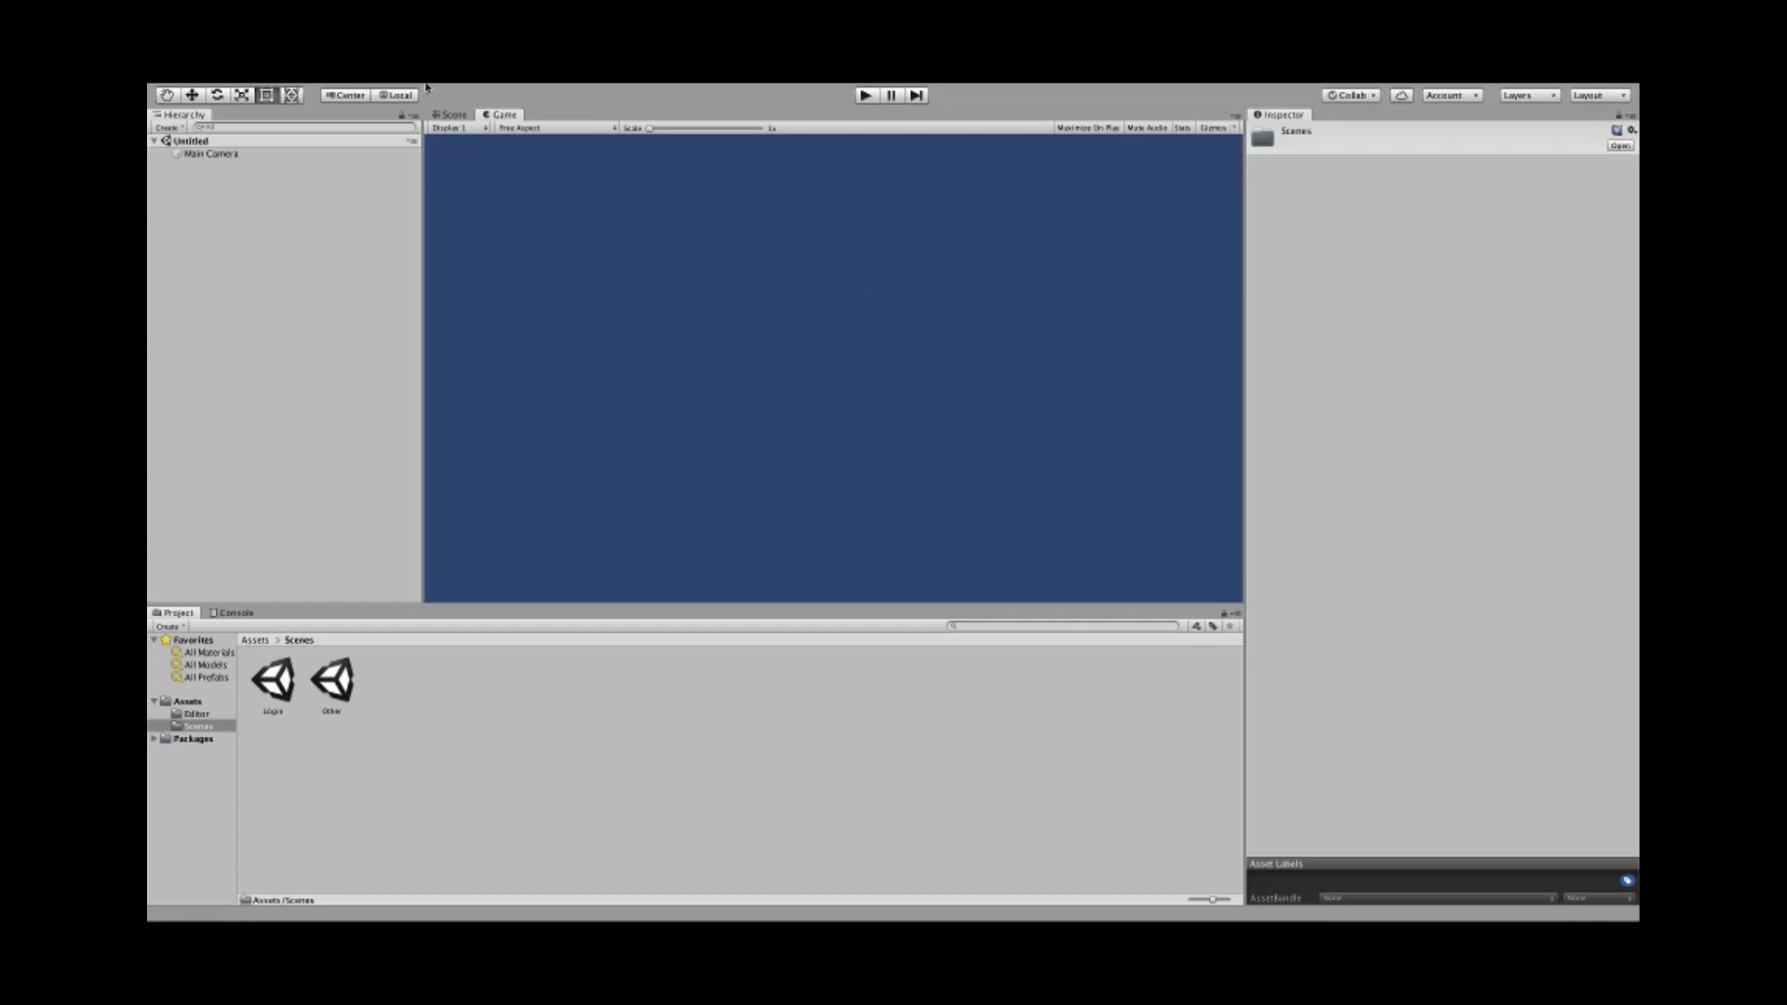
- Create a UI Canvas with its EventSystem from the GameObject > UI menu
click(378, 92)
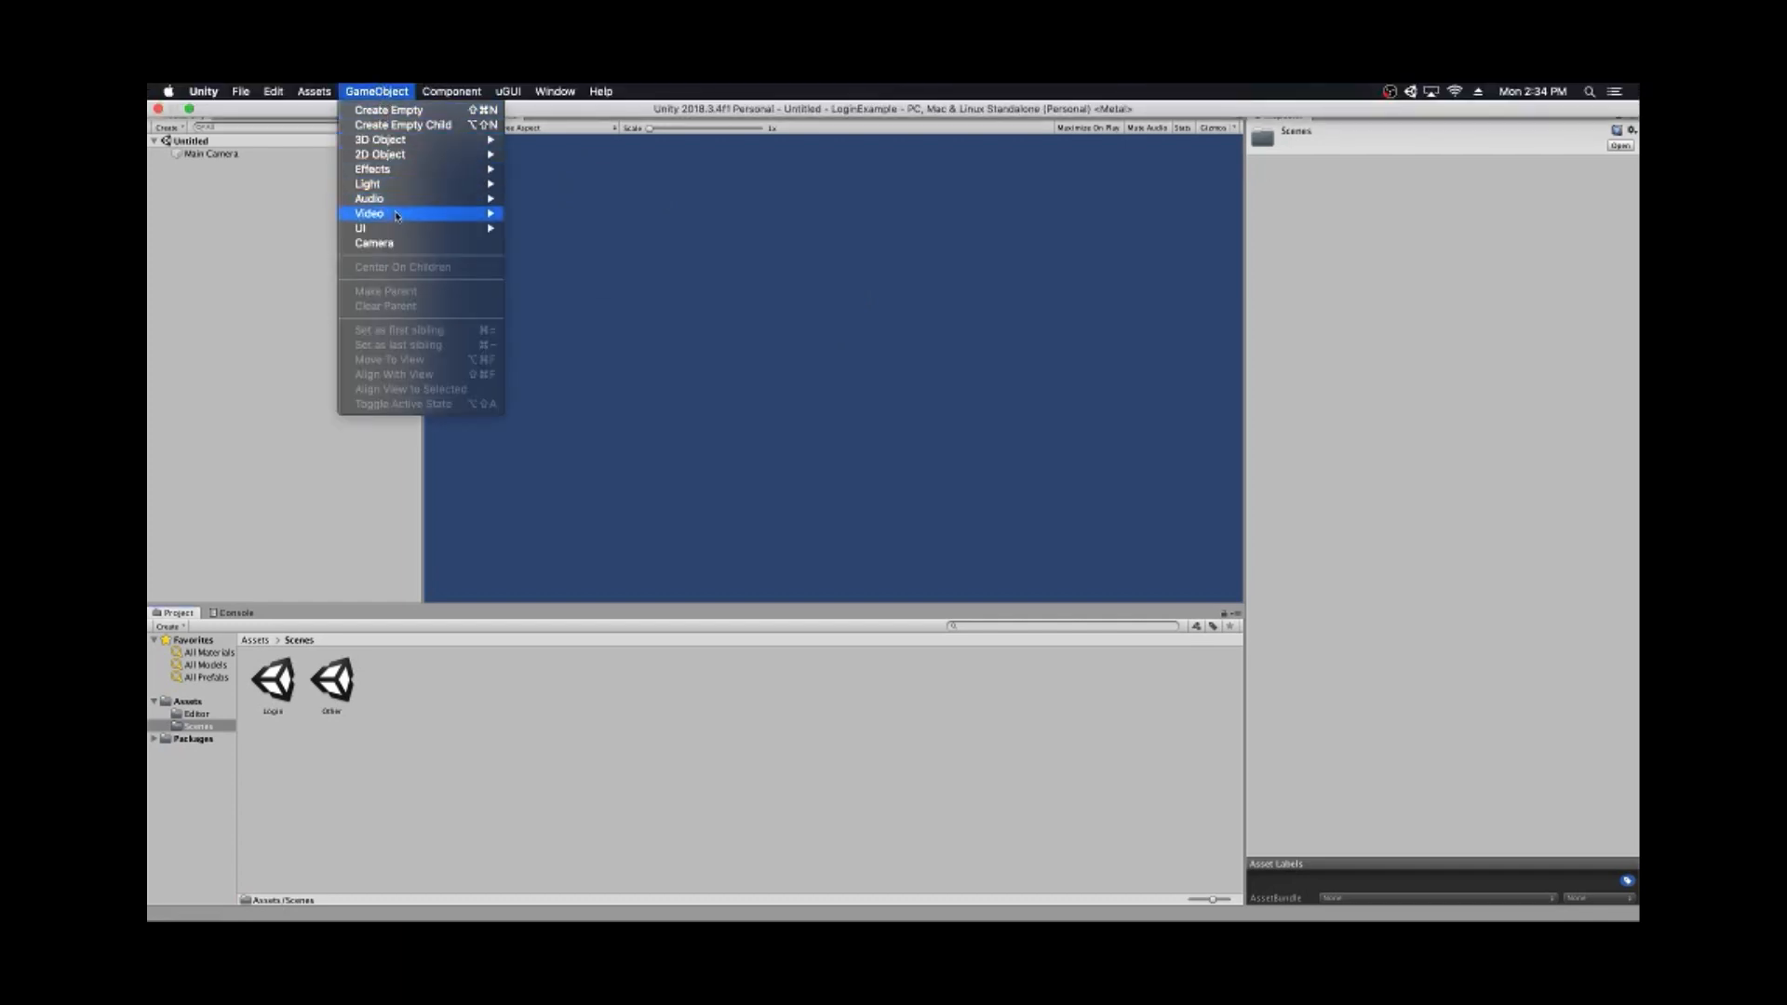
mouse_move(403, 232)
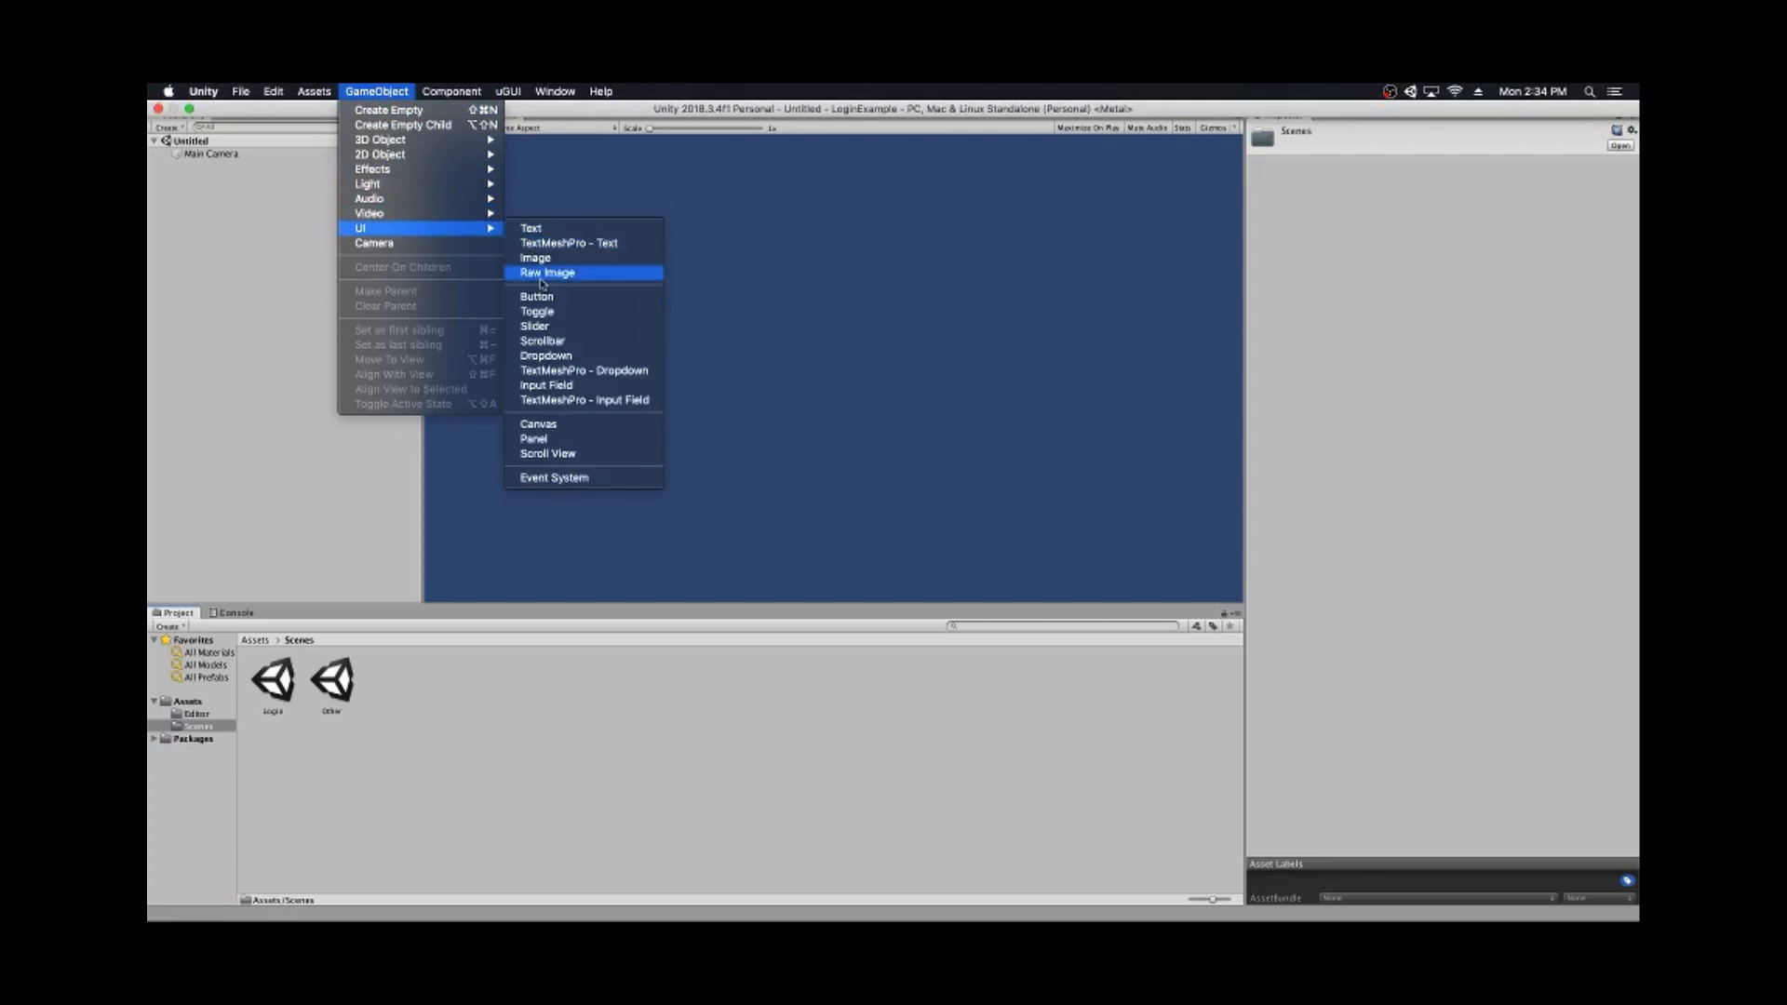
click(540, 424)
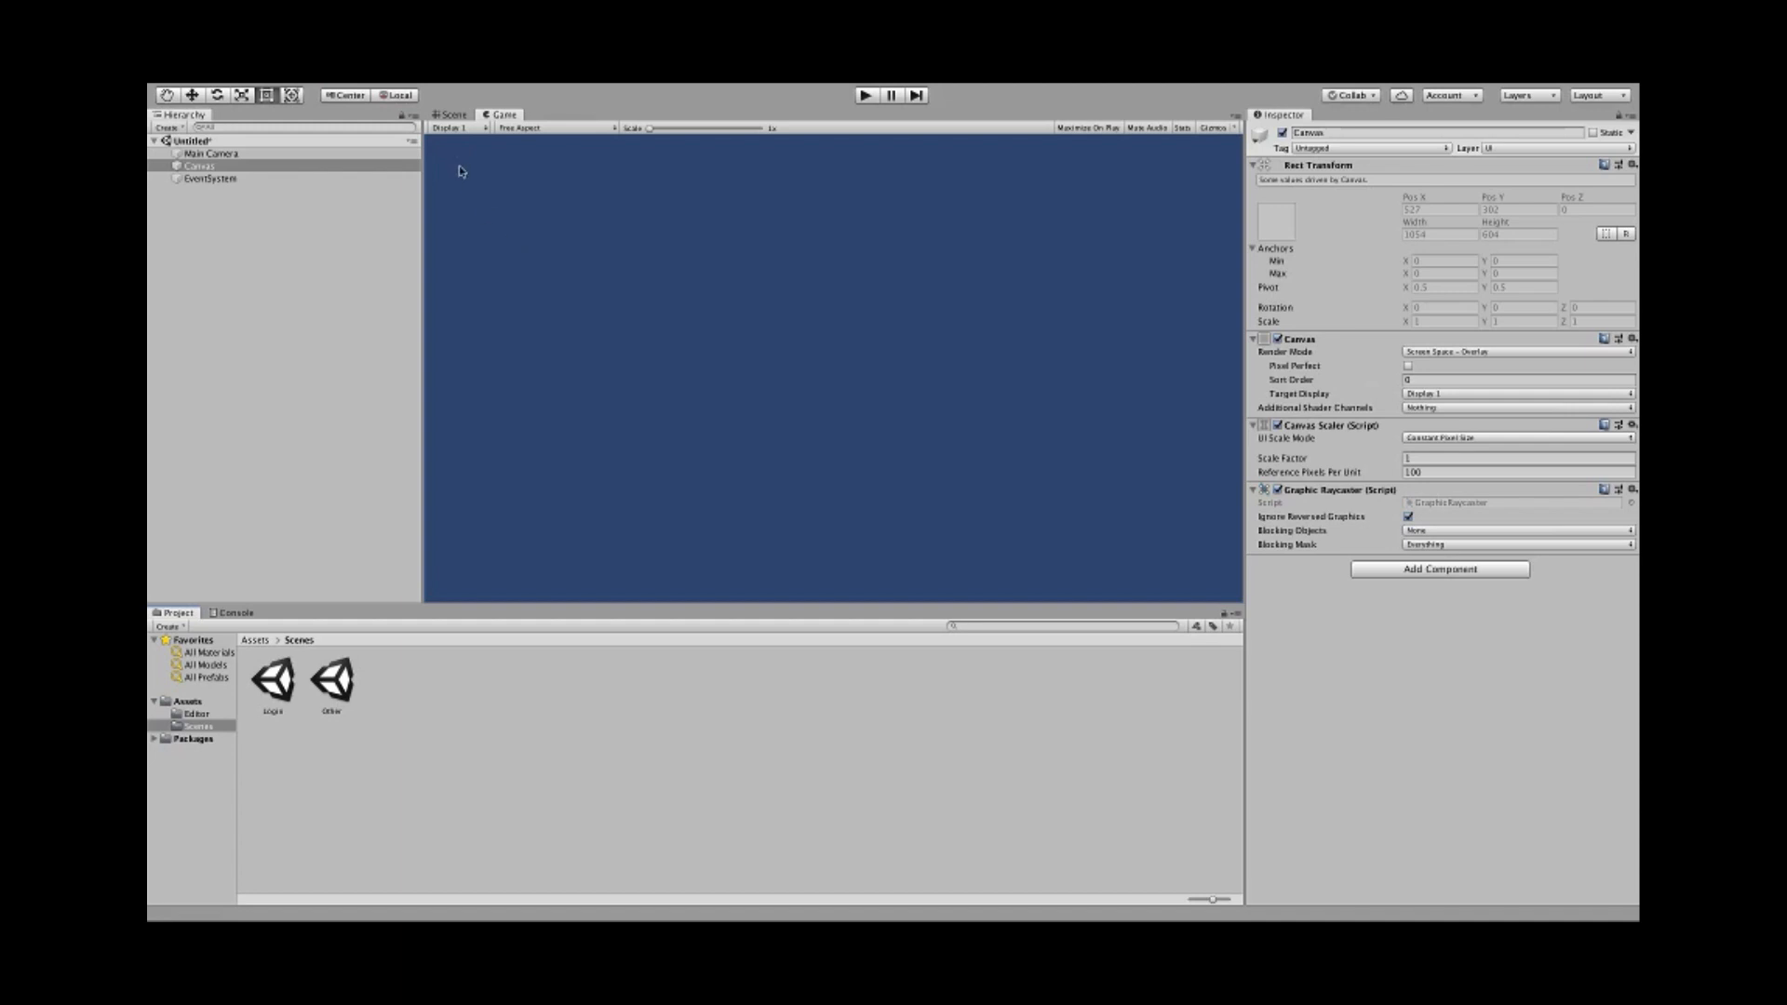
mouse_move(265, 88)
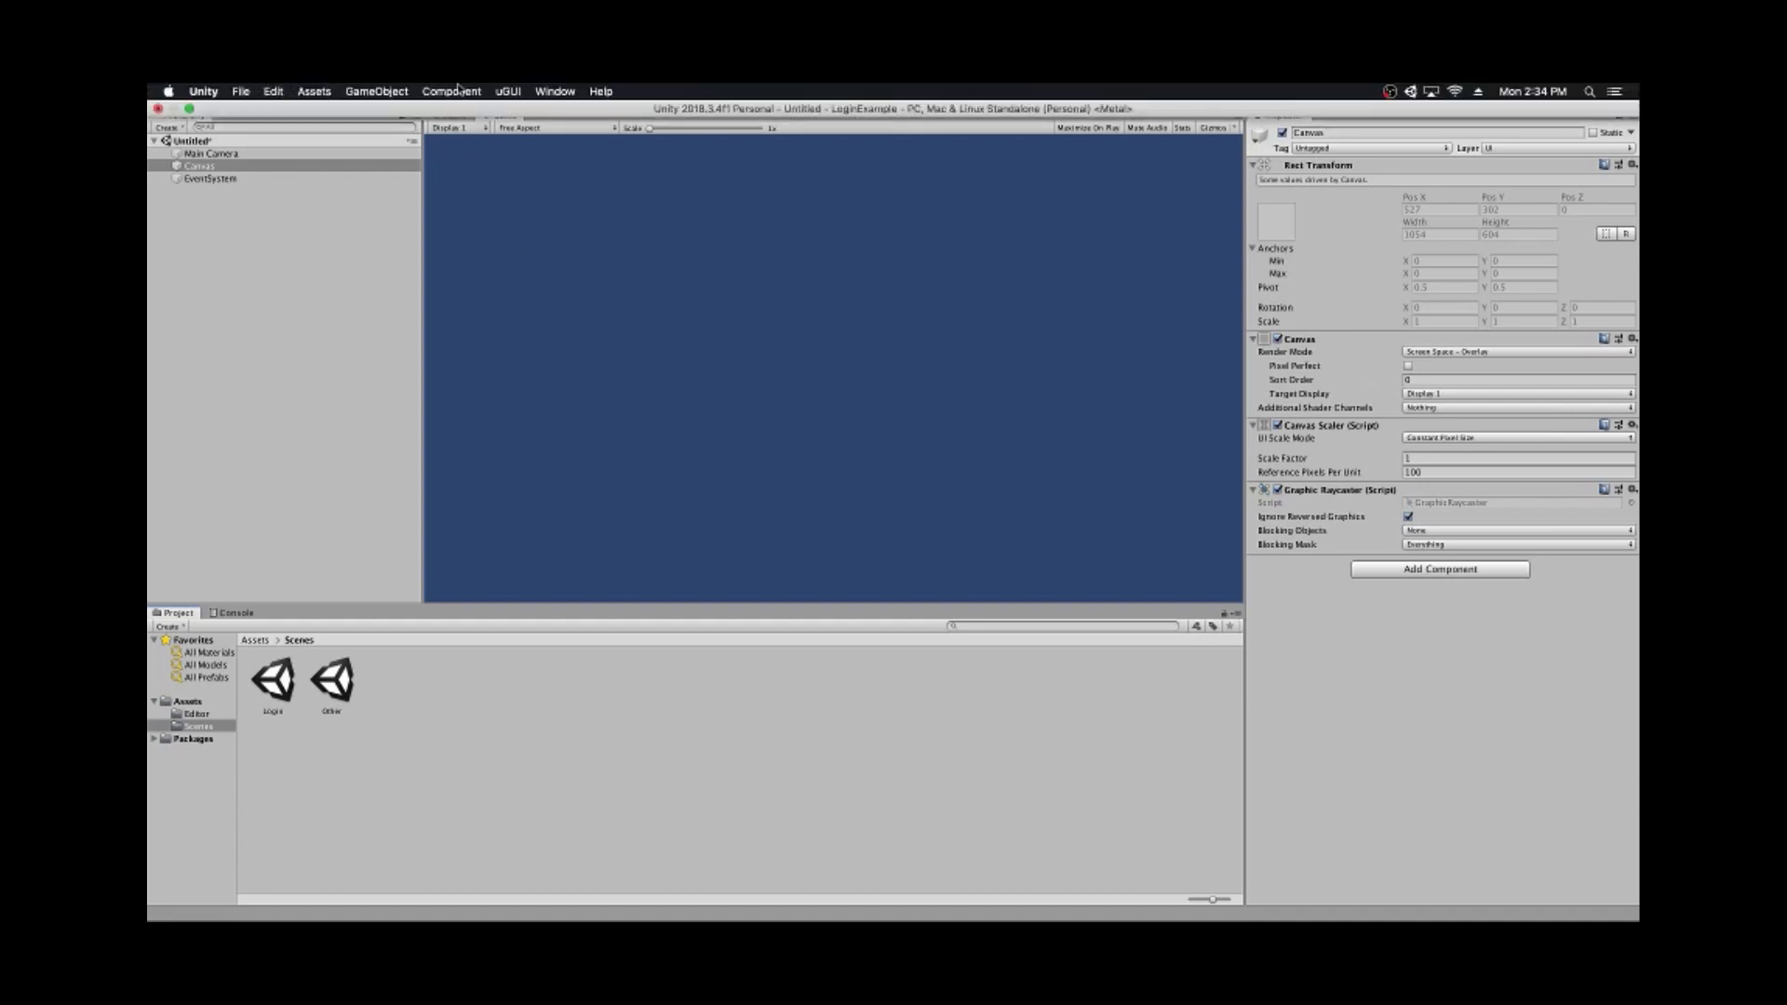
click(376, 90)
- Add a UI Panel under the Canvas and rename it Background
mouse_move(409, 229)
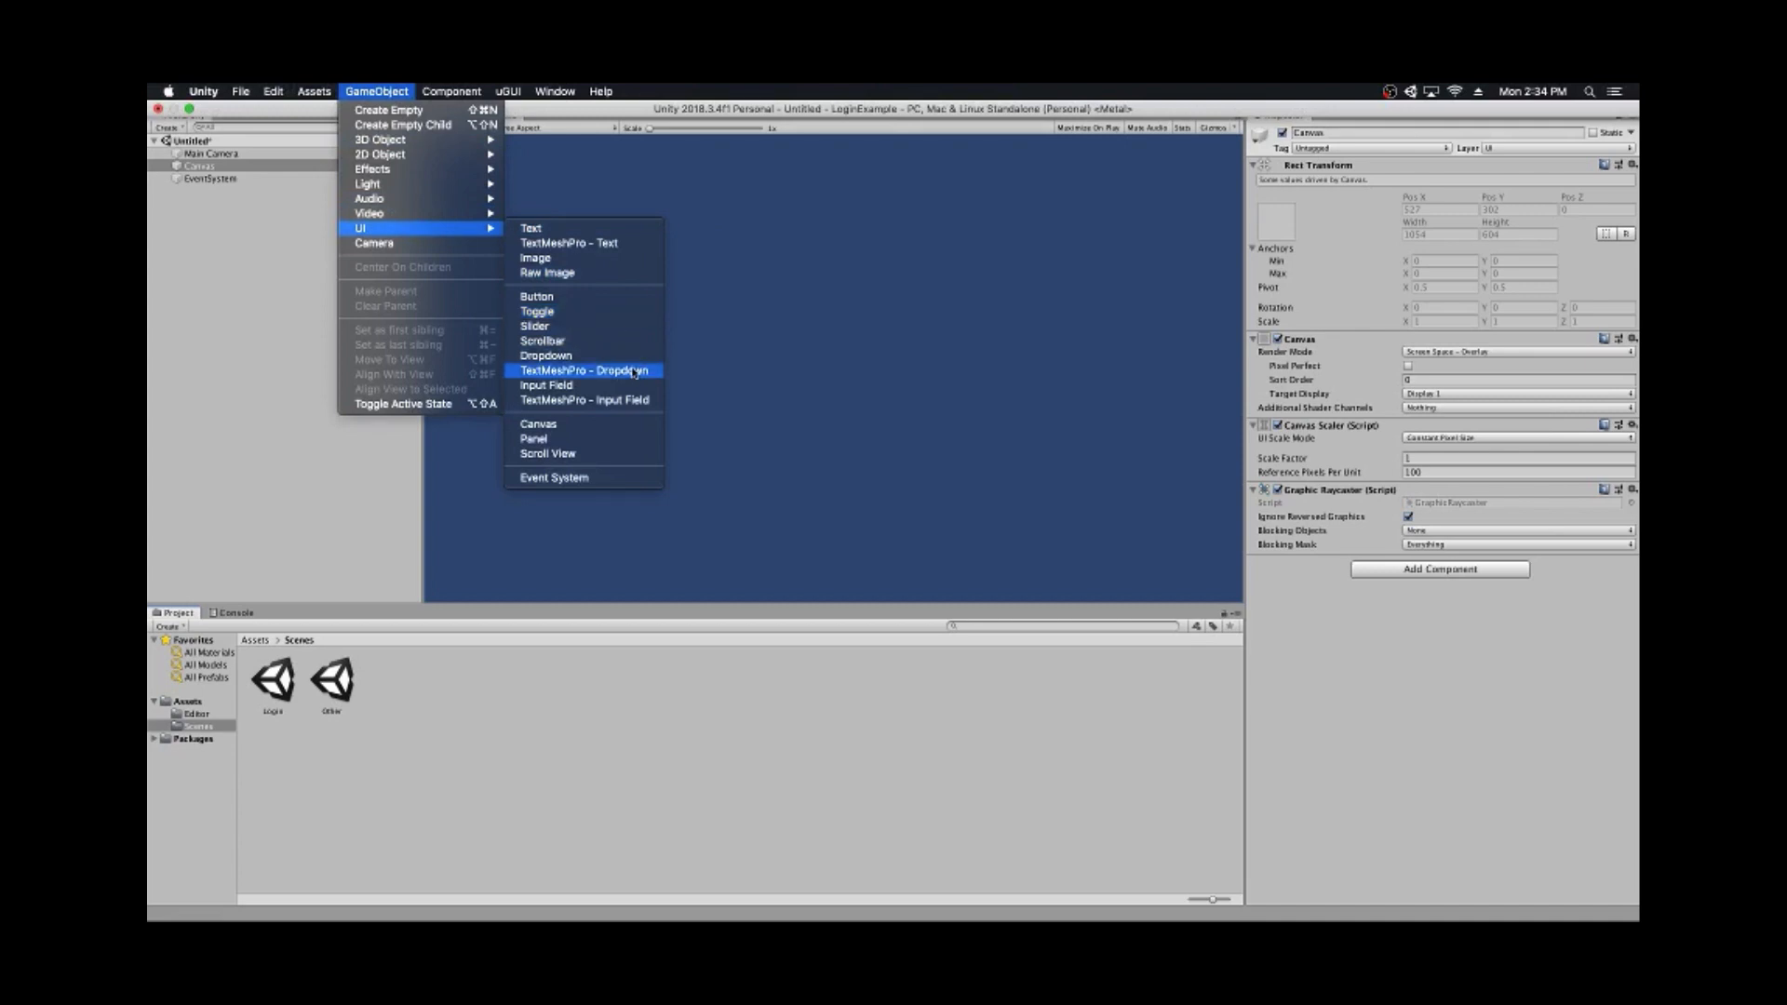
click(593, 441)
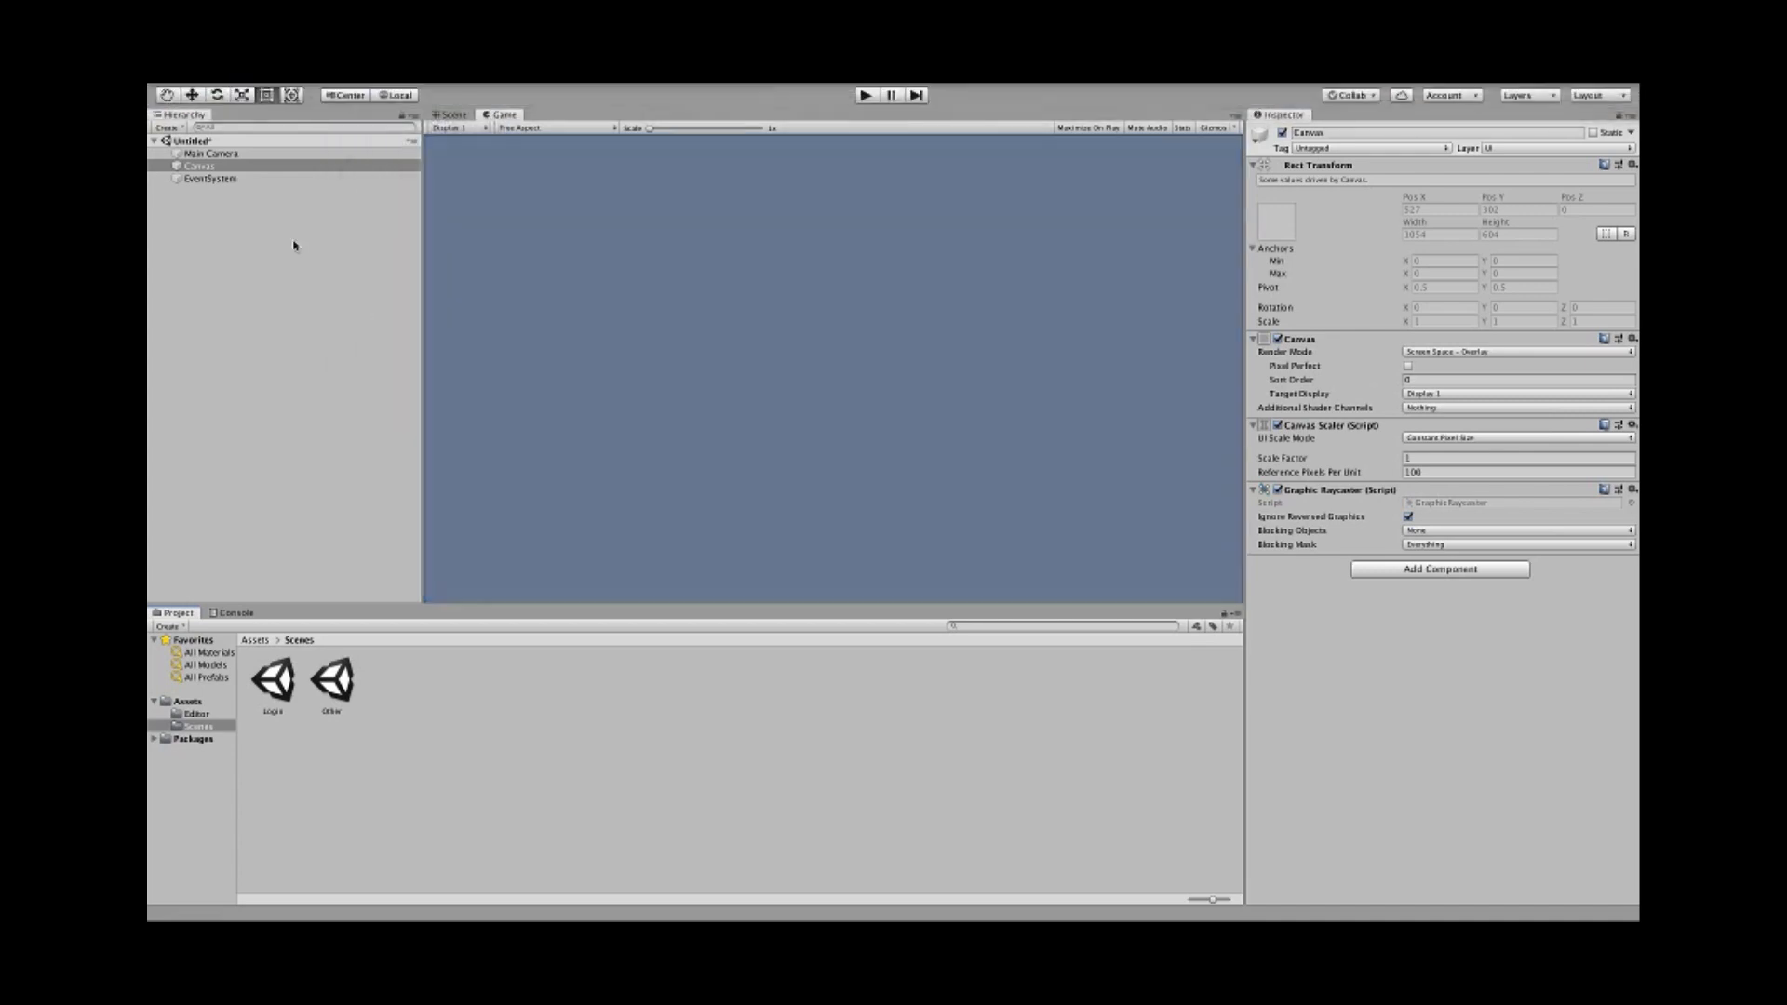
click(1362, 132)
text(Ba)
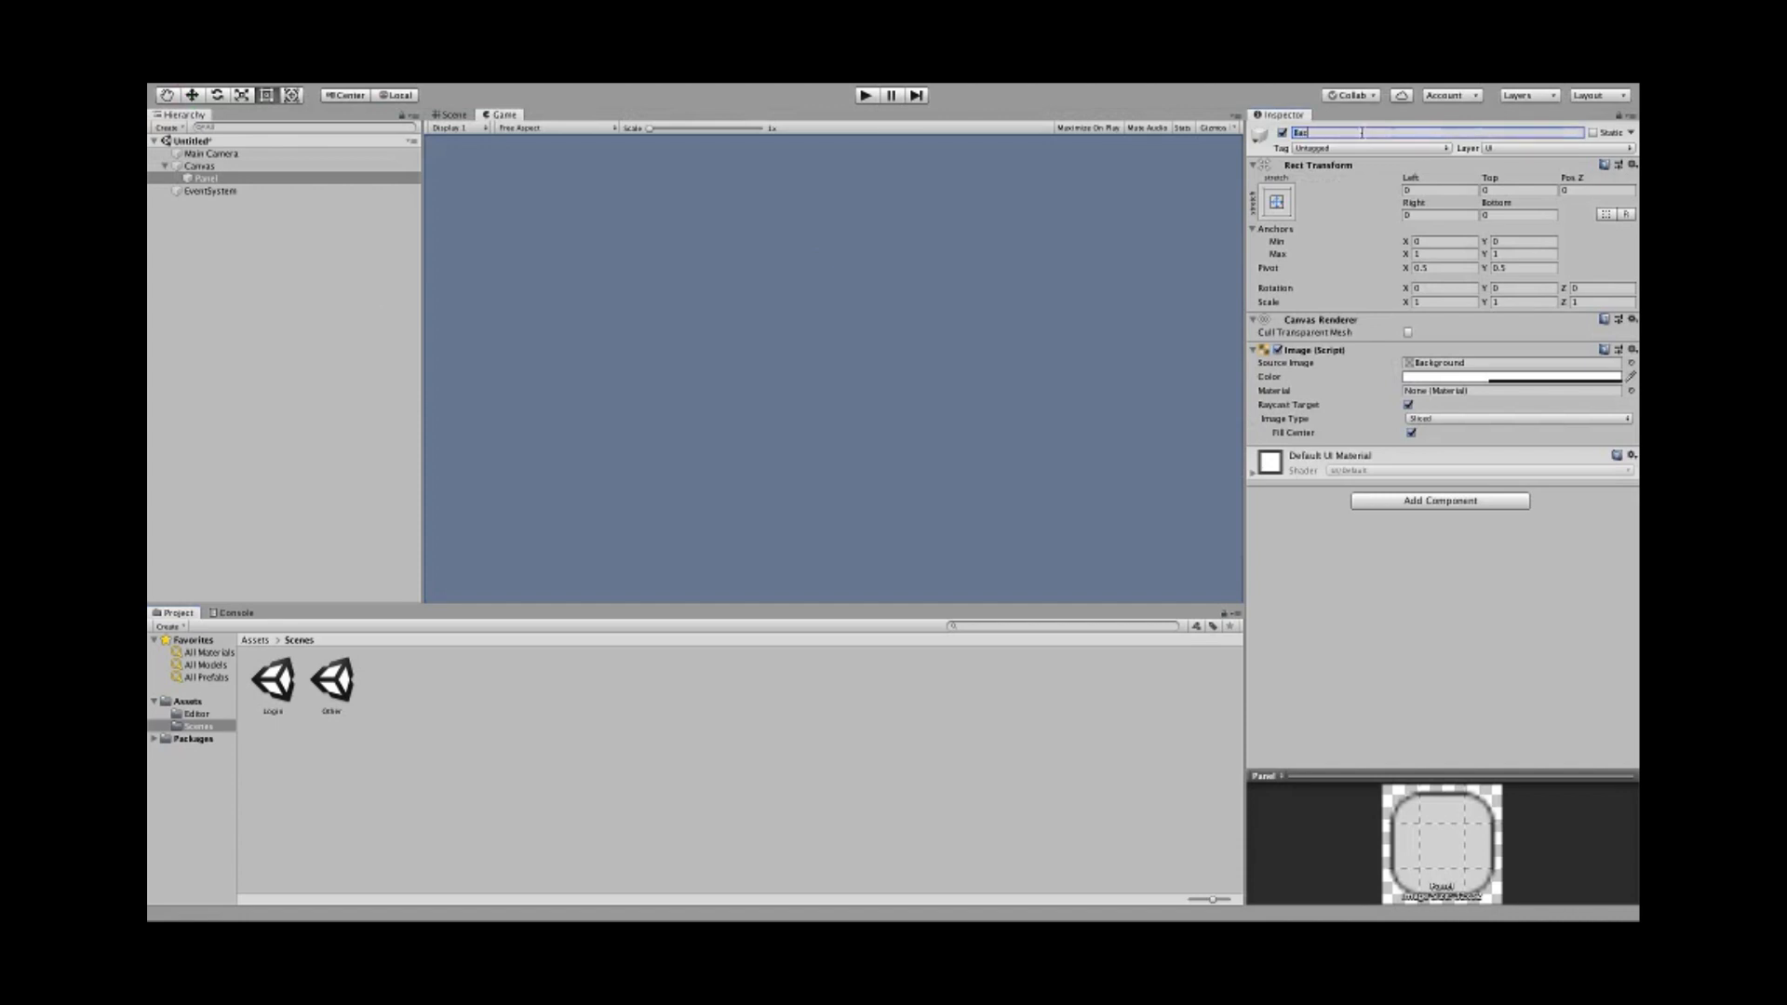
text(ckground)
key(Return)
- Set the Background panel's Source Image to None
click(1631, 364)
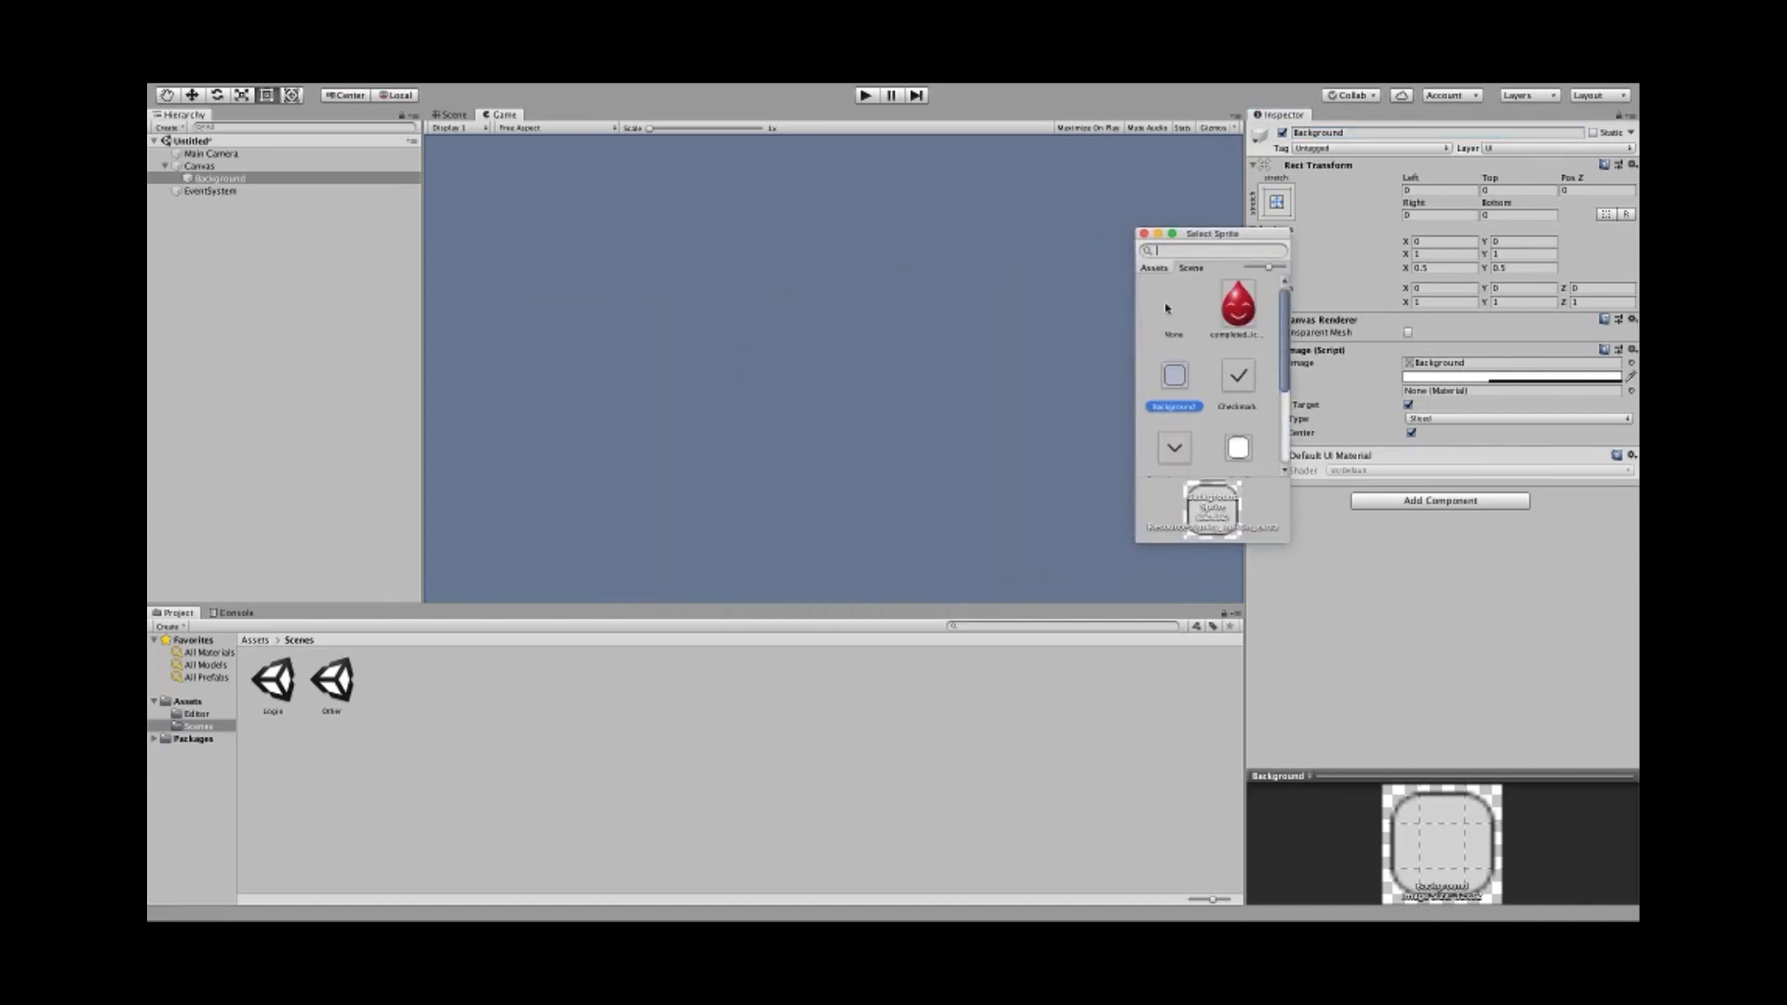
click(1176, 322)
double_click(1175, 317)
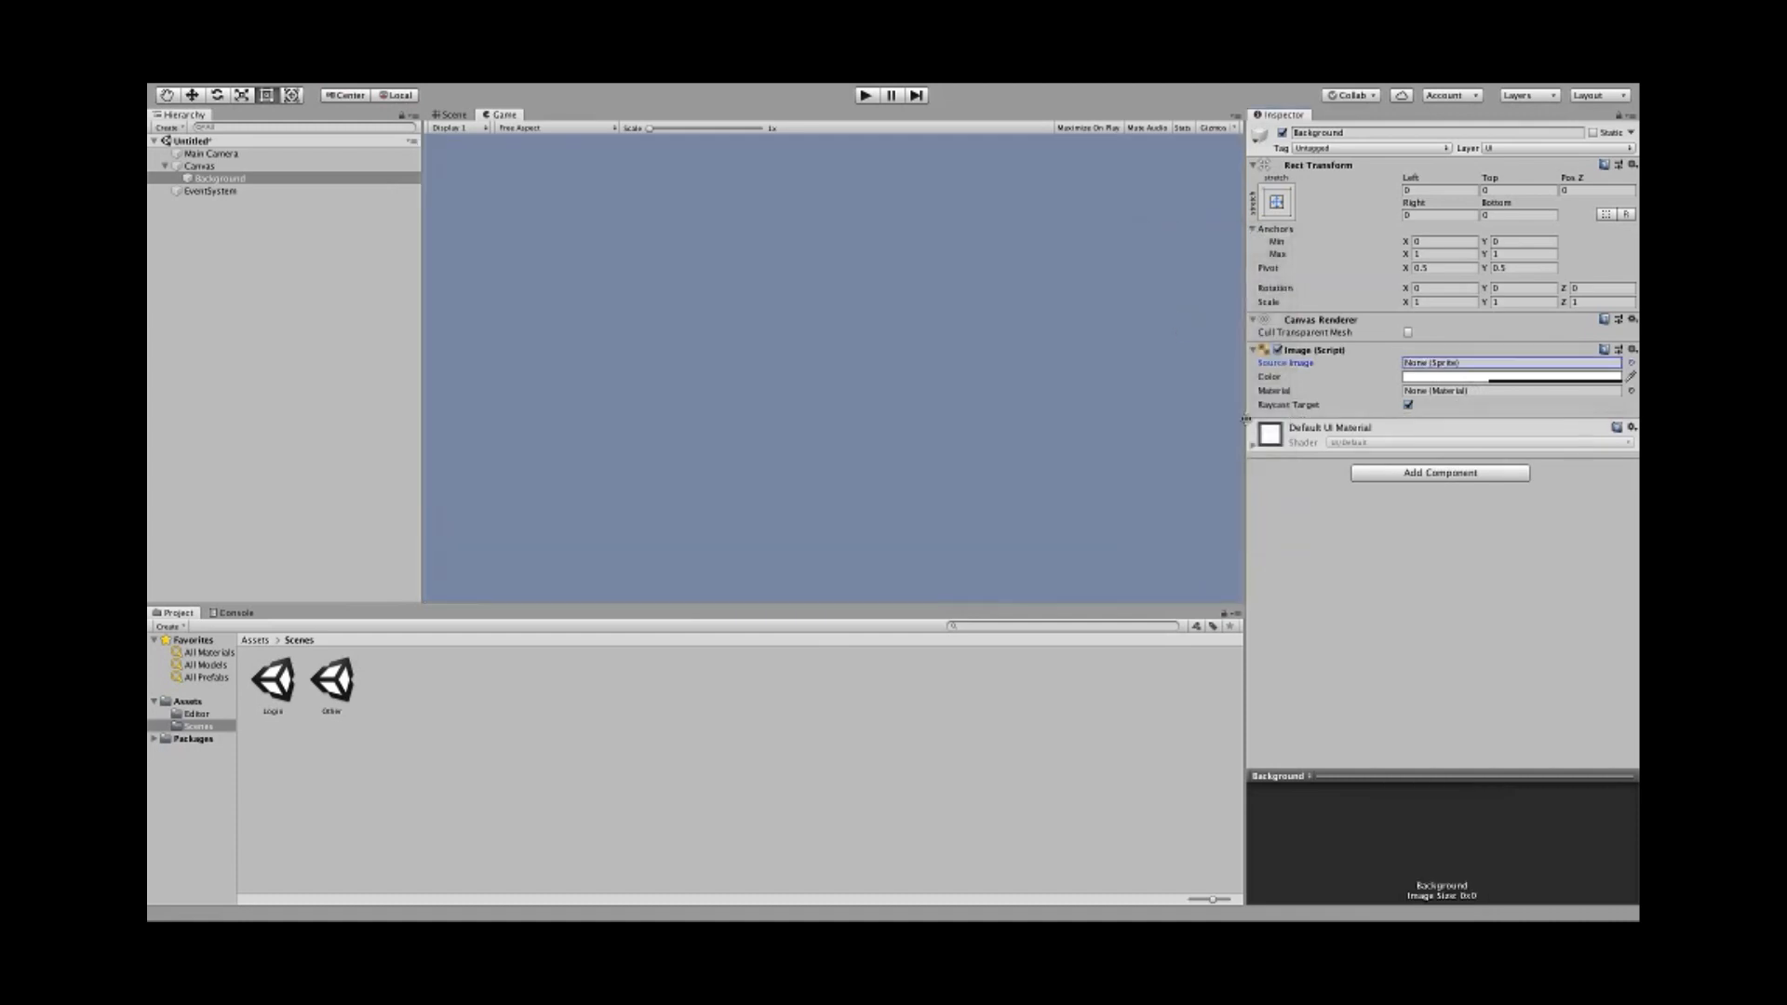
- Raise the Background panel colour's alpha to 255 so it is opaque white
click(1459, 378)
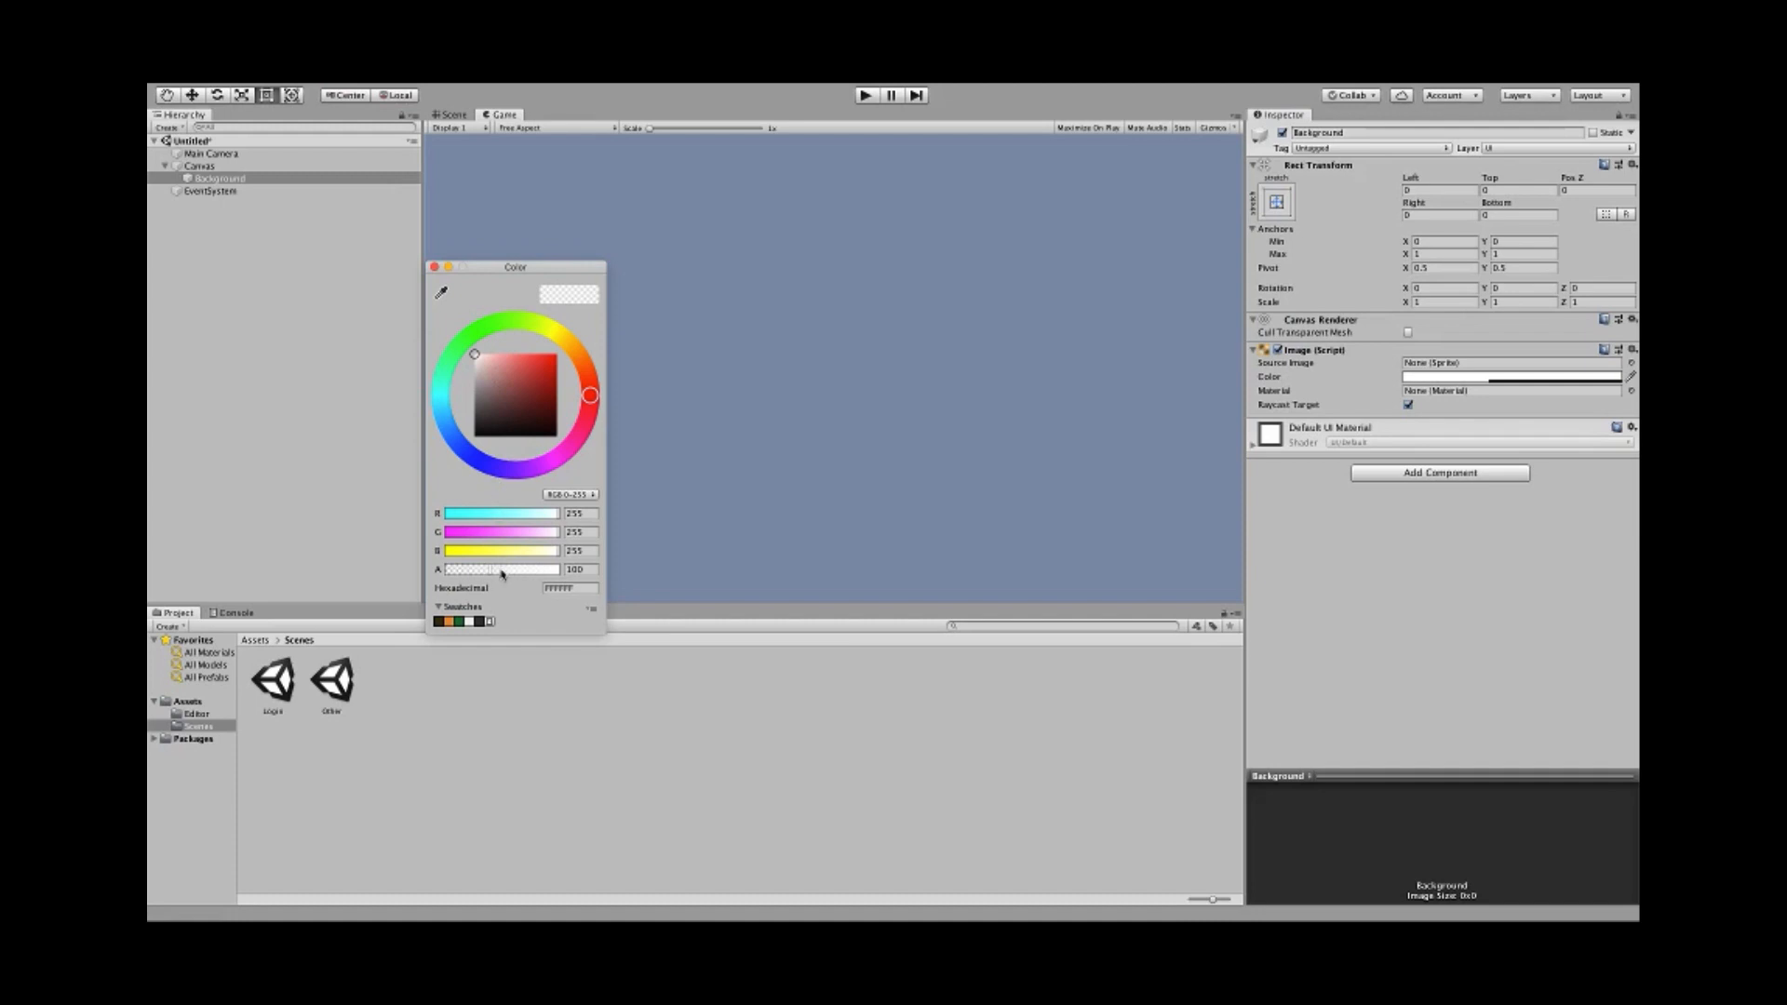
drag(500, 574, 594, 572)
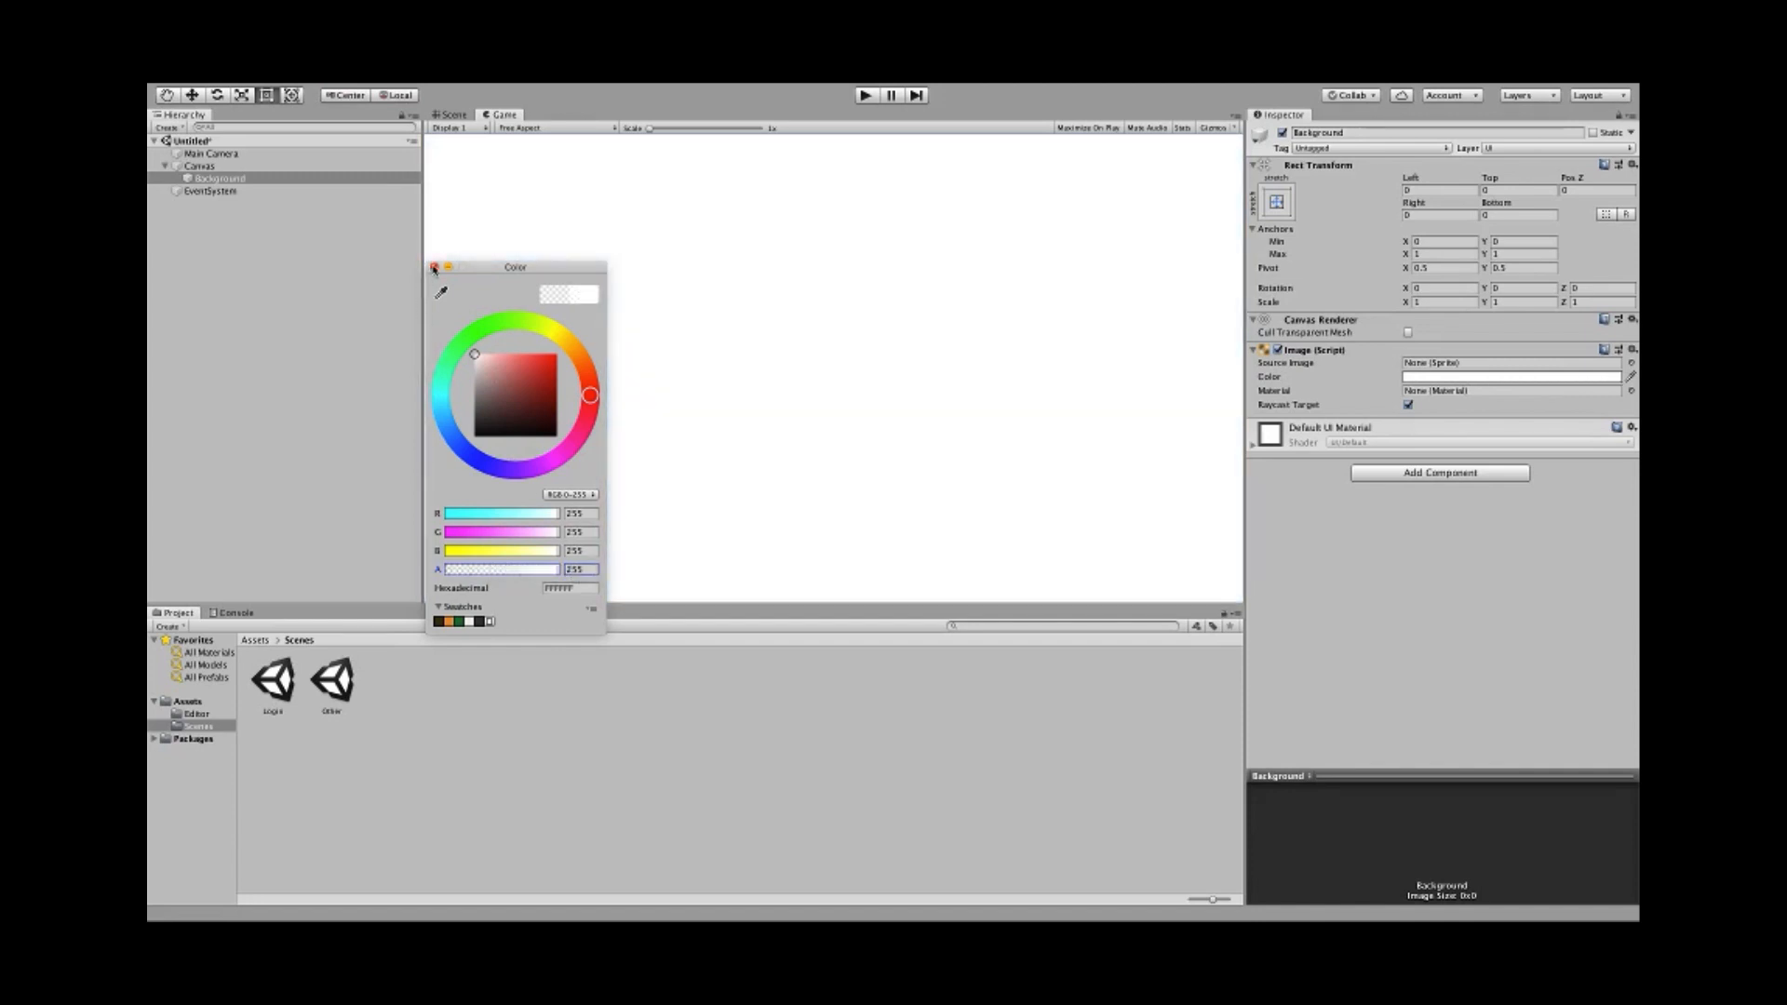
click(434, 268)
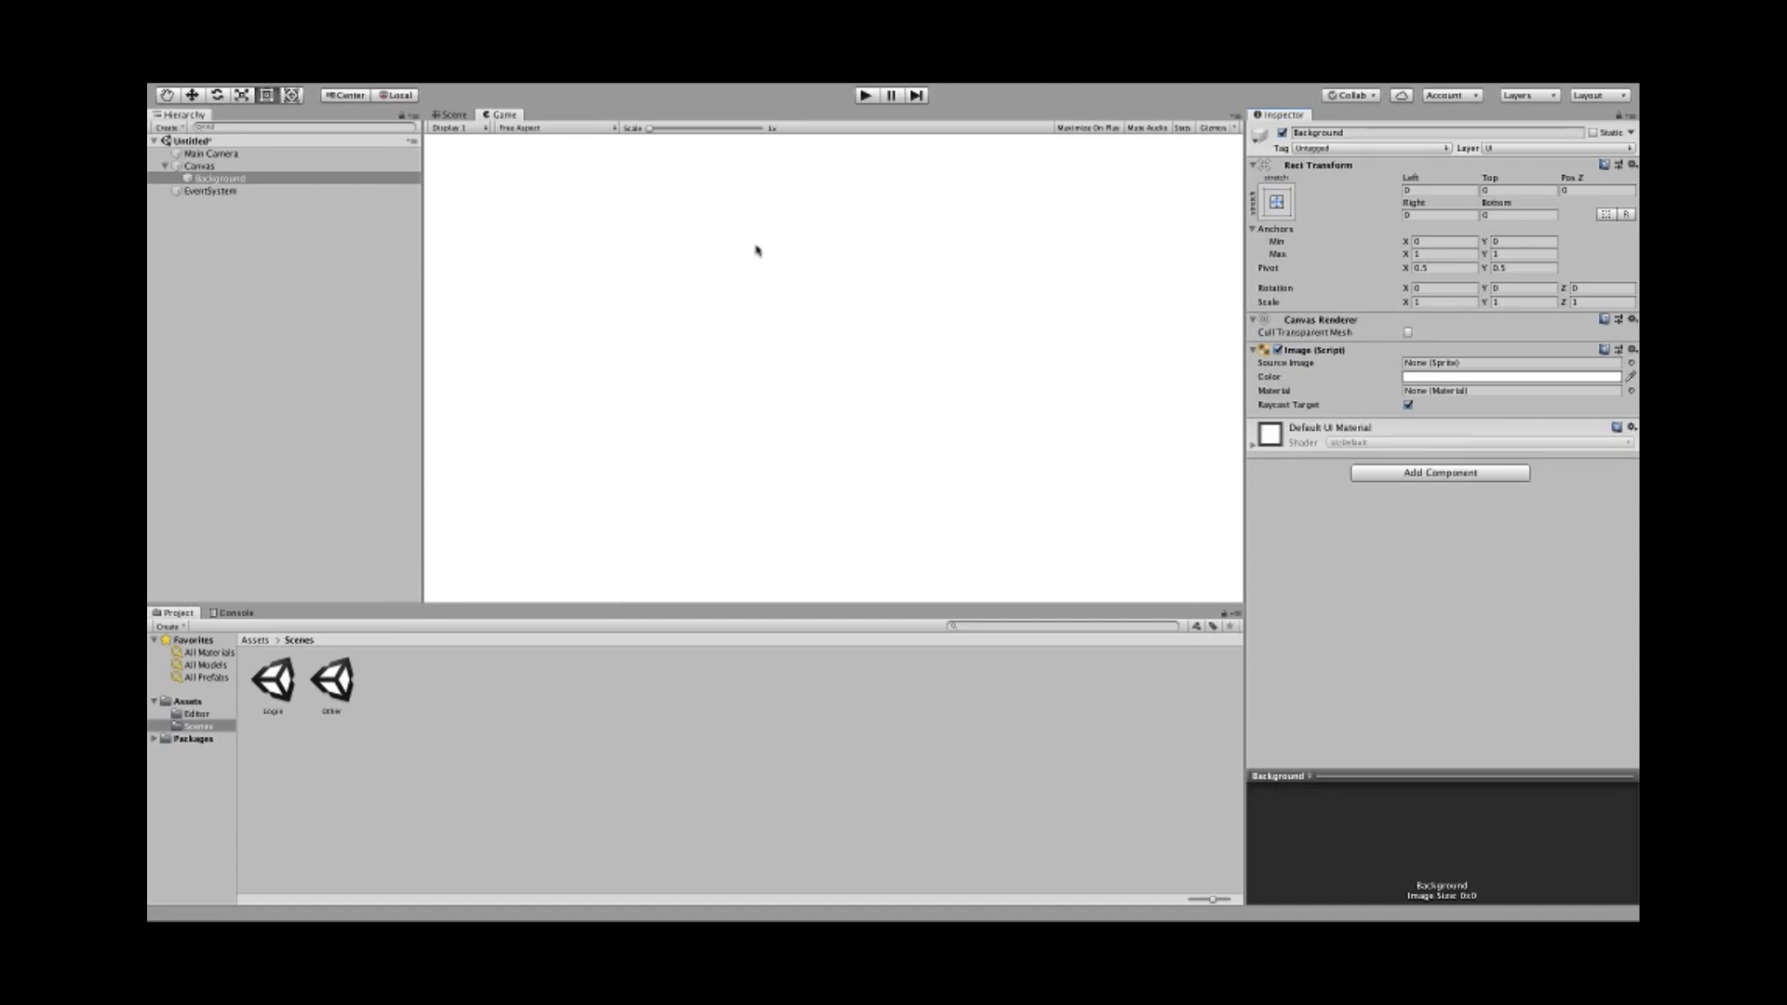
click(467, 116)
- Set the Game view aspect to Android (400x800) portrait
click(484, 115)
click(552, 130)
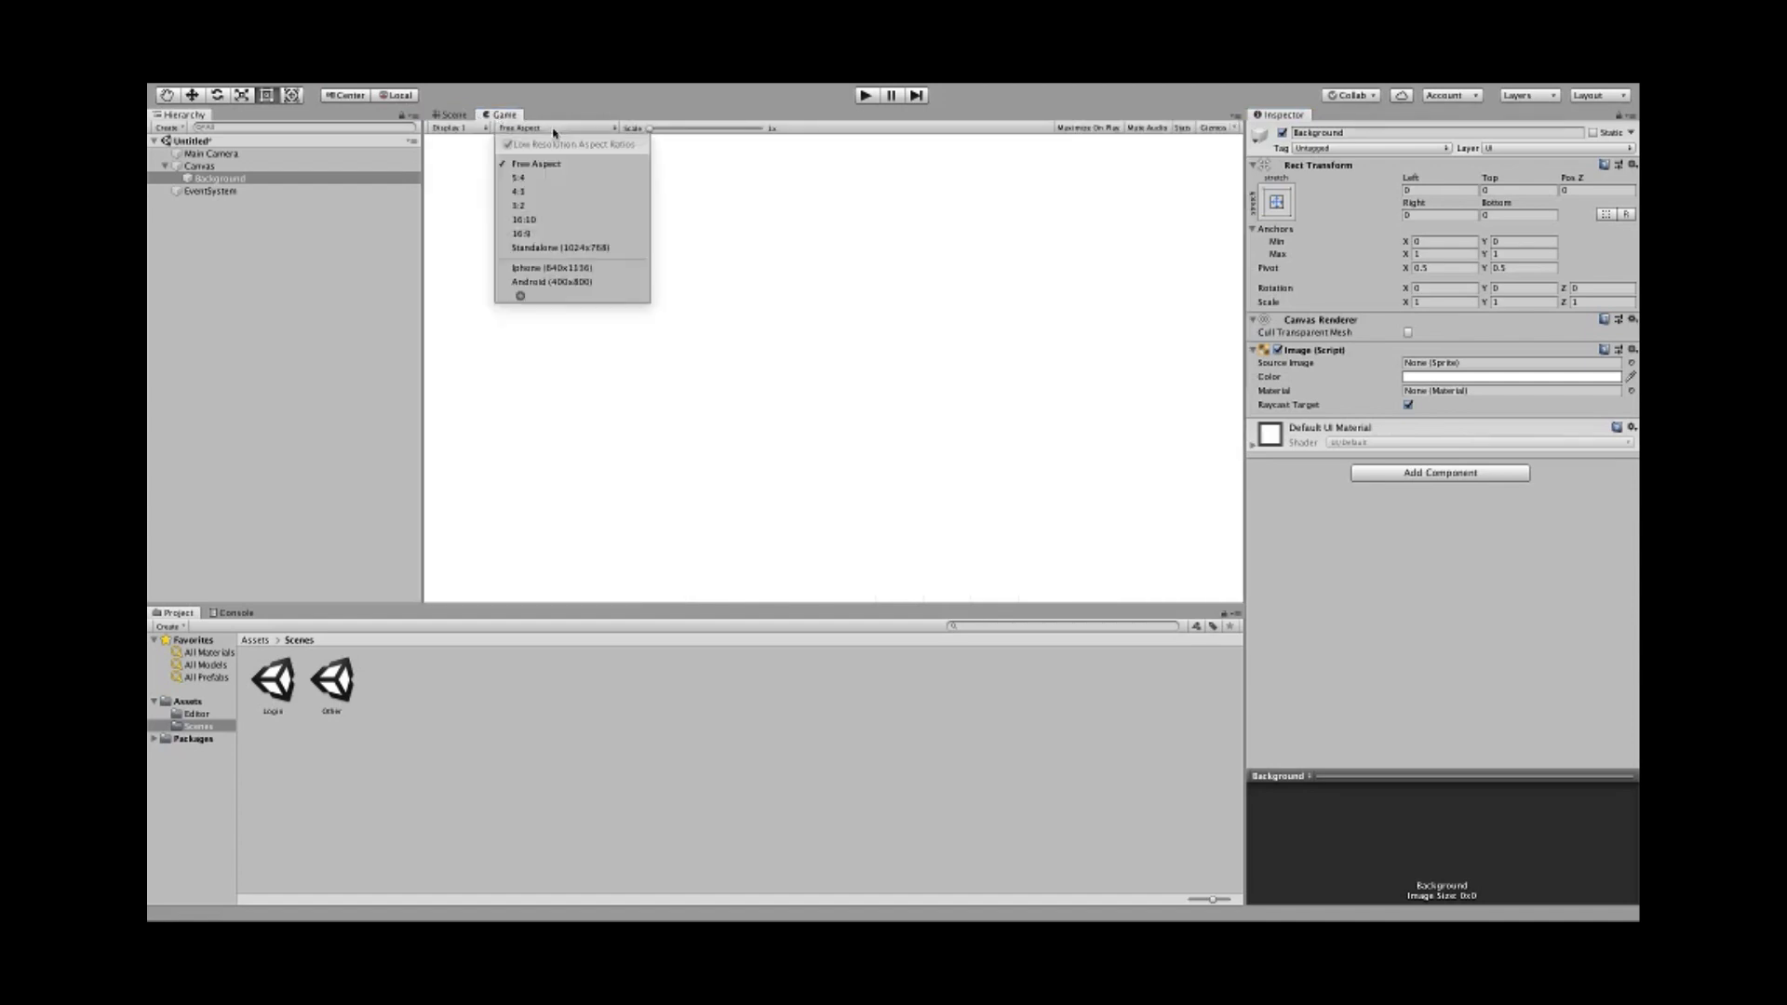
click(596, 283)
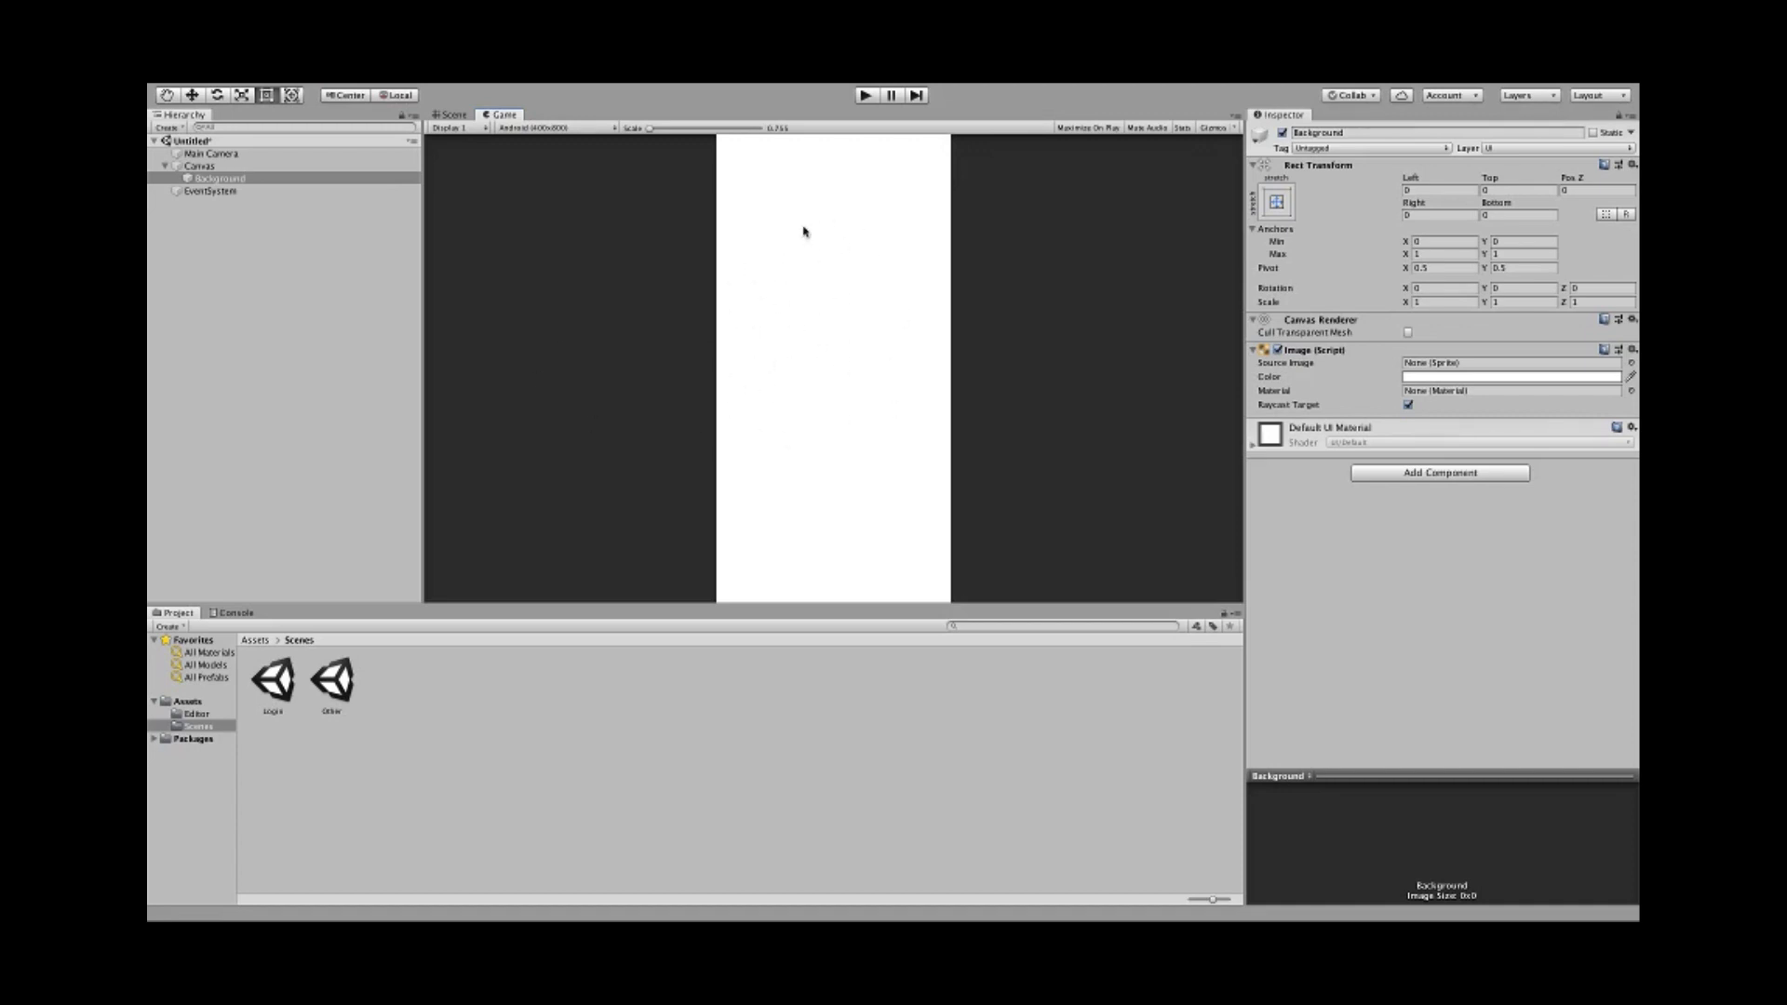
click(216, 168)
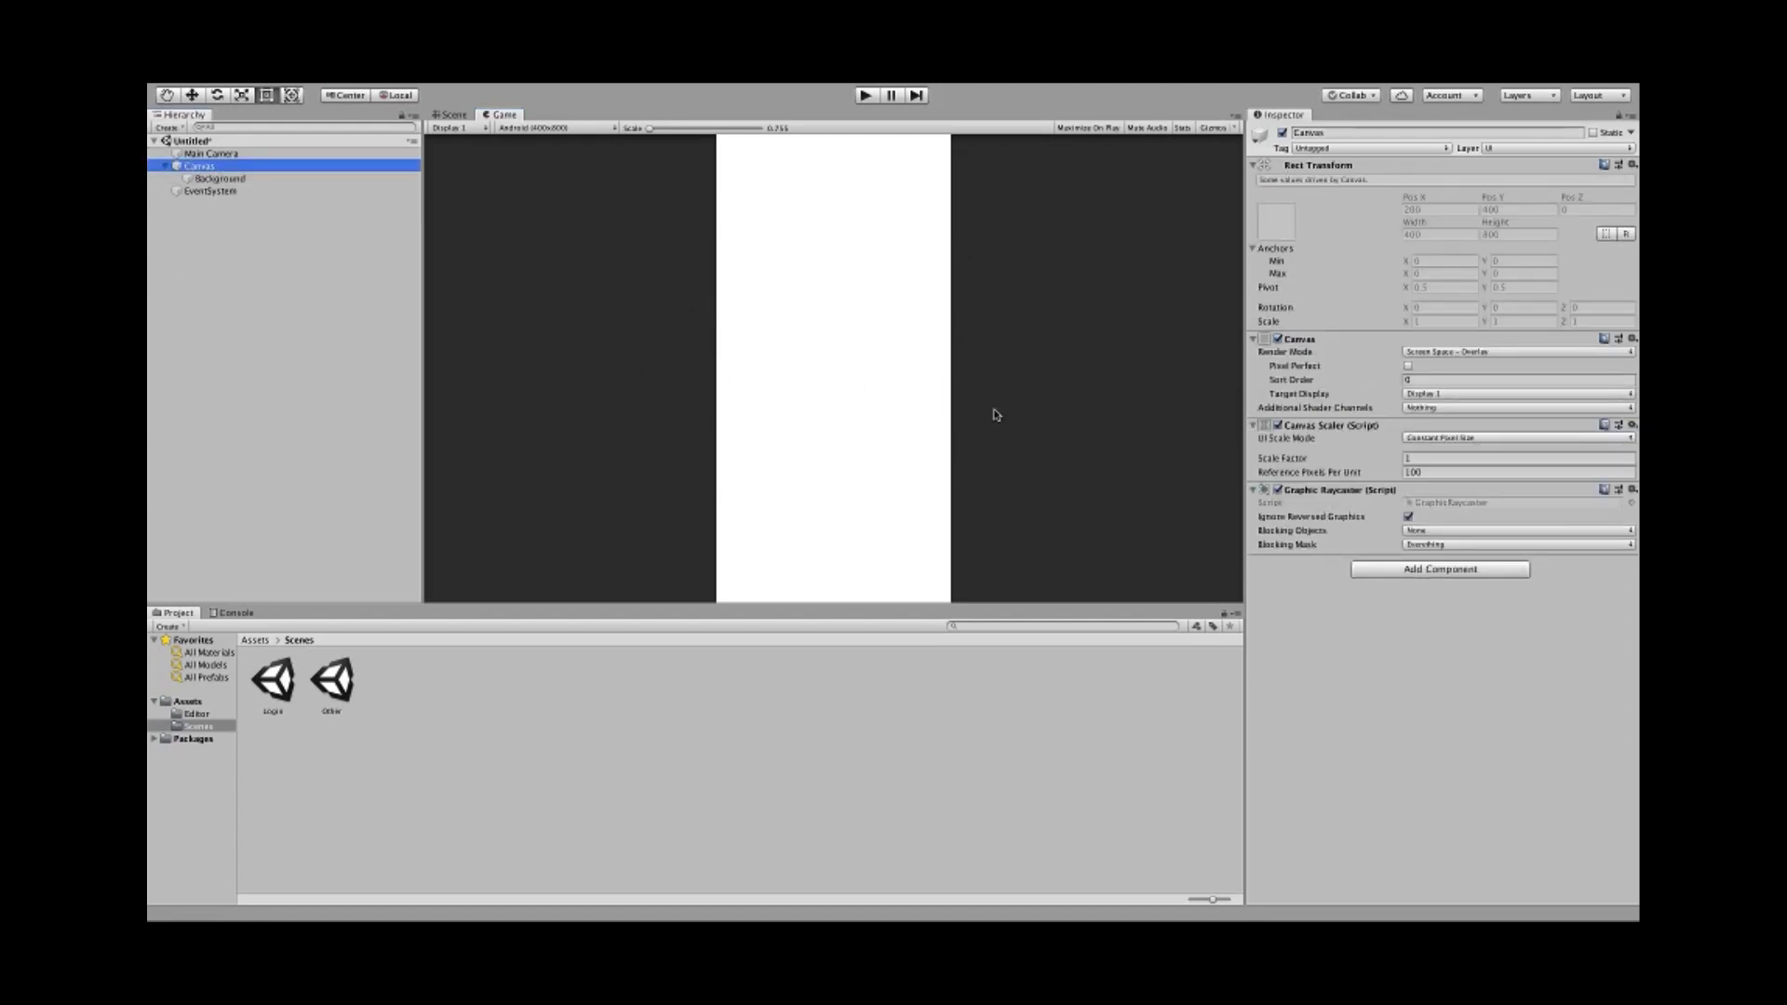
- Set the Canvas Scaler to Scale With Screen Size with reference resolution 400 x 800
click(1447, 355)
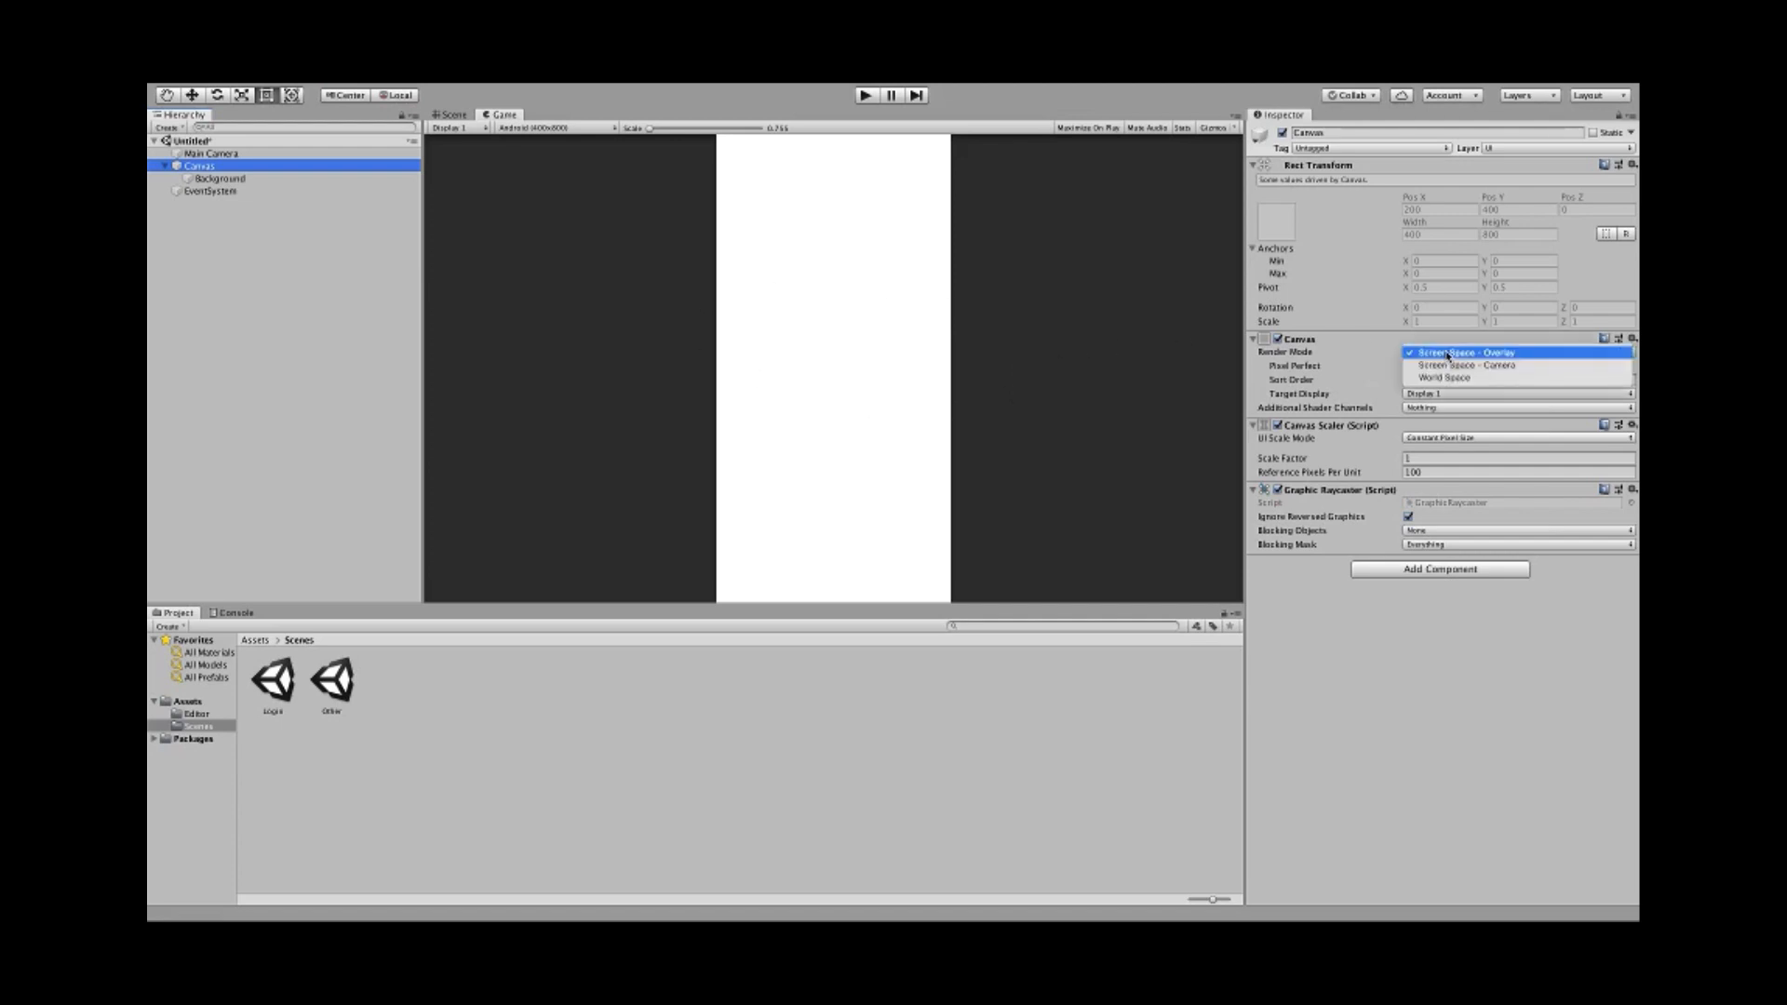
click(1445, 354)
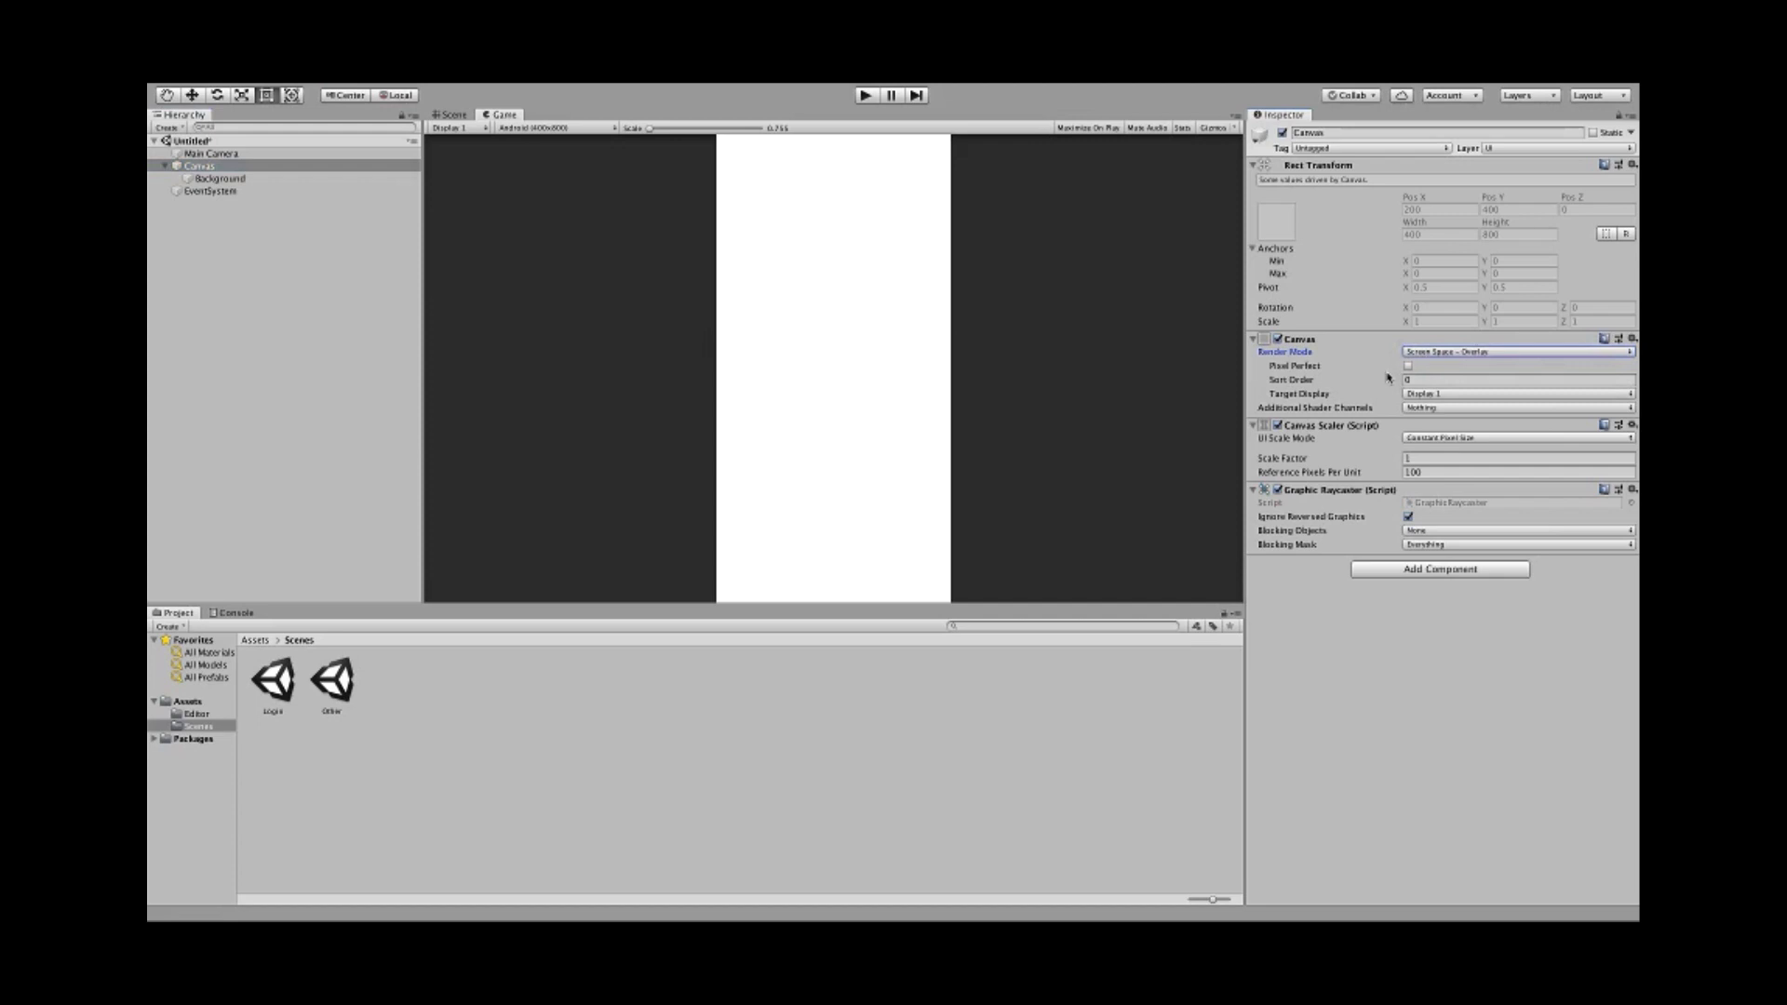
click(1430, 441)
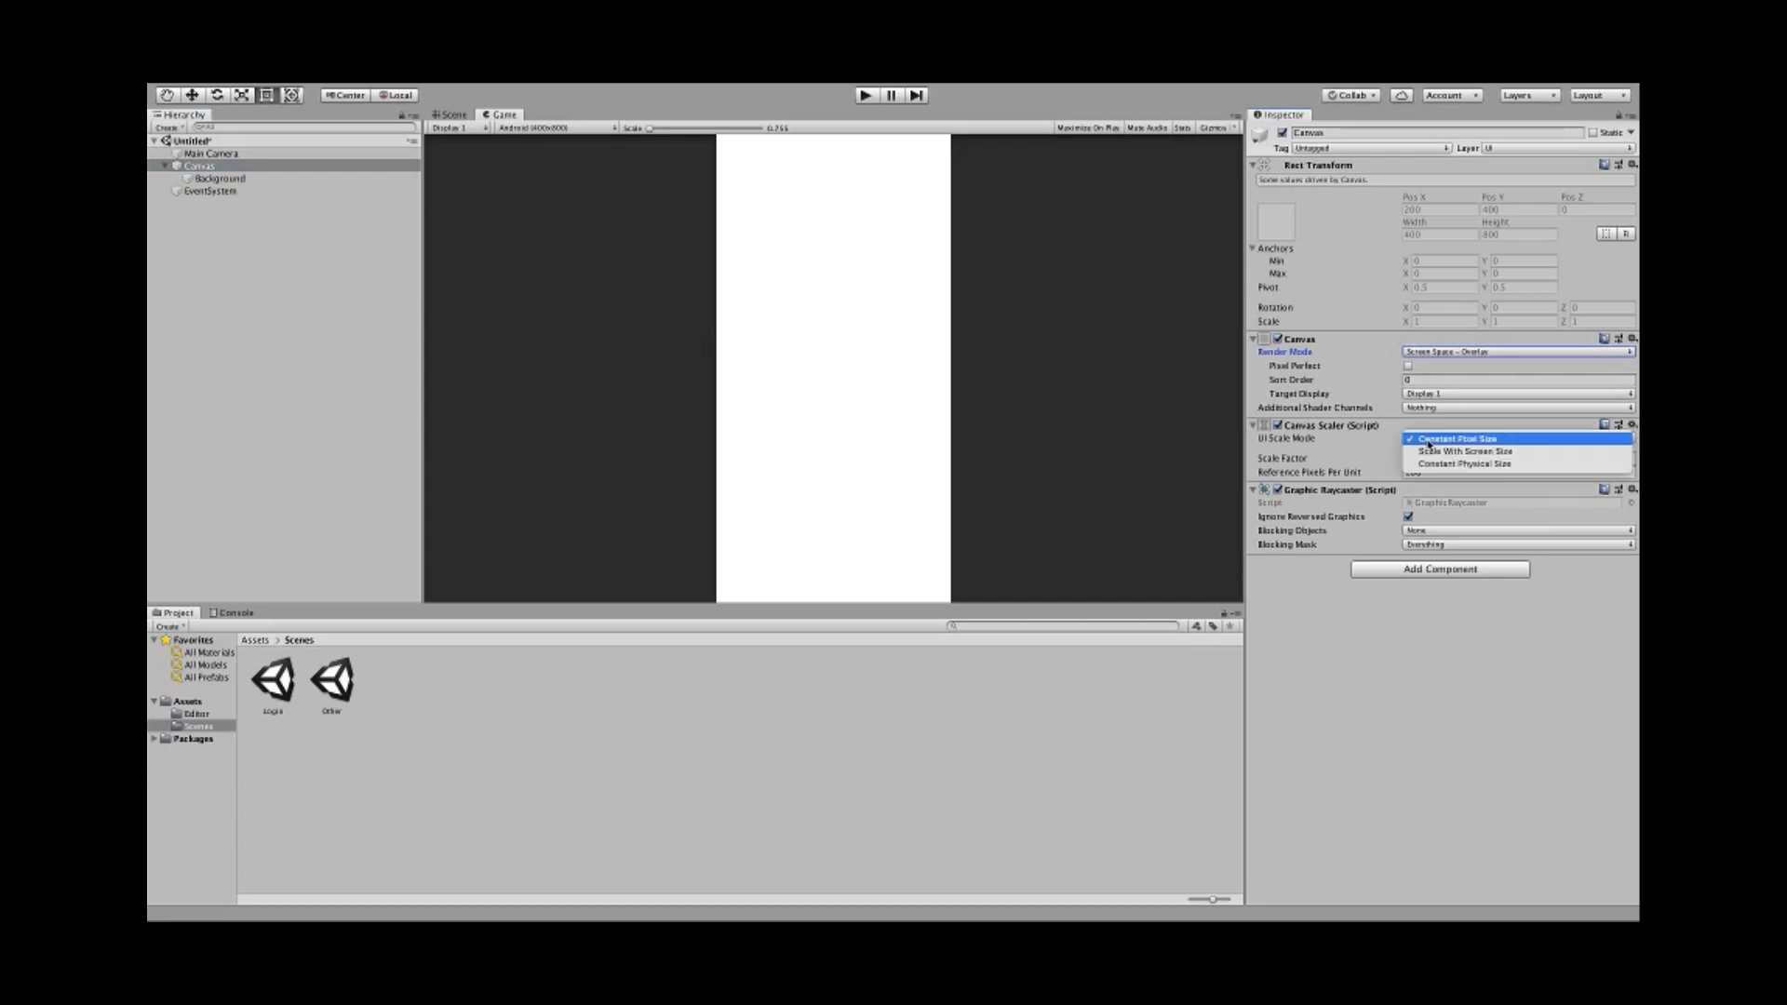
click(1416, 452)
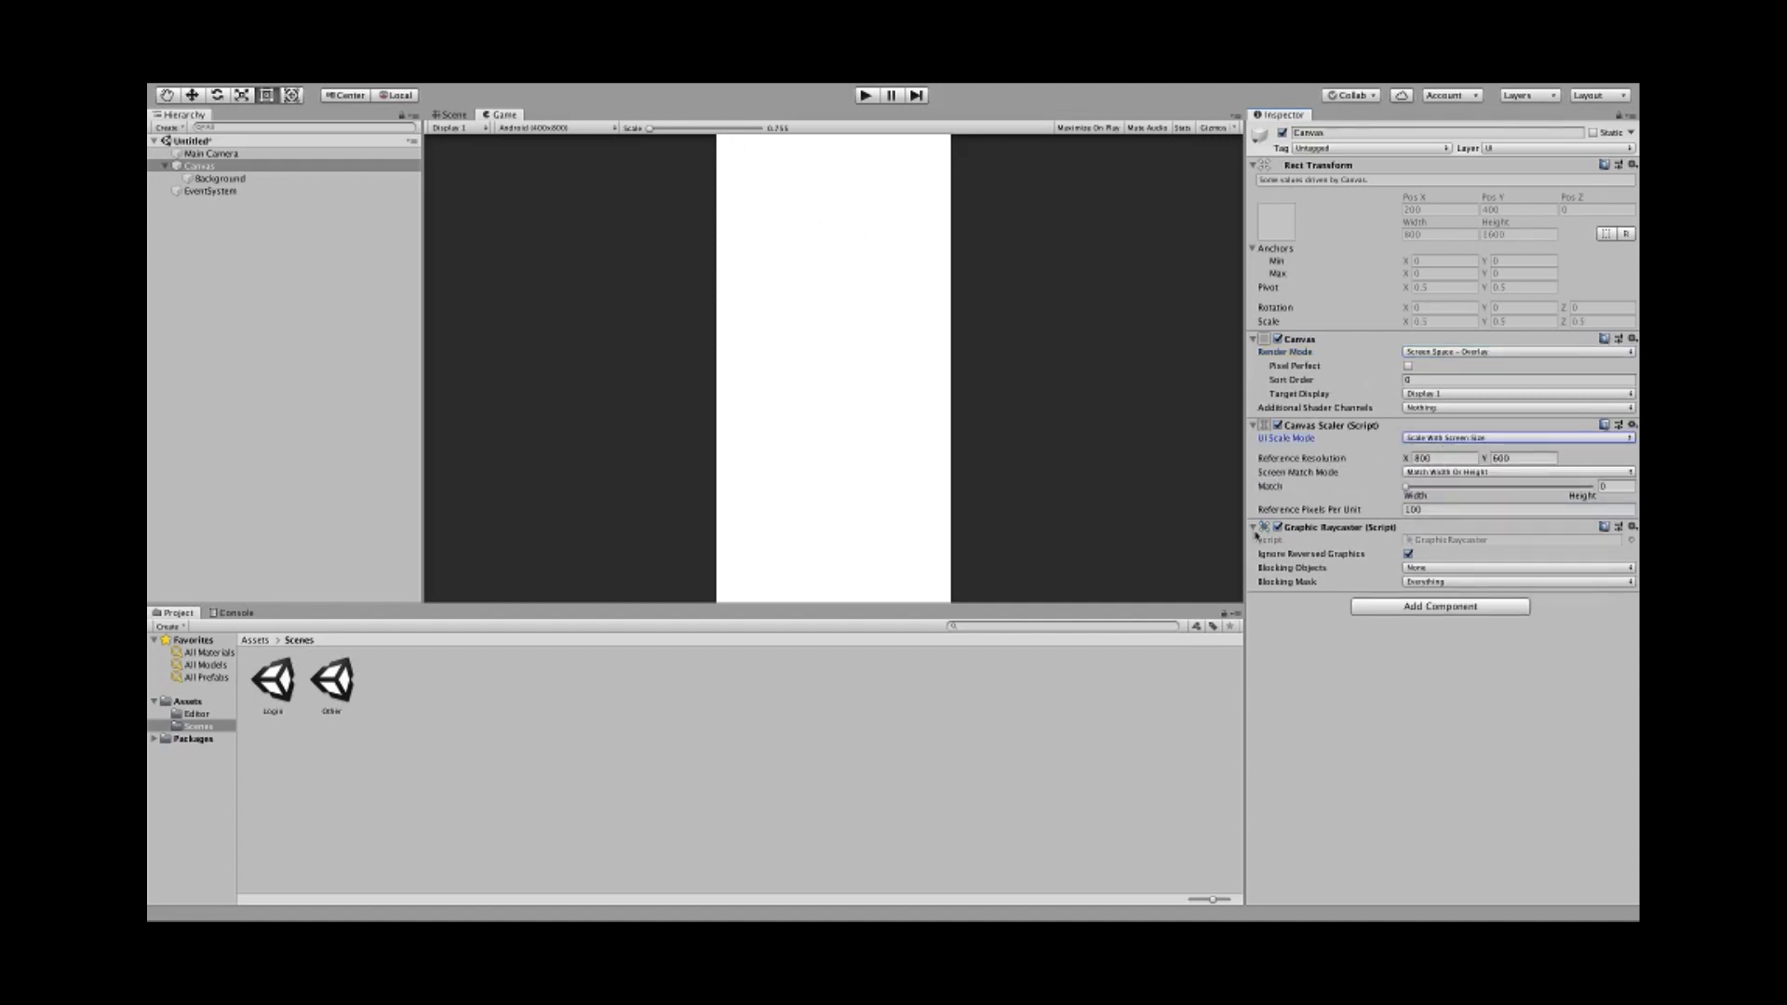
click(1443, 458)
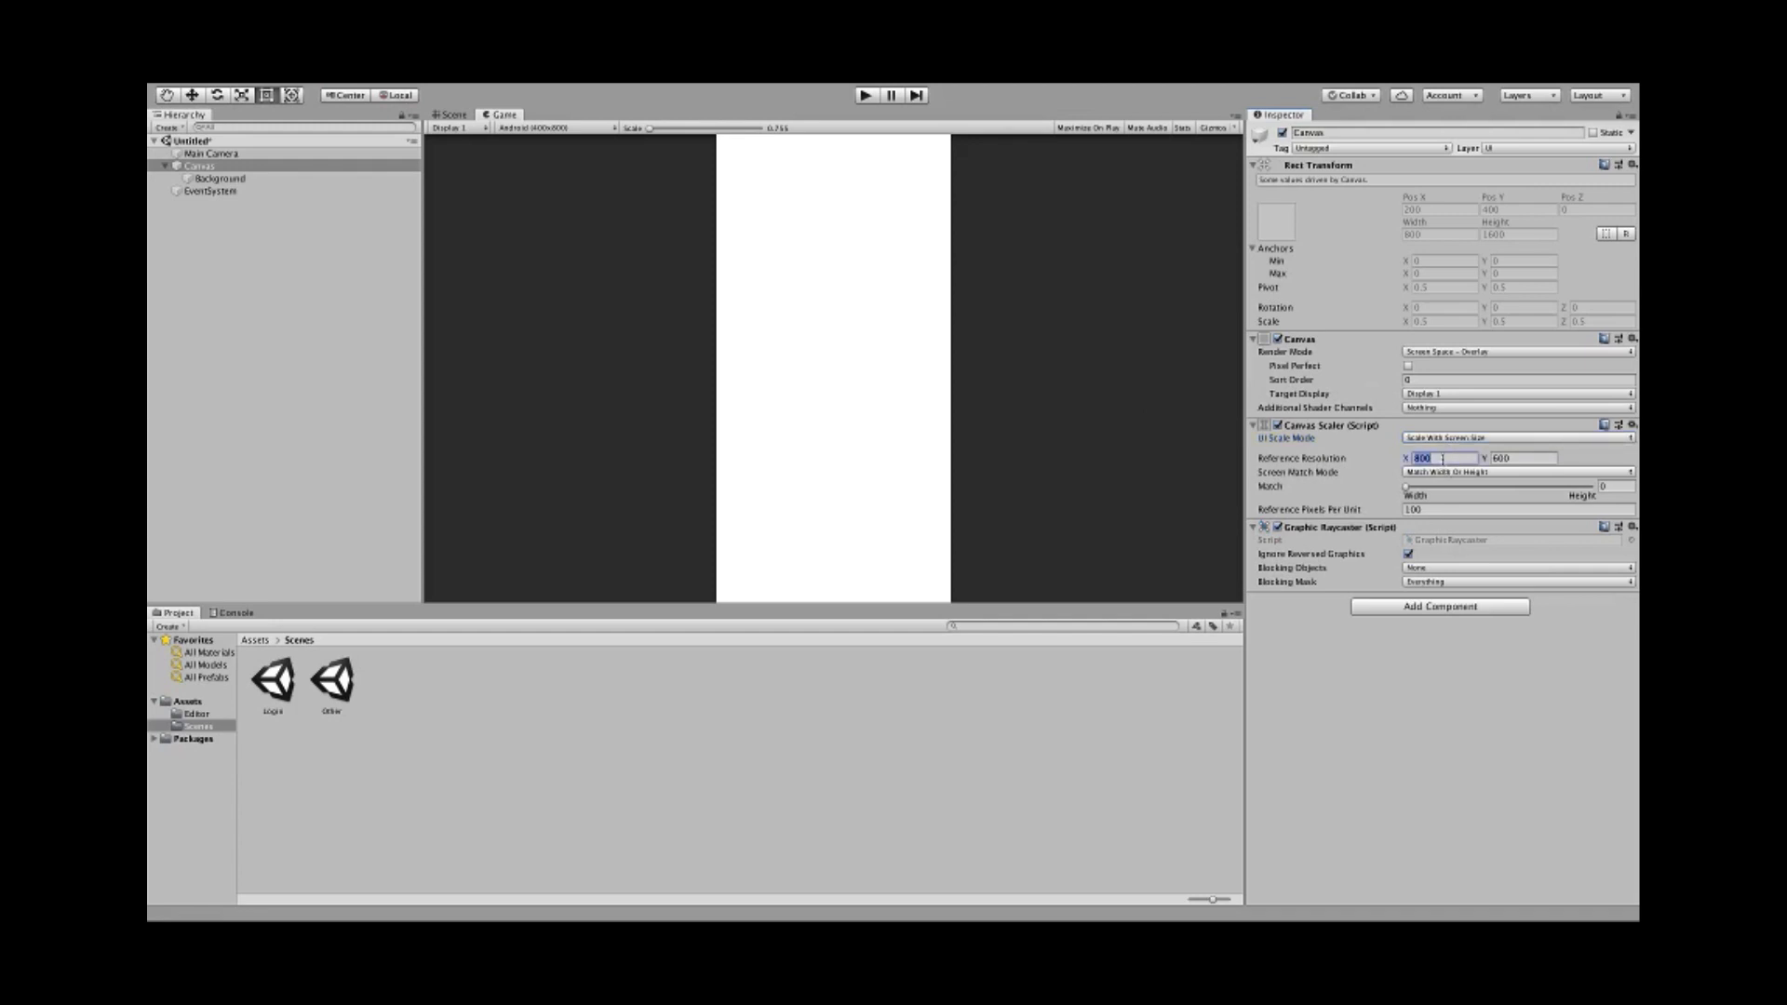
text(400)
click(1528, 457)
text(800)
click(285, 180)
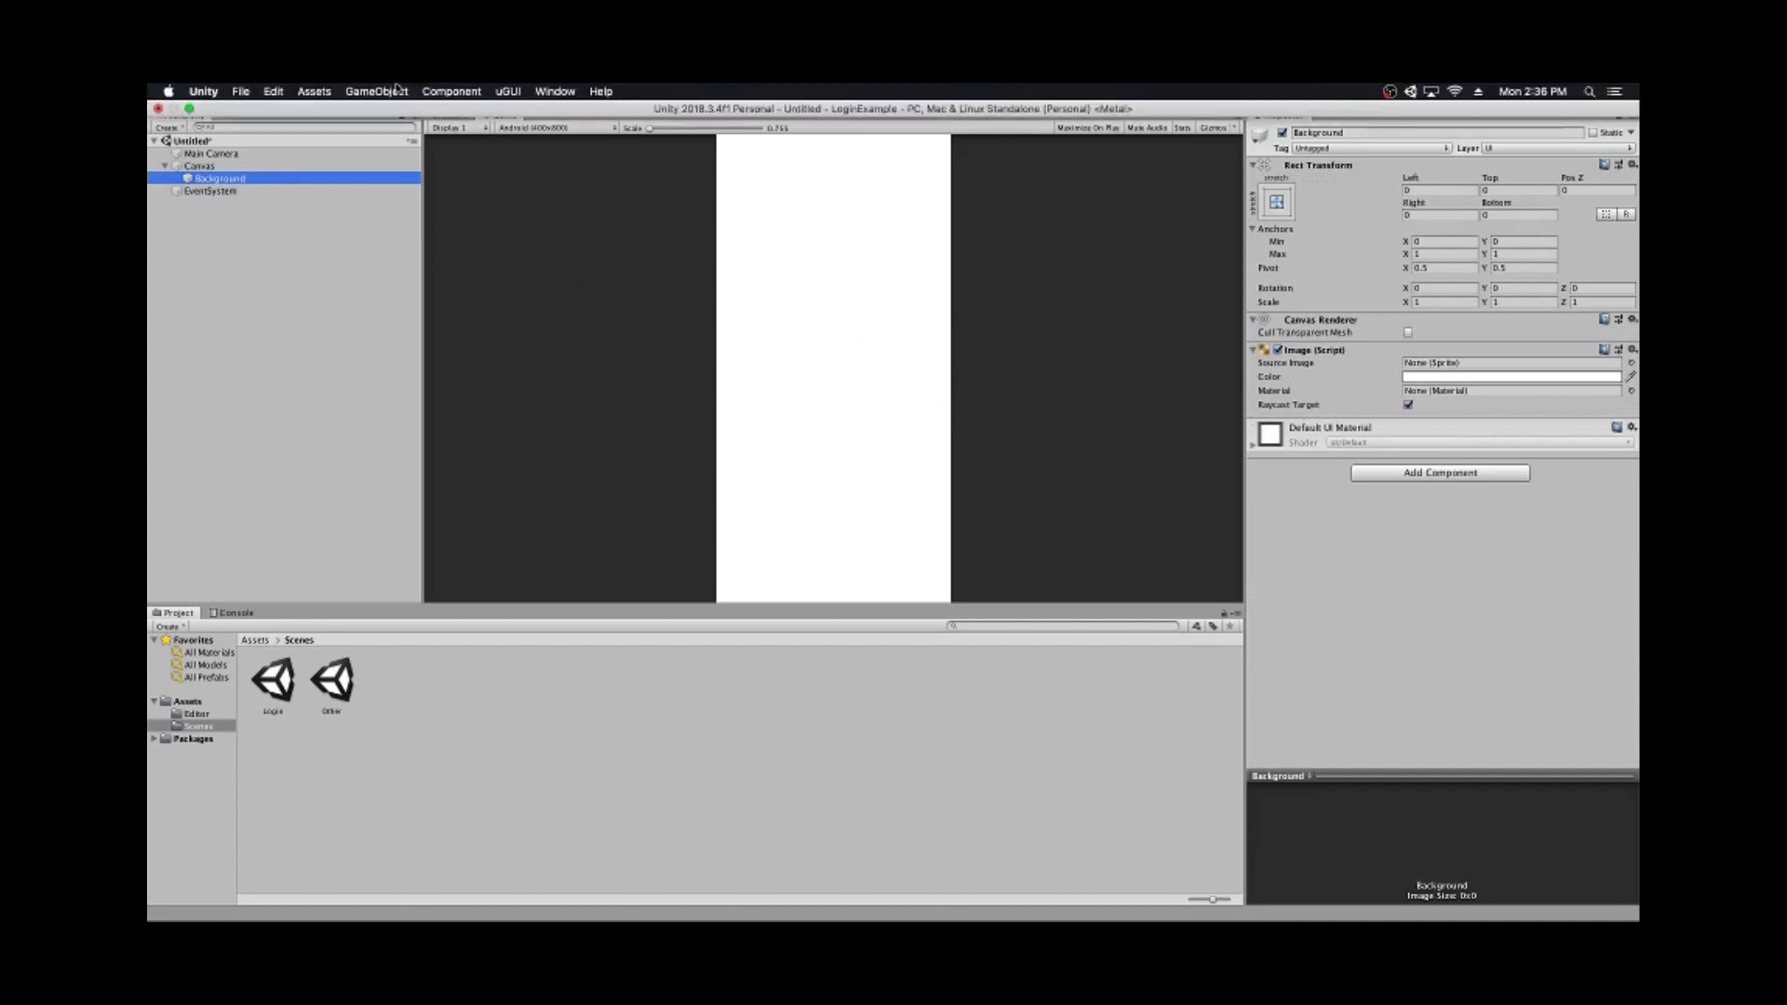
- Create a 'New Text' UI Text object under the Canvas and view it in the Scene view
click(389, 91)
mouse_move(399, 229)
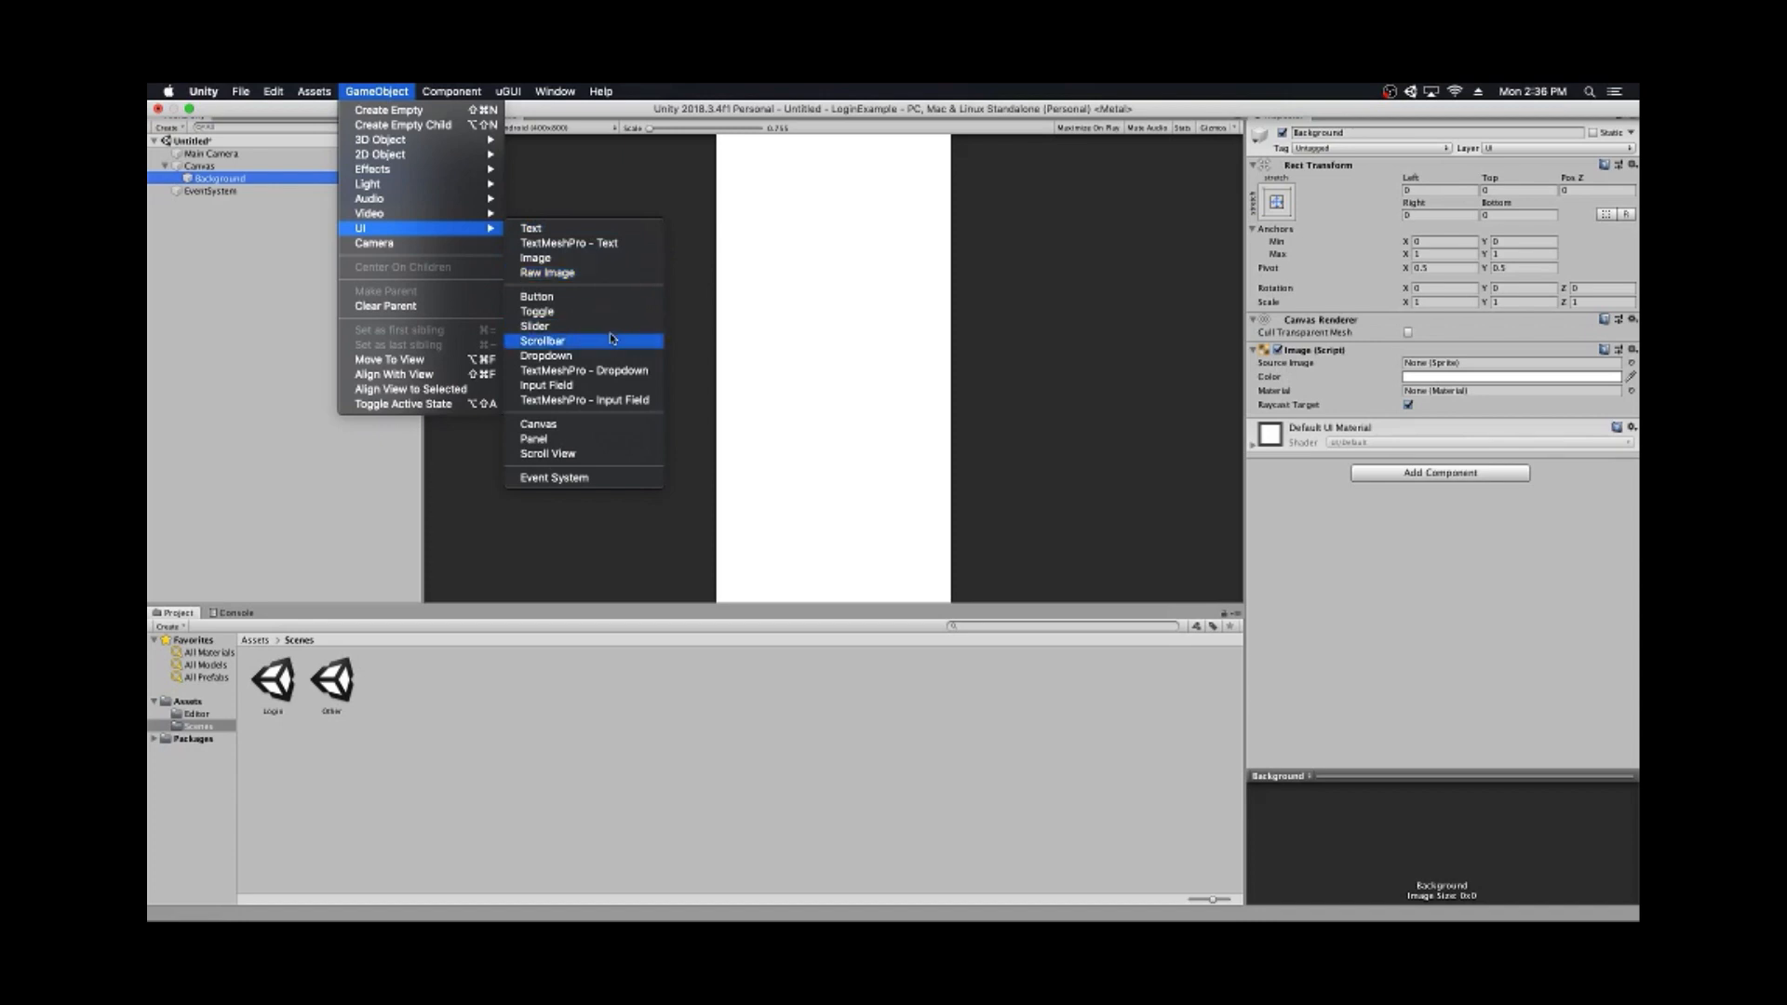
click(594, 234)
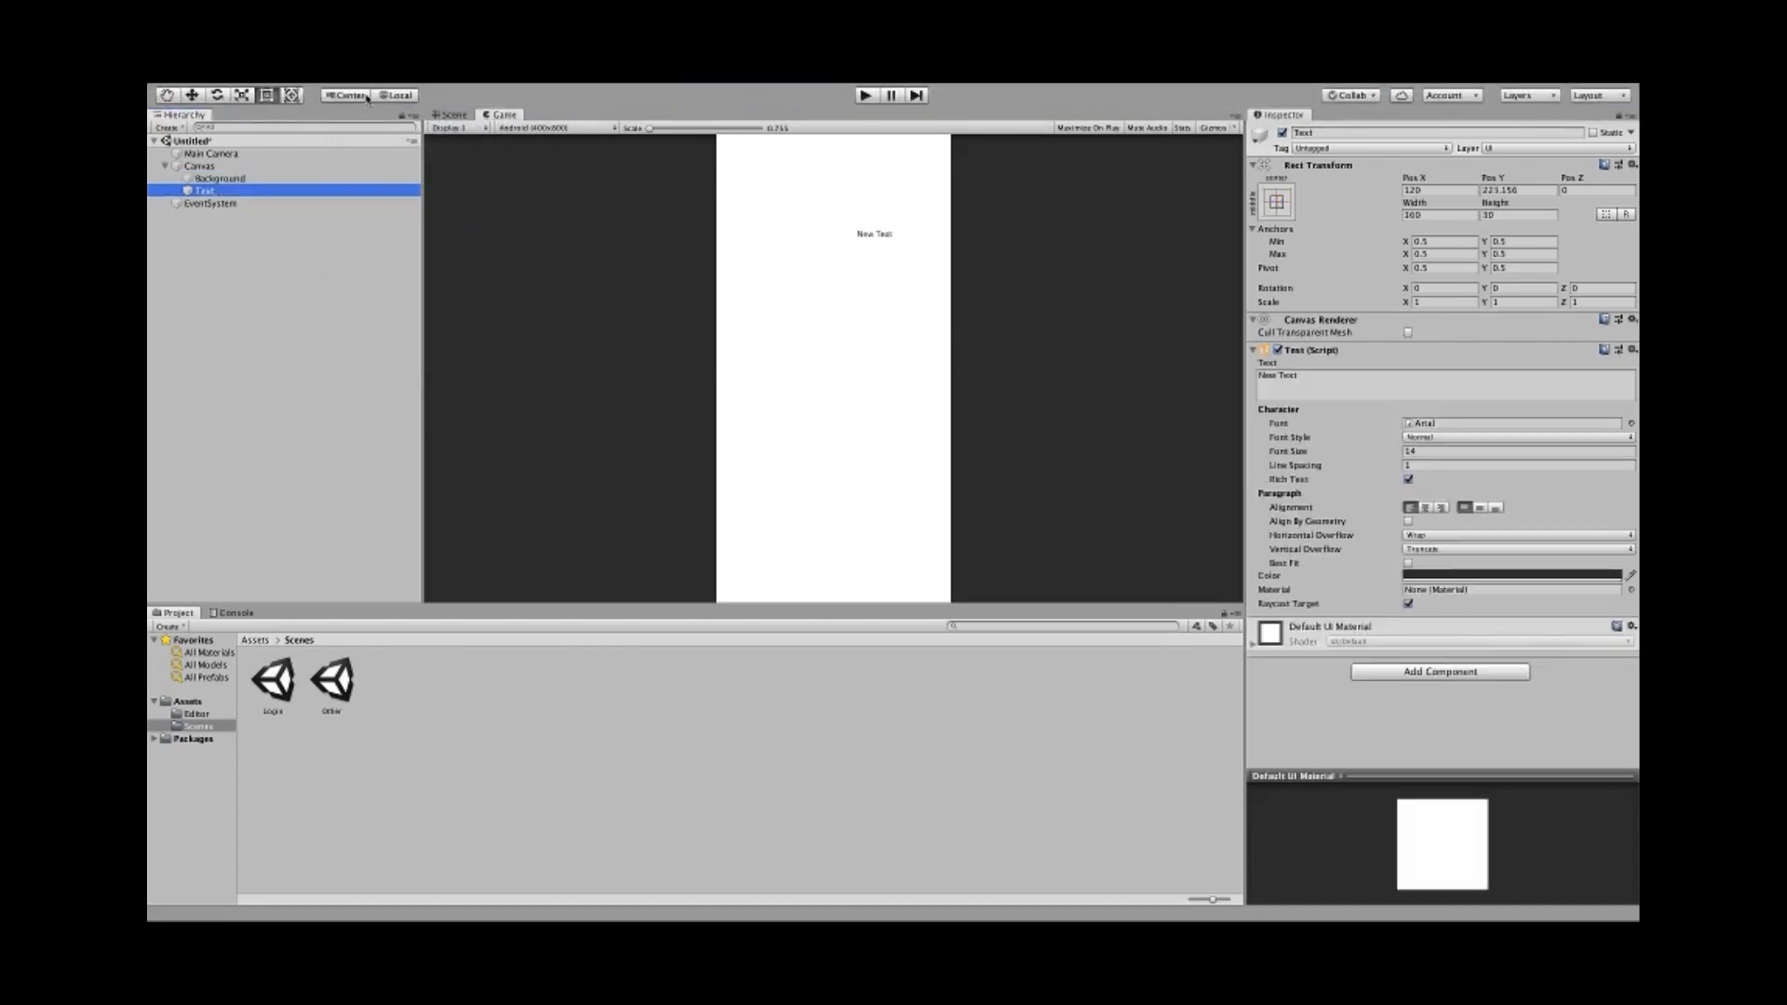
click(463, 115)
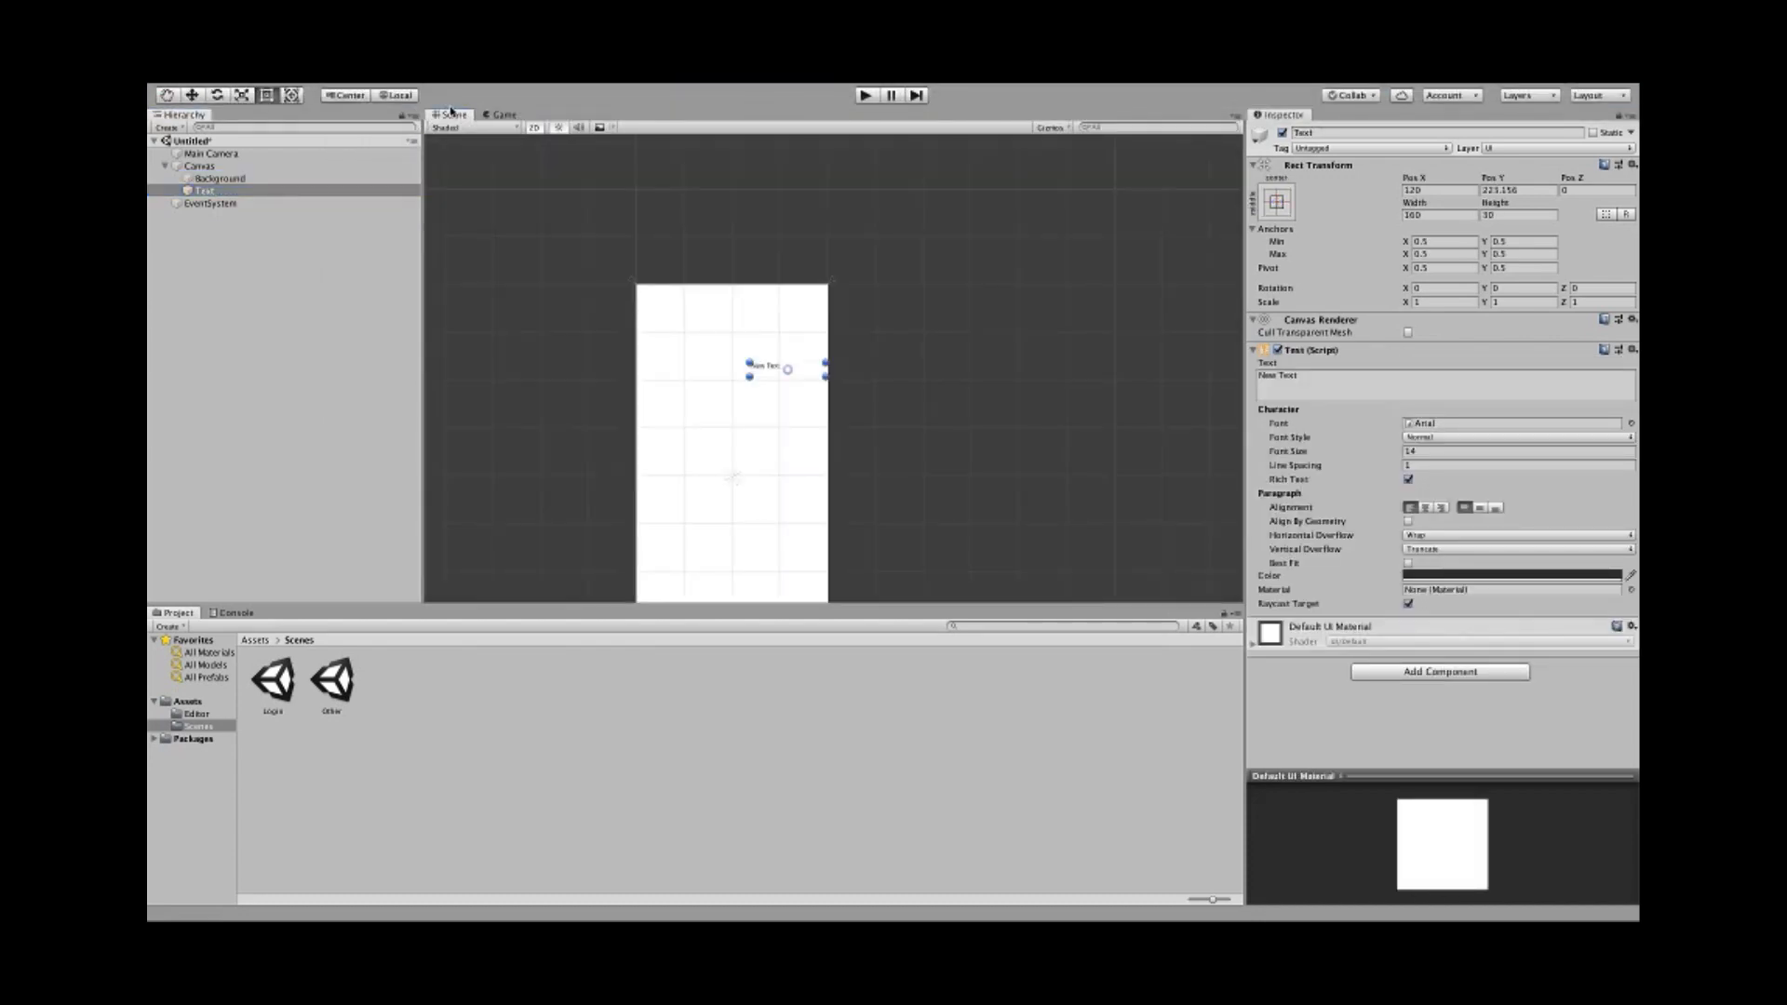
- Drag the New Text label up near the top of the canvas
scroll(581, 372, up, 5)
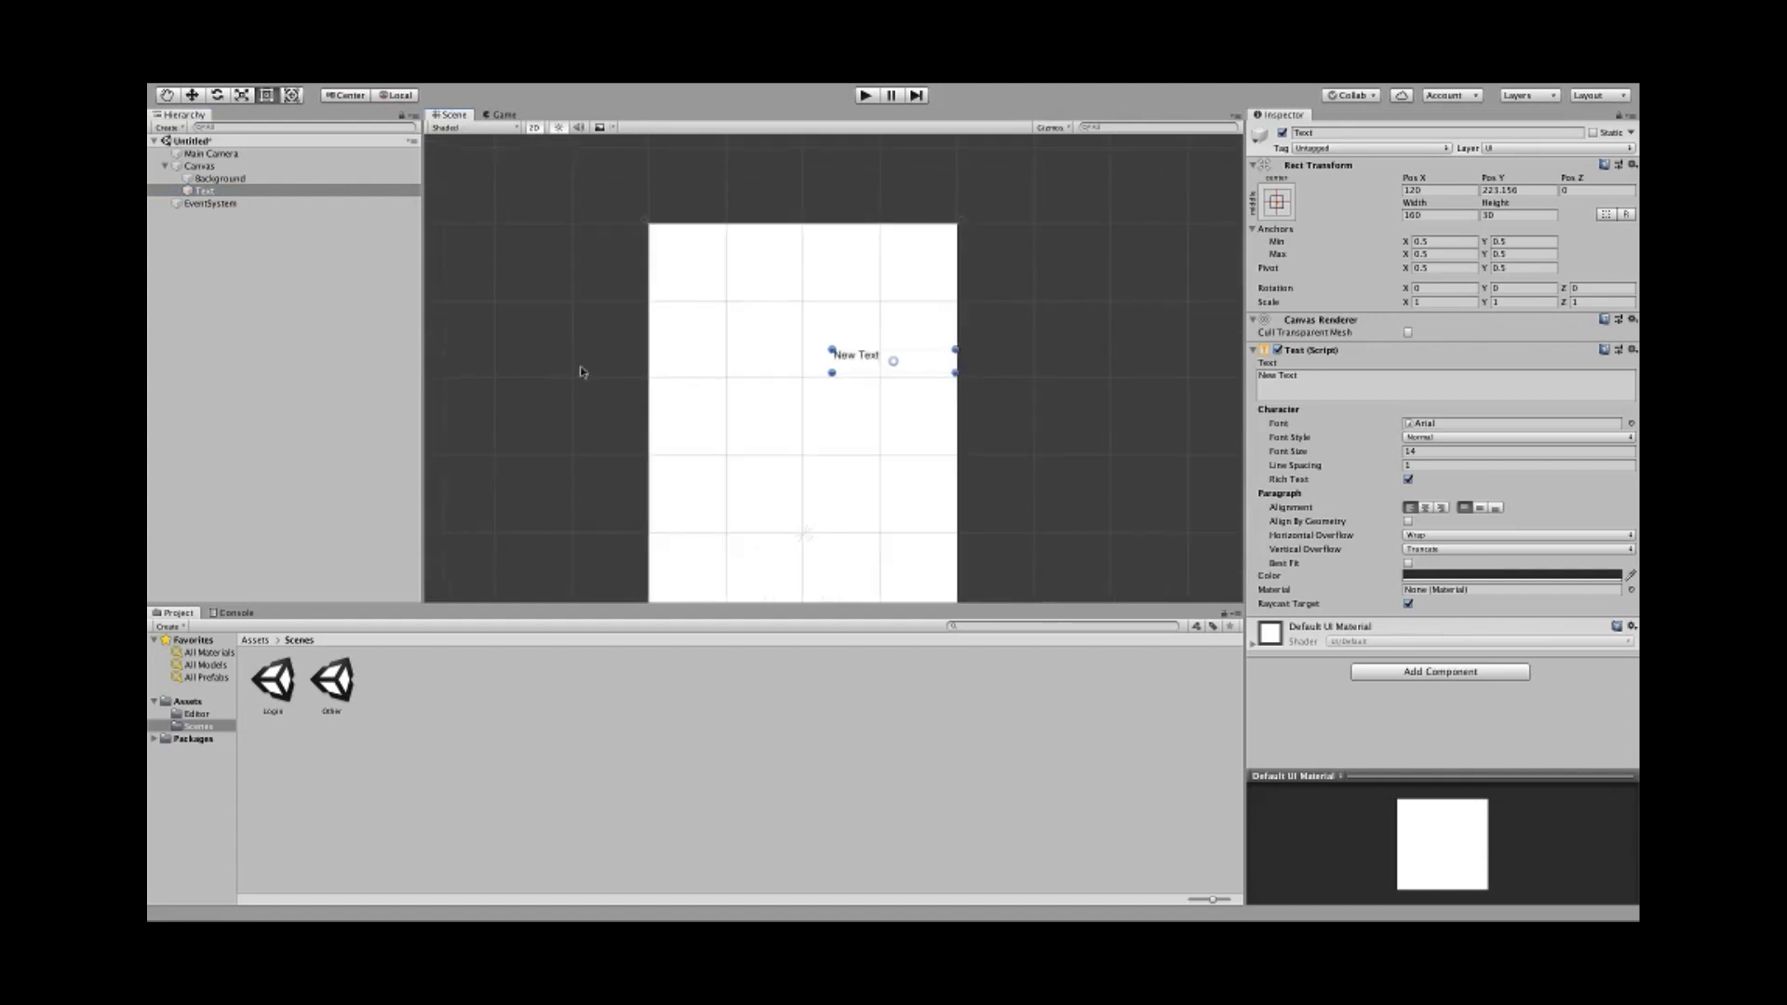
middle_drag(581, 373, 611, 309)
scroll(594, 335, up, 3)
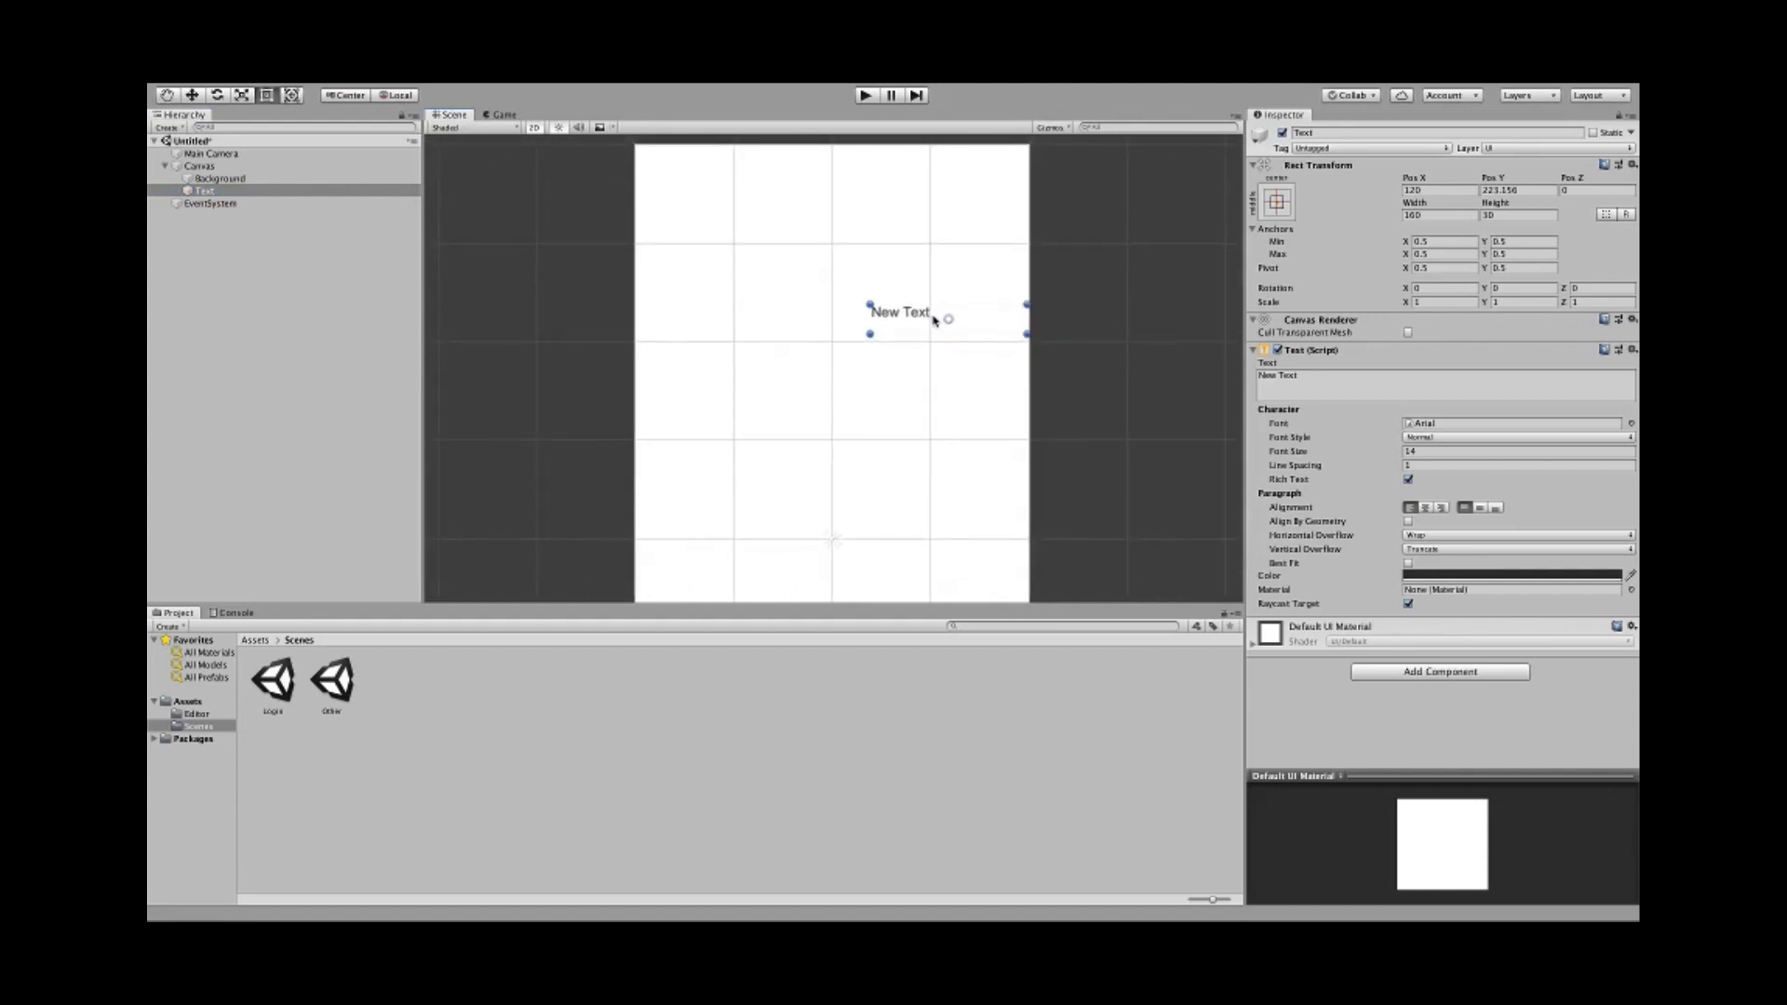
drag(933, 319, 815, 241)
scroll(735, 290, down, 5)
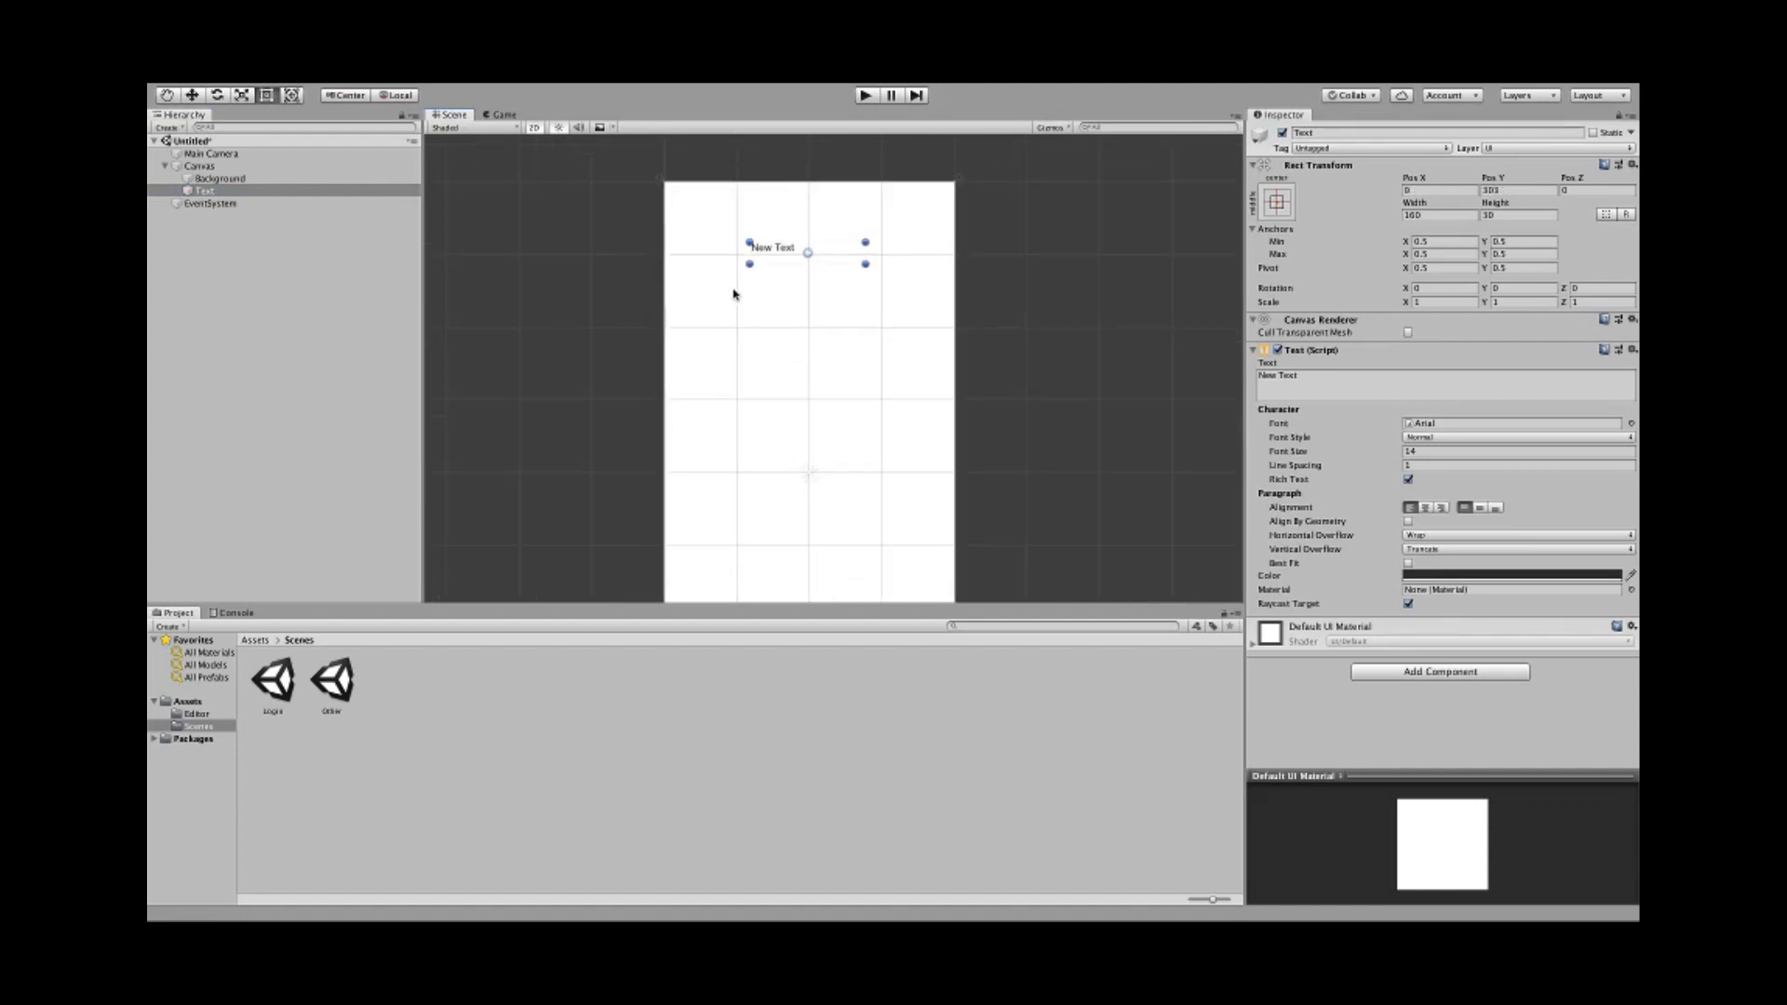
- Snap New Text to the canvas centre line at Pos X 0, Pos Y 318
mouse_move(466, 83)
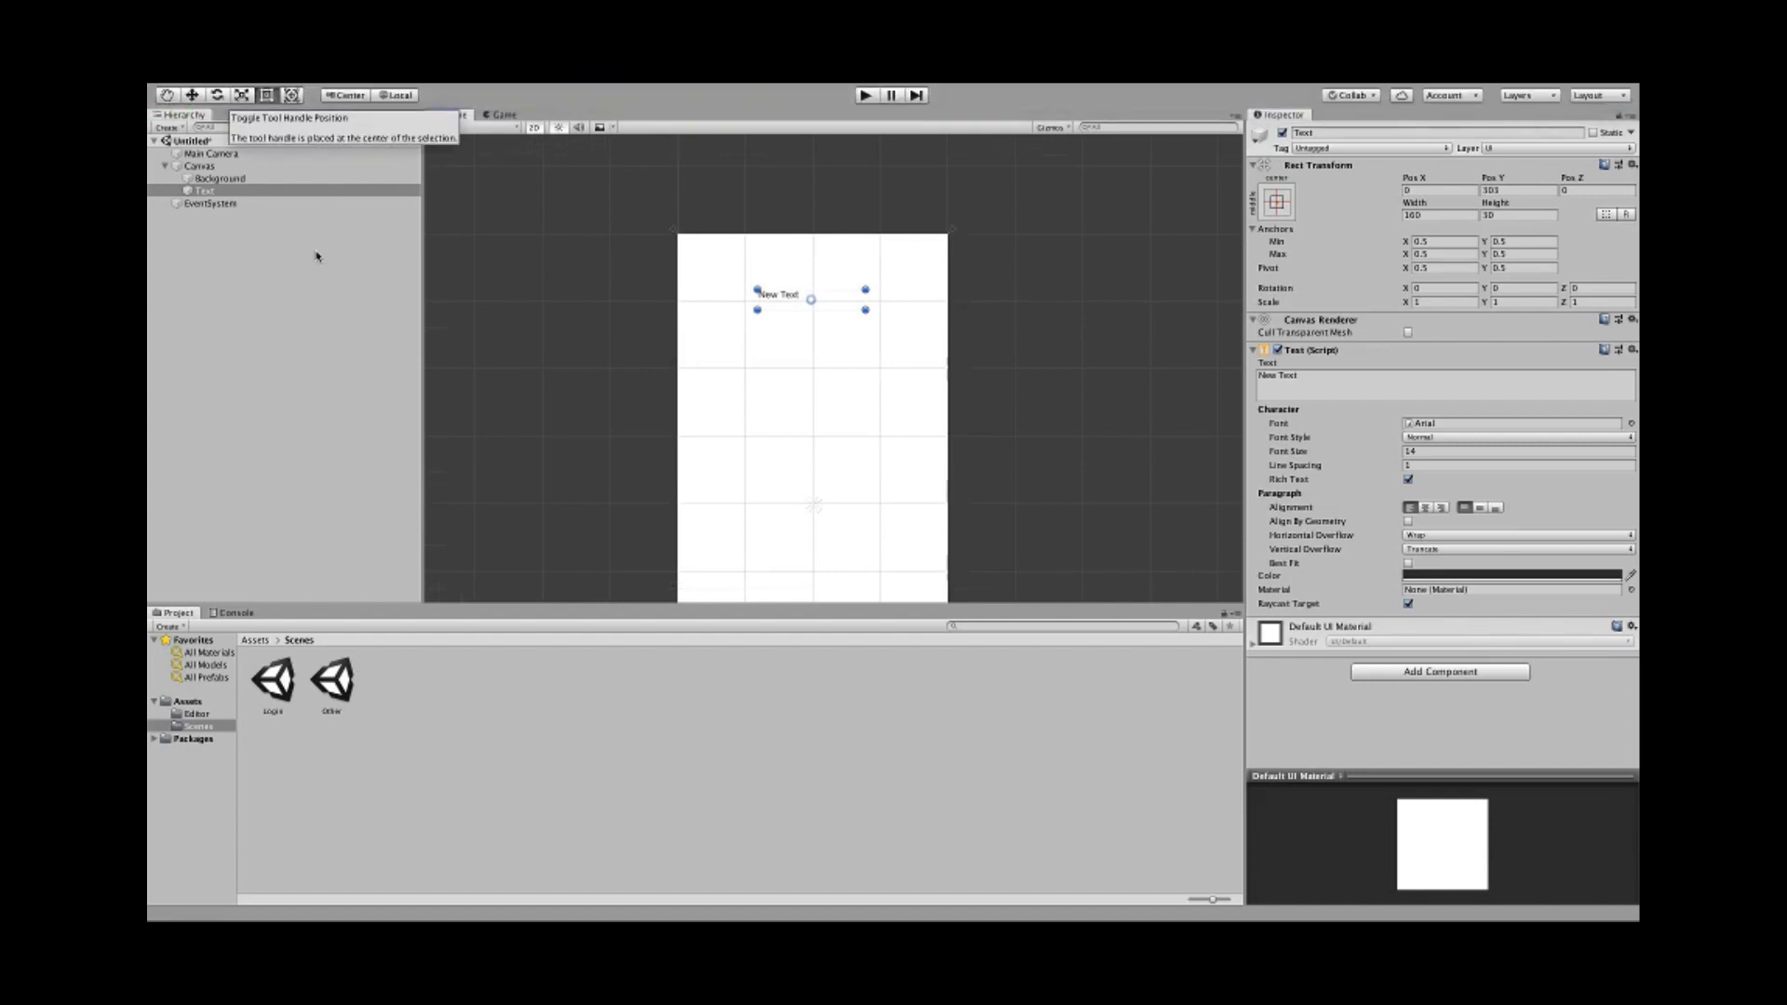
click(192, 95)
click(266, 95)
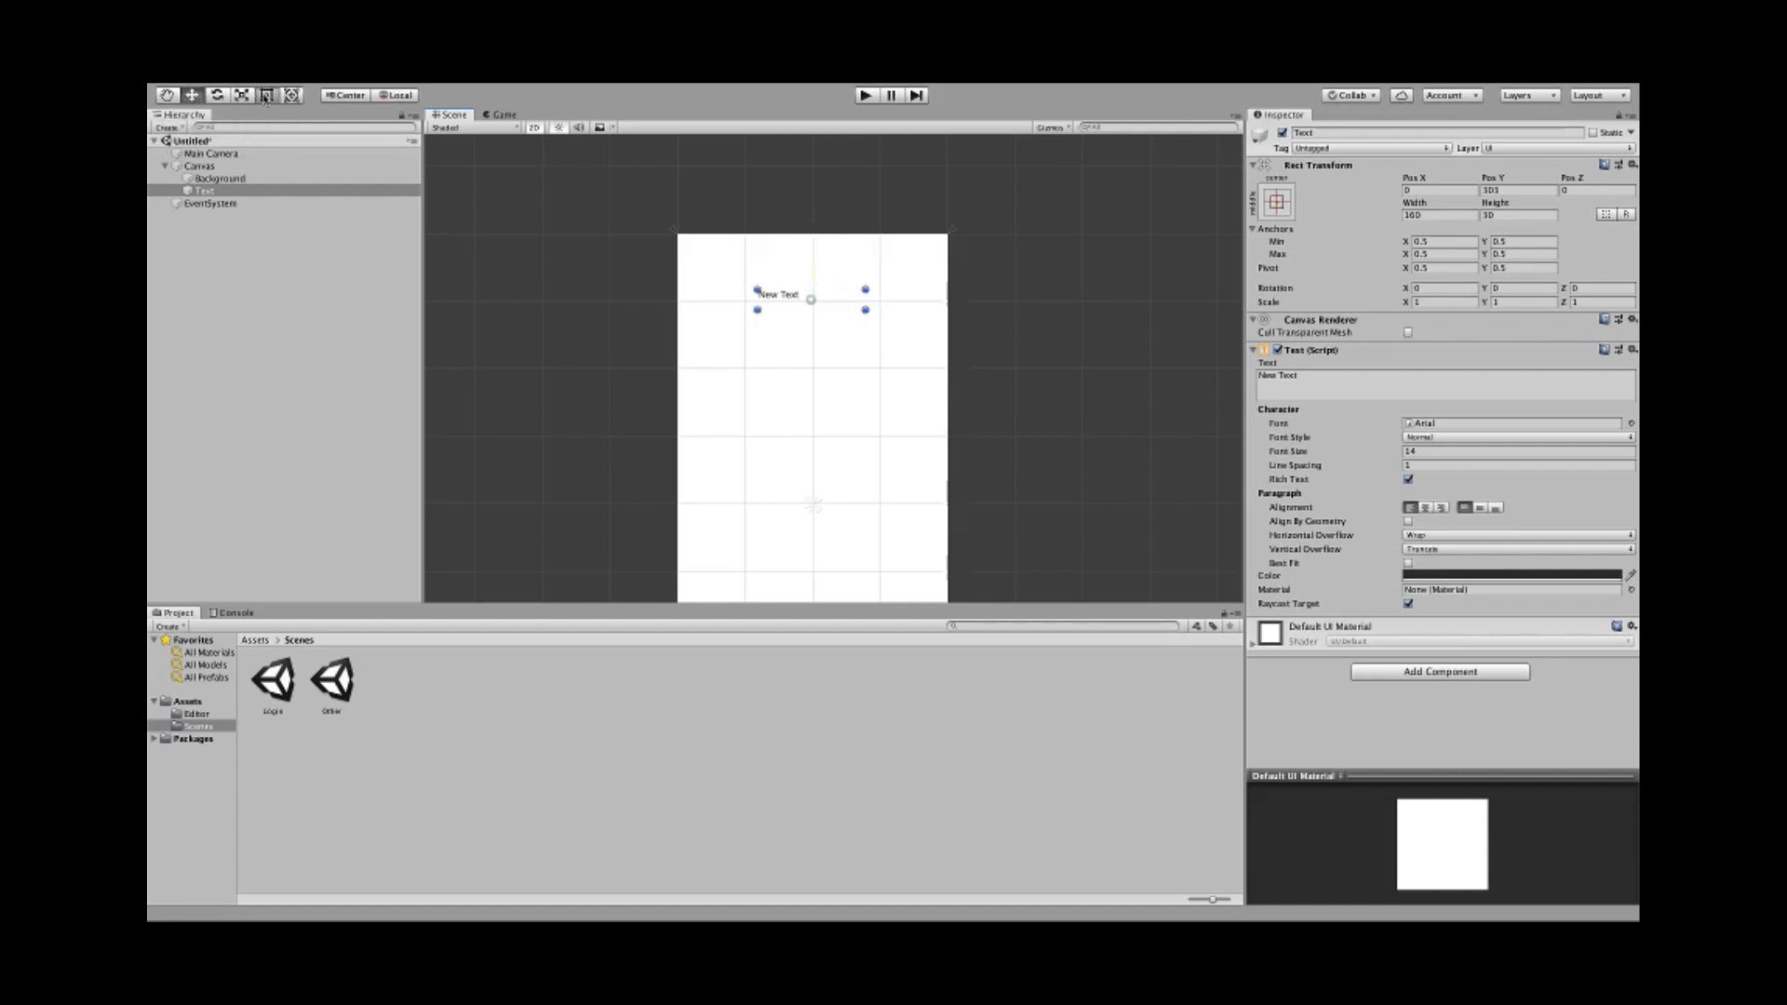
click(190, 97)
mouse_move(813, 240)
mouse_down()
mouse_move(818, 259)
mouse_move(815, 240)
mouse_up()
drag(869, 299, 874, 304)
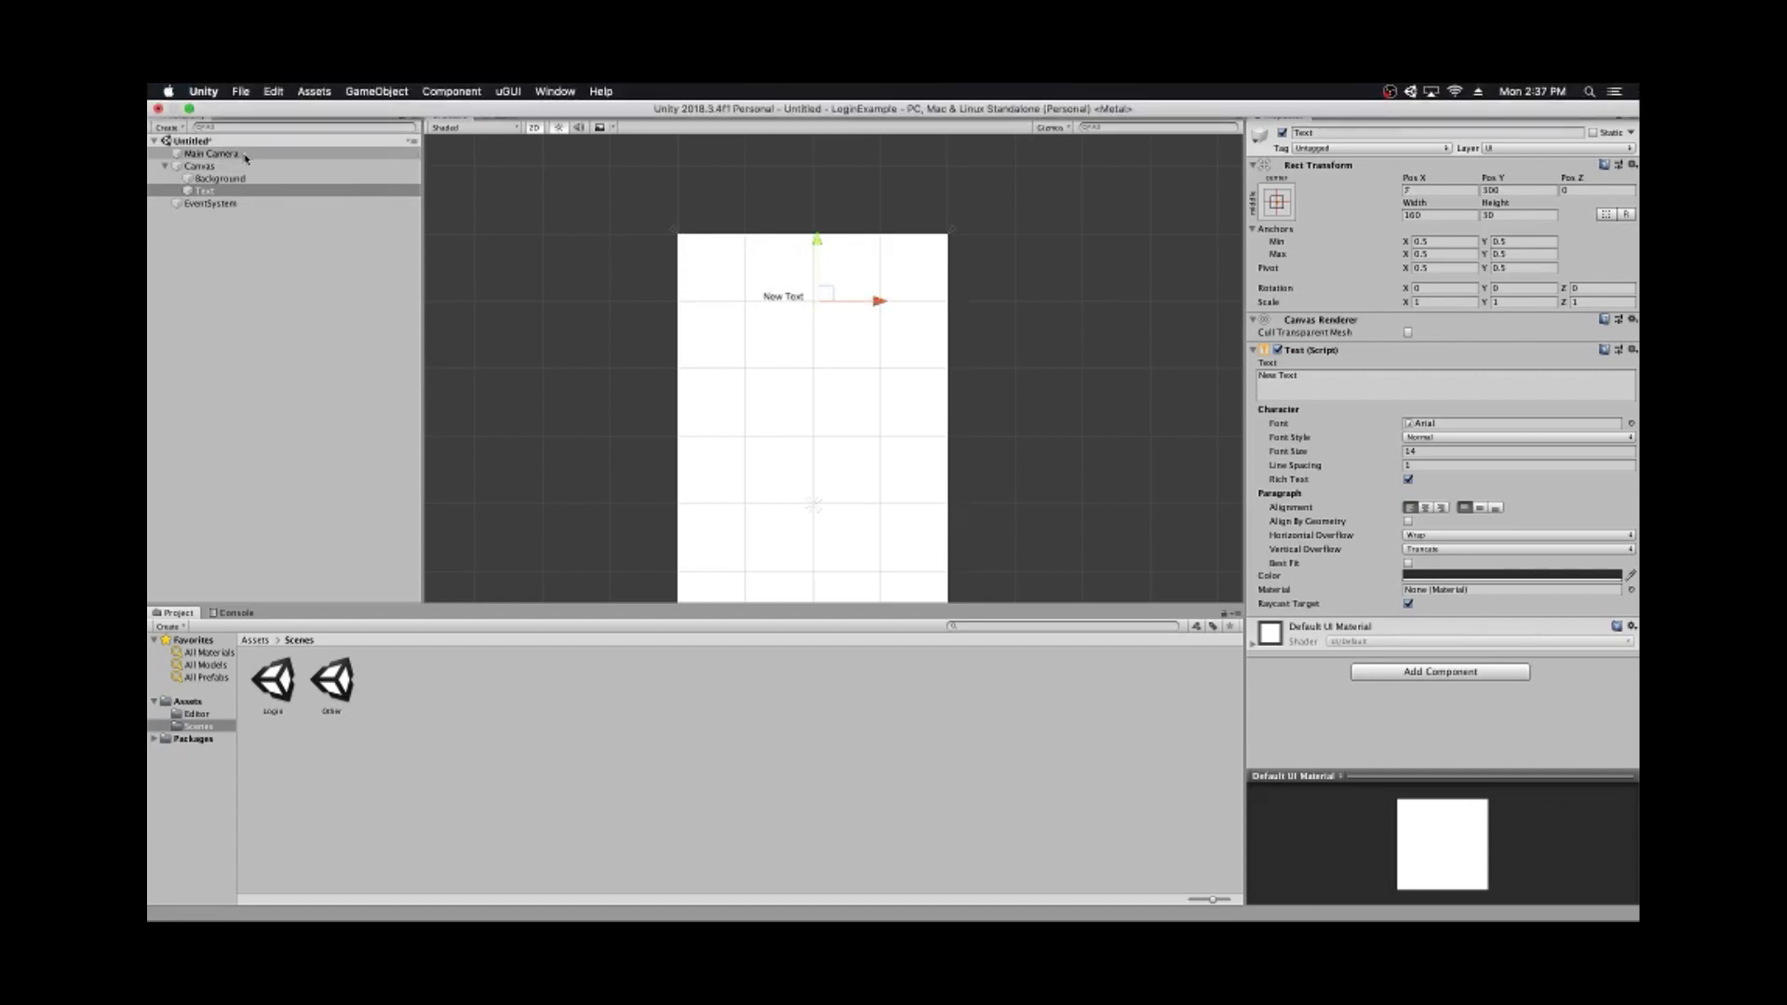
click(266, 95)
drag(803, 303, 798, 291)
- Set the New Text Rect Transform Width to 300 and Height to 50
click(1424, 216)
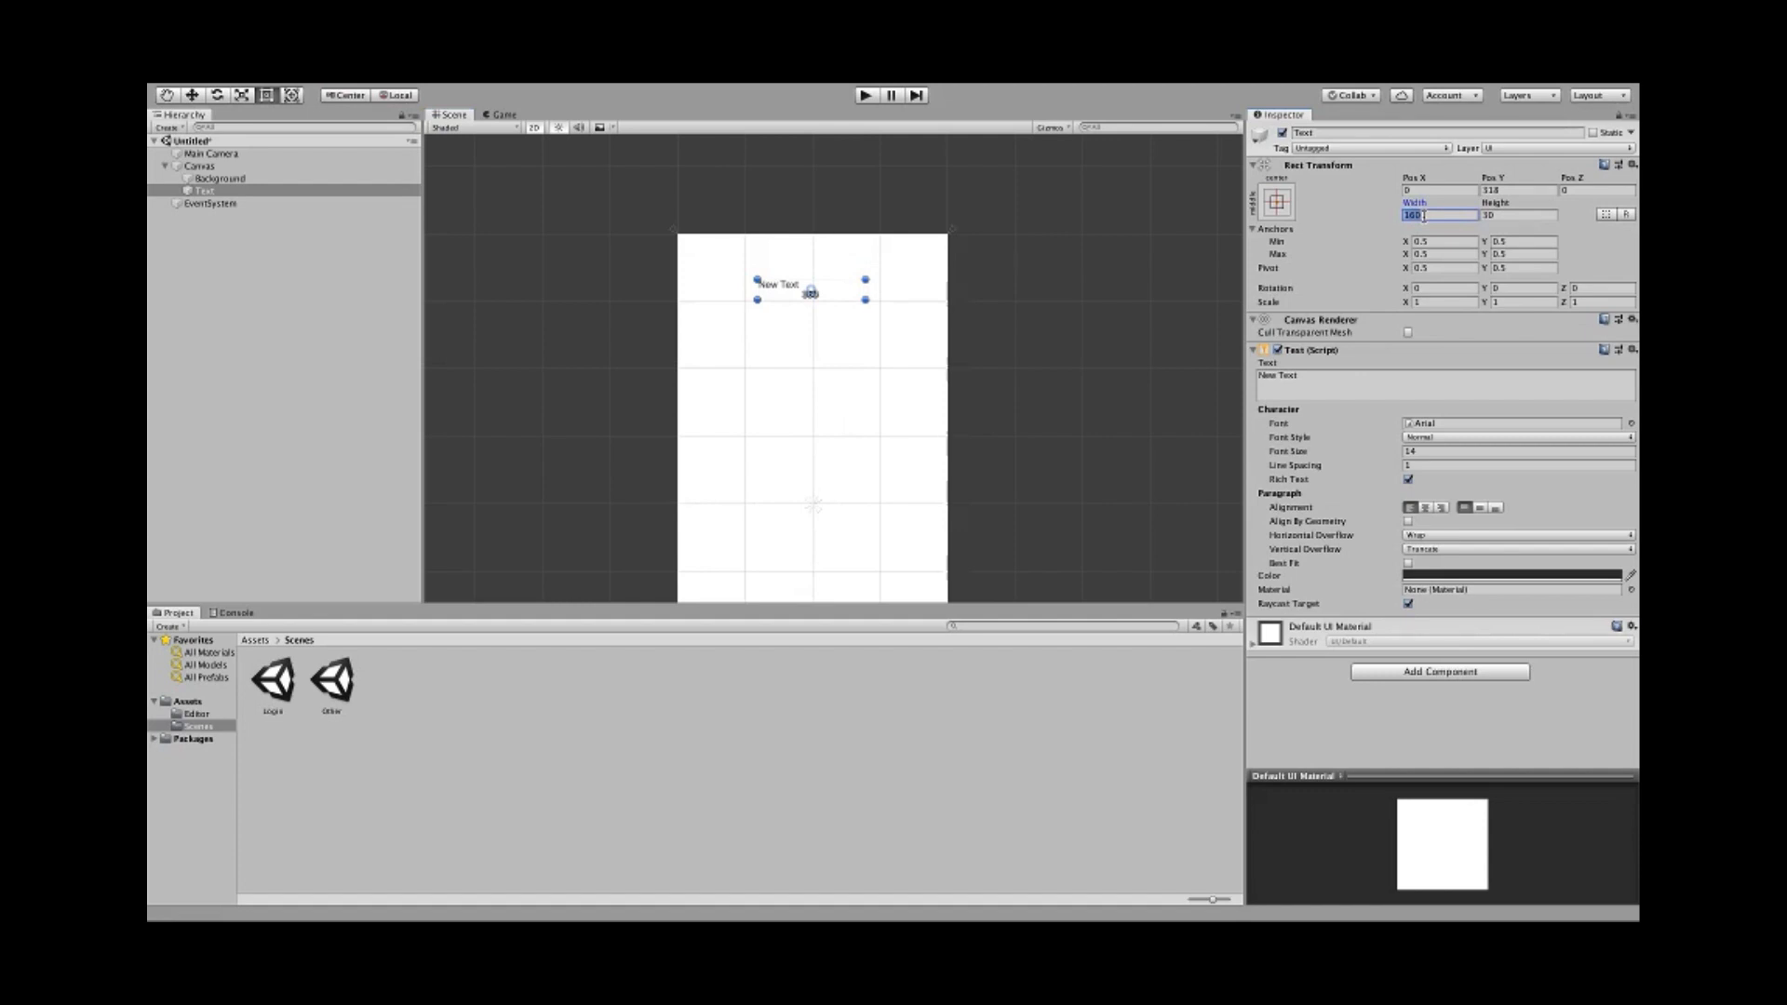
text(200)
key(BackSpace)
key(BackSpace)
text(300)
click(1516, 216)
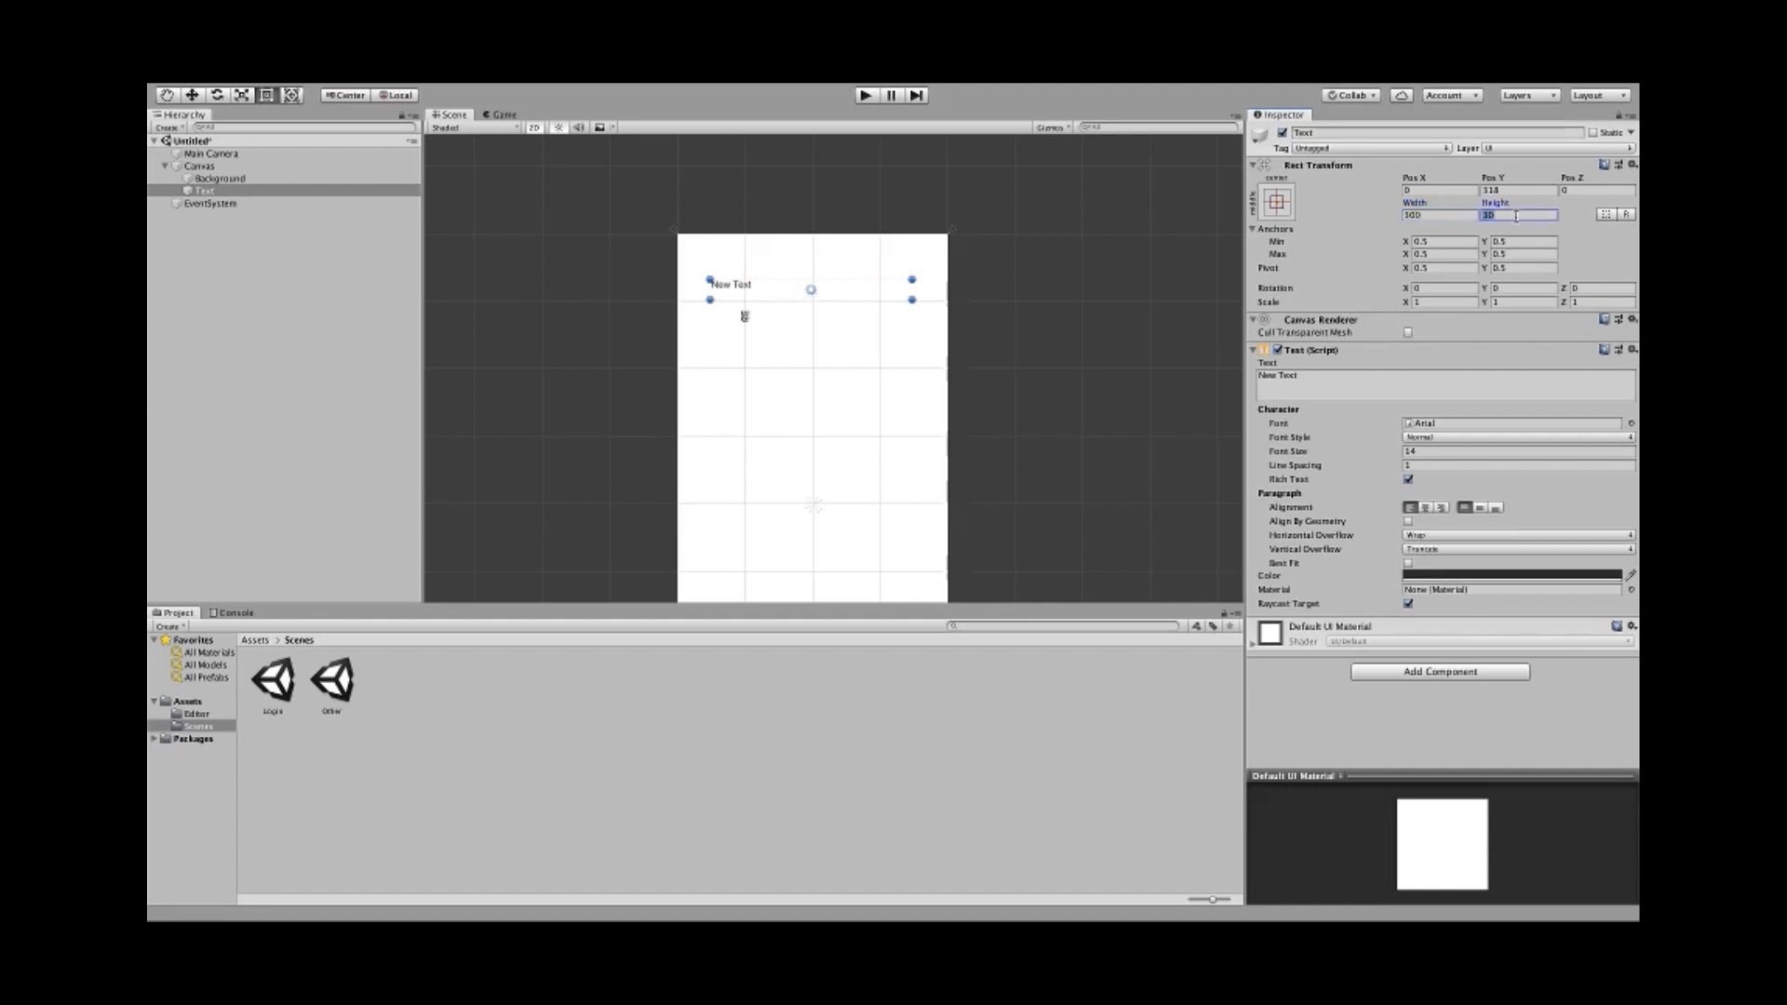
text(10)
text(0)
key(BackSpace)
key(BackSpace)
key(BackSpace)
text(50)
click(1312, 388)
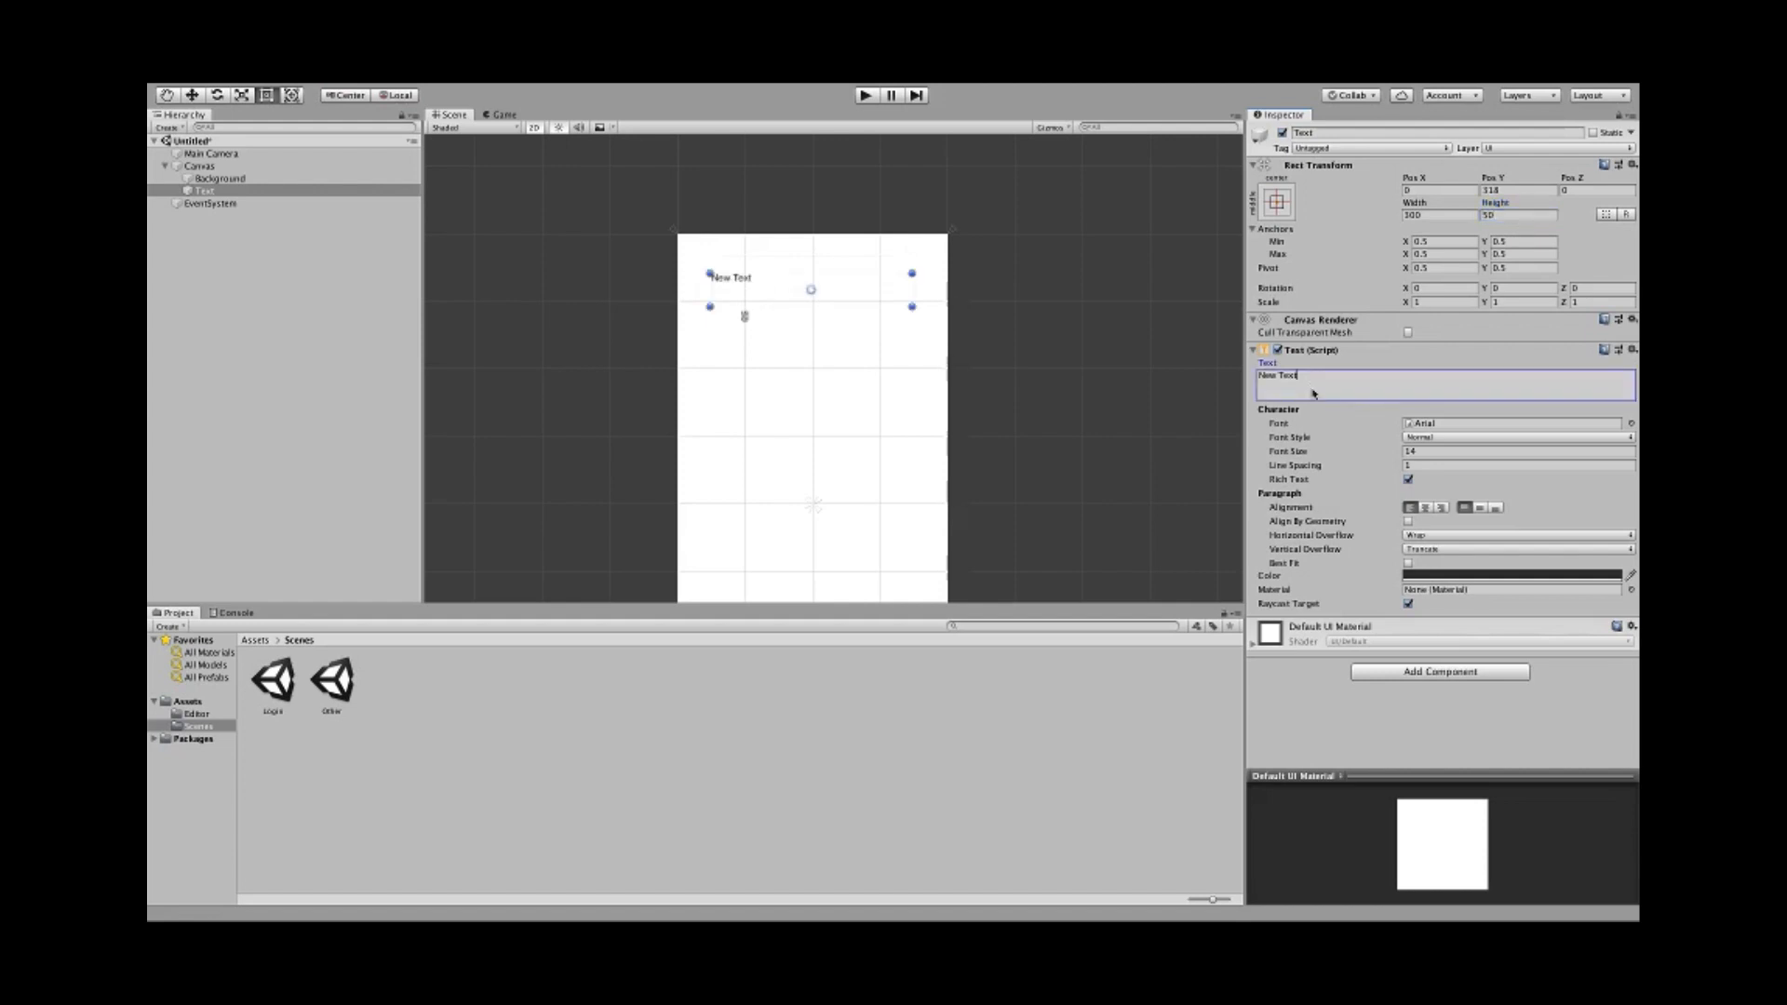
- Change the label text to 'Login Page' and centre it horizontally and vertically
text(T)
text(Login)
text( Page)
click(1425, 507)
click(1480, 508)
- Set the title's font size to 30 and font style to Bold
click(1440, 451)
text(30)
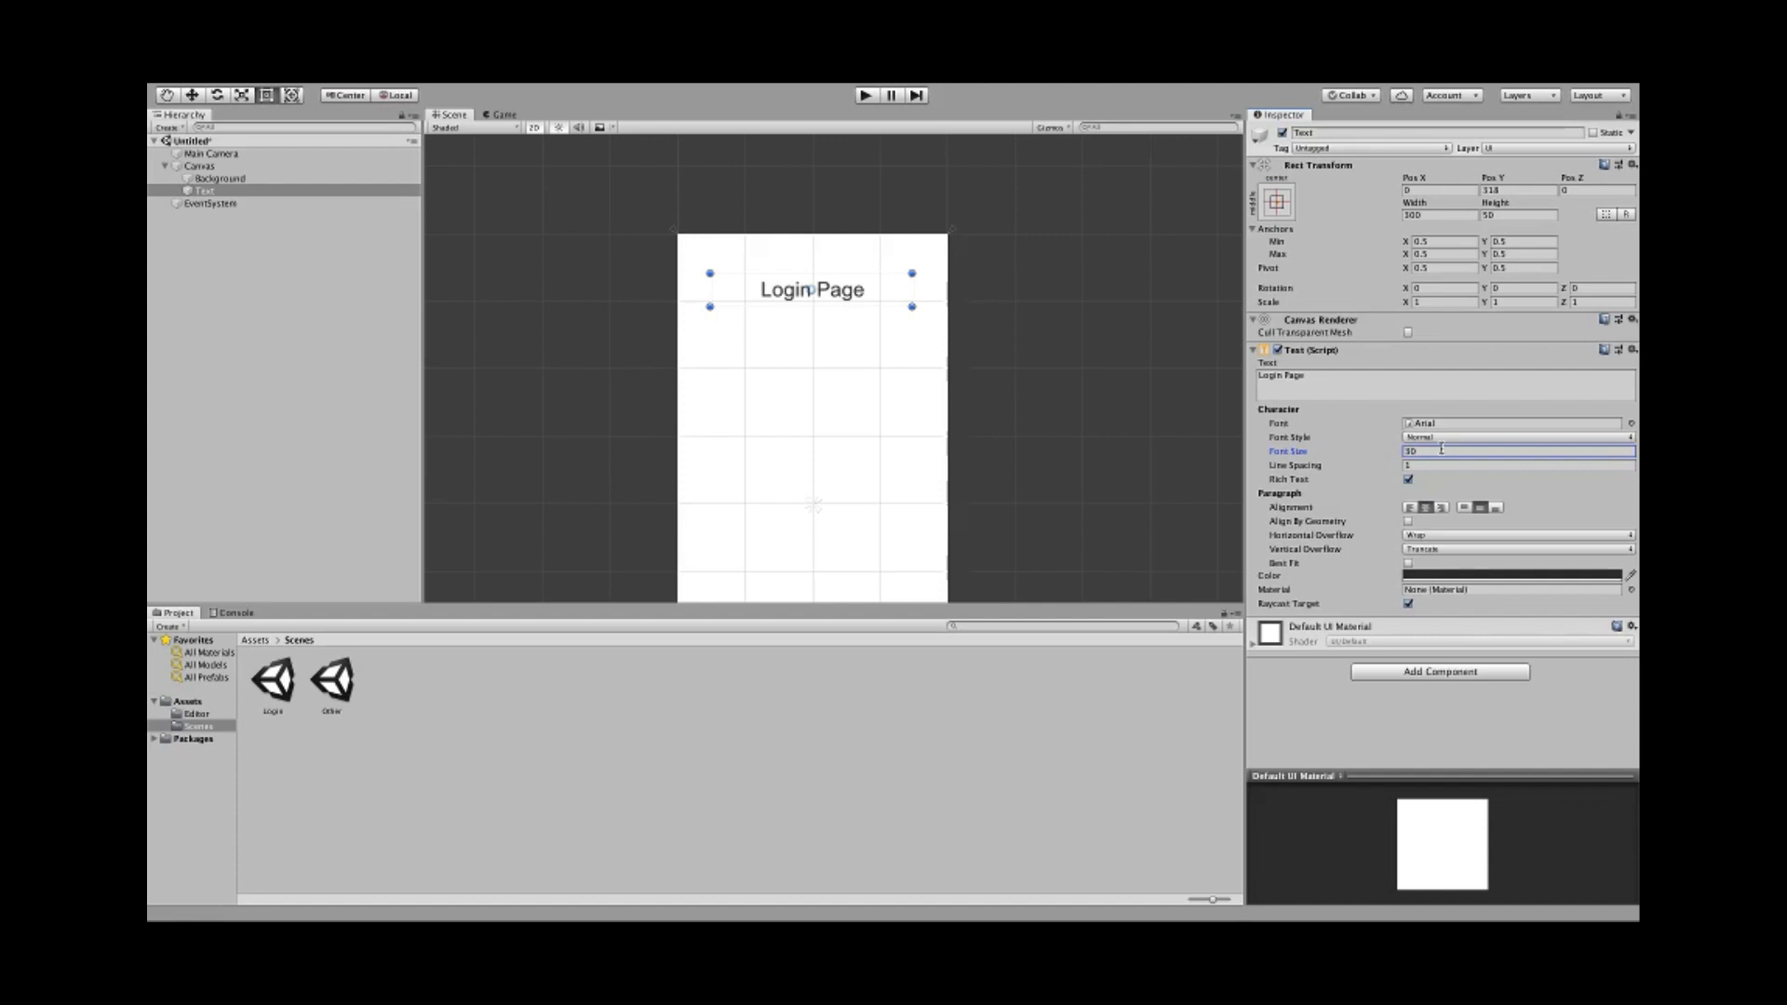
click(1439, 438)
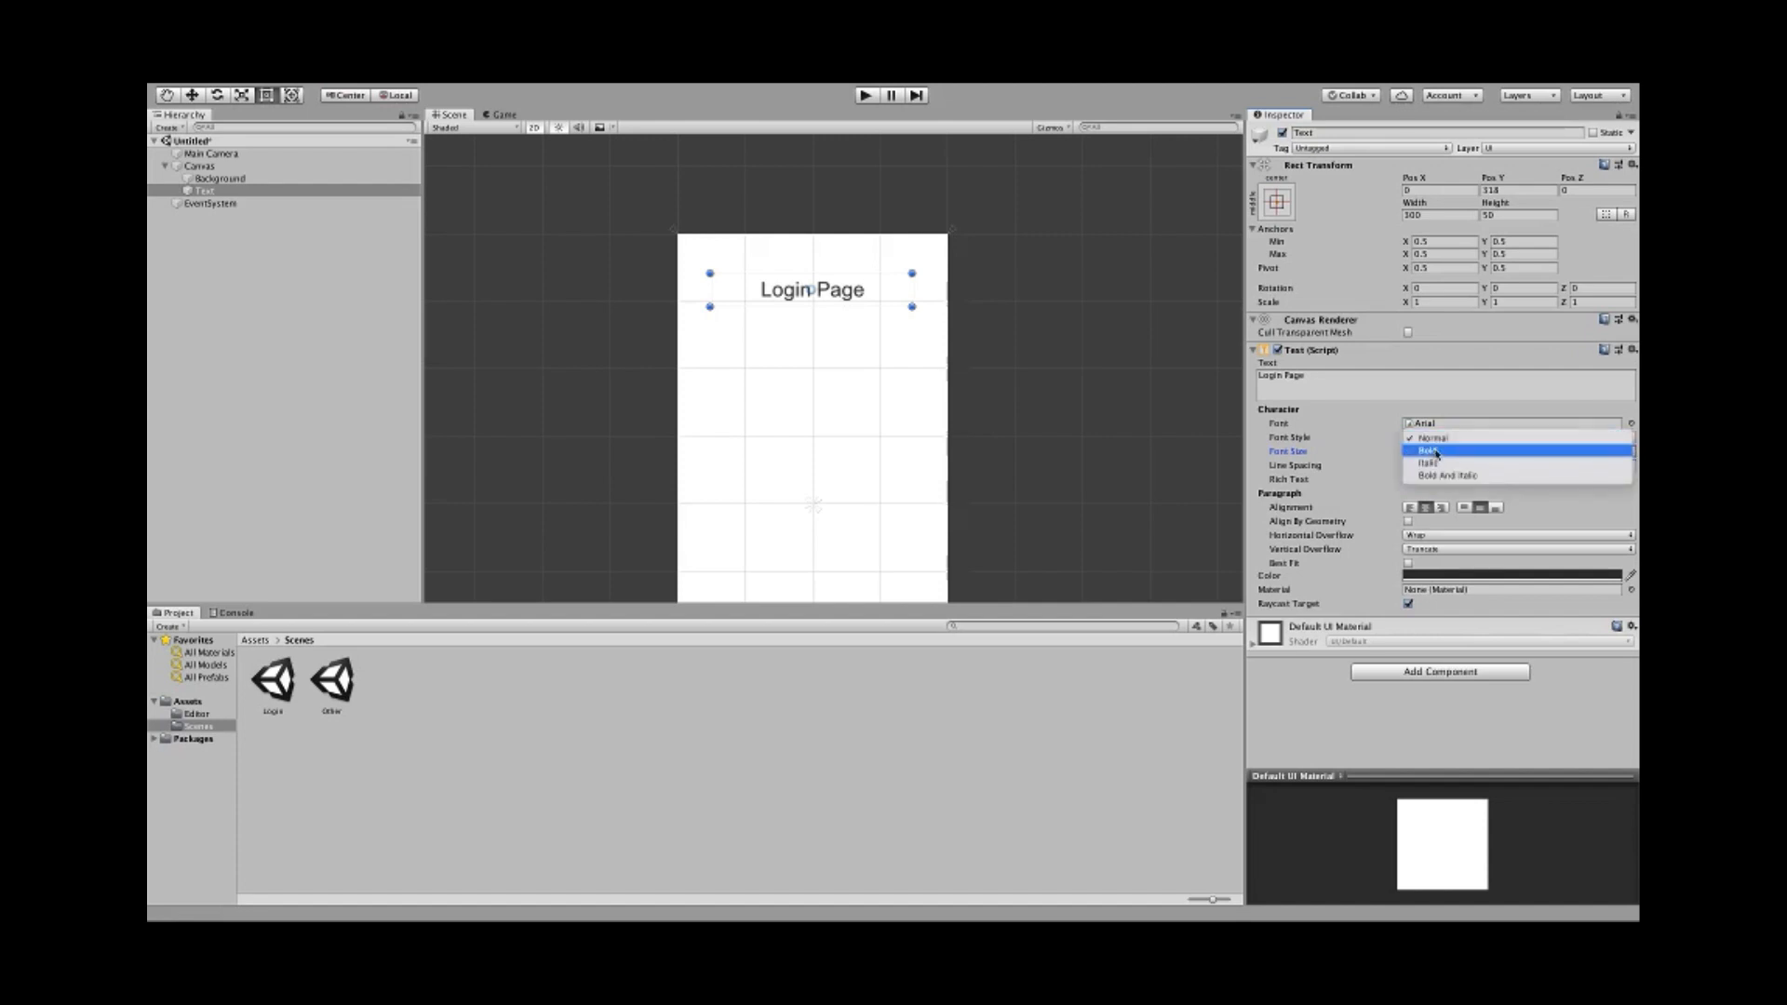
click(1438, 452)
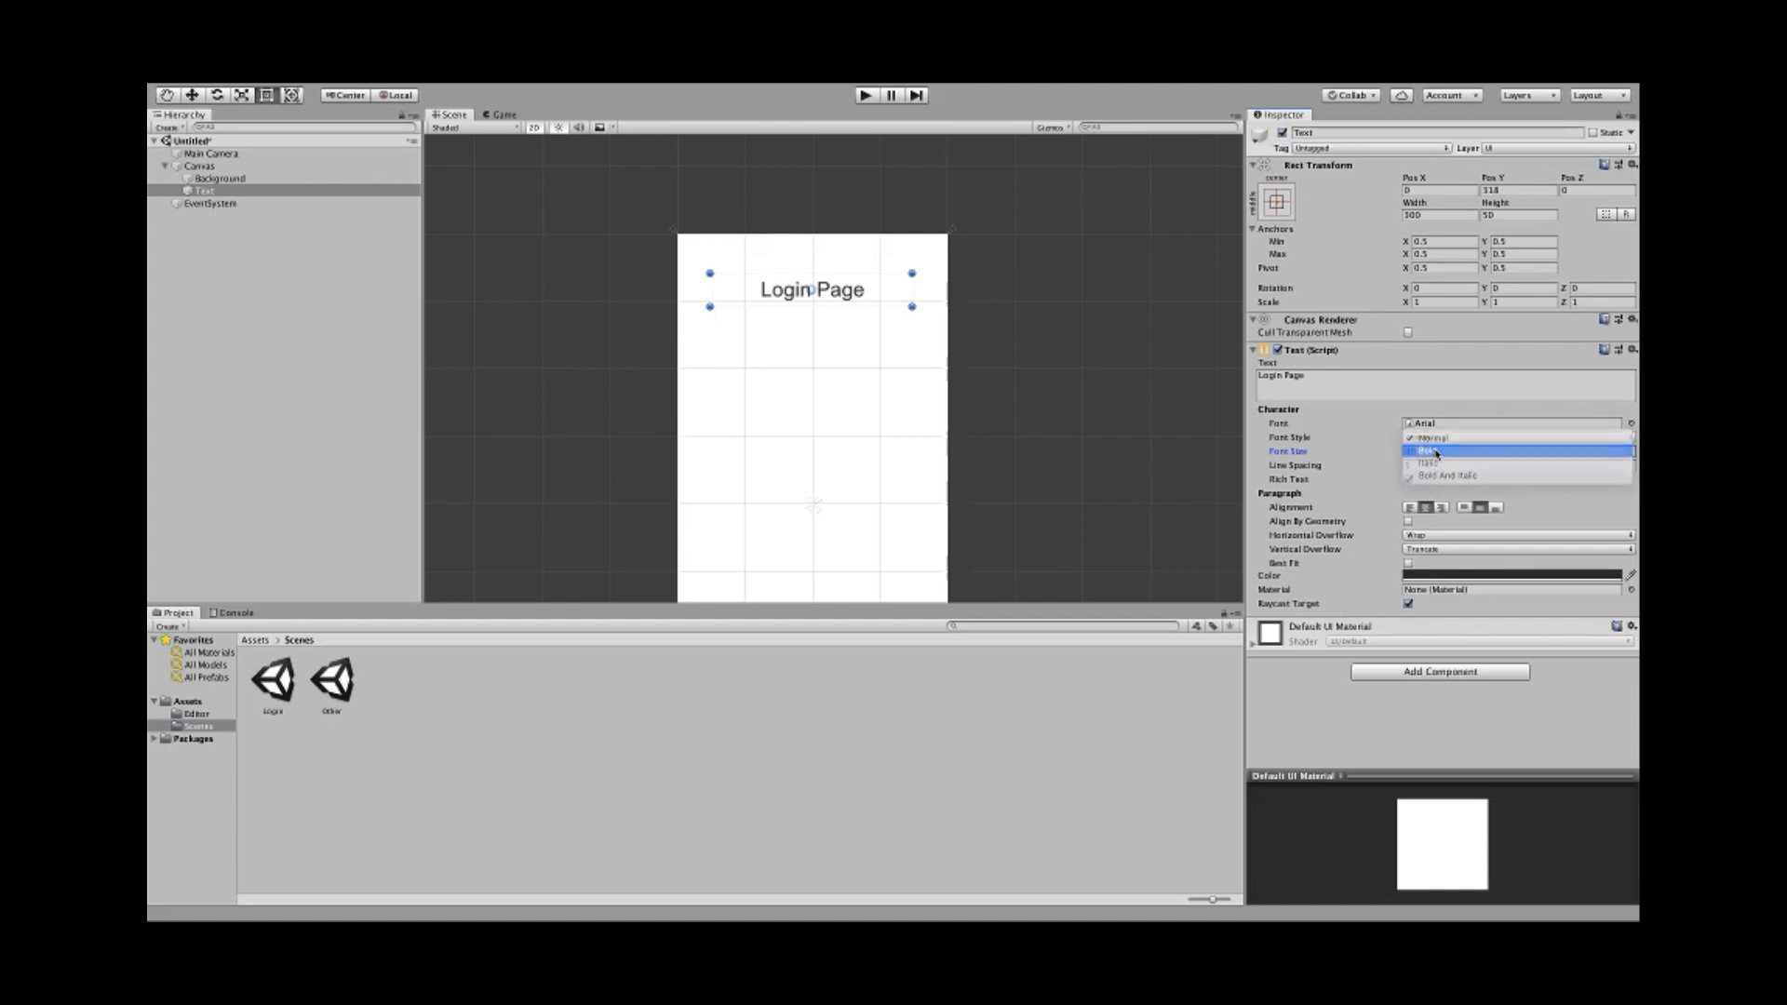
click(1412, 579)
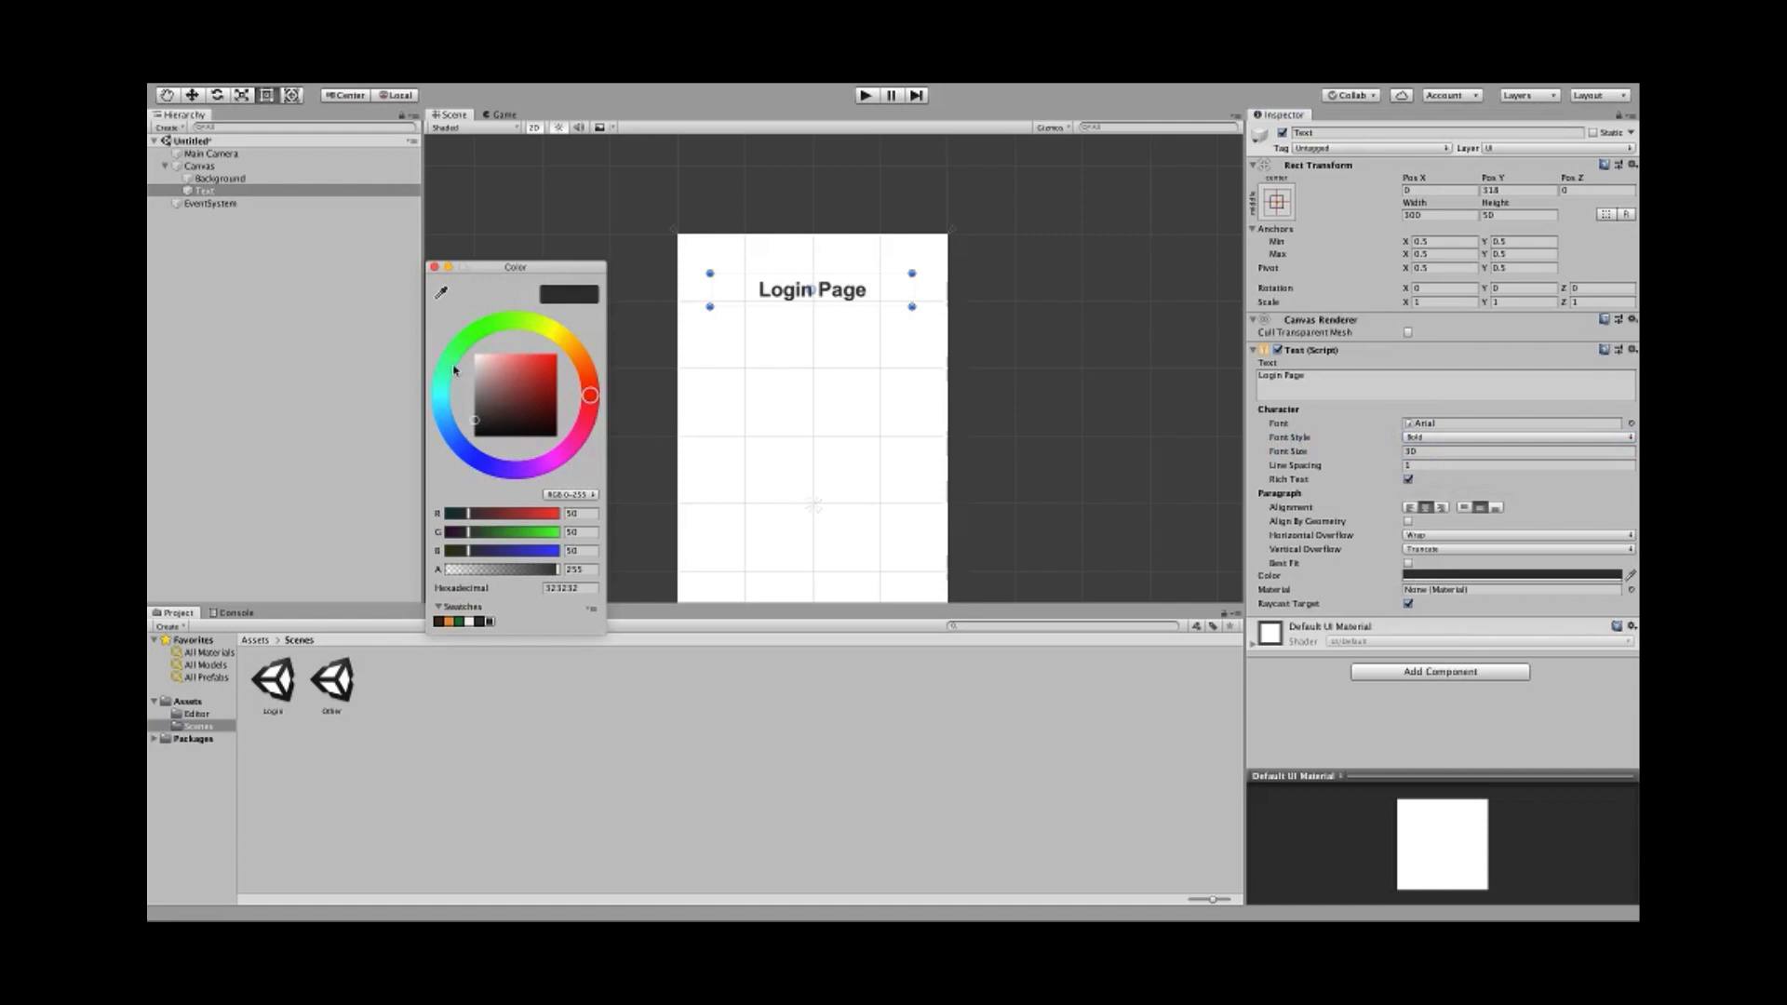
- Give the Login Page title text a light blue colour
drag(454, 369, 466, 450)
click(508, 363)
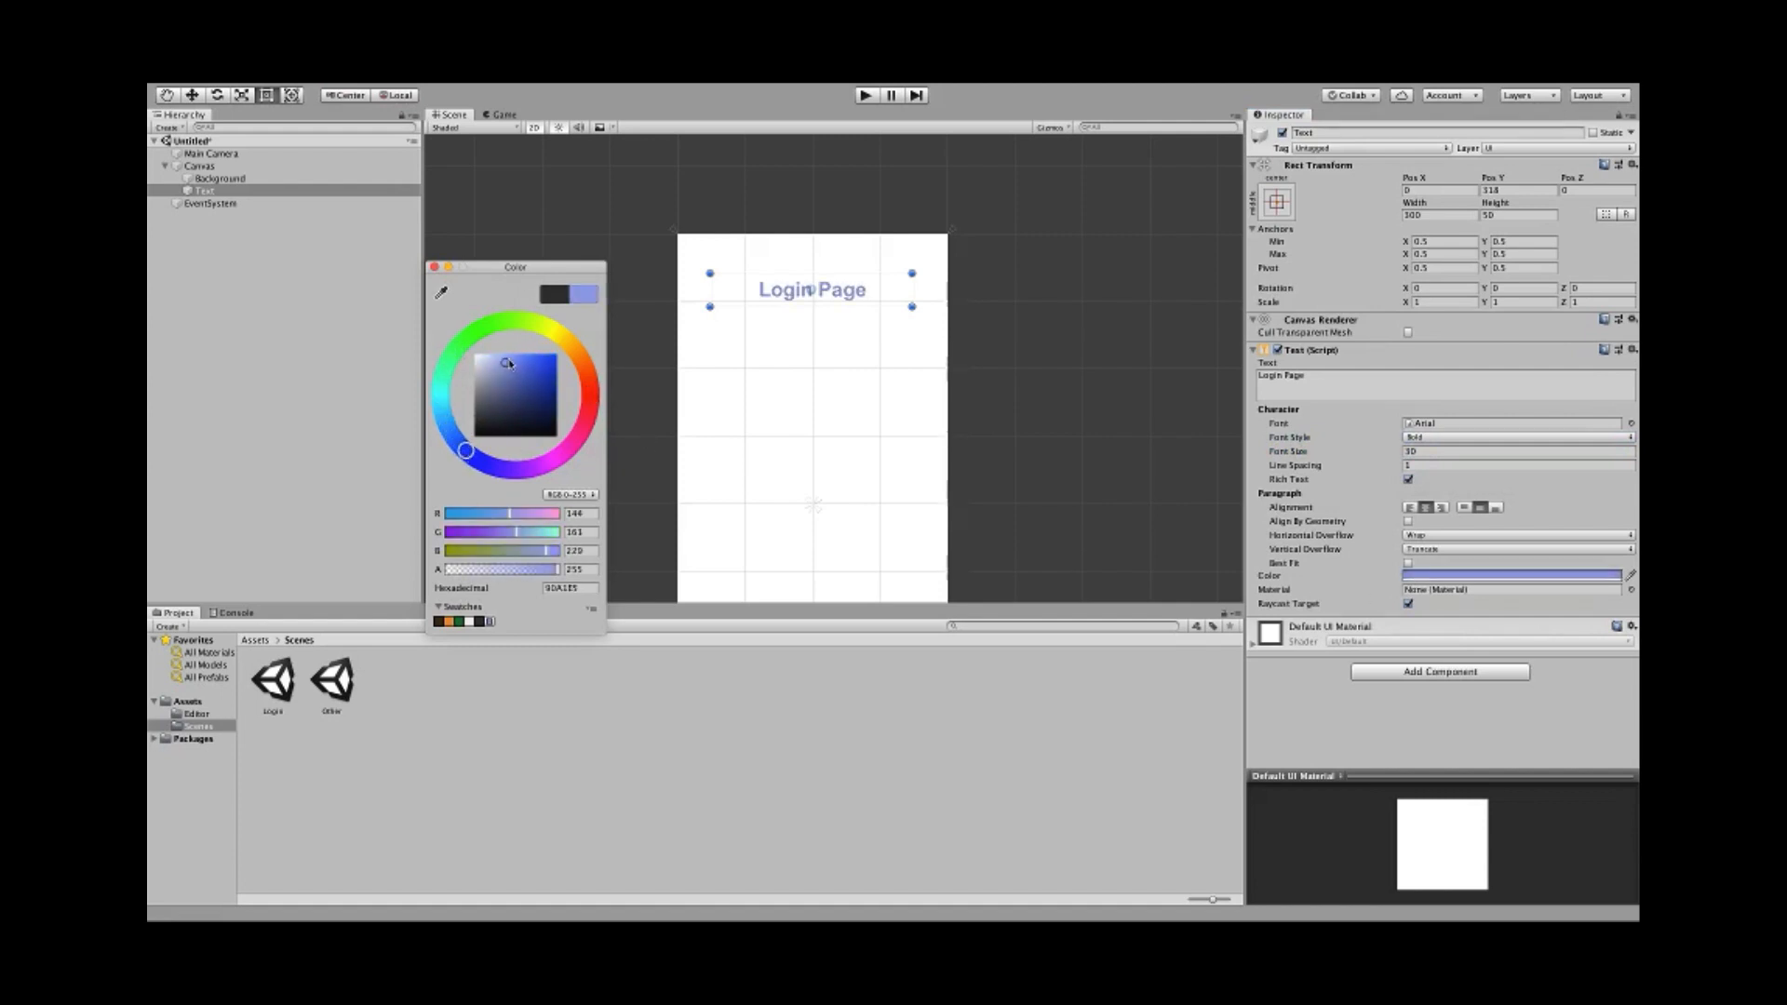
drag(508, 363, 546, 336)
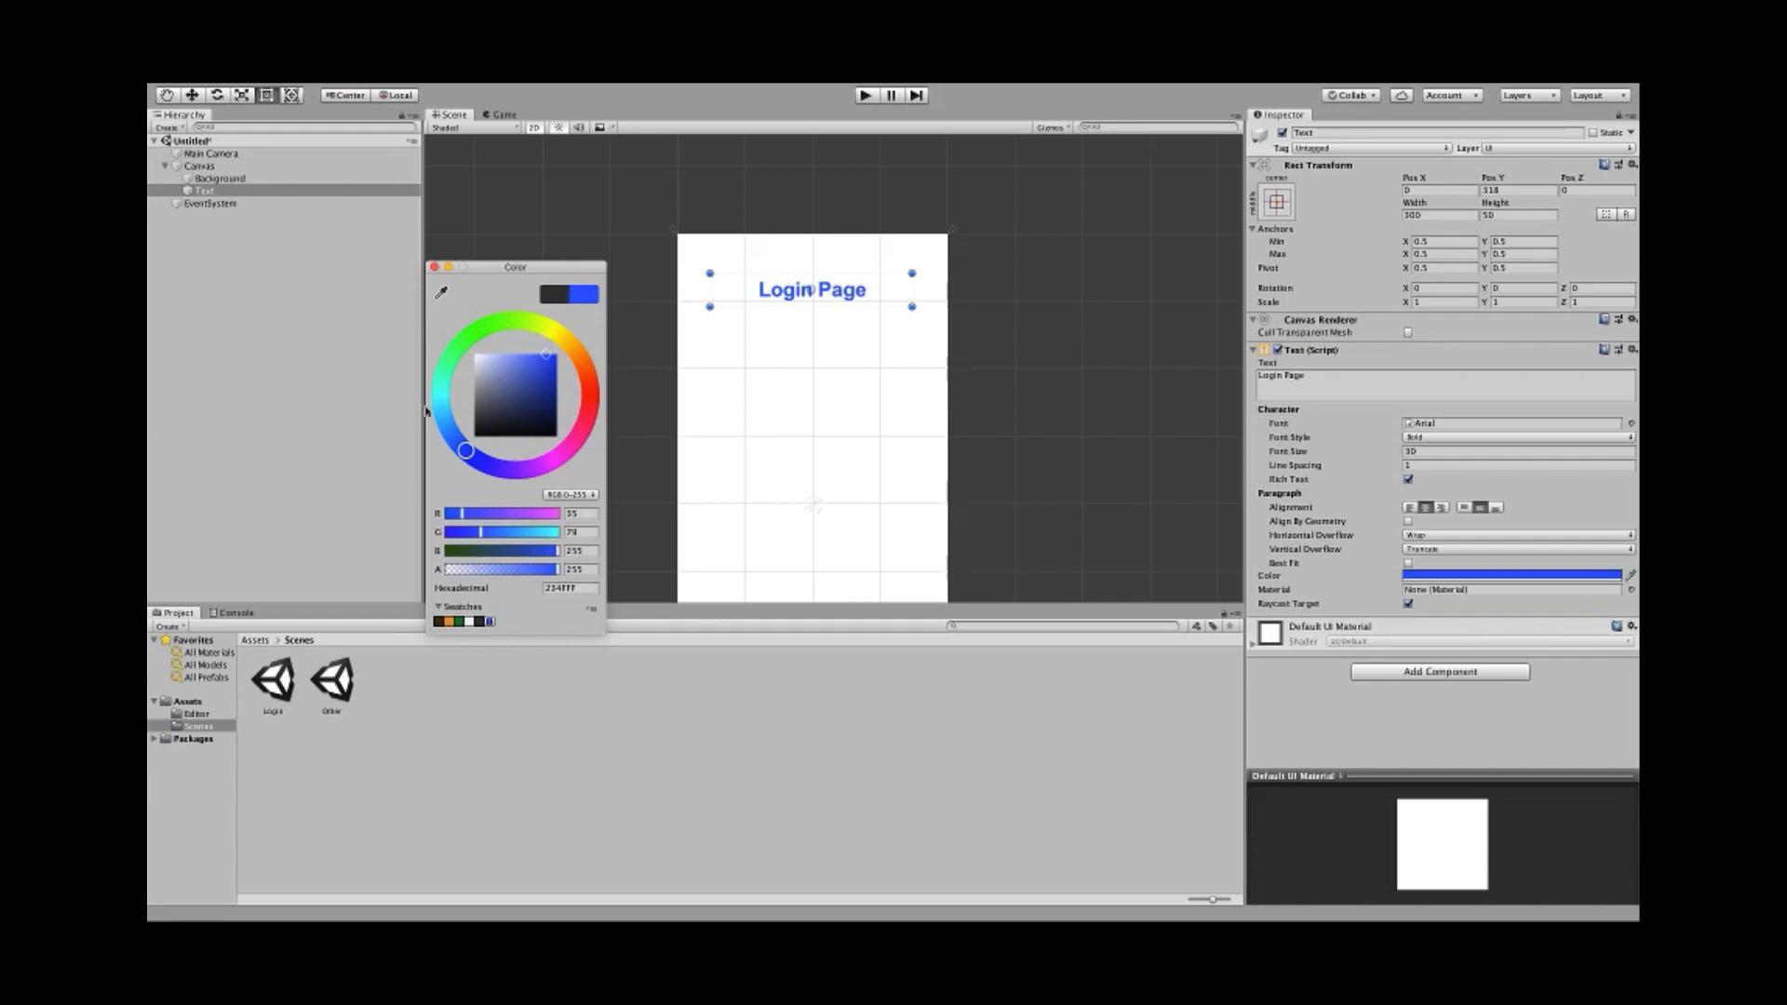
drag(450, 445, 447, 438)
drag(546, 369, 539, 342)
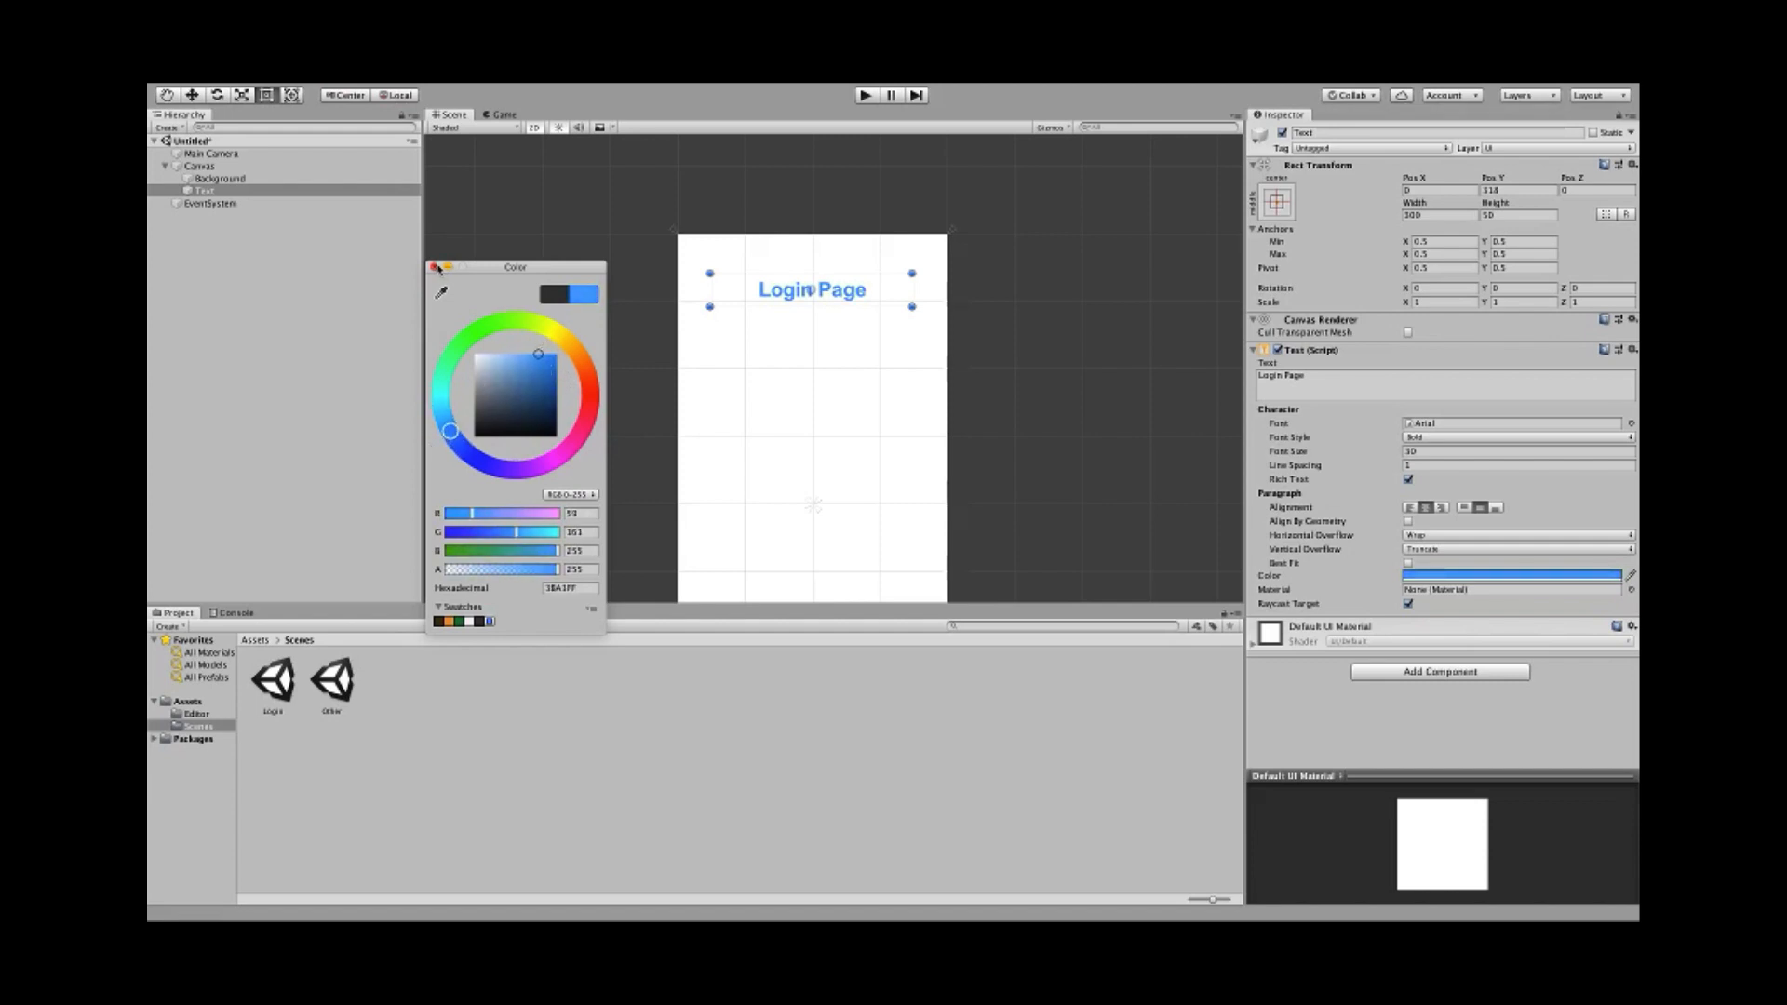
click(434, 267)
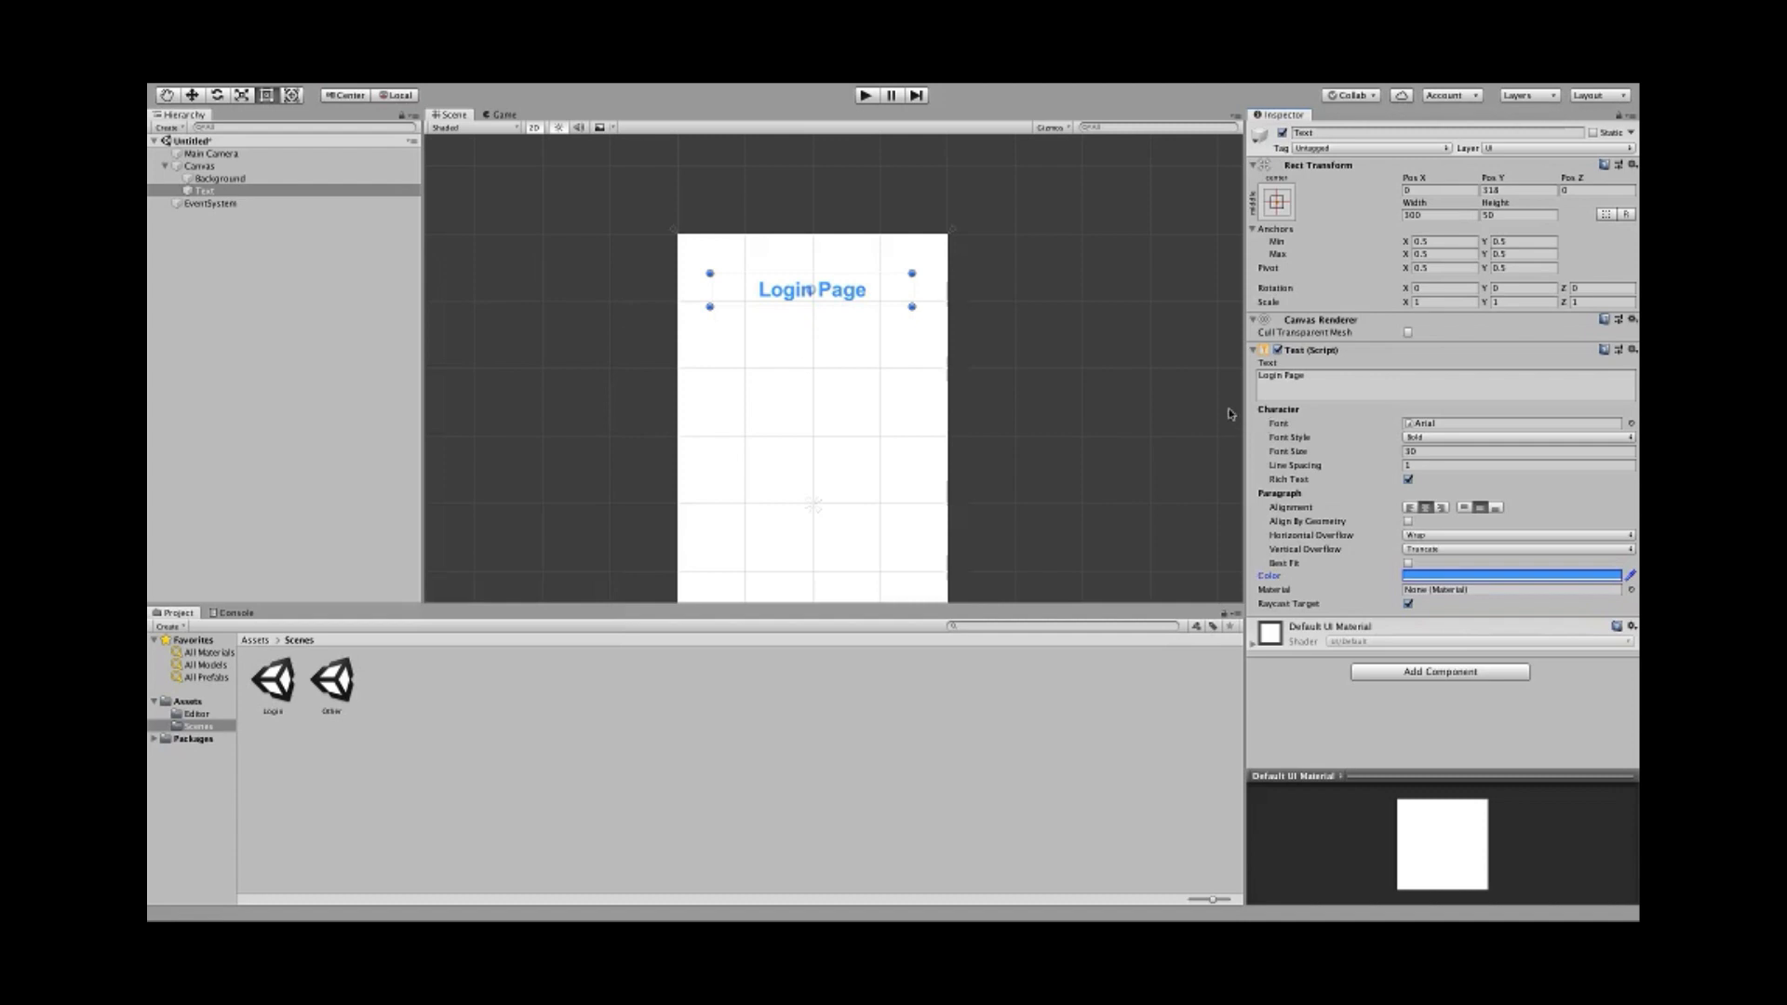
scroll(790, 388, down, 4)
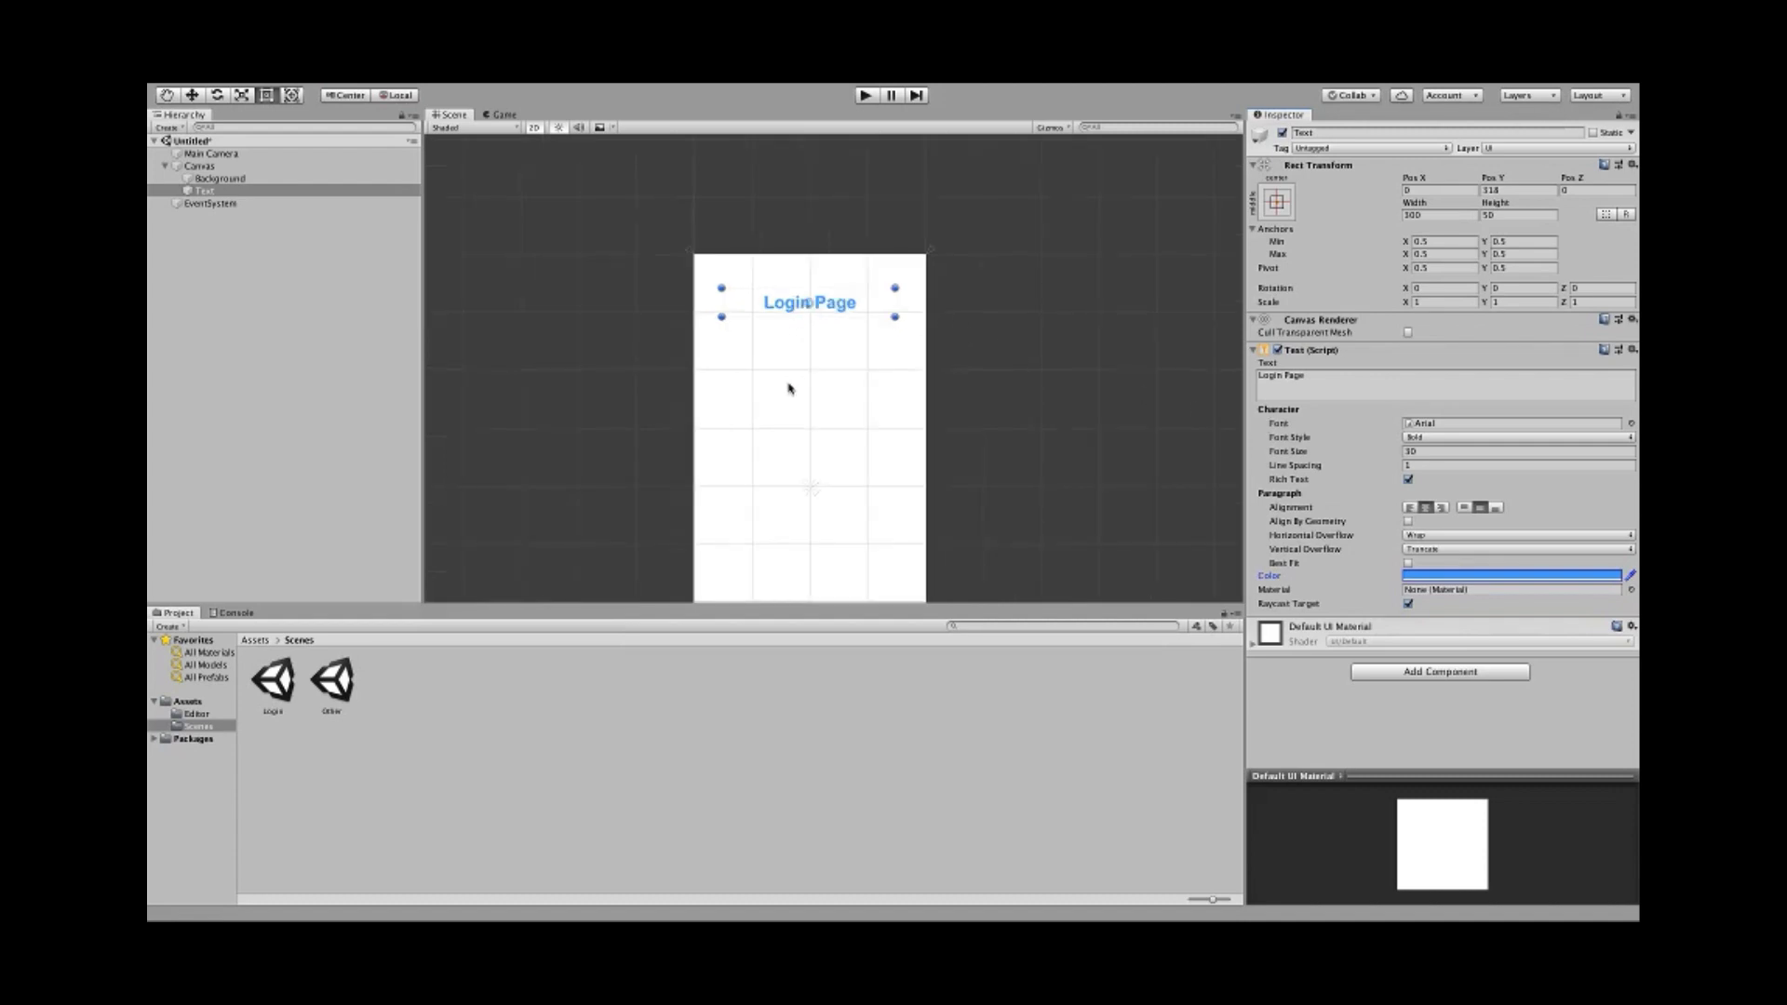
middle_drag(638, 351, 642, 376)
scroll(726, 414, up, 3)
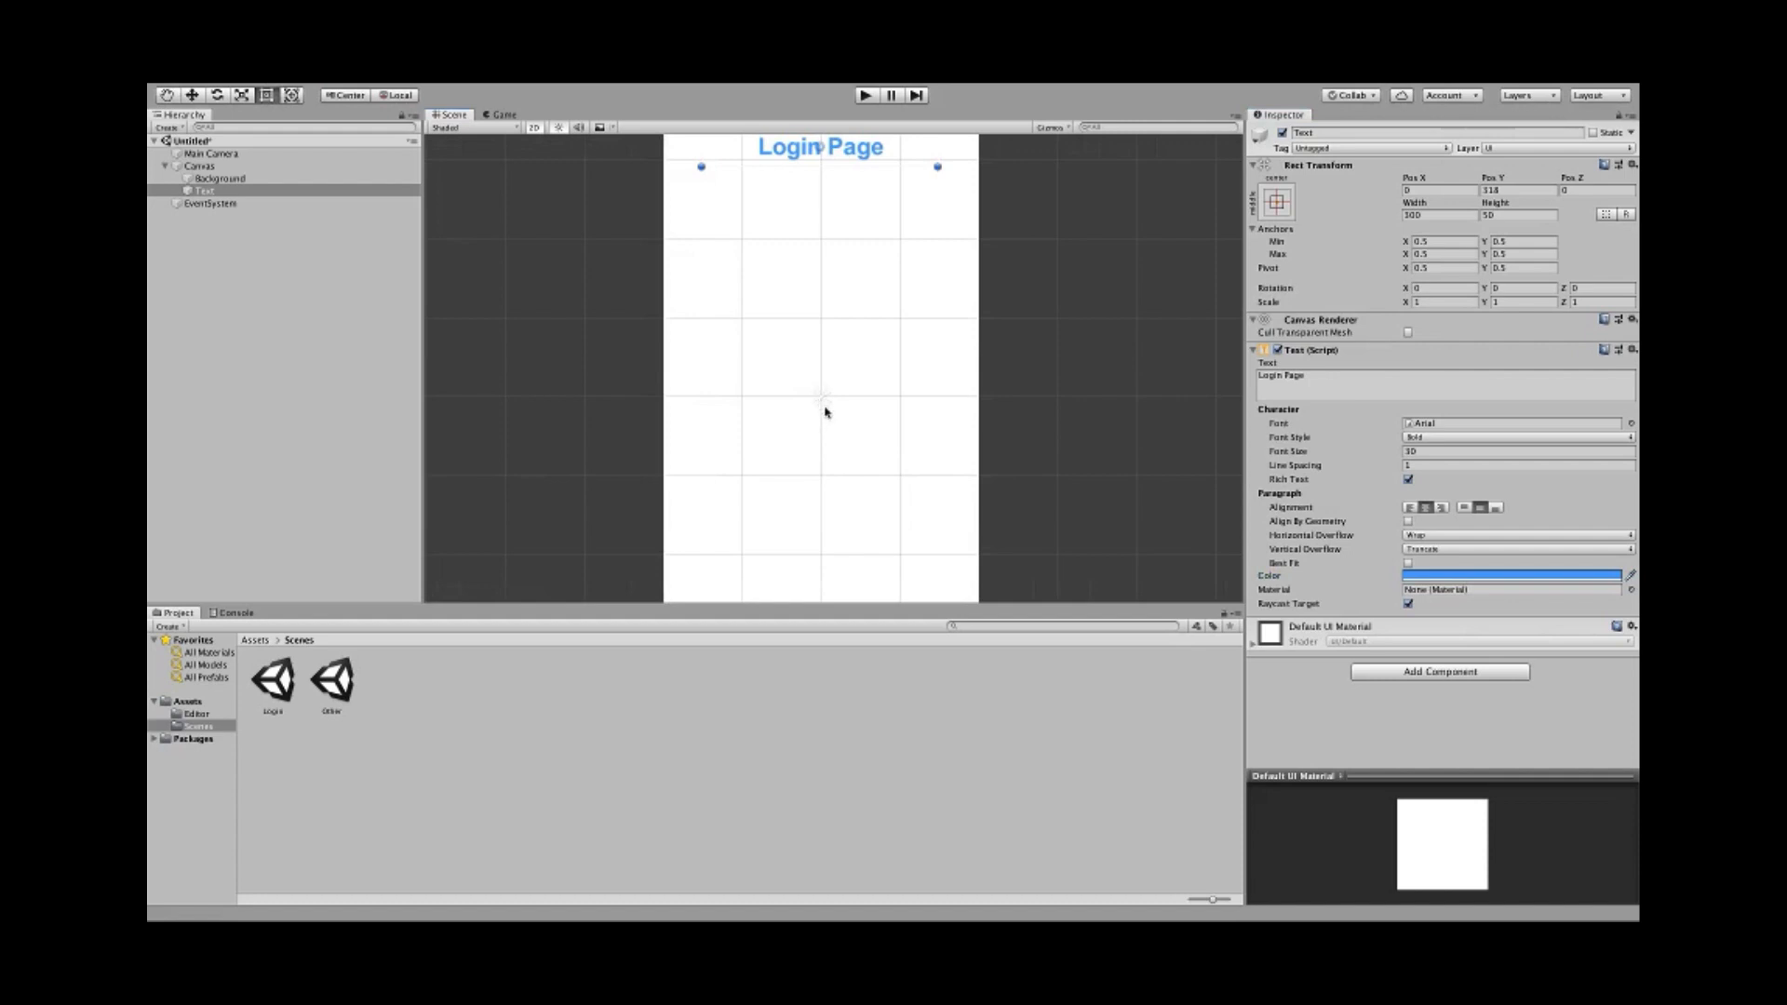
scroll(819, 405, up, 2)
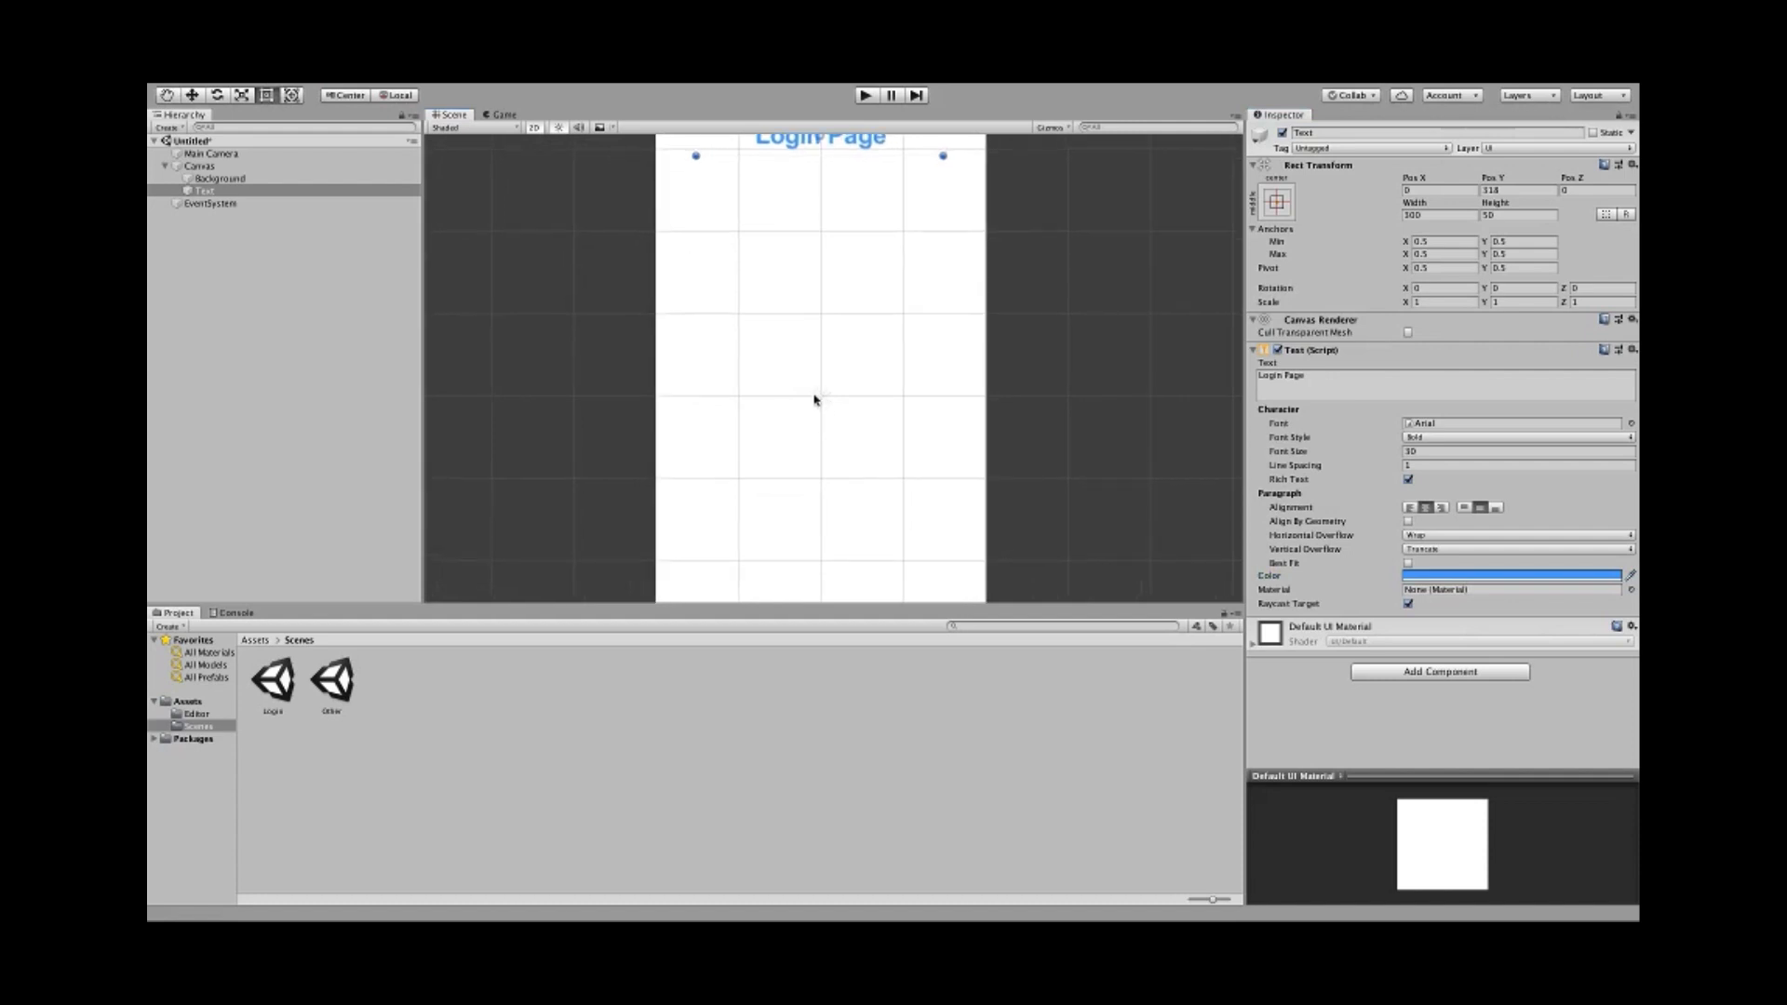
mouse_move(817, 399)
mouse_down()
mouse_move(758, 279)
mouse_move(791, 401)
mouse_move(751, 331)
mouse_move(790, 381)
mouse_move(778, 351)
mouse_move(808, 371)
mouse_move(780, 376)
mouse_move(813, 401)
mouse_up()
scroll(807, 398, down, 3)
scroll(747, 370, down, 2)
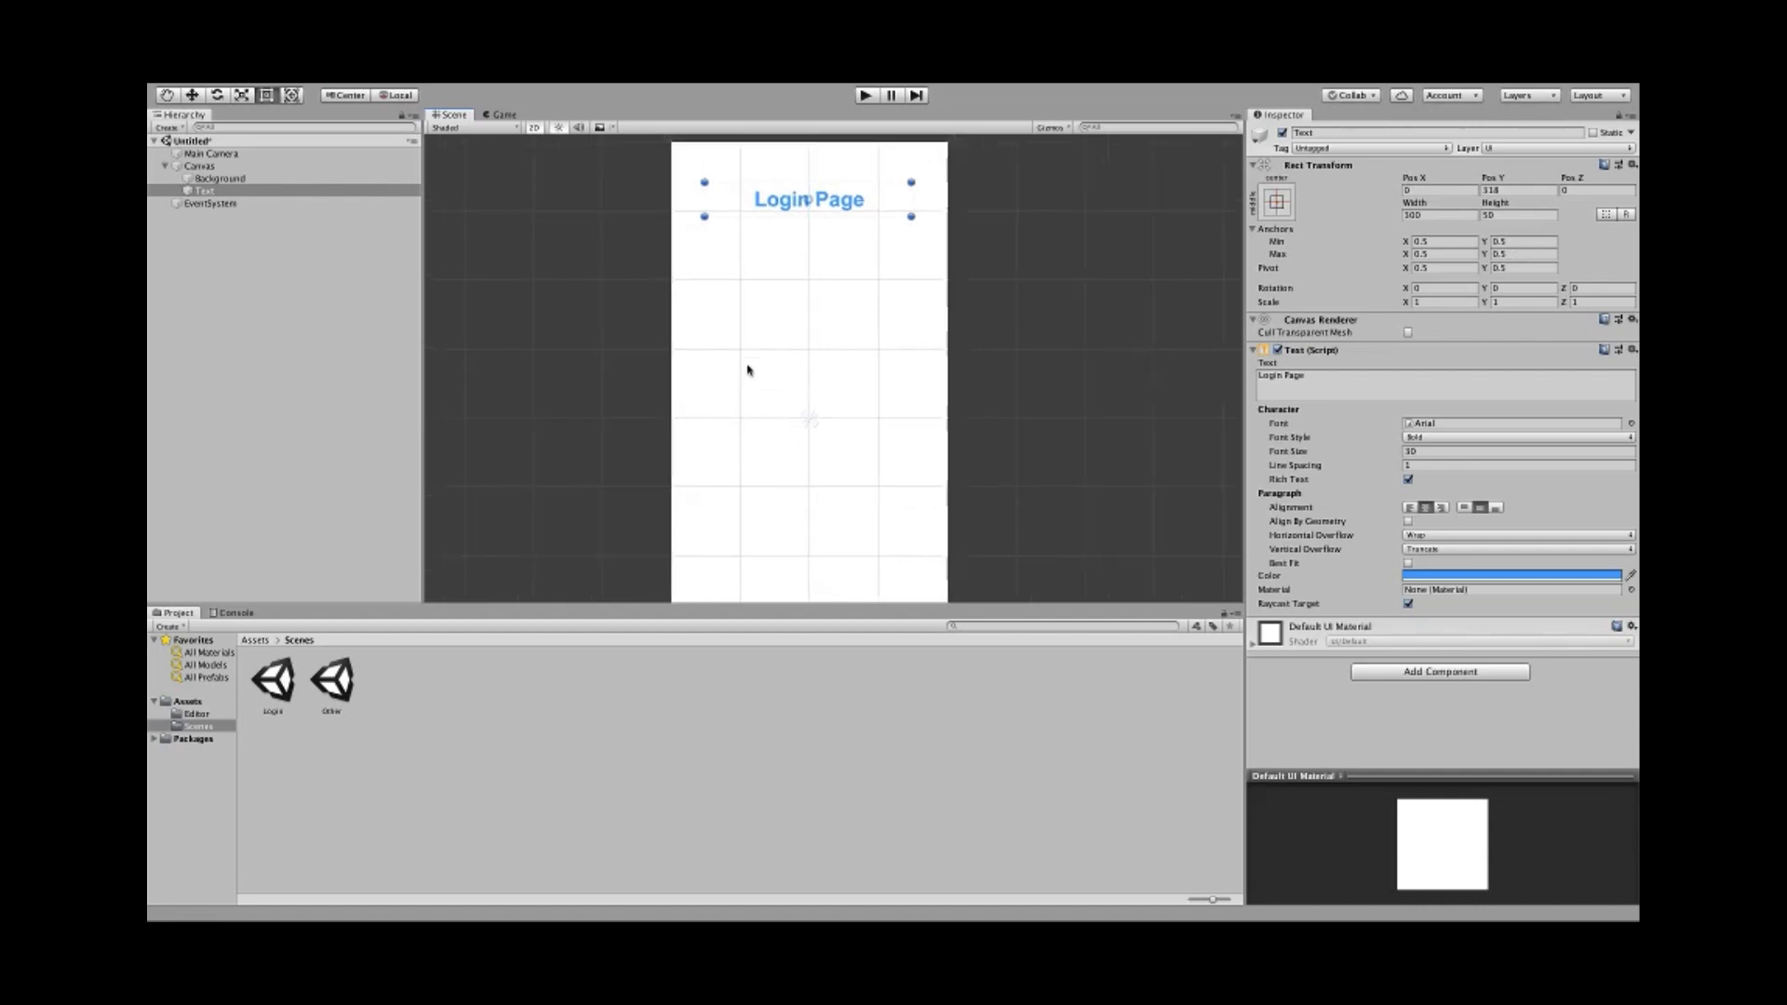
click(500, 114)
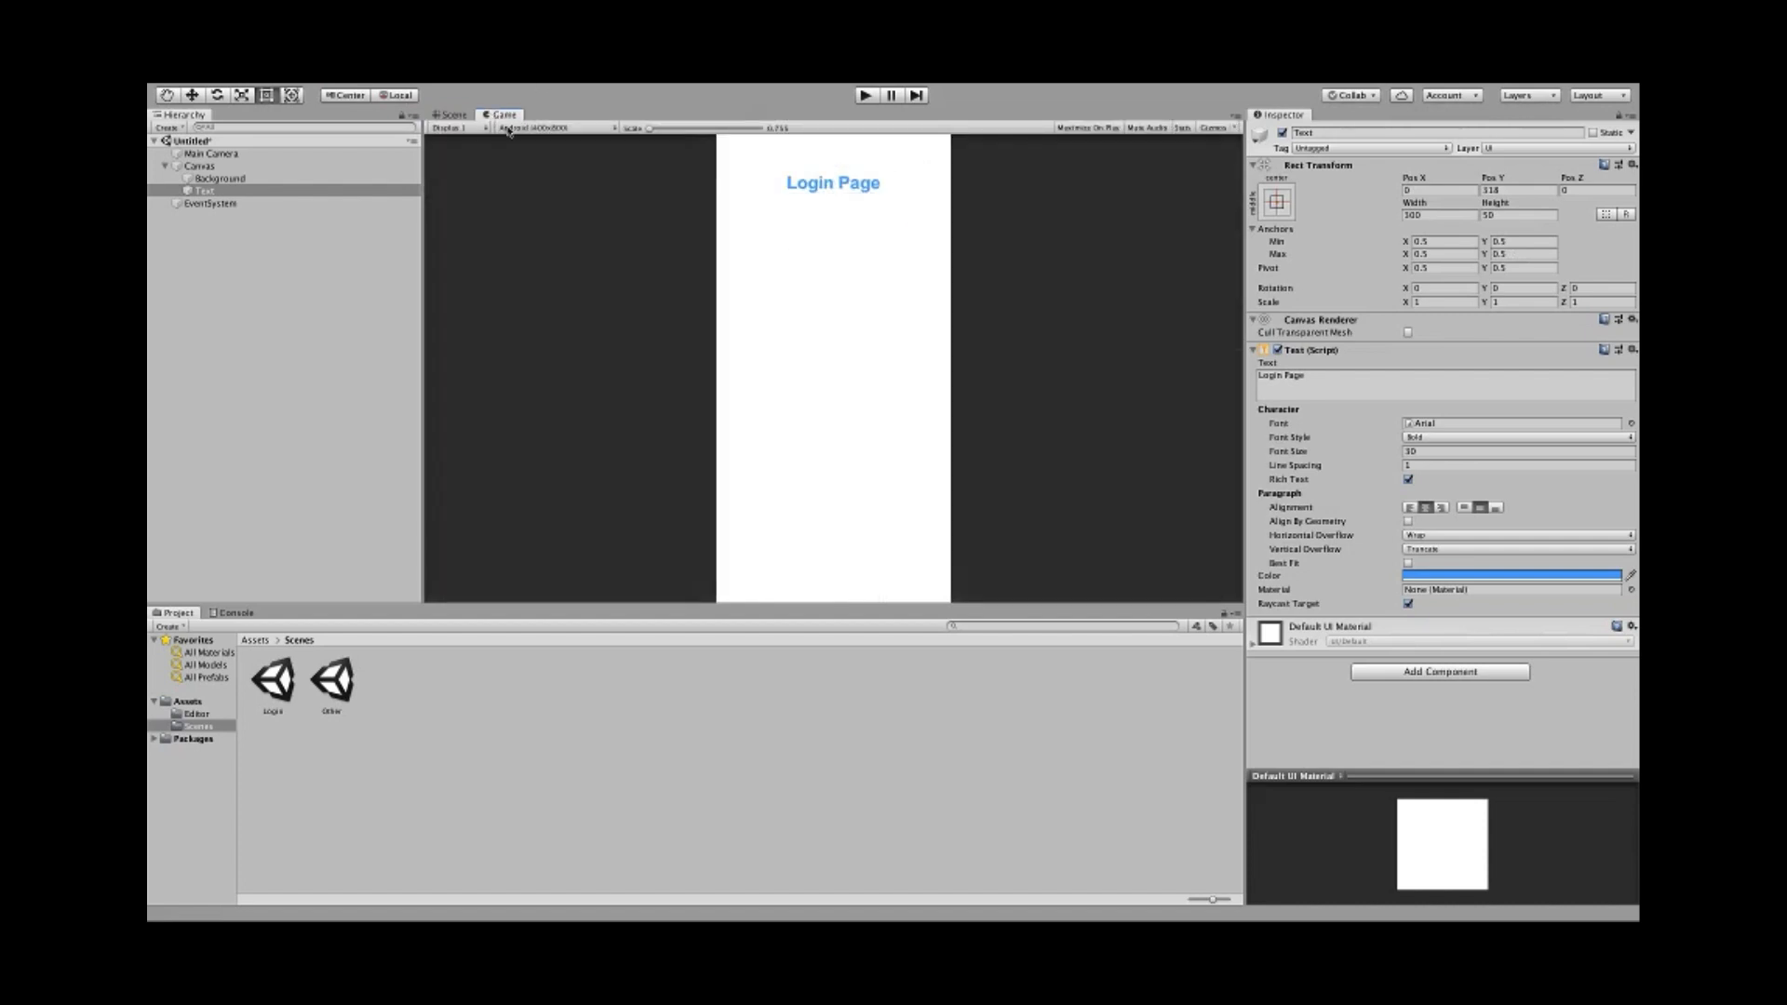
click(509, 130)
click(546, 267)
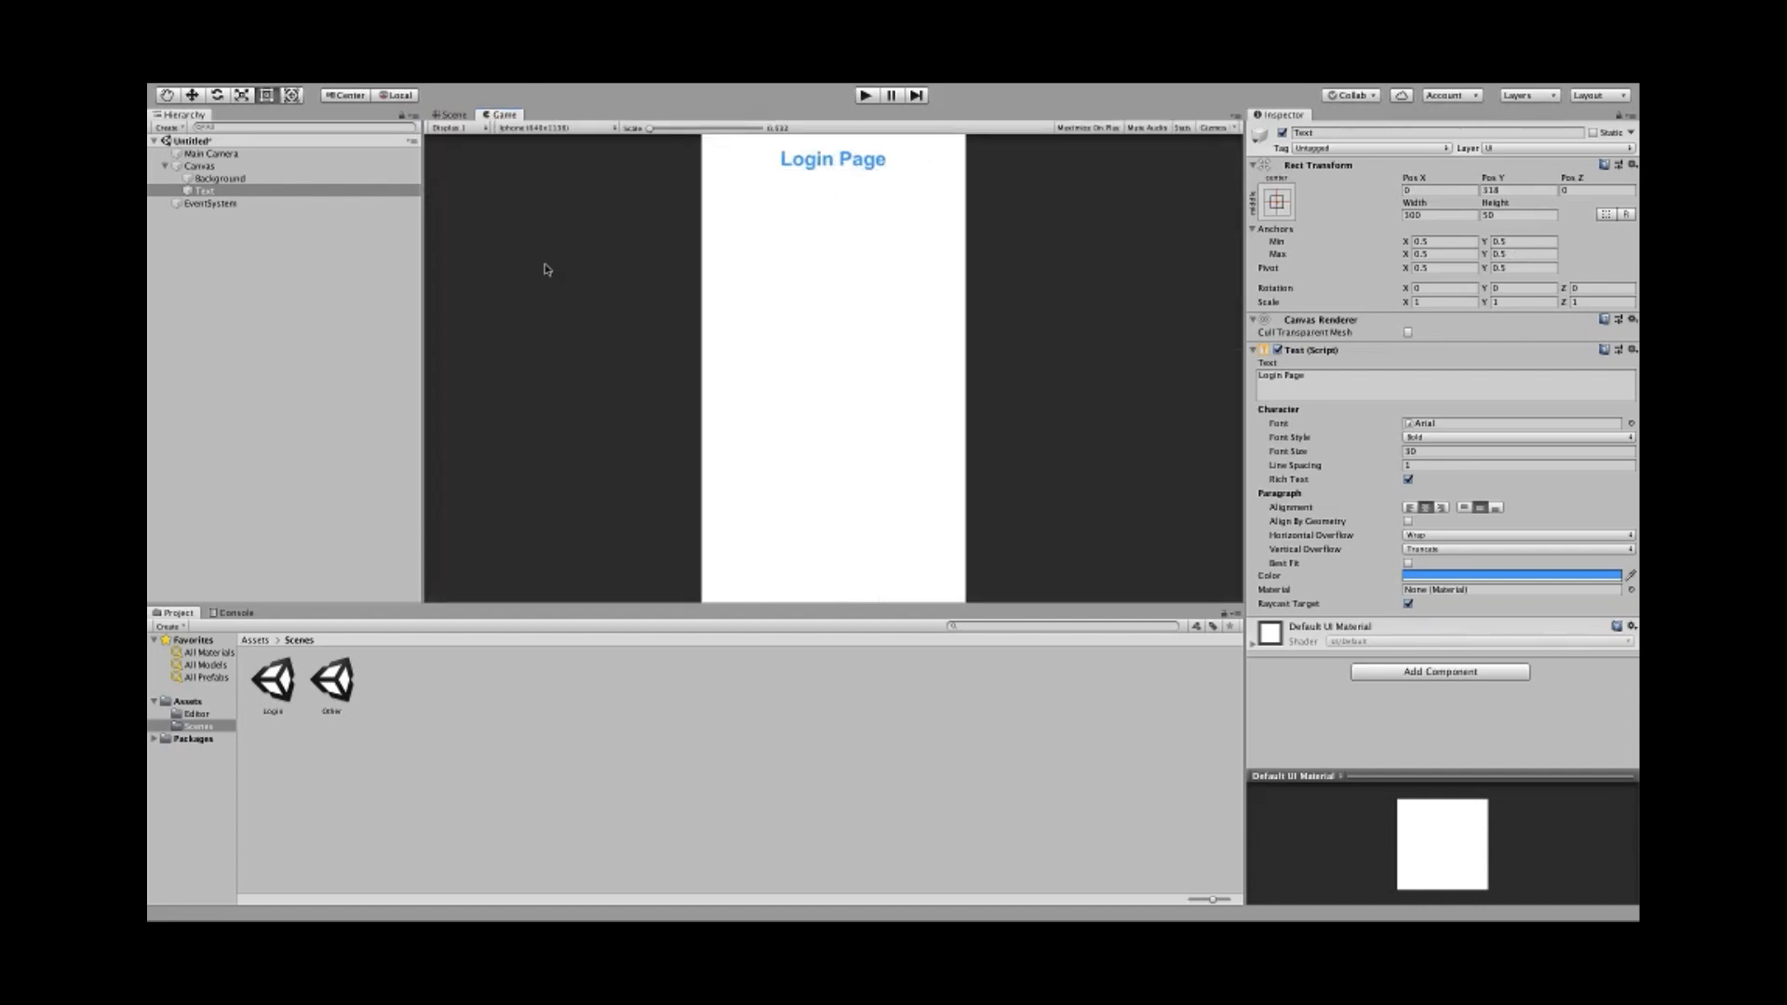
click(529, 131)
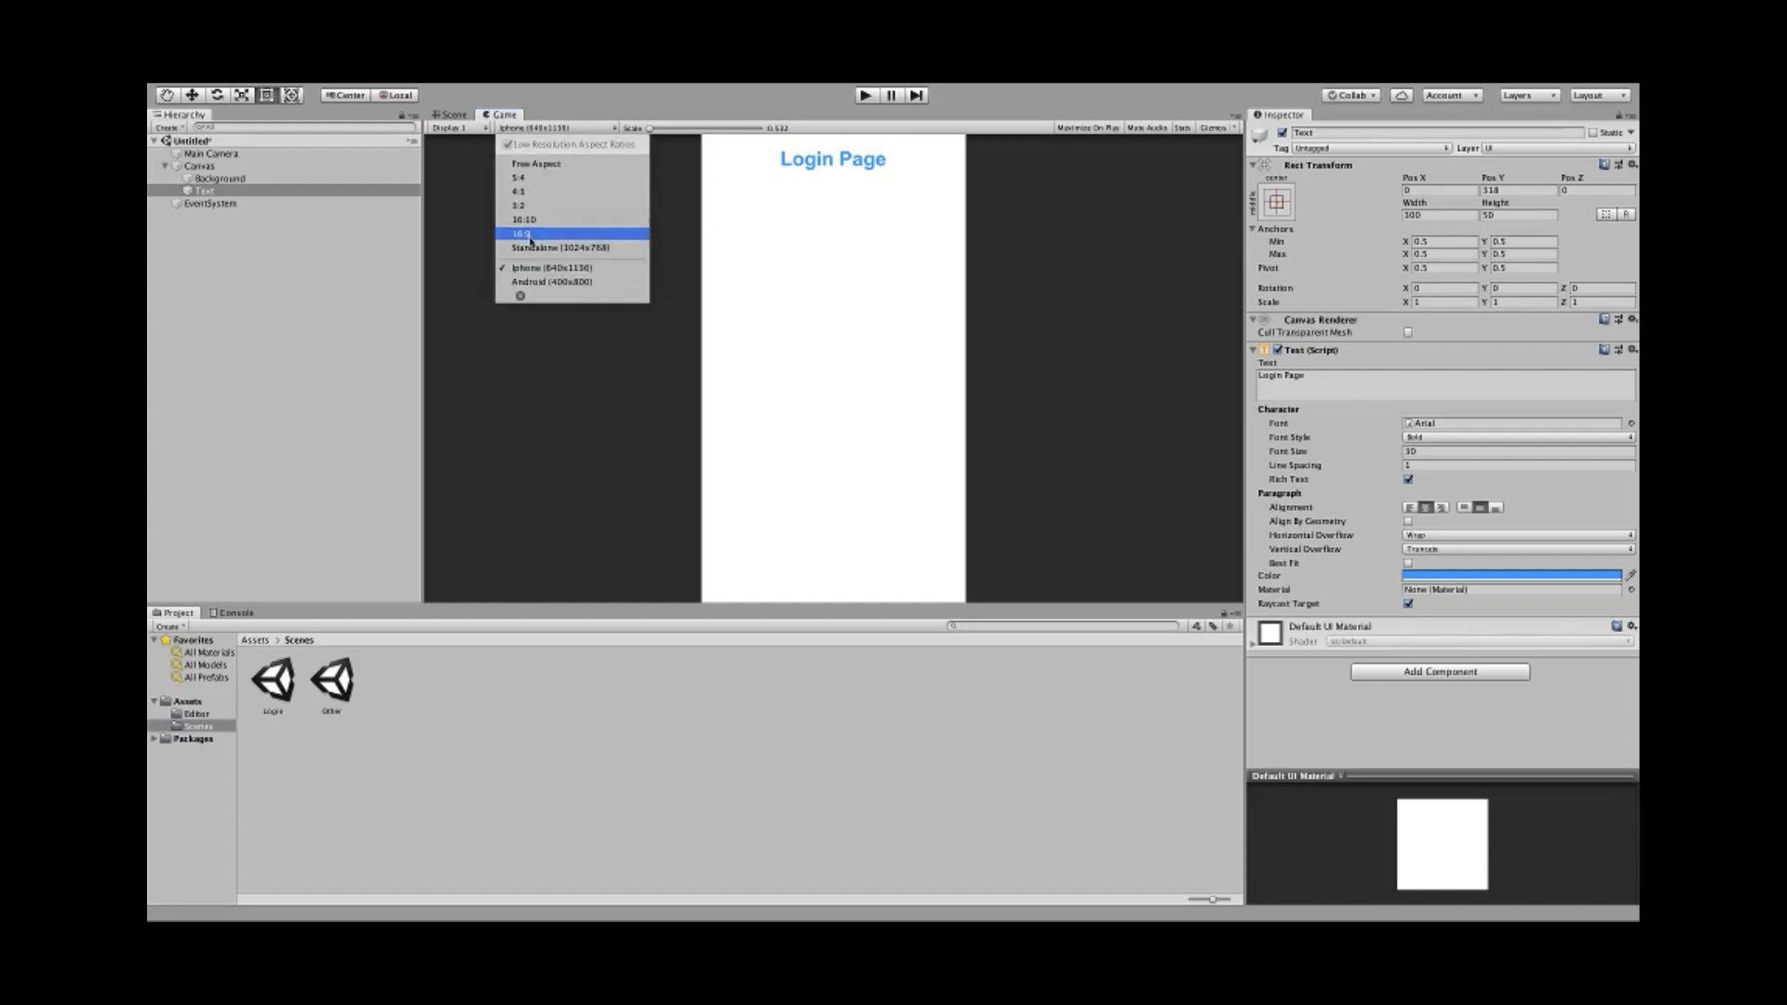
click(536, 282)
click(526, 130)
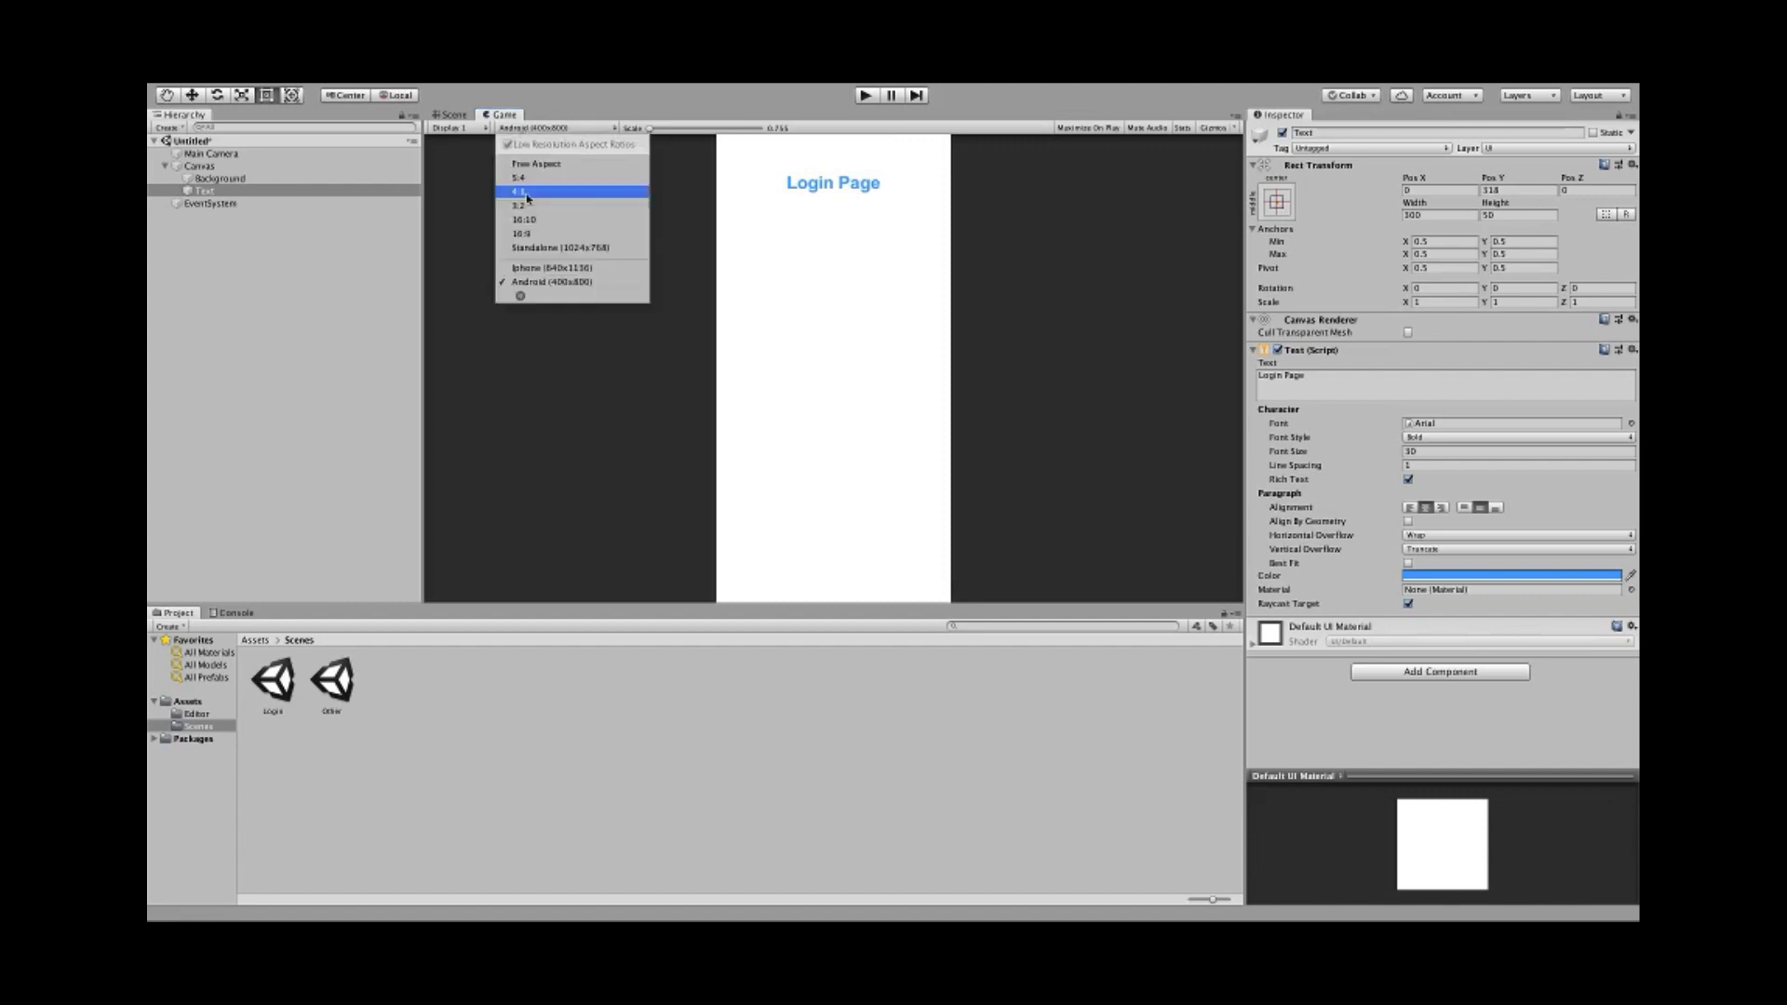
click(533, 271)
click(545, 128)
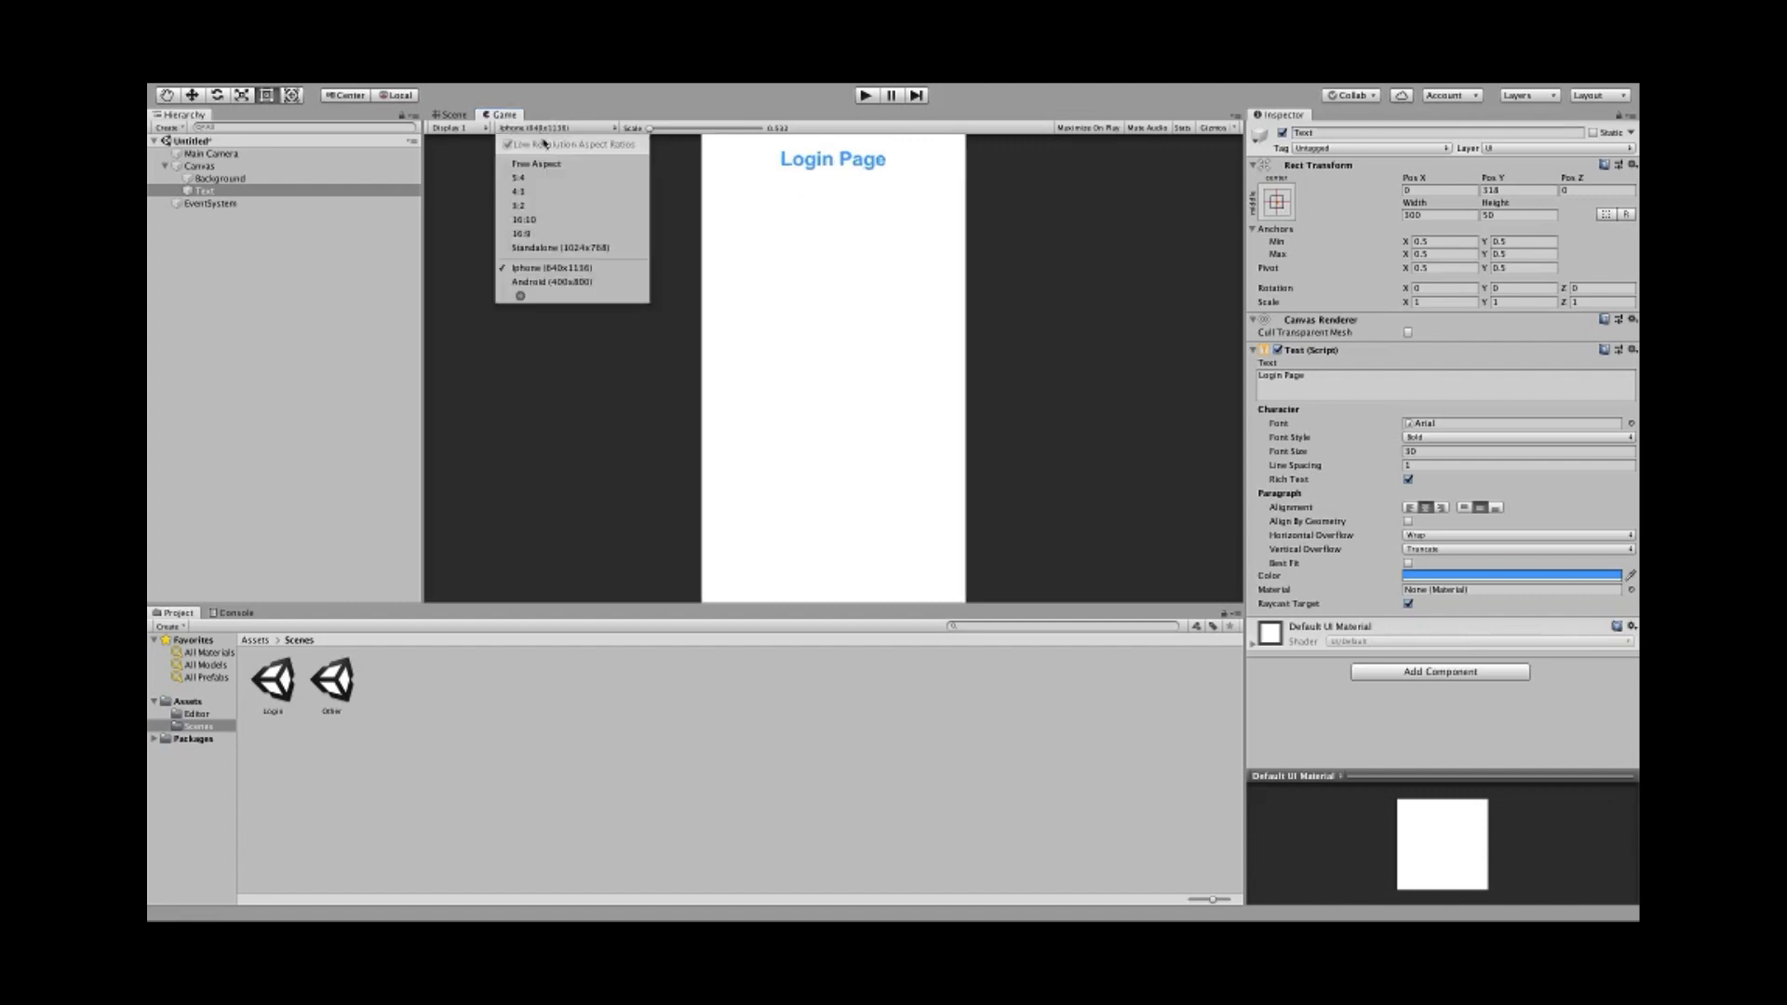
click(579, 282)
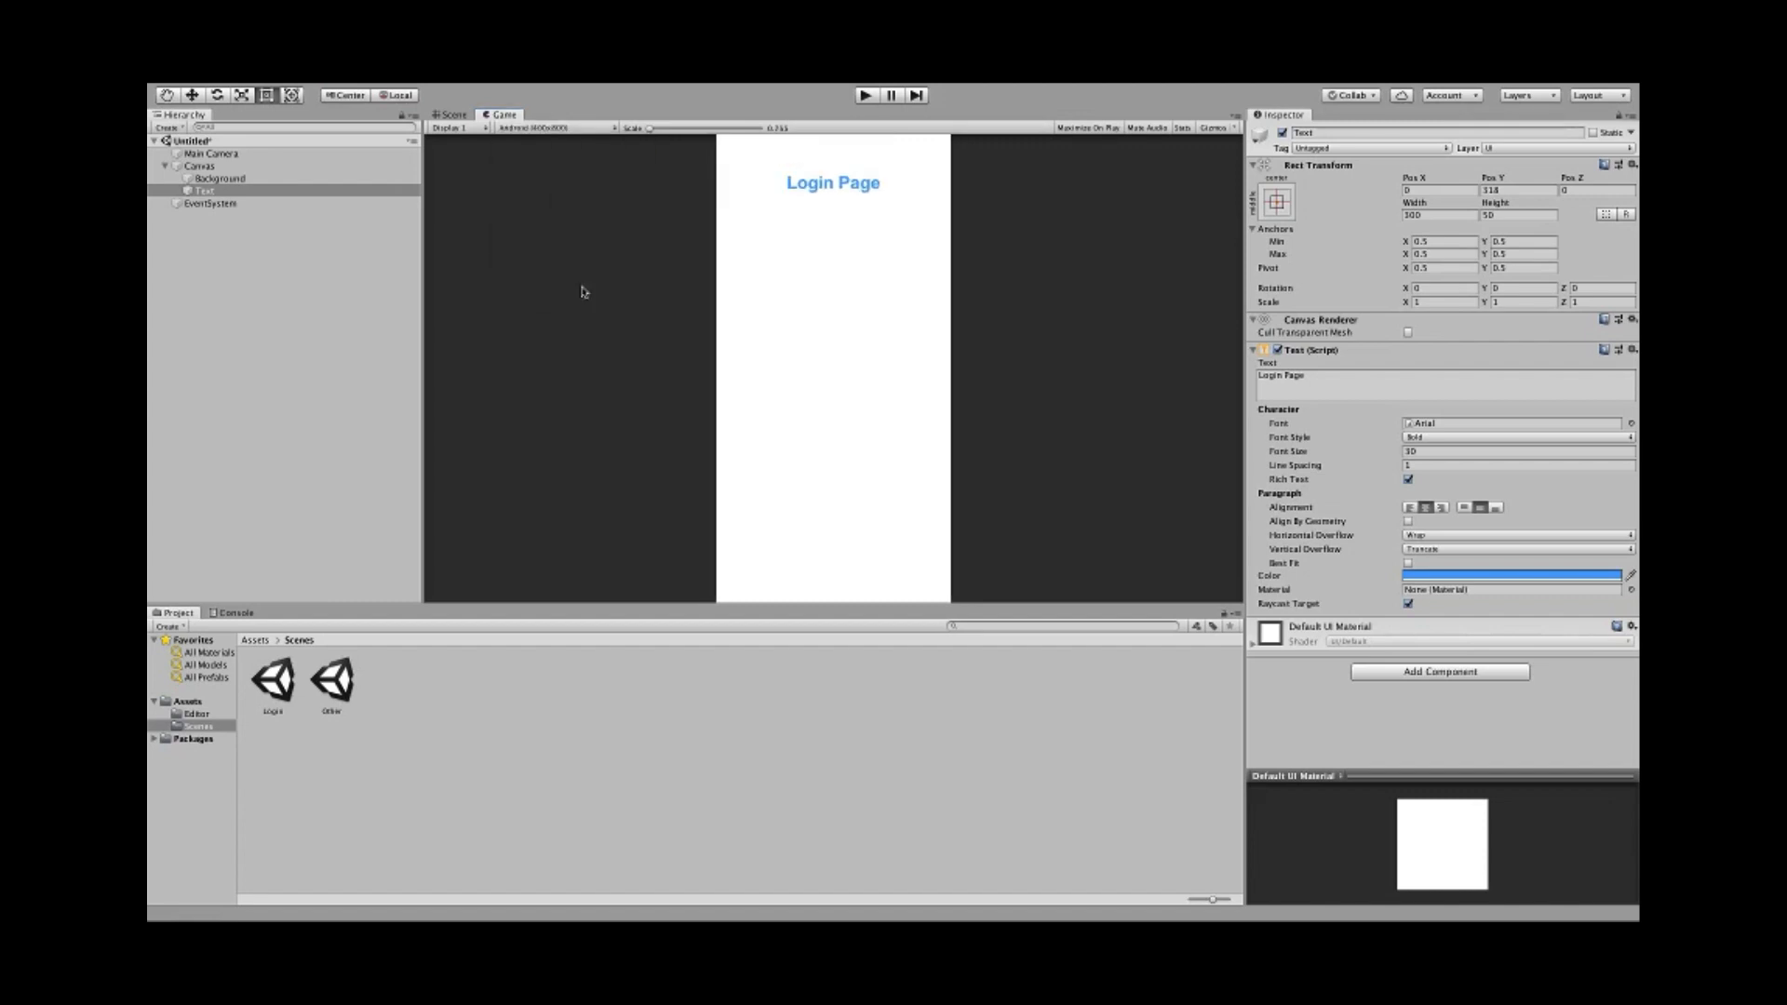
click(454, 114)
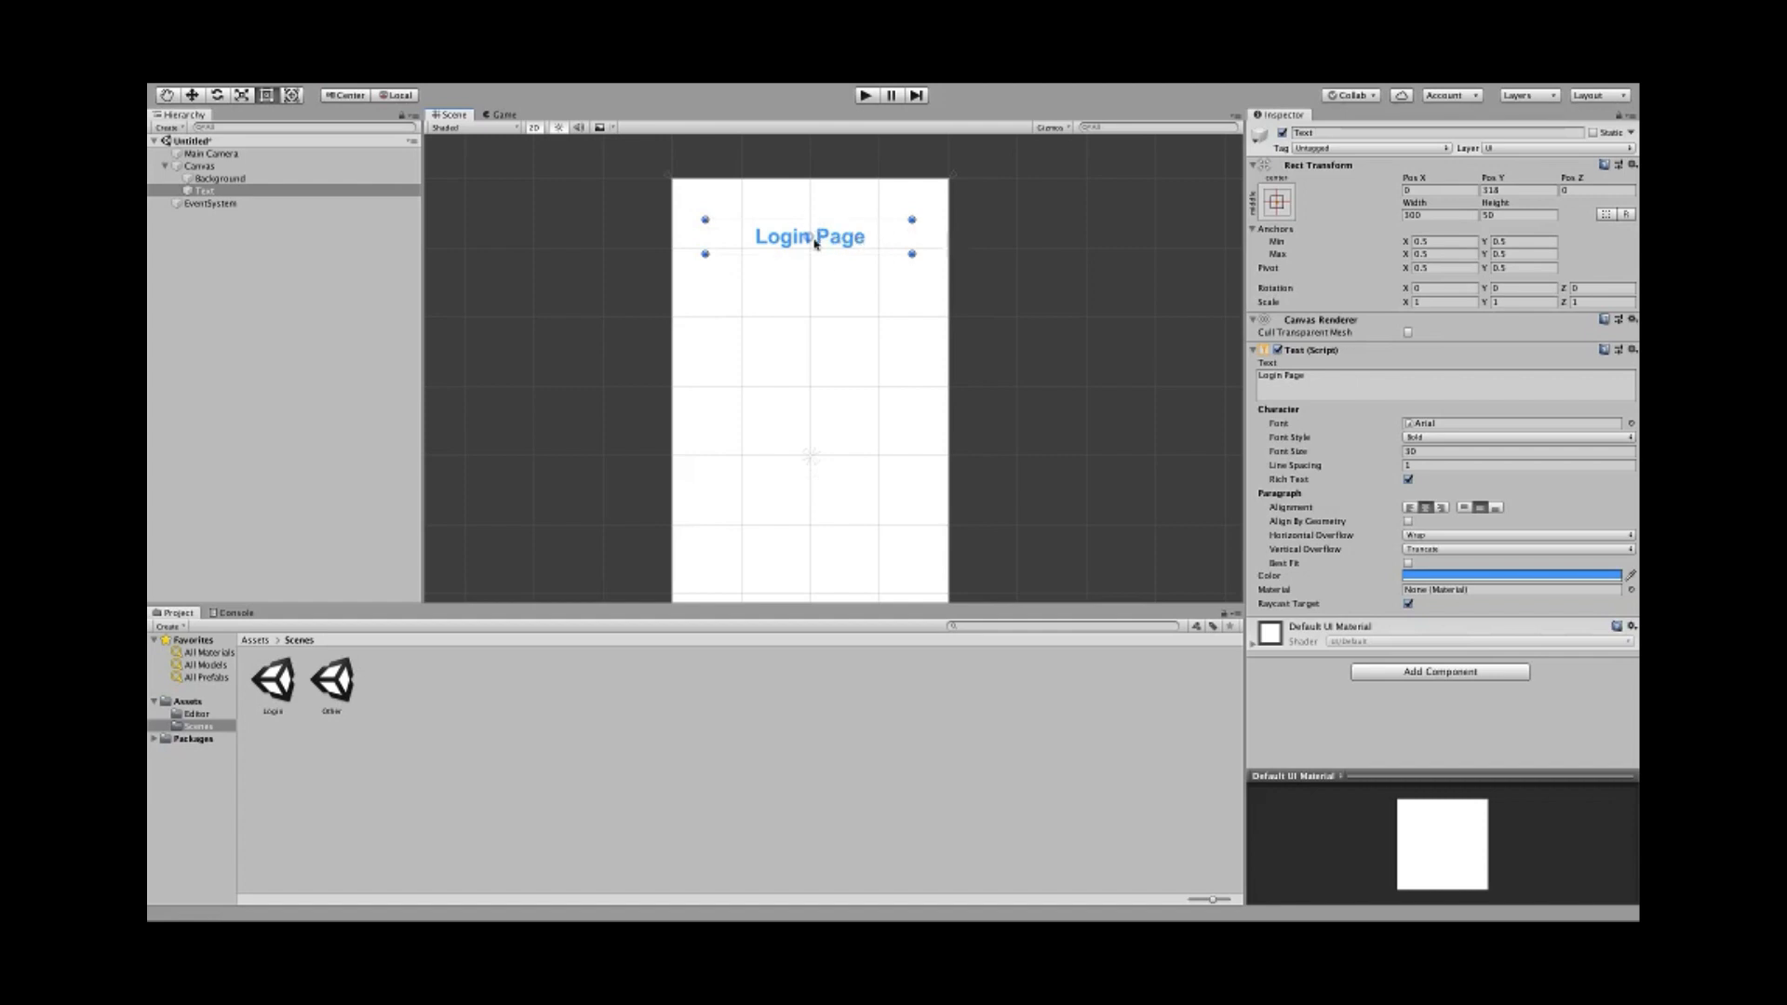
- Find and inspect the uGUITools script in the Assets Editor folder
mouse_move(600, 86)
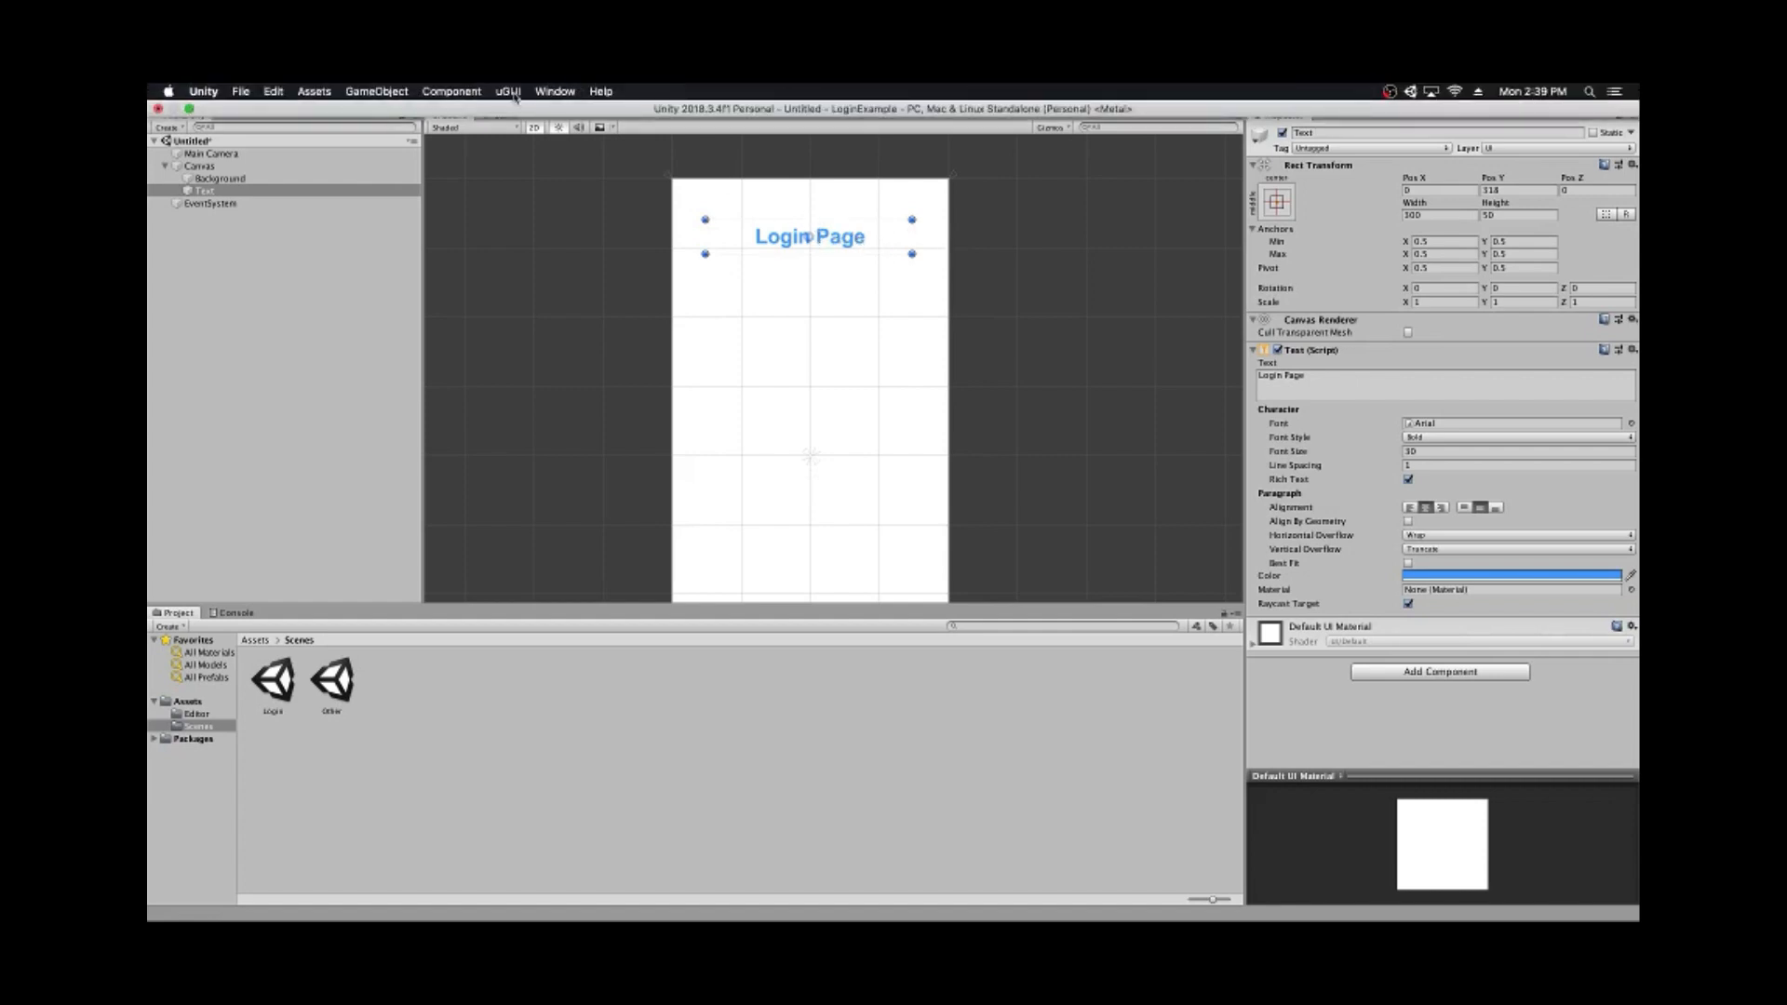
click(191, 714)
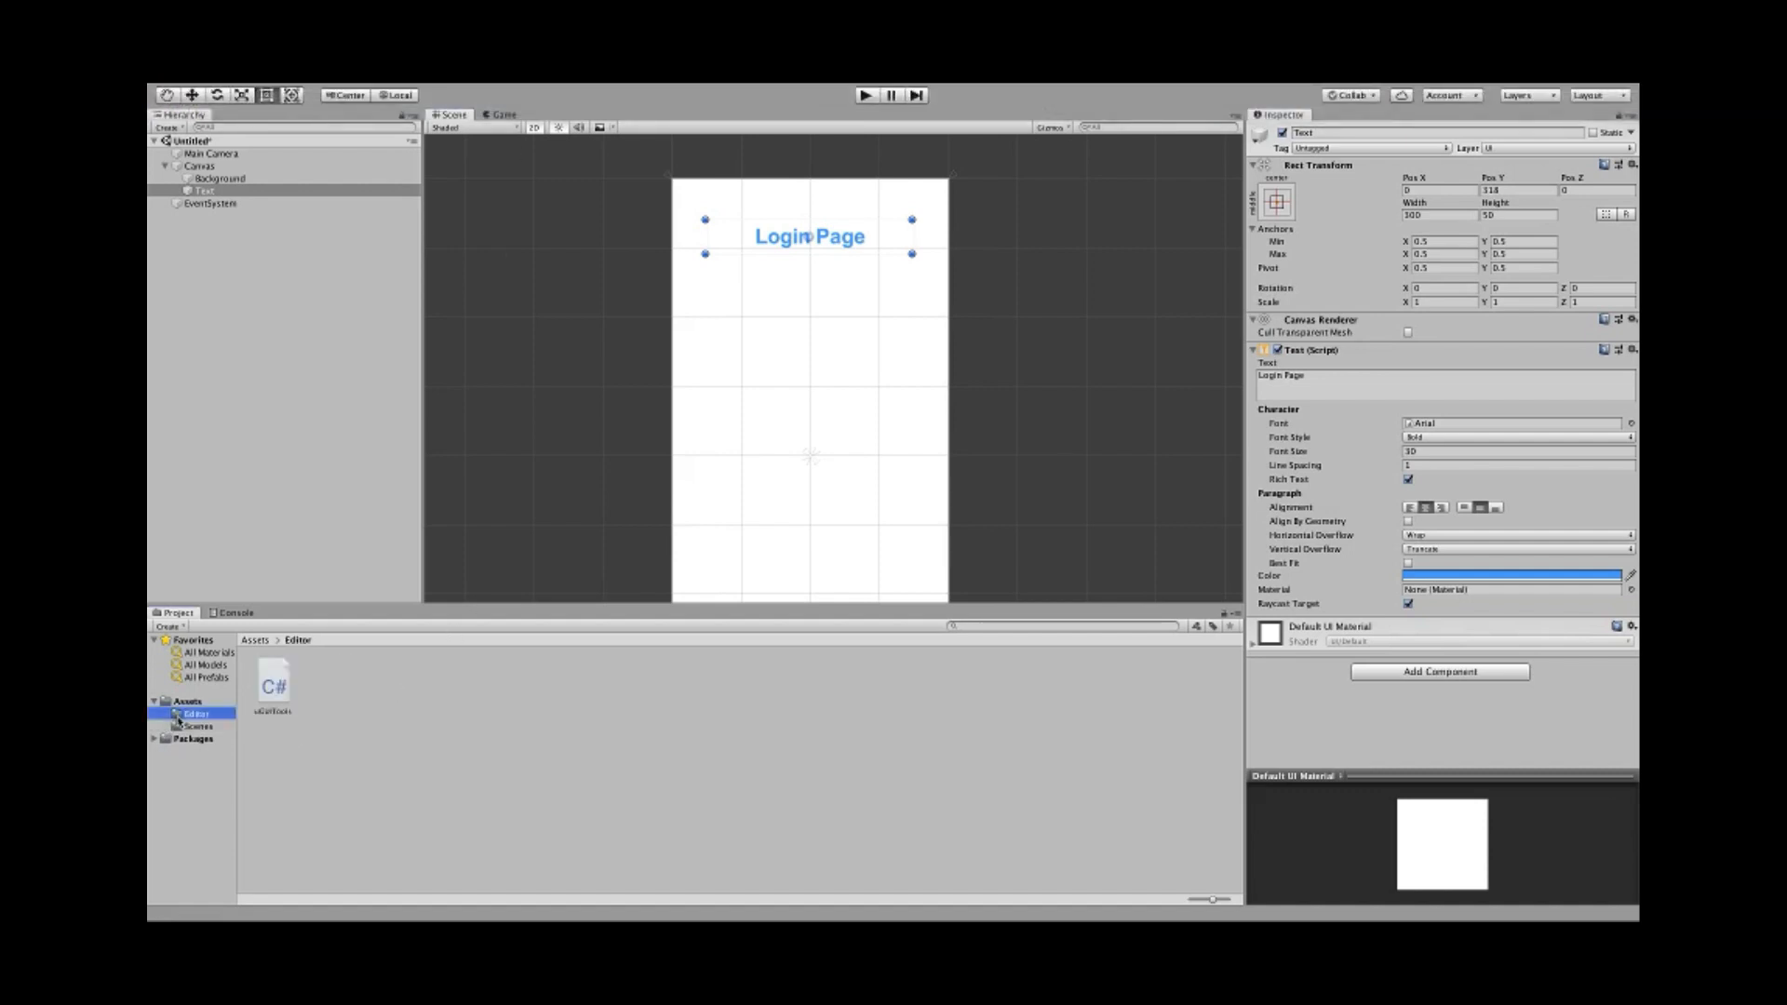
click(274, 689)
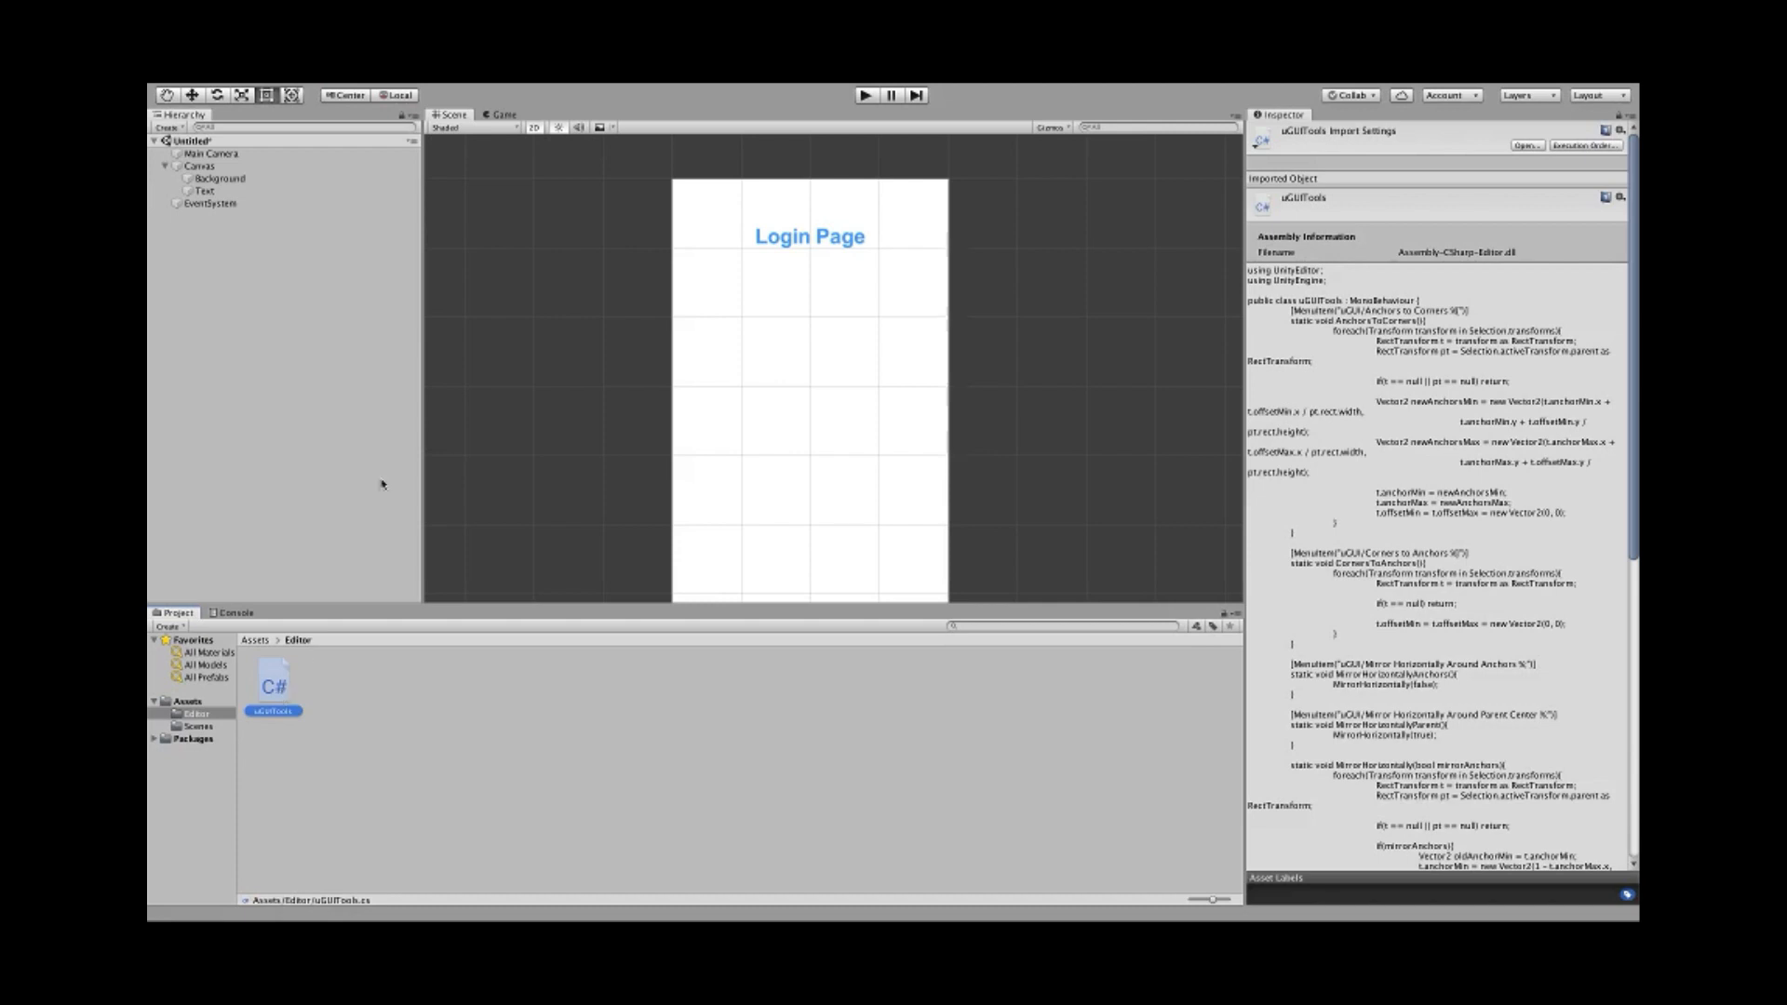
- With the title Text selected, apply uGUI > Anchors to Corners so its anchors hug its corners
click(205, 190)
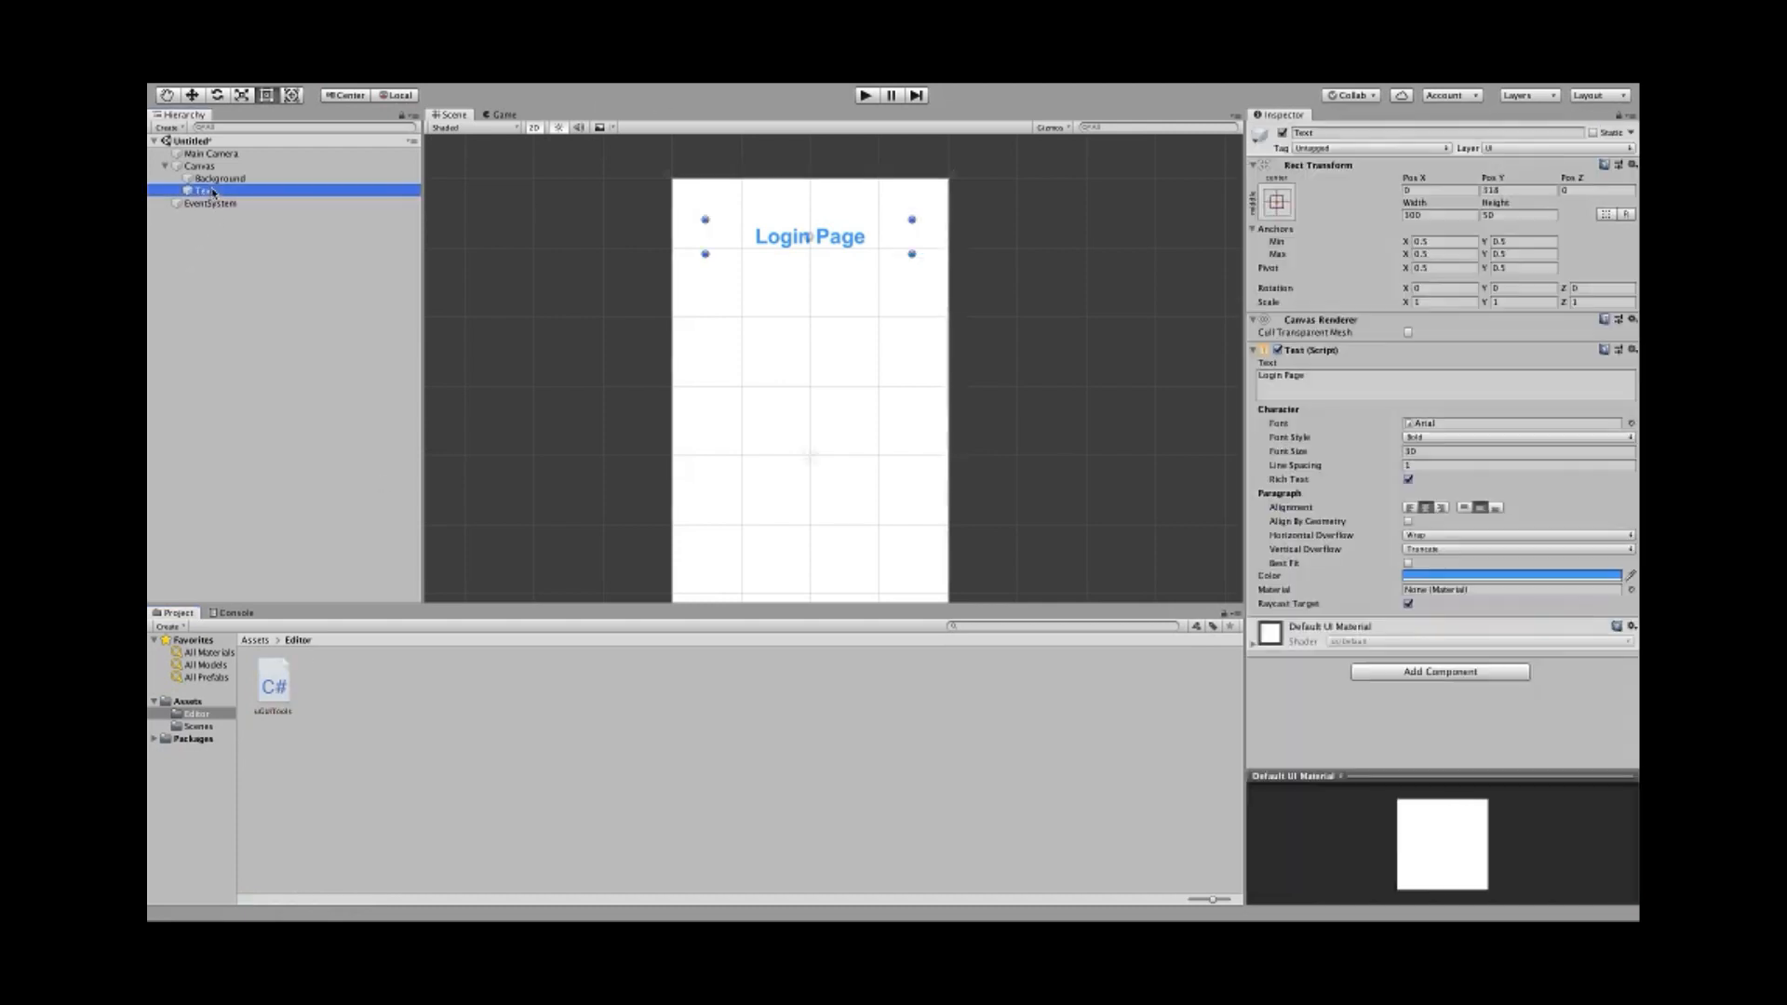
mouse_move(597, 86)
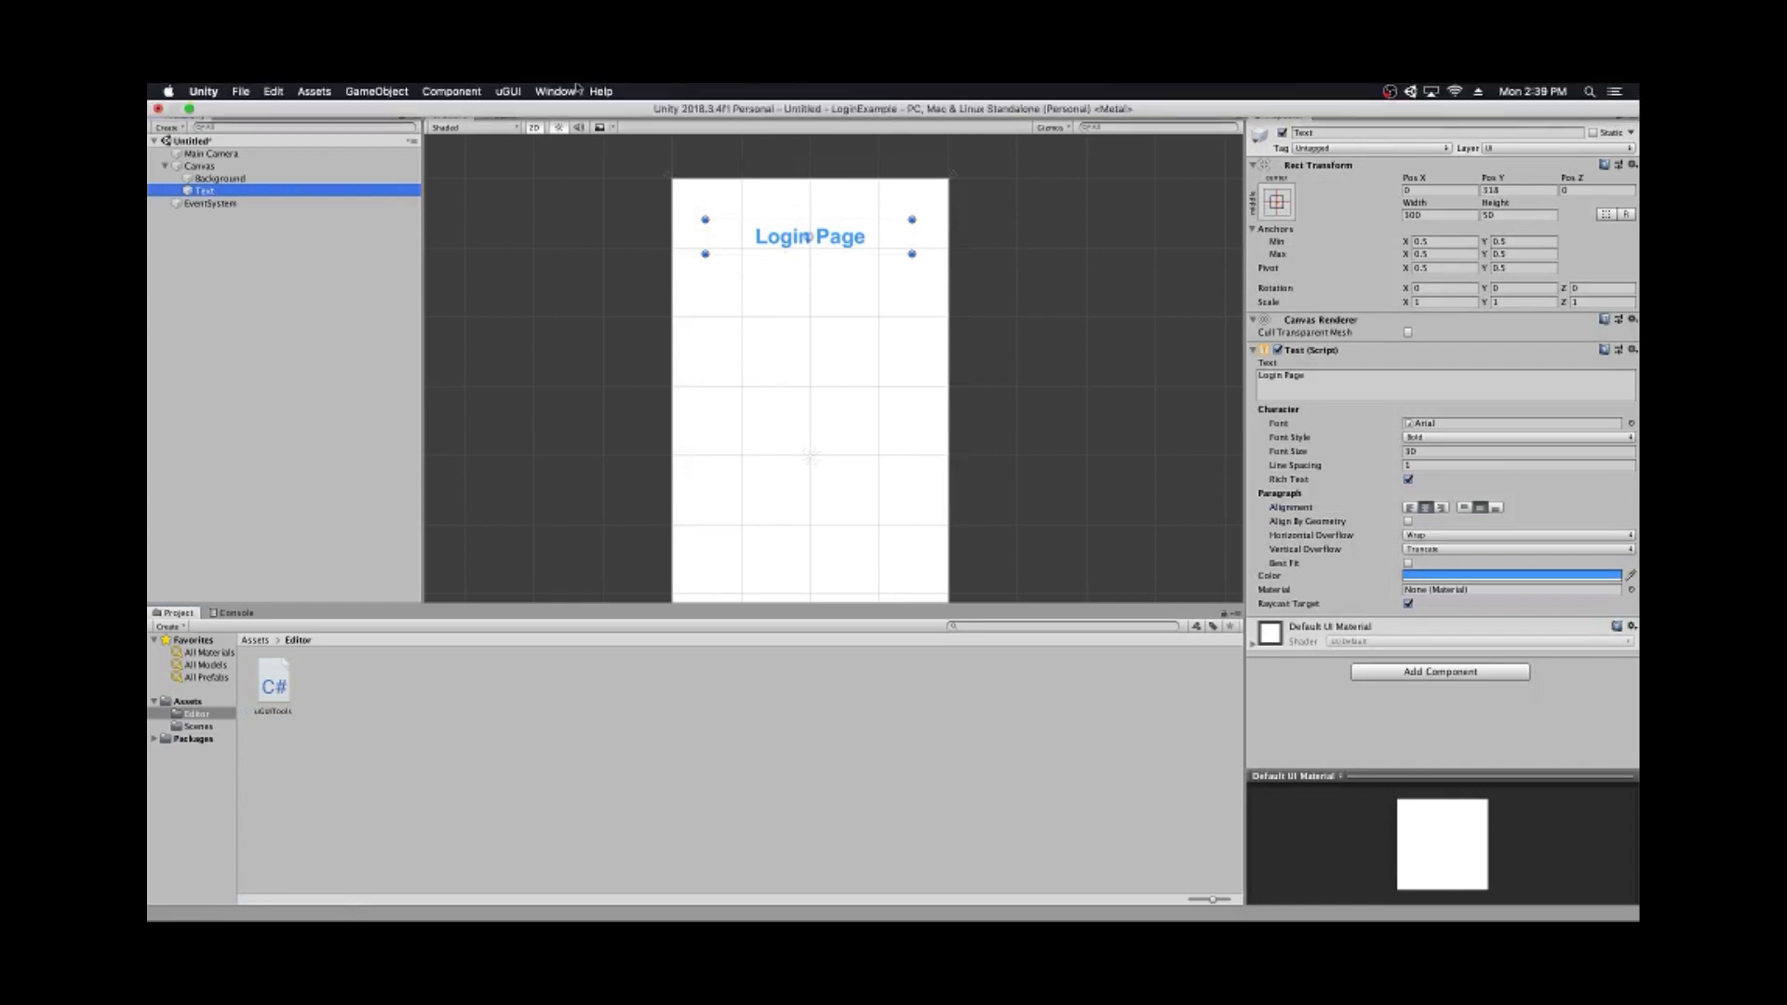
click(507, 92)
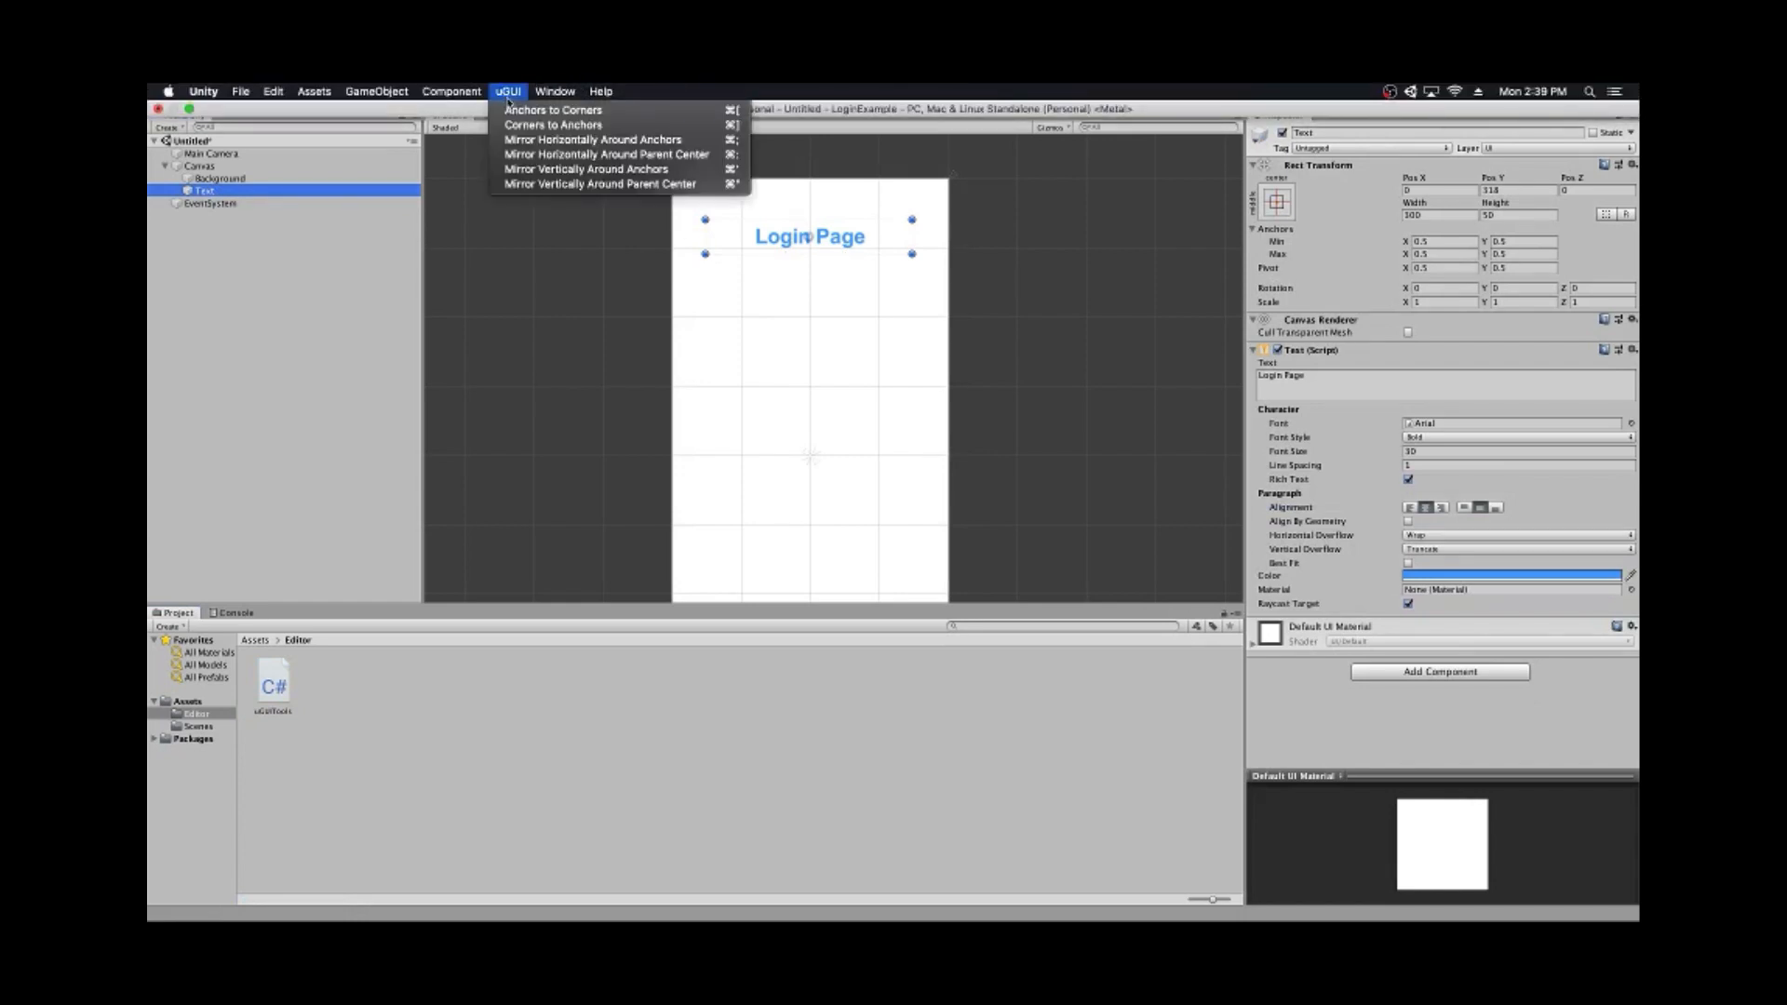
click(517, 114)
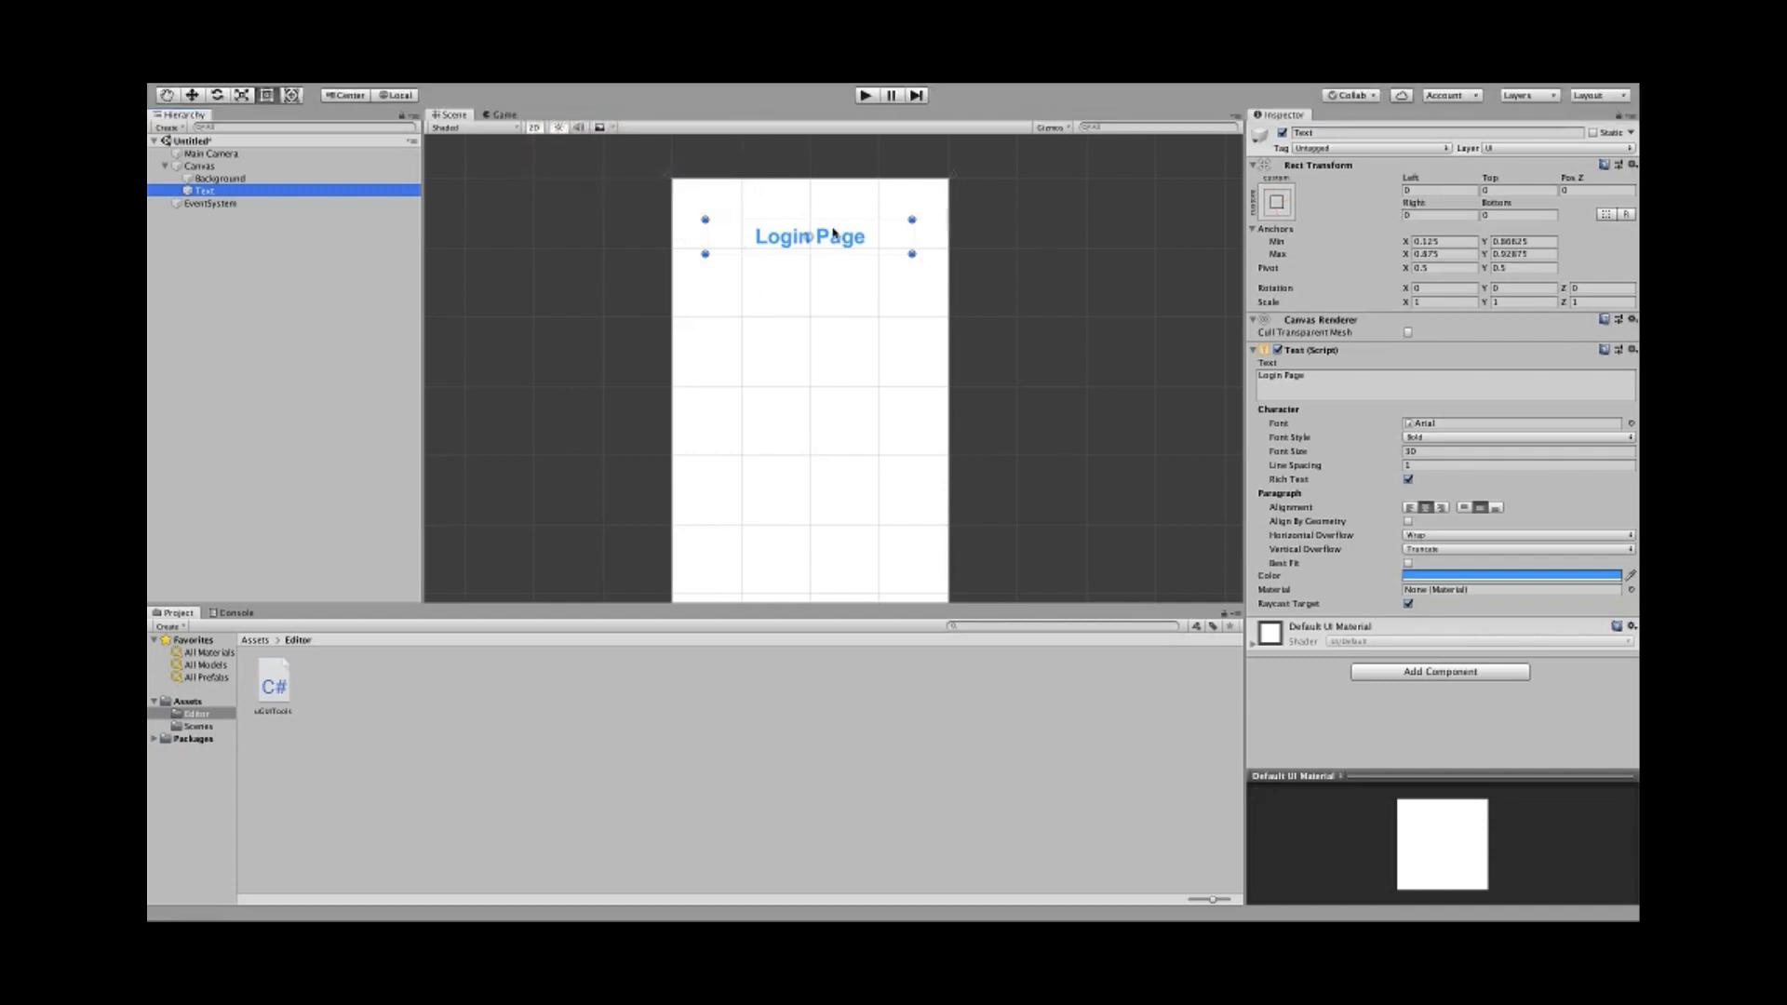
click(500, 114)
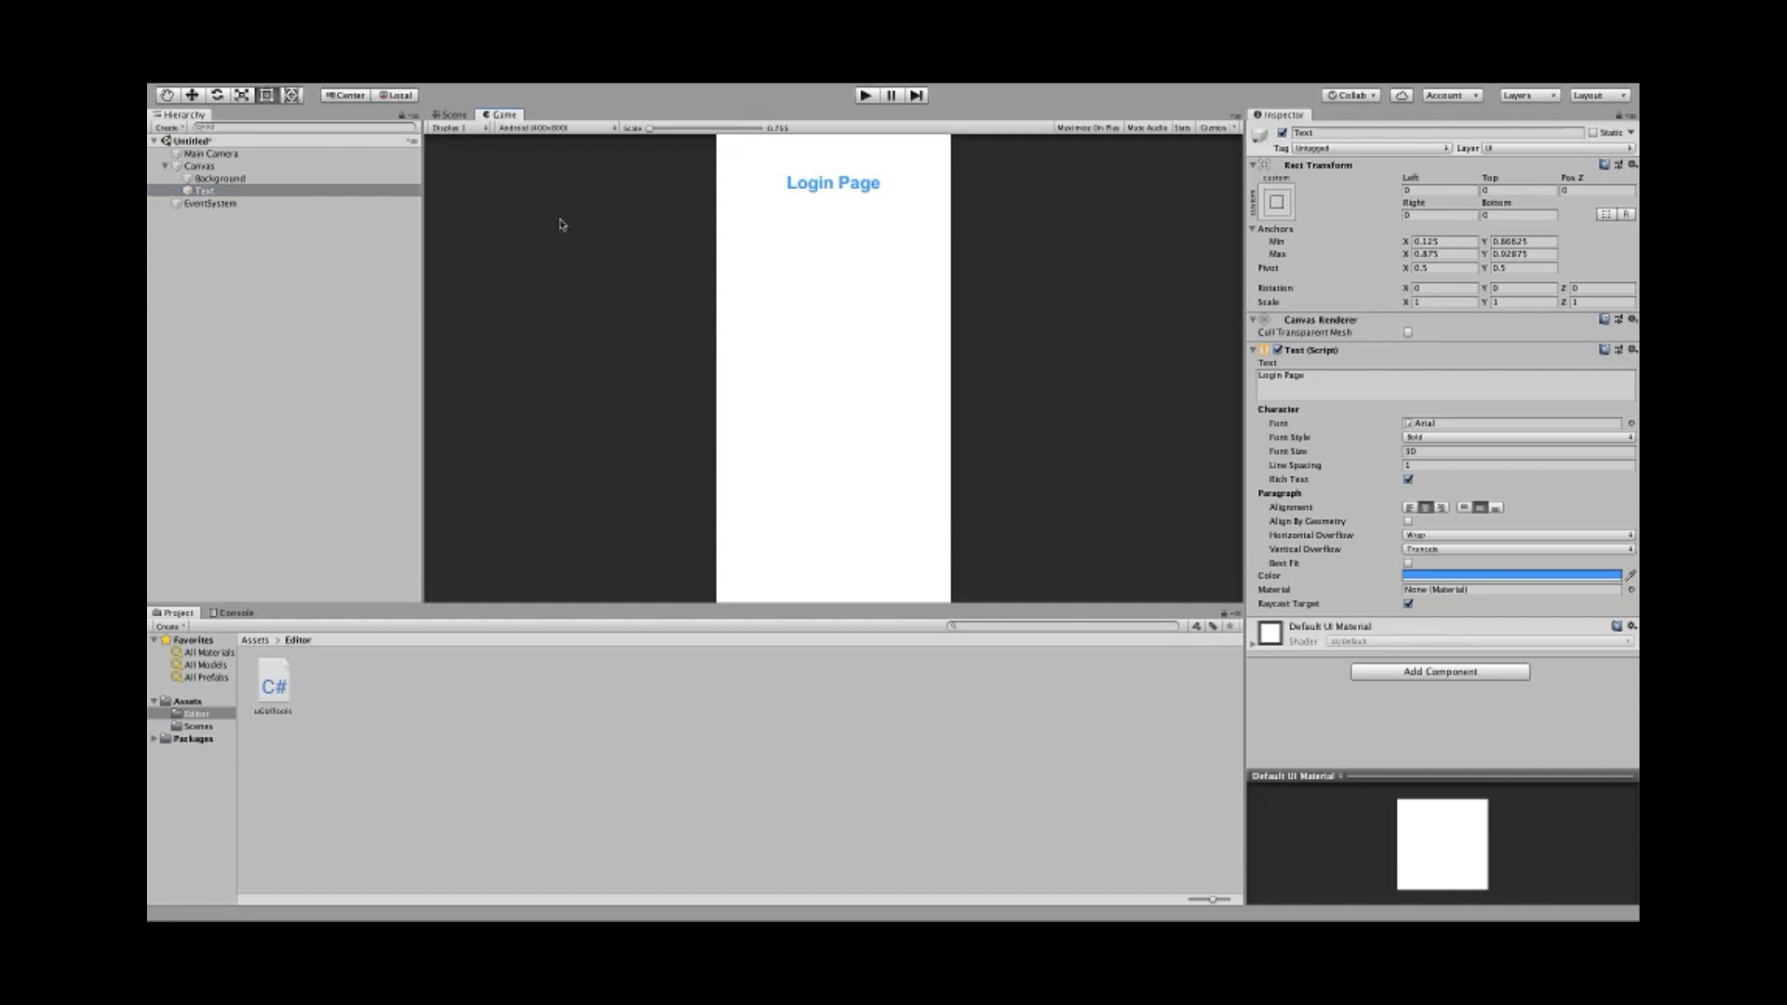
click(551, 128)
click(563, 271)
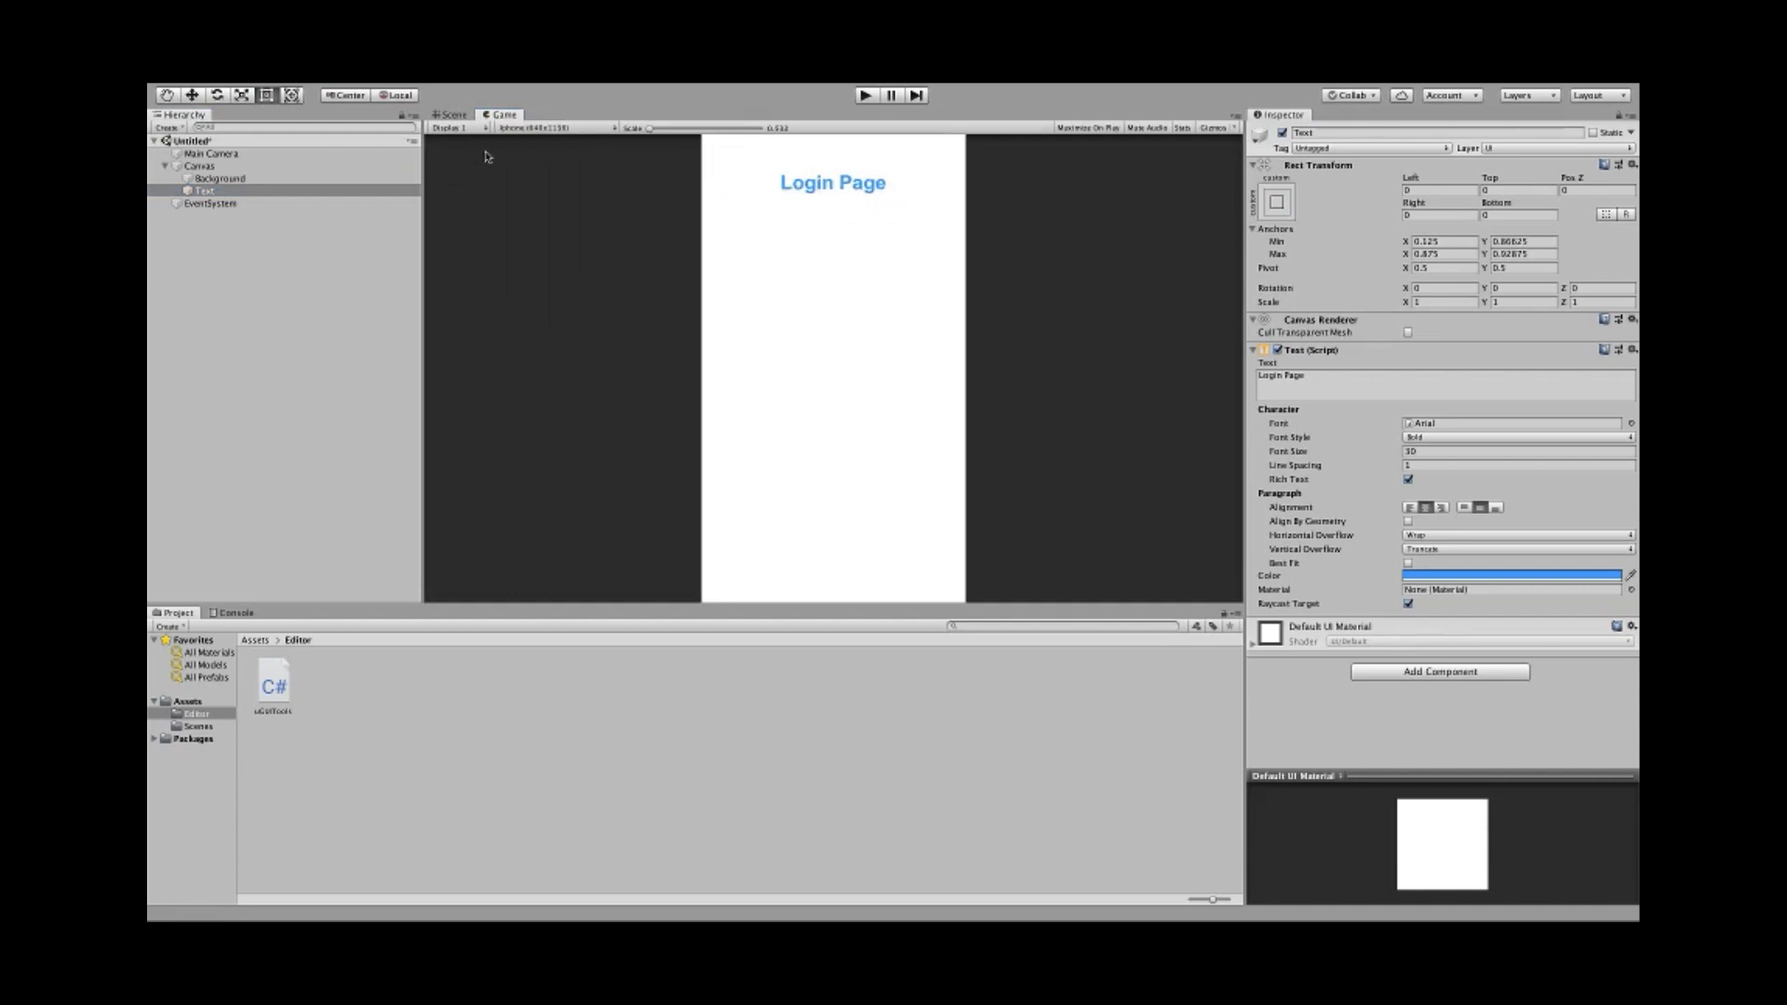
click(538, 129)
click(512, 284)
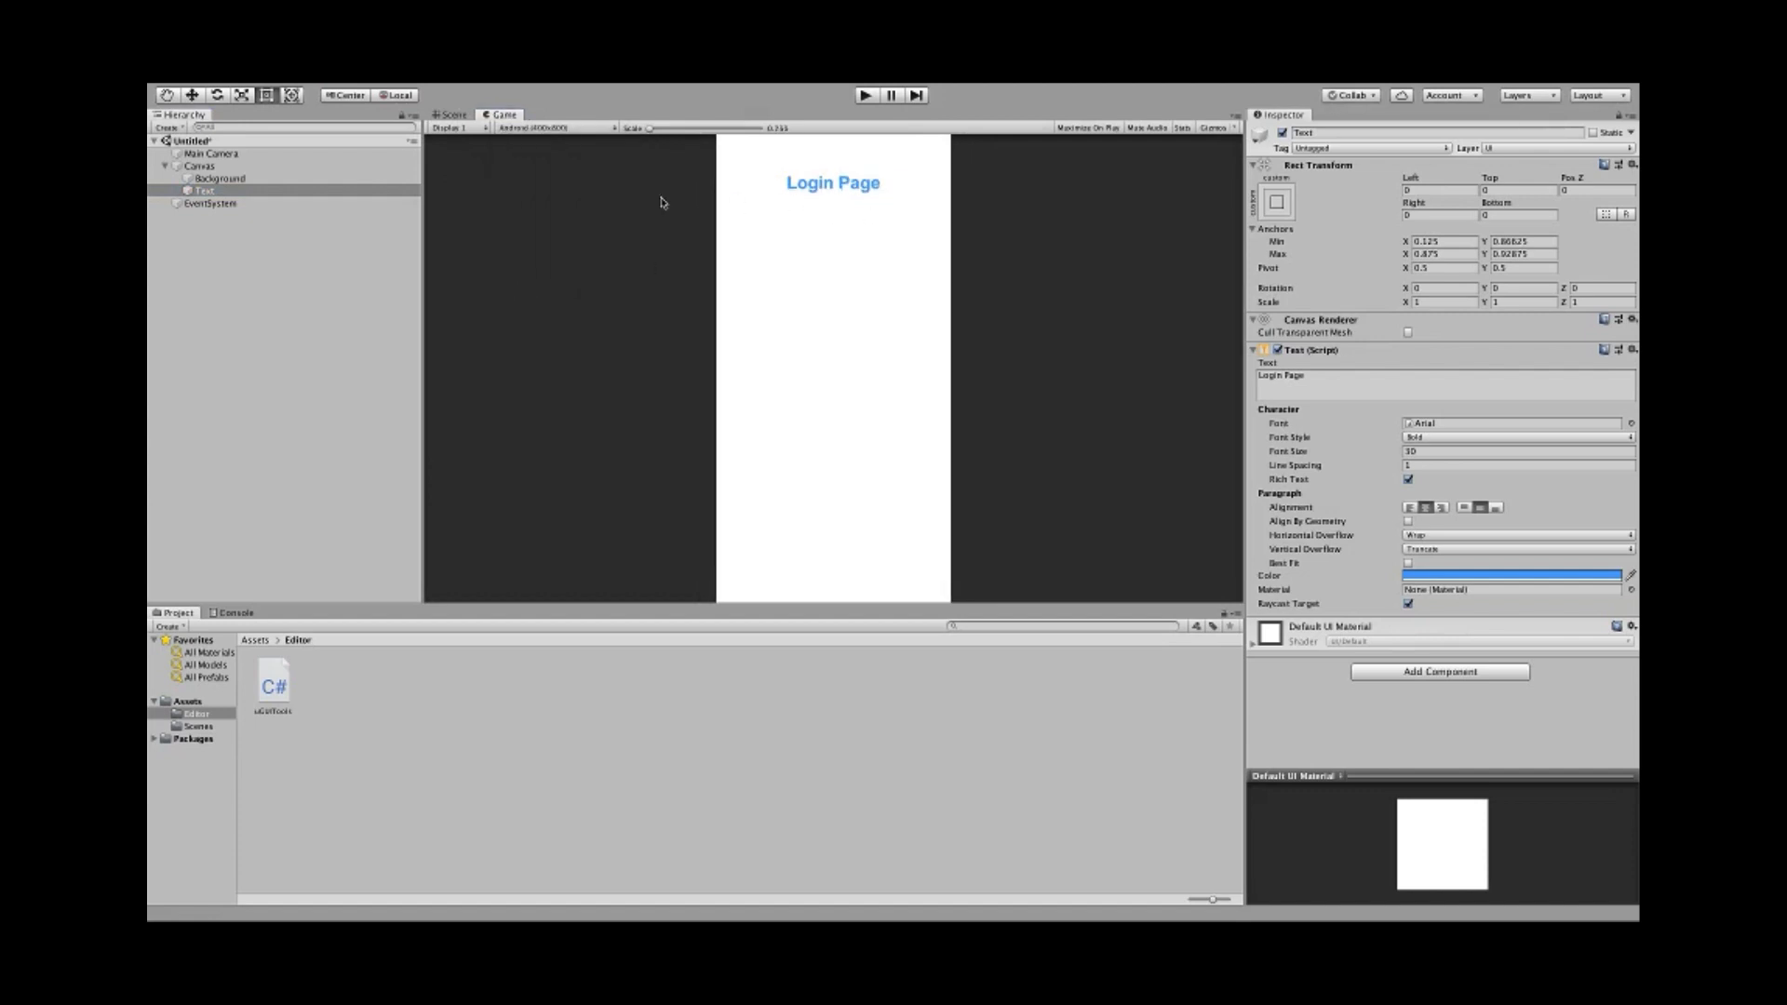
click(527, 130)
click(527, 272)
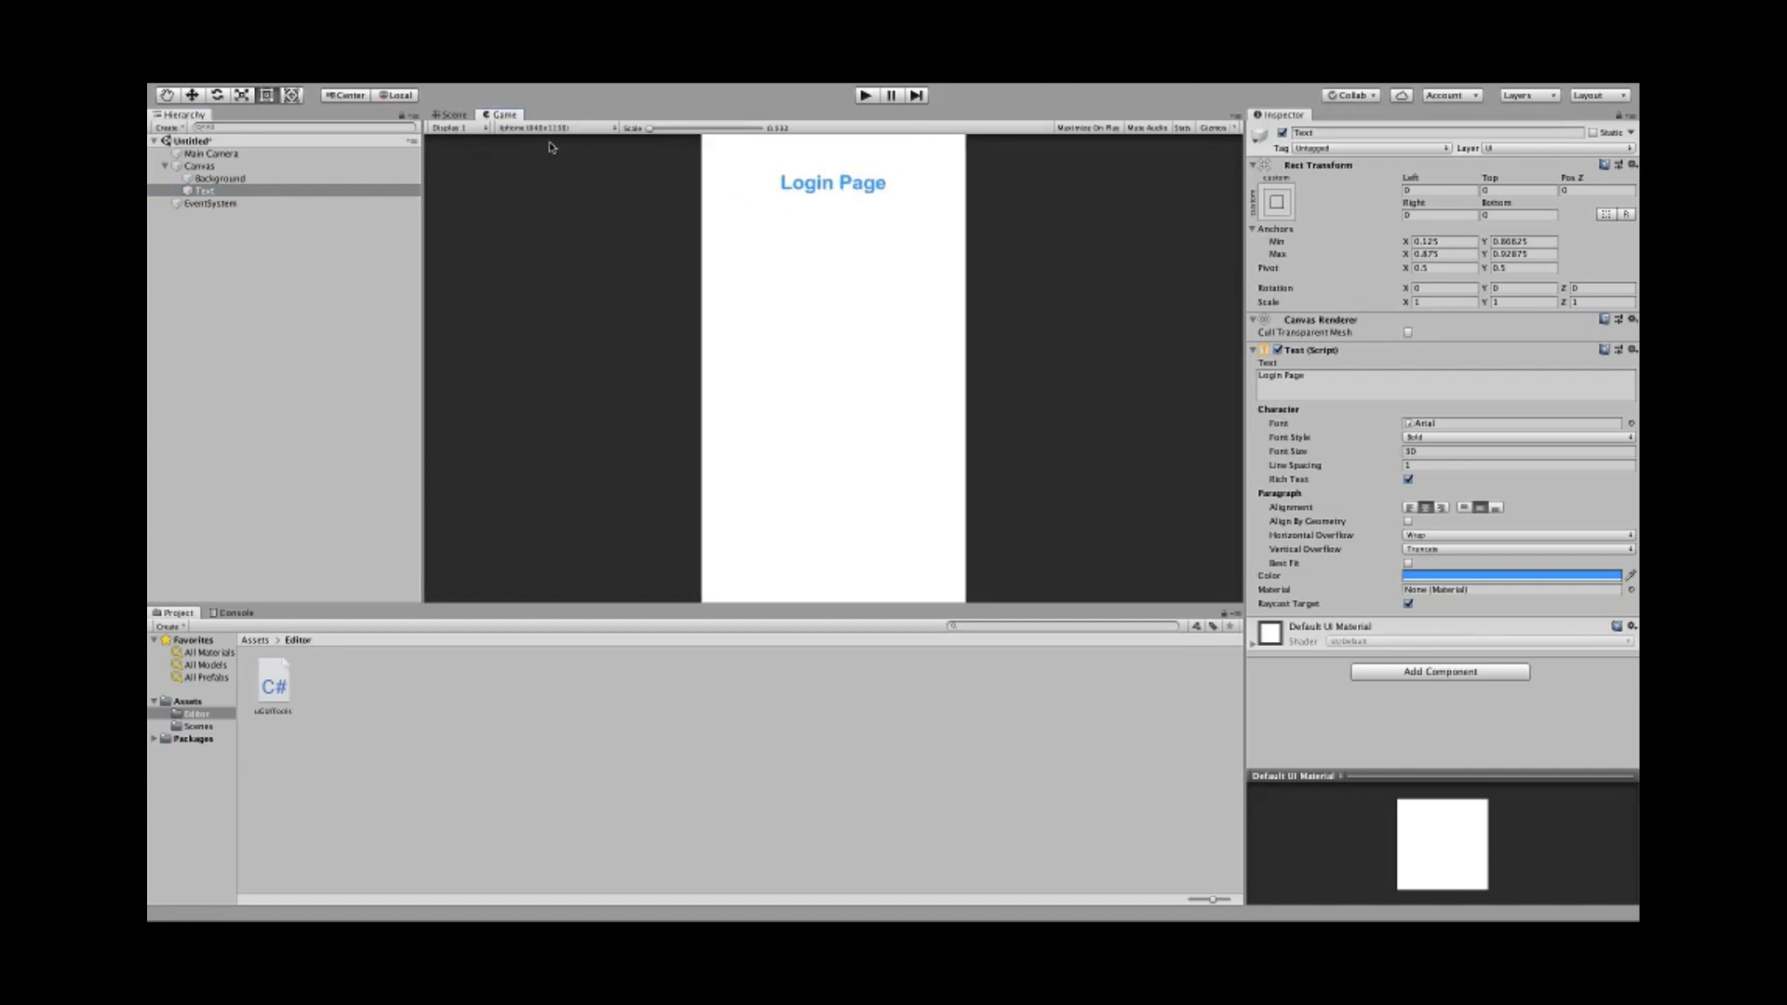
click(538, 129)
click(538, 282)
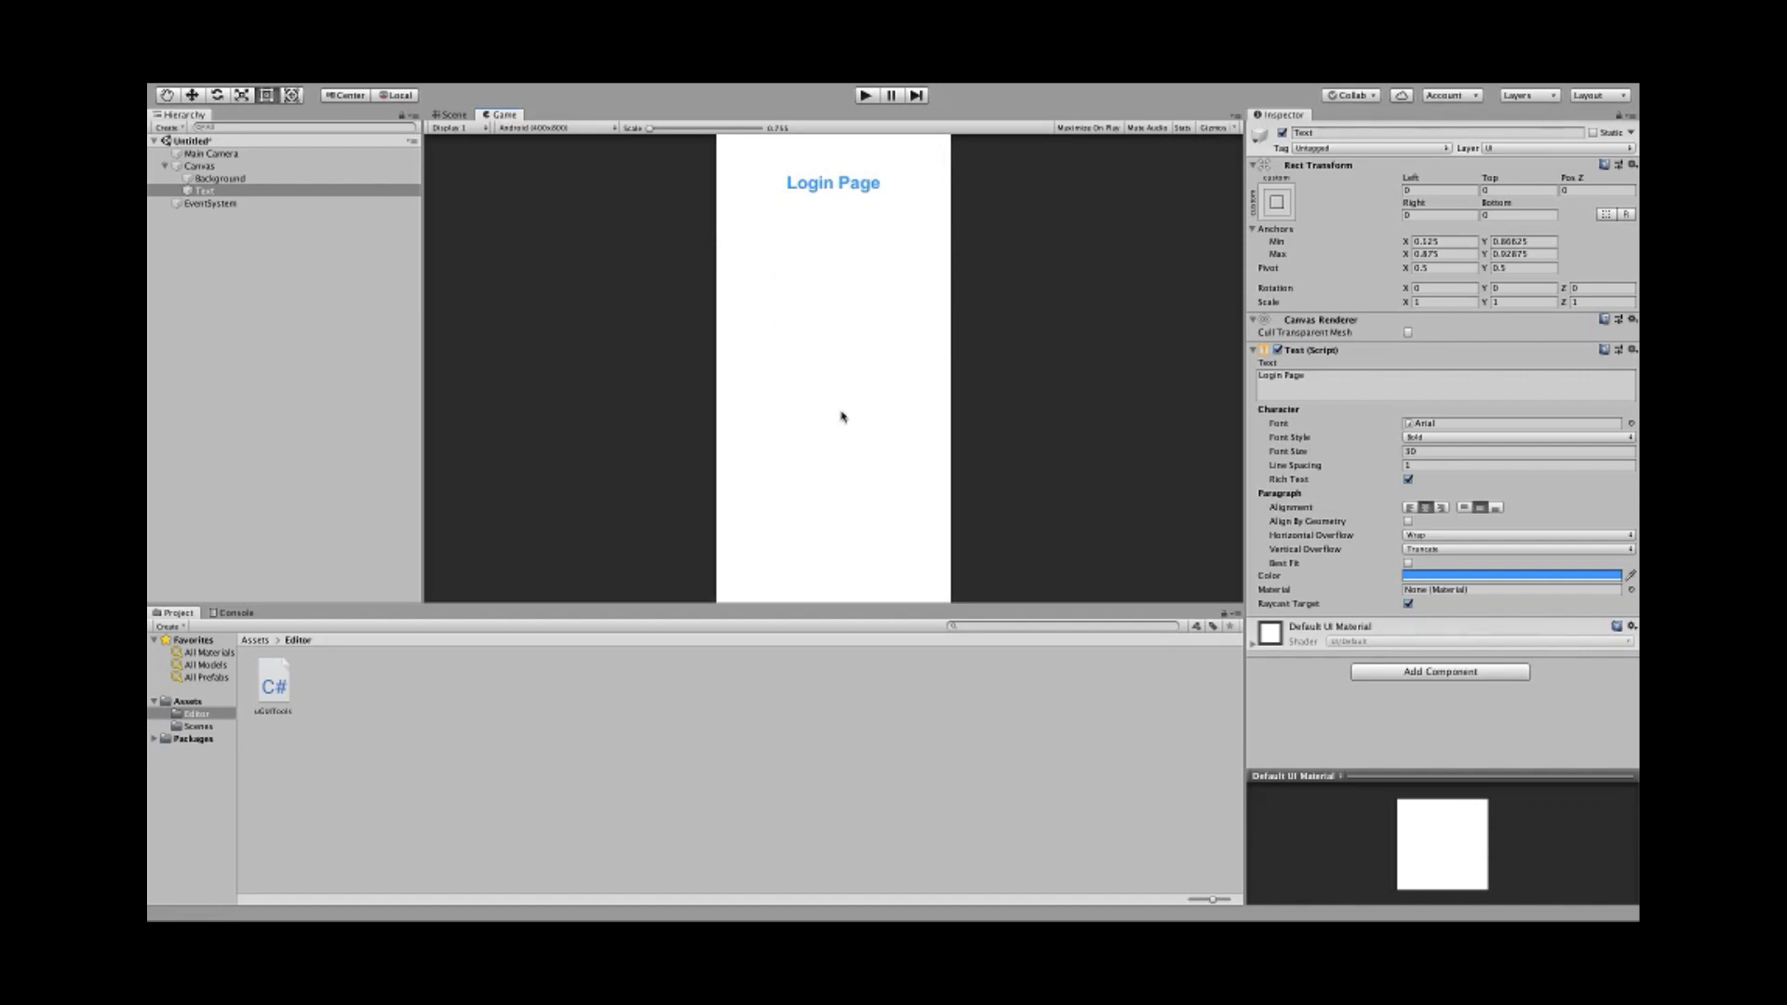
click(546, 130)
click(538, 286)
click(450, 116)
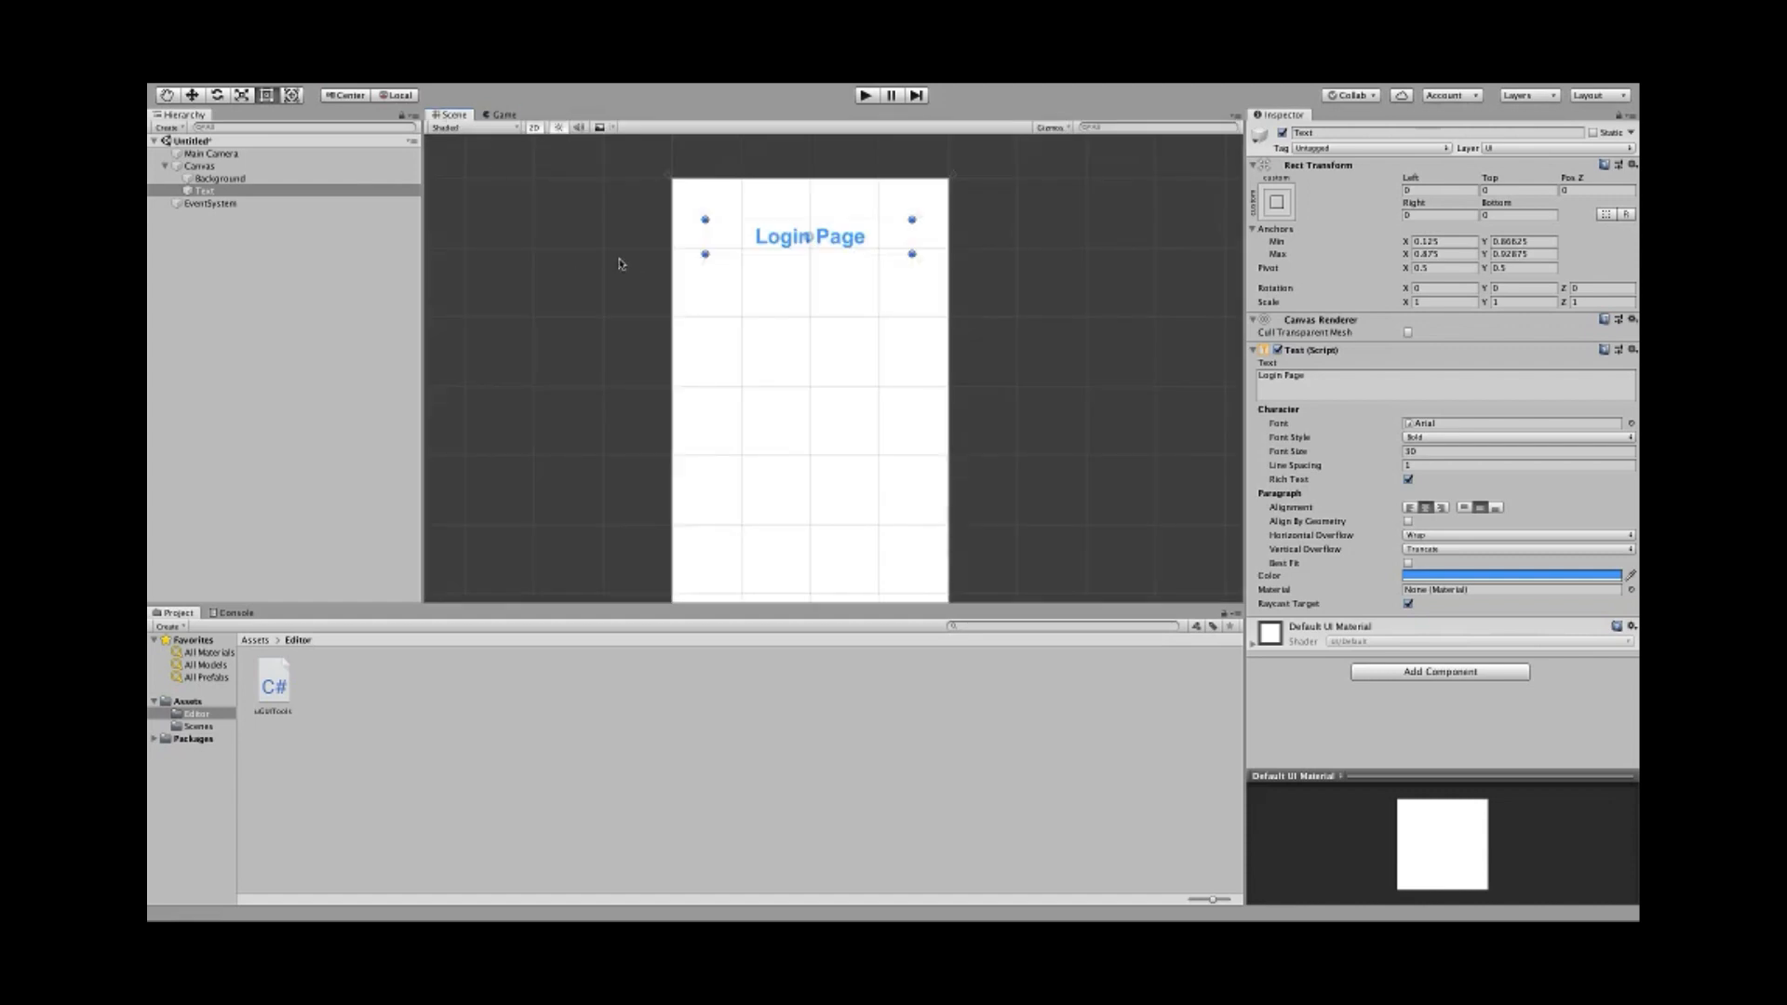
click(597, 316)
scroll(597, 317, down, 3)
middle_drag(601, 340, 616, 285)
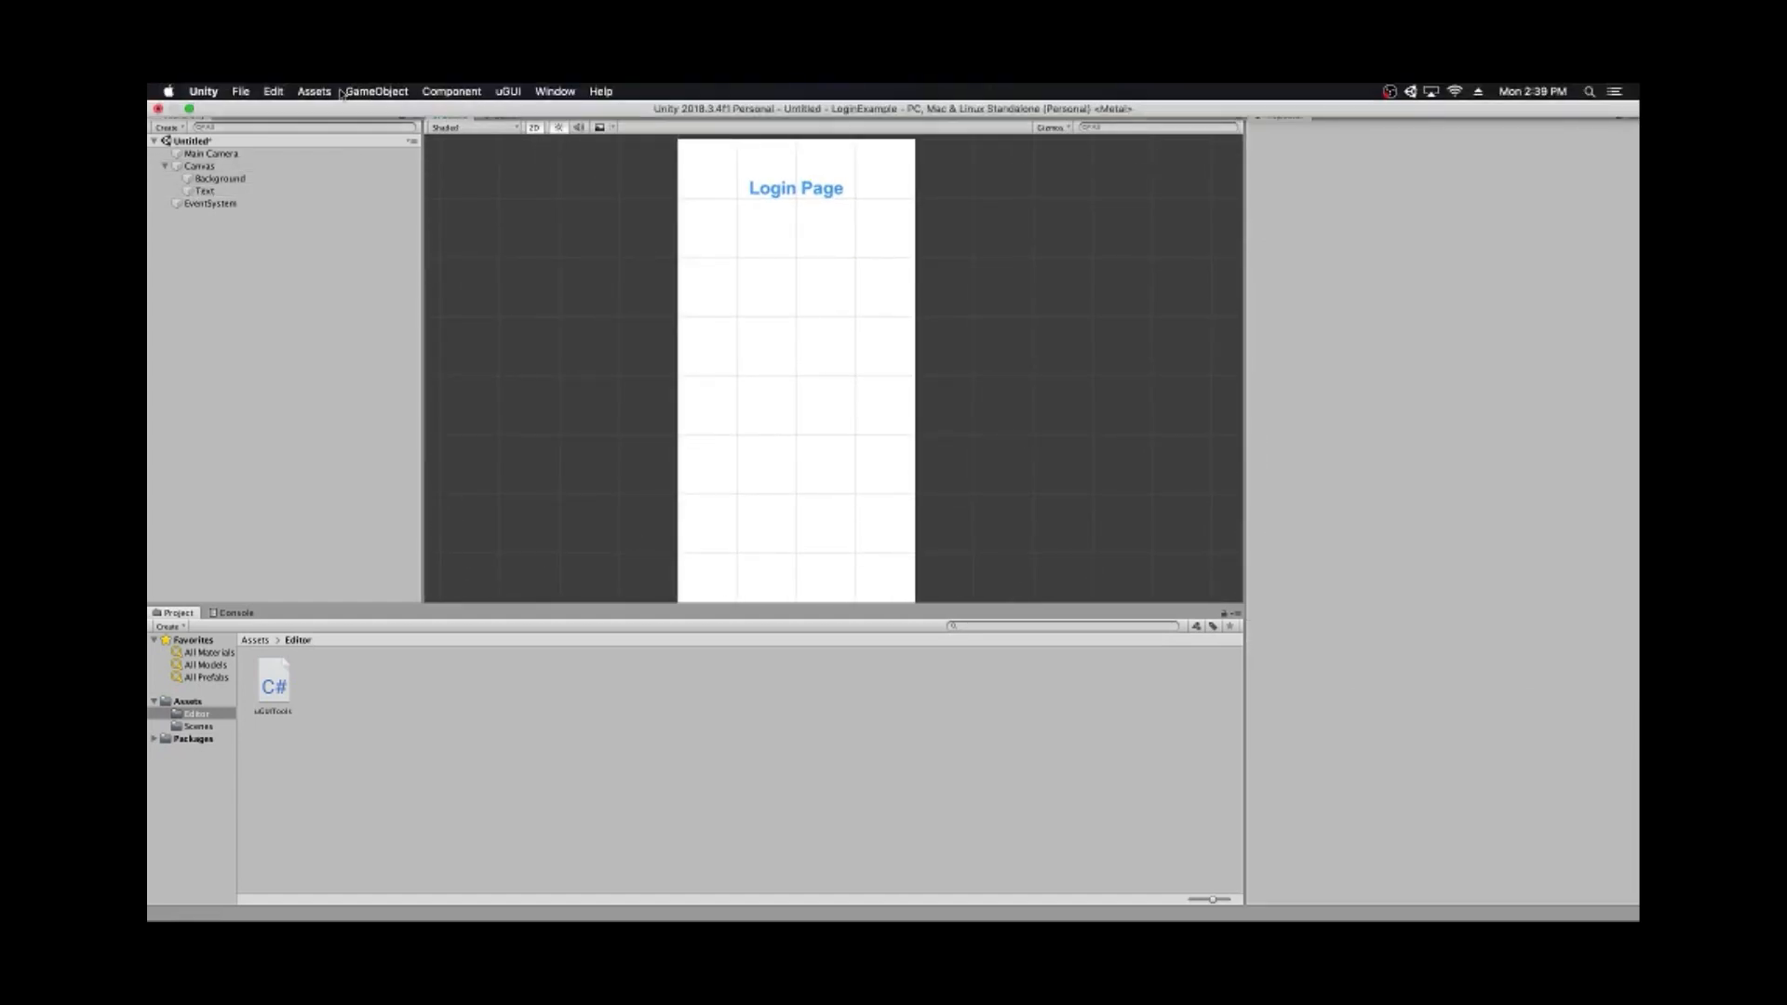
- Add a new UI Image to the Canvas from GameObject > UI > Image
click(374, 91)
mouse_move(412, 230)
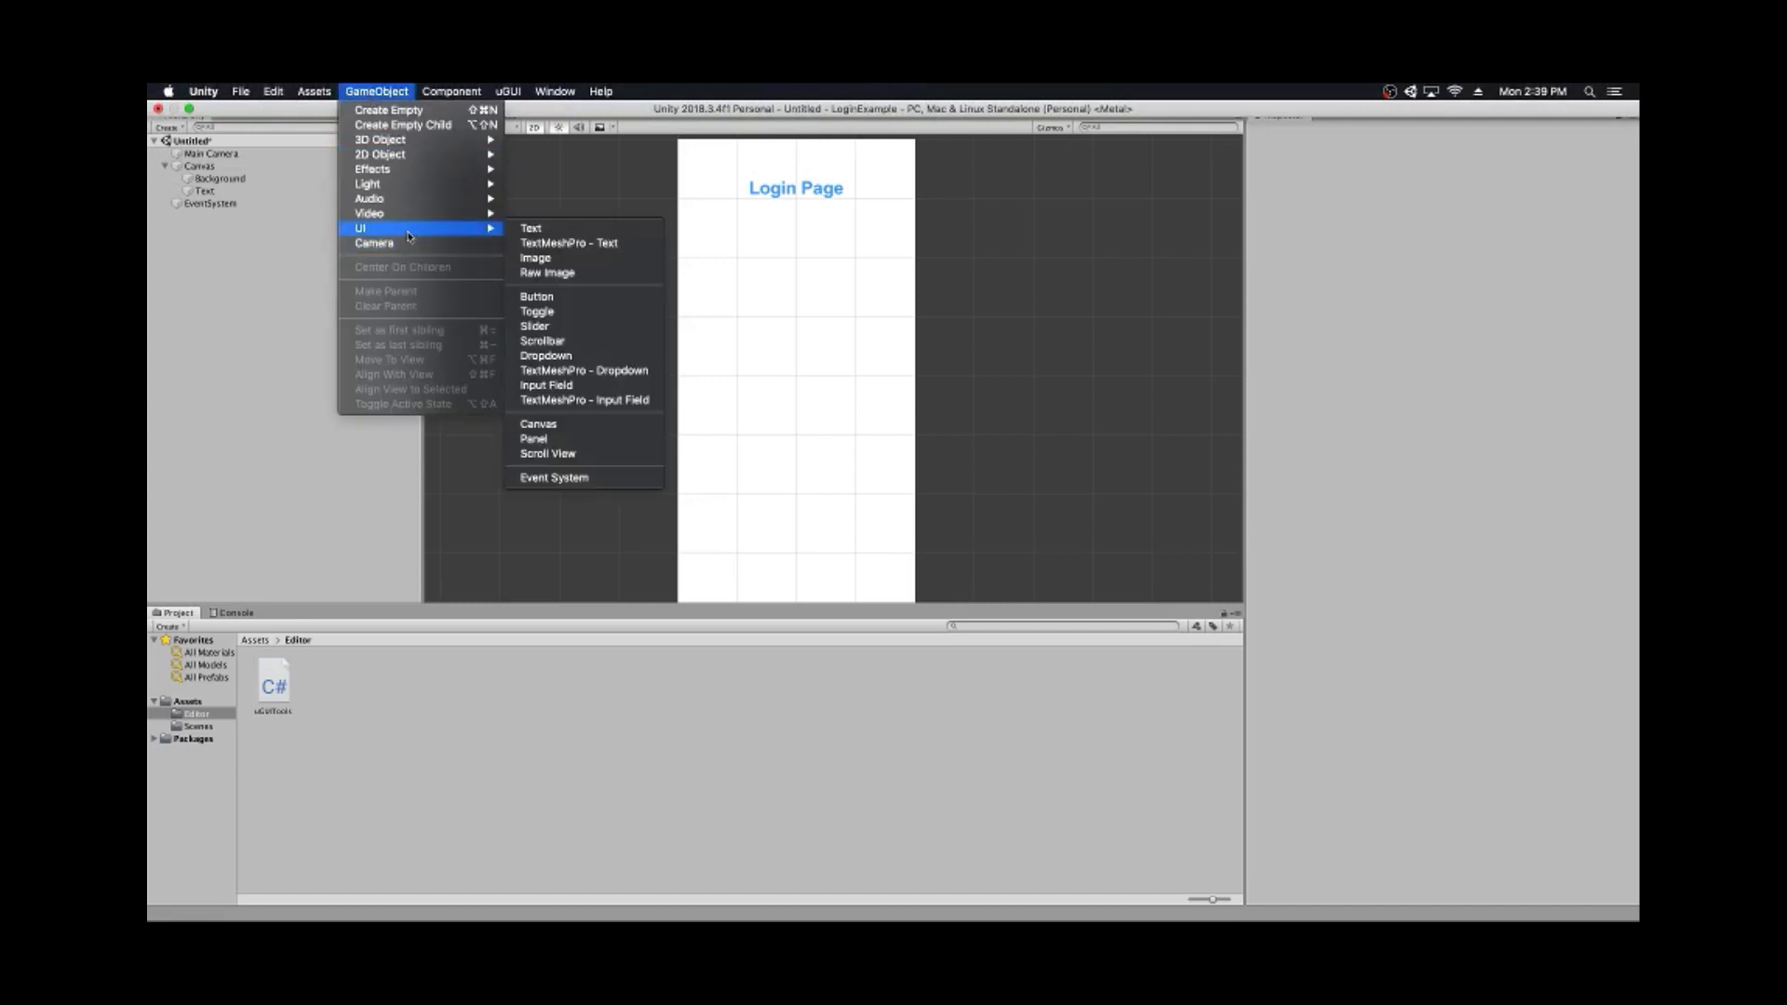
click(537, 259)
- Drag the Image up under the Login Page title, centred at Pos X 0, Pos Y 243
scroll(738, 331, up, 3)
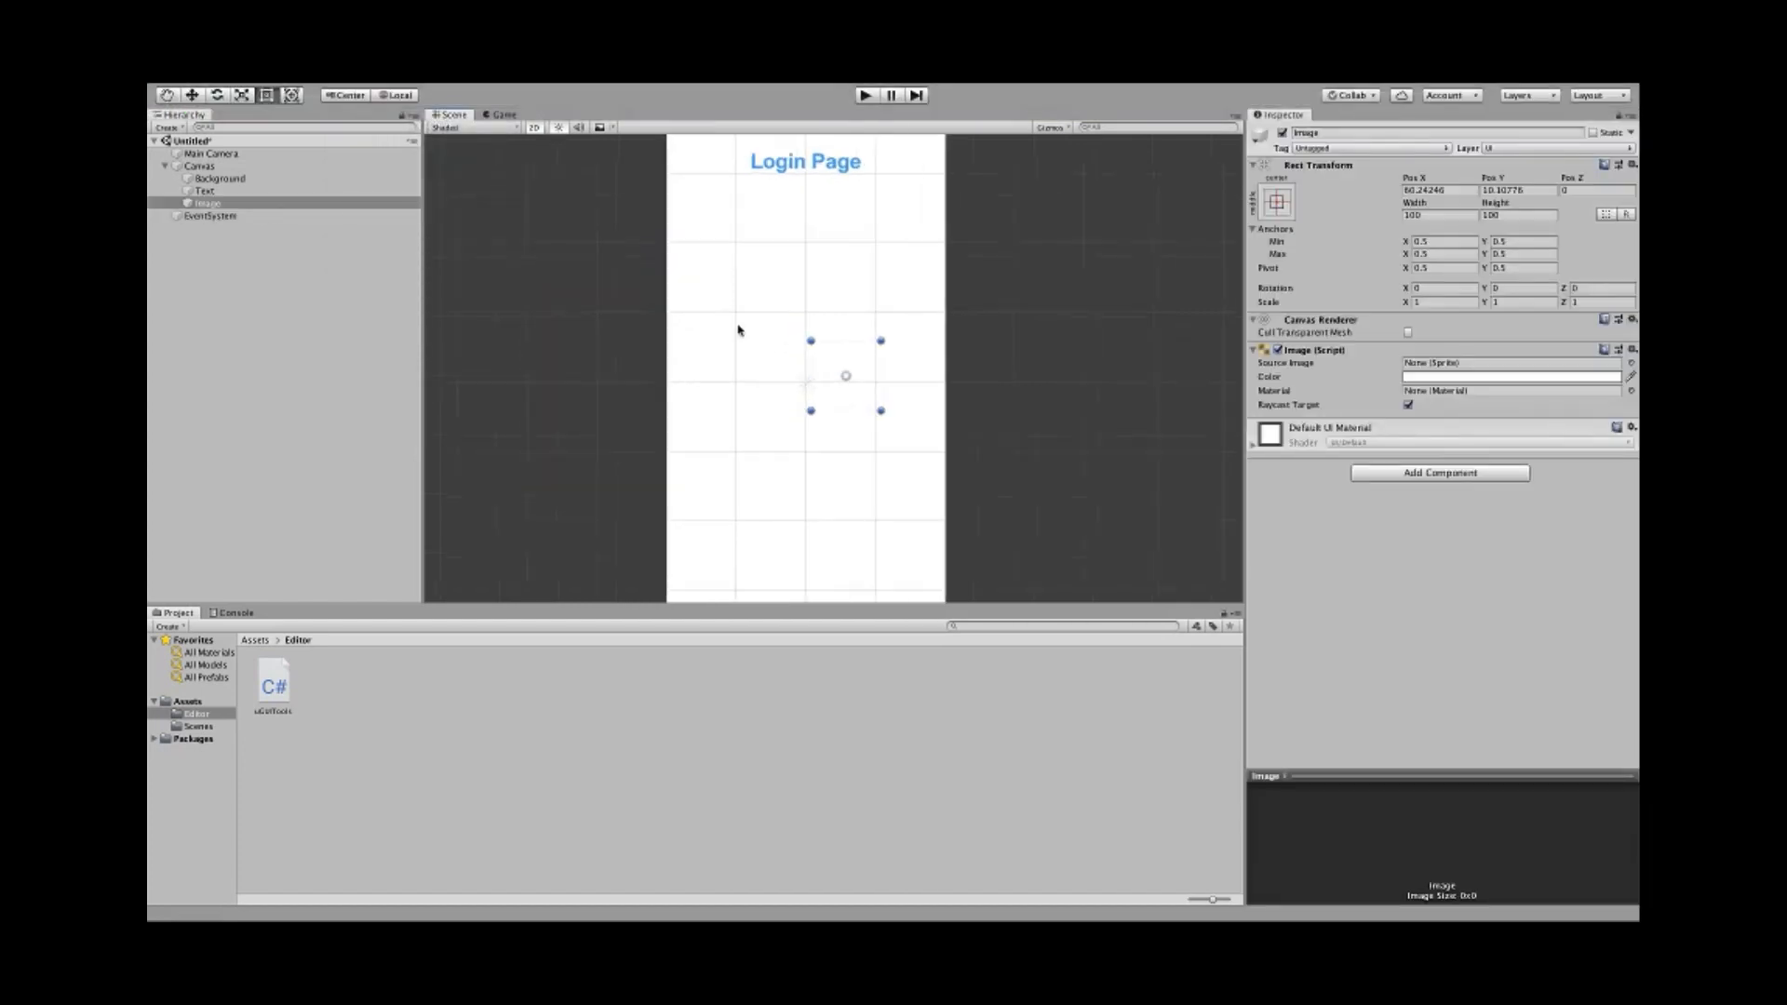
scroll(738, 307, down, 2)
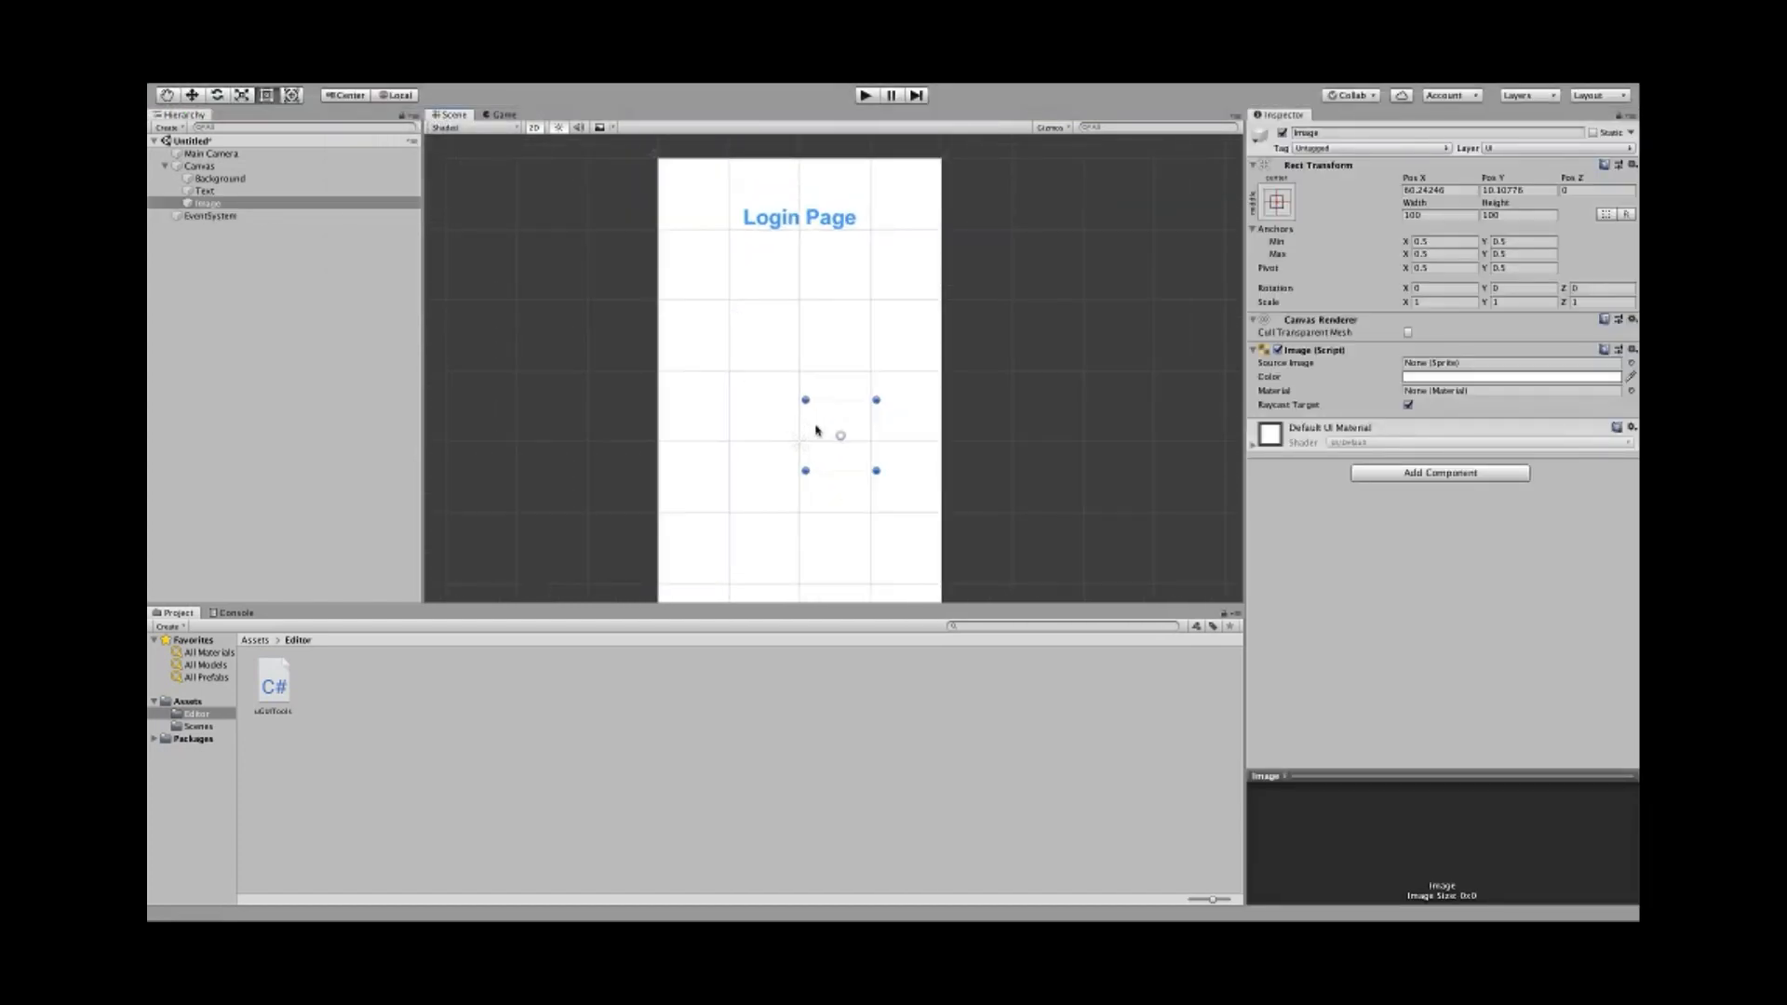
drag(832, 431, 788, 267)
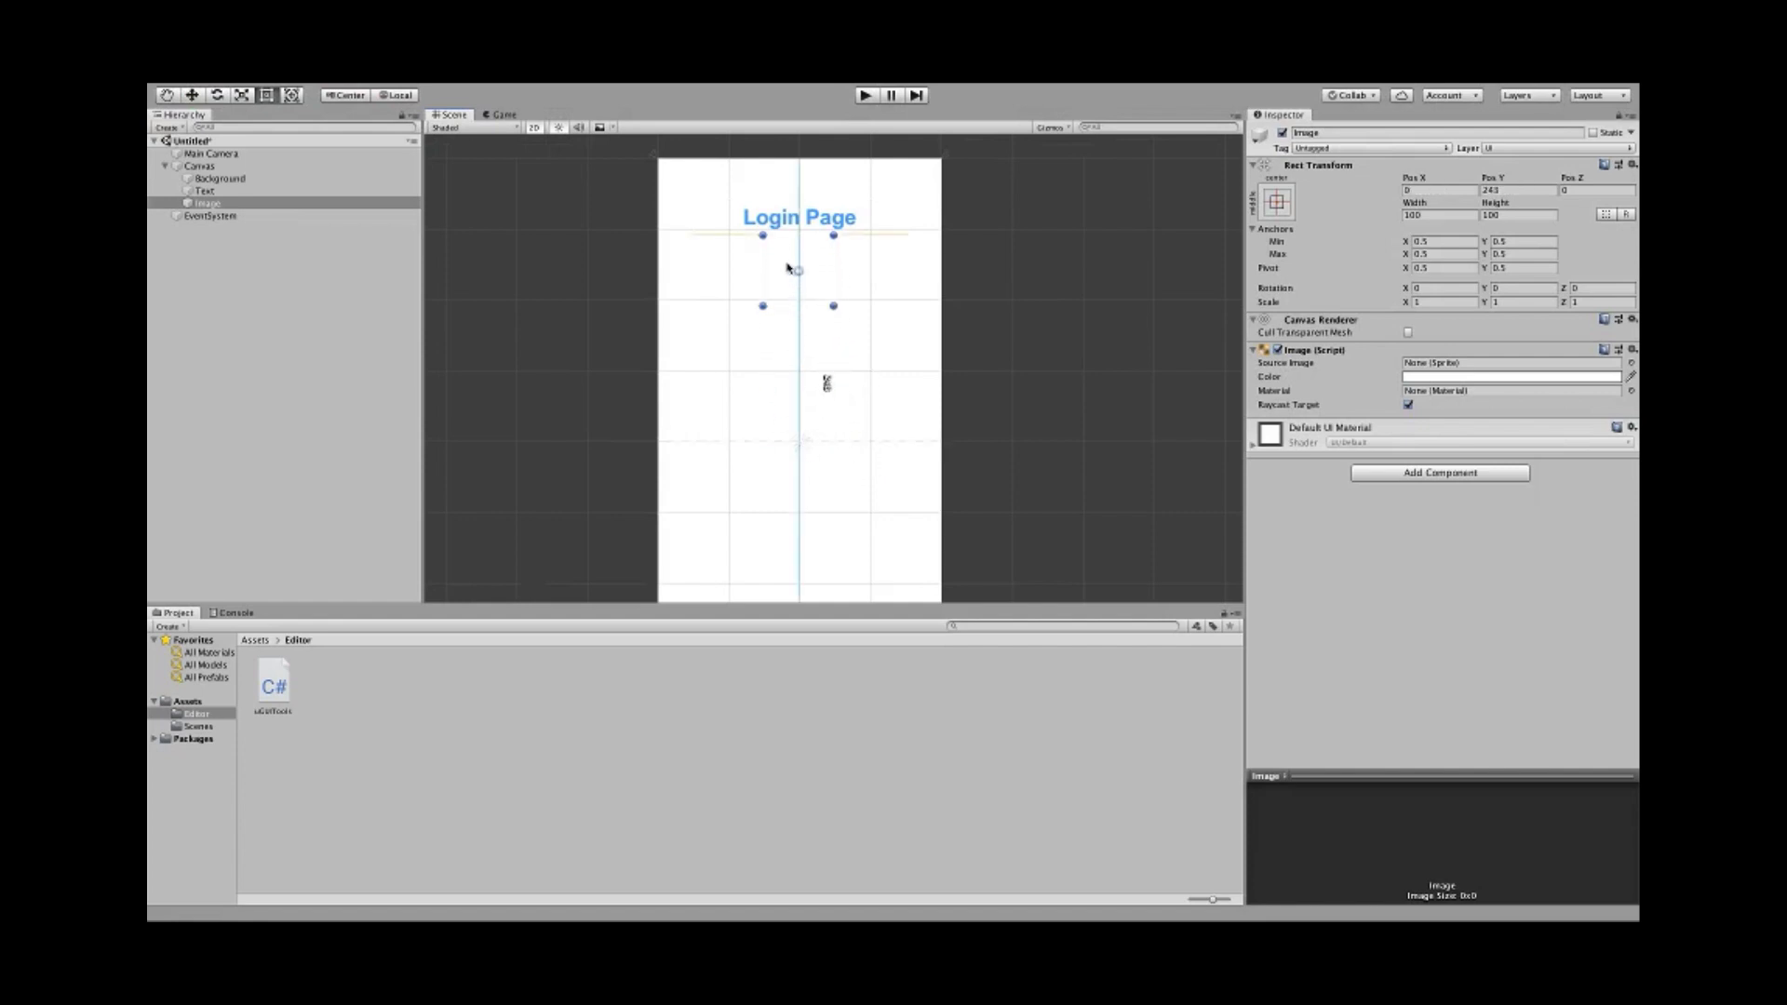
scroll(767, 365, up, 1)
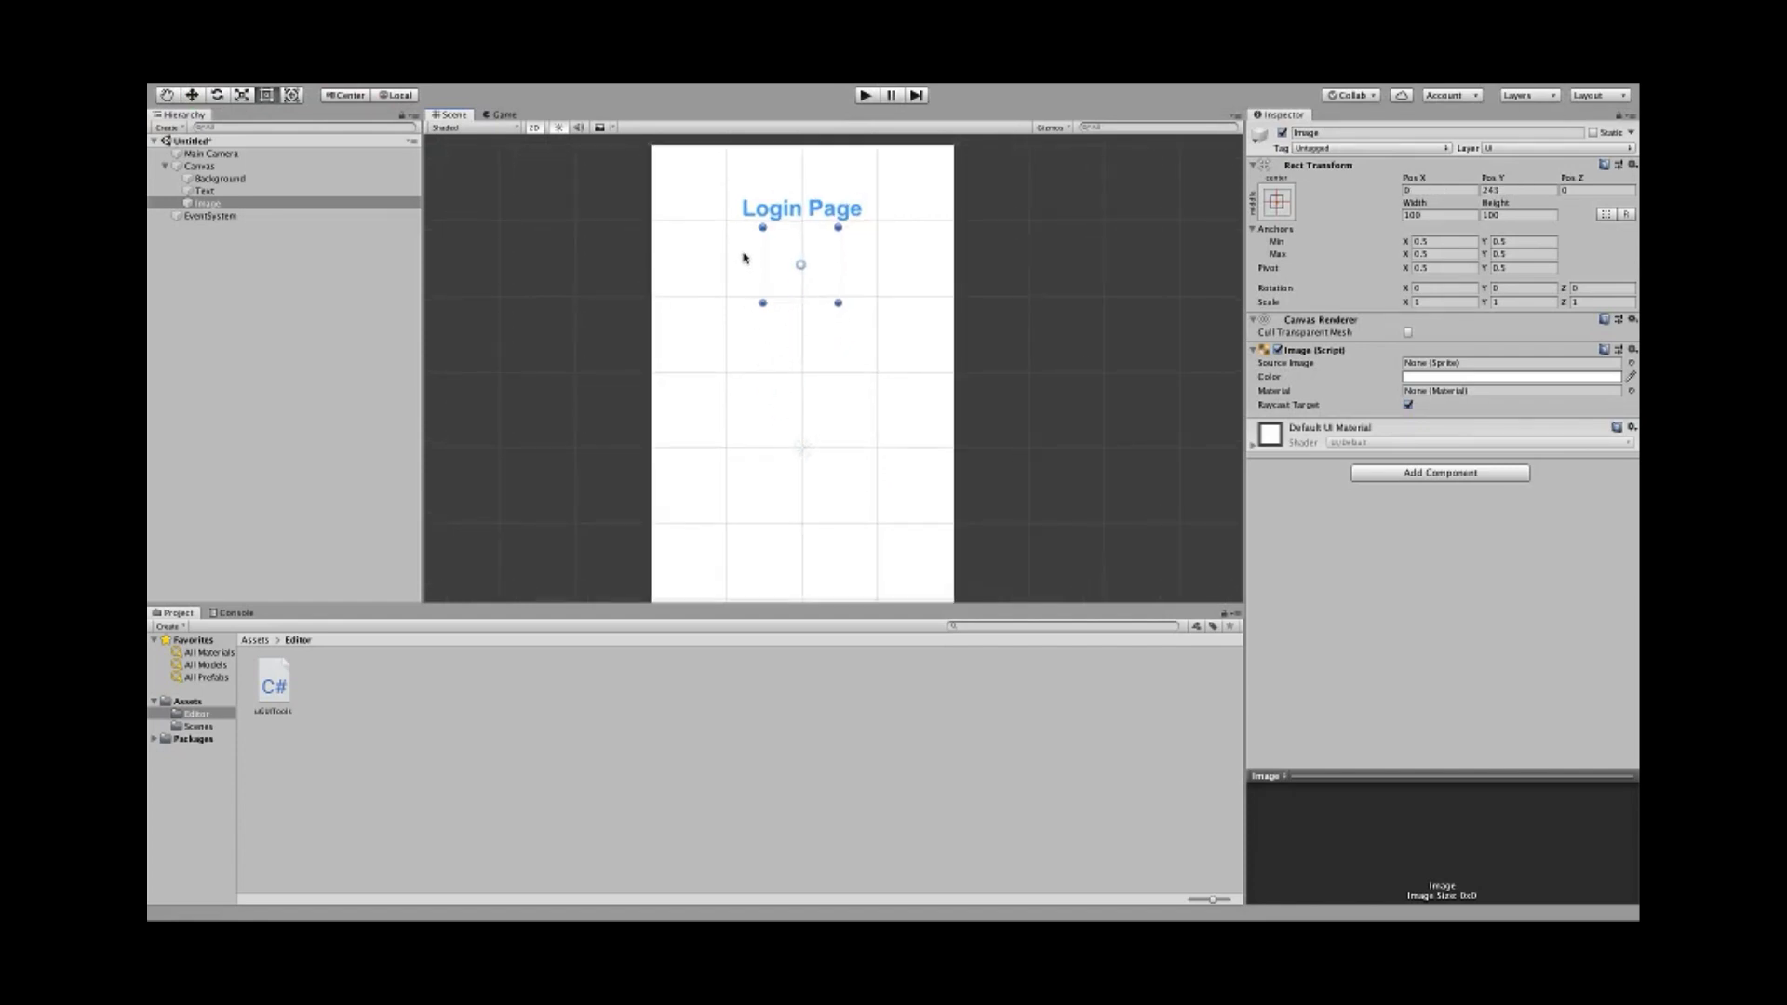
middle_drag(743, 256, 725, 354)
scroll(725, 354, up, 2)
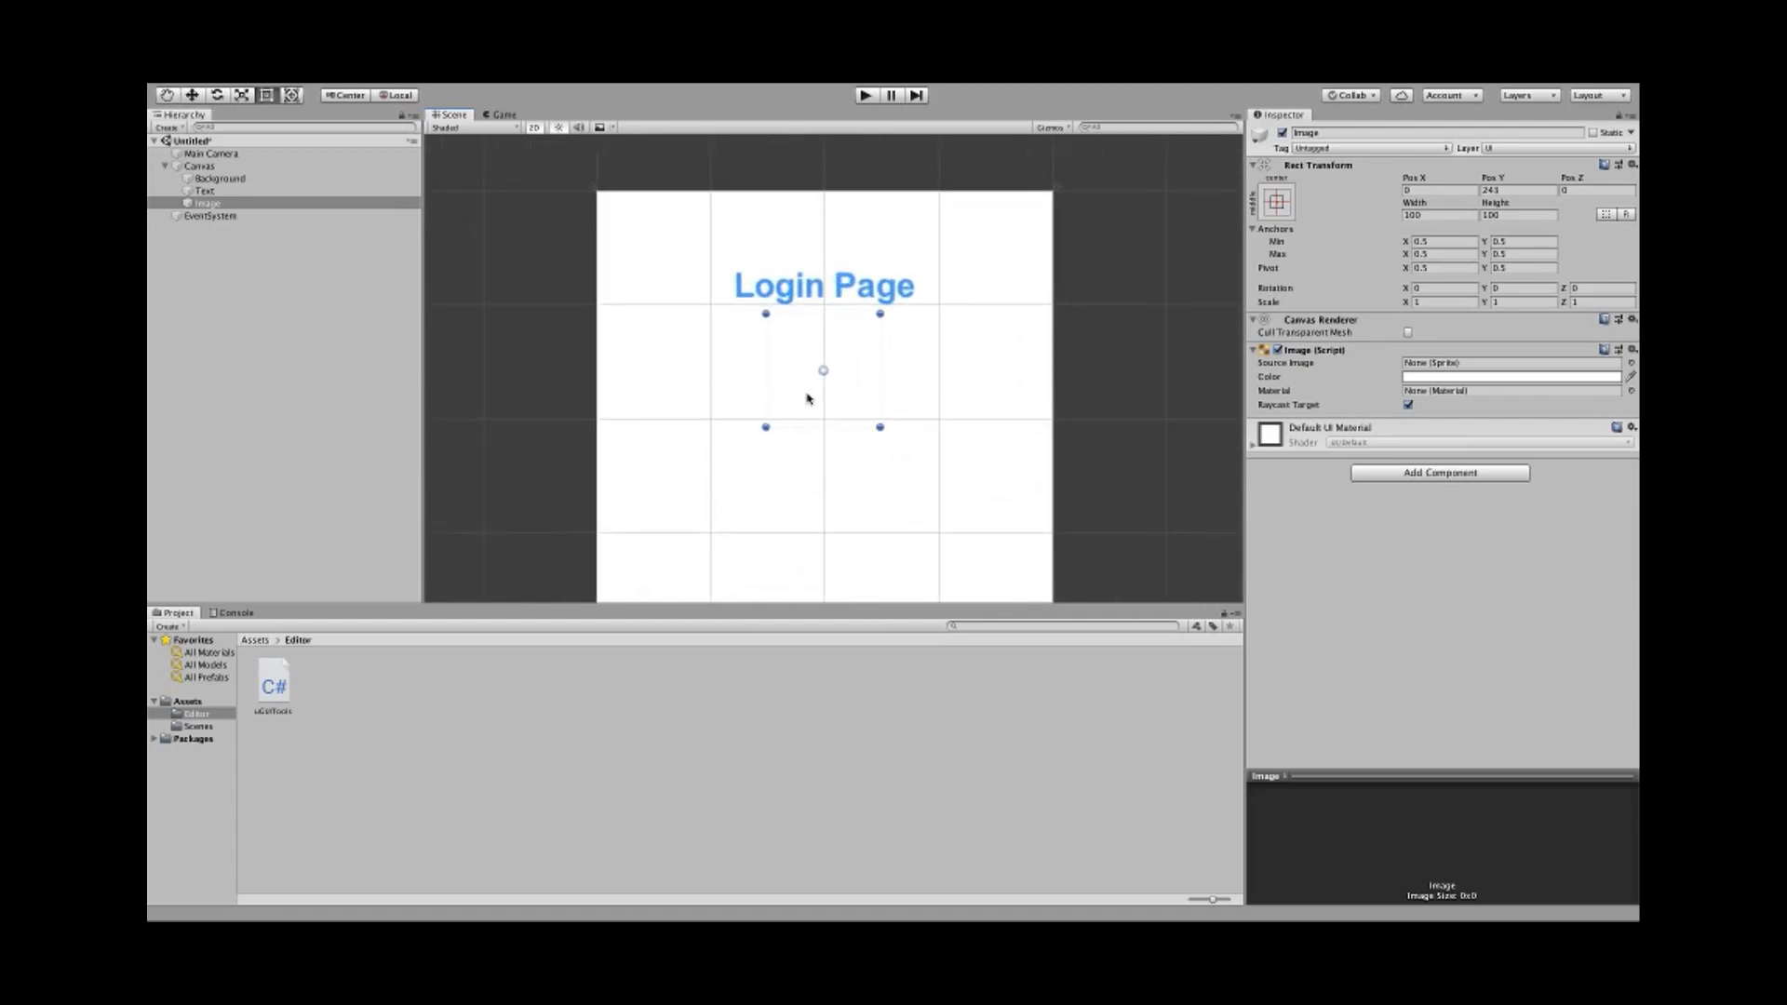
- Tint the Image red in the colour picker
click(1476, 378)
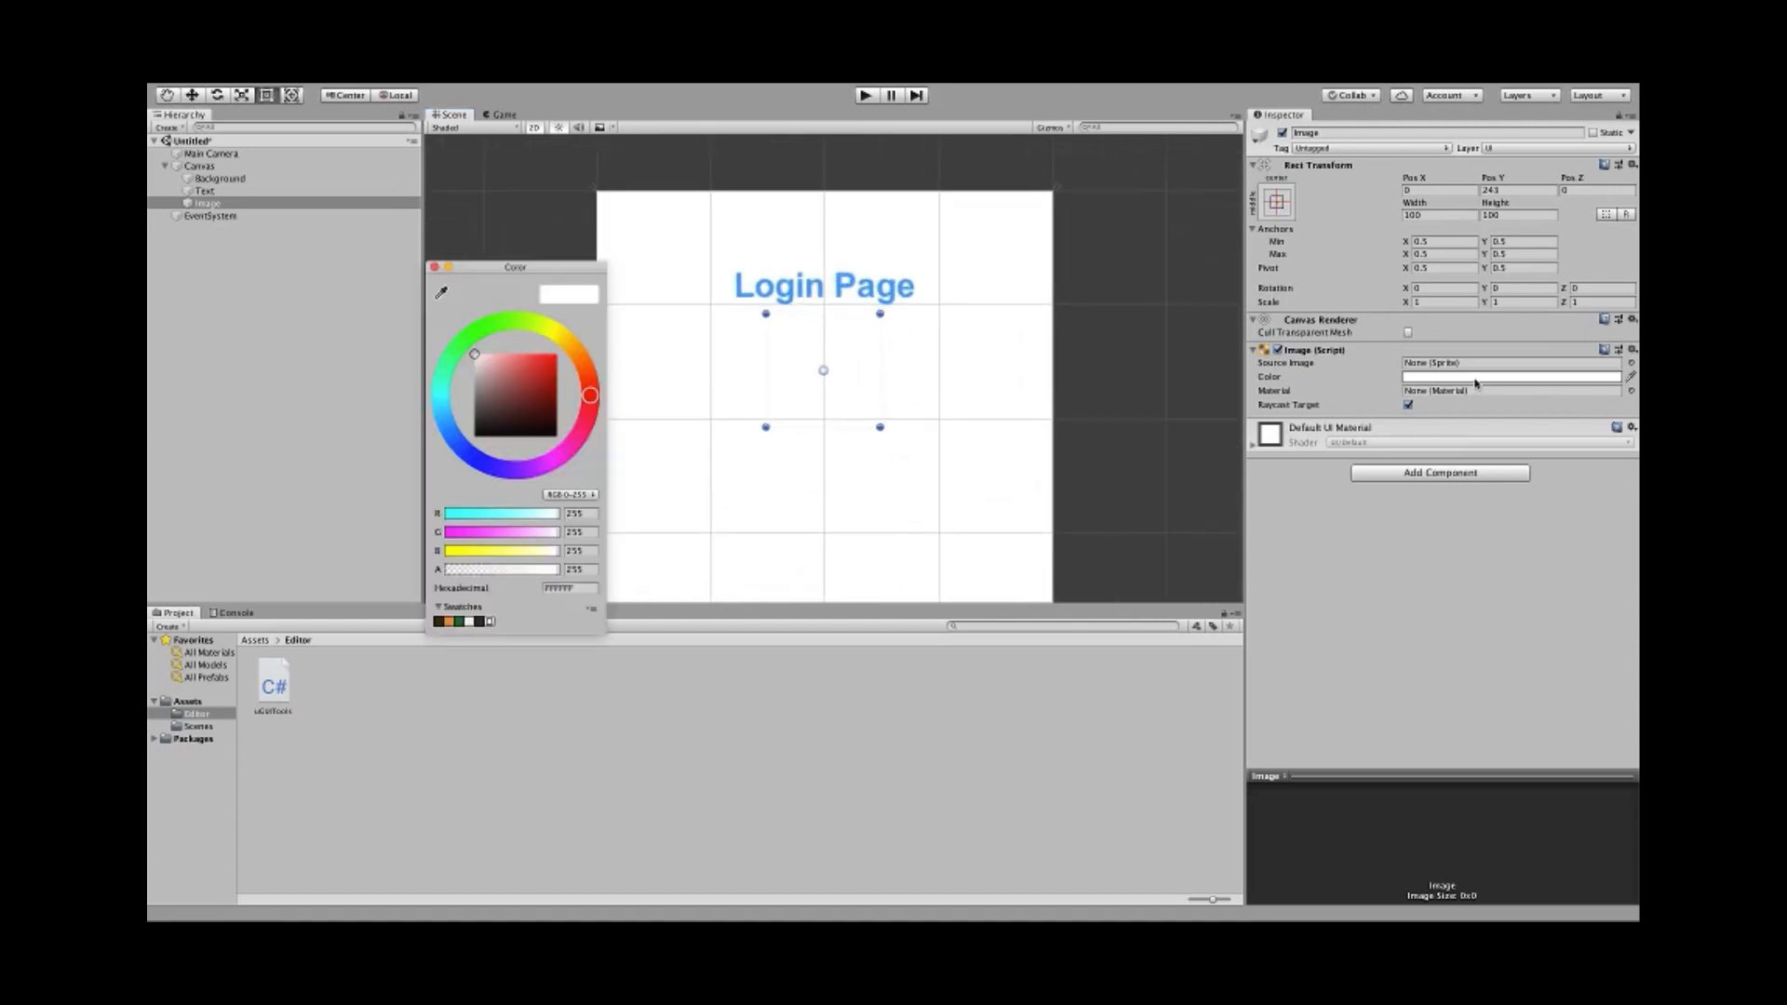
click(547, 388)
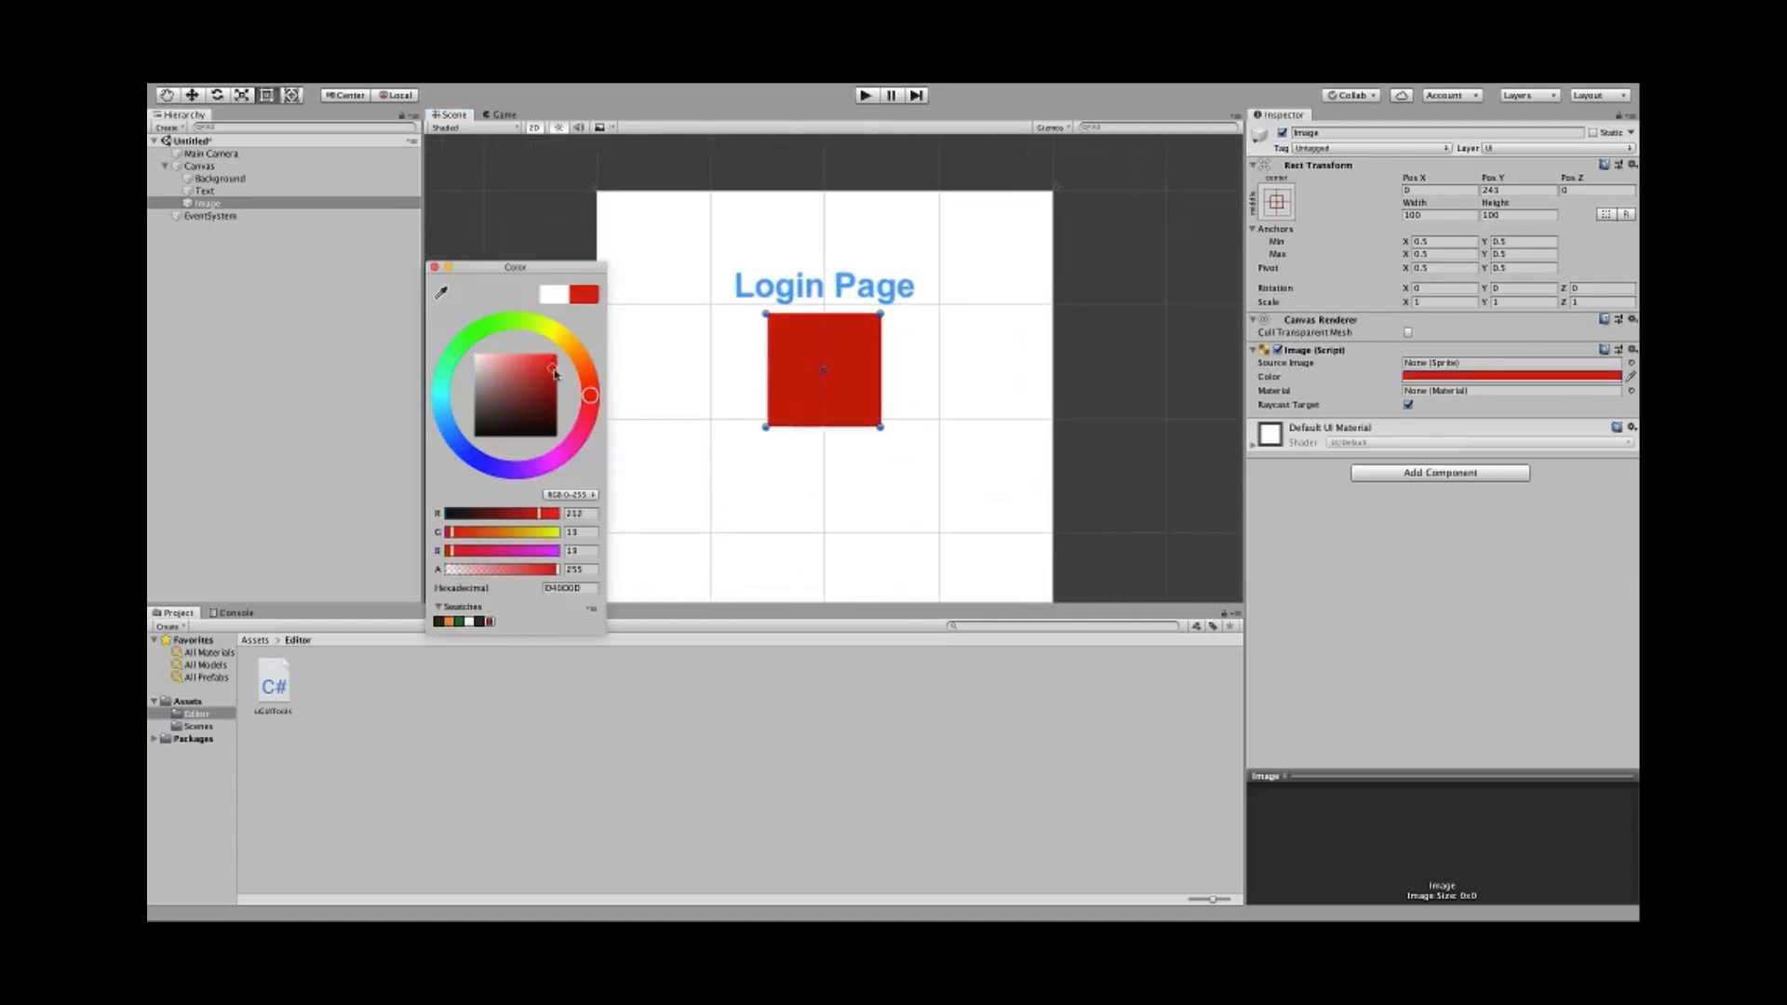
click(433, 267)
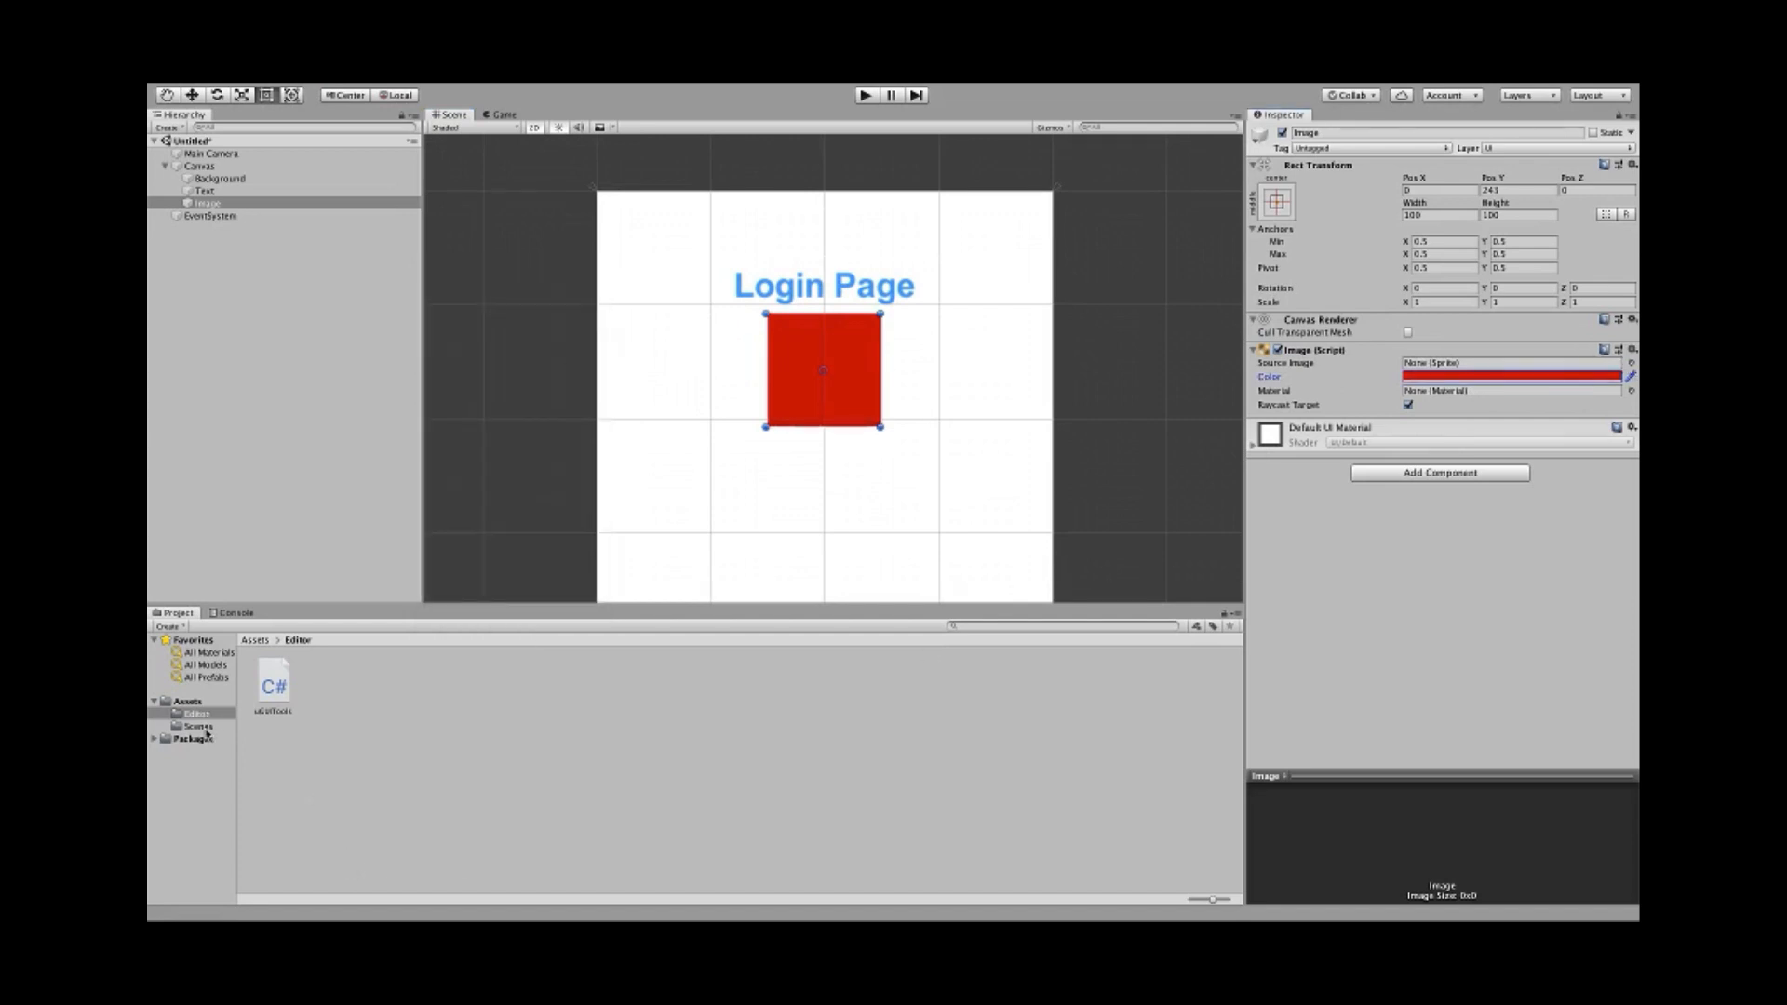
- Assign completed_icon as the Source Image and reset the tint to white (FFFFFF)
click(188, 702)
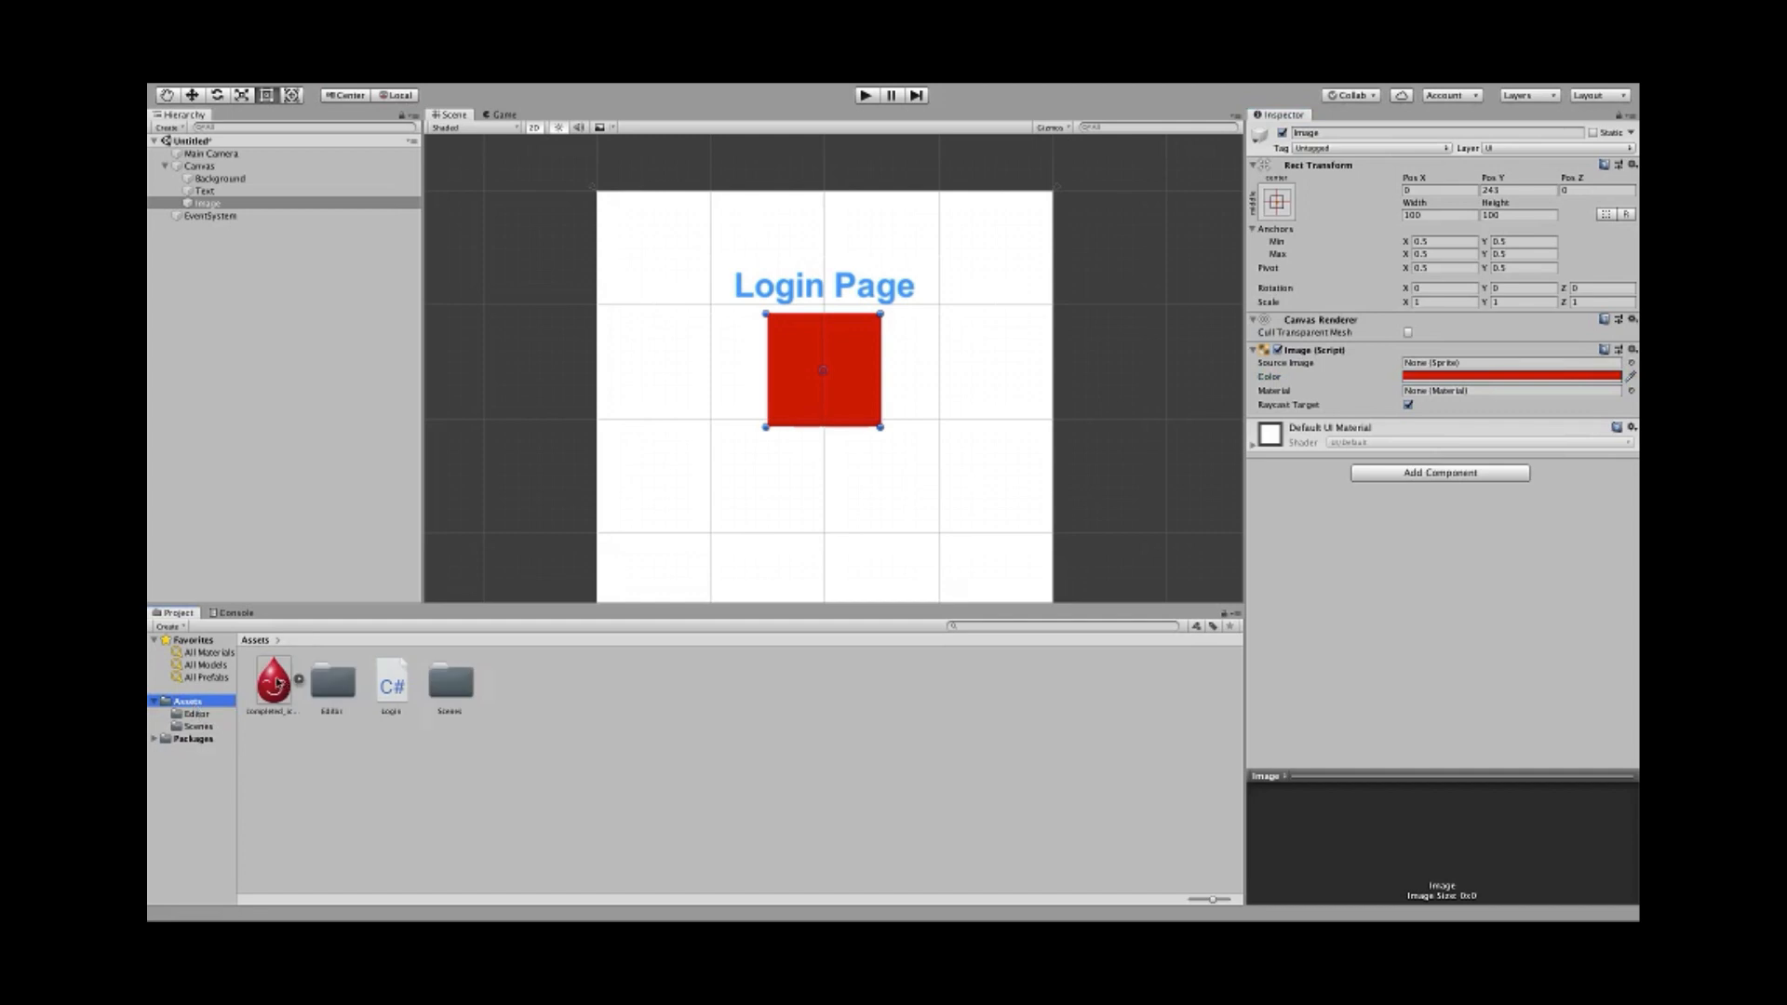
drag(274, 684, 1431, 369)
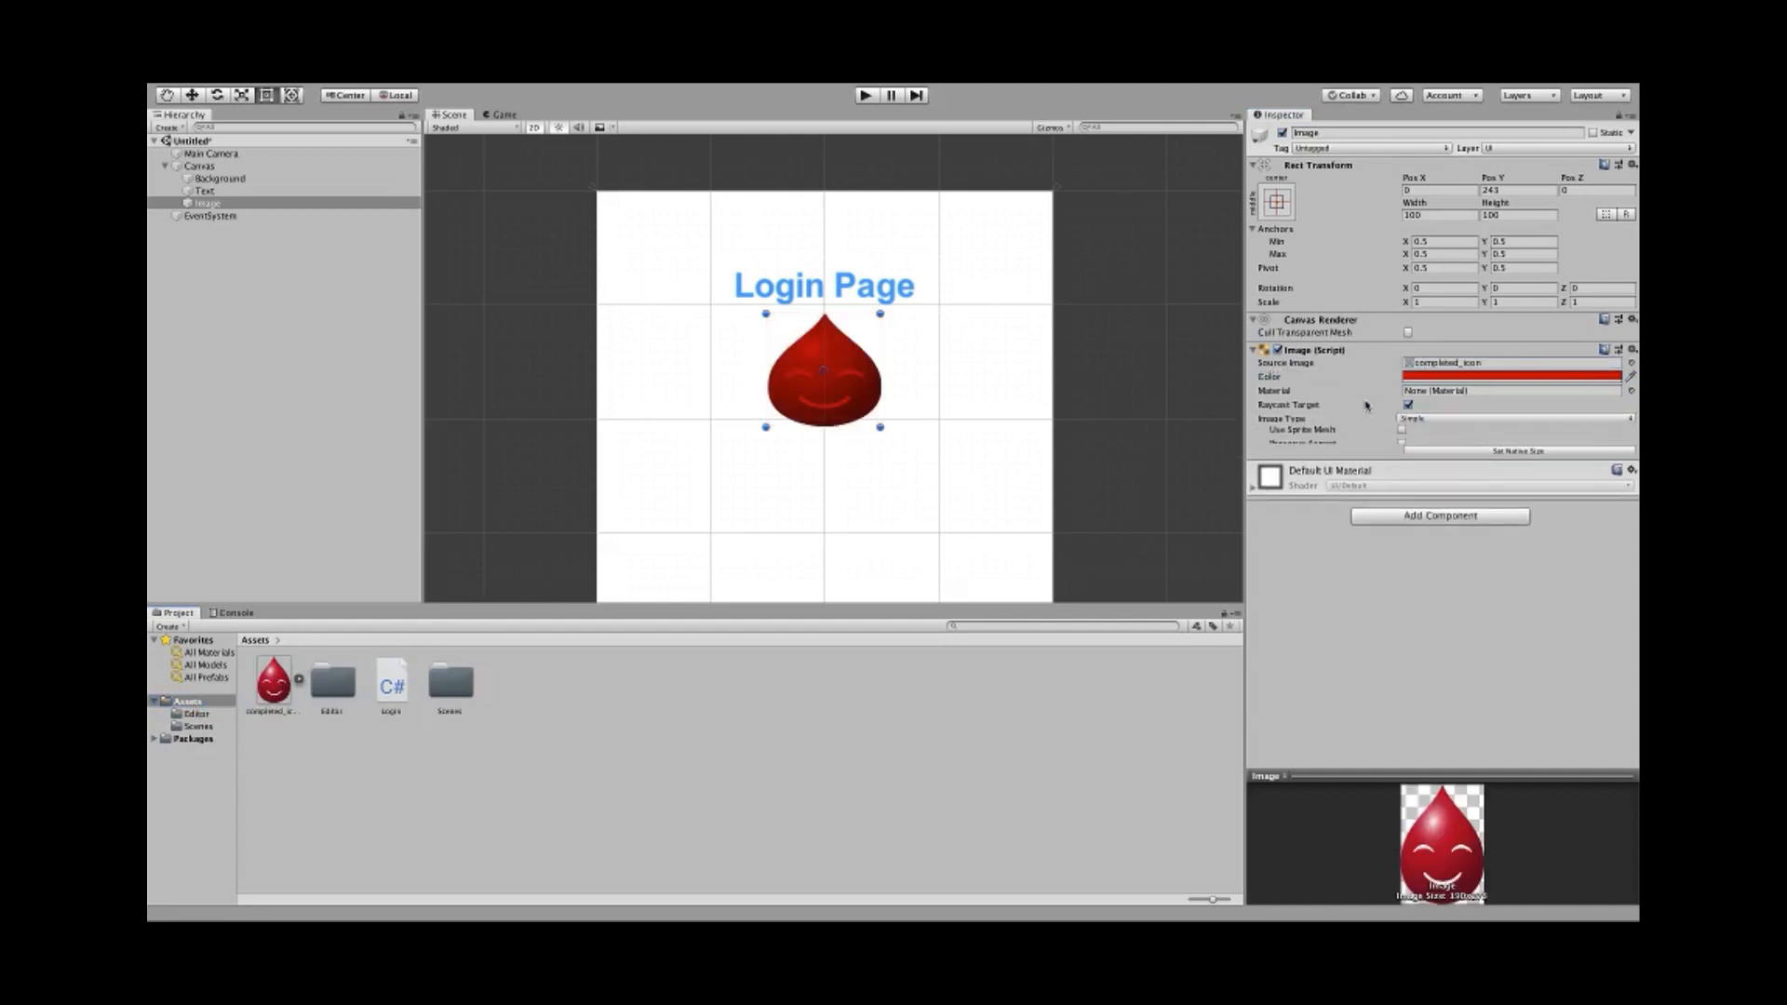
click(1414, 378)
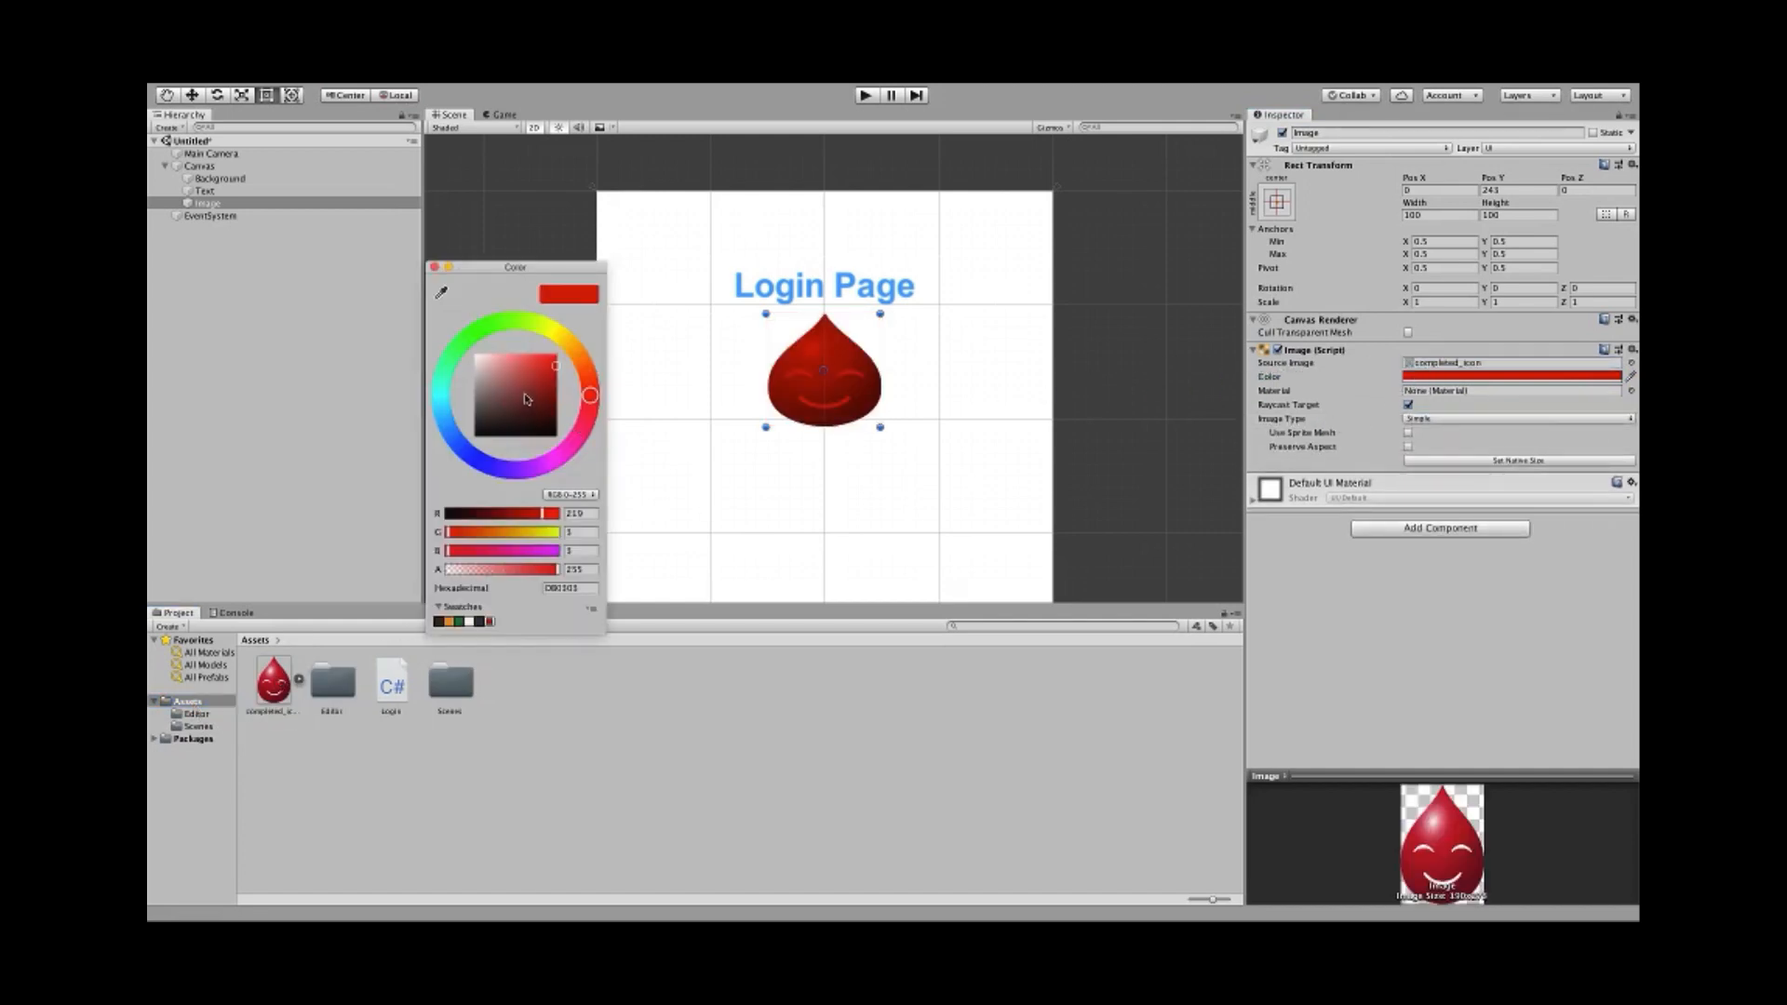
drag(527, 400, 475, 355)
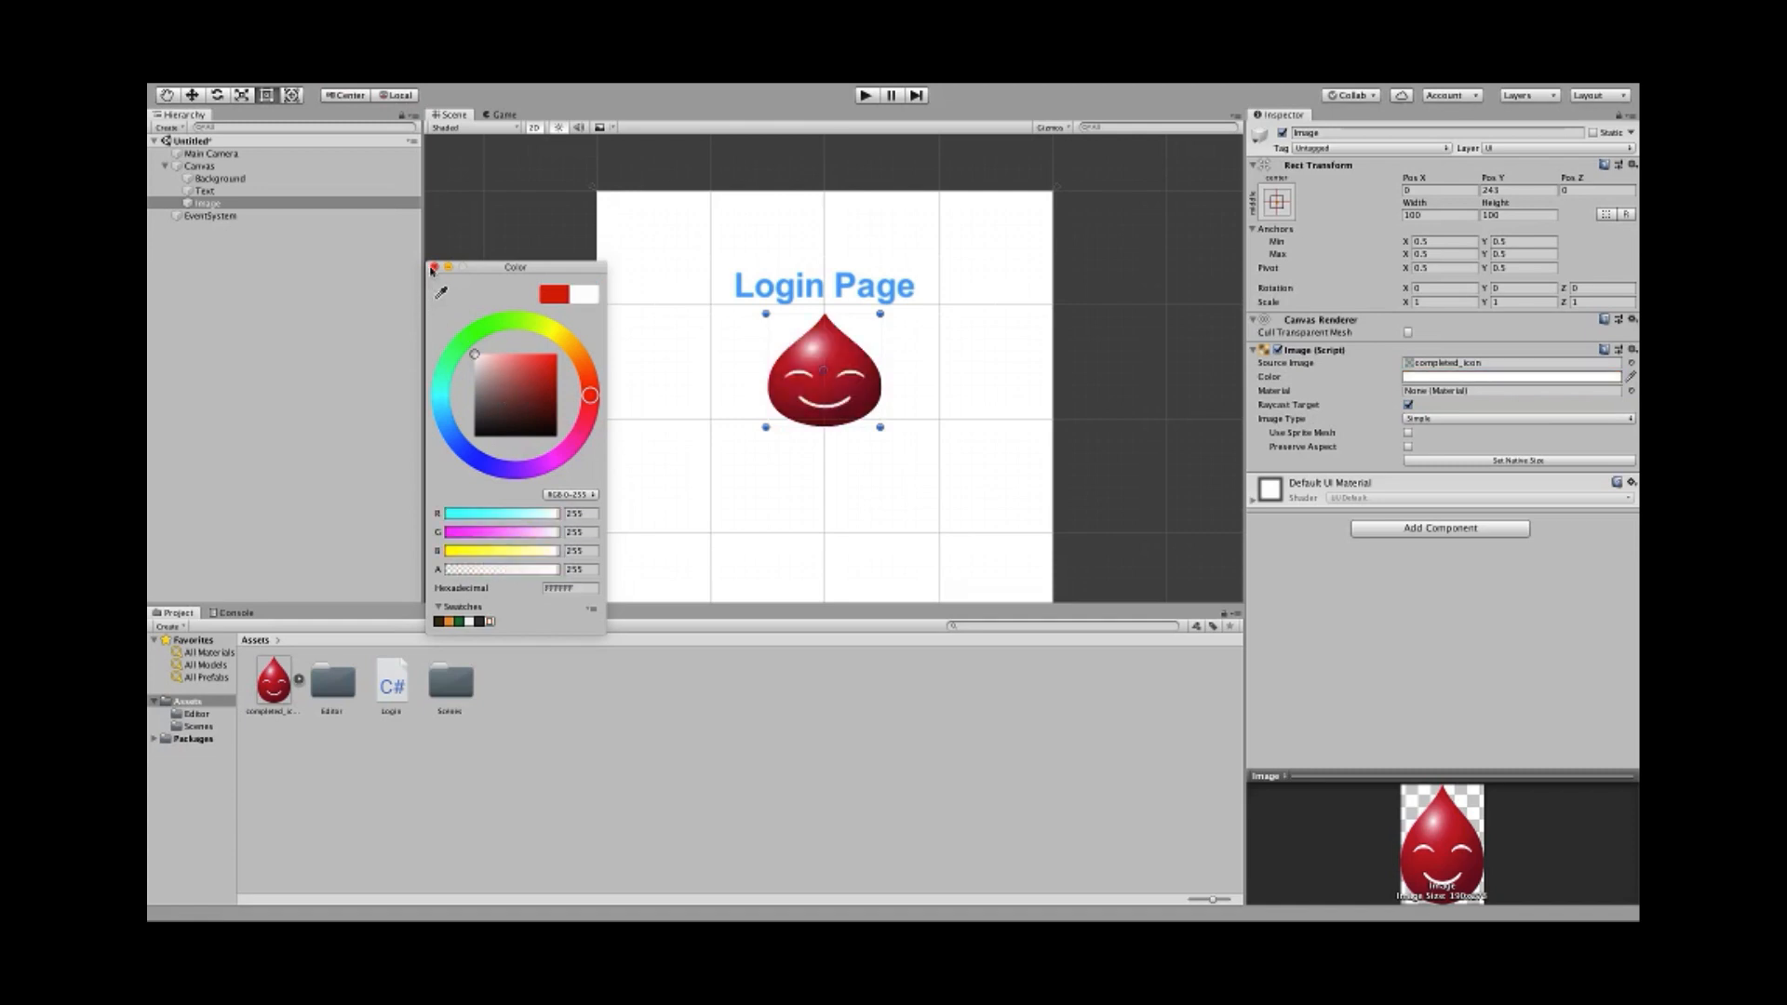
click(434, 268)
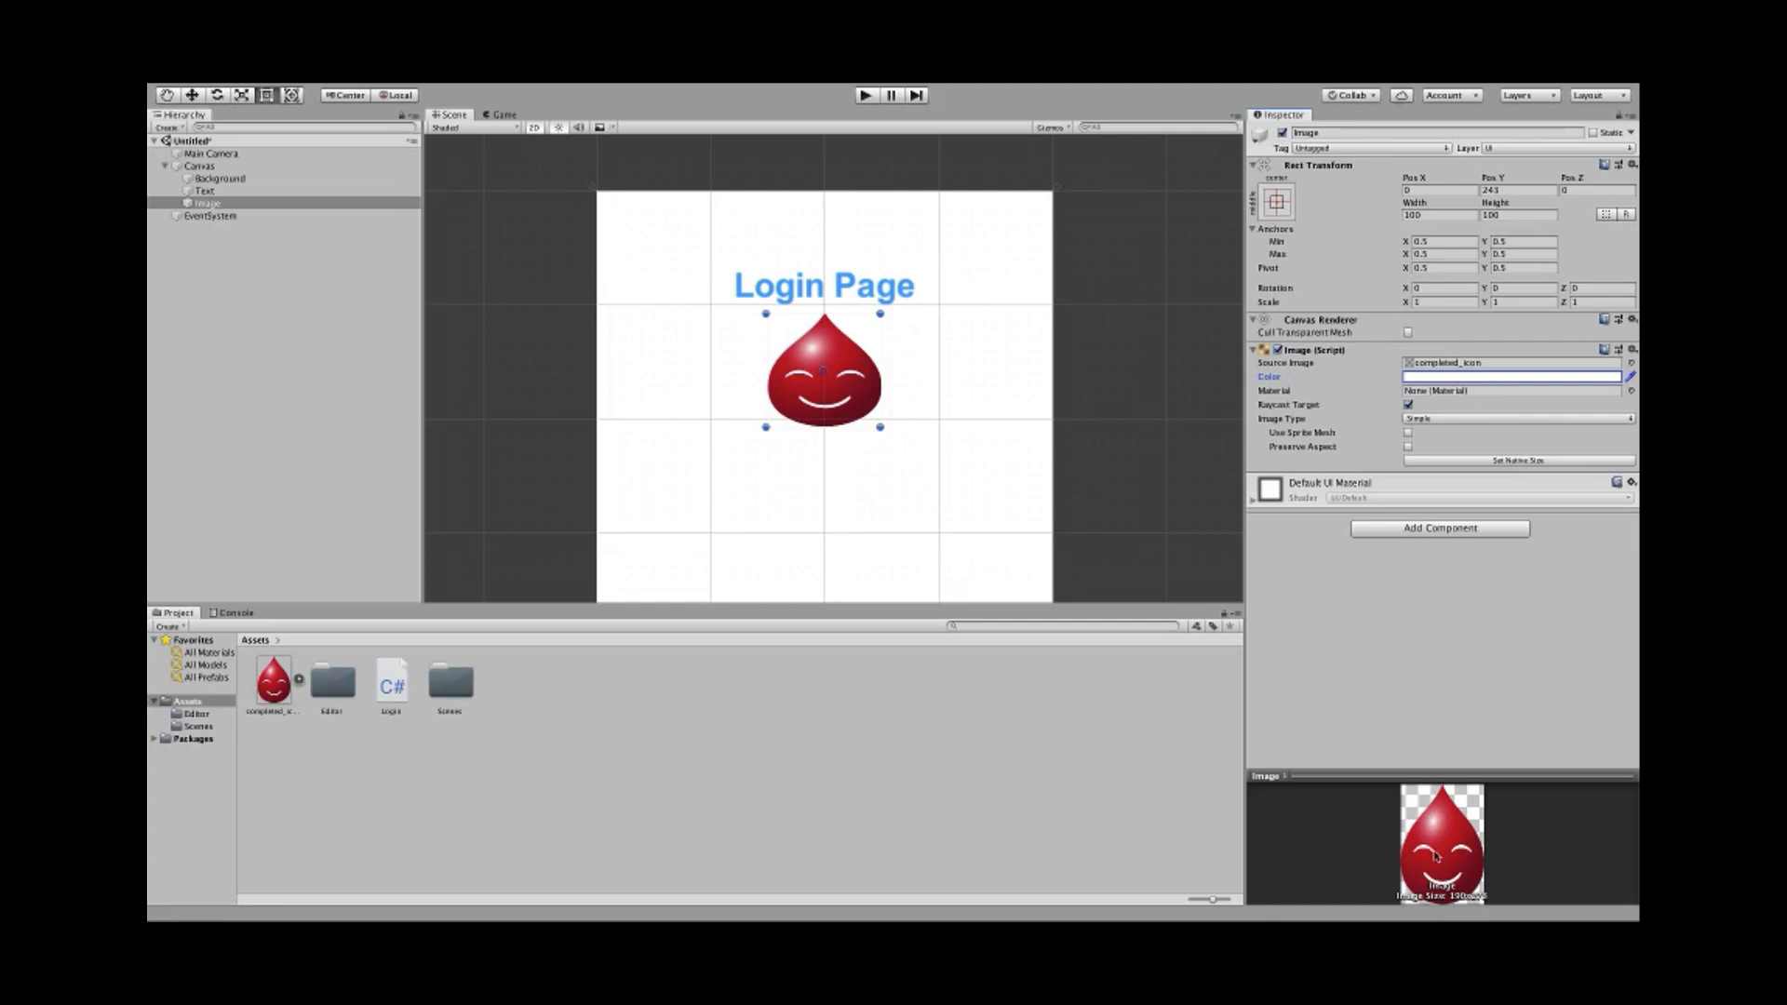
- Set the droplet Image's width to 190 and height to 273
click(1439, 214)
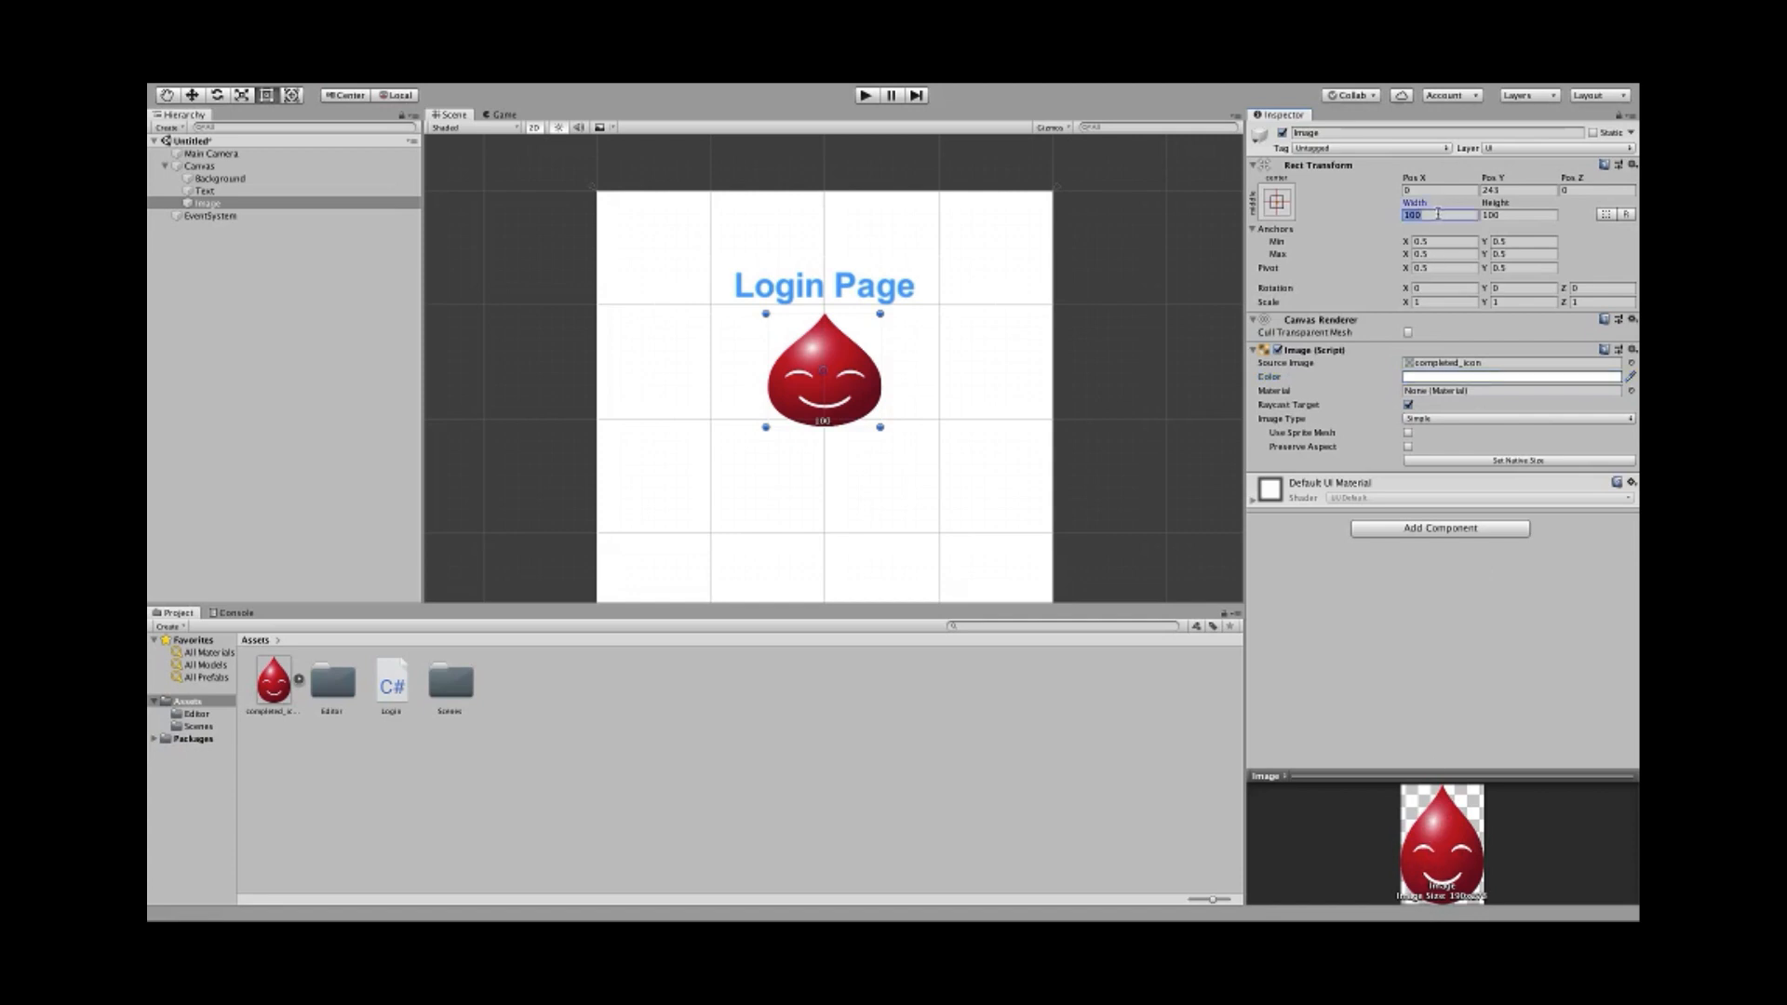
text(190)
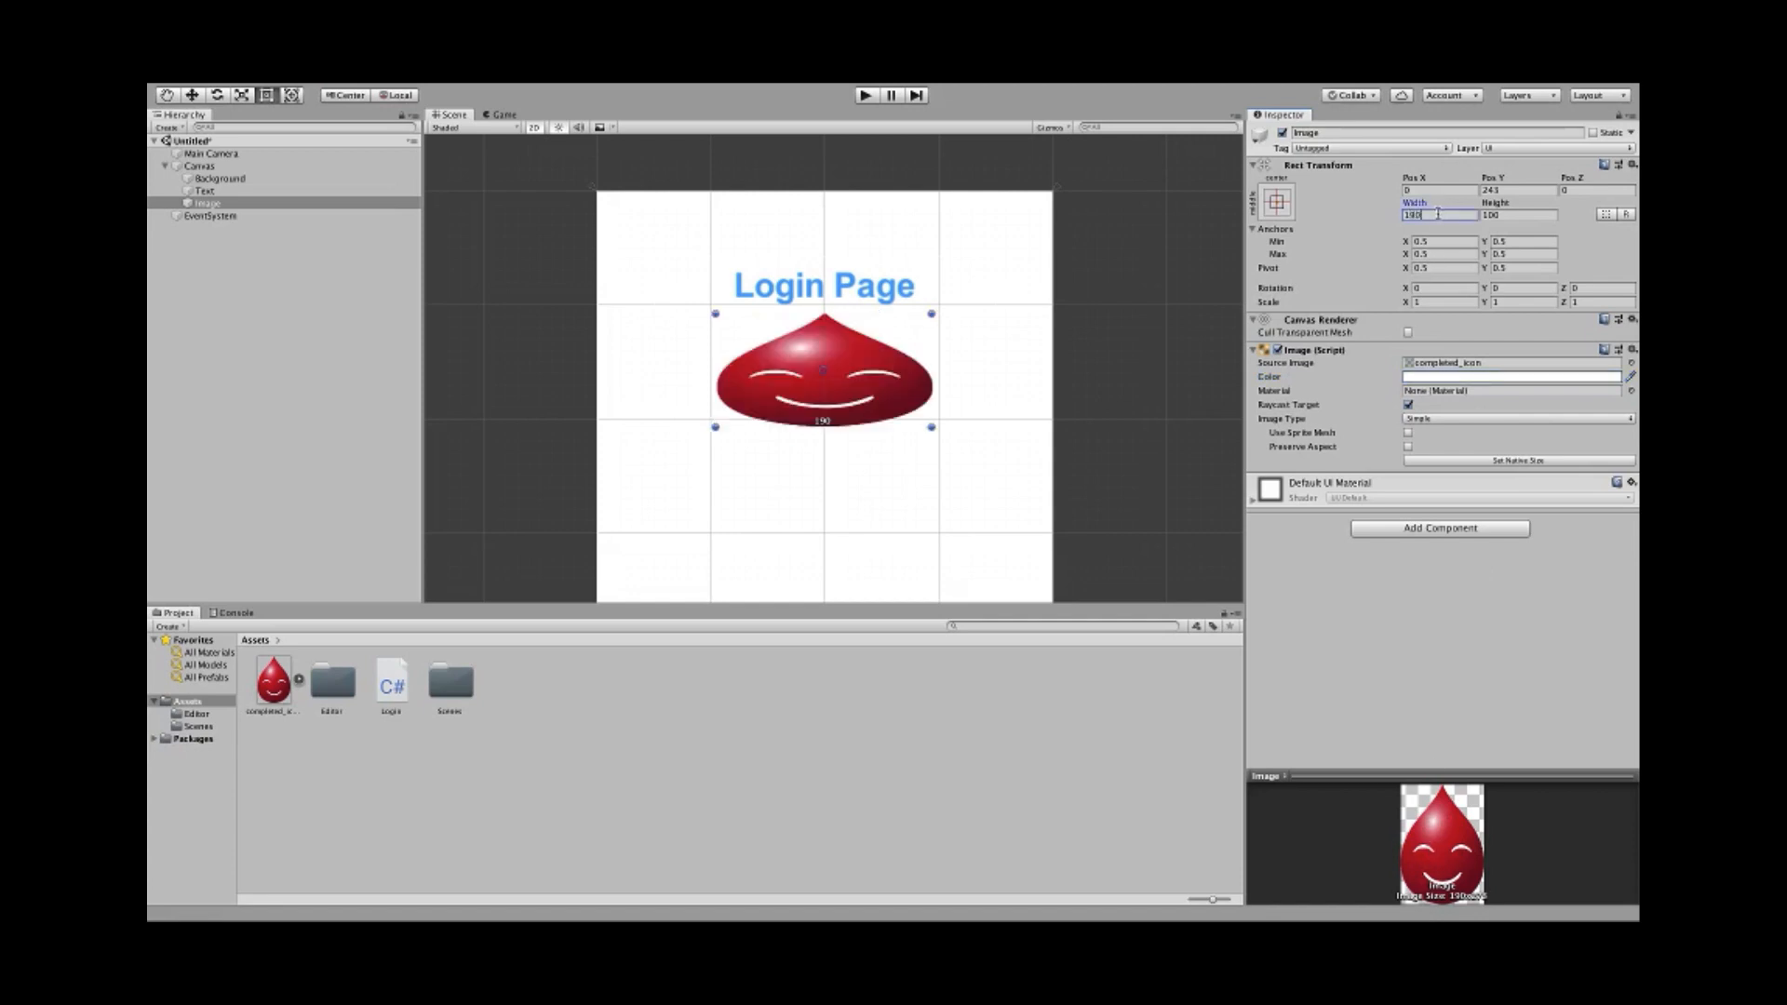
click(1519, 215)
text(273)
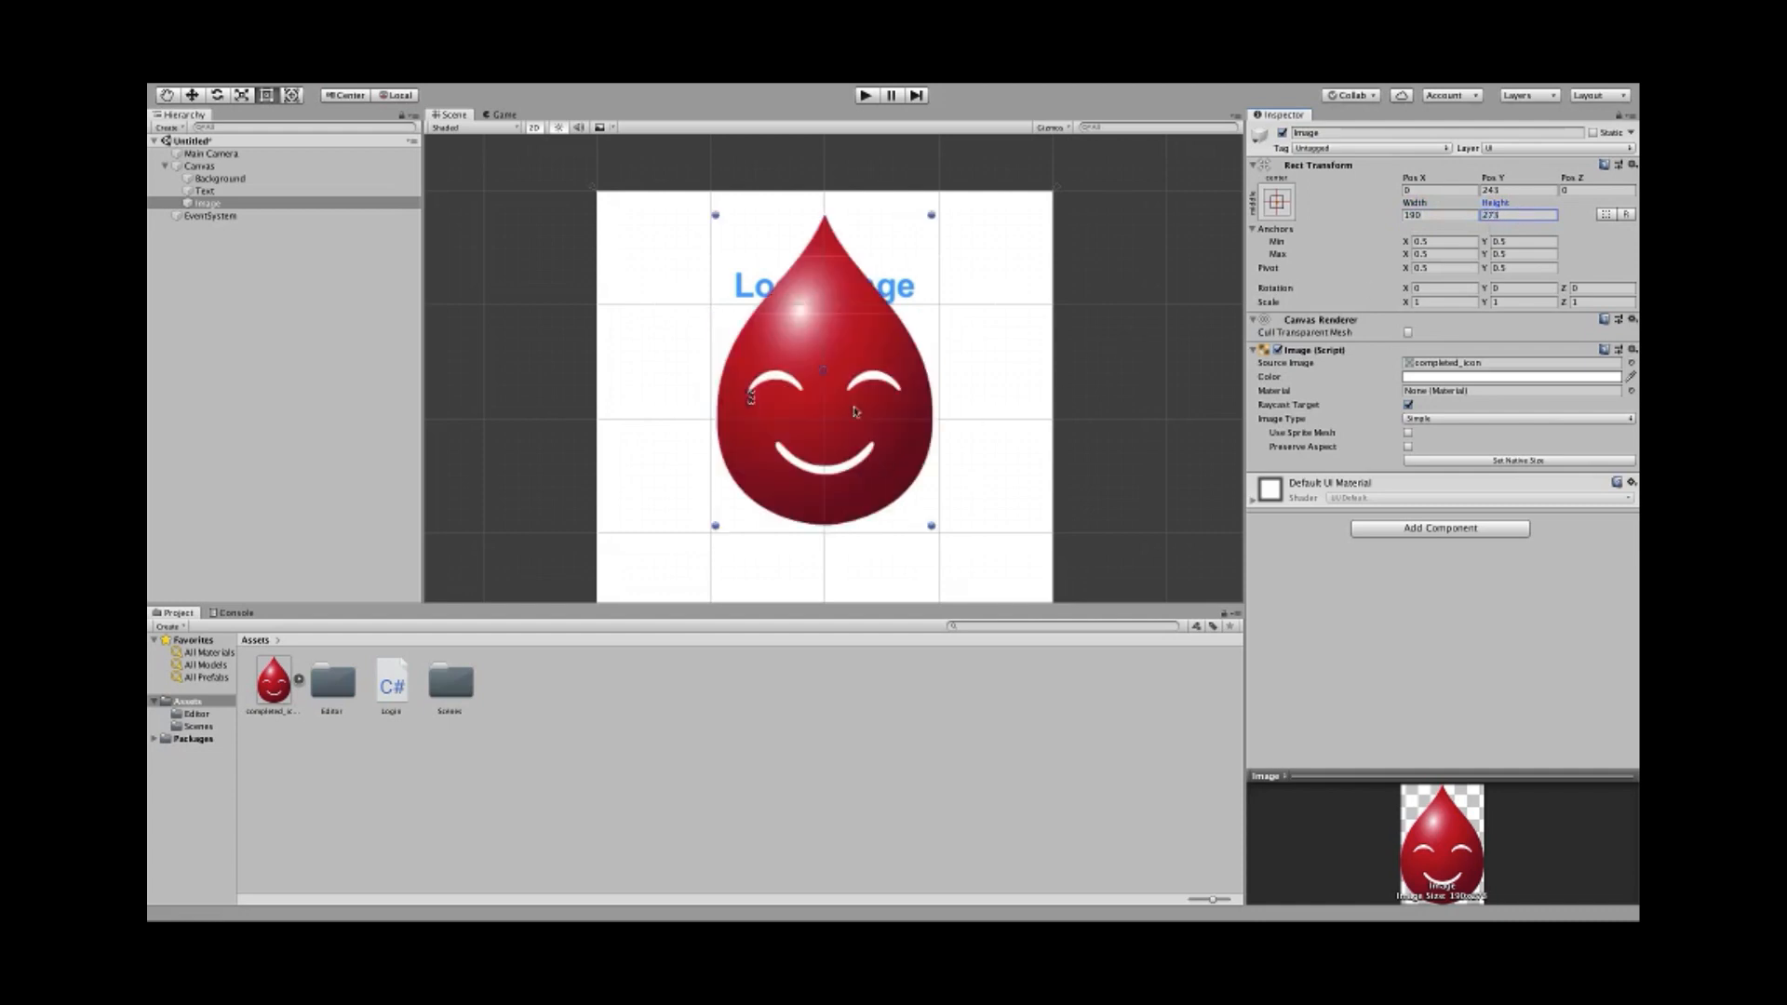
scroll(763, 374, down, 4)
middle_drag(674, 427, 679, 464)
scroll(689, 481, up, 5)
scroll(691, 474, down, 4)
scroll(692, 475, down, 2)
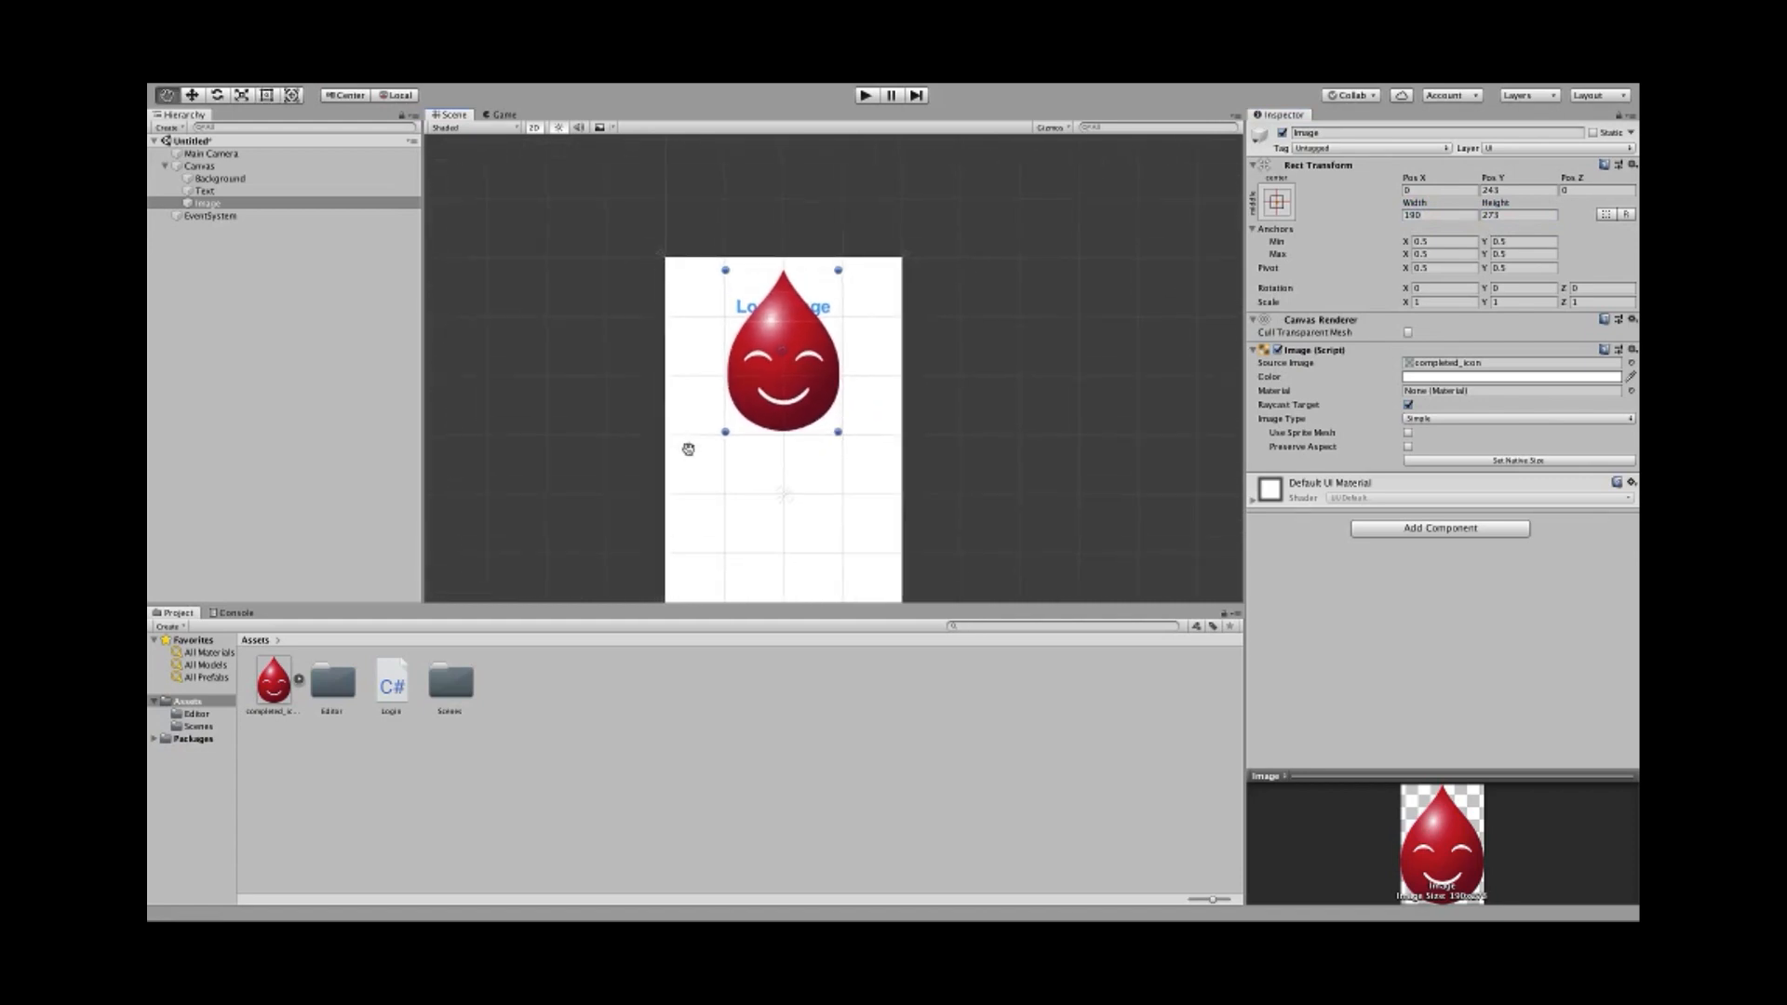
scroll(688, 447, up, 1)
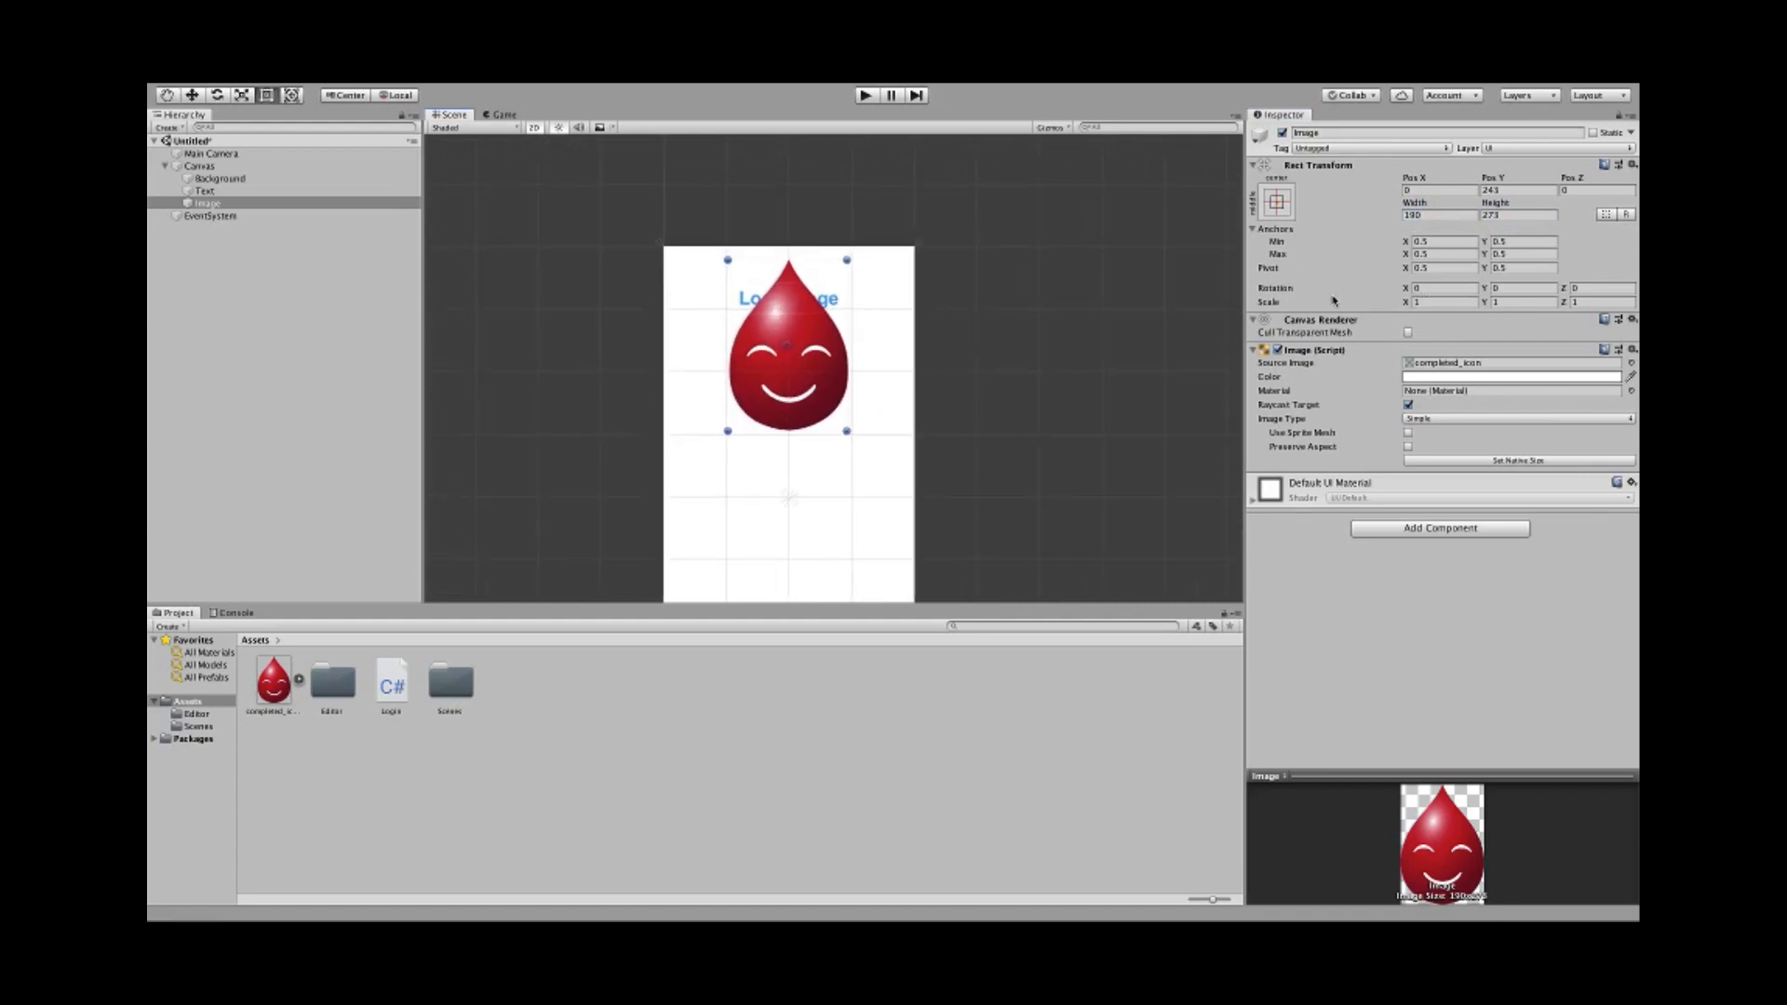
- Scale the droplet Image to 0.3 on both X and Y
click(1449, 302)
text(0.3)
key(Tab)
text(0.3)
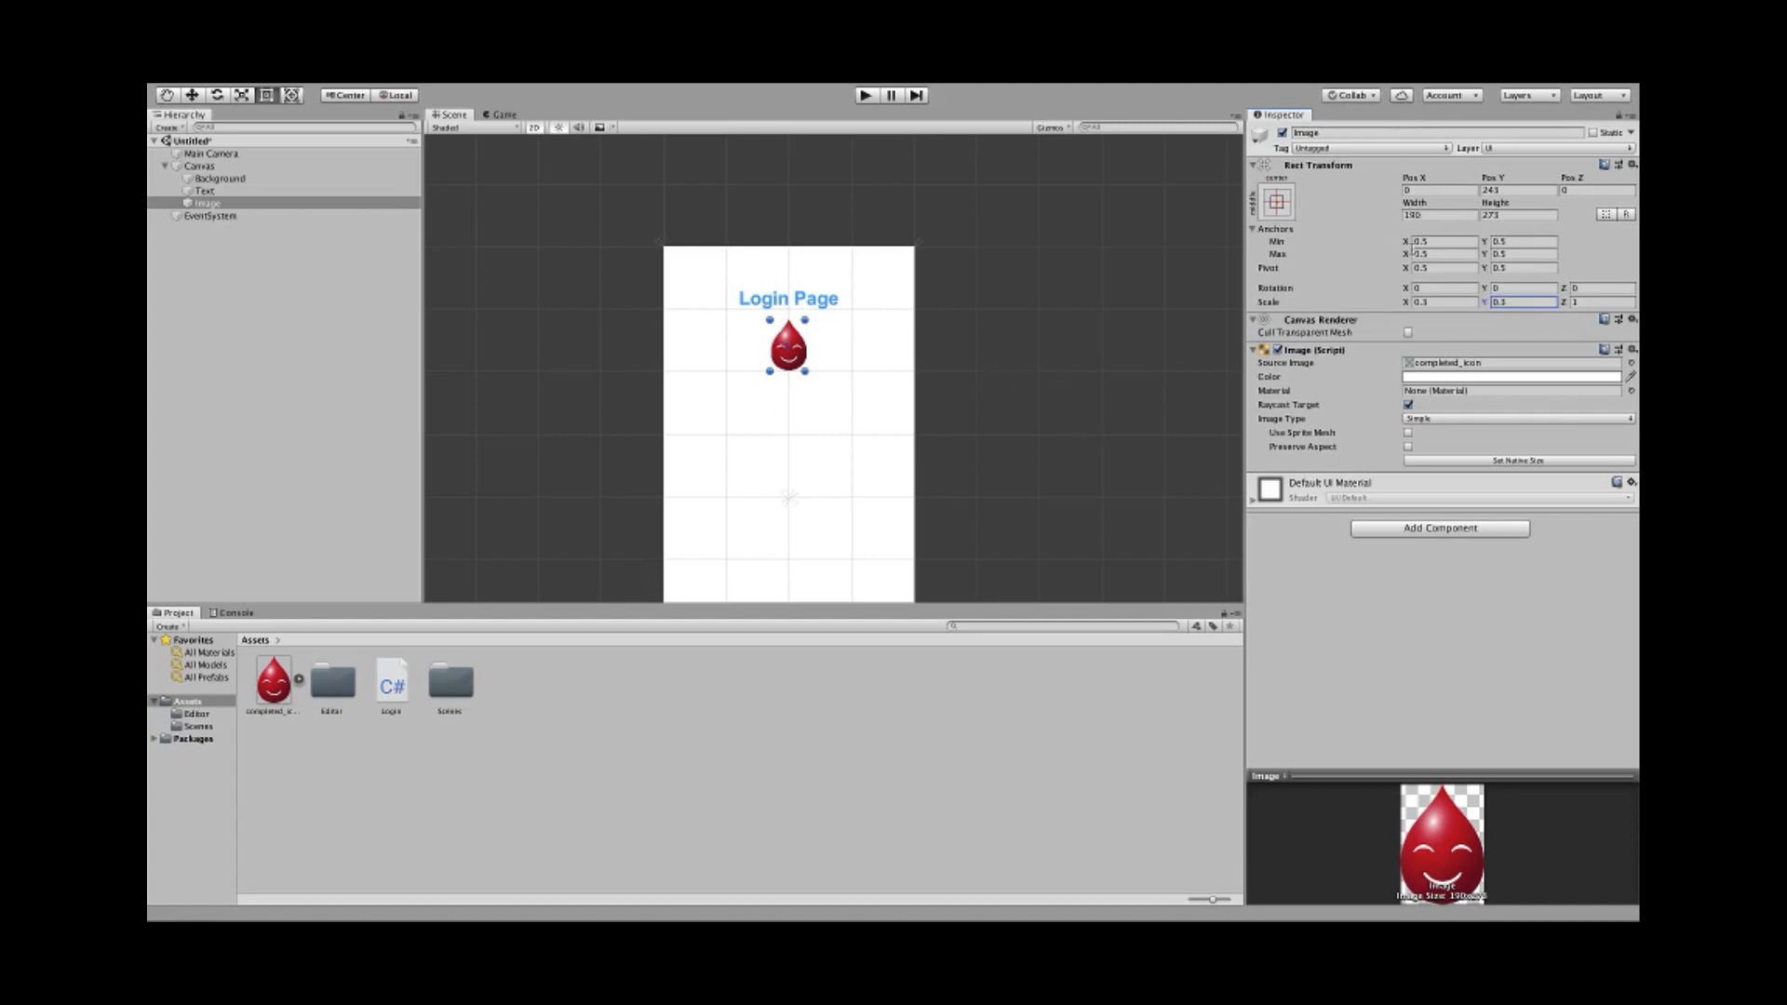
- Nudge the droplet up to Pos Y 245.3, just below the title
scroll(862, 360, up, 5)
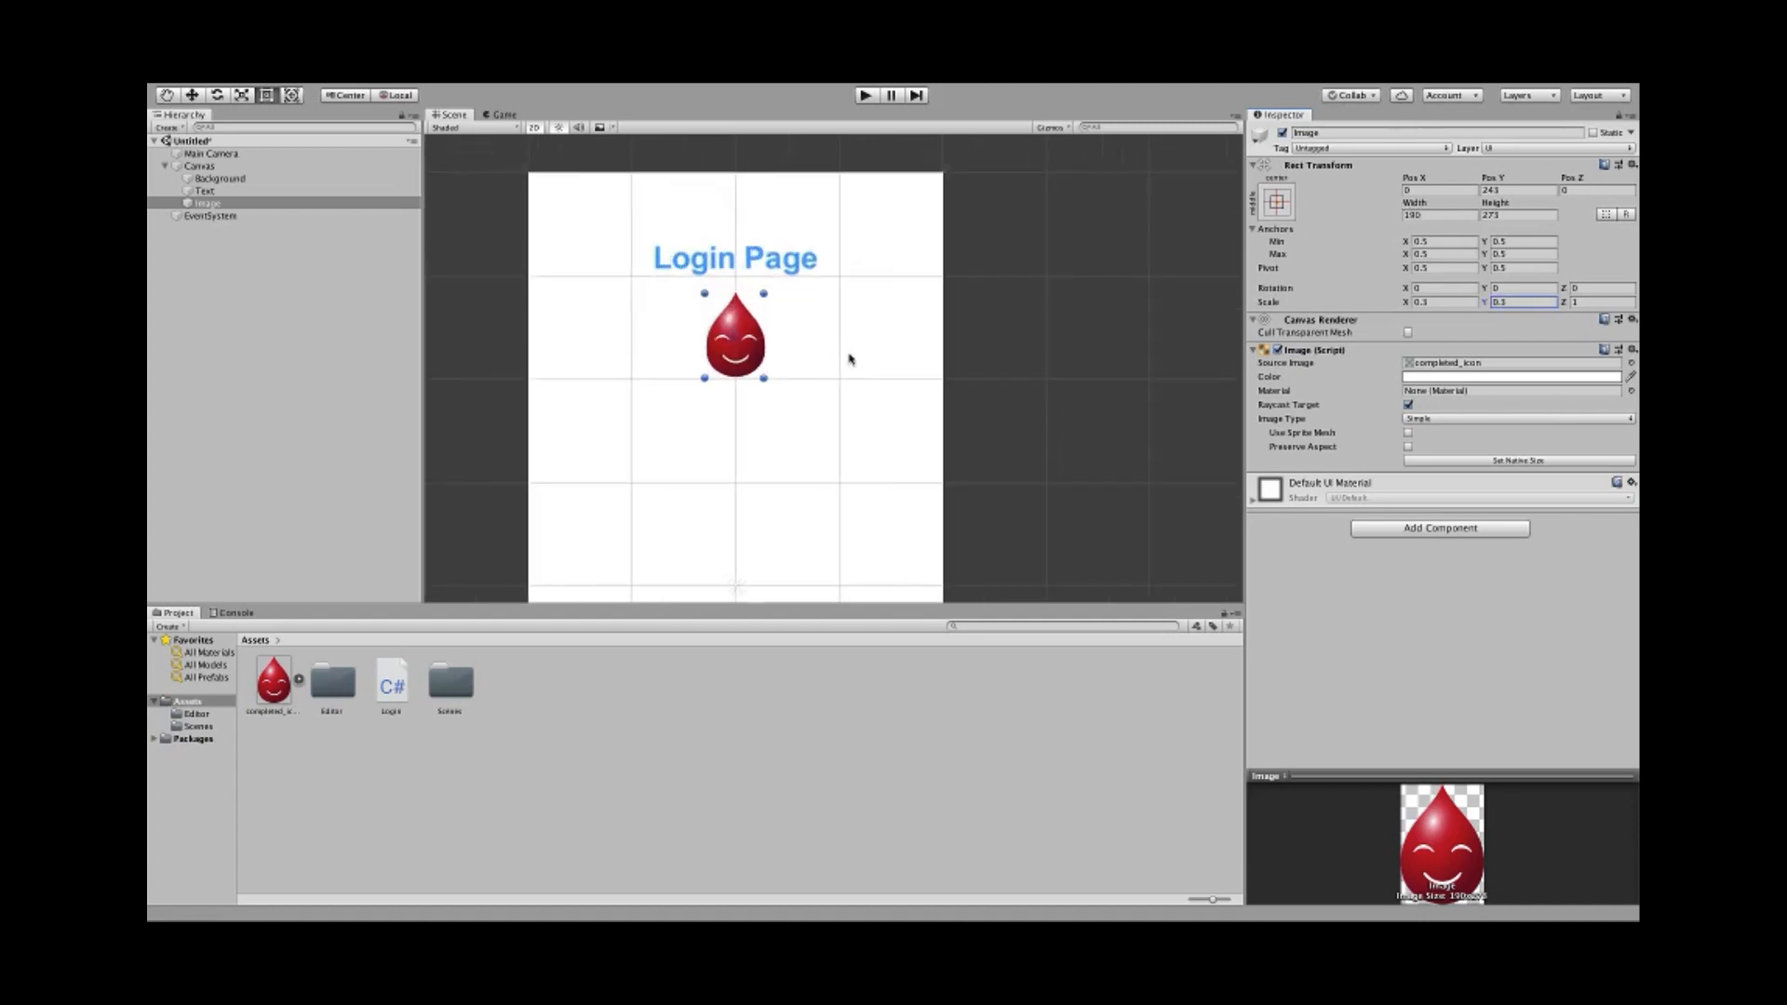
middle_drag(808, 402, 866, 379)
scroll(865, 379, up, 3)
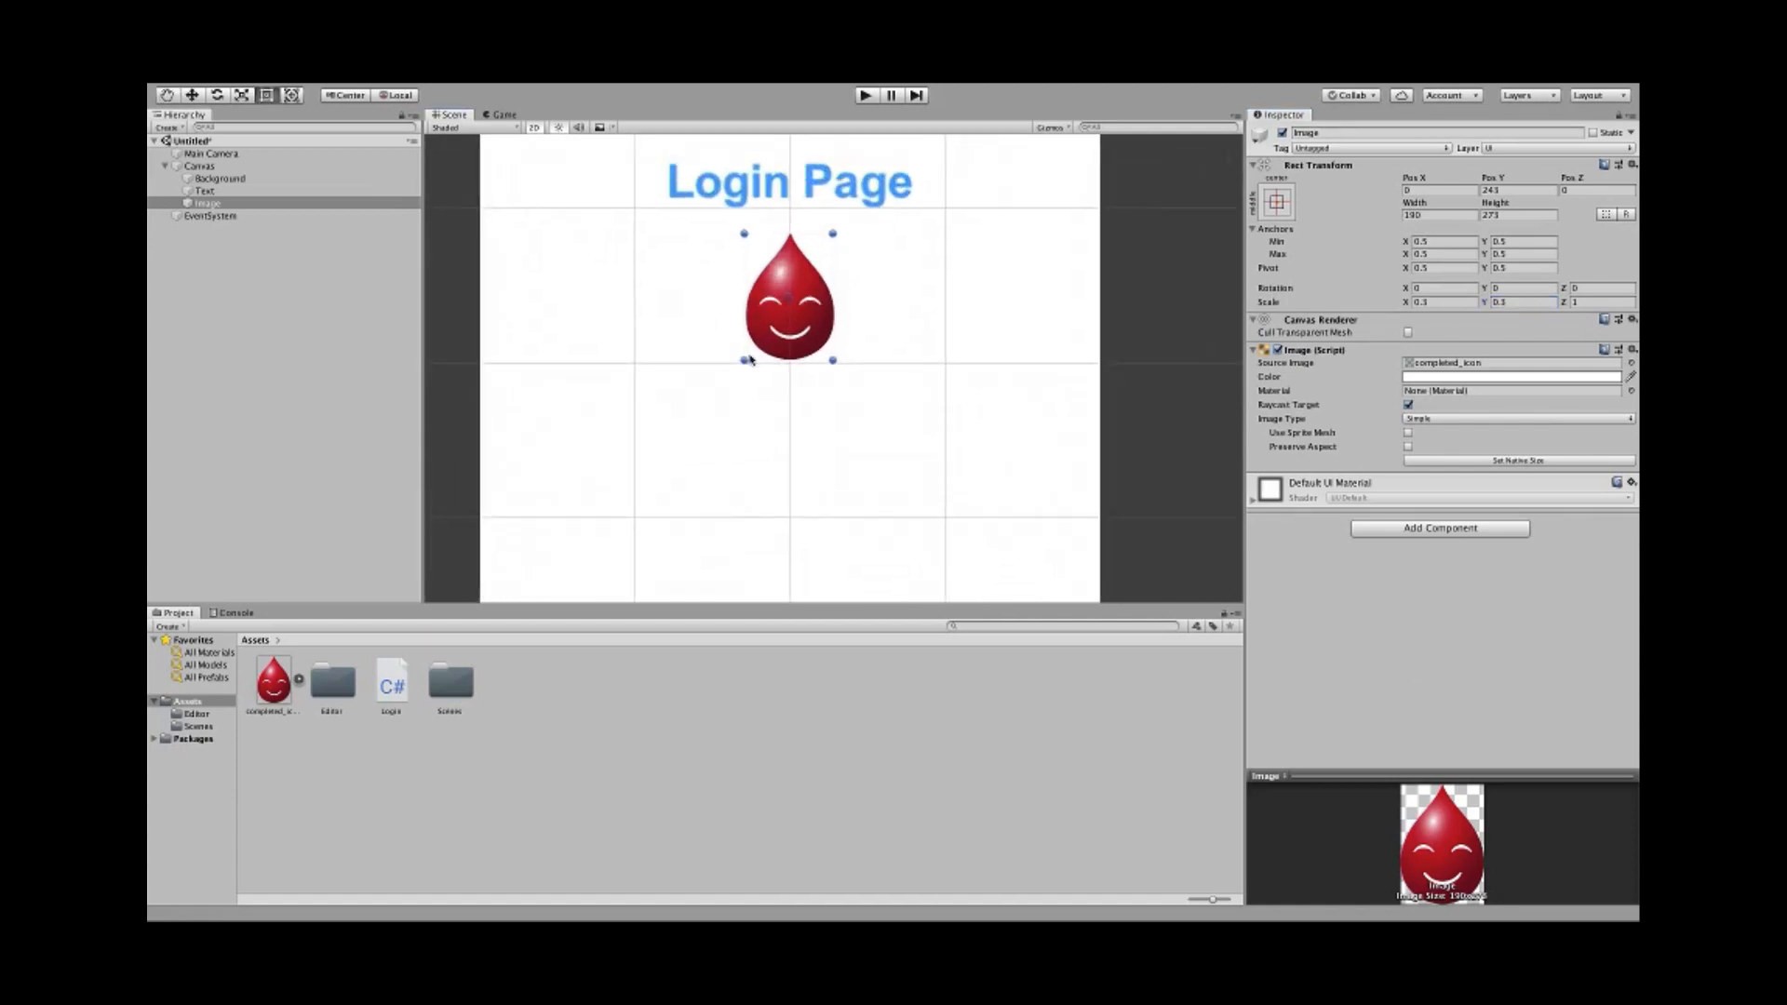
middle_drag(722, 373, 769, 422)
drag(808, 333, 810, 329)
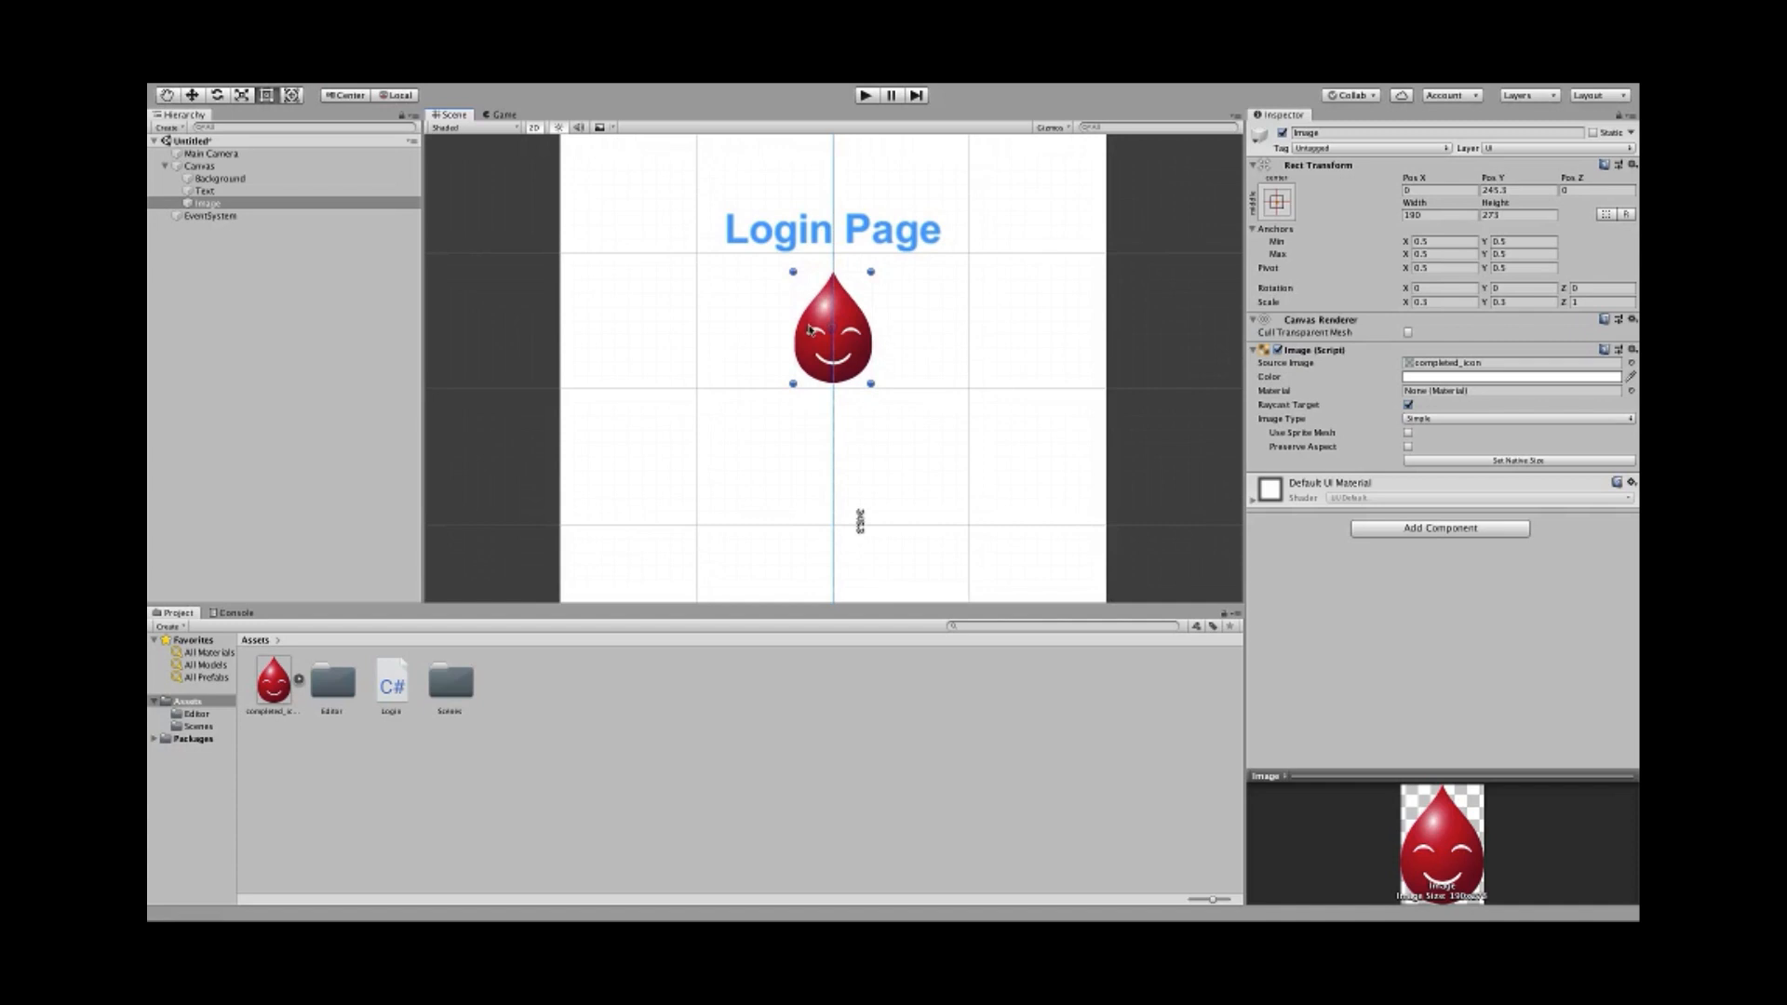
scroll(754, 411, down, 3)
scroll(714, 431, up, 1)
middle_drag(714, 431, 719, 426)
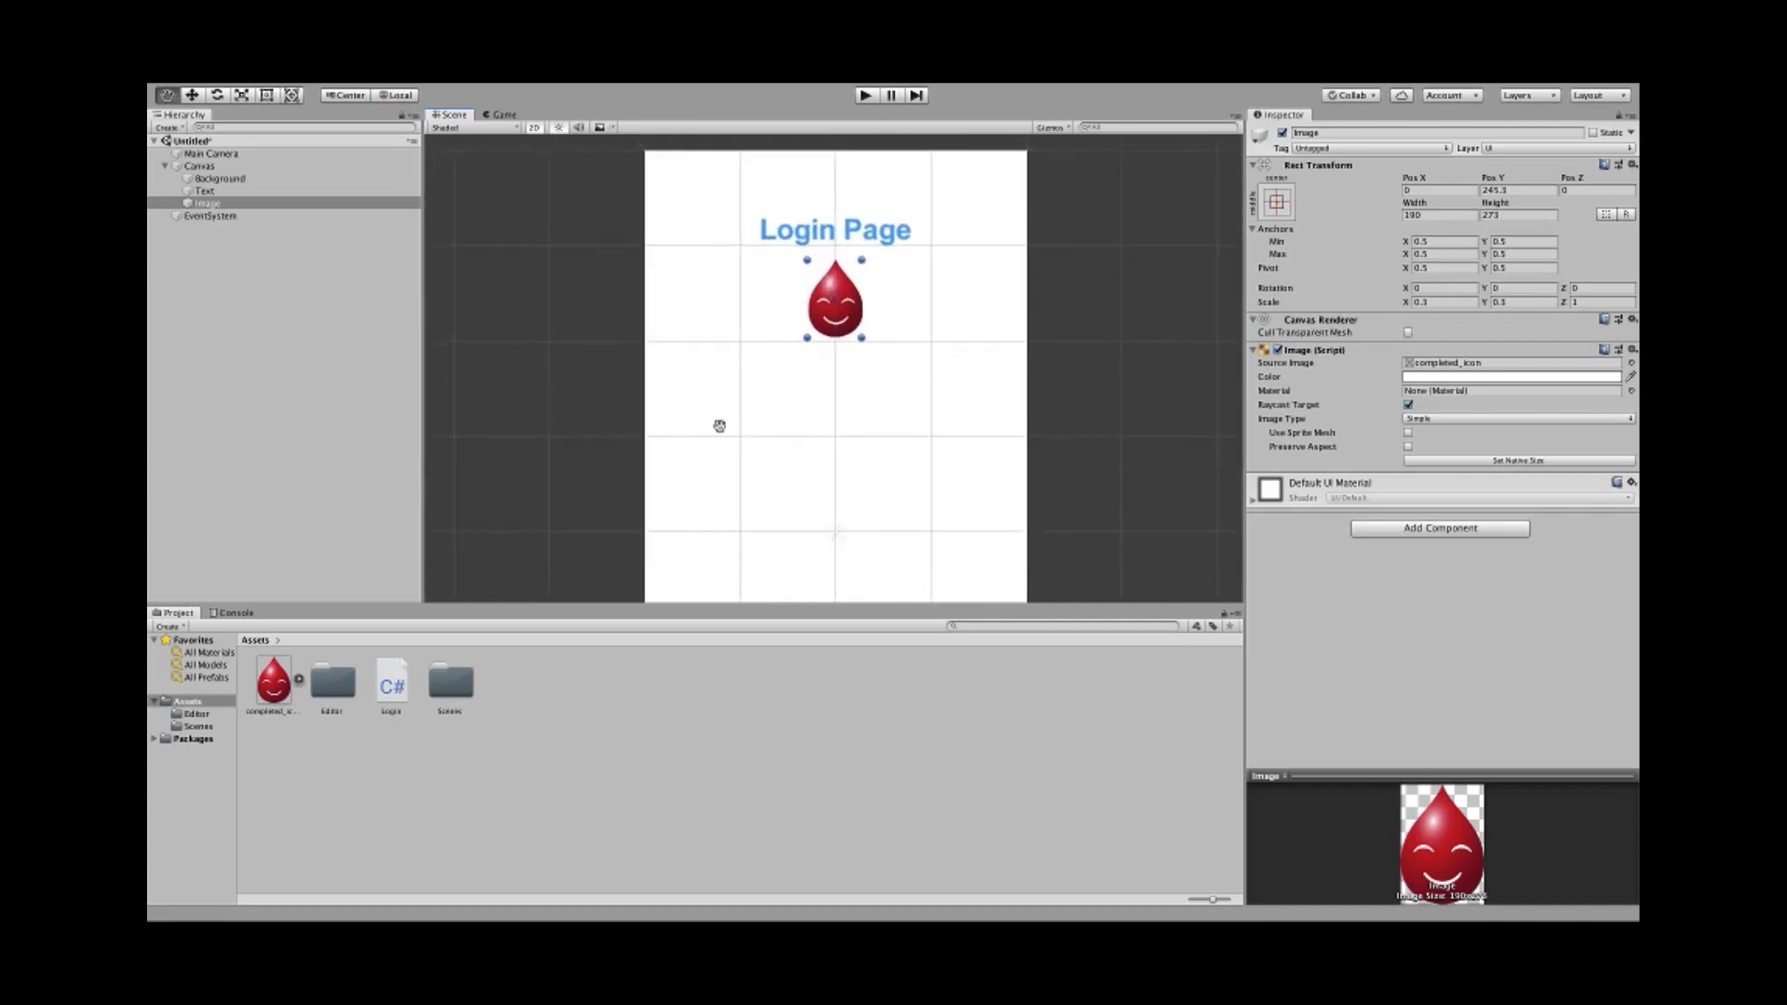
scroll(717, 419, down, 3)
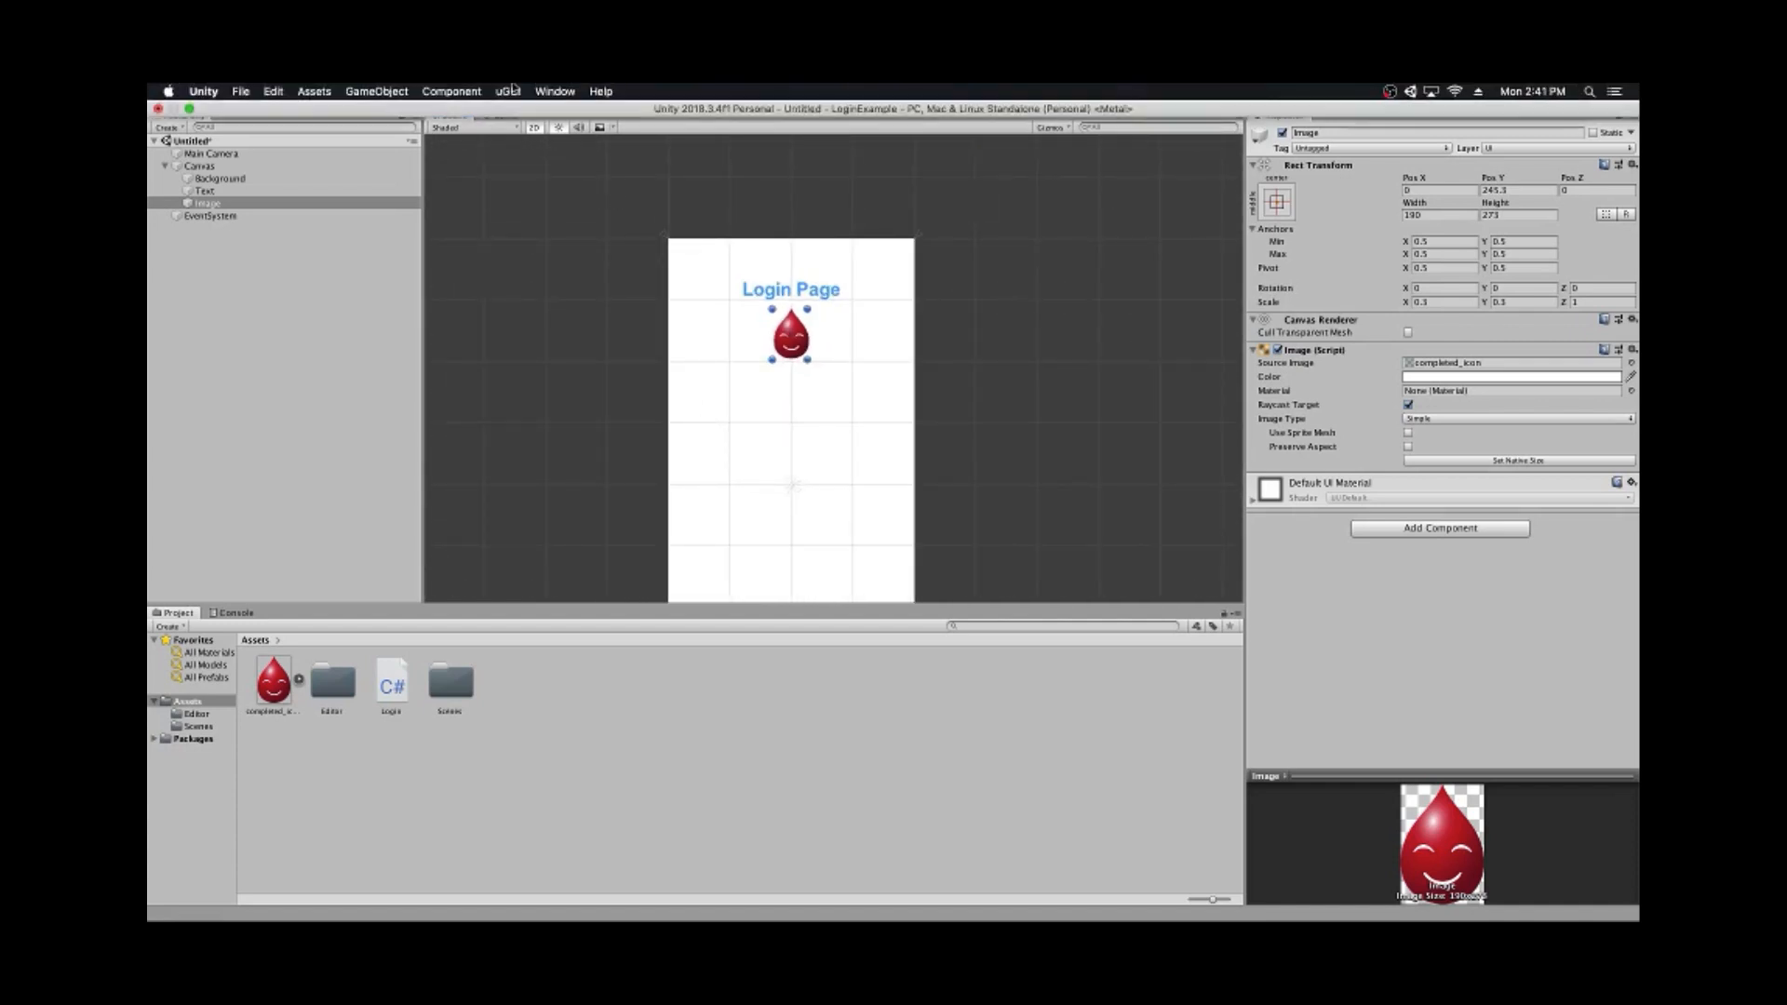
- Snap the droplet's anchors to its corners (min 0.2825/0.836, max 0.7175/0.97725) and set Top to 0
click(511, 91)
click(511, 111)
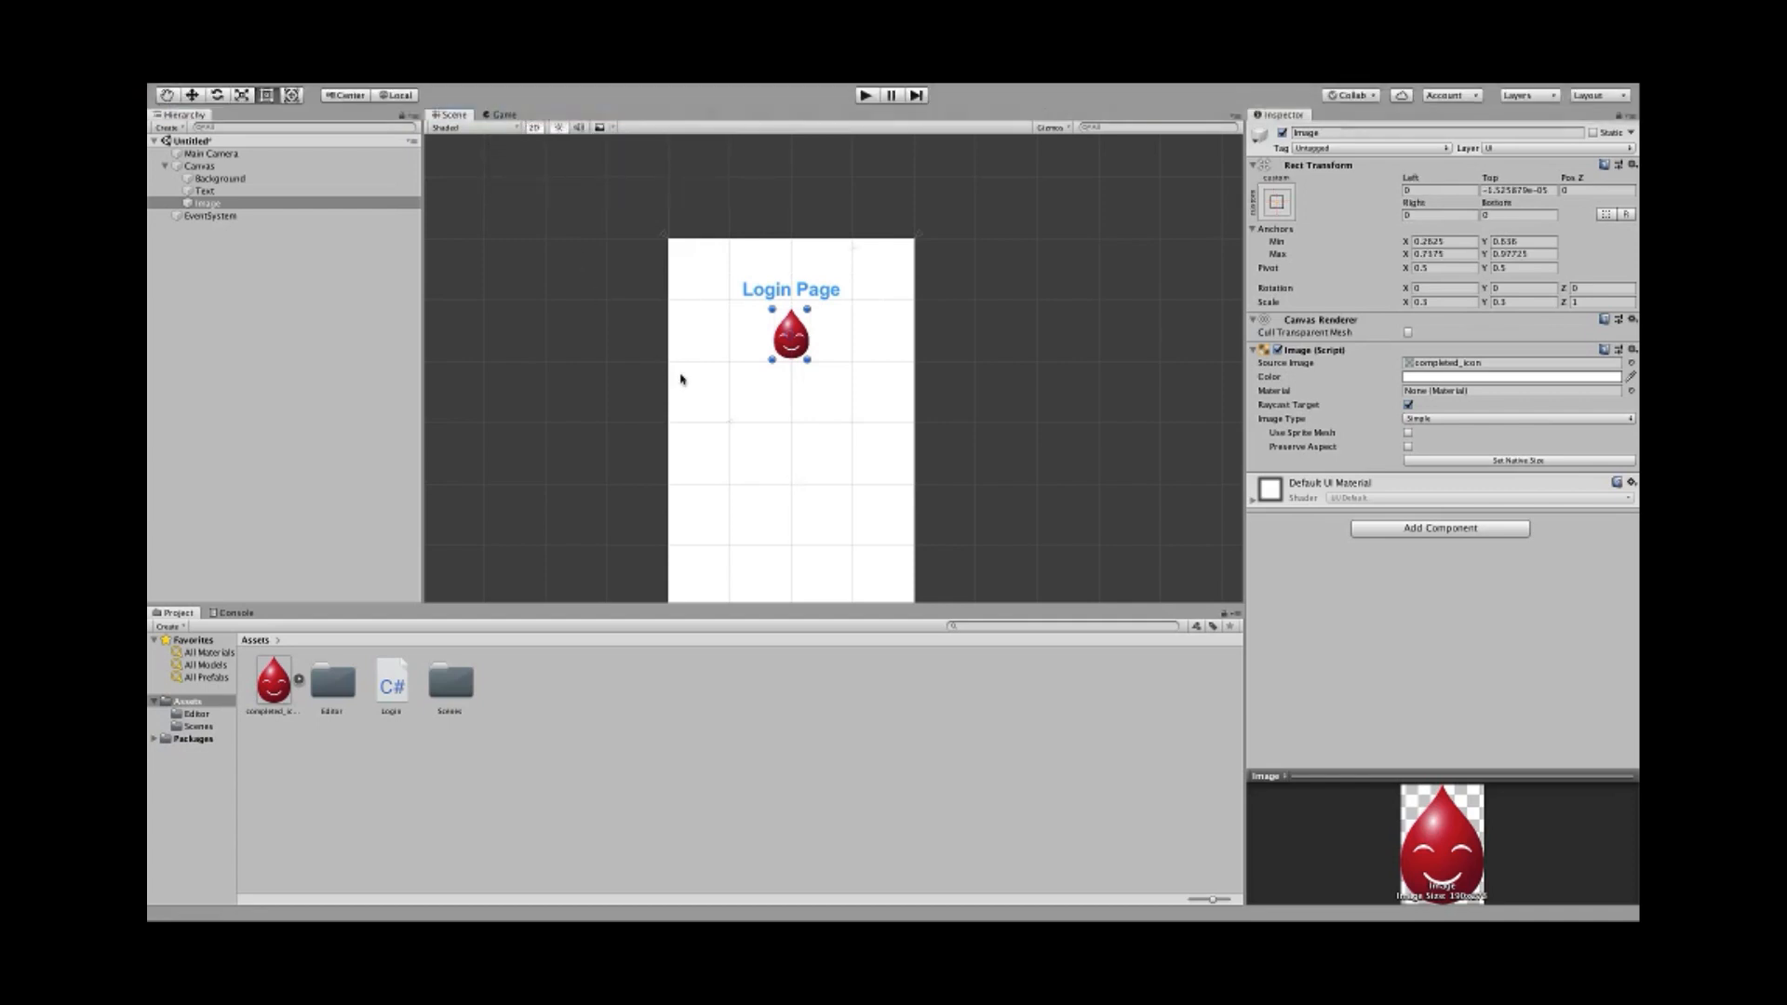
scroll(718, 335, up, 1)
scroll(713, 354, down, 2)
middle_drag(663, 444, 617, 493)
scroll(669, 404, up, 3)
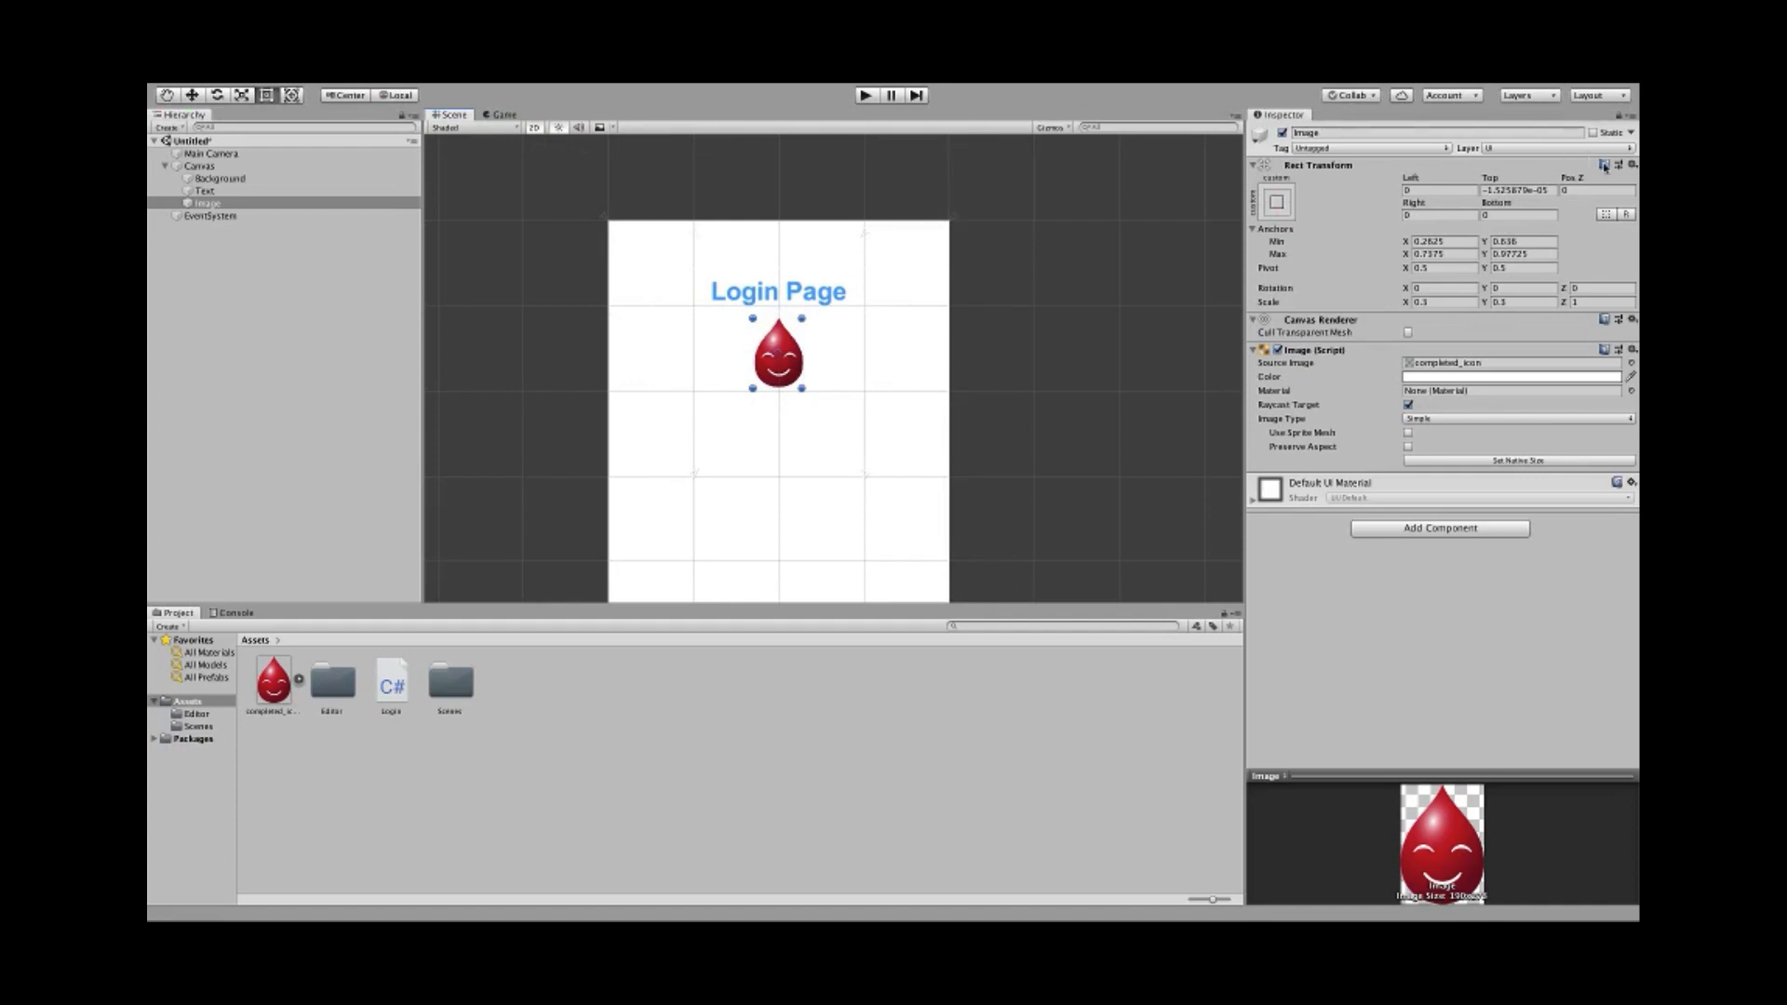
click(1546, 189)
text(0)
- Toggle the Game preview between iPhone 640x1136 and Android 400x800, ending on Android, then return to Scene
click(502, 114)
click(518, 127)
click(540, 267)
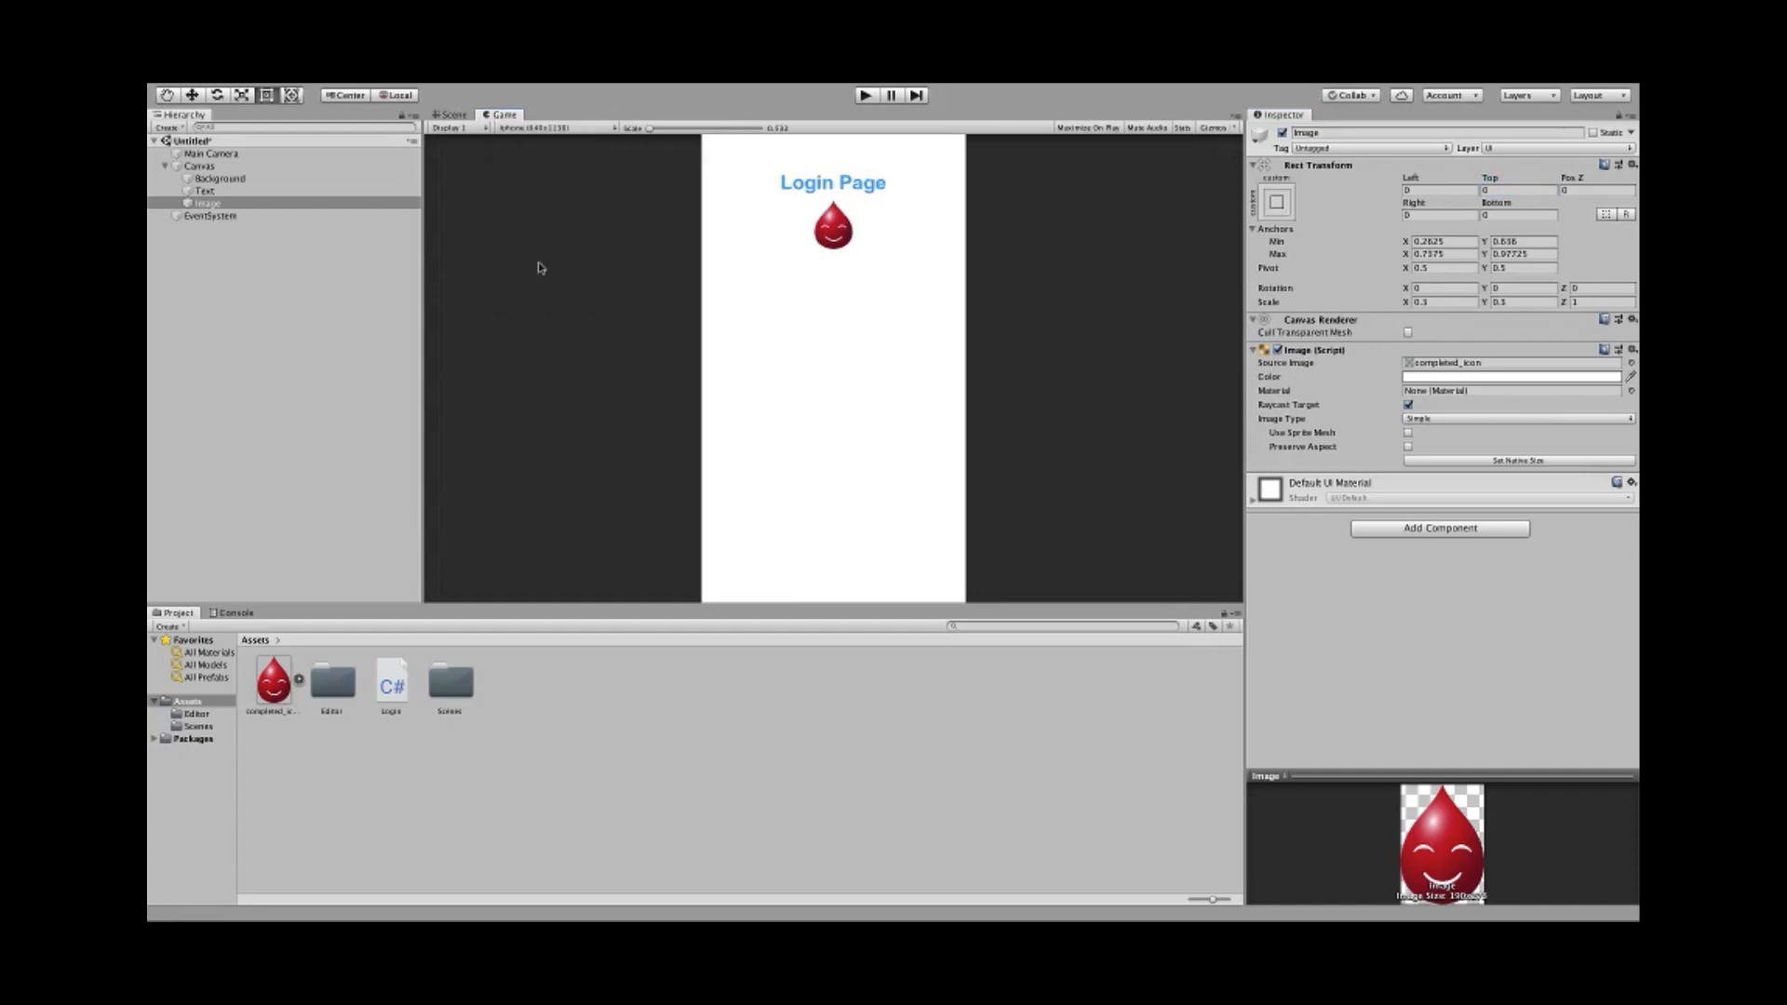
click(531, 128)
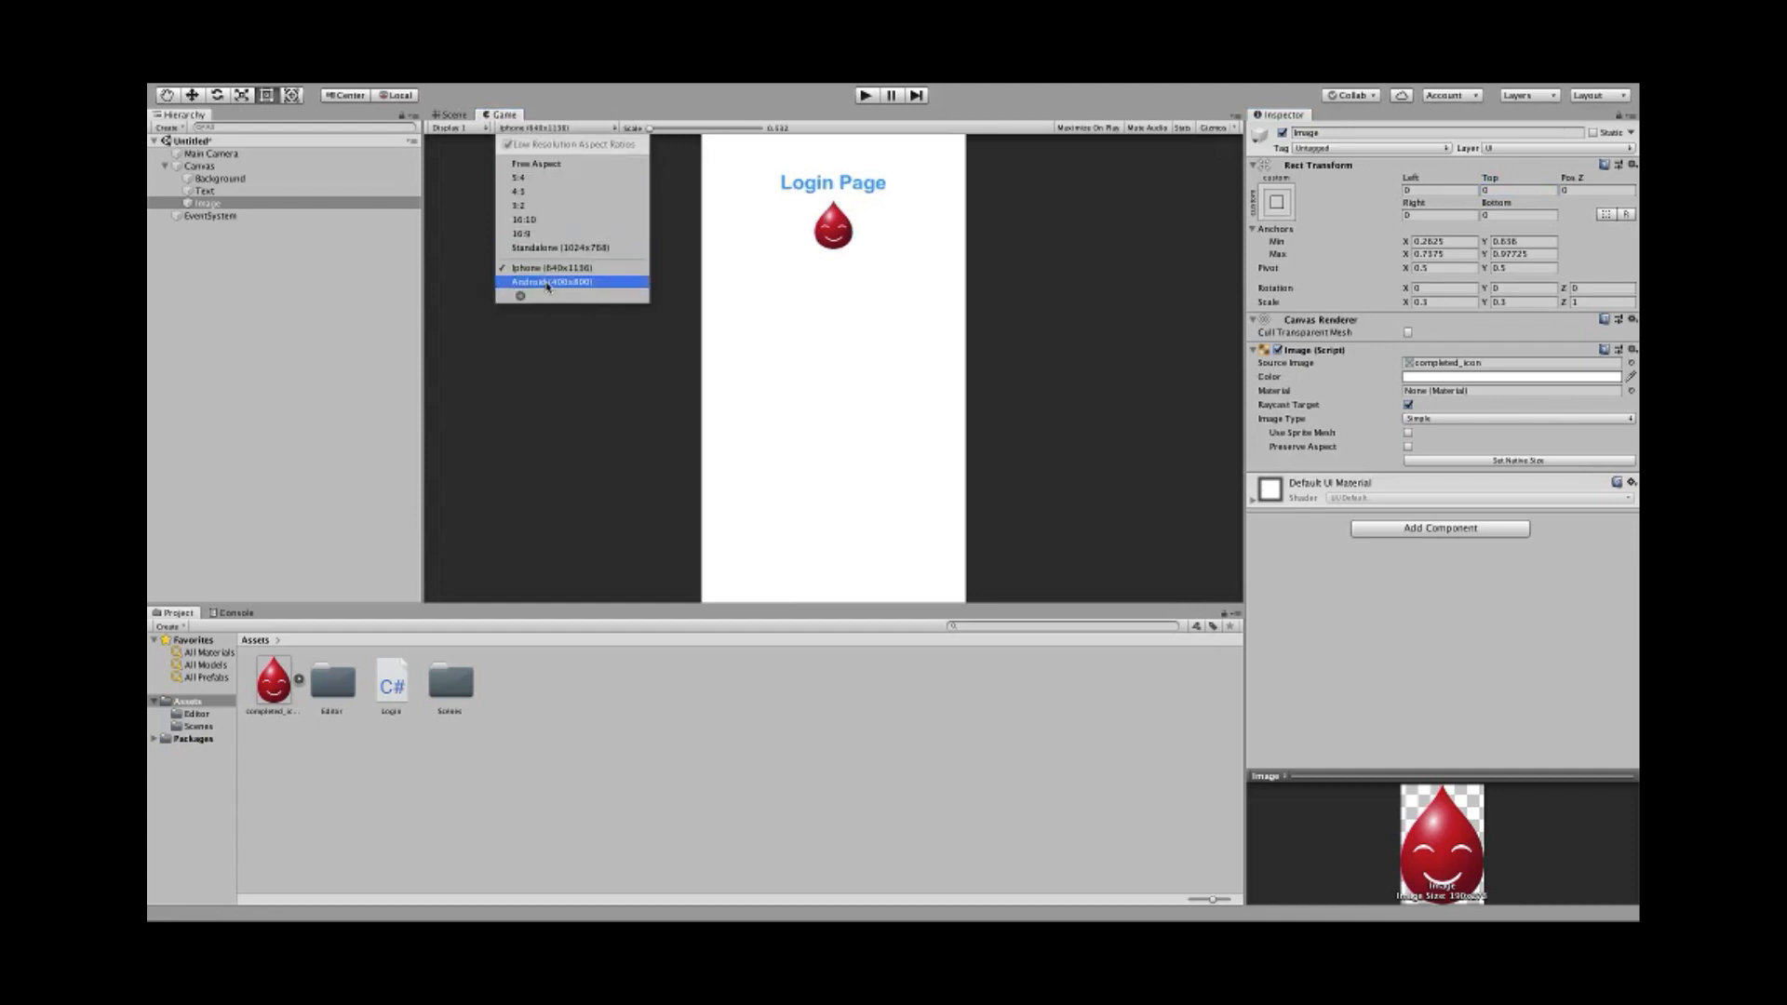
click(549, 281)
click(567, 128)
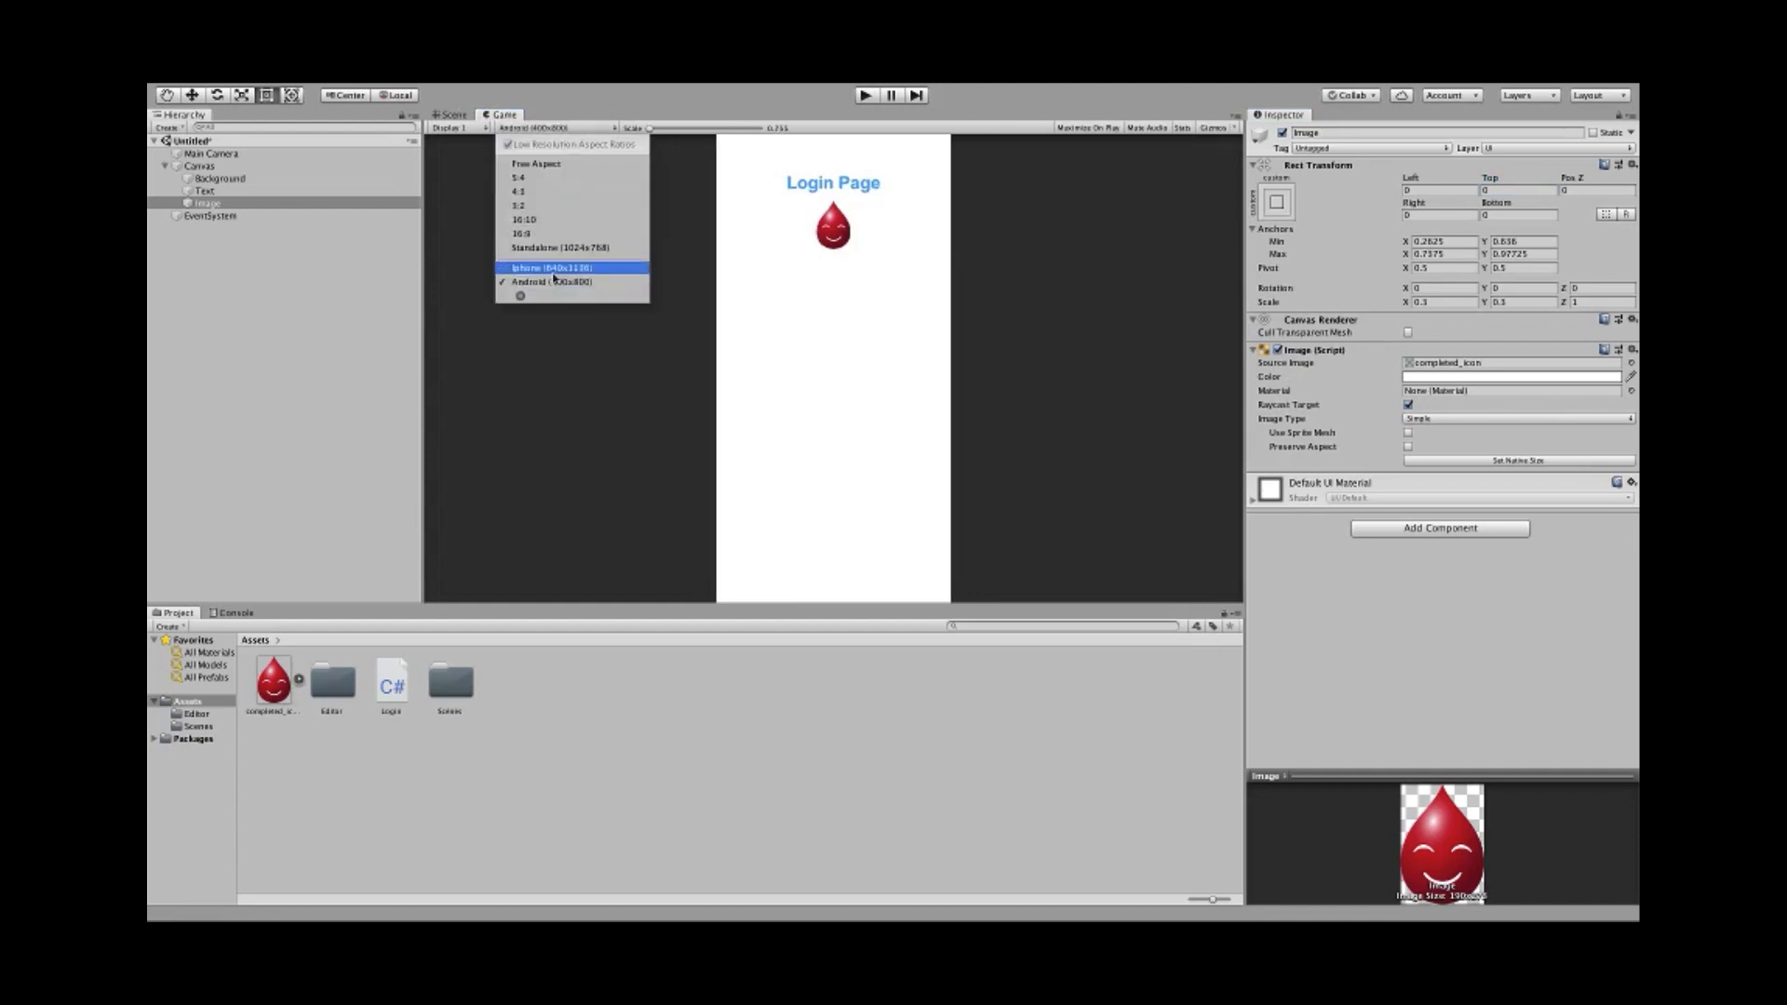
click(557, 268)
click(553, 128)
click(570, 283)
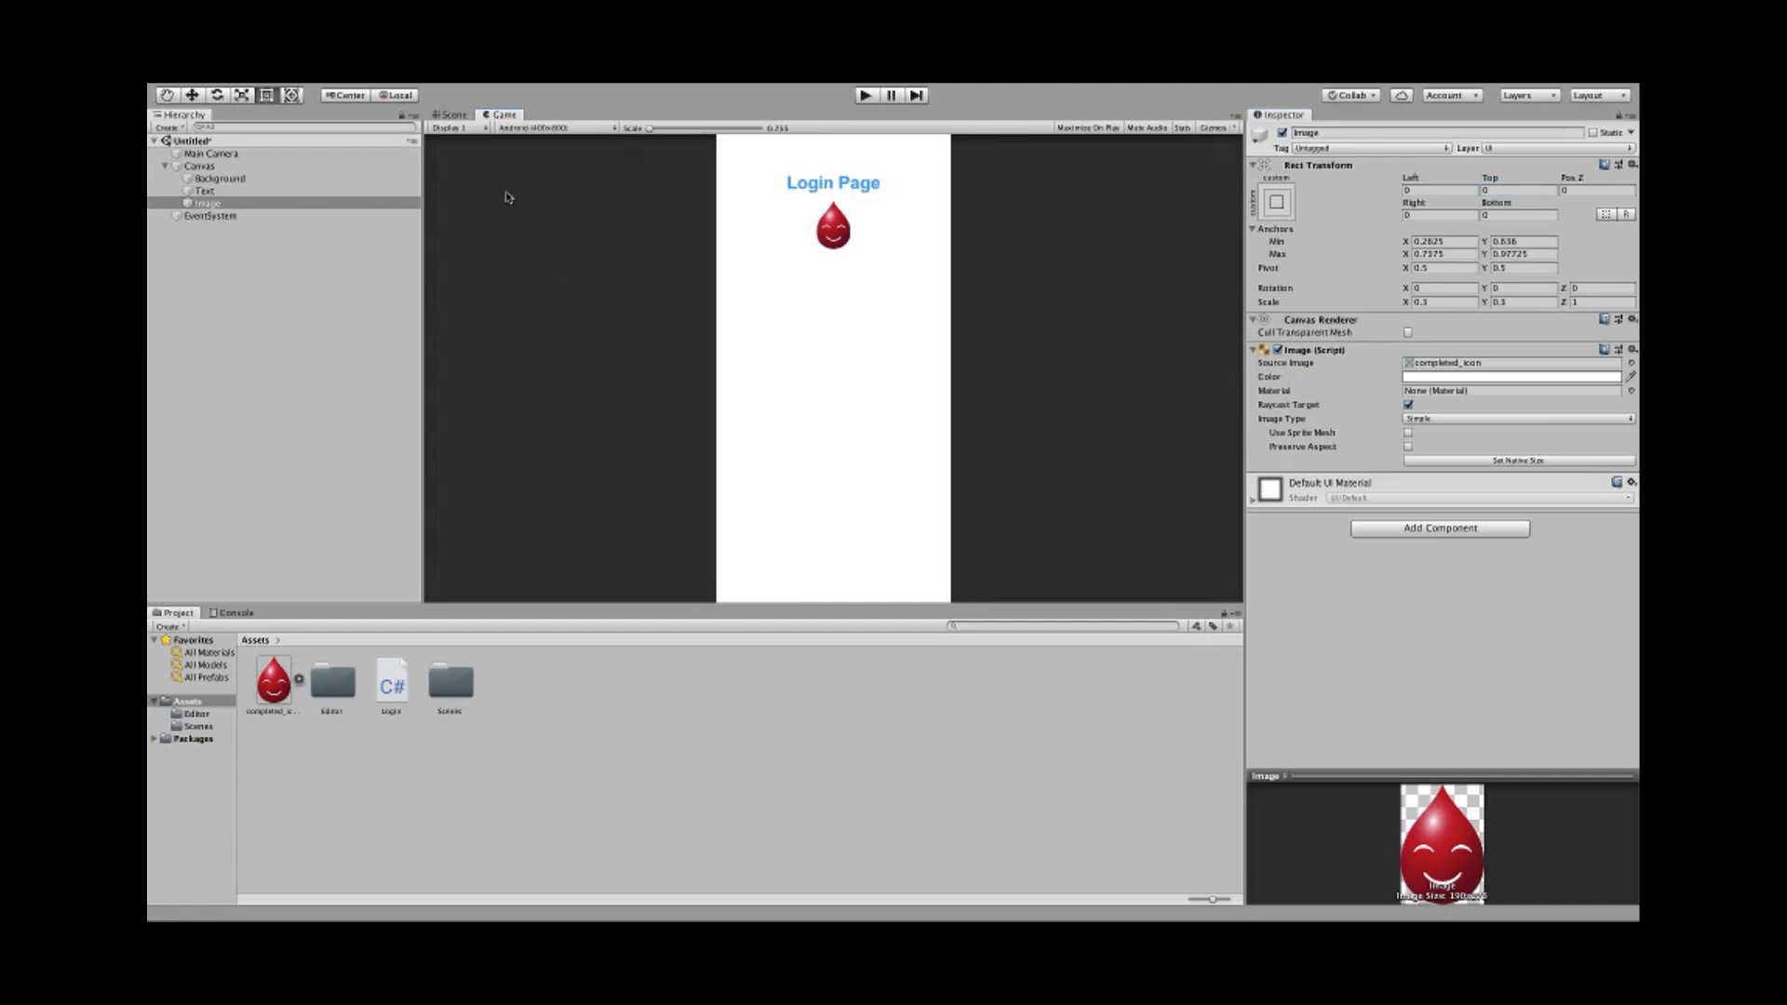
click(453, 115)
scroll(705, 456, up, 2)
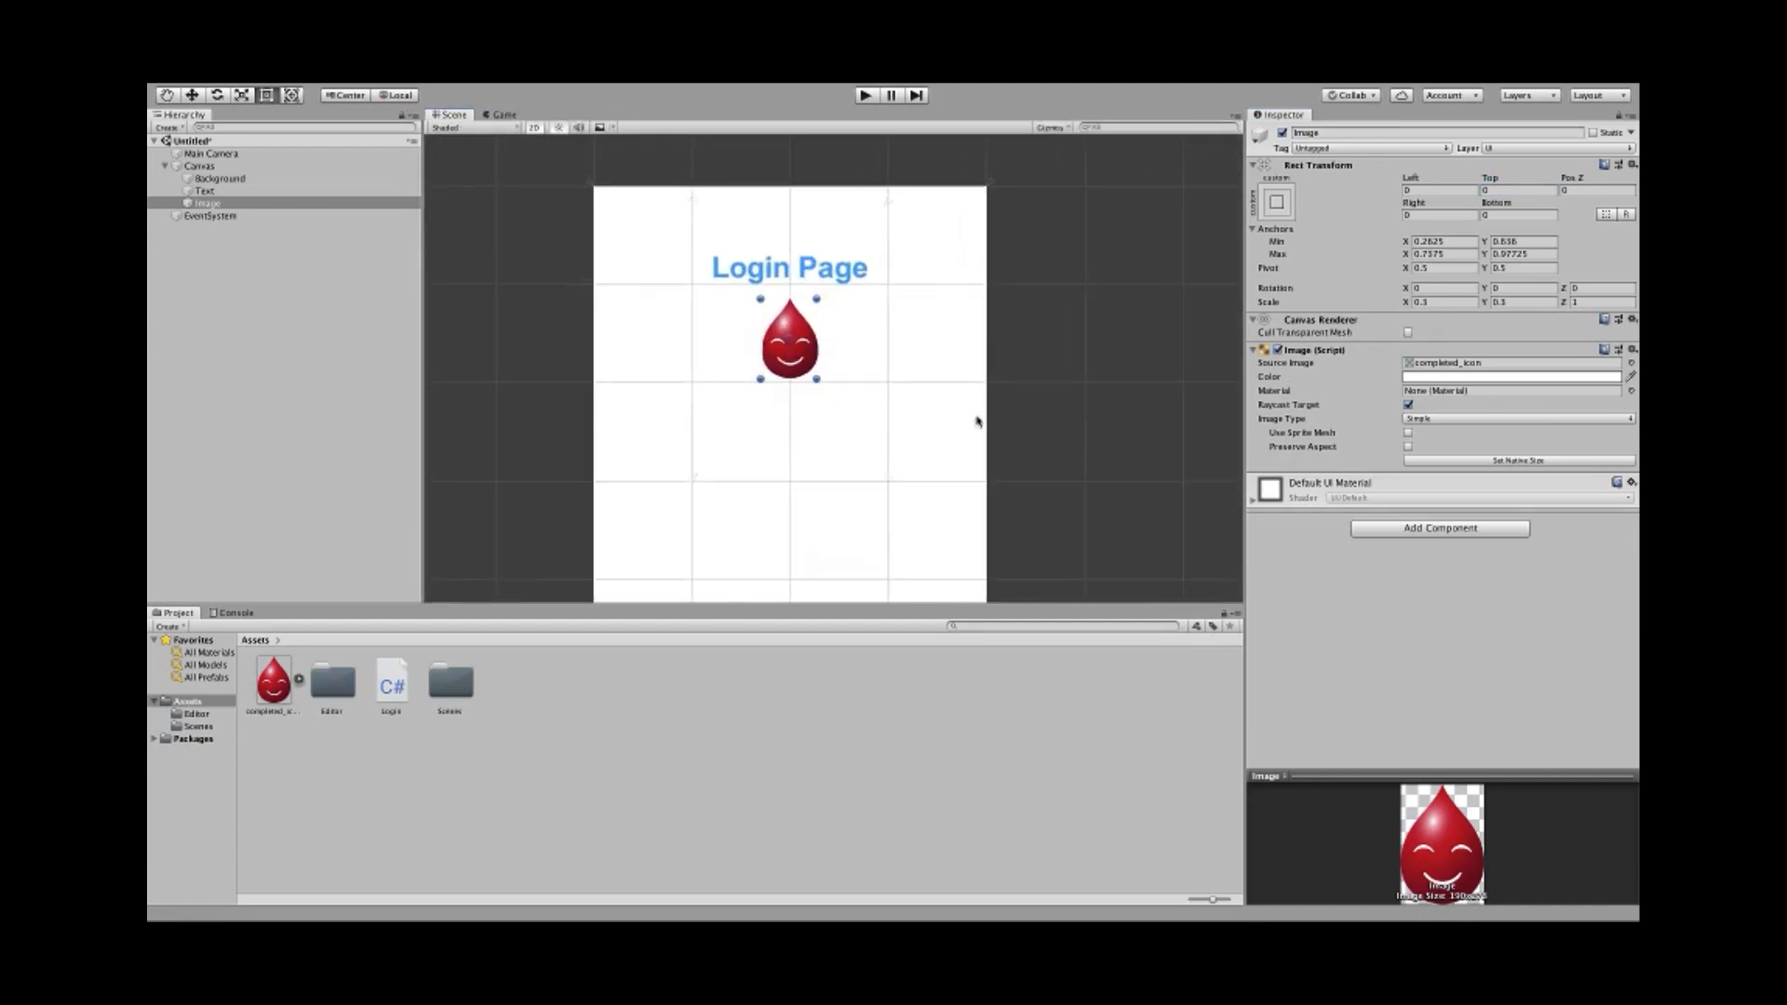
- Set the droplet's Scale X and Y back to 1
click(1440, 304)
text(1)
key(Tab)
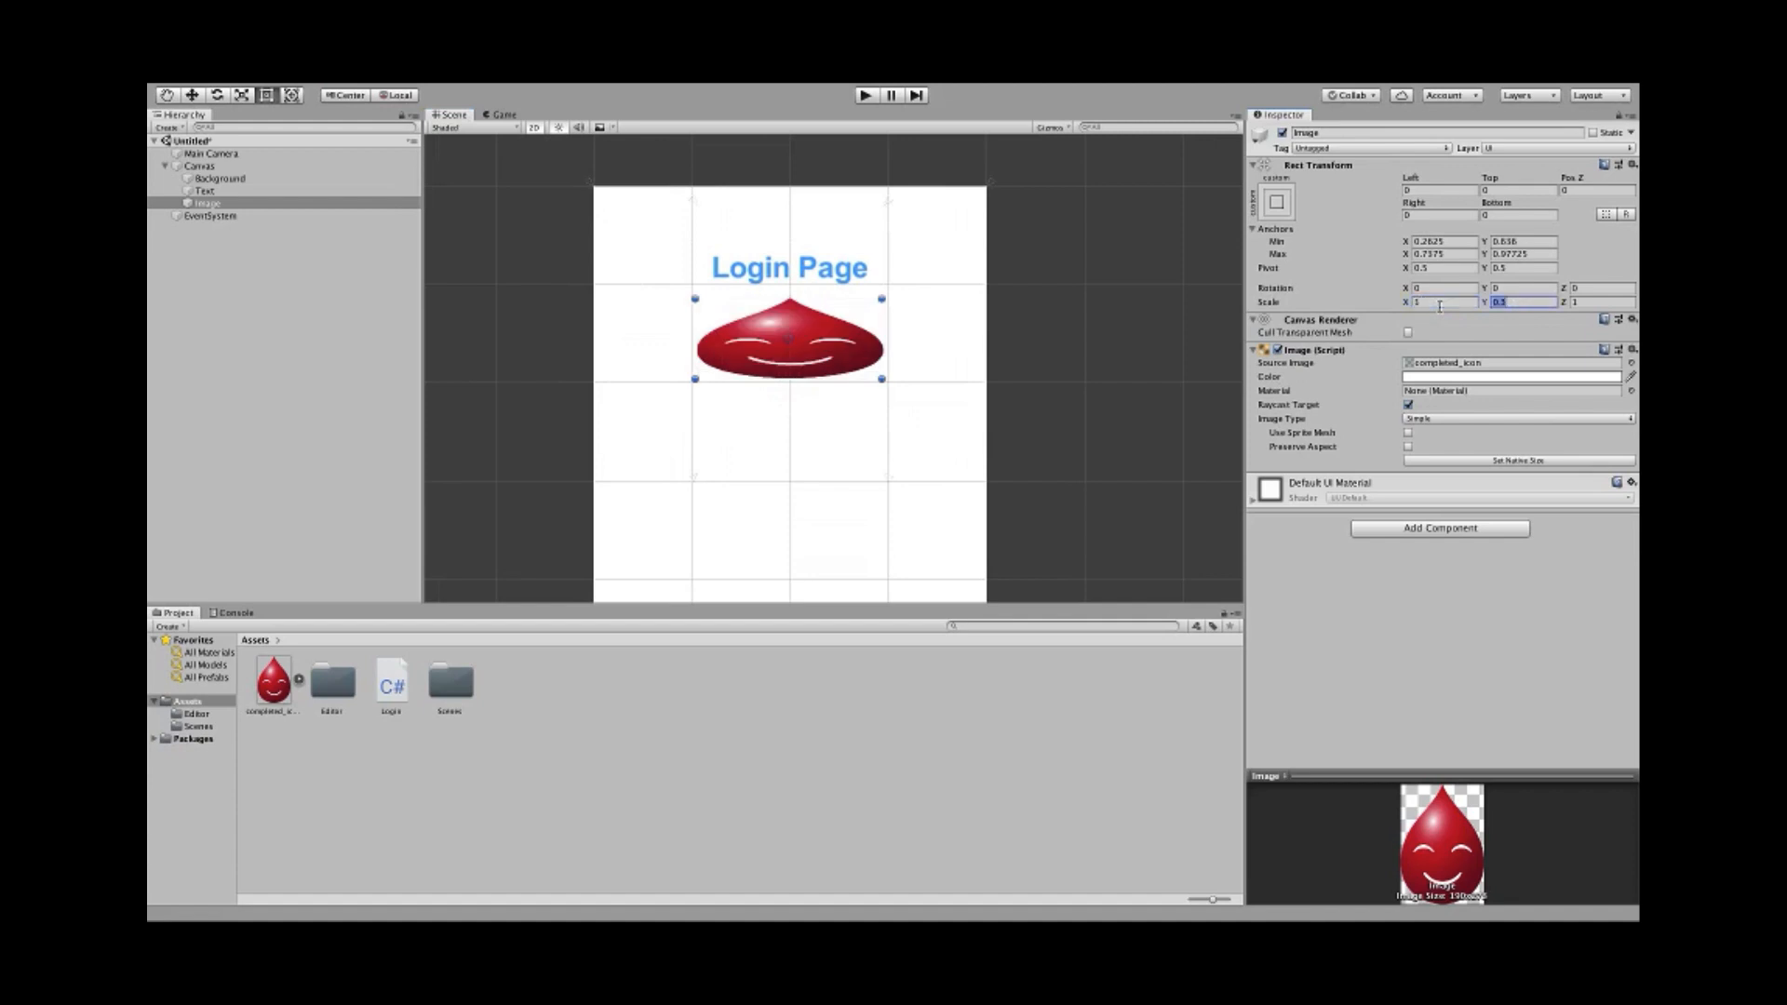
text(1)
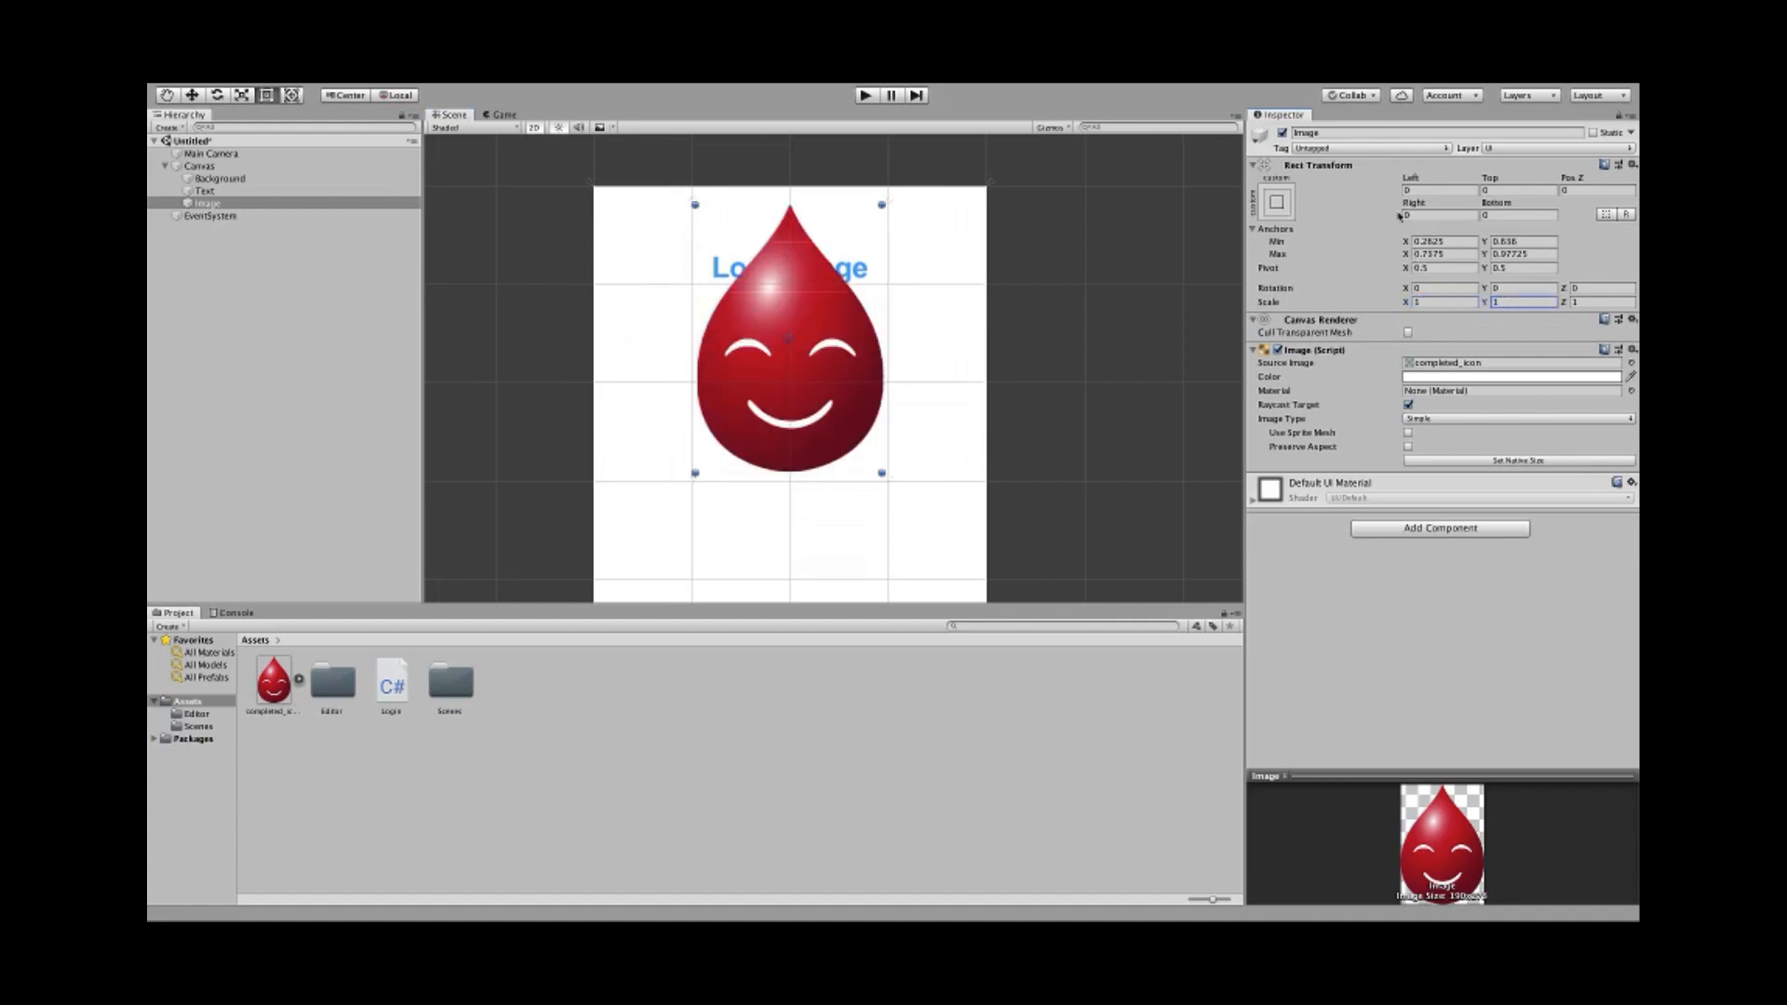
- Apply the middle-centre anchor preset to the droplet Image
click(1278, 202)
click(1362, 361)
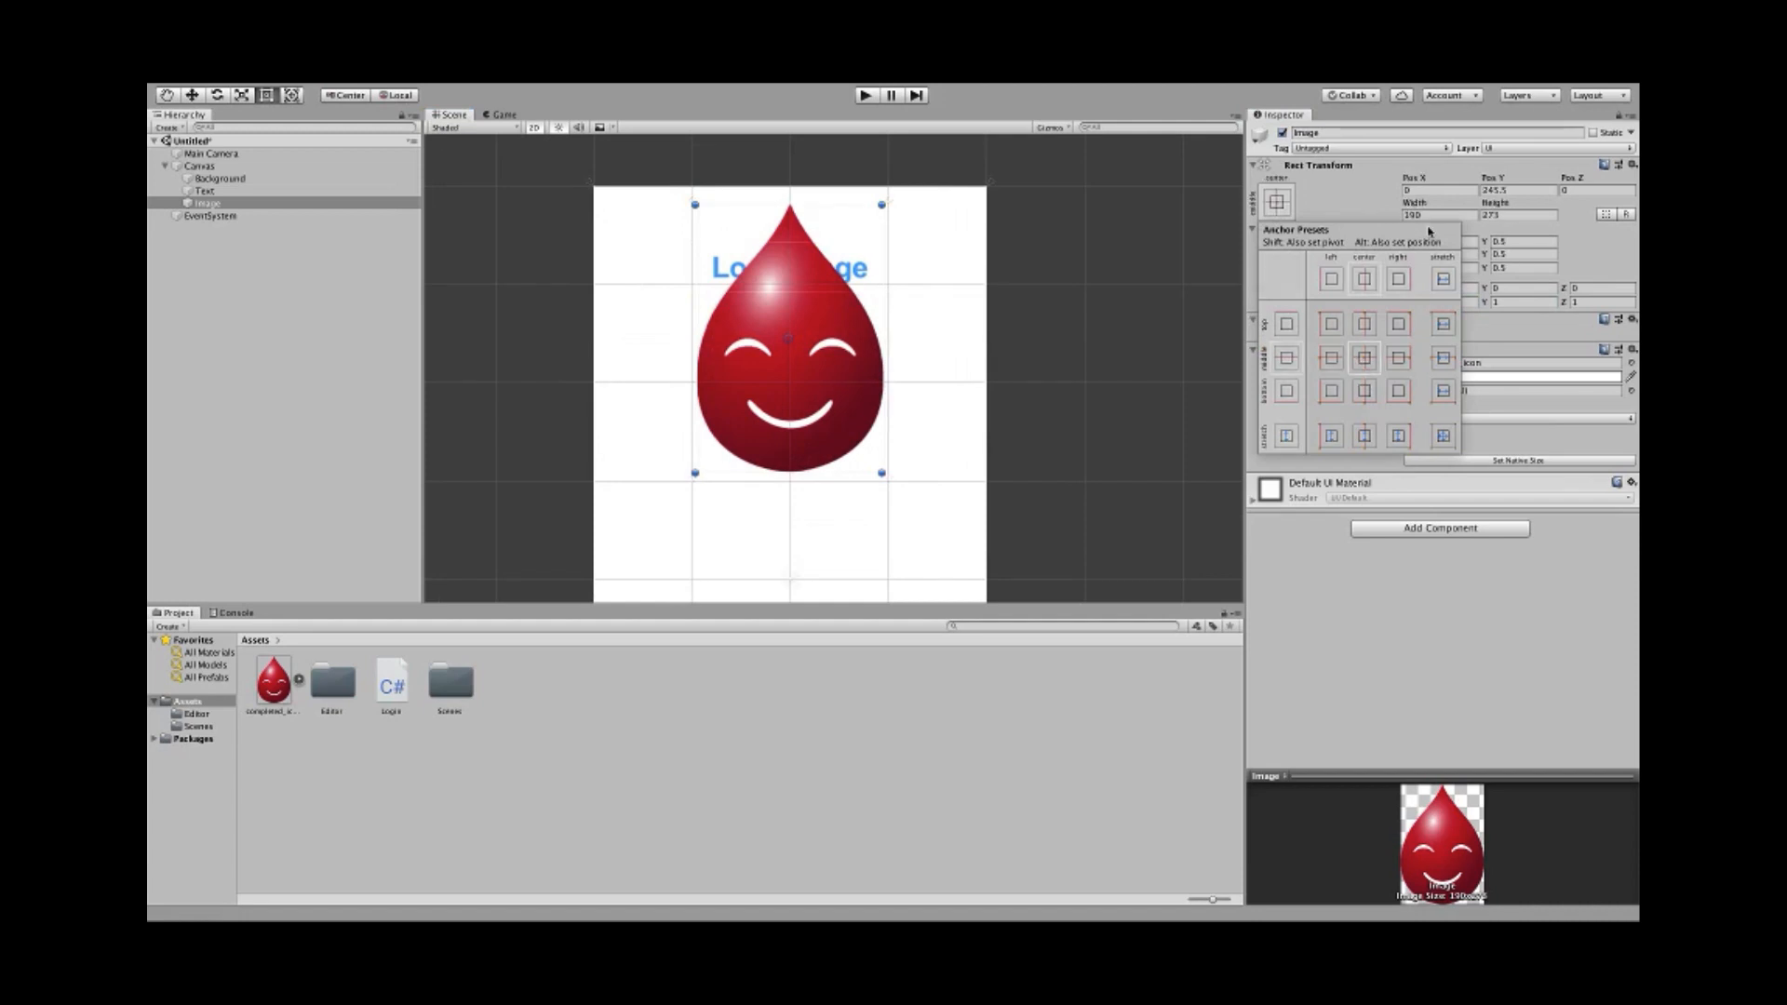
click(1429, 220)
click(1429, 218)
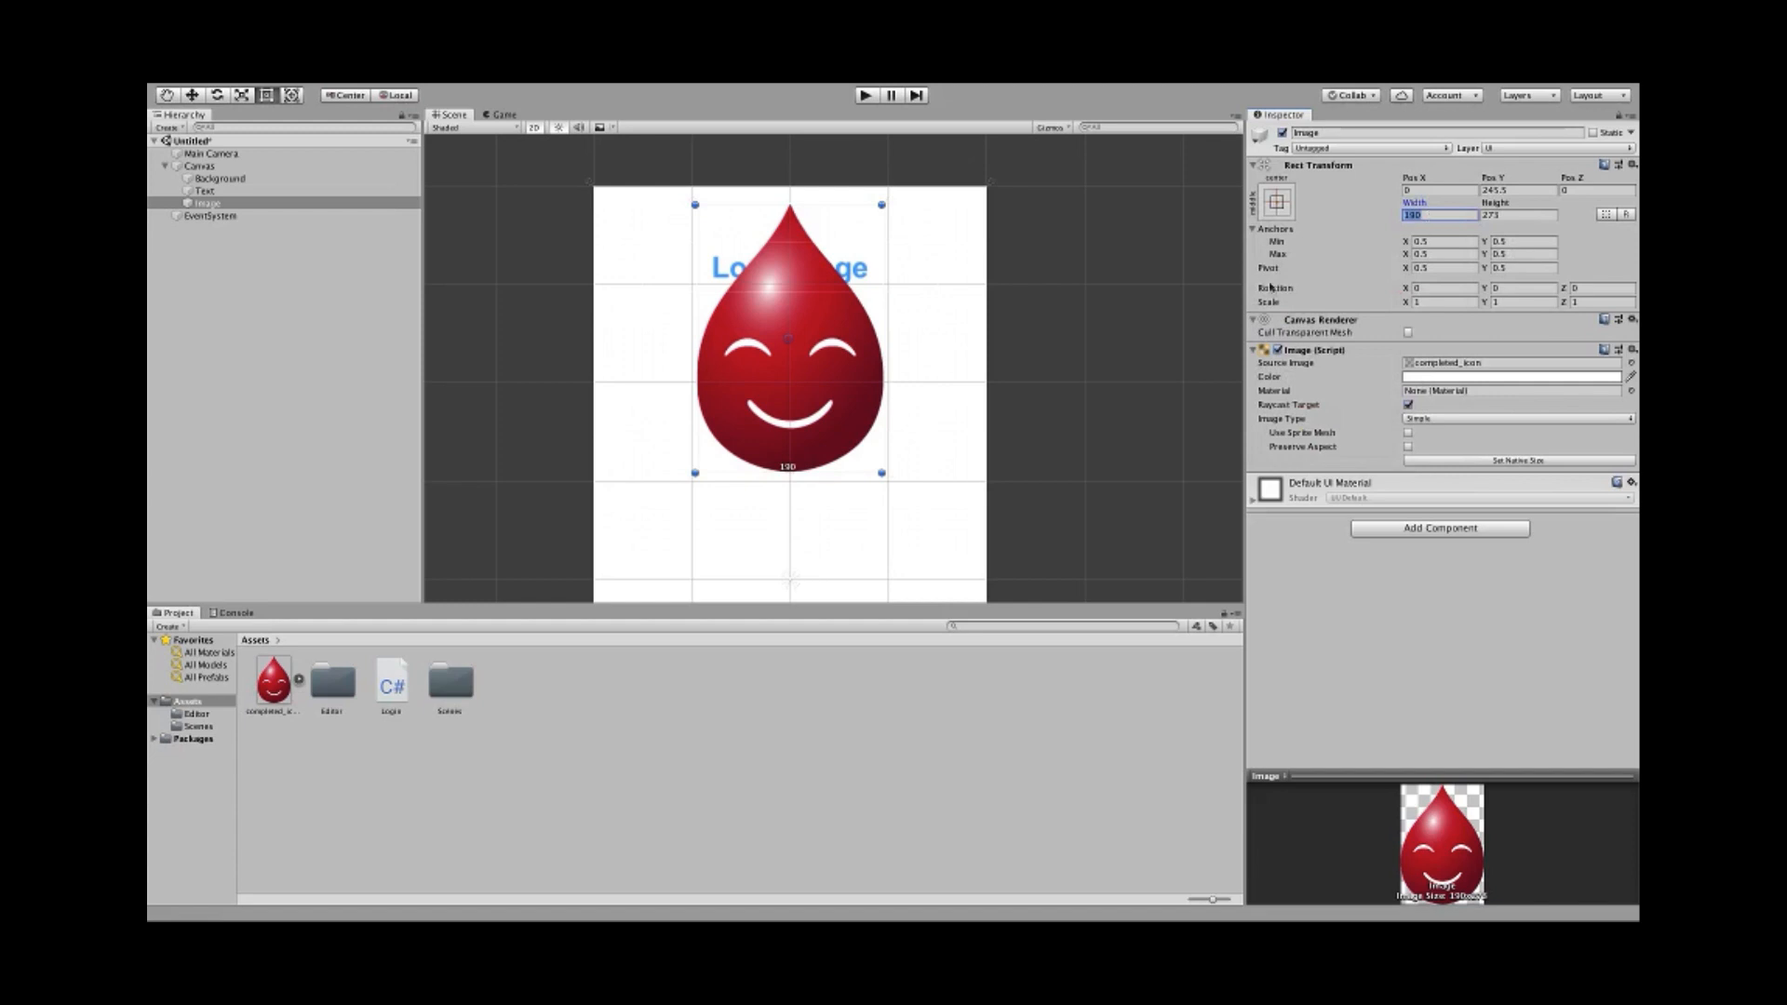
click(1430, 216)
- Compute 190 × 0.3 = 57 in Calculator and set the droplet's Width to 57
text(19)
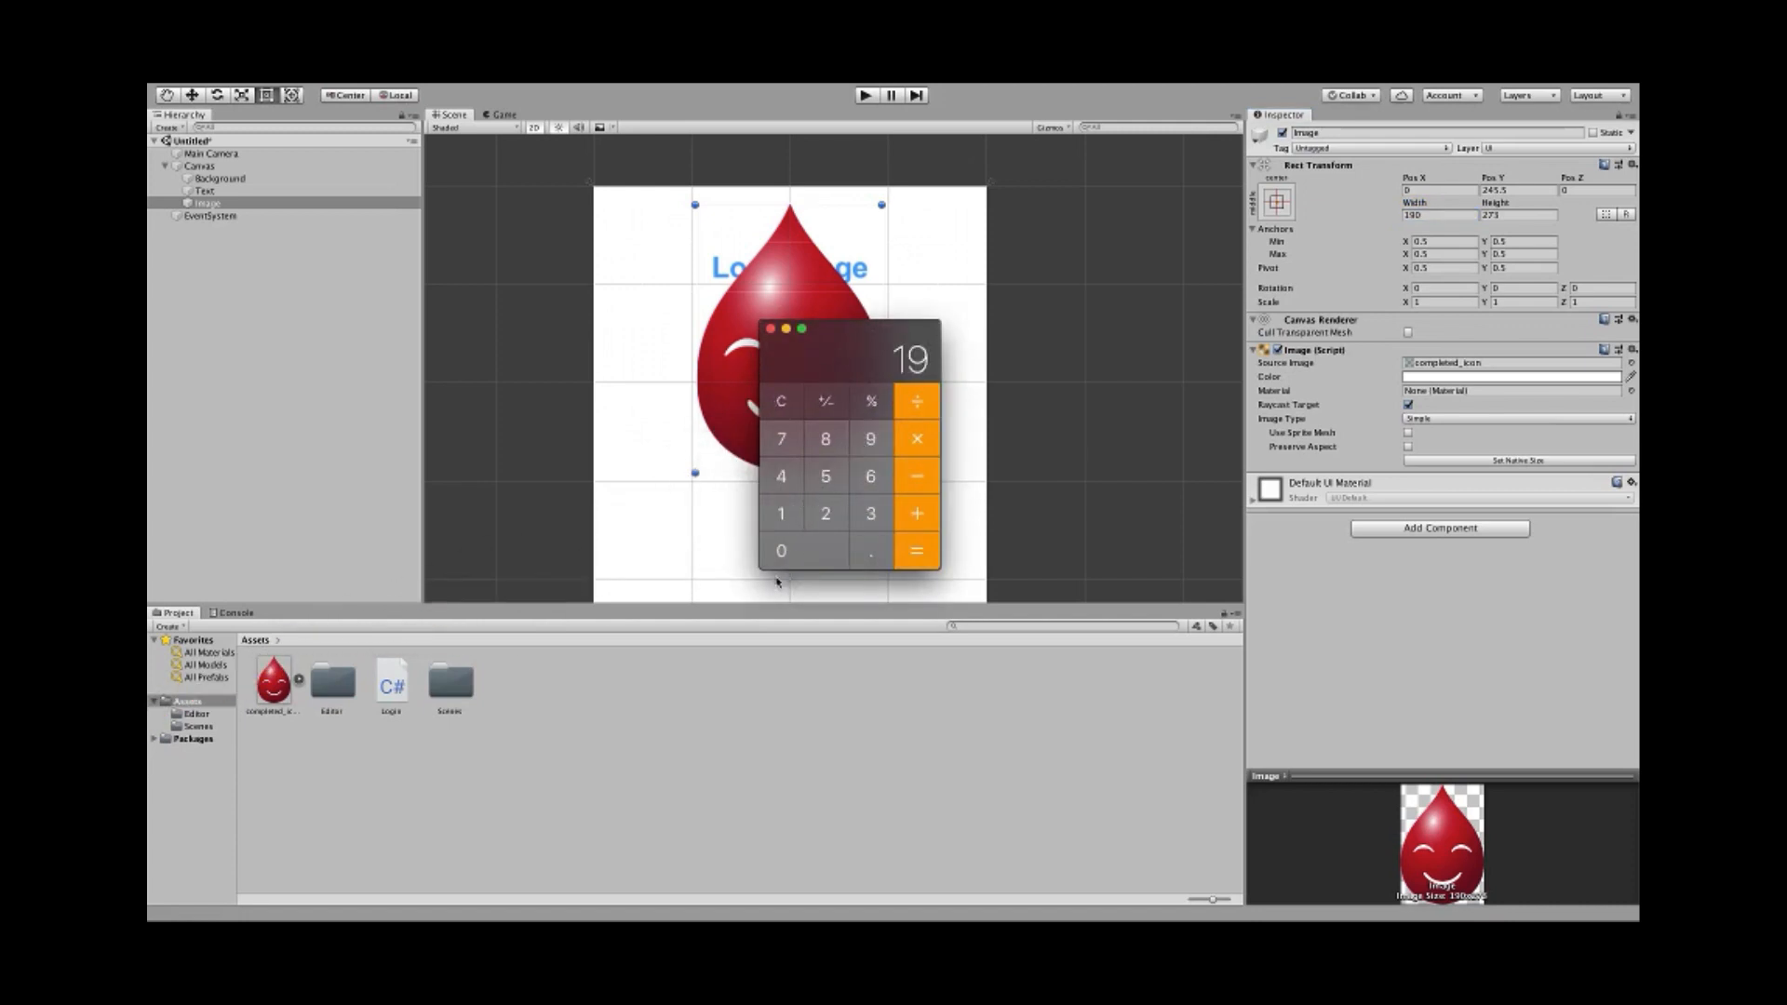
text(0)
click(911, 413)
click(797, 416)
click(782, 514)
click(869, 442)
text(0)
click(907, 443)
text(0.3)
click(907, 552)
click(1429, 215)
text(57)
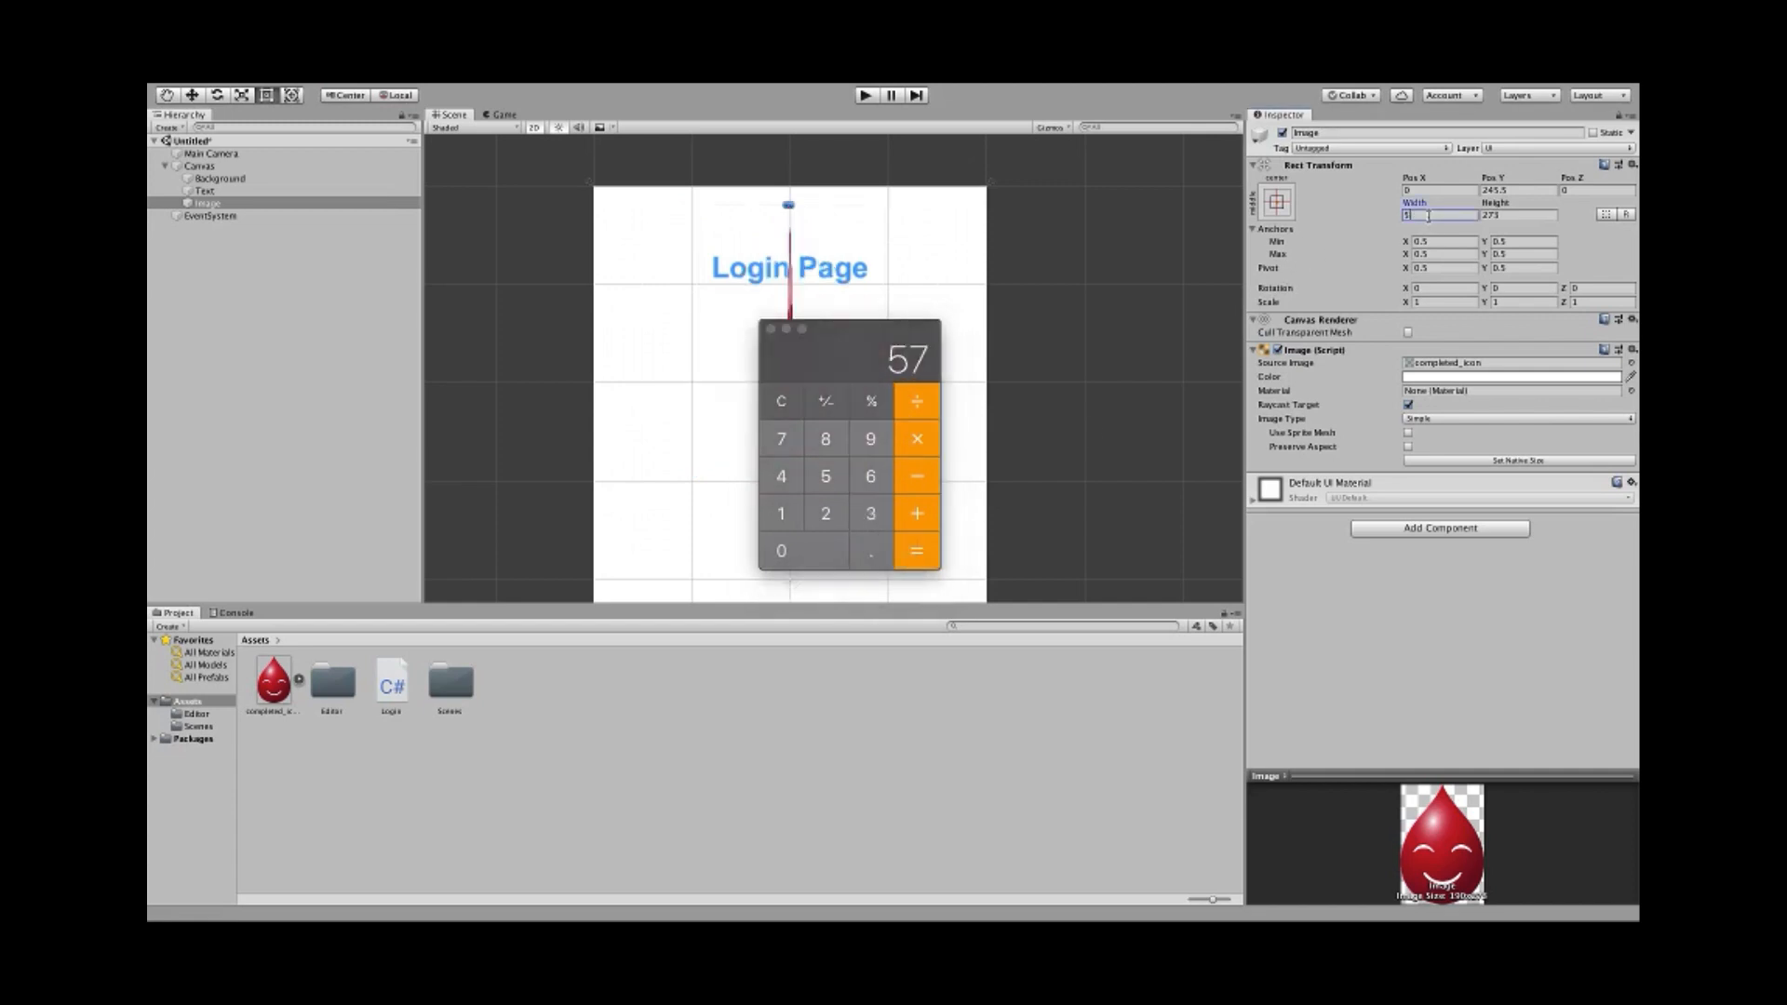
click(1452, 226)
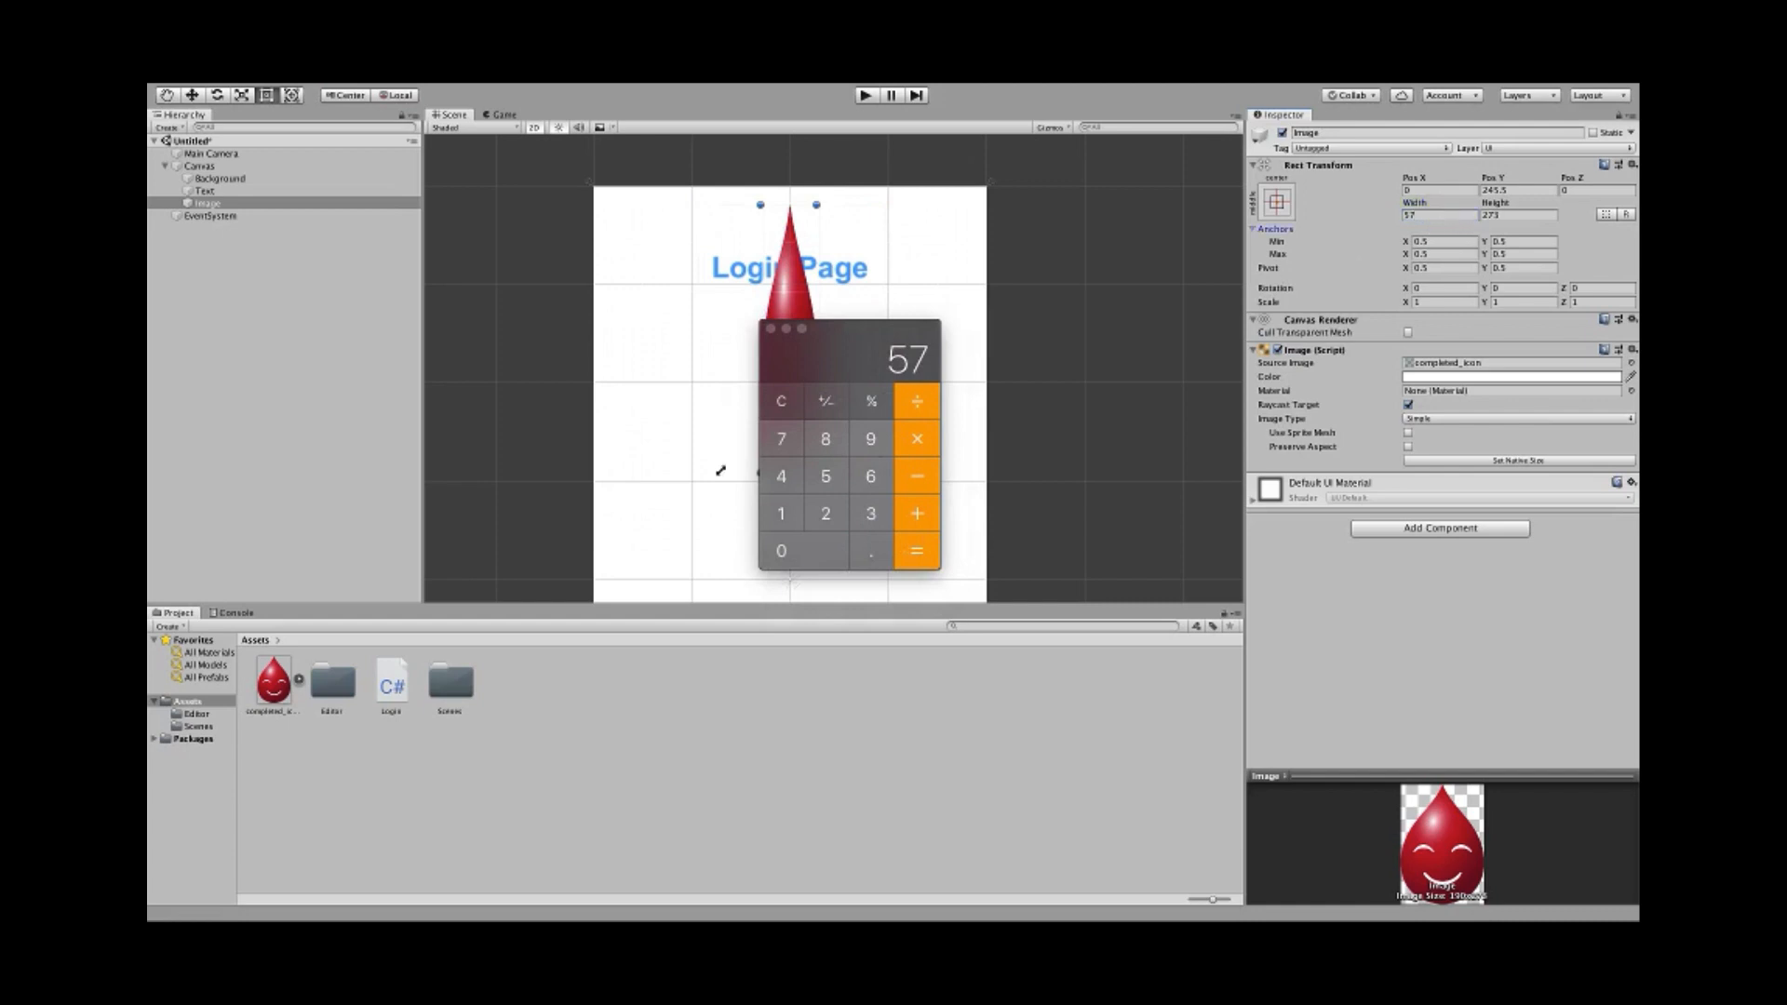
- Compute 273 × 0.3 = 81.9 and set the droplet's Height to 81.9
click(775, 408)
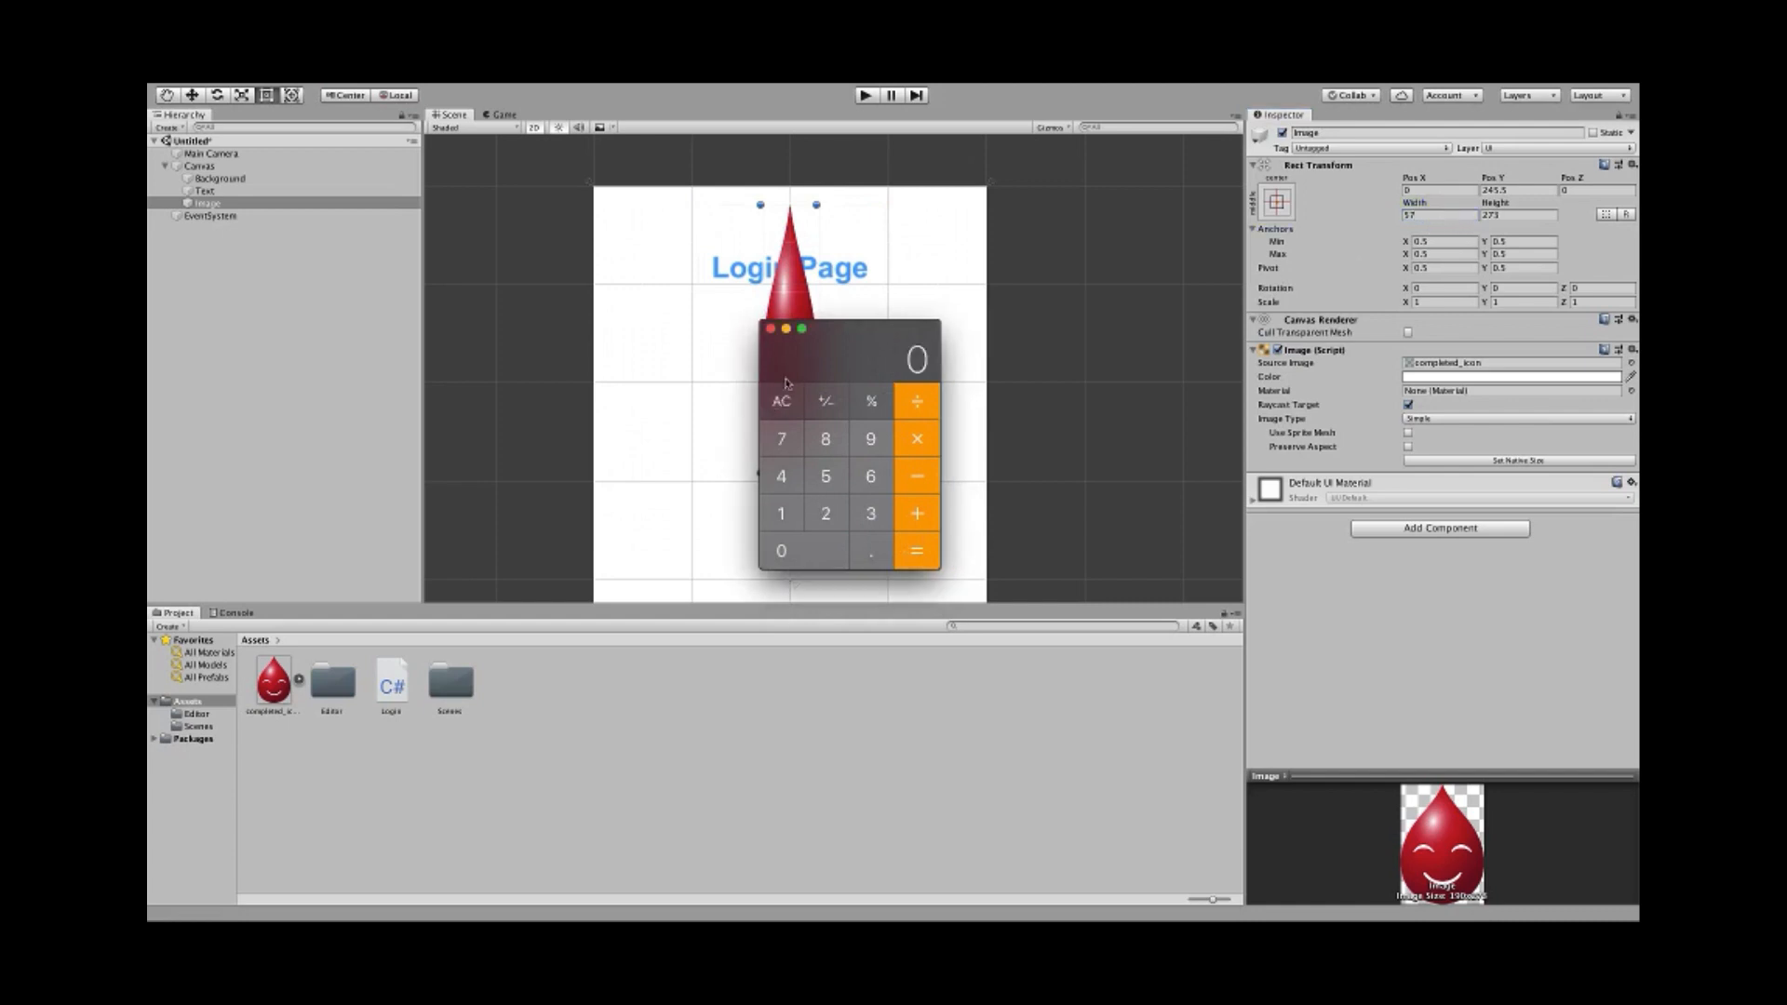
click(825, 512)
click(789, 449)
click(874, 517)
click(918, 442)
text(.3)
click(919, 555)
click(1531, 214)
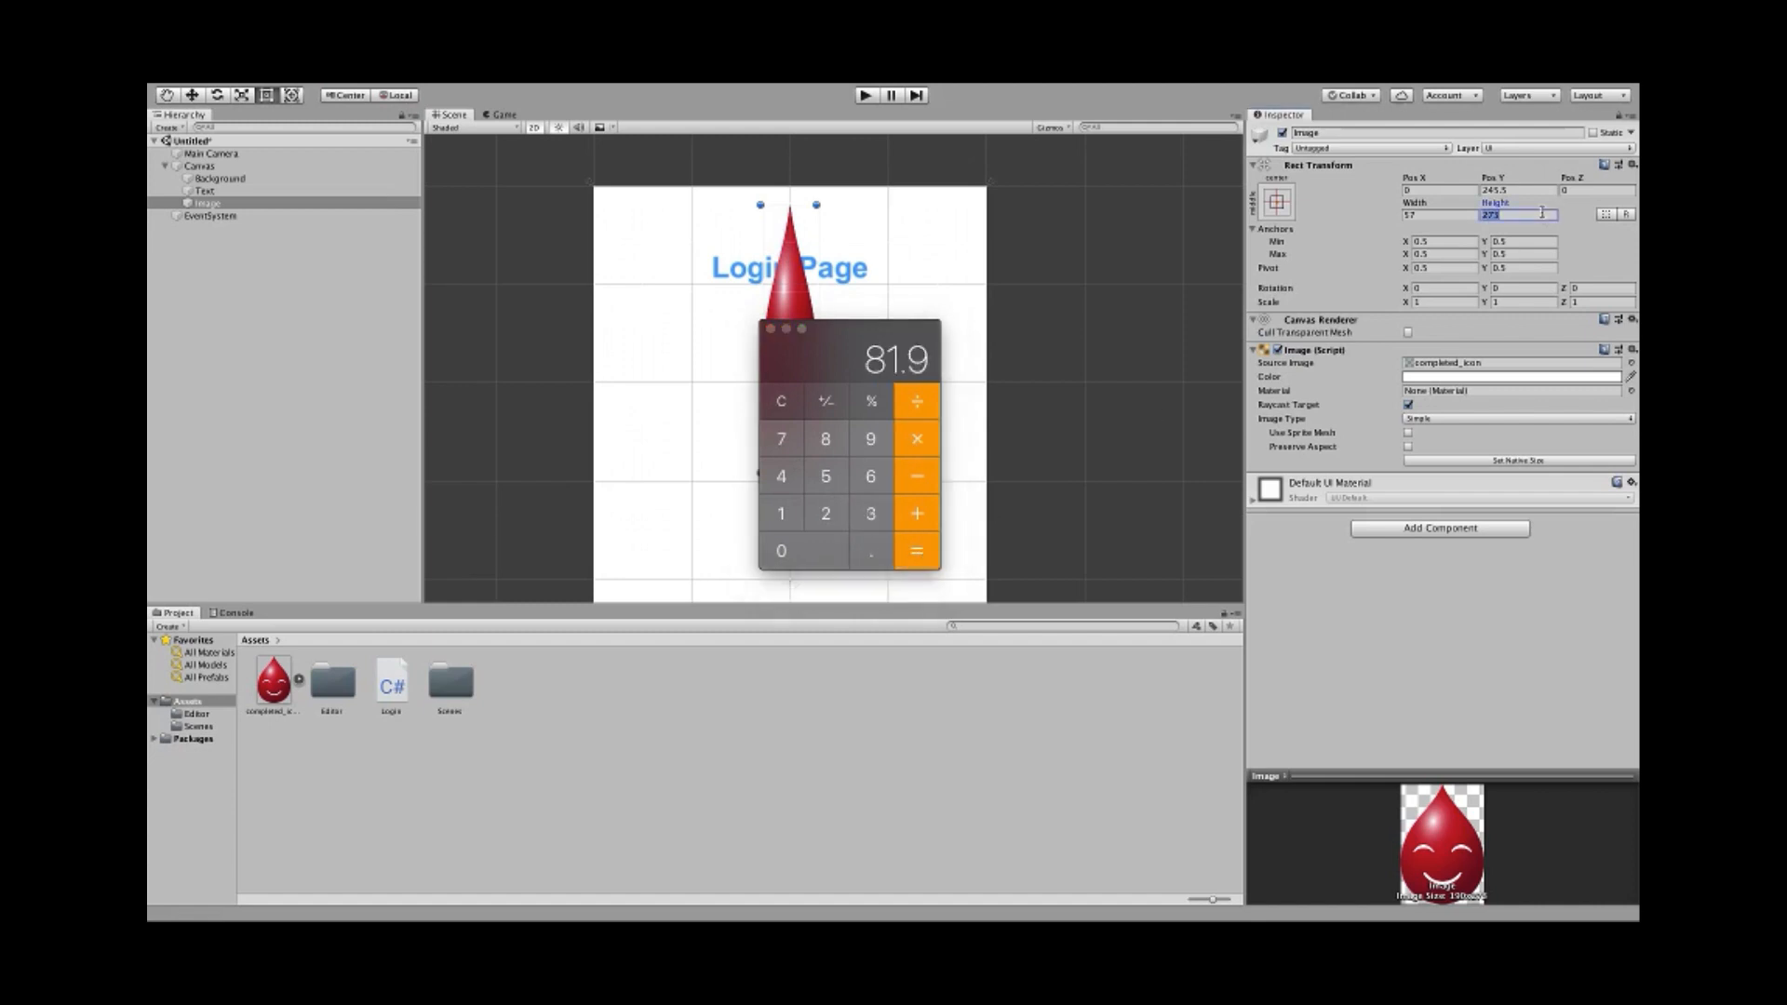
text(81.9)
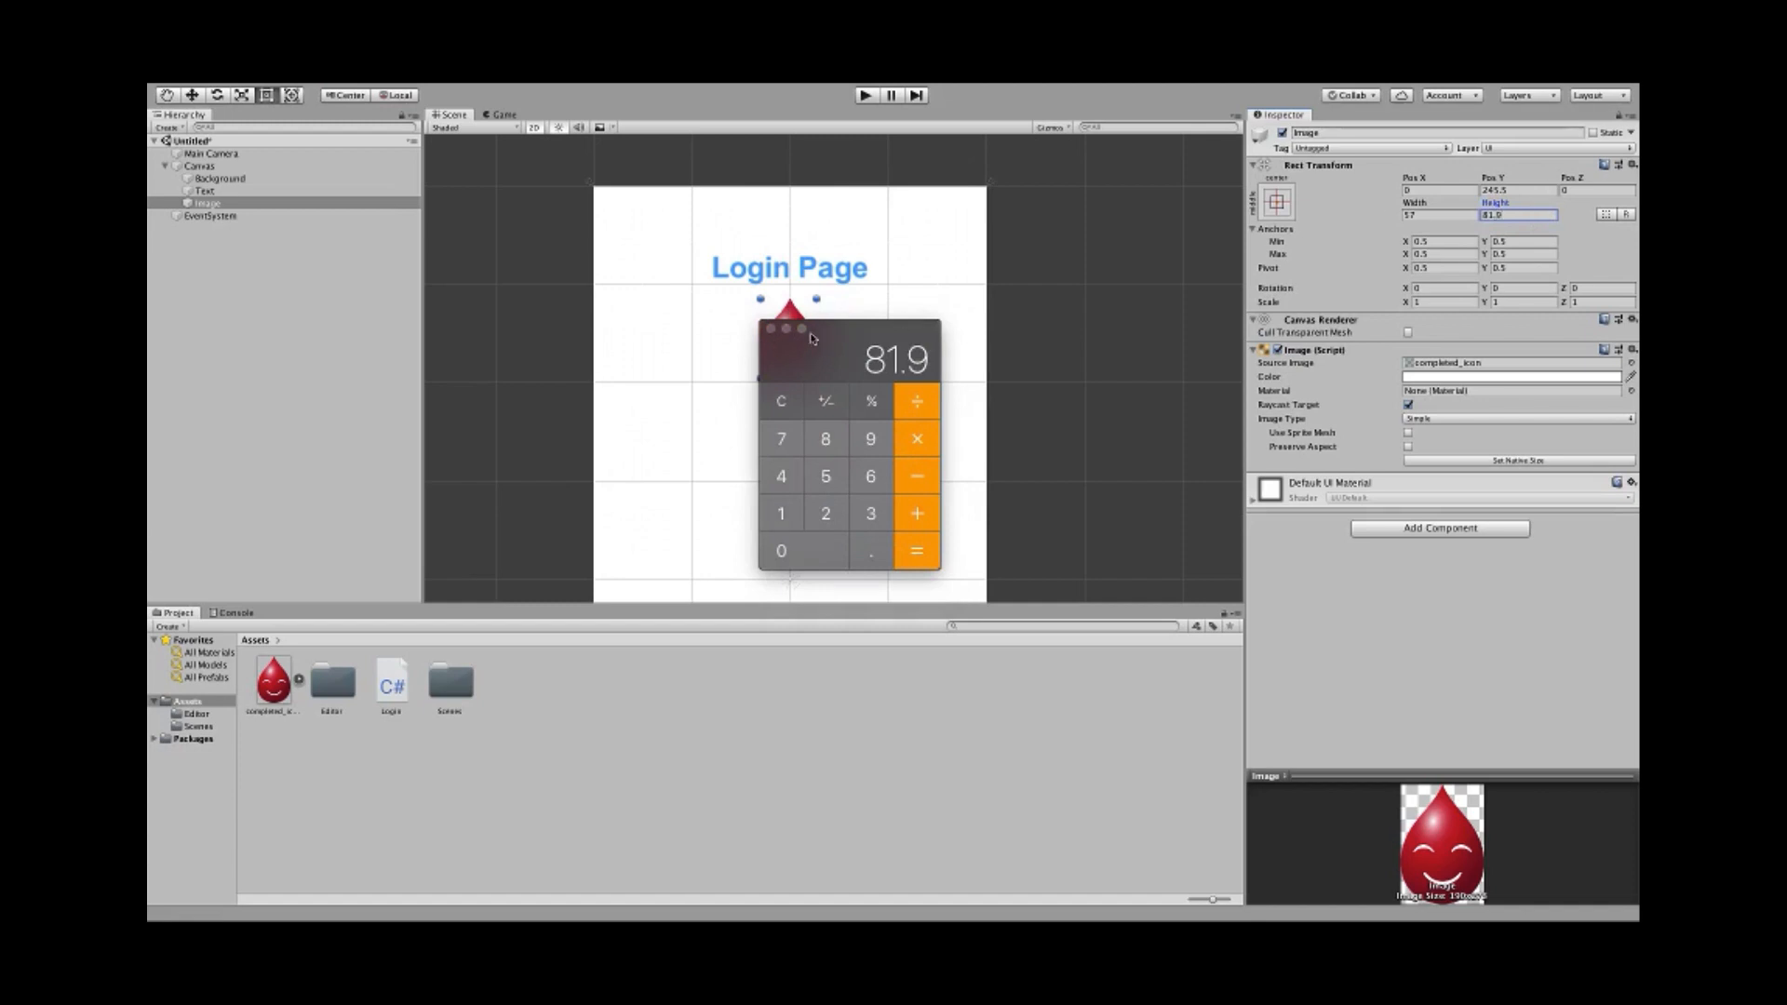
click(769, 329)
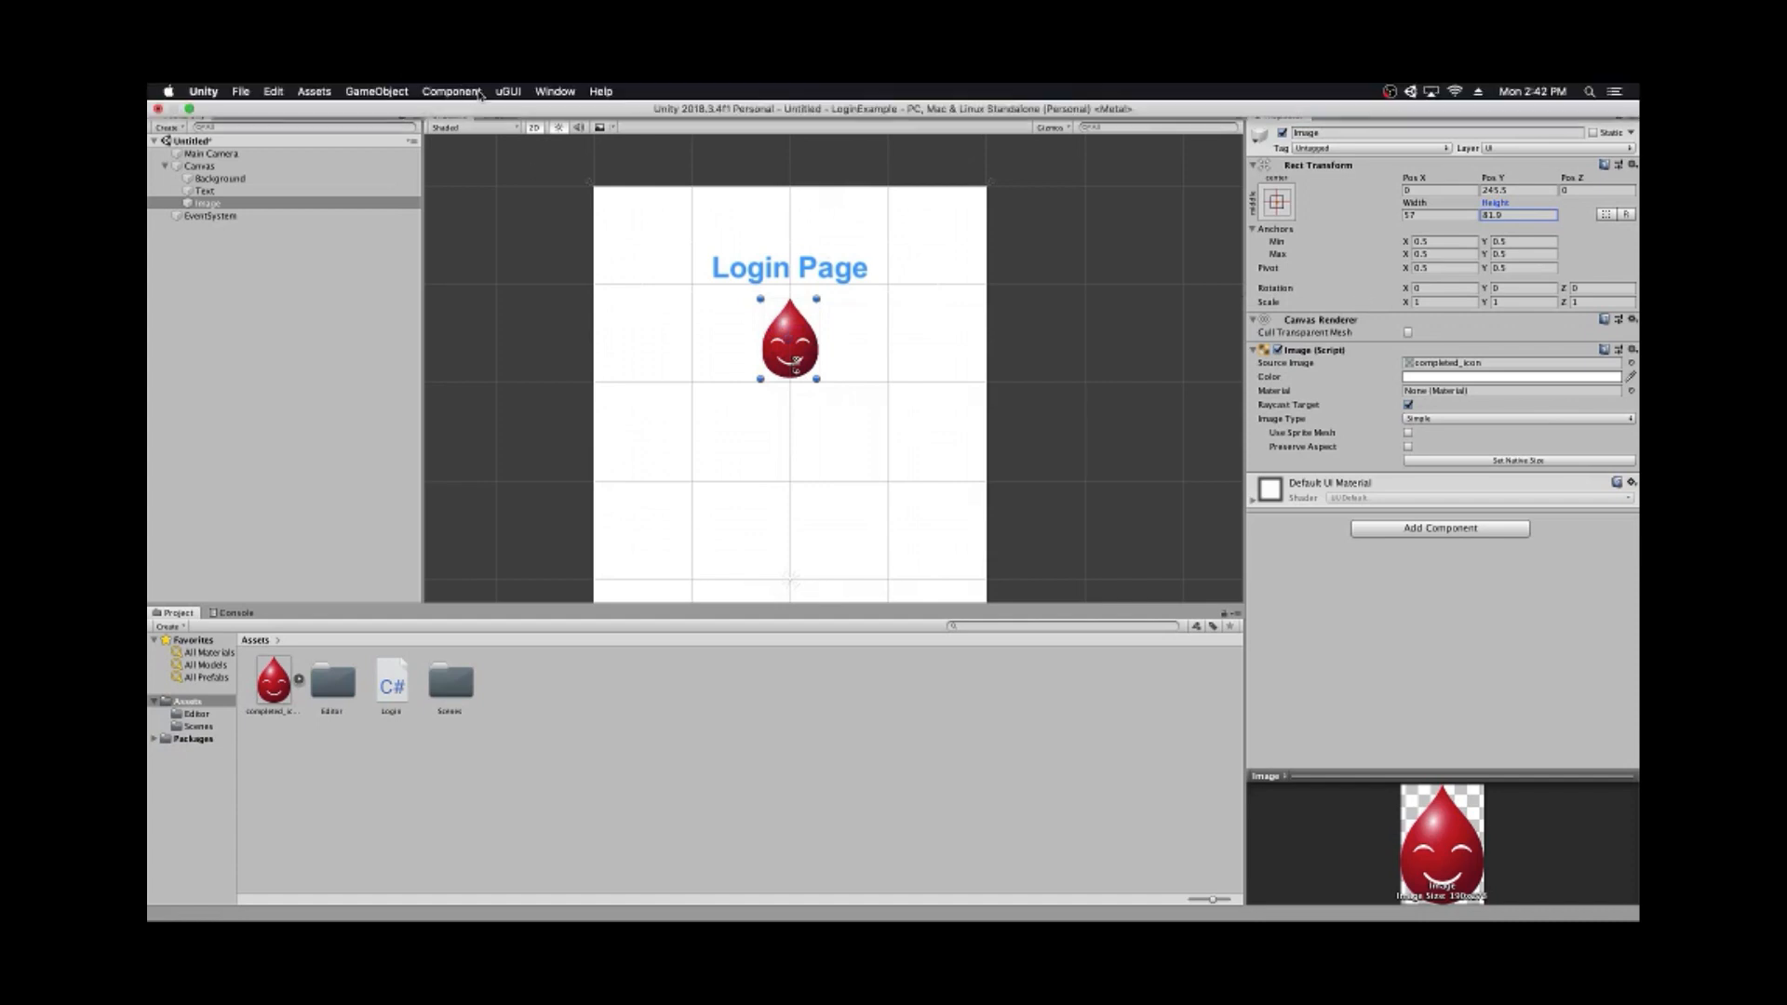
- Snap the droplet's anchors to its corners (min 0.42875/0.7556875, max 0.57125/0.8580625) and set Top to 0
click(506, 90)
click(540, 106)
scroll(769, 321, up, 5)
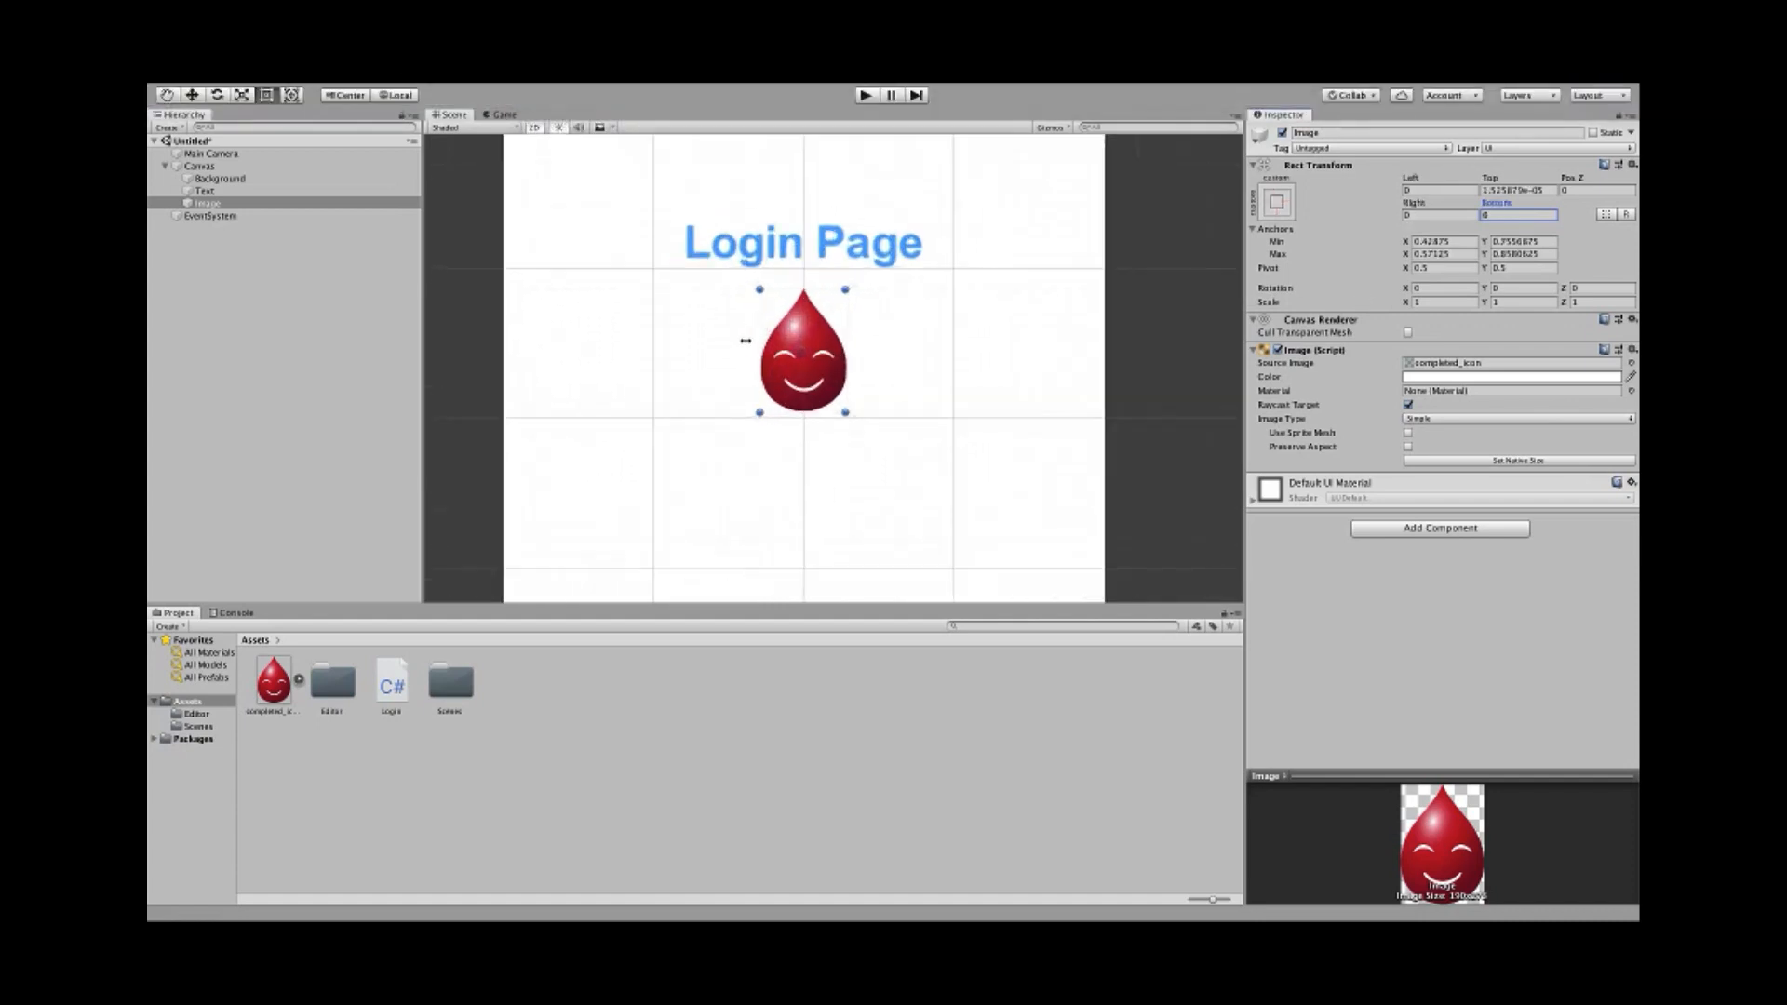
scroll(823, 324, down, 4)
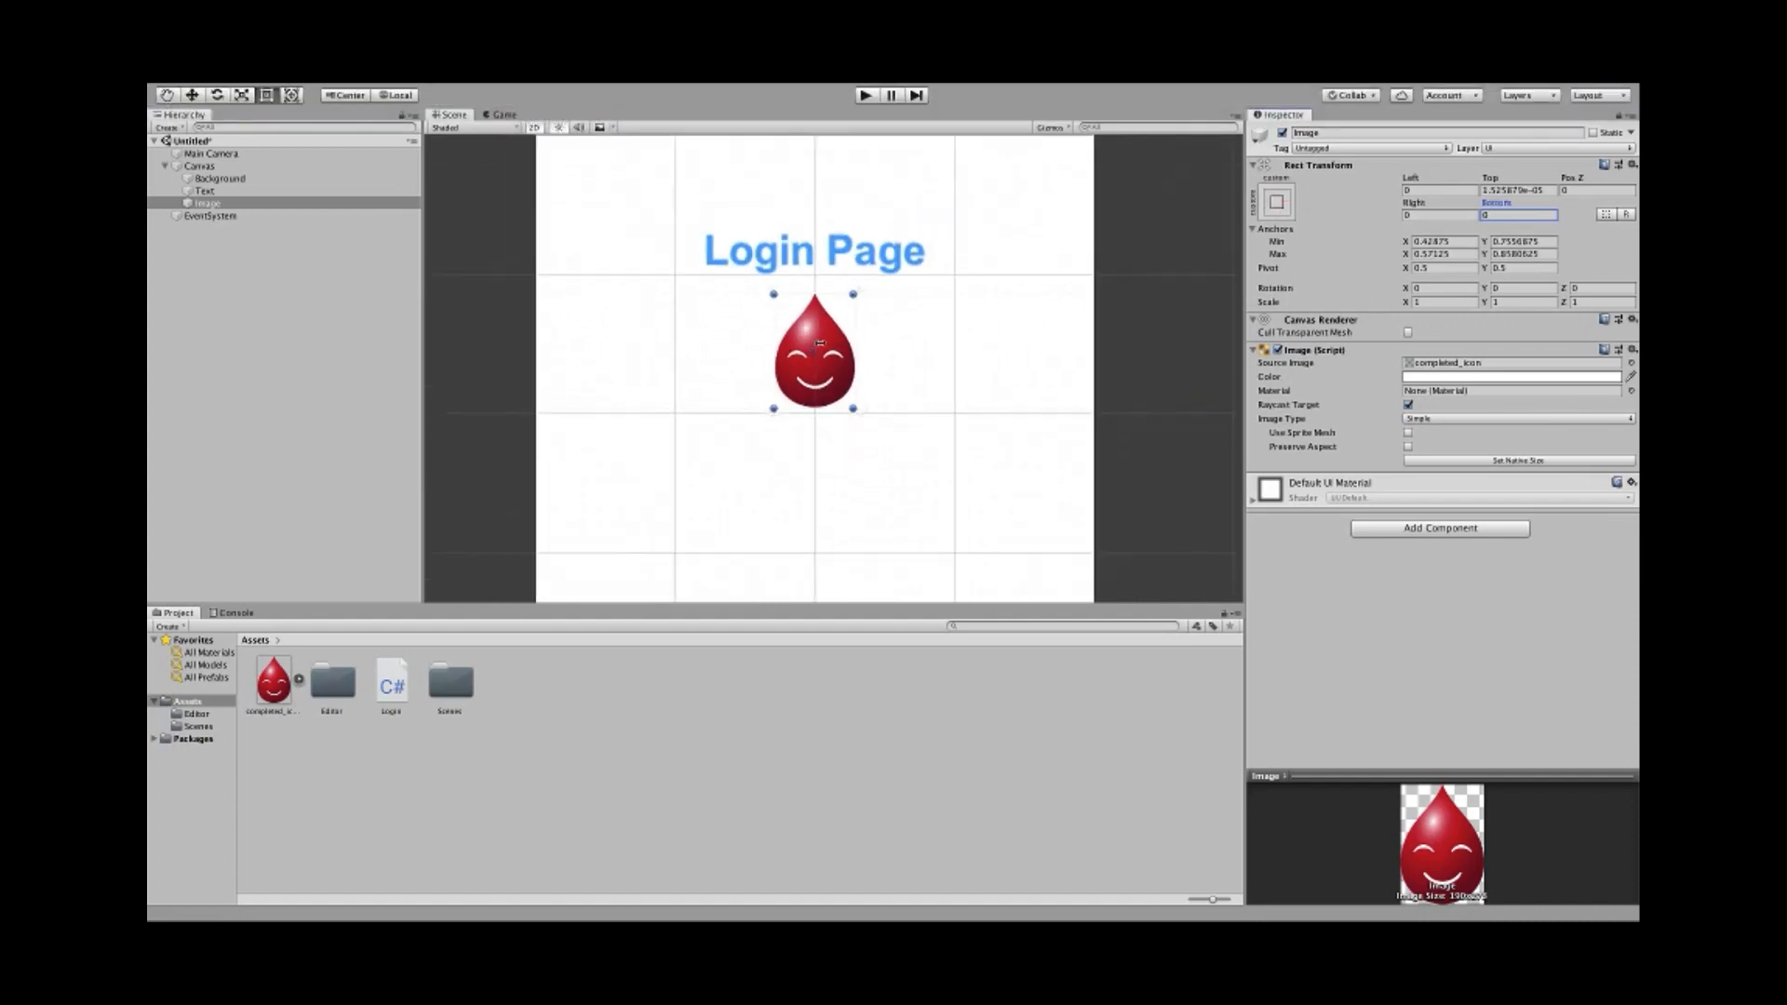
scroll(810, 340, up, 2)
scroll(802, 351, down, 3)
scroll(802, 351, down, 1)
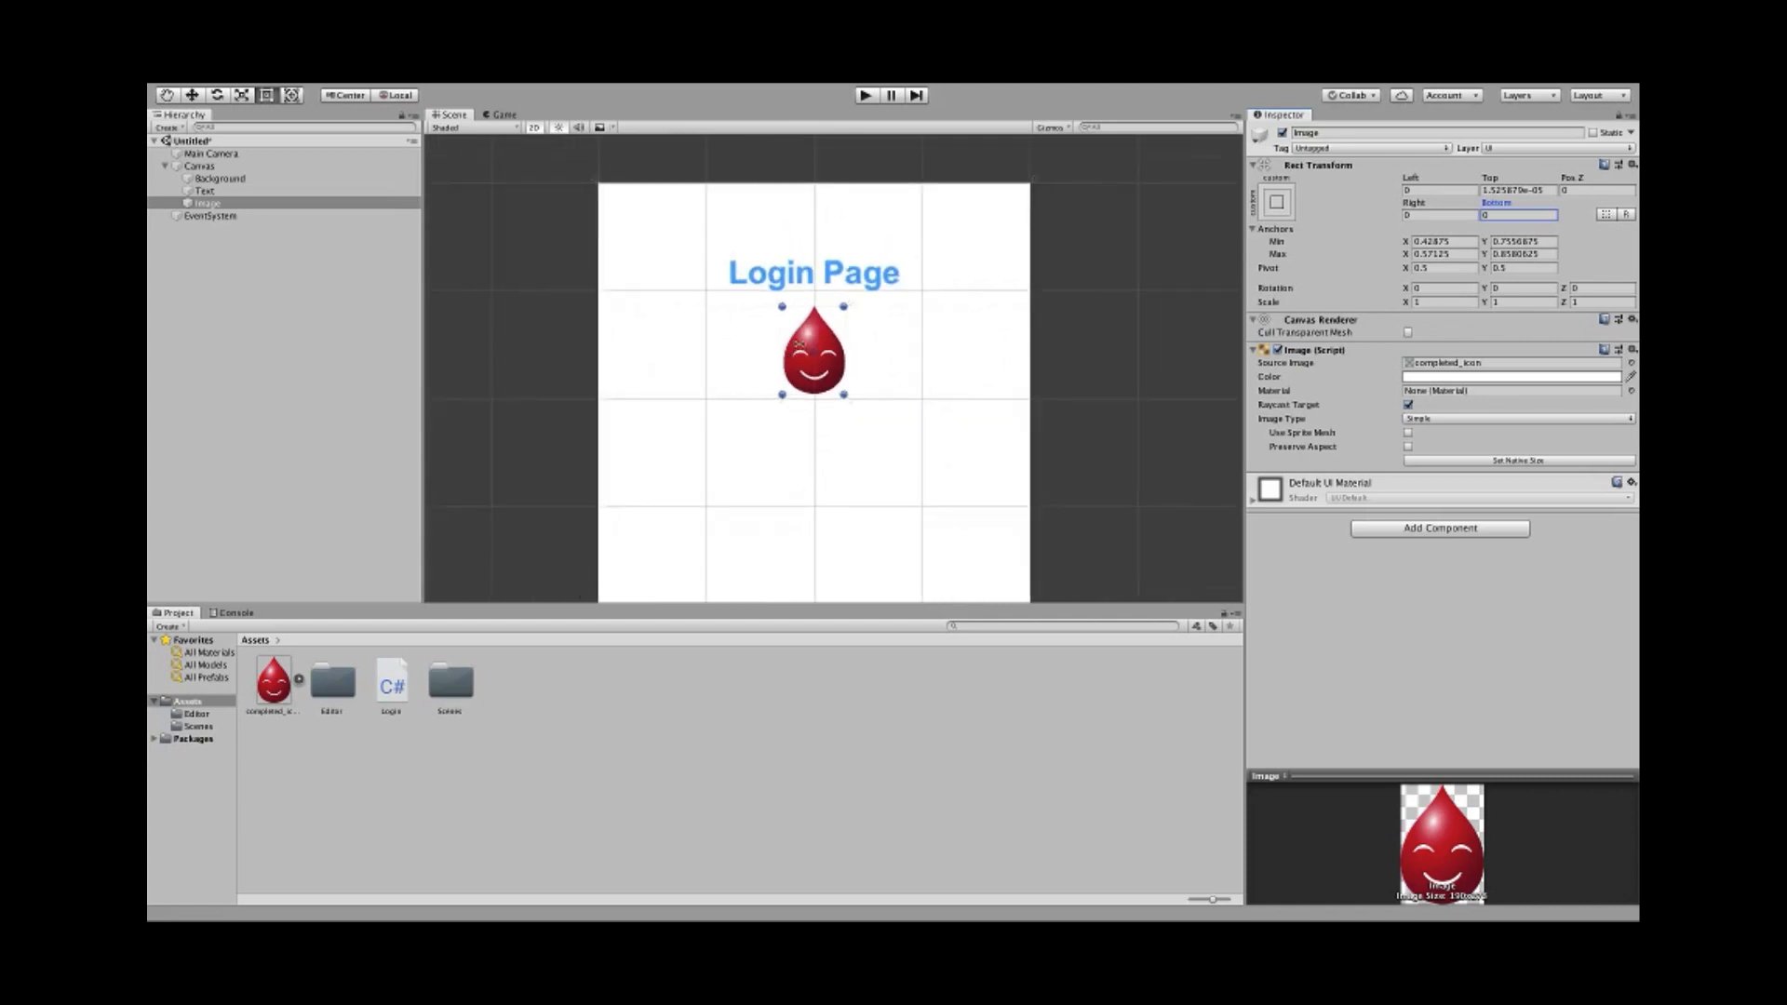
scroll(802, 351, up, 2)
click(1524, 189)
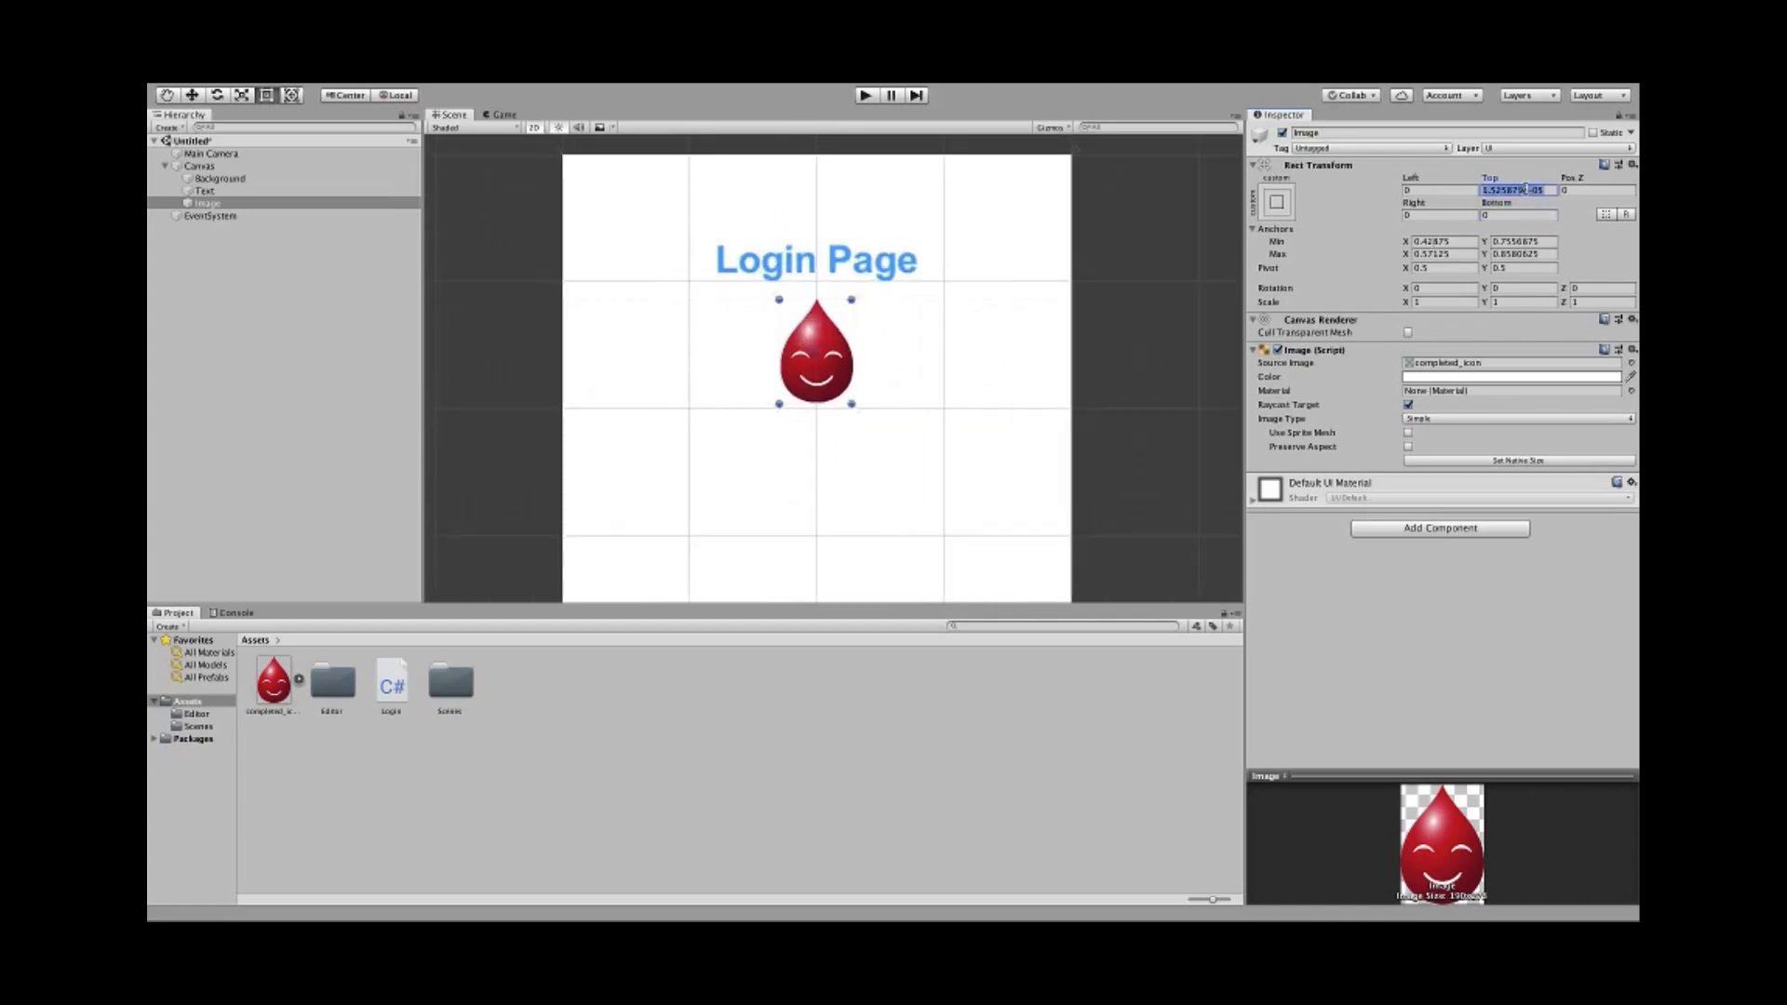
text(0)
- Zoom and pan the Scene view to frame the whole login Canvas
scroll(782, 363, up, 1)
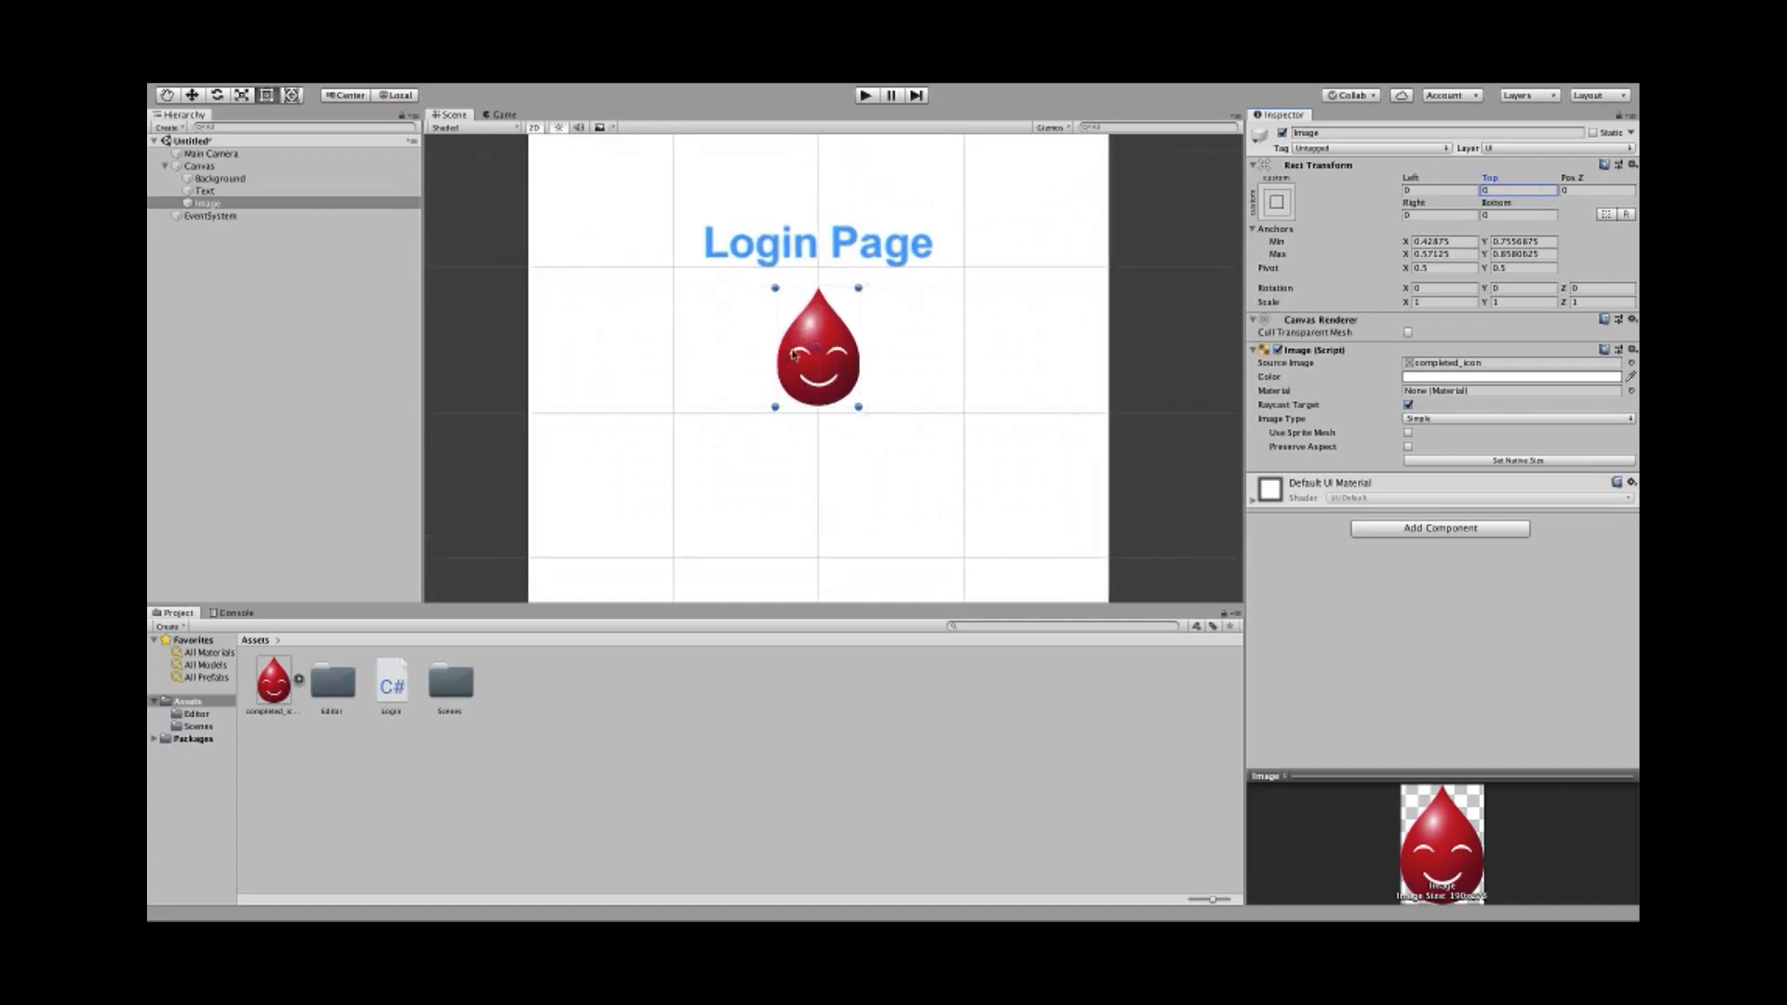
scroll(774, 368, down, 3)
scroll(778, 337, up, 3)
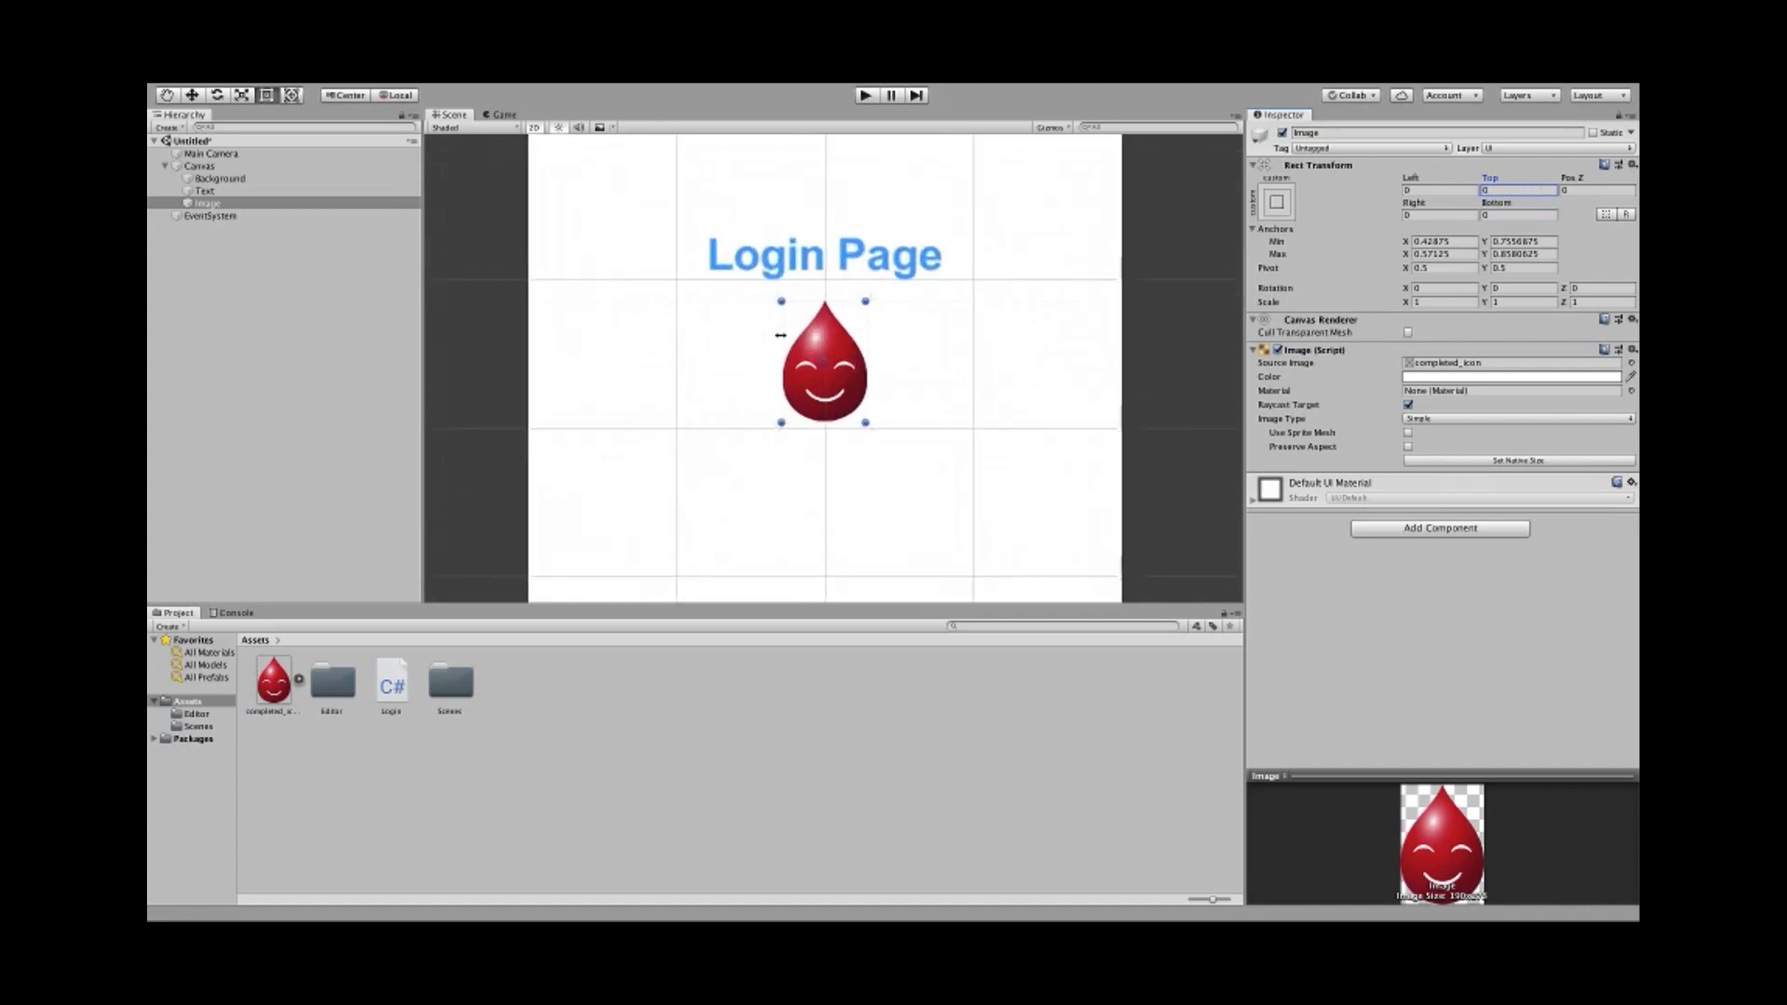
scroll(787, 363, down, 2)
scroll(793, 379, up, 1)
scroll(792, 379, down, 2)
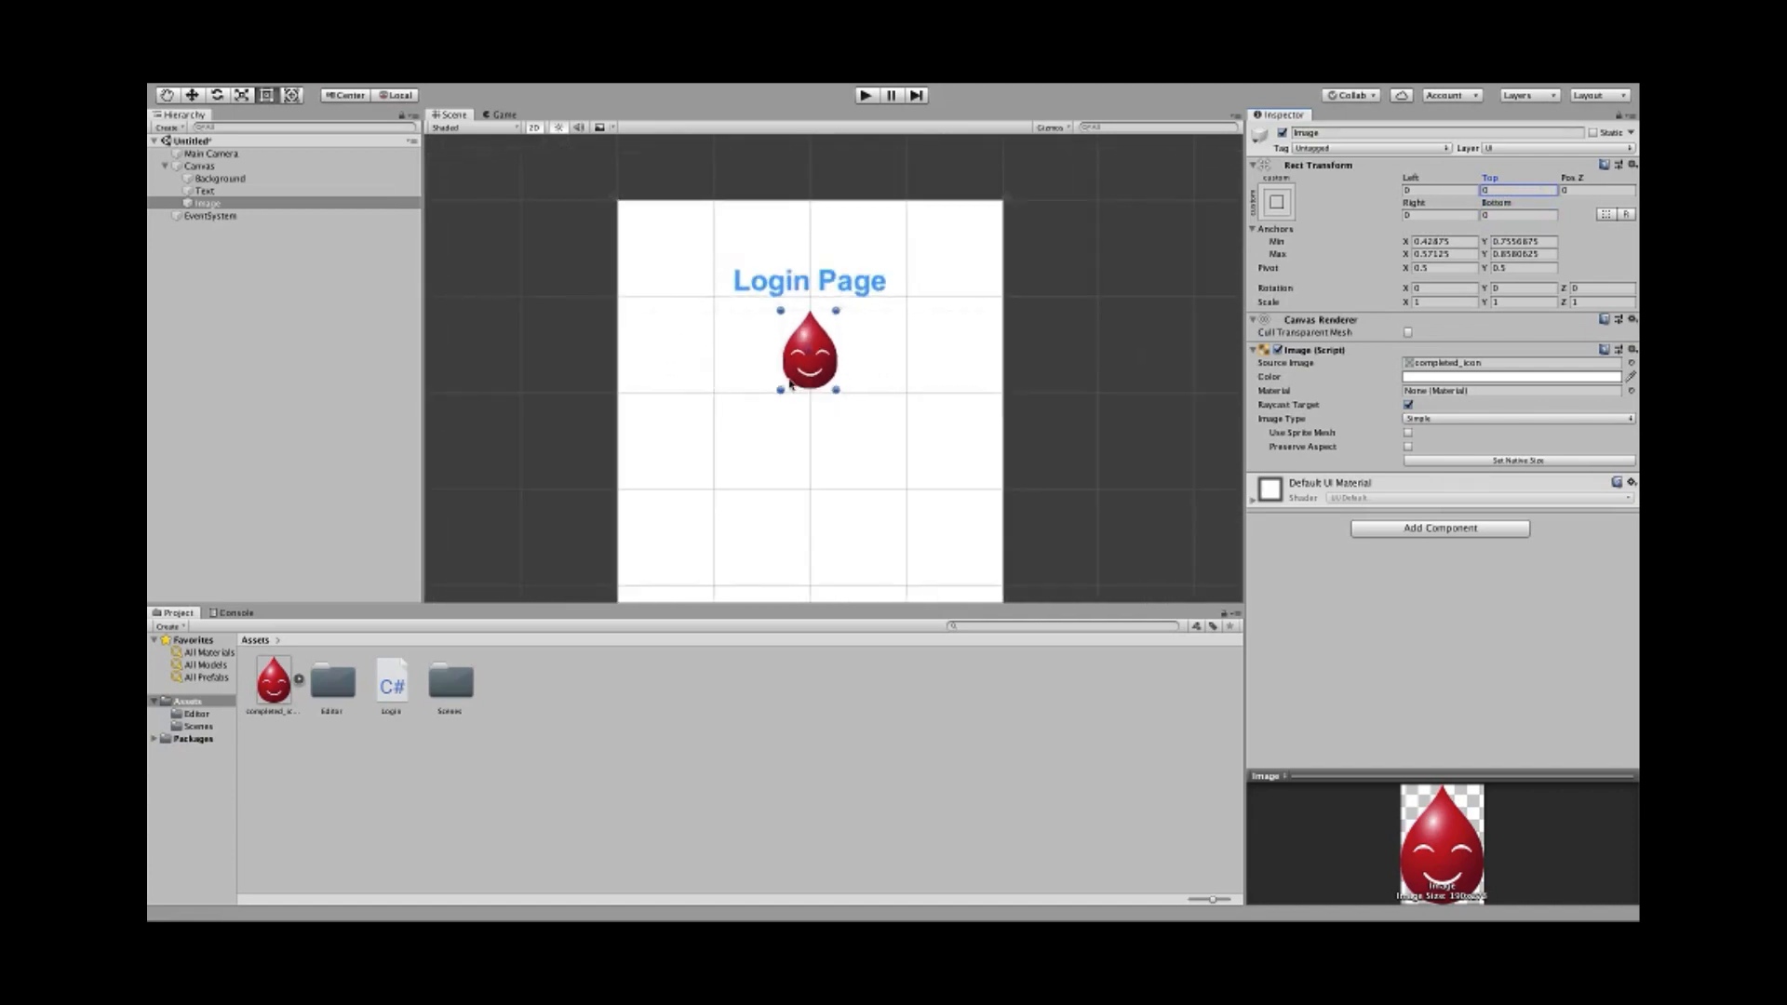
middle_drag(761, 474, 761, 427)
scroll(760, 426, down, 3)
middle_drag(750, 499, 780, 412)
scroll(774, 434, up, 2)
scroll(781, 434, down, 1)
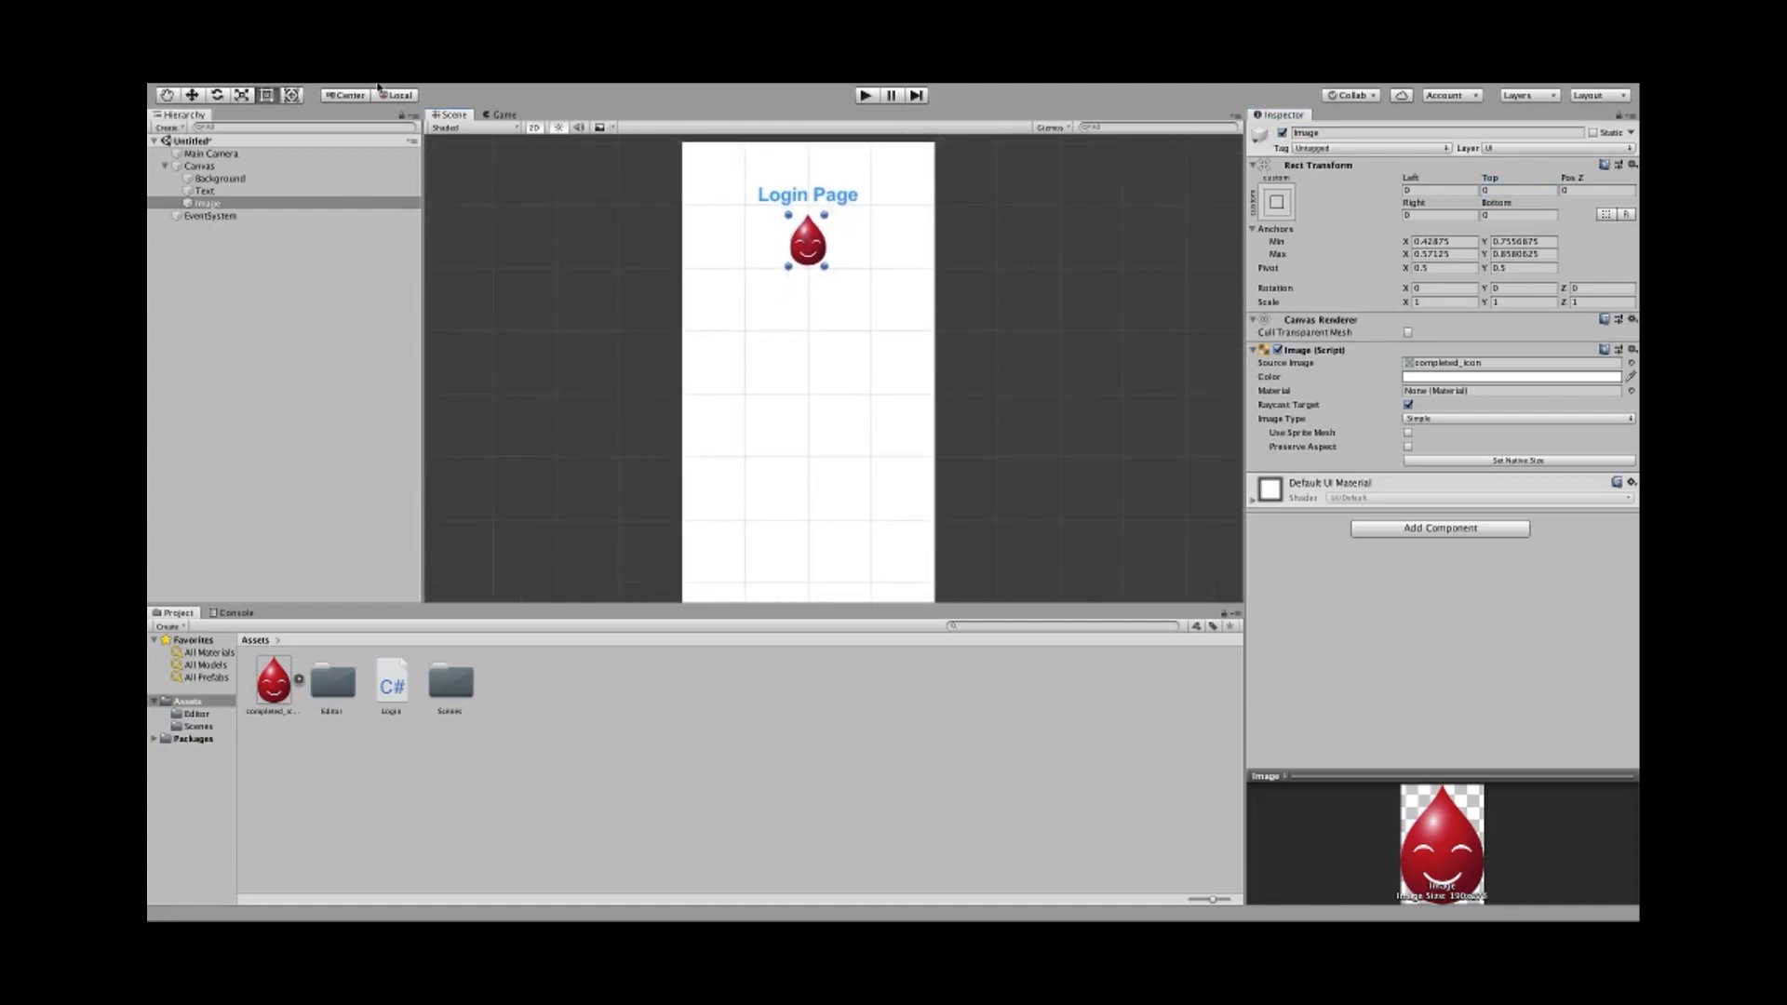
mouse_move(363, 87)
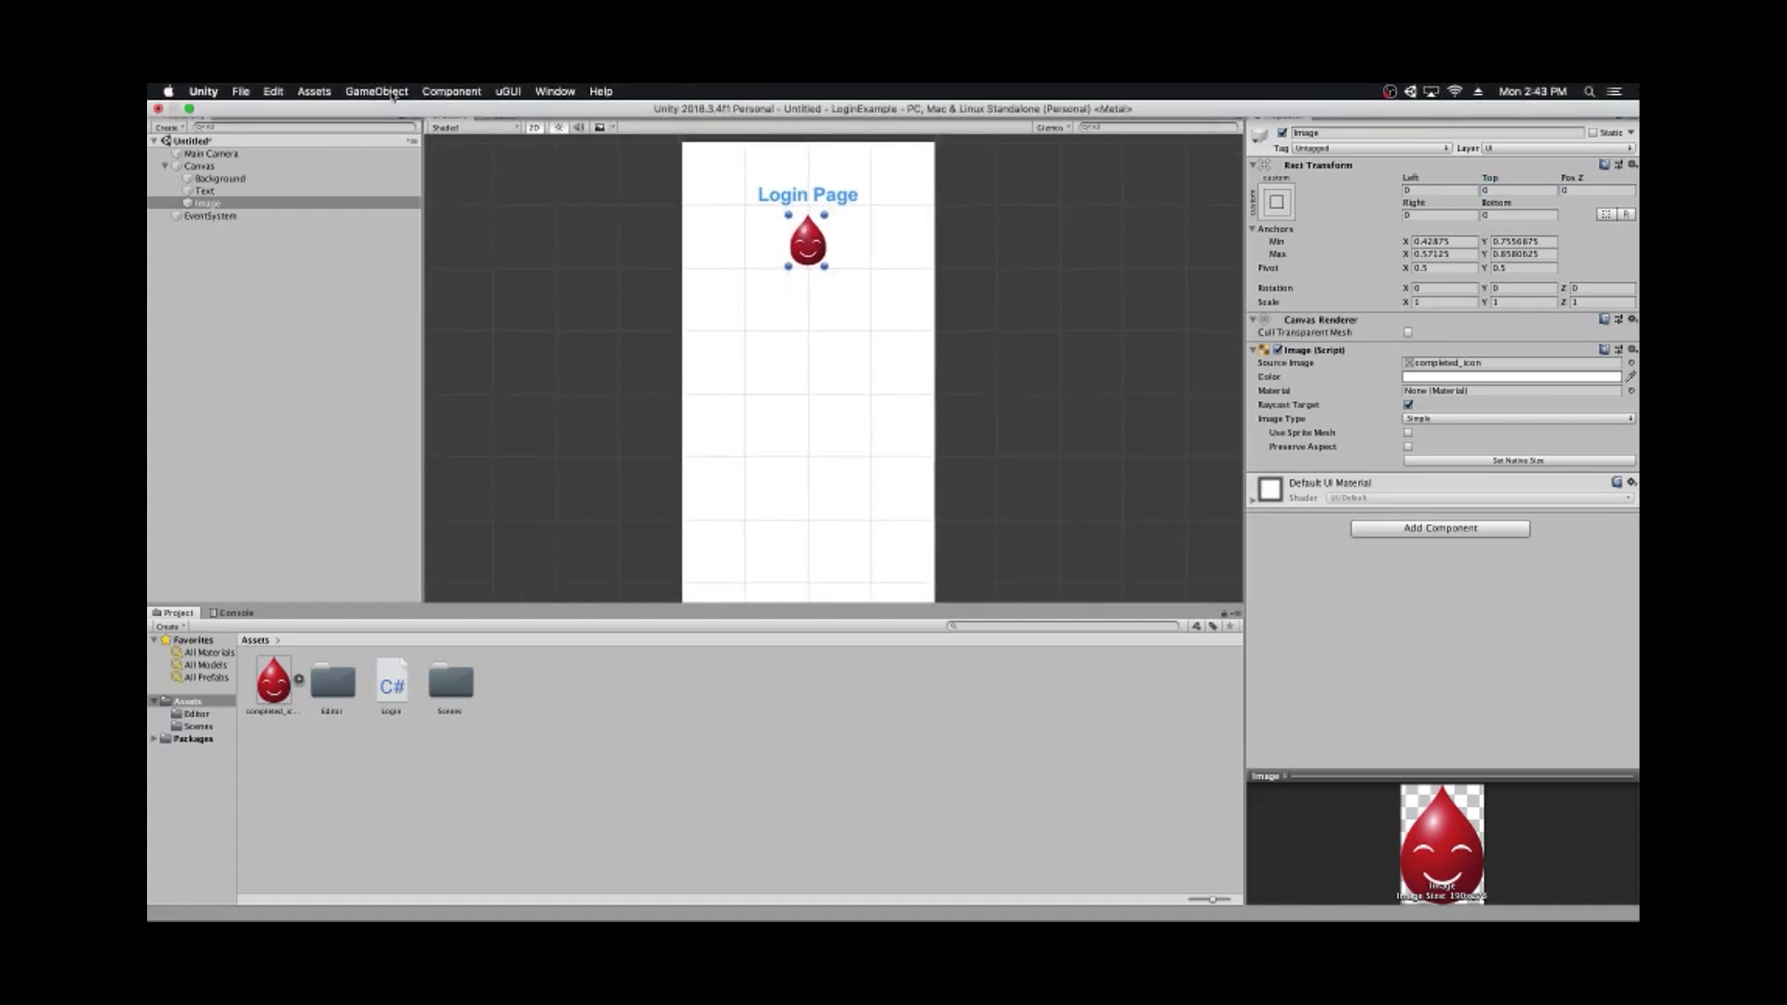
click(392, 92)
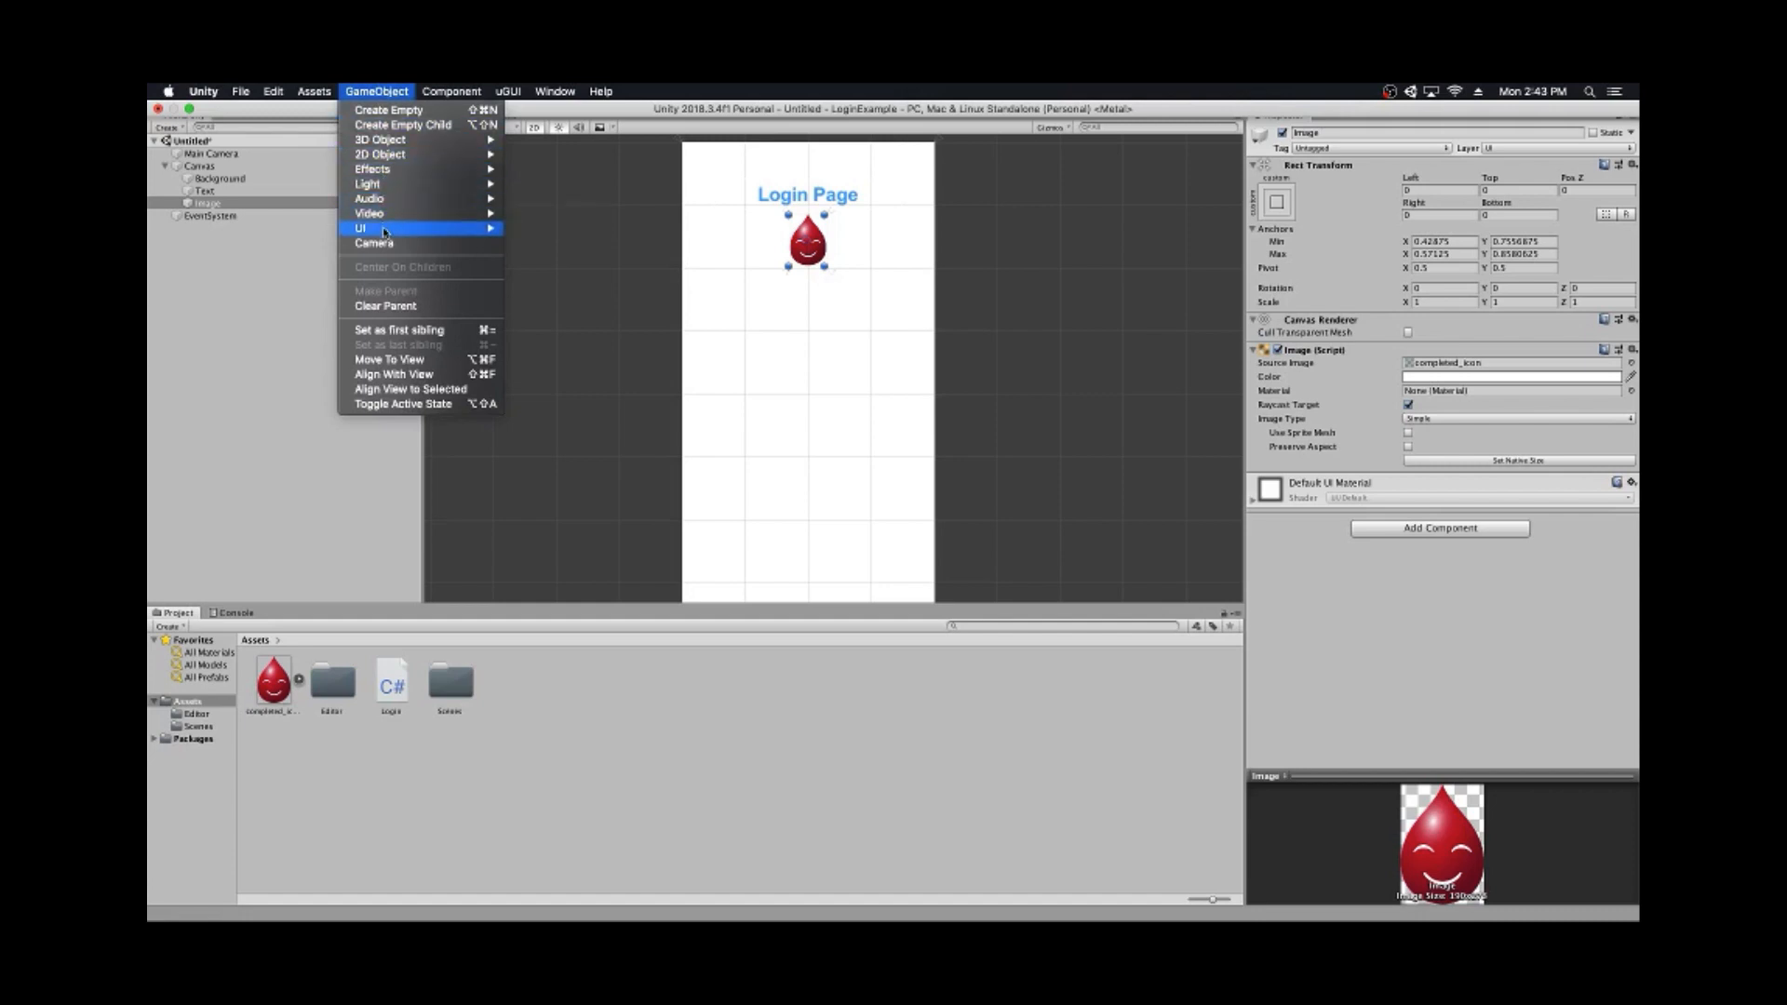
- Add a UI Panel to the Canvas and drag its top edge below the droplet (Top 225.25)
mouse_move(385, 232)
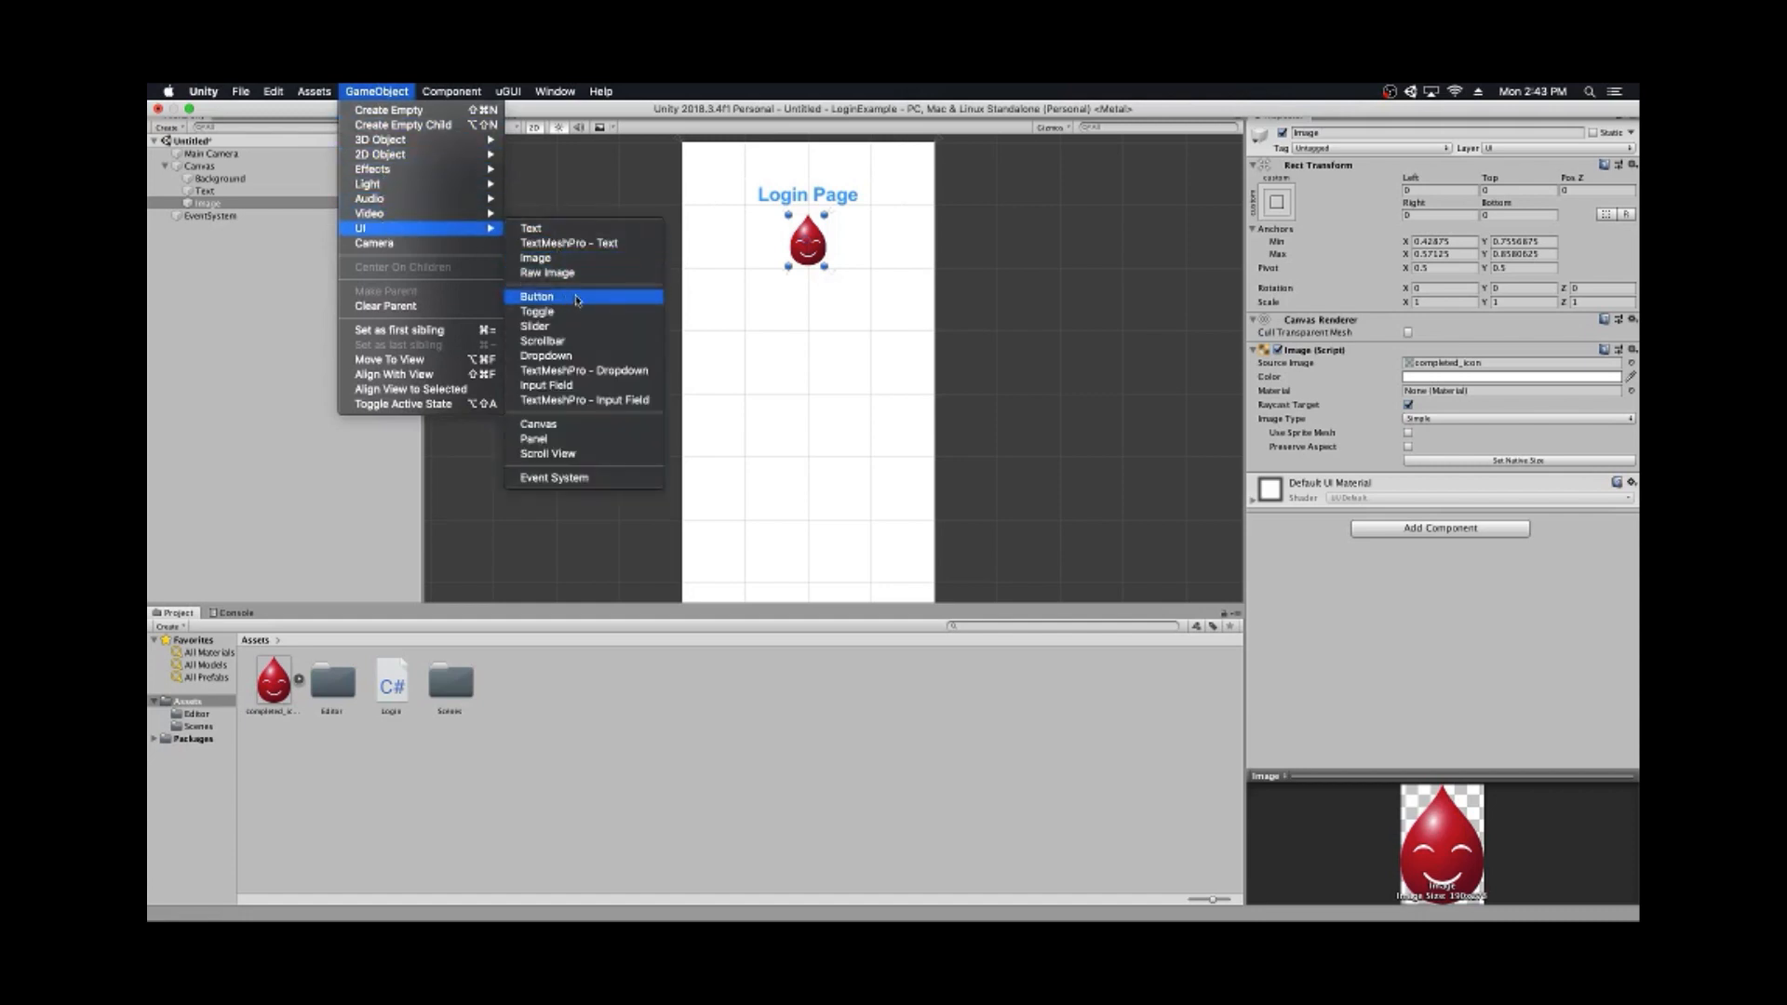
click(536, 438)
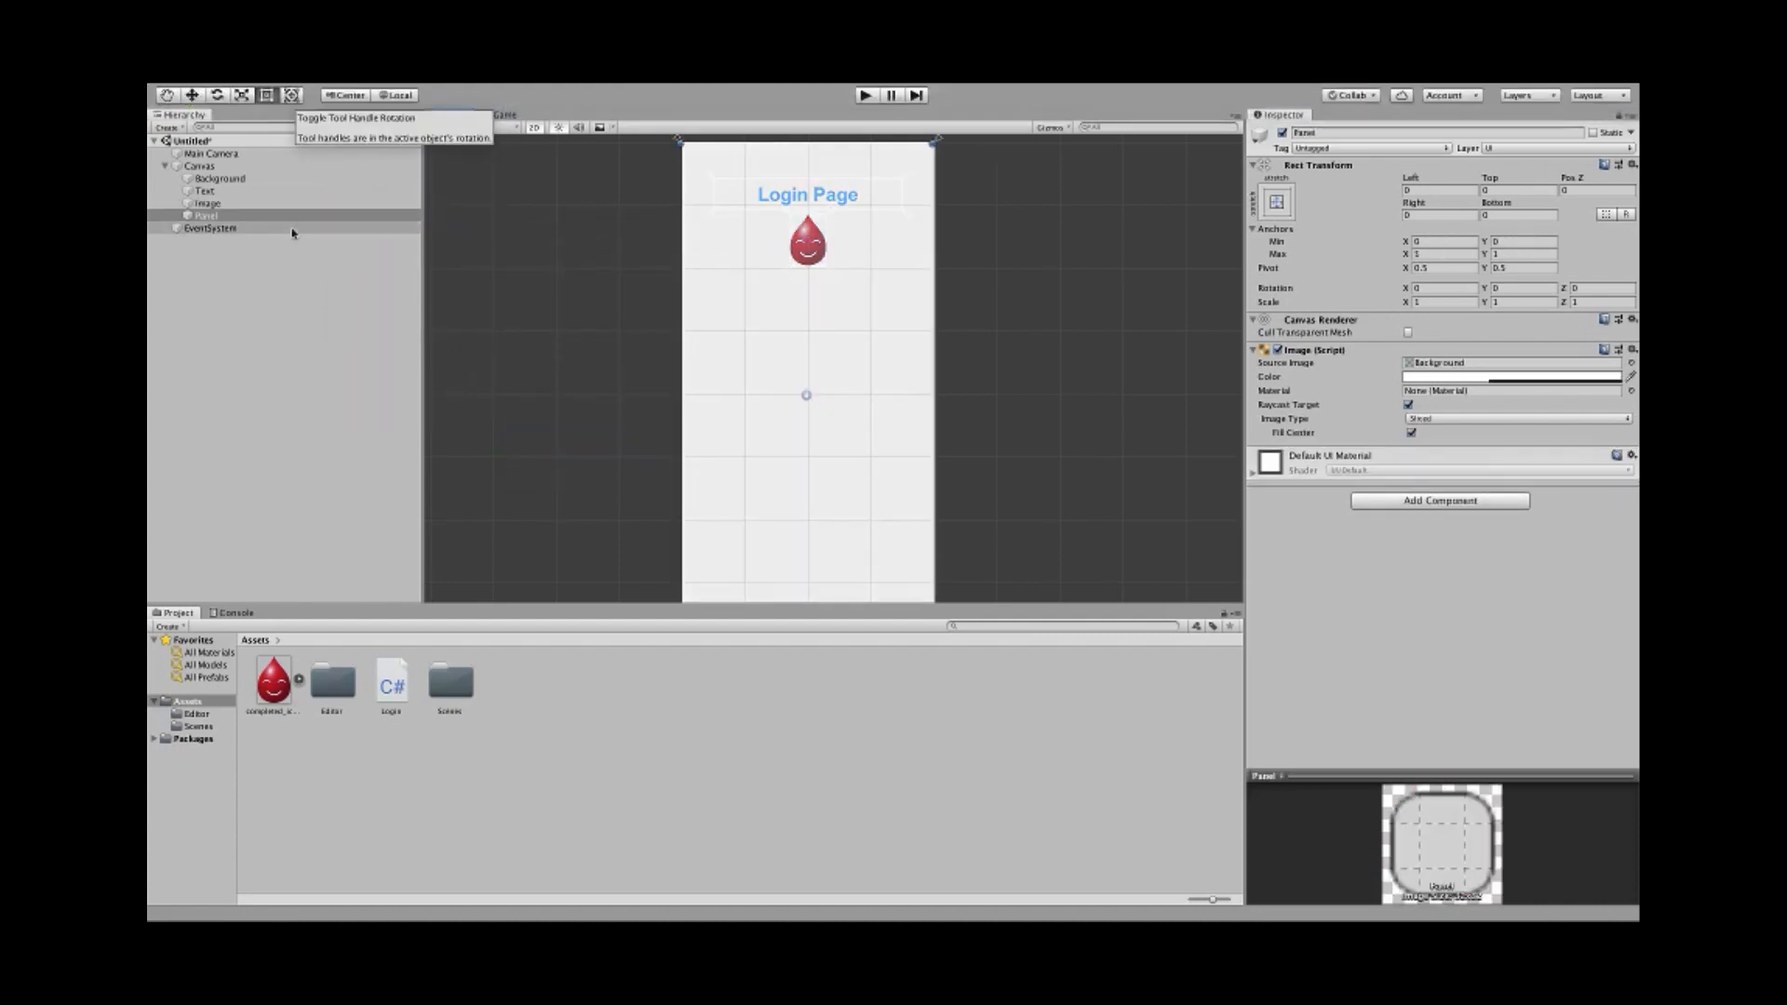
scroll(622, 371, down, 2)
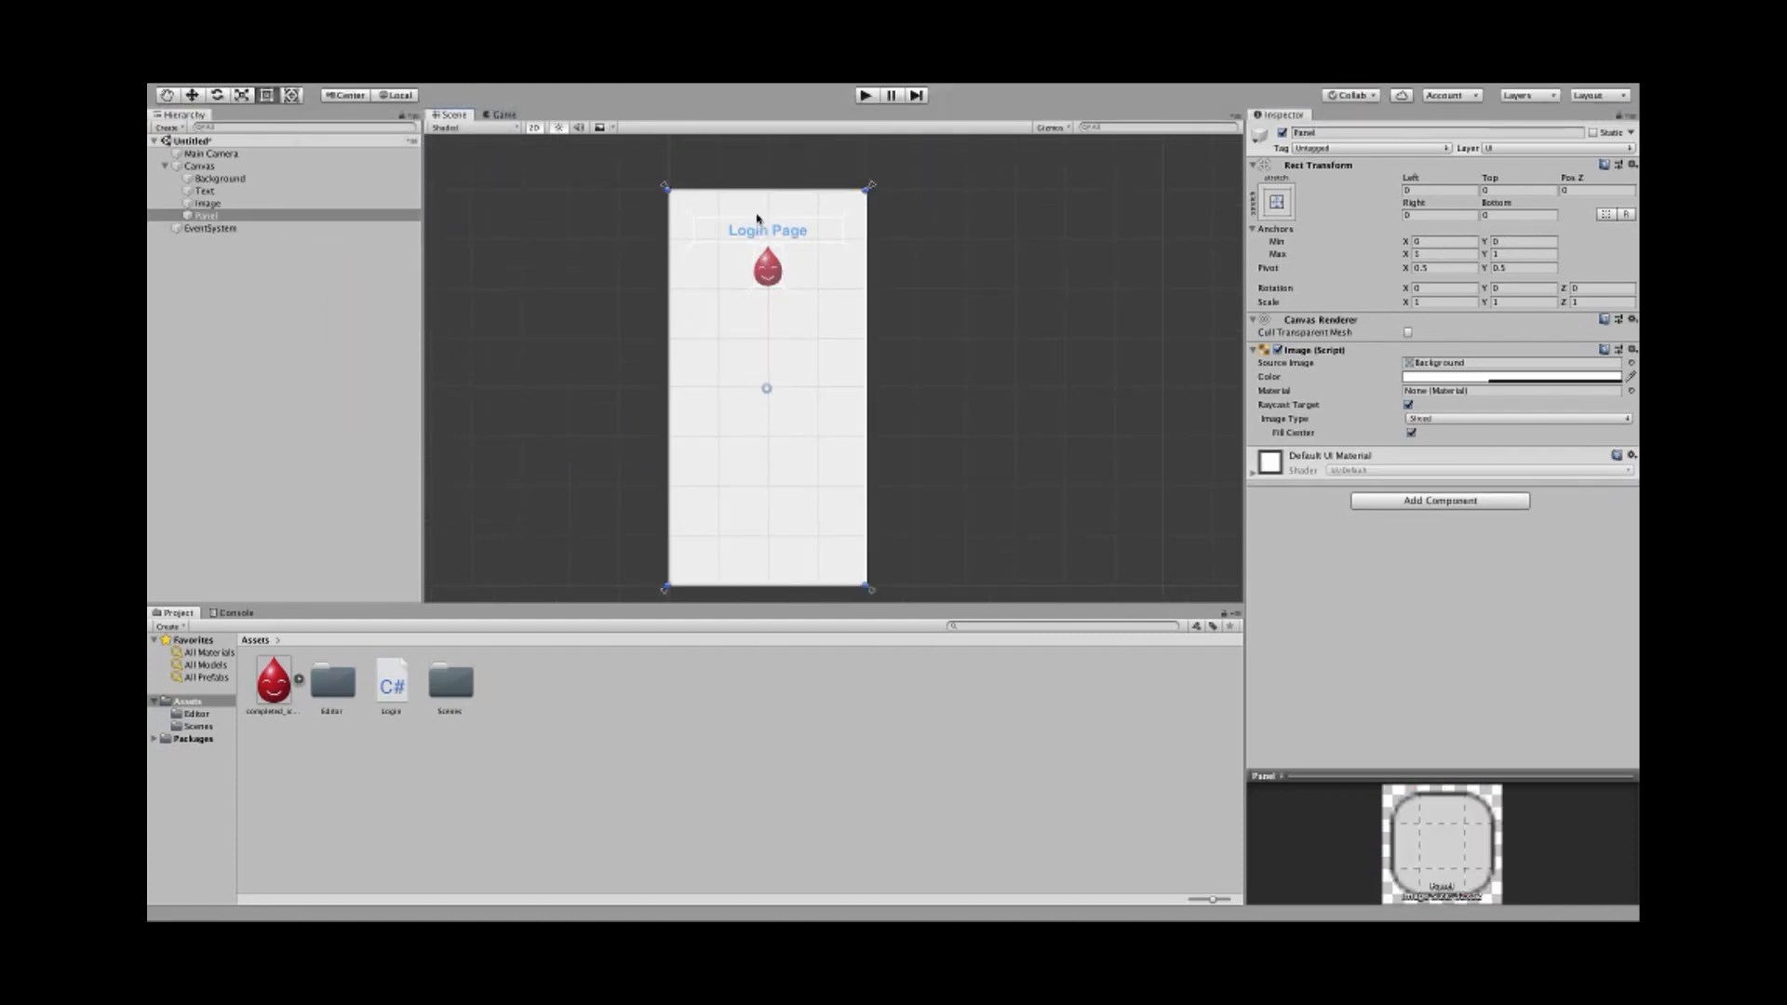
drag(767, 190, 767, 301)
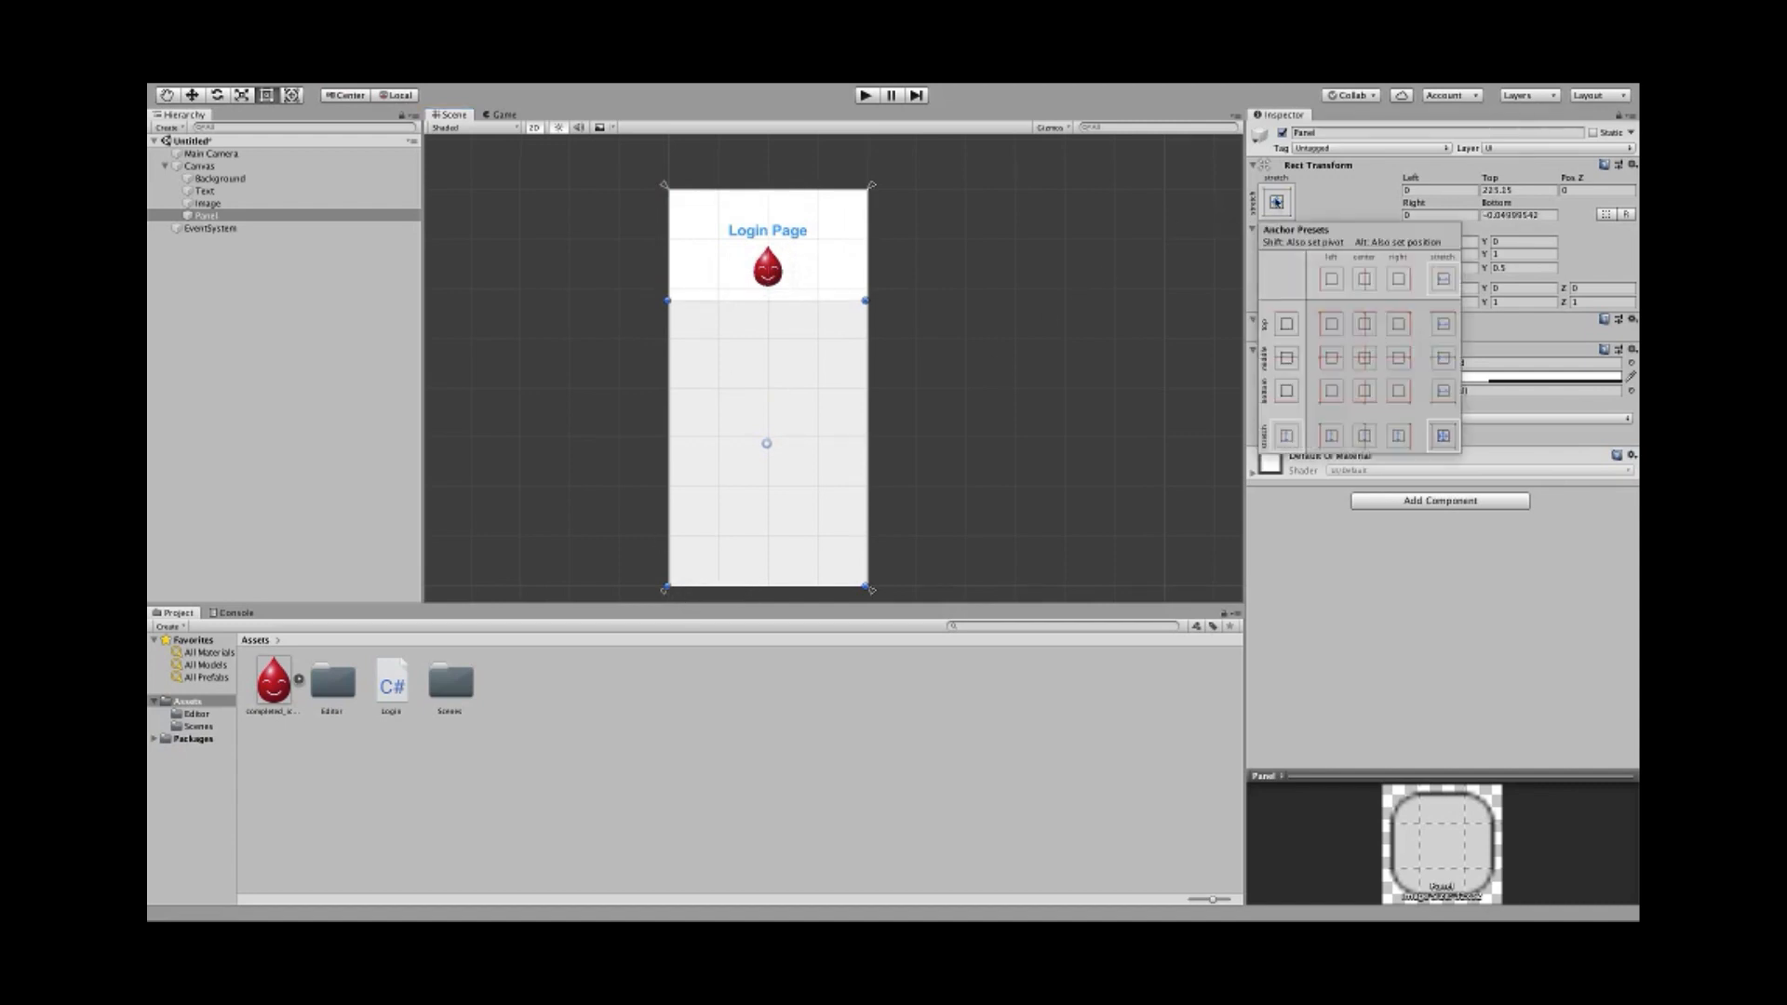
- Anchor the panel with the middle-center anchor preset
click(1276, 201)
click(1364, 357)
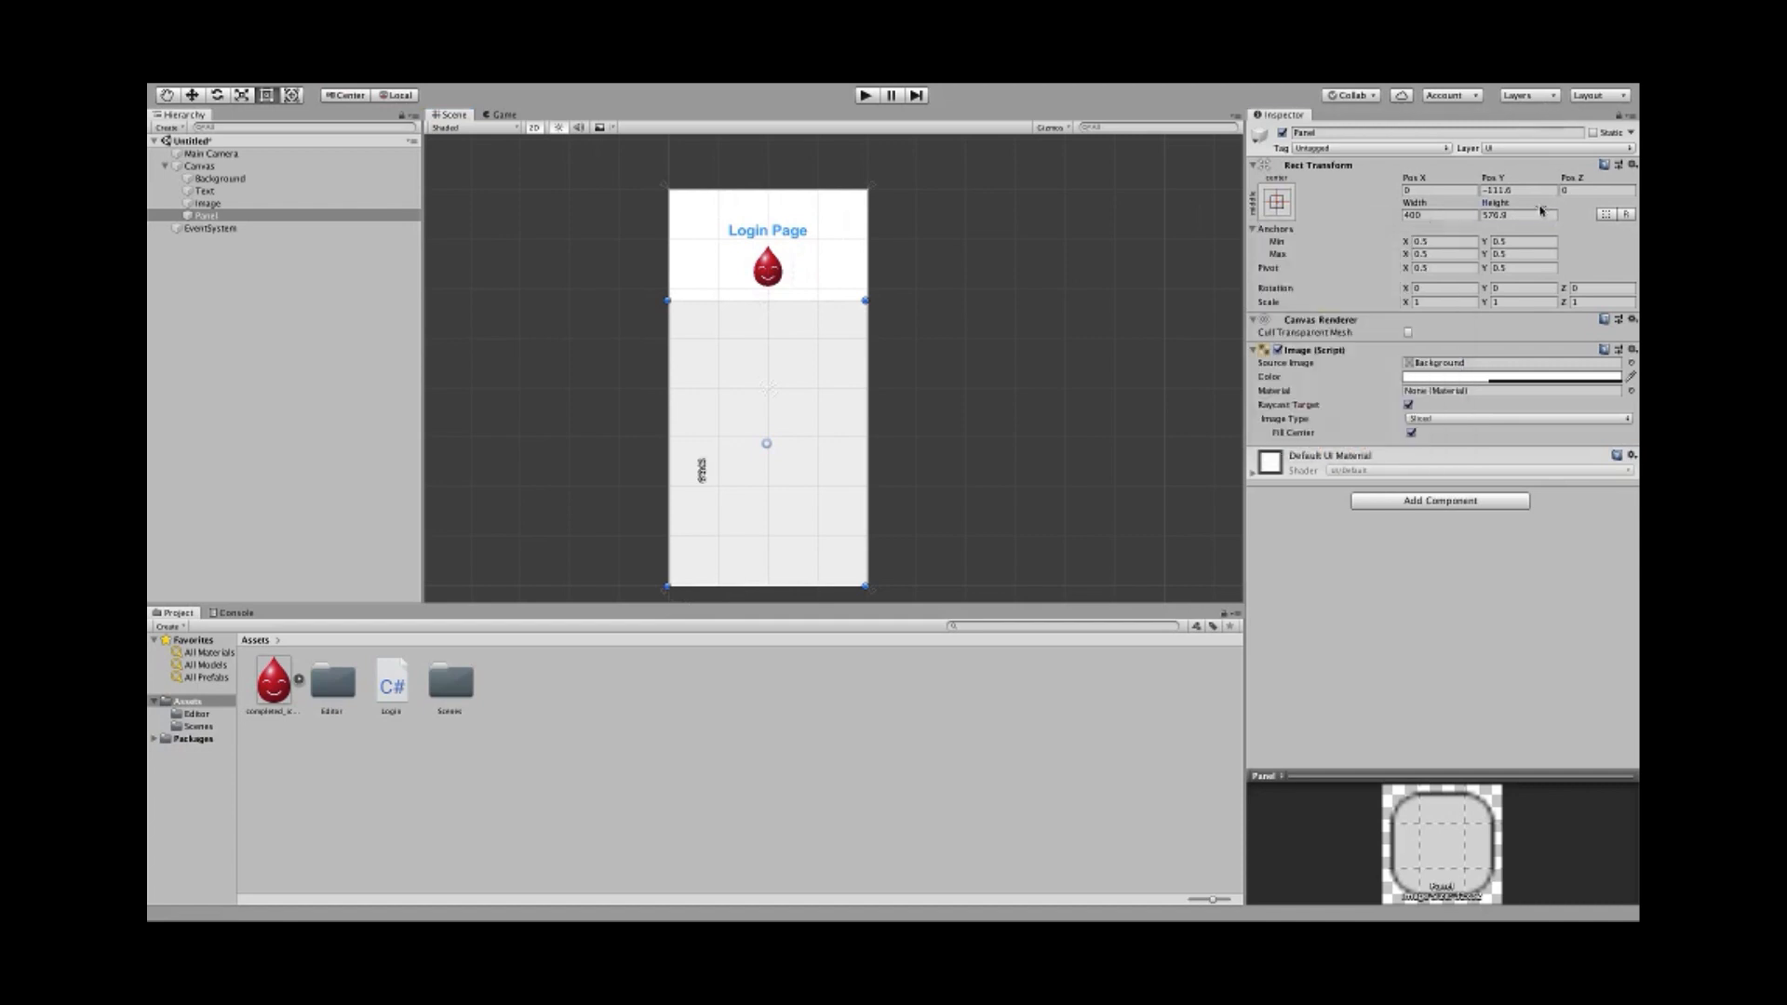
click(1274, 204)
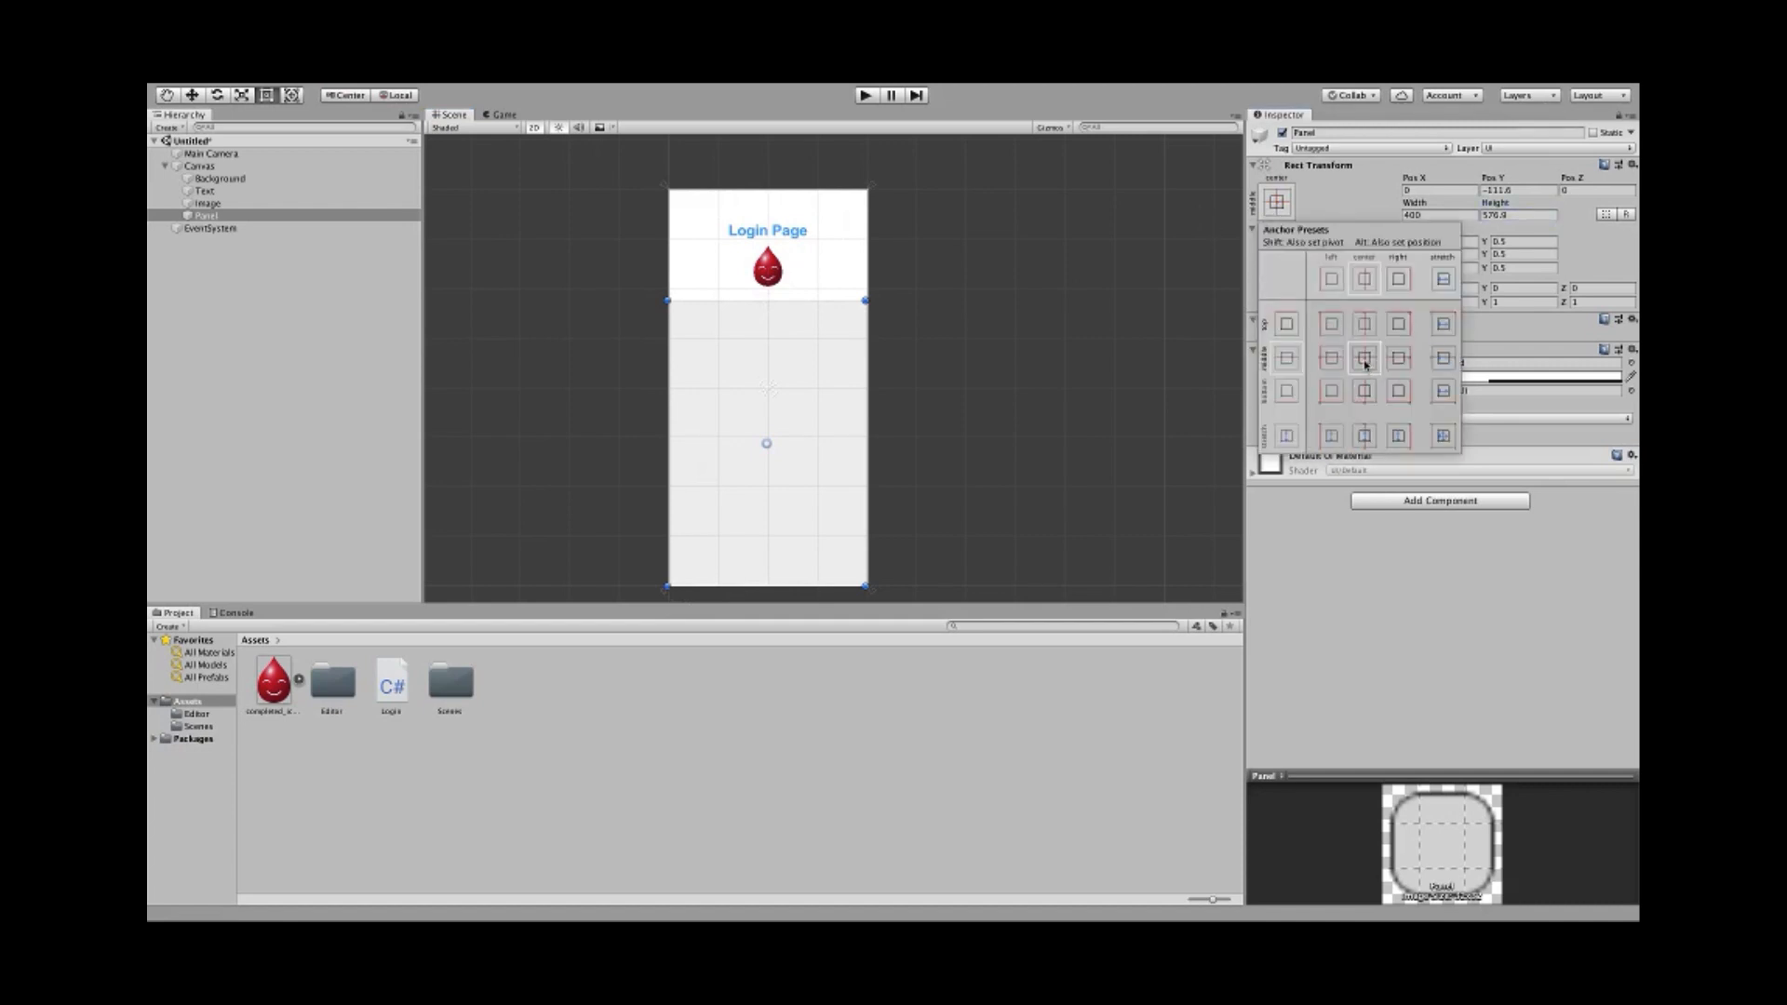
click(1442, 437)
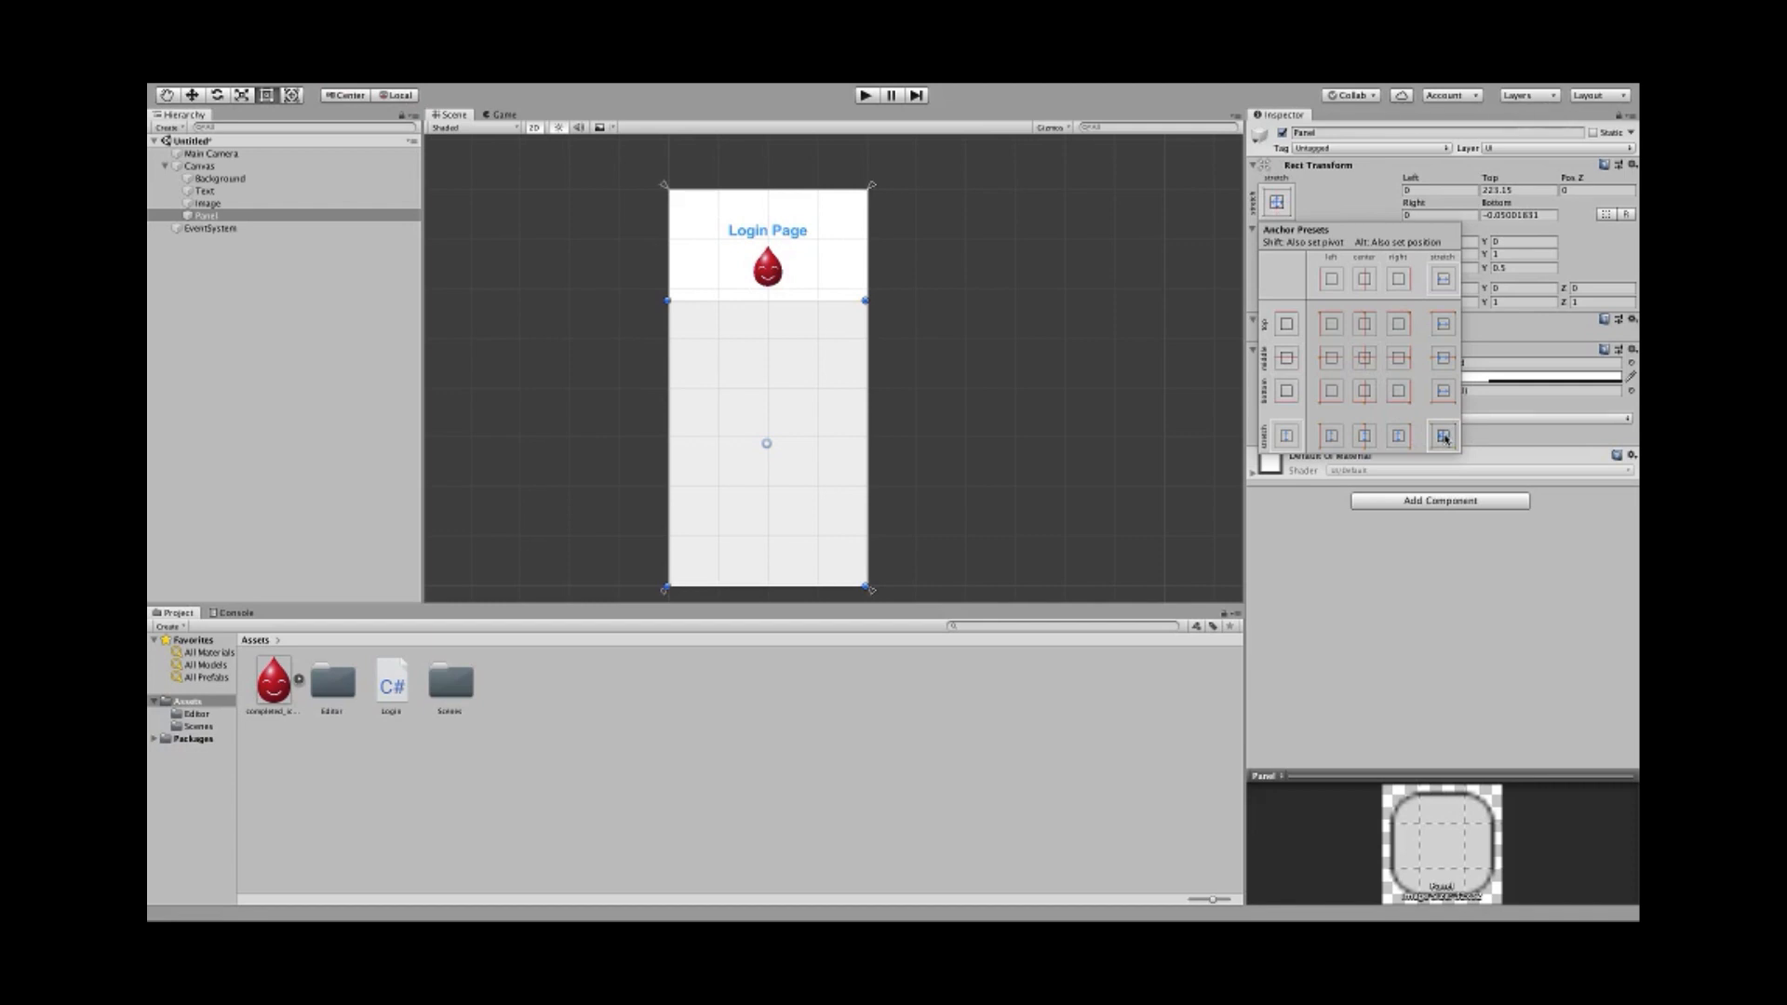
click(1365, 359)
click(1318, 573)
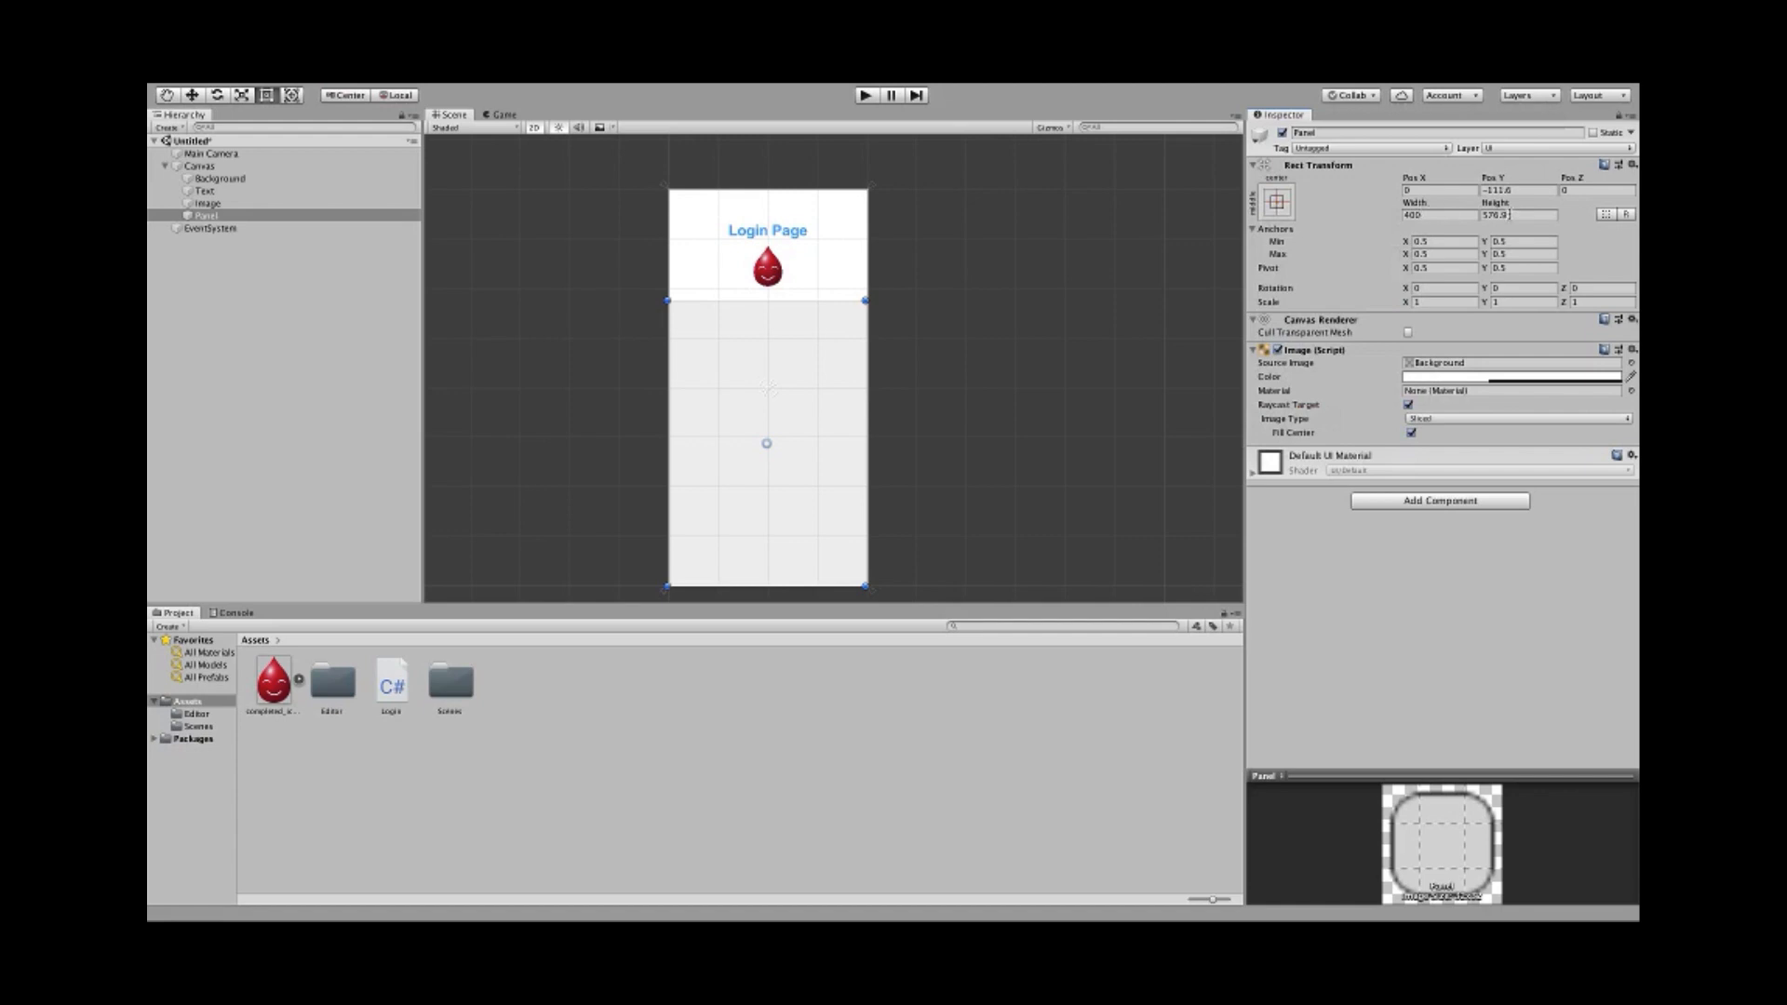
- Raise the panel's bottom edge and set its height to 400, below the droplet icon
drag(764, 586, 766, 484)
click(1528, 216)
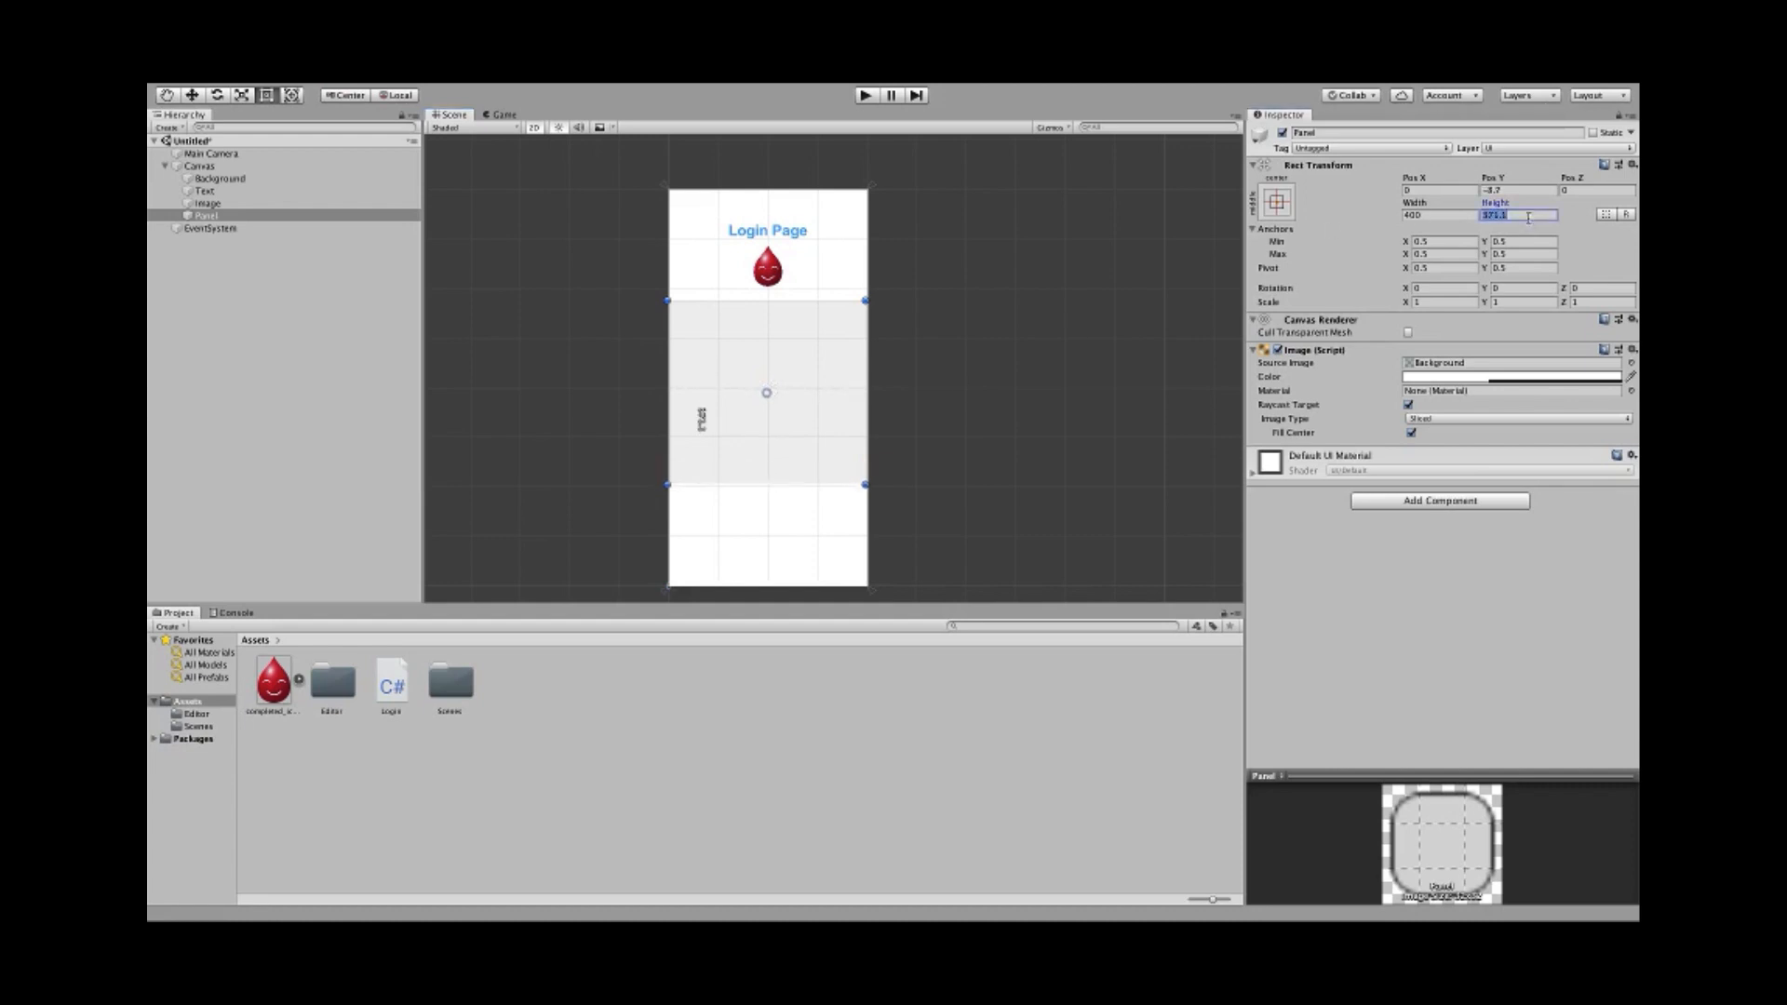
text(400)
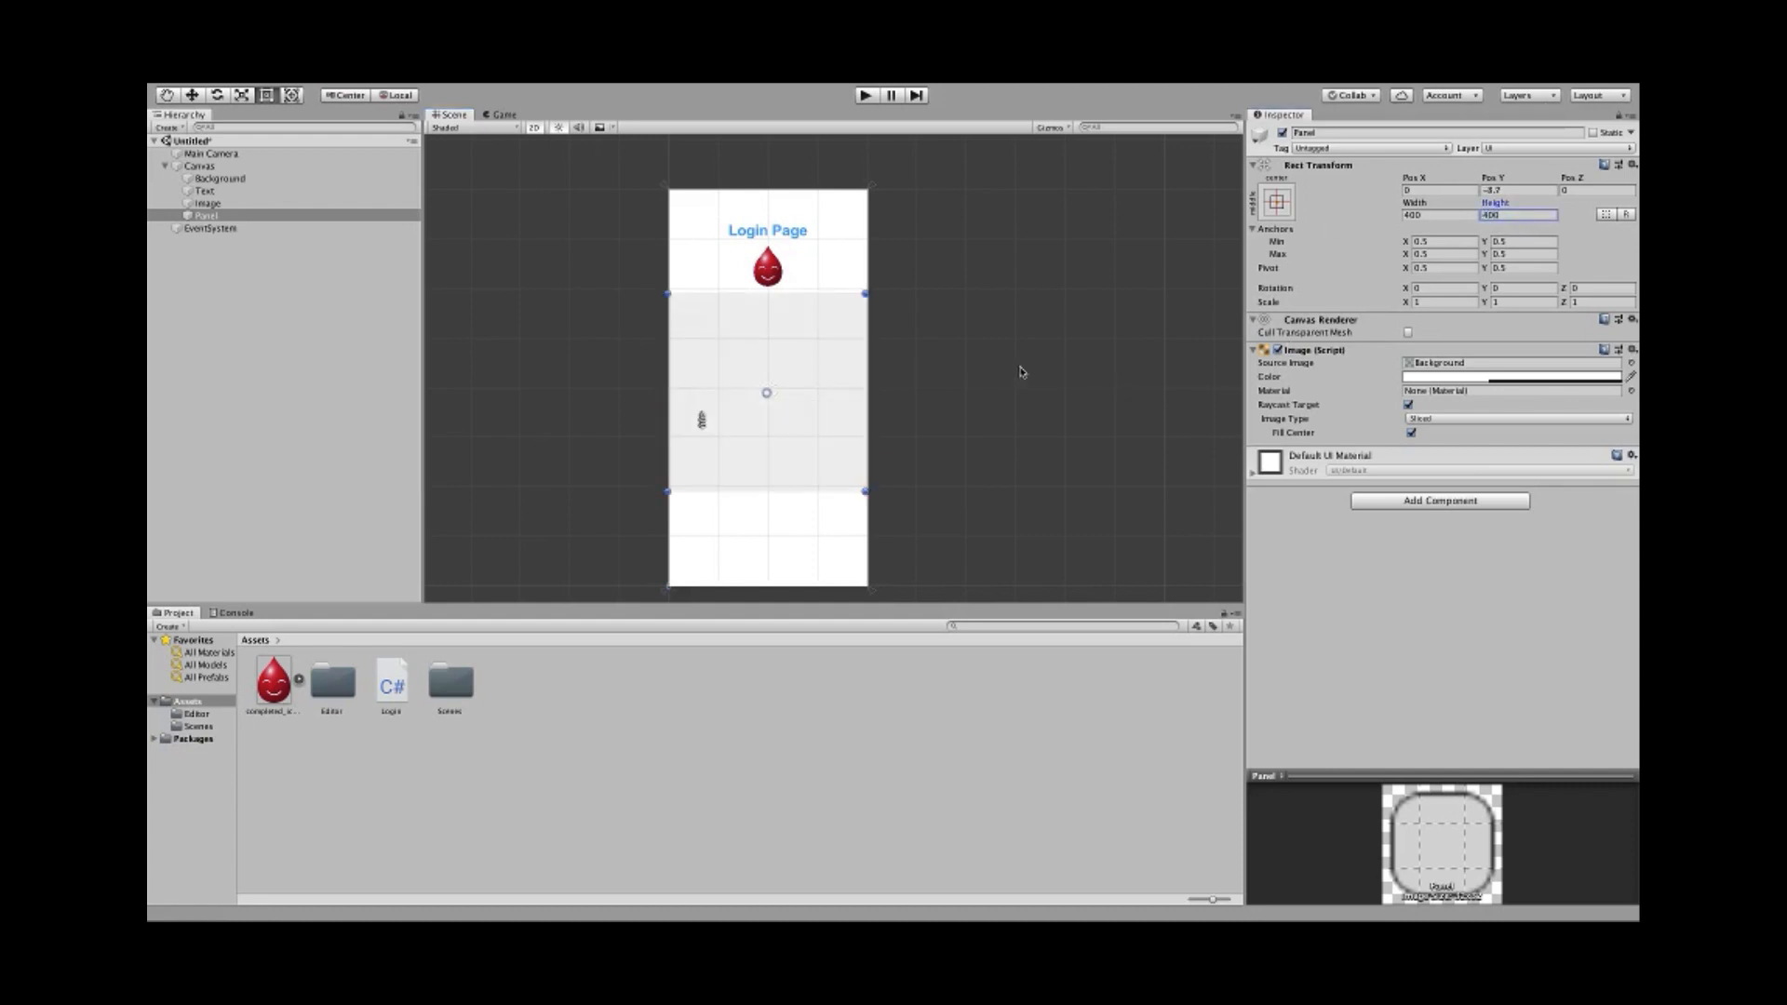
scroll(851, 428, up, 3)
middle_drag(760, 404, 789, 427)
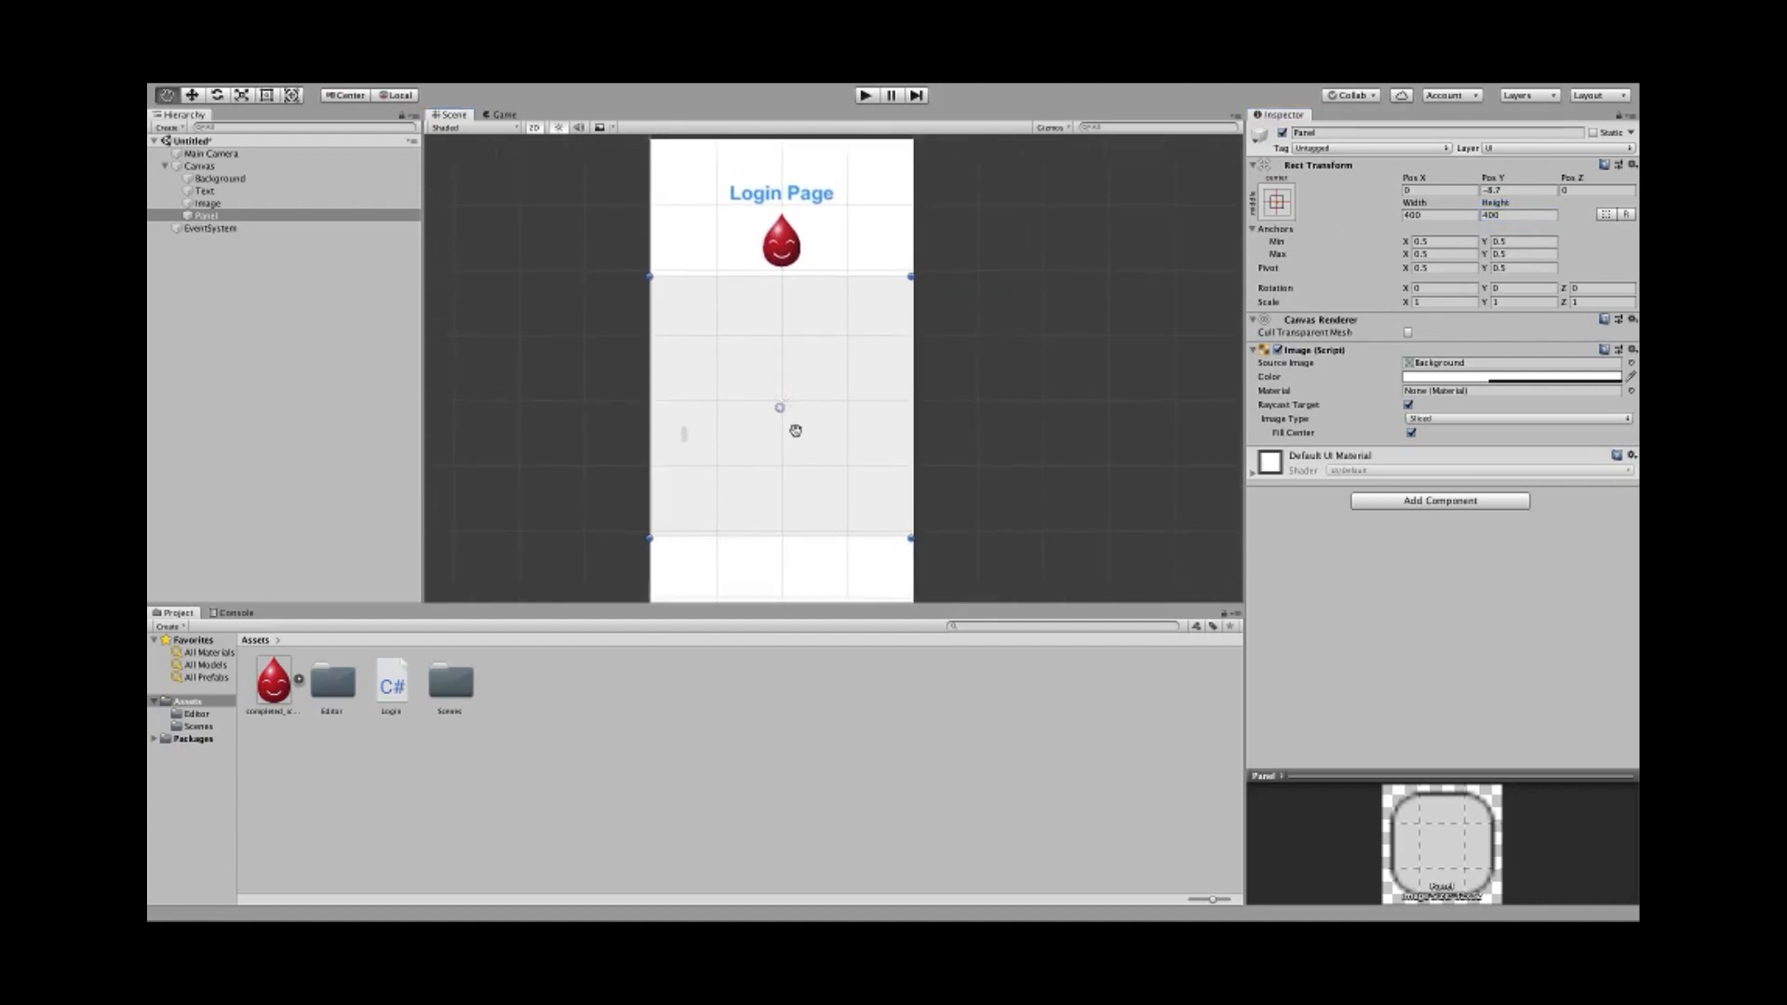
scroll(735, 447, up, 3)
scroll(744, 453, down, 3)
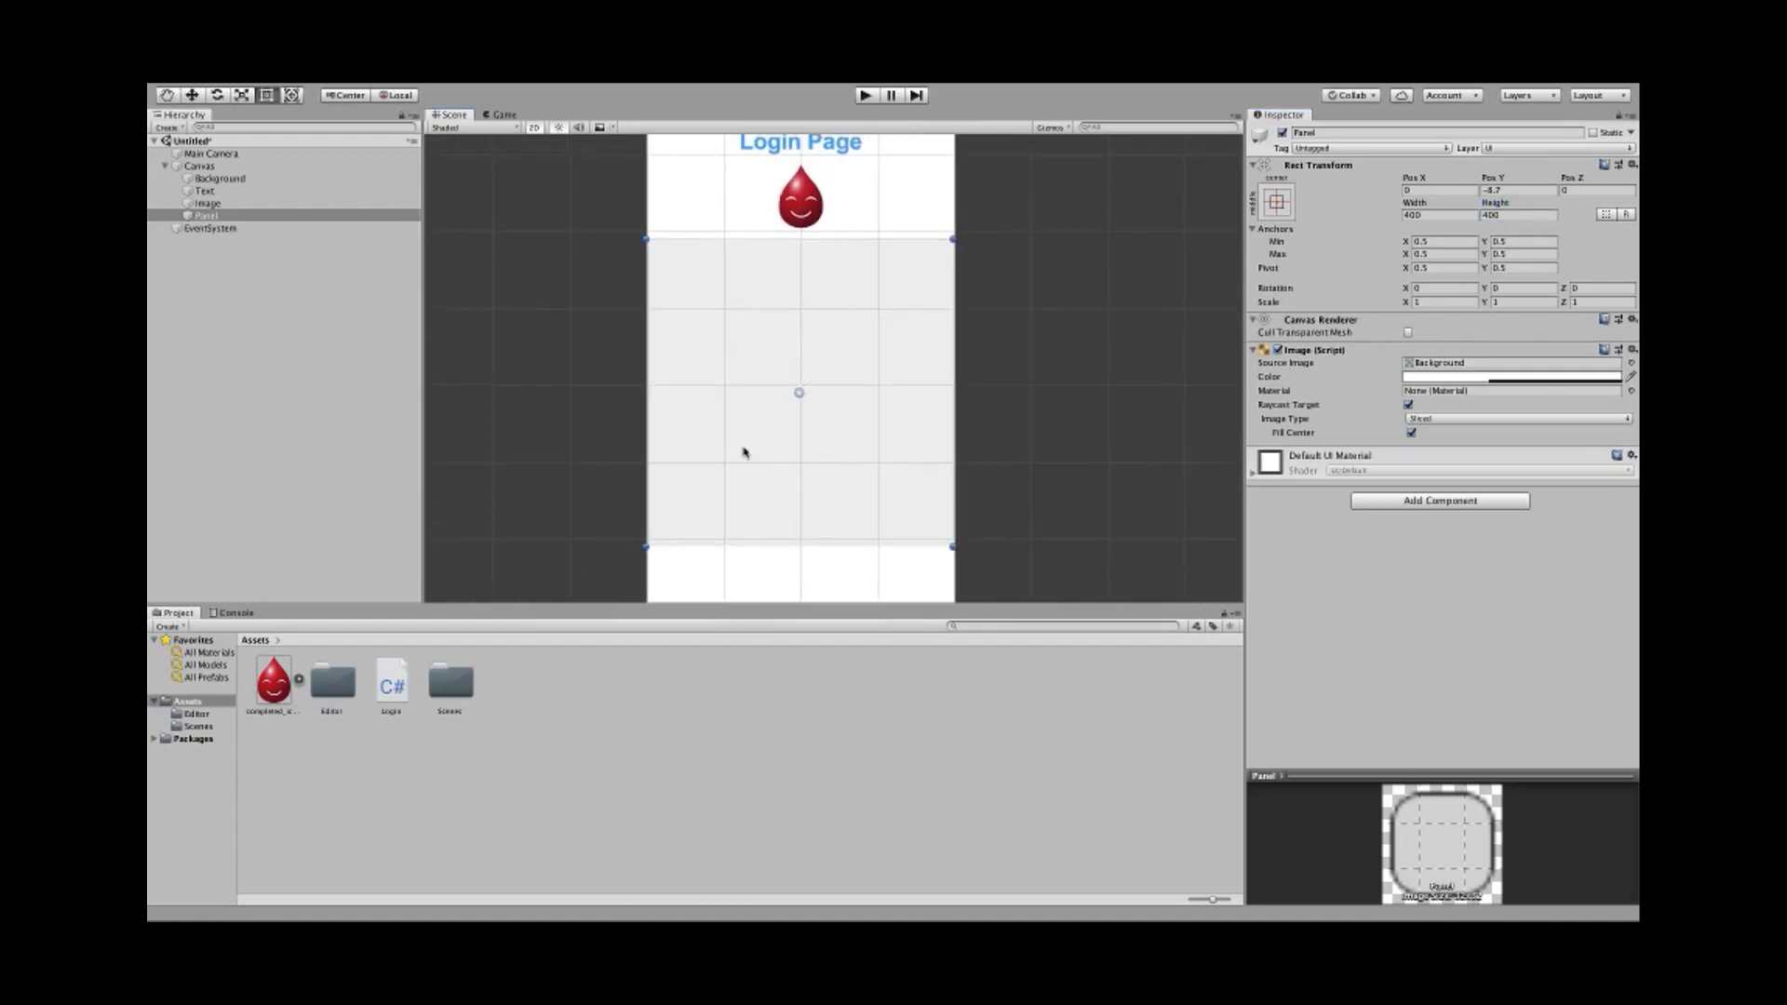
mouse_move(758, 455)
middle_down()
mouse_move(750, 415)
mouse_move(754, 483)
middle_up()
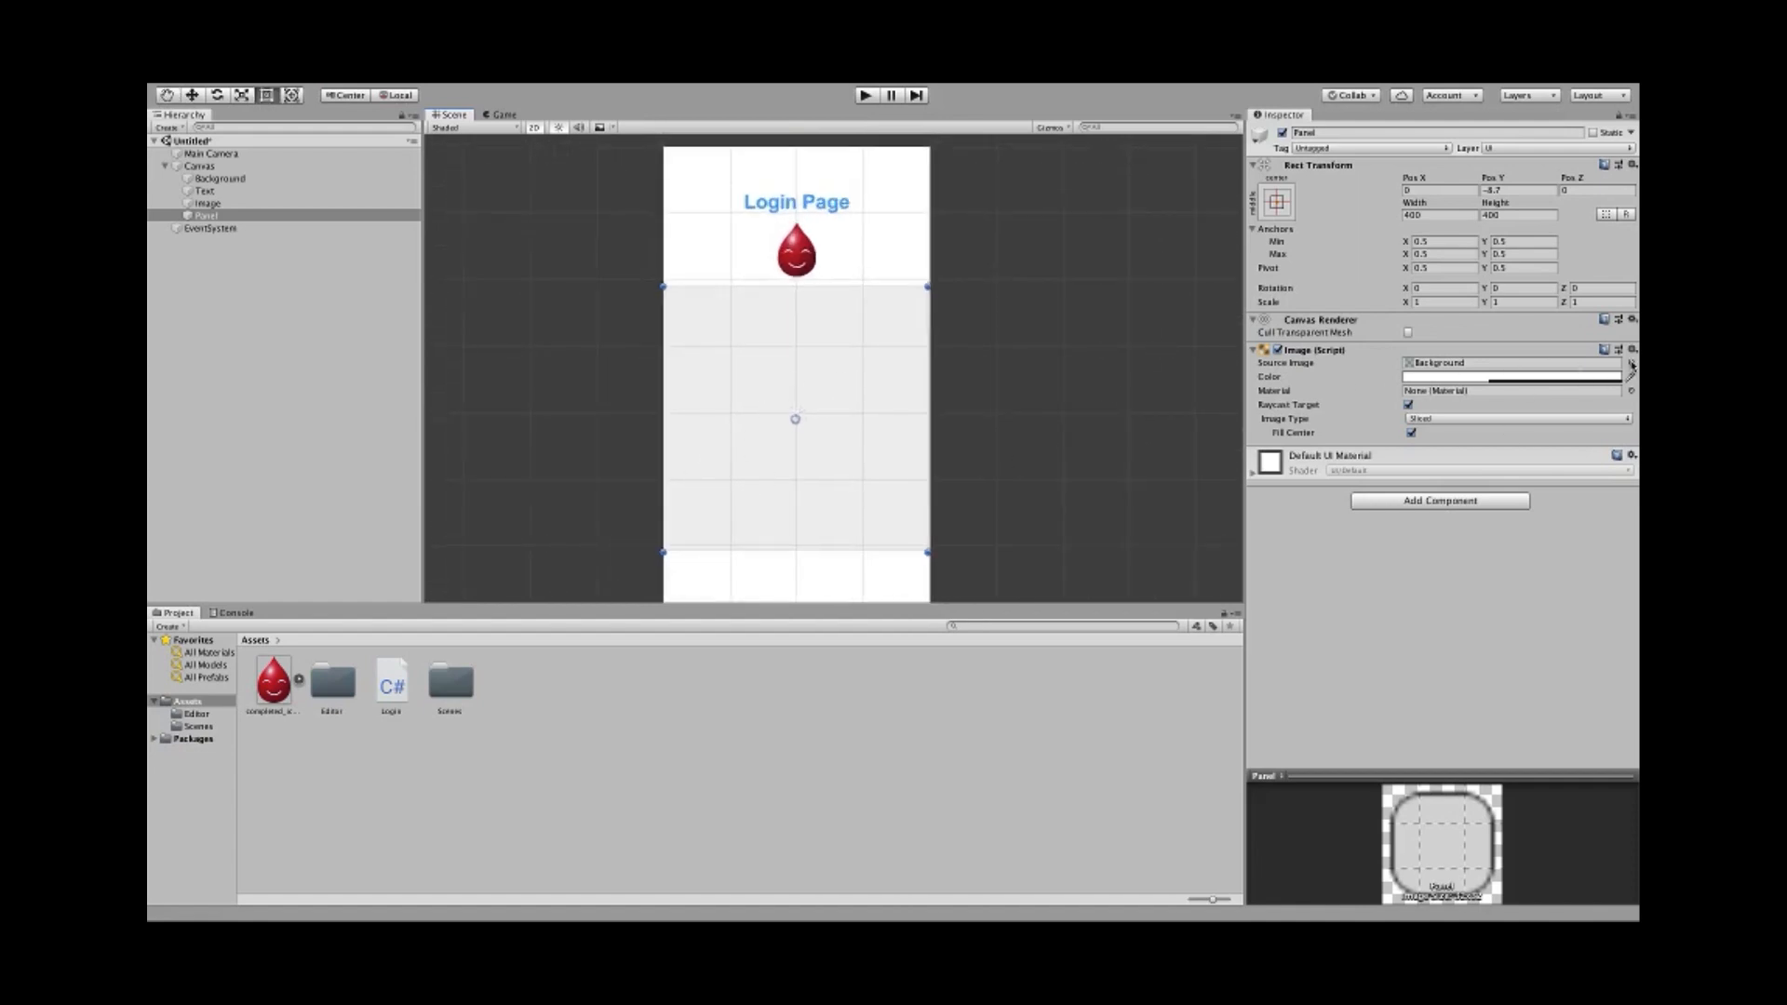
- Adjust the alpha (opacity) of the panel's colour
click(1437, 378)
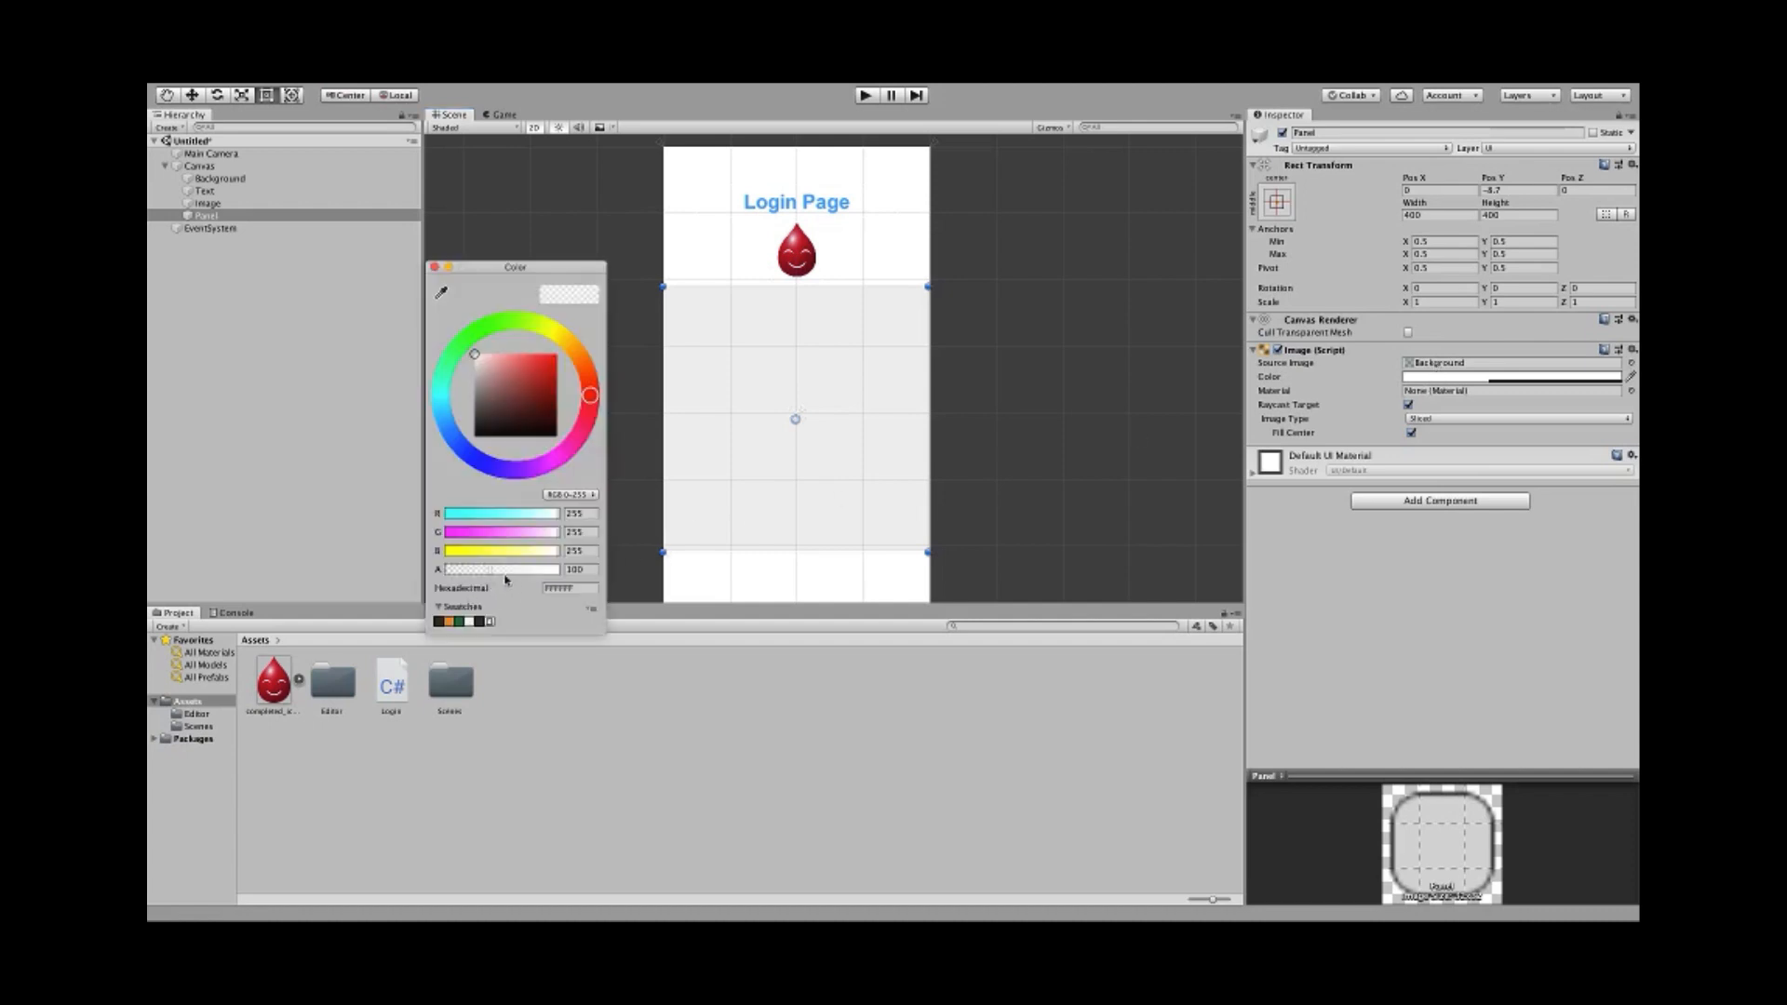
mouse_move(506, 579)
mouse_down()
mouse_move(295, 571)
mouse_move(563, 572)
mouse_move(479, 574)
mouse_move(536, 578)
mouse_up()
click(434, 268)
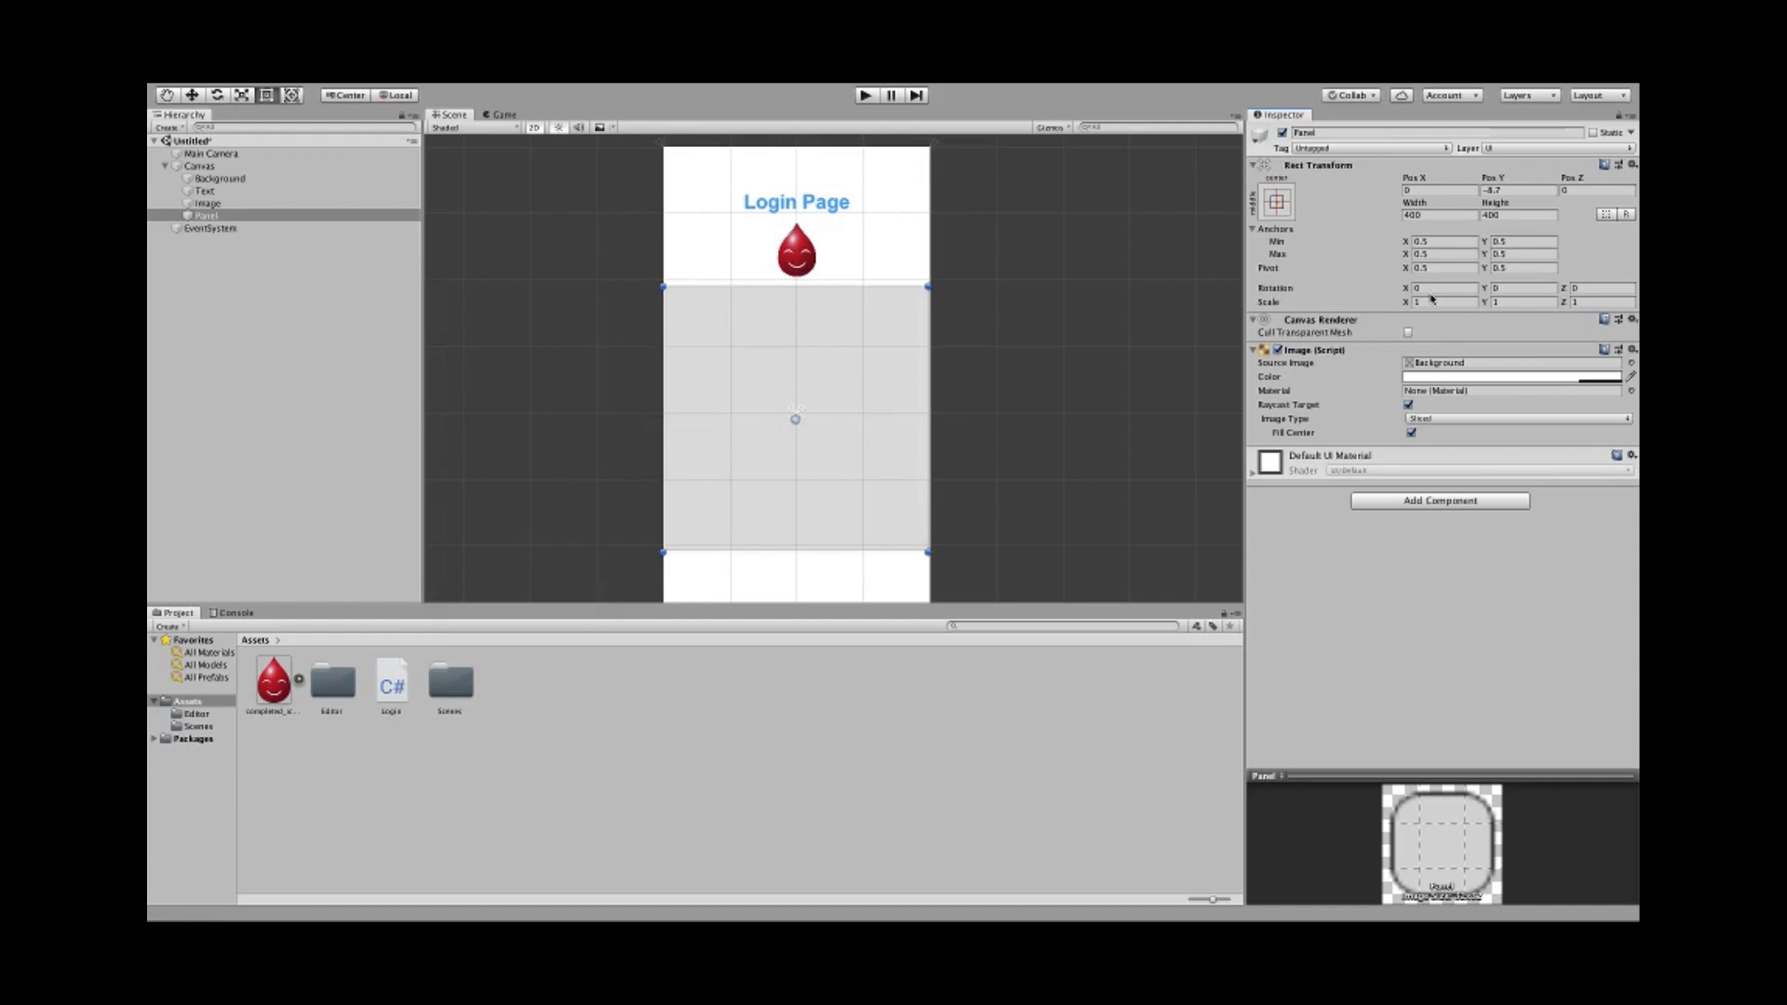
- Snap the panel's anchors to its corners with uGUI > Anchors to Corners
middle_drag(786, 483, 794, 460)
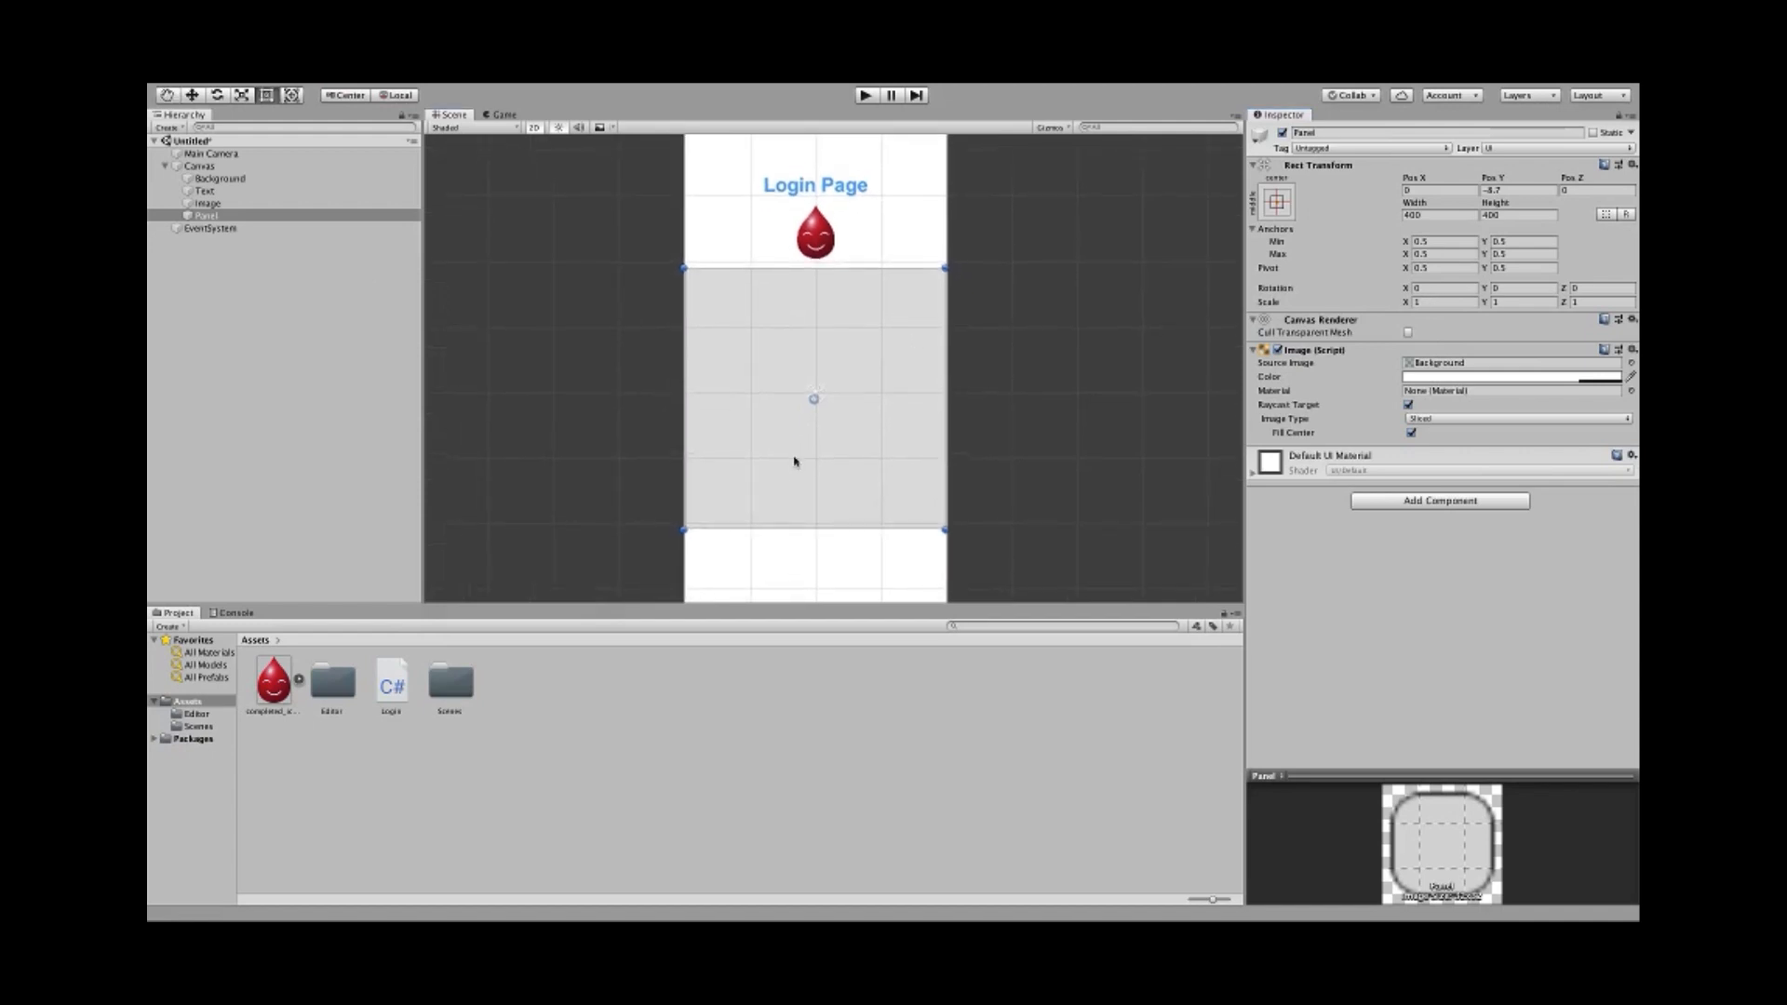
click(508, 91)
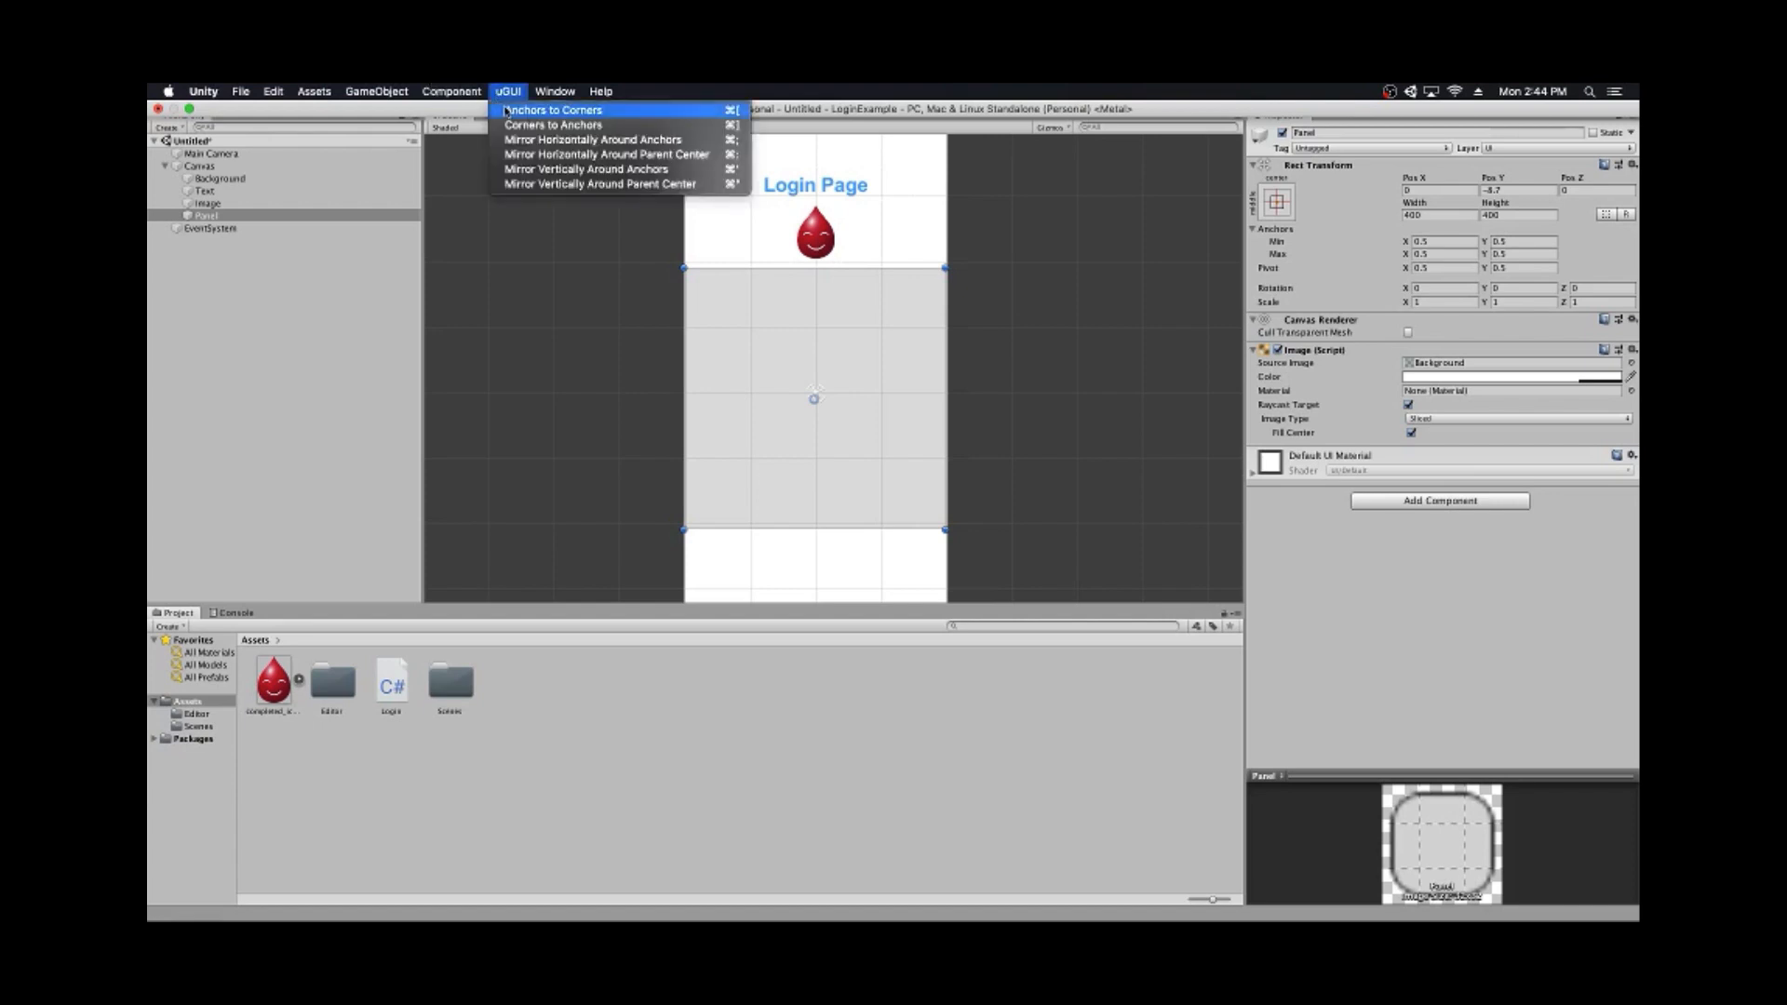
click(507, 111)
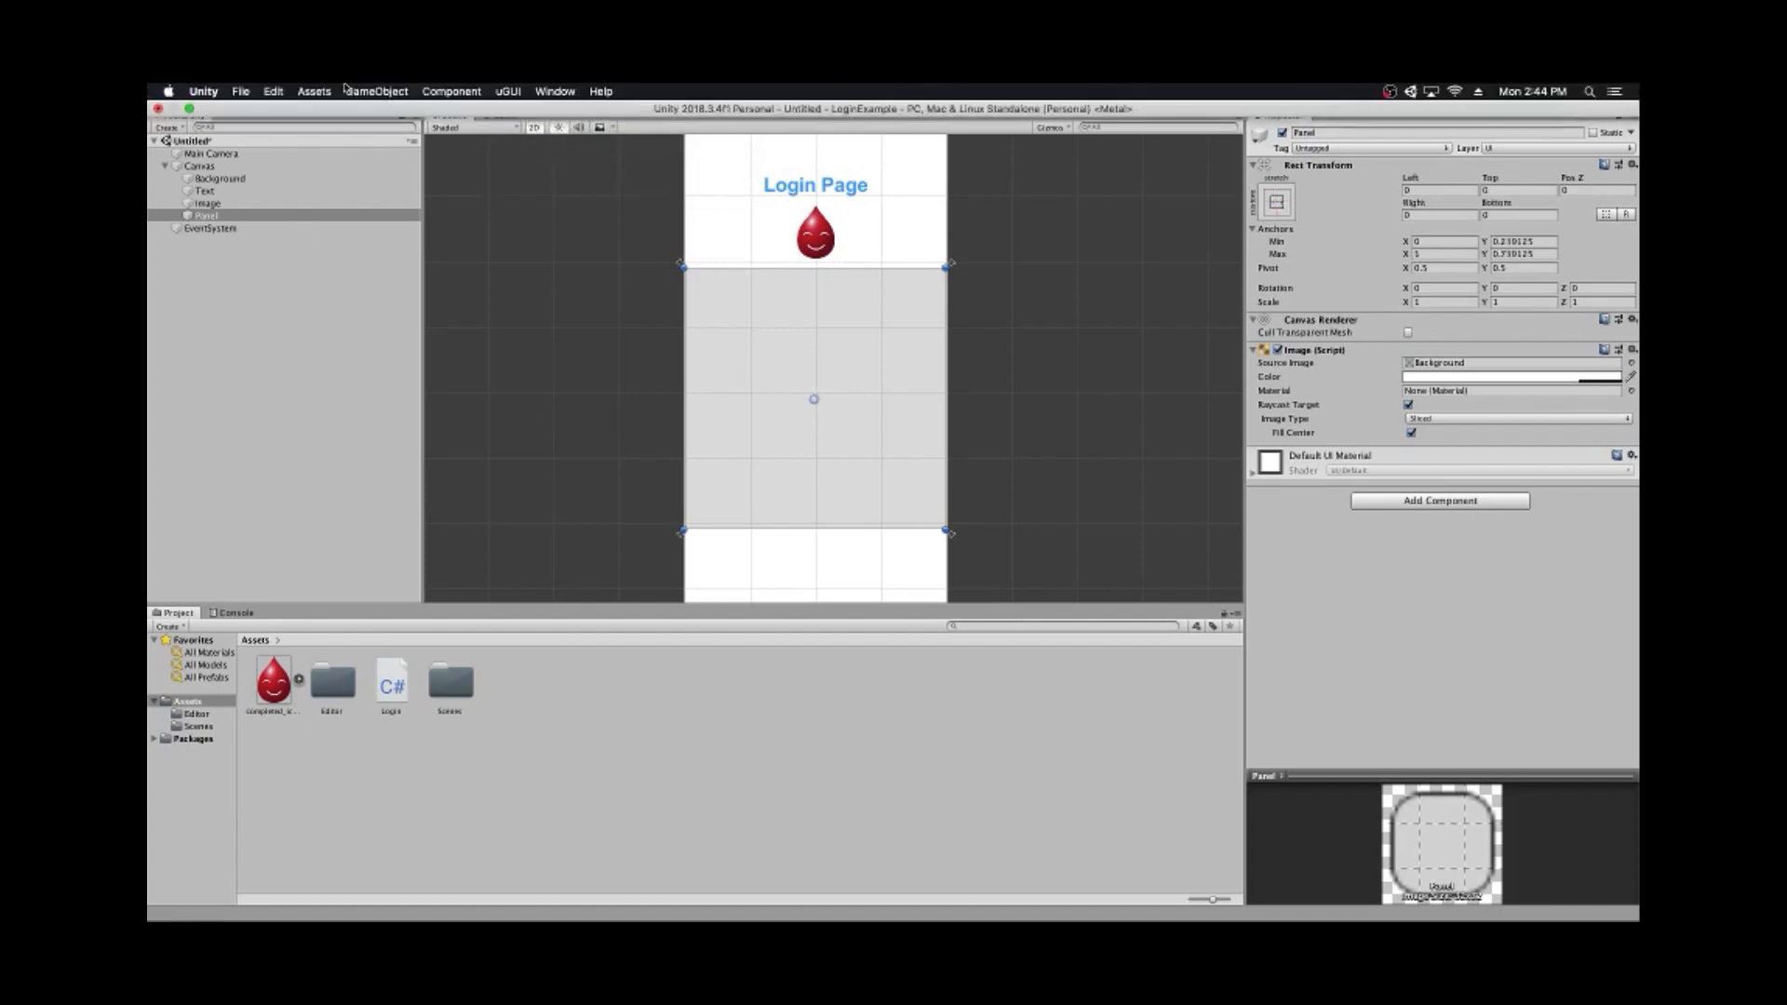
click(357, 90)
click(698, 335)
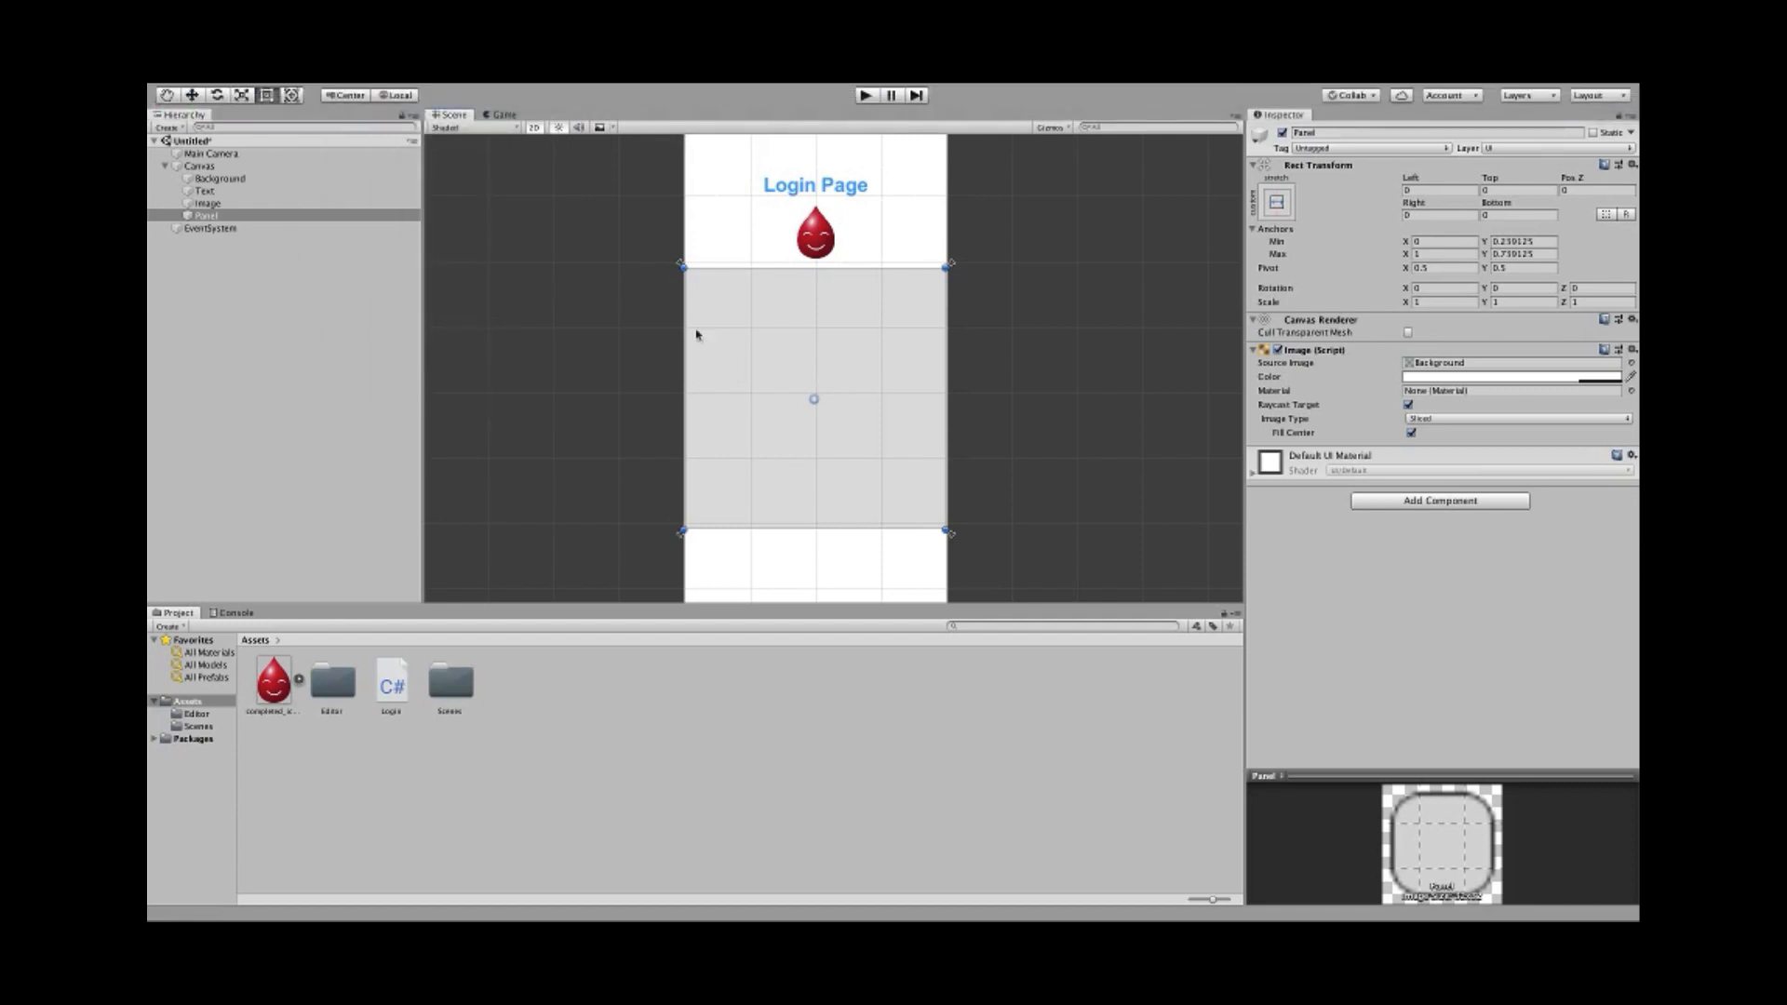
click(1459, 509)
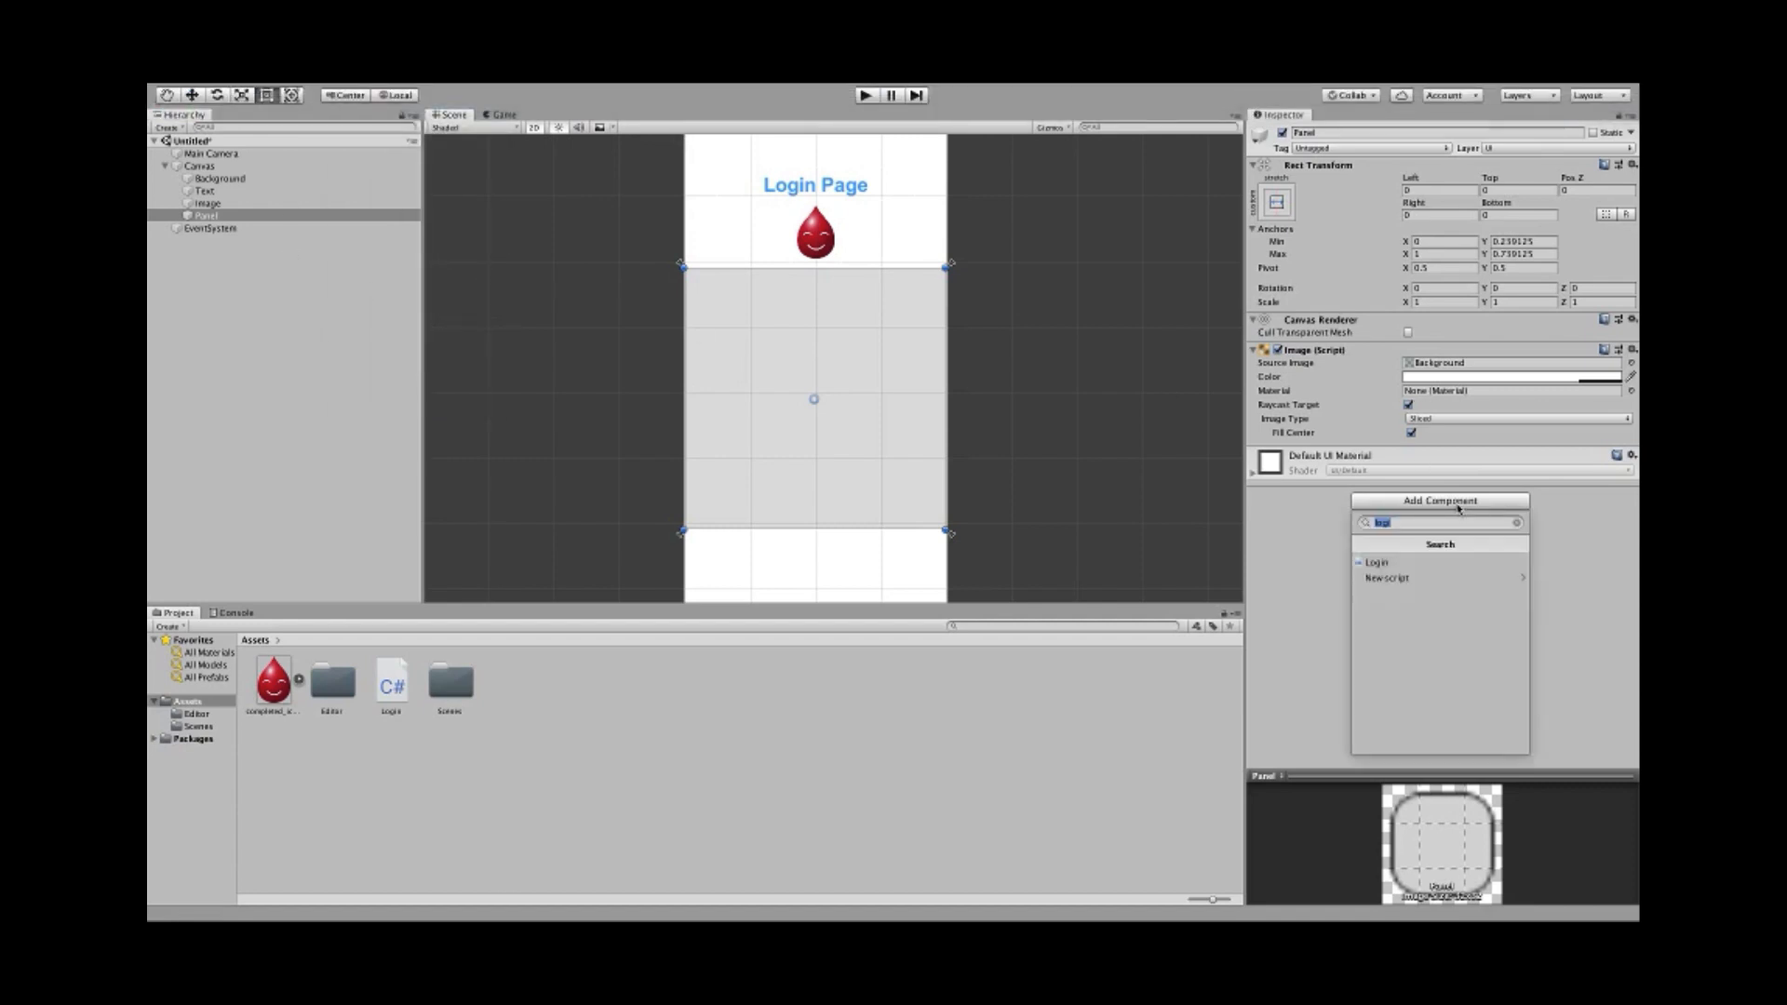
- Add a Vertical Layout Group to the Panel, keeping Child Force Expand on for width and height
text(vertic)
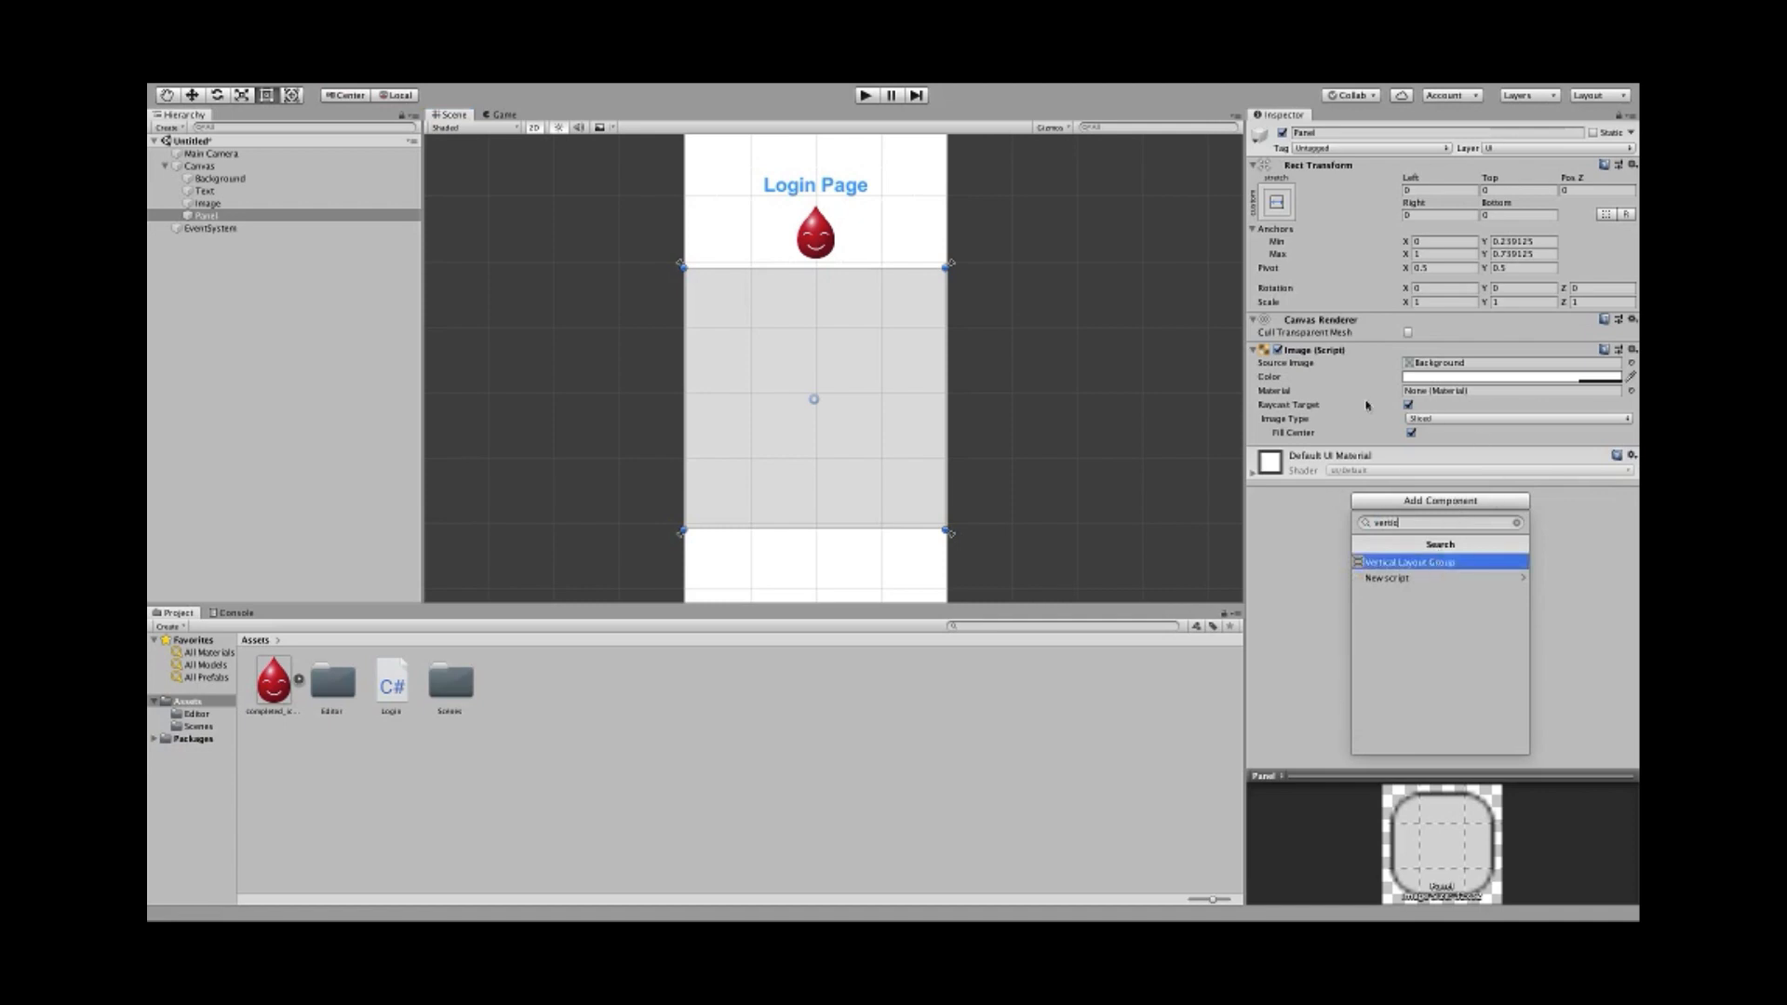
click(1400, 563)
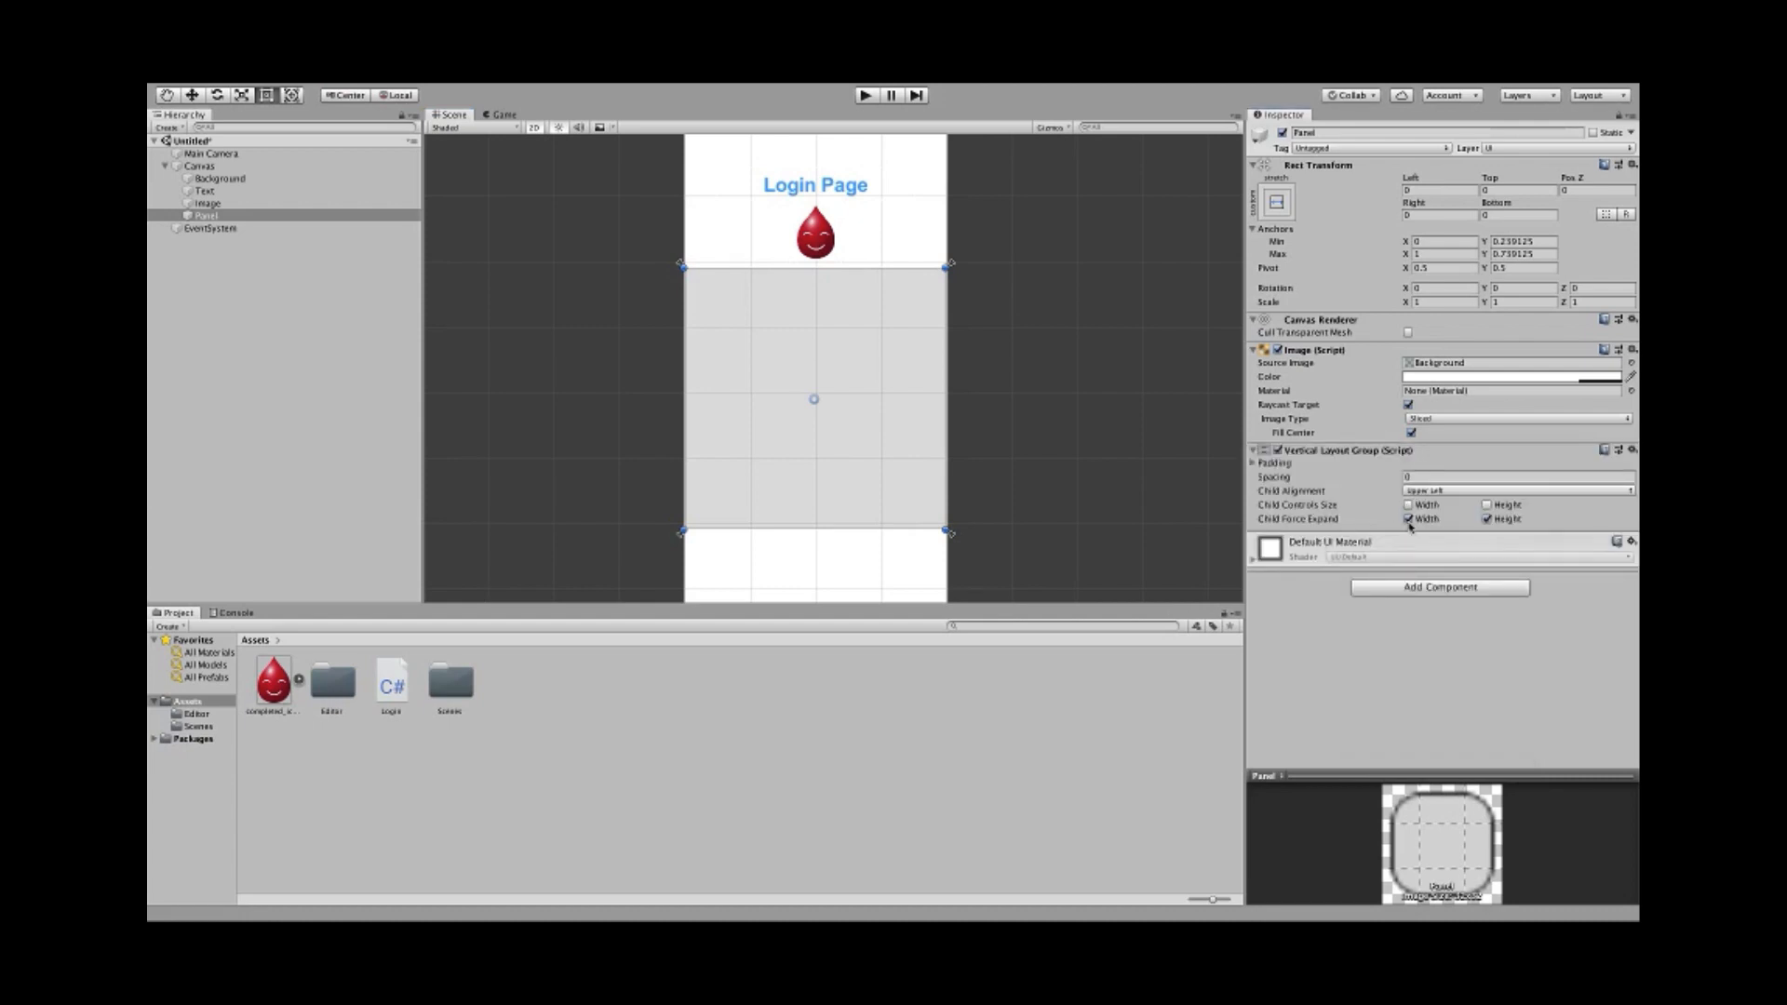
click(1409, 520)
click(1487, 519)
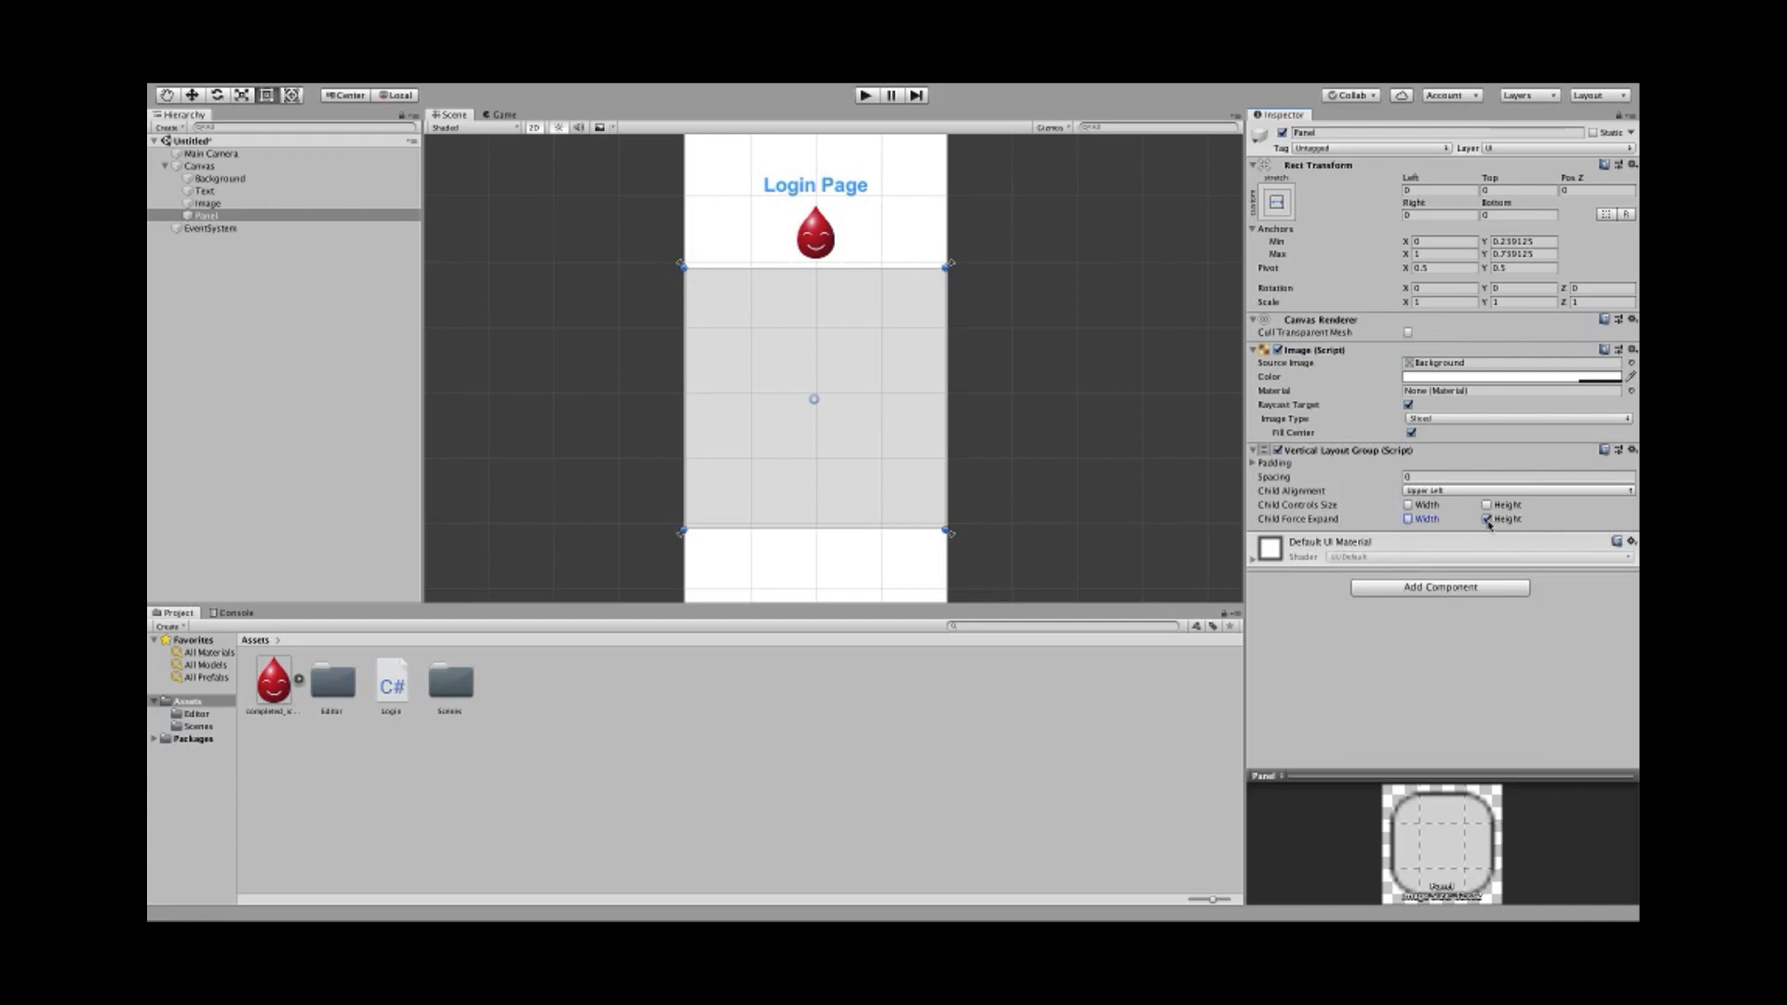
click(1408, 519)
click(1488, 520)
- Create a new UI image, Image (1), and nest it inside the Panel
mouse_move(470, 88)
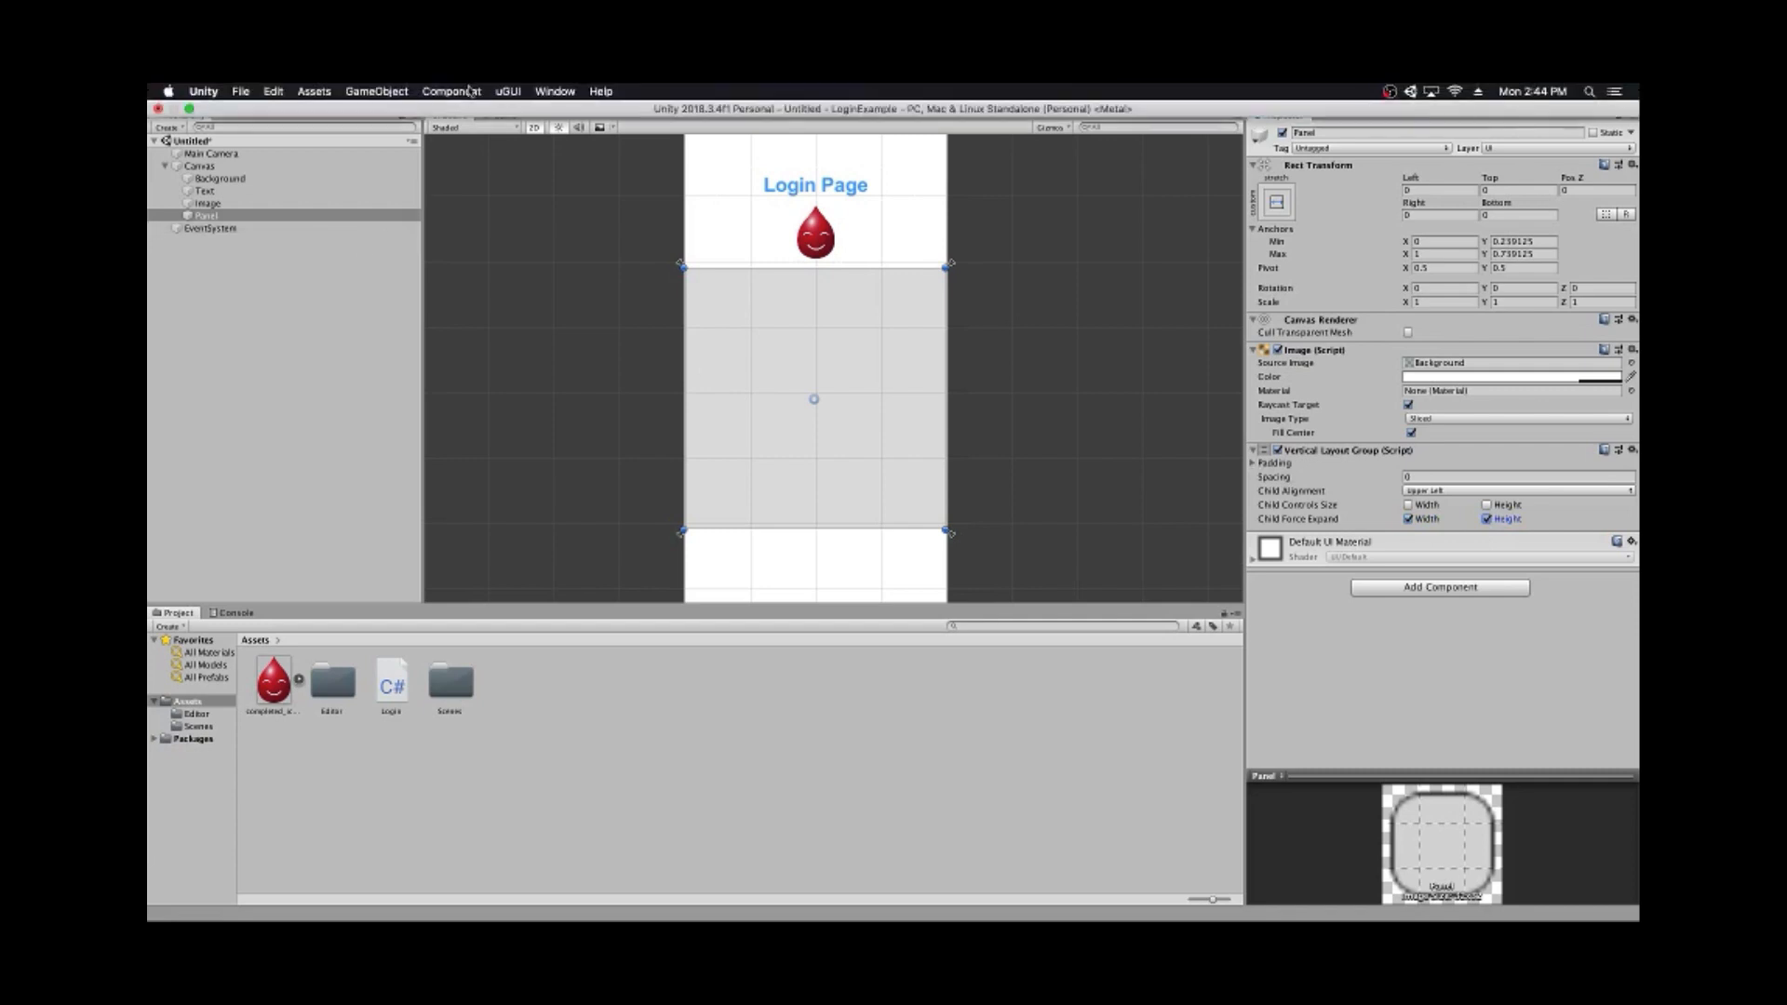
click(397, 95)
mouse_move(447, 228)
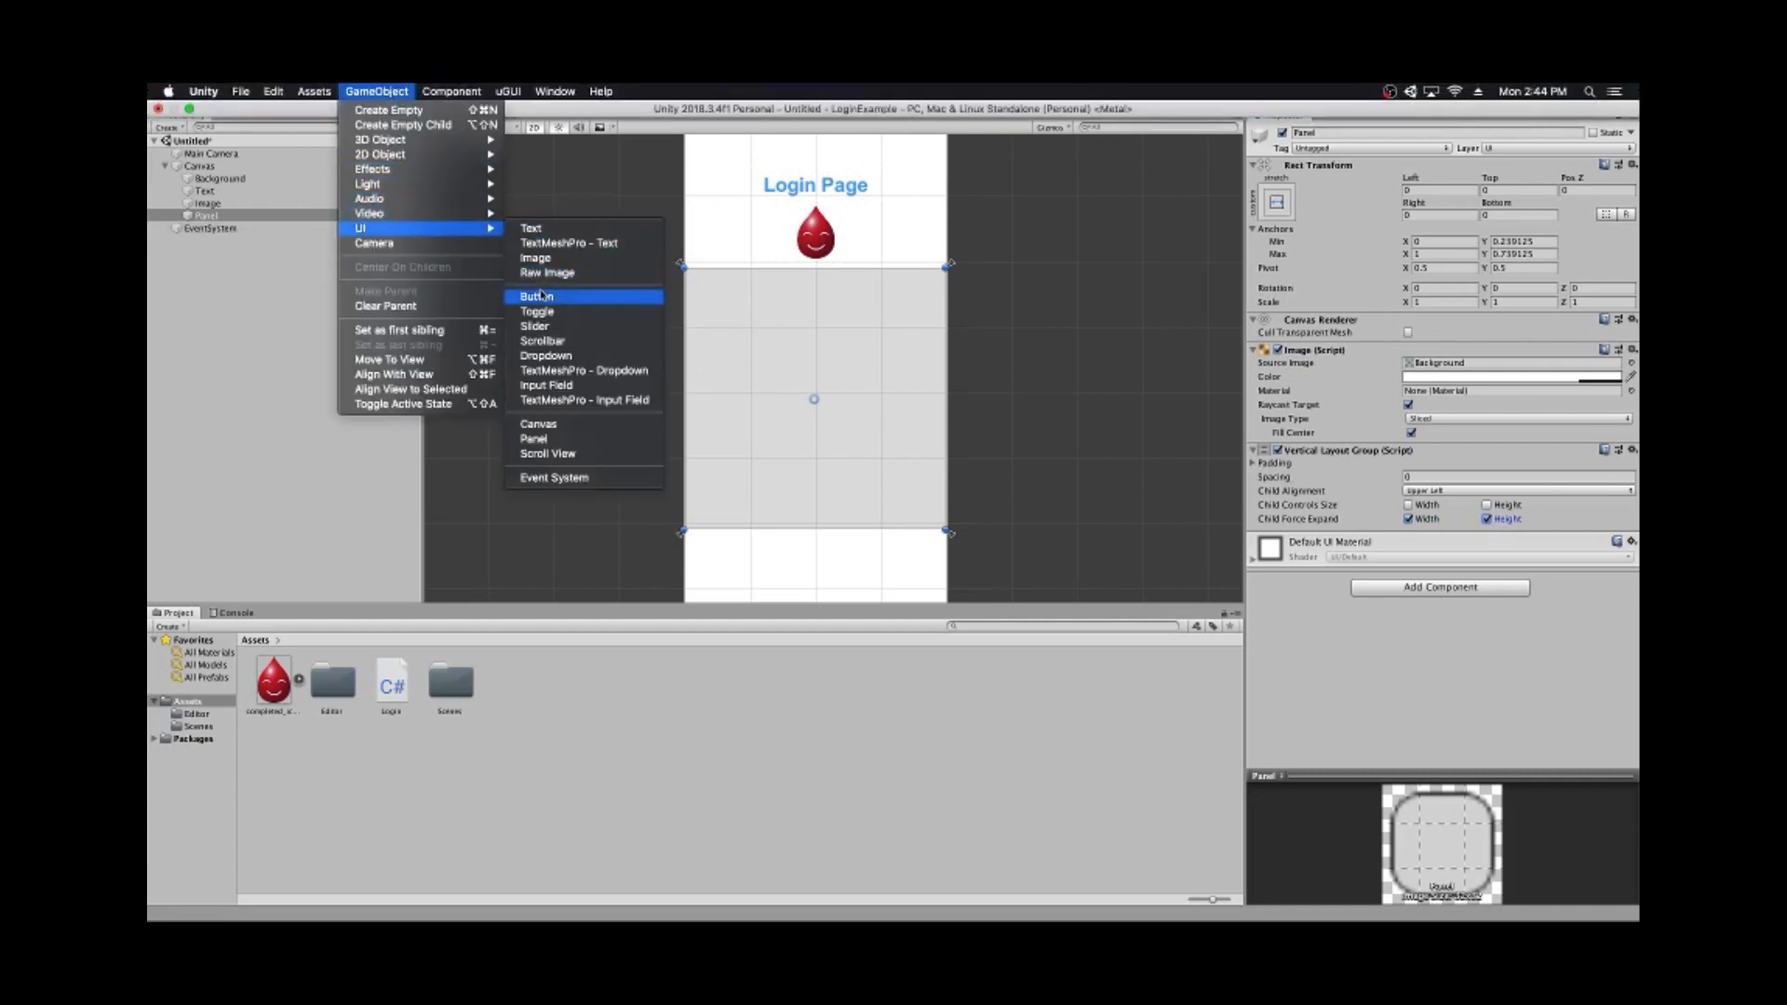
click(537, 258)
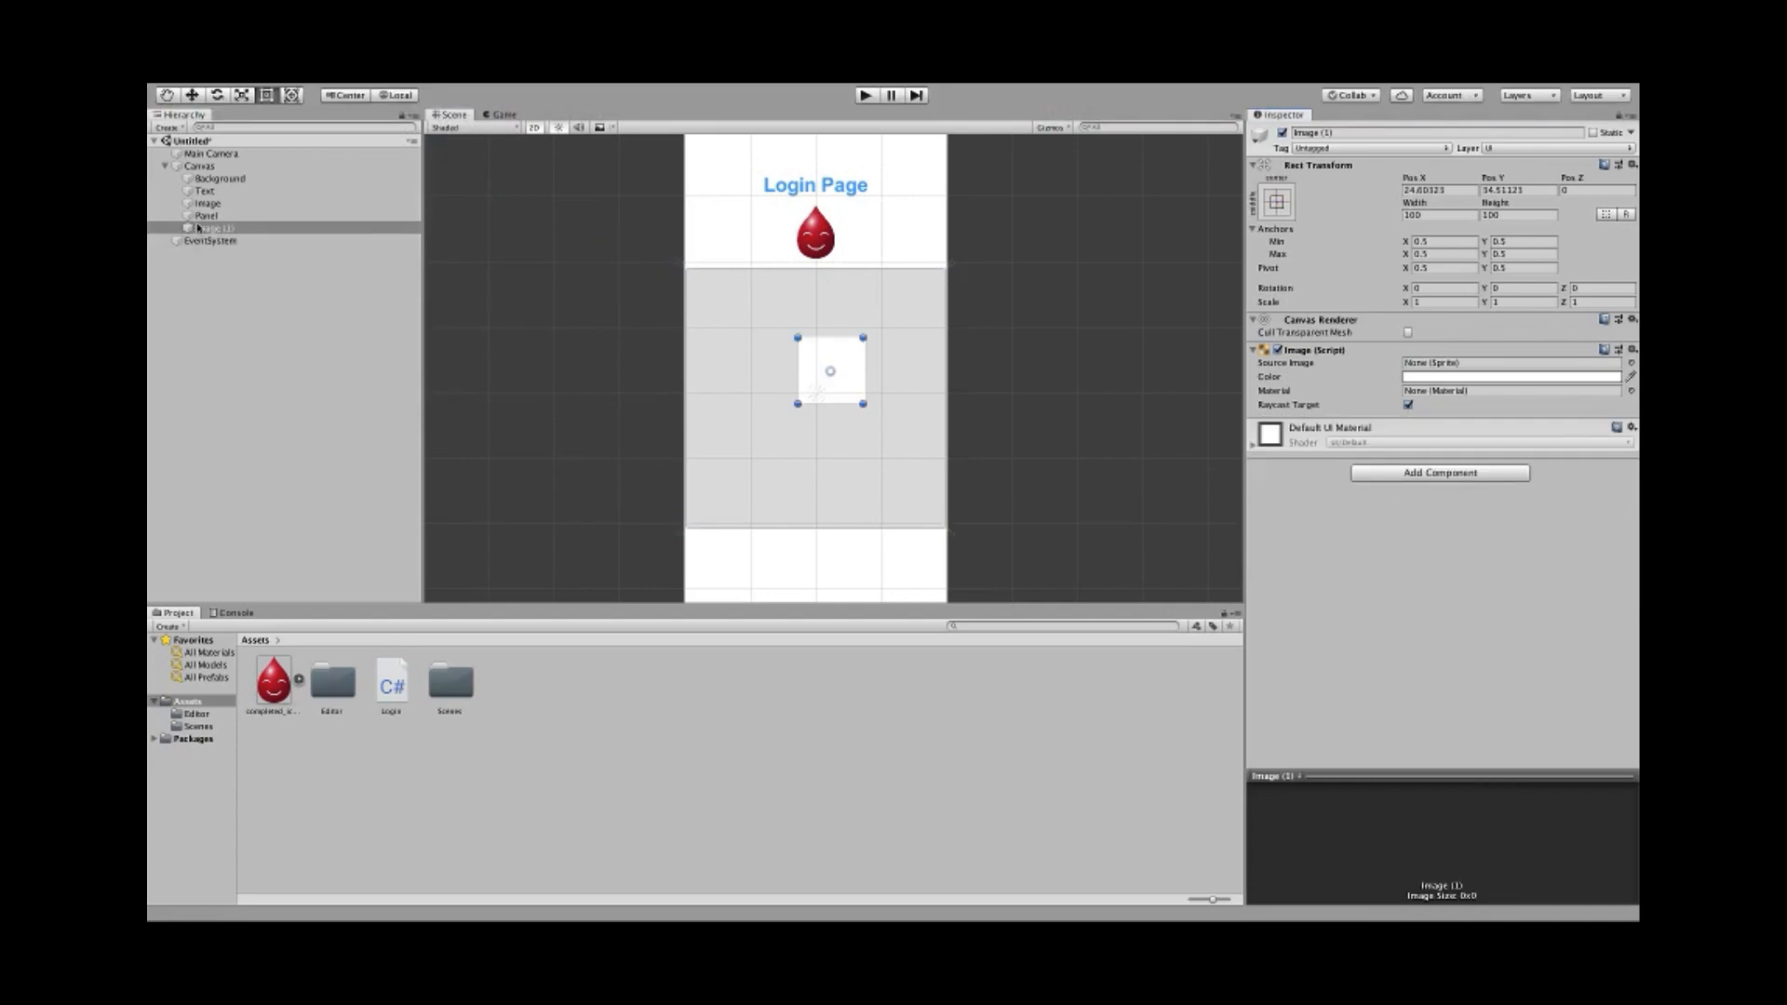
drag(197, 226, 205, 215)
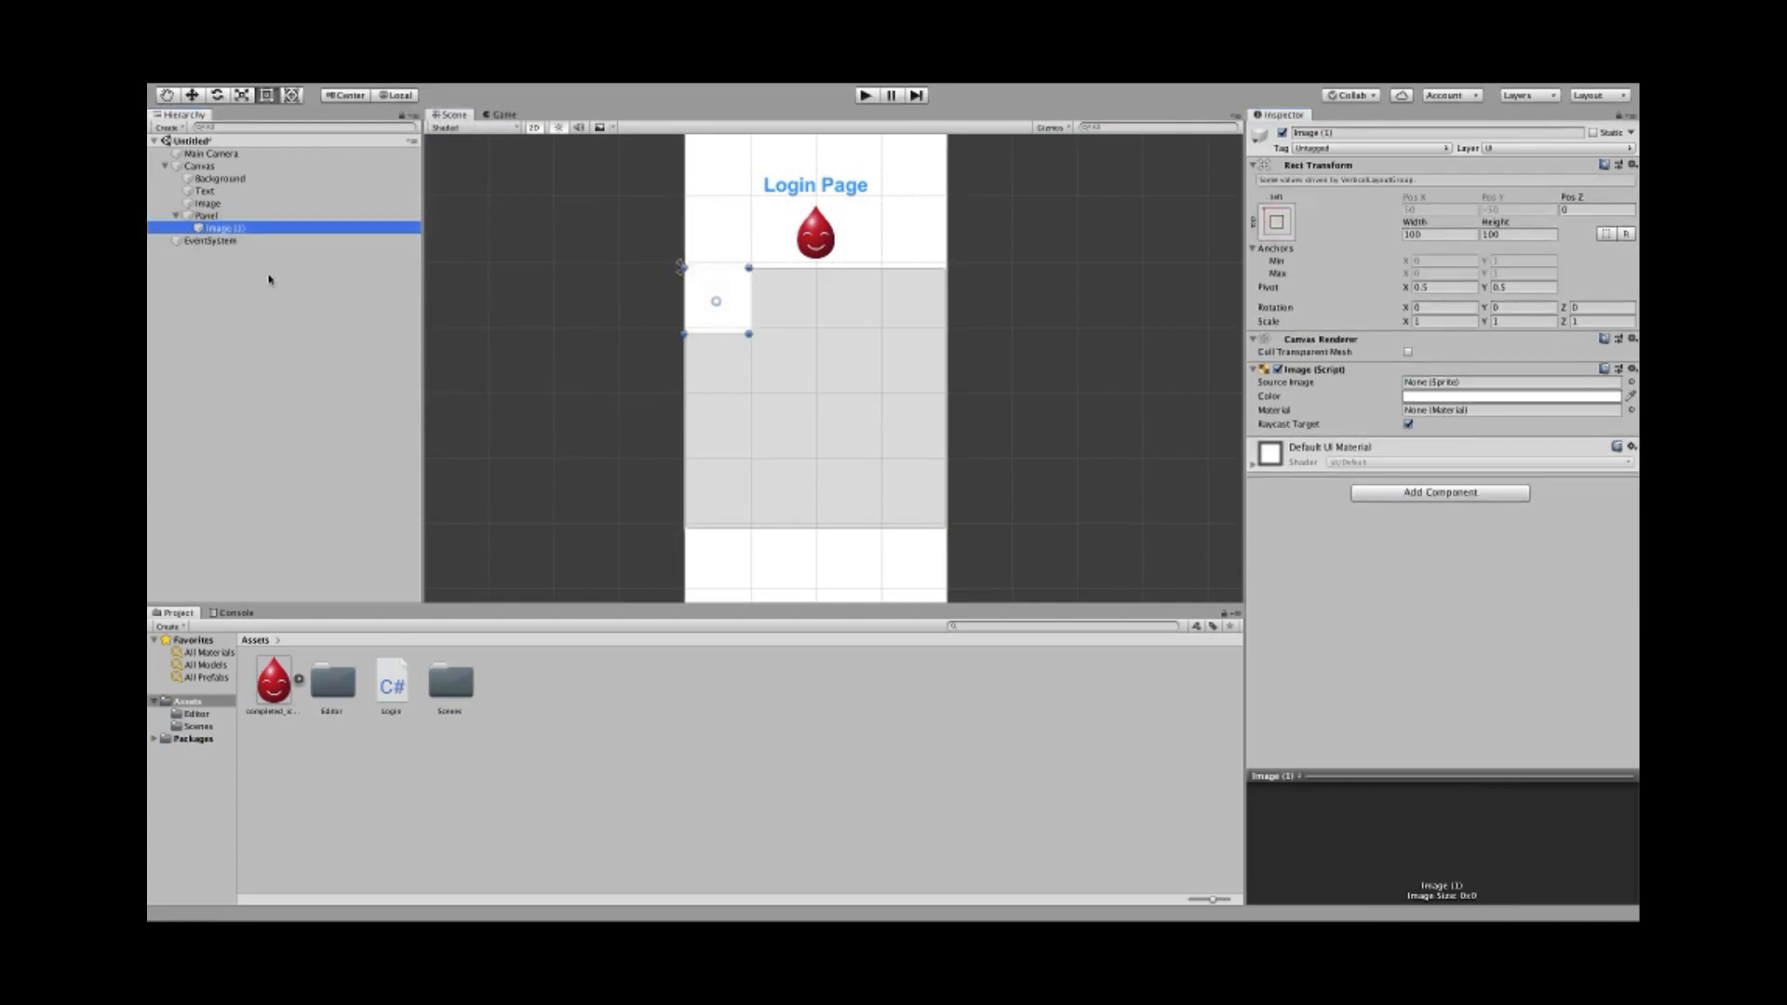
- Toggle the Panel's Child Controls Size width and height, and try a different panel colour
click(205, 215)
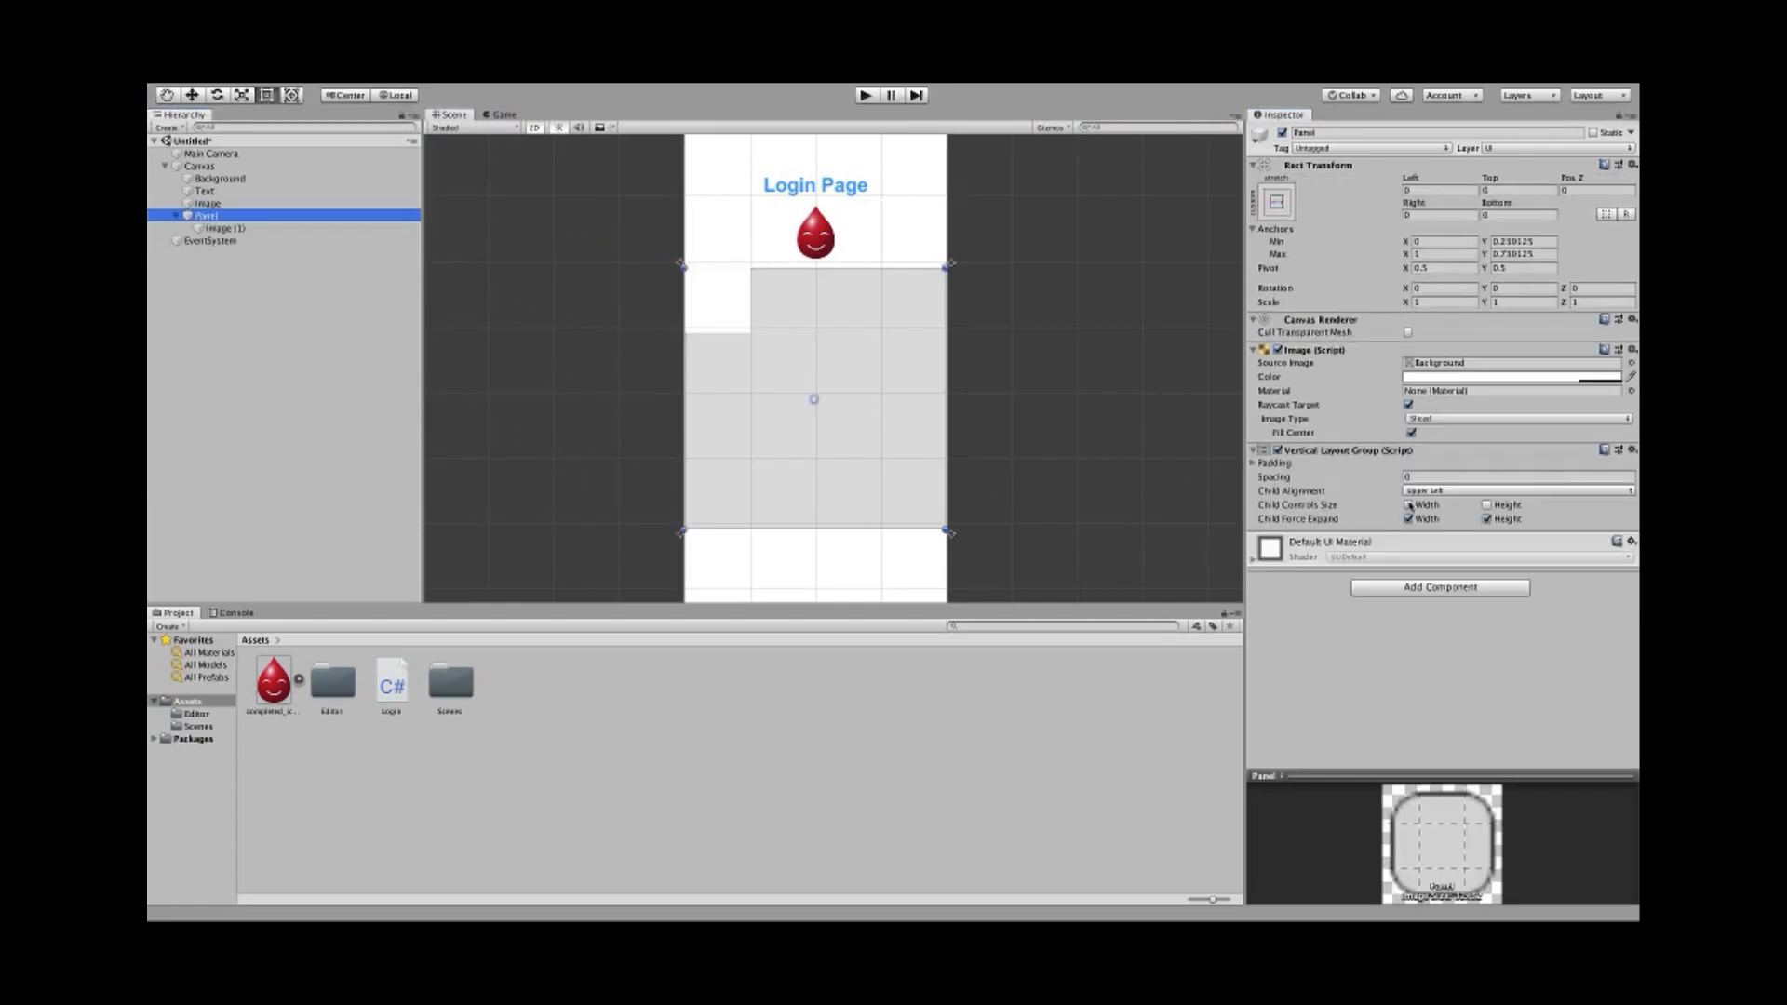
click(1409, 505)
click(1487, 505)
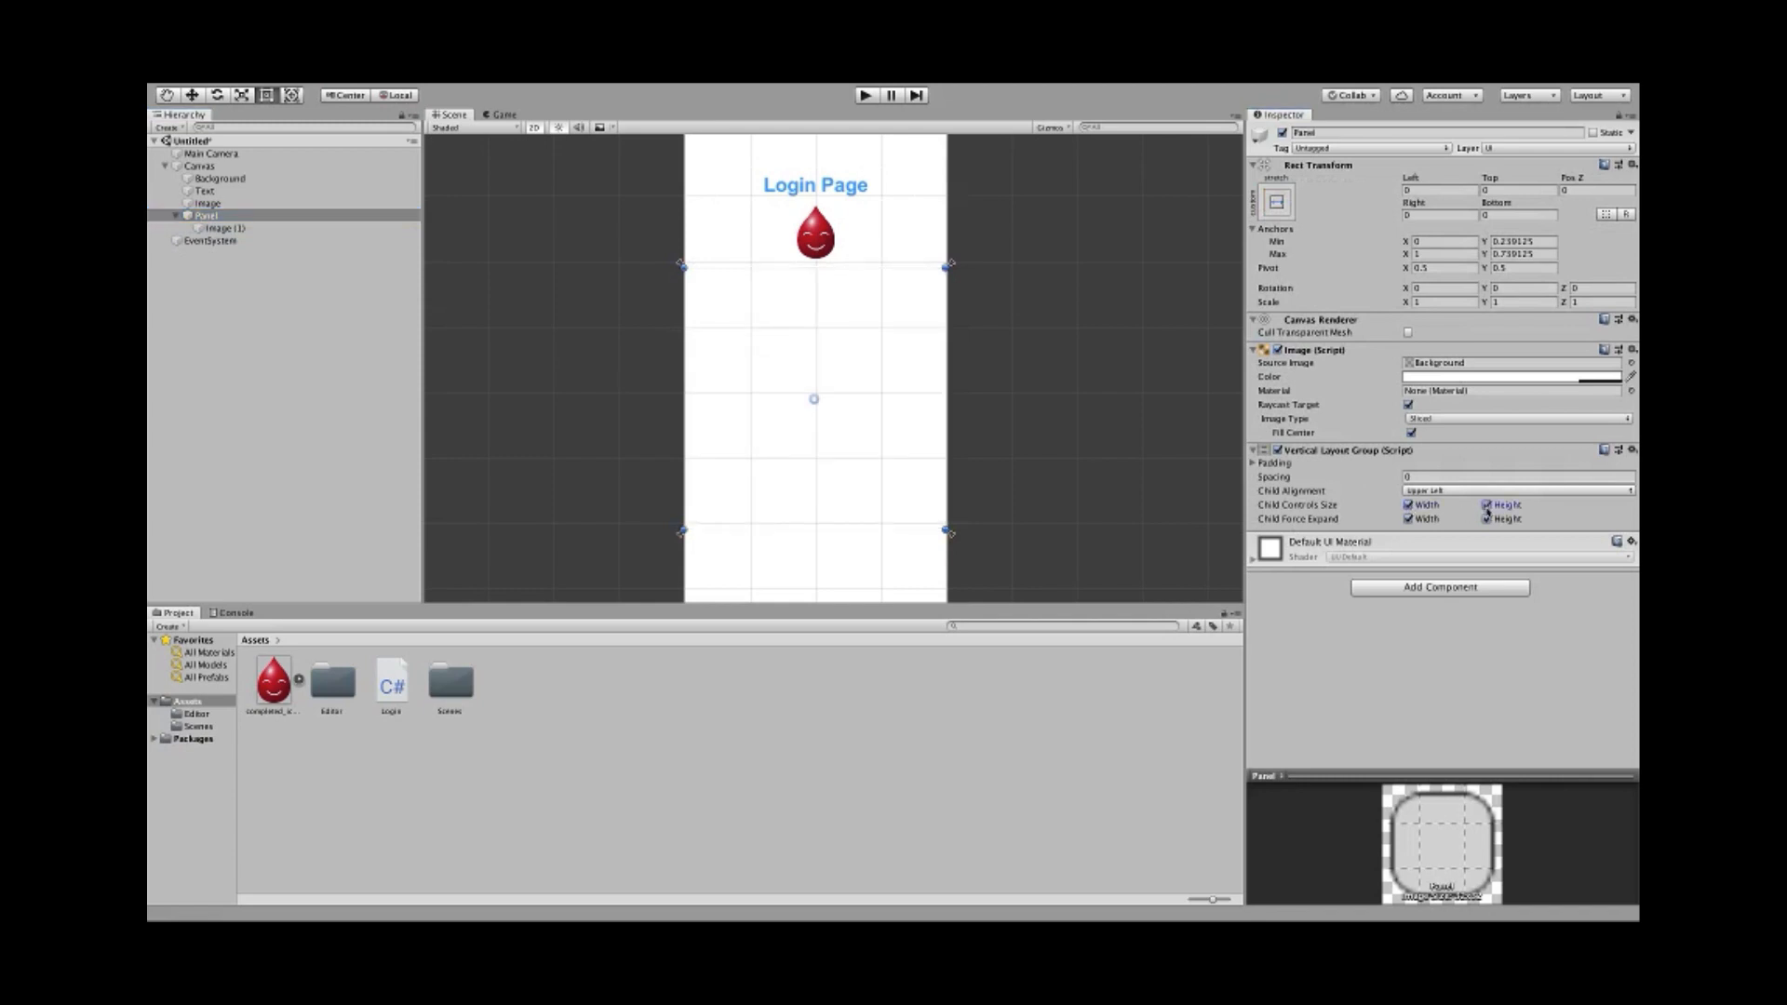
click(1486, 506)
click(1408, 504)
click(1429, 376)
mouse_move(531, 372)
mouse_down()
mouse_move(544, 362)
mouse_move(470, 350)
mouse_up()
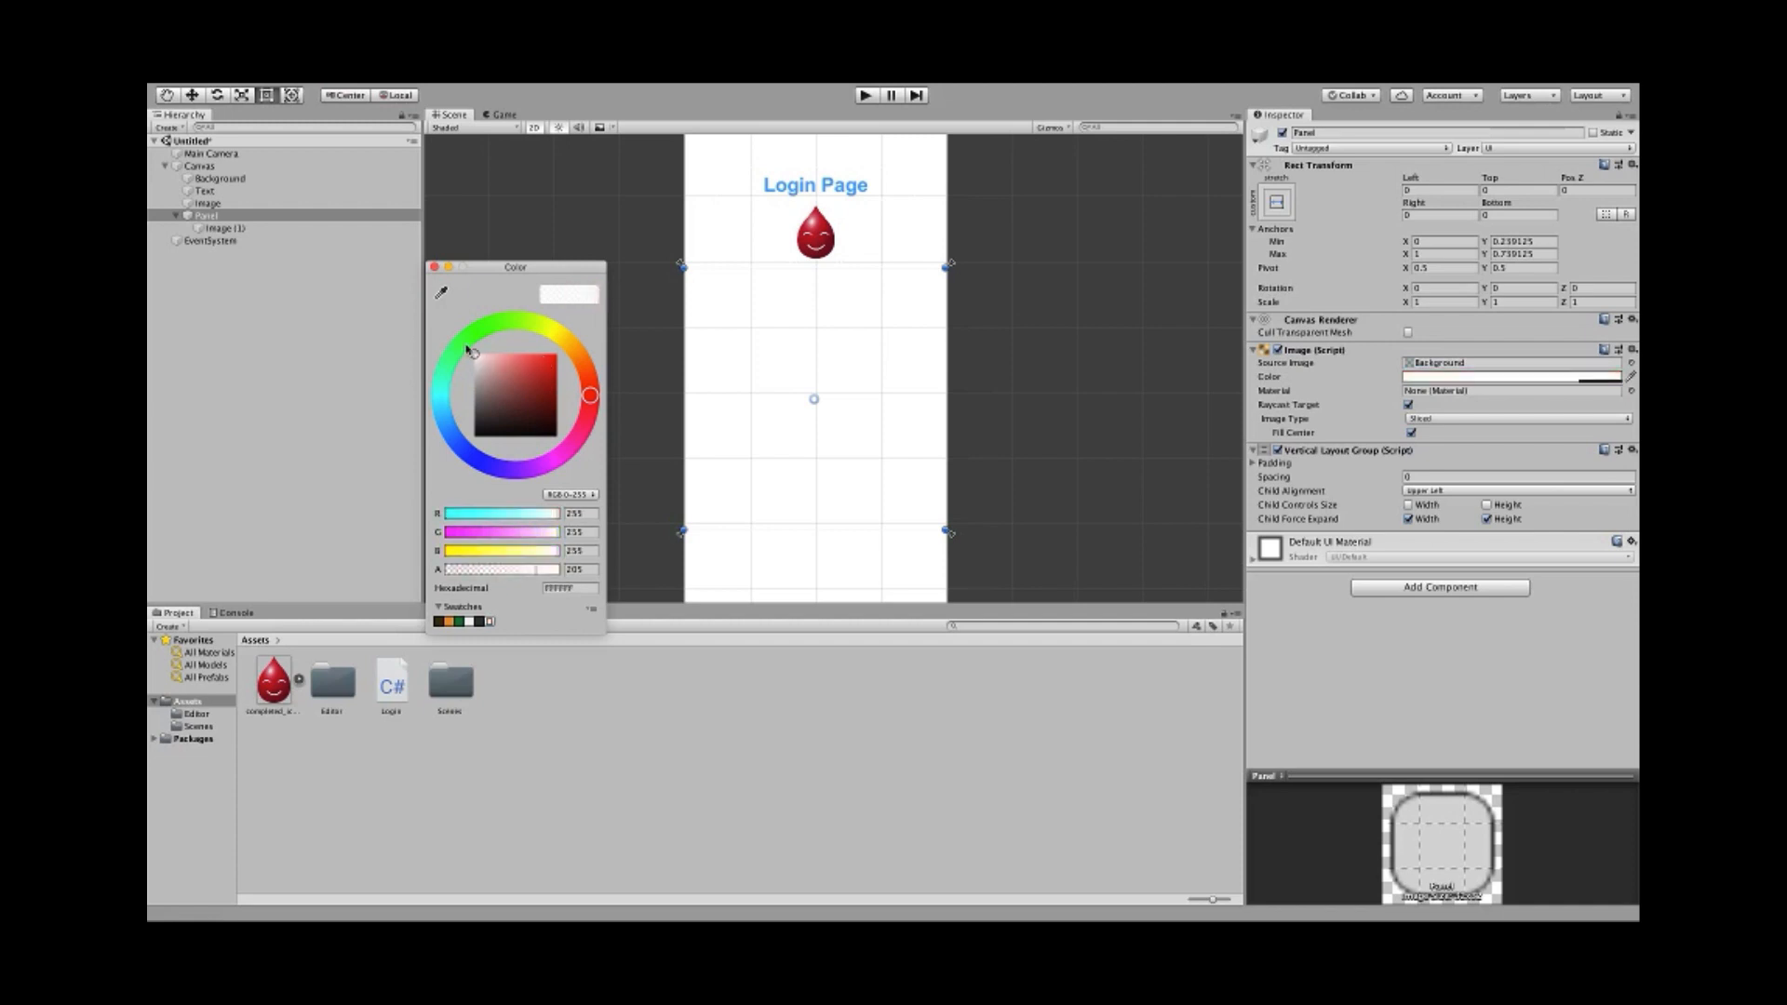
- Set Image (1)'s colour to pure red (FF0000)
click(433, 267)
click(314, 230)
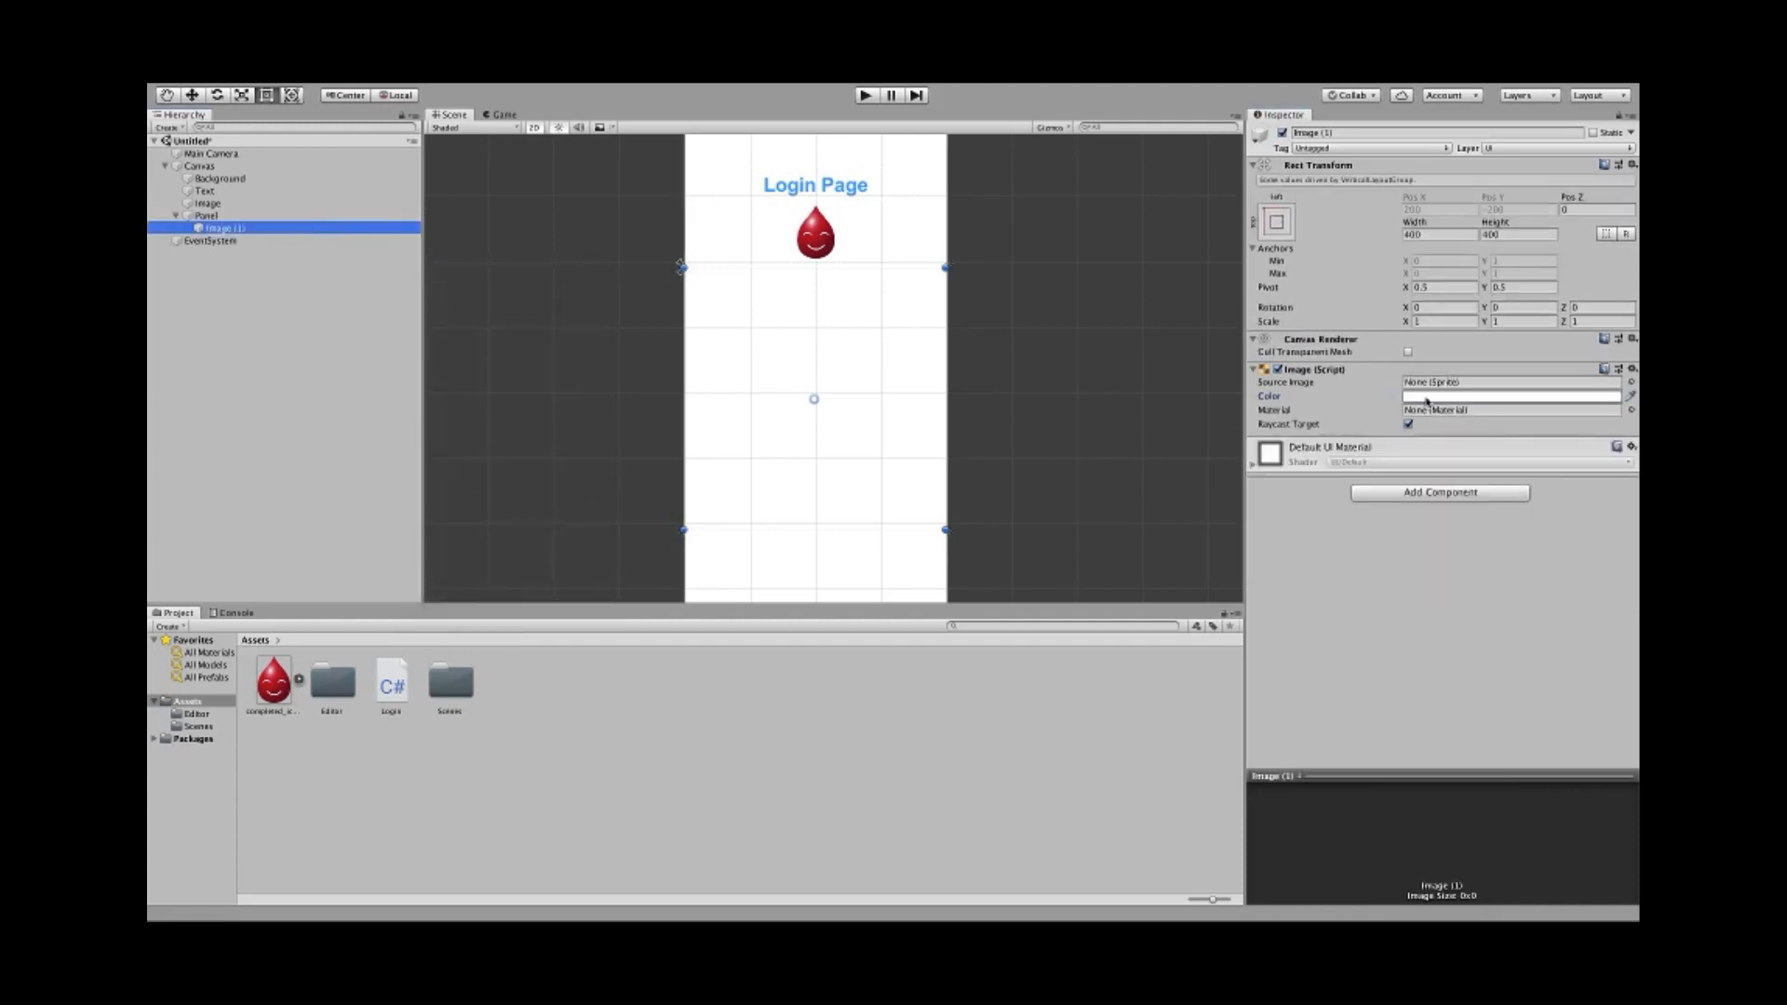
click(1426, 400)
drag(534, 407, 470, 346)
click(557, 355)
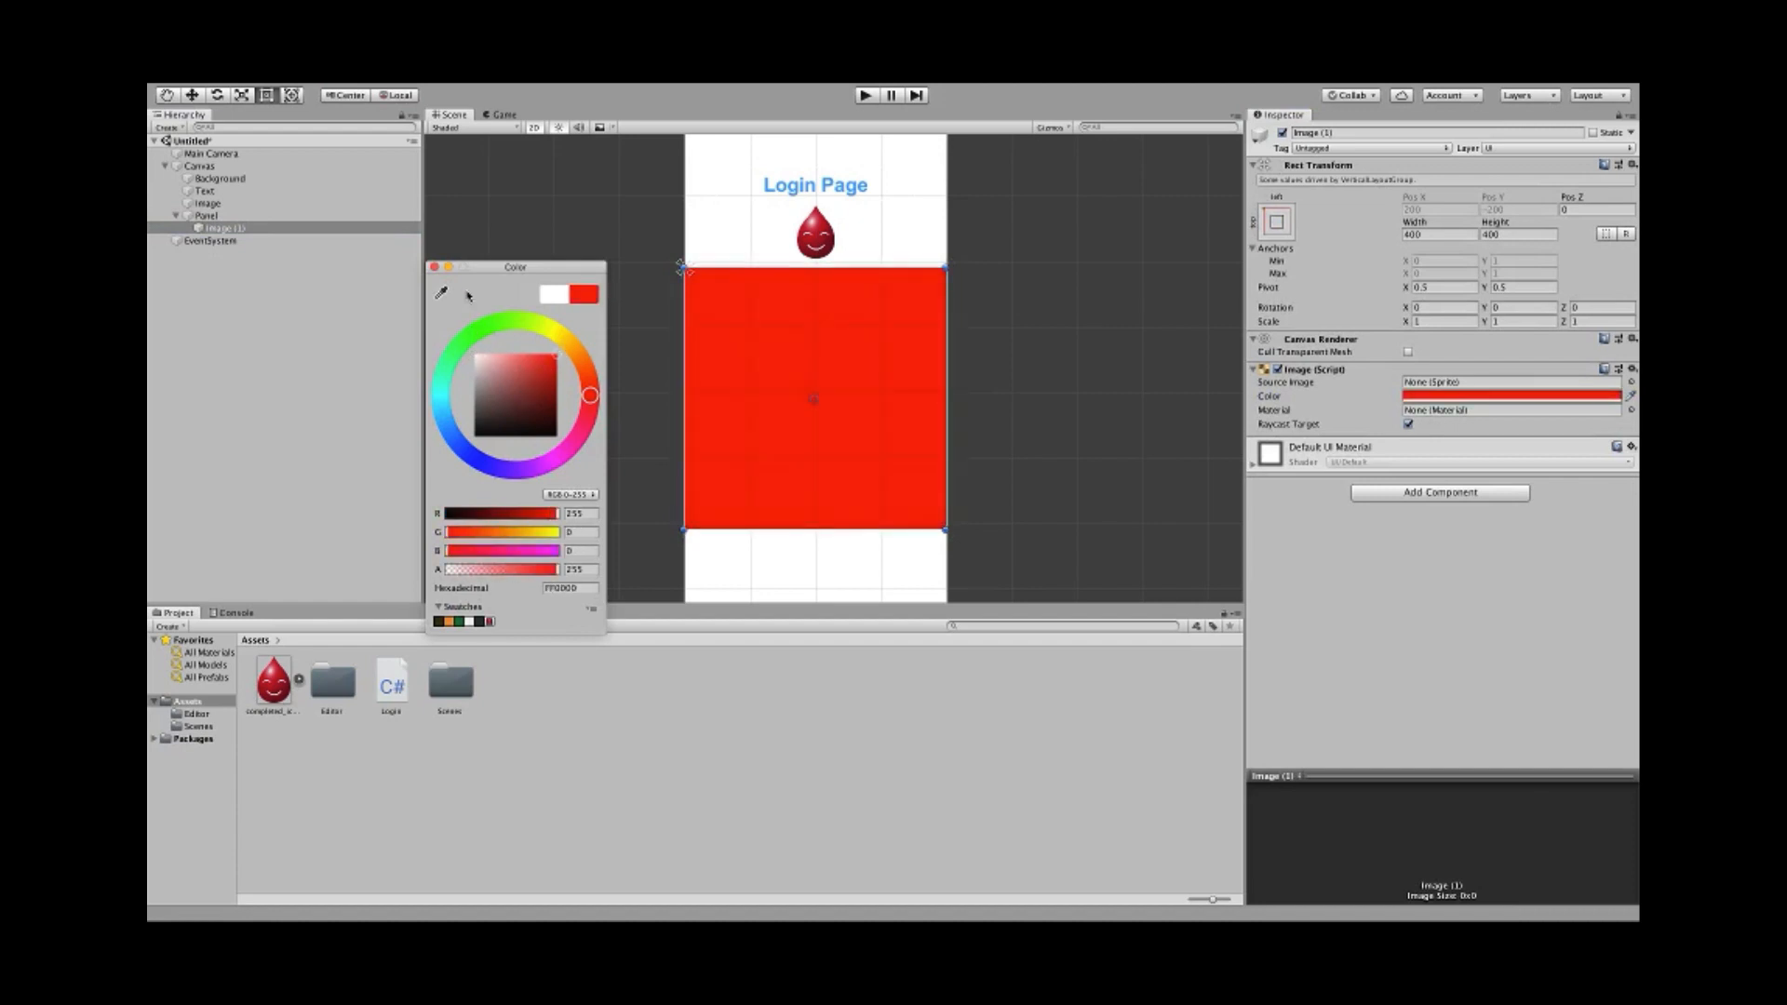
click(433, 268)
- Enable Child Controls Size for width and height on the Panel's layout group
click(206, 215)
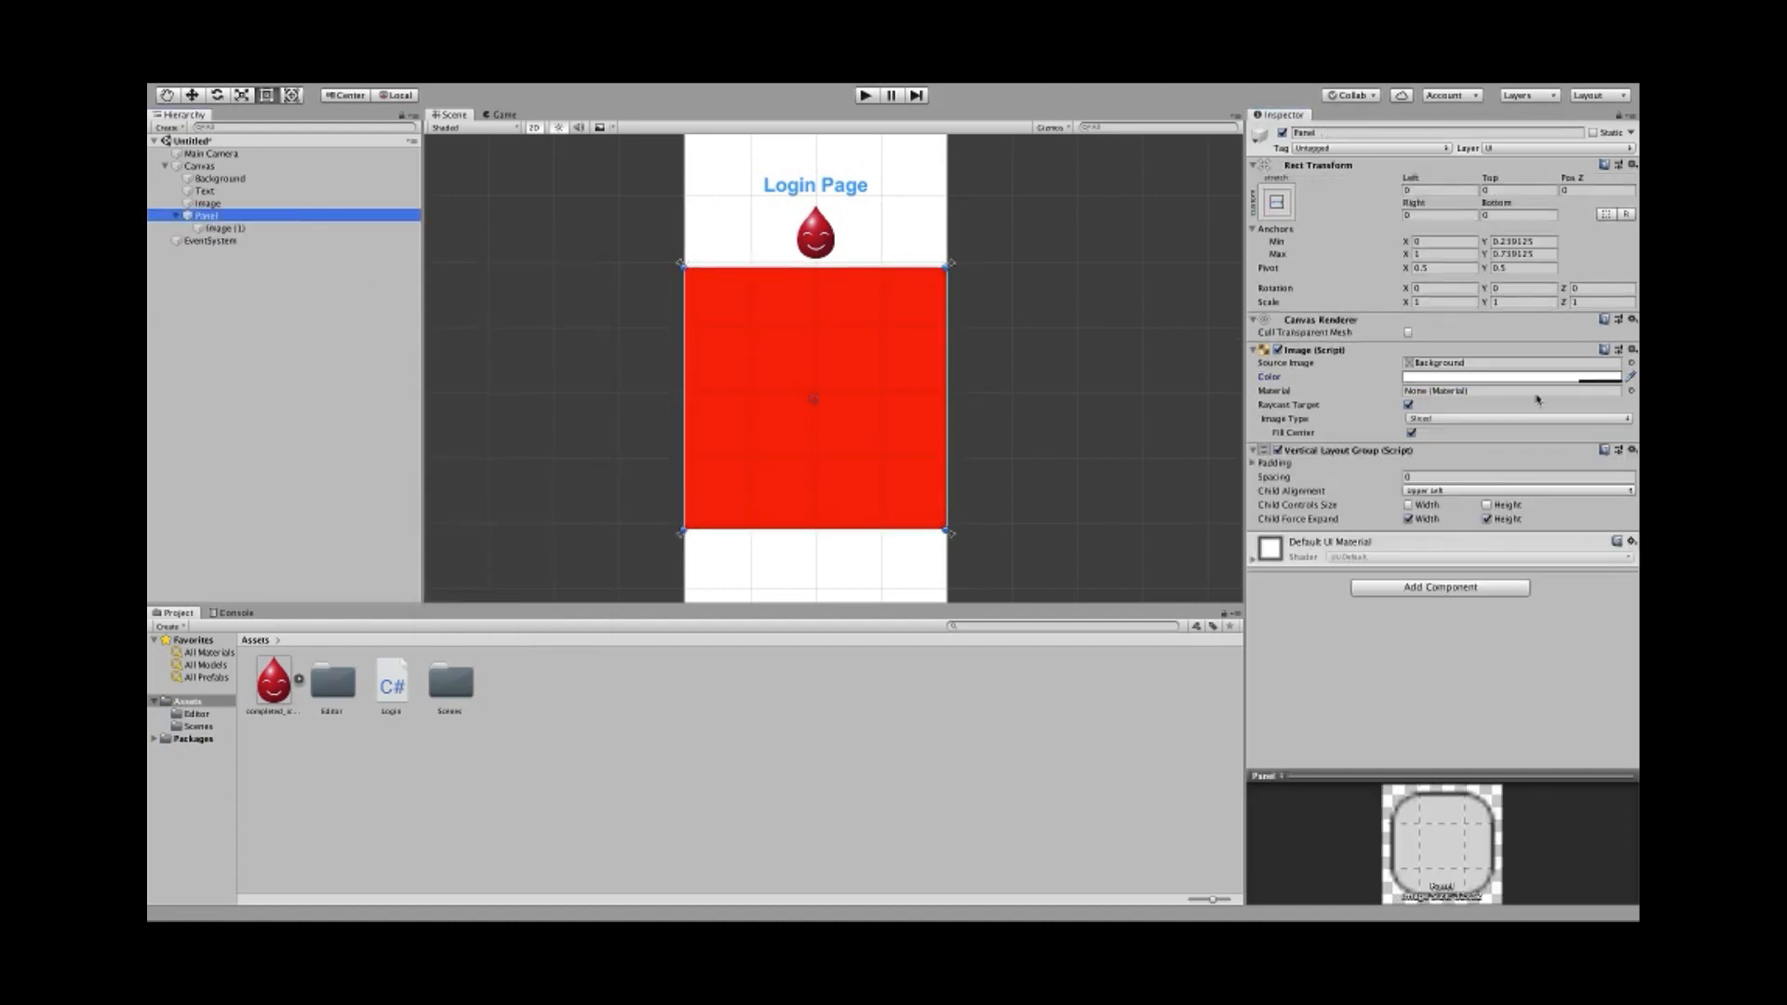
click(1410, 506)
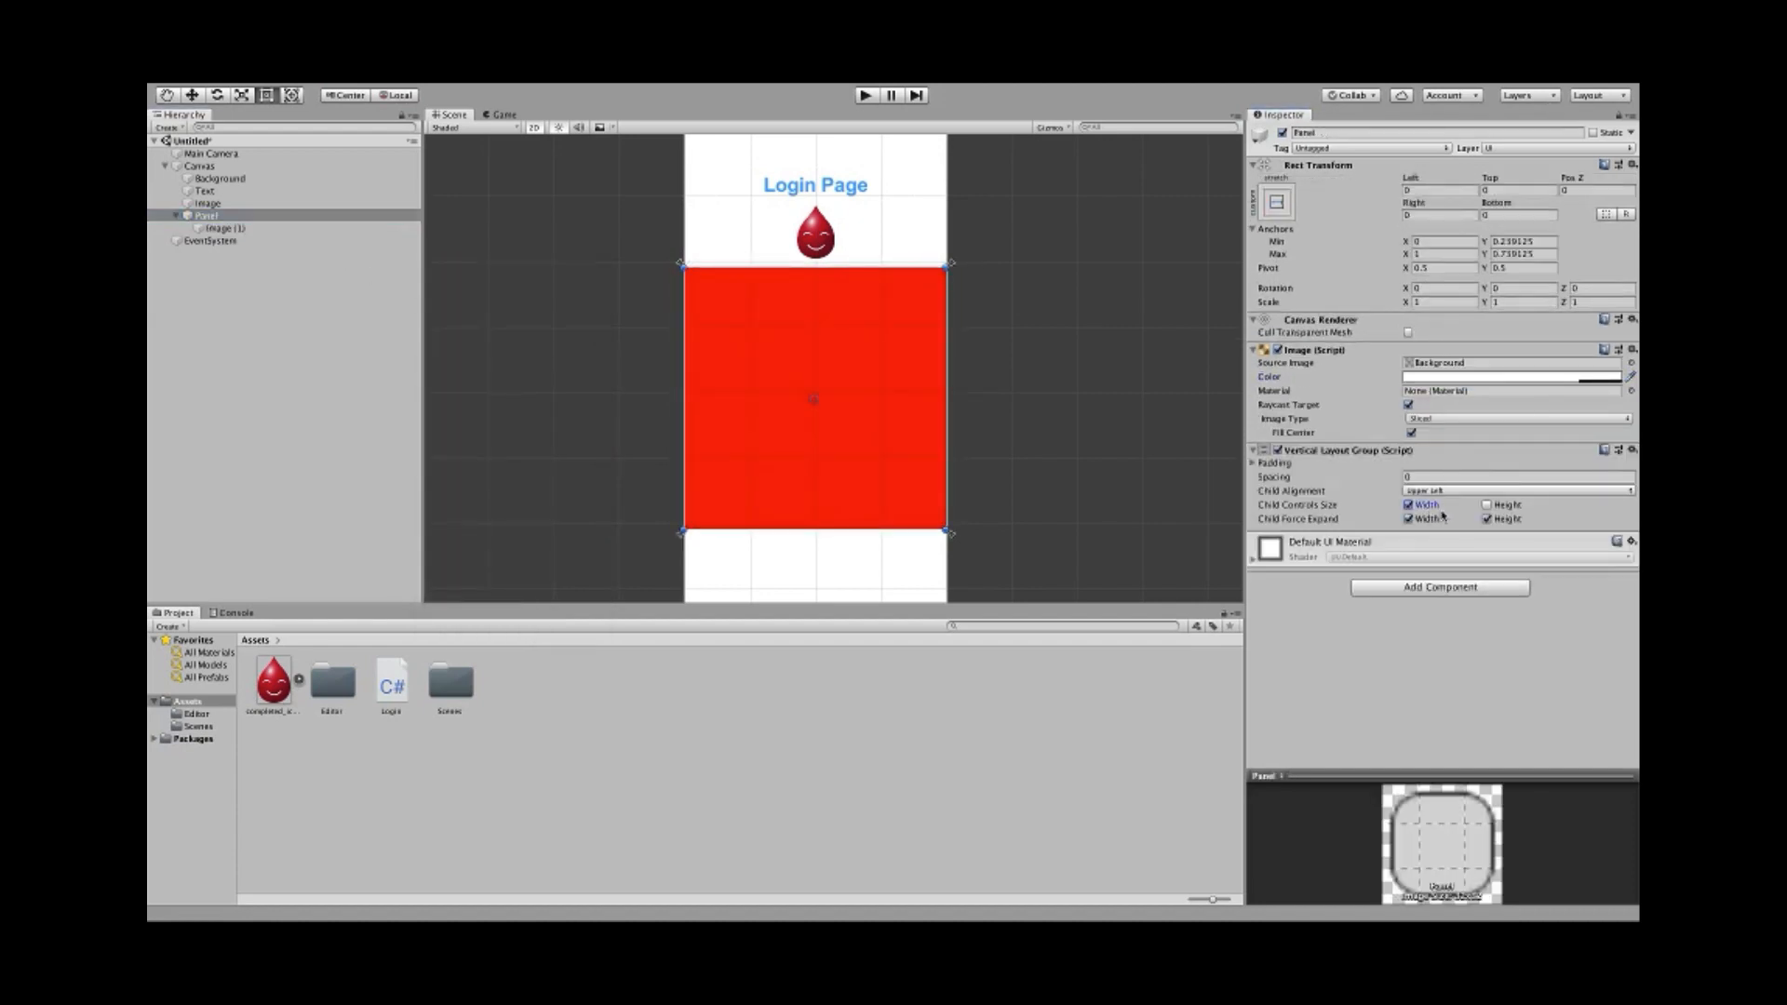
click(1488, 506)
click(264, 228)
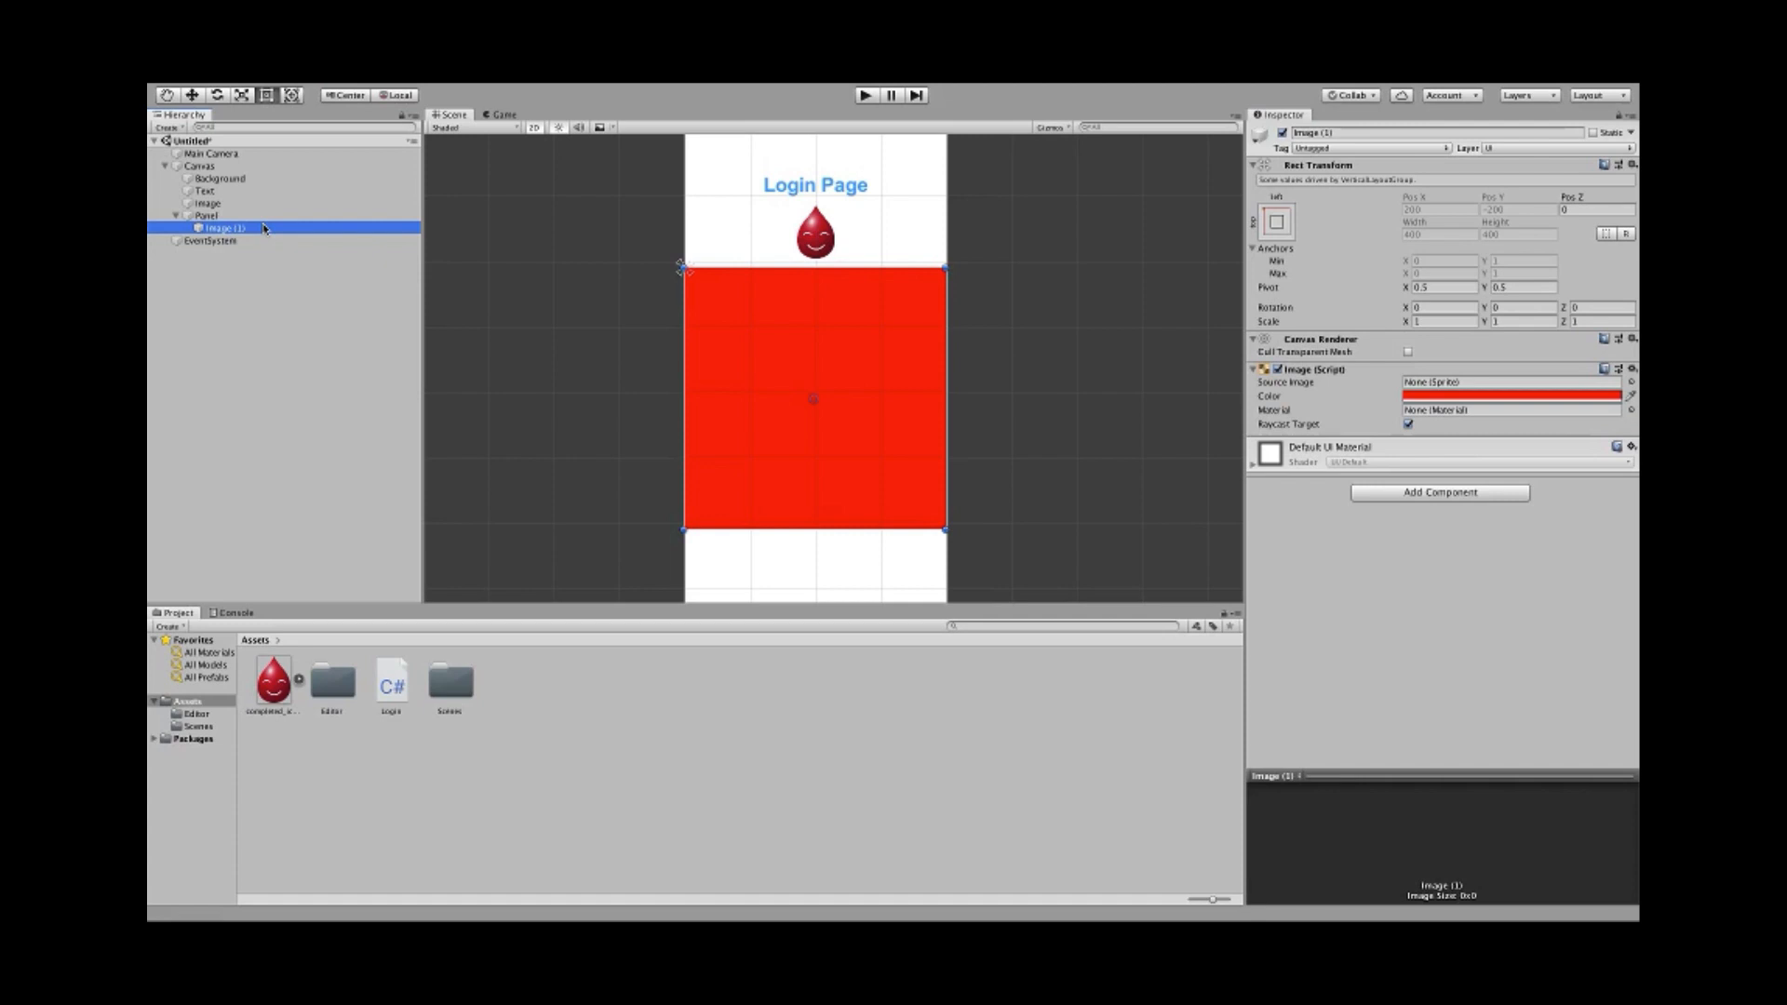
- Duplicate the red image as Image (2) and make it light grey
key(ctrl+d)
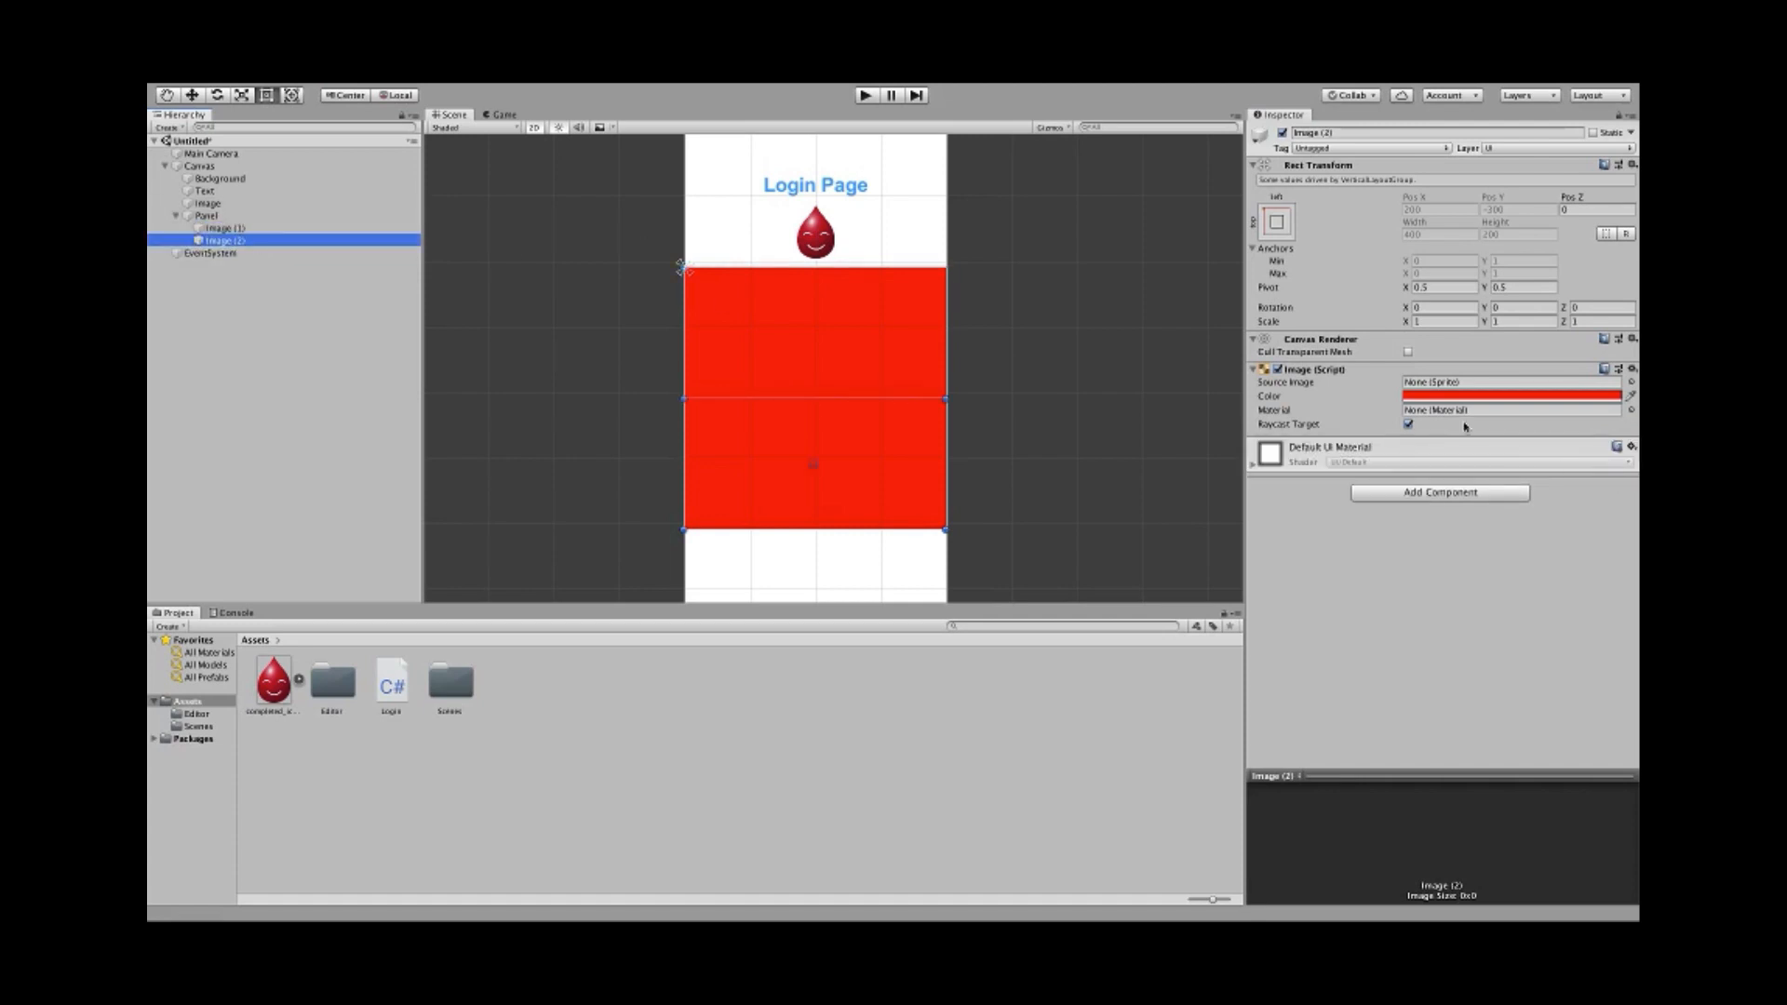
click(1435, 398)
drag(527, 382, 455, 382)
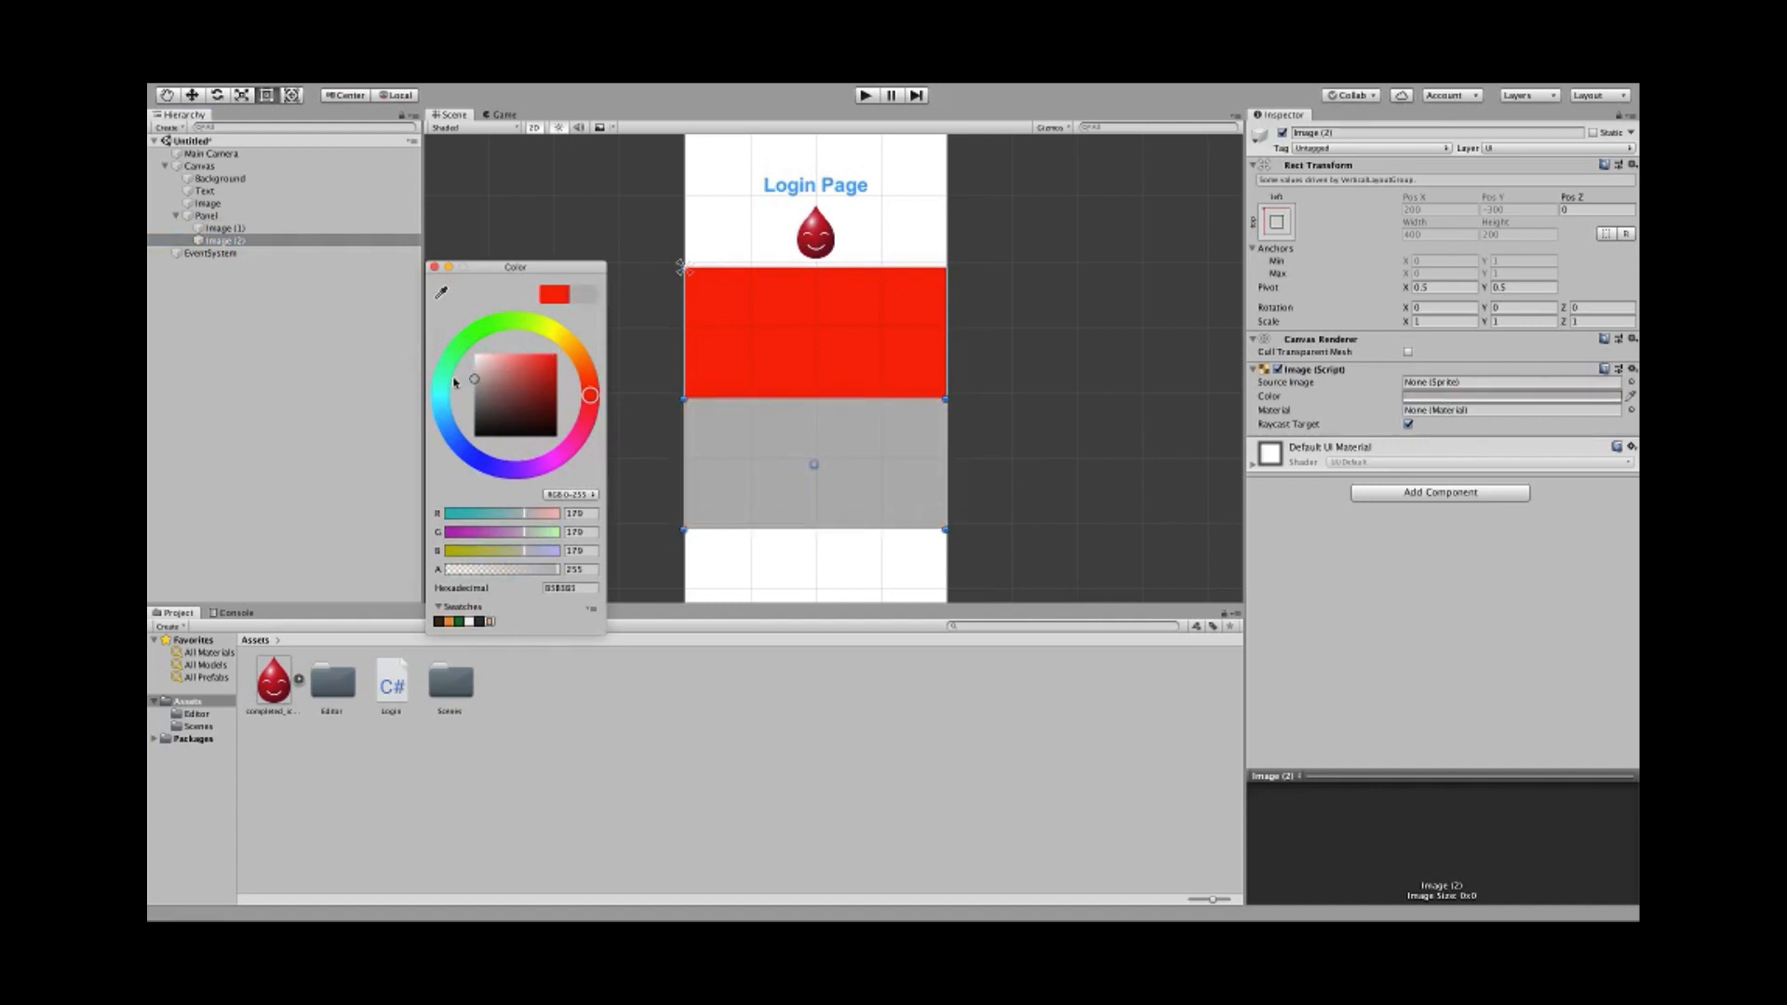
click(433, 267)
- Experiment with the Panel's Child Controls Size and Child Force Expand settings
click(244, 229)
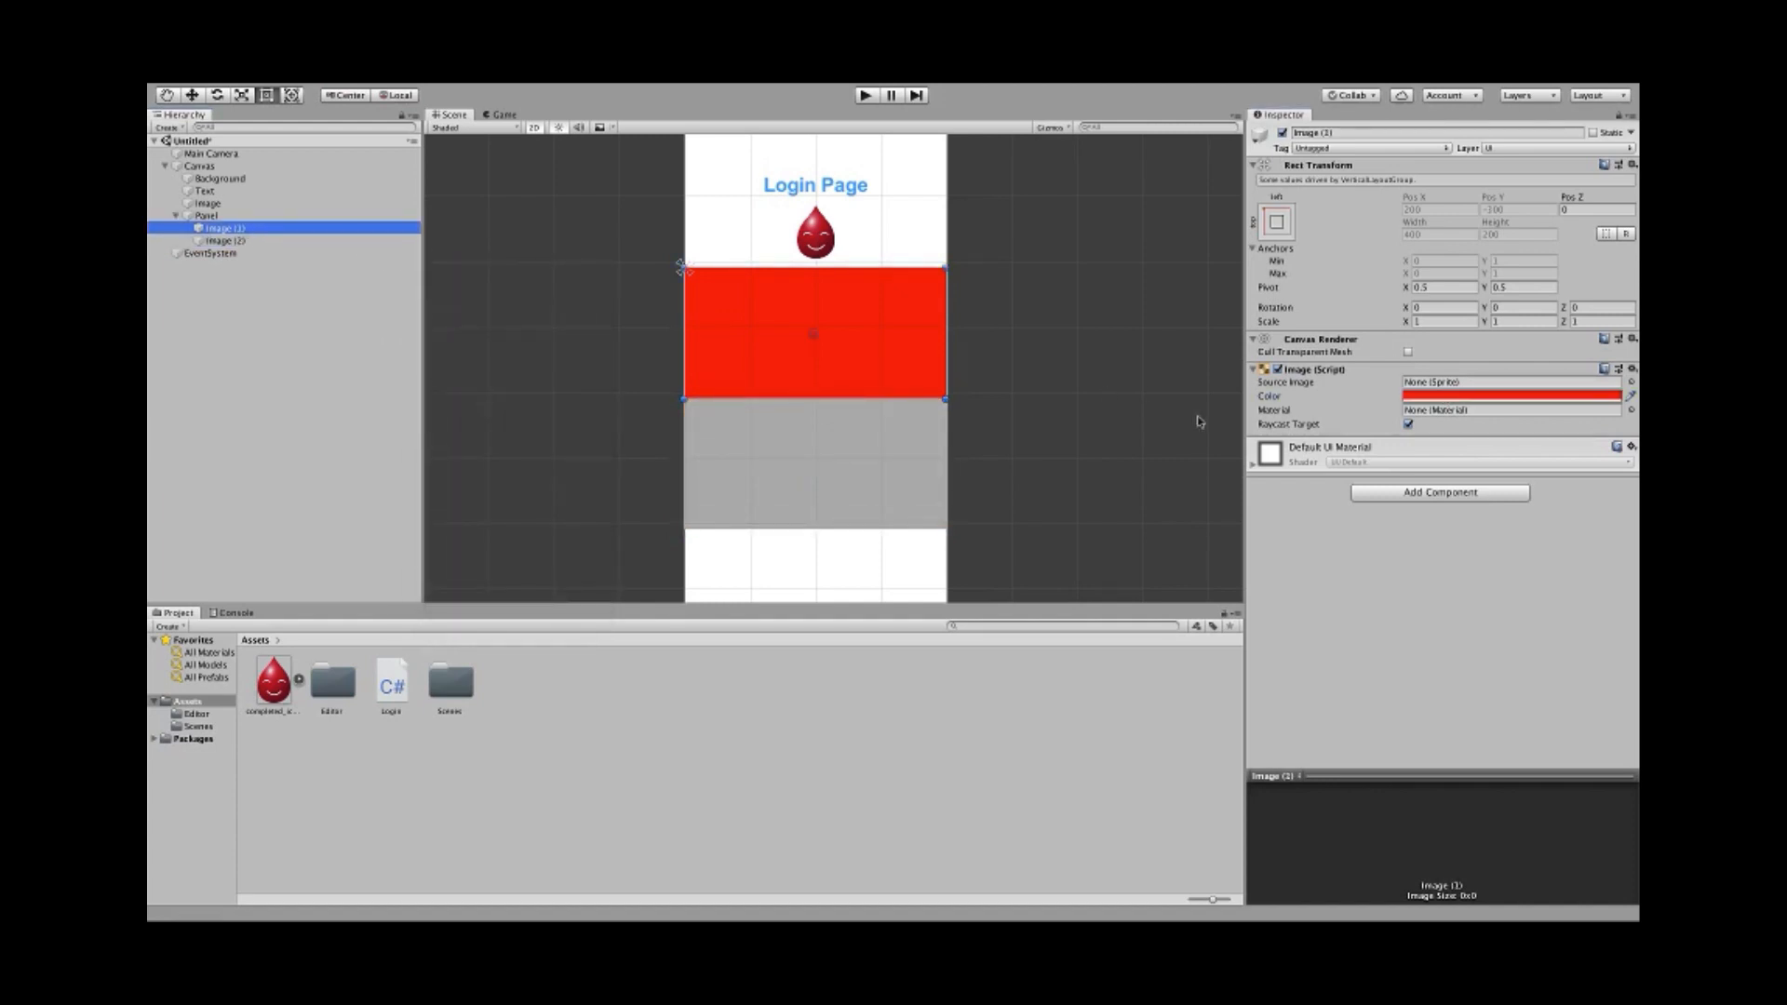
click(804, 362)
click(1409, 505)
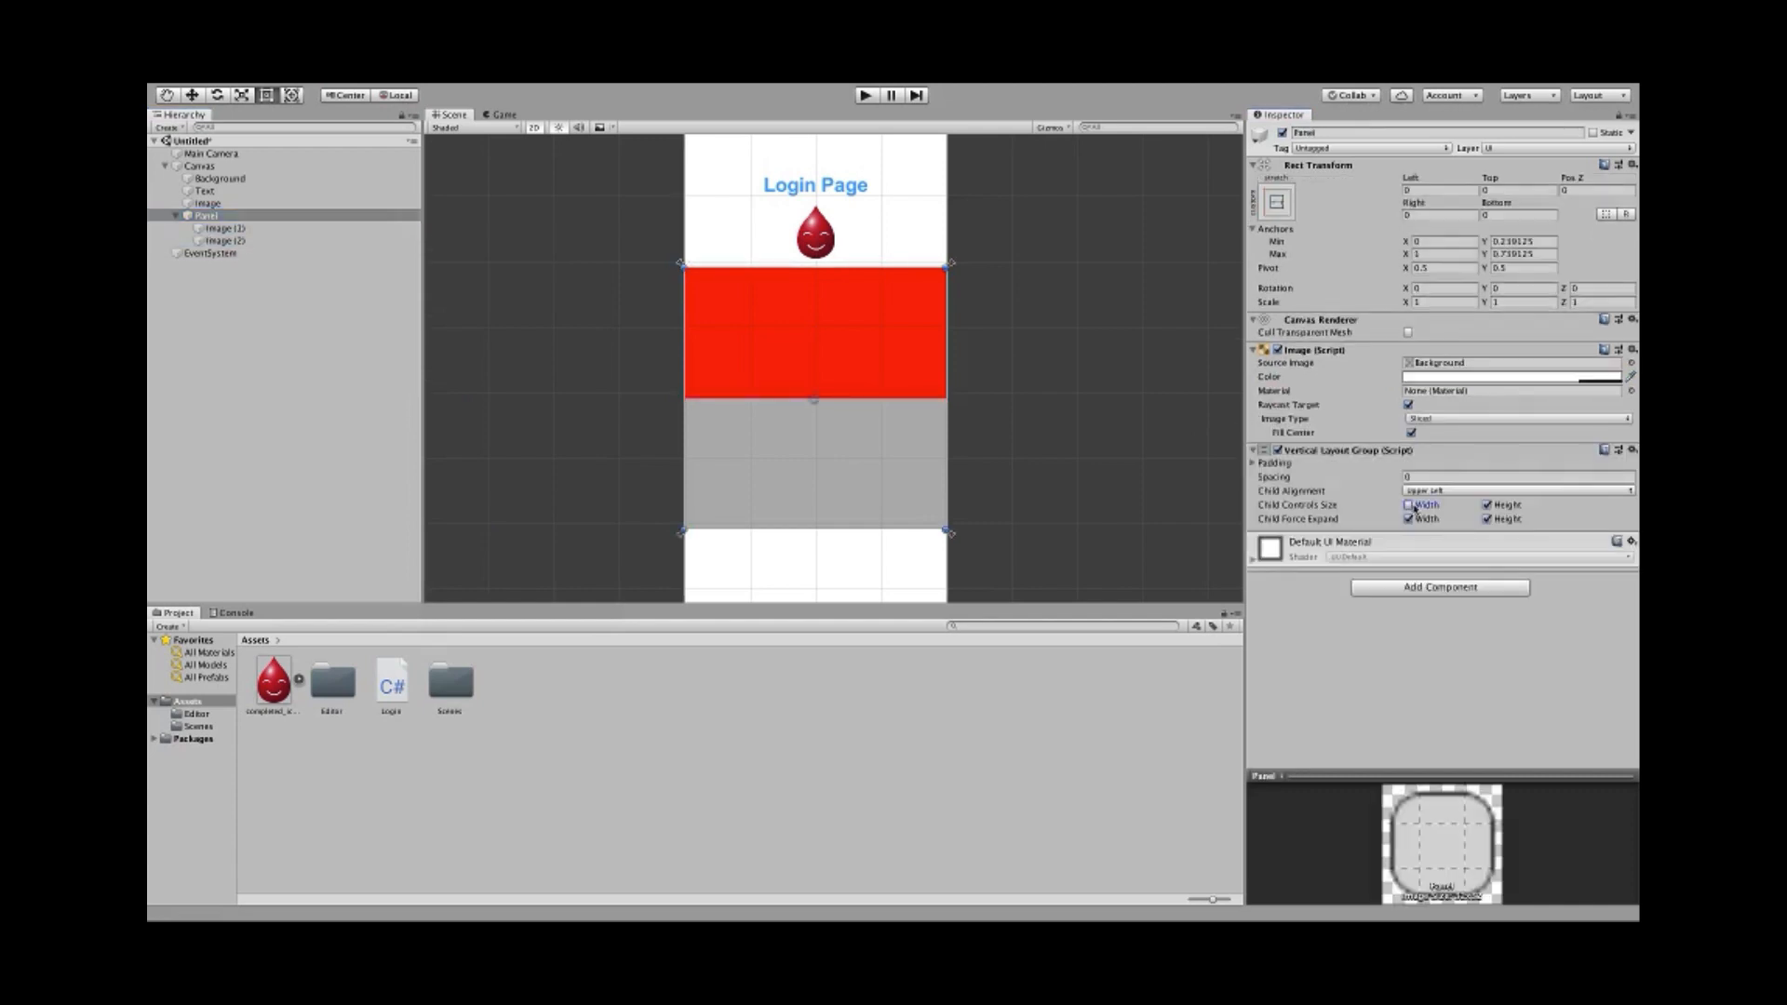
click(1486, 504)
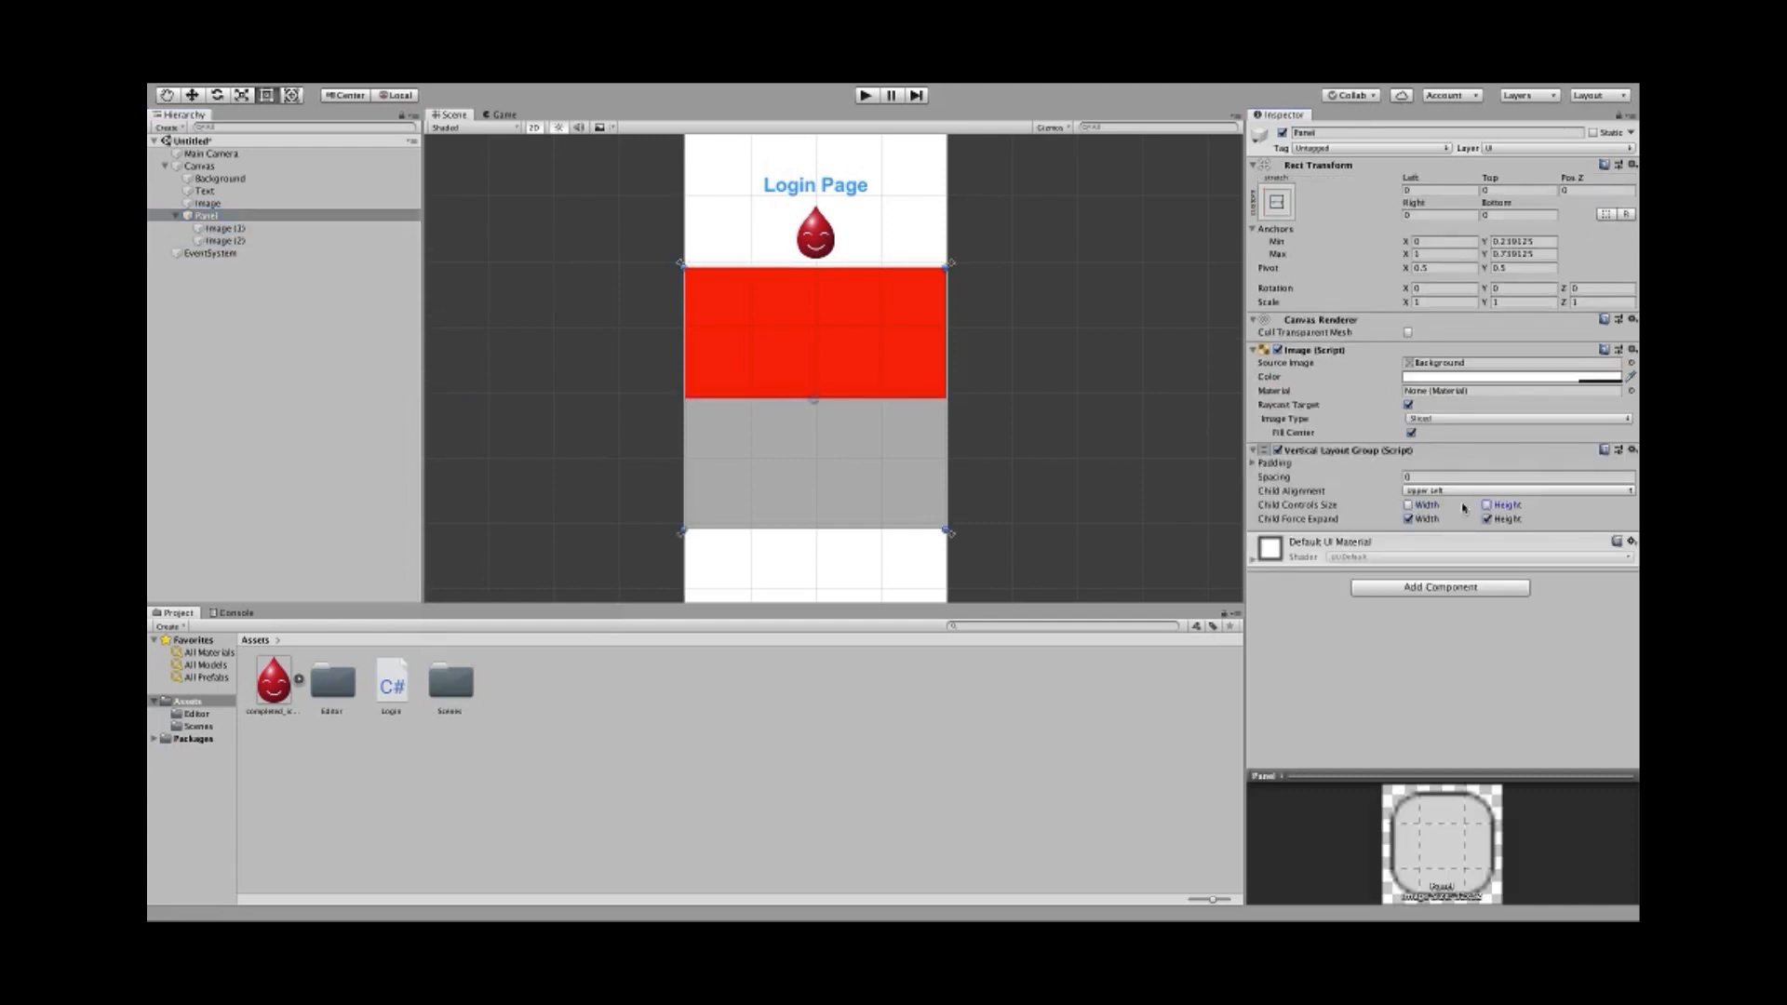
click(1408, 518)
click(1486, 519)
click(1409, 505)
click(1487, 506)
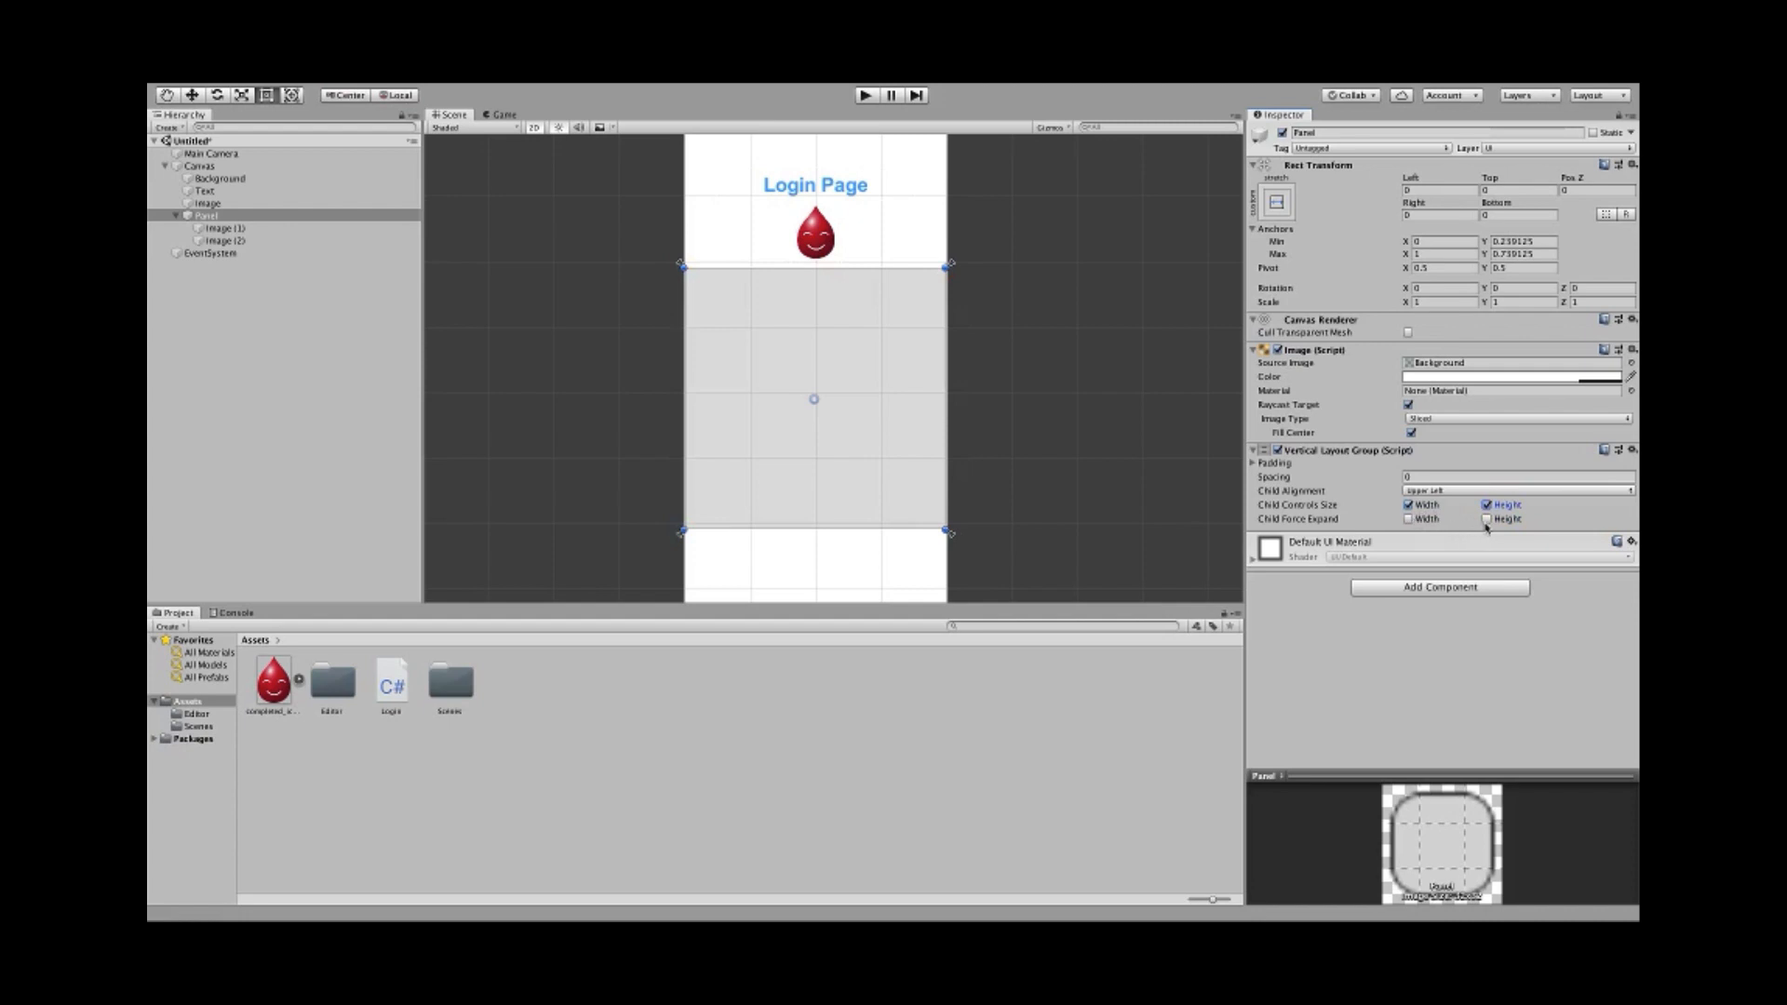
- Switch off Child Controls Size for width and height and expand the Panel's padding values
click(1410, 519)
click(1487, 505)
click(1409, 505)
click(1253, 464)
click(1253, 463)
click(1254, 463)
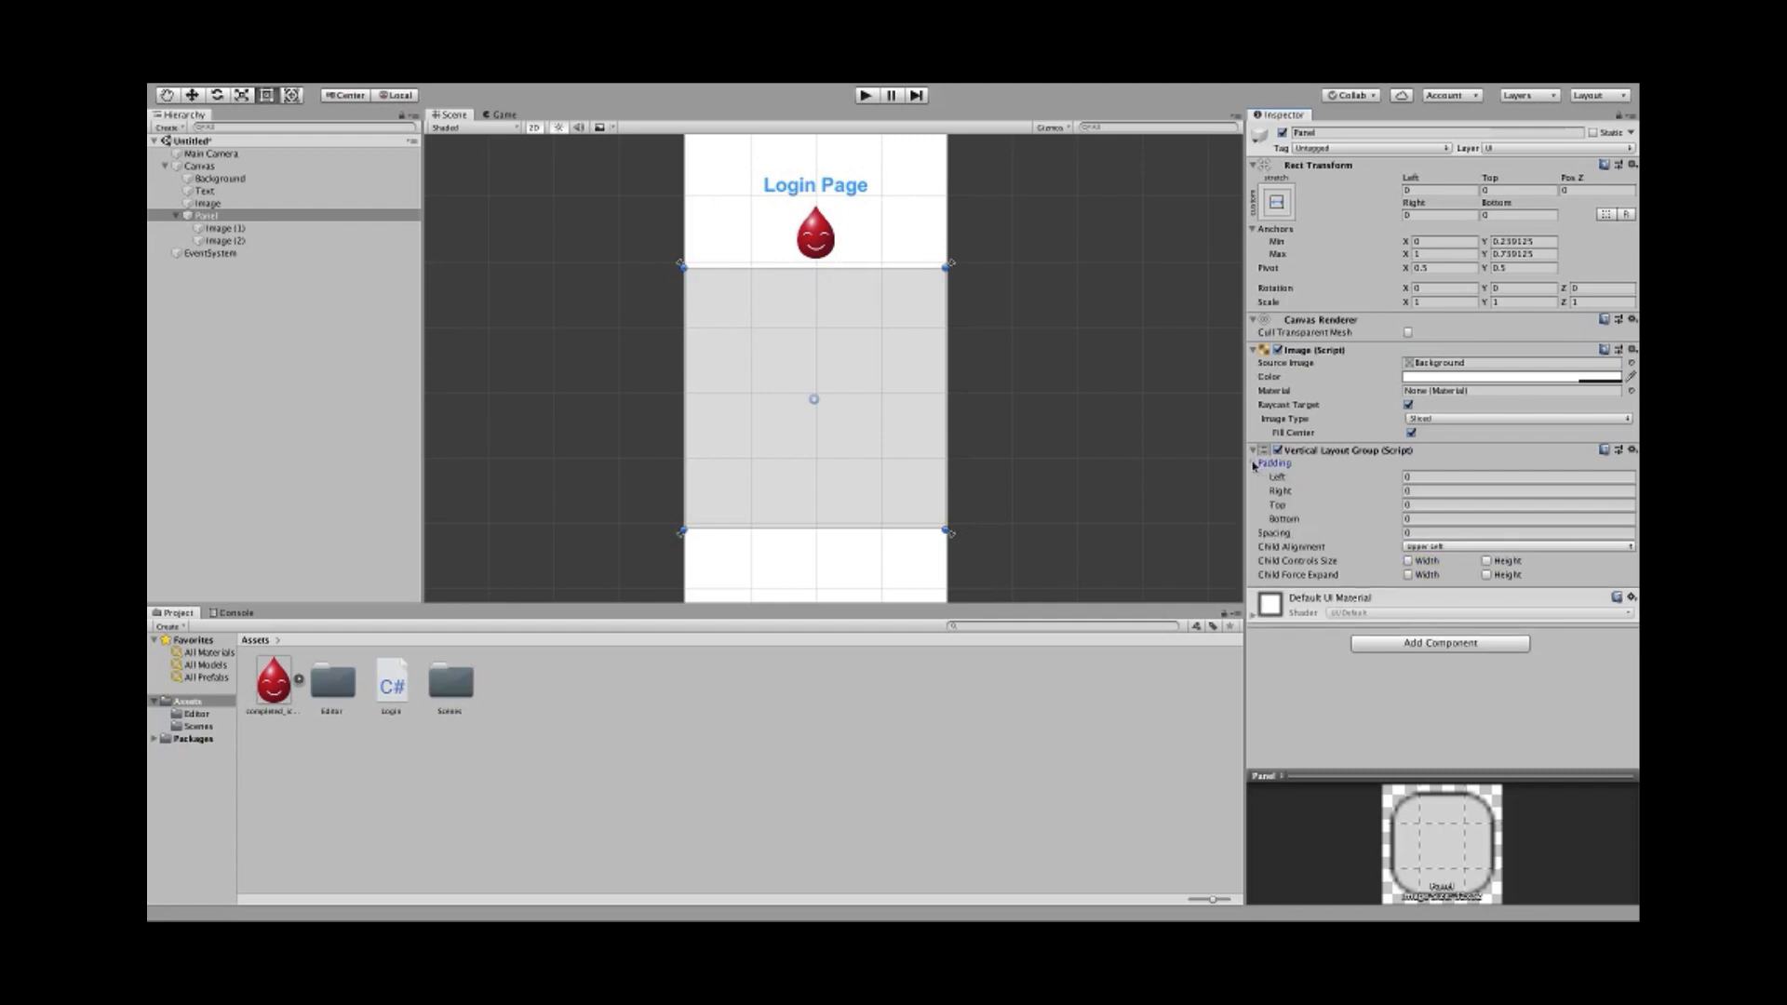
click(1253, 463)
click(222, 229)
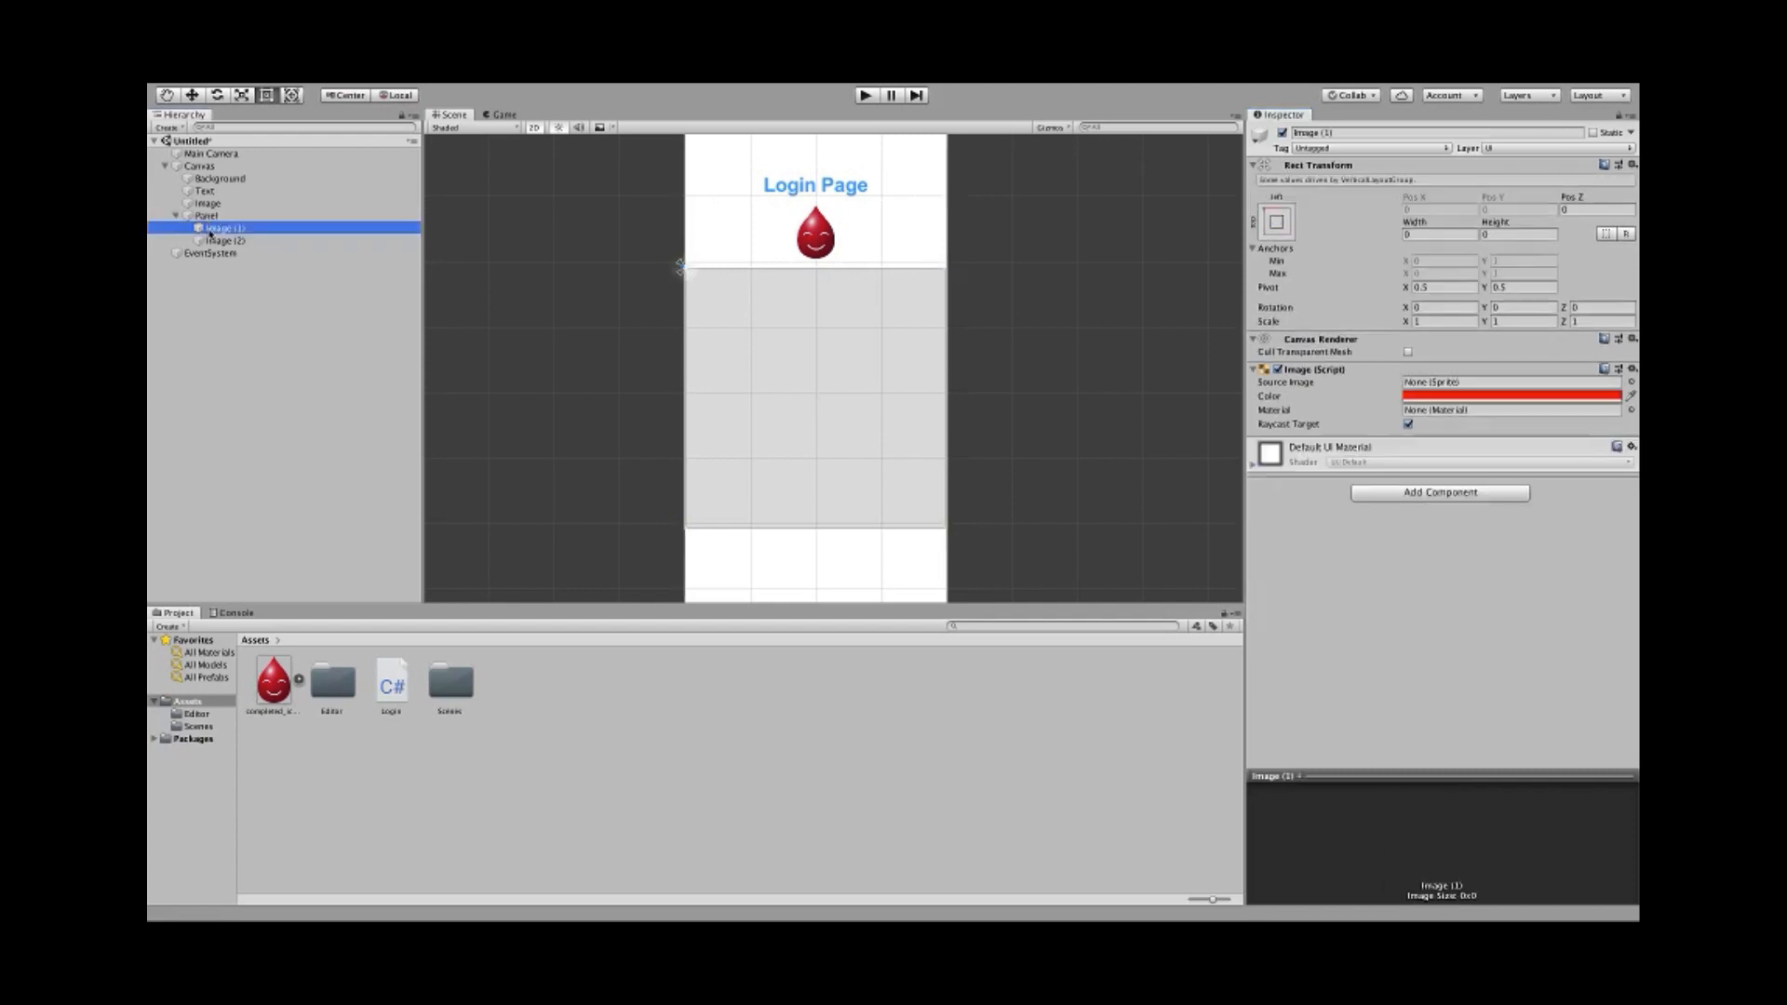
- Delete both test images, Image (1) and Image (2)
shift+click(217, 241)
right_click(218, 241)
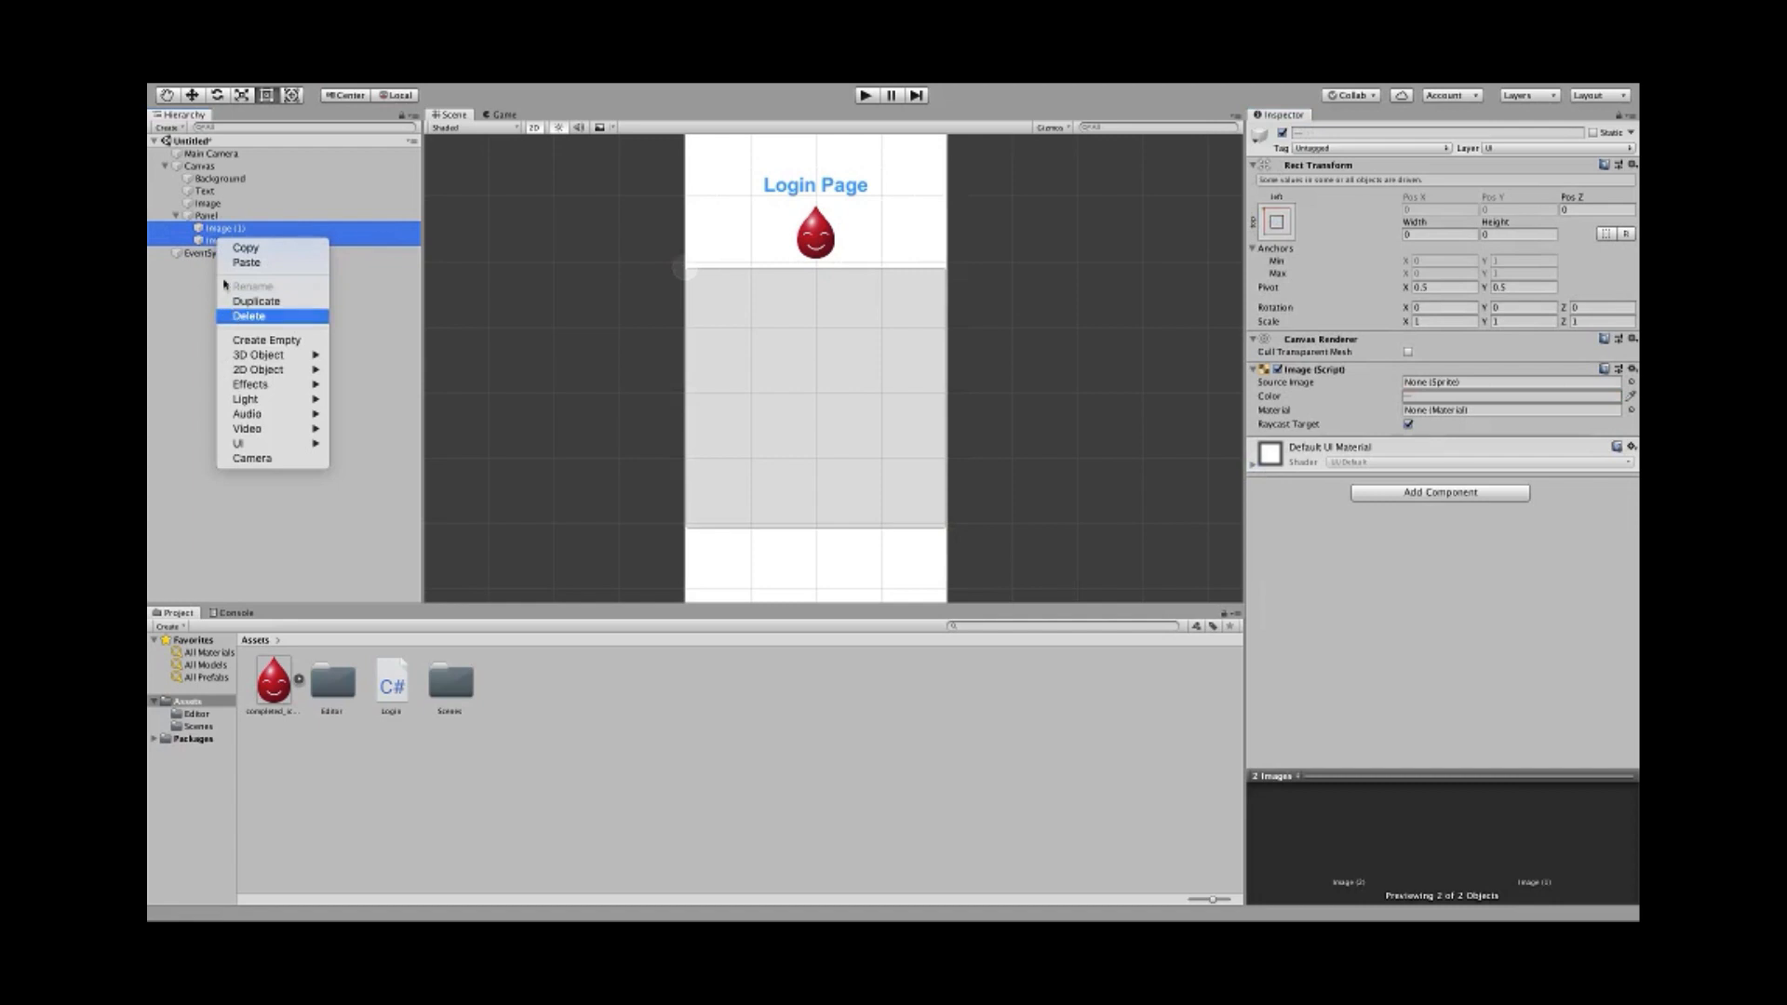
click(232, 320)
click(196, 216)
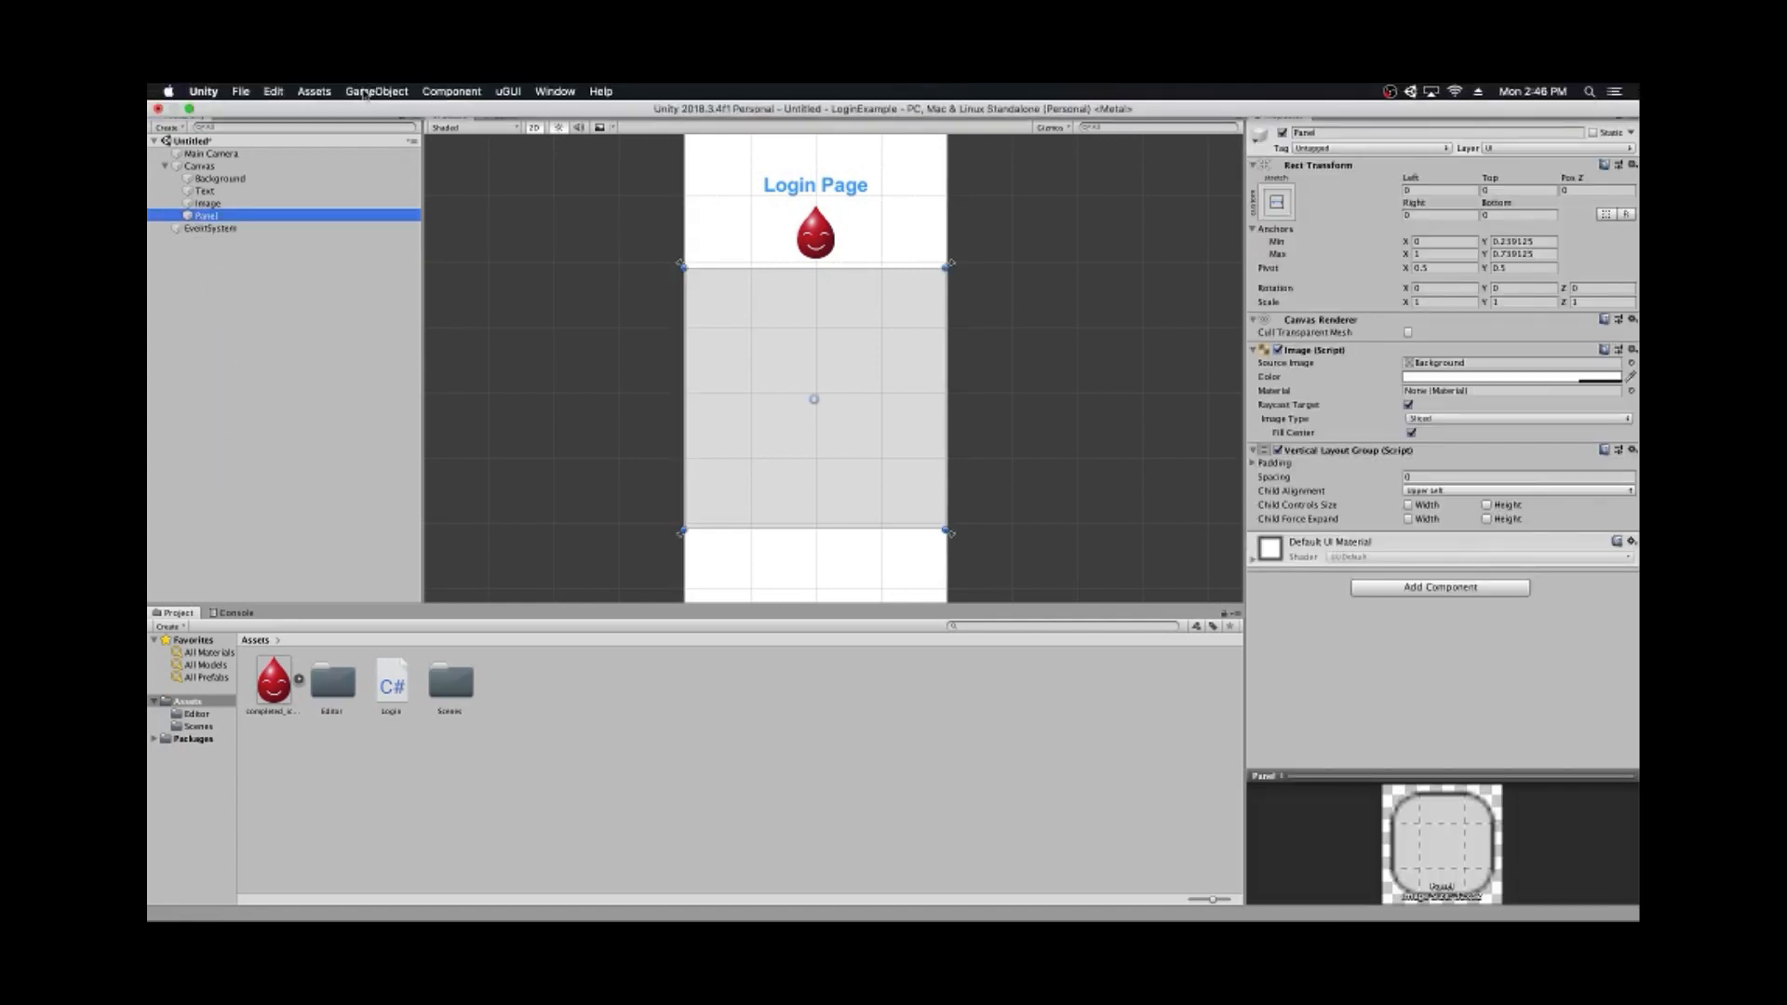
- Create a UI Input Field and nest it inside the Panel
click(368, 91)
mouse_move(375, 228)
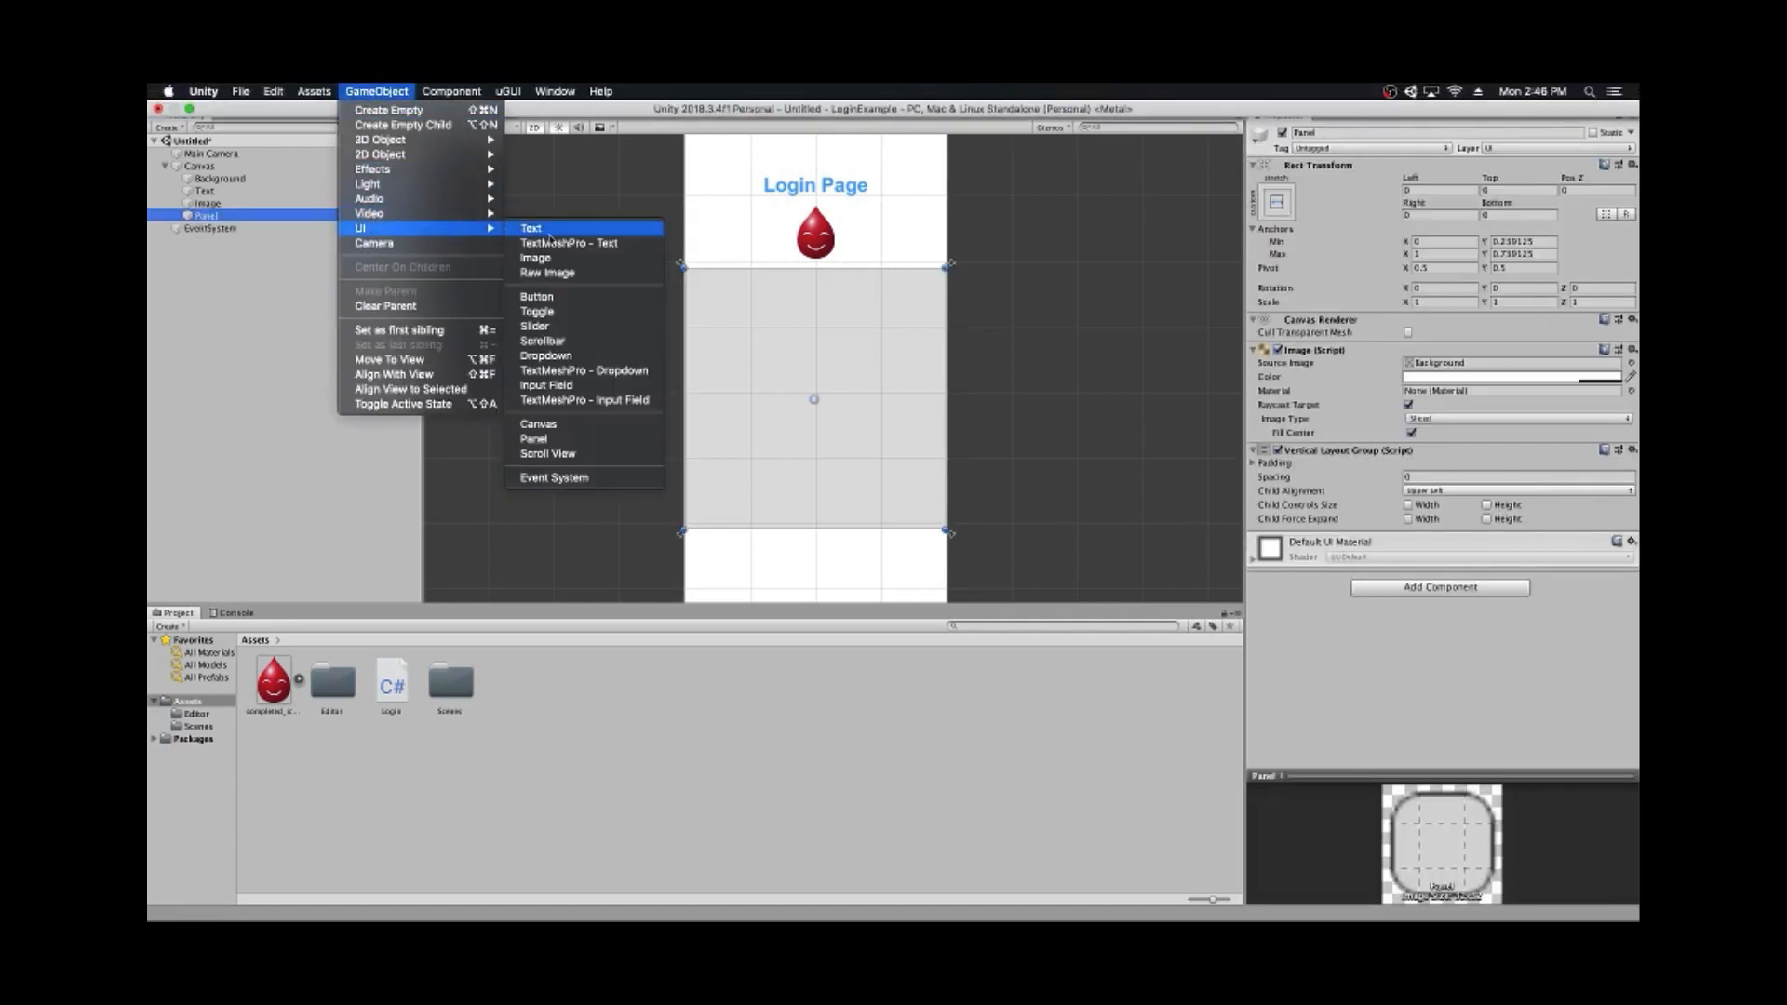
click(586, 385)
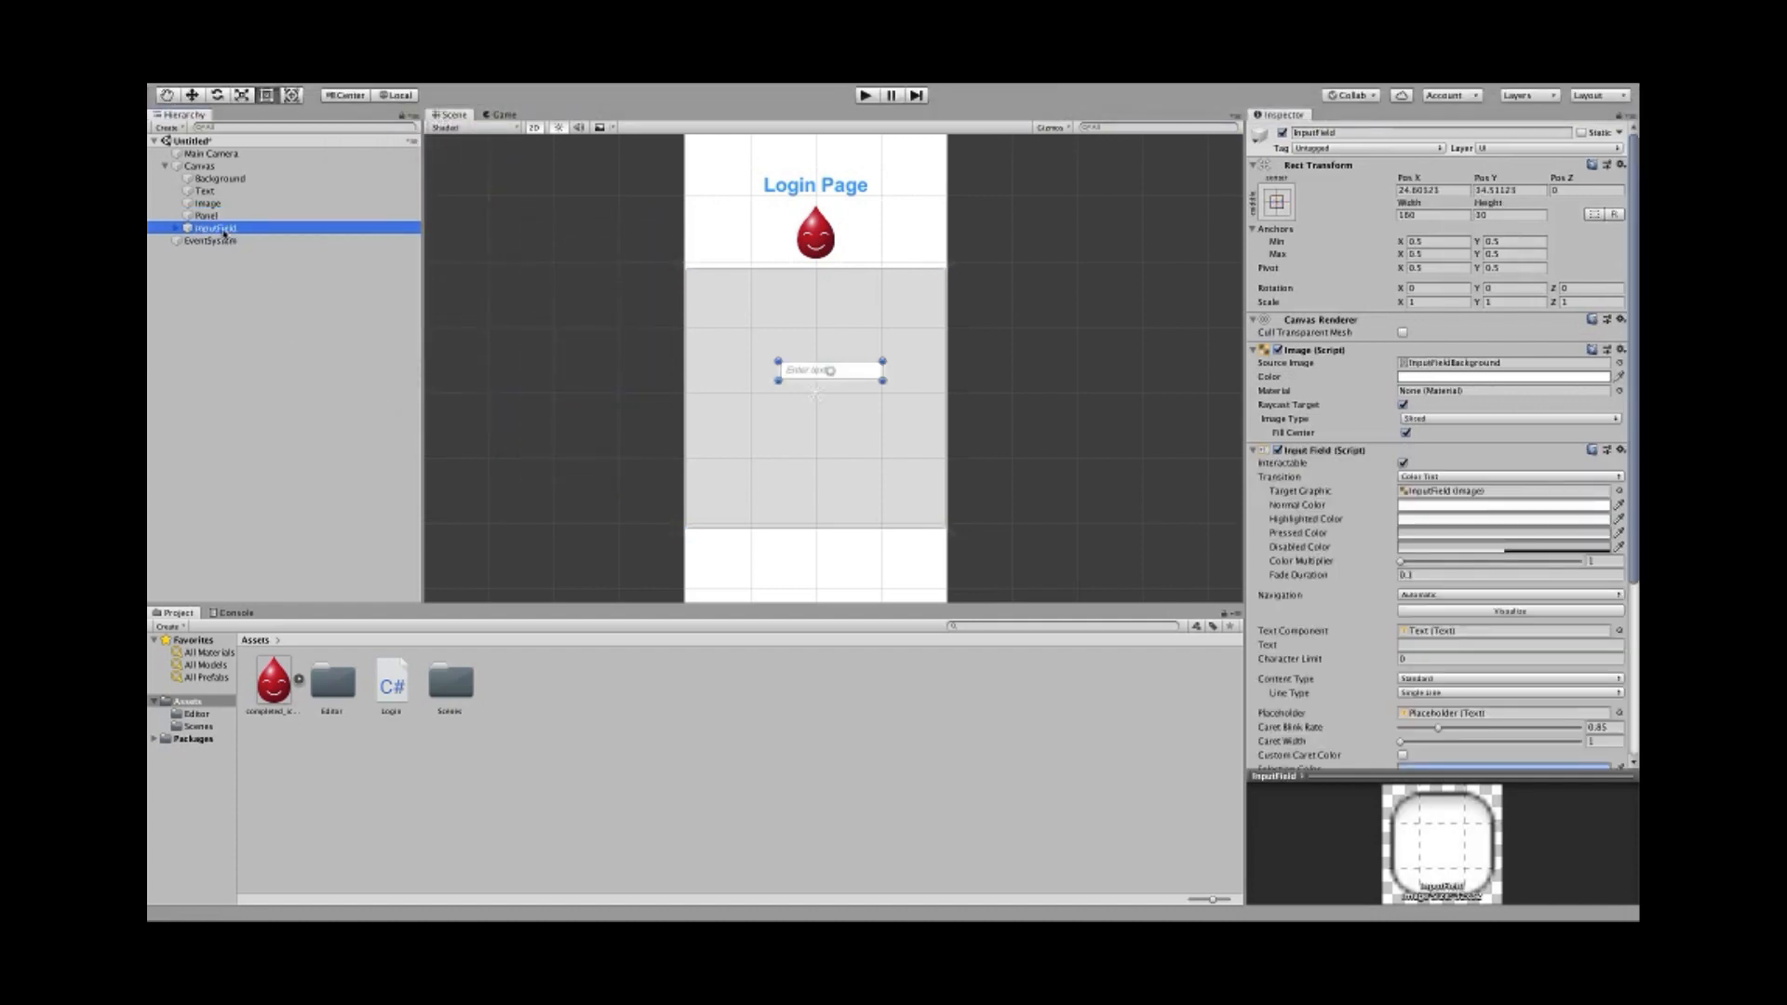
drag(223, 229, 216, 216)
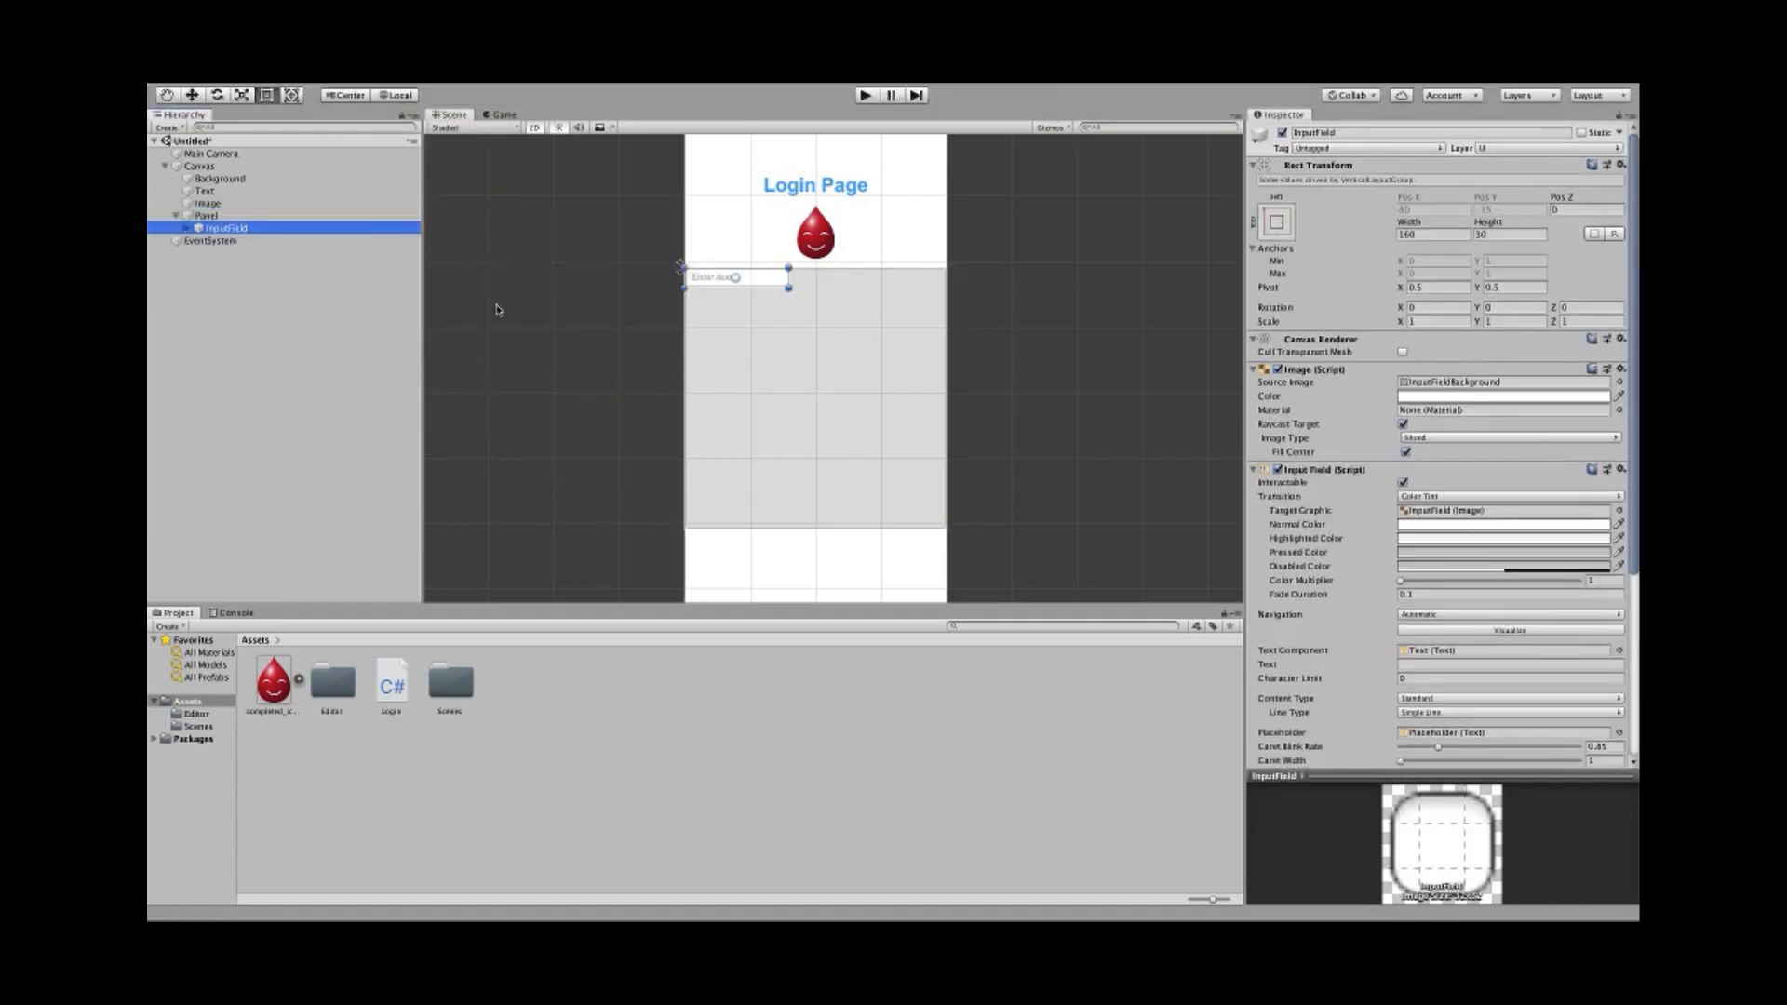
scroll(699, 284, up, 5)
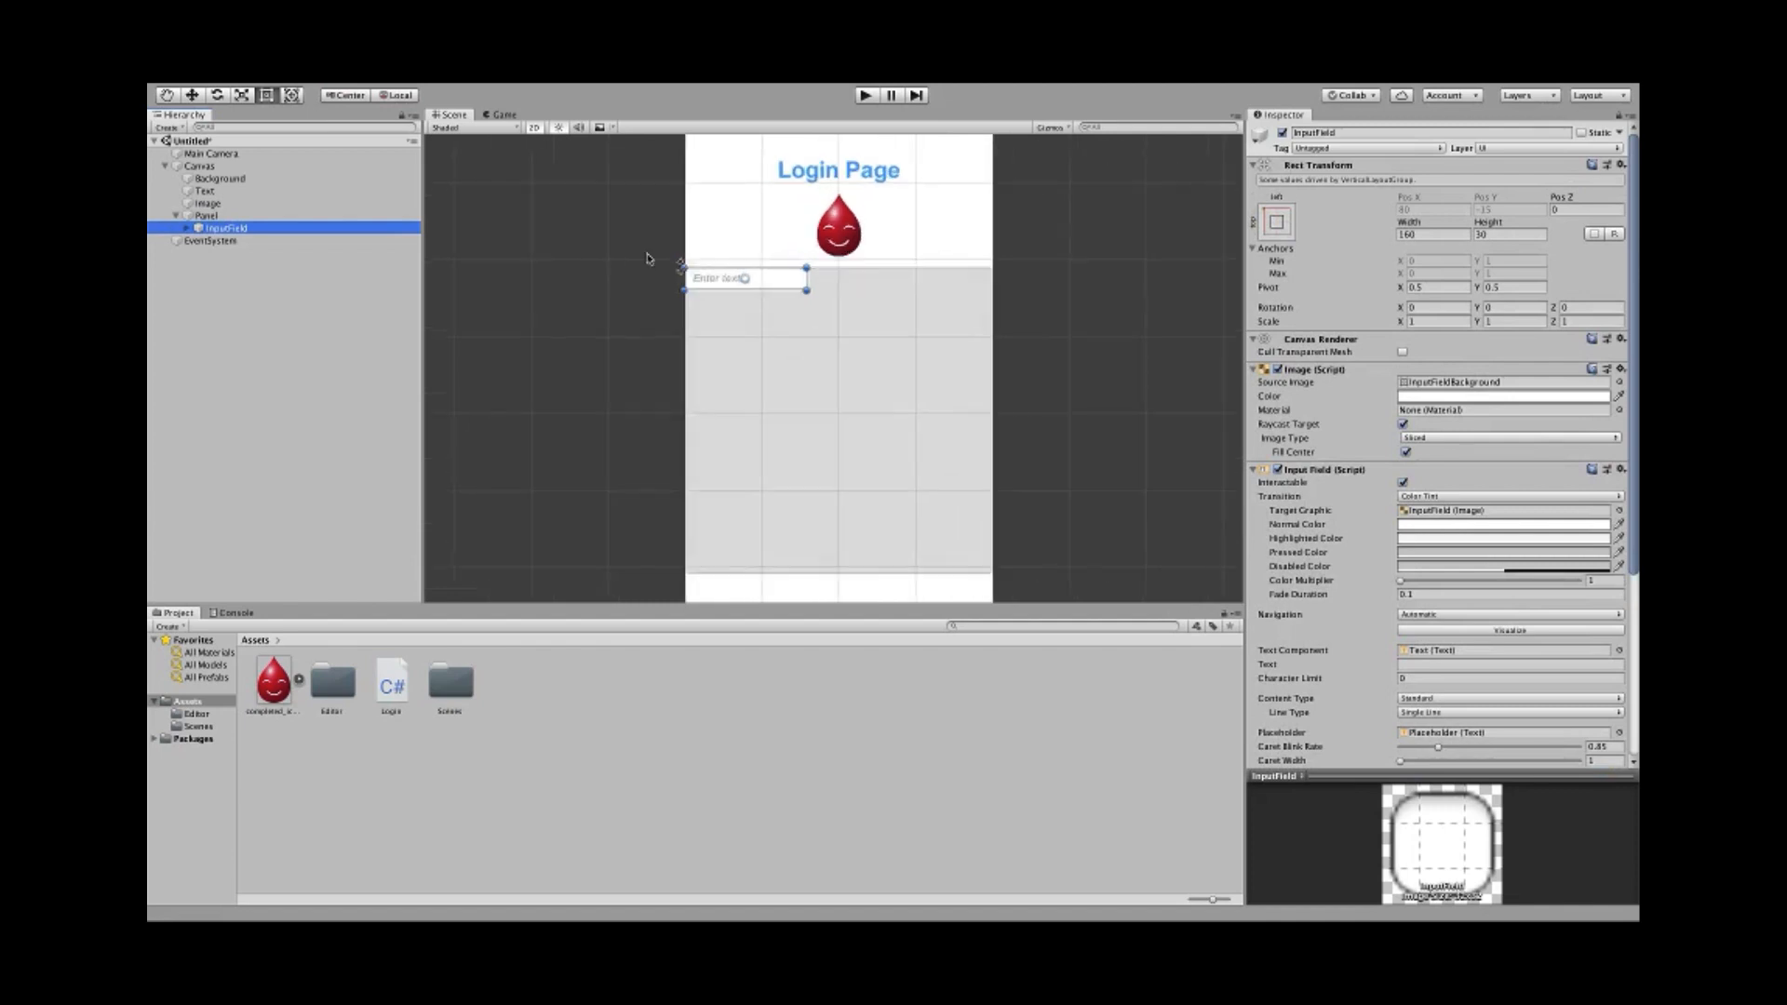
scroll(657, 417, down, 5)
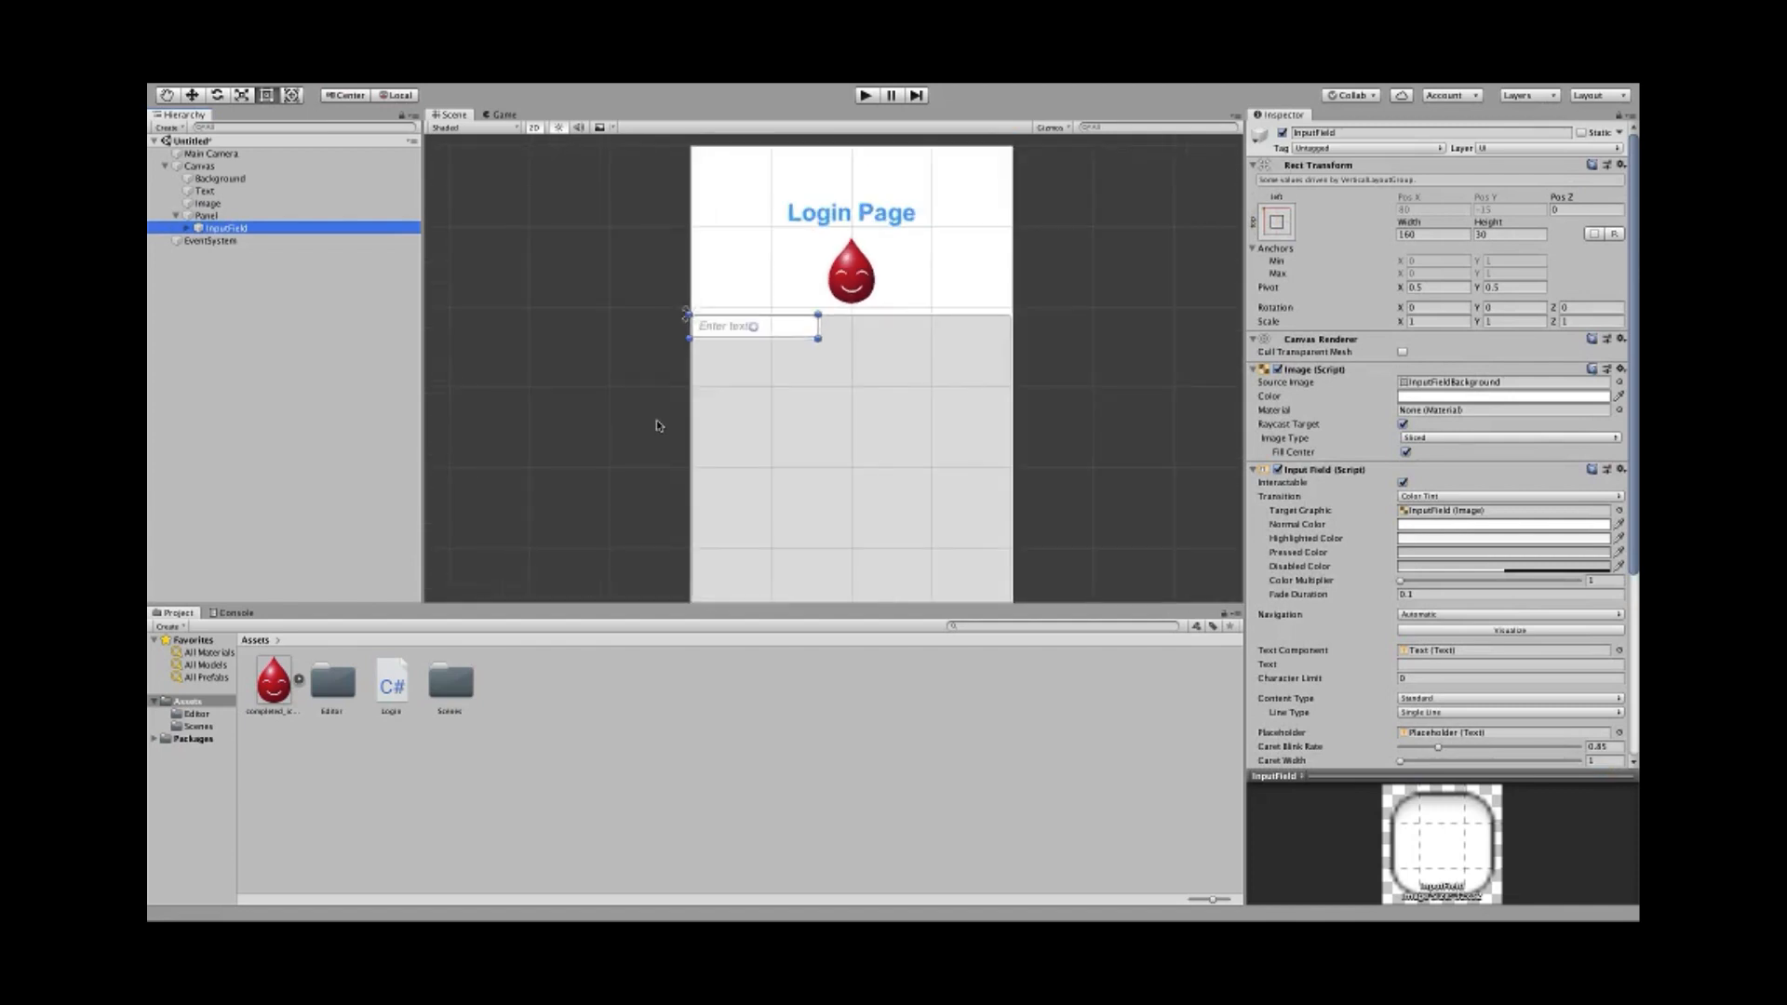
middle_drag(638, 439, 612, 379)
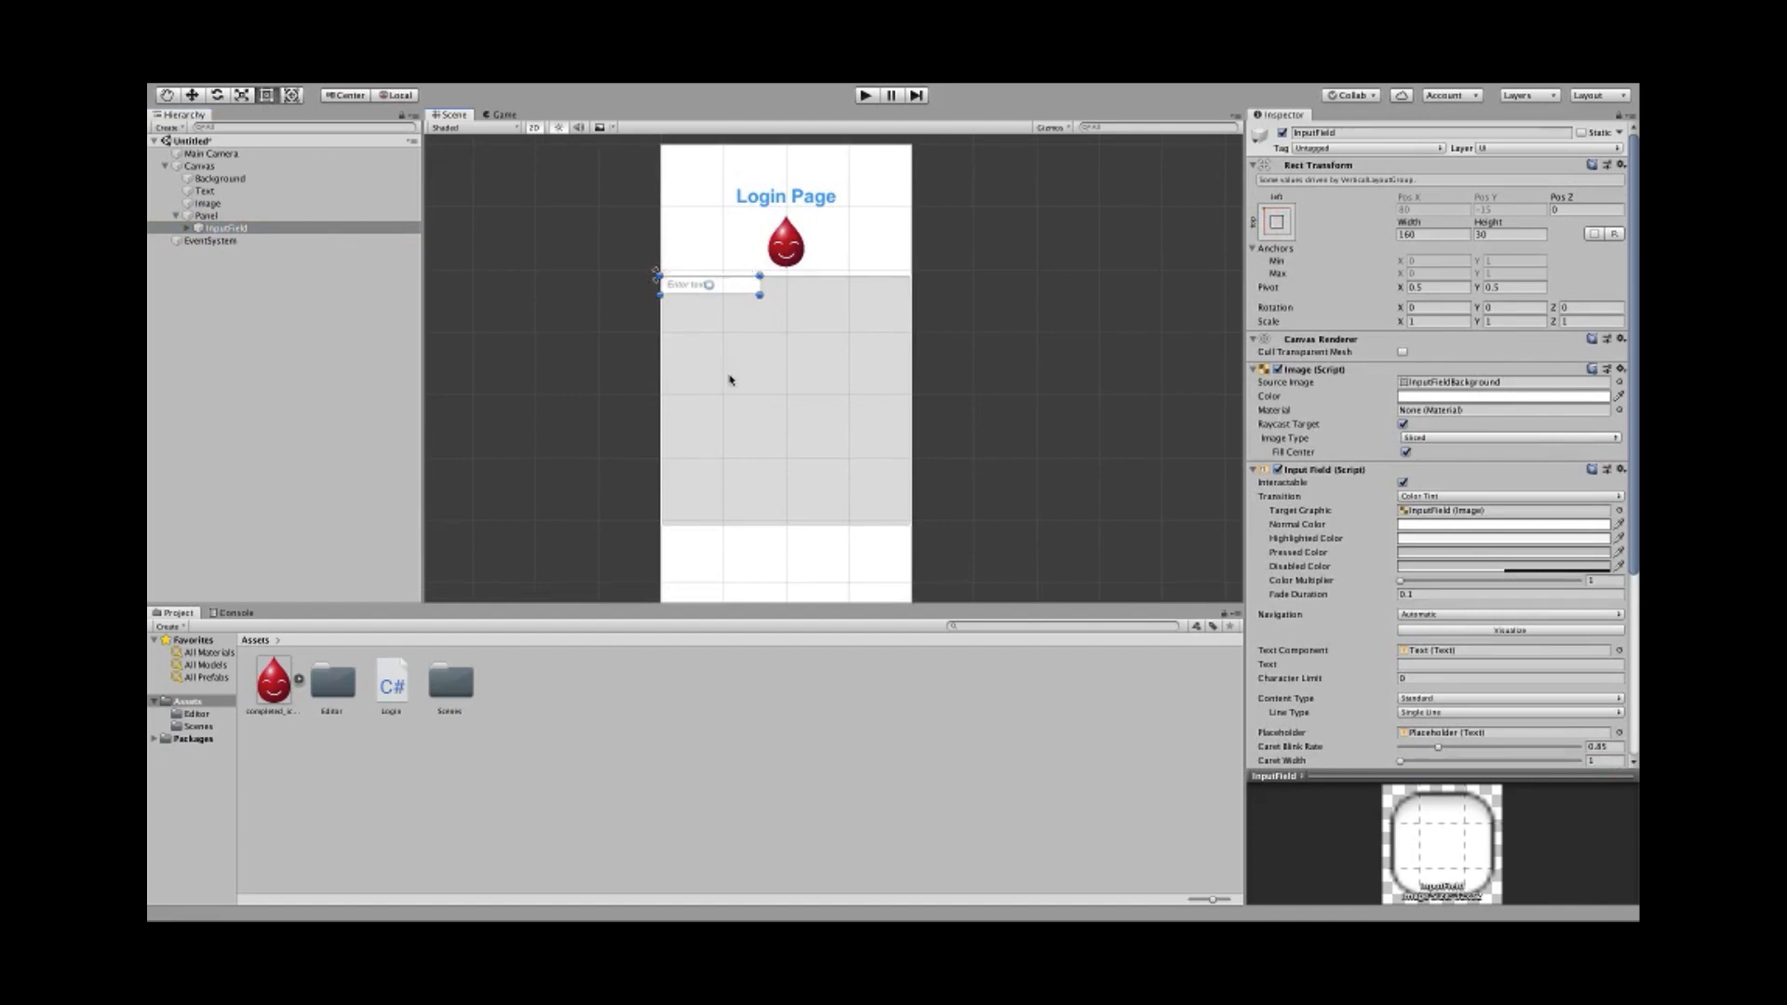
- Set the Panel's layout group child alignment to Middle Center
click(266, 217)
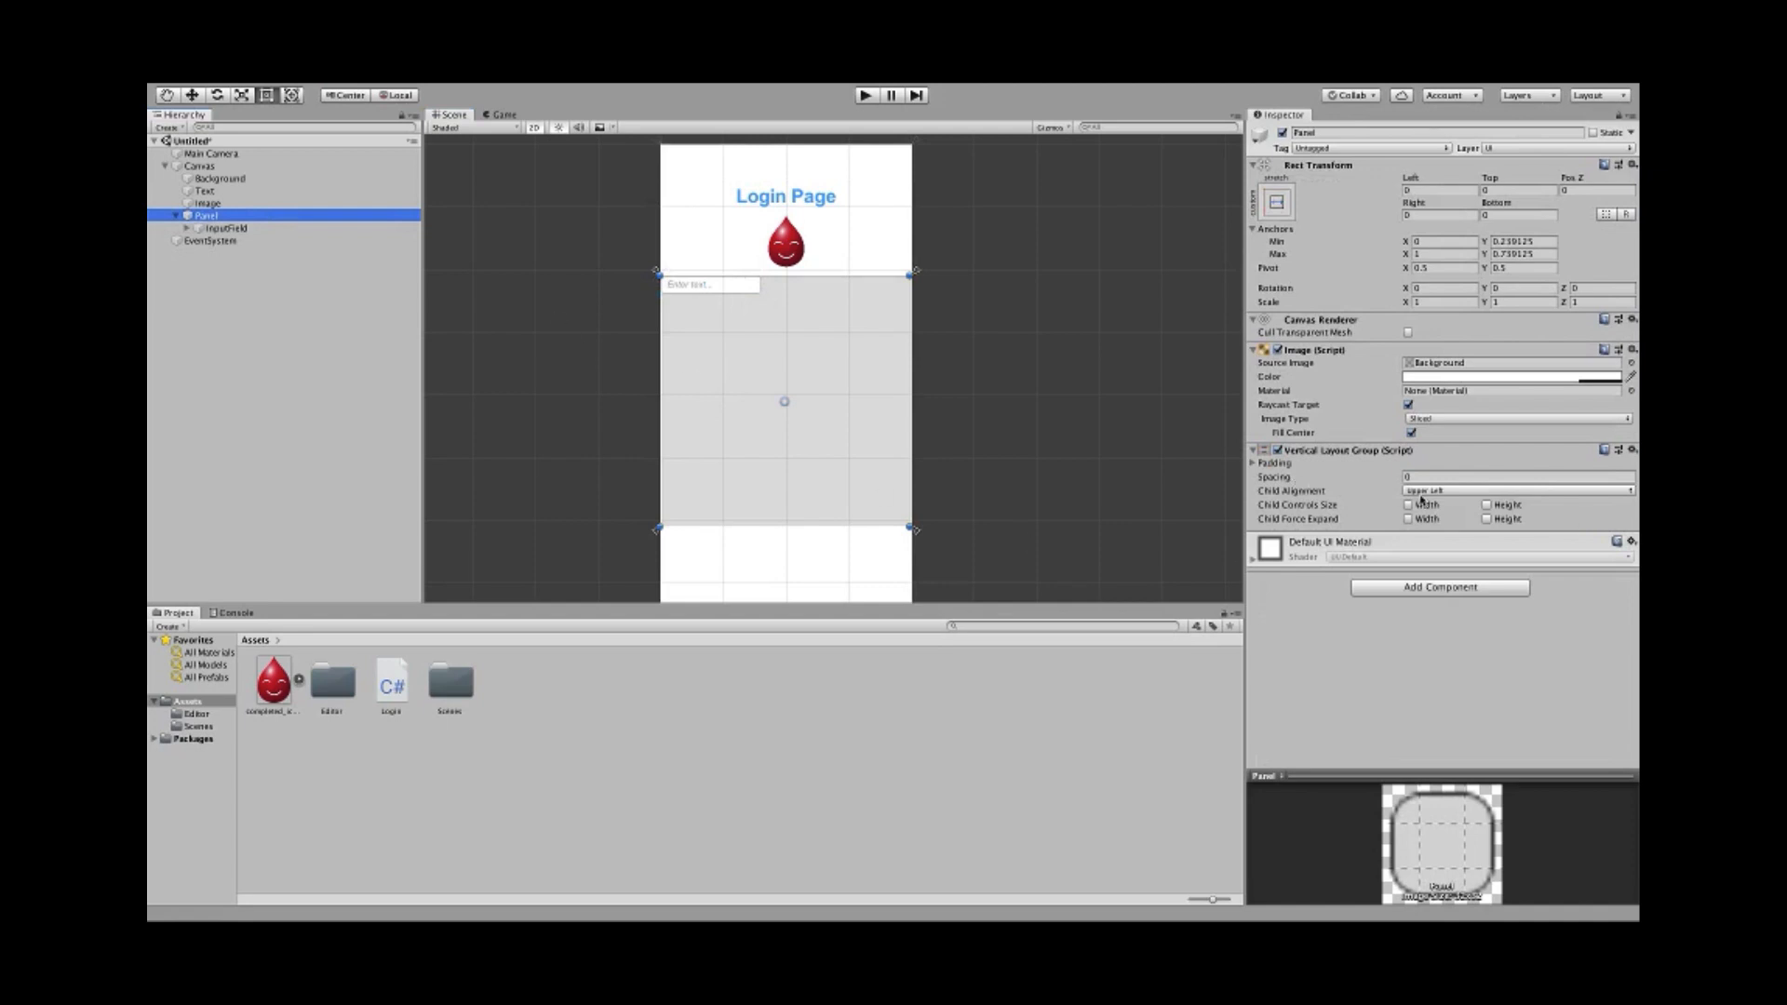
click(1424, 492)
click(1446, 542)
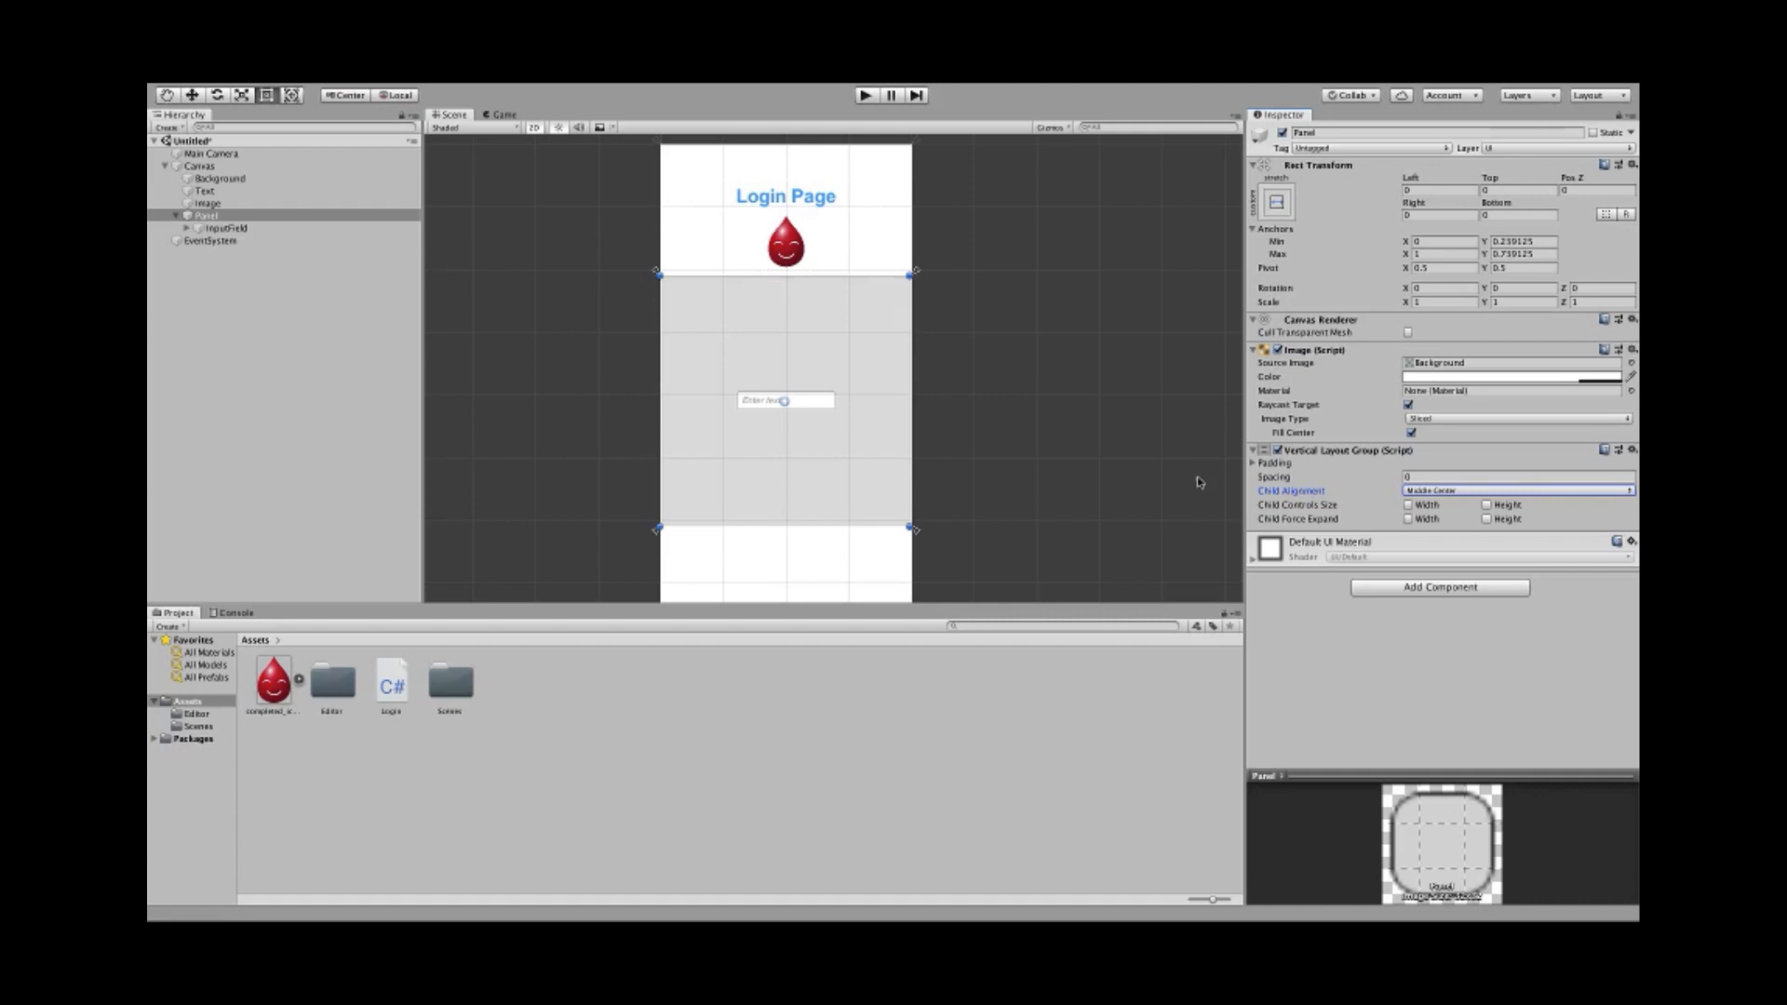
- Rename the InputField object to Username
click(214, 229)
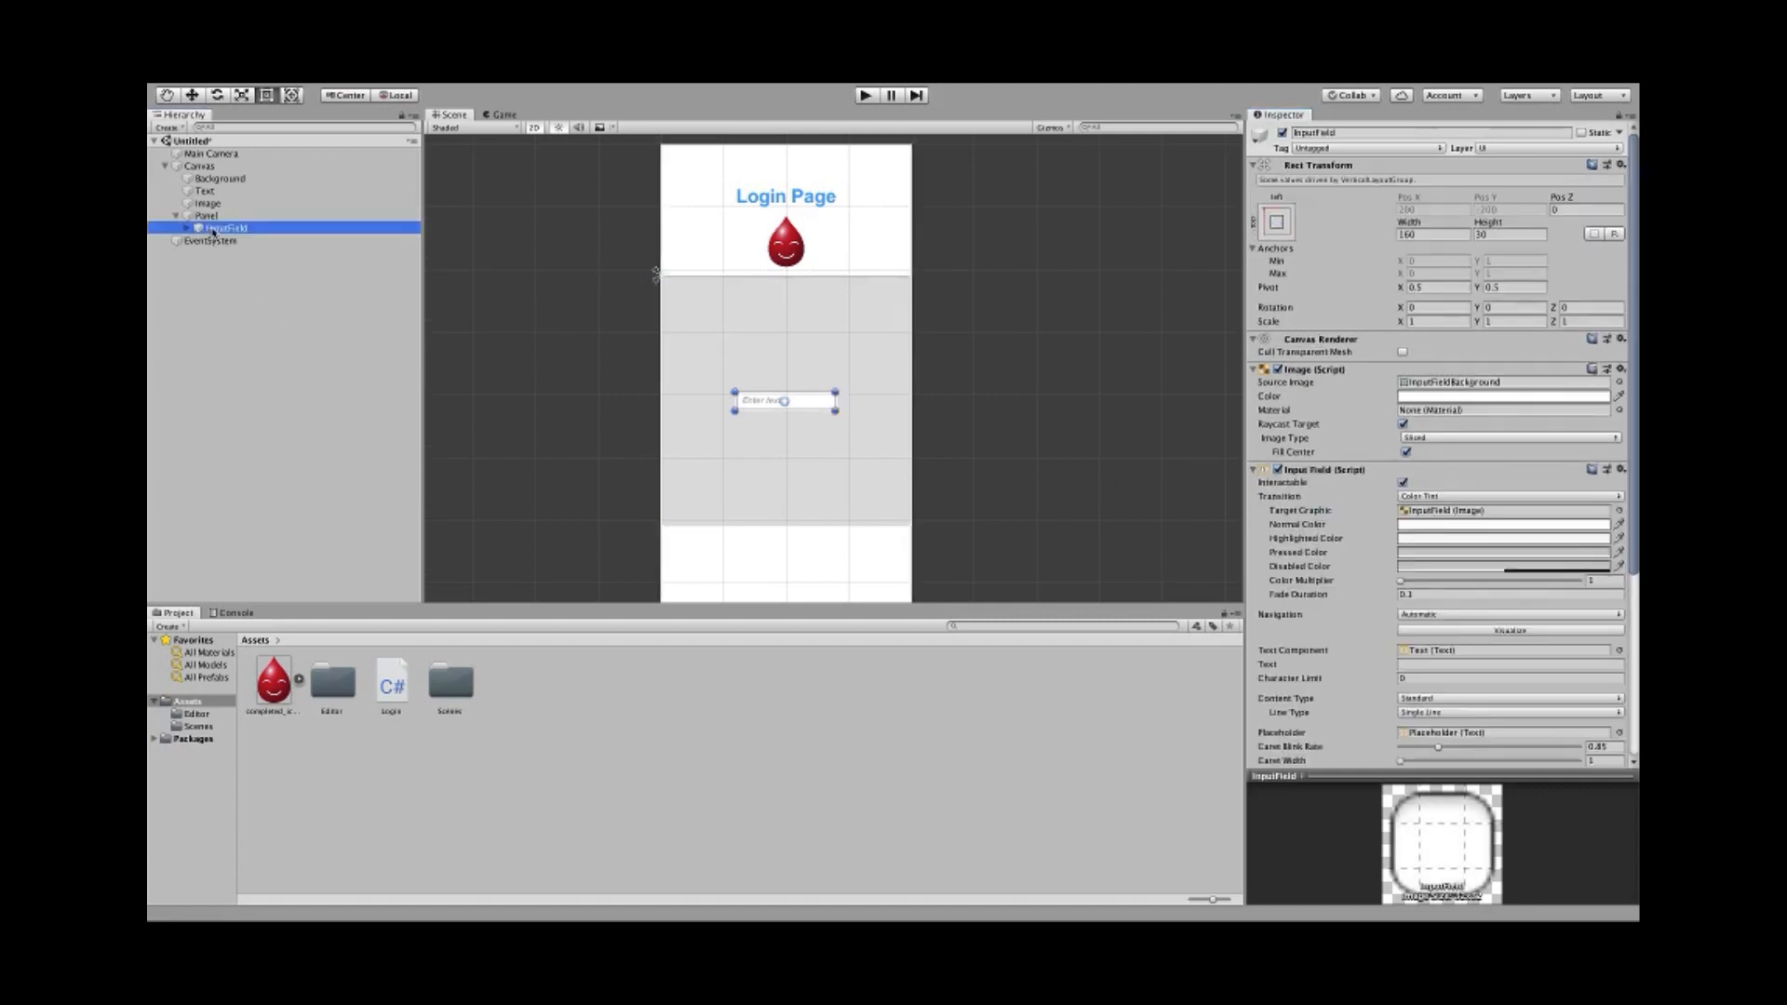
click(1354, 131)
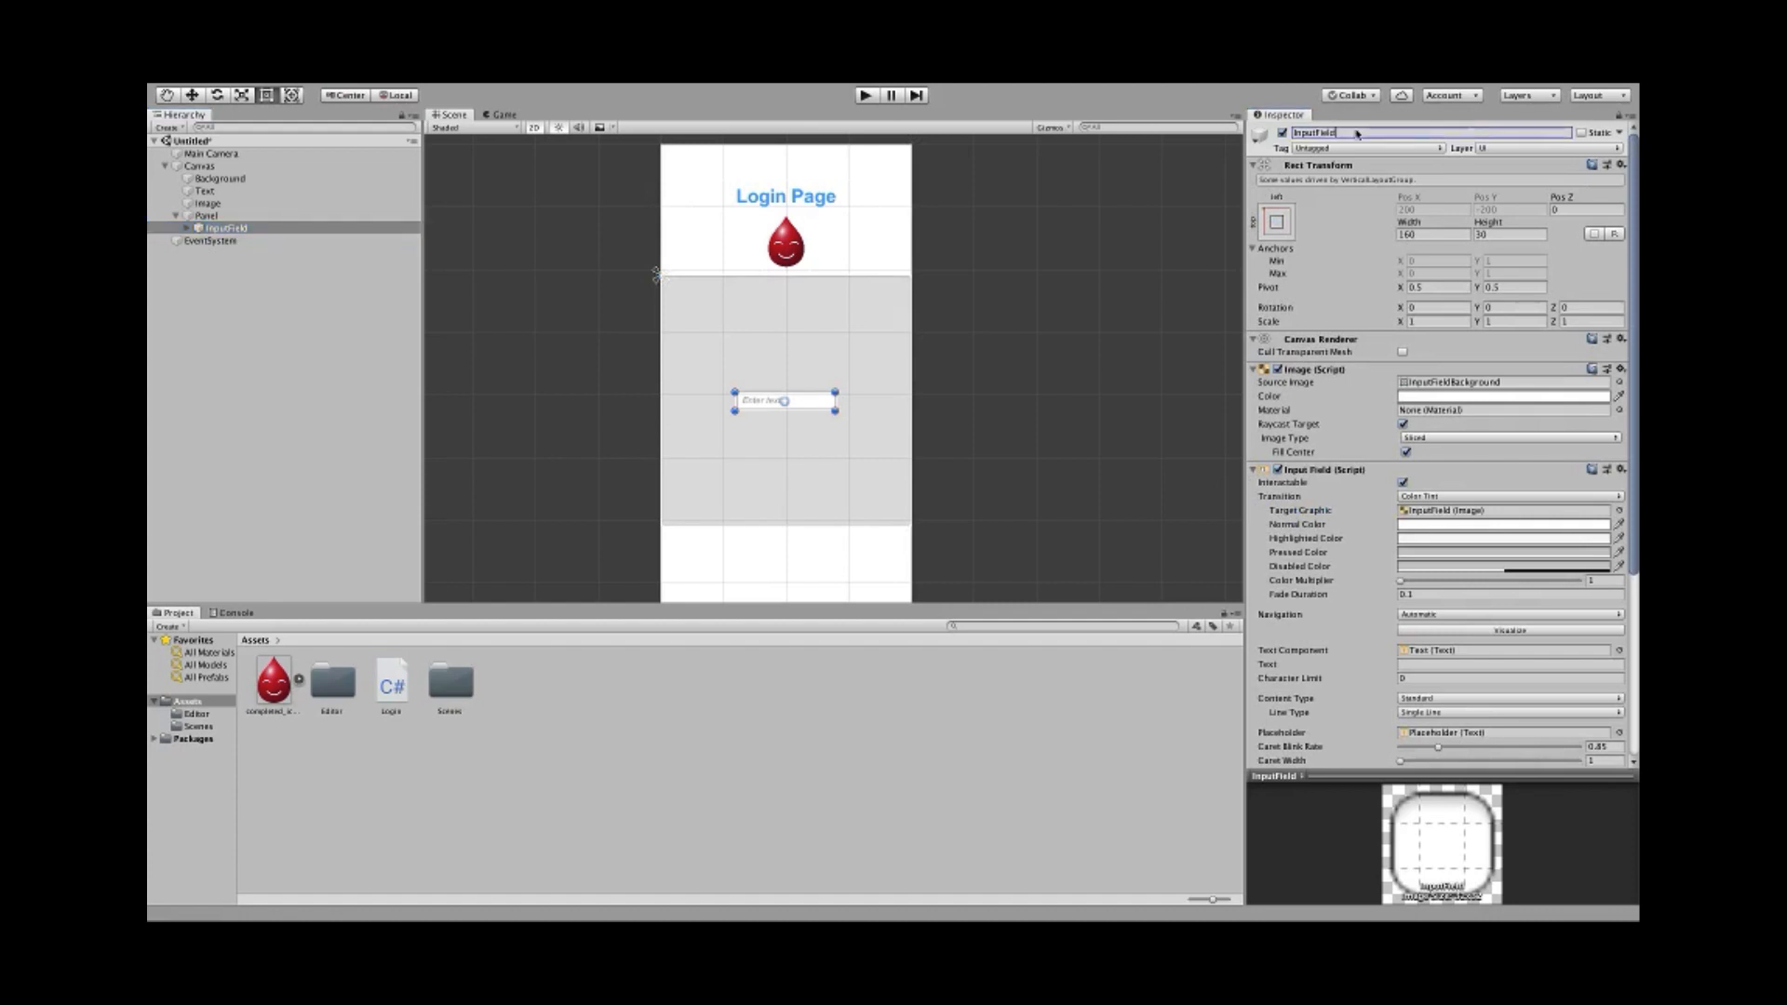
text(Username)
key(Return)
click(189, 229)
click(188, 228)
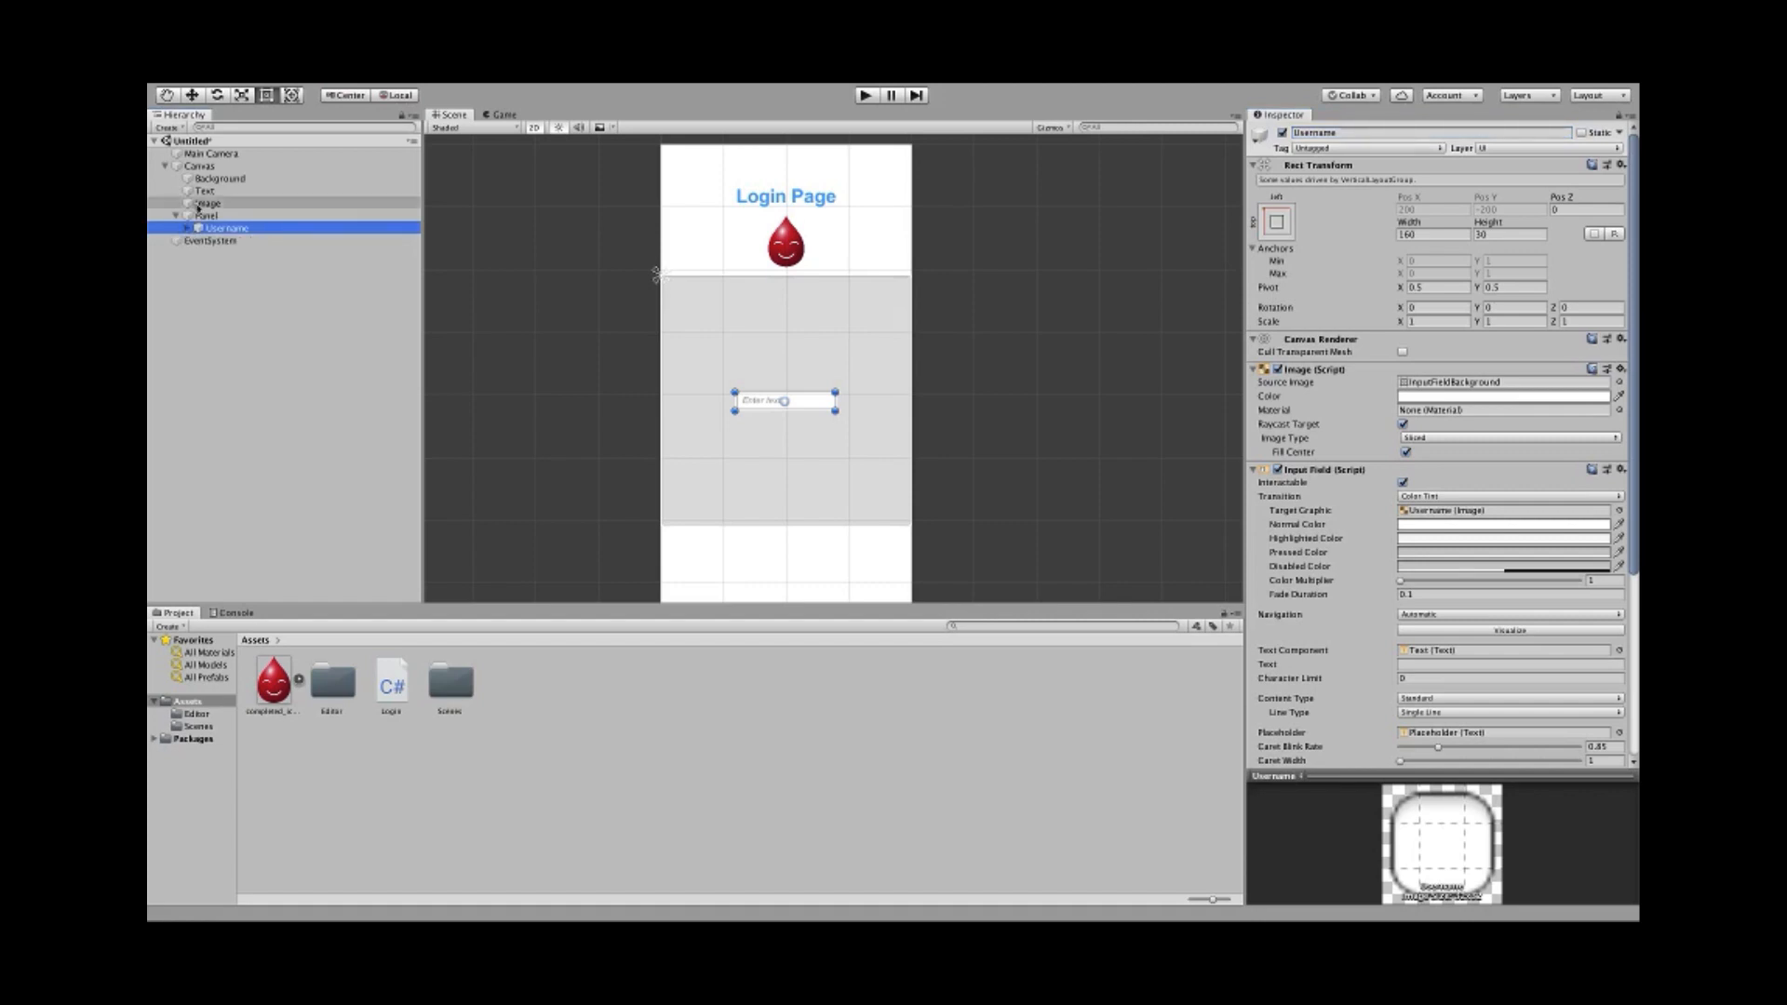
- Create a UI Text object, Text (1), and place it in the Panel above Username
mouse_move(279, 88)
click(367, 91)
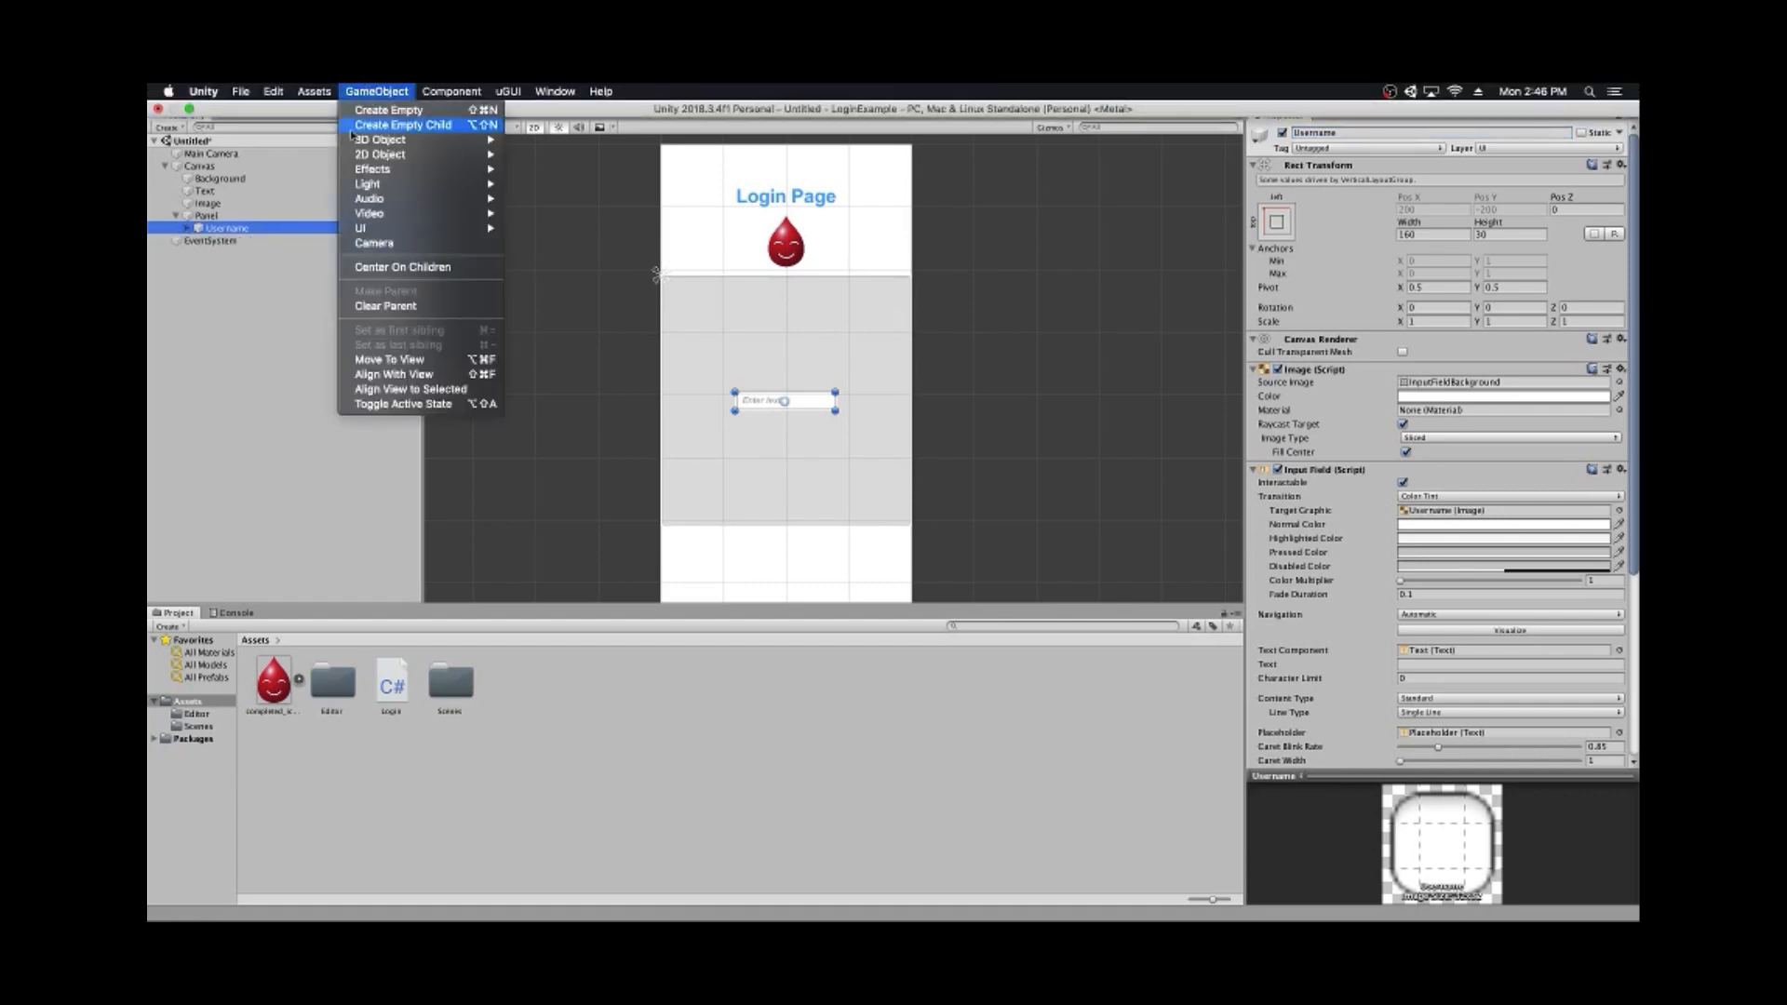
mouse_move(447, 228)
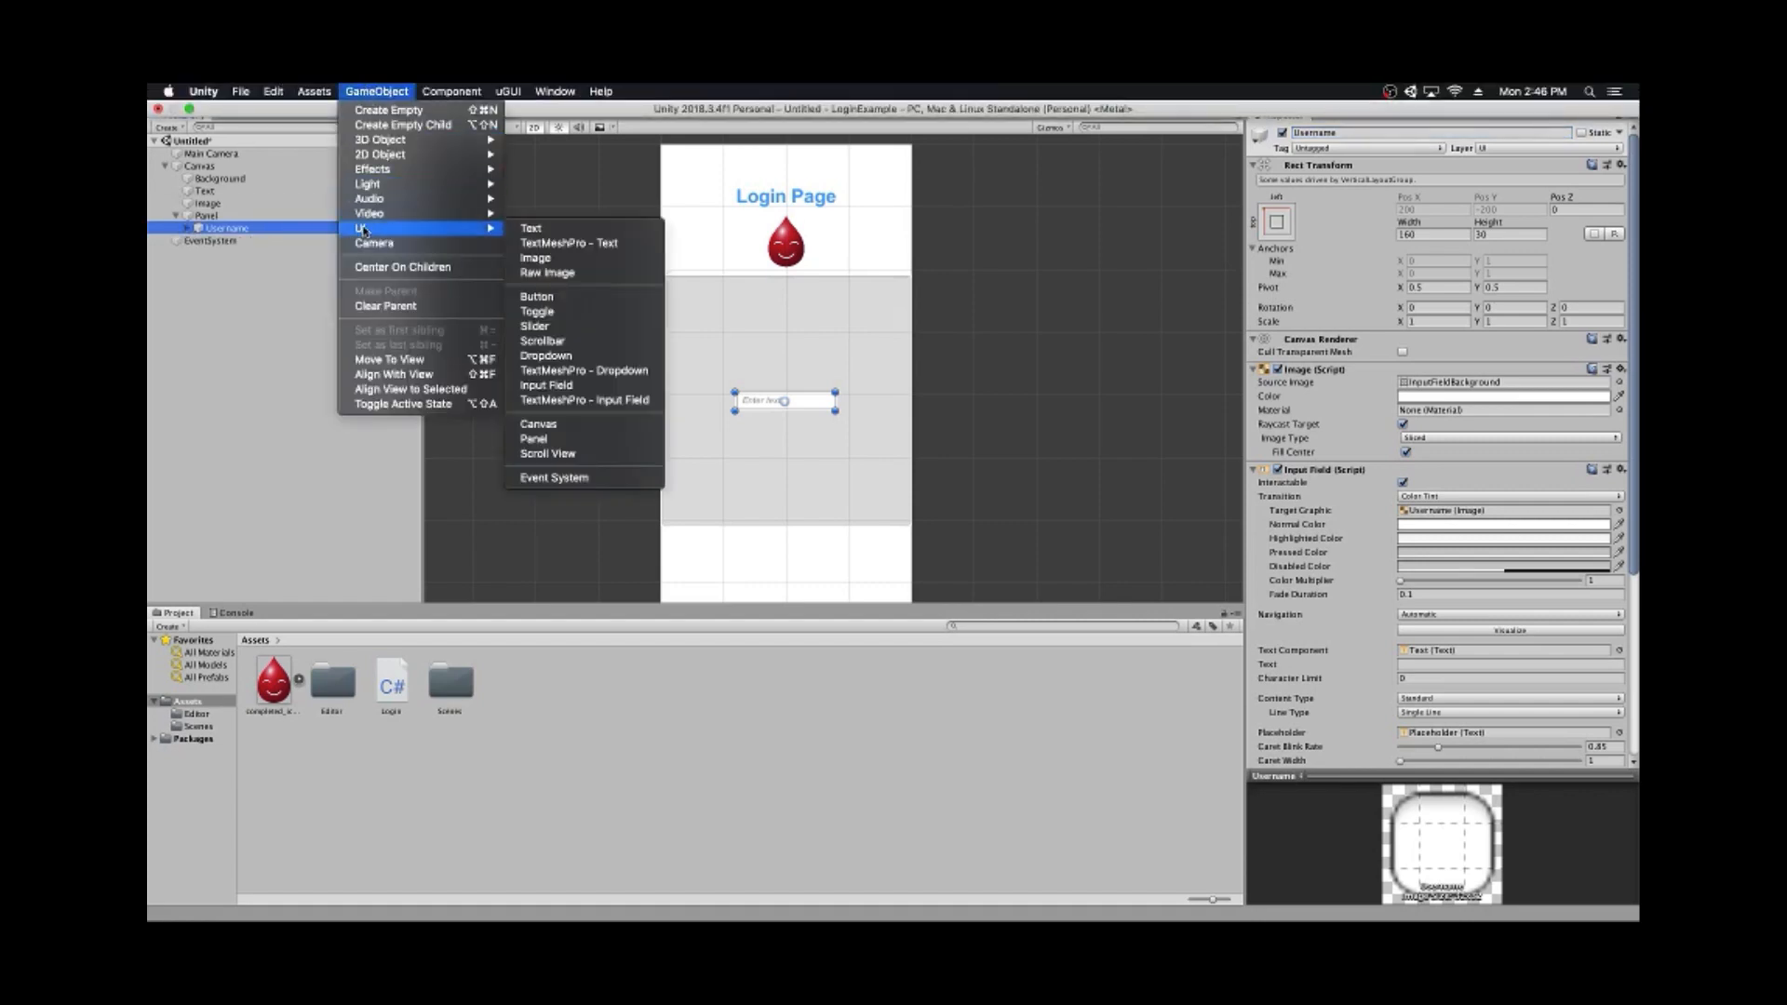
click(549, 229)
mouse_move(233, 241)
mouse_down()
mouse_move(218, 237)
mouse_move(224, 260)
mouse_up()
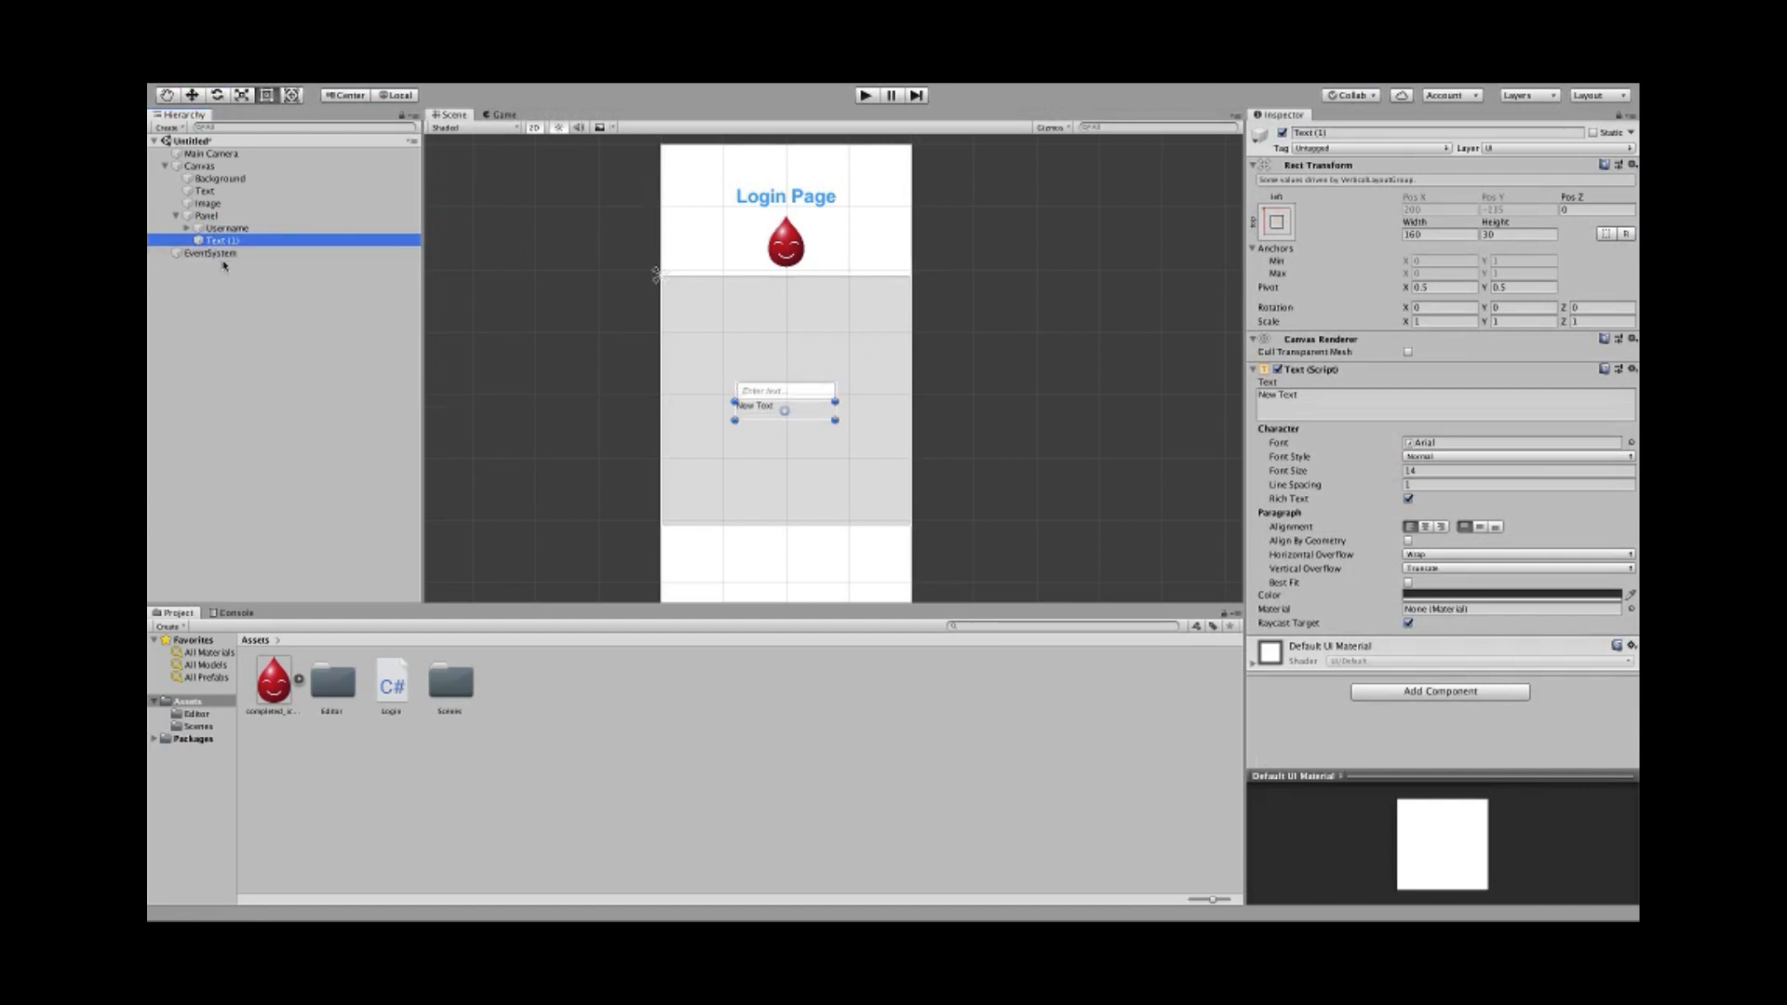
scroll(754, 409, up, 3)
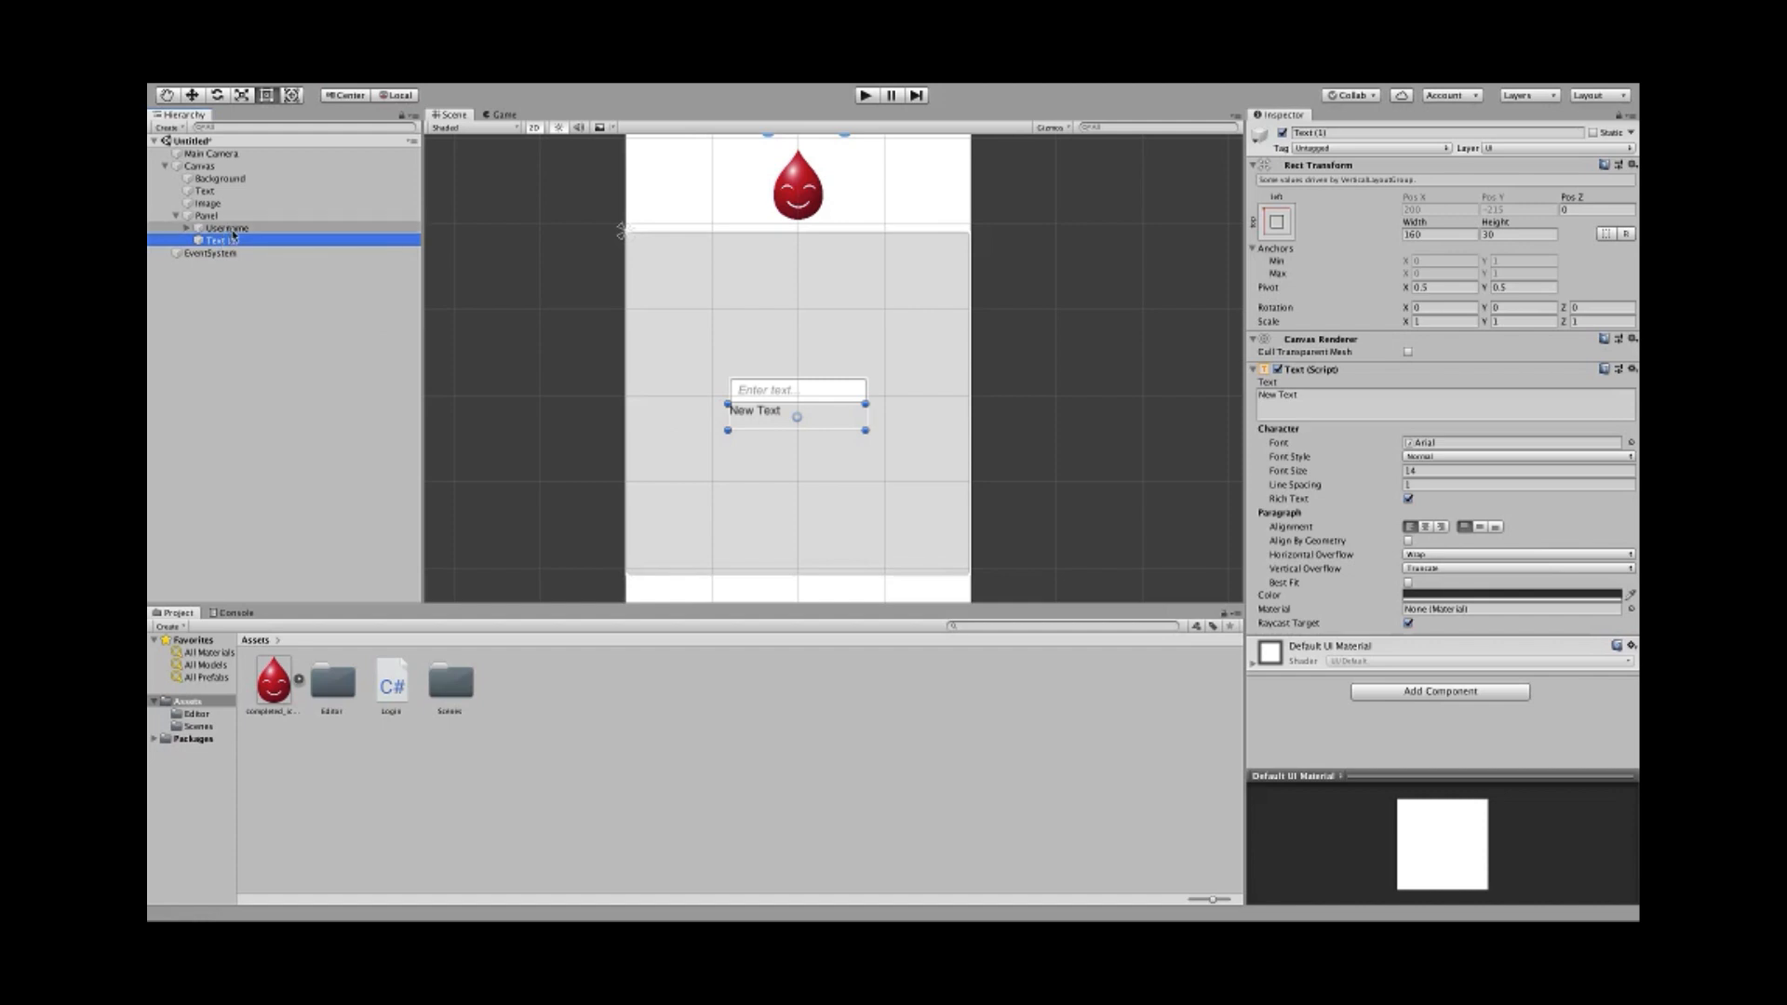
drag(235, 245, 230, 225)
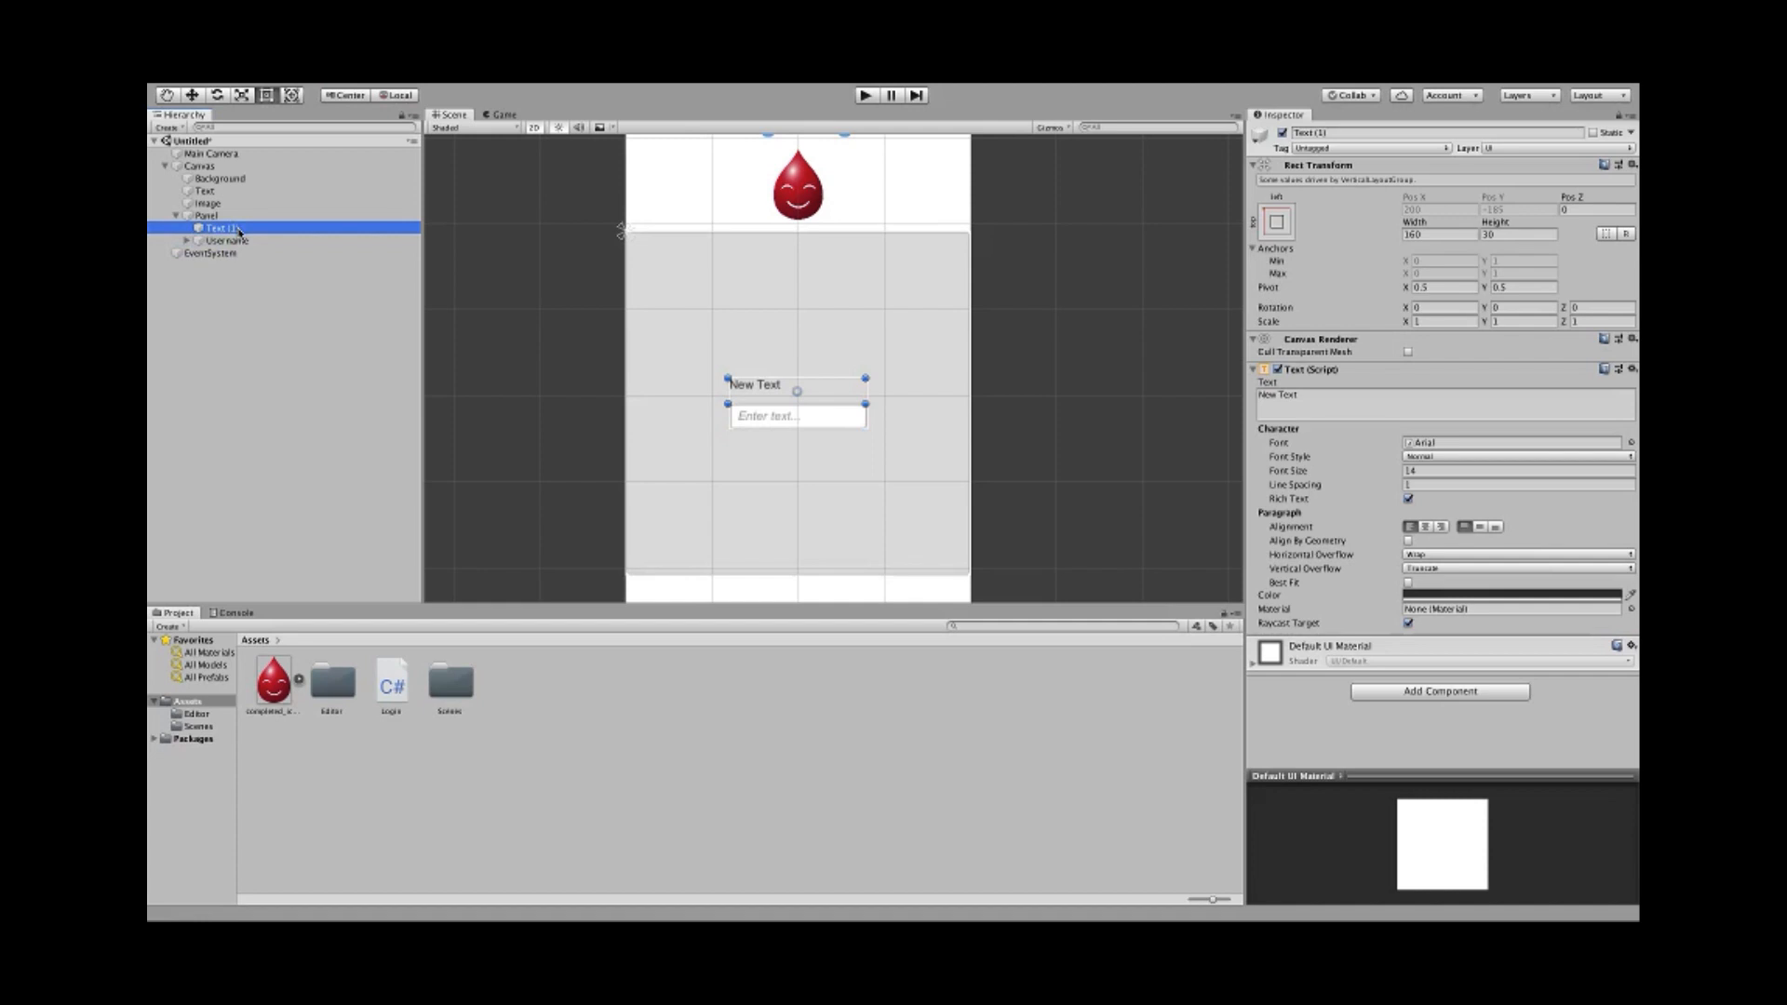
- Rename Text (1) to UsernameText and the Username input field to UsernameInput
click(1382, 133)
key(BackSpace)
text(U)
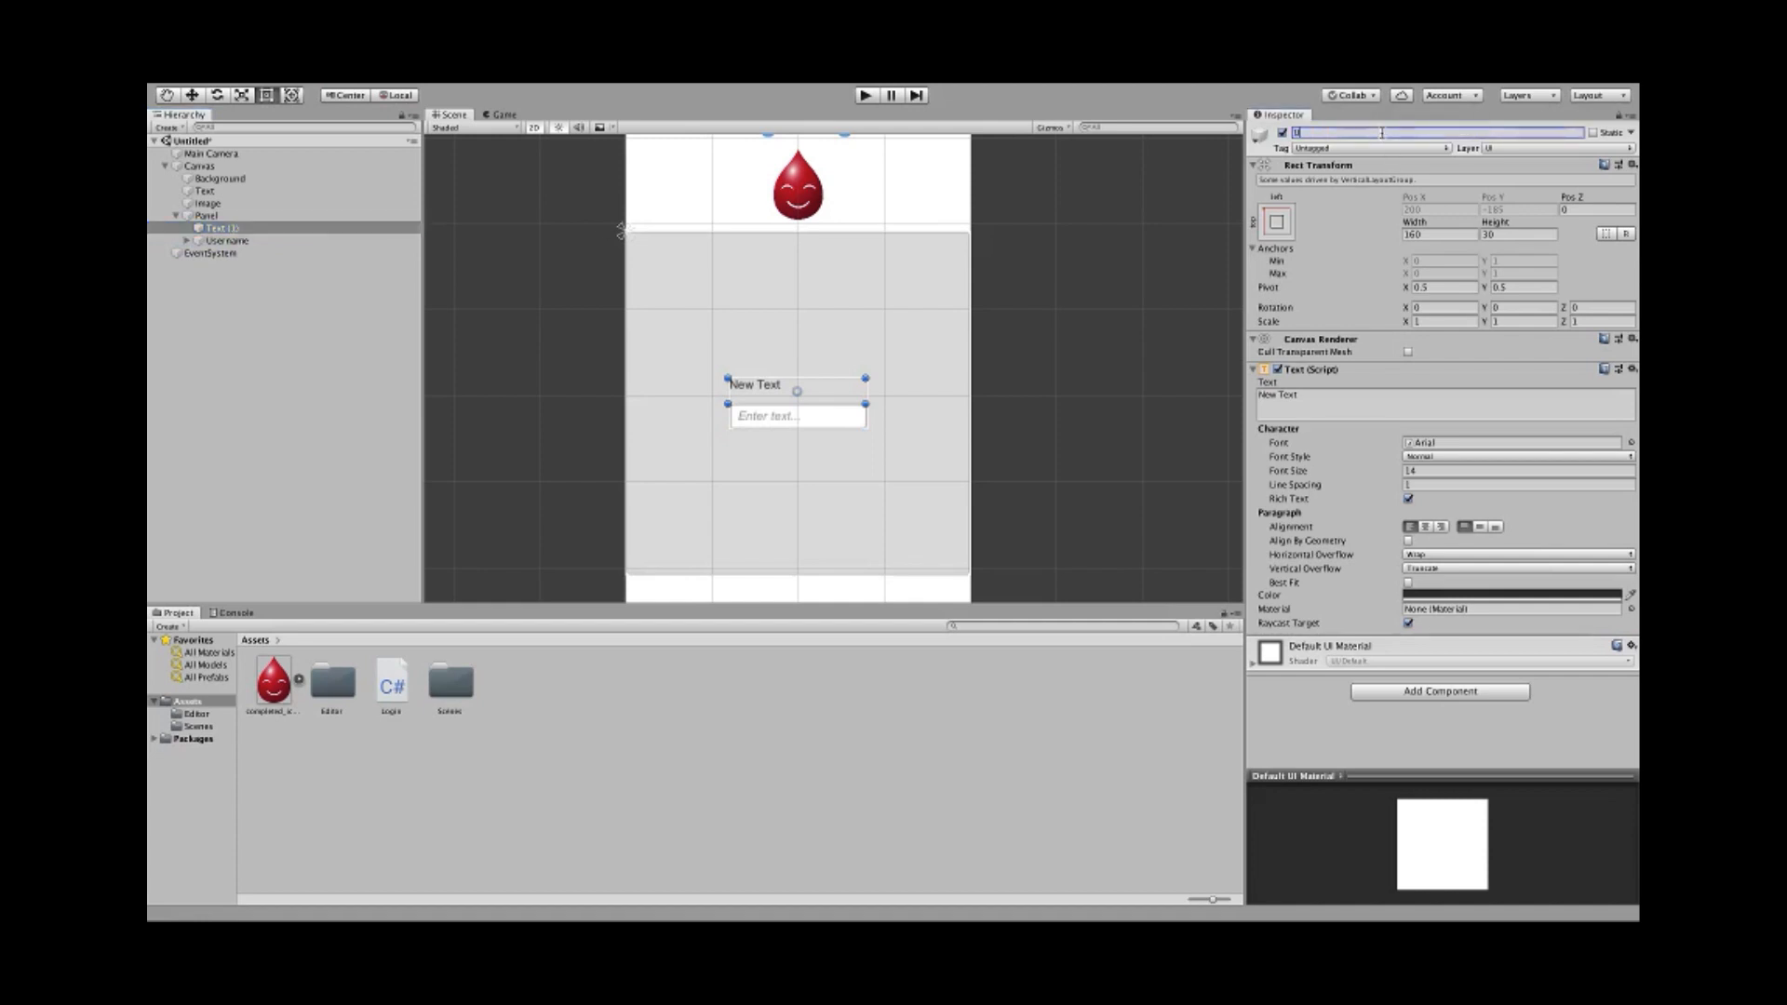
text(sernameText)
key(Return)
click(270, 240)
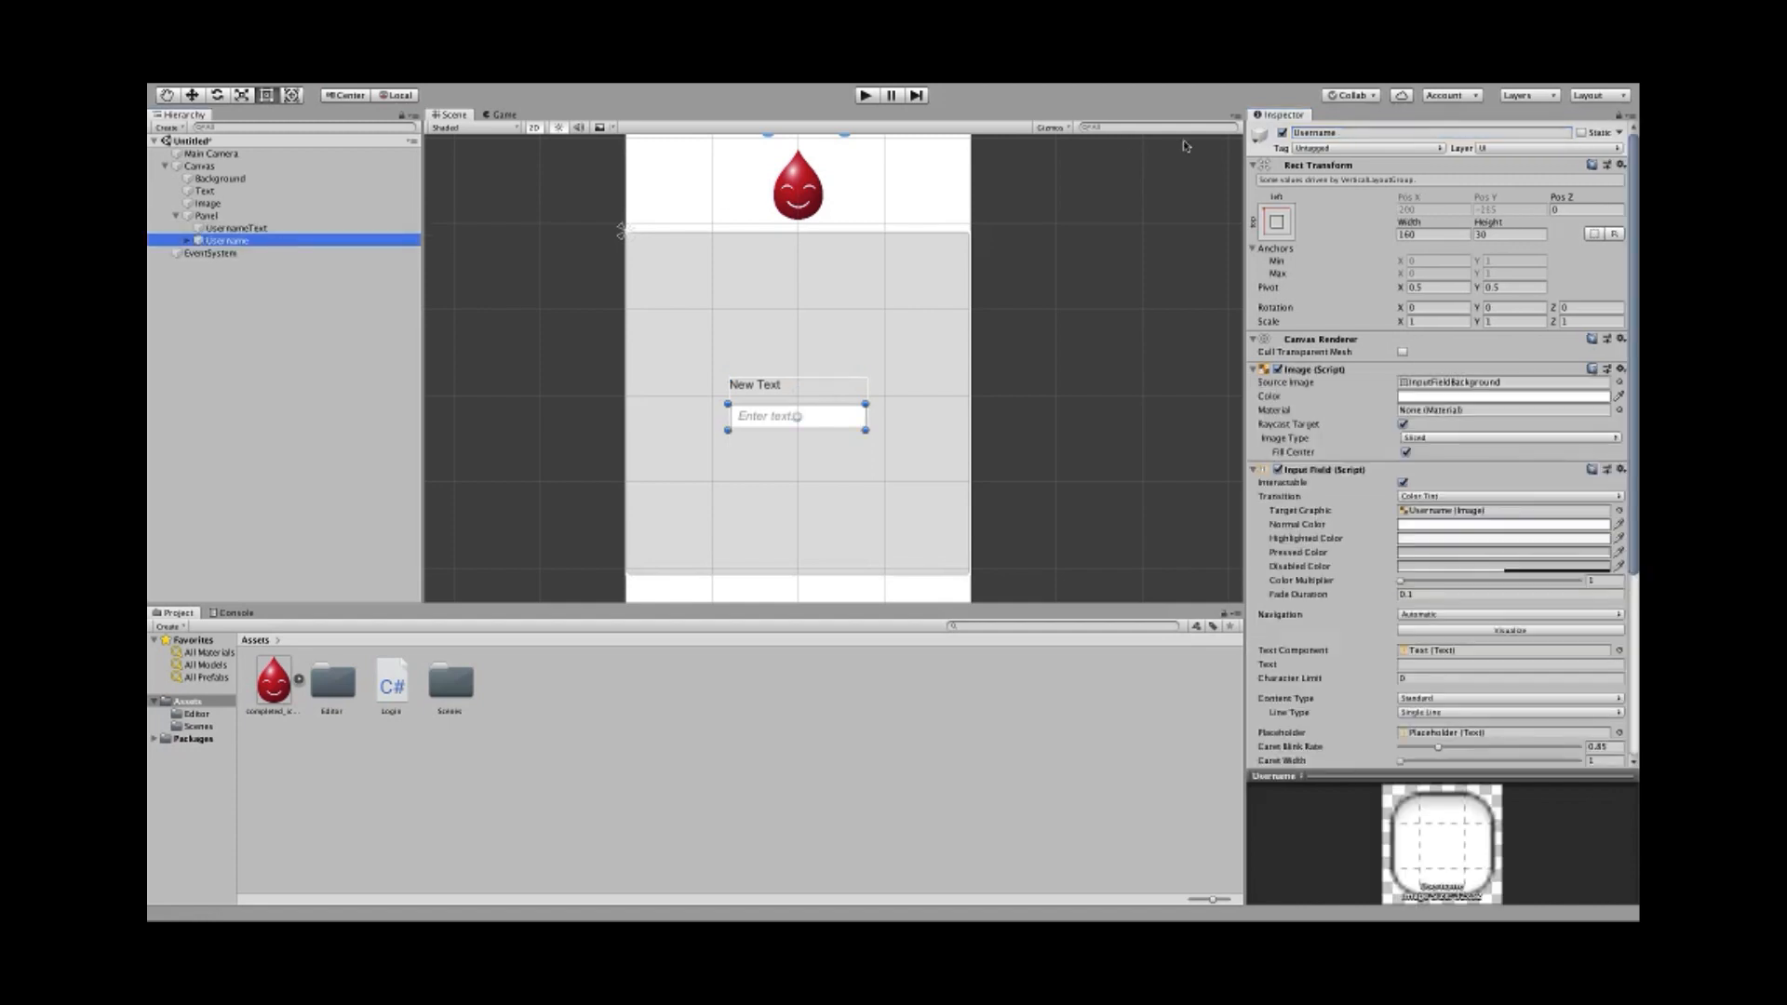
click(1369, 133)
key(BackSpace)
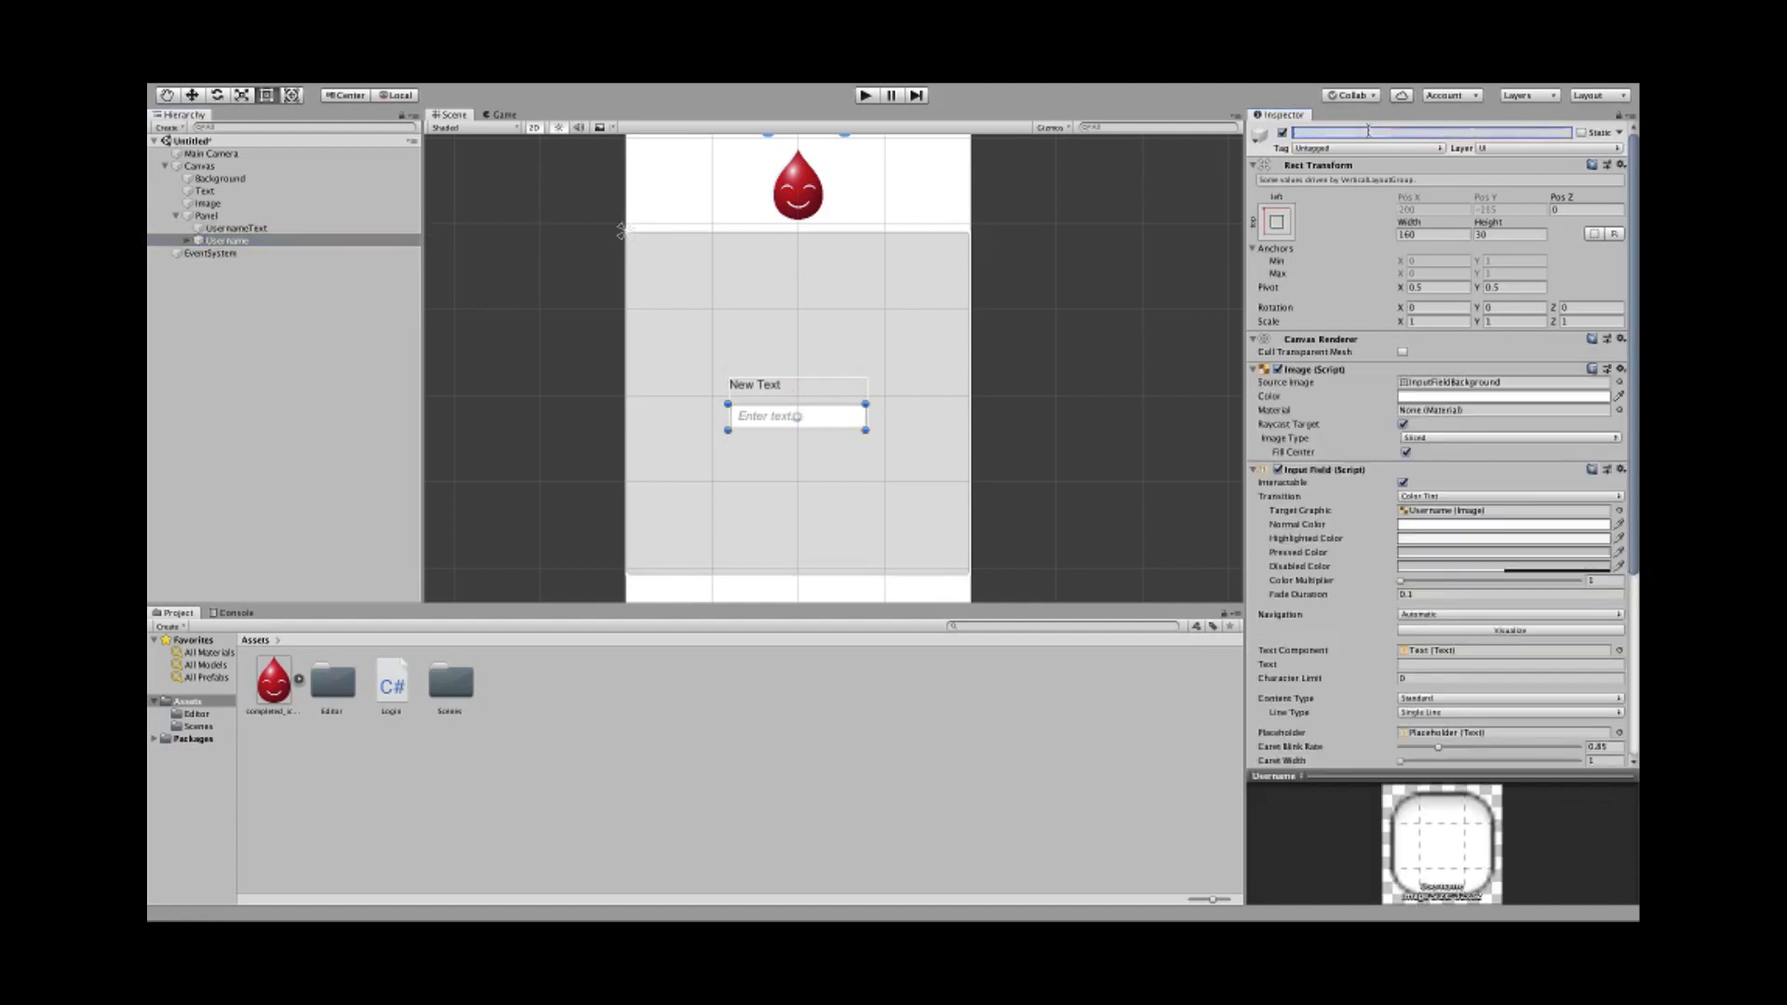
text(UsernameInput)
key(Return)
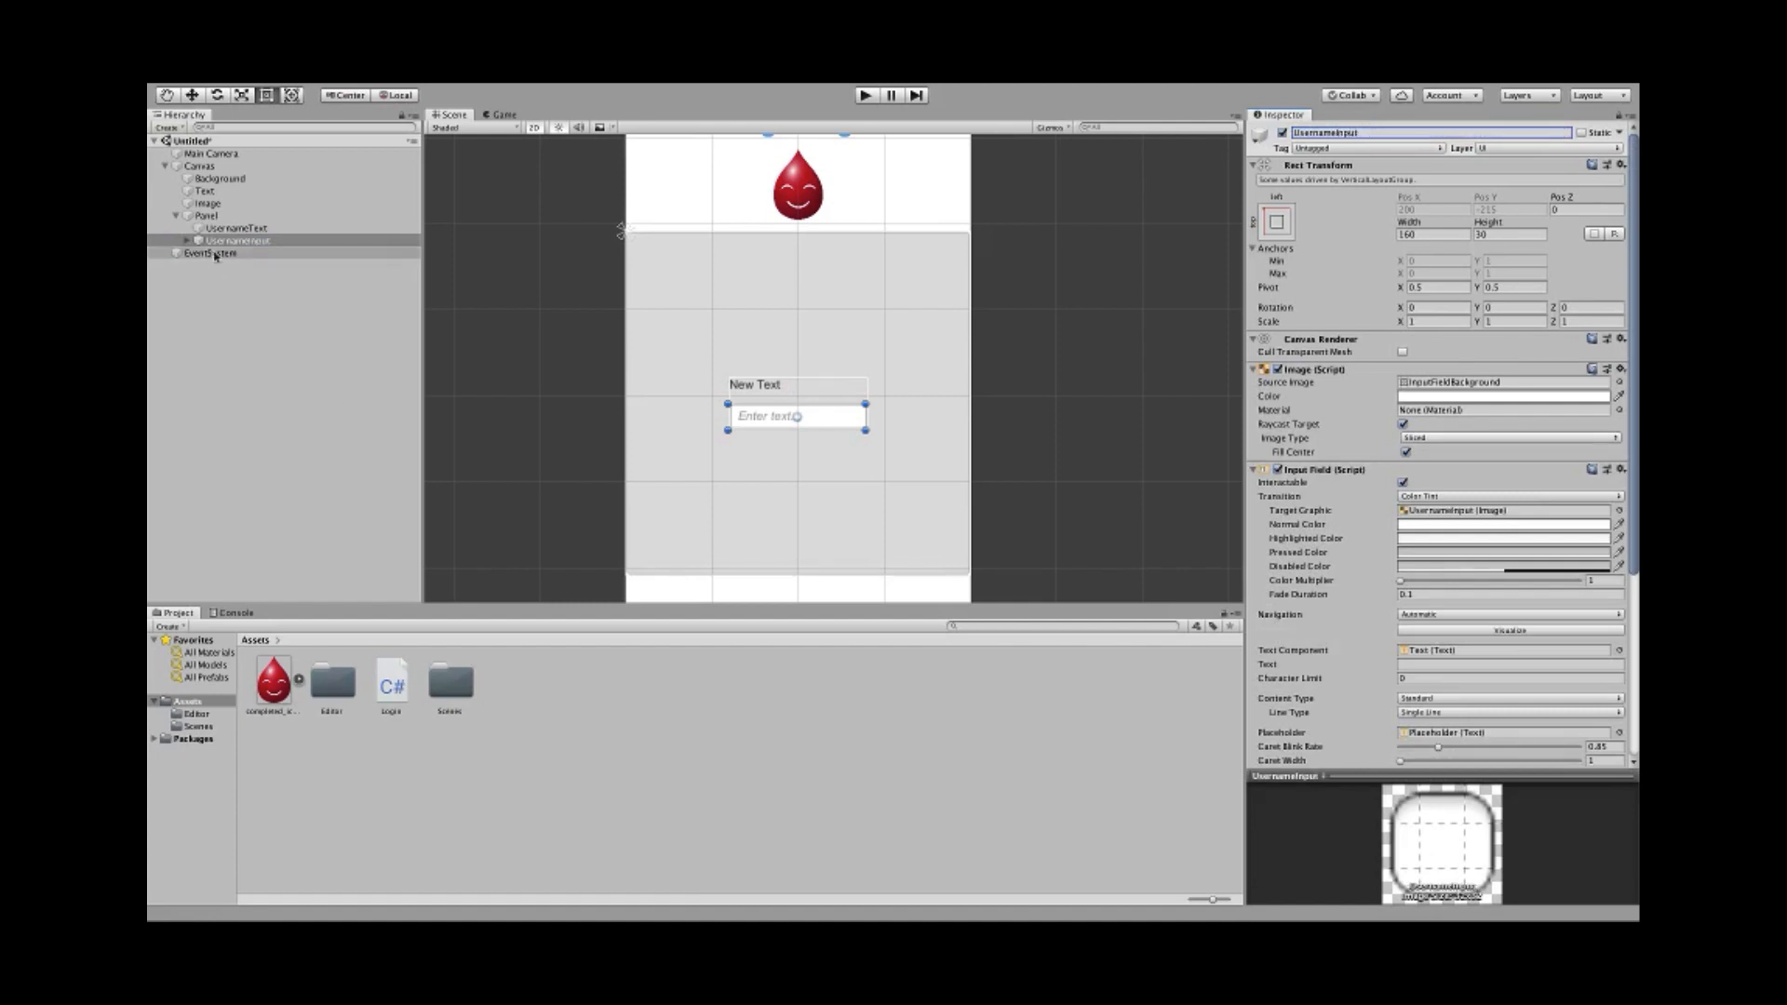
- Make the UsernameText label read 'Username' at font size 30
click(240, 228)
click(1384, 405)
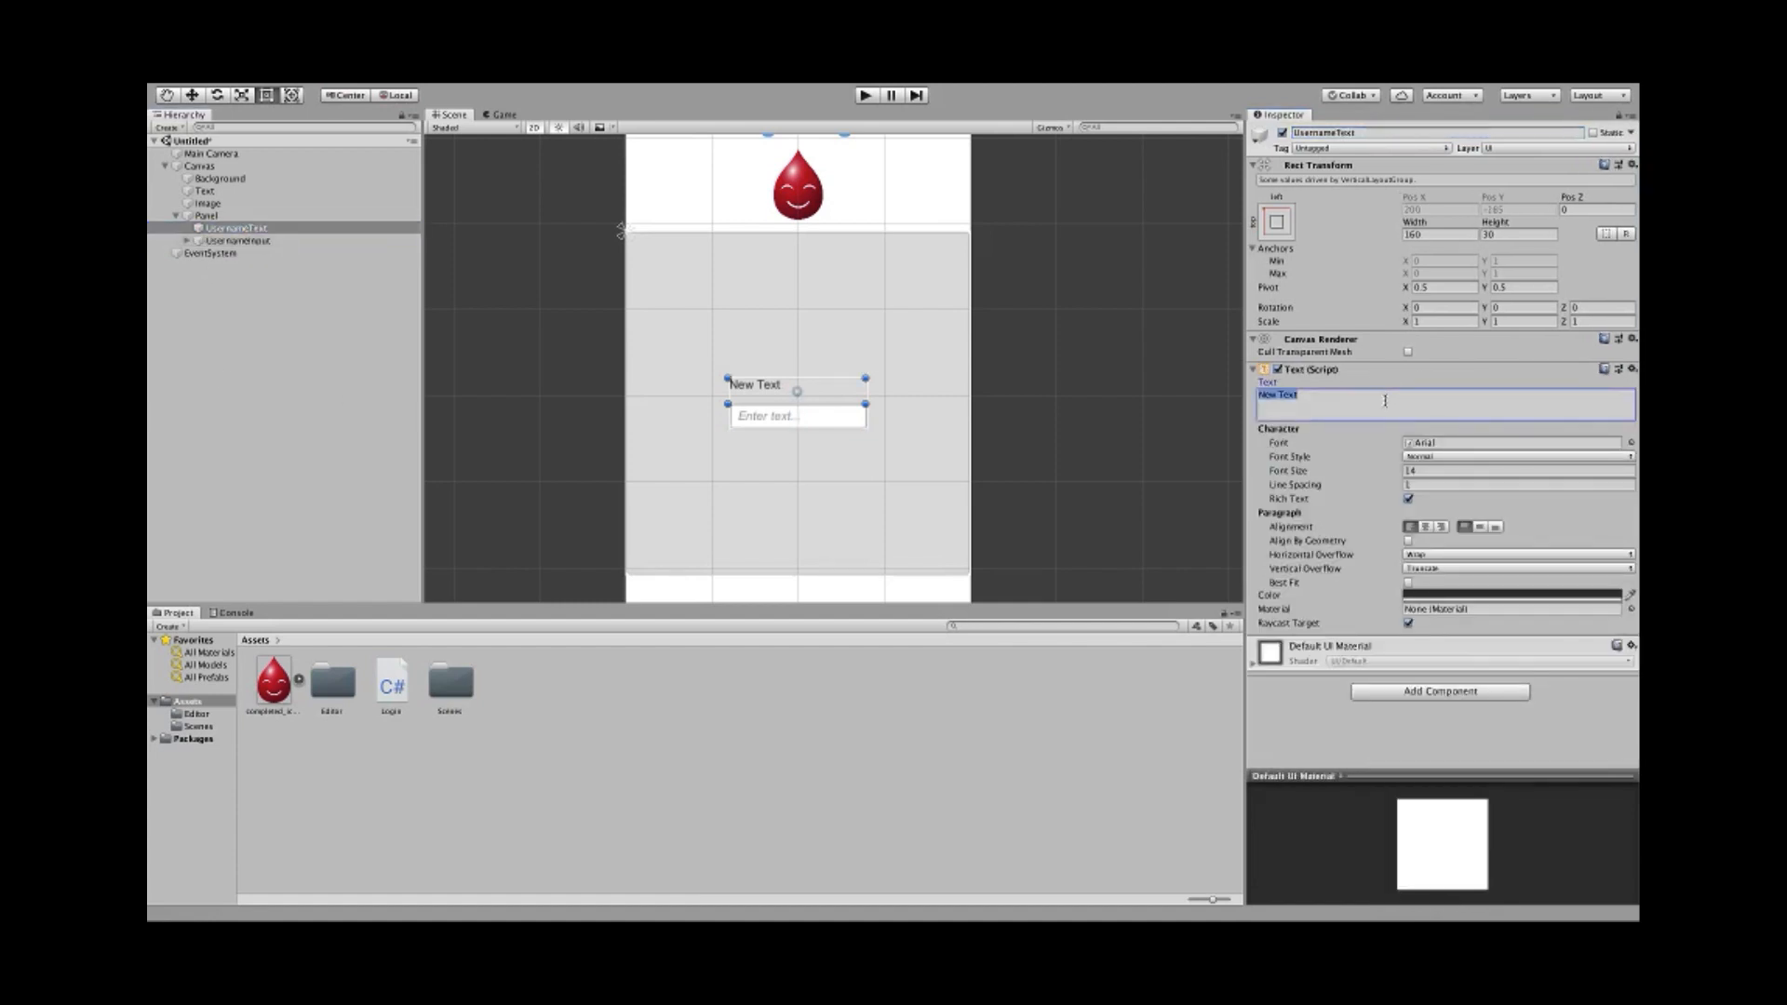
text(Username)
click(1427, 473)
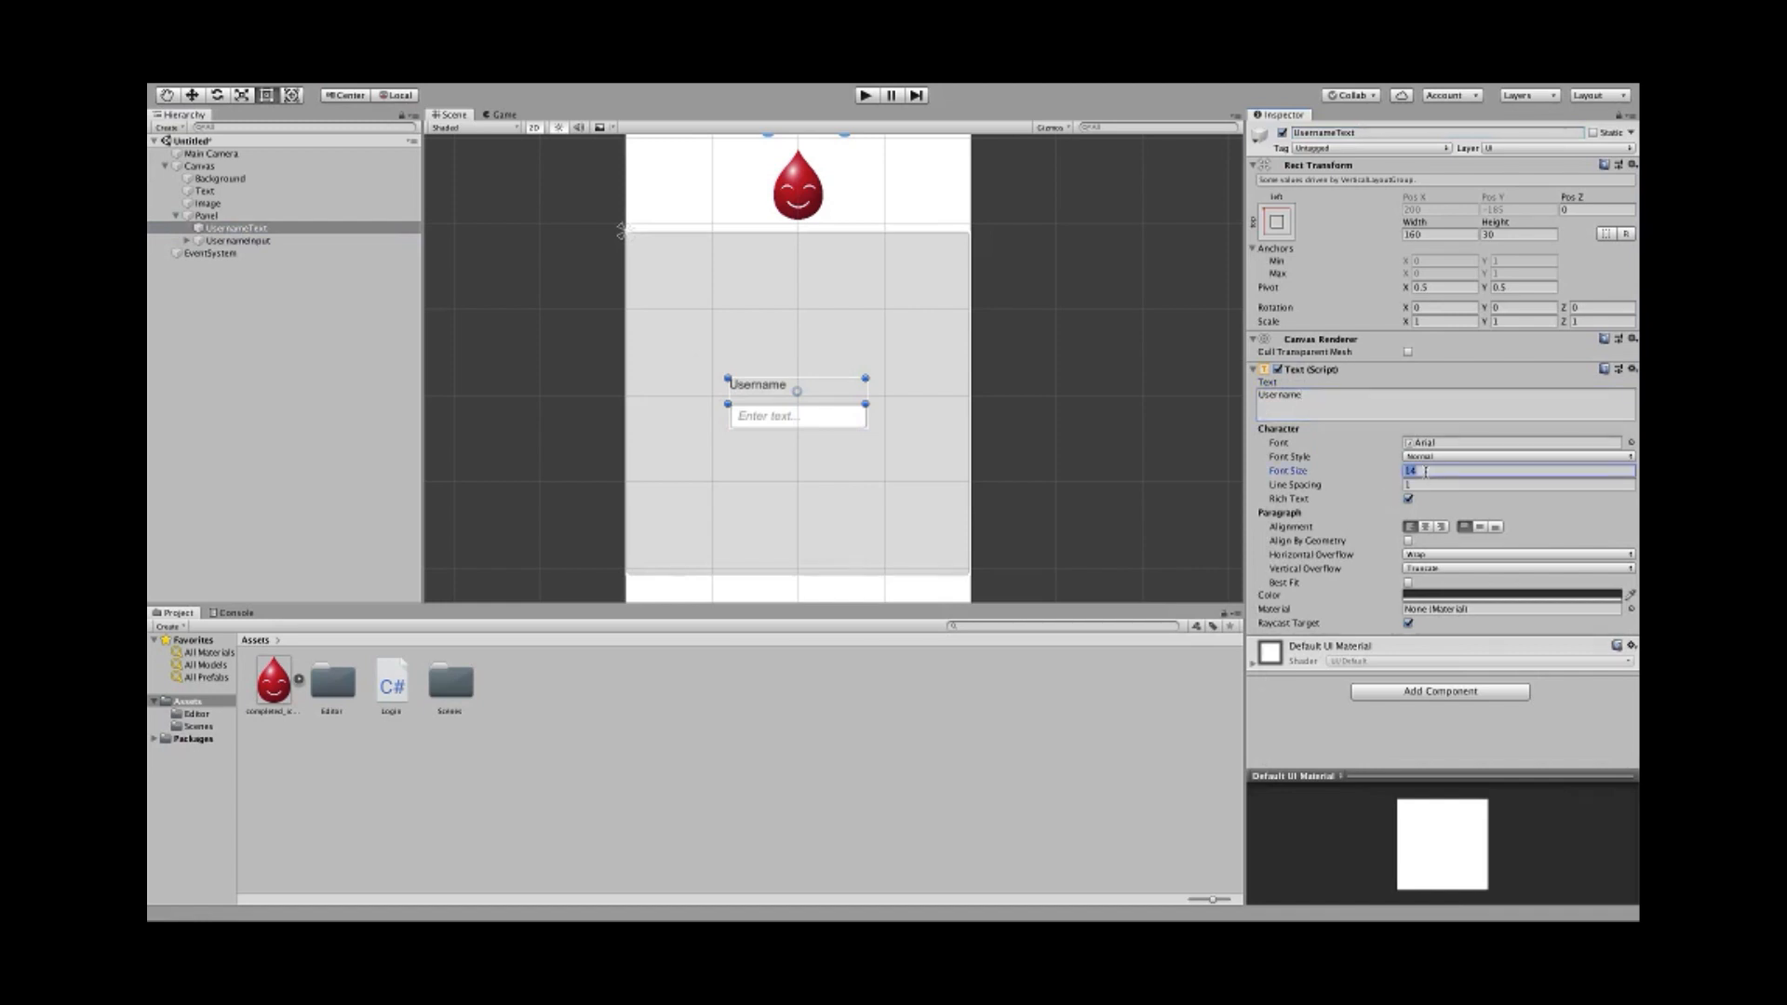
text(20)
key(BackSpace)
key(BackSpace)
text(30)
- Try vertical overflow on the Username label, then set it back to Truncate
click(1413, 568)
click(1415, 583)
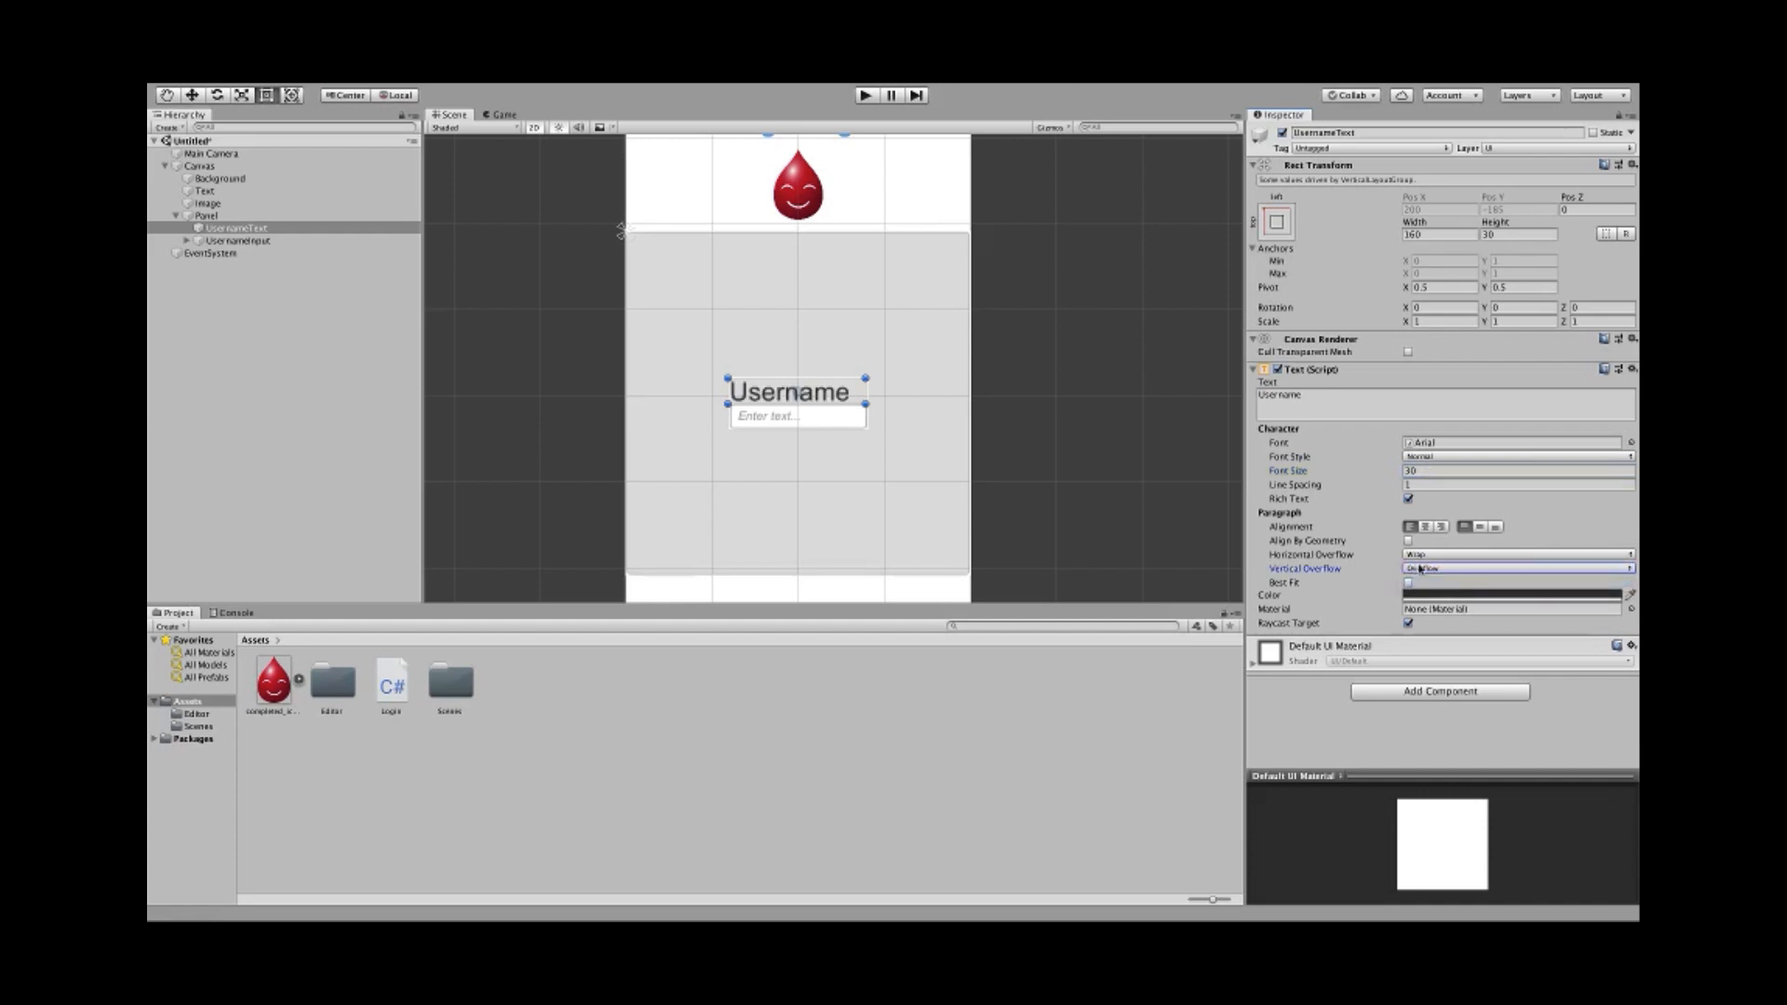
click(1420, 568)
click(1413, 556)
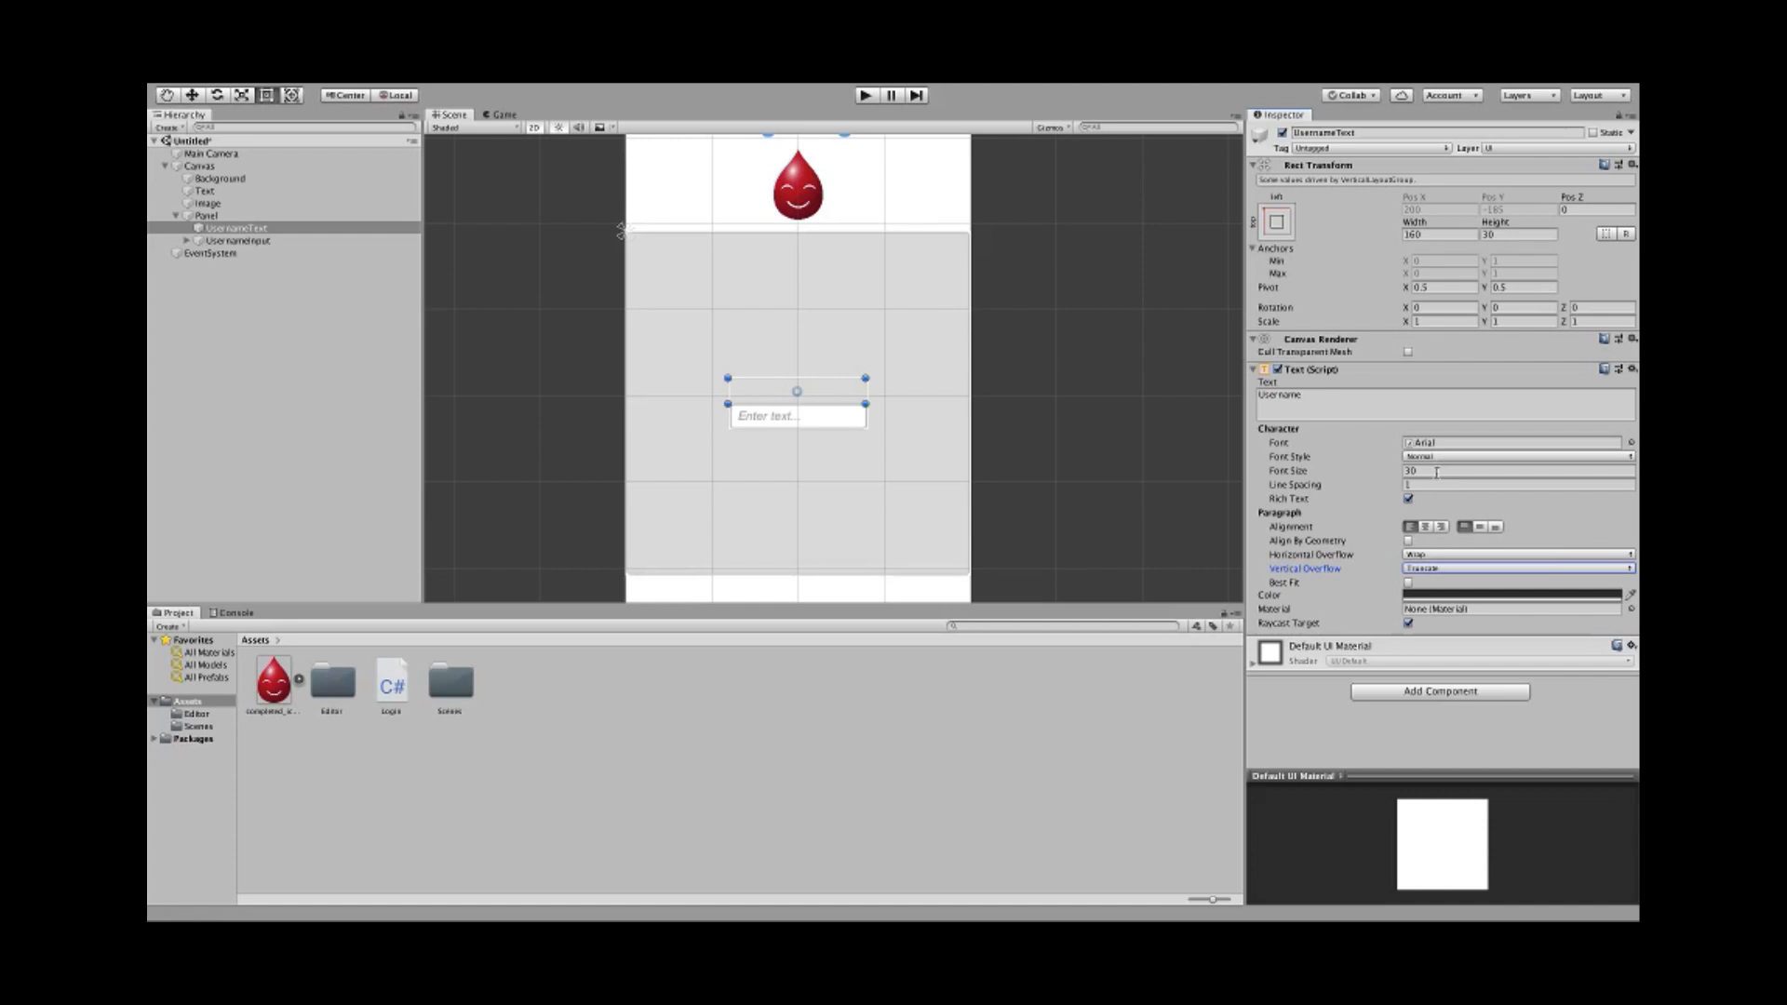
- Drag the UsernameText box's top edge upward so the Username label shows
drag(793, 375, 760, 426)
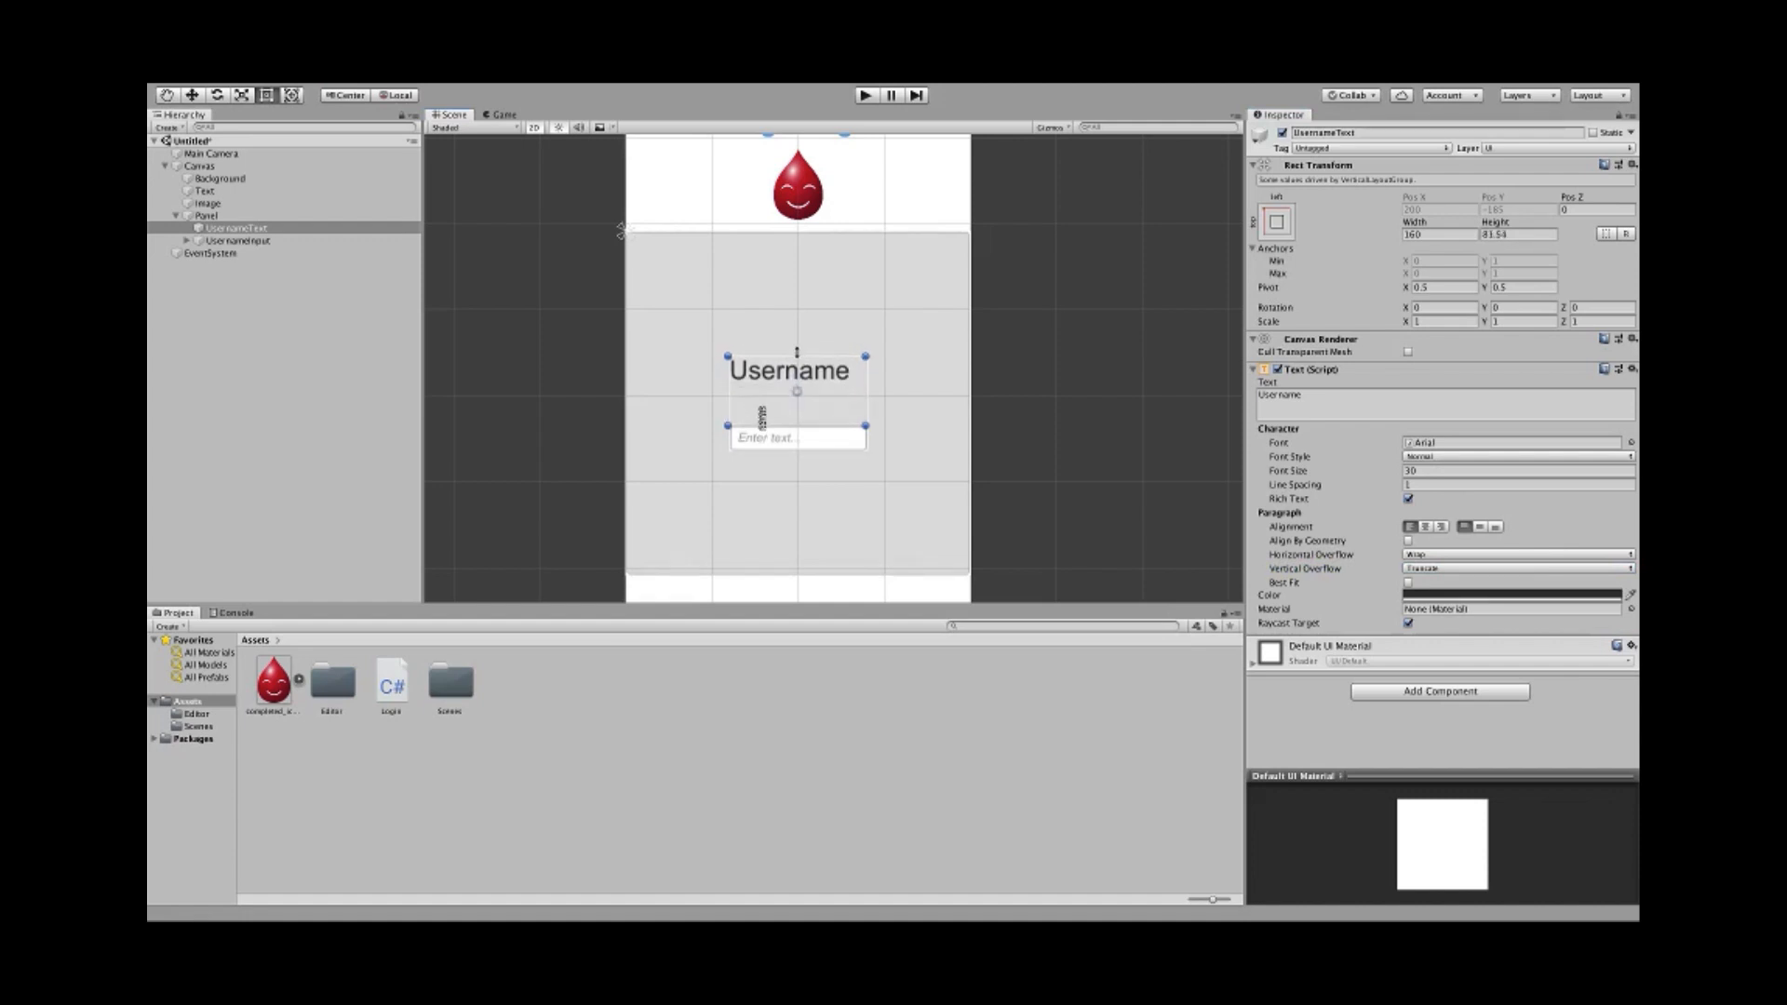
click(247, 217)
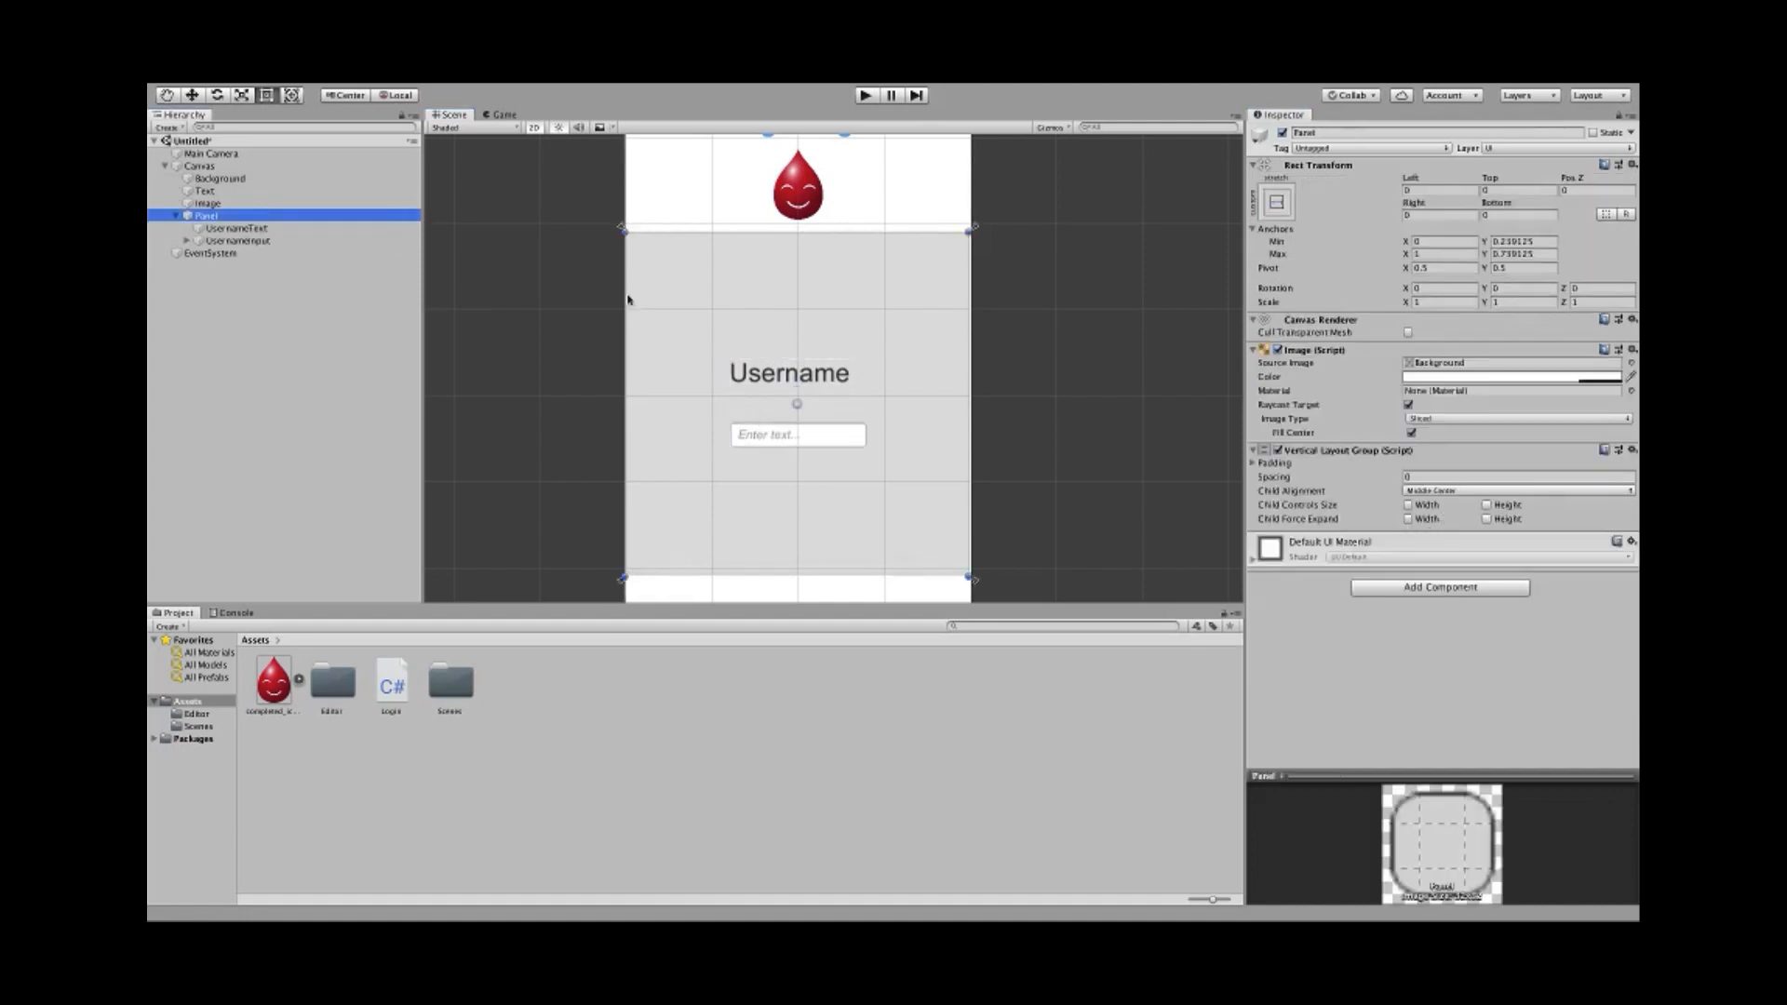
click(763, 377)
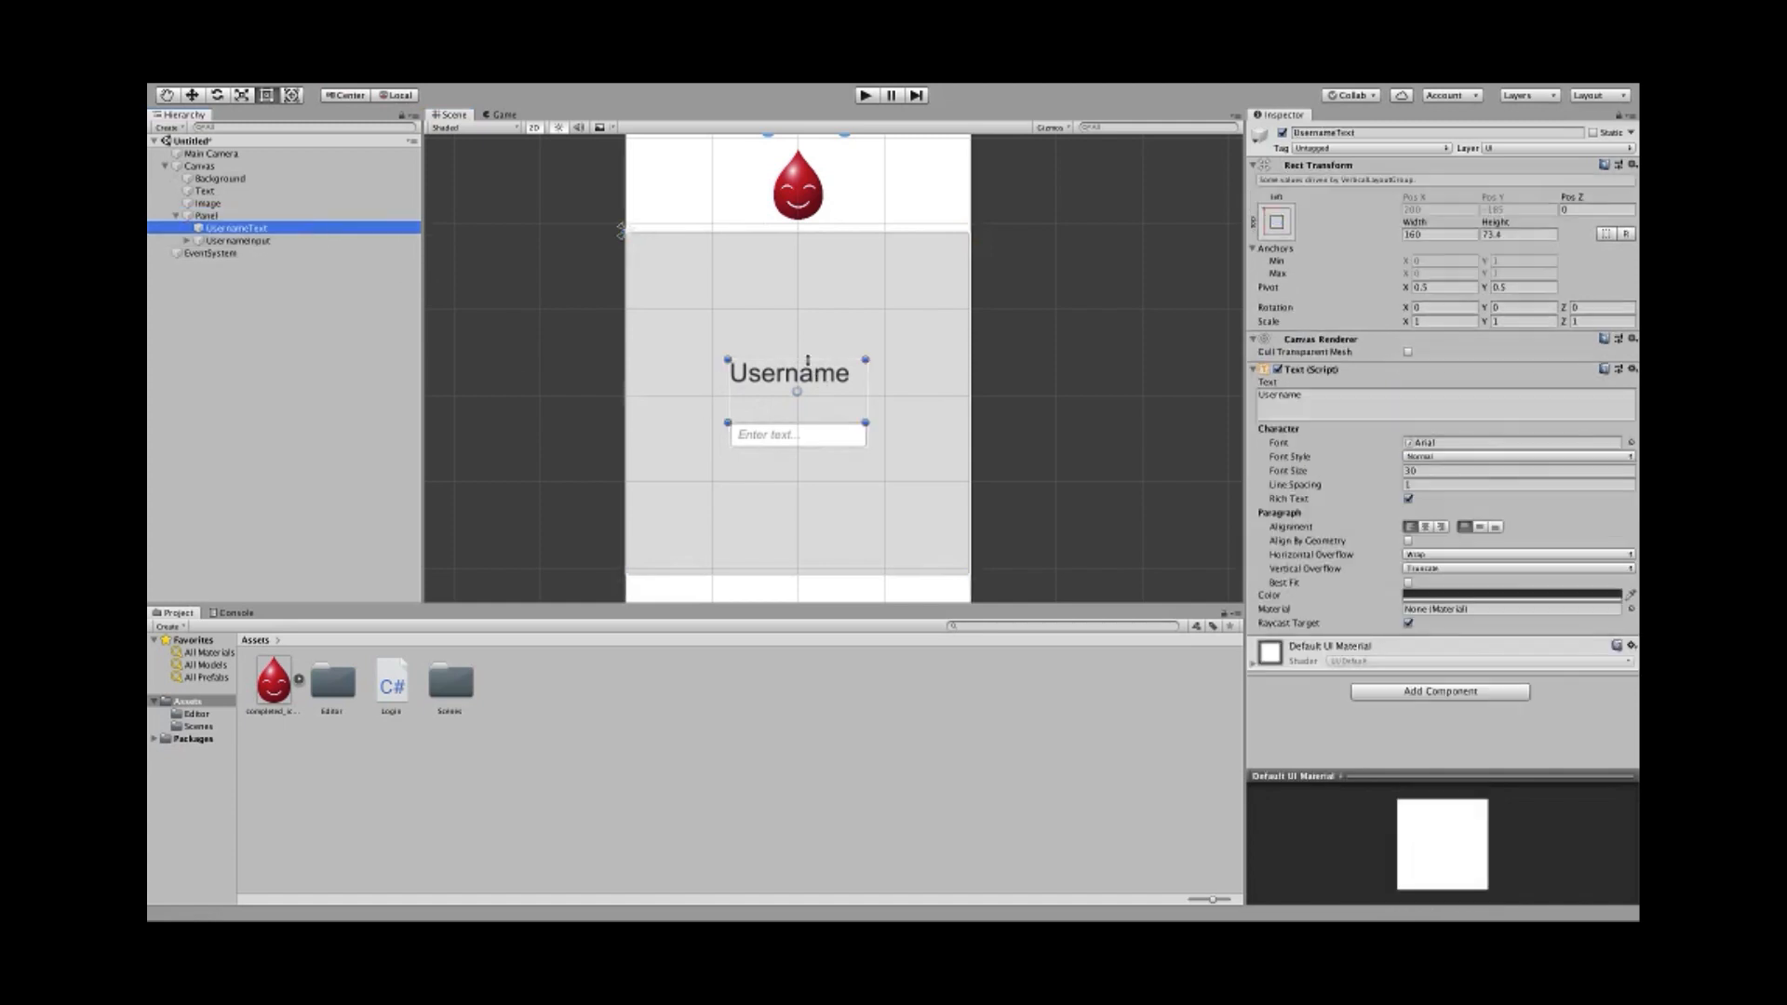
mouse_move(808, 360)
mouse_down()
mouse_move(799, 346)
mouse_move(794, 361)
mouse_up()
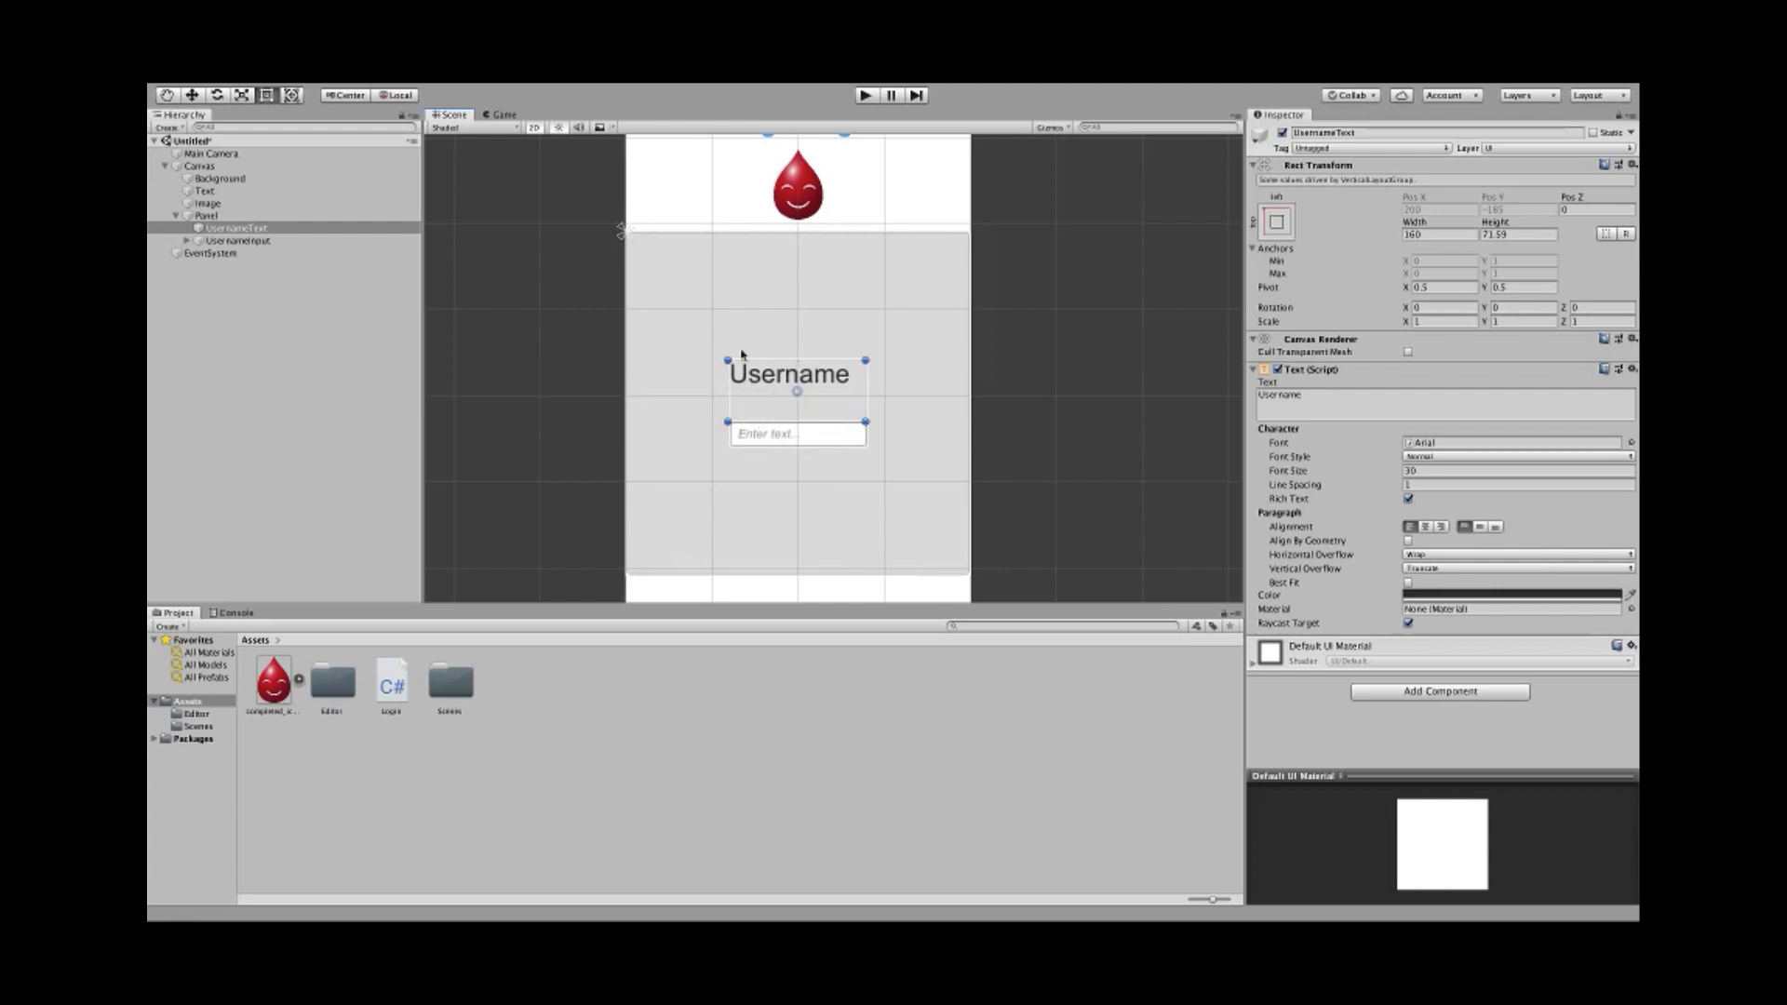
click(607, 396)
click(732, 386)
- Align the Username text bottom and left, then select Panel in the Hierarchy
click(1495, 527)
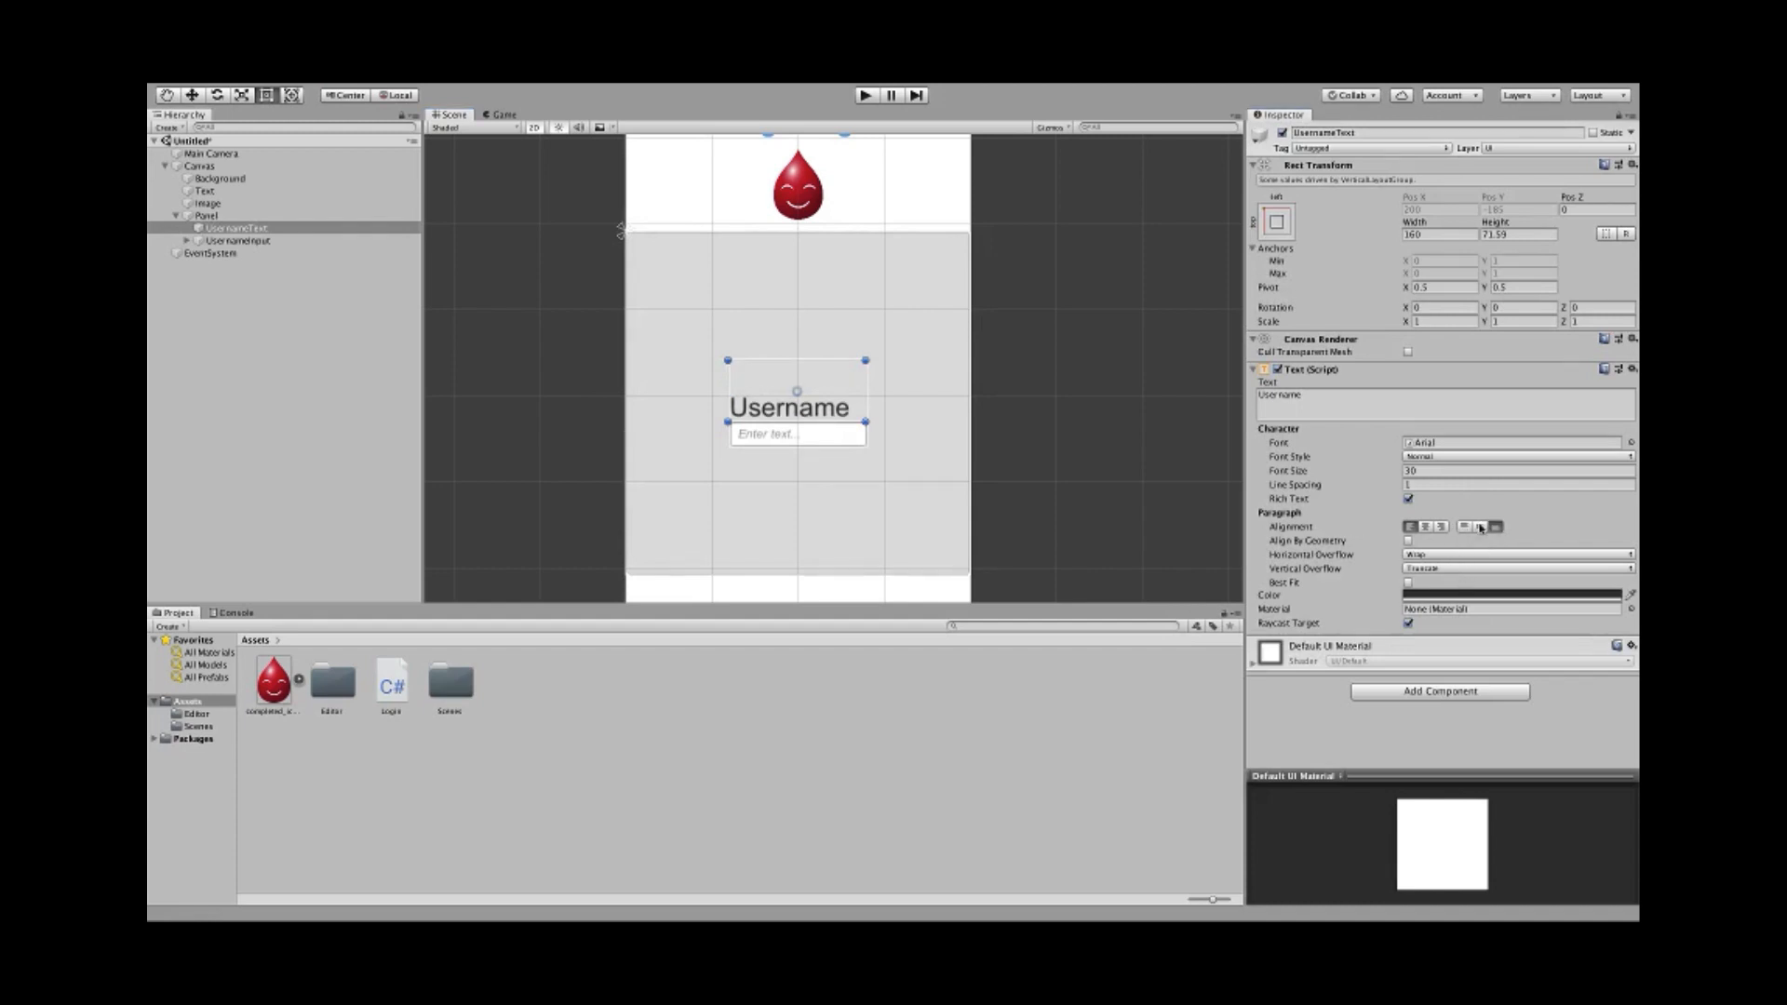
click(1427, 528)
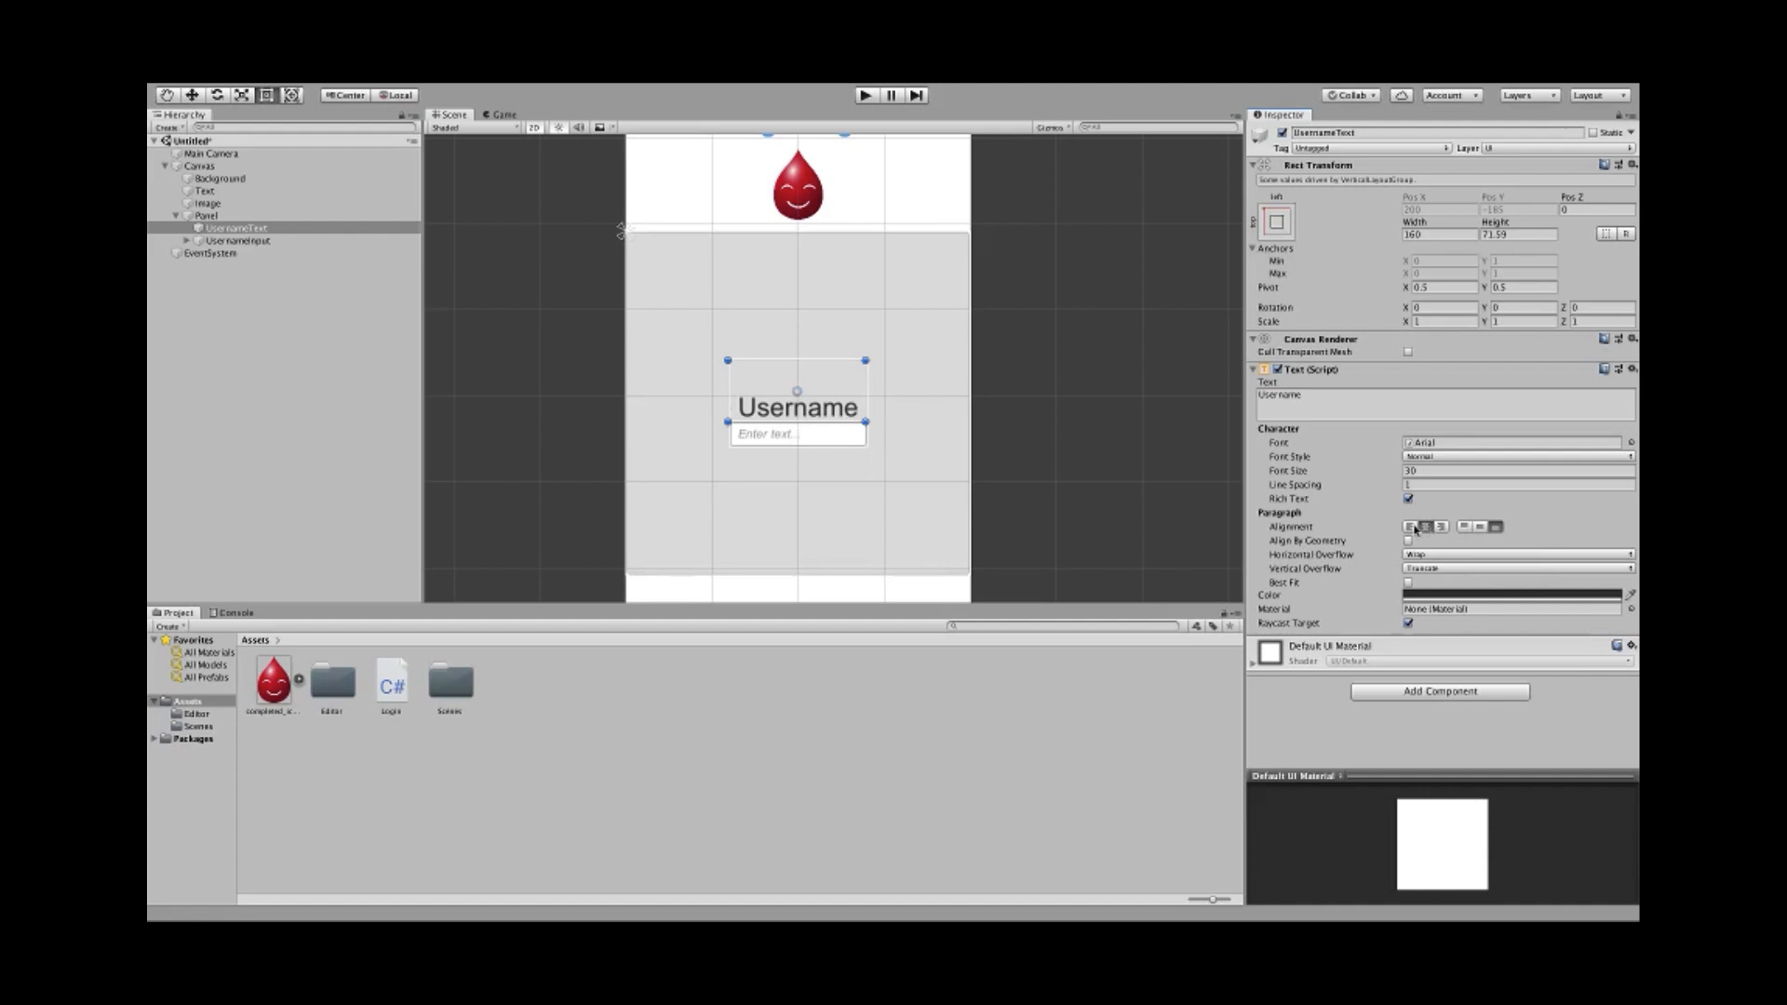
click(1412, 528)
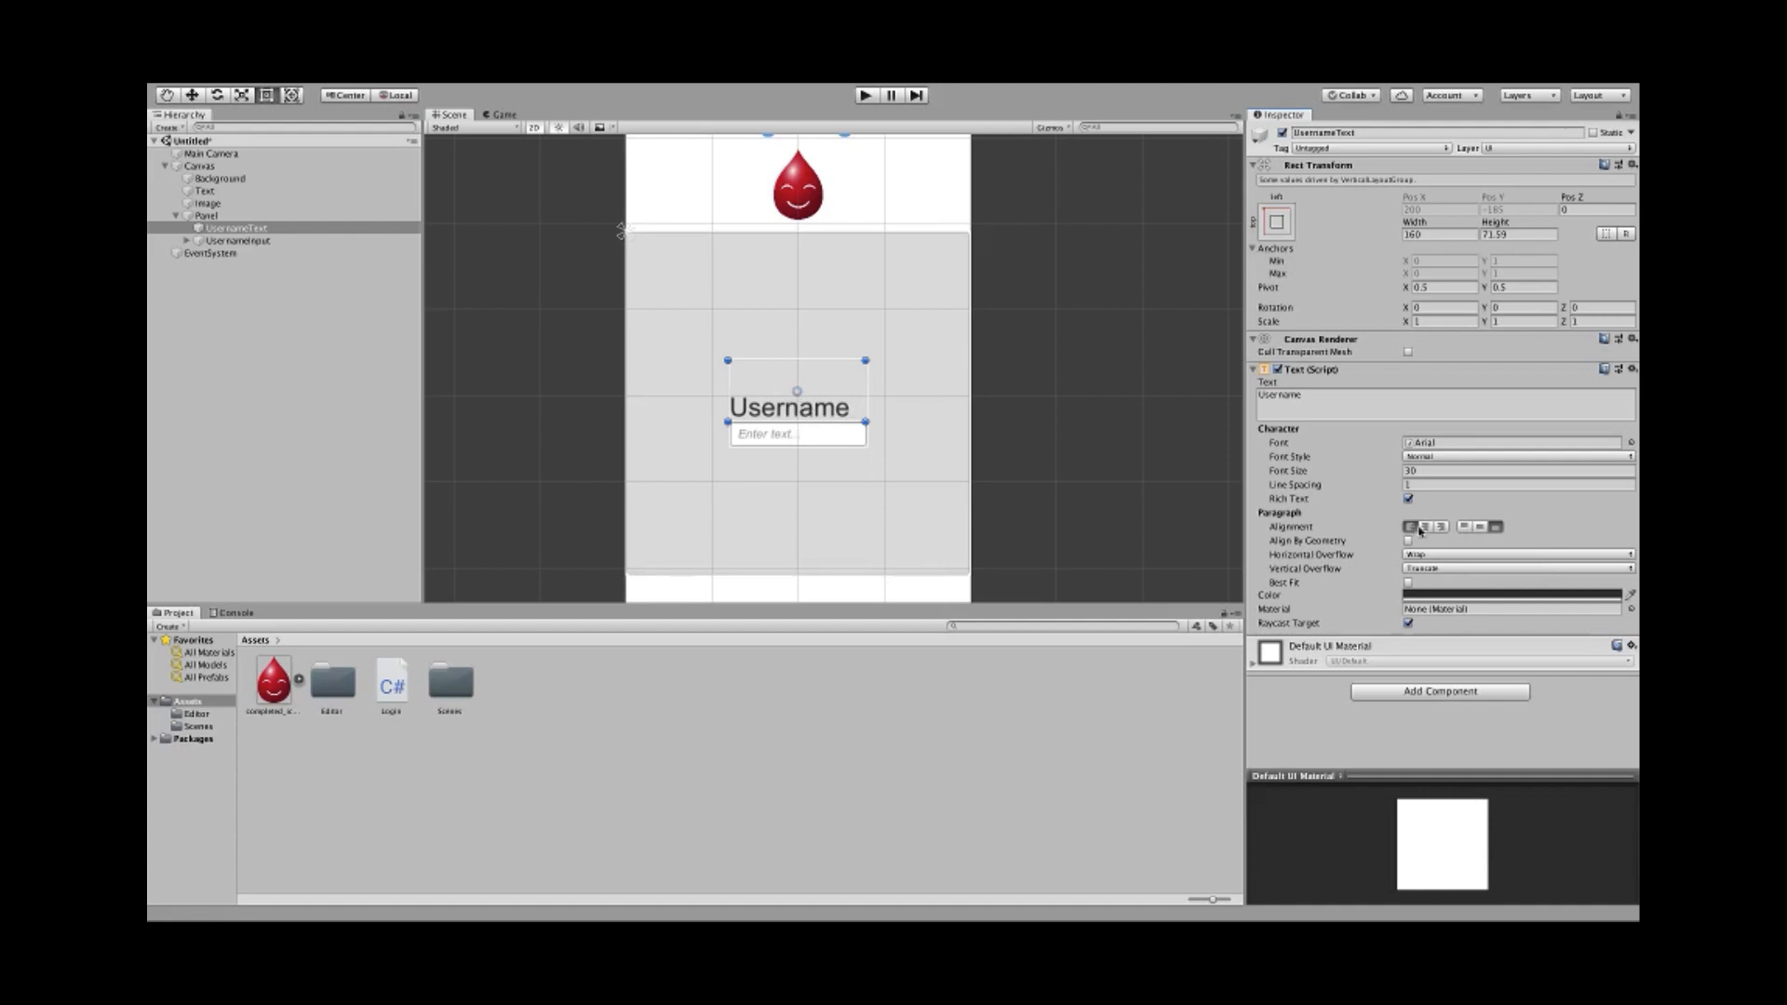
click(603, 393)
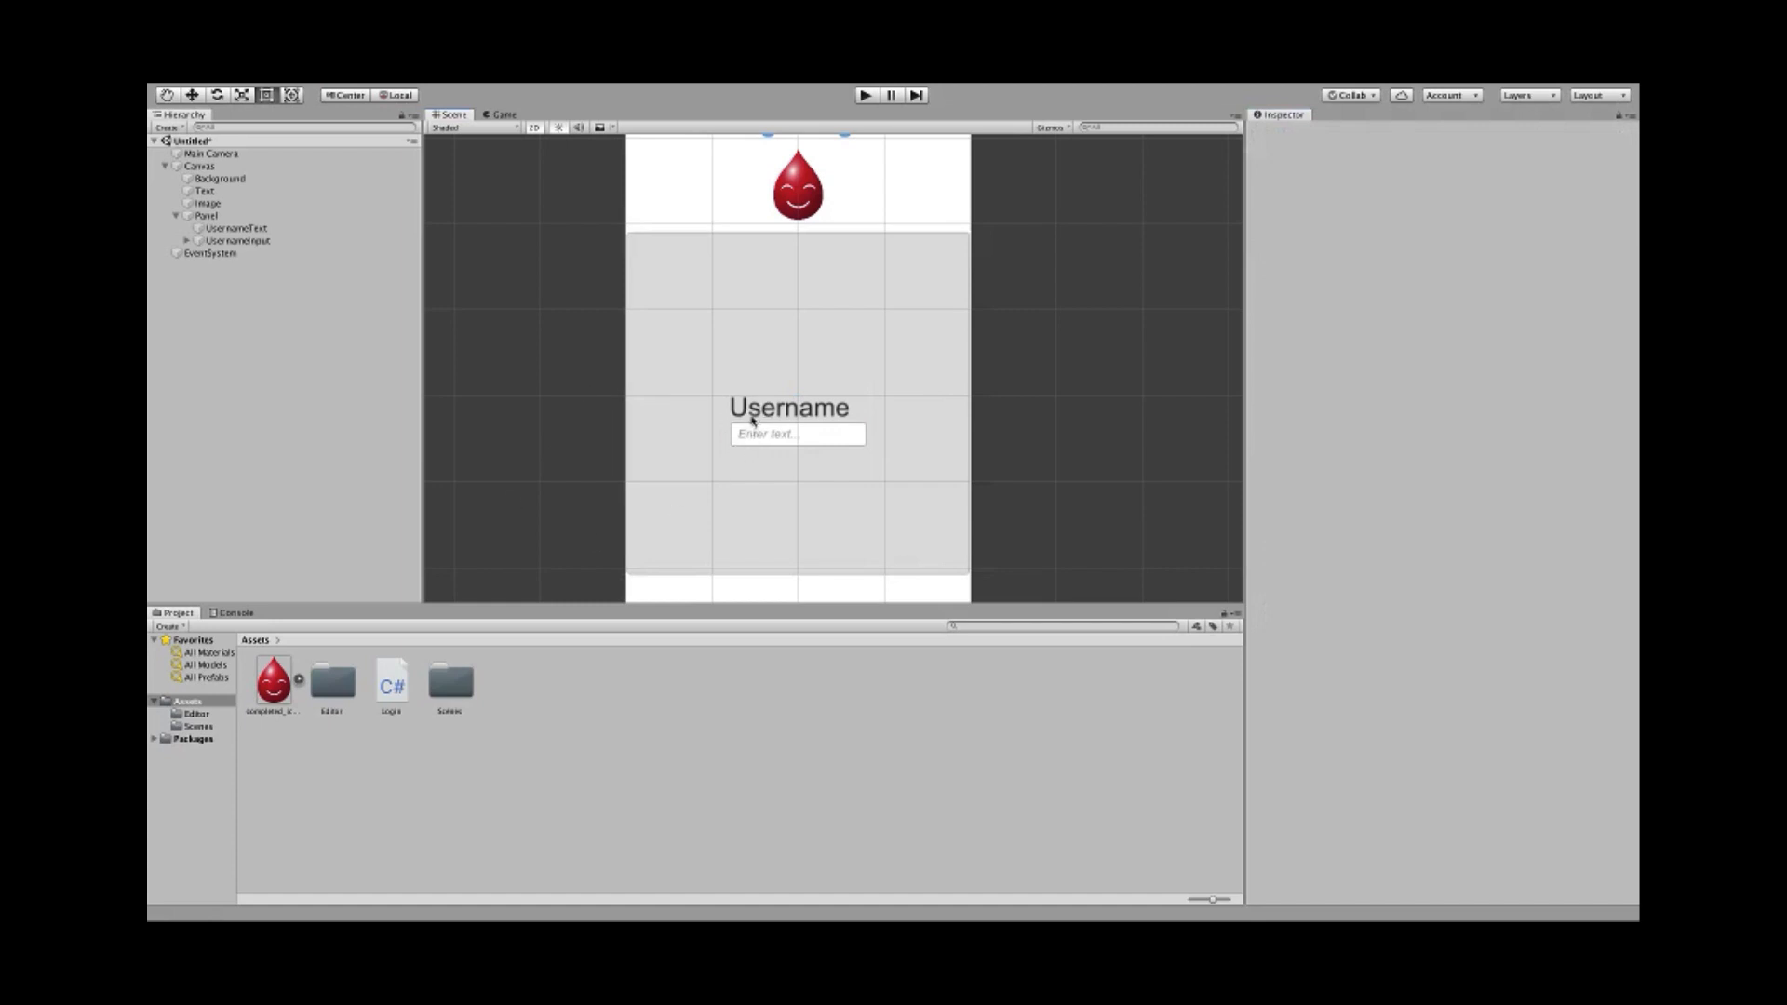
click(206, 215)
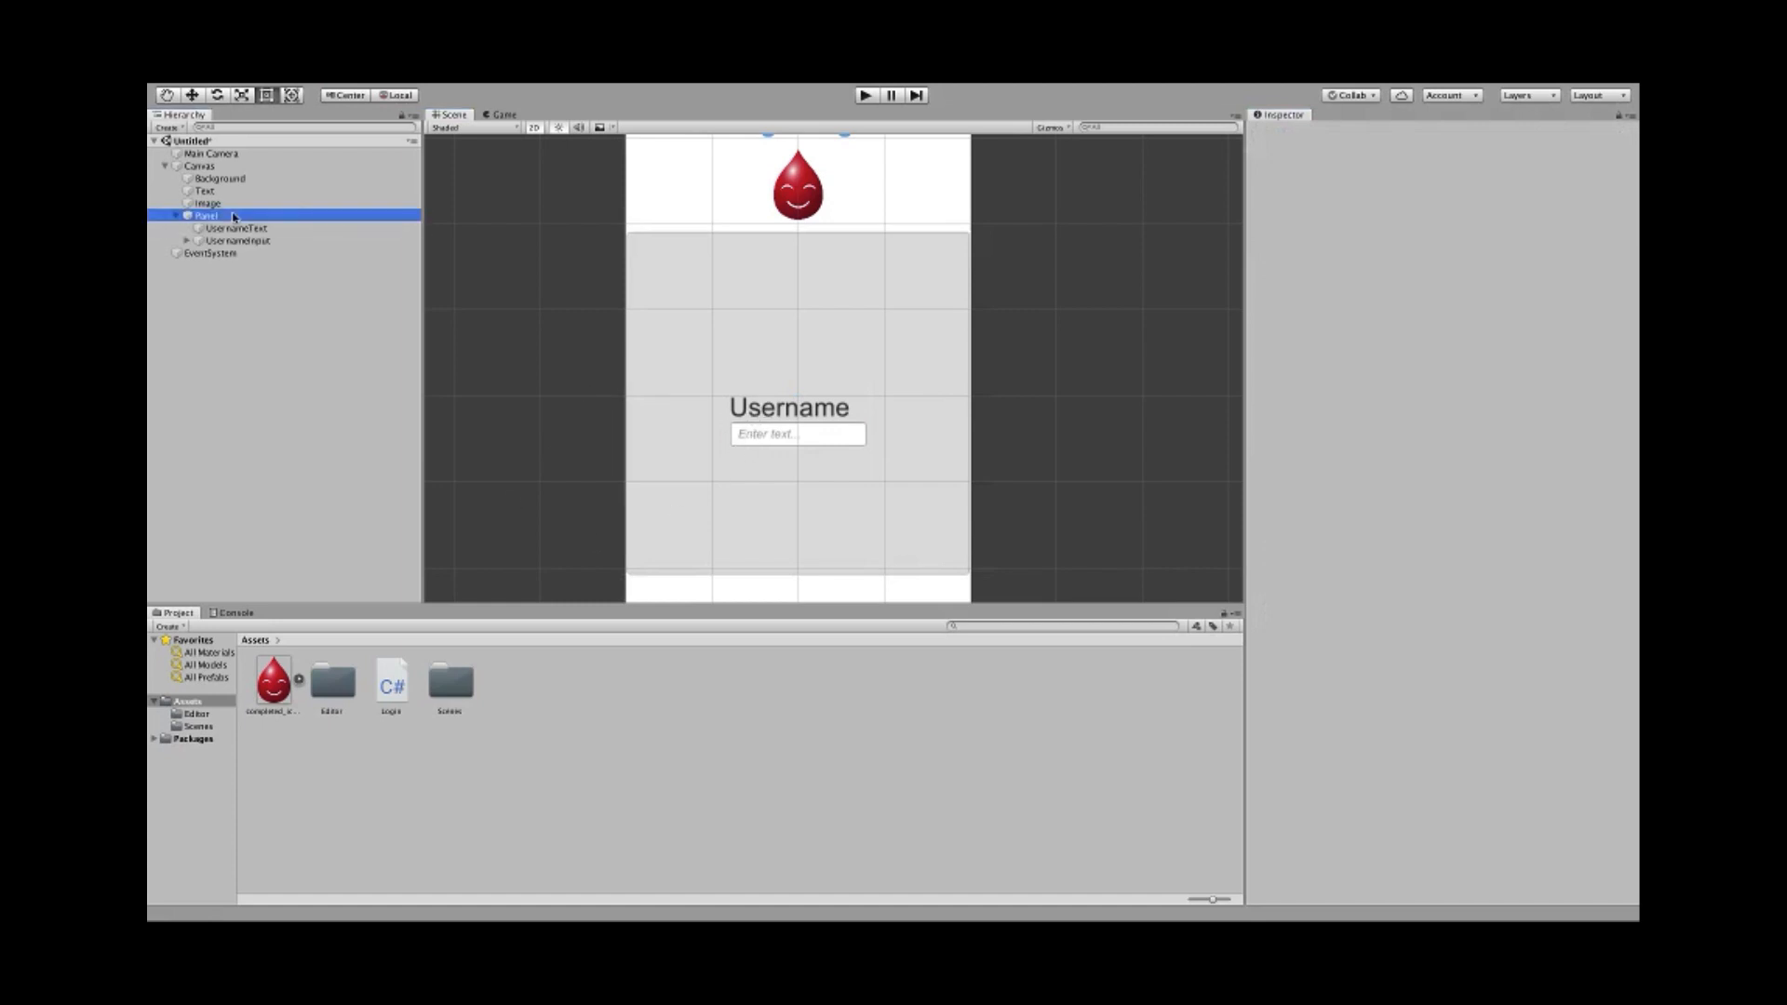
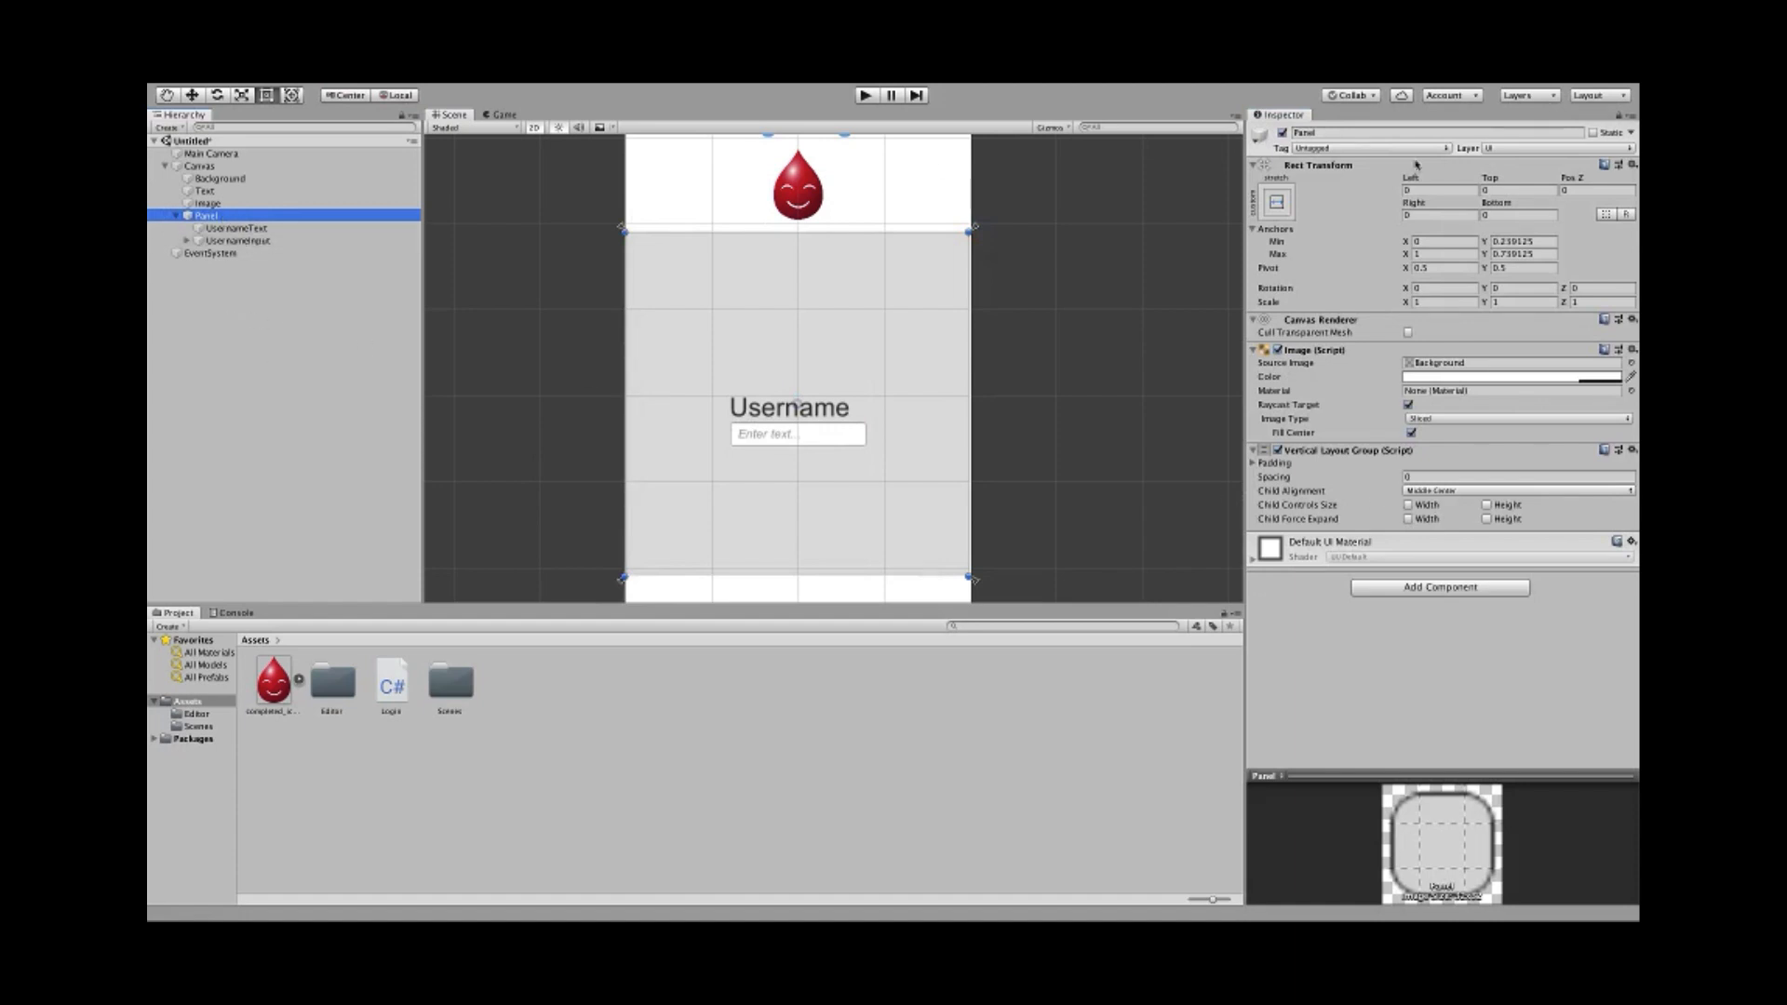
- Rename Panel to InputPanel and set its Vertical Layout Group spacing to 10
click(1367, 136)
text(In)
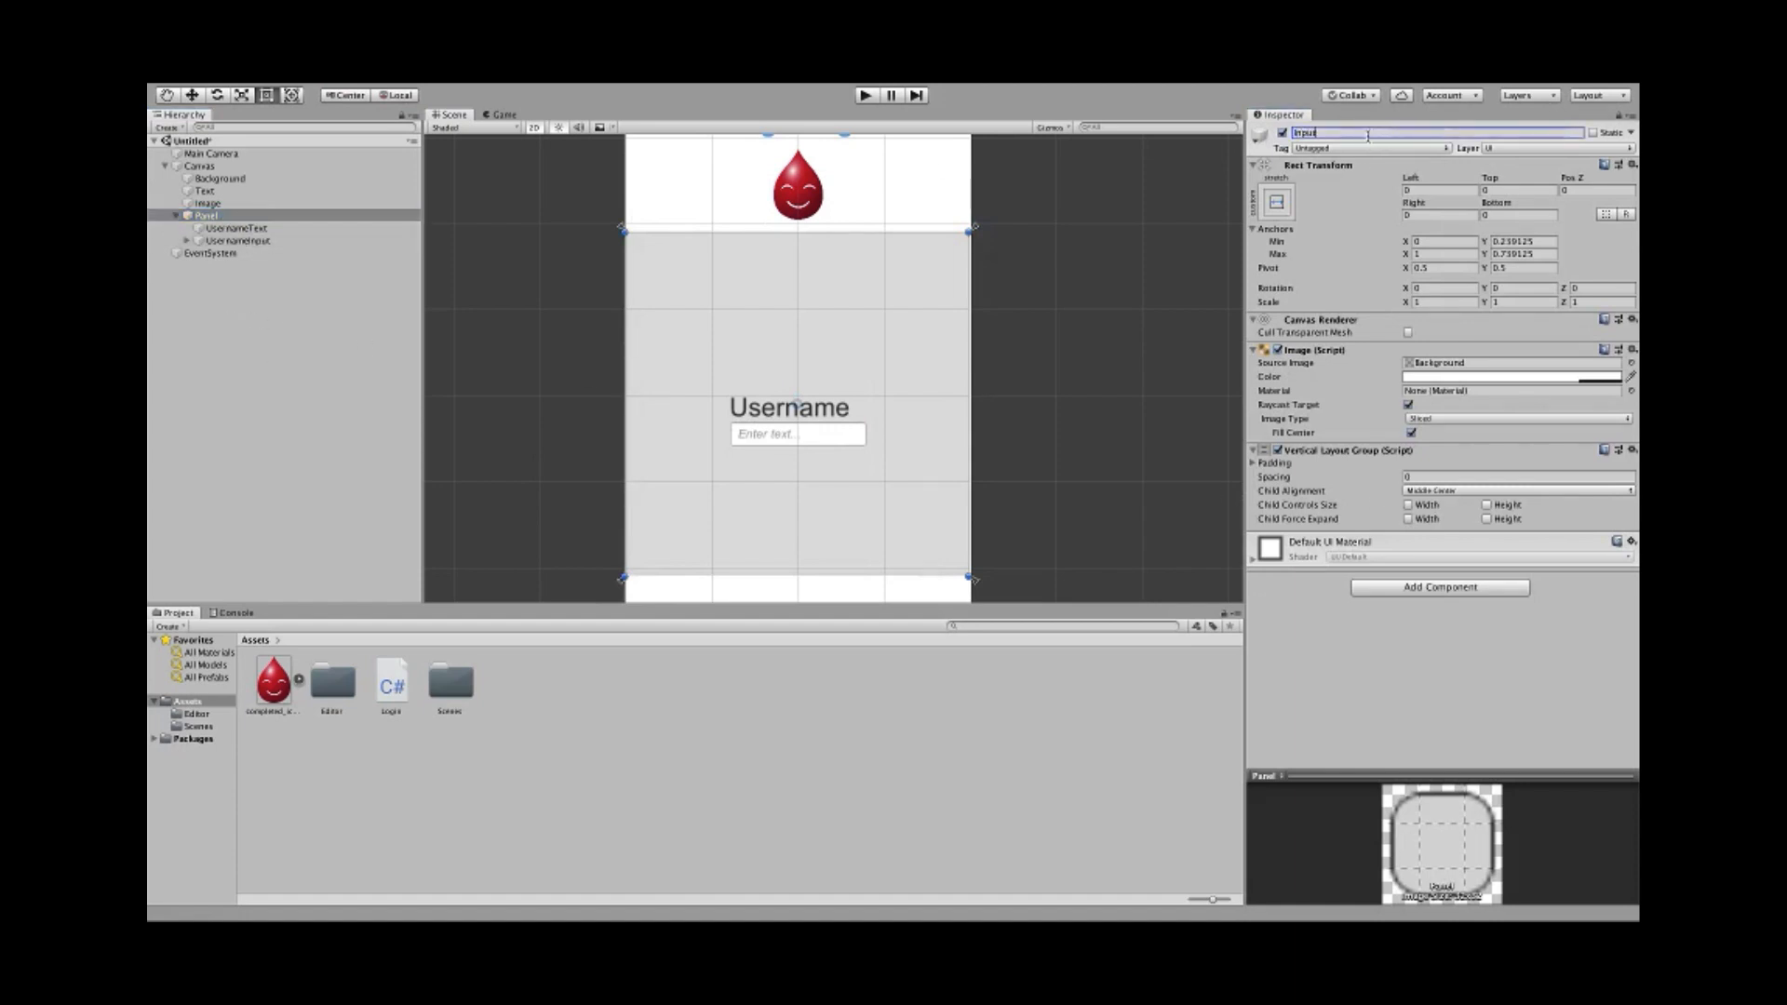
text(putPanel)
key(Return)
click(1421, 476)
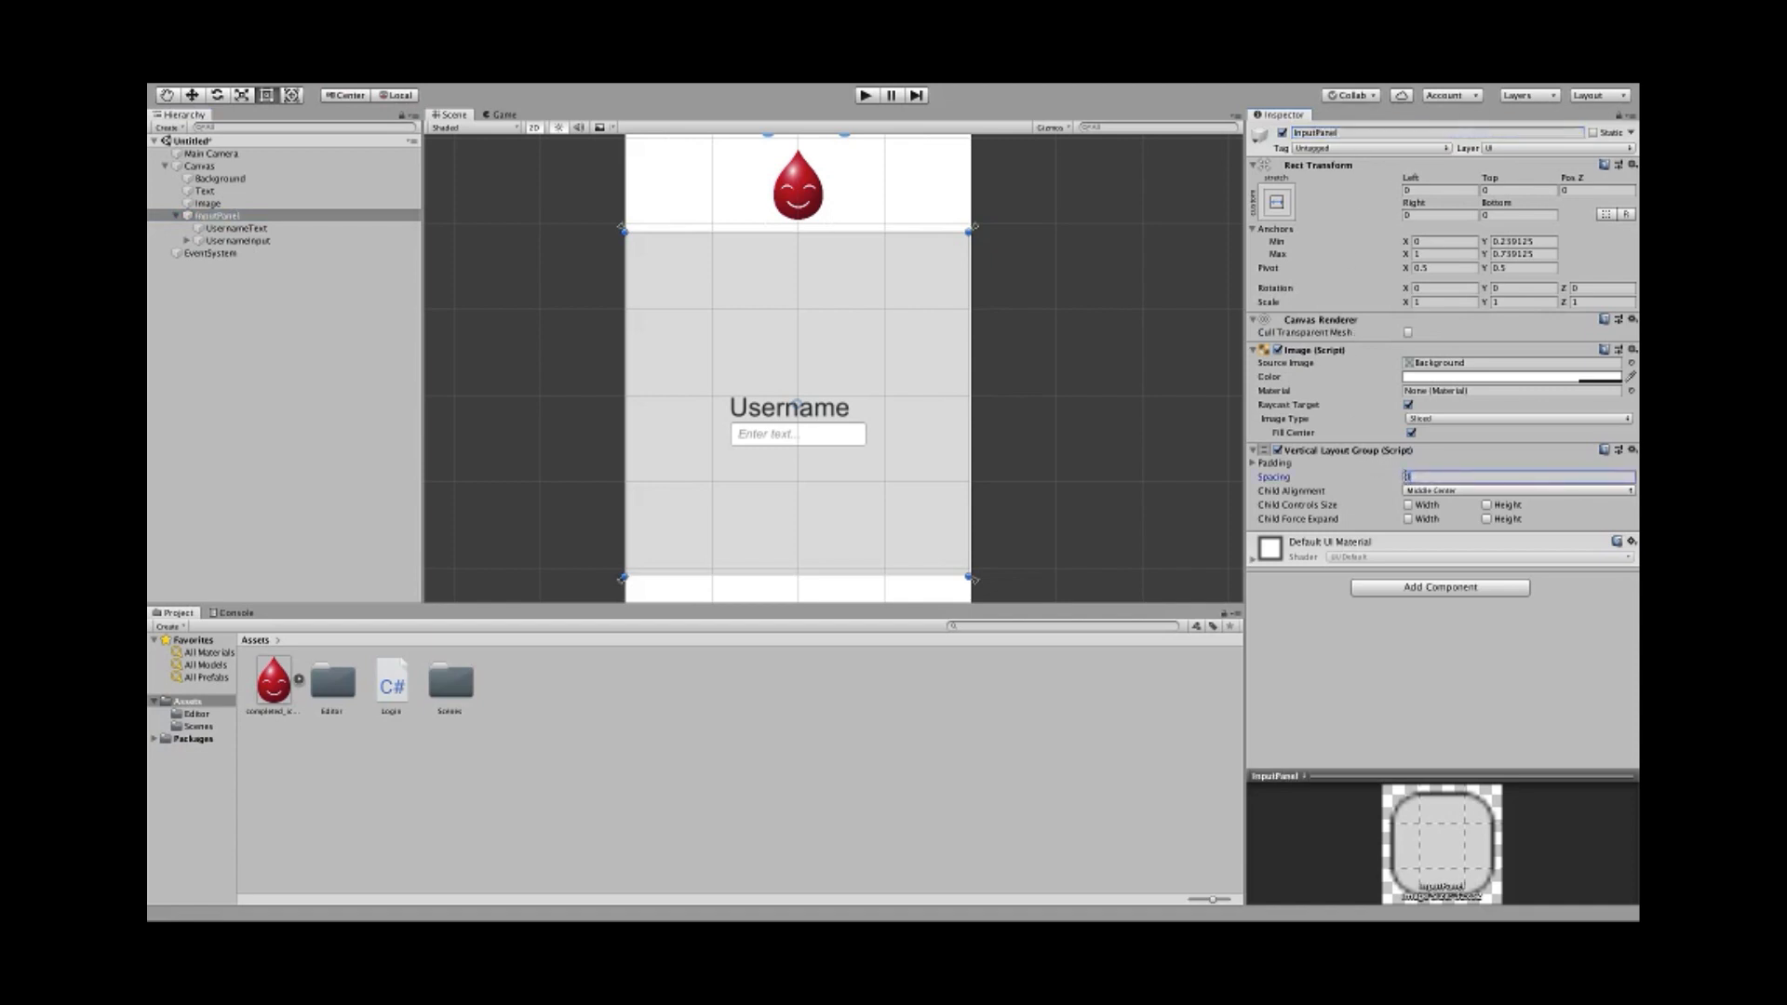
text(20)
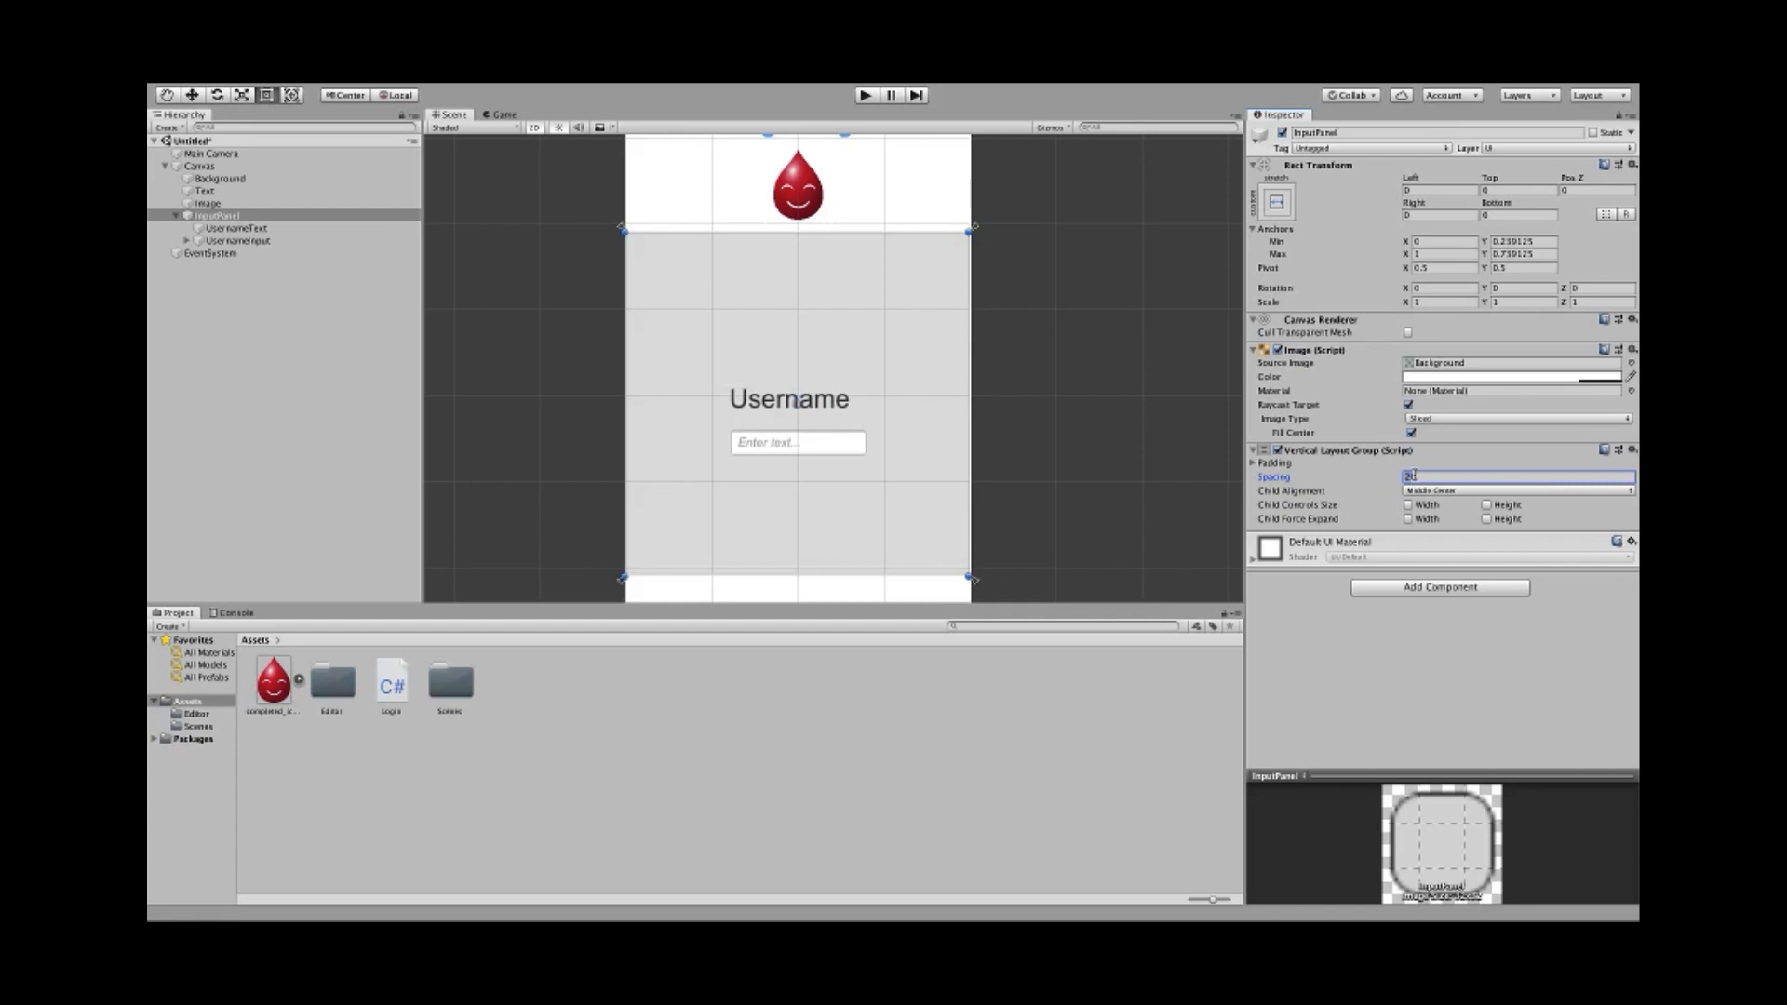
text(10)
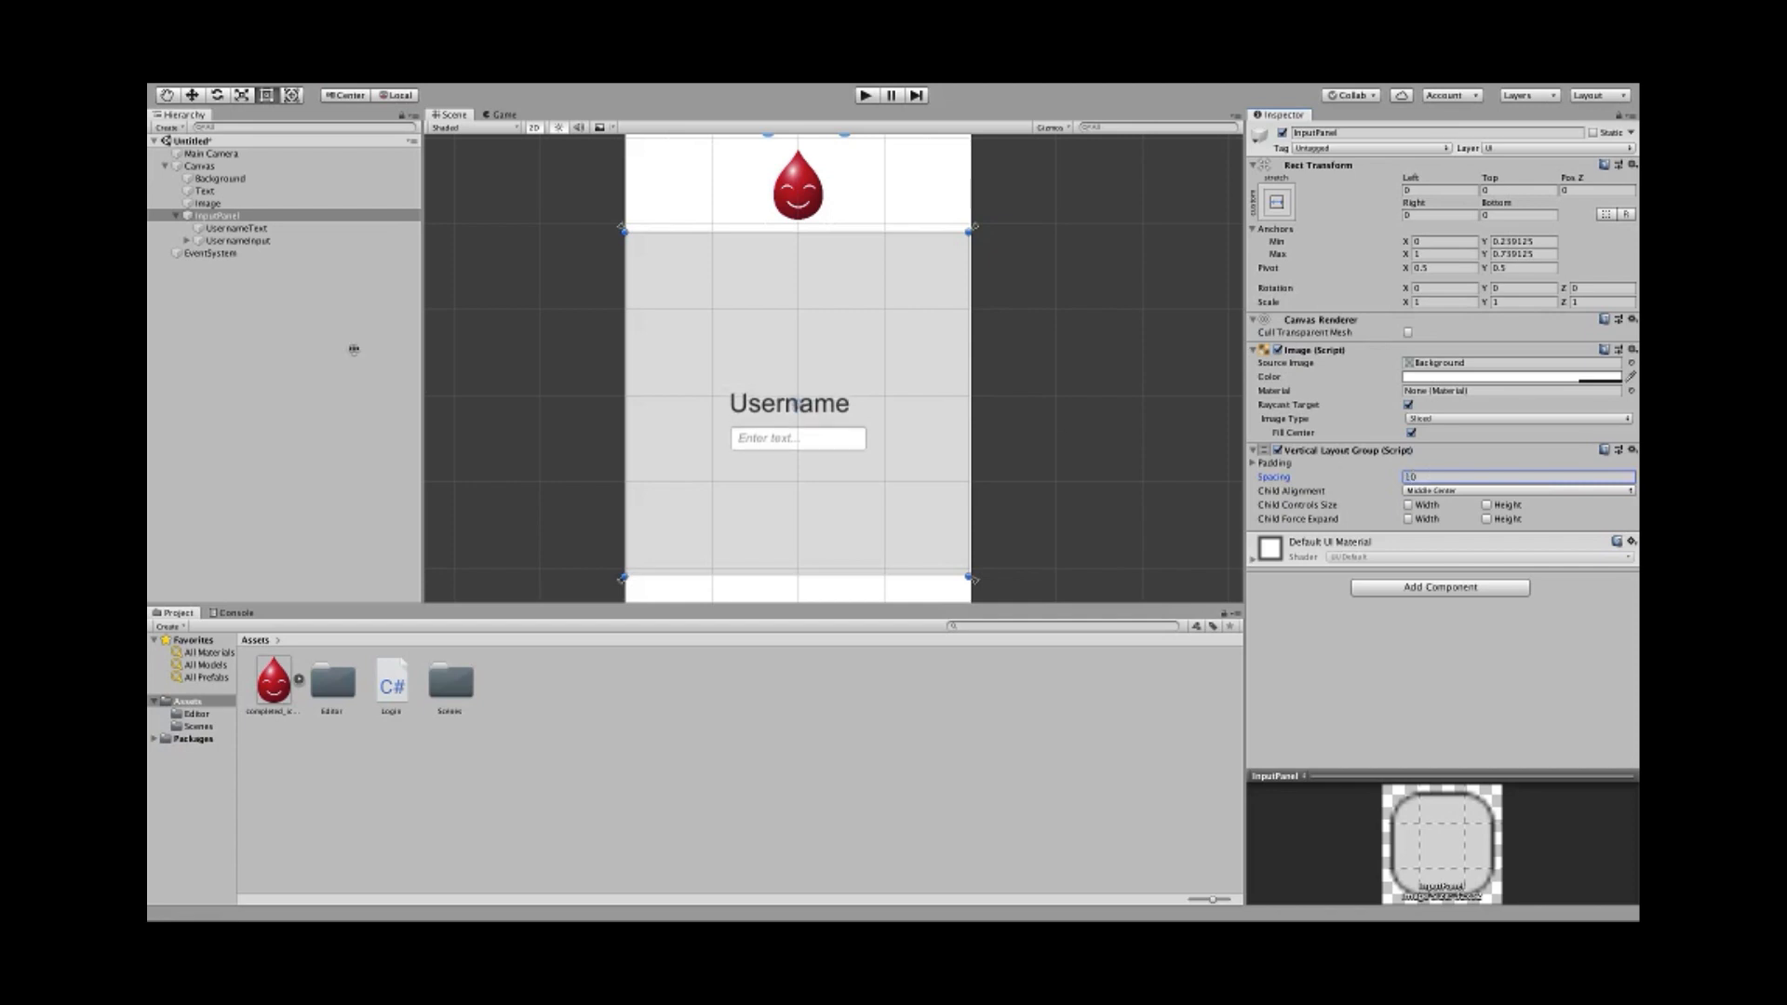
- Set the Username label's text colour to black (000000)
click(237, 228)
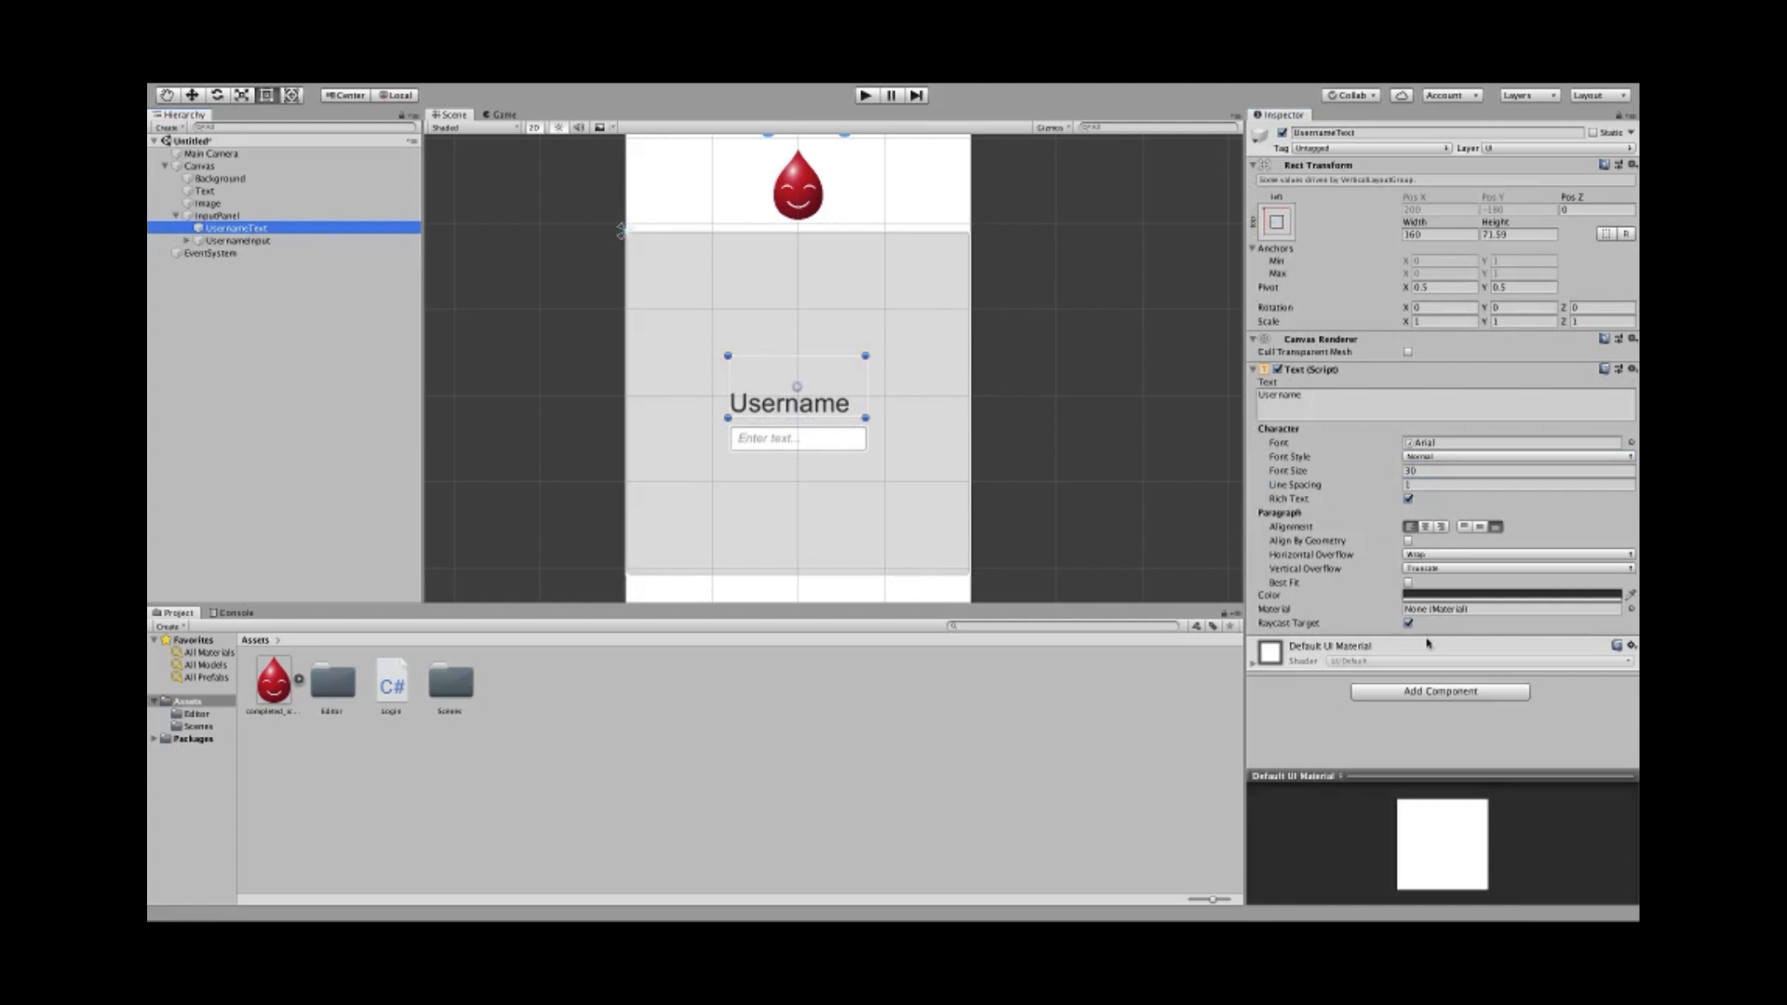
click(1489, 594)
mouse_move(494, 391)
mouse_down()
mouse_move(486, 372)
mouse_move(426, 483)
mouse_up()
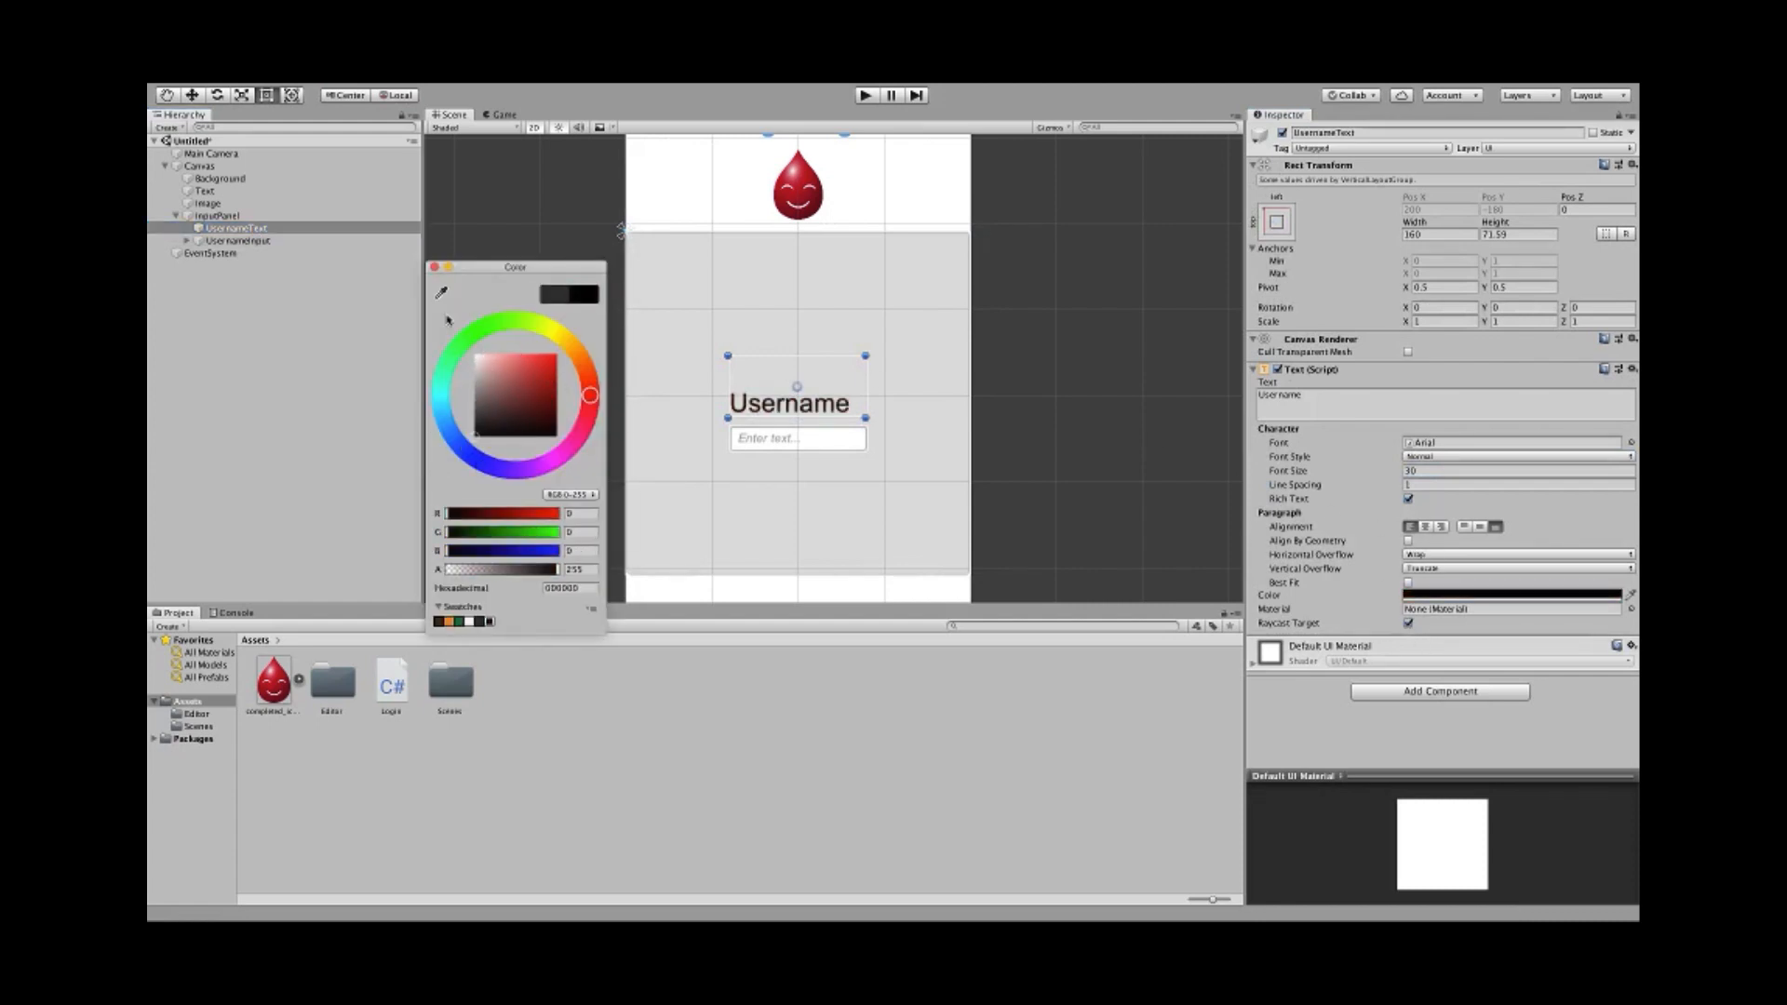
click(433, 268)
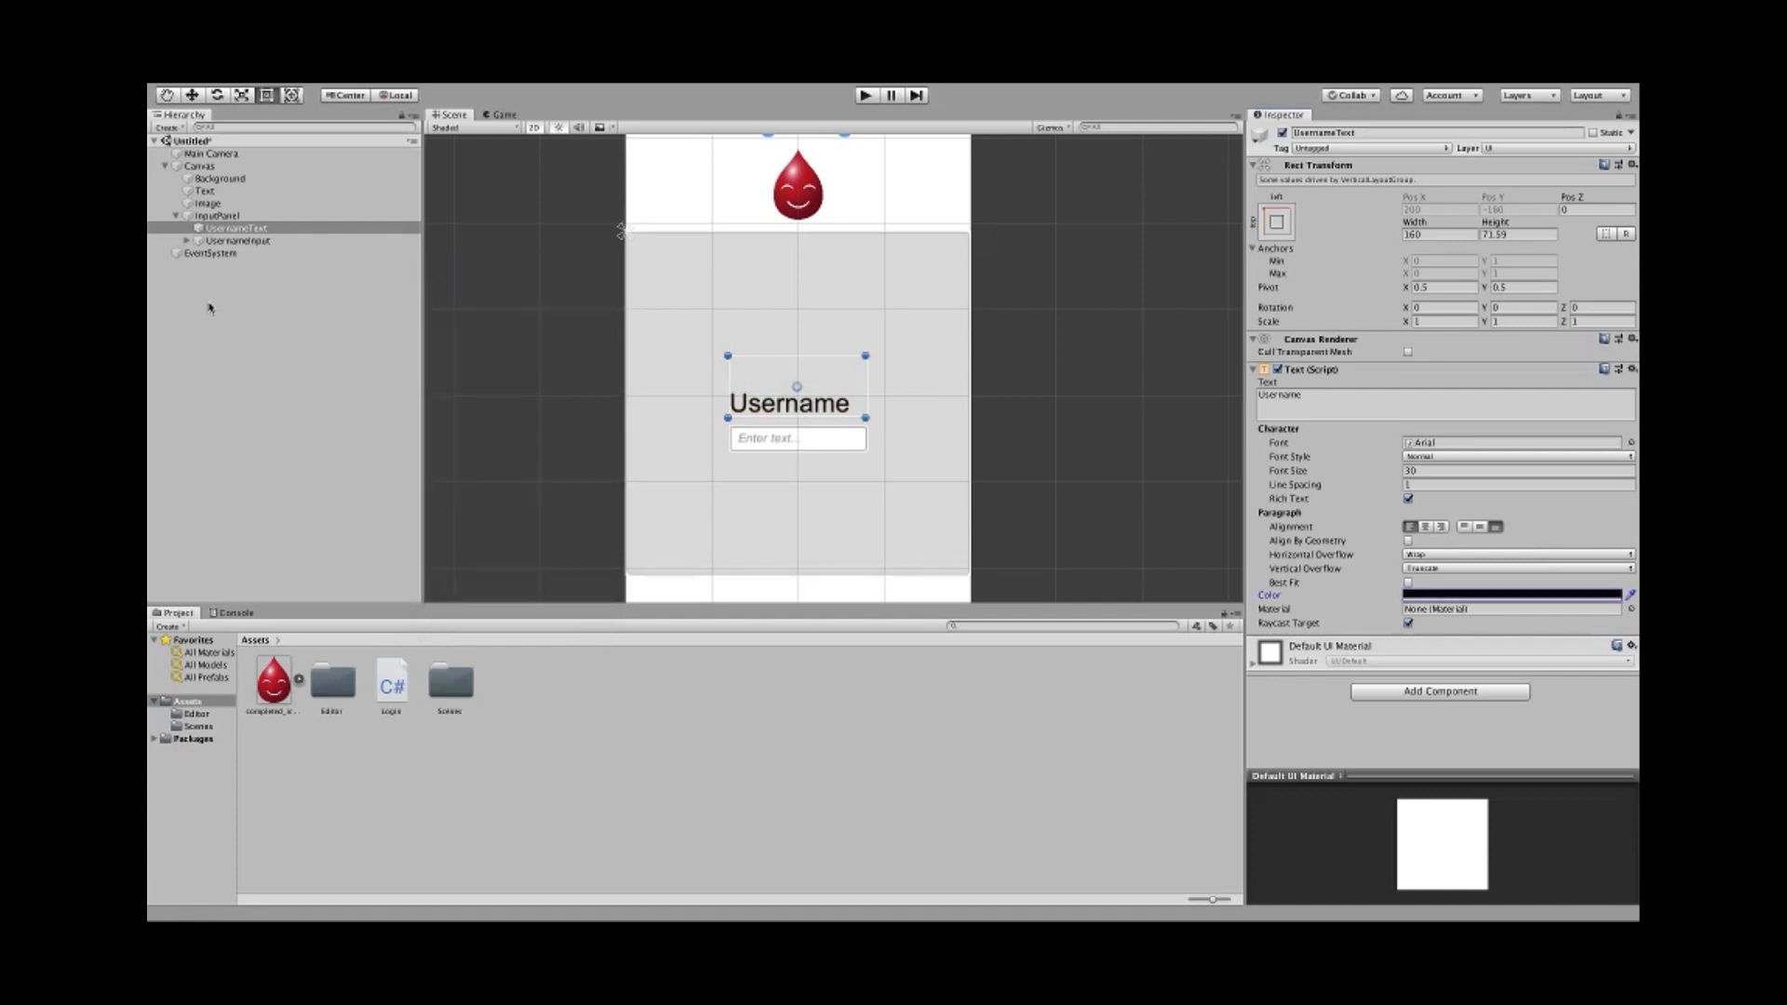
click(212, 242)
click(219, 230)
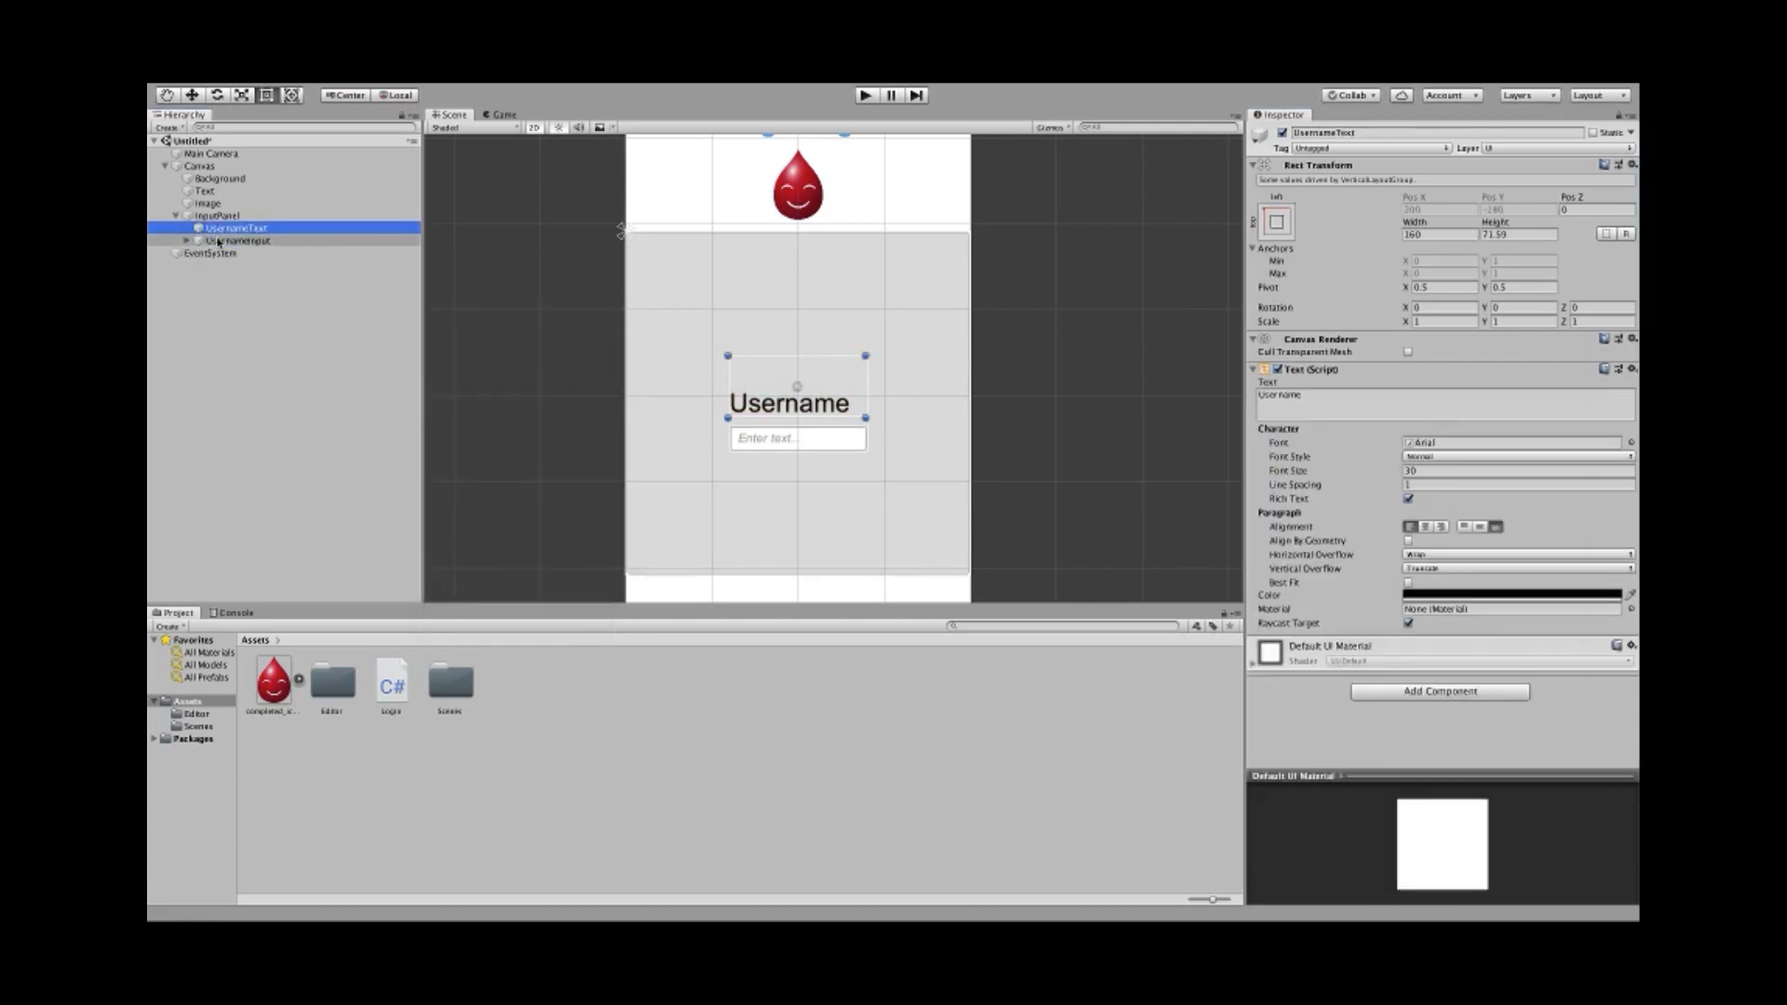
- Duplicate the UsernameText label and UsernameInput field together with Ctrl+D
click(216, 242)
click(218, 229)
click(219, 240)
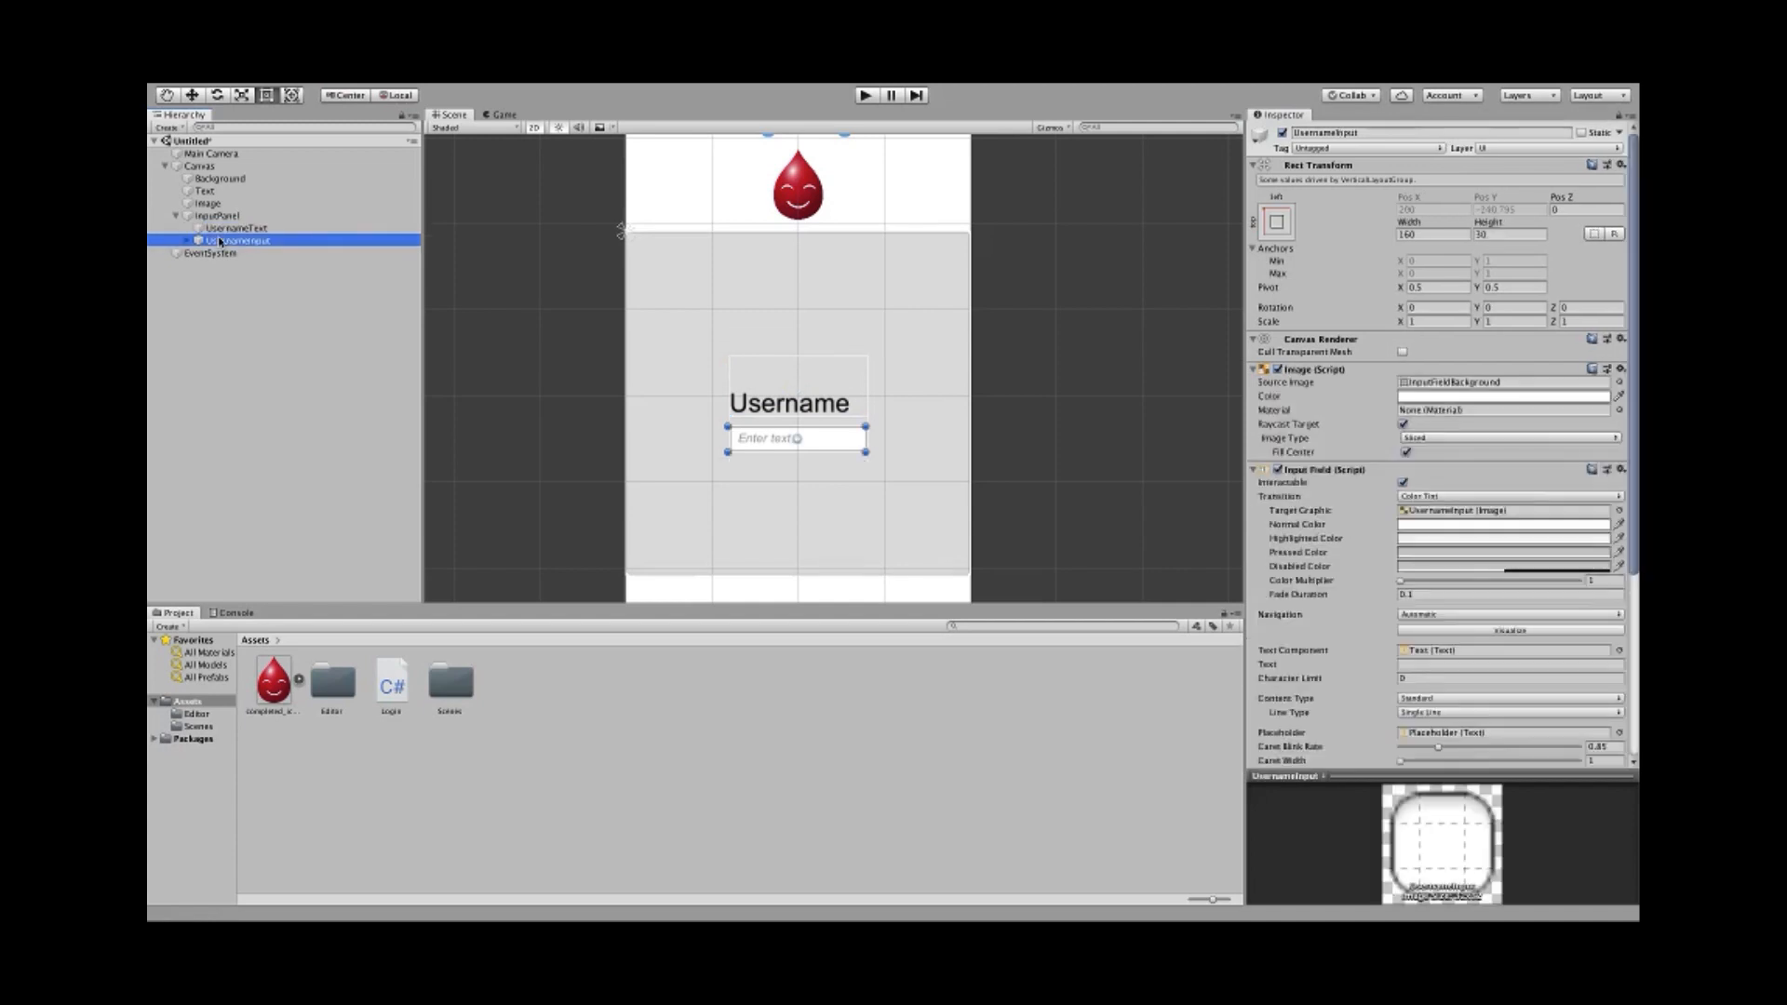
click(219, 229)
shift+click(219, 242)
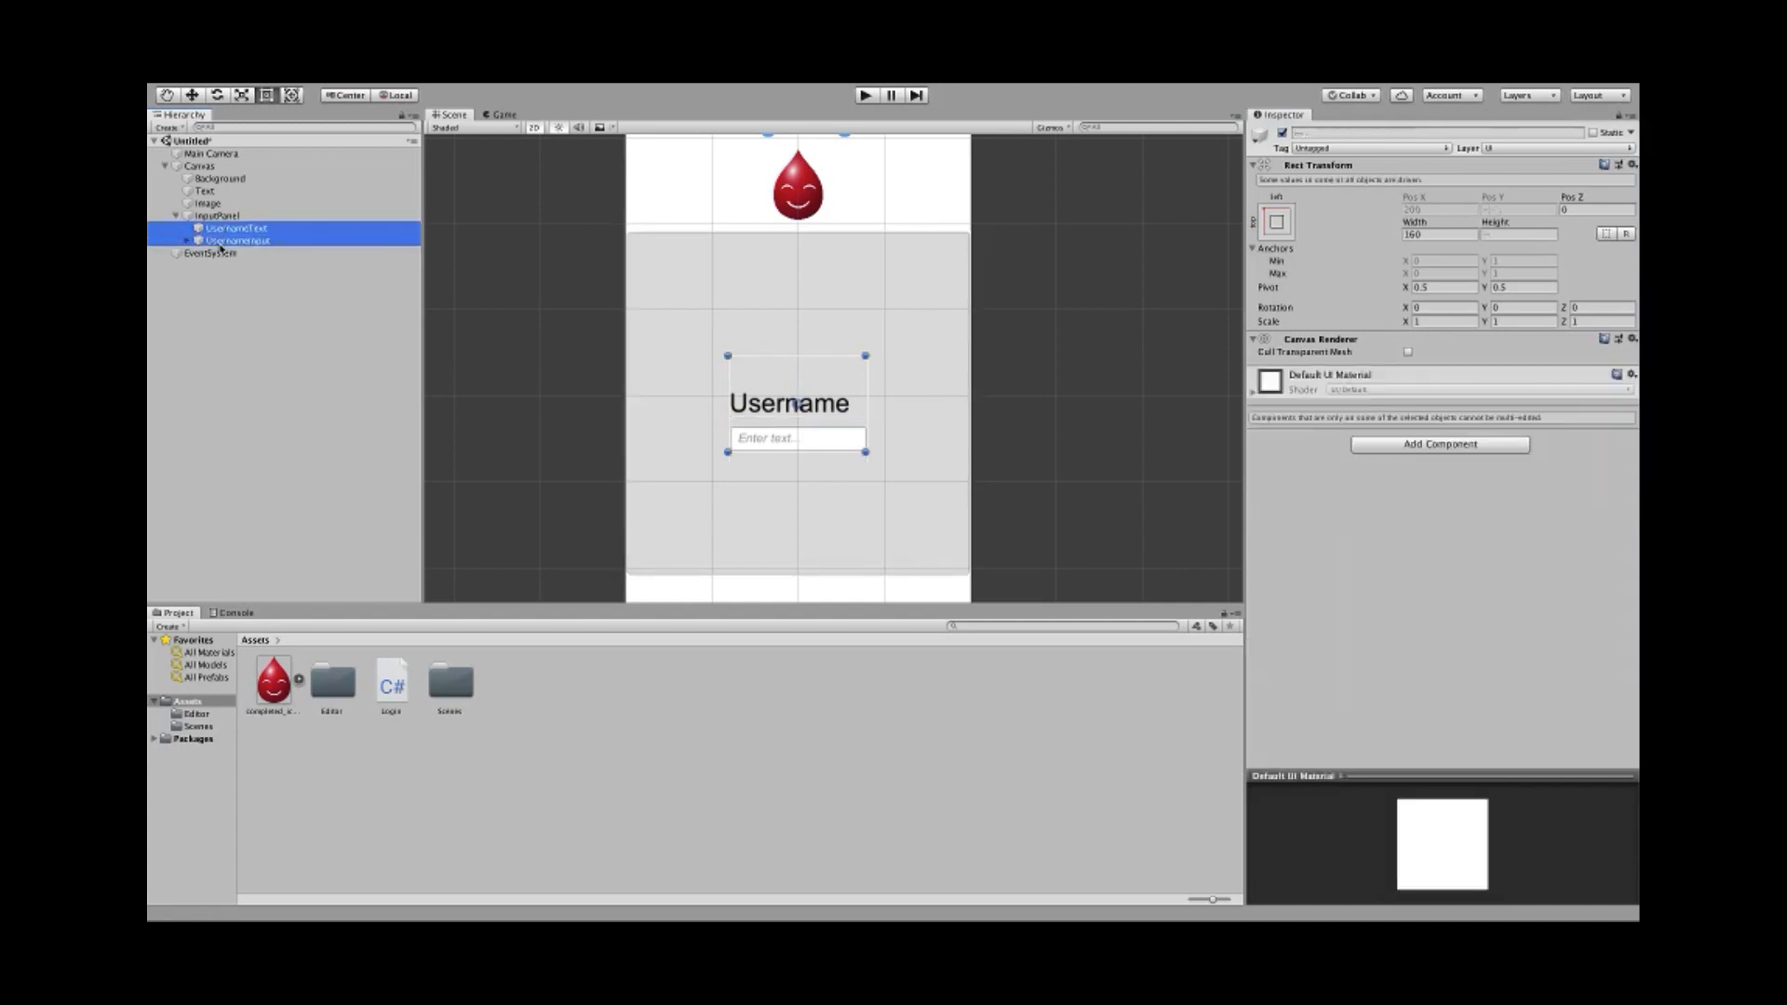
key(ctrl+d)
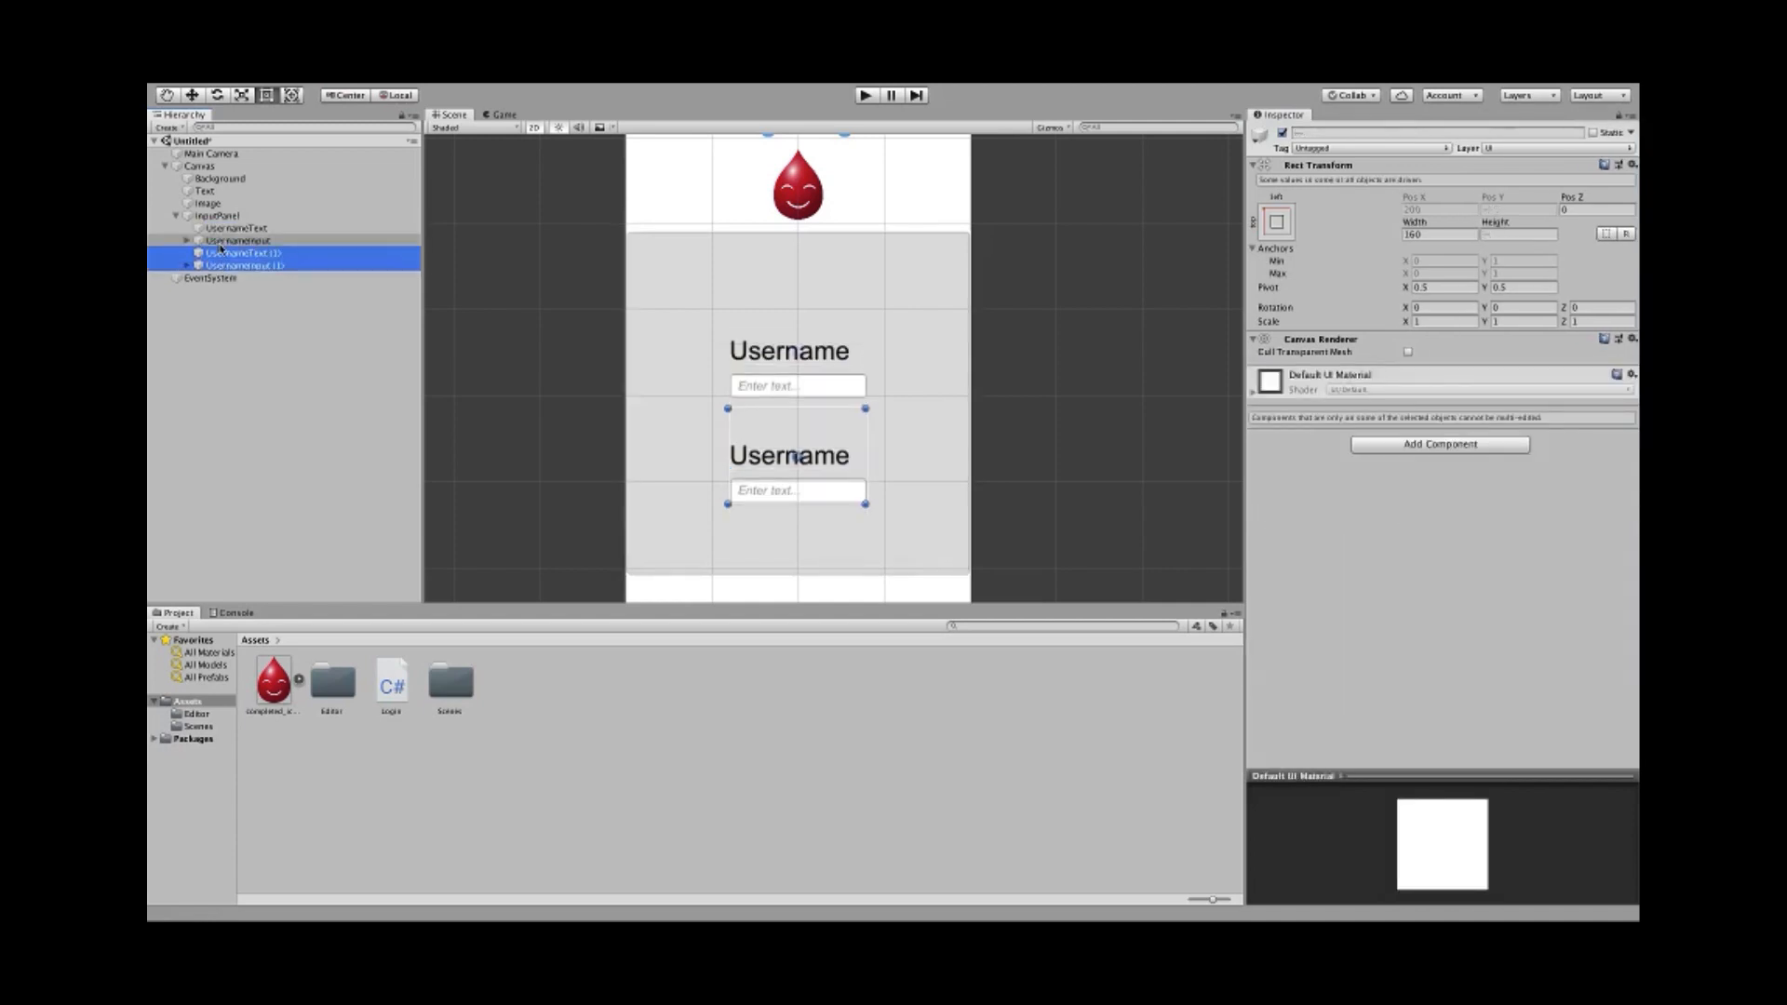
click(524, 341)
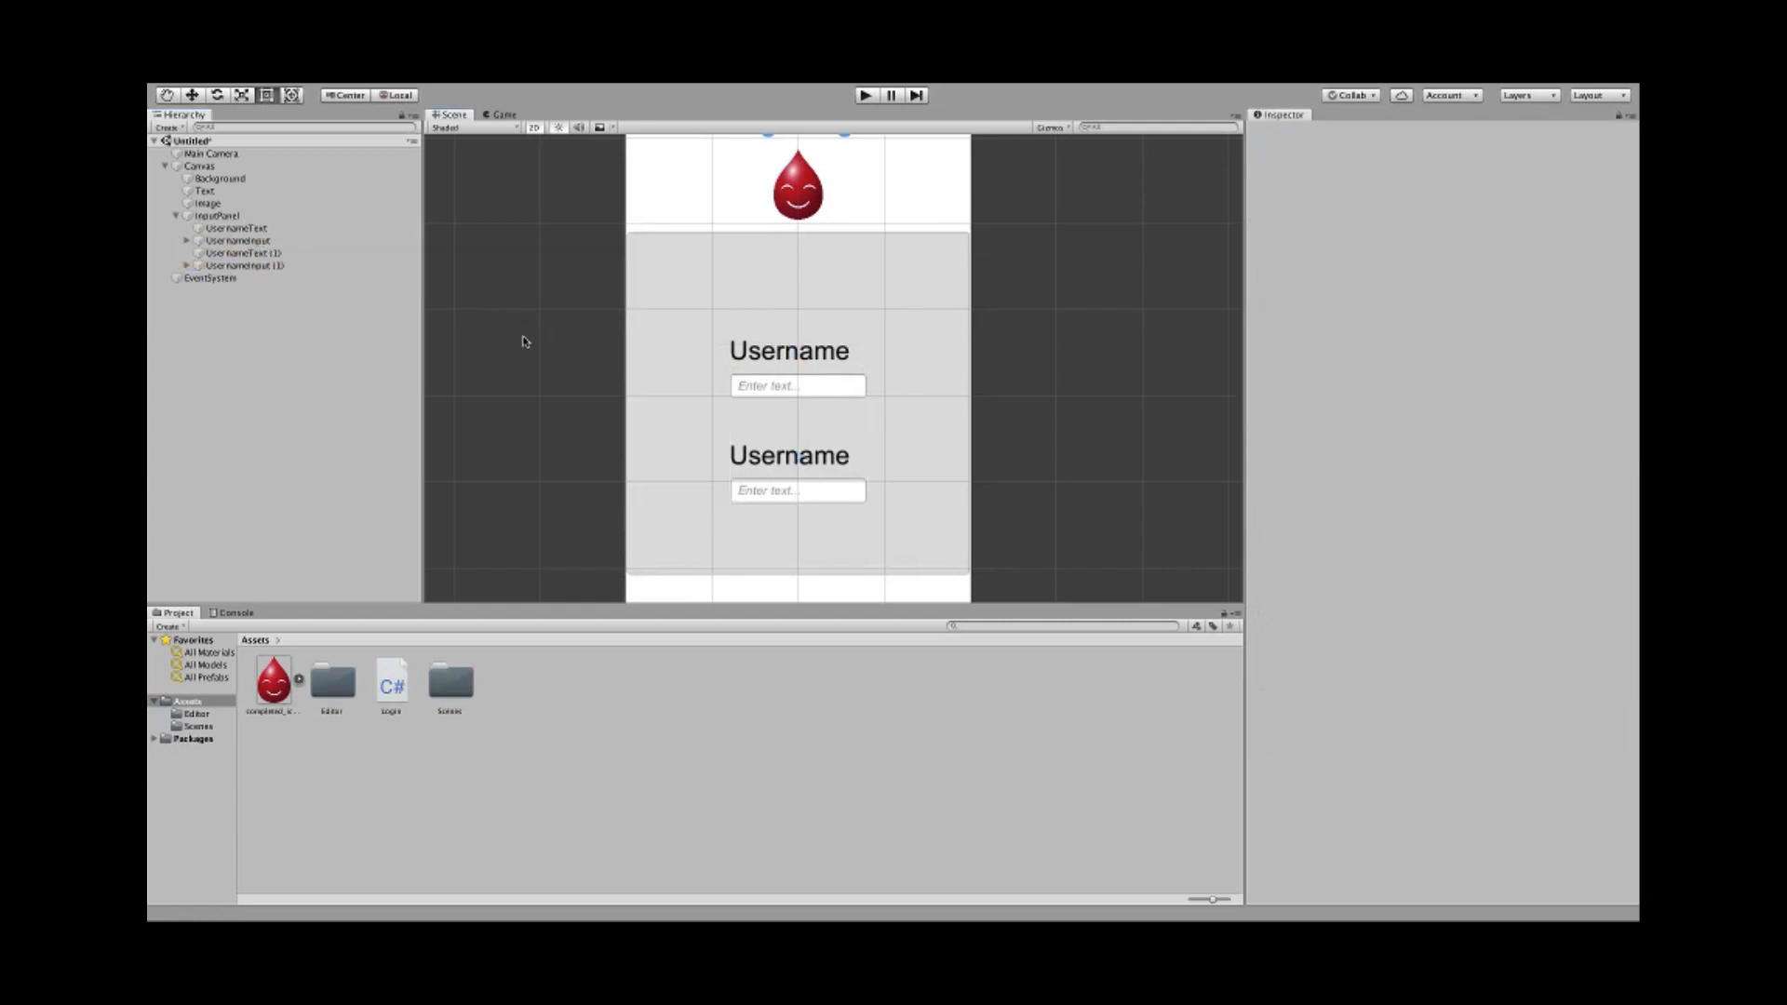
click(244, 254)
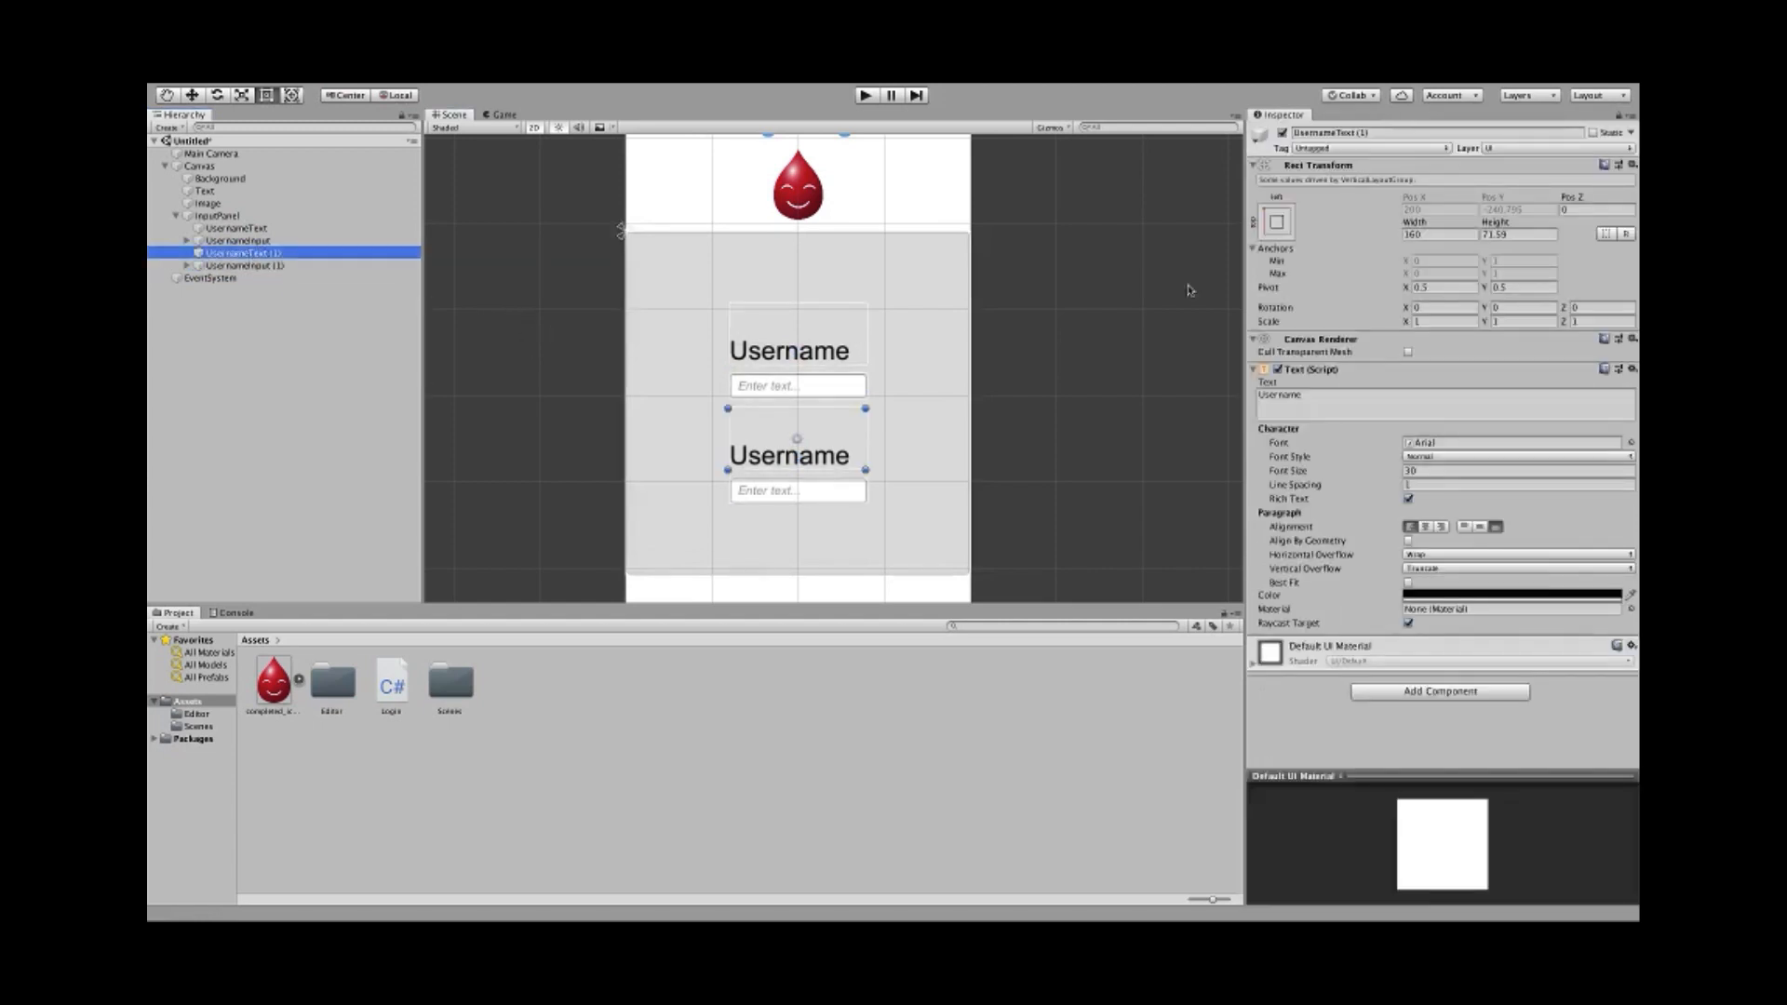
- Rename the copies to PasswordText and PasswordInput
click(1382, 134)
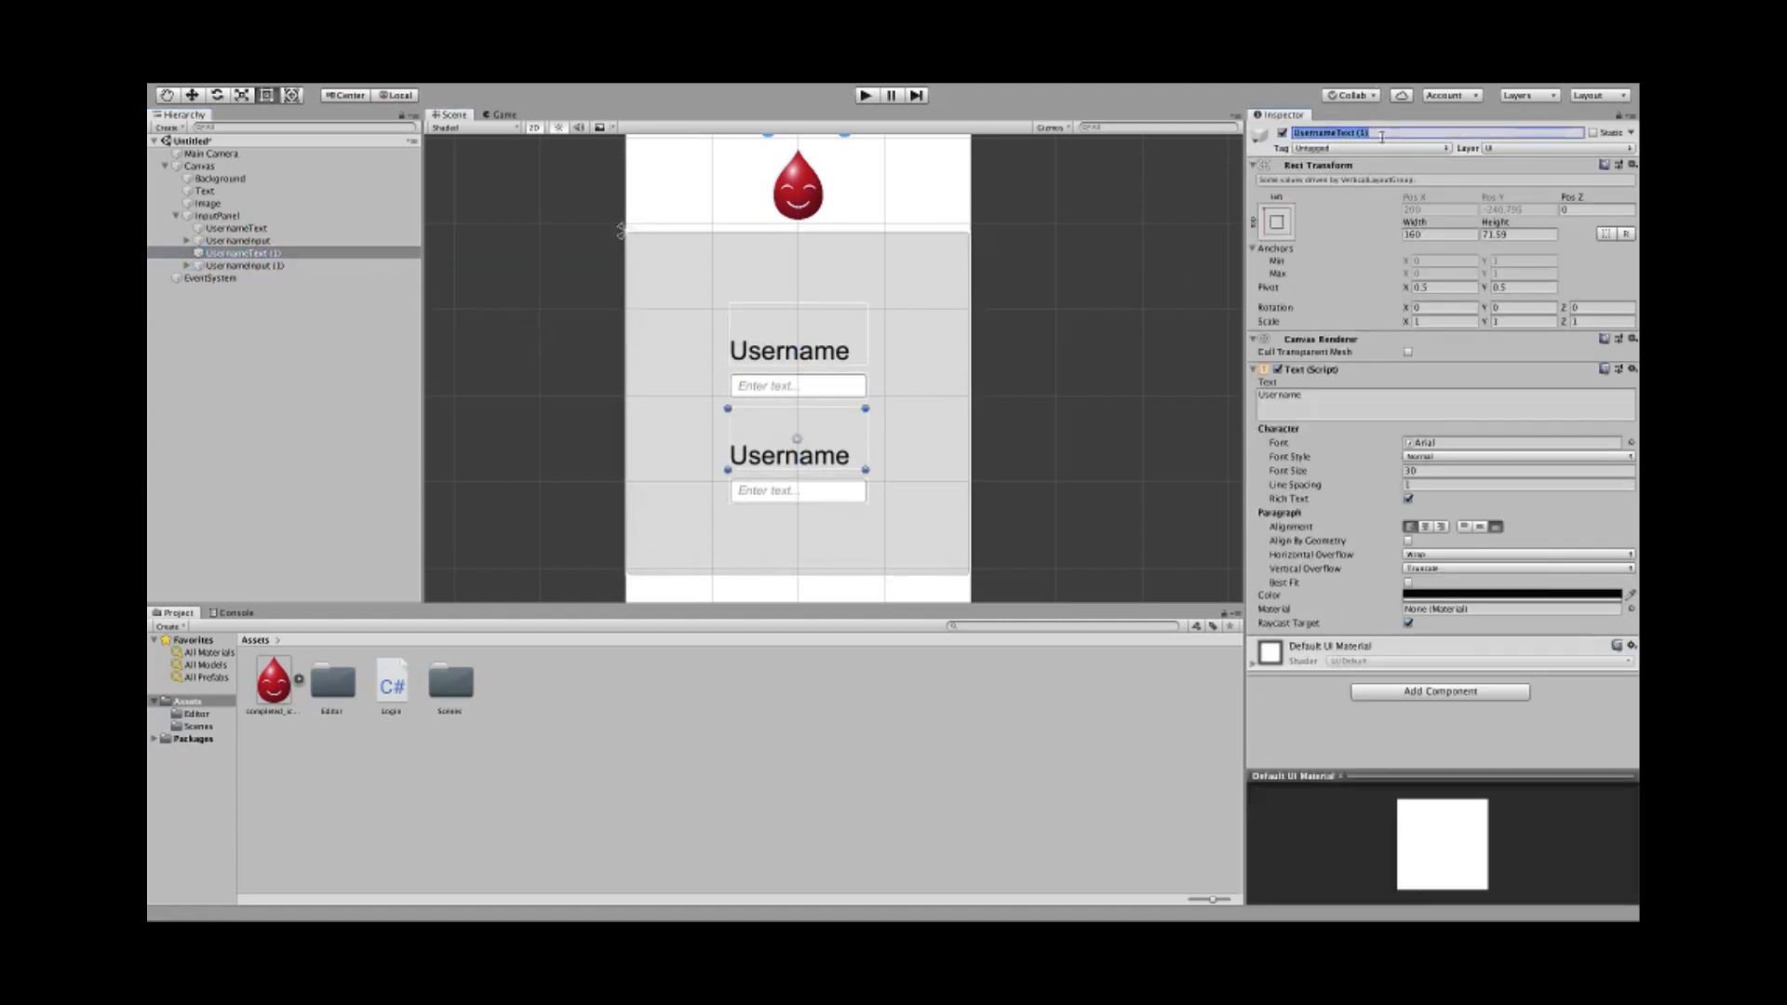
text(PasswordText)
click(244, 265)
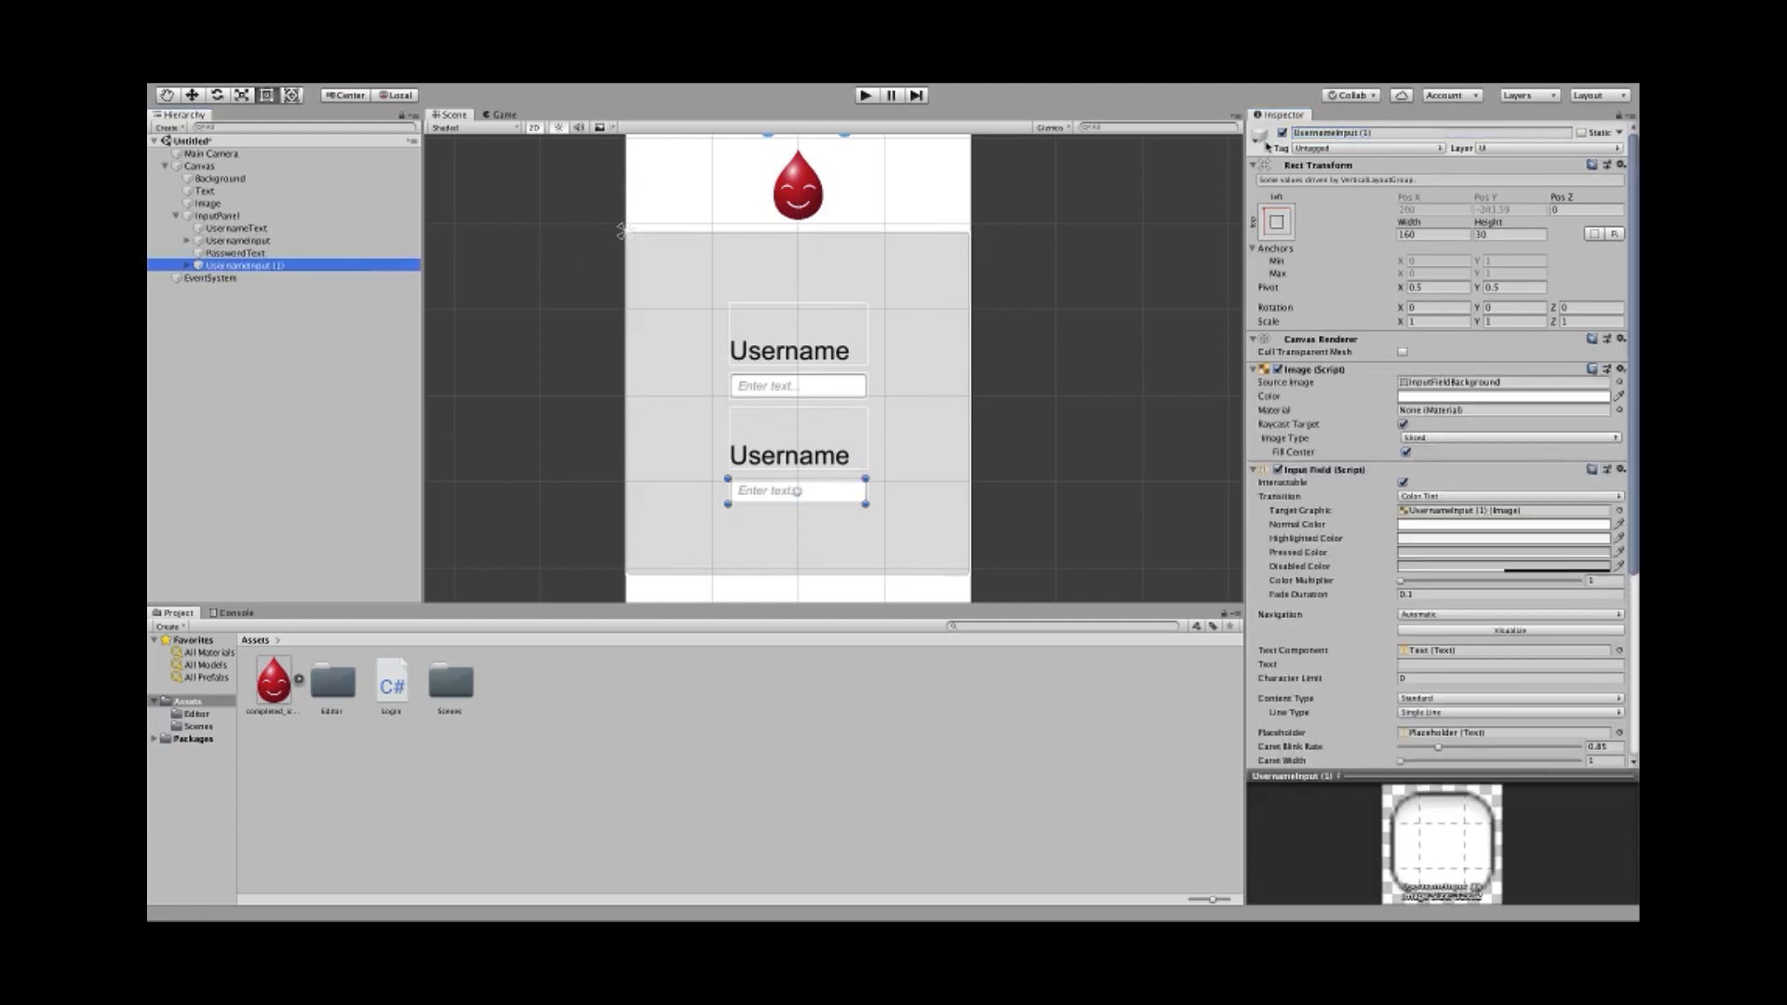
click(1376, 132)
text(Passwo)
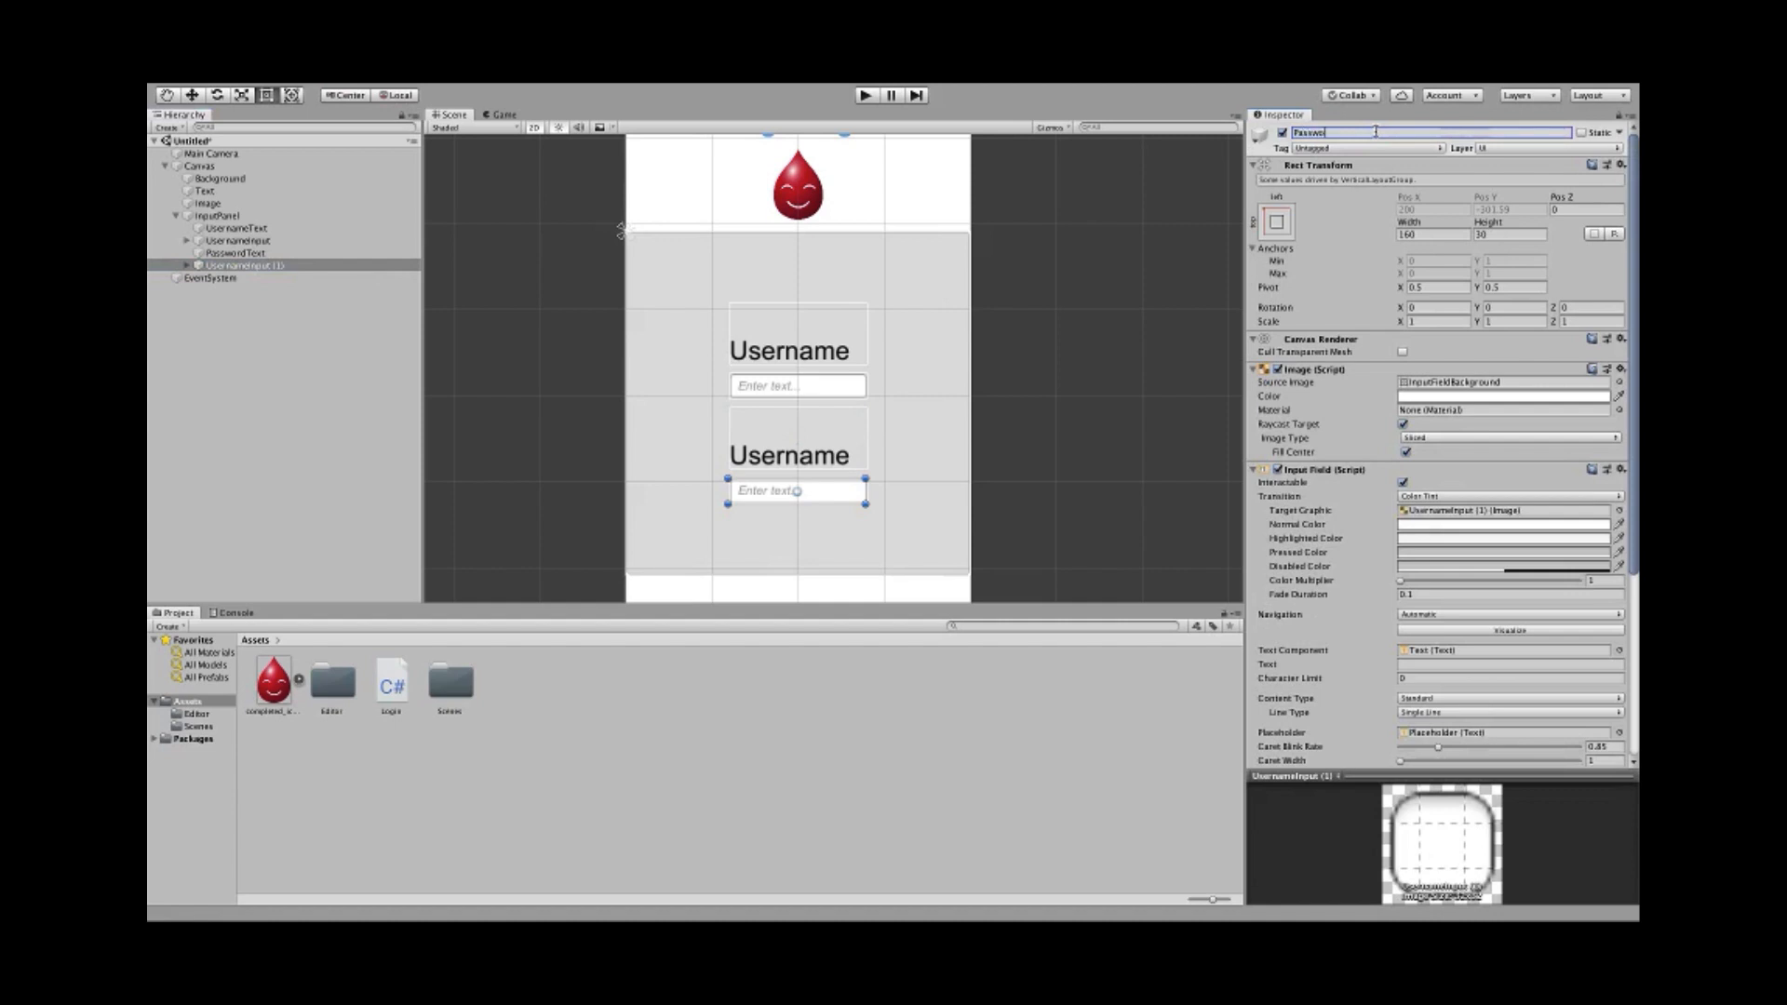
text(rdInput)
key(Return)
- Change the PasswordText label's text to 'Password'
click(236, 252)
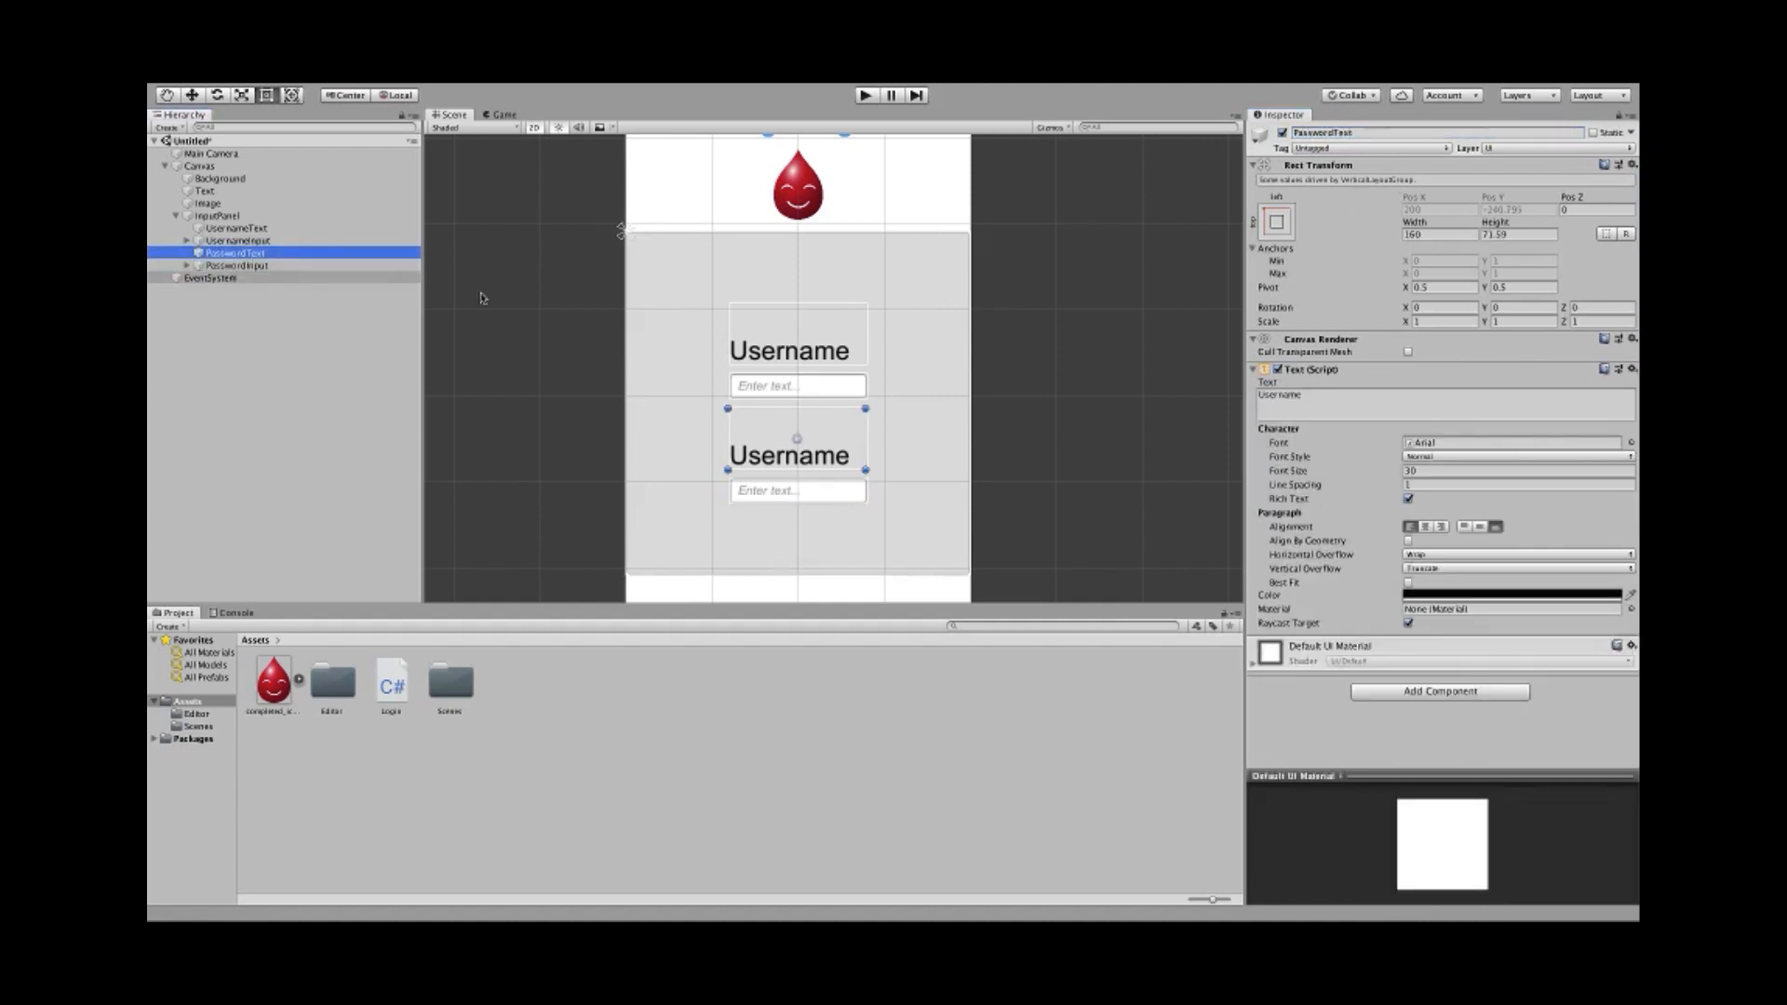
click(1357, 406)
text(Password)
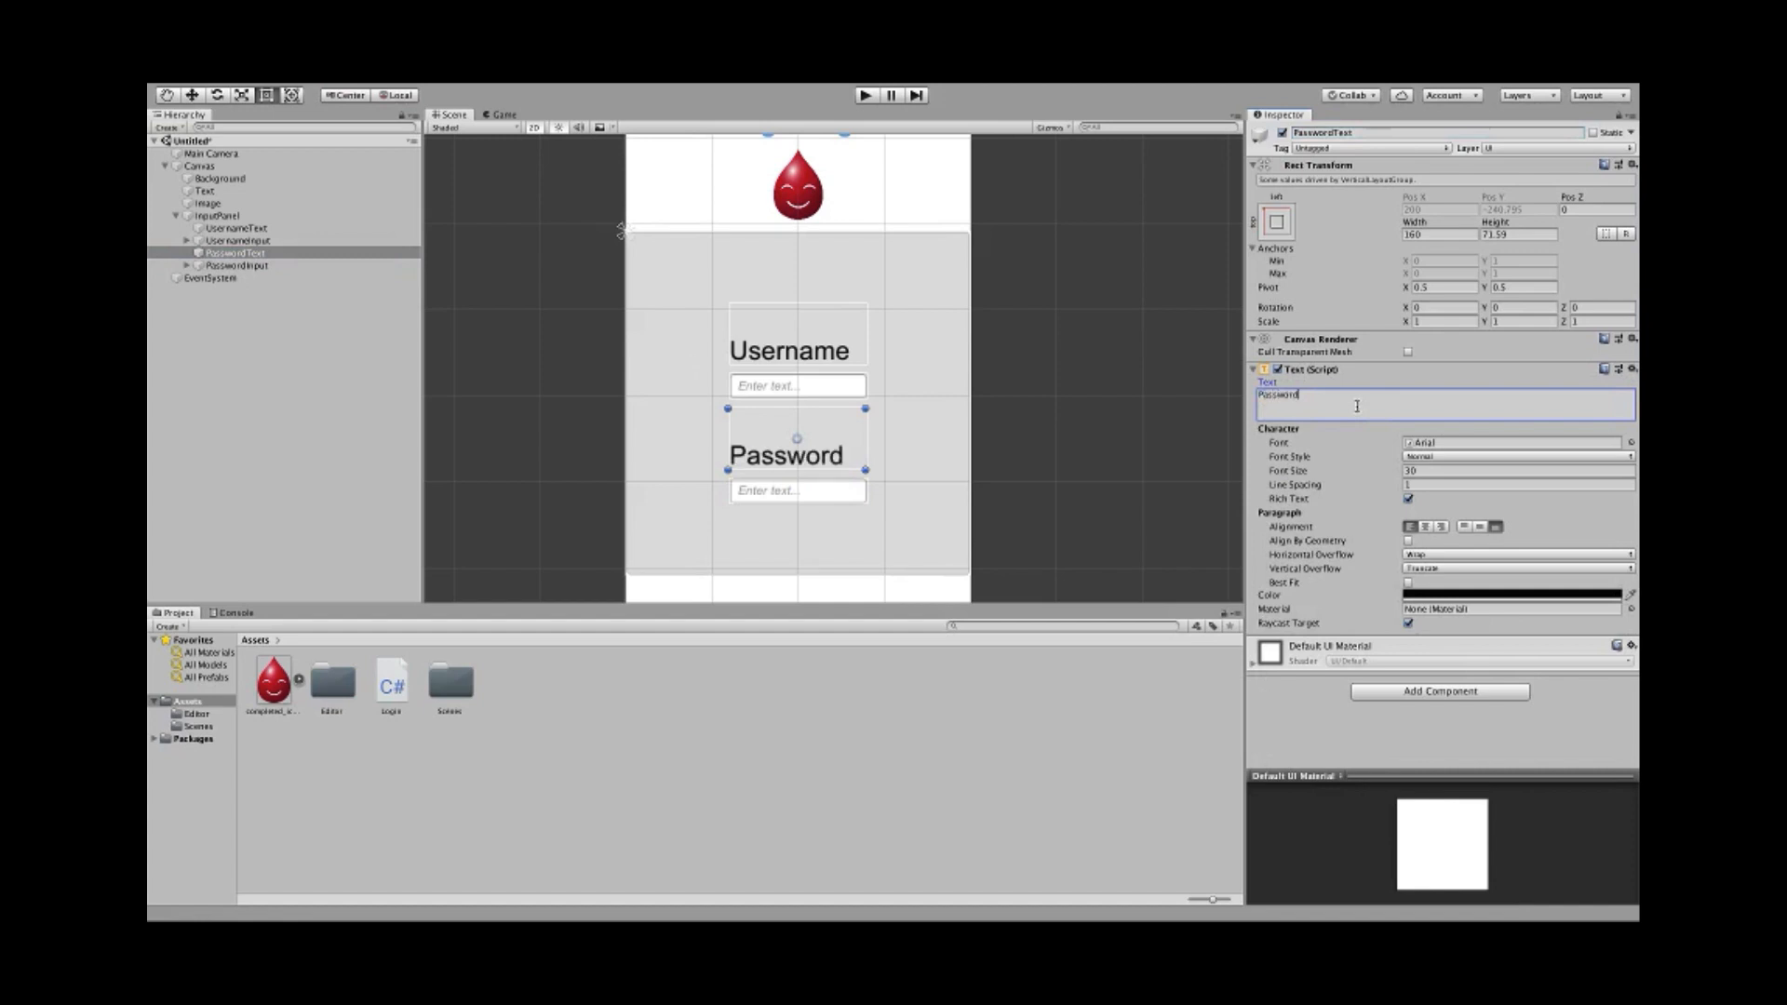
key(Return)
key(BackSpace)
click(282, 265)
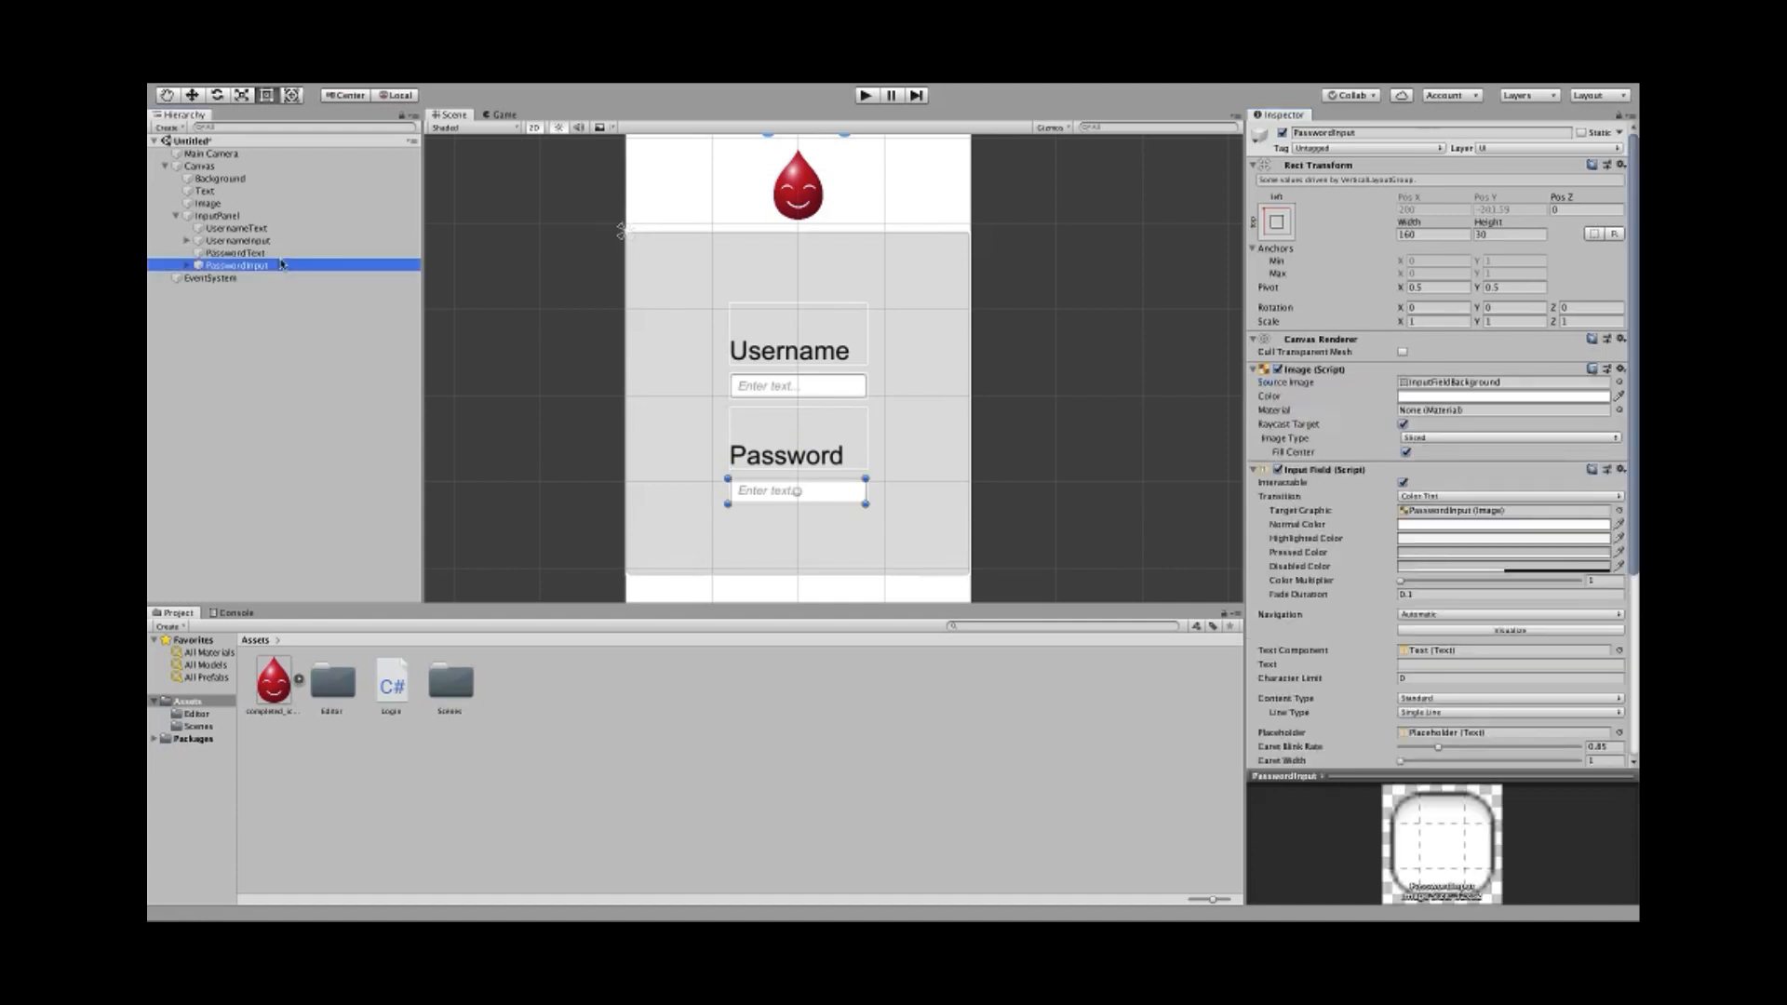
- Reframe the Scene view on the login page and select InputPanel
click(541, 345)
scroll(548, 342, down, 5)
middle_drag(500, 378, 563, 385)
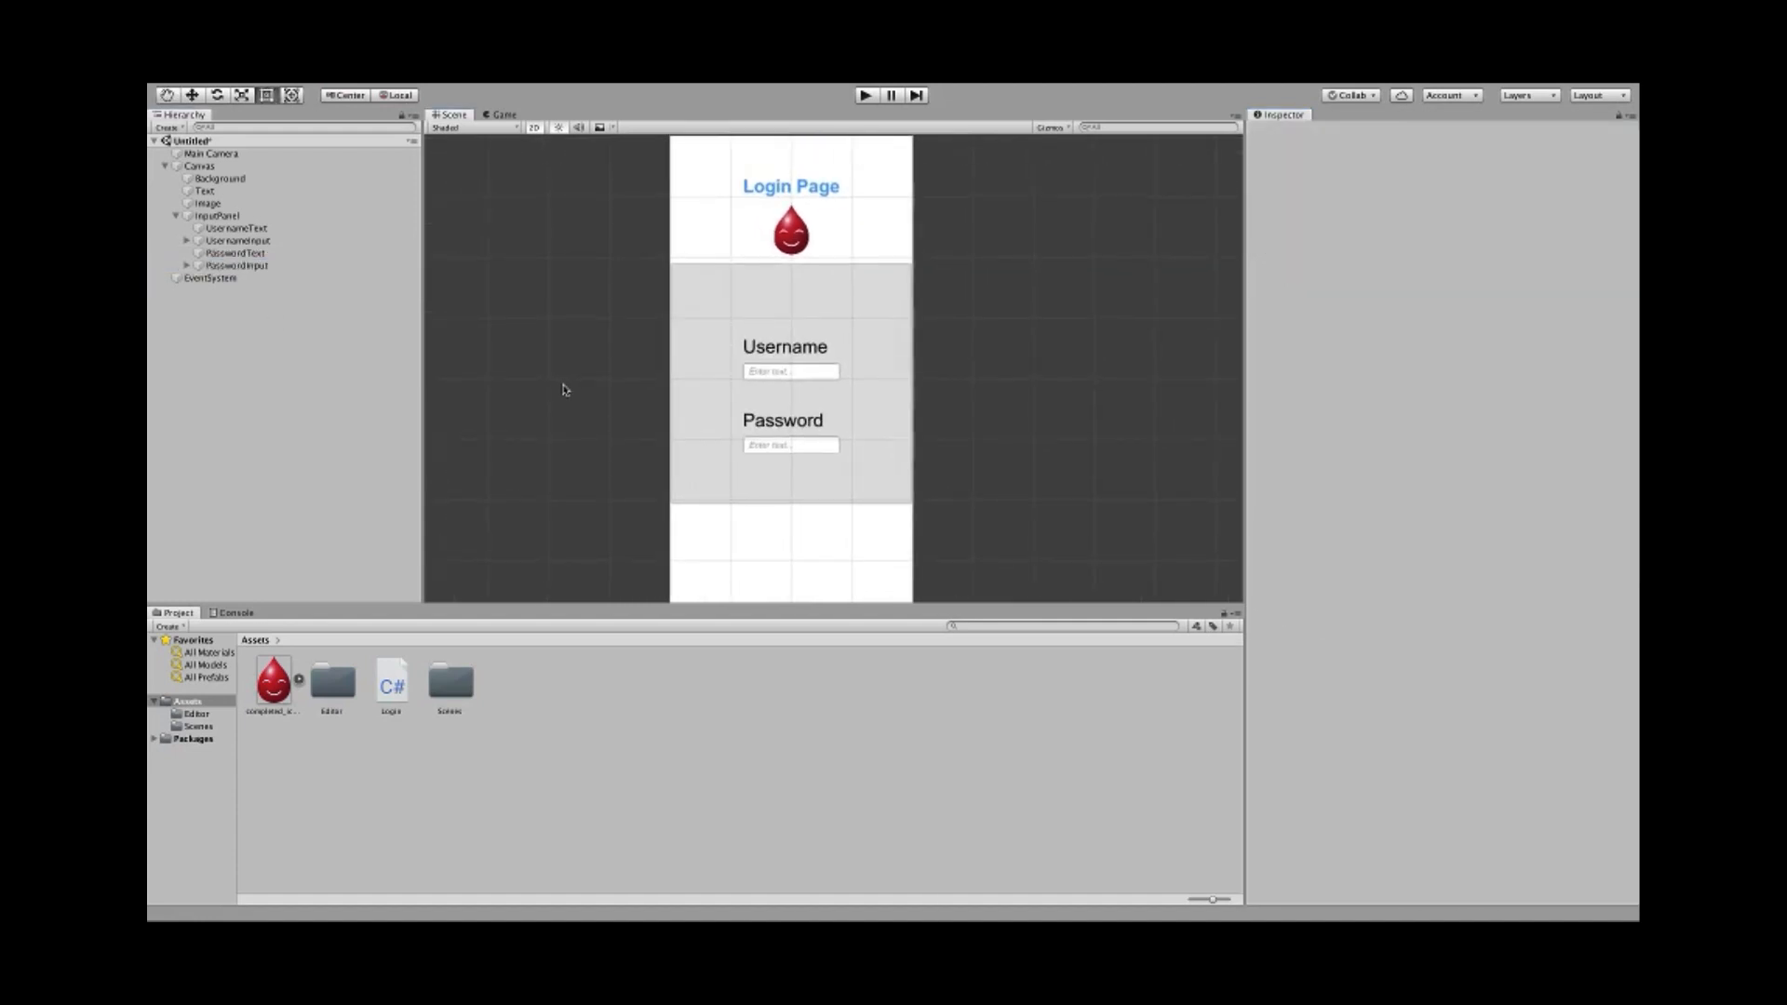
scroll(563, 389, up, 2)
scroll(558, 387, down, 3)
scroll(574, 391, up, 2)
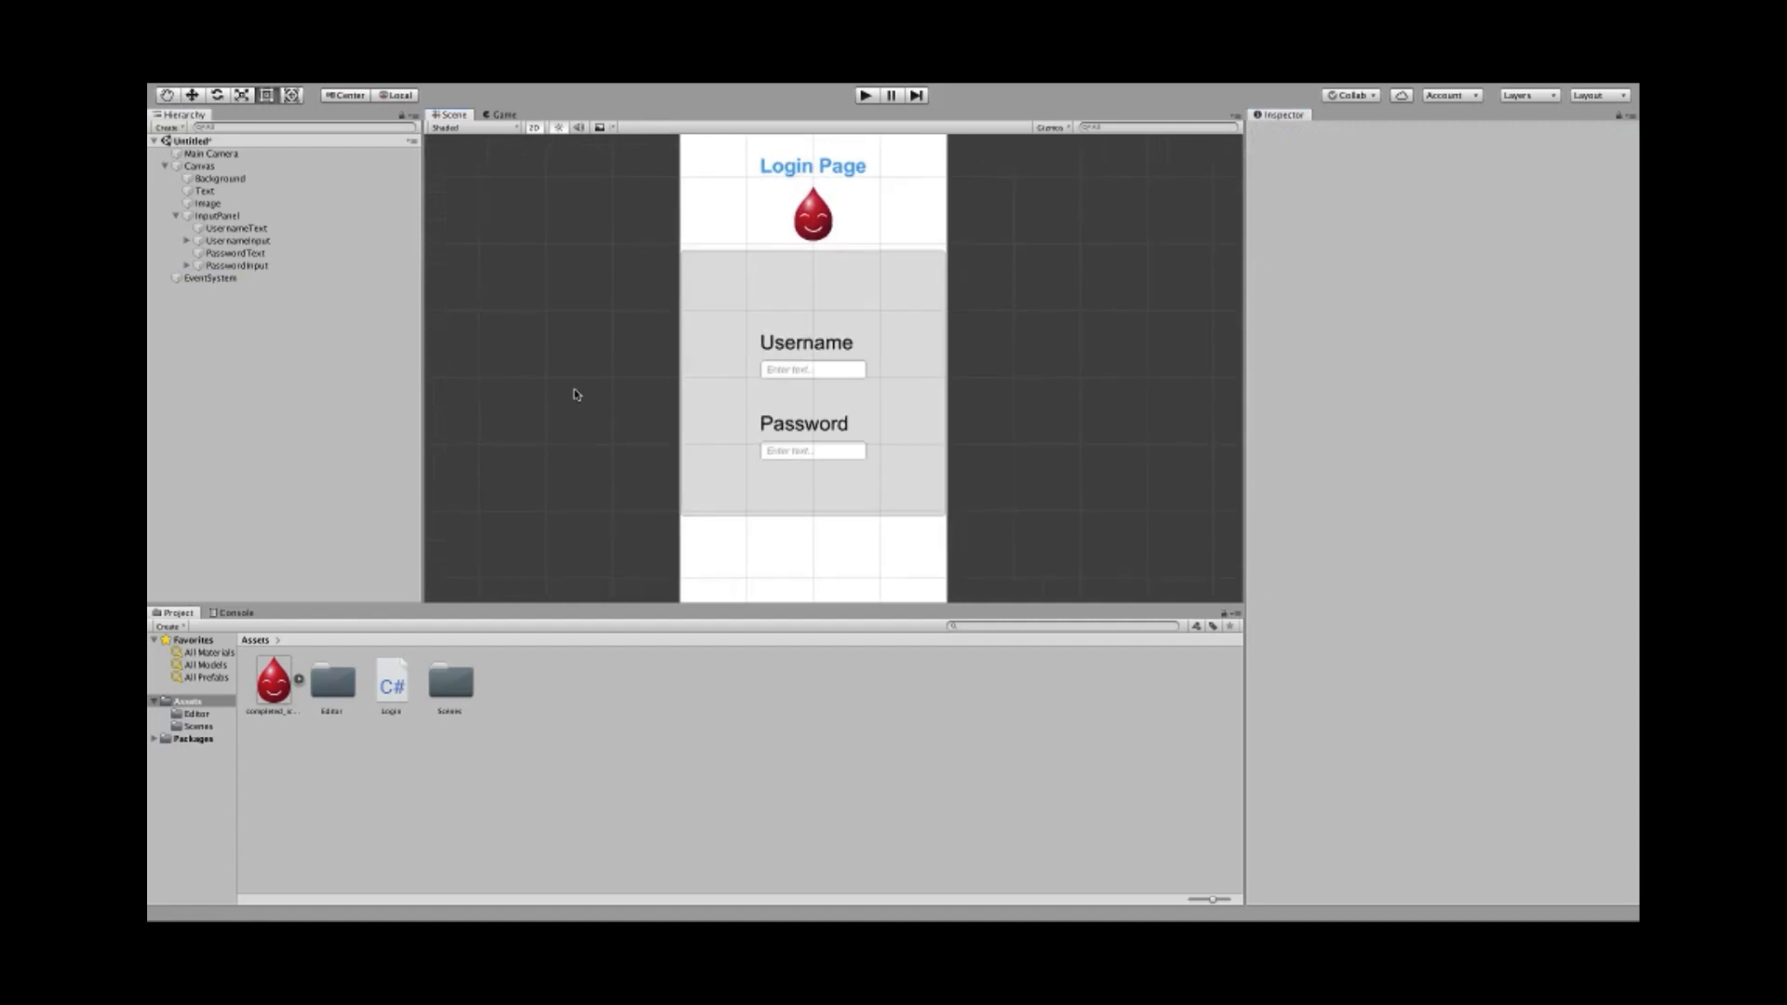
scroll(577, 395, up, 2)
middle_drag(610, 362, 589, 410)
scroll(589, 409, up, 2)
scroll(588, 411, down, 4)
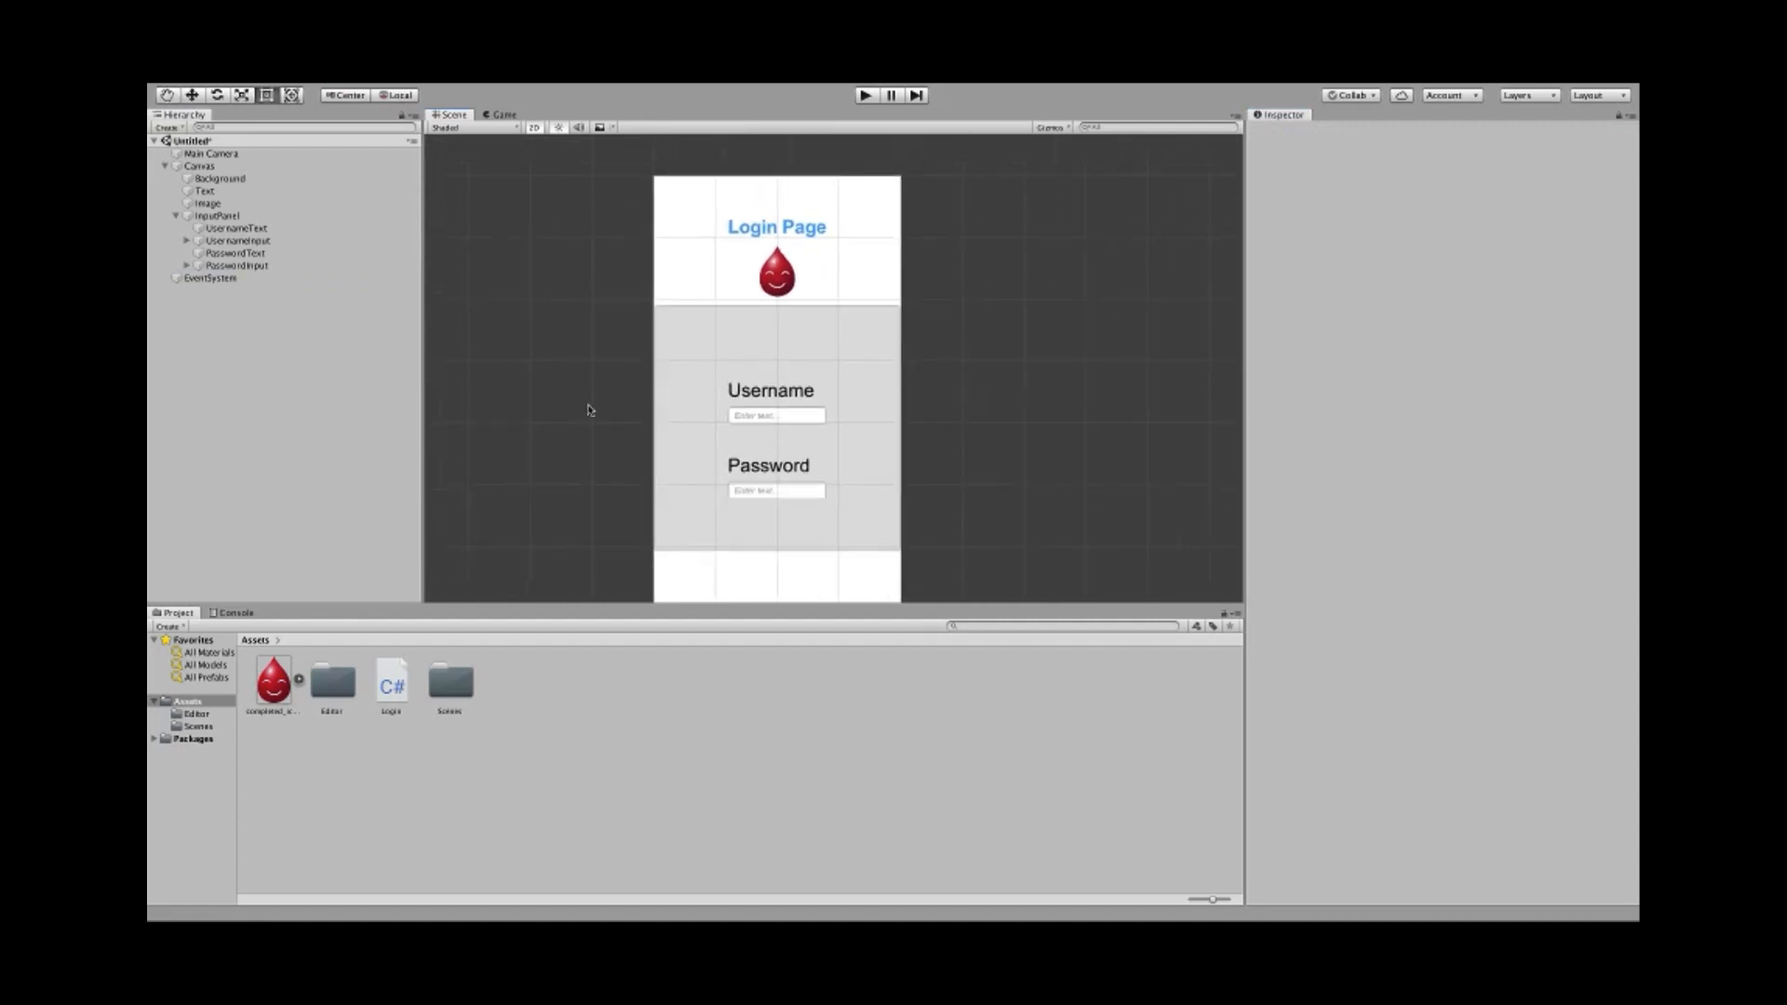
scroll(588, 411, up, 1)
scroll(589, 407, down, 1)
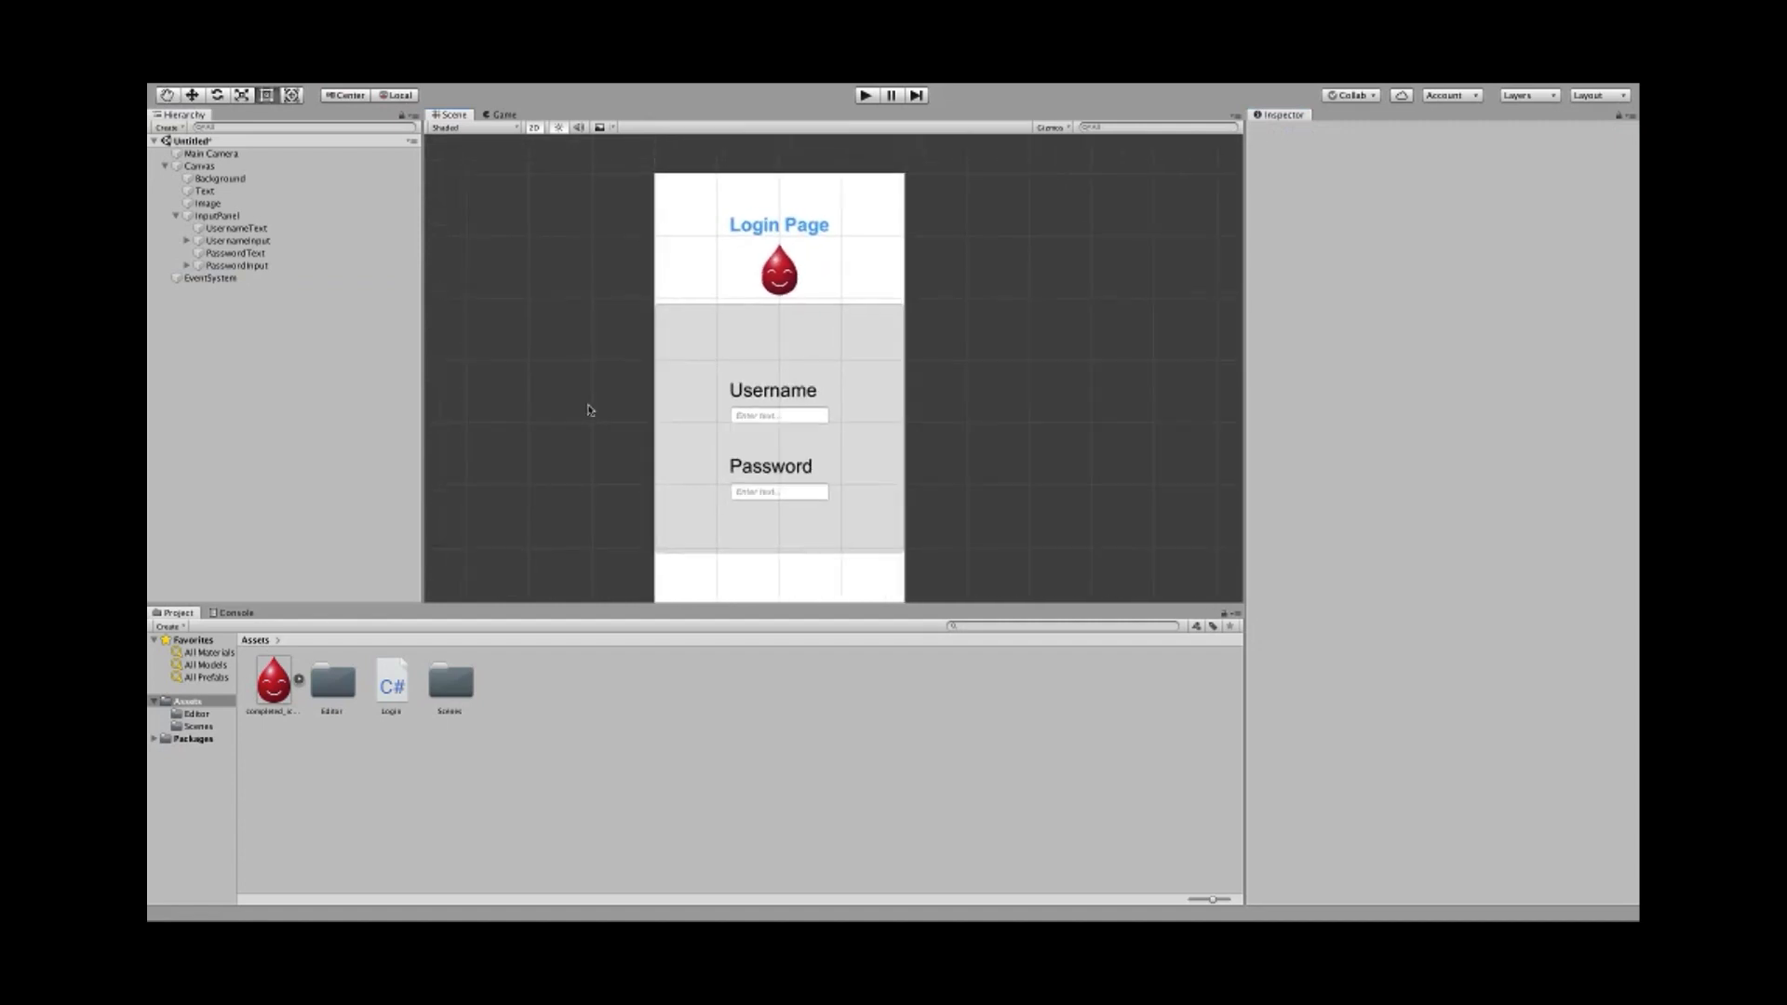
scroll(590, 404, up, 1)
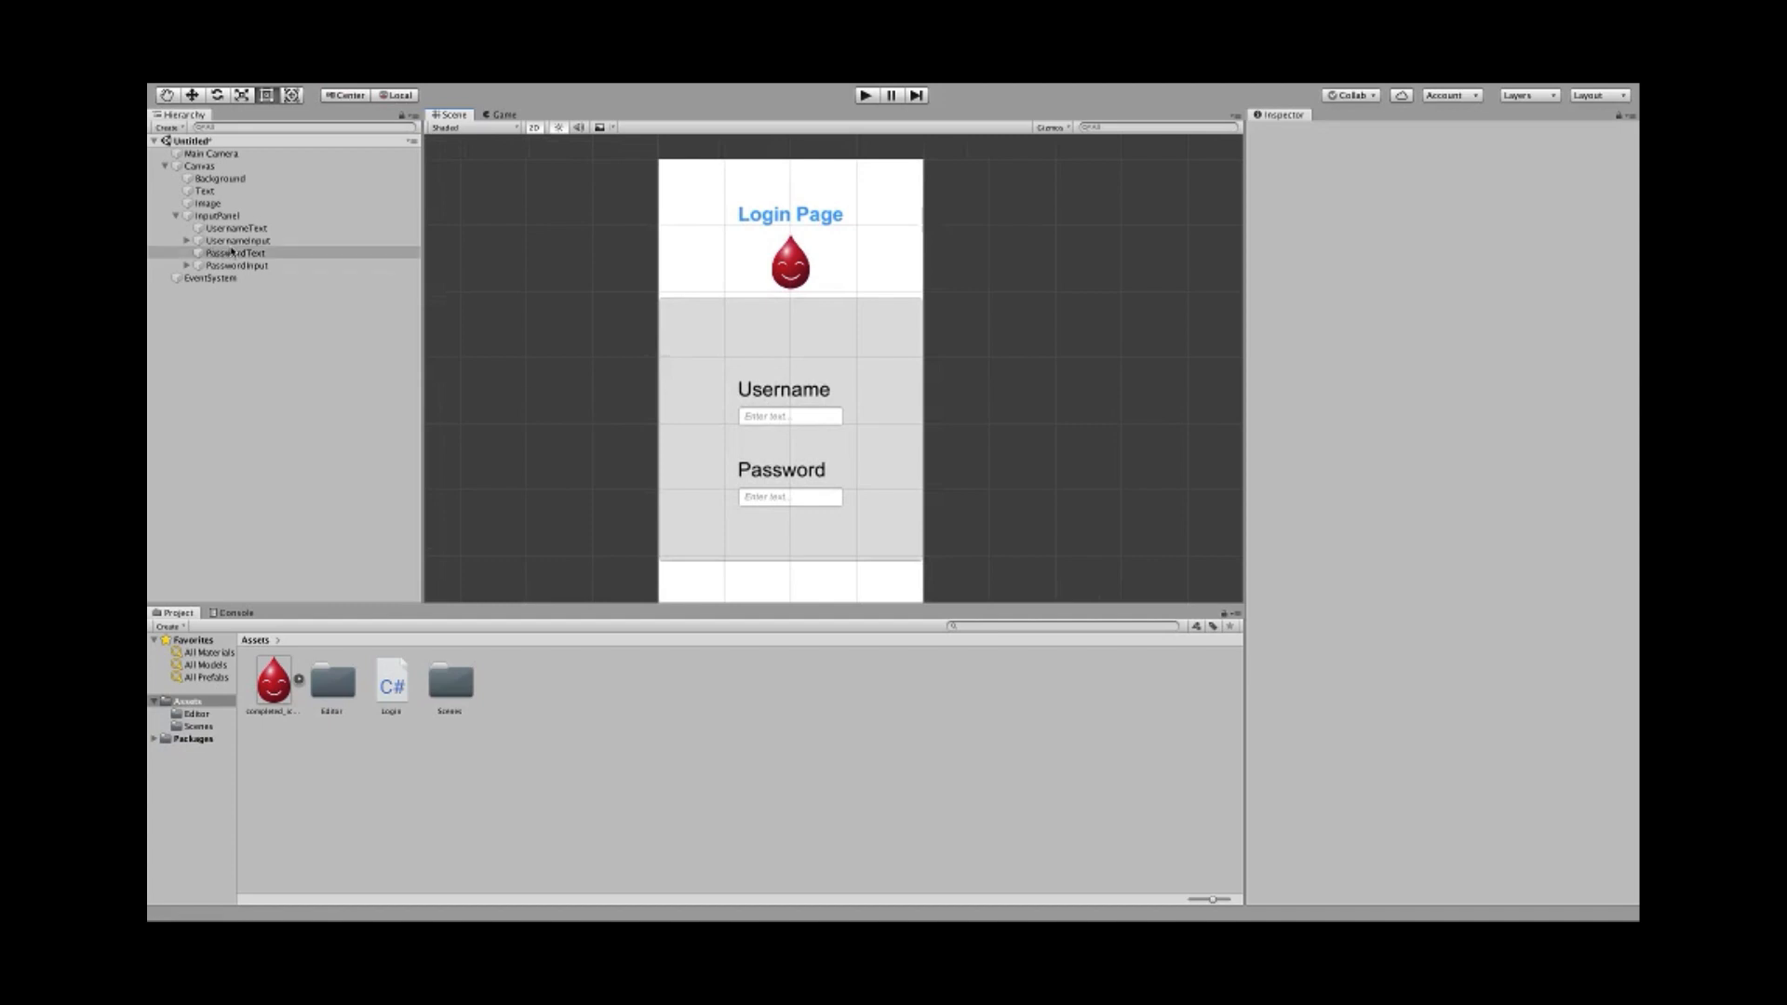
click(231, 240)
click(230, 228)
click(229, 216)
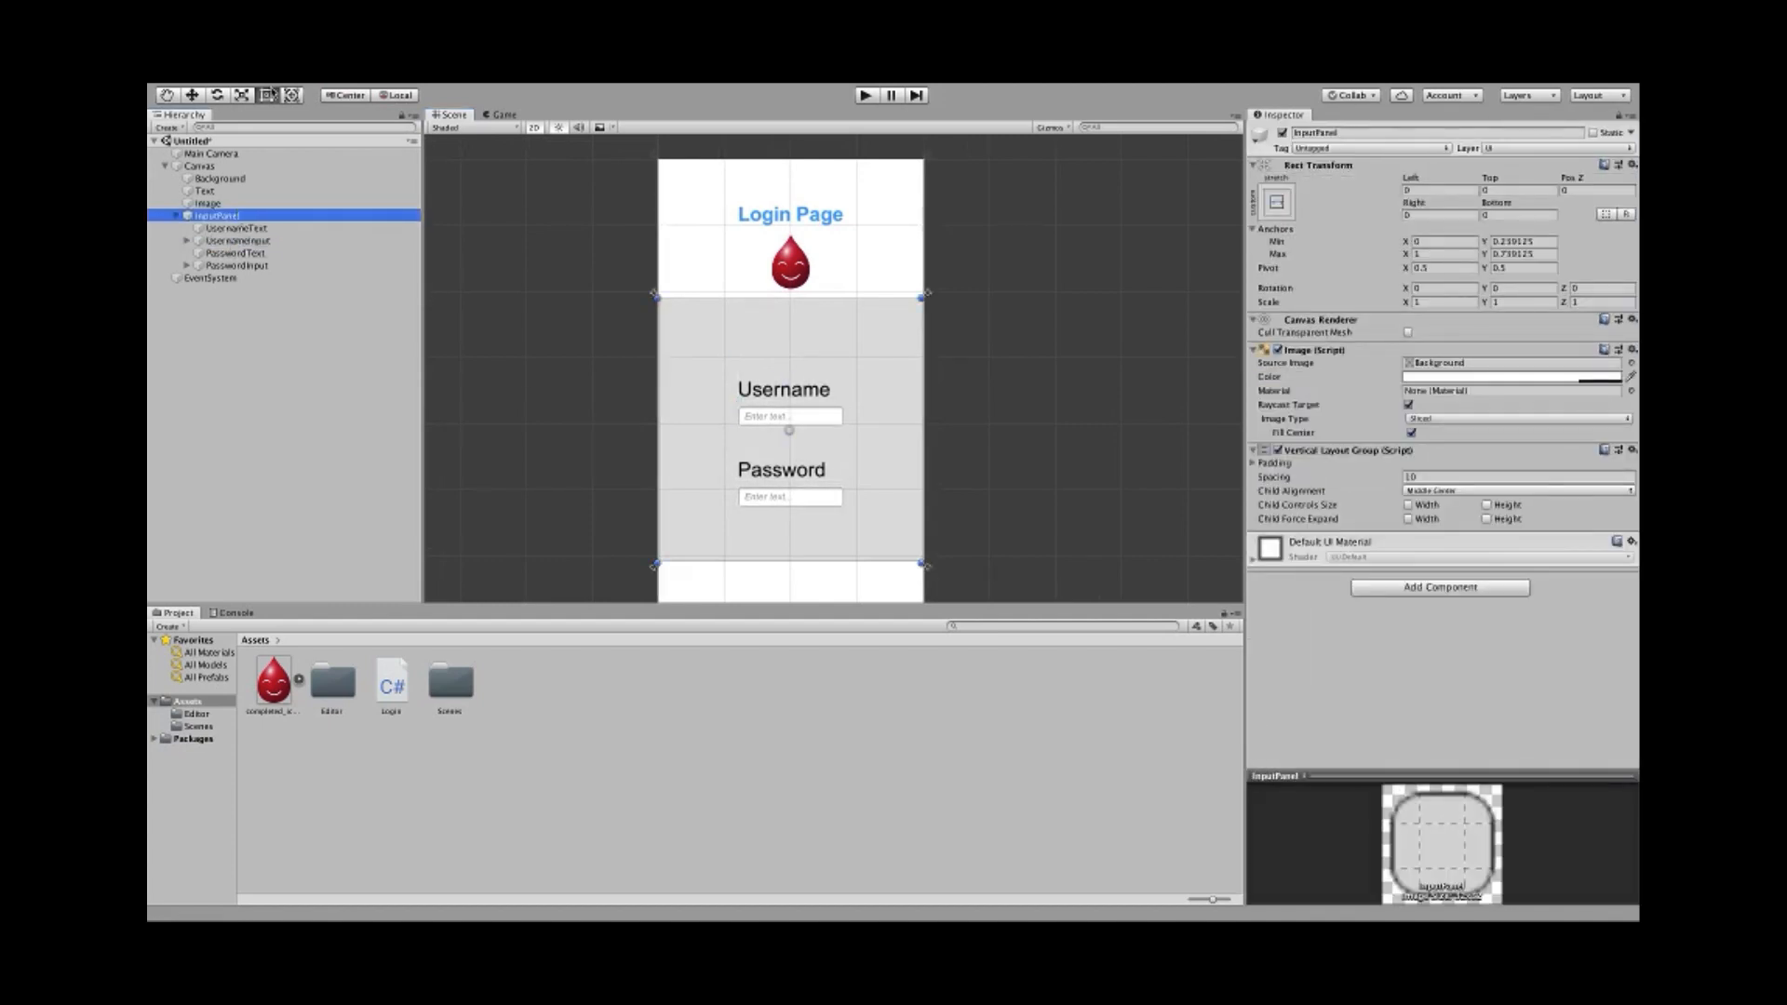
- Add a new UI Panel as the first child of InputPanel
click(377, 91)
mouse_move(381, 229)
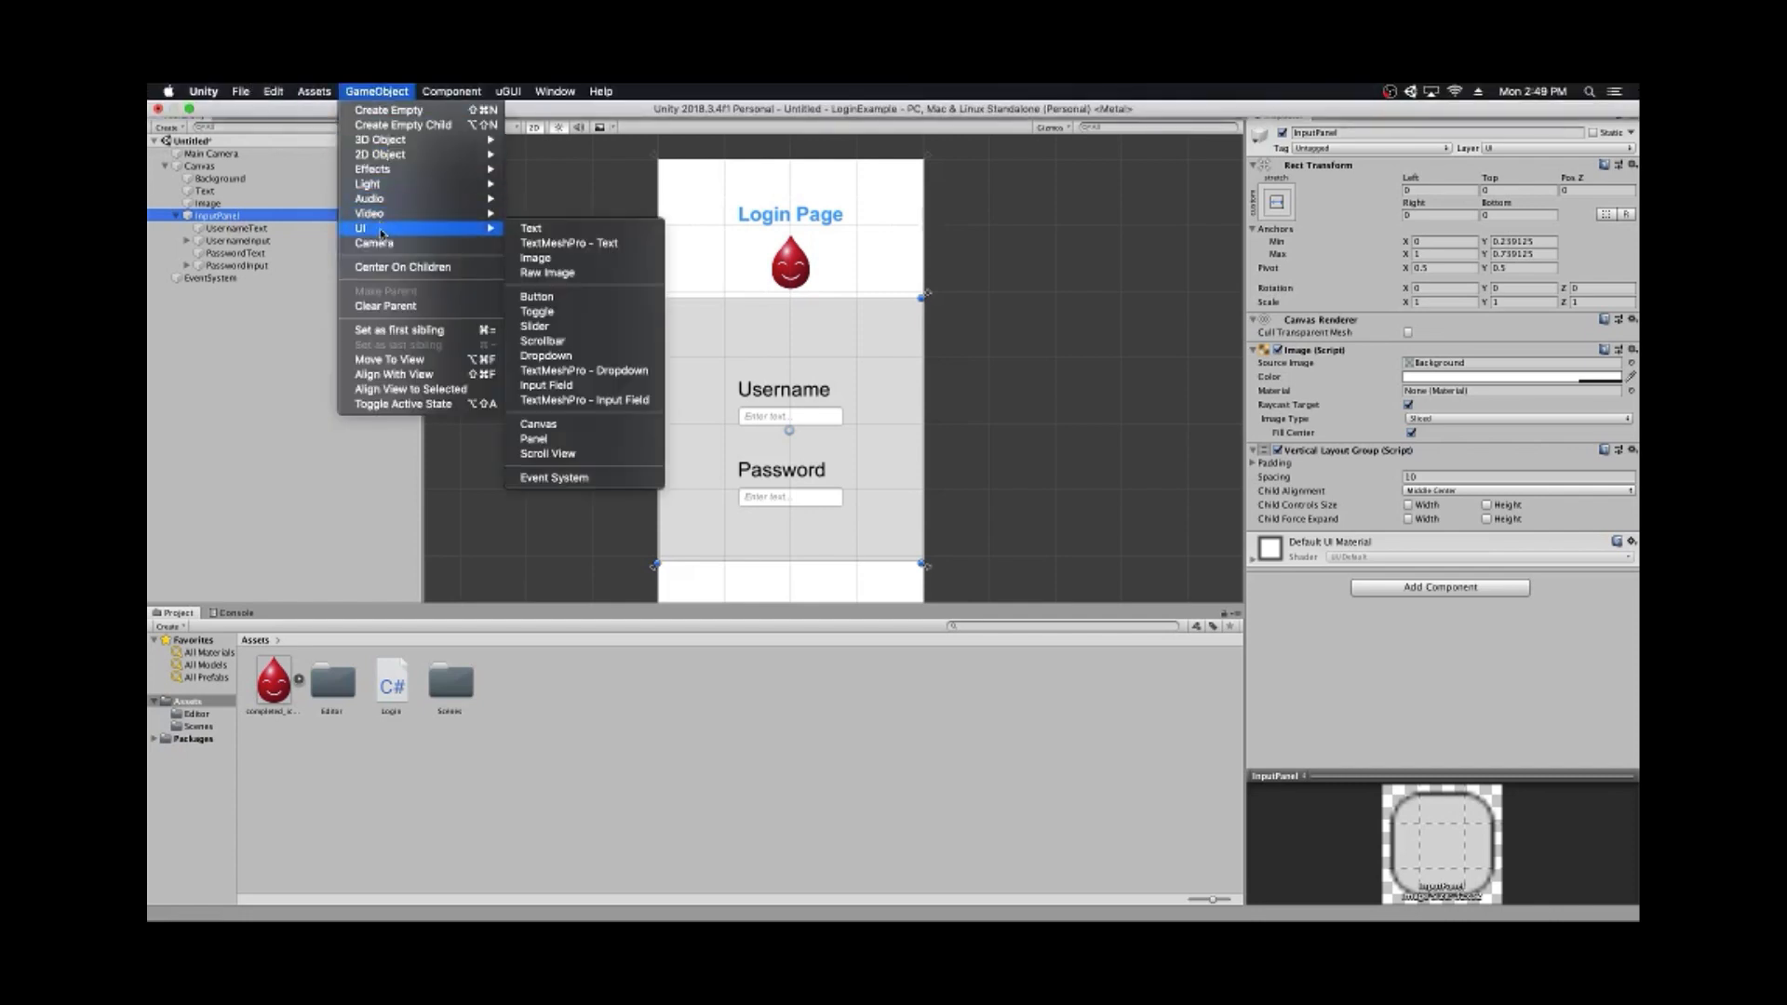
click(533, 439)
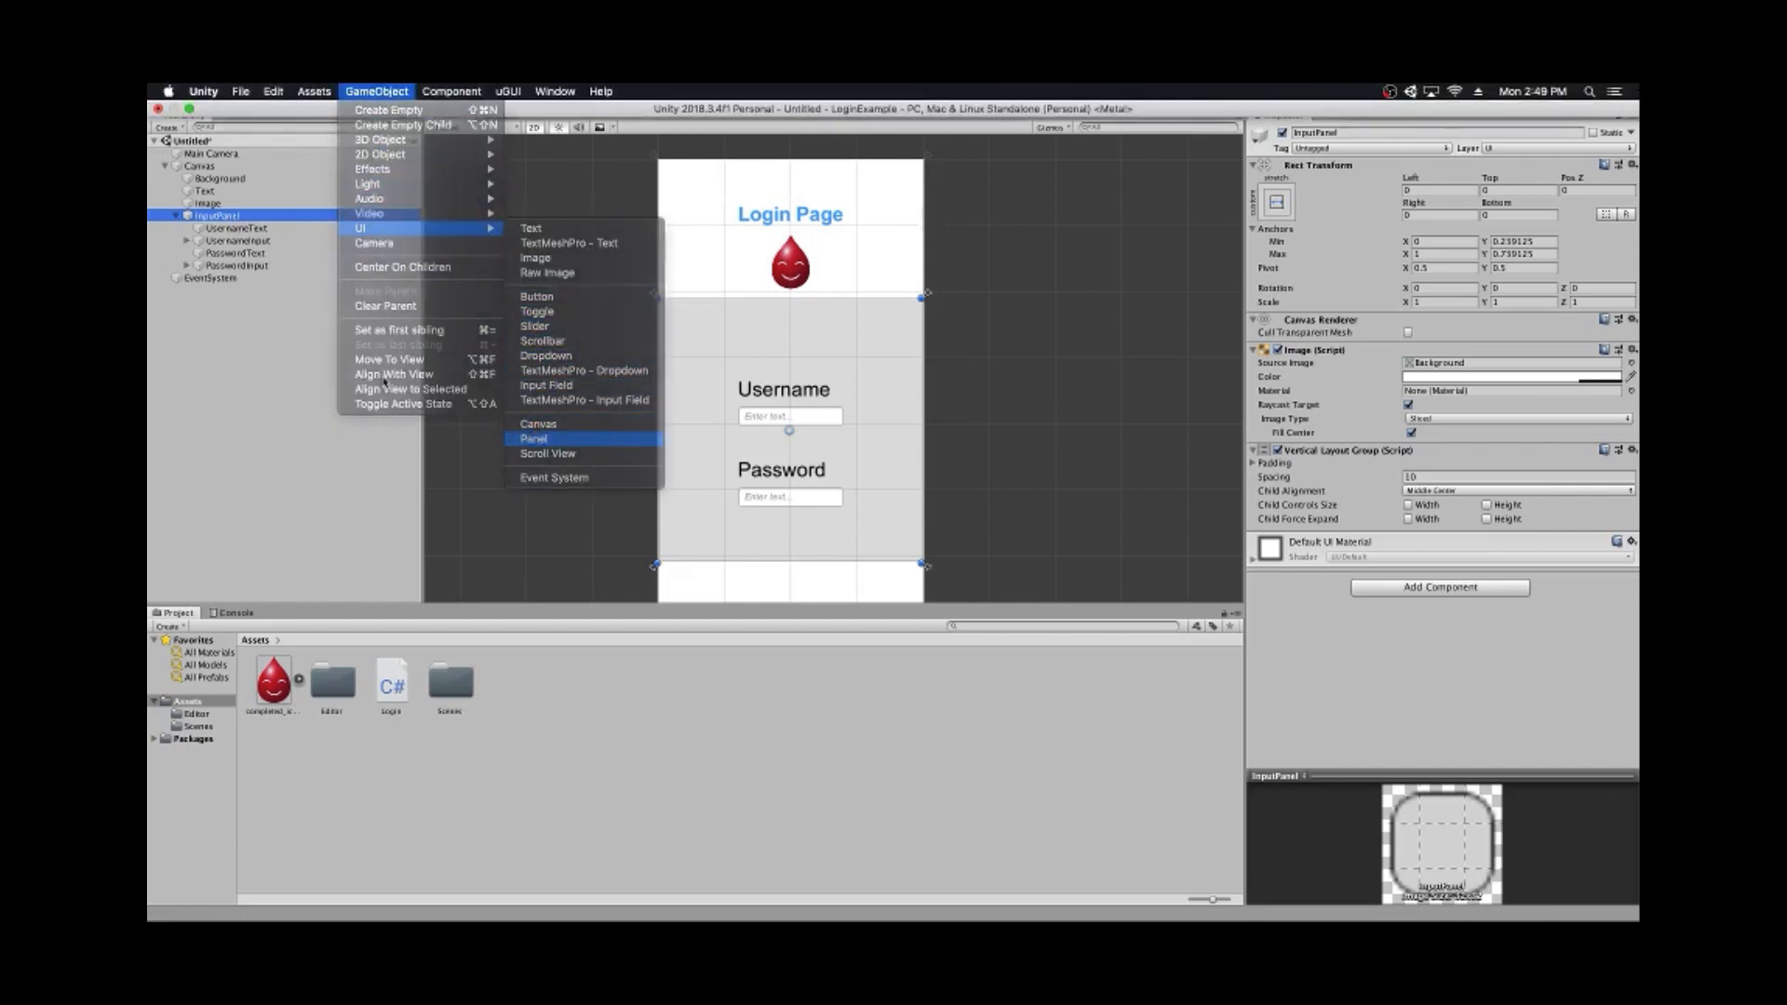
drag(202, 280, 207, 216)
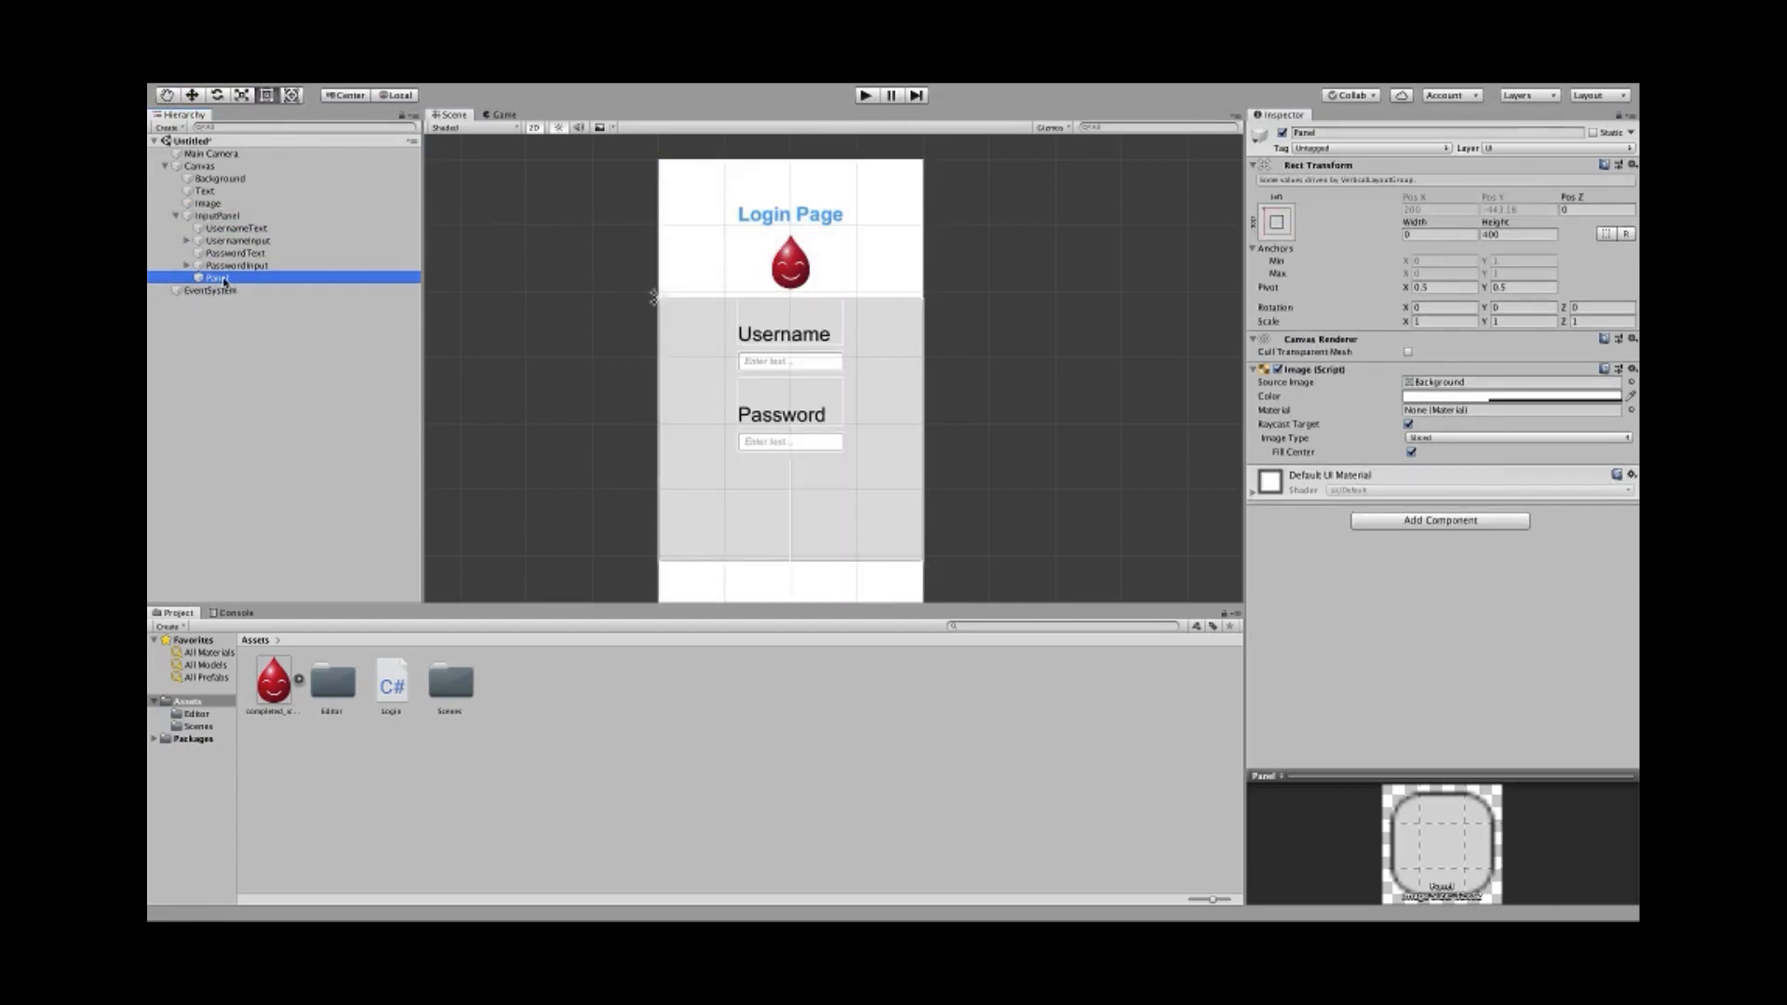
drag(224, 279, 220, 222)
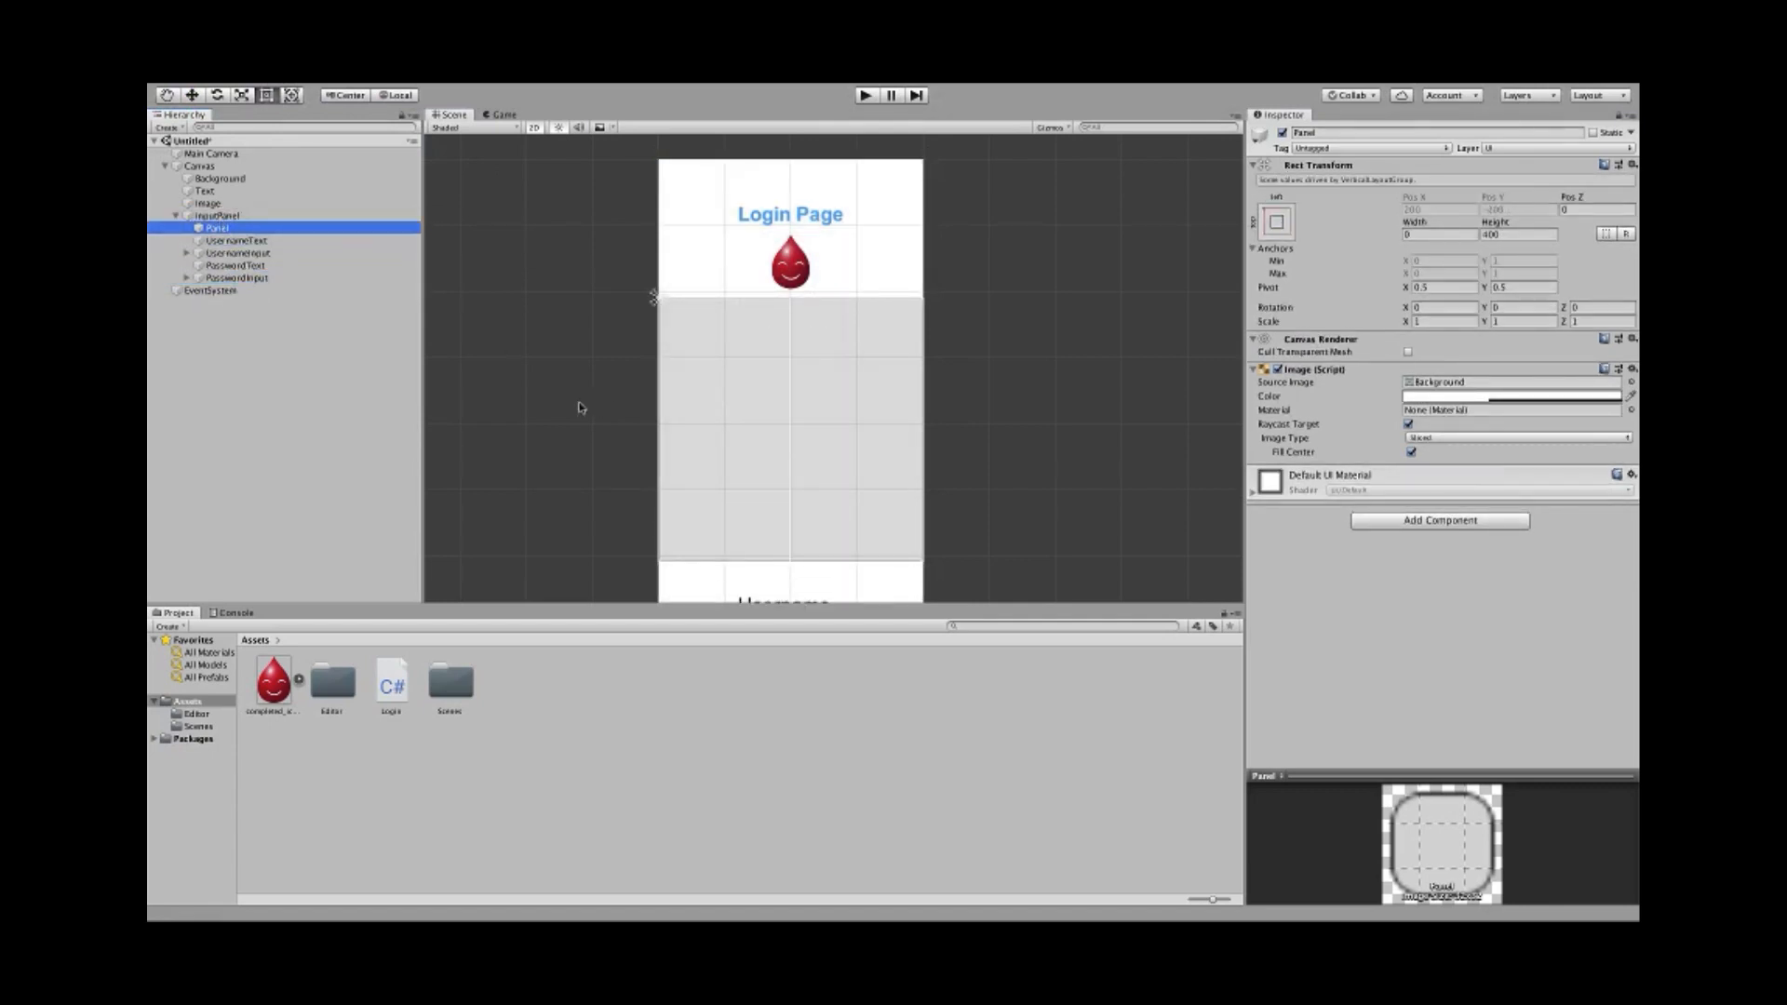
- Set the new Panel's Rect Transform to width 300 and height 200
scroll(572, 402, down, 2)
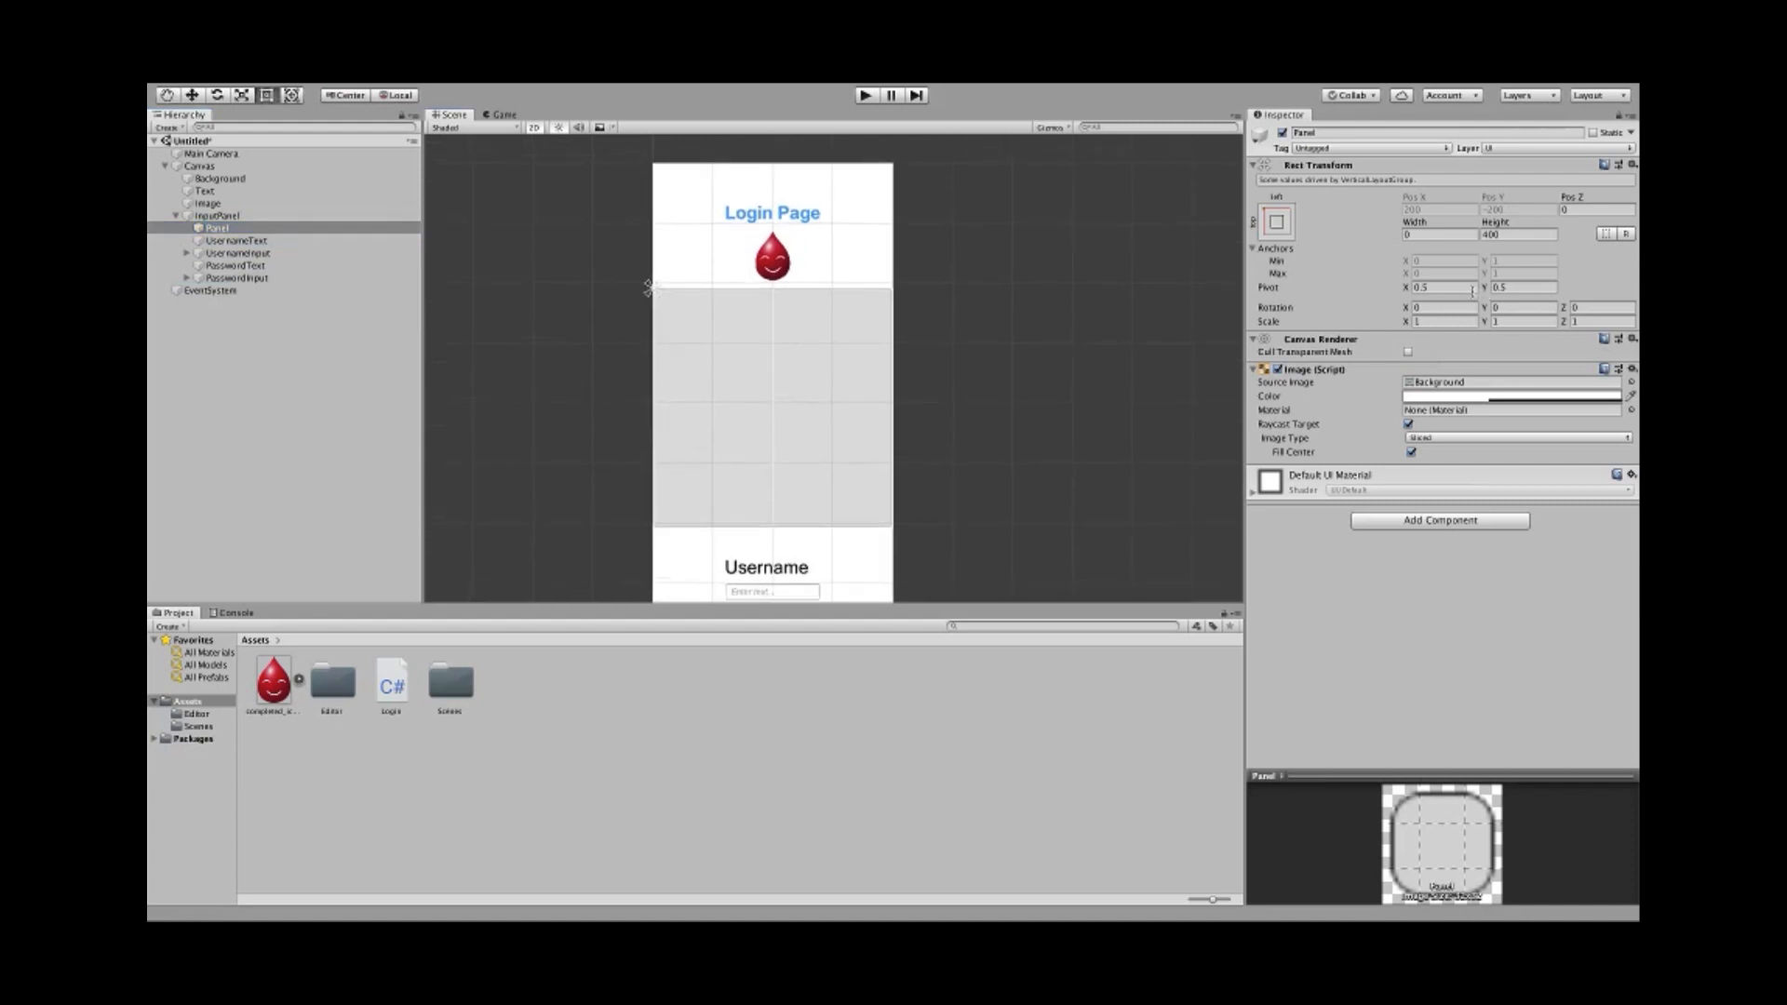
click(1447, 235)
text(300)
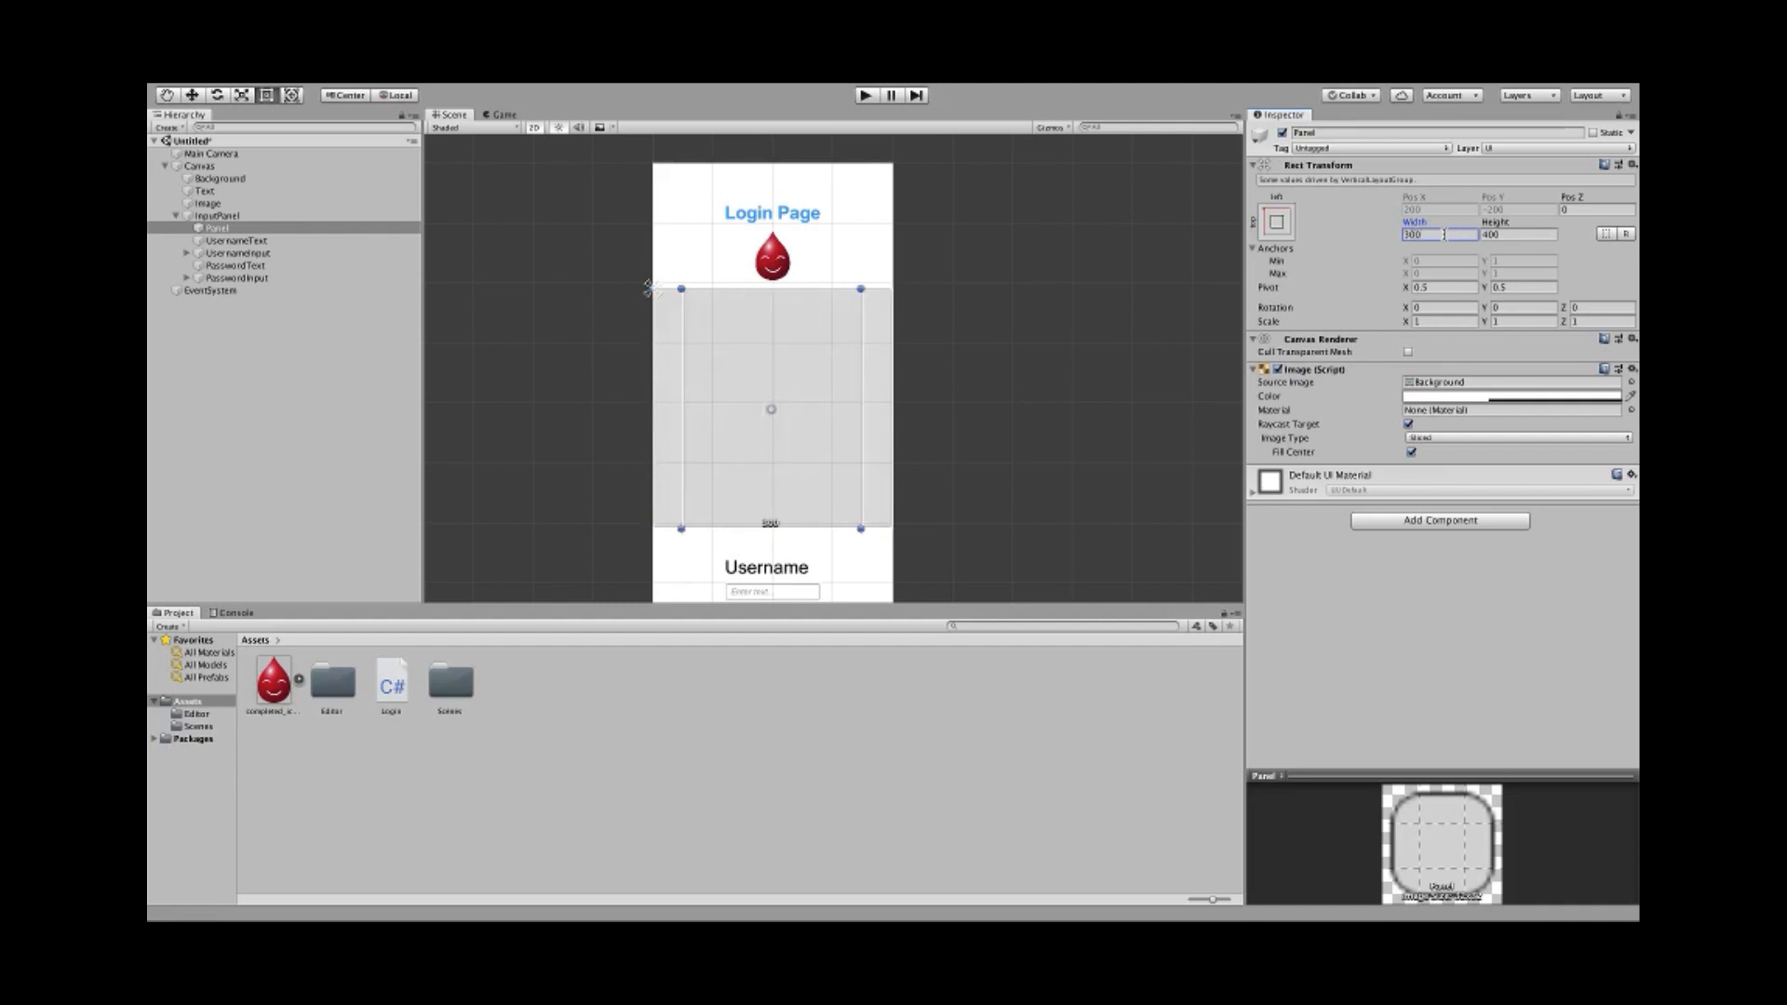
click(1519, 235)
text(200)
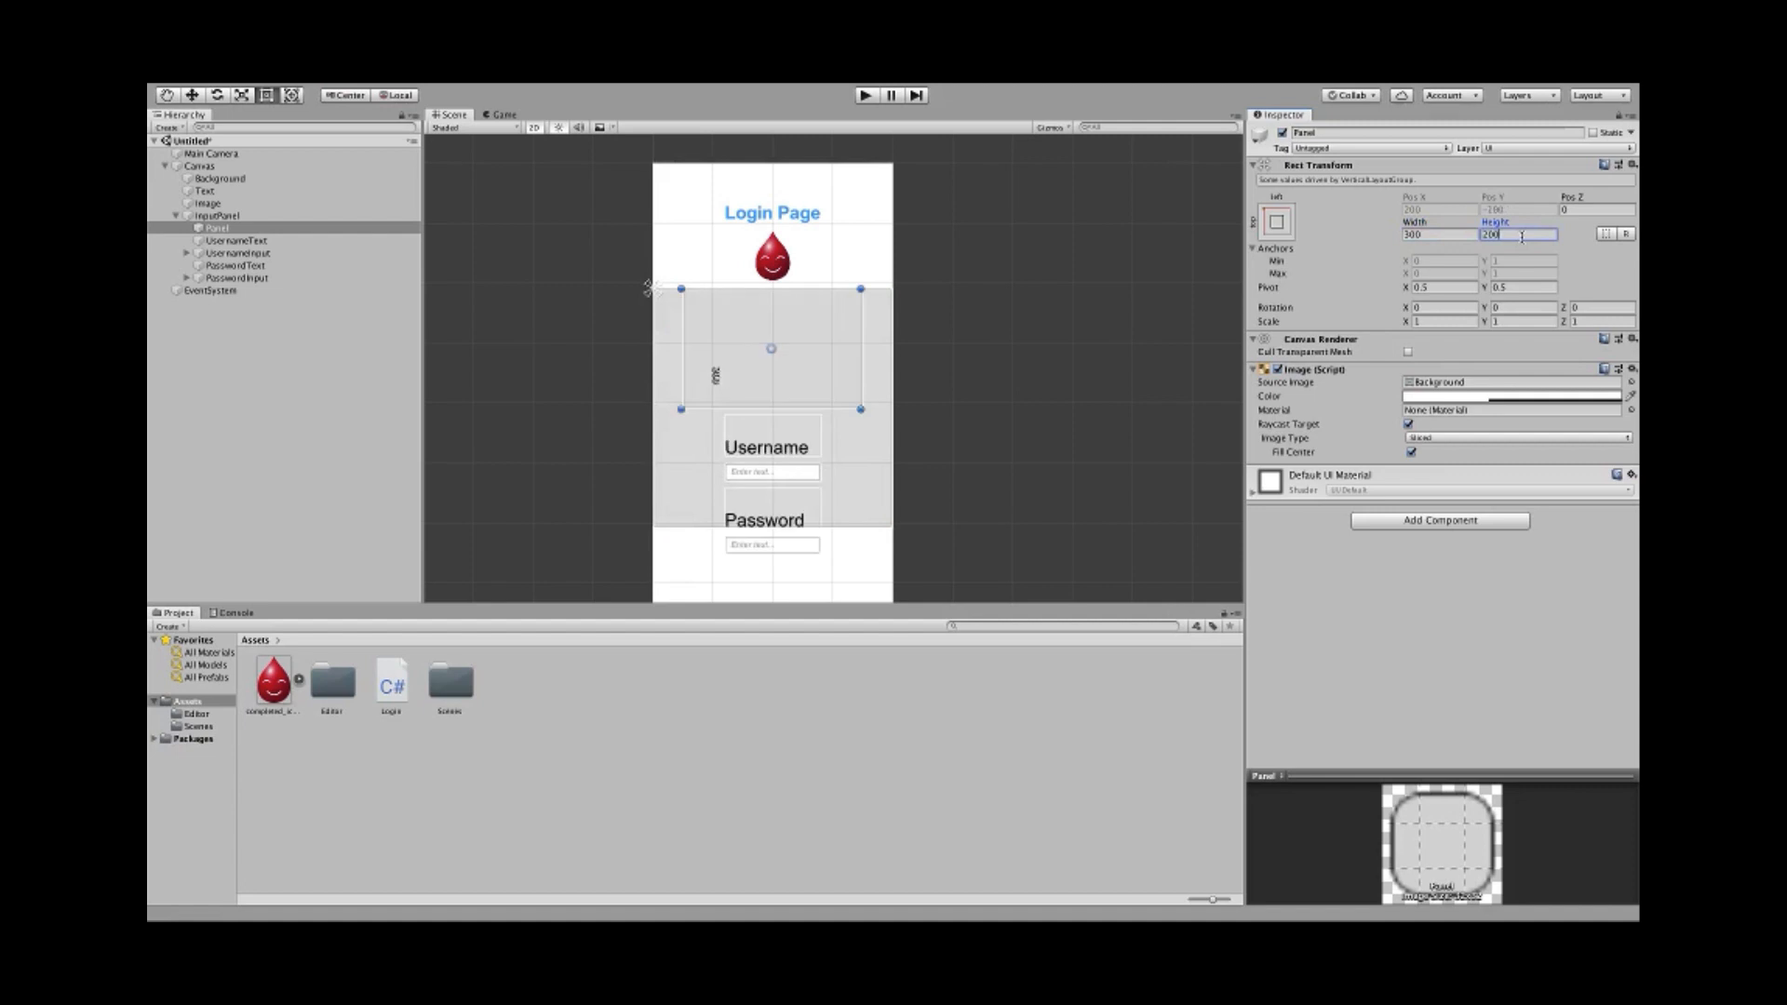
key(BackSpace)
key(BackSpace)
key(BackSpace)
text(100)
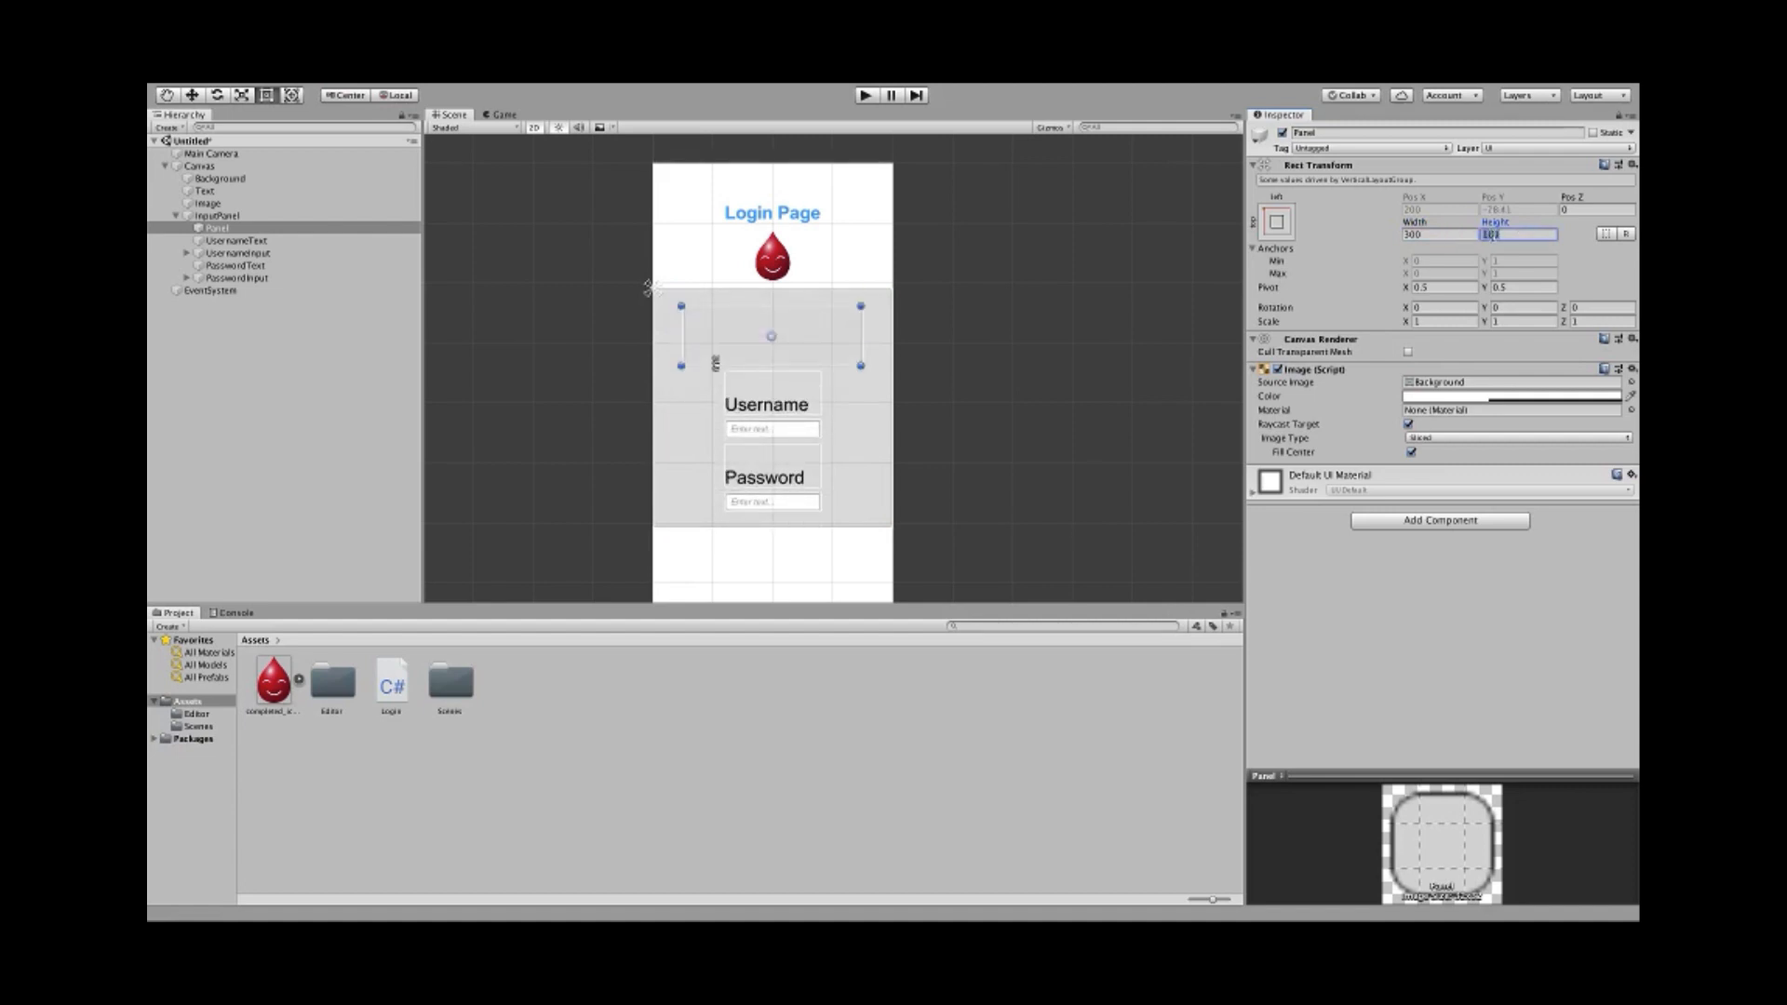
text(200)
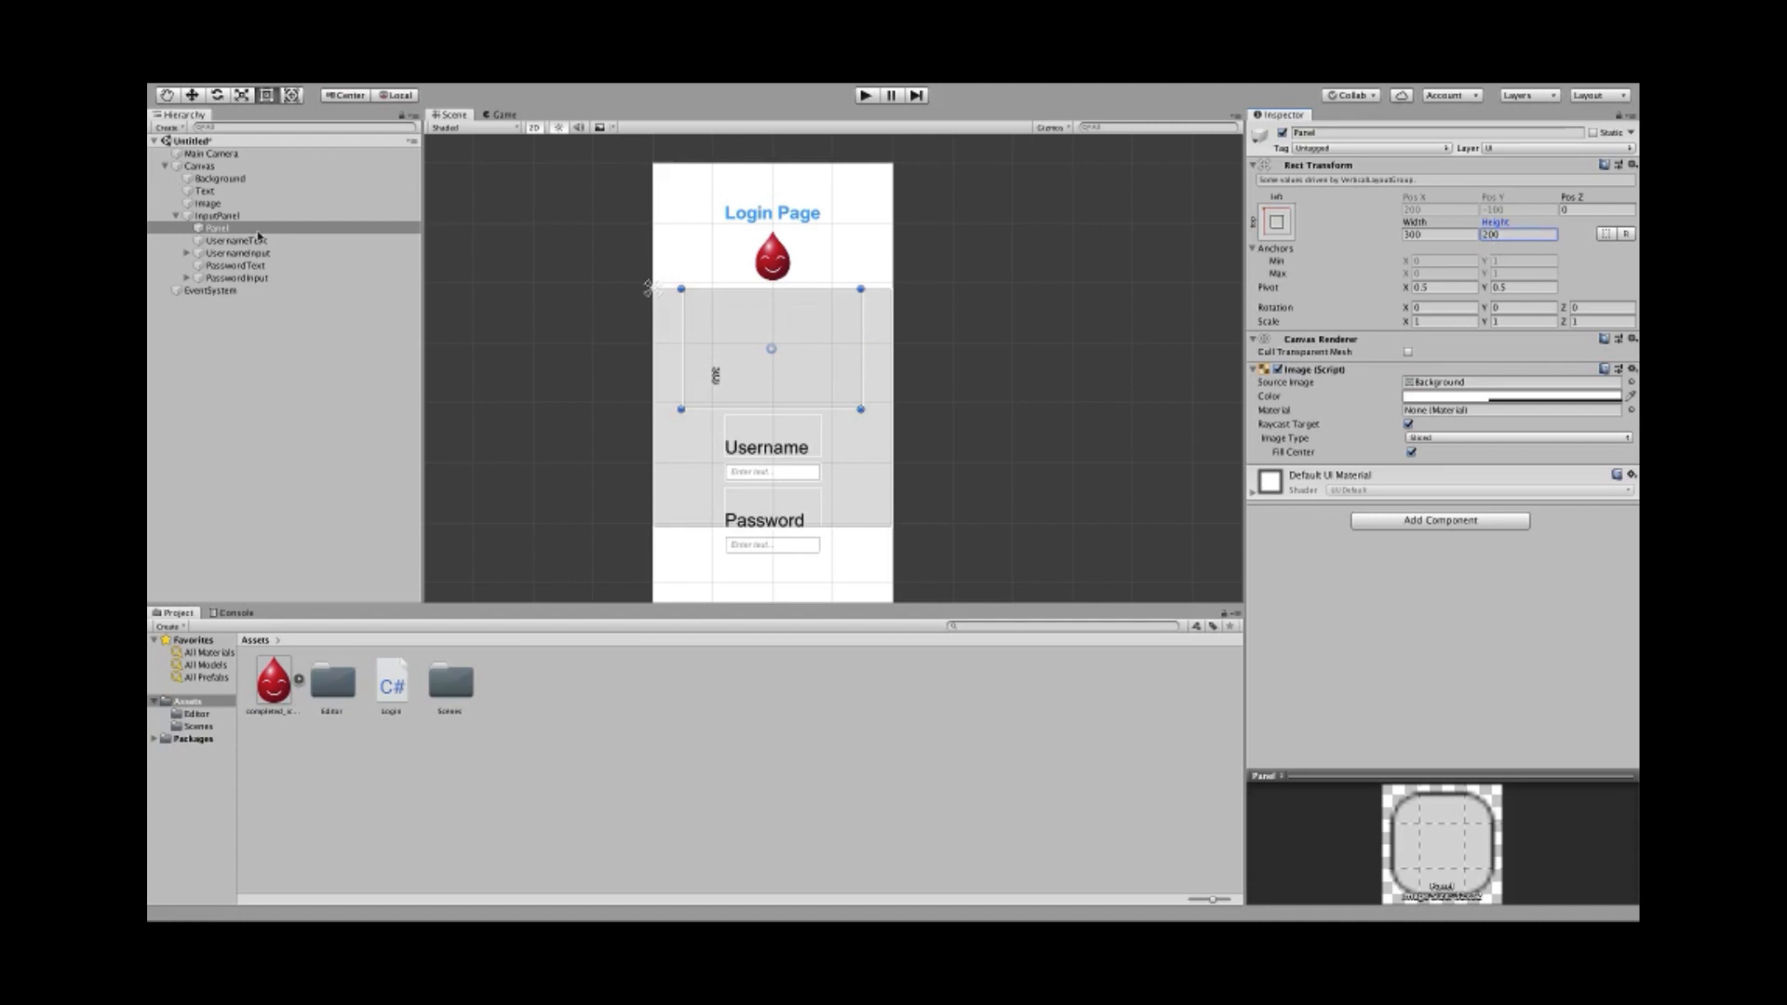
- Nest UsernameText and UsernameInput under the Panel and move them up
click(258, 240)
shift+click(244, 253)
drag(241, 243, 219, 229)
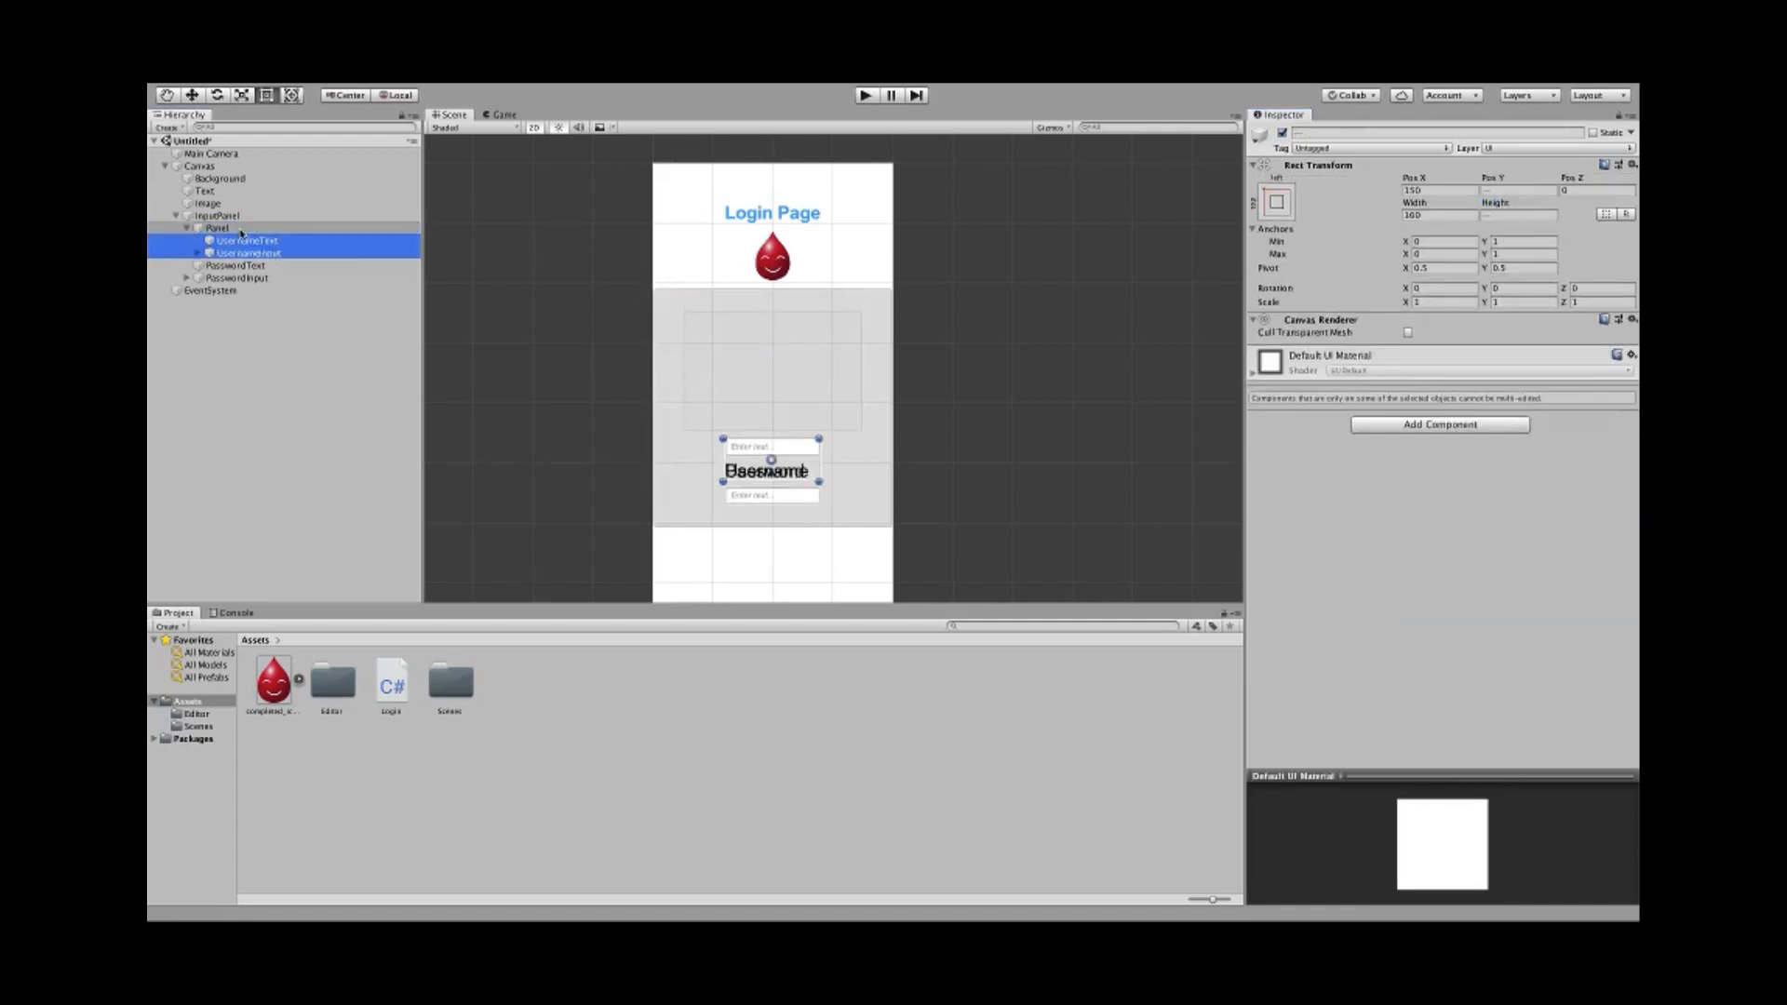
click(227, 242)
click(232, 253)
shift+click(231, 243)
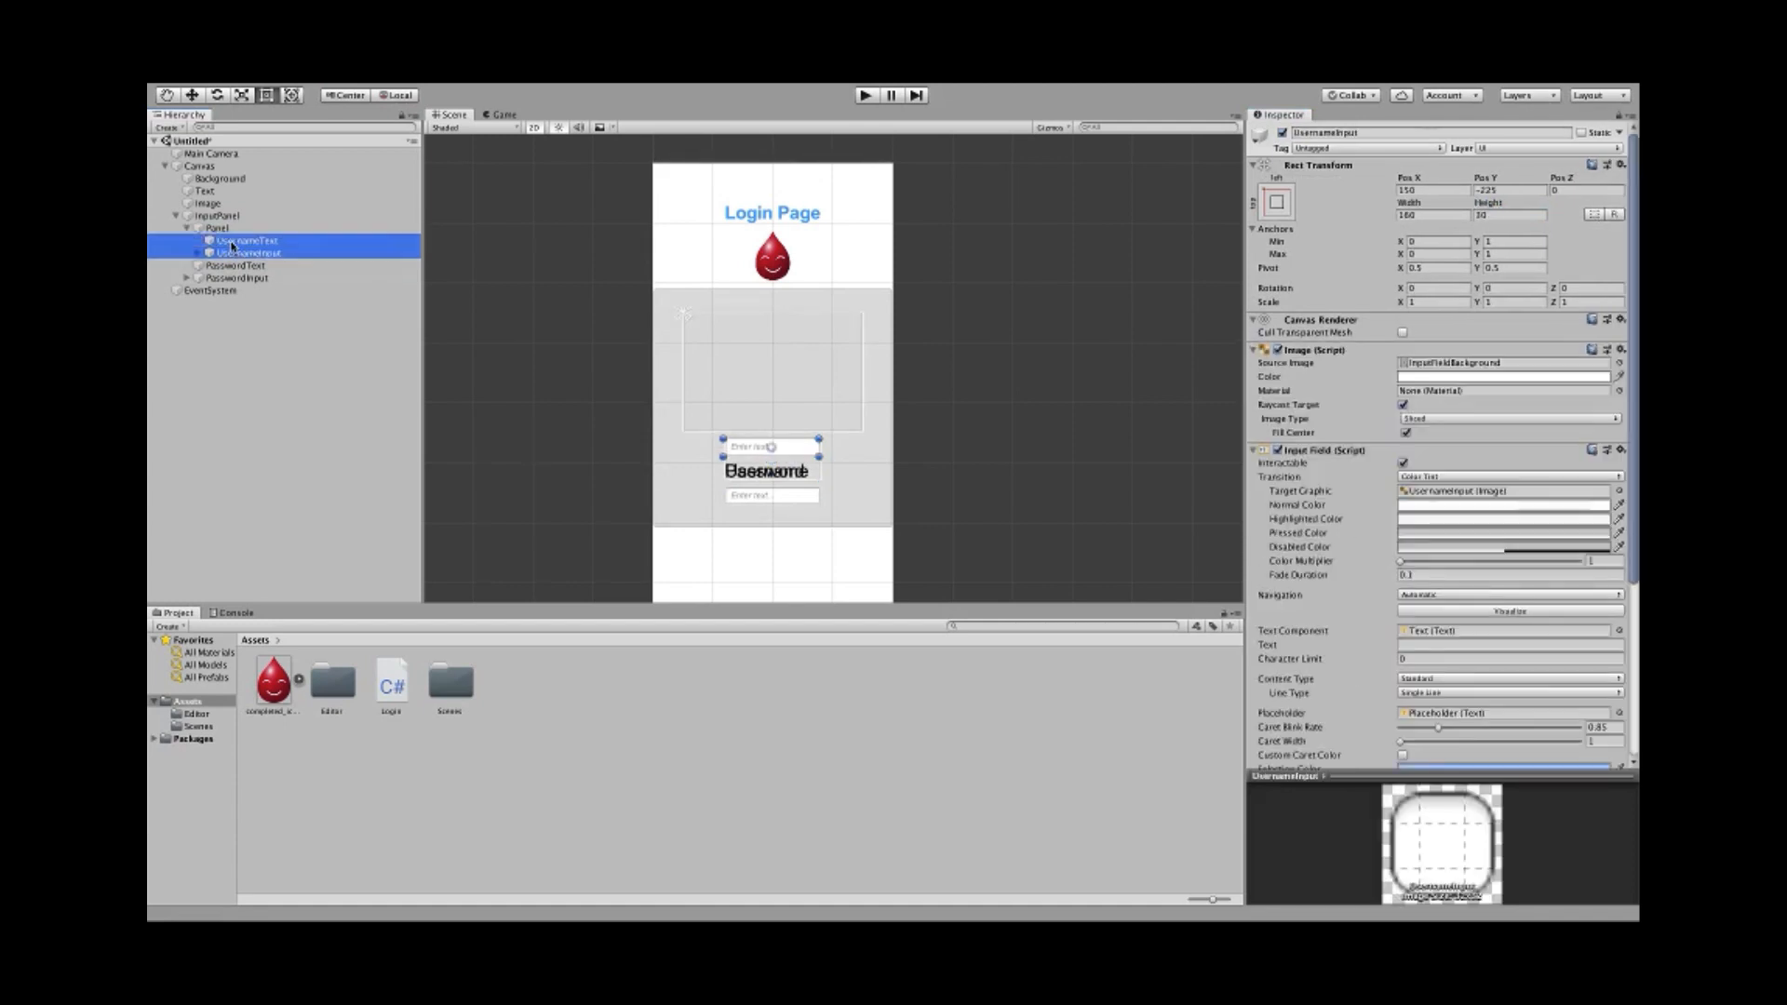
key(w)
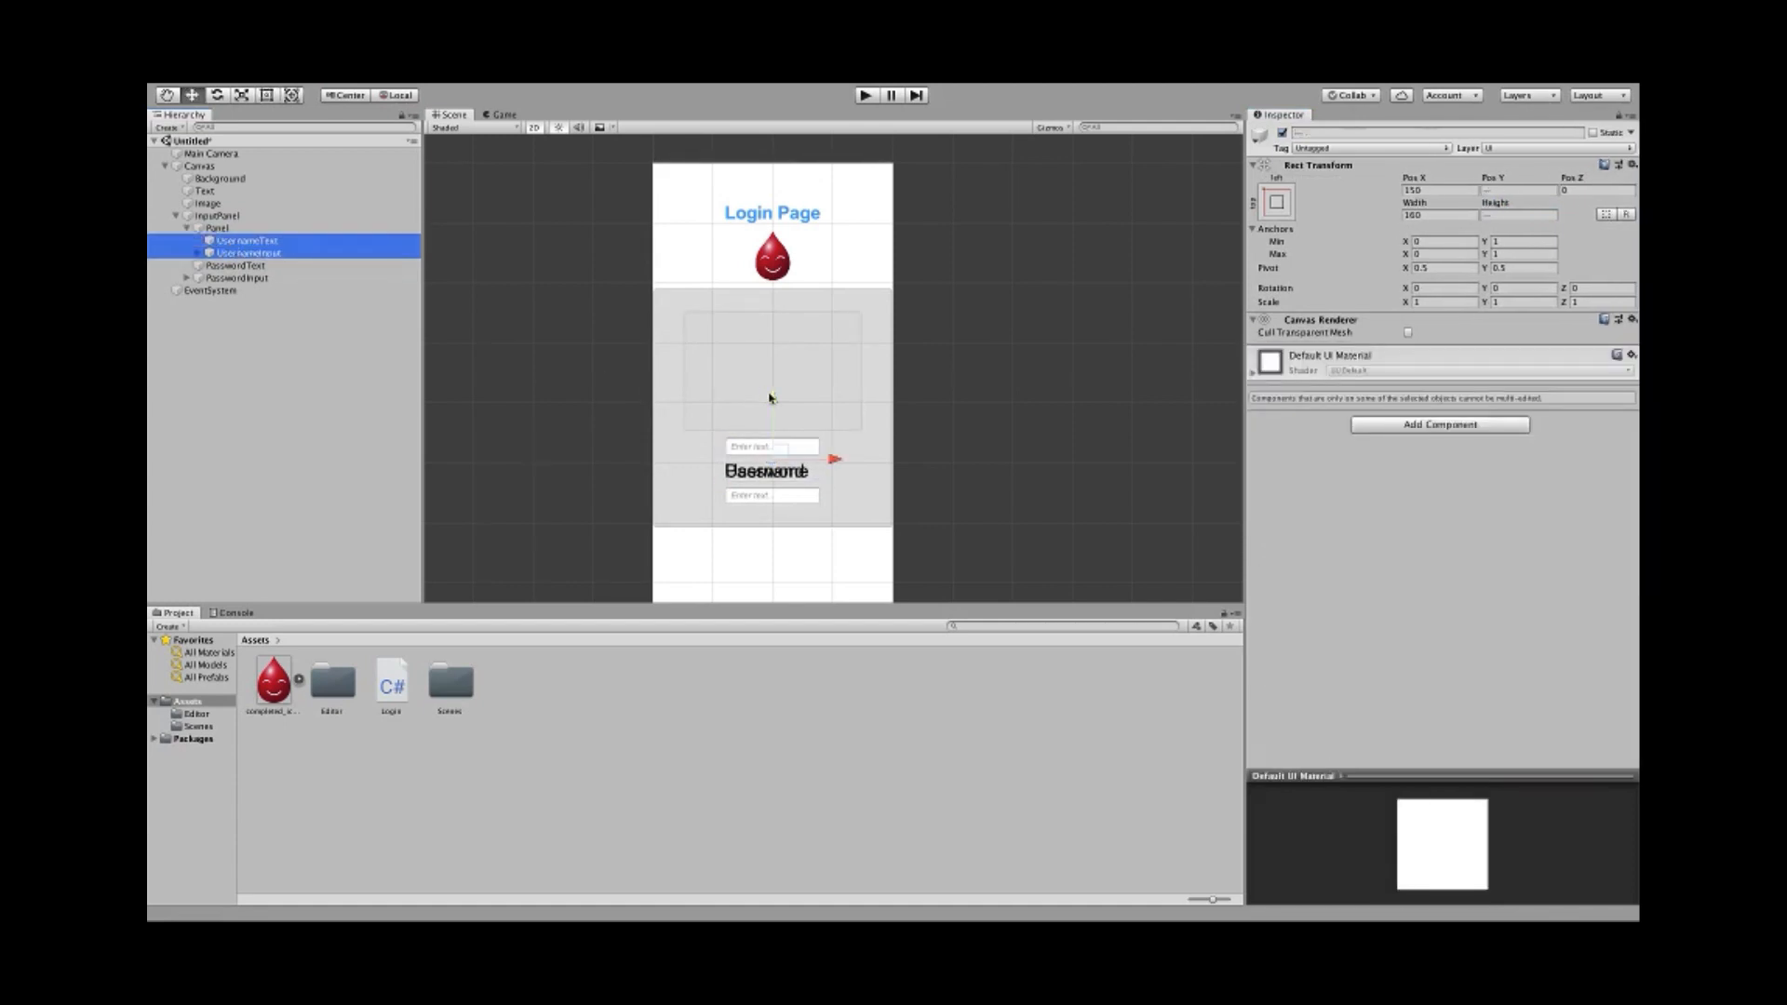
drag(771, 395, 775, 310)
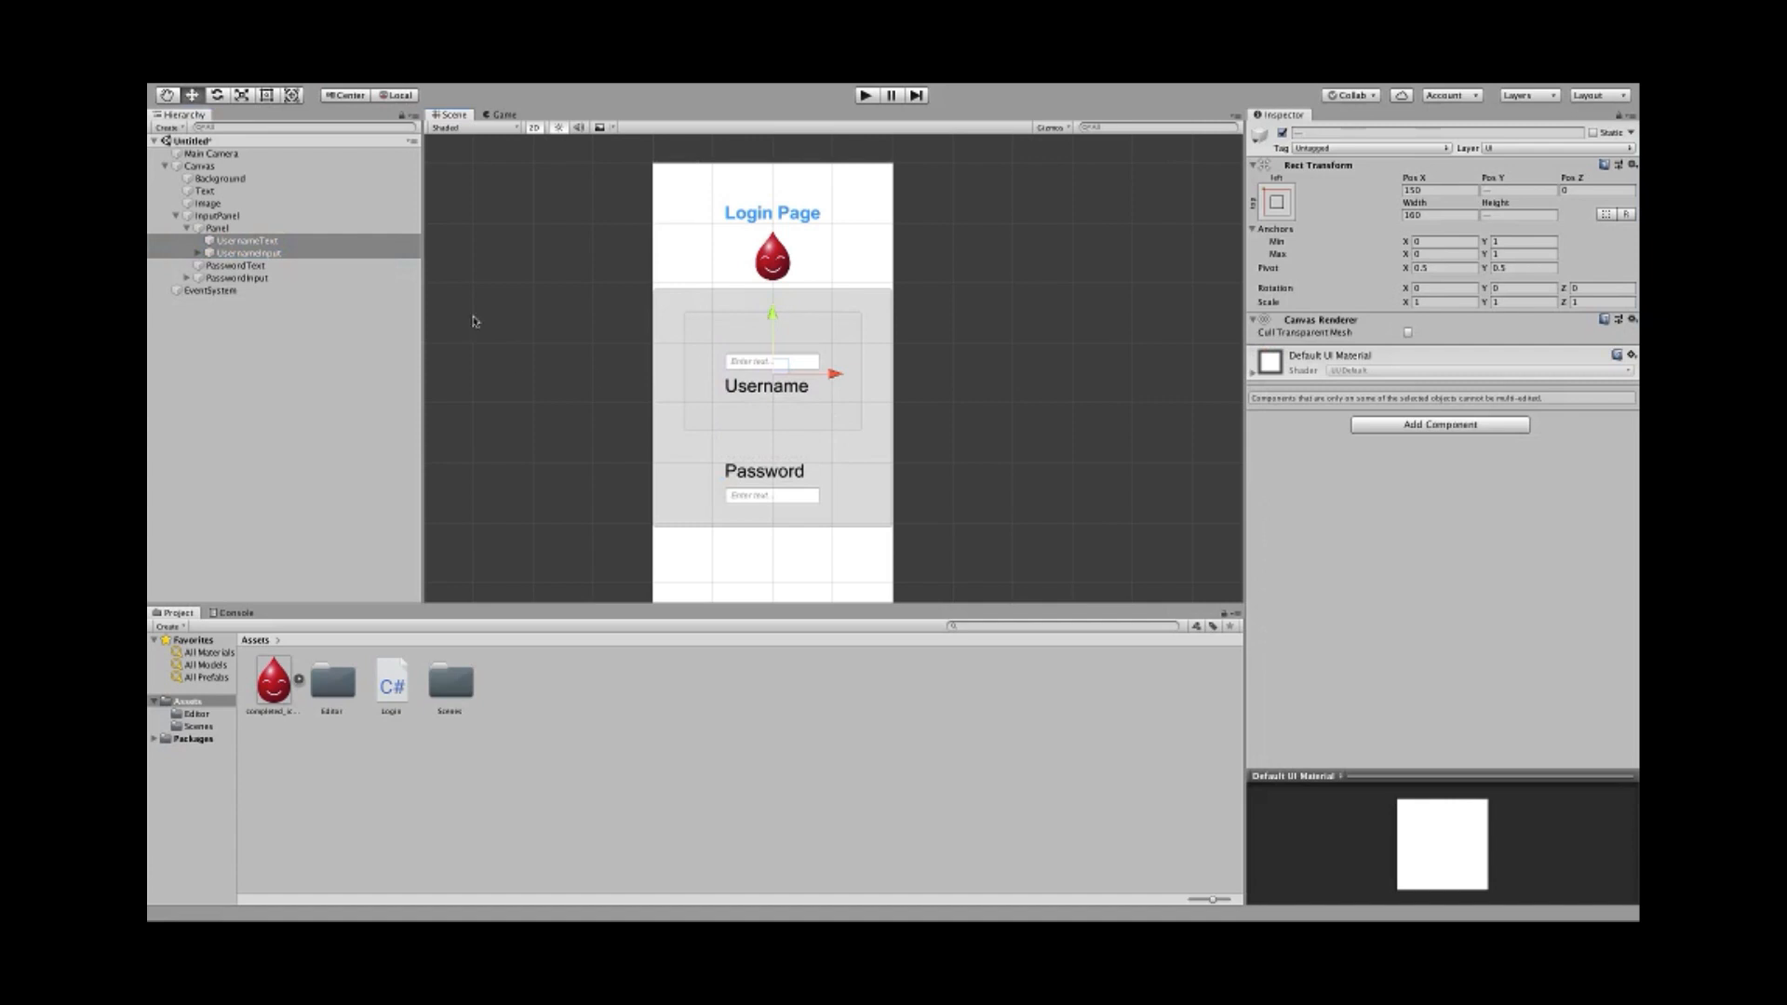
- Move the Username label above its input field inside the Panel
click(282, 227)
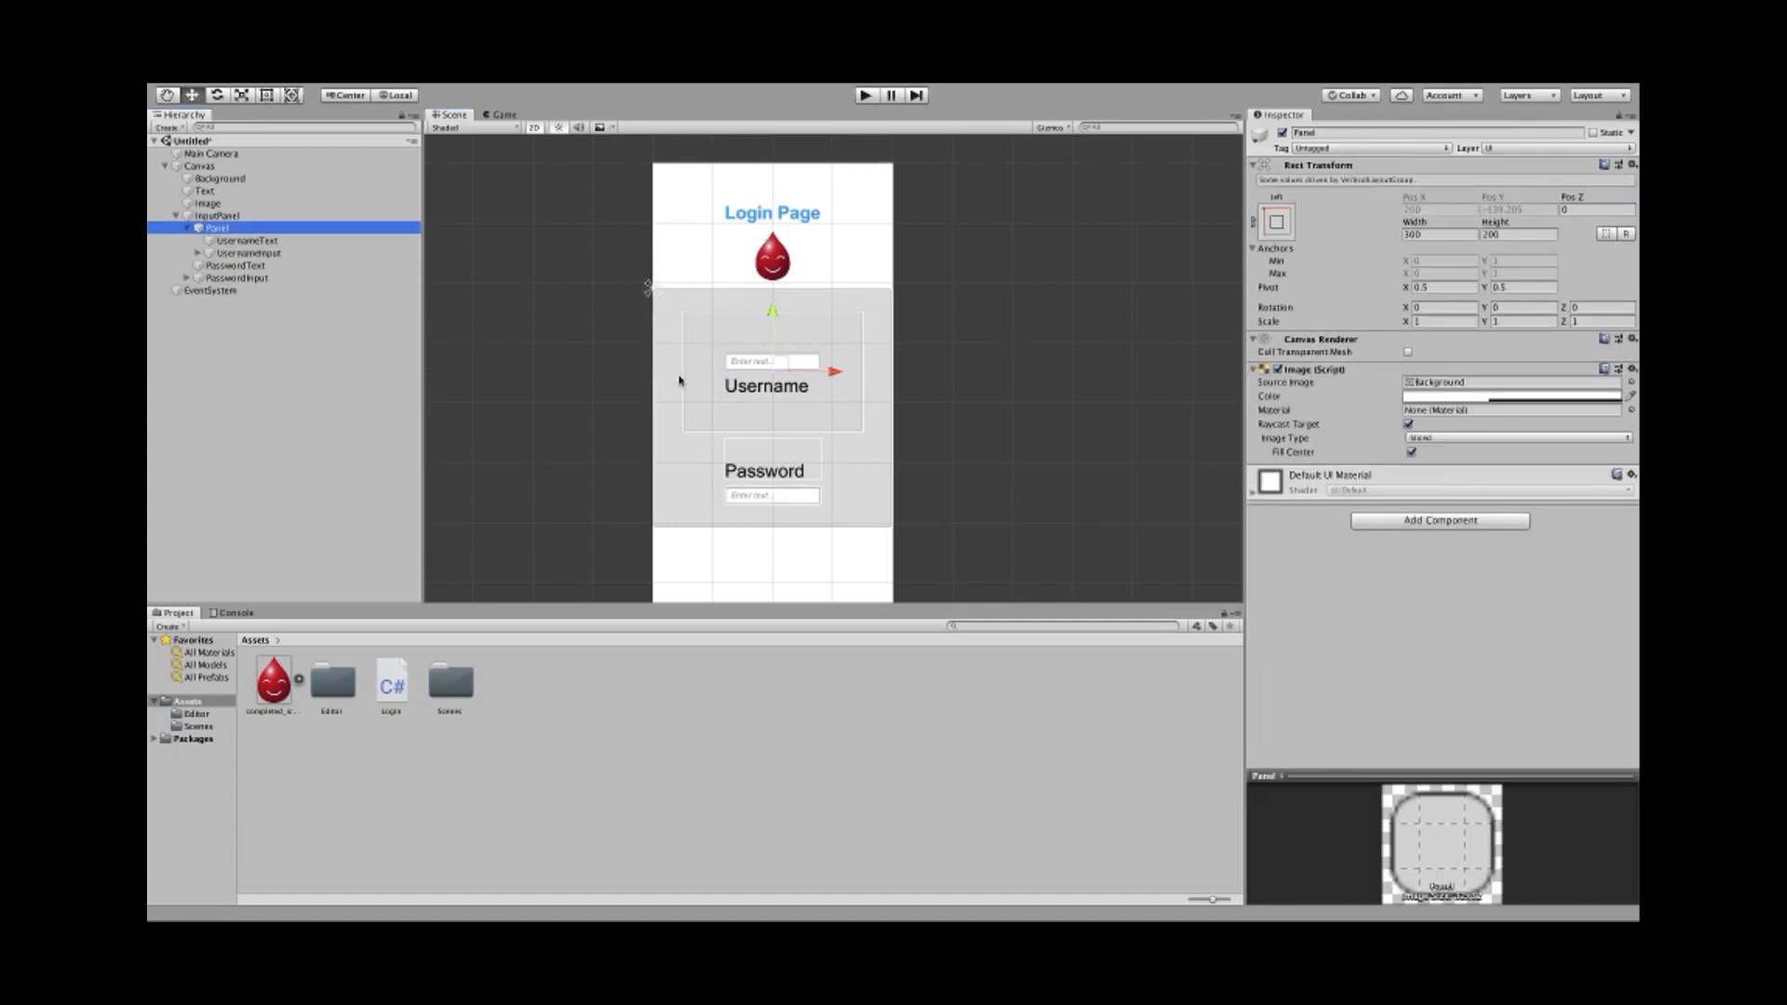
click(282, 242)
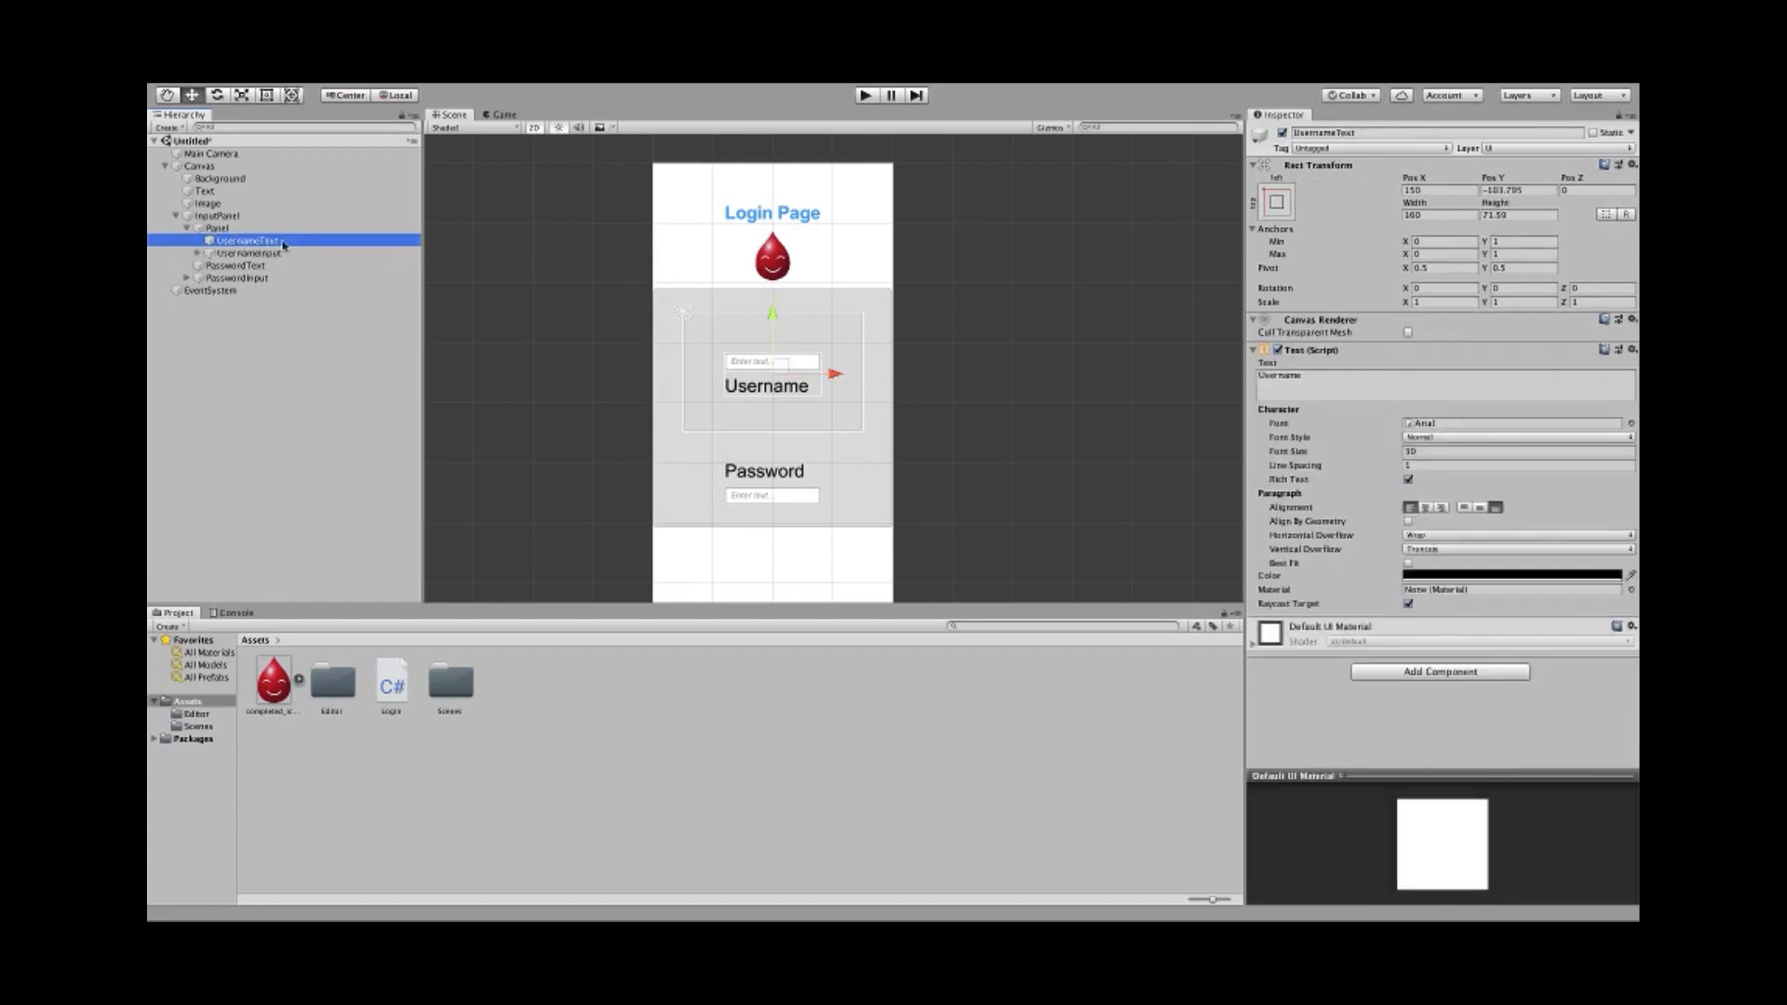
click(282, 253)
shift+click(279, 245)
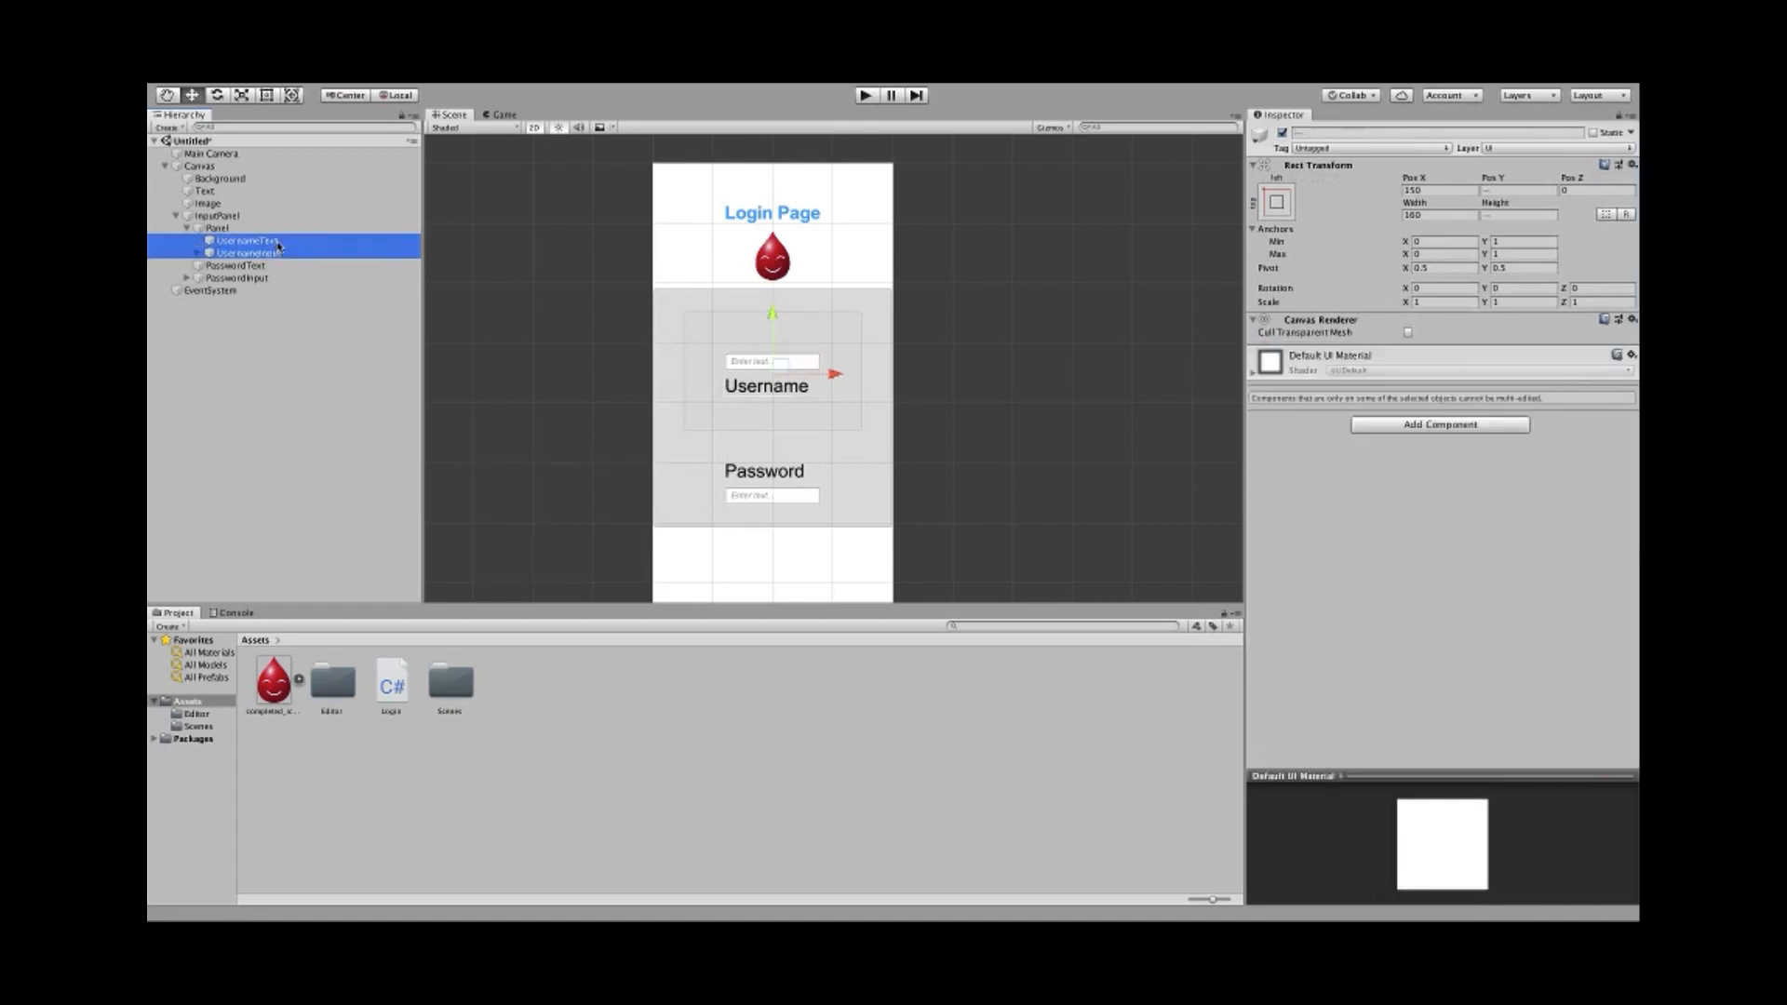
click(274, 241)
click(272, 229)
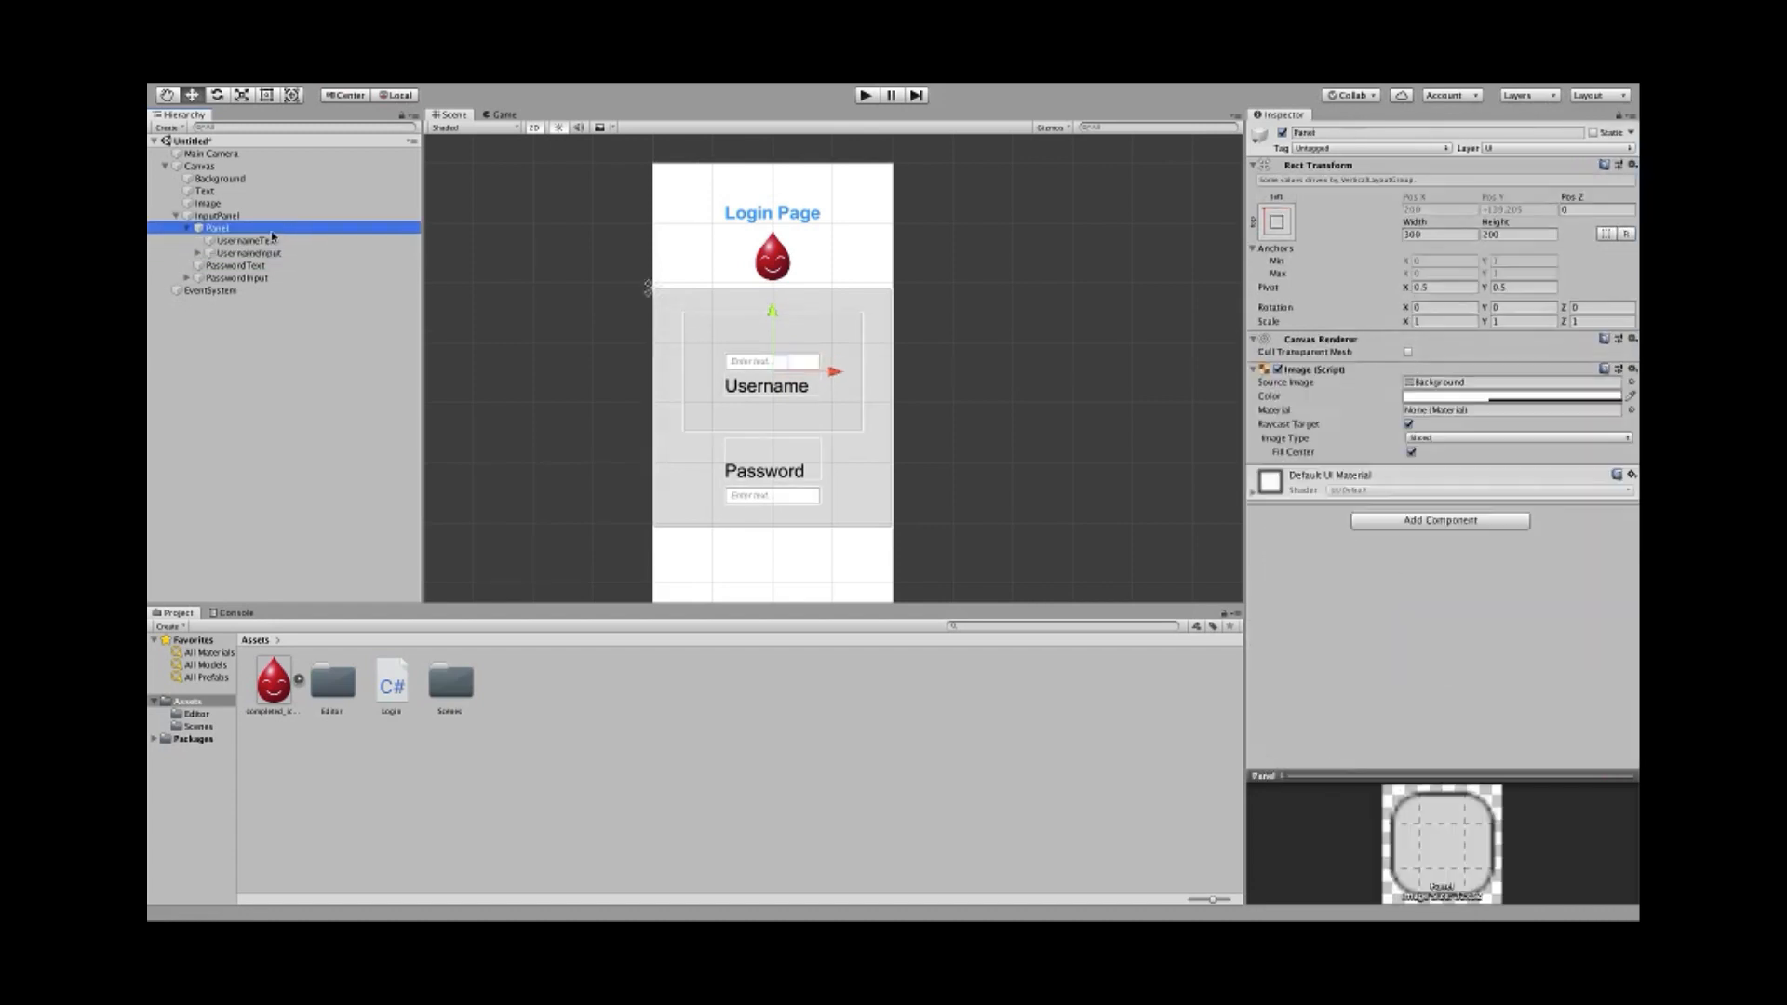
click(272, 241)
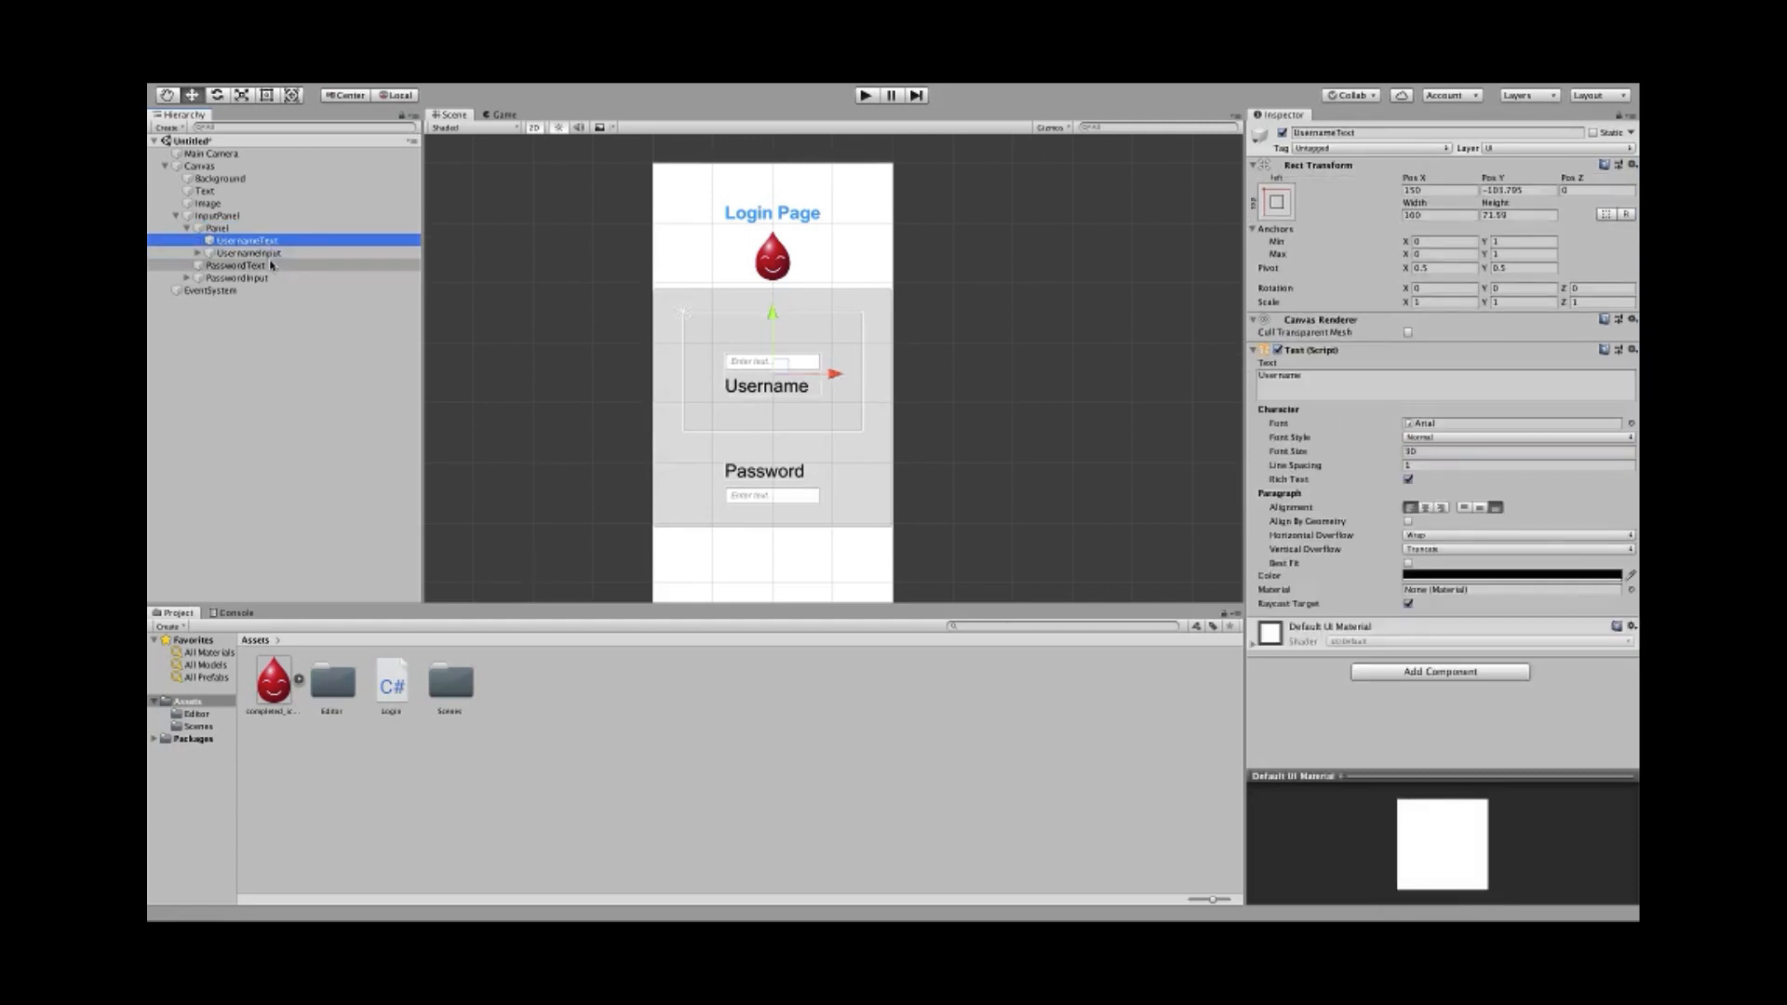
shift+click(271, 253)
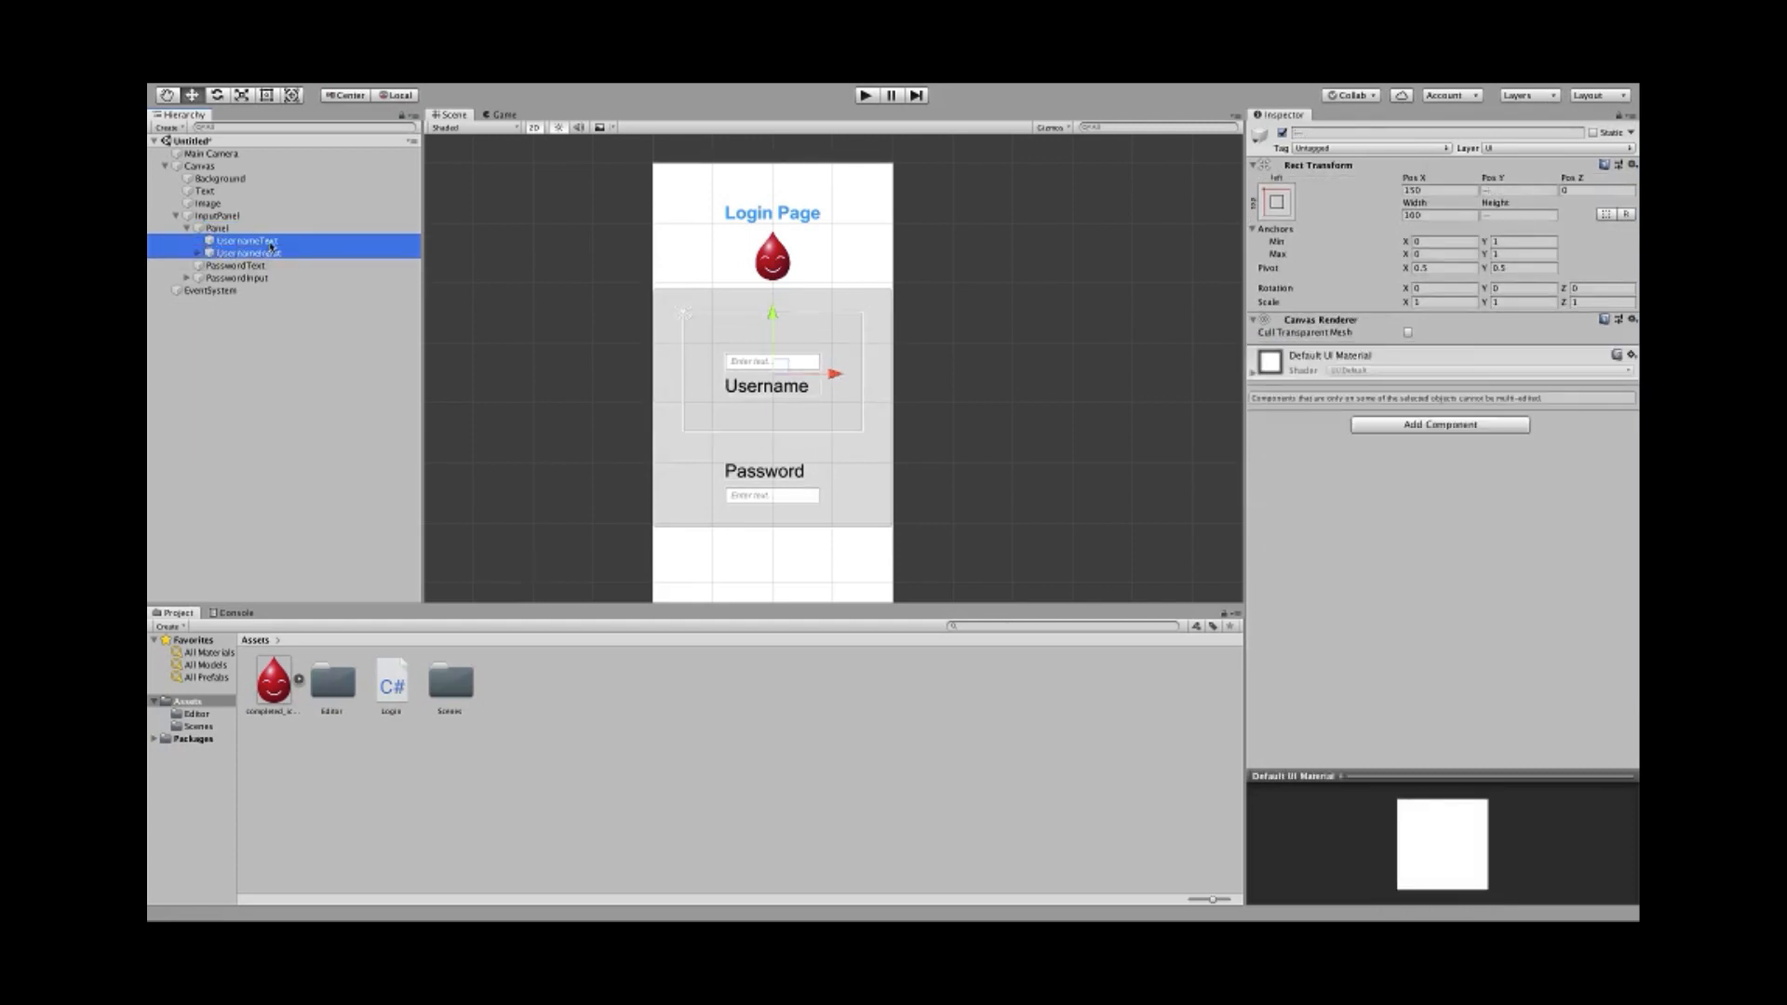
click(272, 242)
shift+click(270, 255)
click(270, 243)
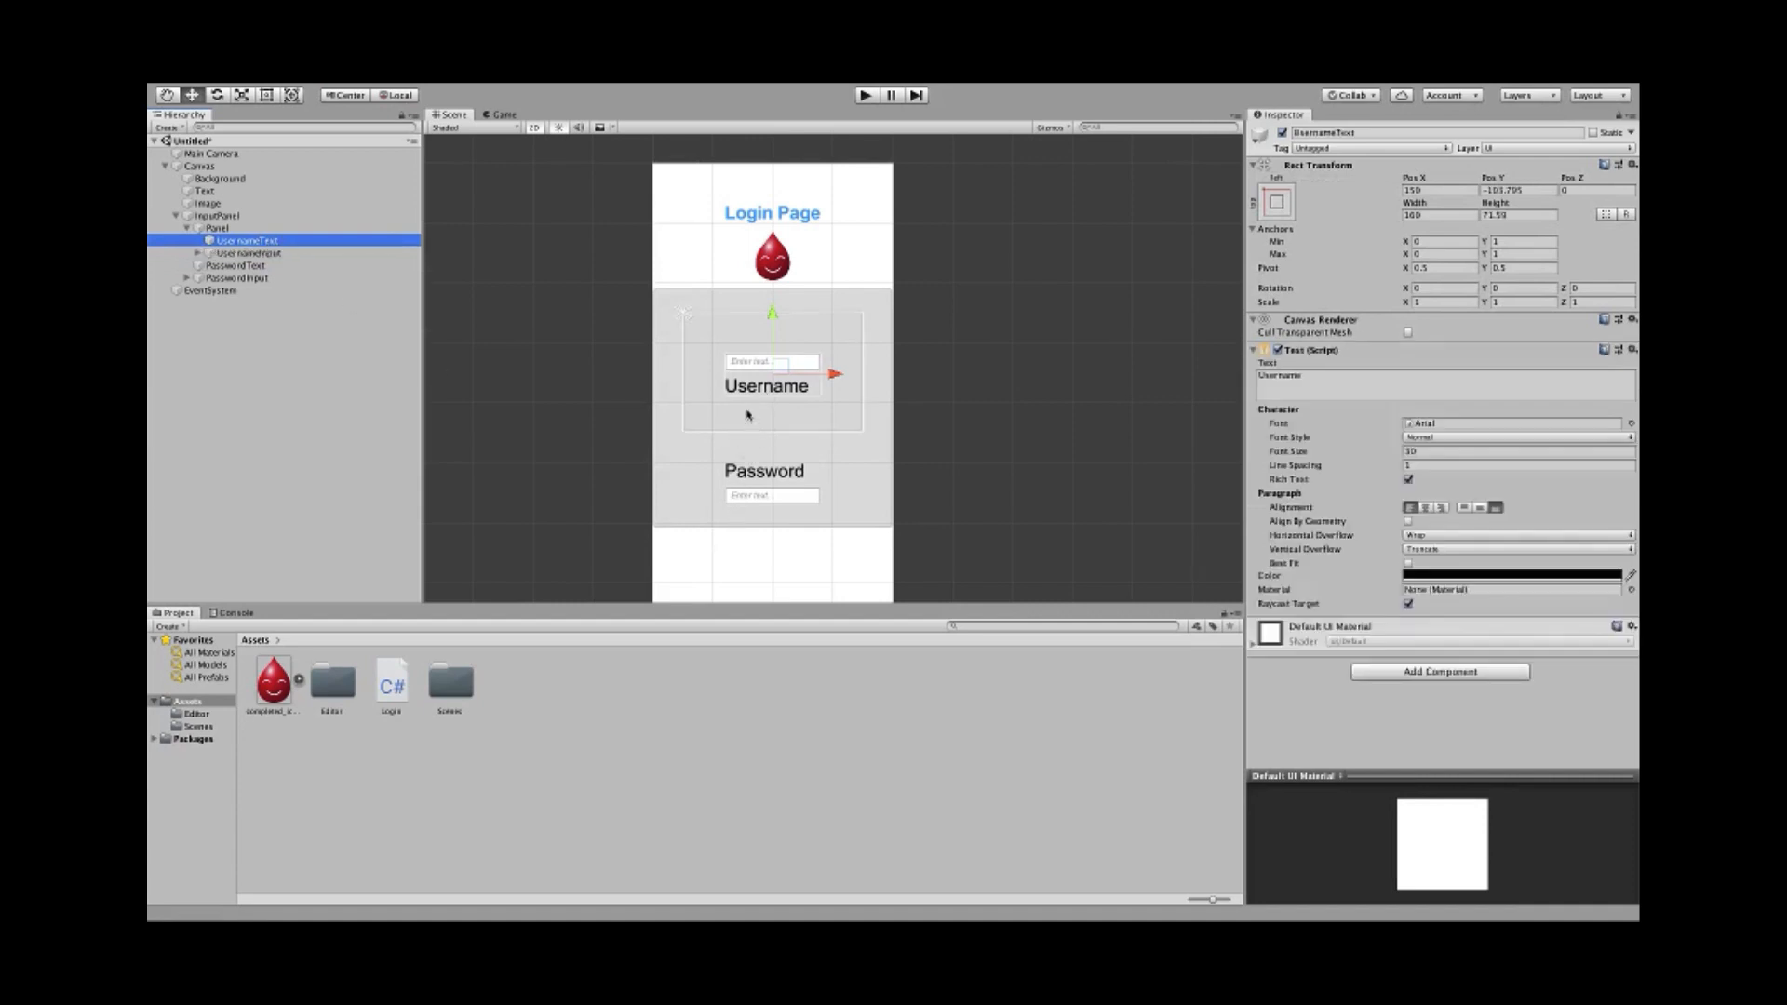
scroll(744, 405, up, 5)
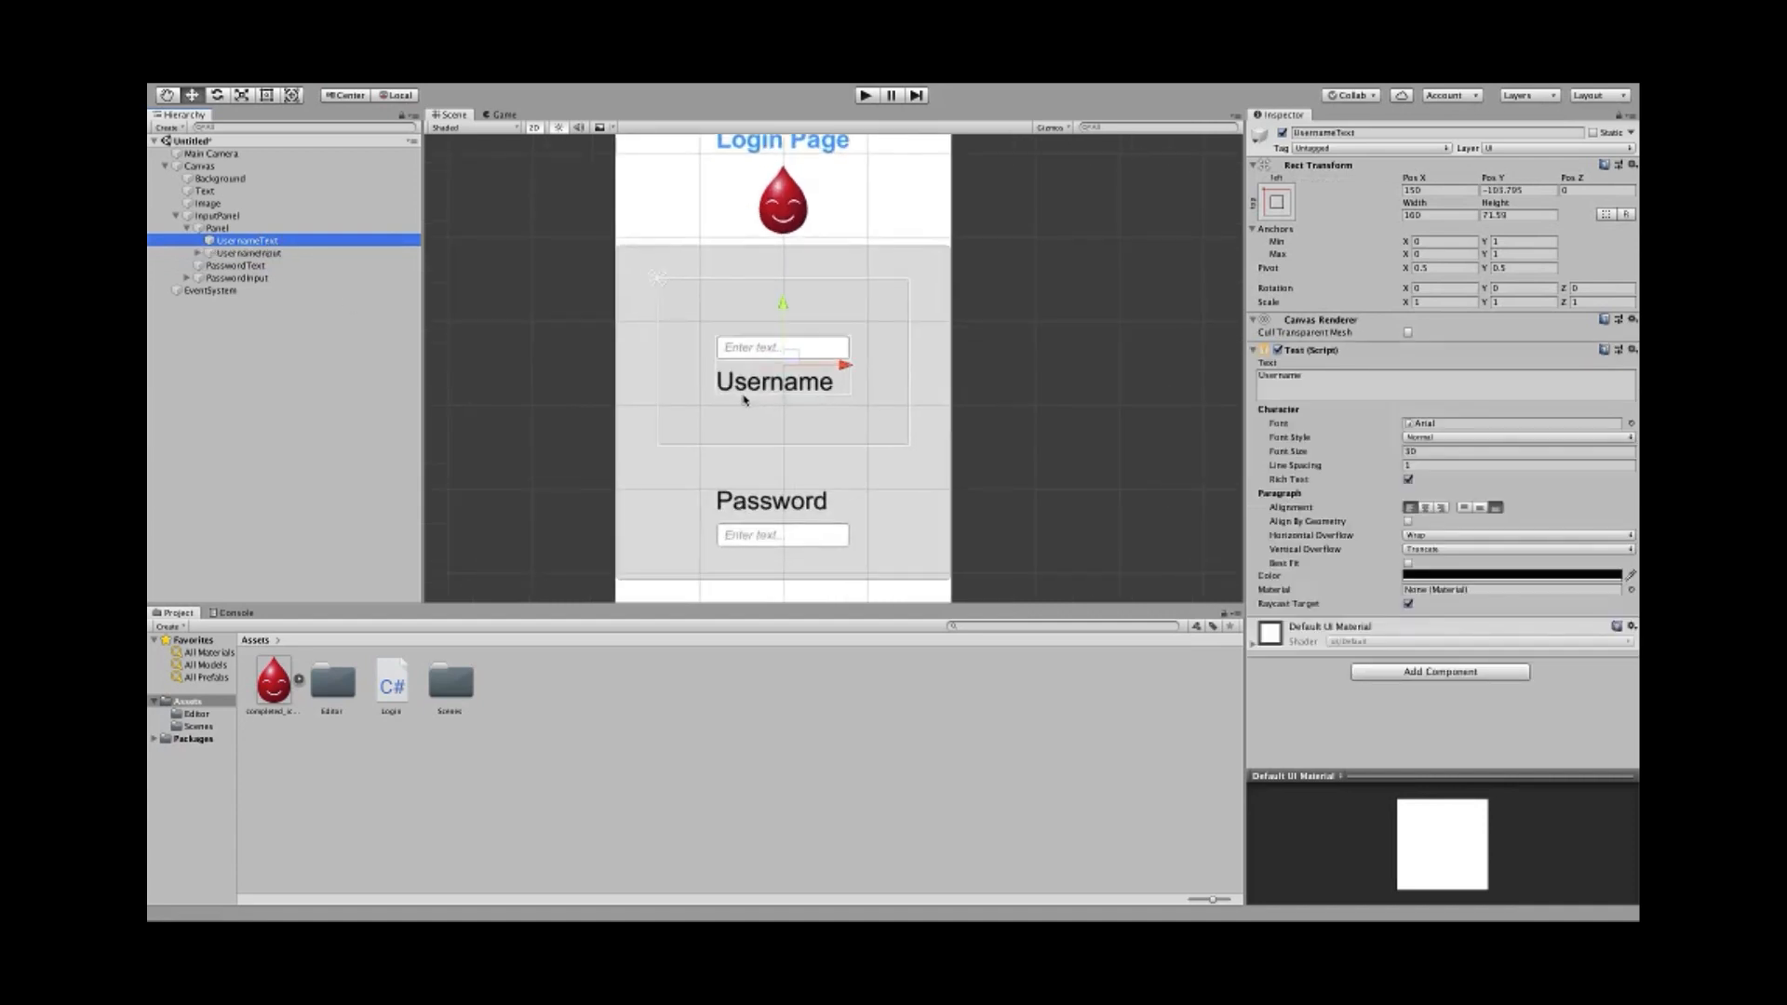
click(223, 253)
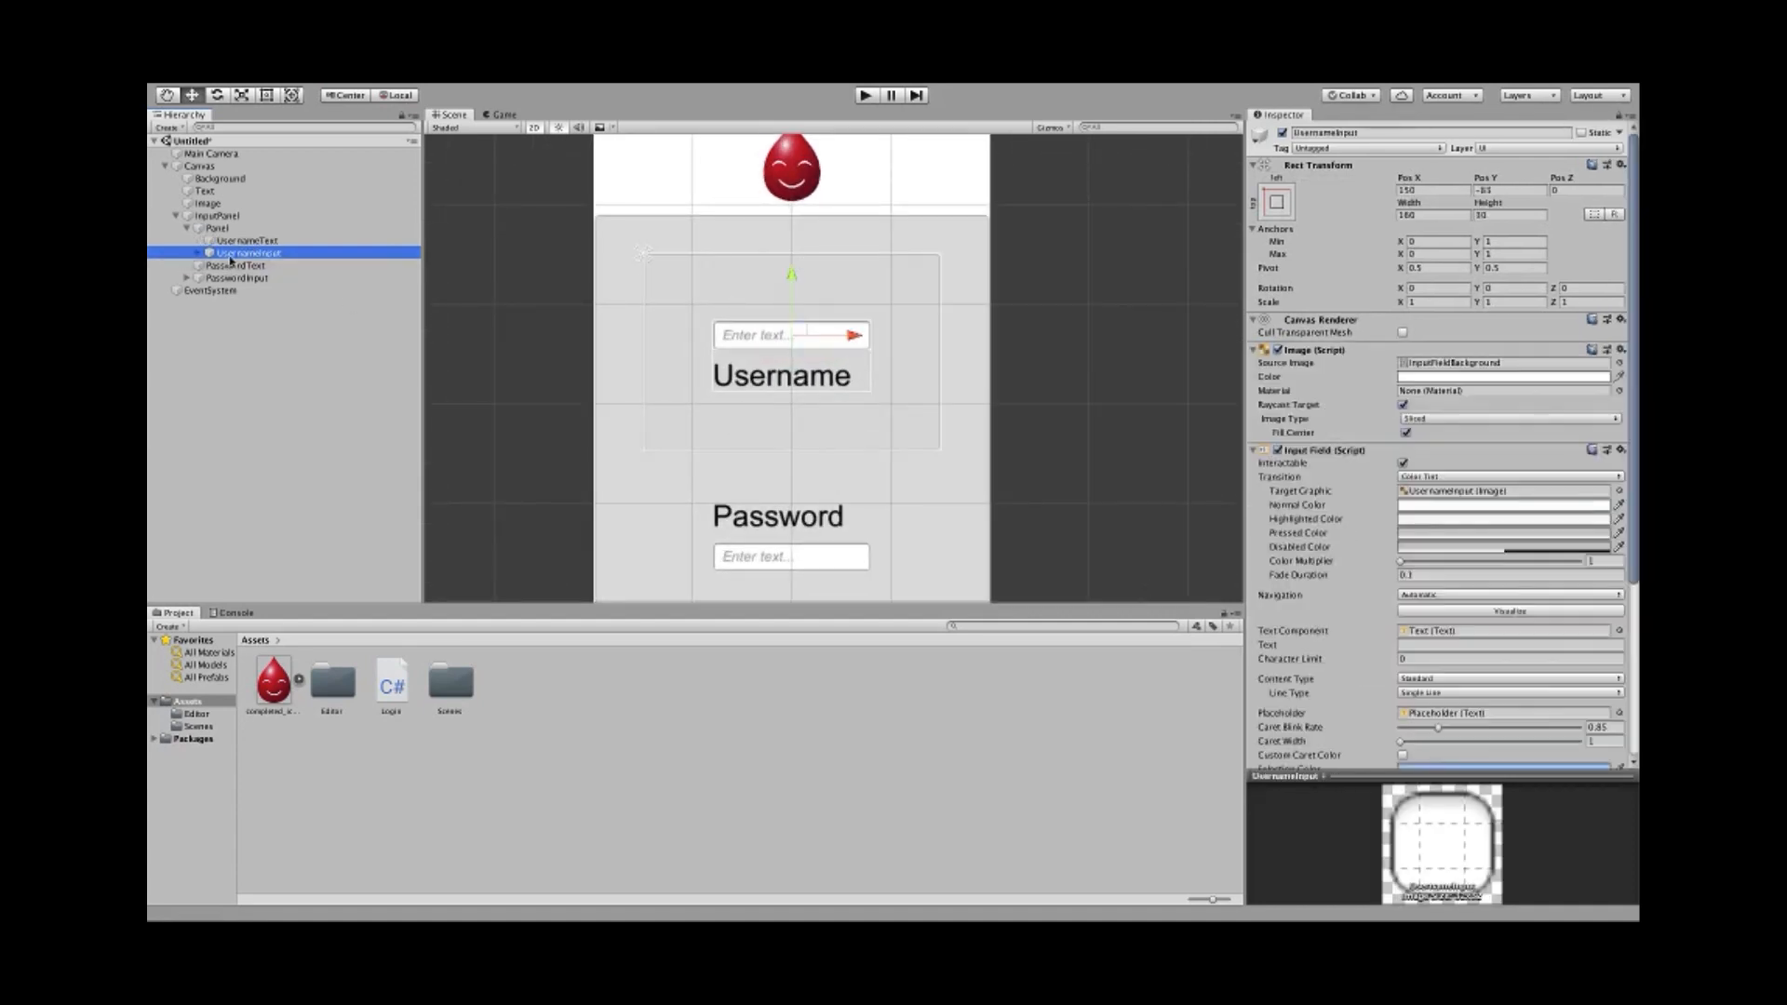
click(187, 228)
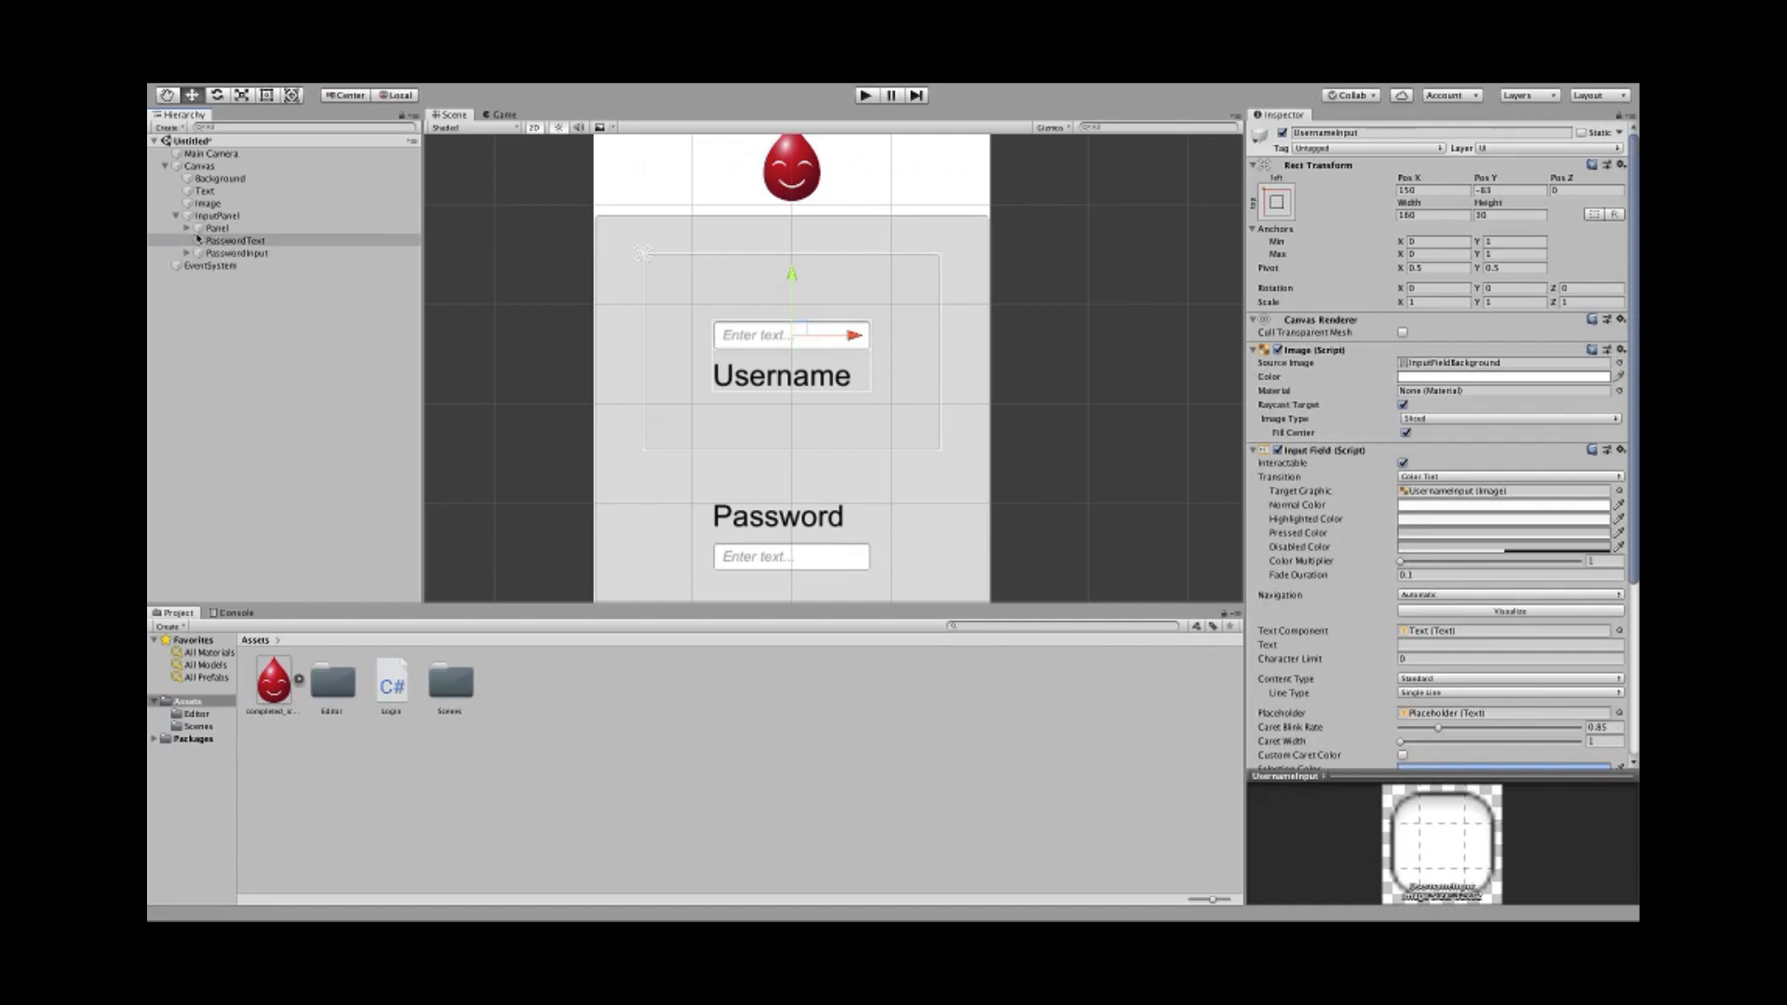
click(187, 228)
click(220, 241)
click(224, 251)
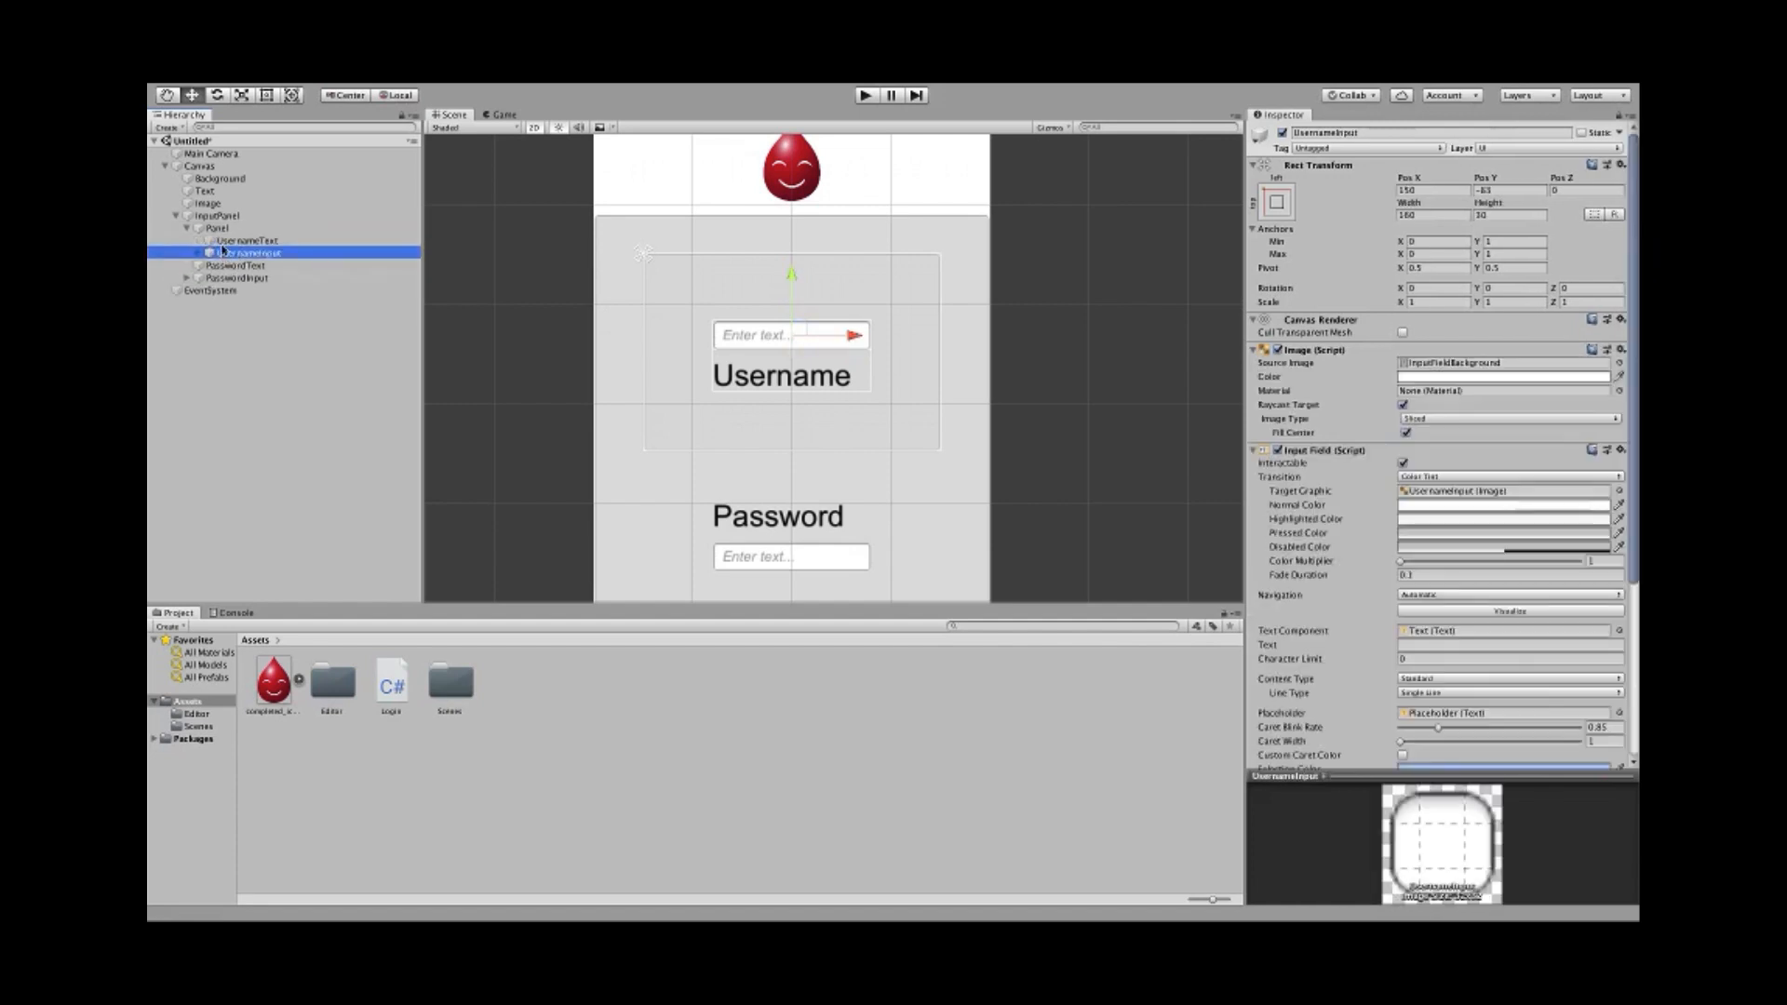
click(219, 241)
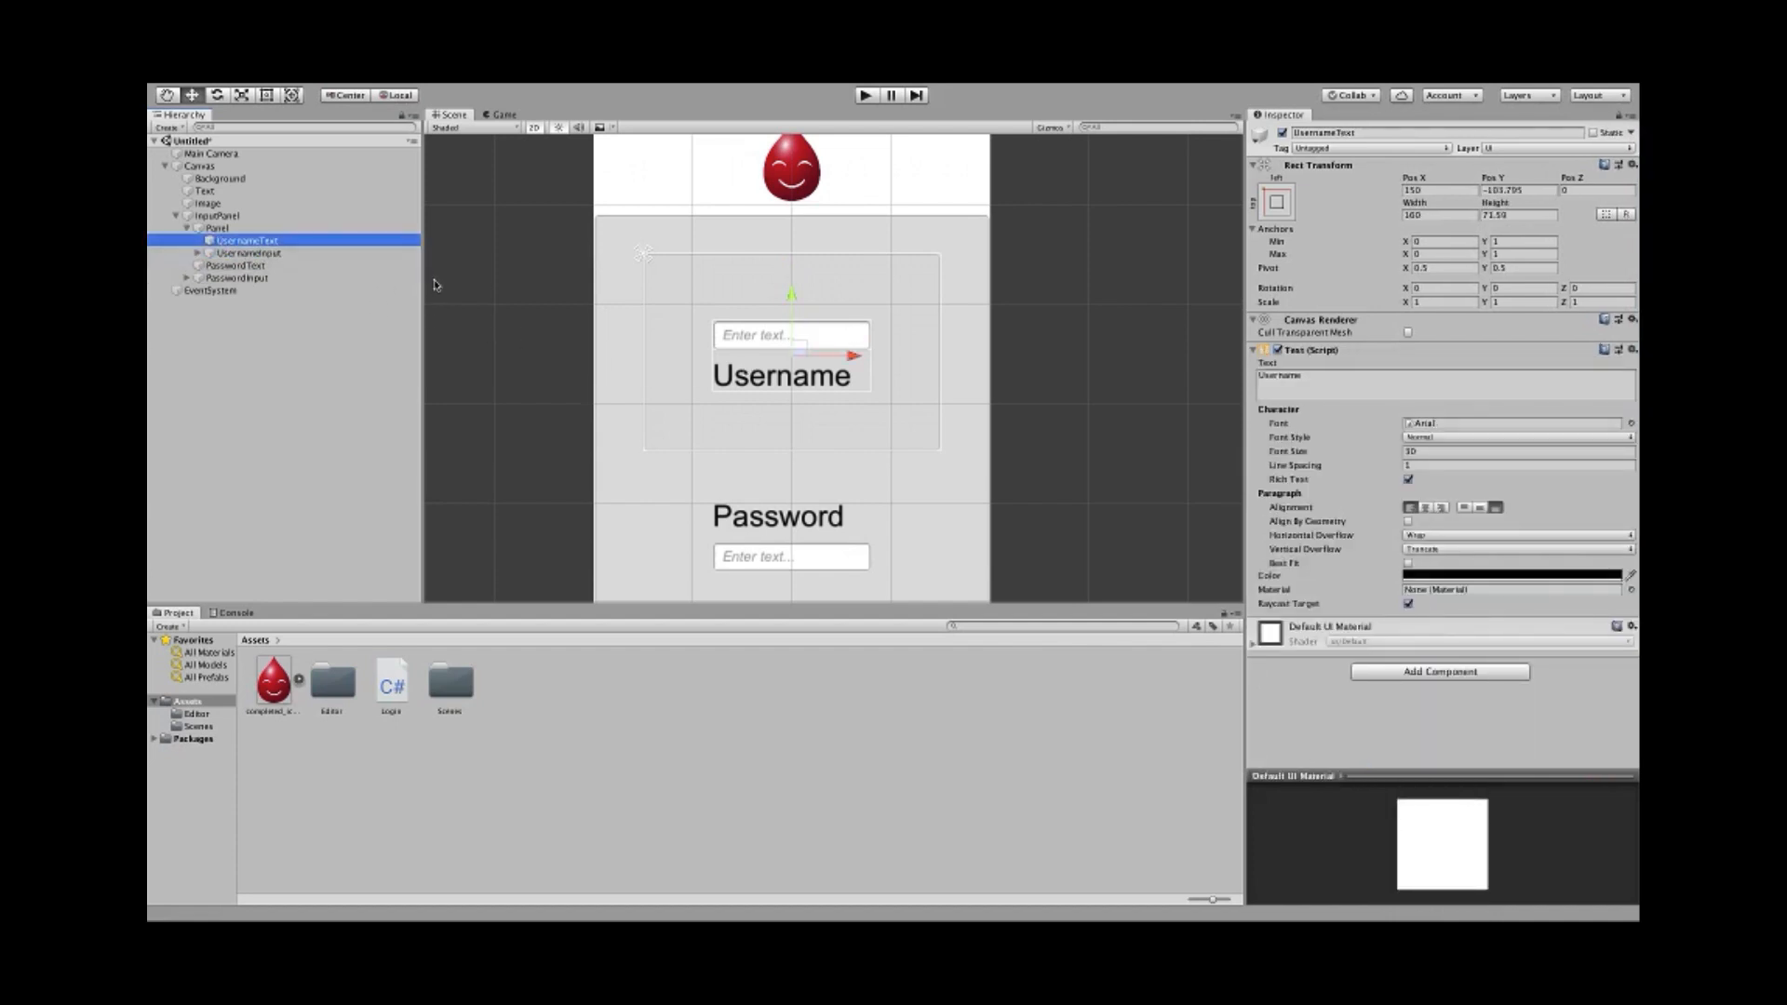
drag(797, 294, 791, 227)
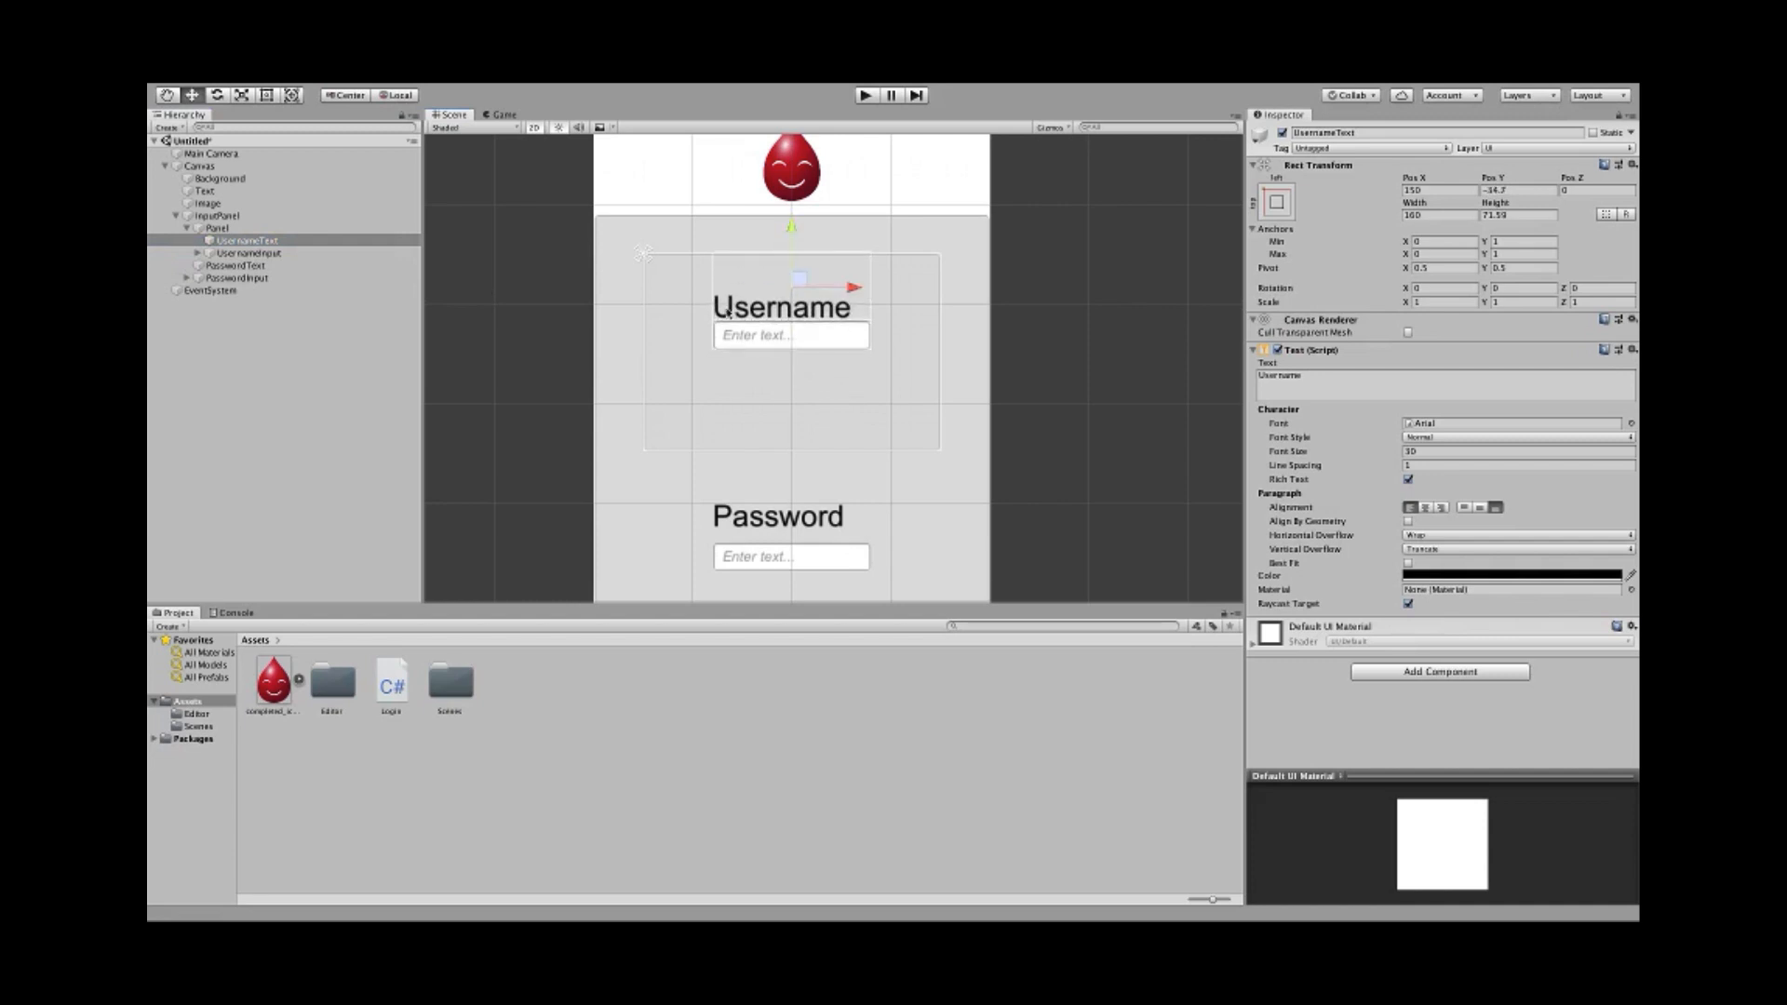
scroll(729, 313, up, 5)
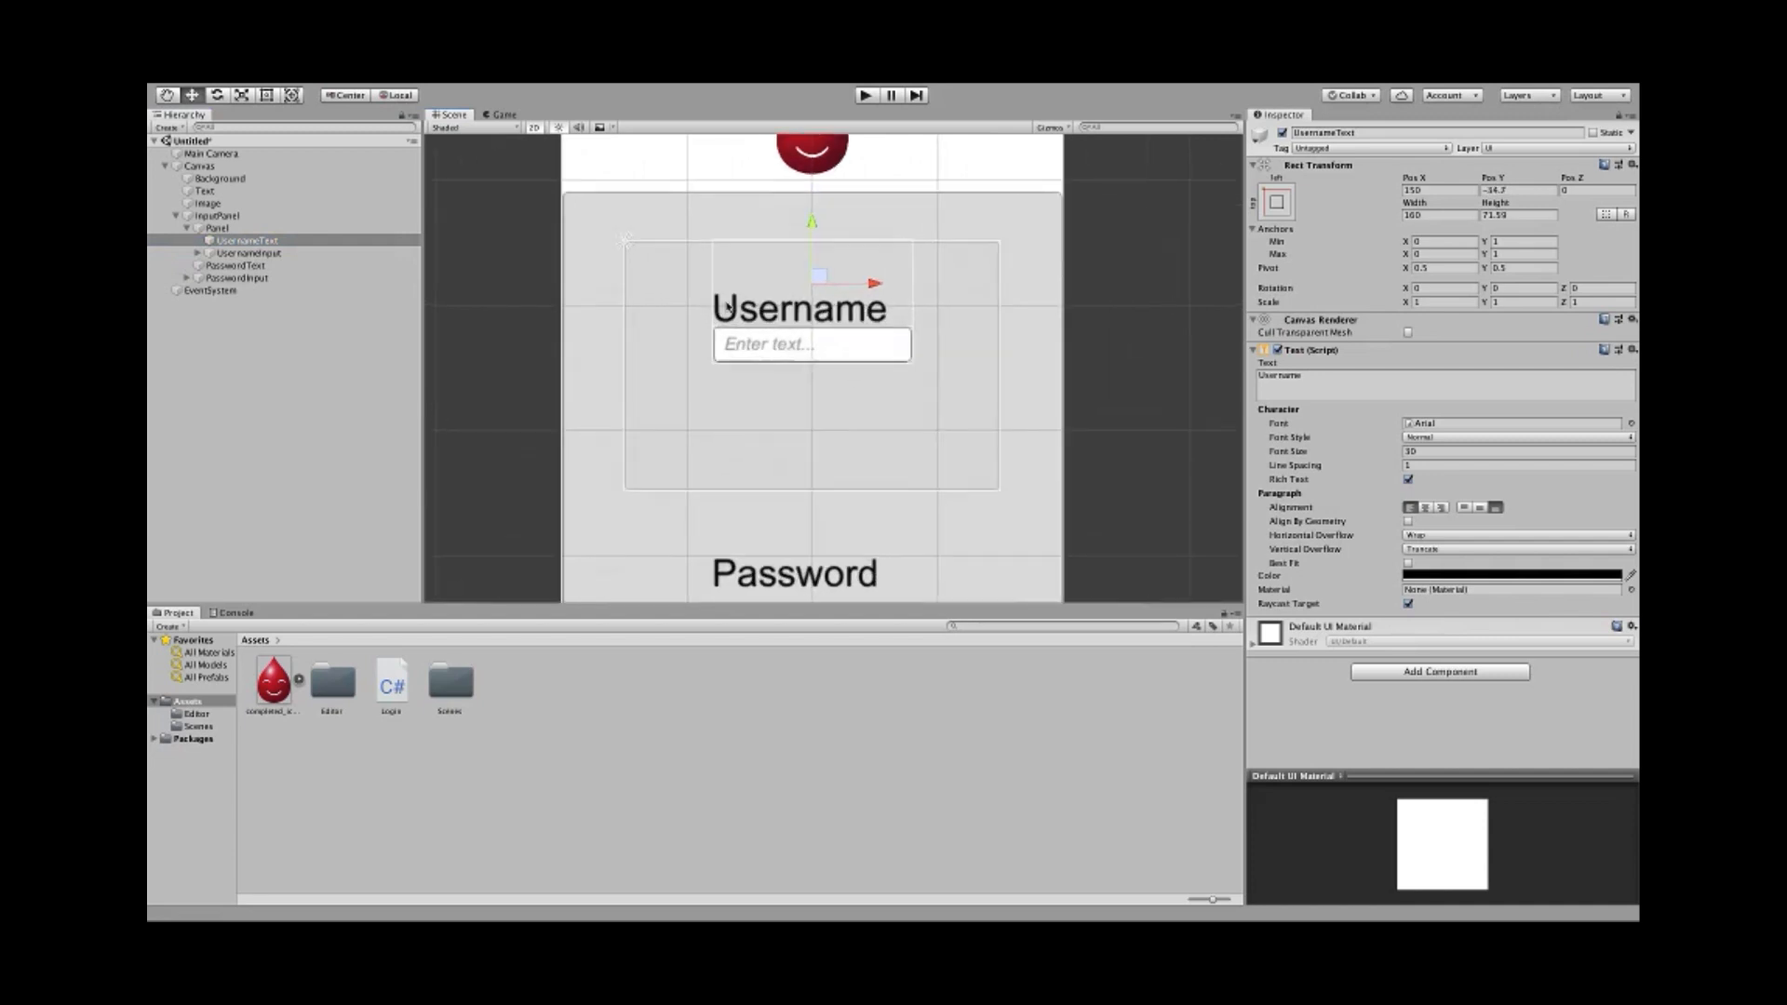
- Shorten the Username label's box from the top and lower the input field
click(267, 95)
drag(827, 290, 824, 345)
scroll(534, 399, down, 1)
click(750, 430)
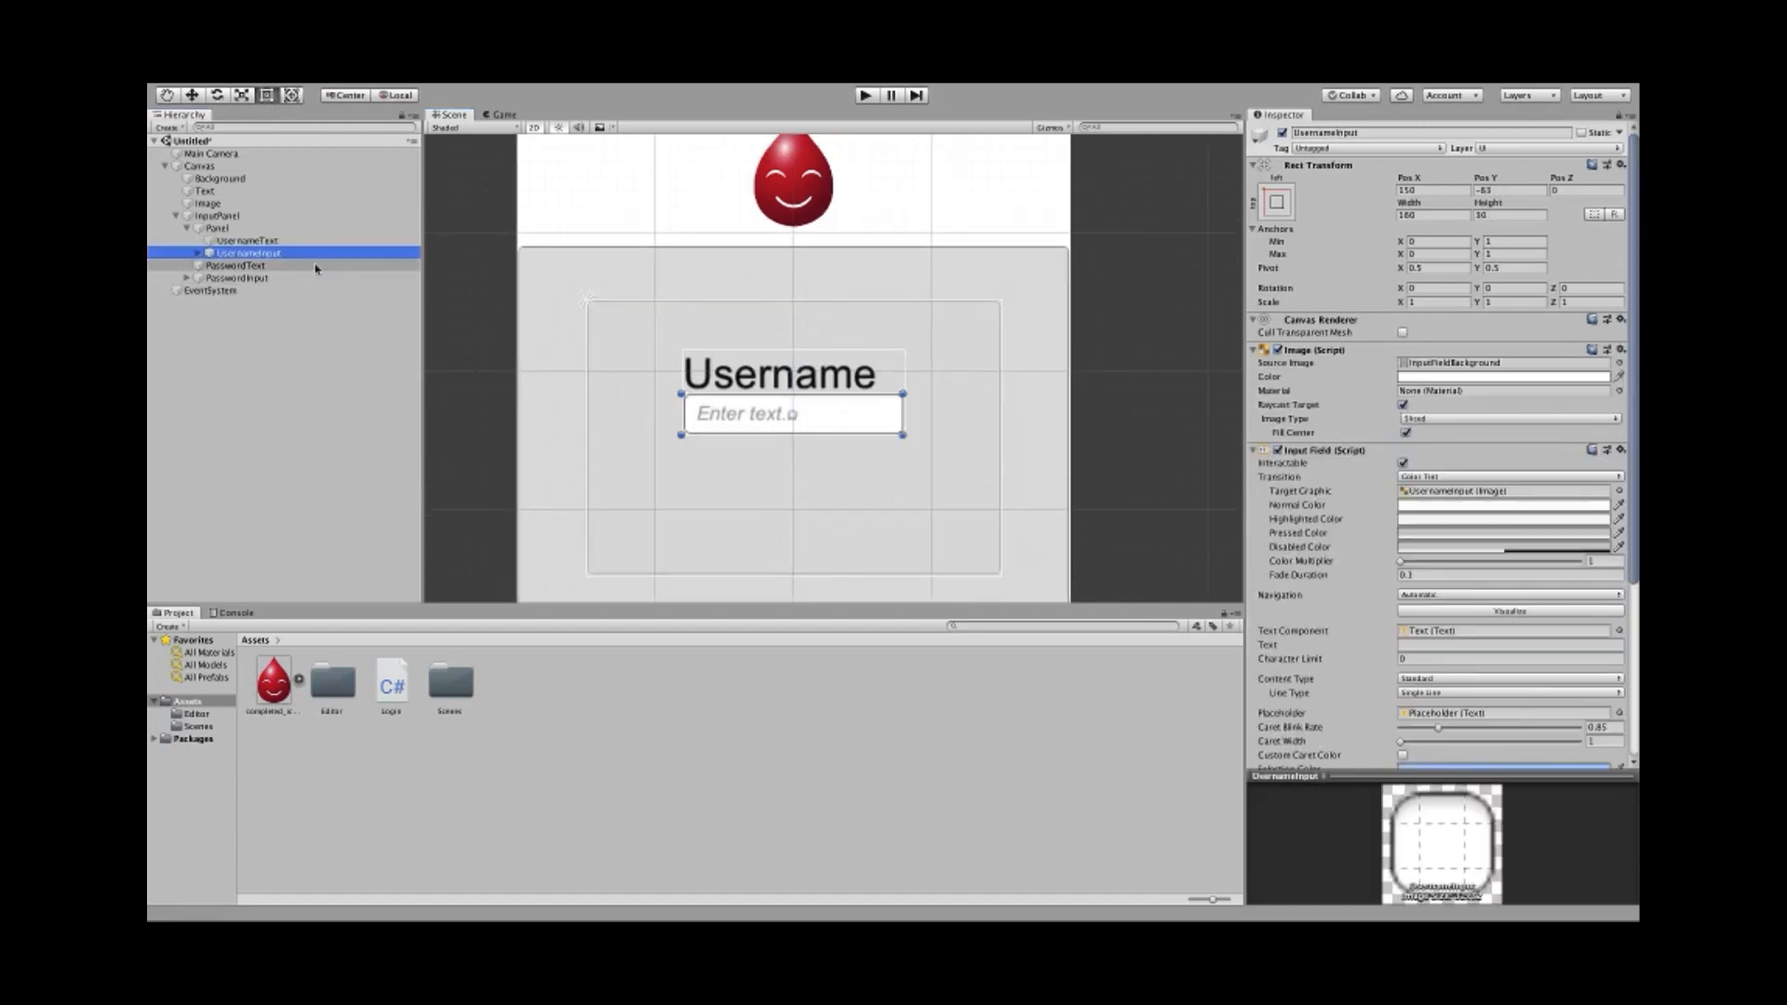
key(w)
drag(797, 357, 810, 418)
- Nudge the Username input field and label slightly lower within the Panel
scroll(726, 456, down, 5)
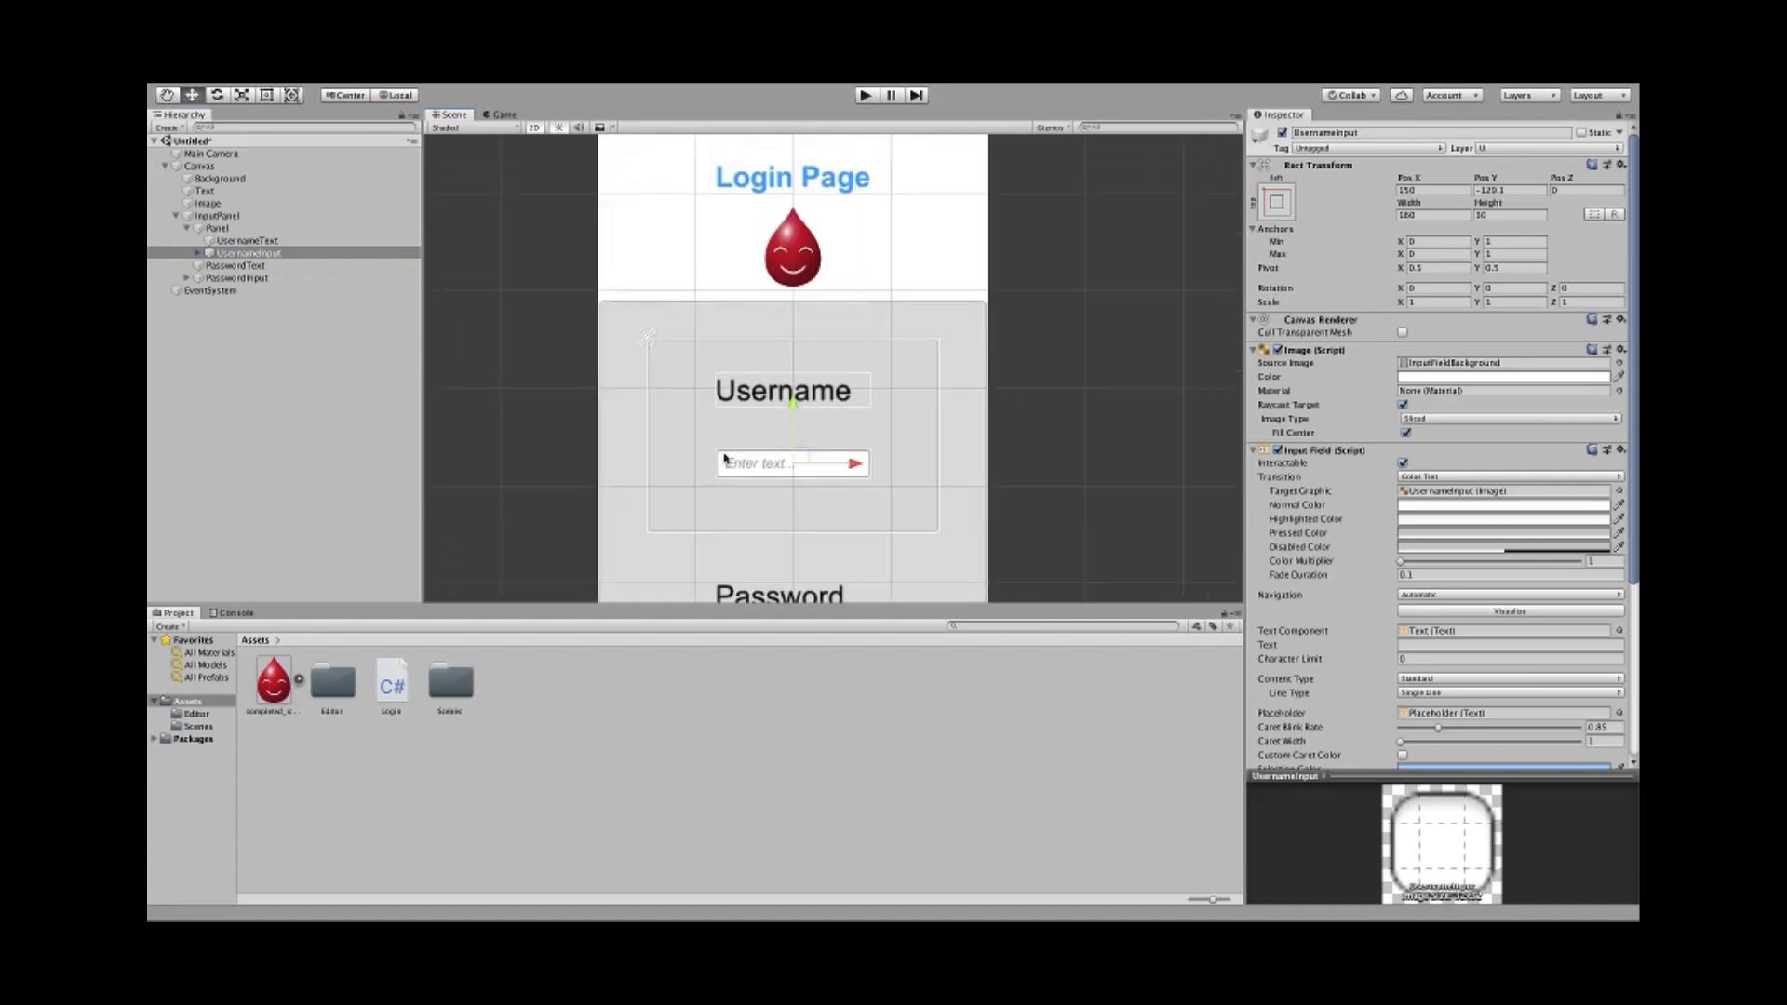
middle_drag(670, 500, 667, 429)
scroll(691, 406, up, 2)
scroll(691, 405, up, 2)
drag(801, 339, 805, 347)
click(791, 315)
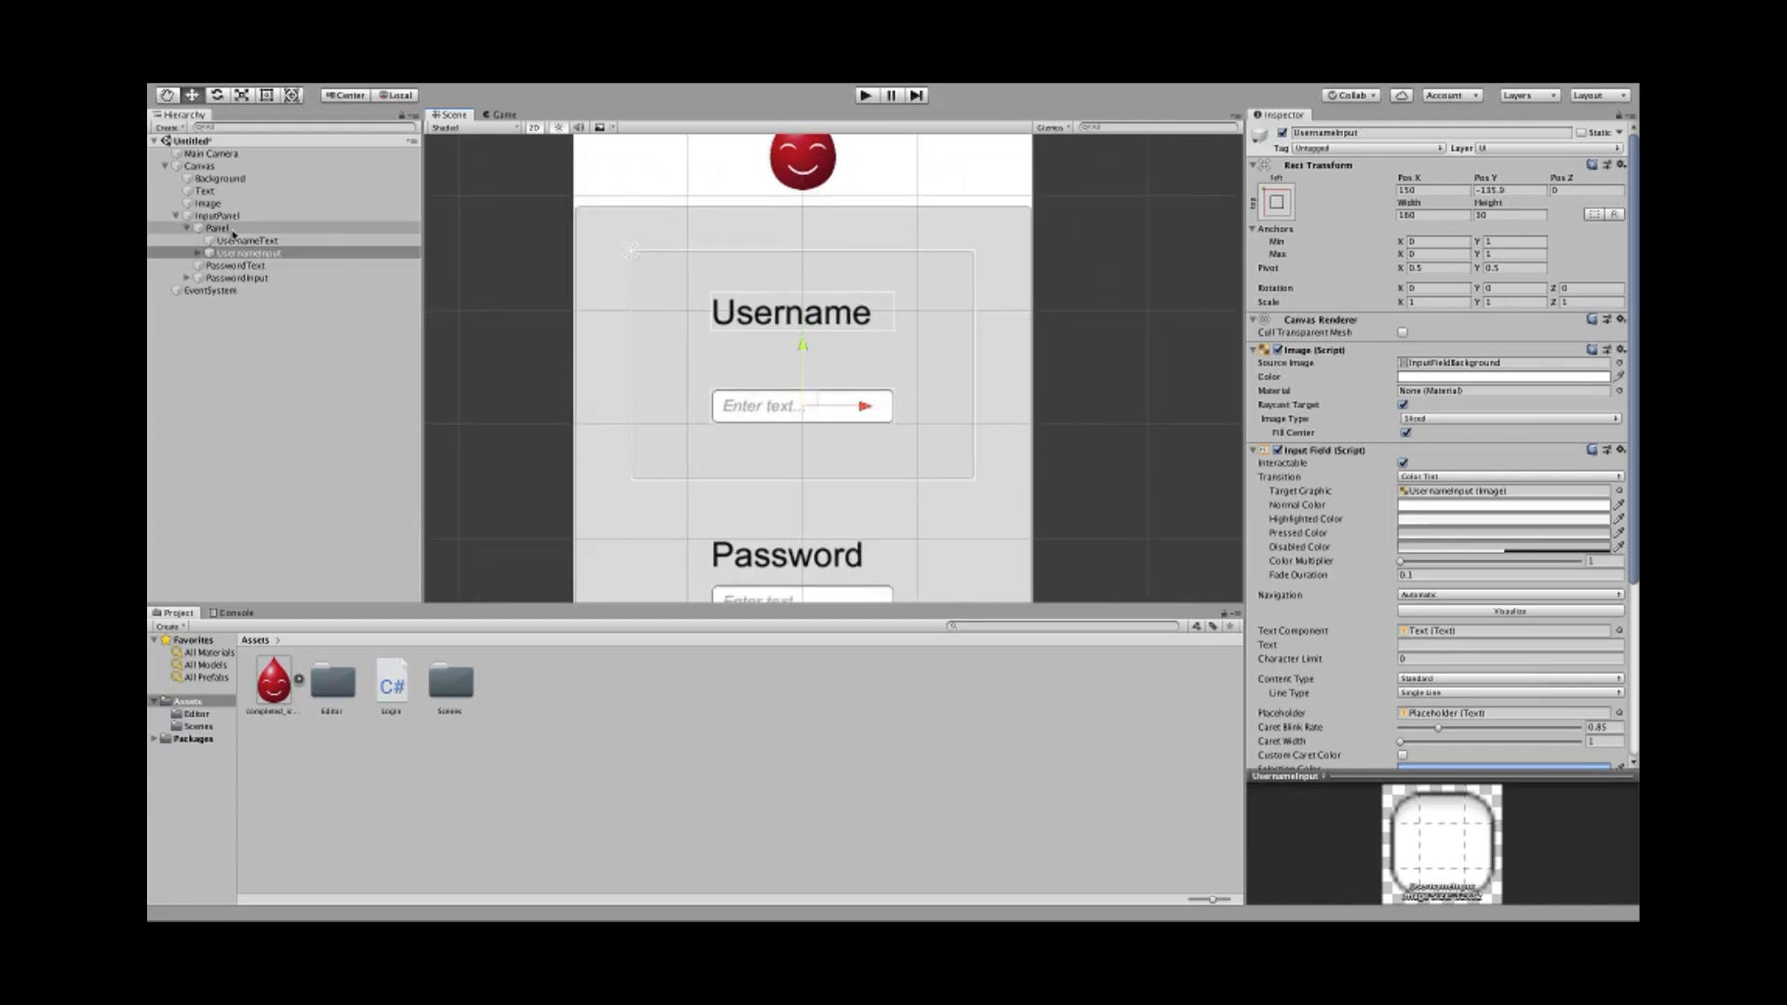
drag(808, 251, 811, 295)
click(216, 228)
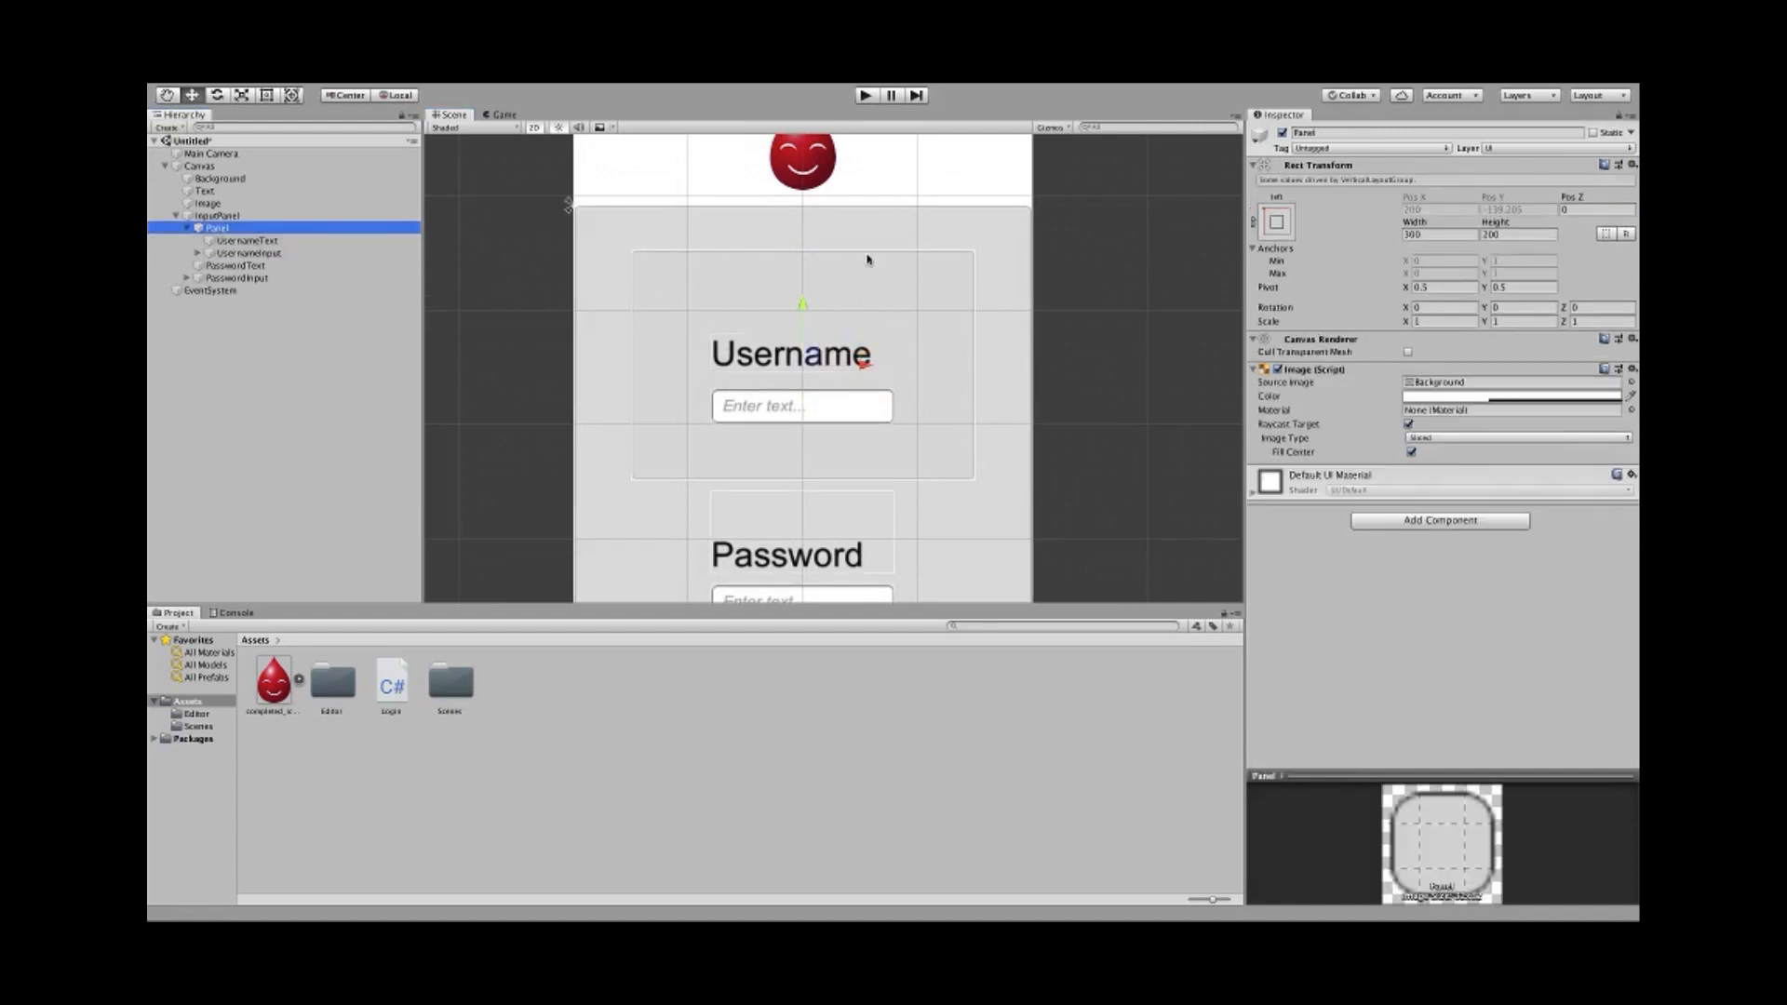
click(808, 262)
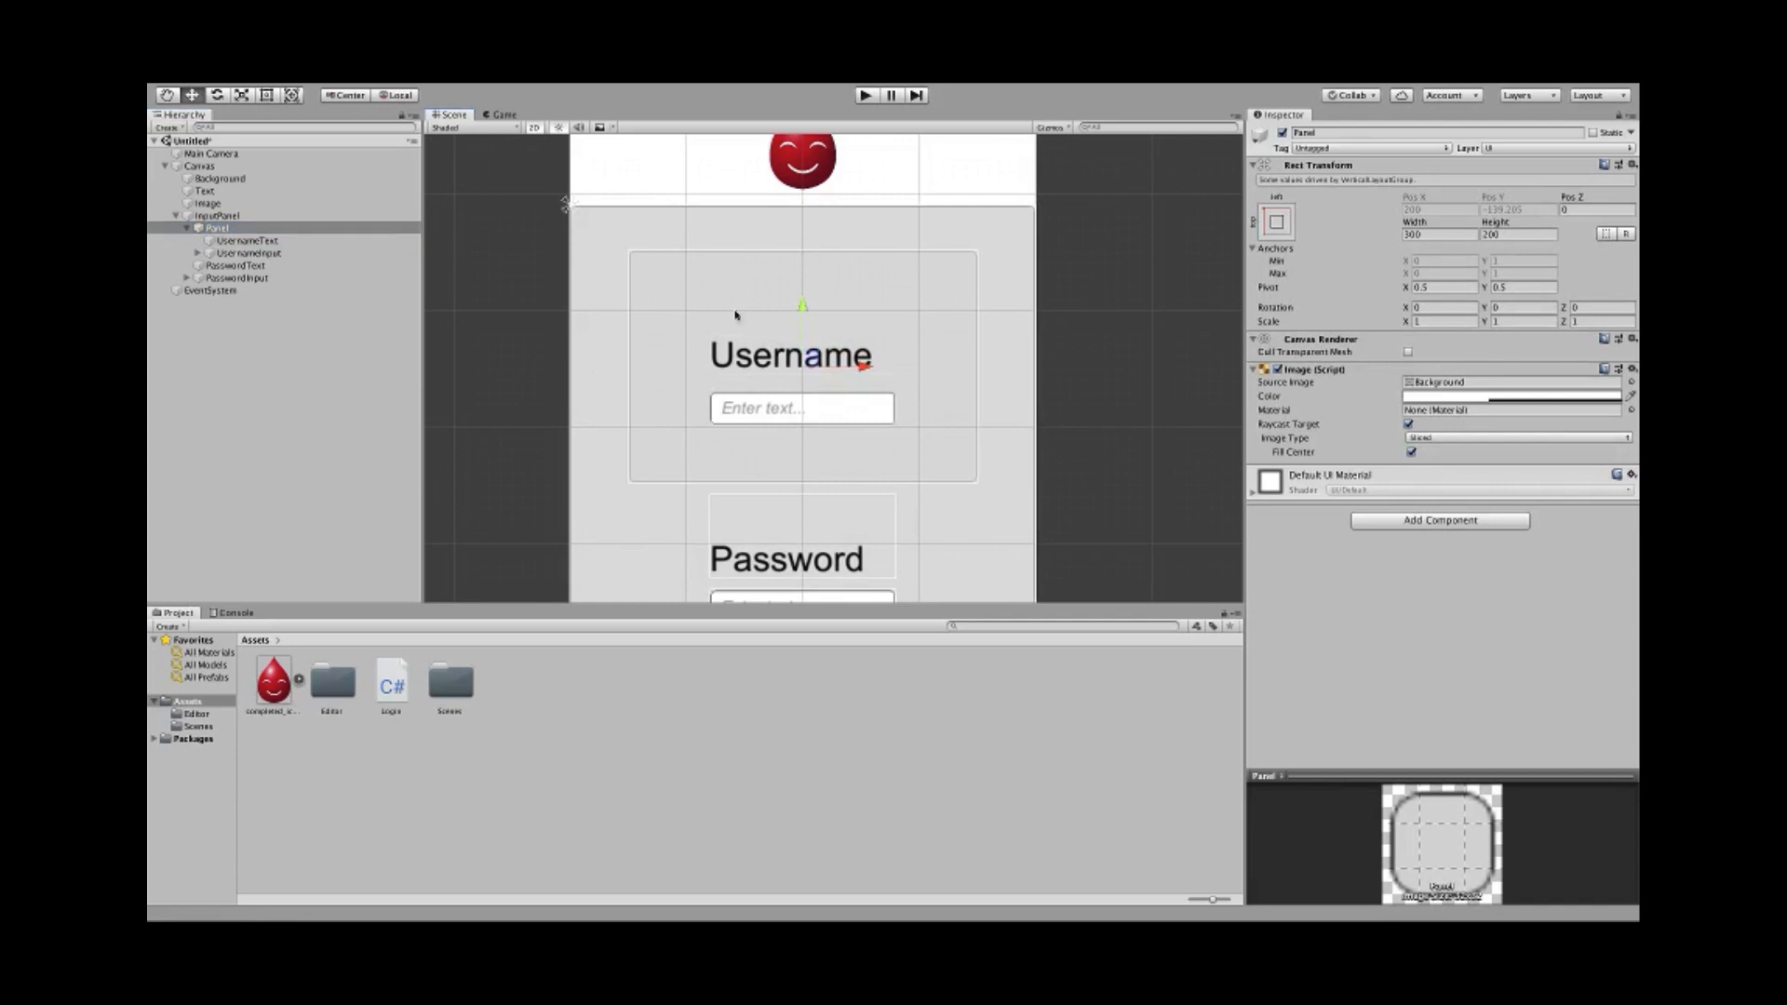
scroll(456, 348, down, 3)
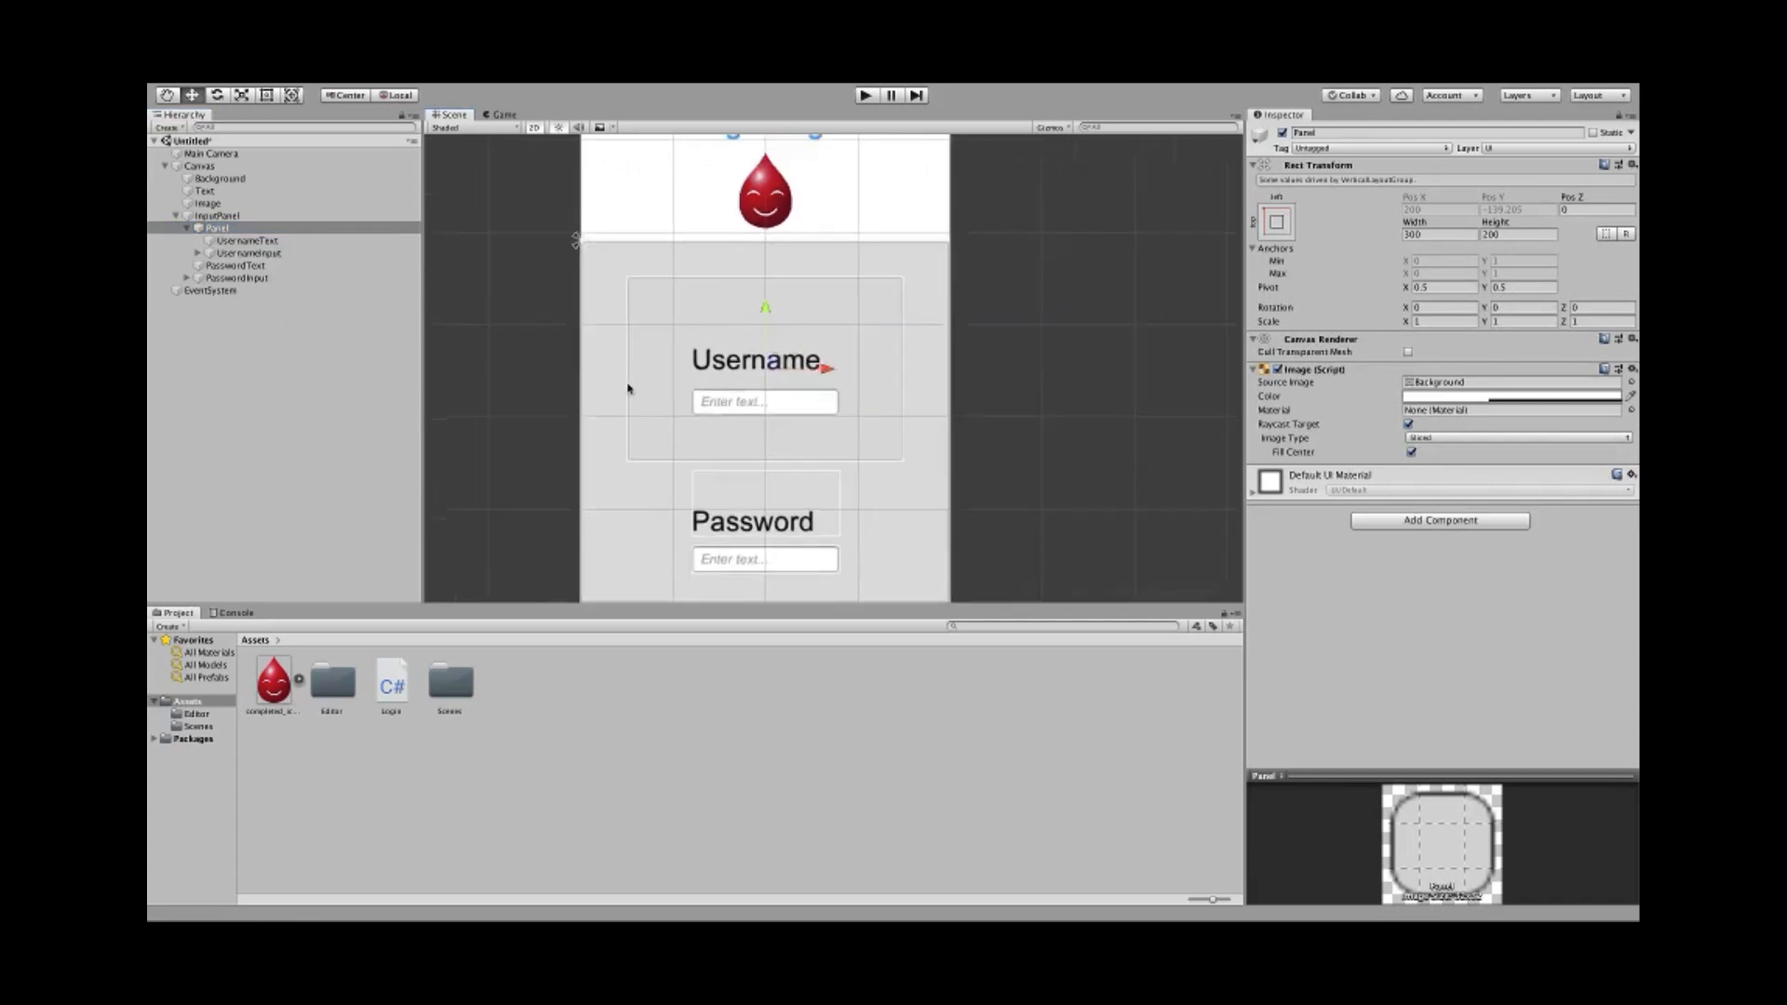
- Trim the Panel to 105.2 high around the raised Username label and input field
click(267, 97)
drag(687, 303, 685, 333)
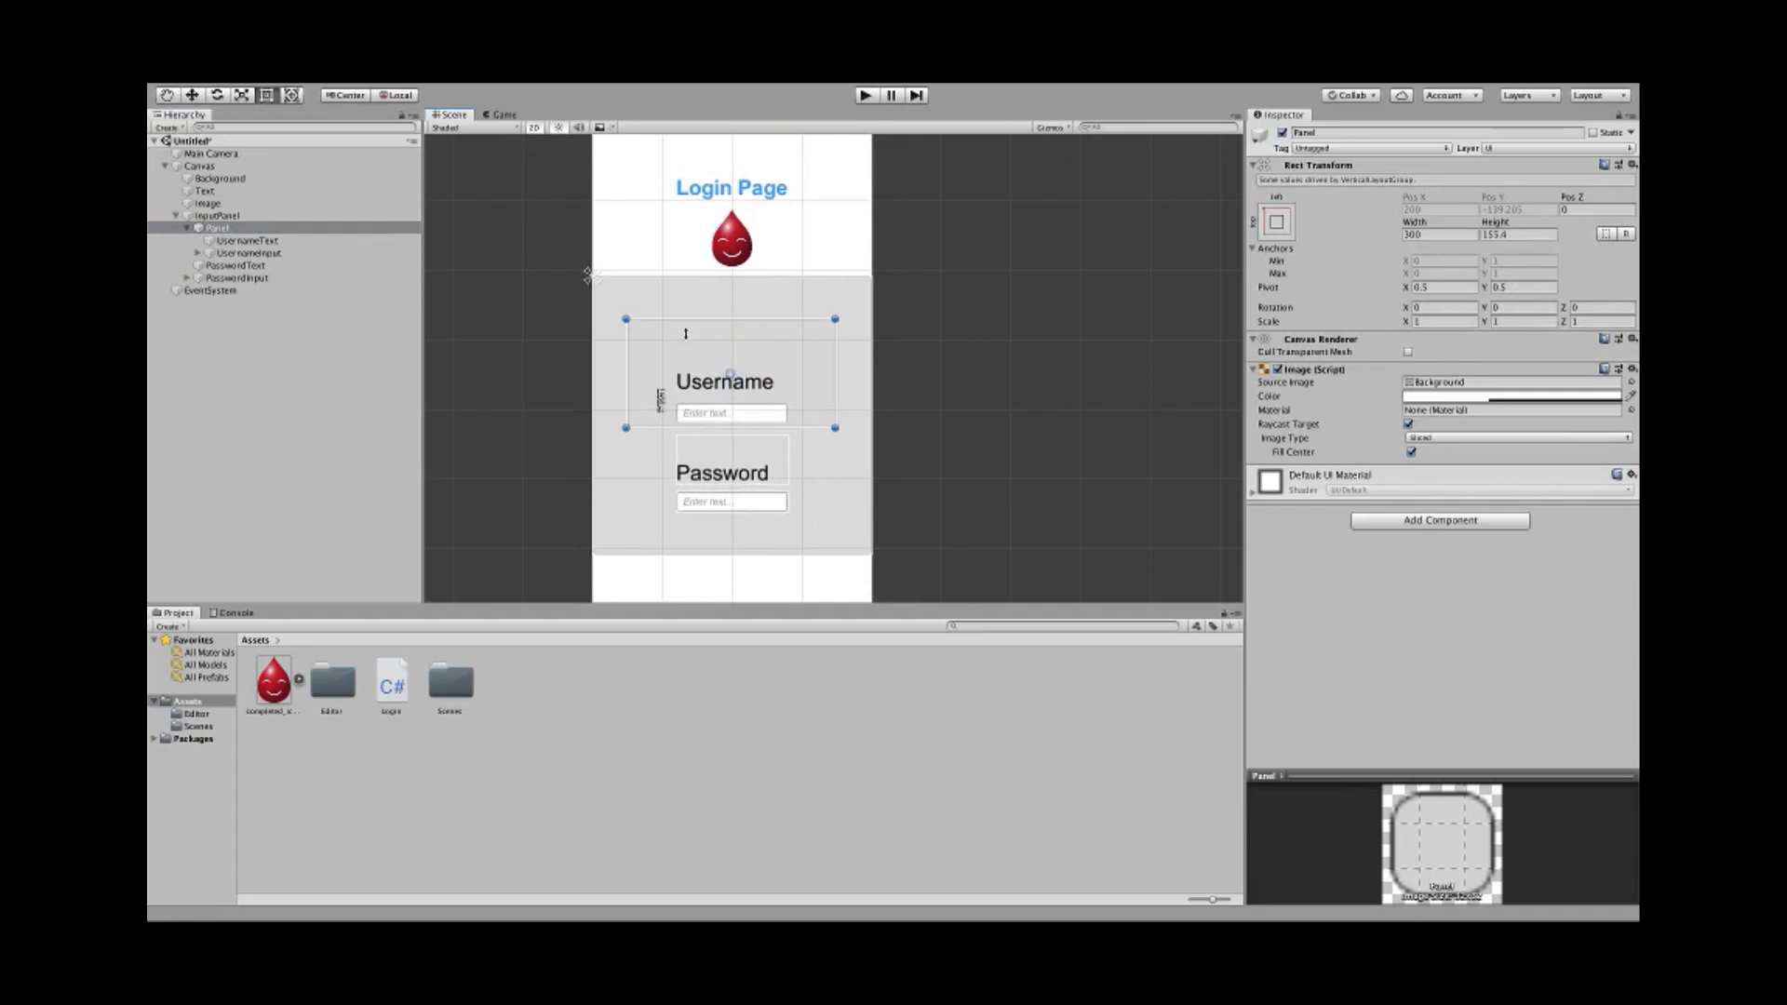
click(228, 241)
shift+click(223, 253)
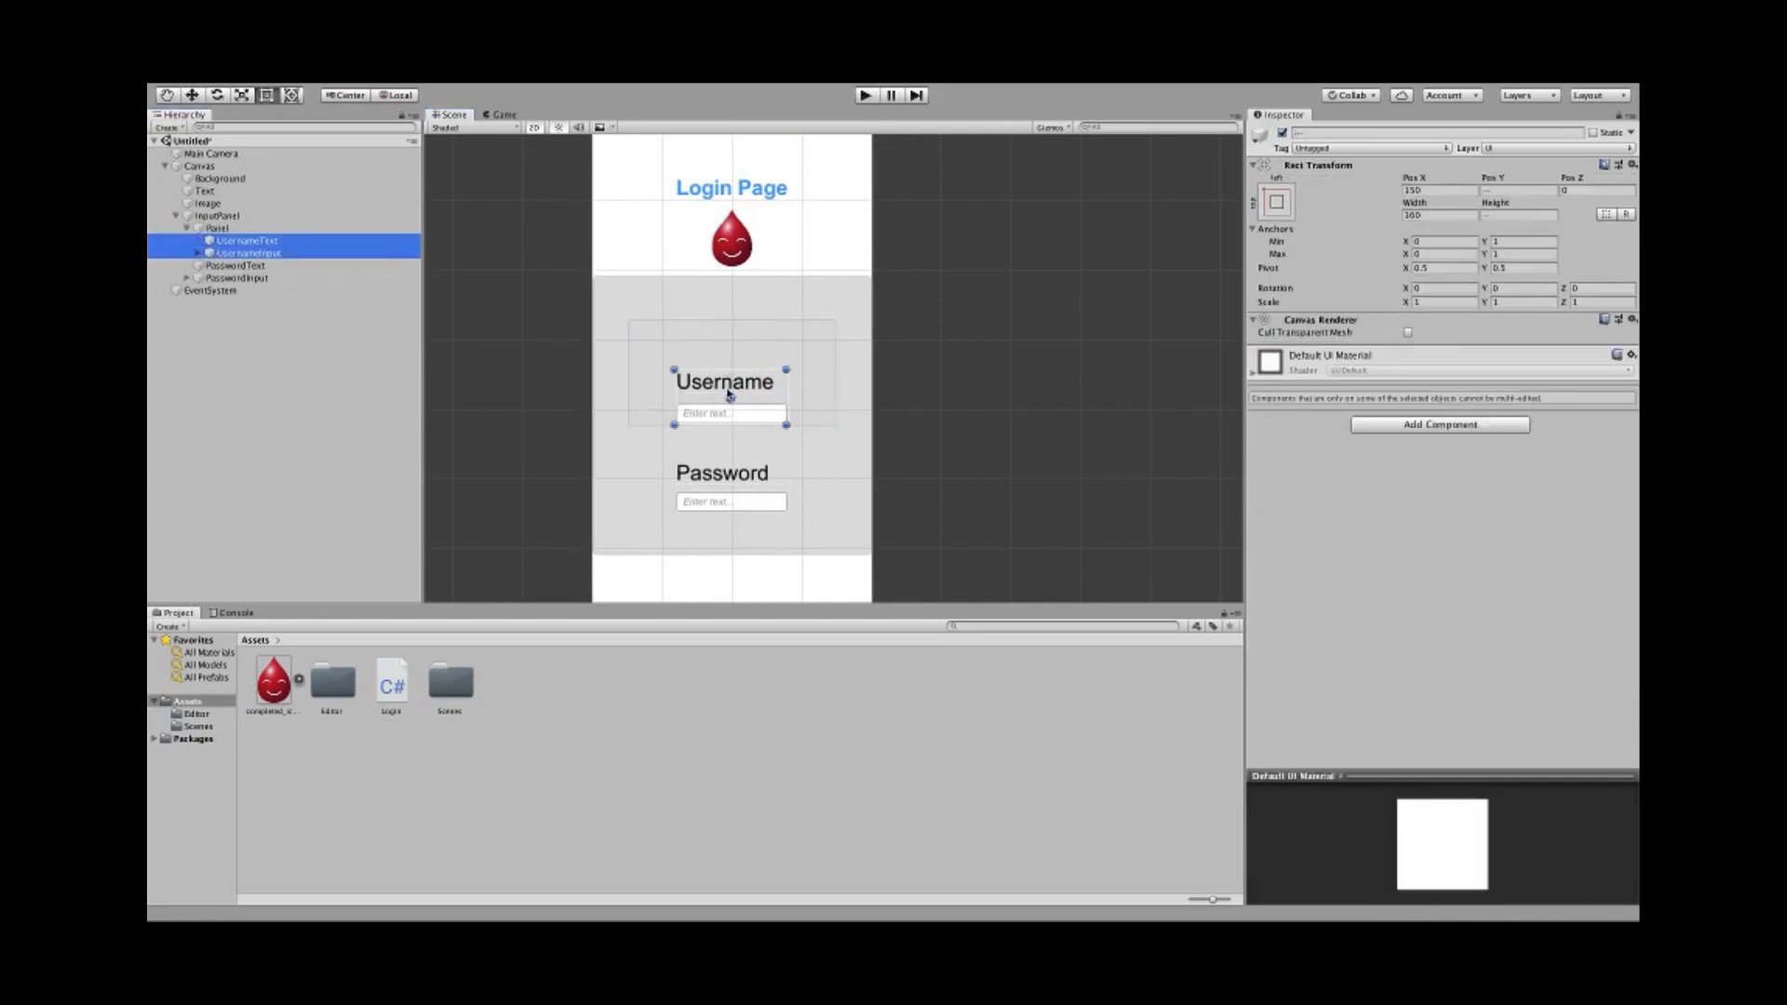
drag(730, 398, 732, 357)
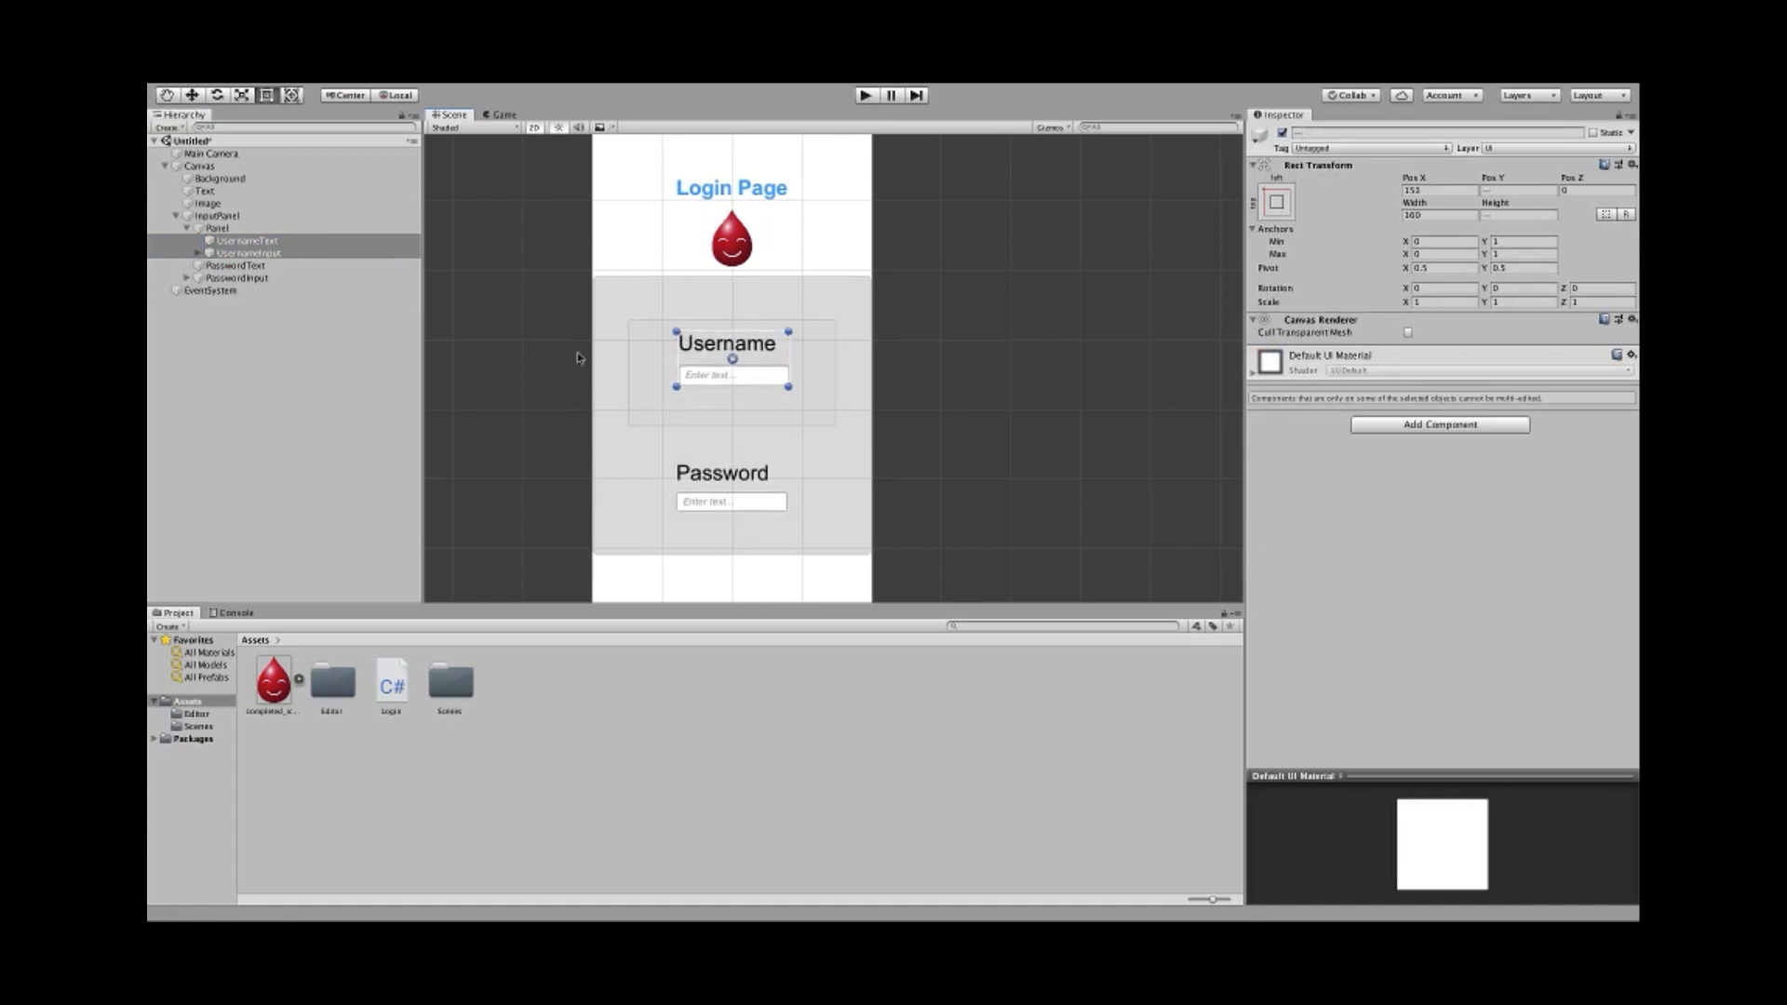
click(731, 409)
drag(743, 428, 739, 394)
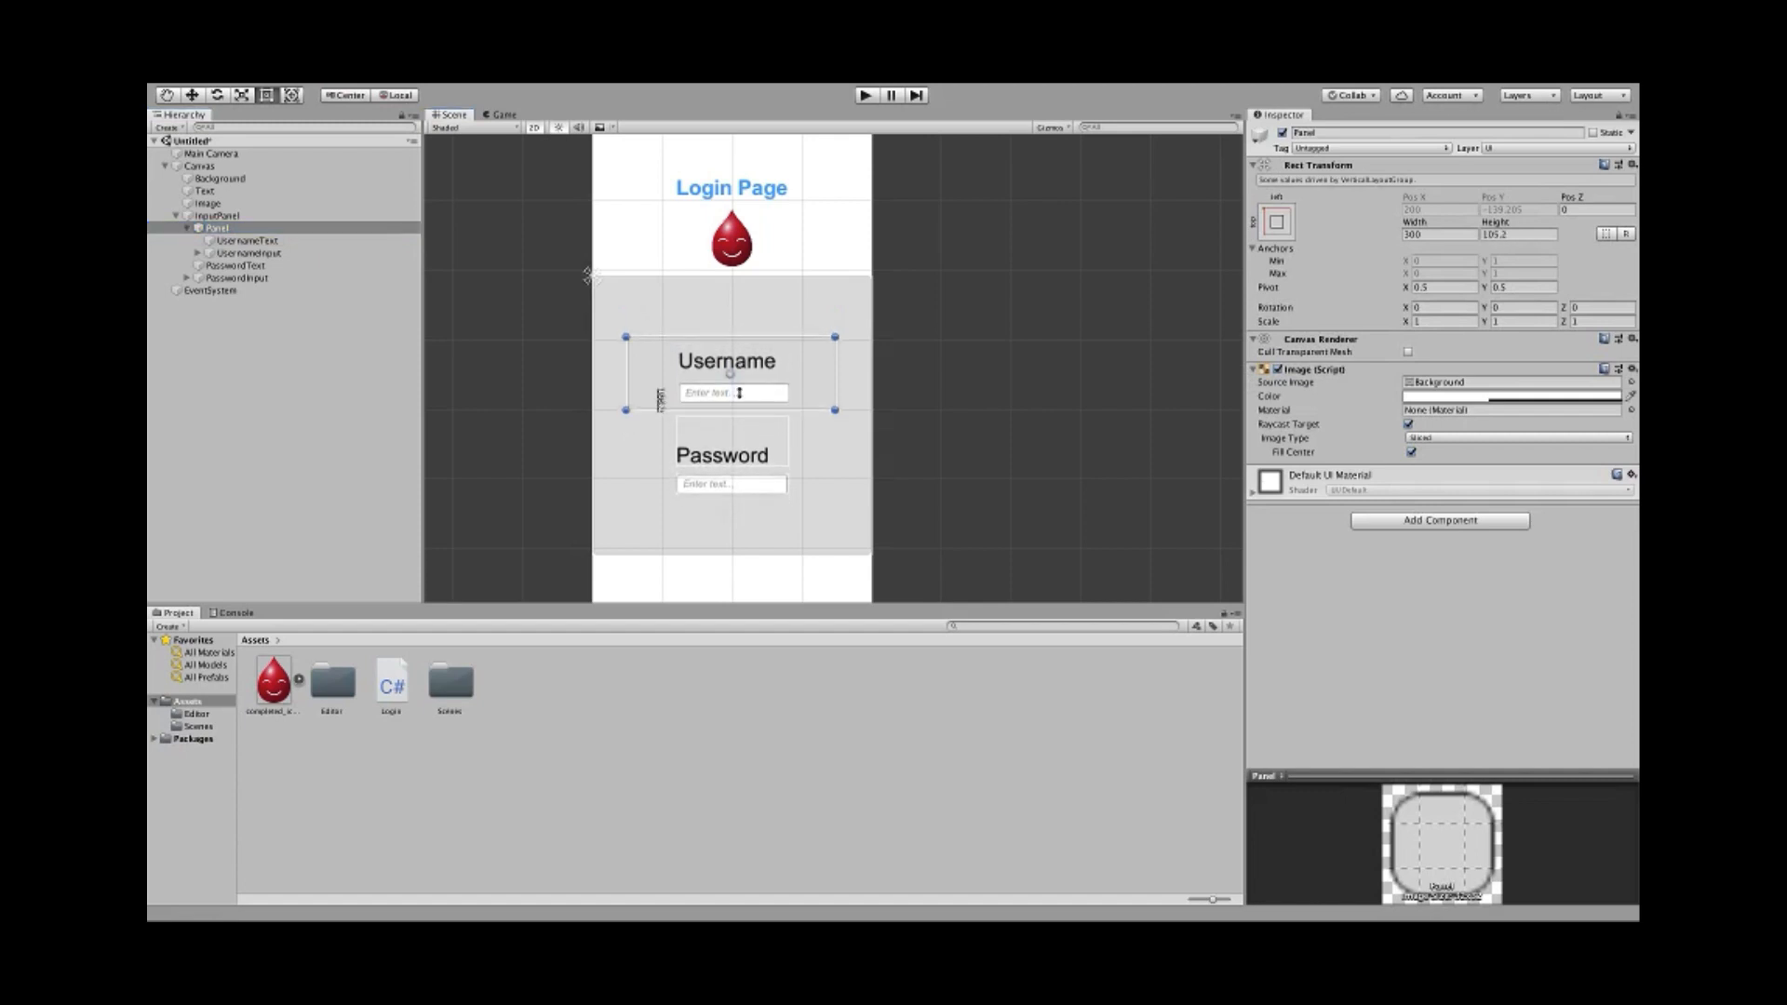
scroll(606, 452, up, 3)
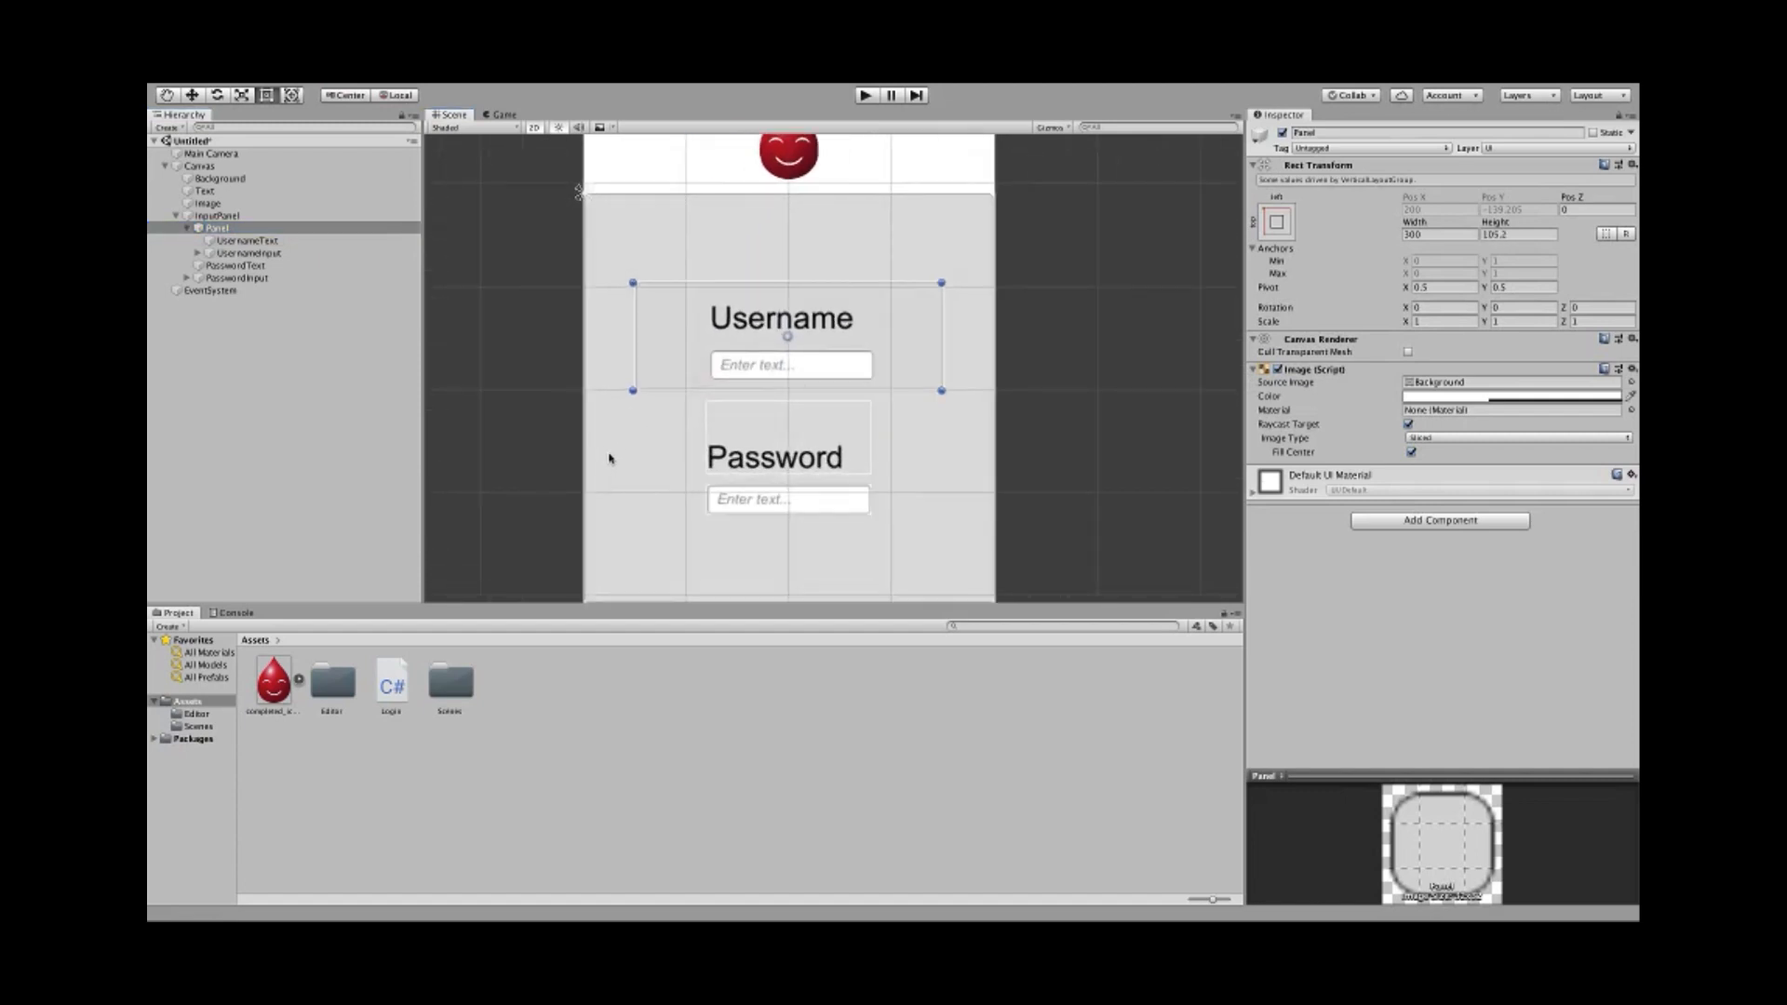
- Delete the old PasswordText and PasswordInput objects
click(260, 267)
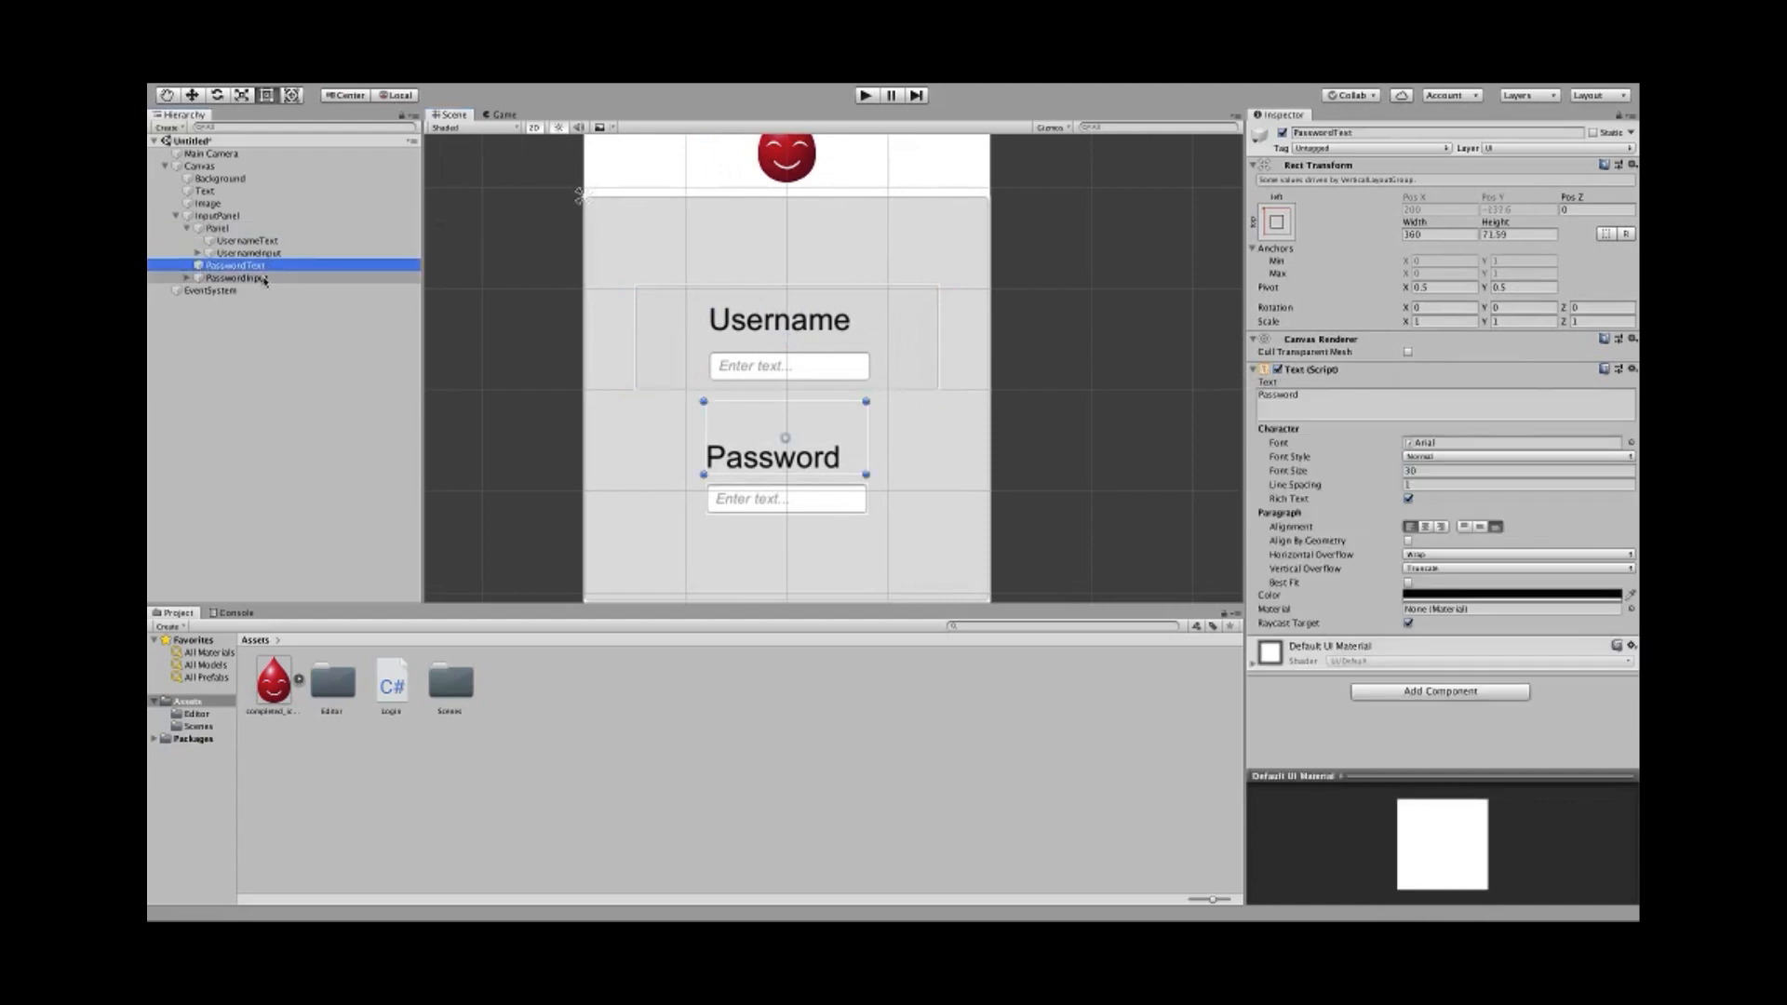
right_click(259, 271)
click(280, 347)
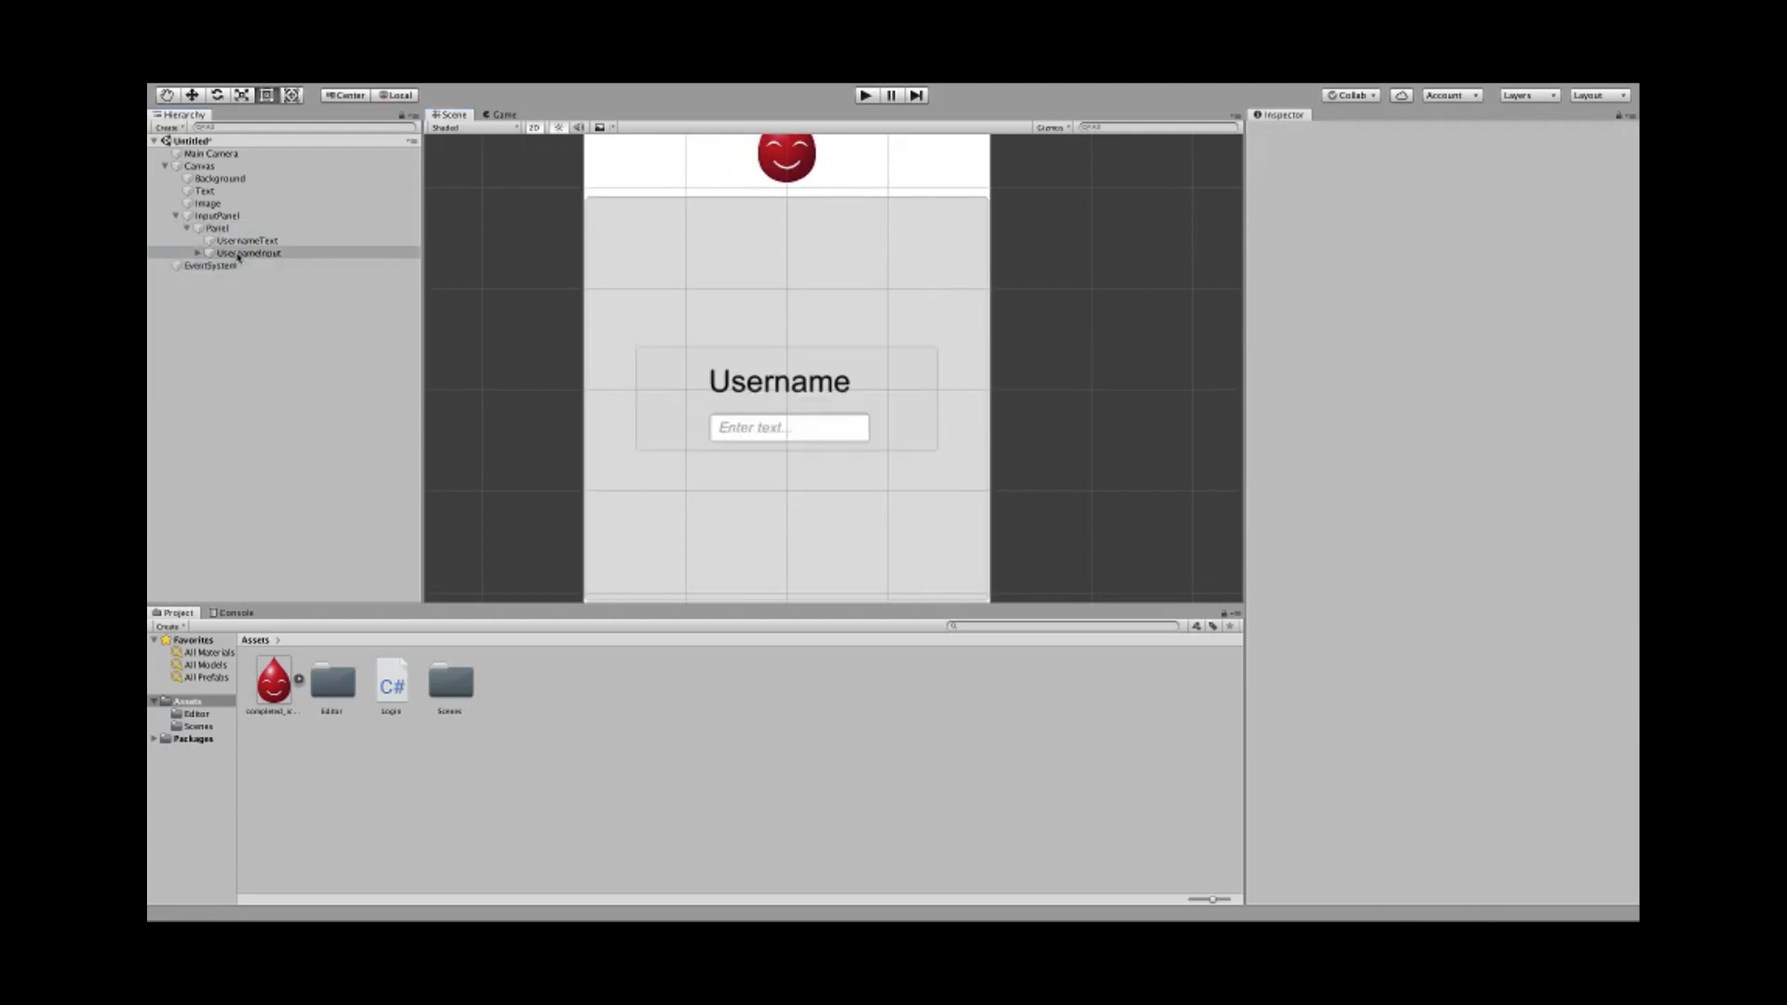
- Duplicate the Username panel and change the copy's label text to 'Password'
click(187, 229)
click(205, 229)
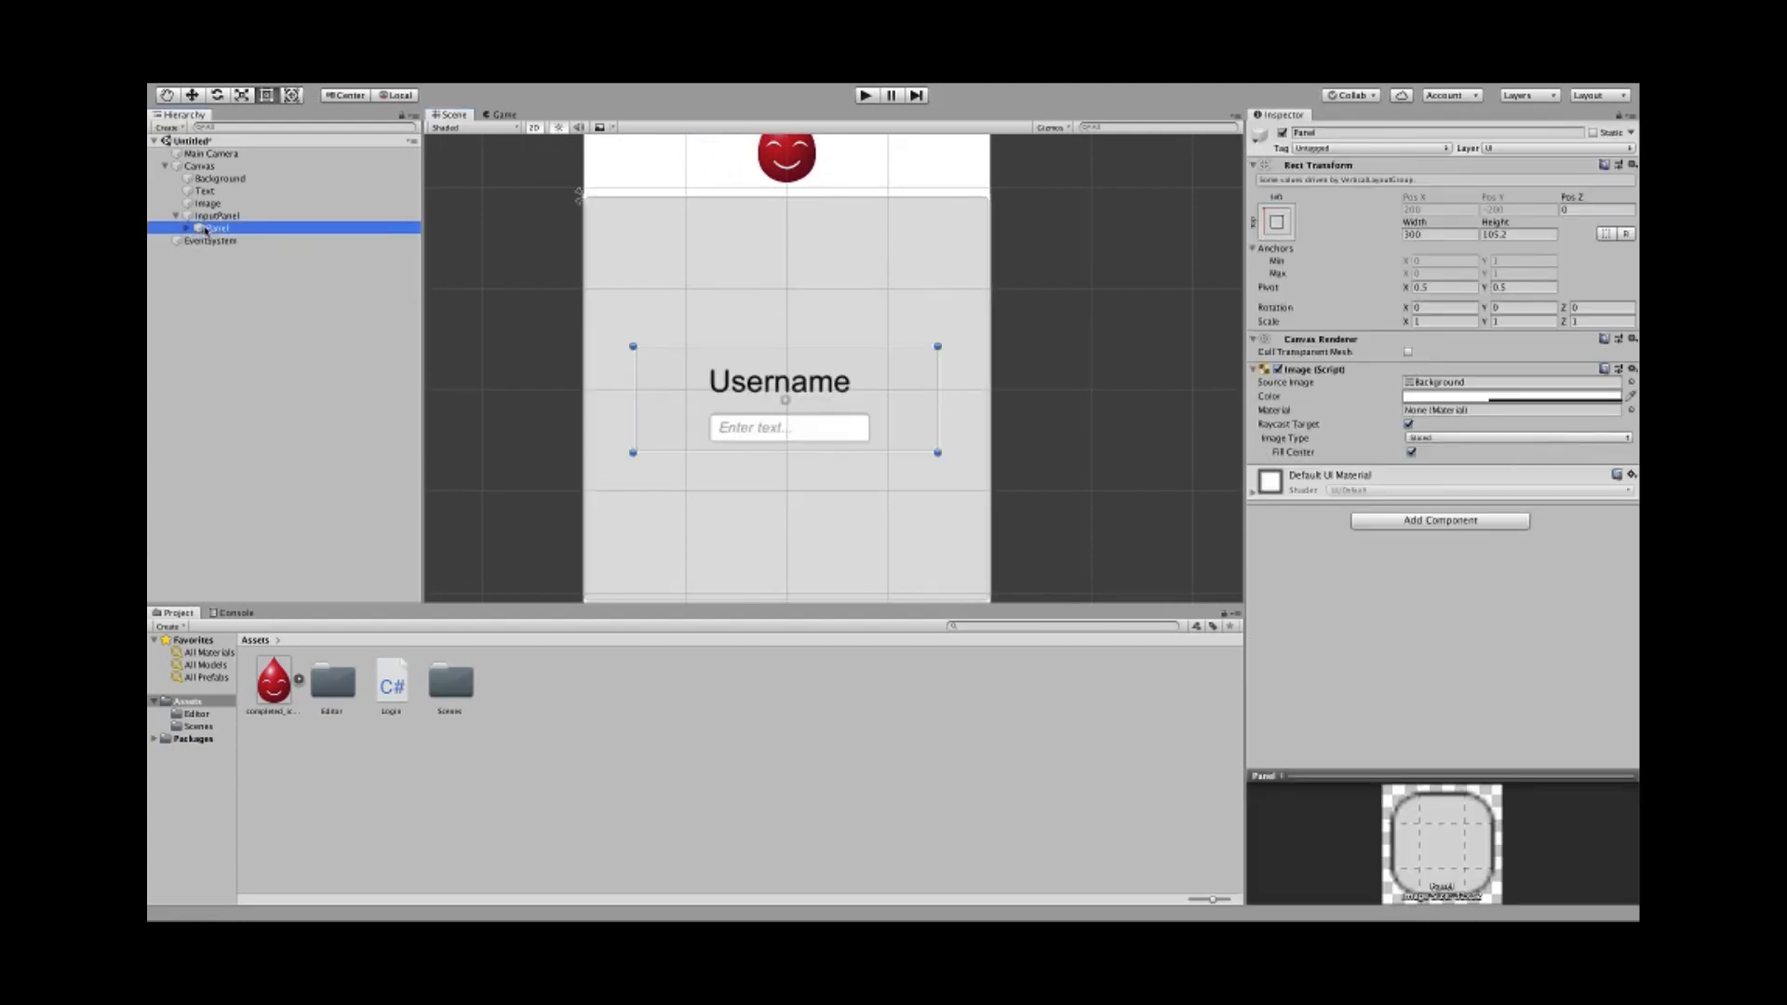
key(super+d)
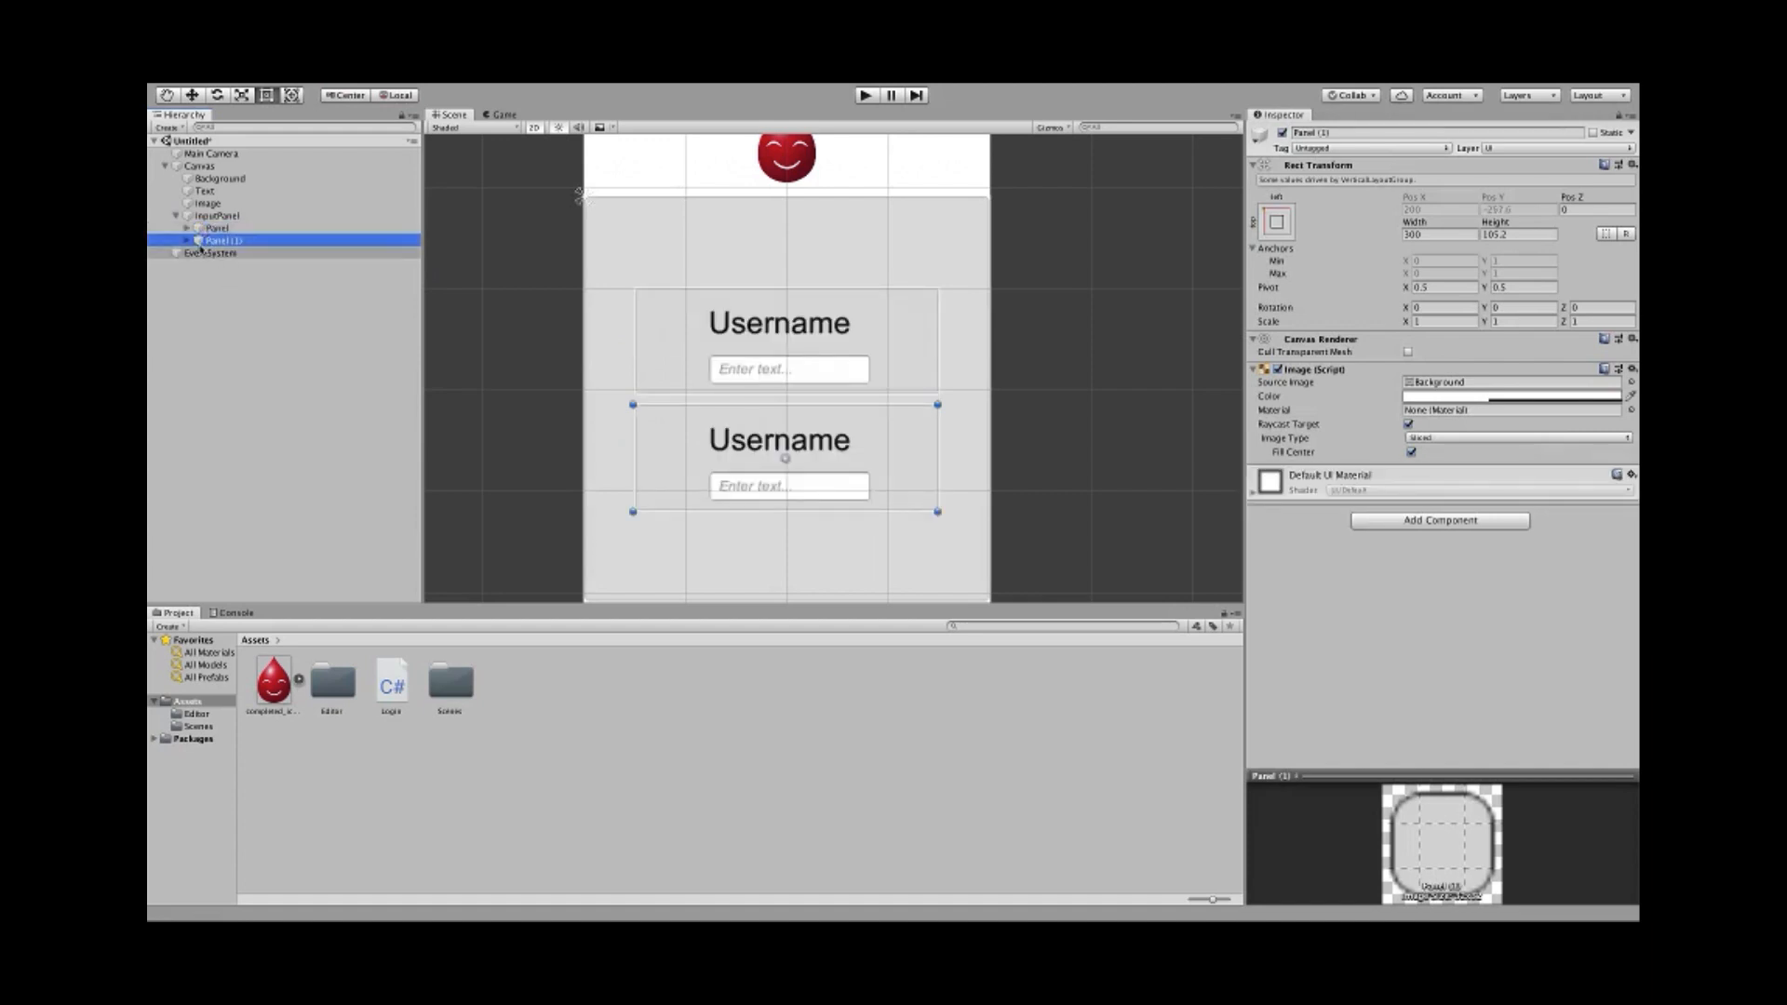
click(189, 241)
click(207, 253)
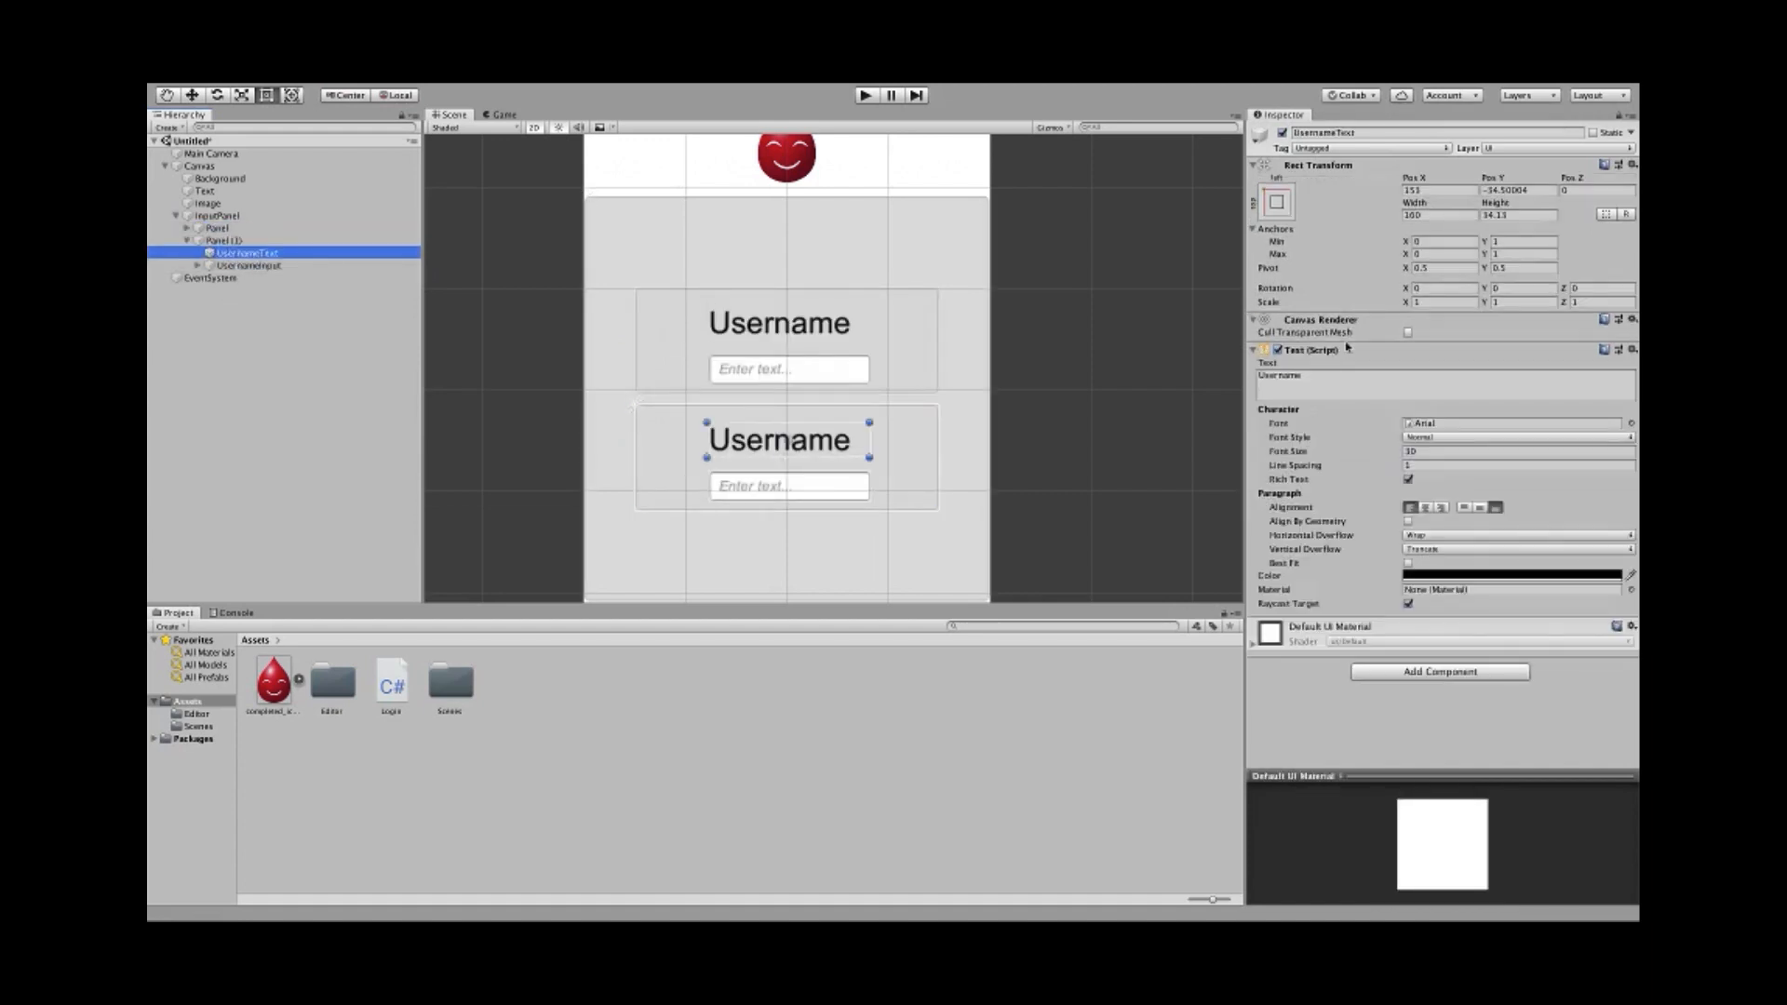
click(1378, 385)
text(Password)
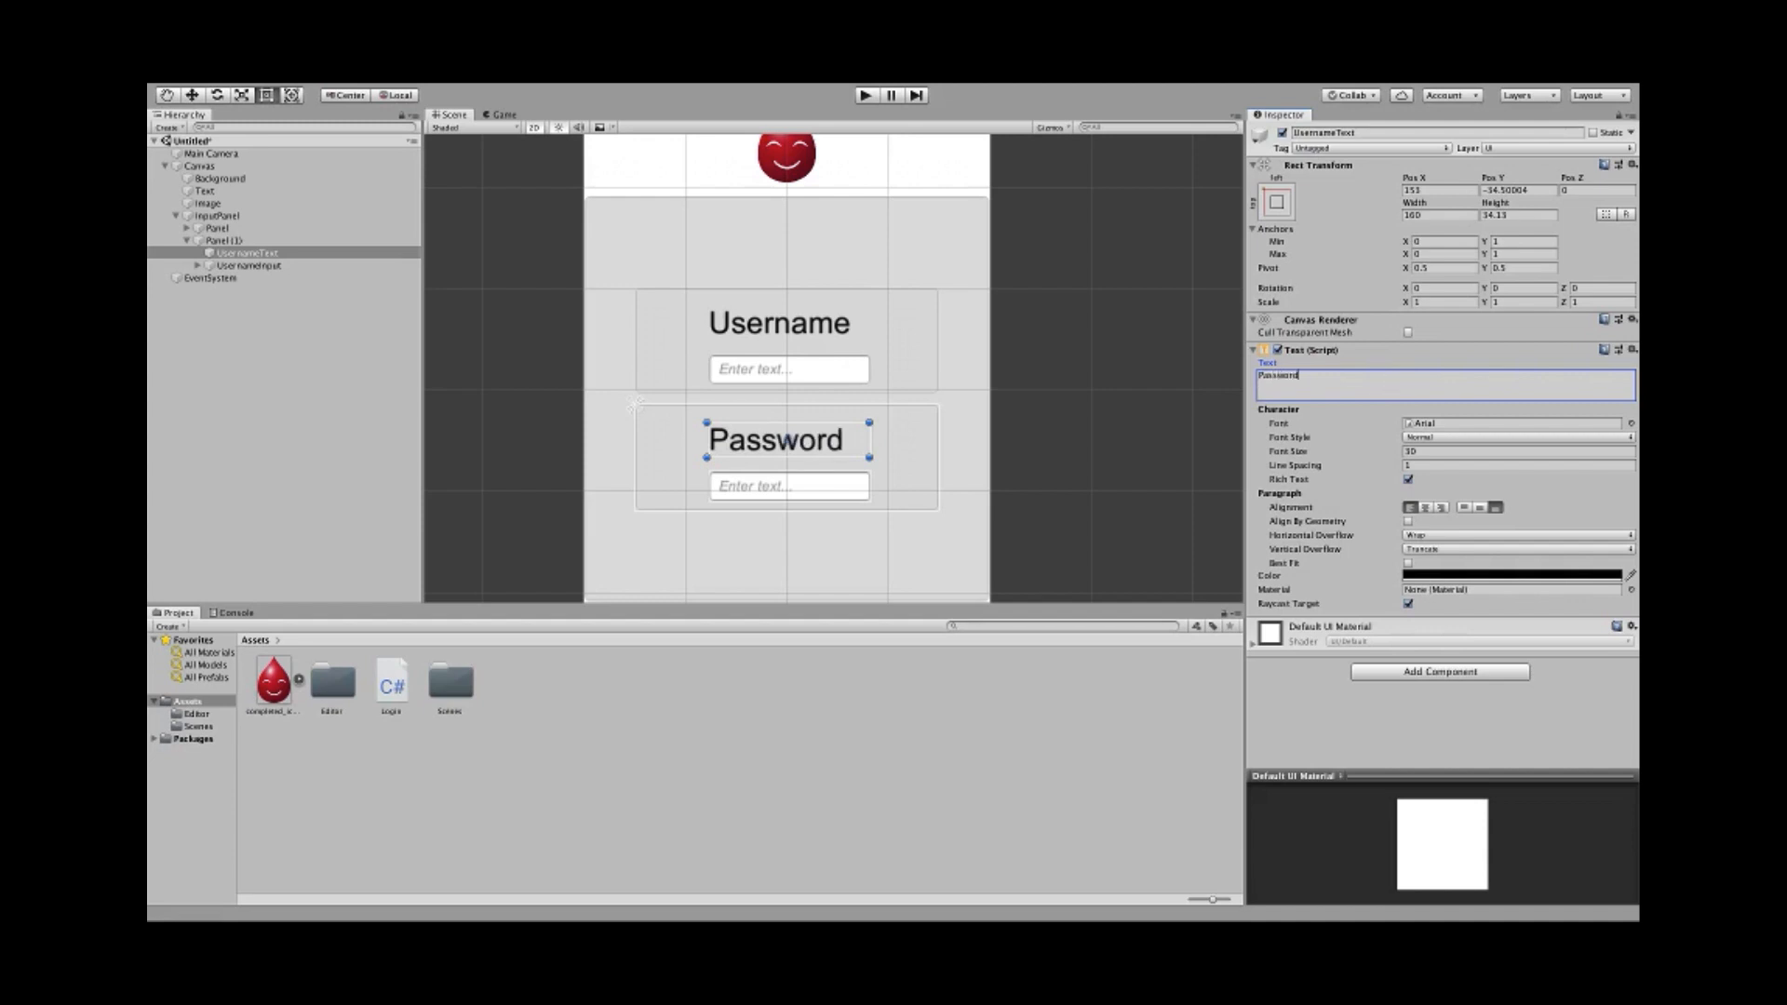
- Rename the panels to UsernamePanel and PasswordPanel
click(216, 228)
click(1329, 133)
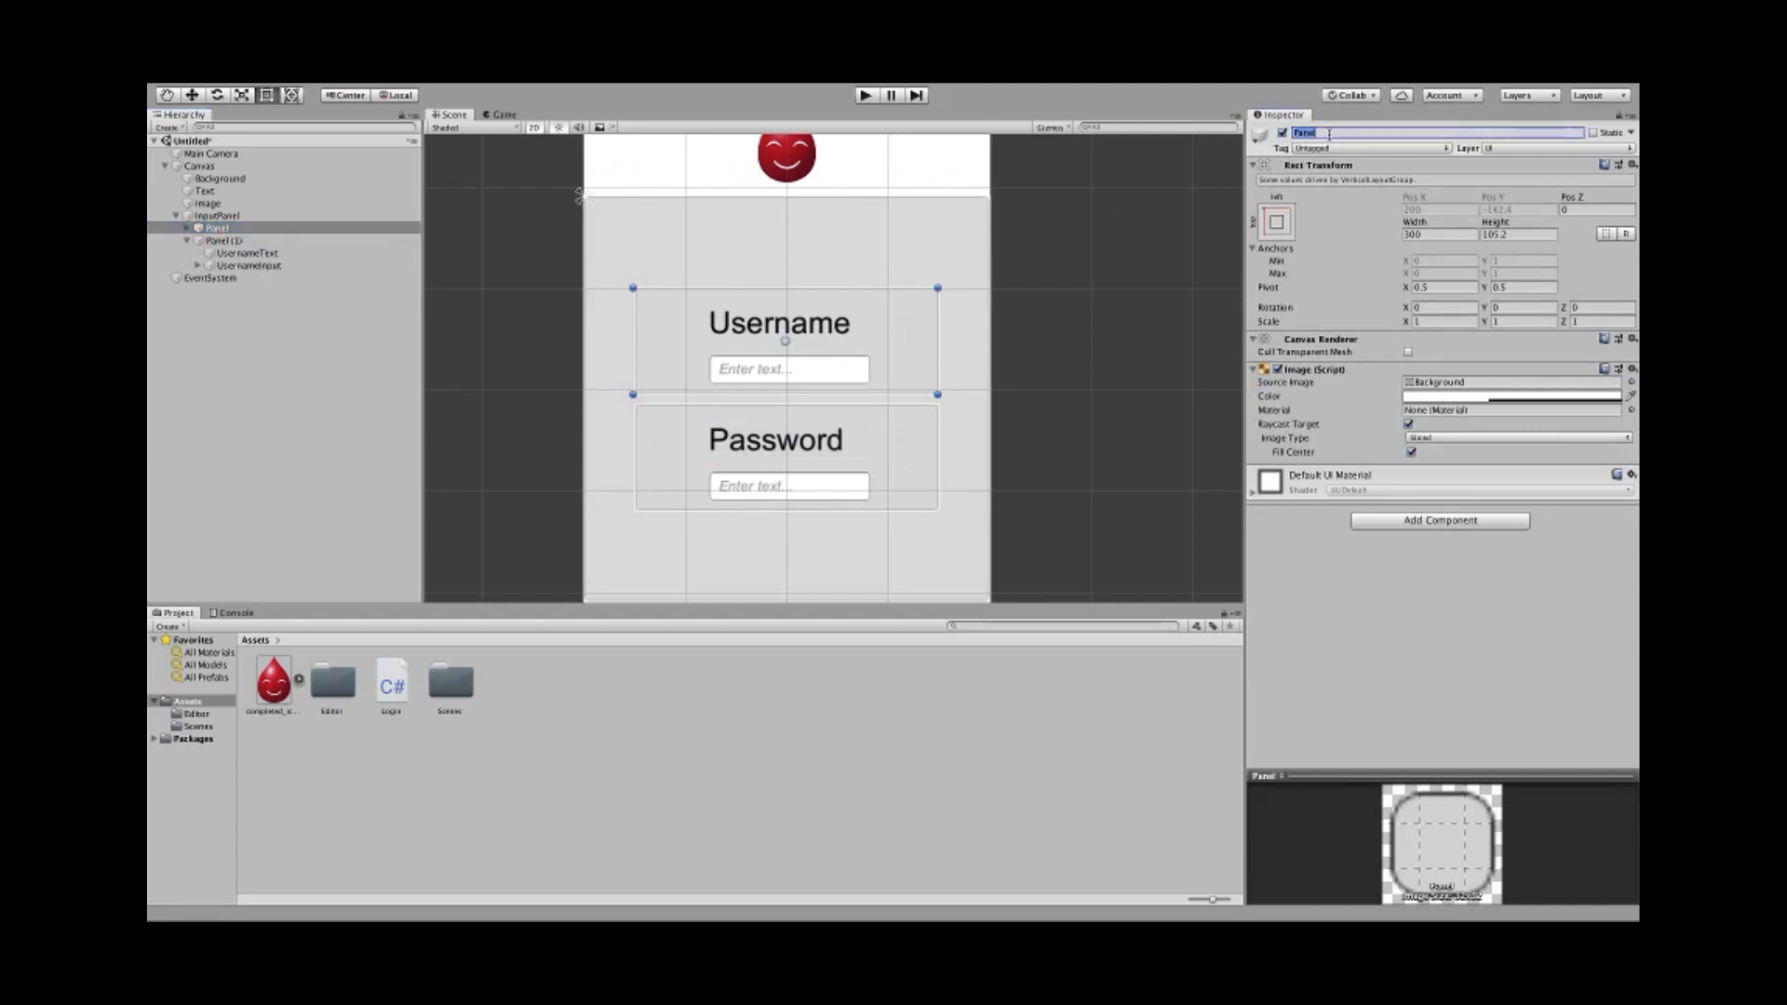
text(Username)
key(Return)
click(223, 240)
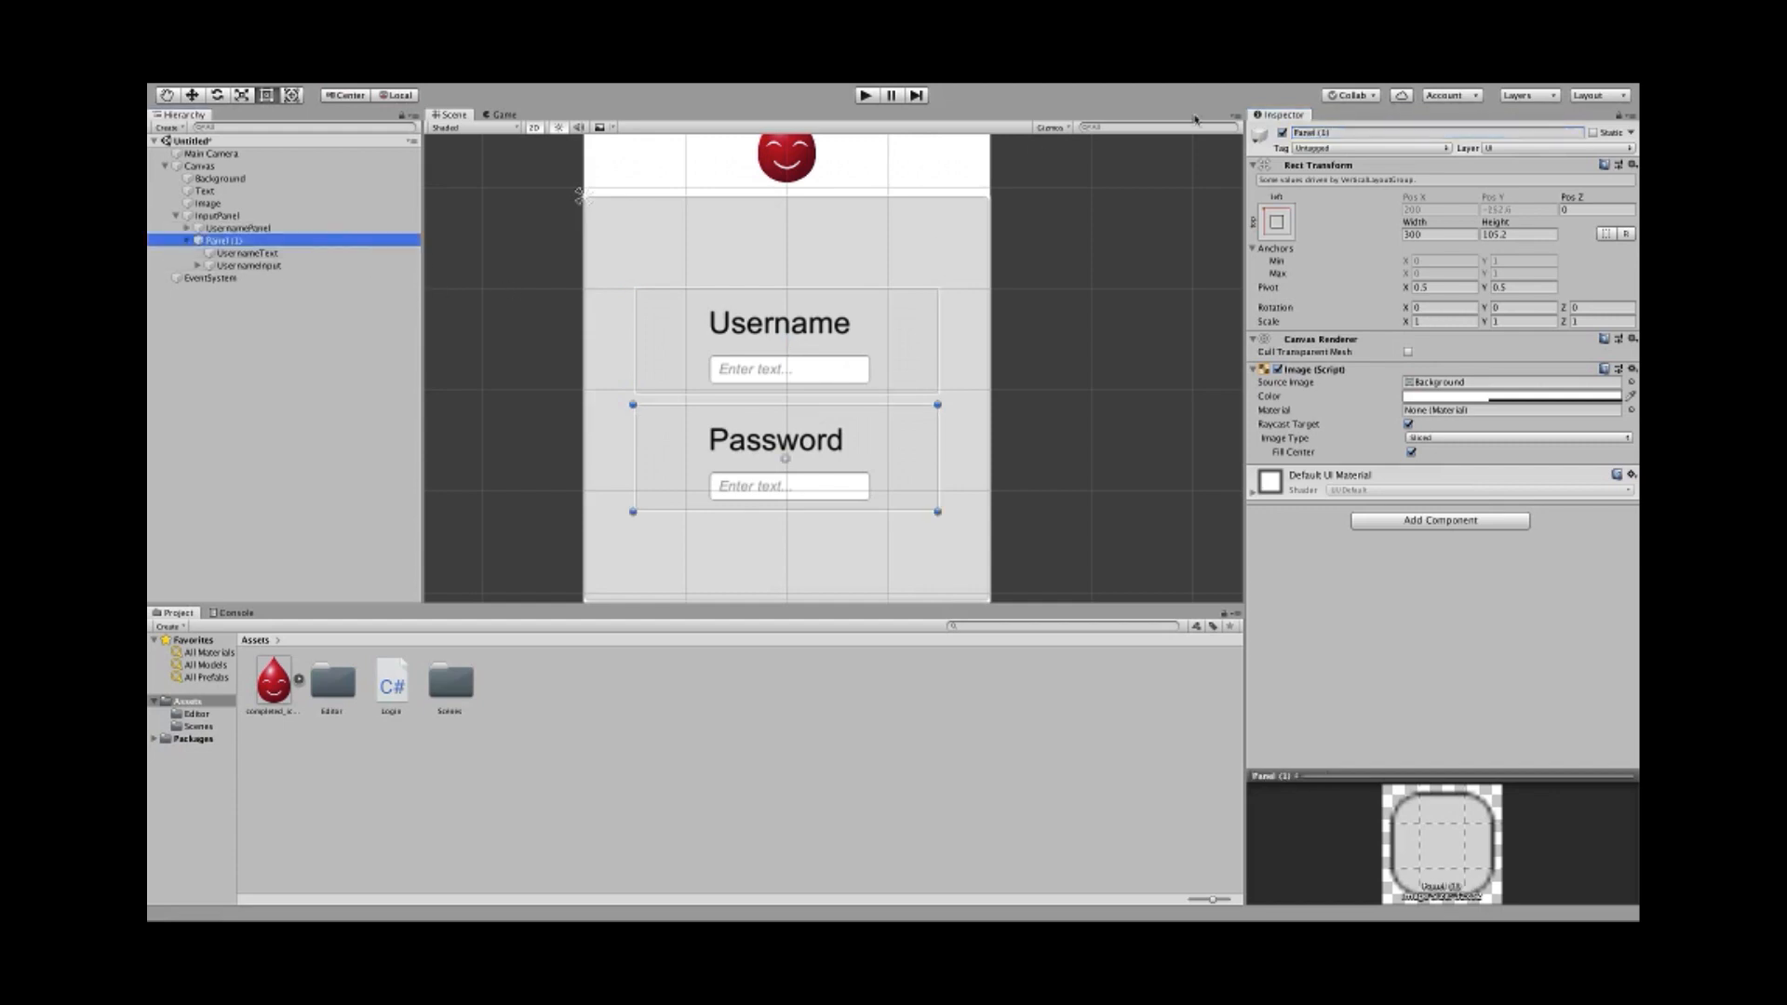
click(1331, 132)
text(Pas)
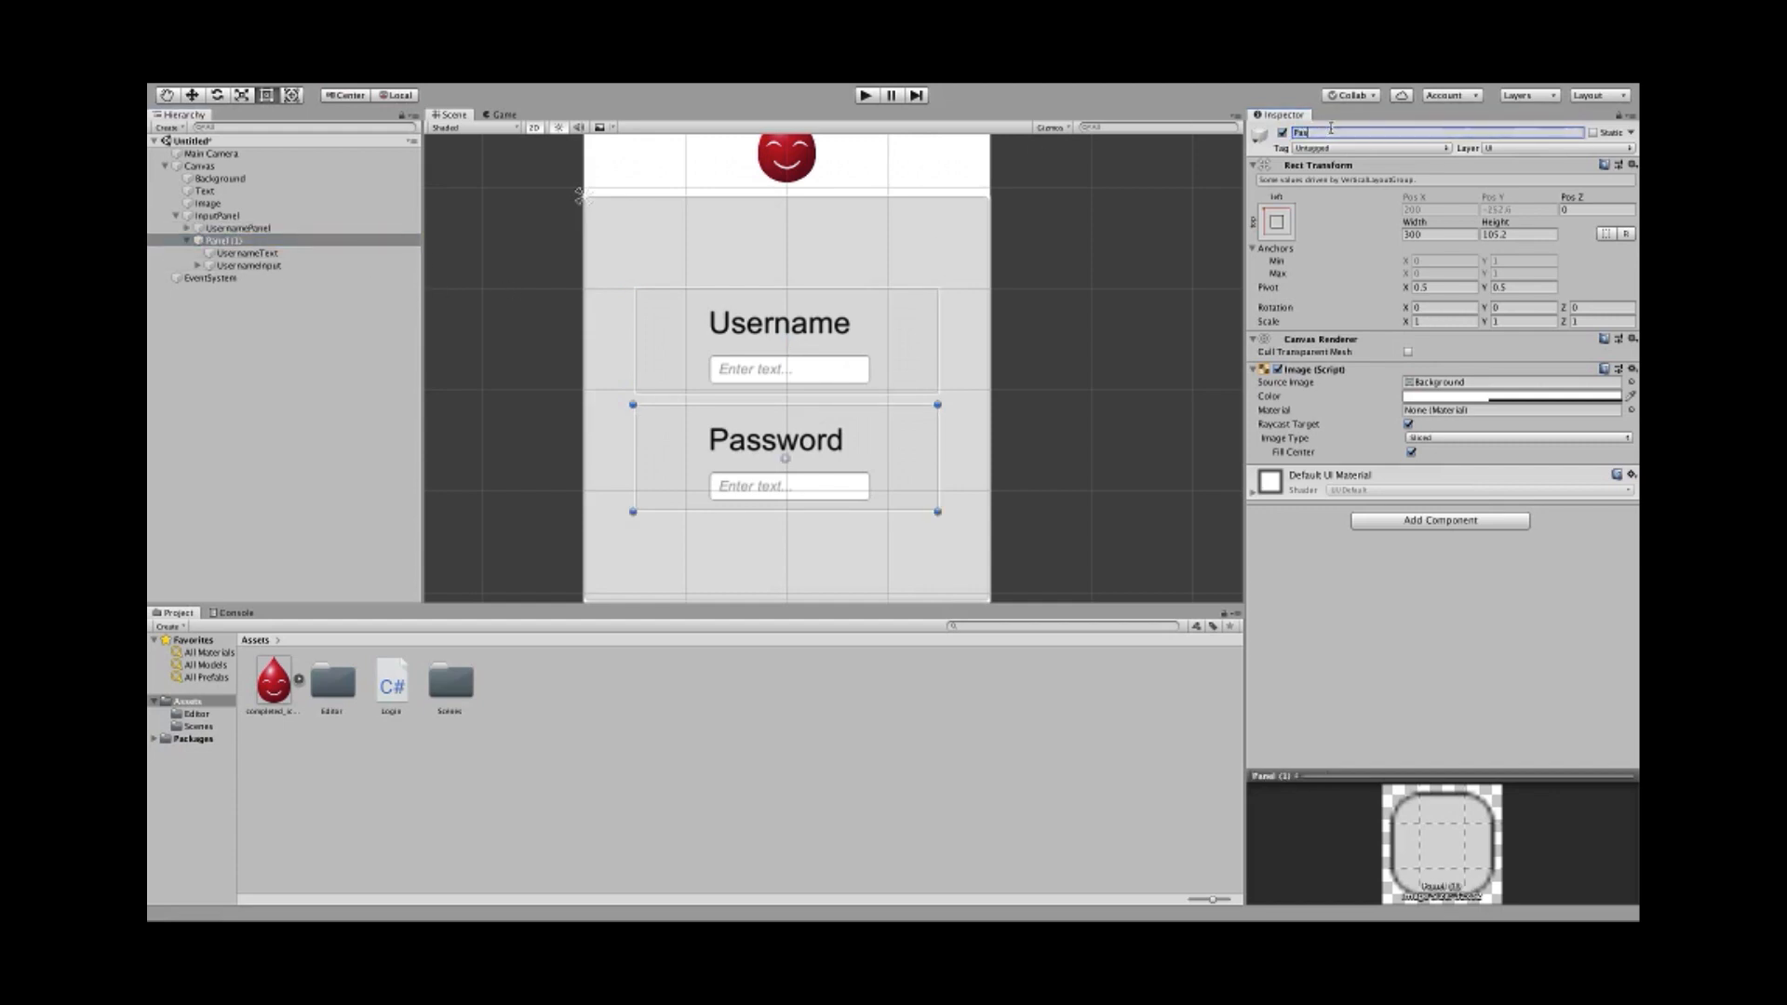
text(swordPanel)
- Rename the duplicate's children to PasswordText and PasswordInput
click(260, 254)
click(1359, 131)
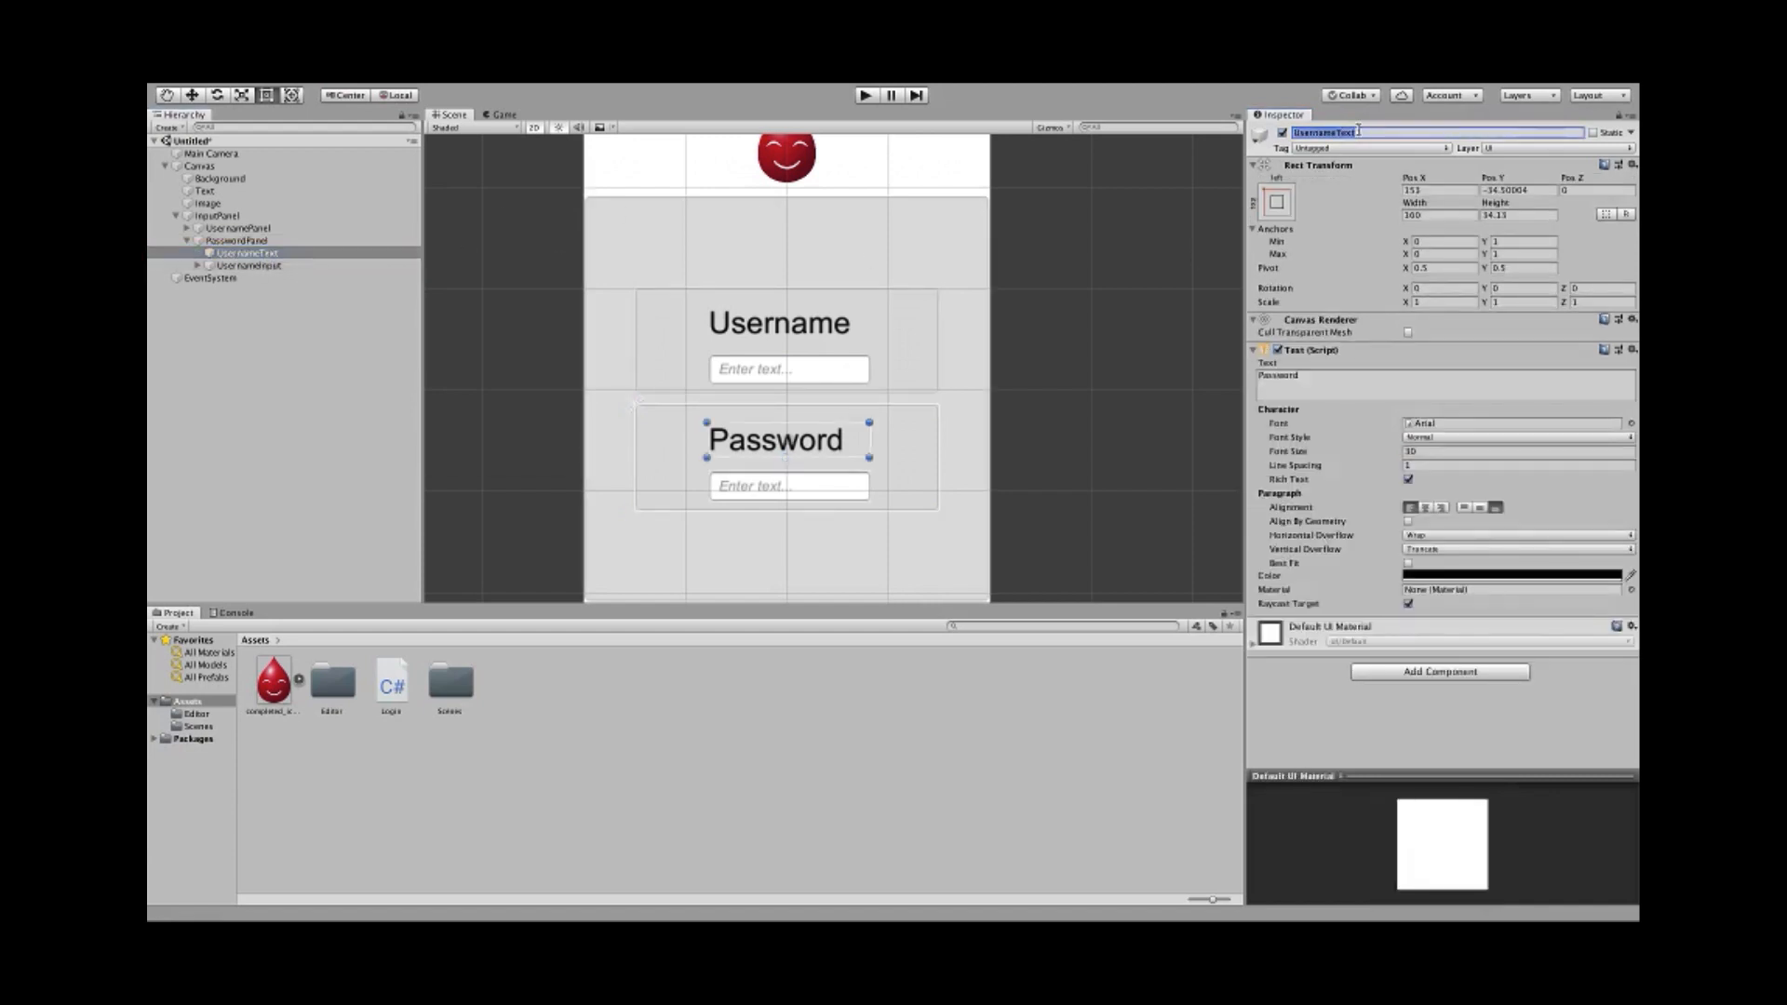
text(Password)
click(265, 266)
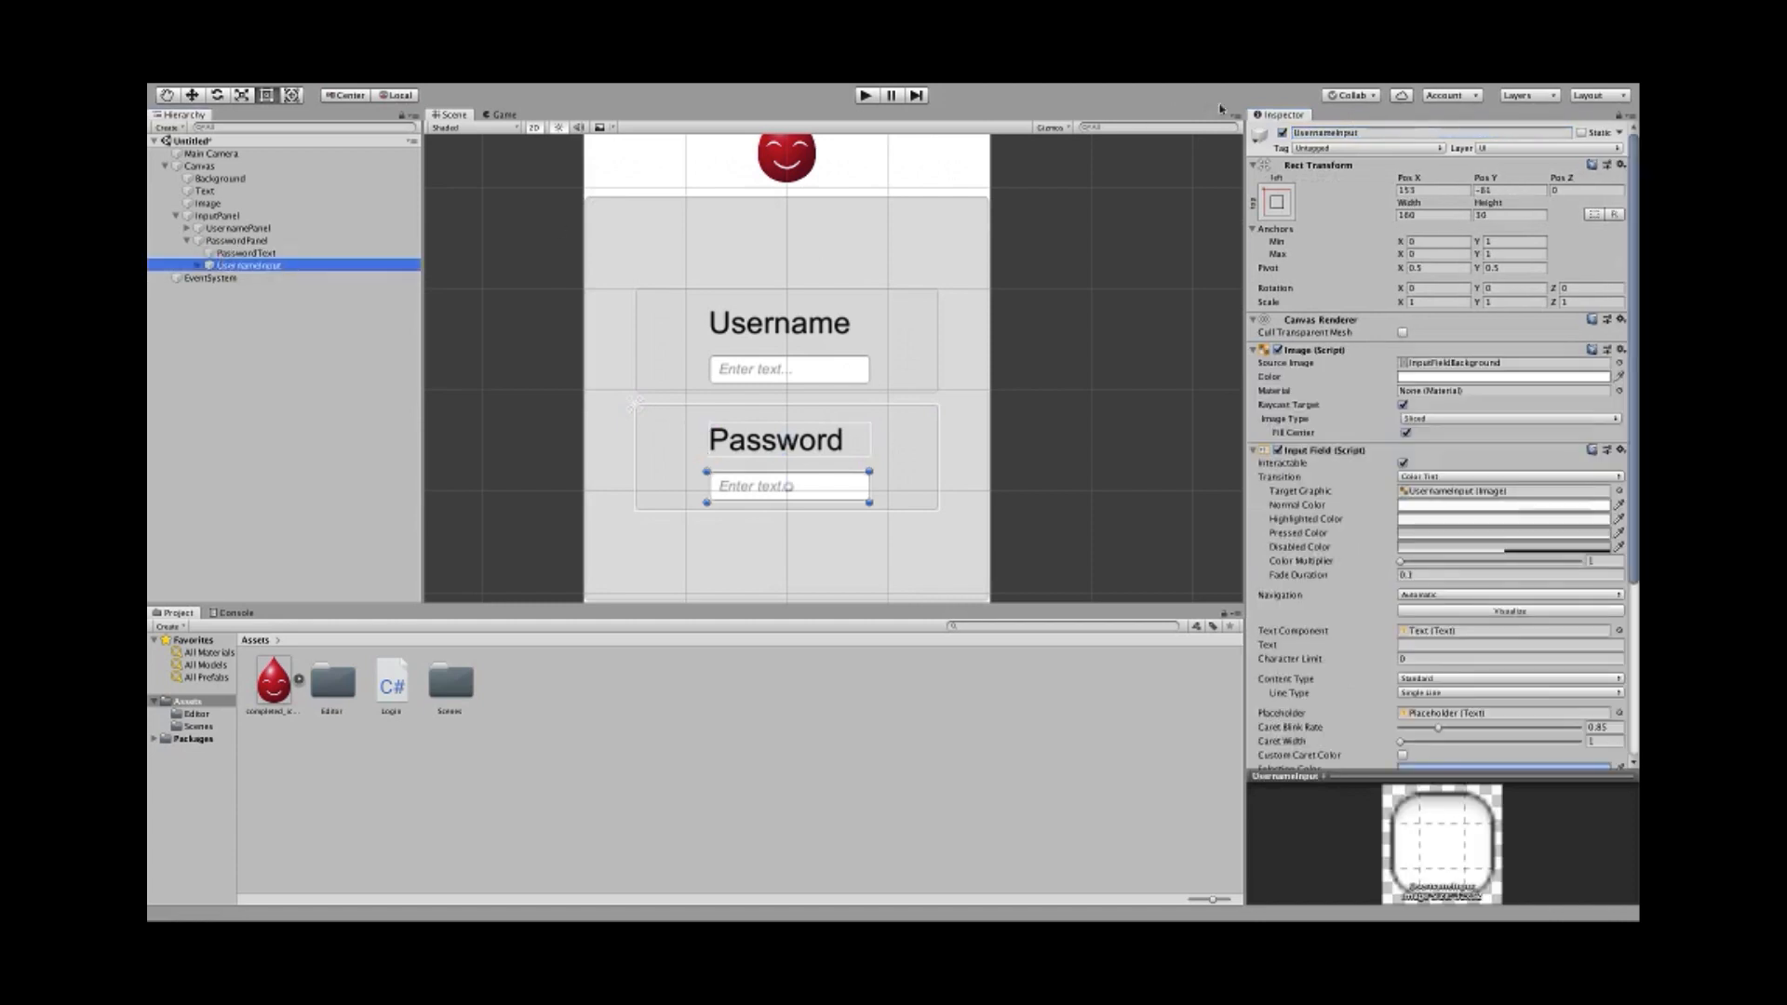
click(1351, 132)
text(Pass)
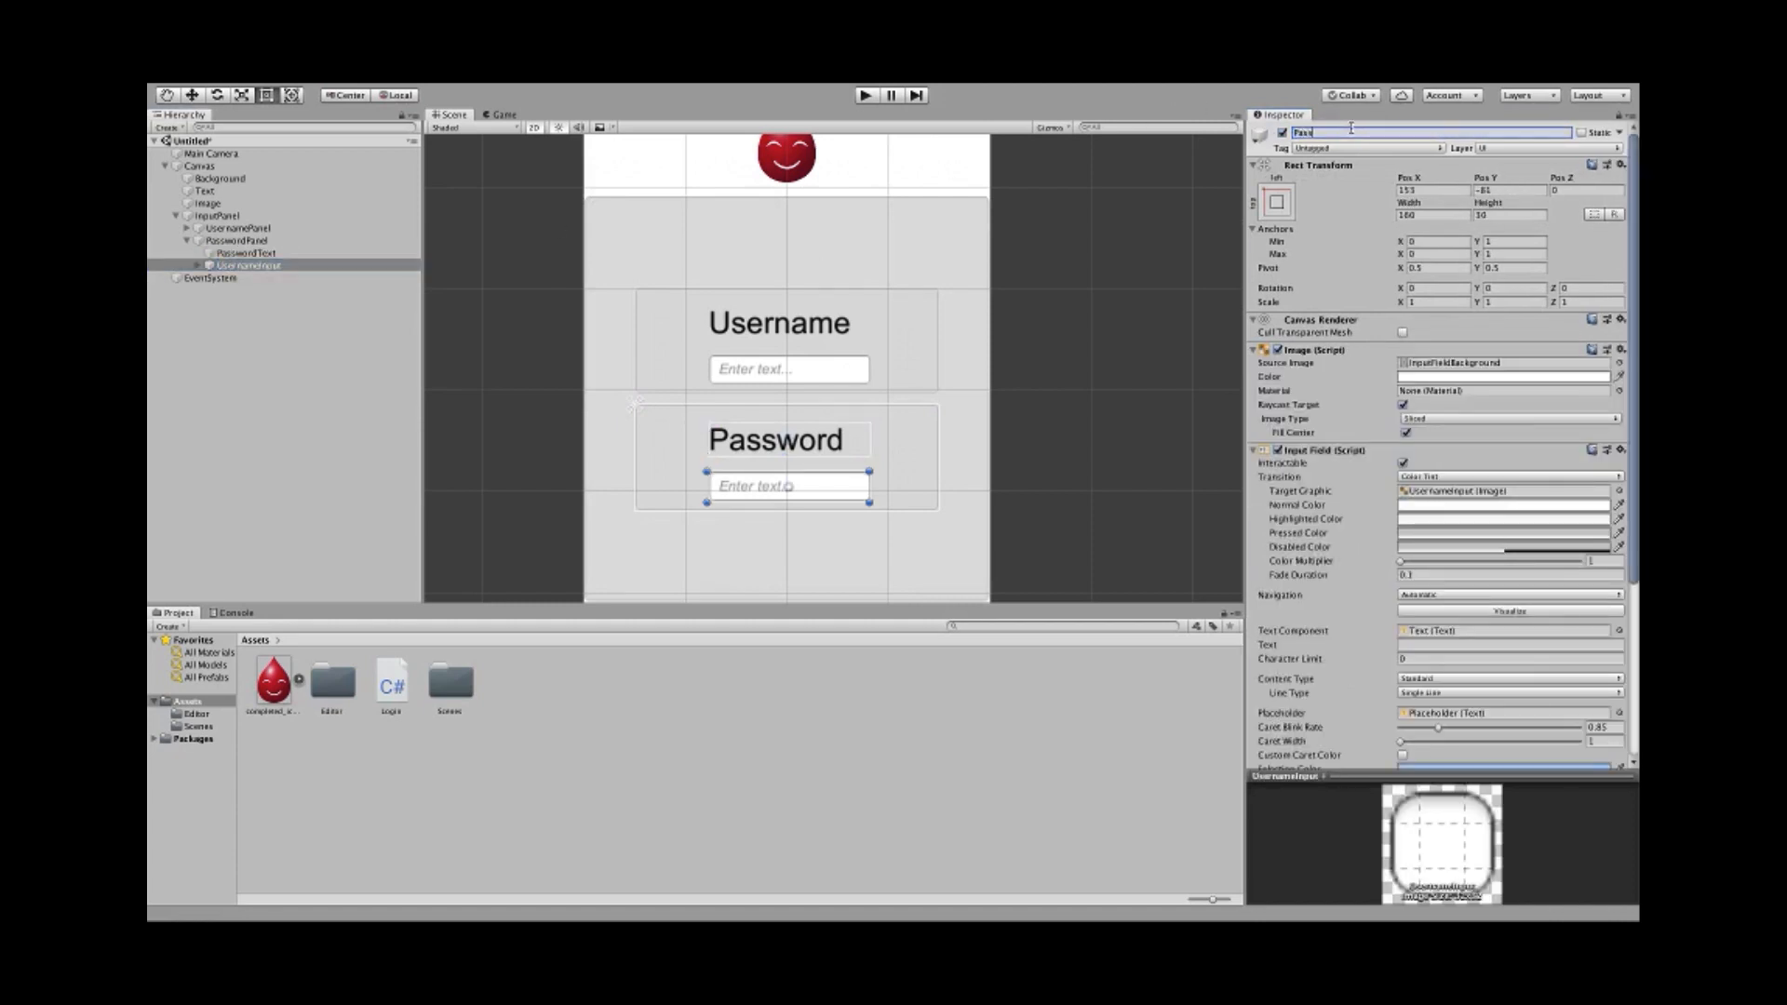
text(wordInput)
key(Return)
scroll(517, 395, down, 2)
middle_drag(530, 430, 543, 387)
scroll(542, 388, up, 2)
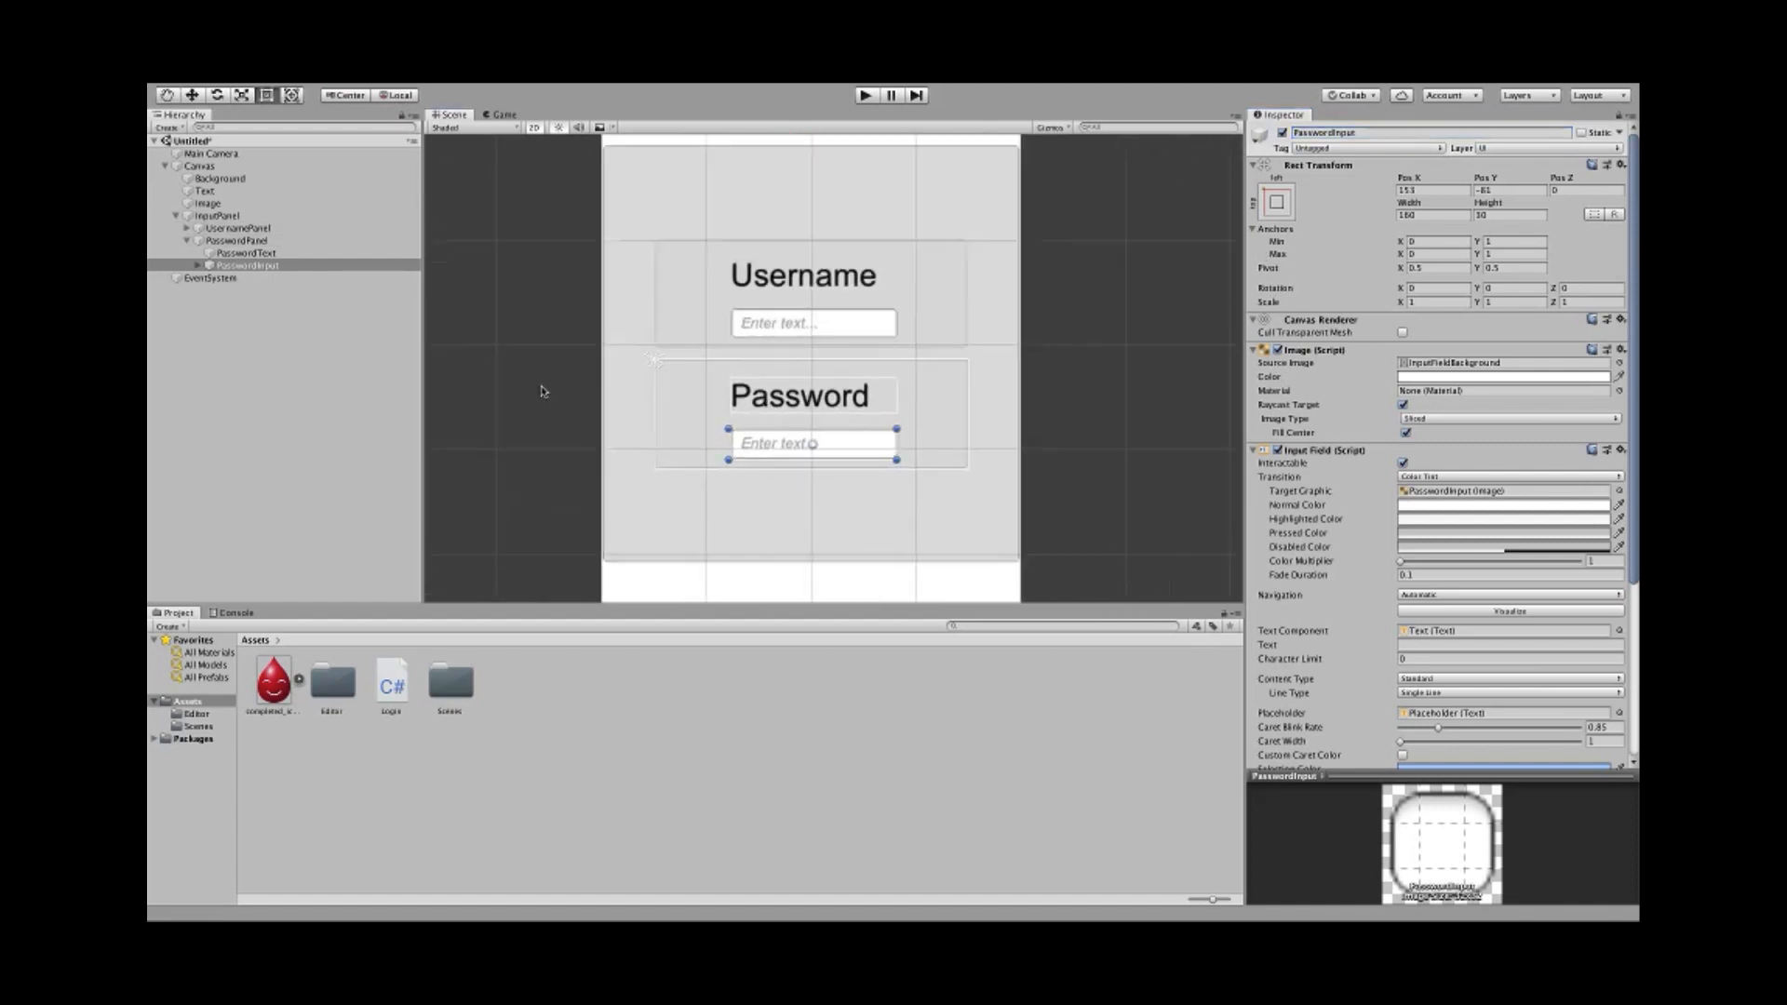
scroll(542, 388, down, 1)
- Try a Vertical Layout Group spacing of 100 on InputPanel and check both panels
click(217, 216)
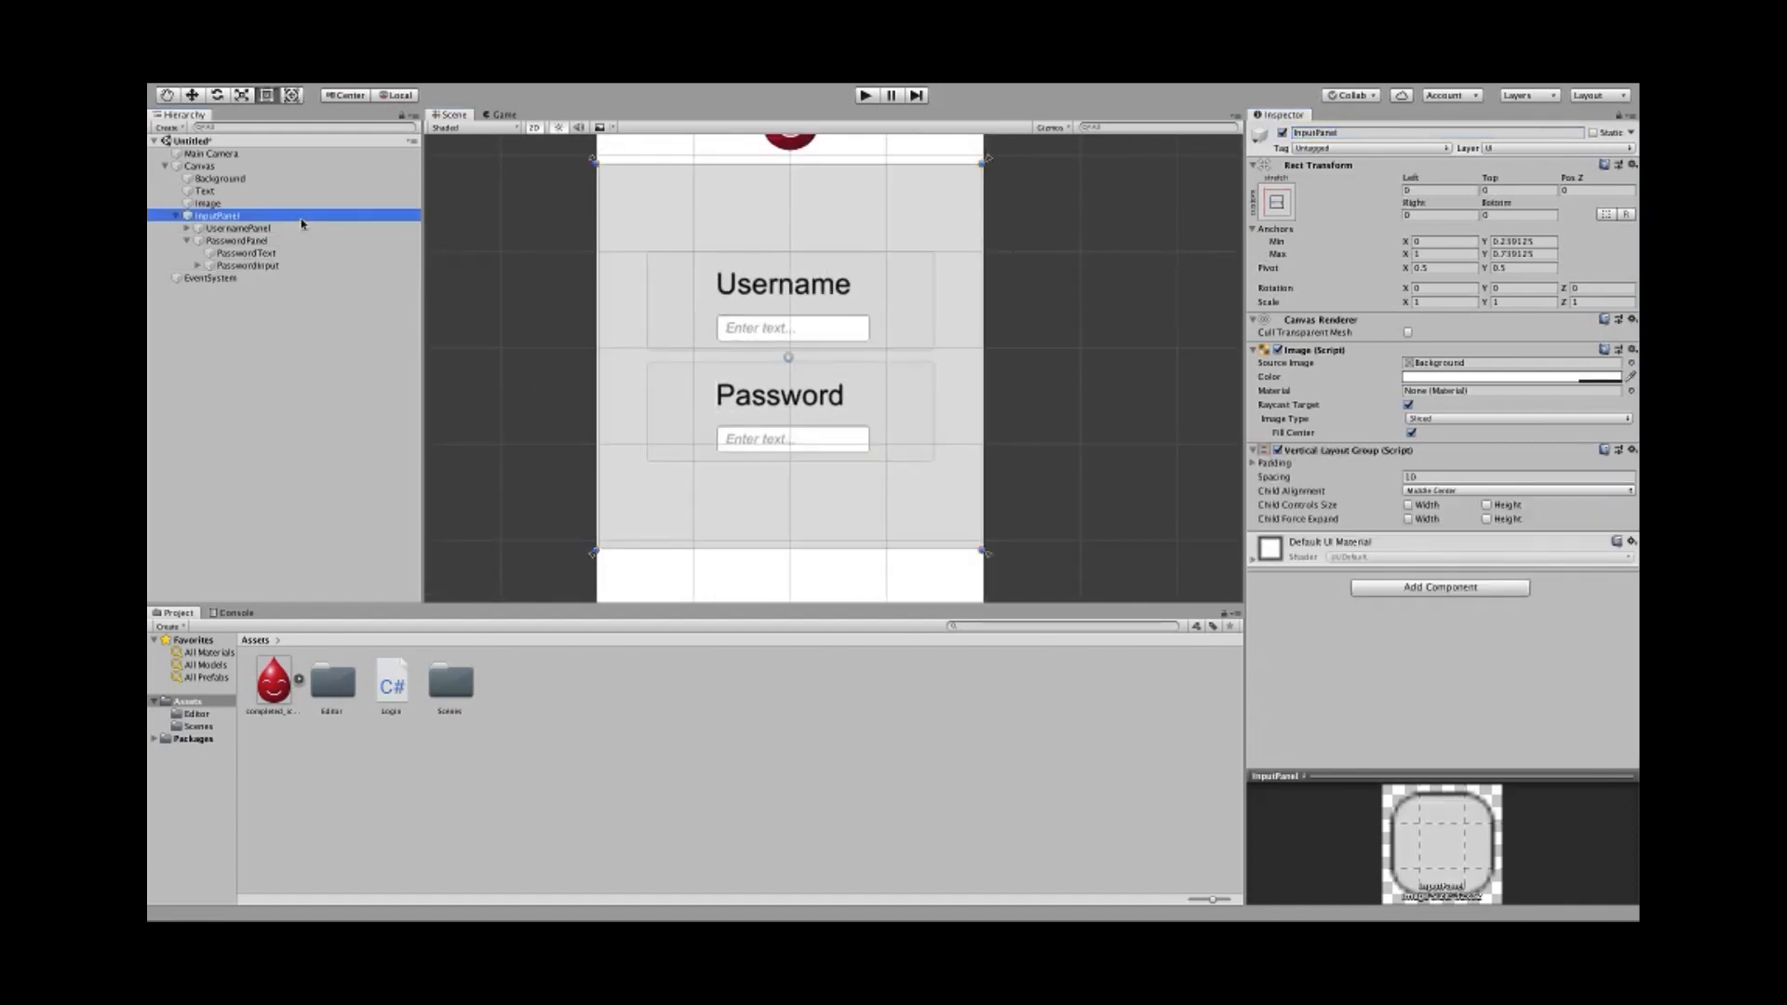
click(1473, 478)
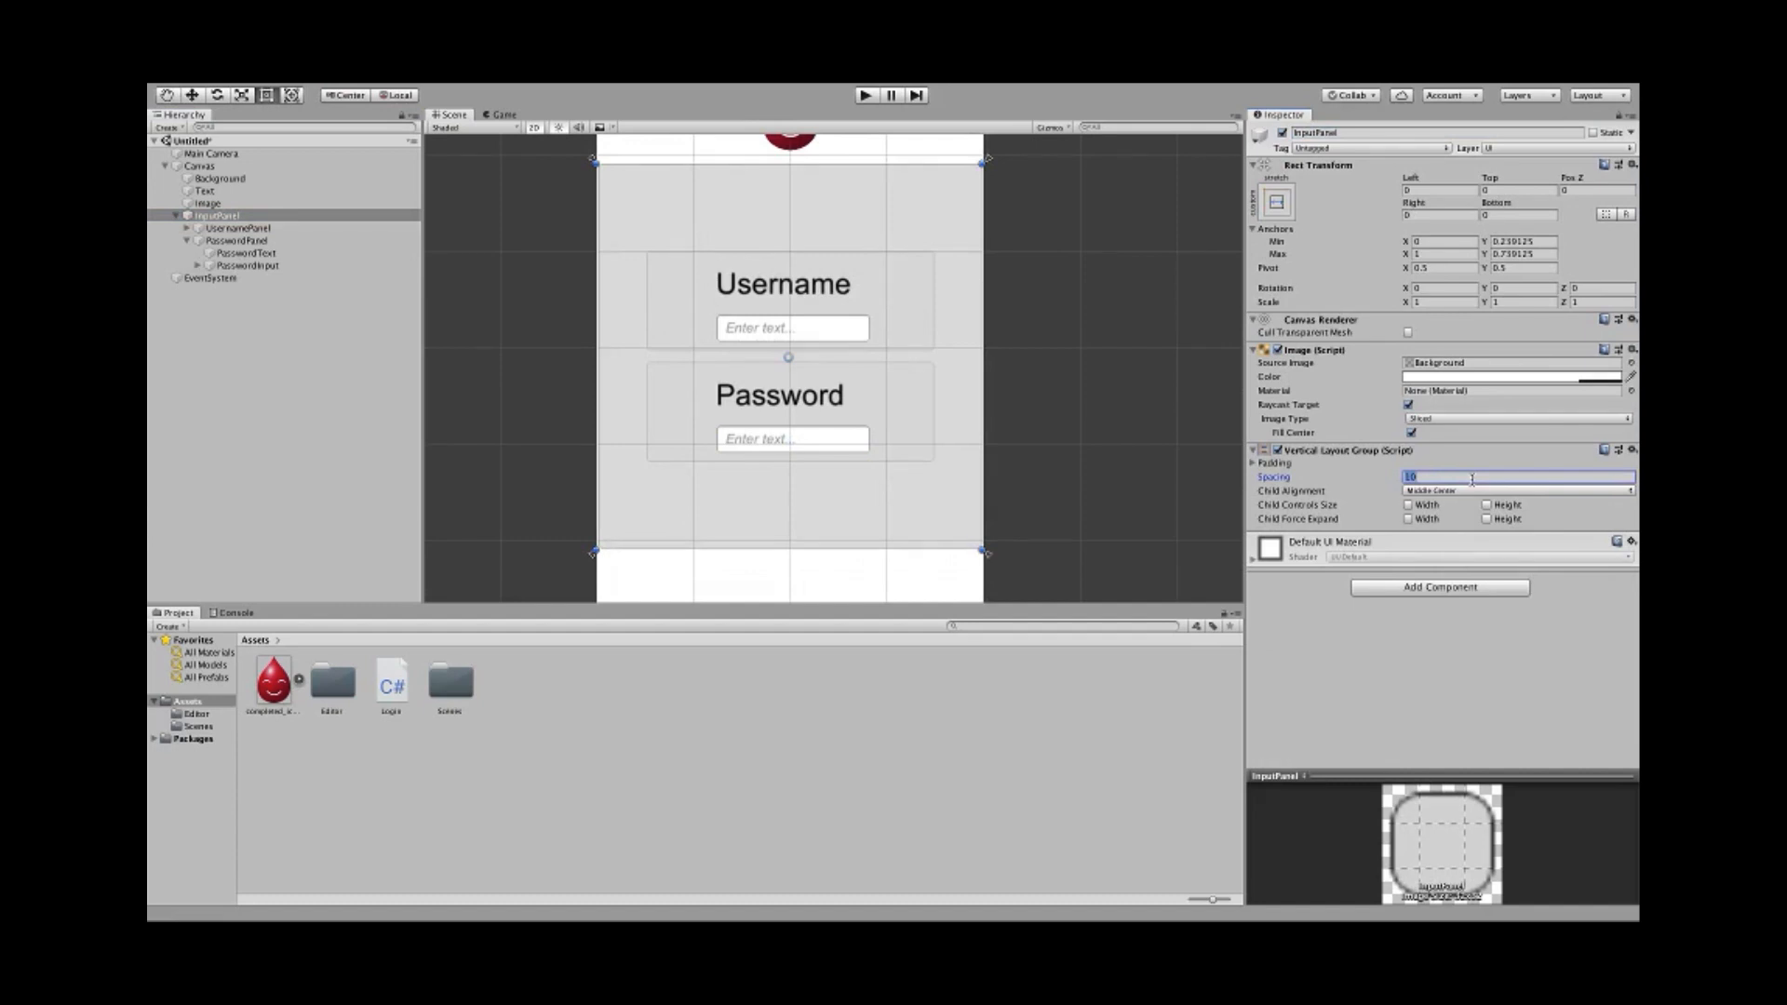
text(10)
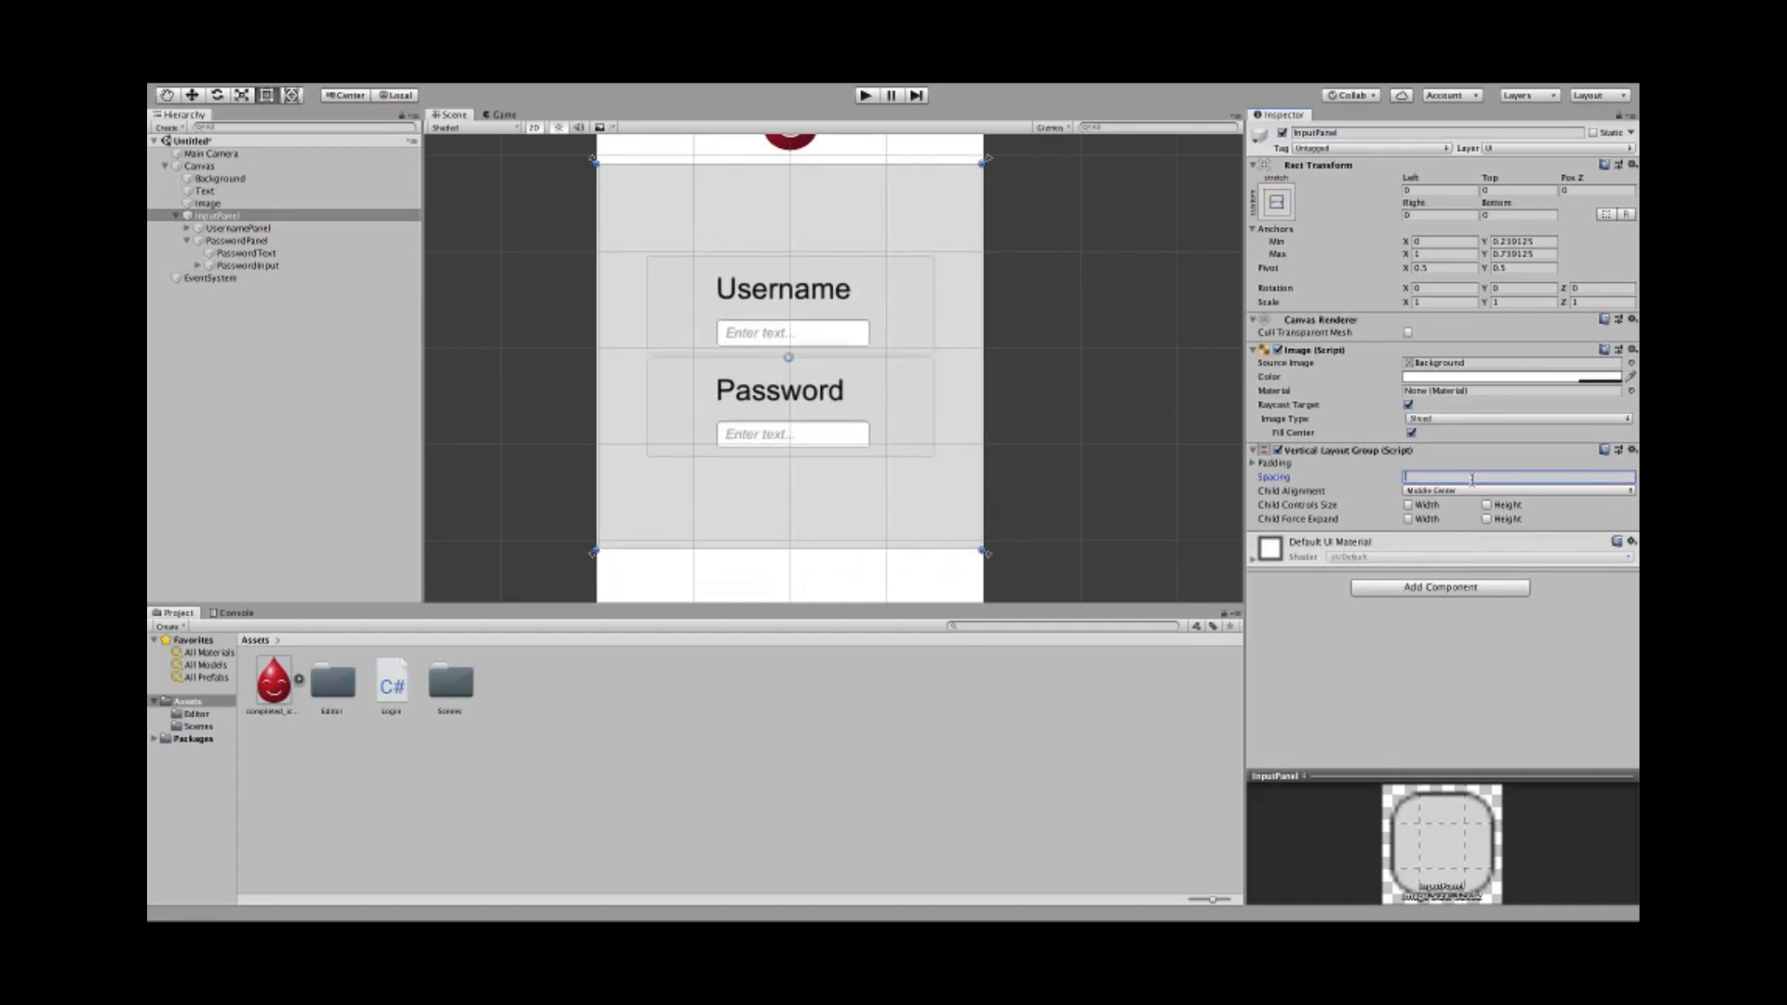
text(0)
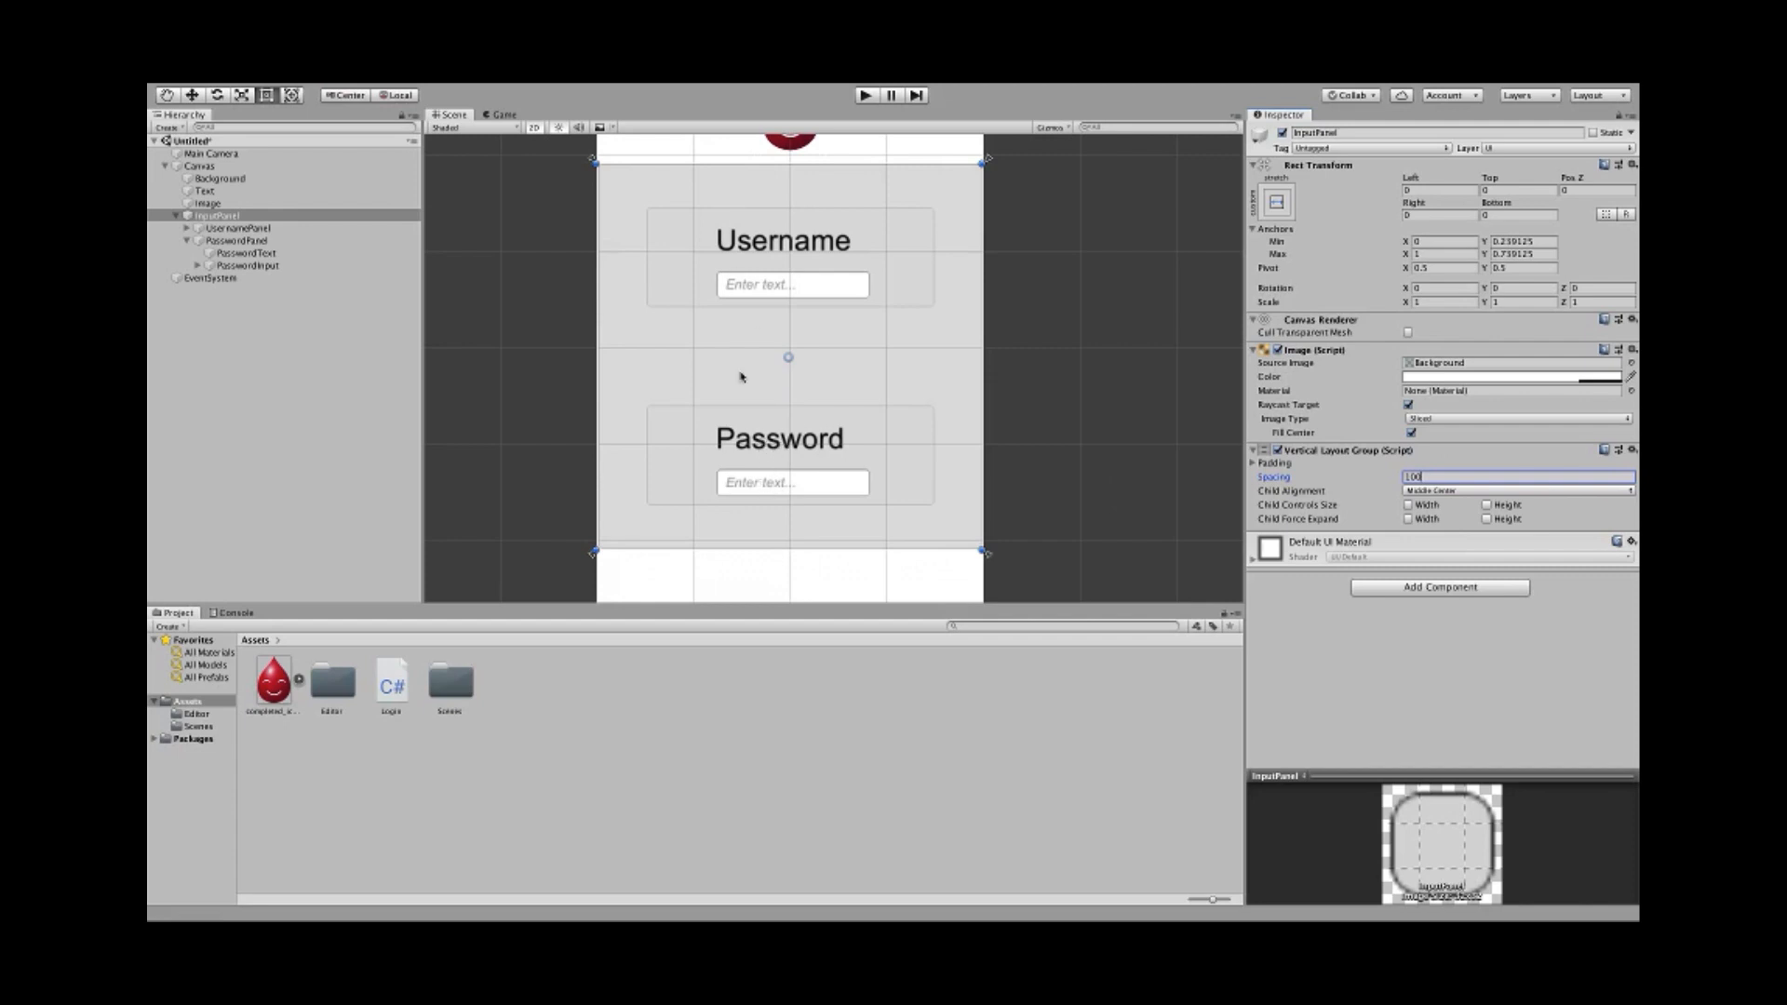
scroll(595, 394, down, 3)
middle_drag(471, 326, 518, 360)
scroll(519, 359, up, 3)
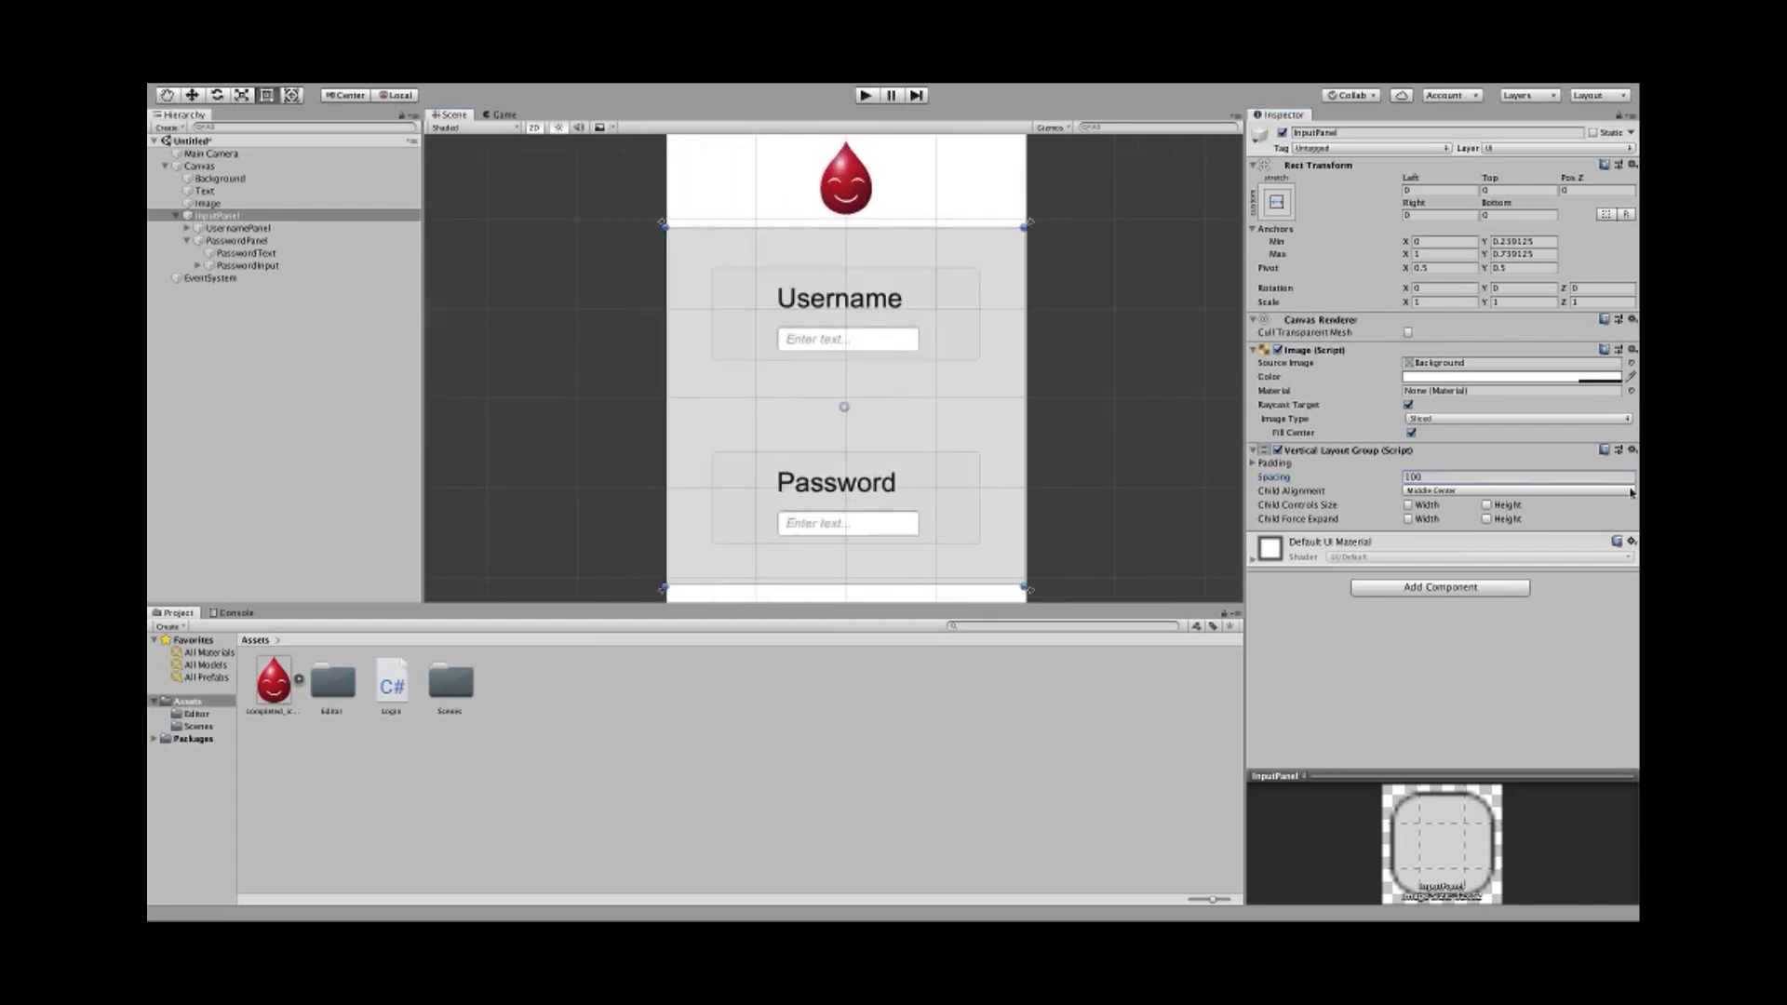
- Reduce InputPanel's spacing to 50 and review the login form
click(1501, 477)
text(50)
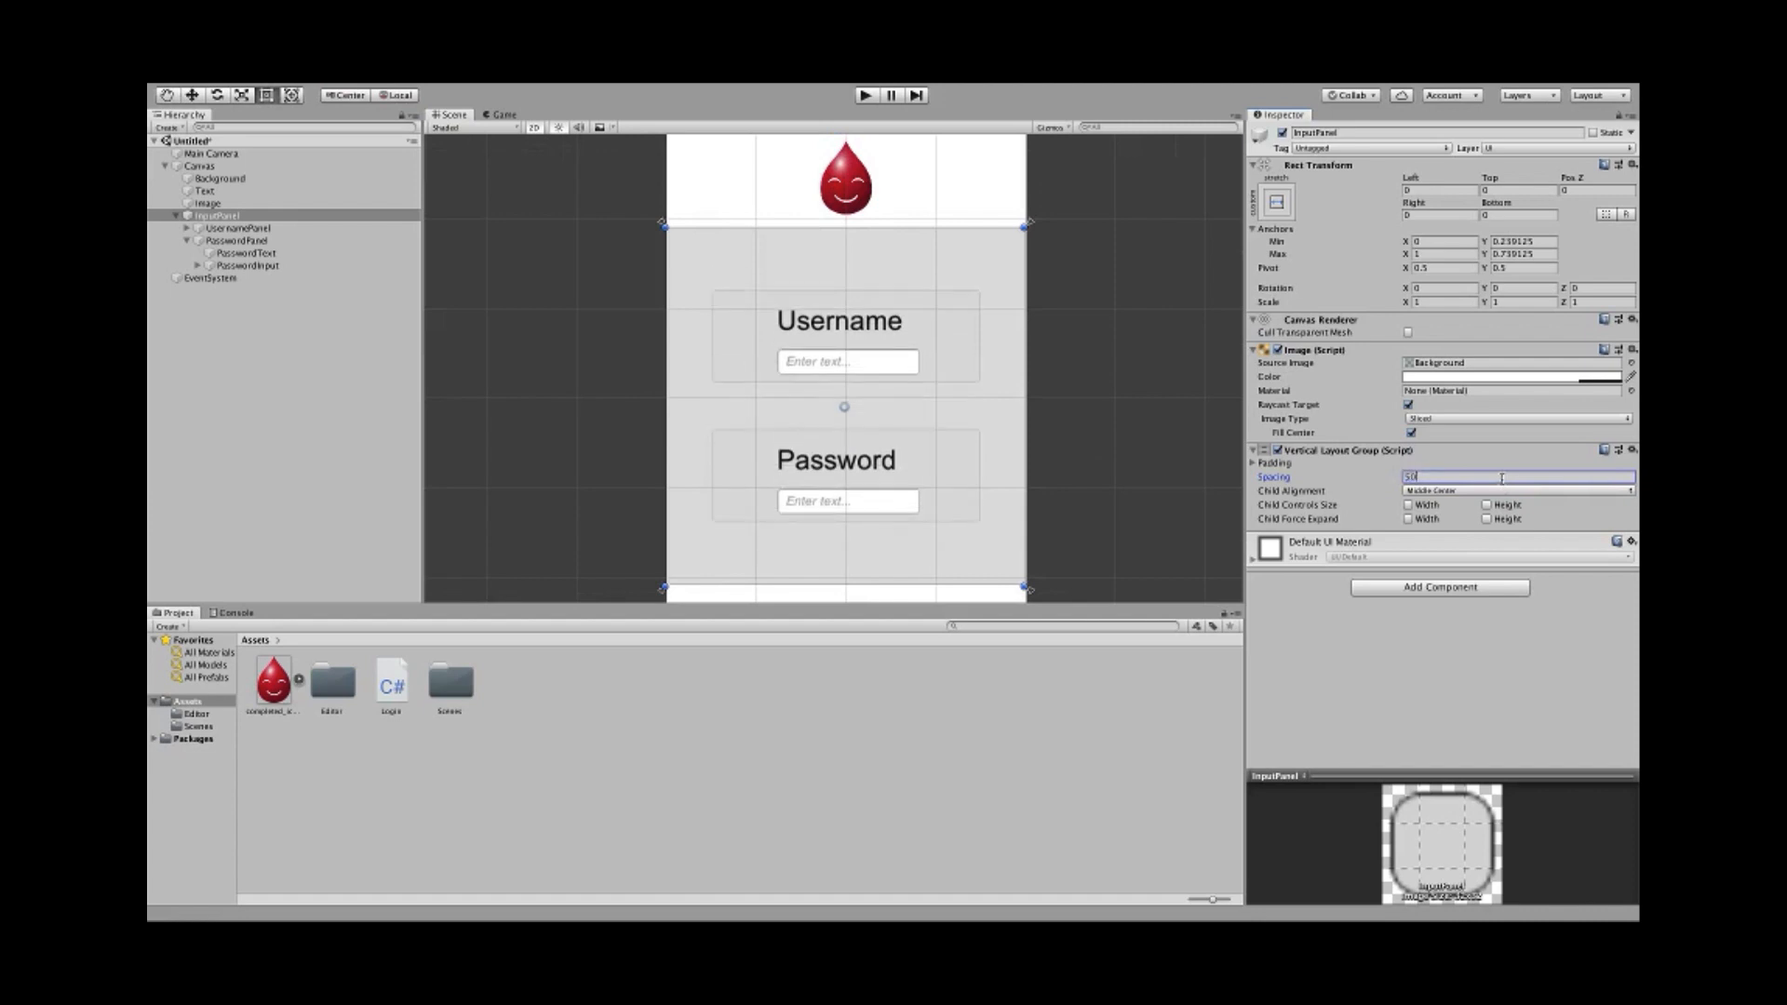
scroll(538, 382, down, 3)
middle_drag(538, 461, 532, 424)
scroll(554, 473, up, 1)
scroll(553, 476, down, 1)
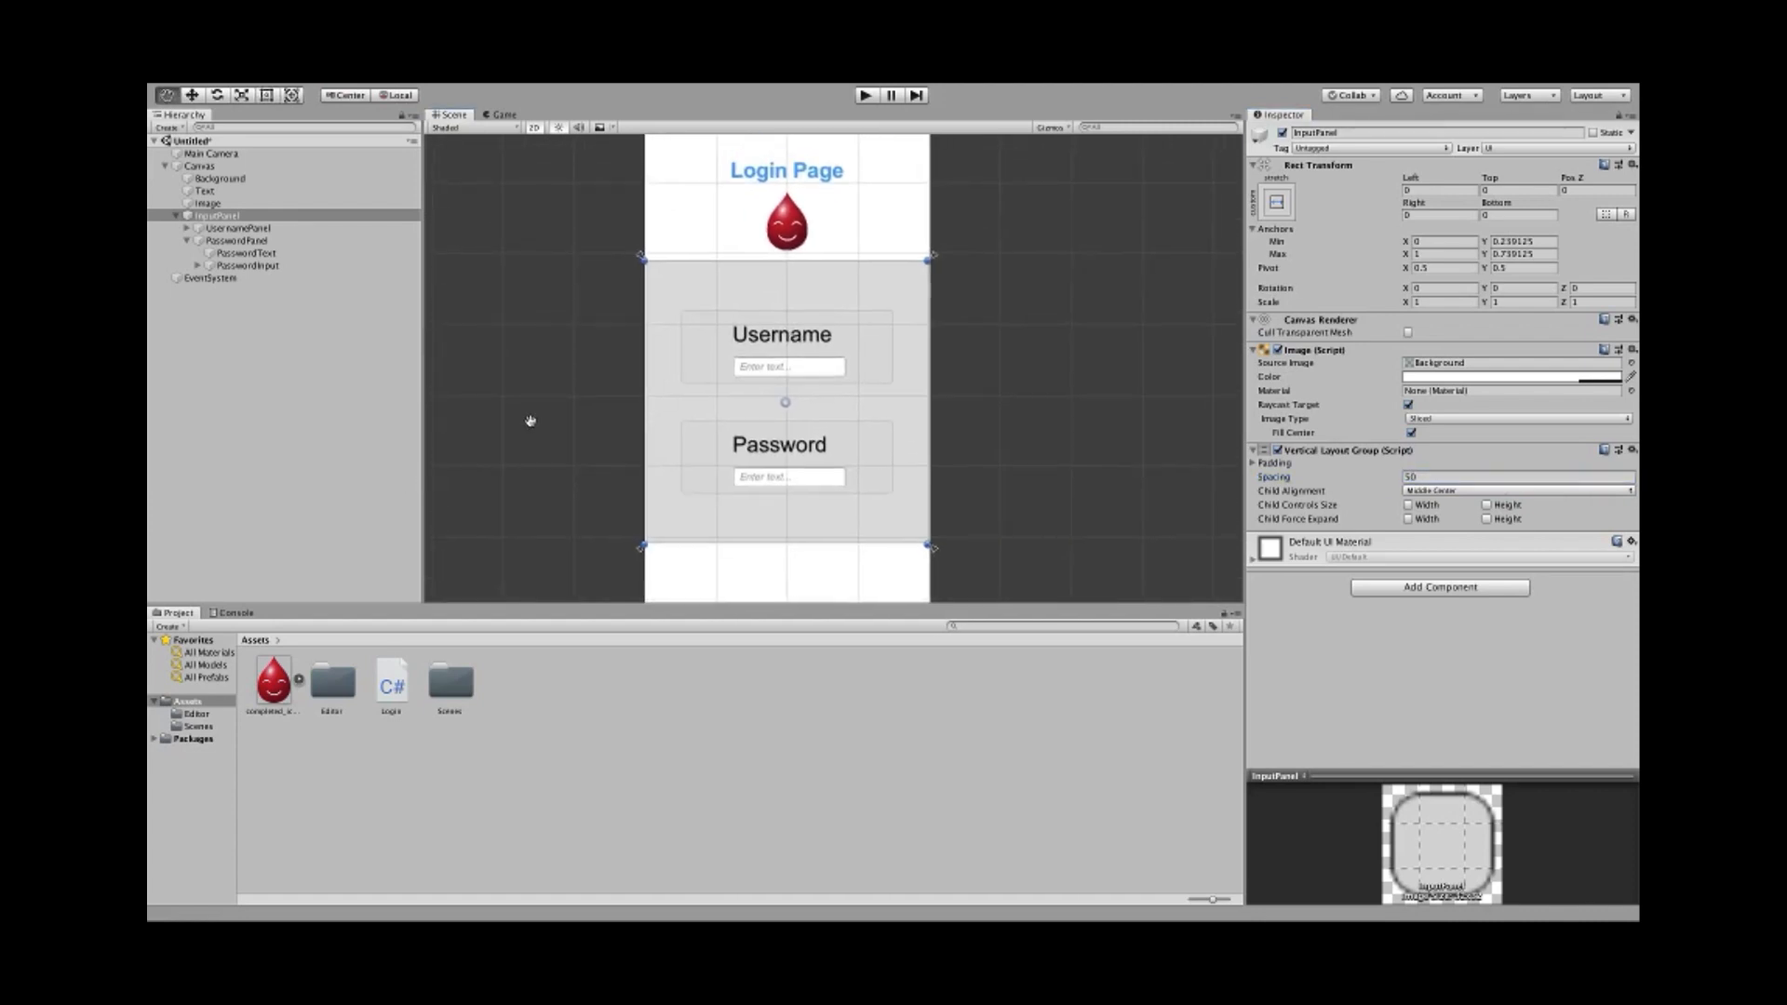
scroll(550, 424, up, 1)
scroll(552, 427, up, 1)
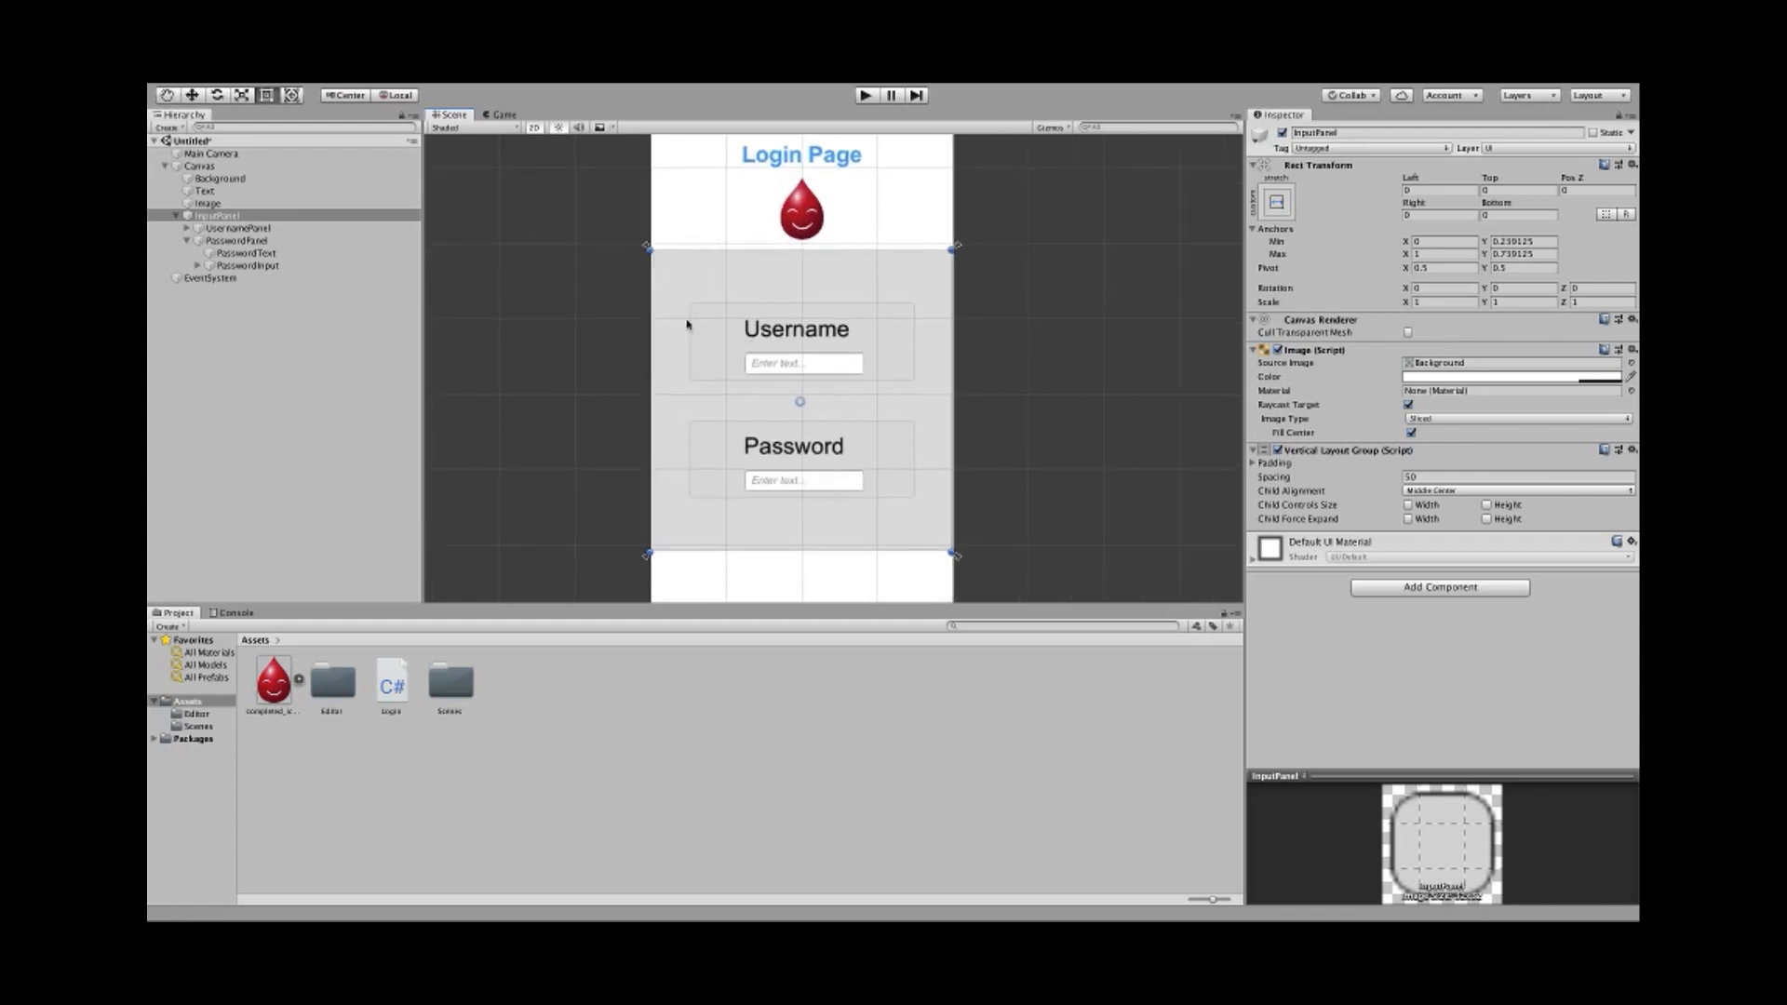
- Set UsernamePanel's Image Color alpha to 0
click(187, 229)
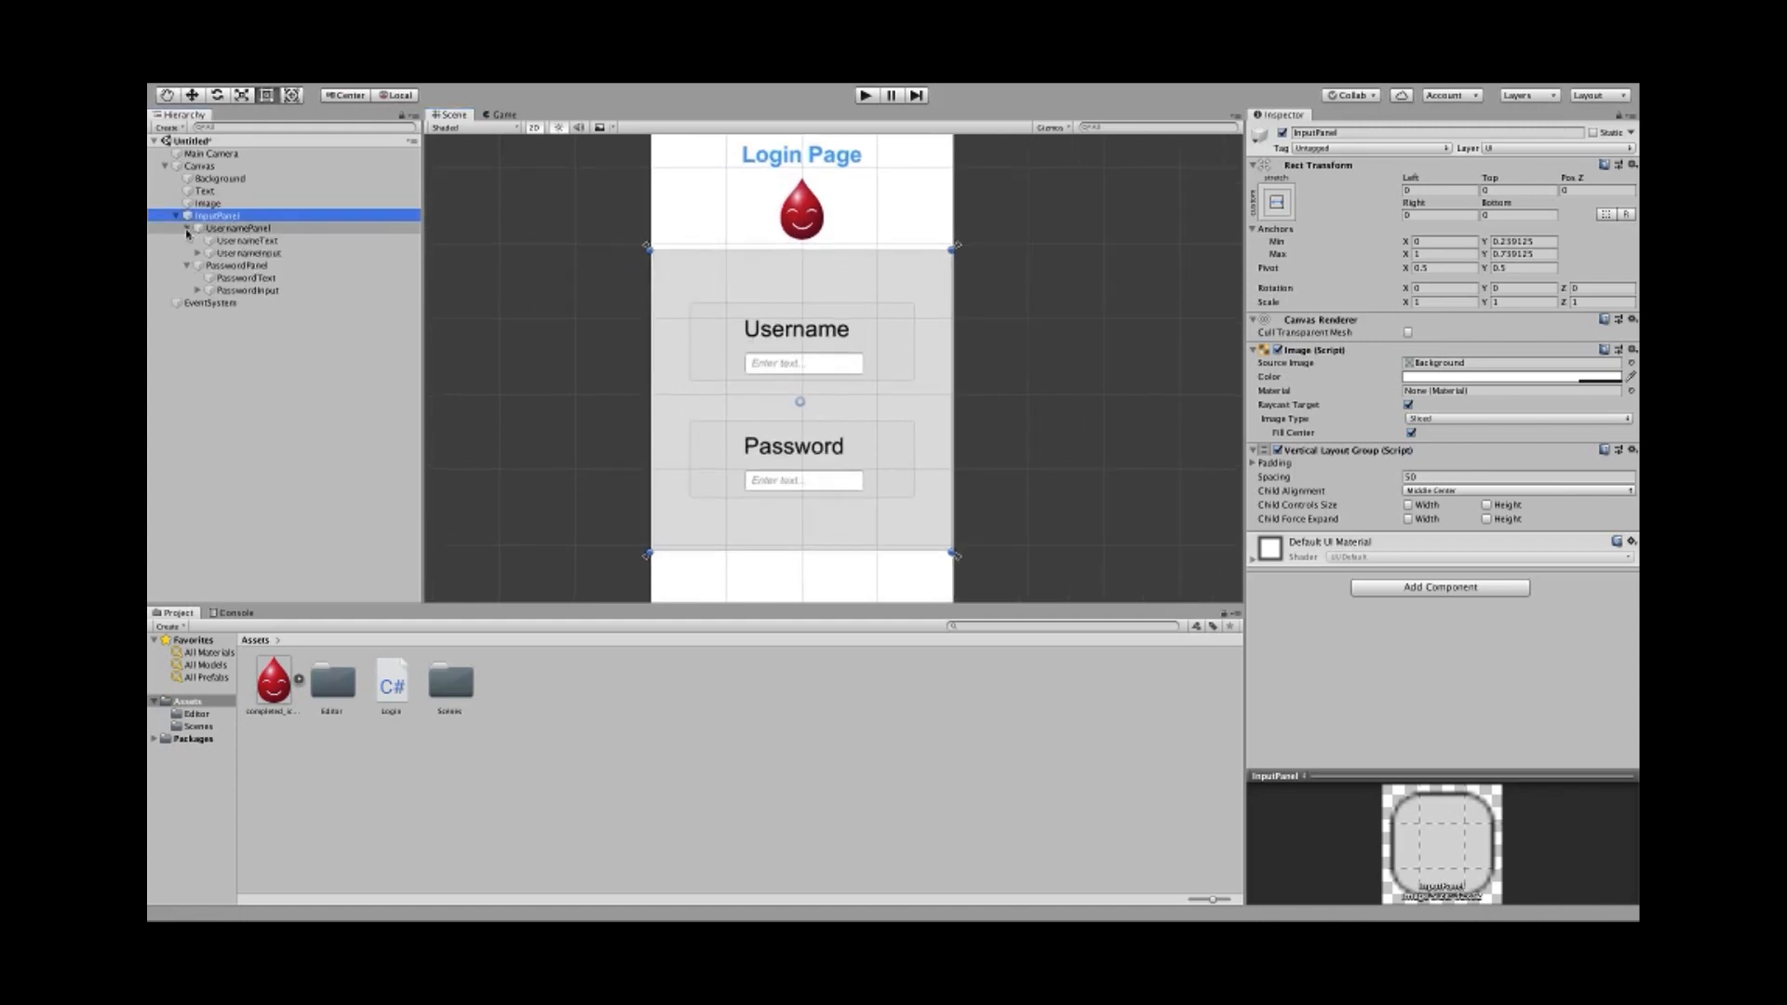
click(204, 230)
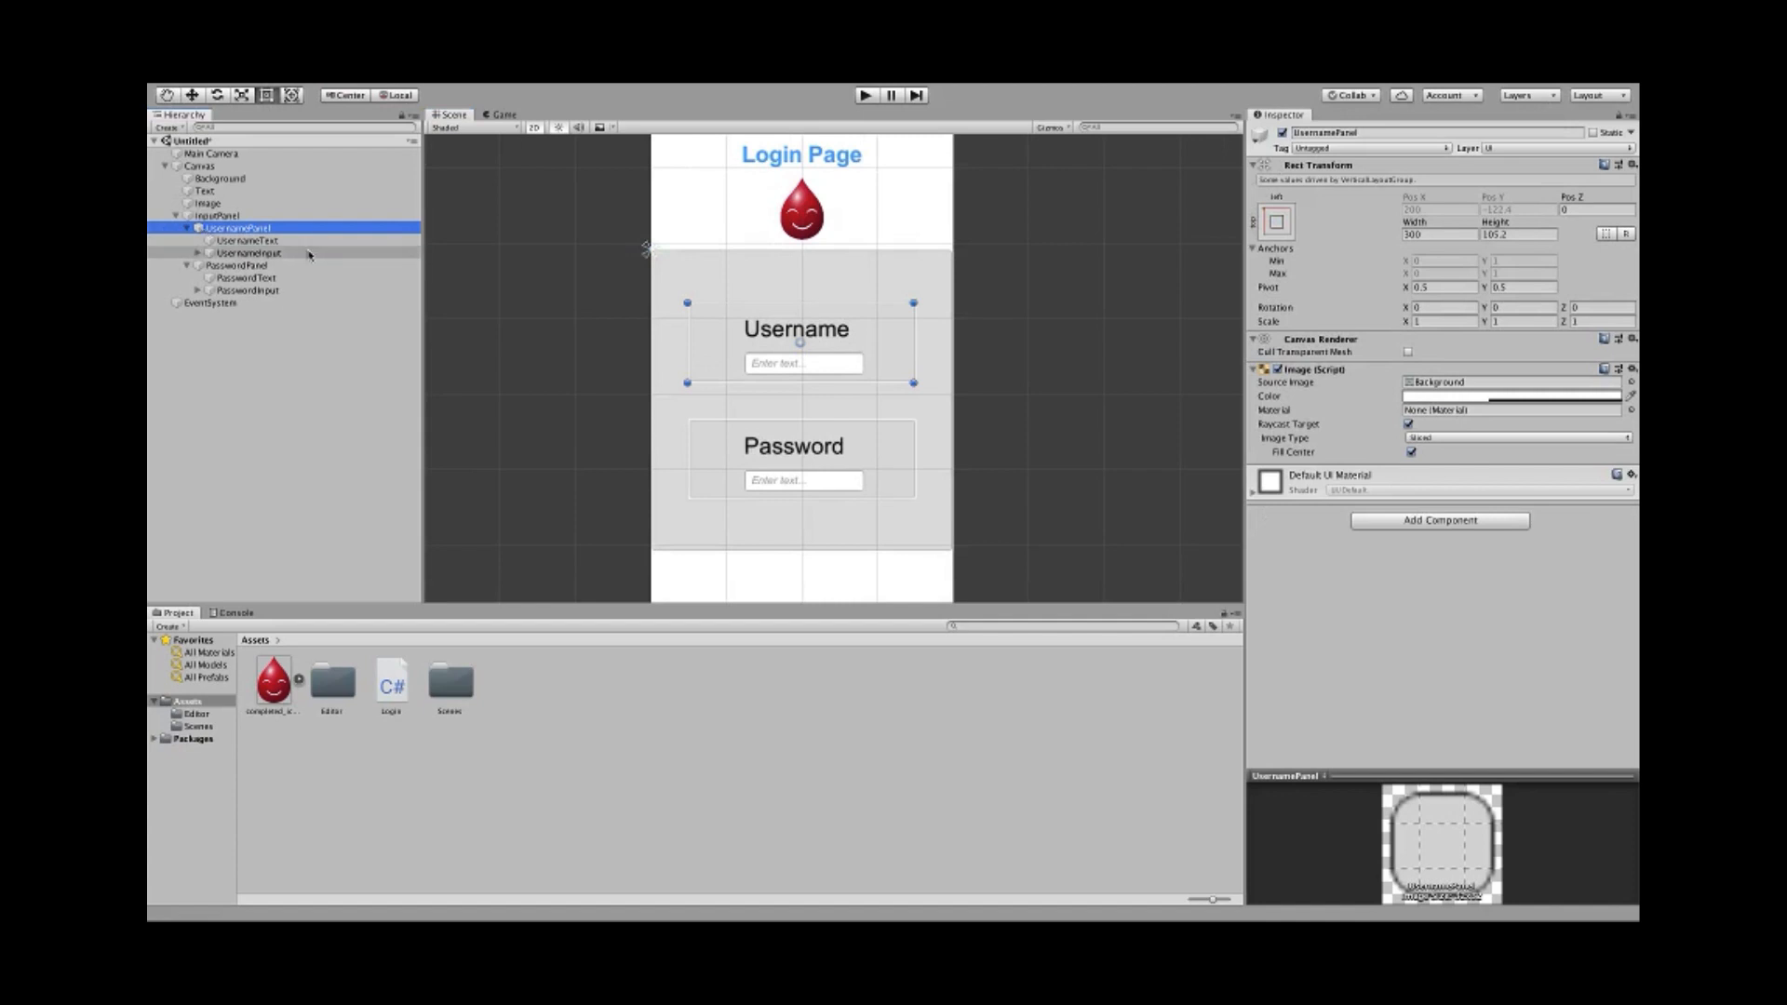
click(1489, 396)
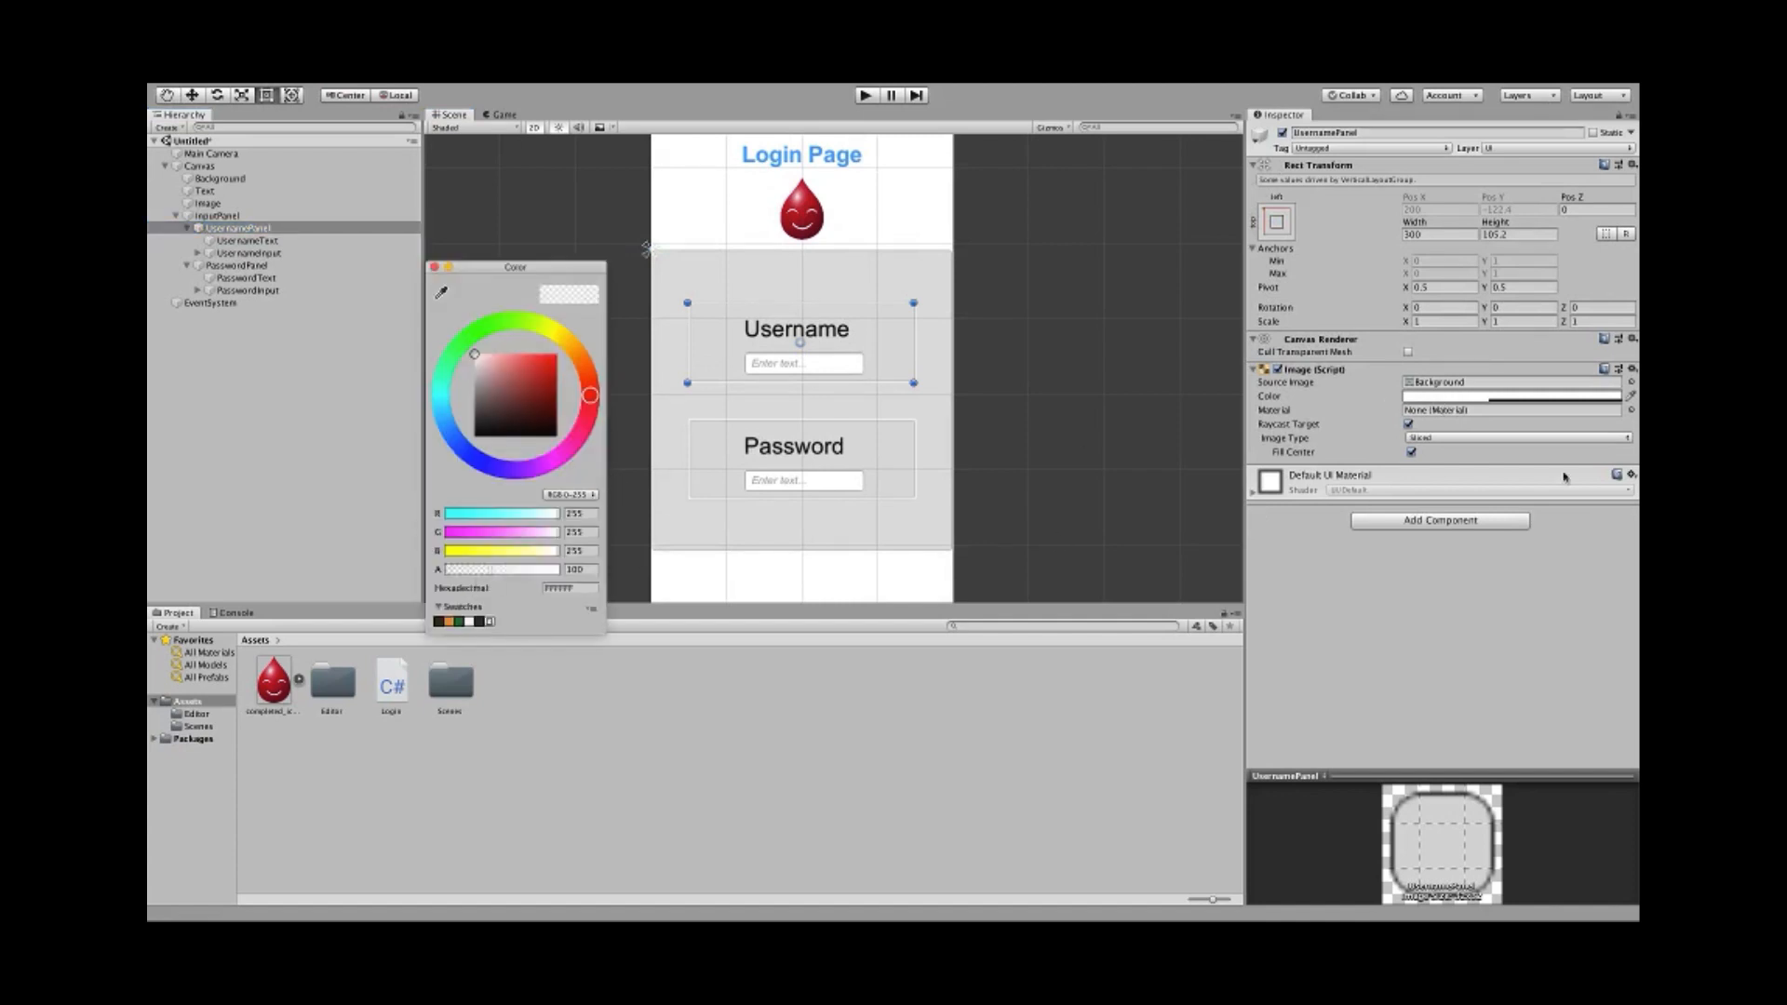
drag(505, 576, 359, 577)
click(433, 268)
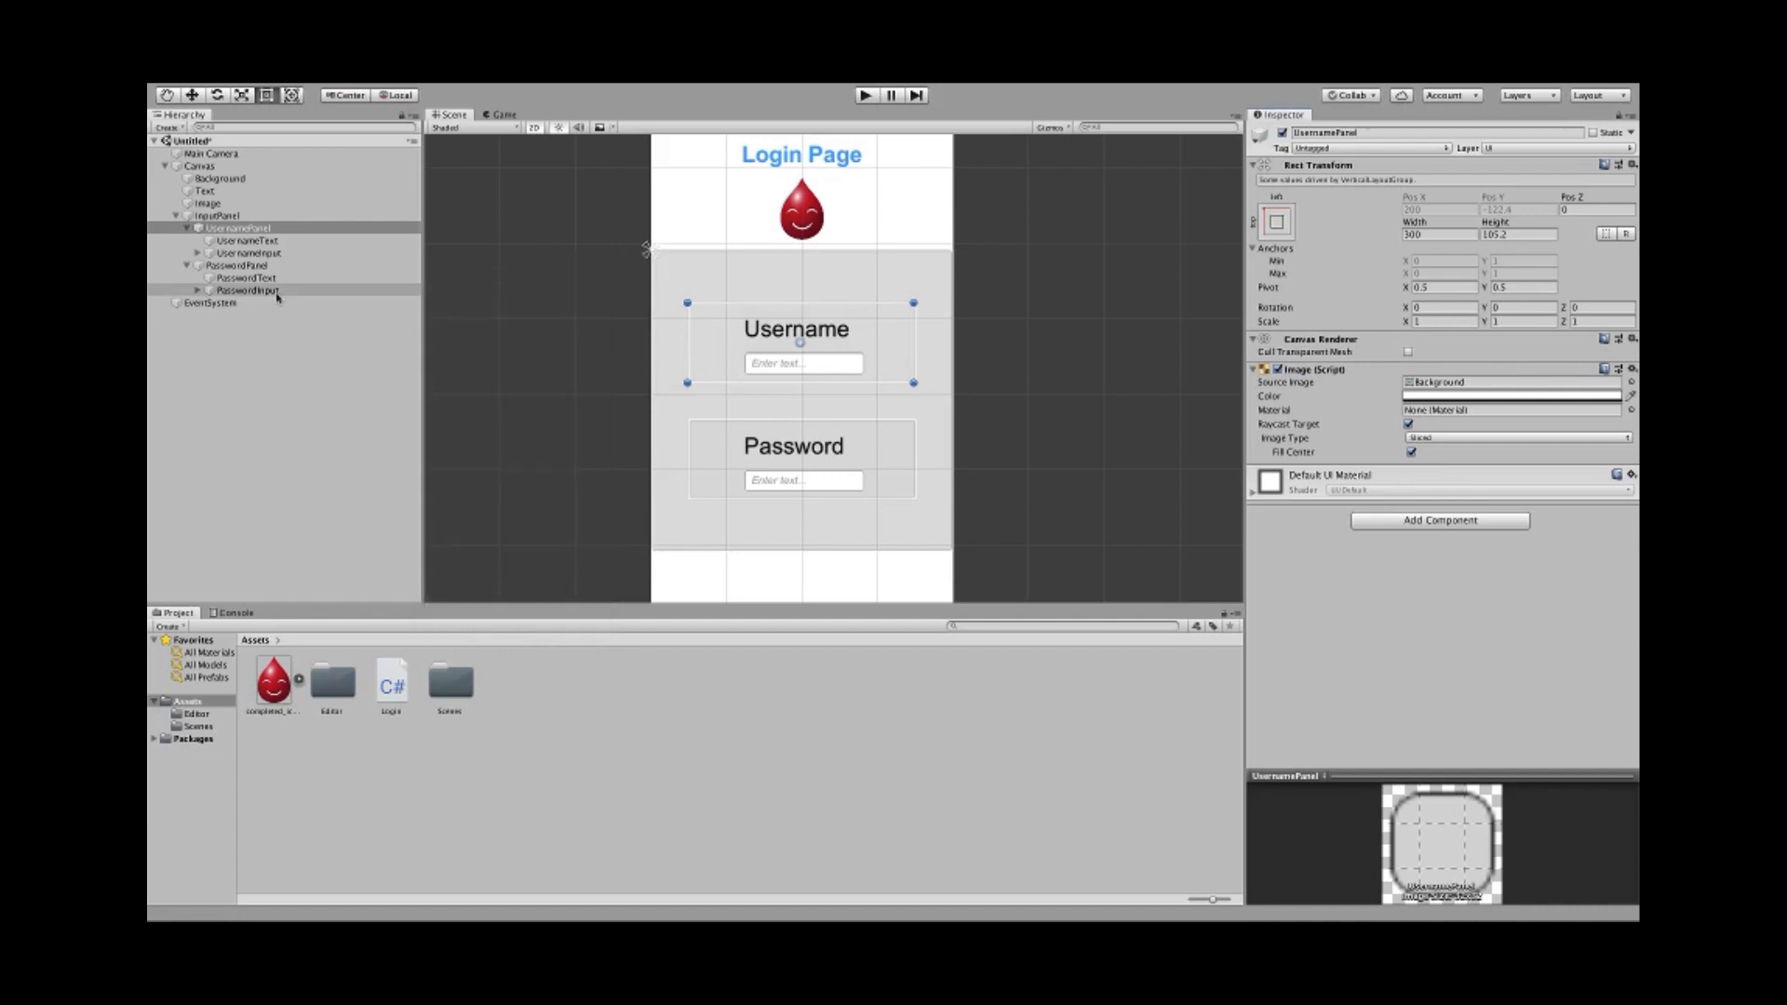
- Set the Image Color alpha to 0 on PasswordPanel and InputPanel together
click(232, 266)
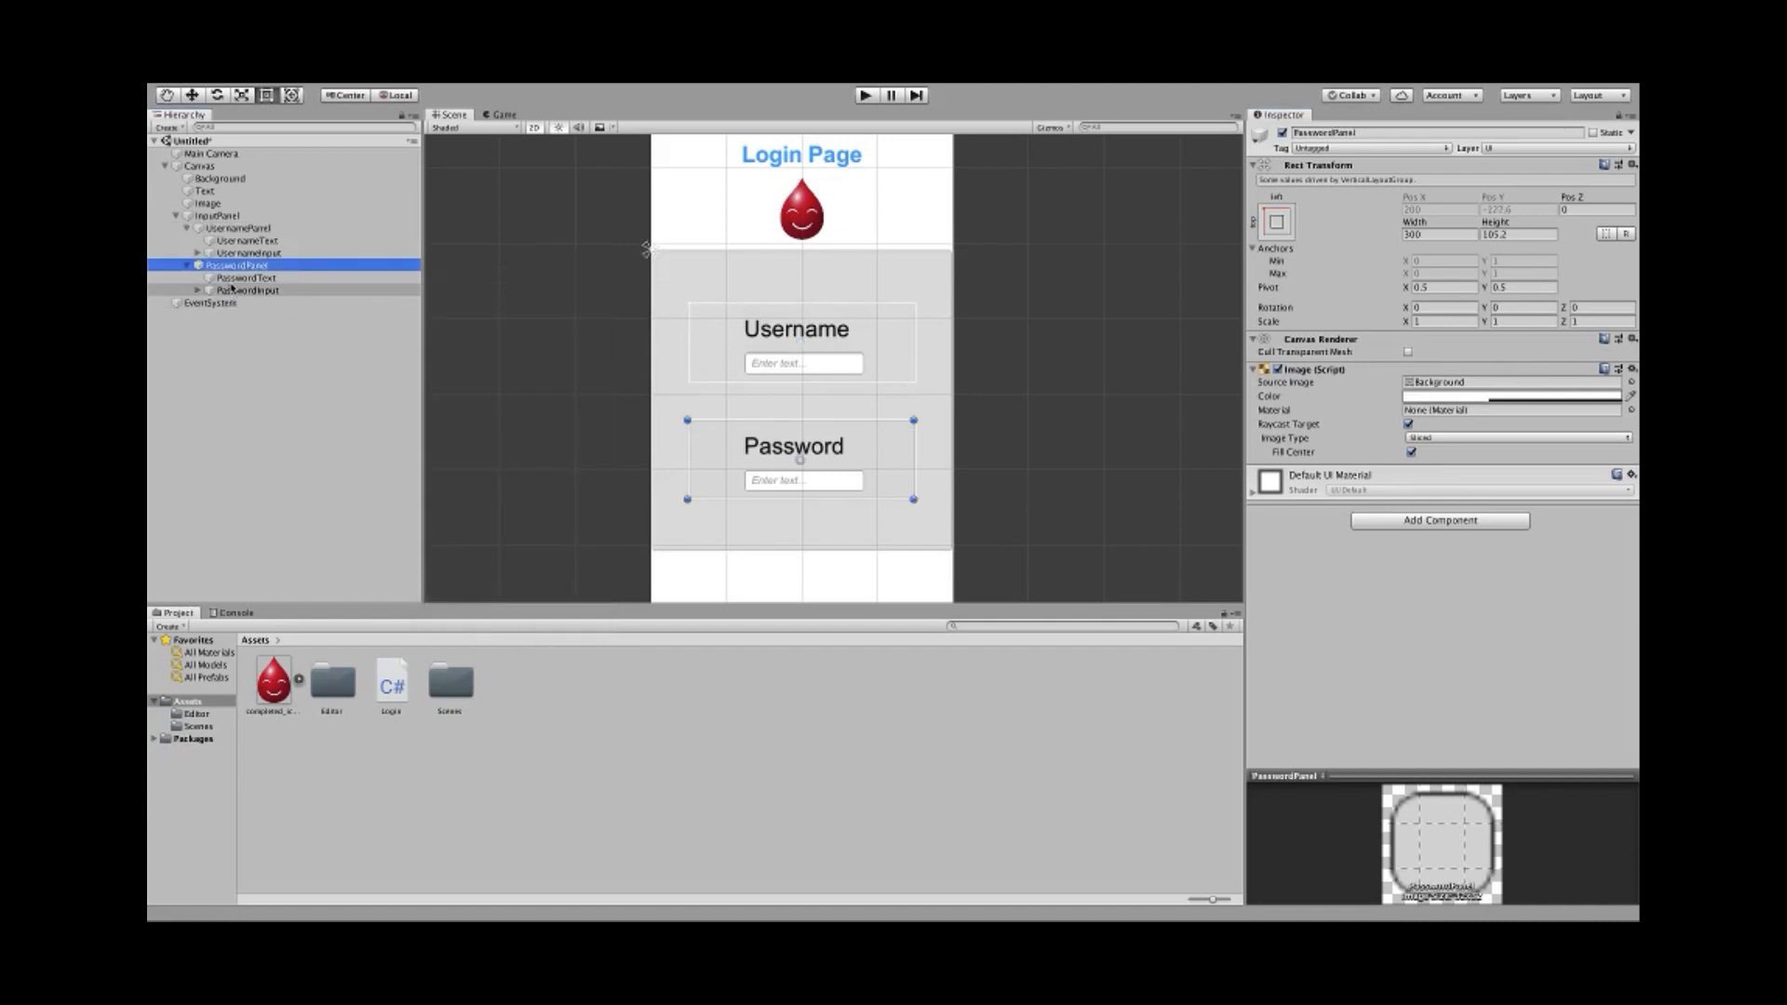
super+click(223, 216)
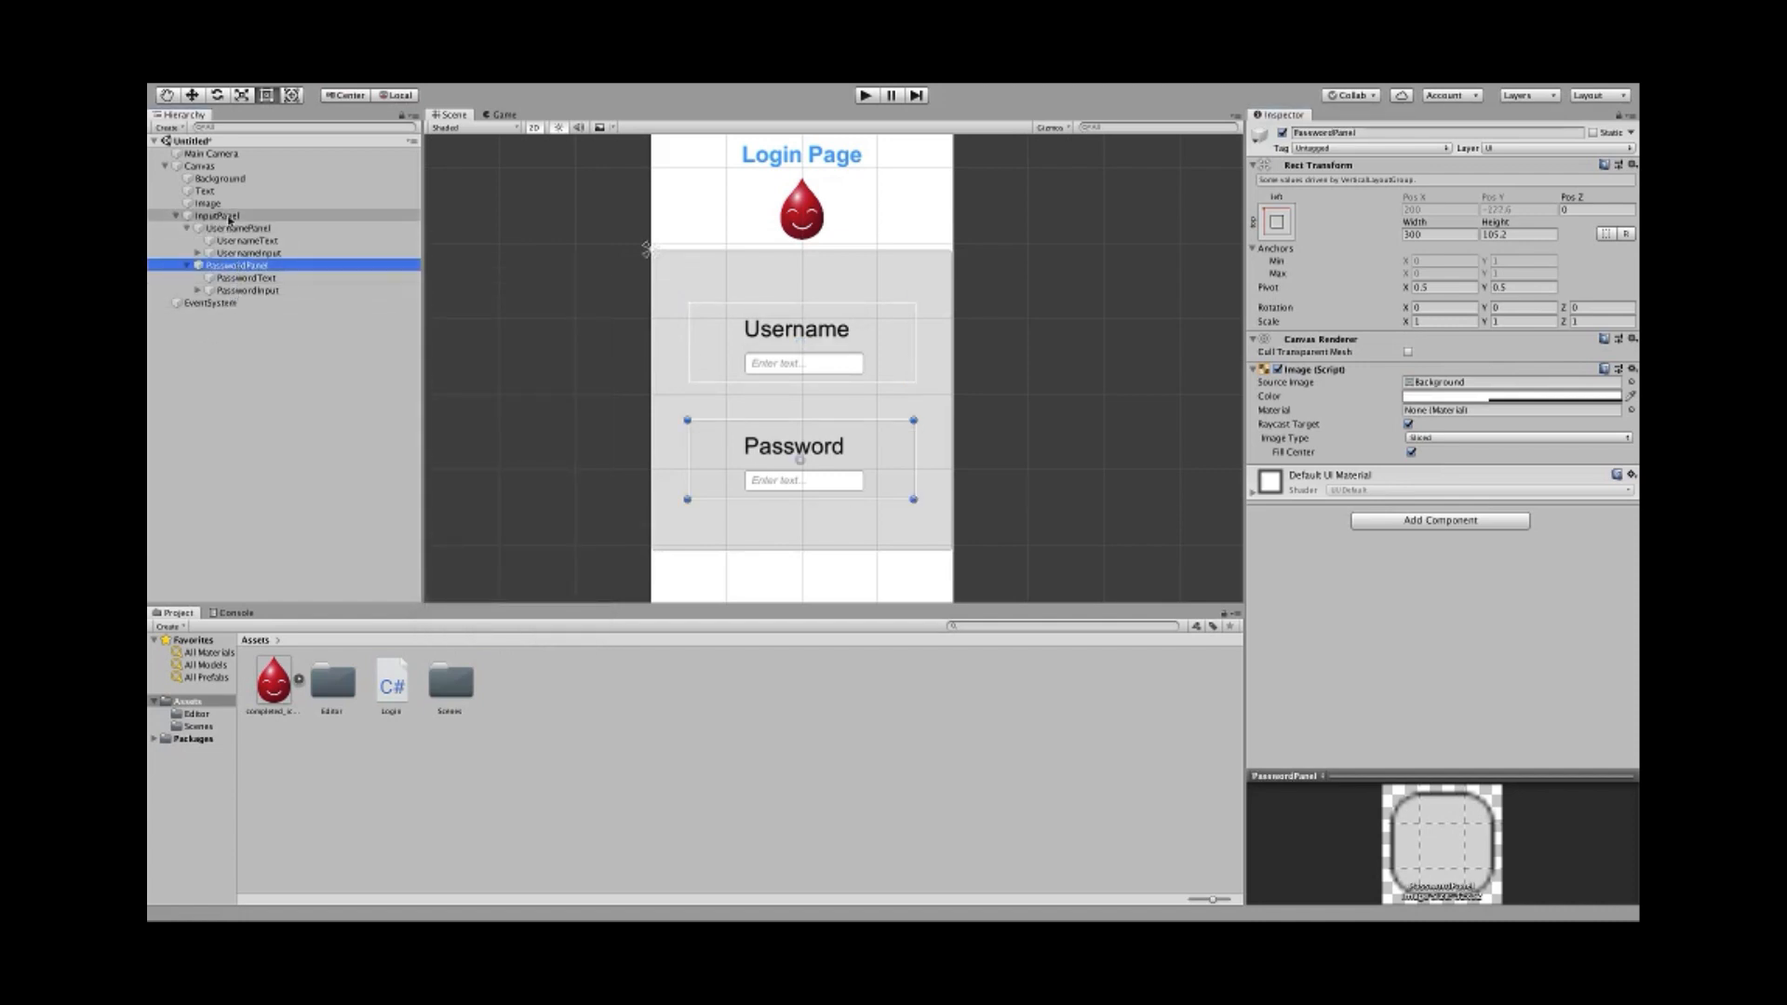
click(1421, 398)
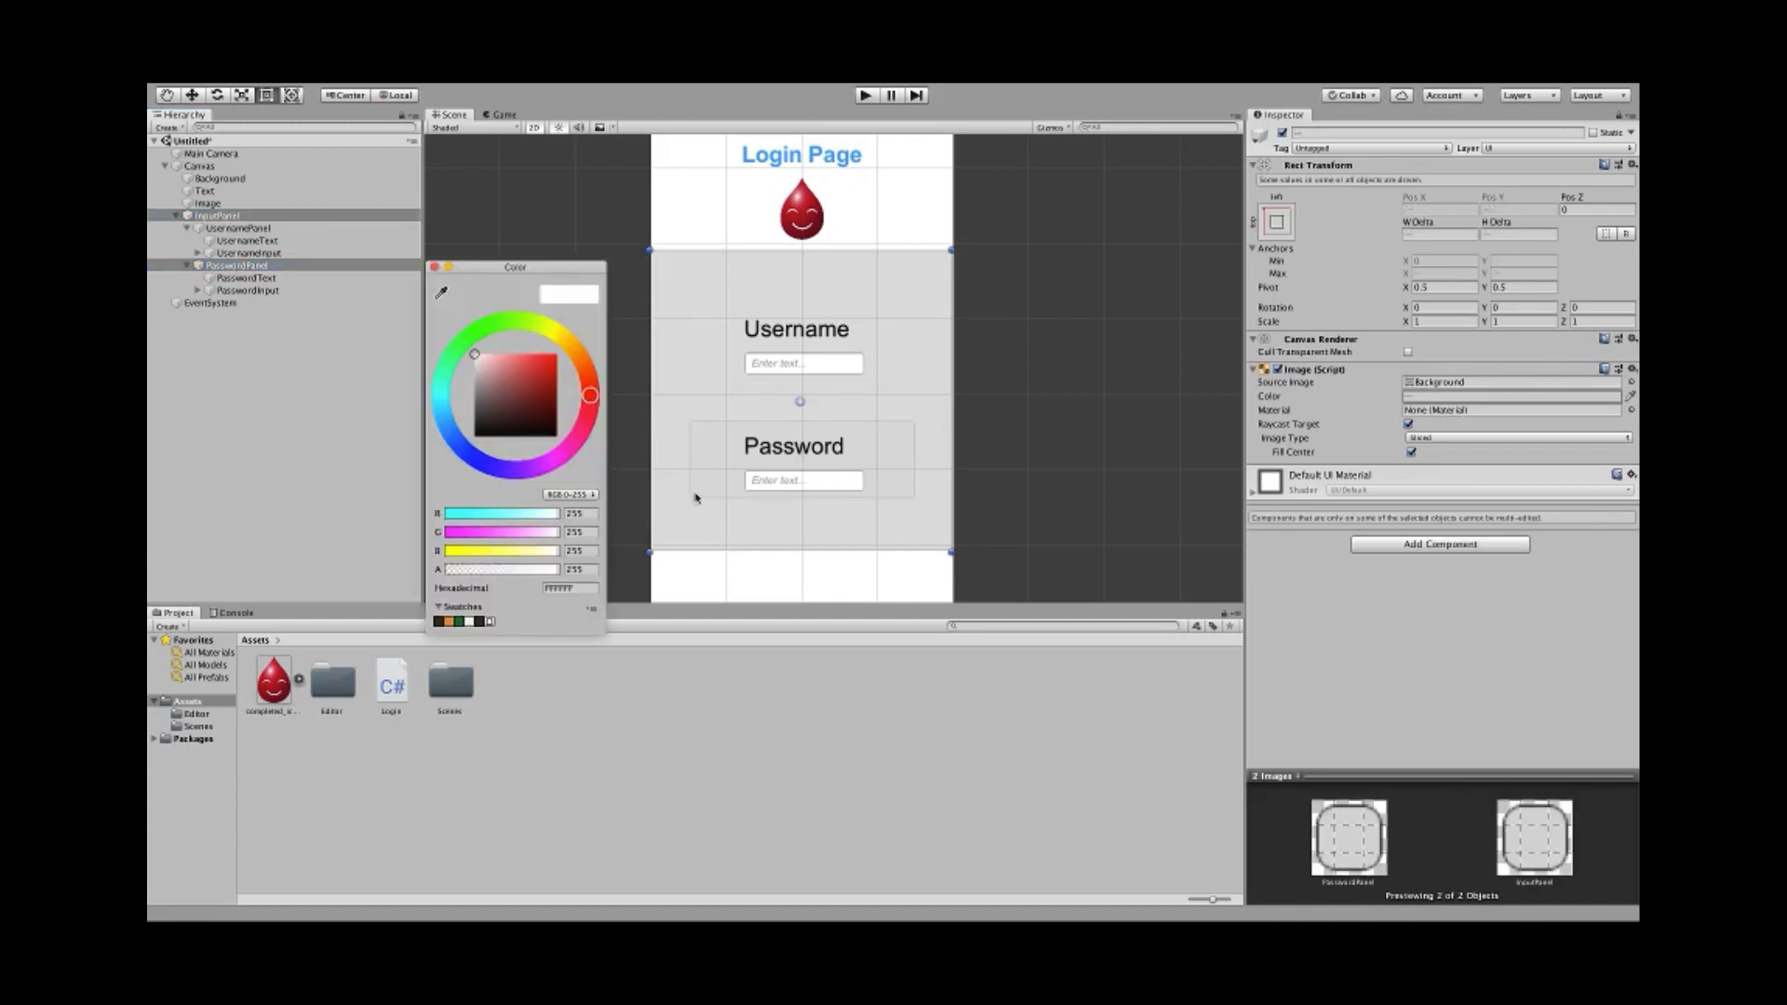
drag(507, 577, 426, 573)
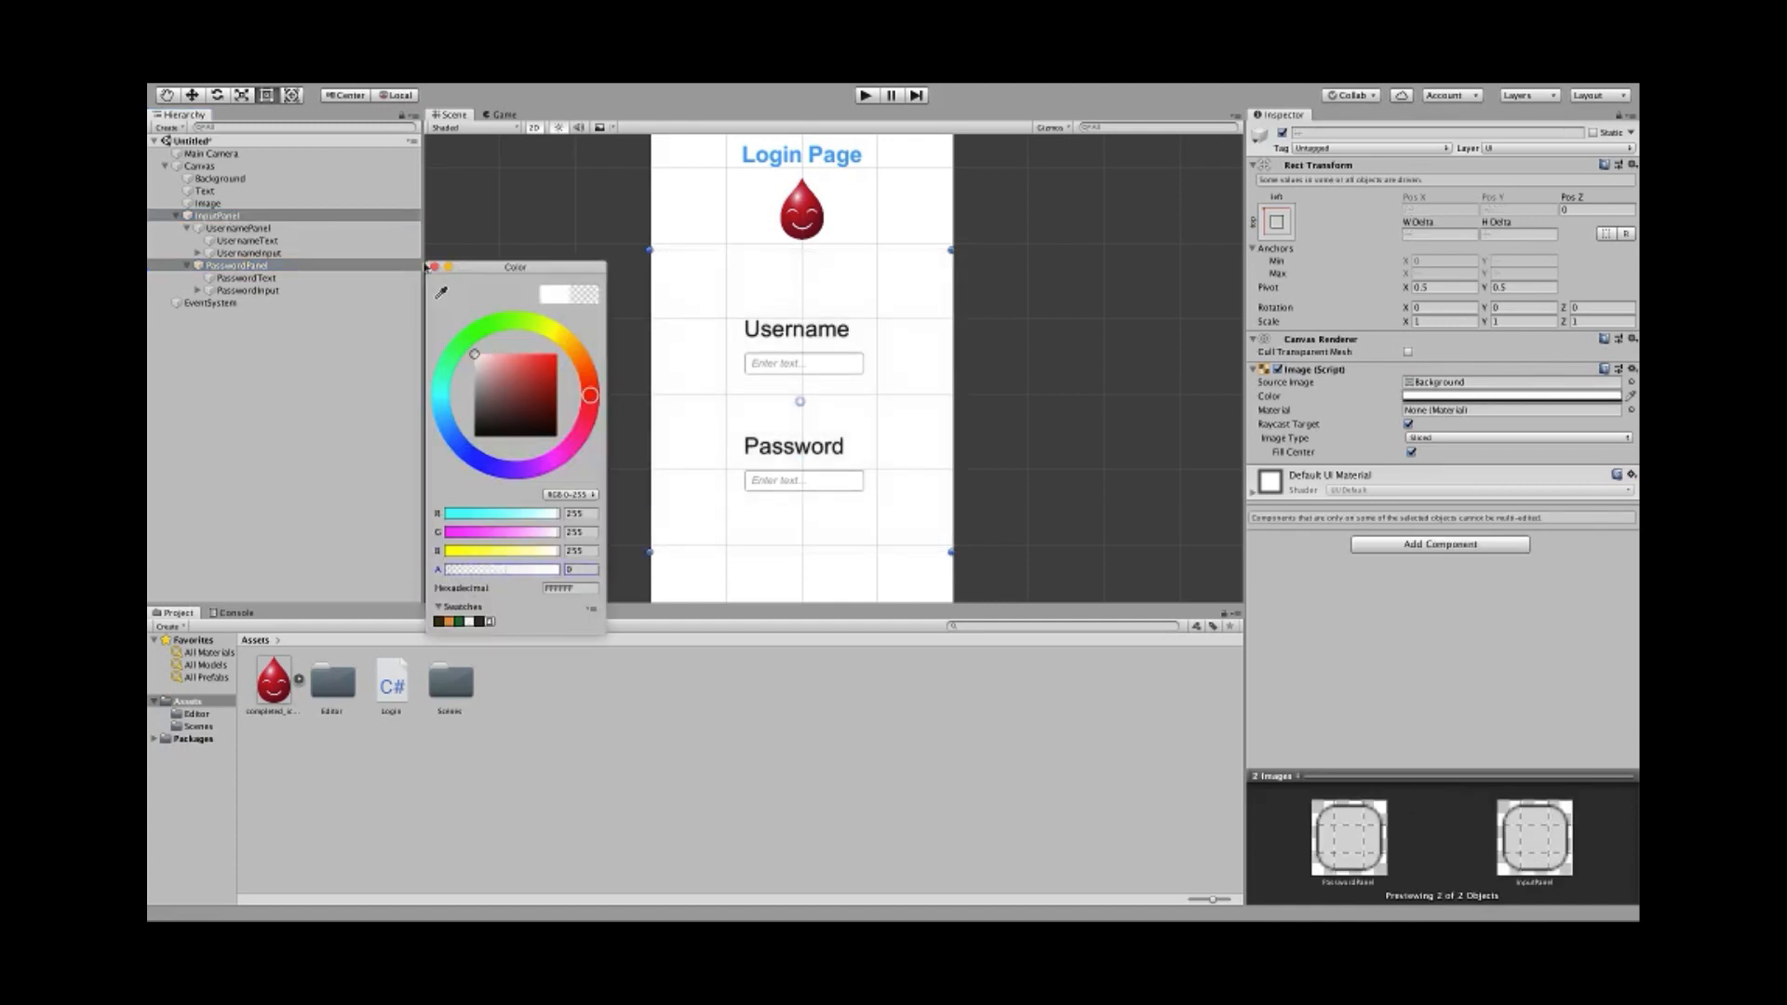
click(434, 267)
- Check the now-transparent panels and preview the page in the Game view
click(518, 344)
scroll(605, 446, up, 3)
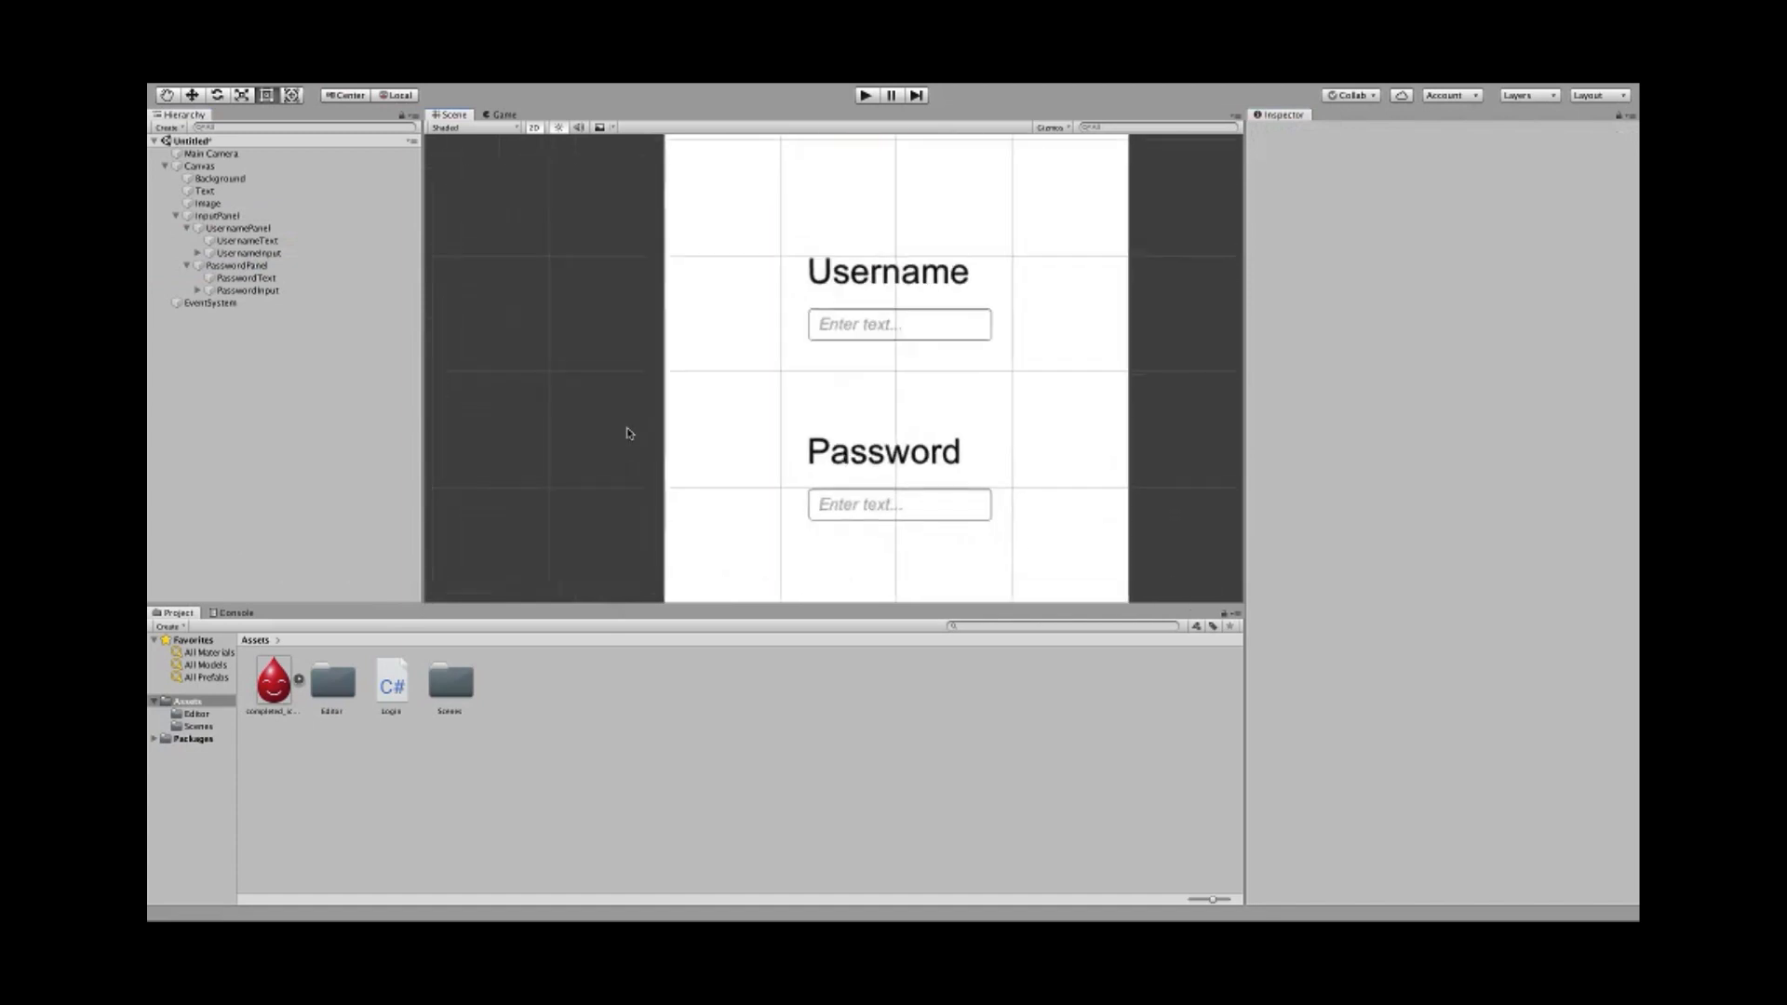
scroll(630, 439, down, 4)
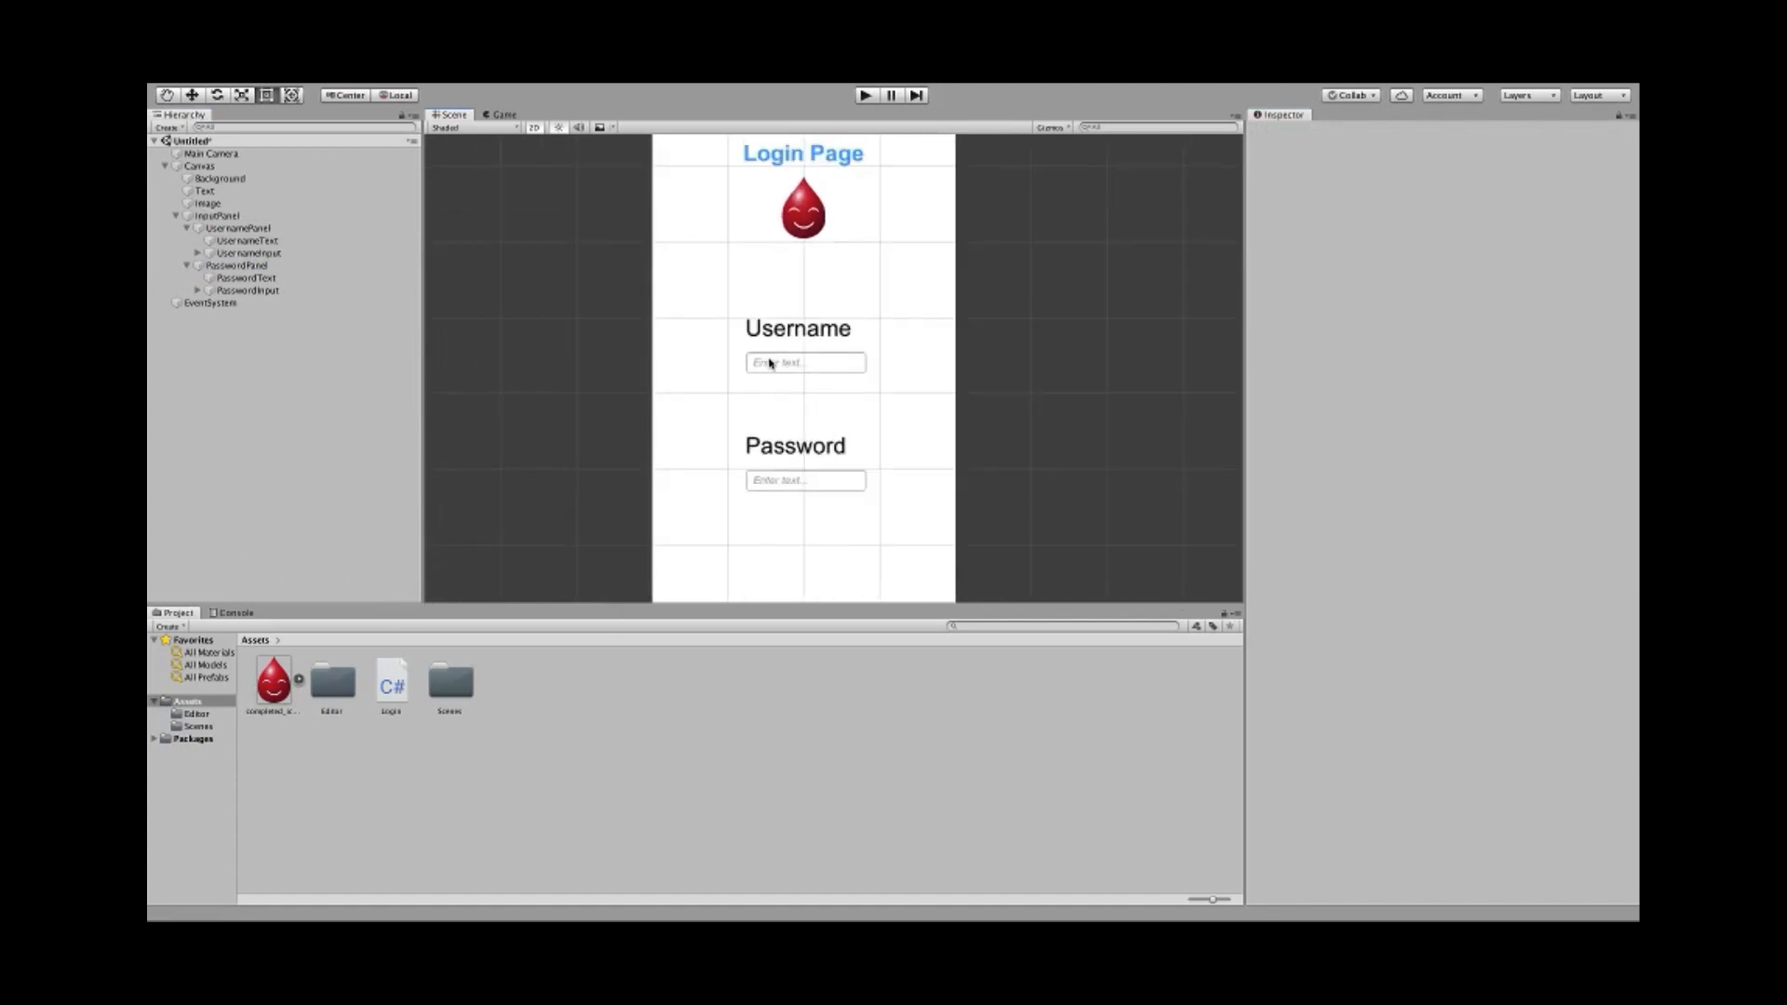
click(237, 265)
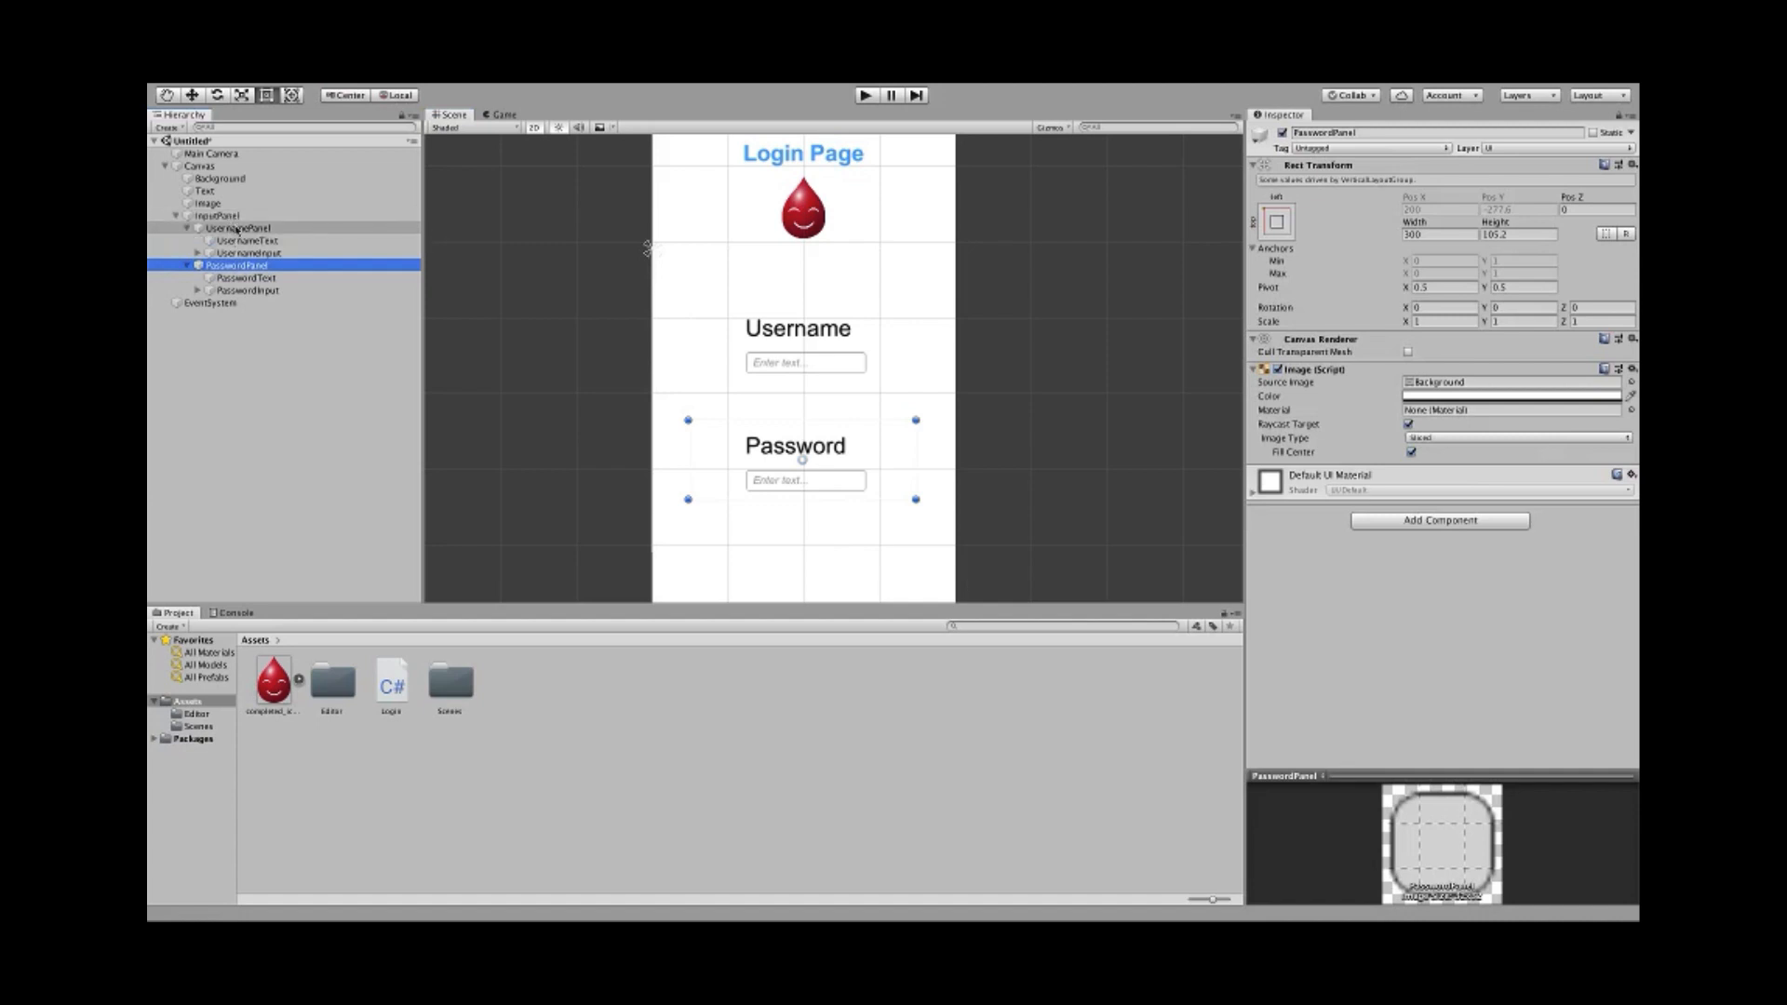
click(237, 228)
click(236, 216)
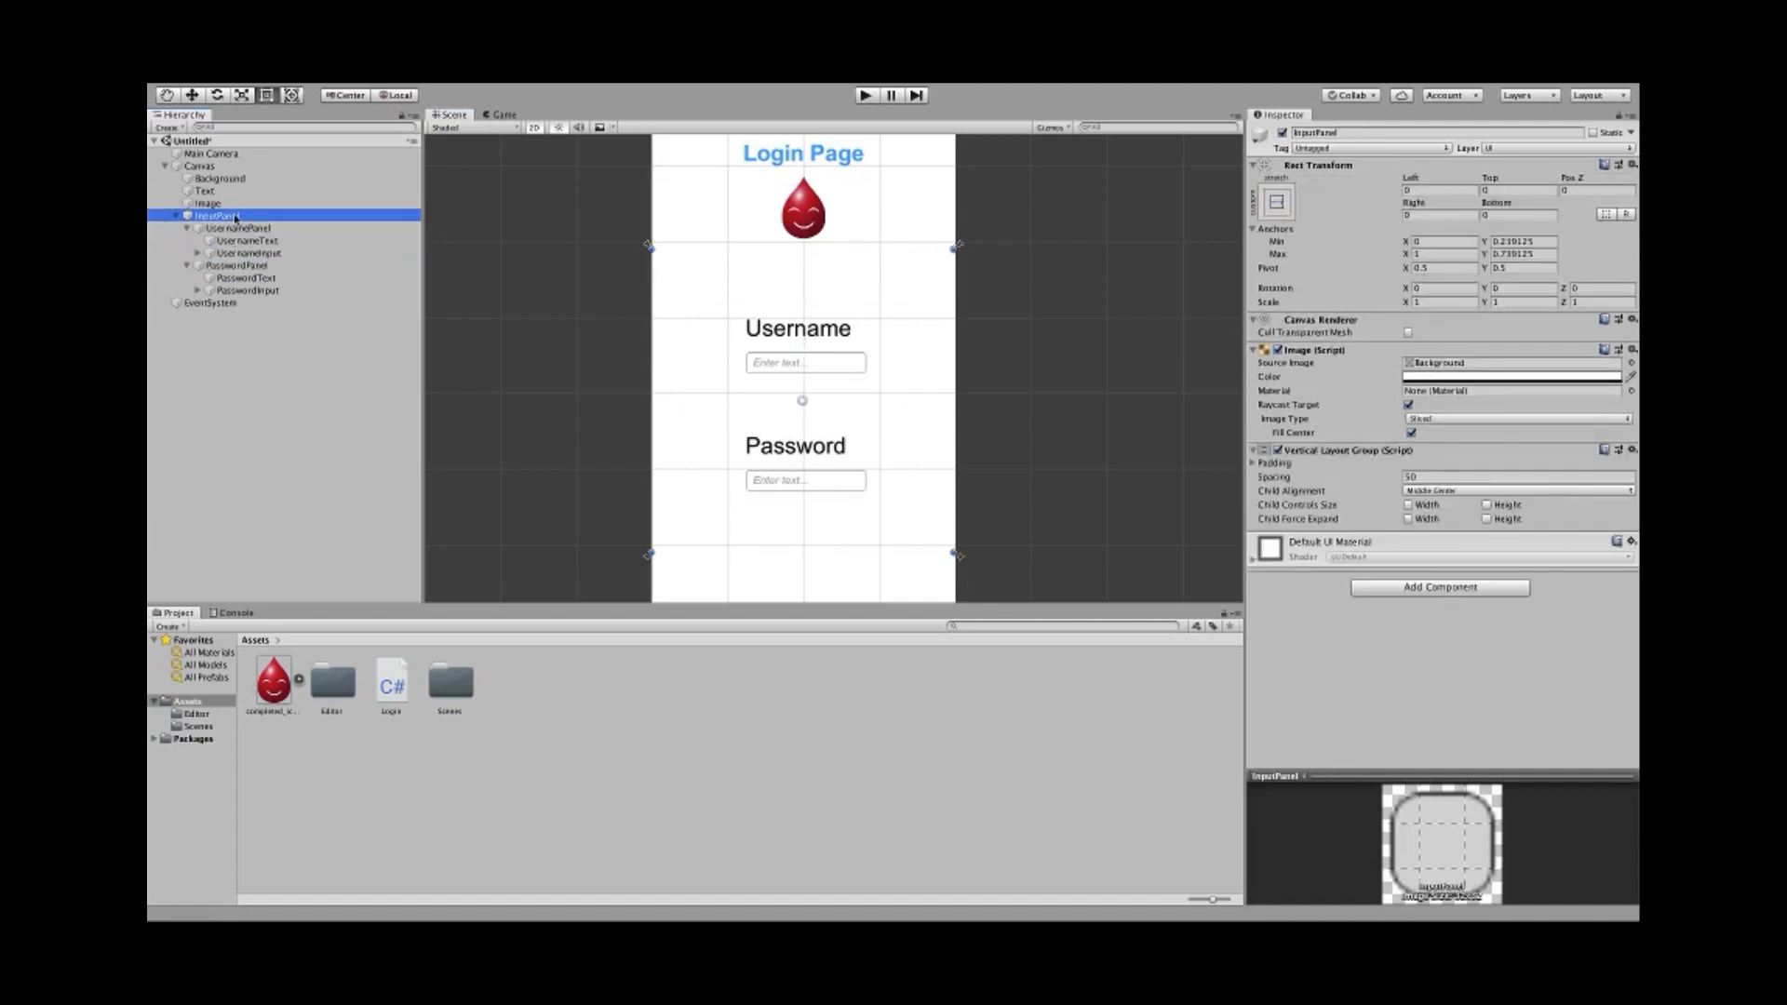
click(505, 116)
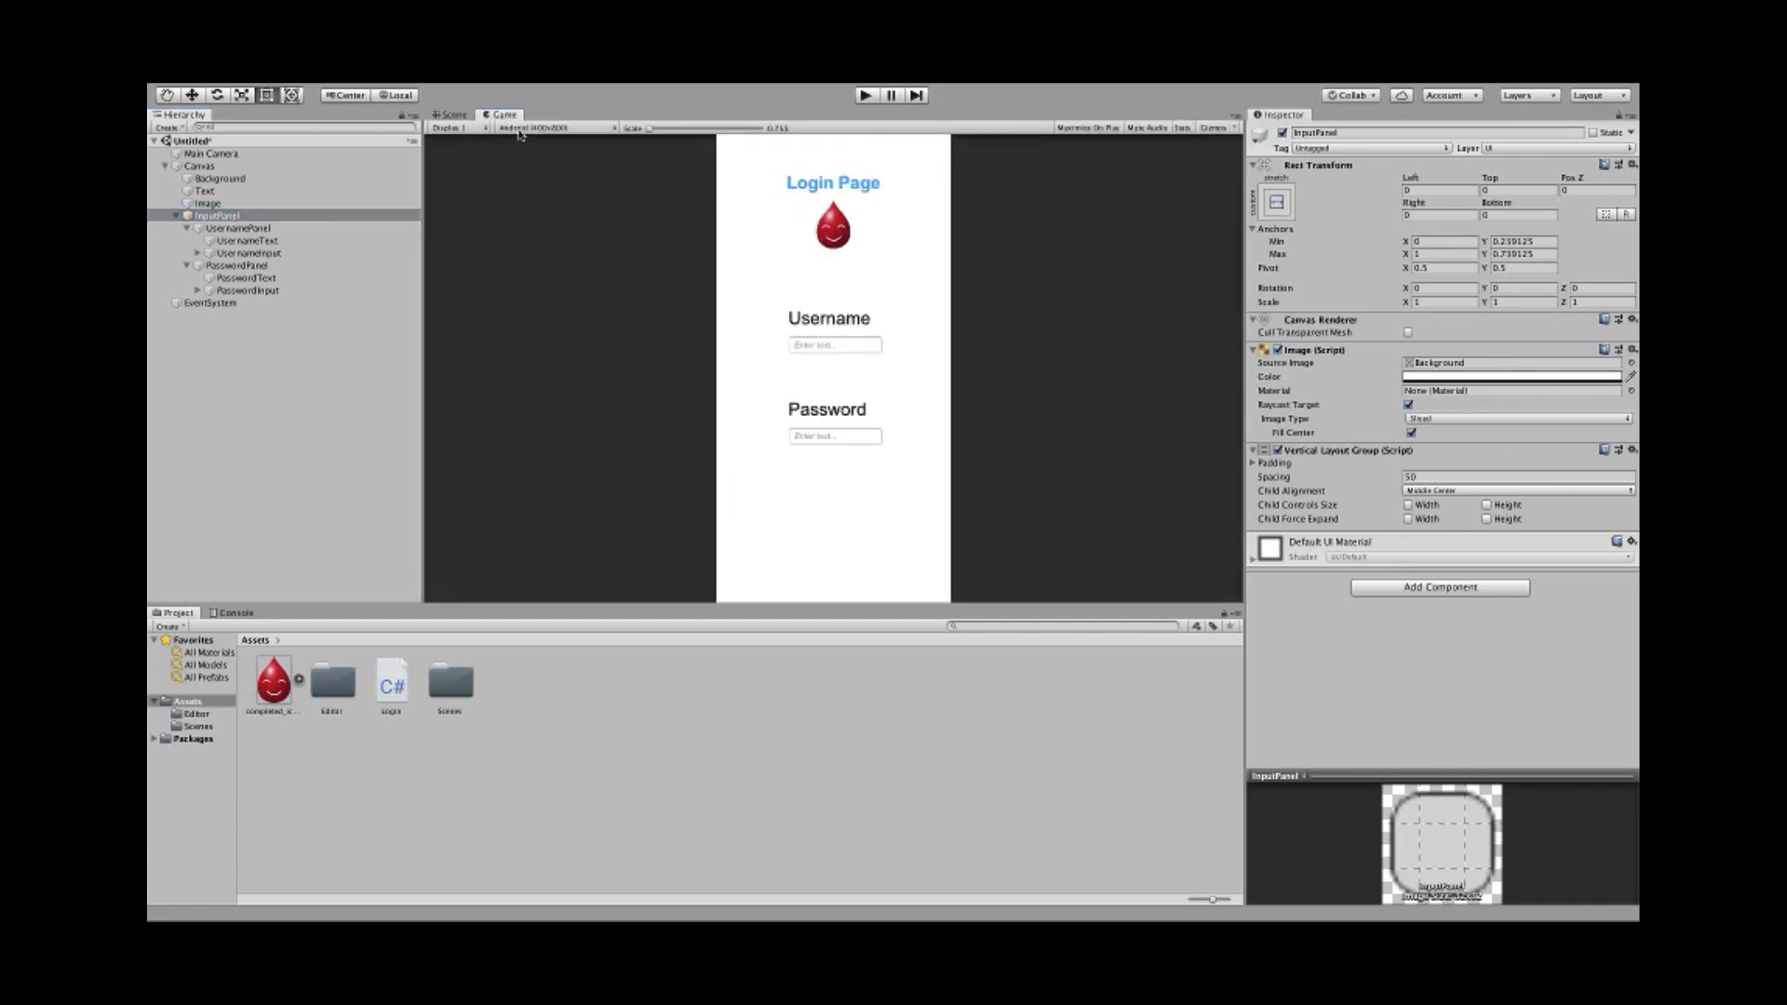
click(530, 128)
click(523, 268)
click(539, 131)
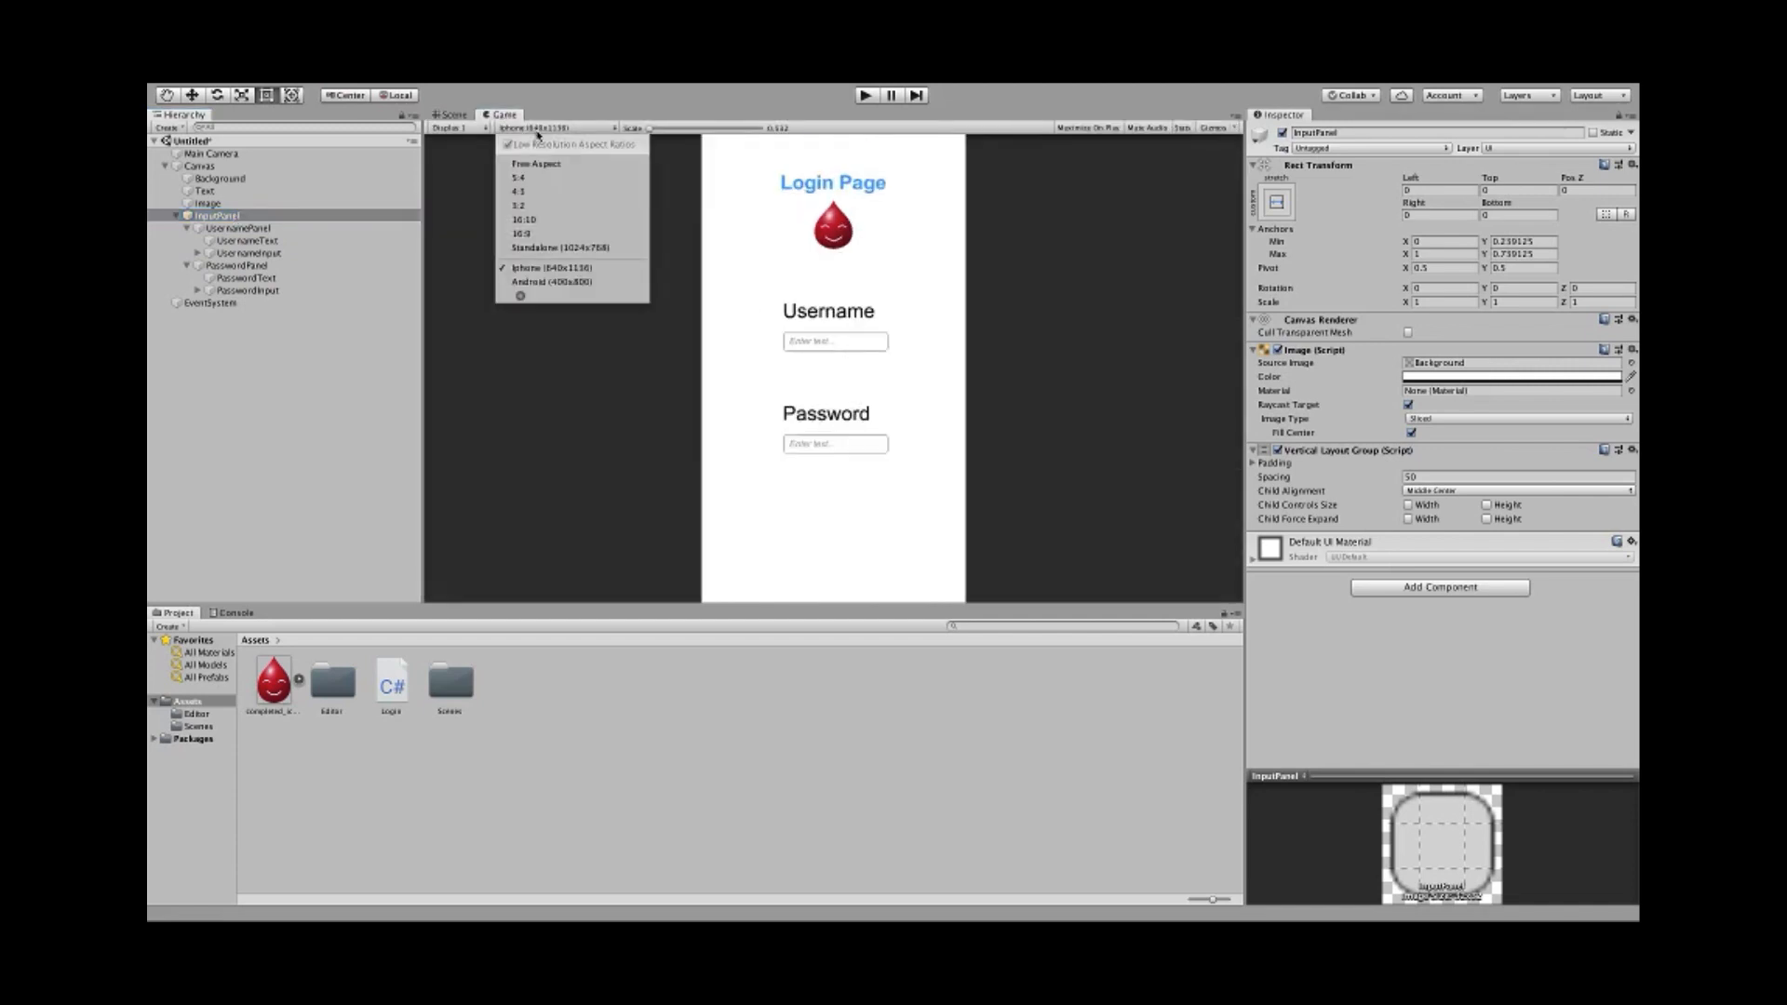
click(523, 283)
click(533, 130)
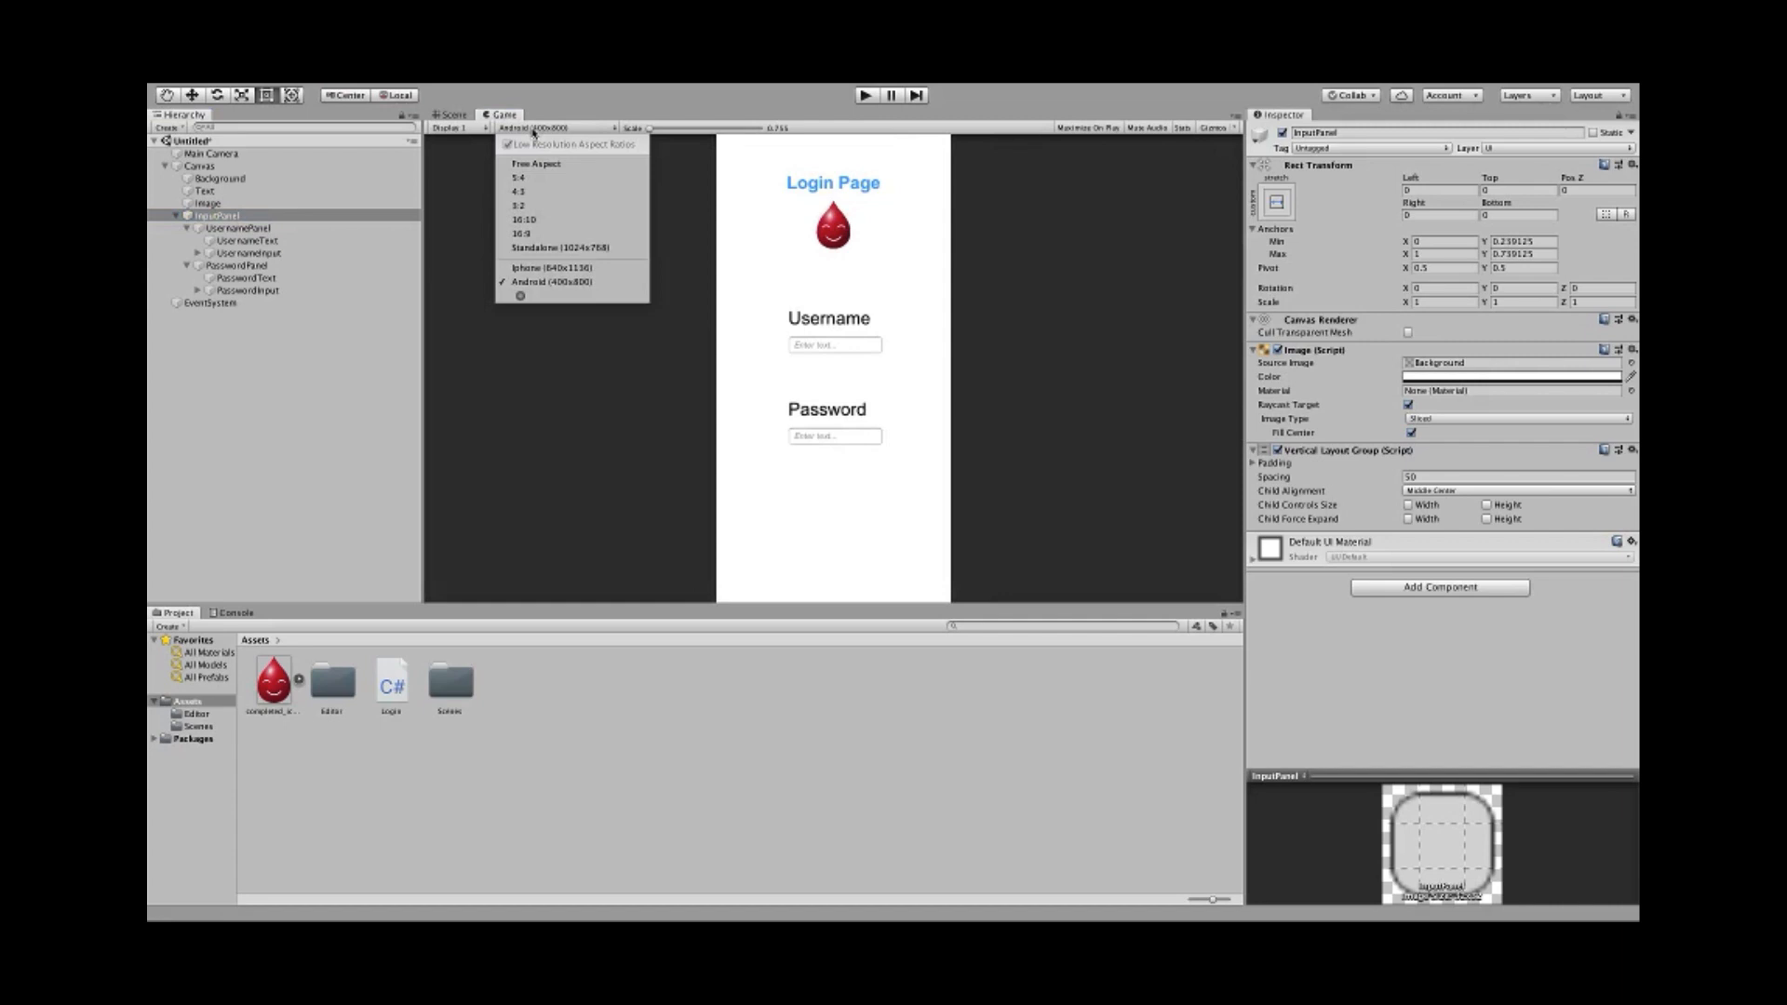
click(527, 268)
click(546, 130)
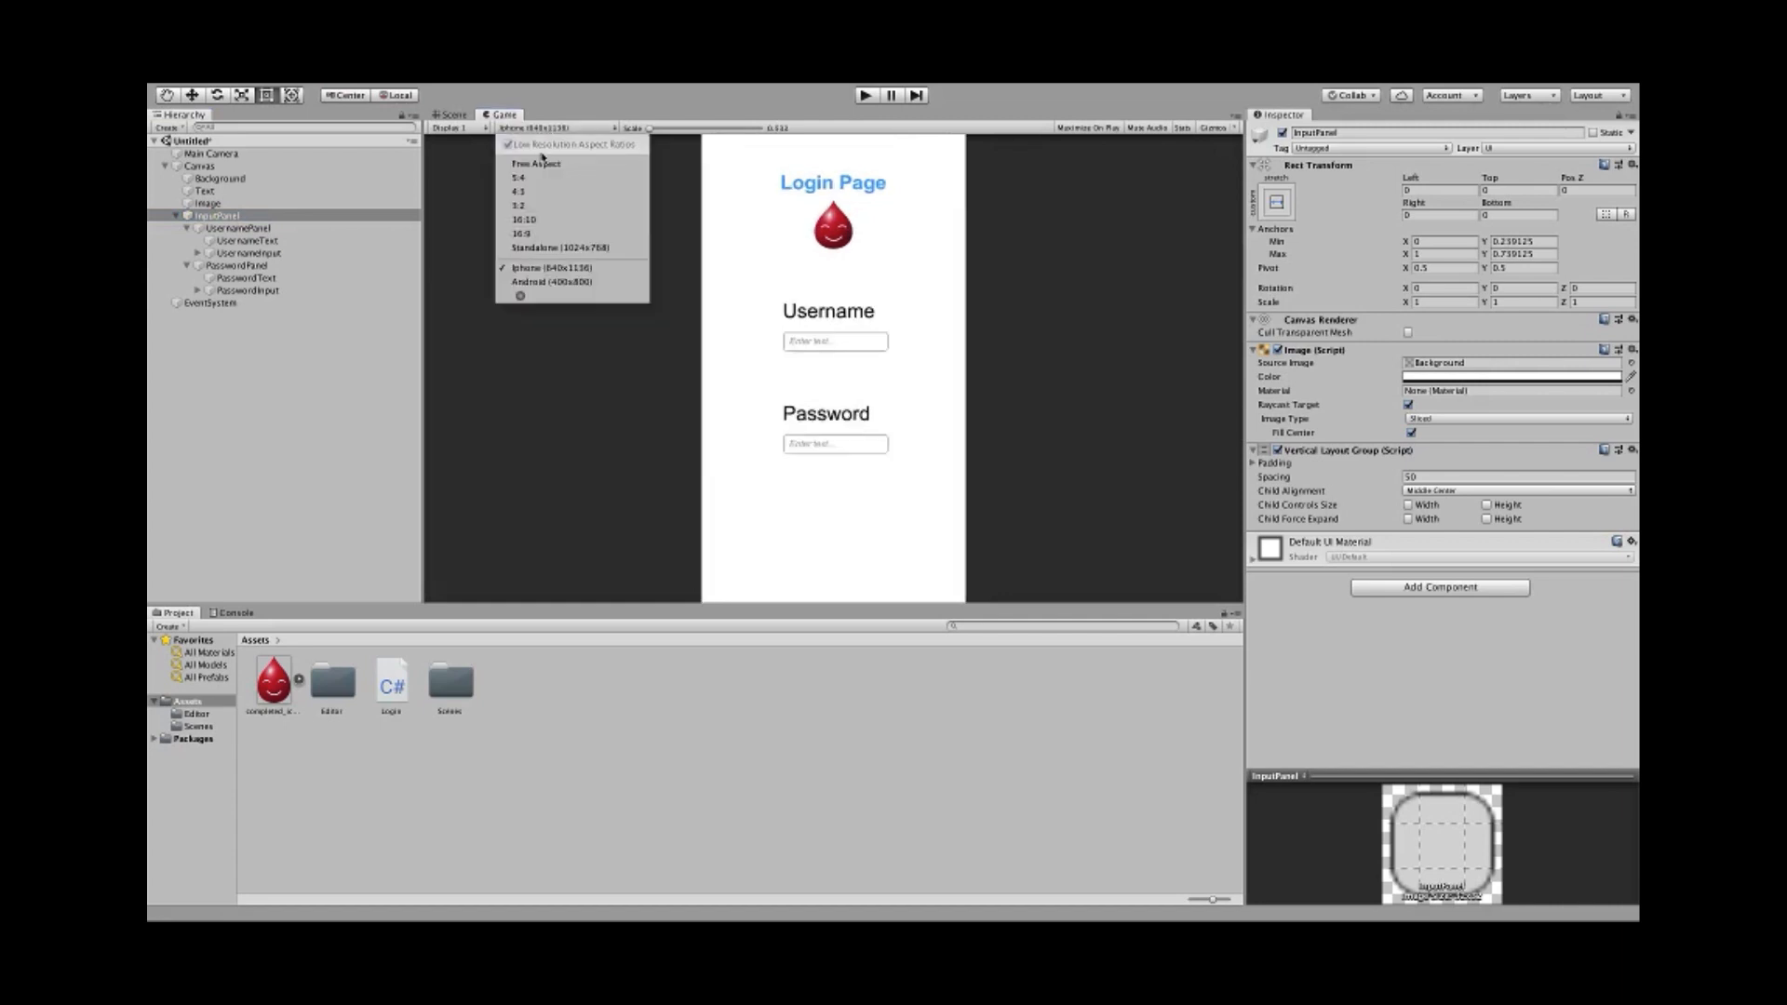
click(523, 282)
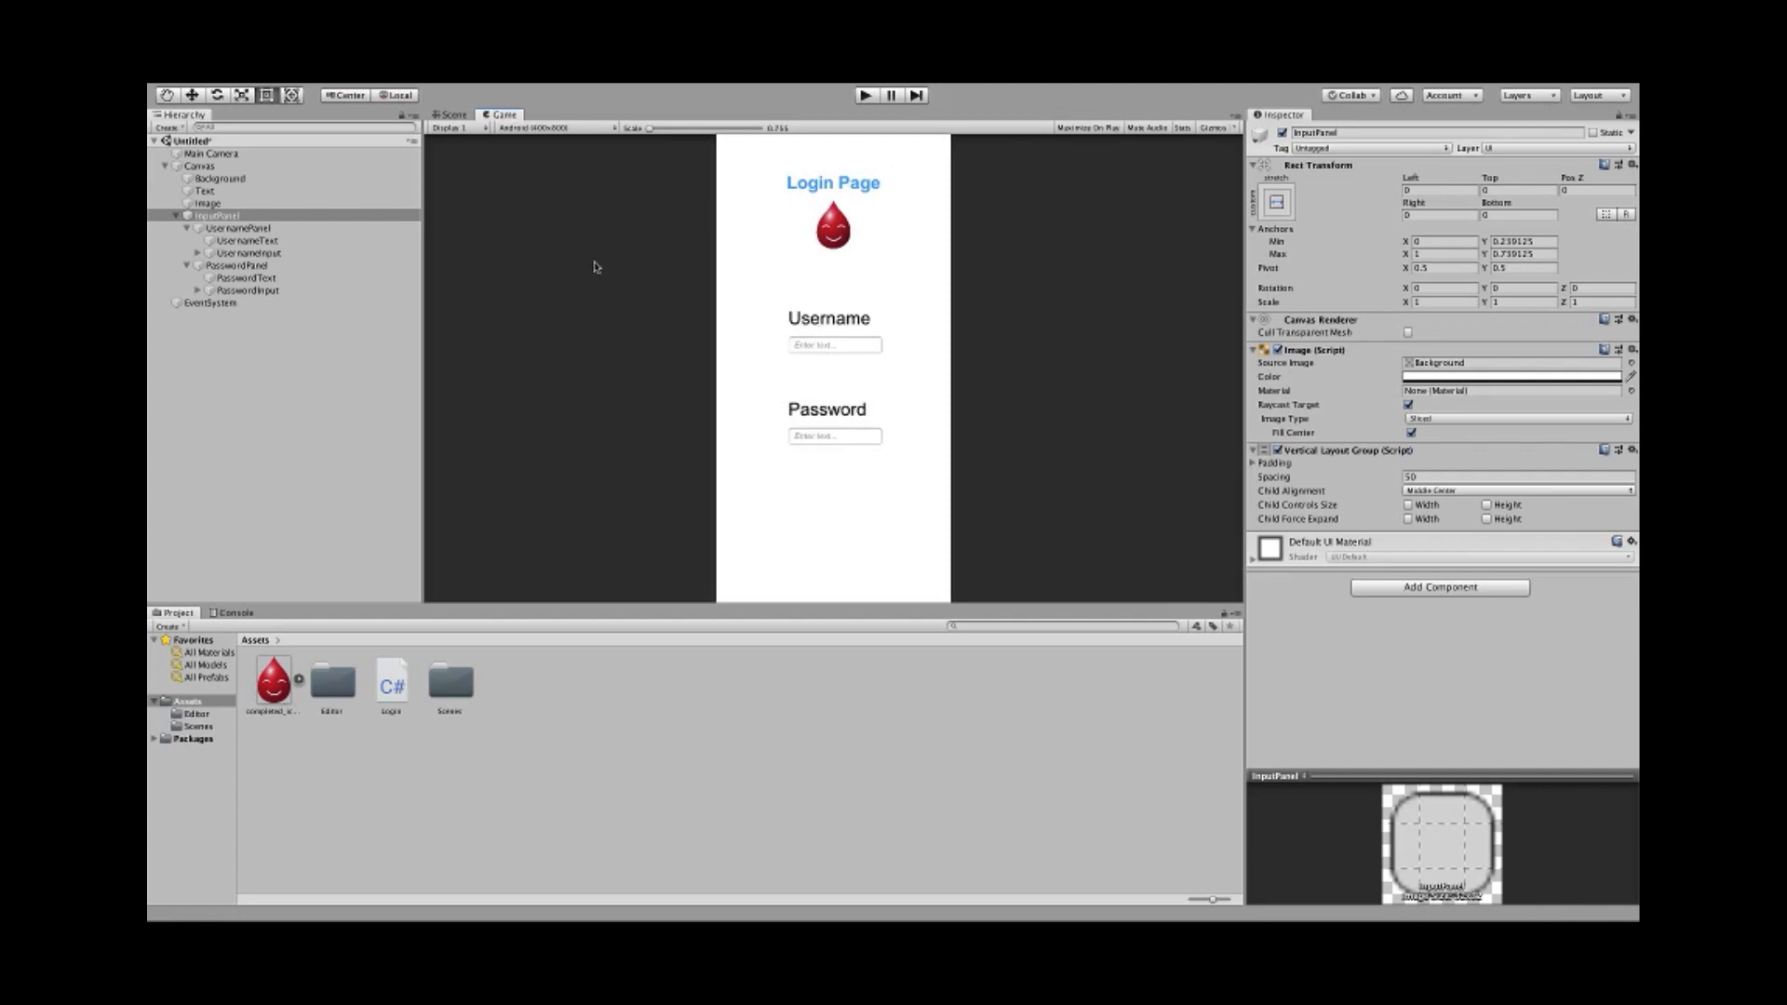
click(453, 115)
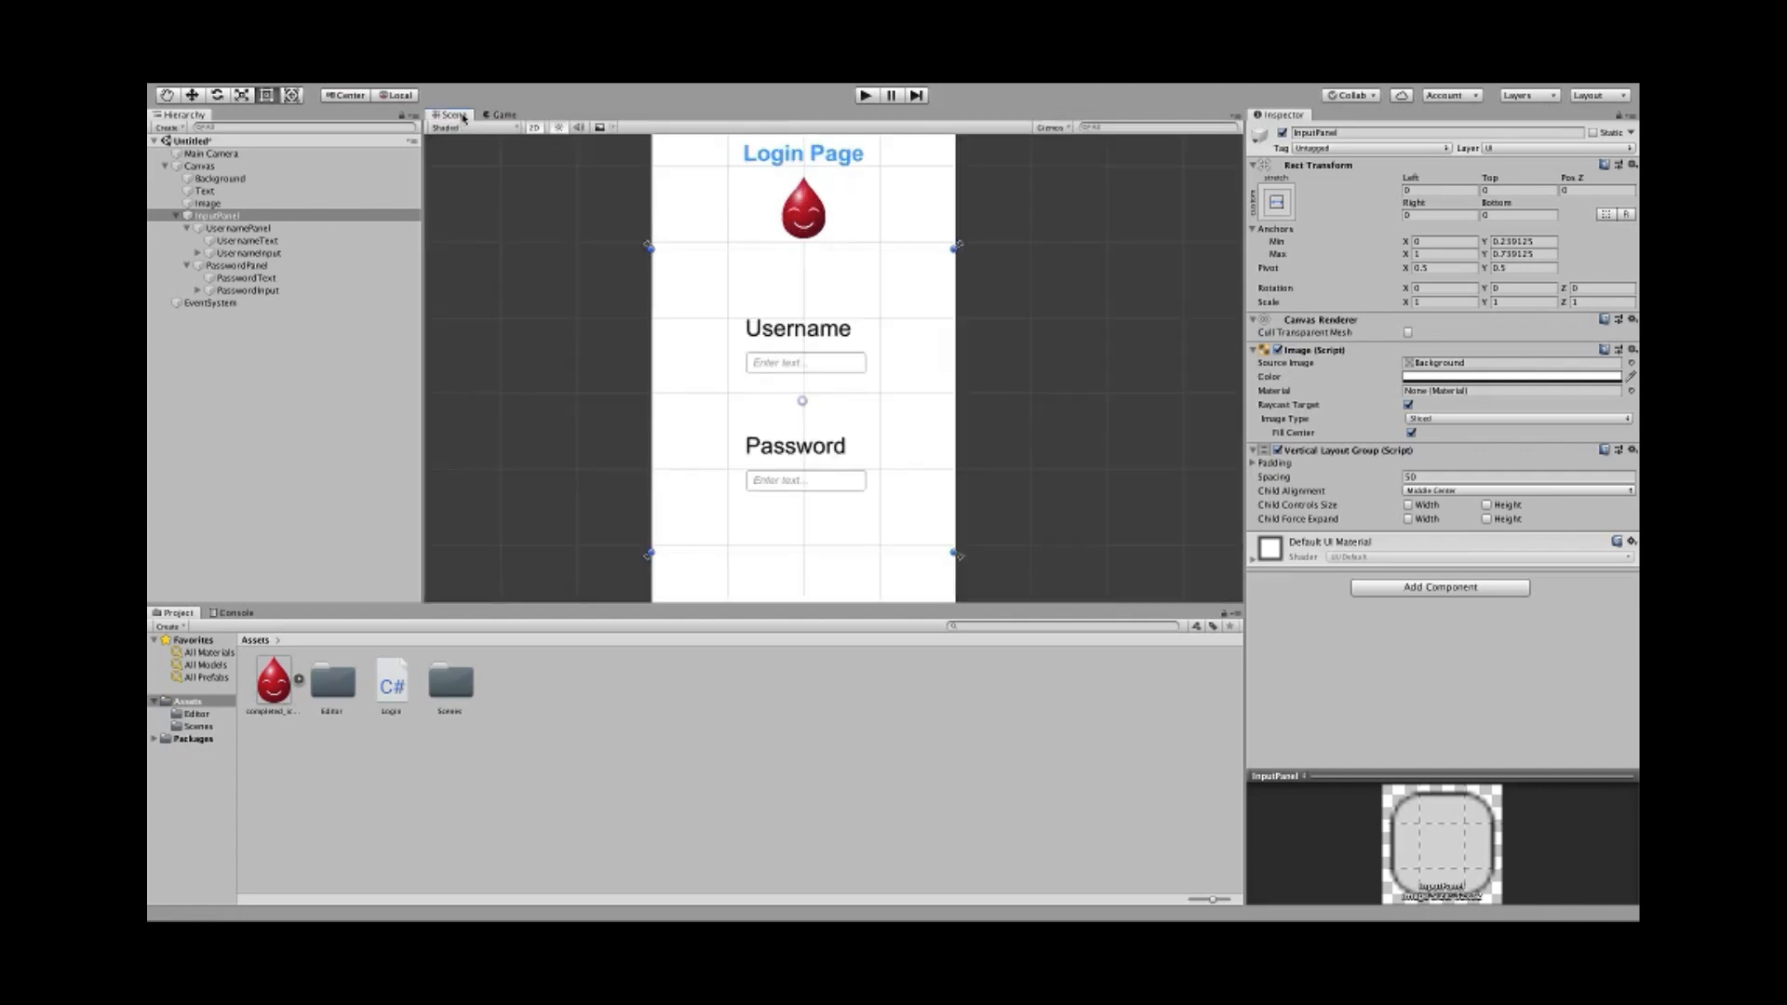
- Change the username field's Placeholder text to 'Username...'
scroll(601, 382, up, 1)
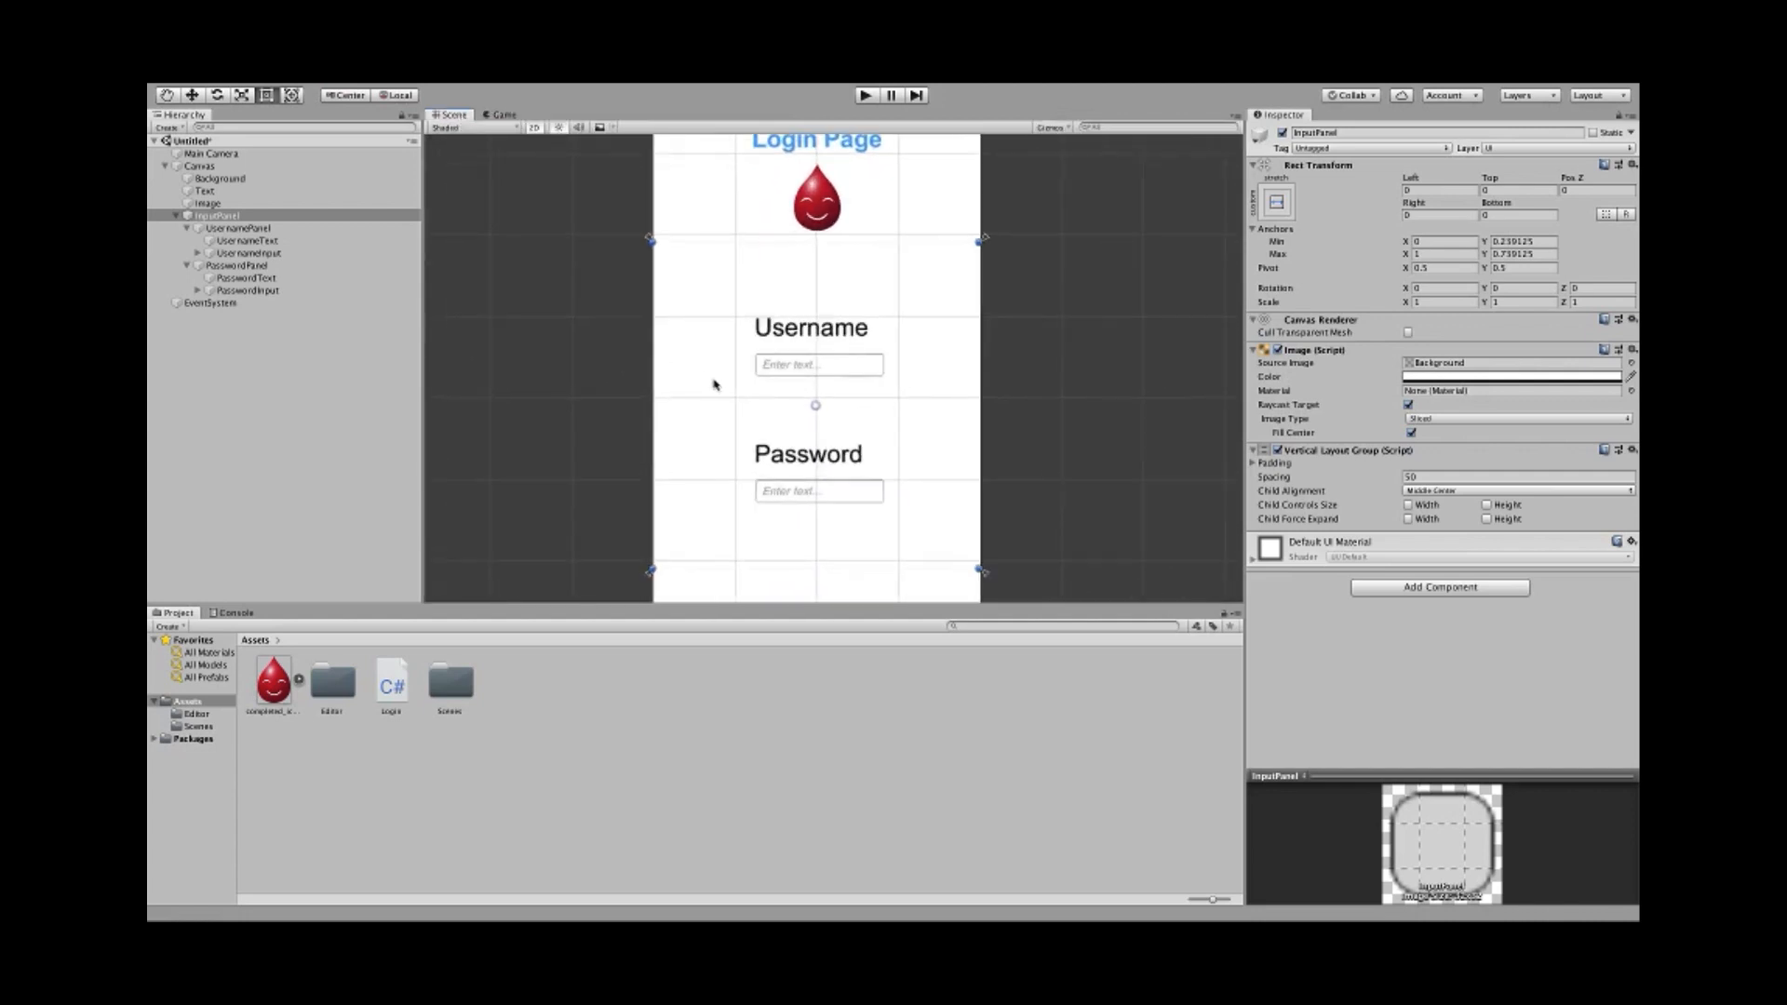
click(764, 359)
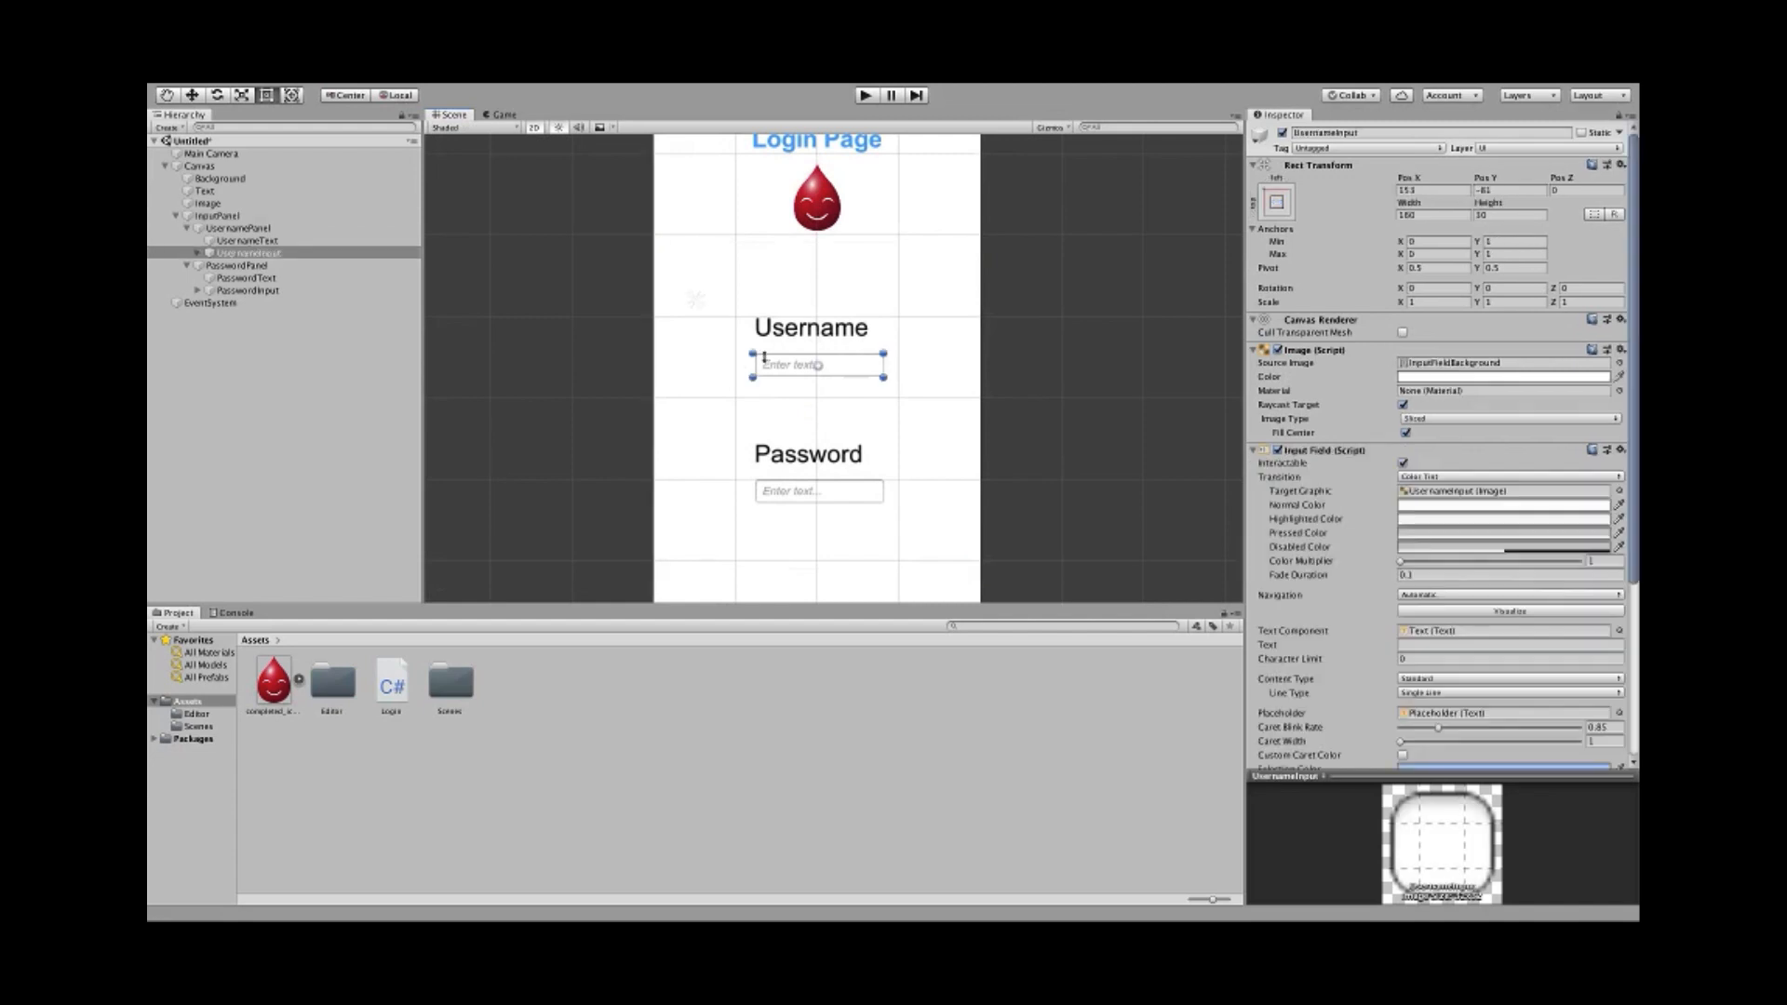
click(197, 254)
click(196, 255)
click(235, 266)
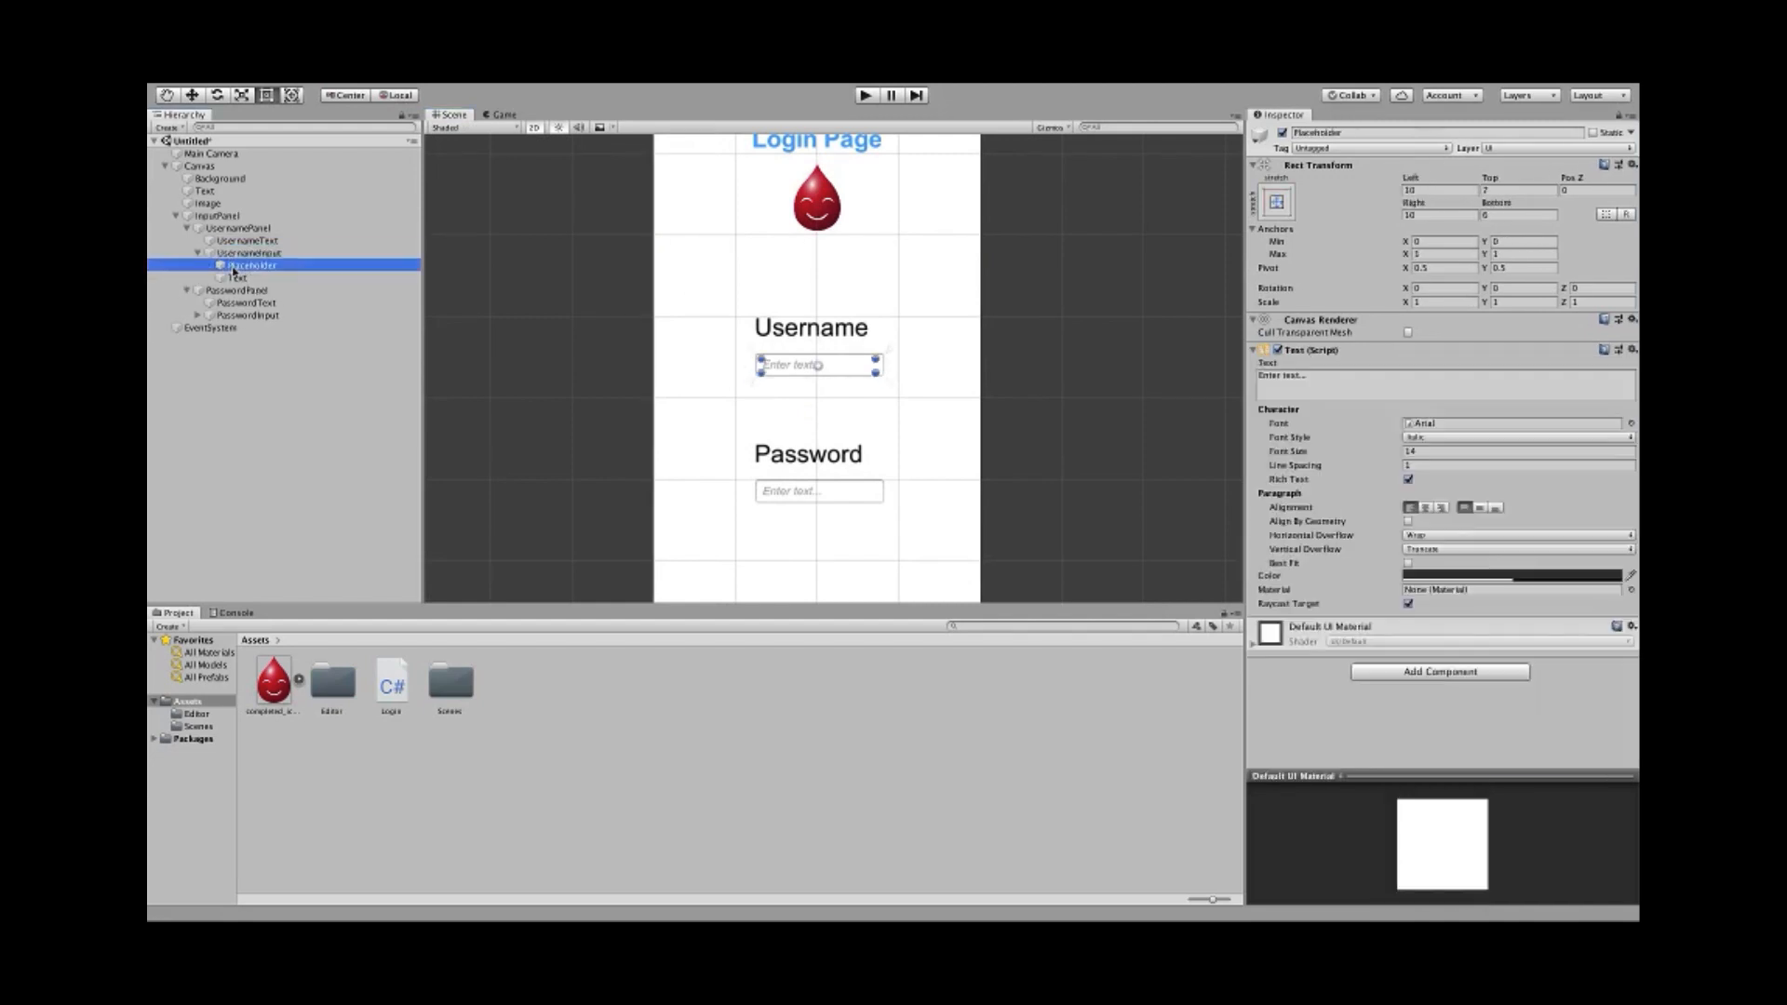
click(1314, 381)
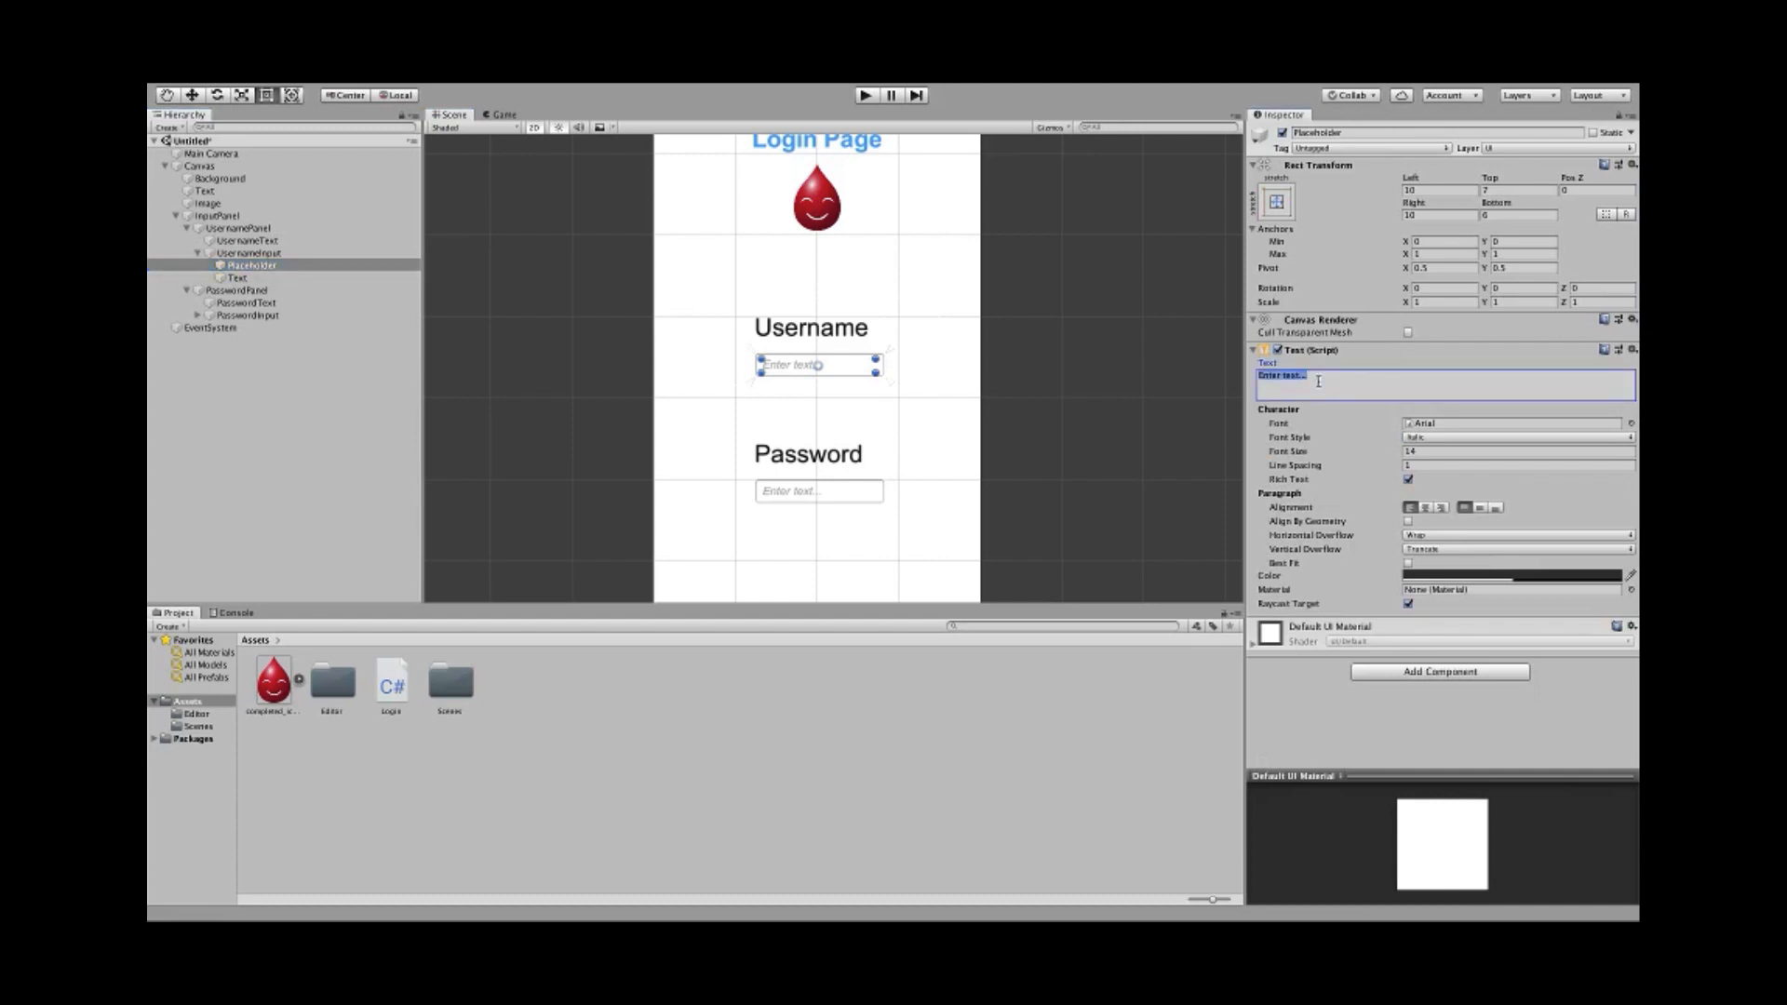
text(Username)
click(612, 322)
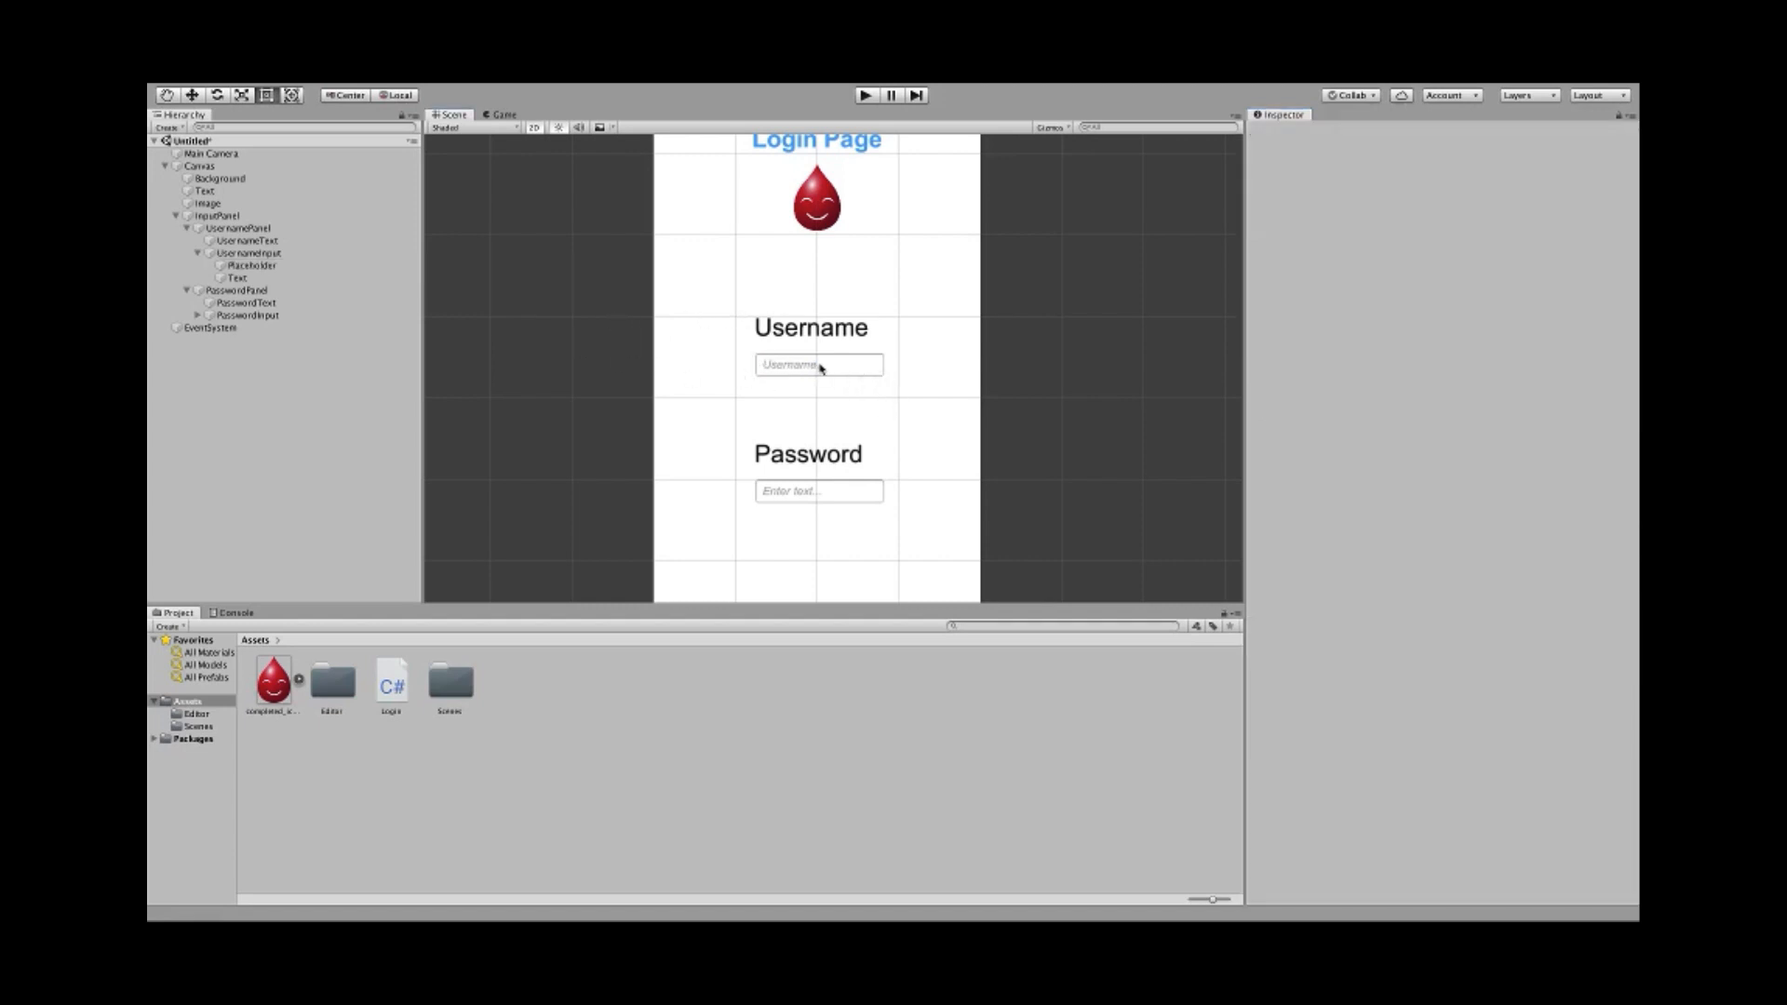
- Set font size 20 on the username Text and Placeholder, and raise UsernameInput's height to 39.2
click(239, 277)
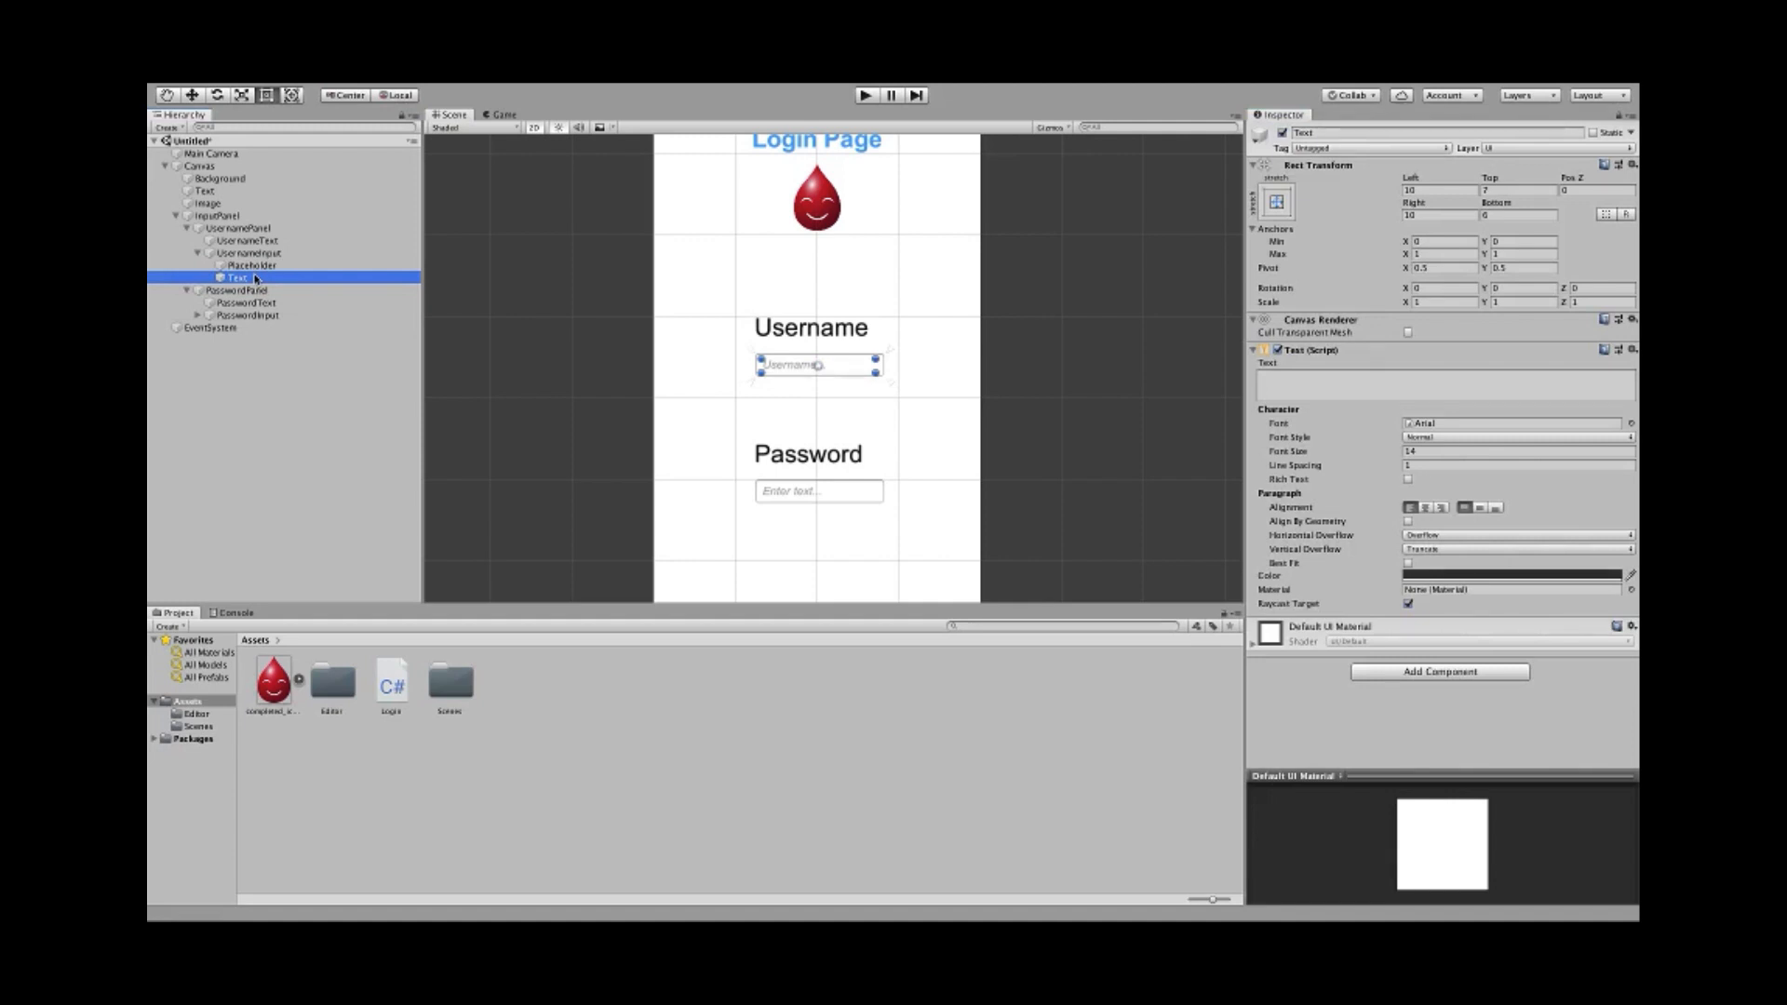
shift+click(252, 268)
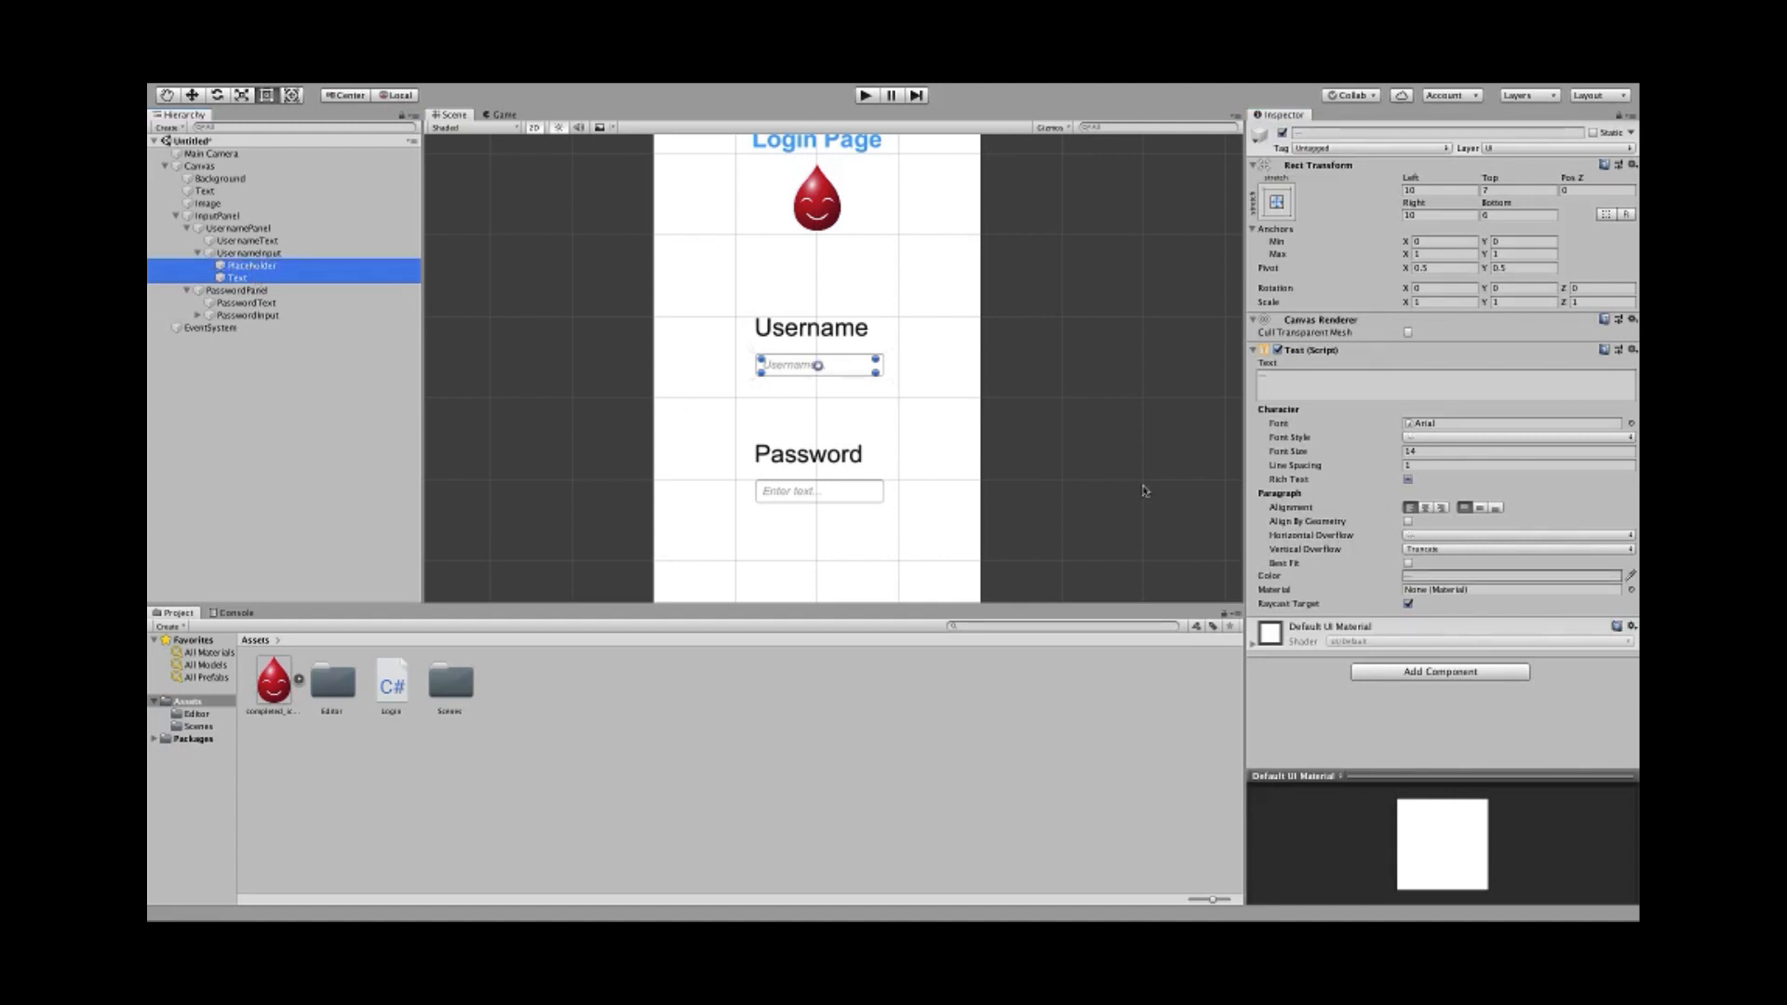
click(1434, 450)
text(20)
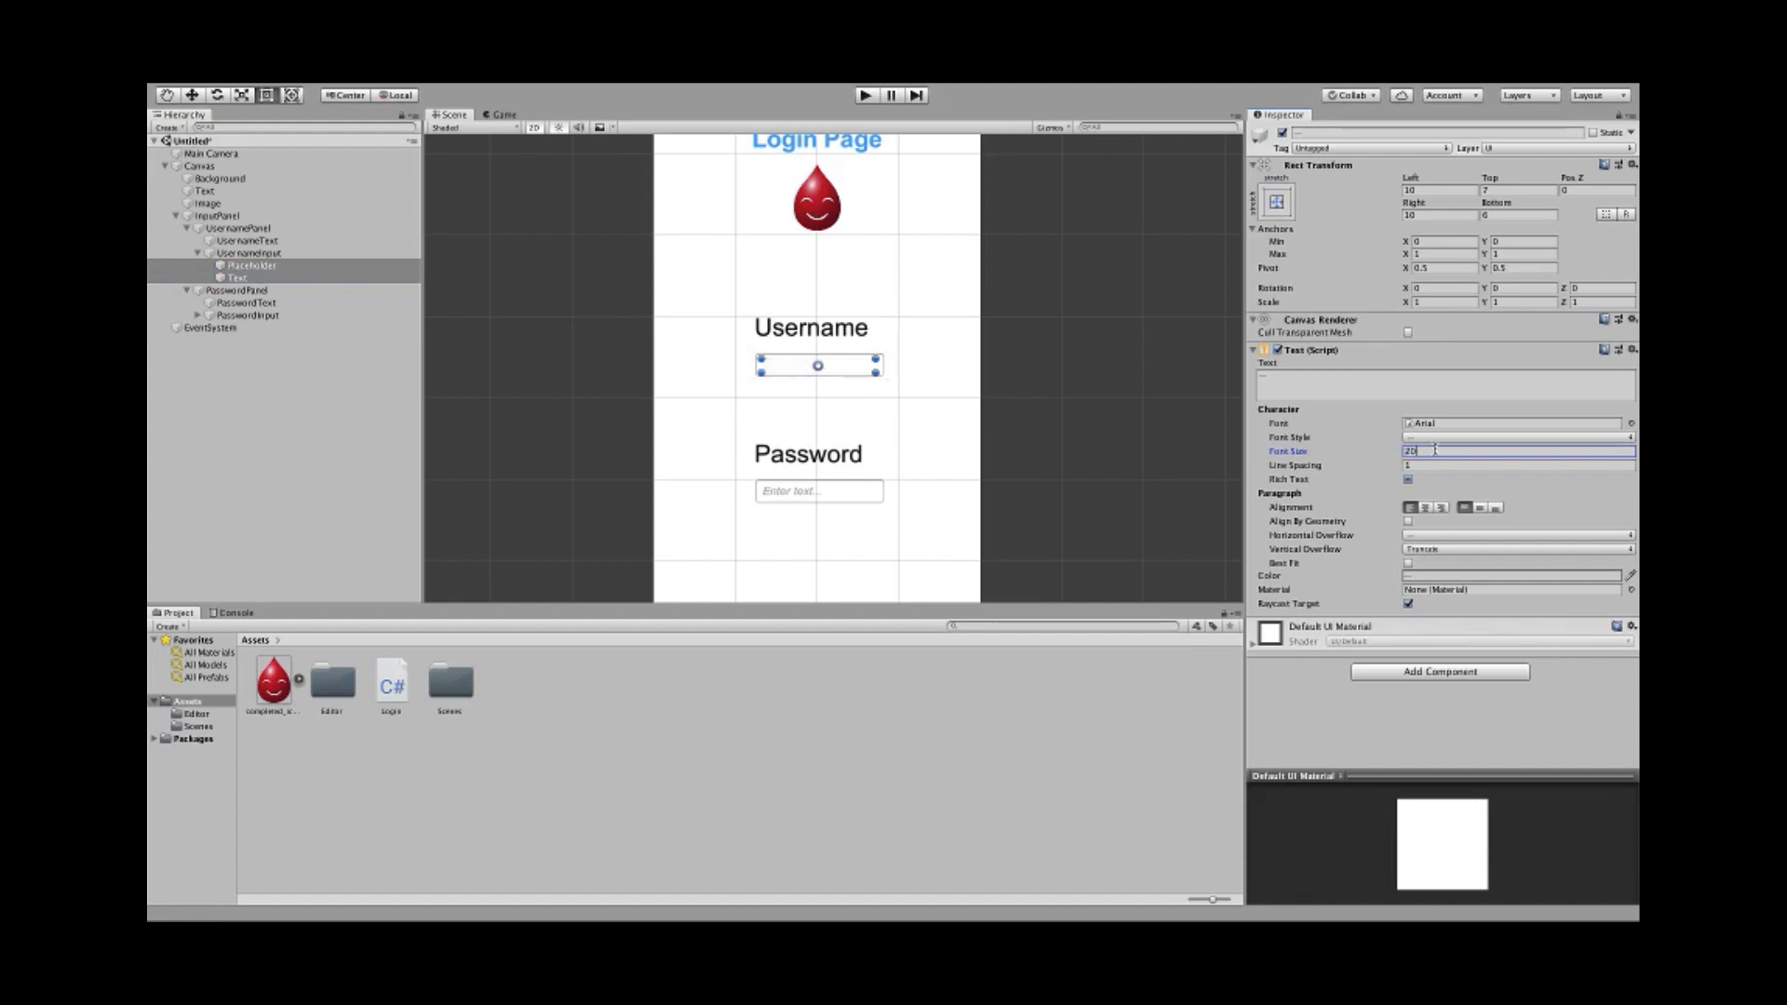
click(250, 254)
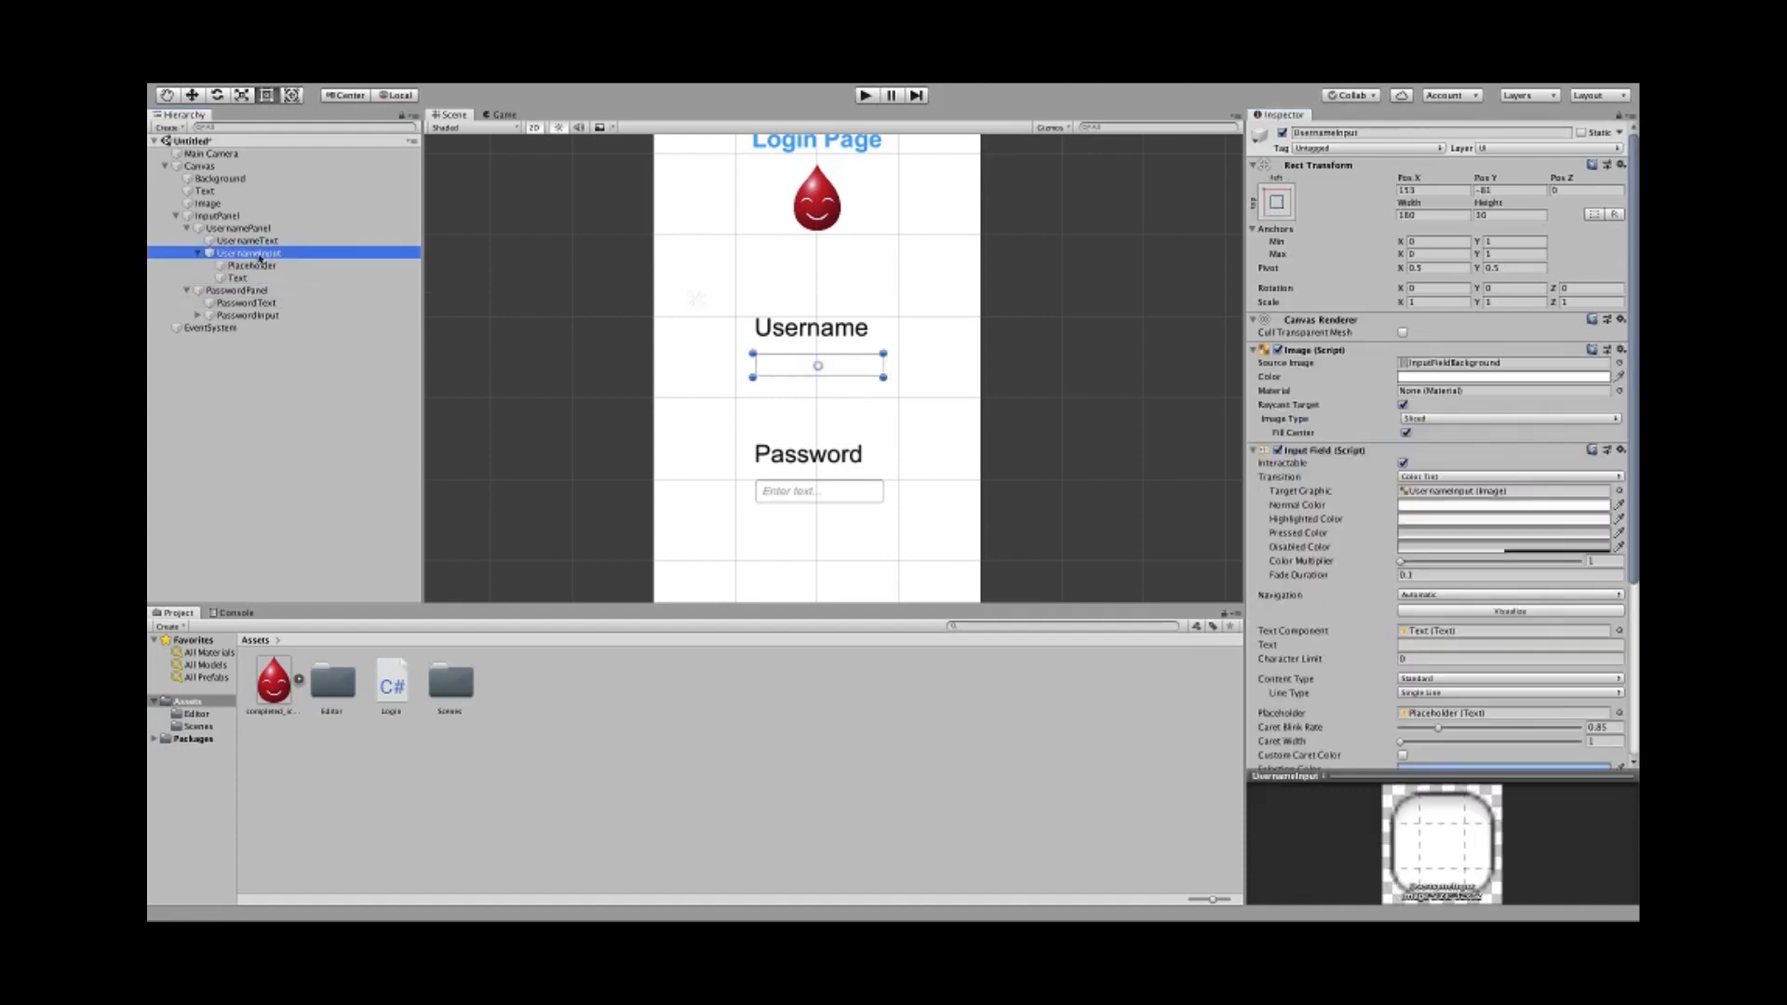
scroll(772, 397, up, 2)
drag(826, 376, 830, 385)
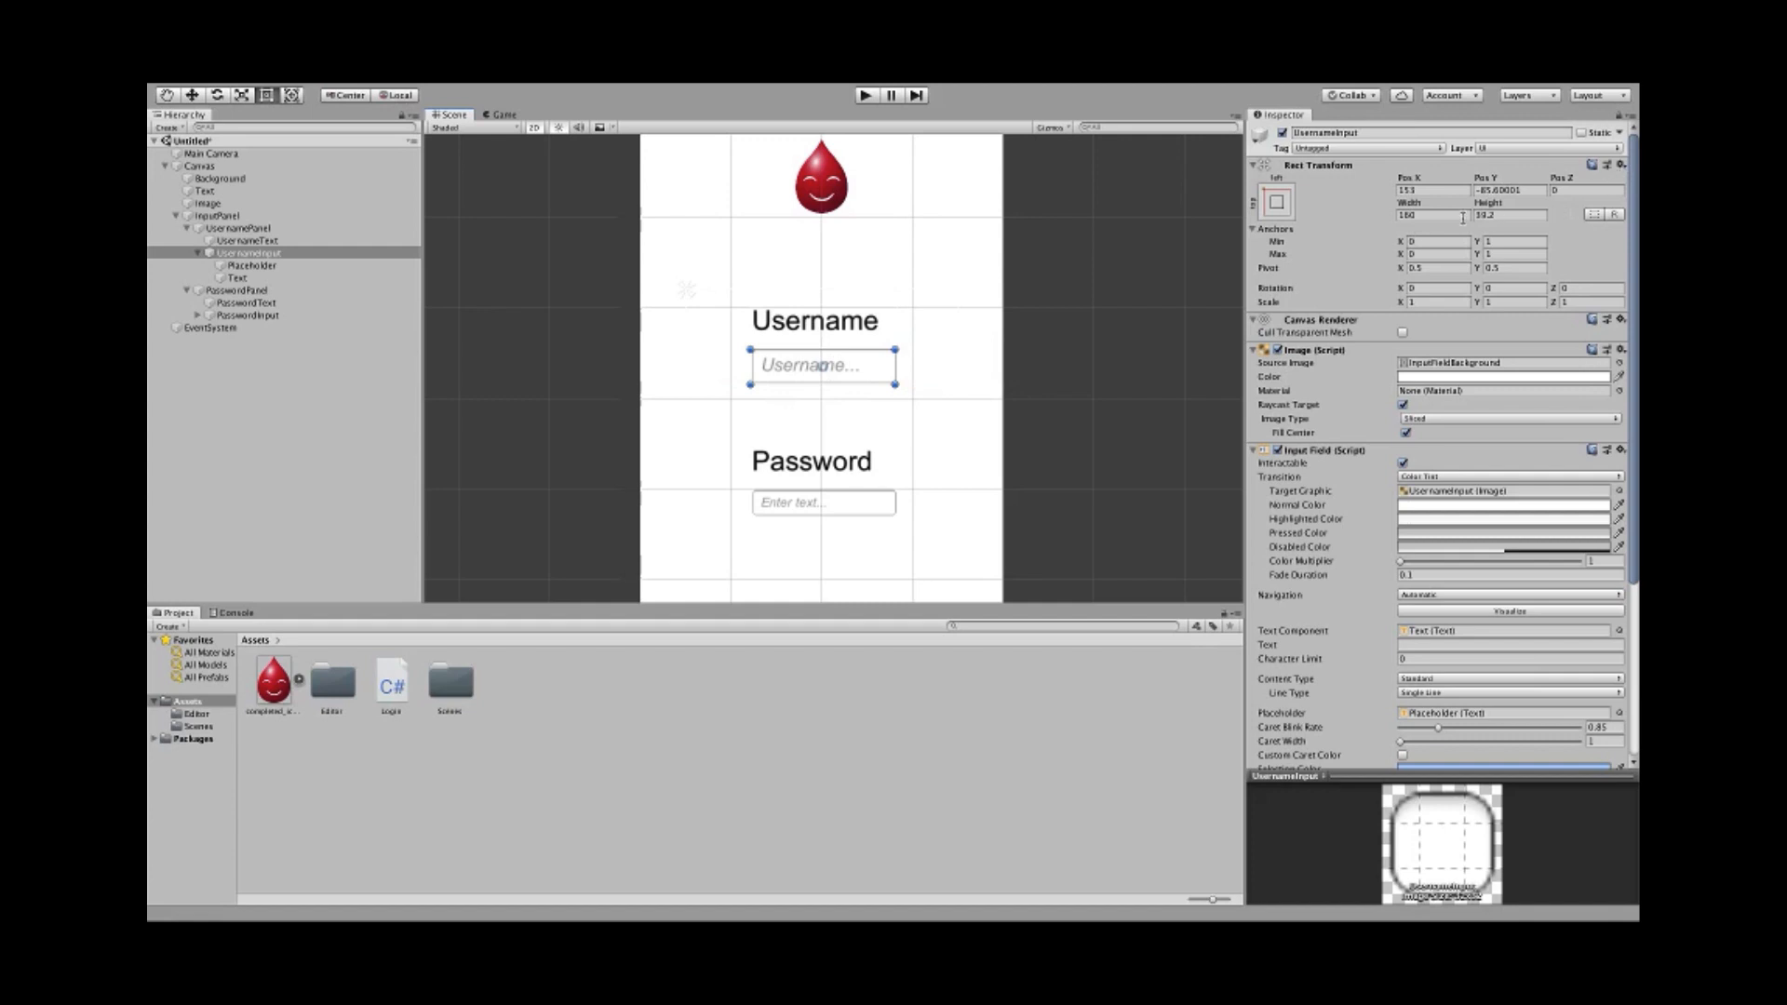
- Give PasswordInput the same 39.2 height as the username field
click(1513, 217)
key(super+c)
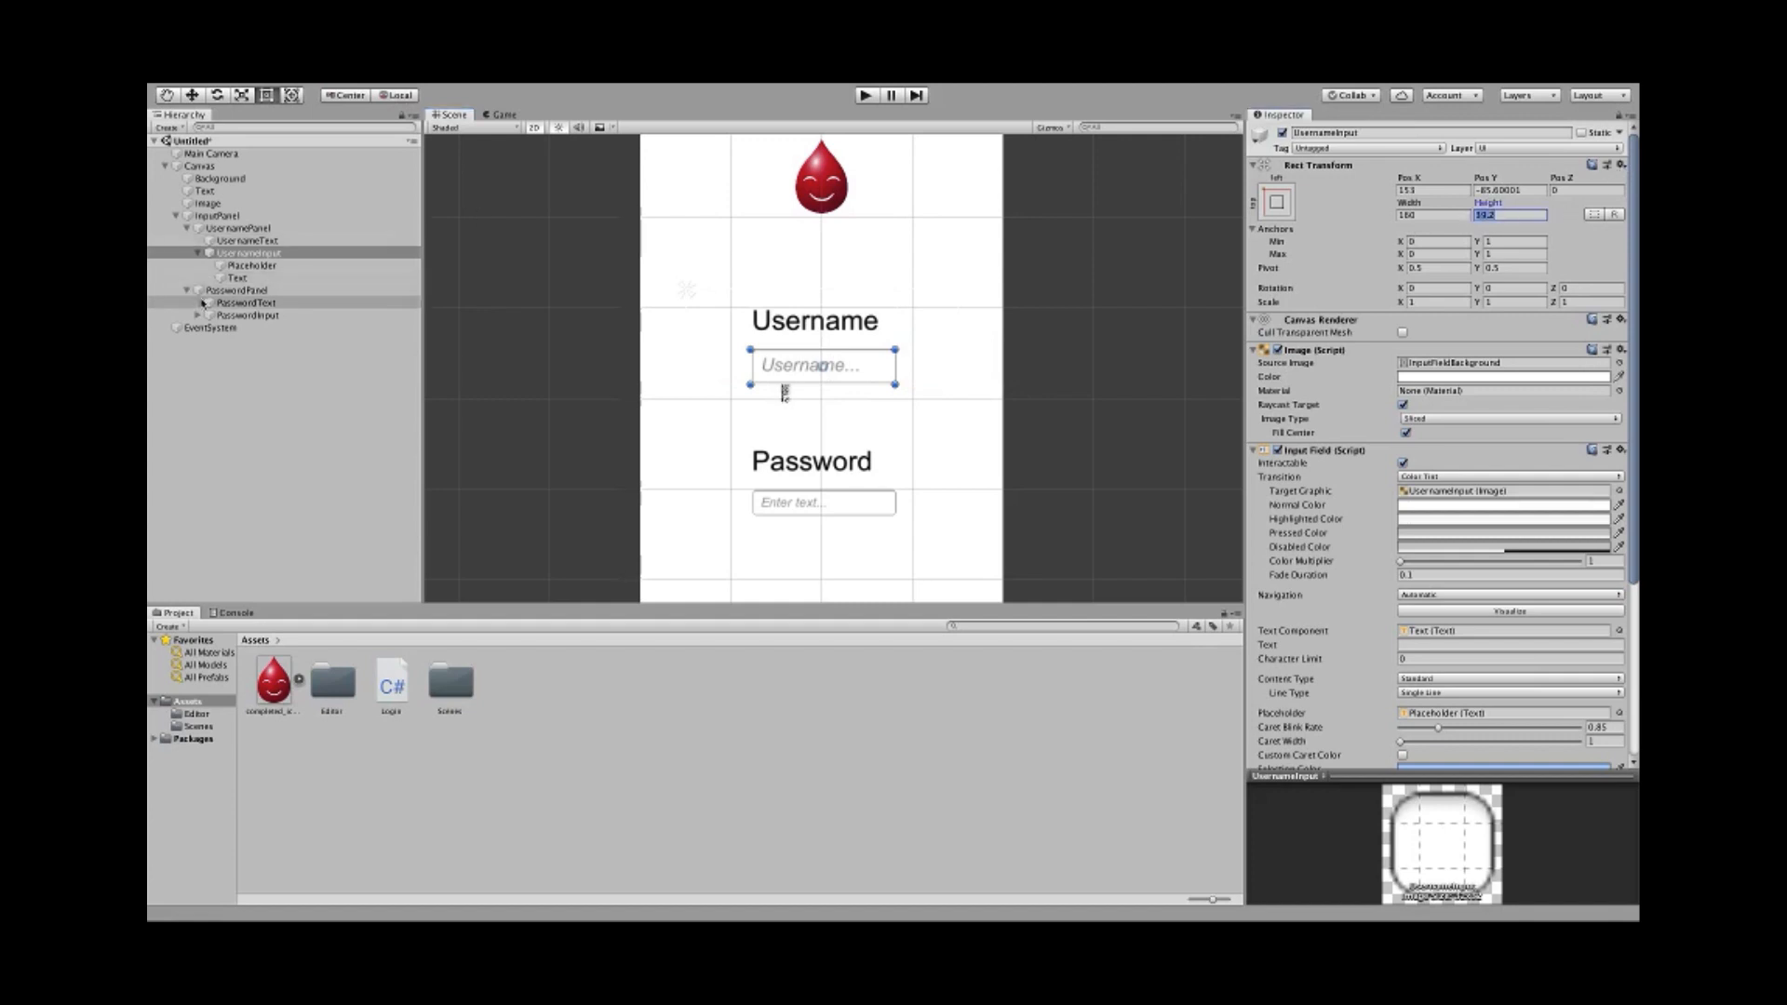
click(218, 316)
click(1505, 215)
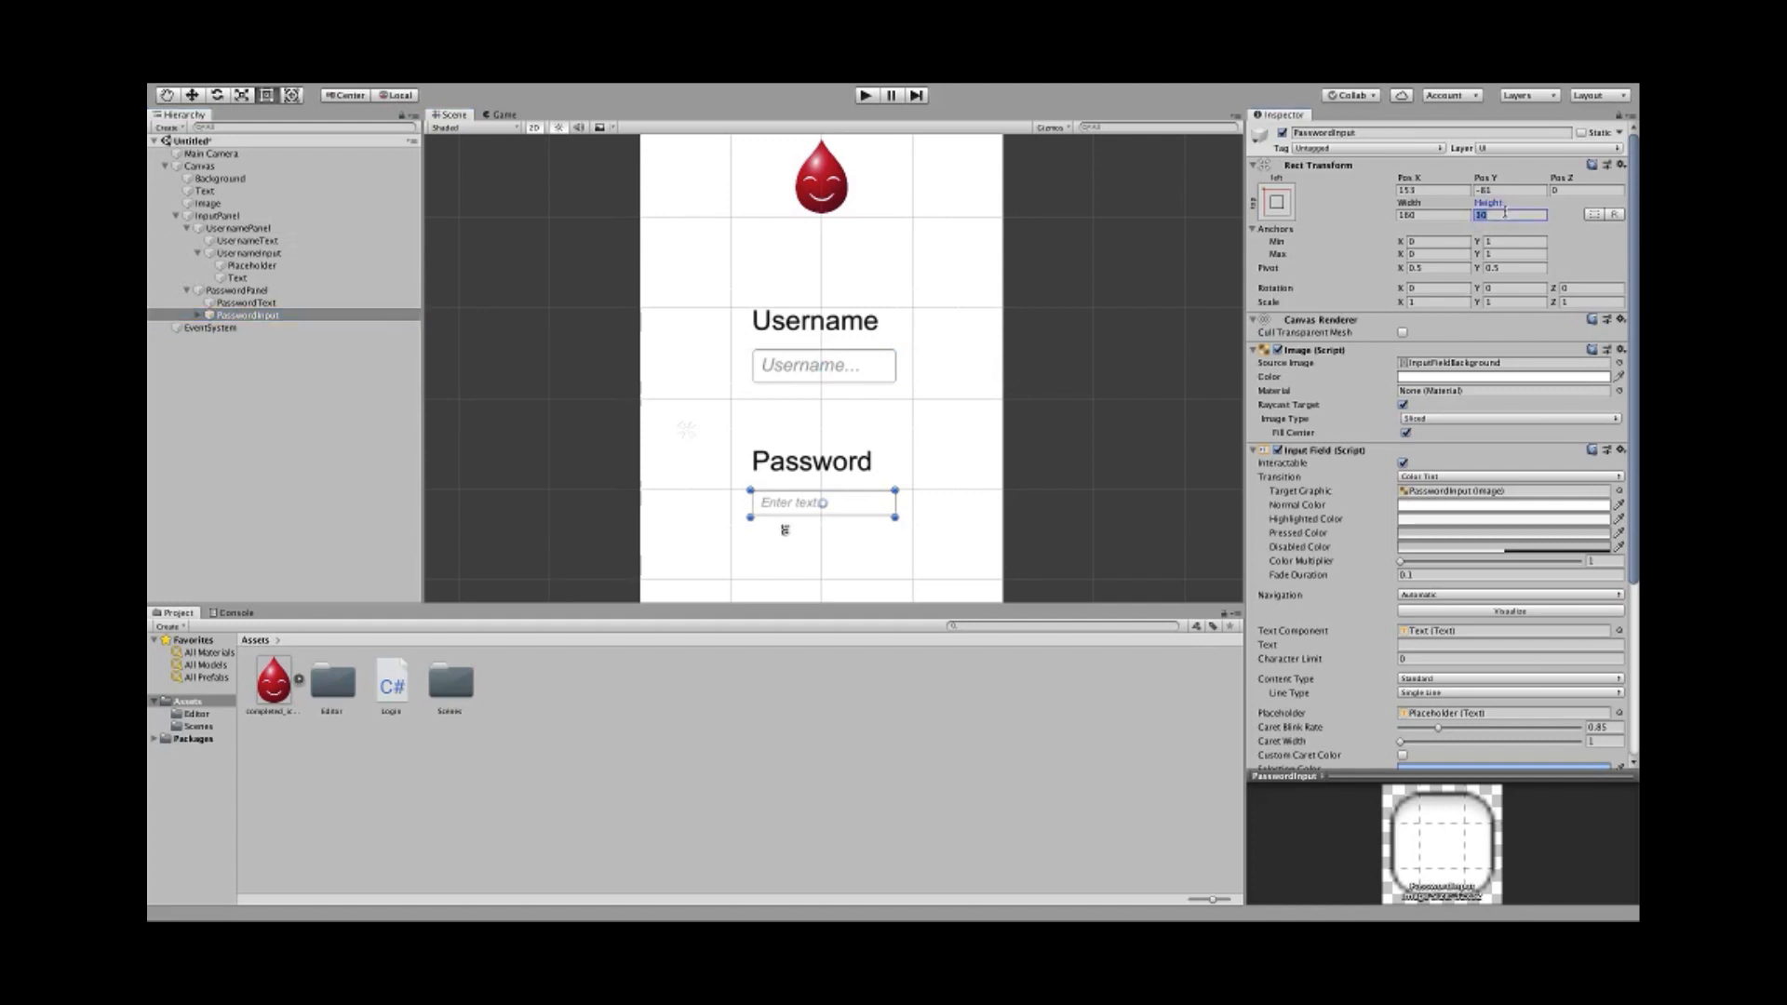
key(super+v)
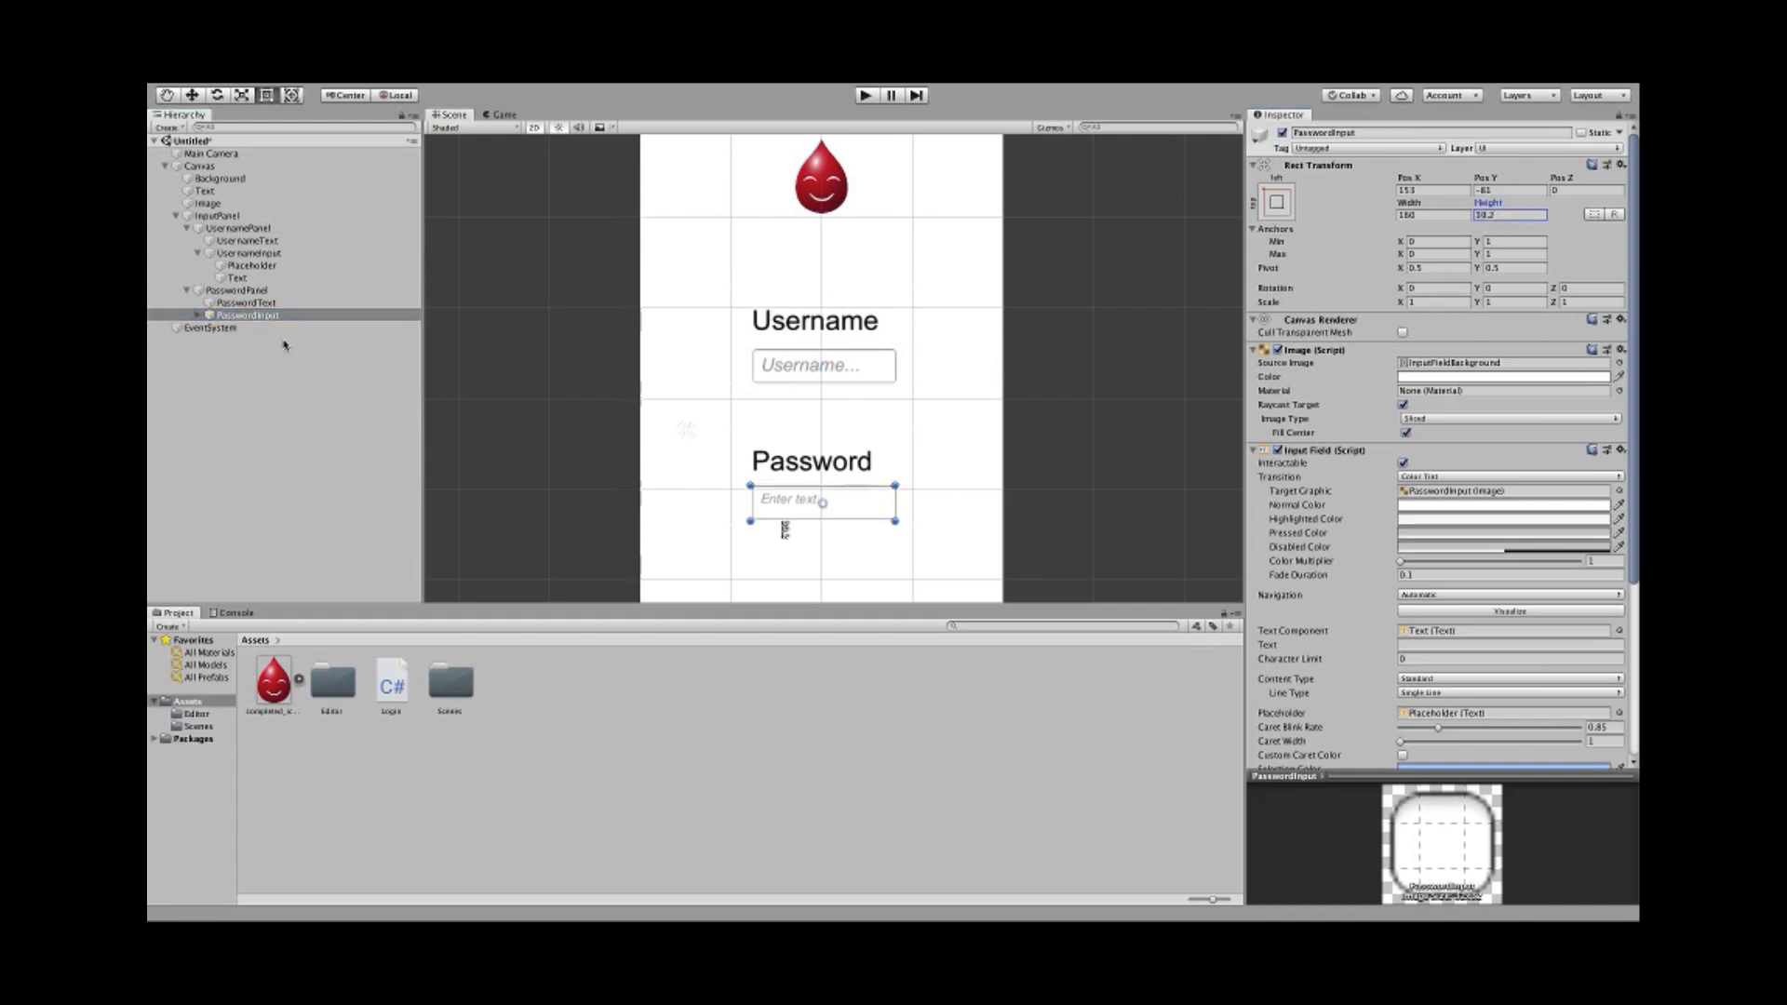
- Set font size 20 on the password field's Placeholder and Text
scroll(1355, 629, down, 5)
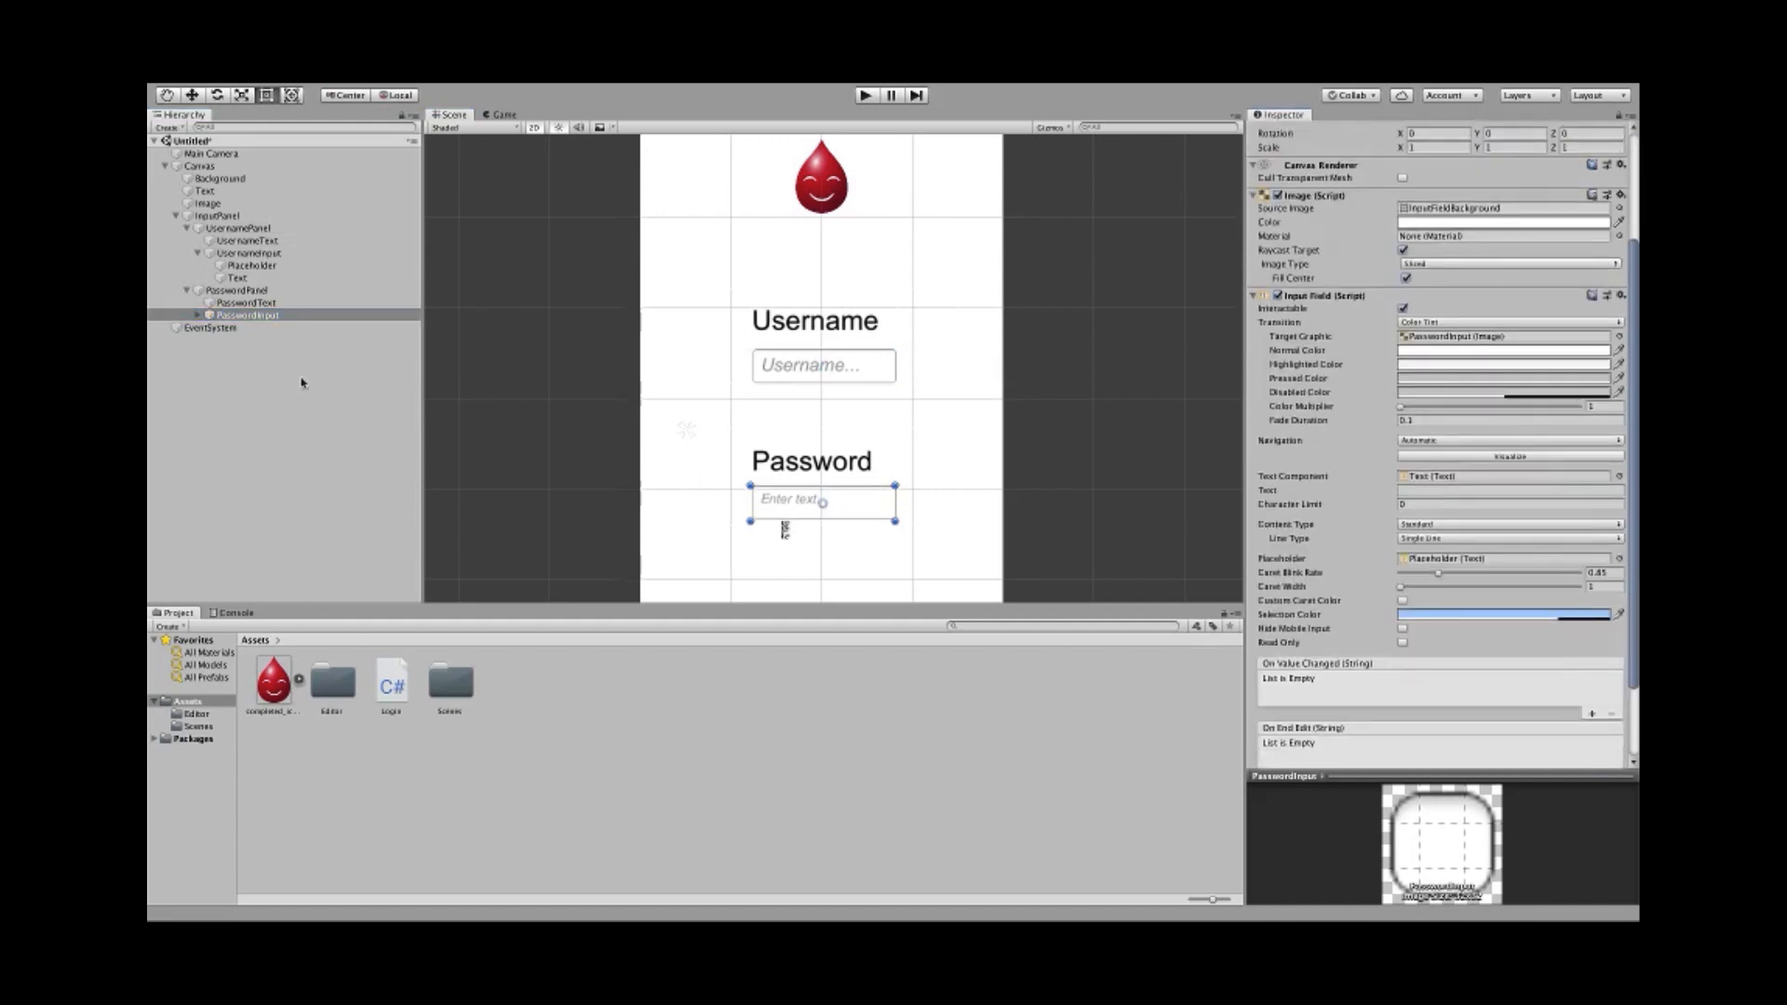
click(198, 315)
click(249, 328)
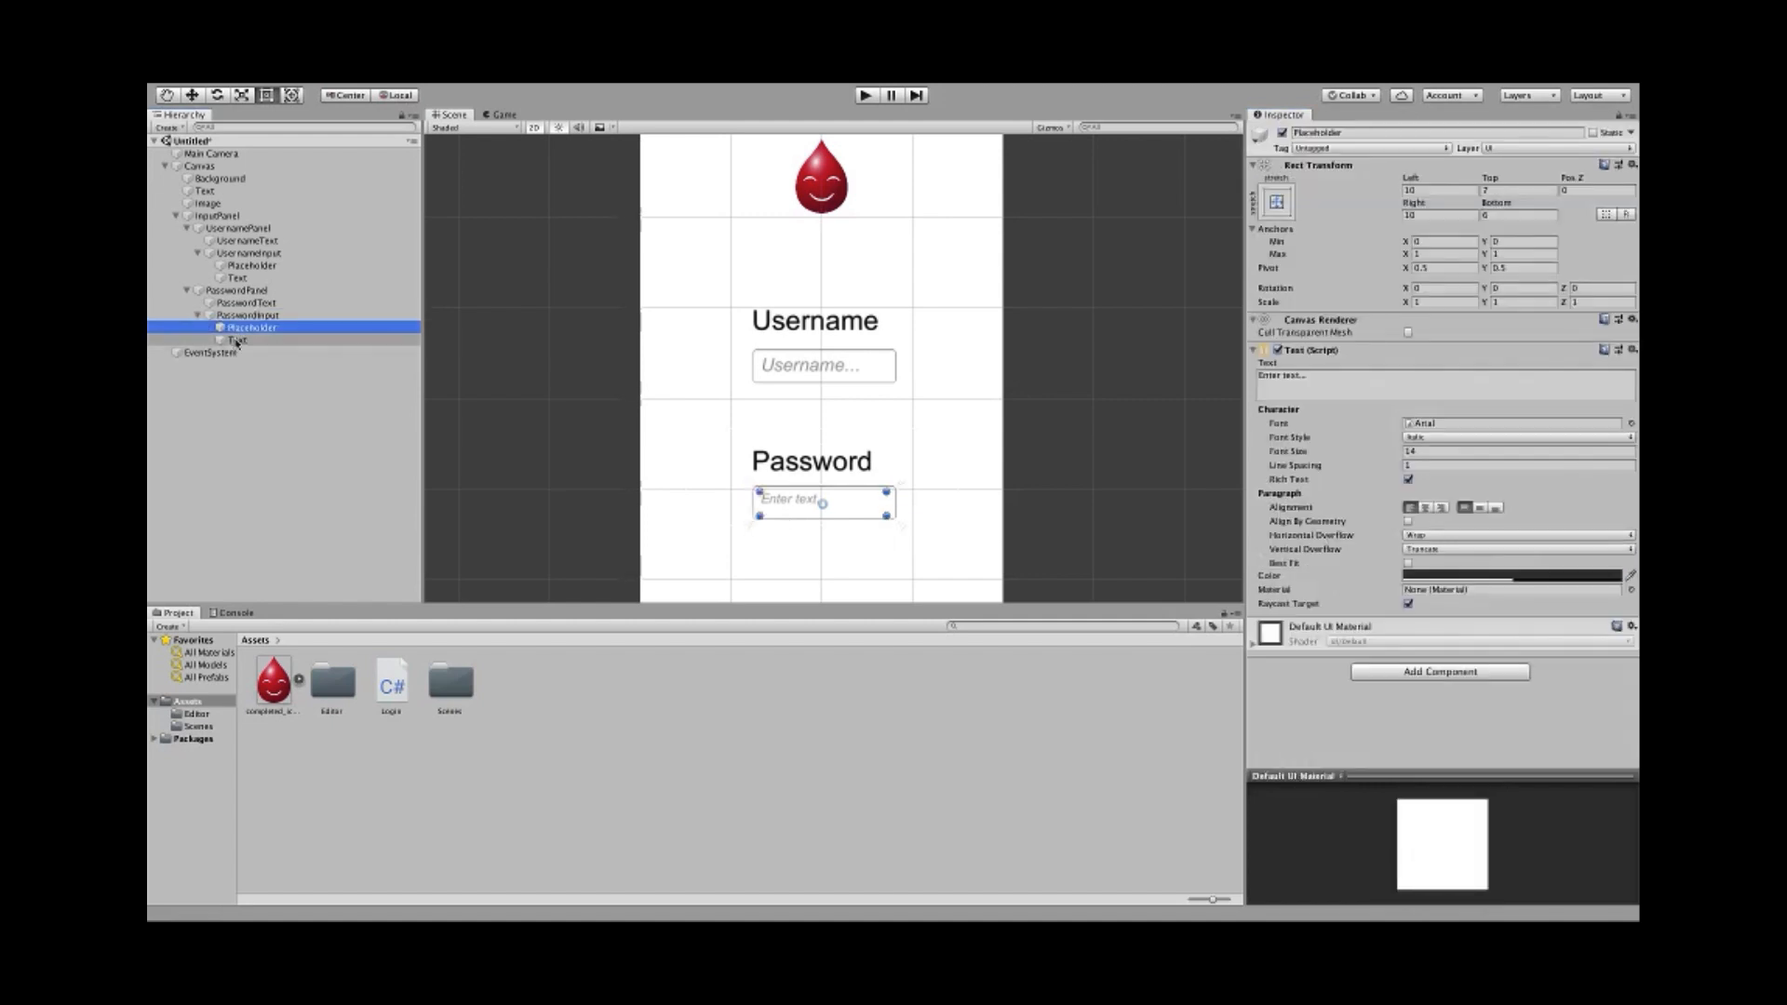
click(251, 265)
click(240, 278)
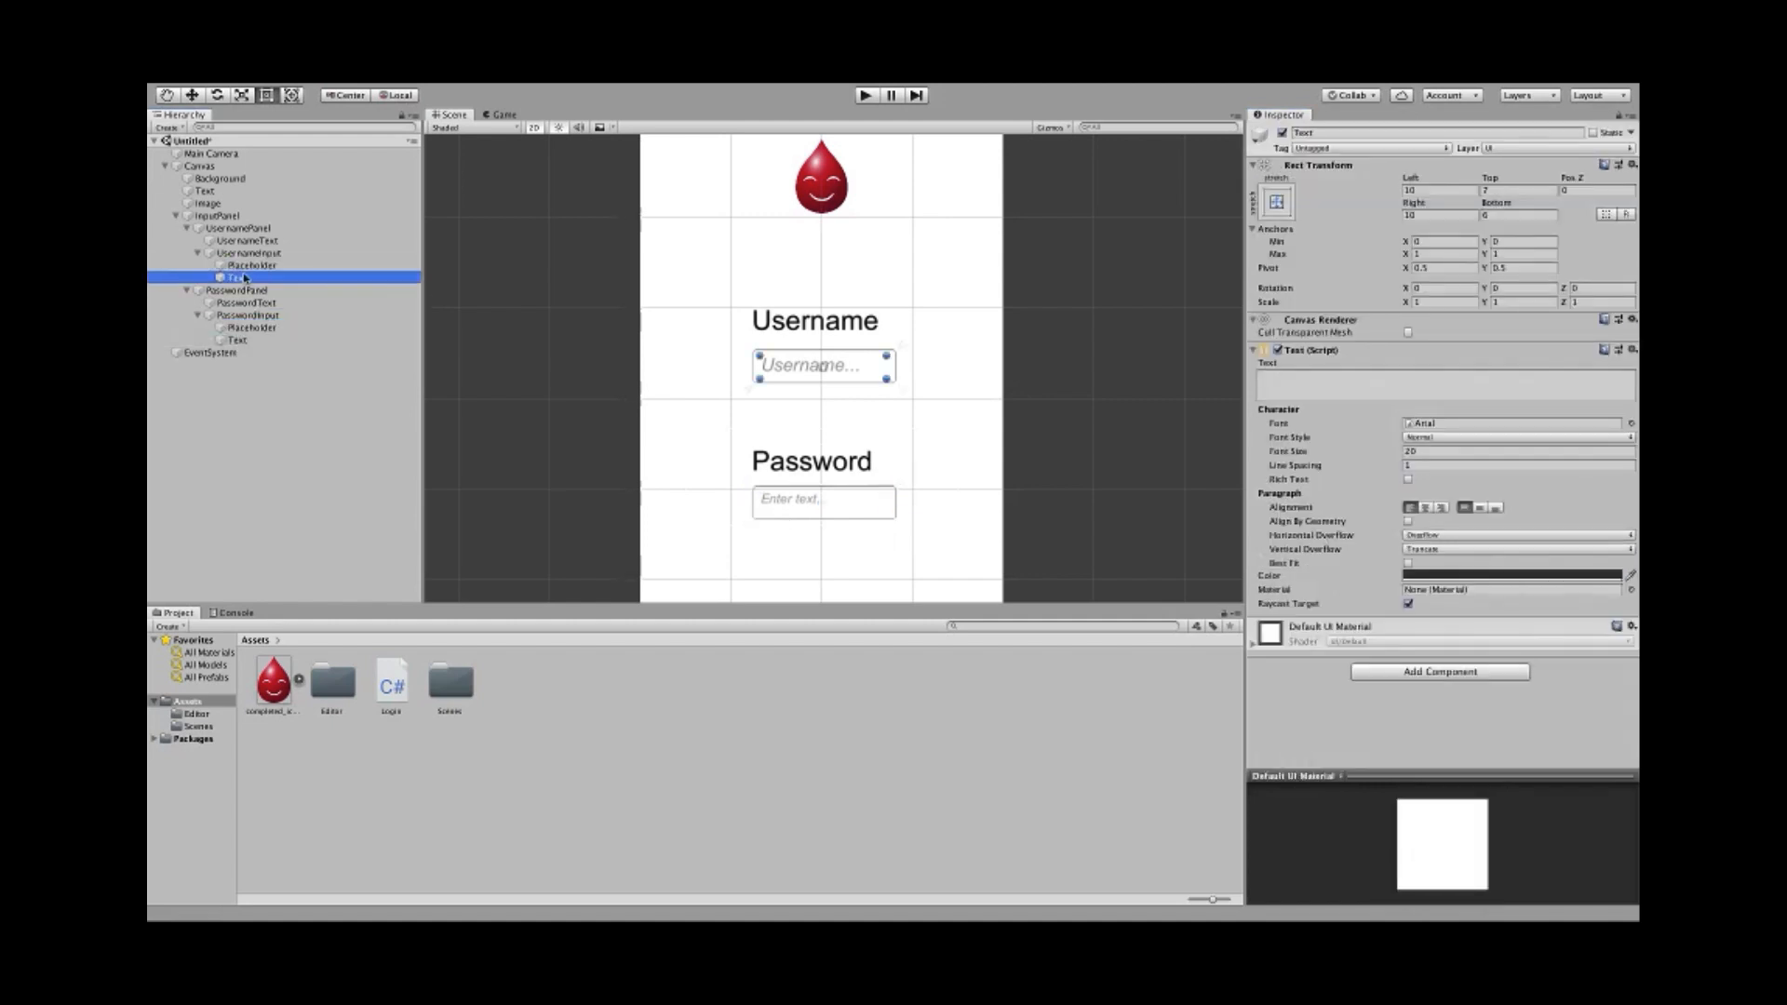
click(249, 327)
shift+click(240, 340)
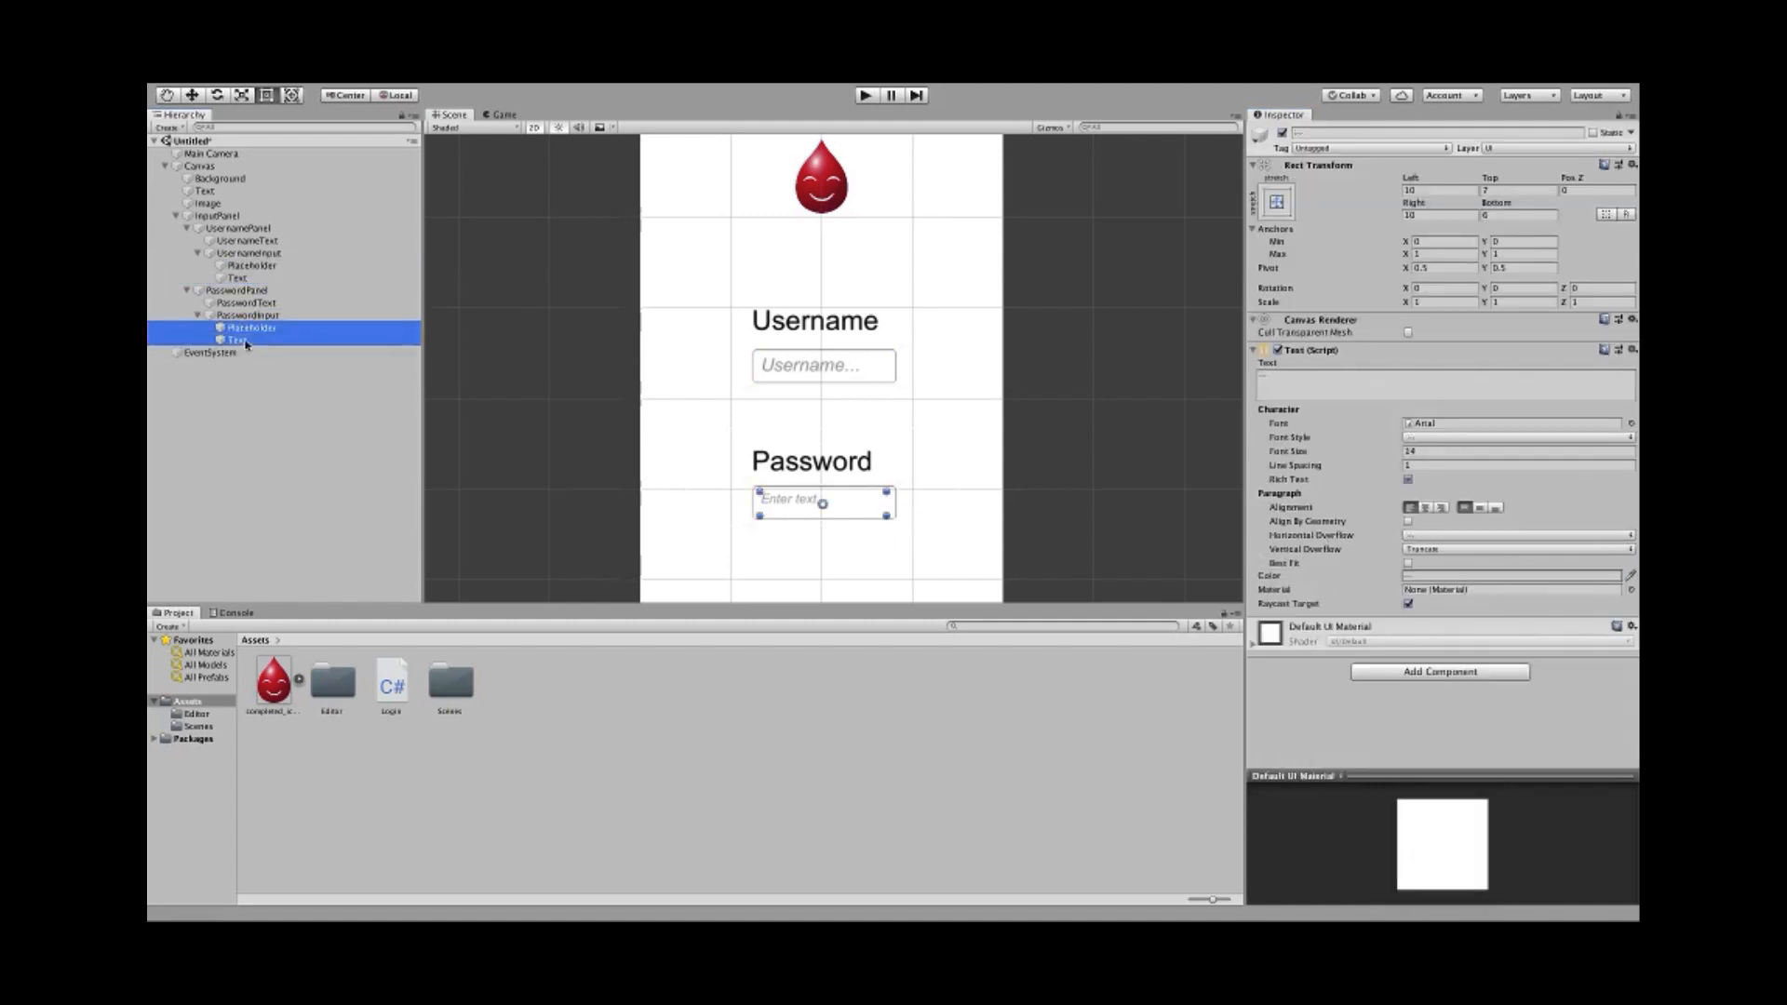
click(1473, 452)
text(20)
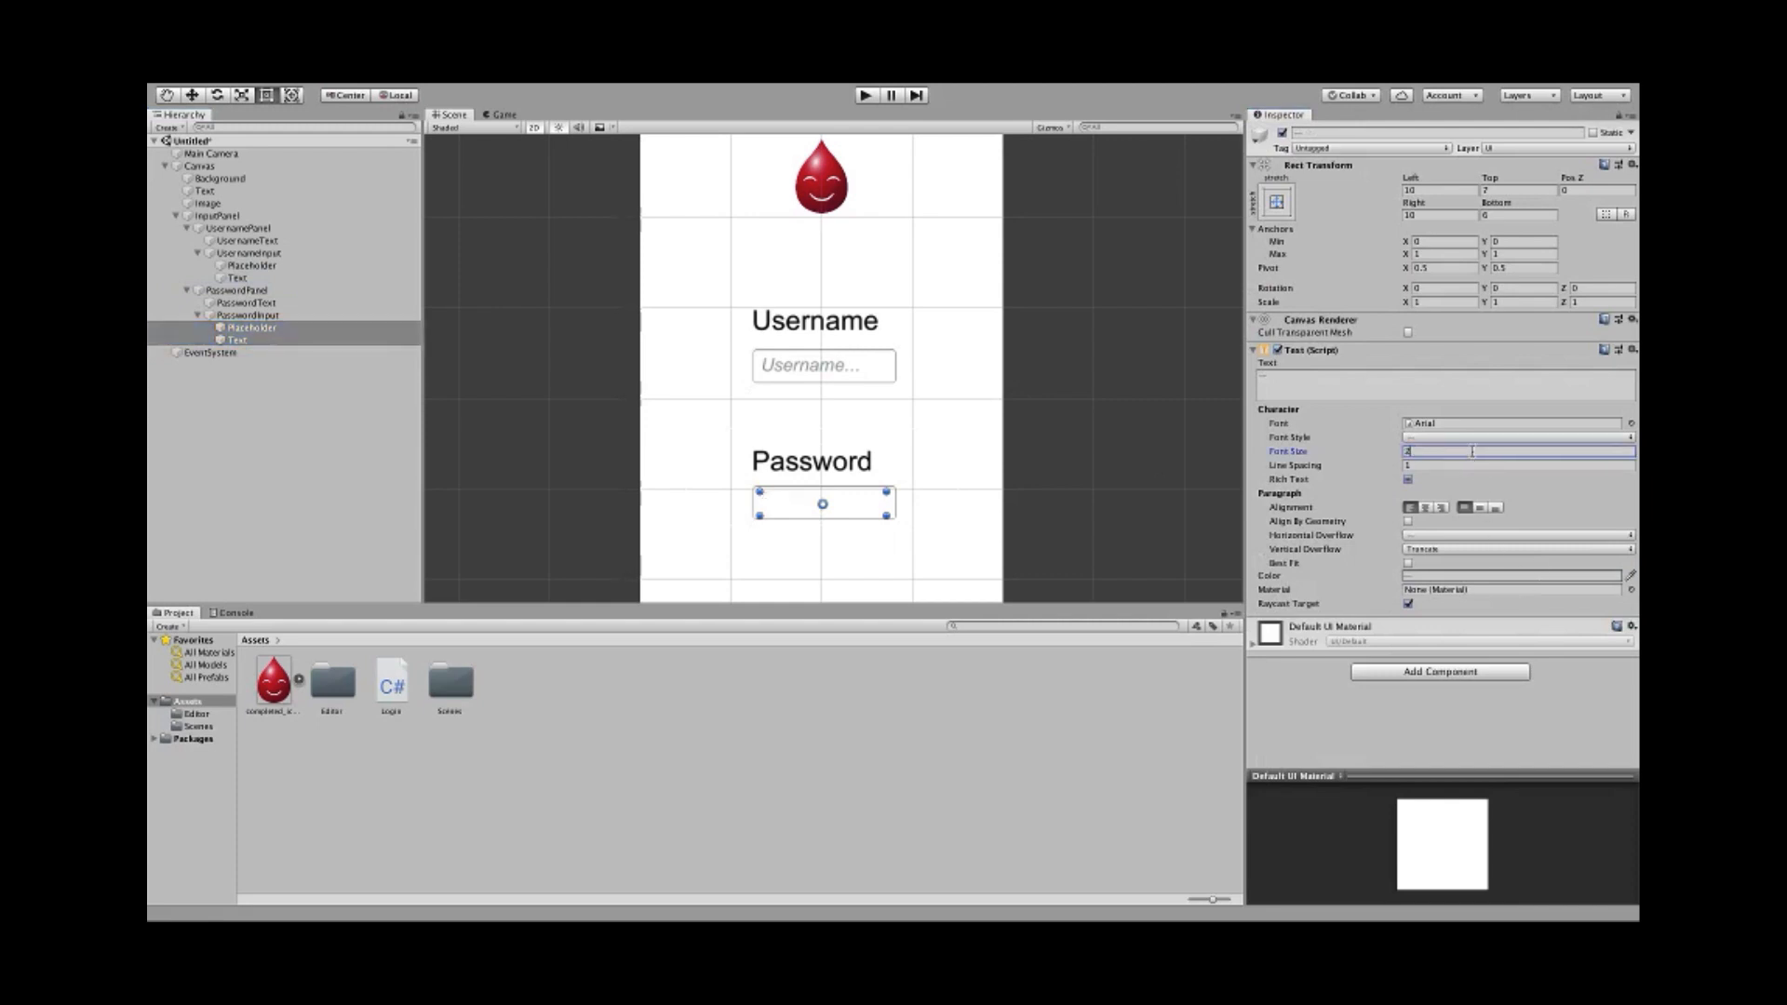
- Change the password Placeholder text to 'Password...'
click(201, 328)
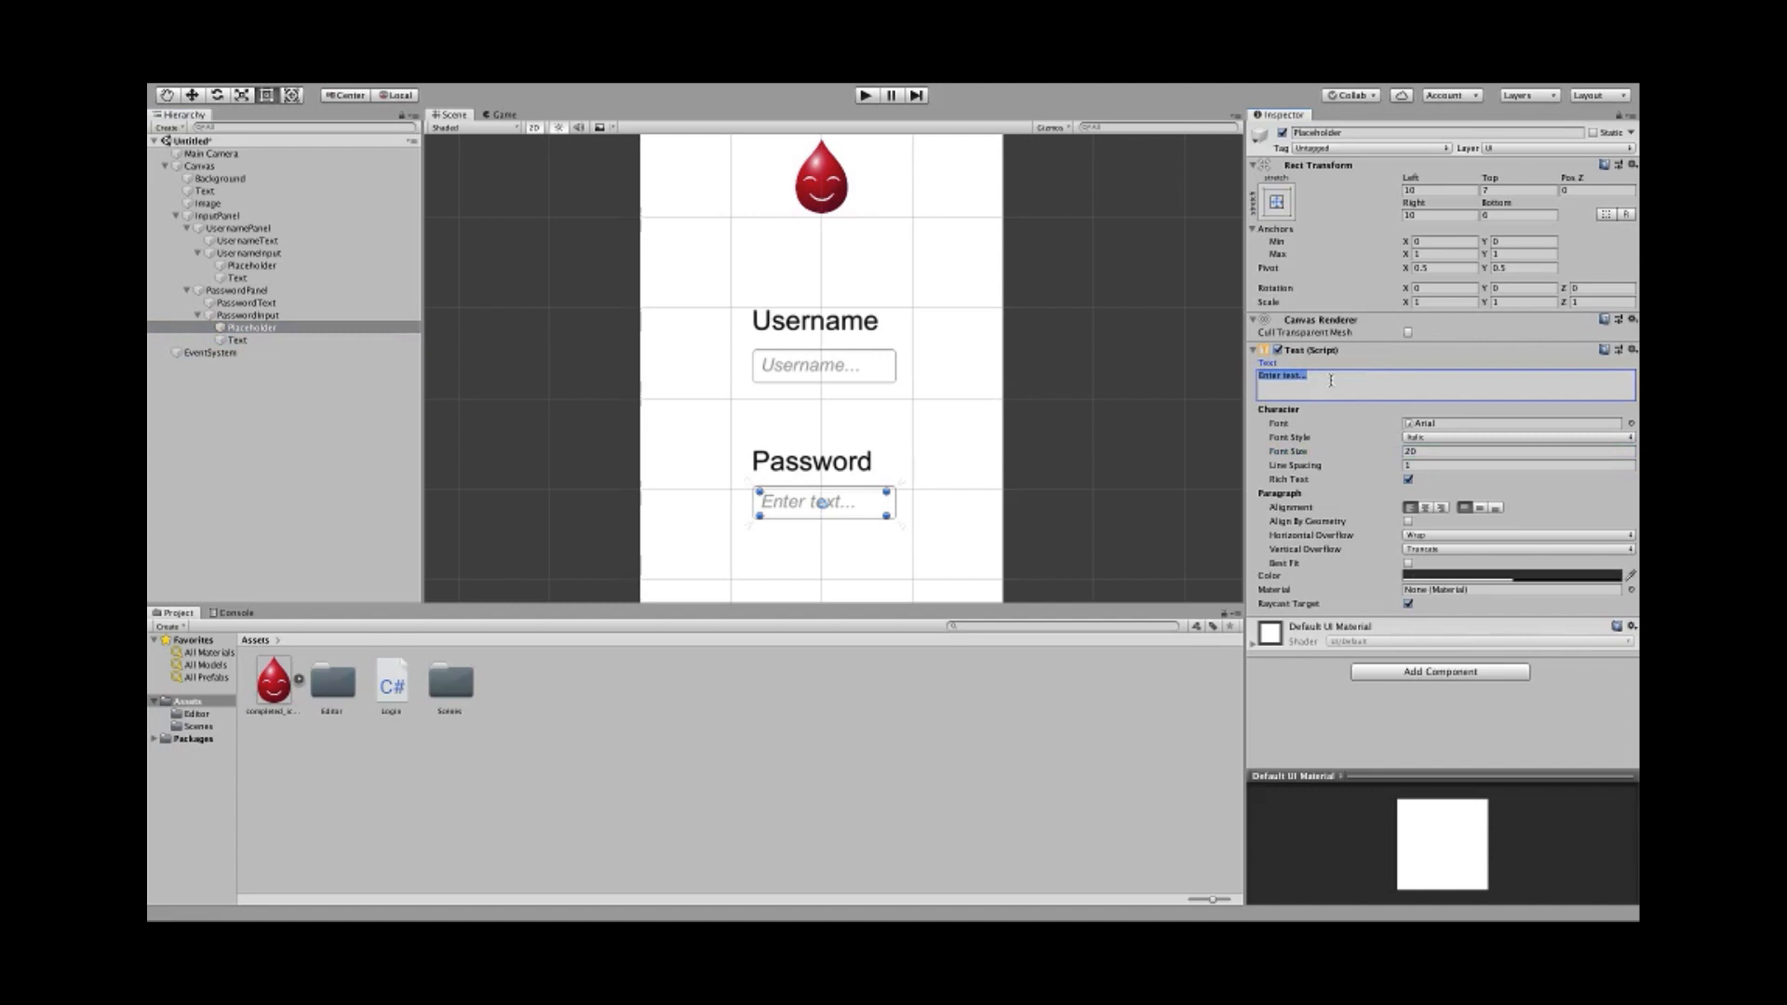
text(Password)
click(1143, 397)
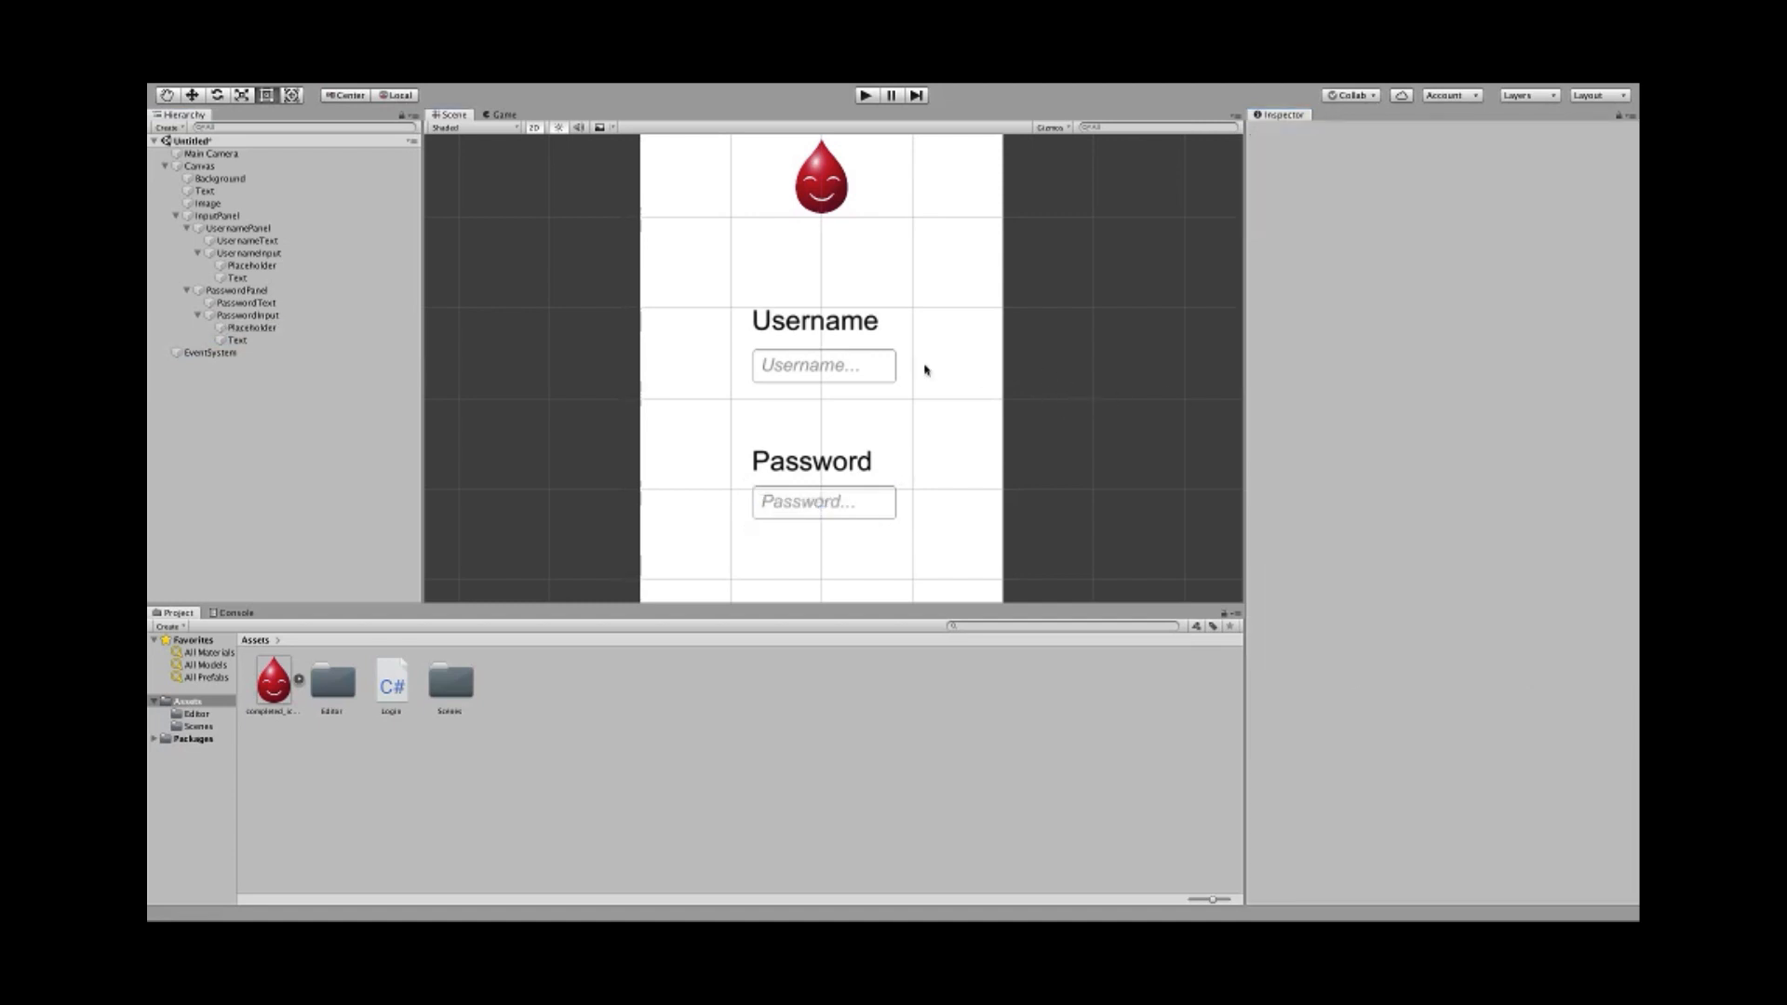
click(290, 254)
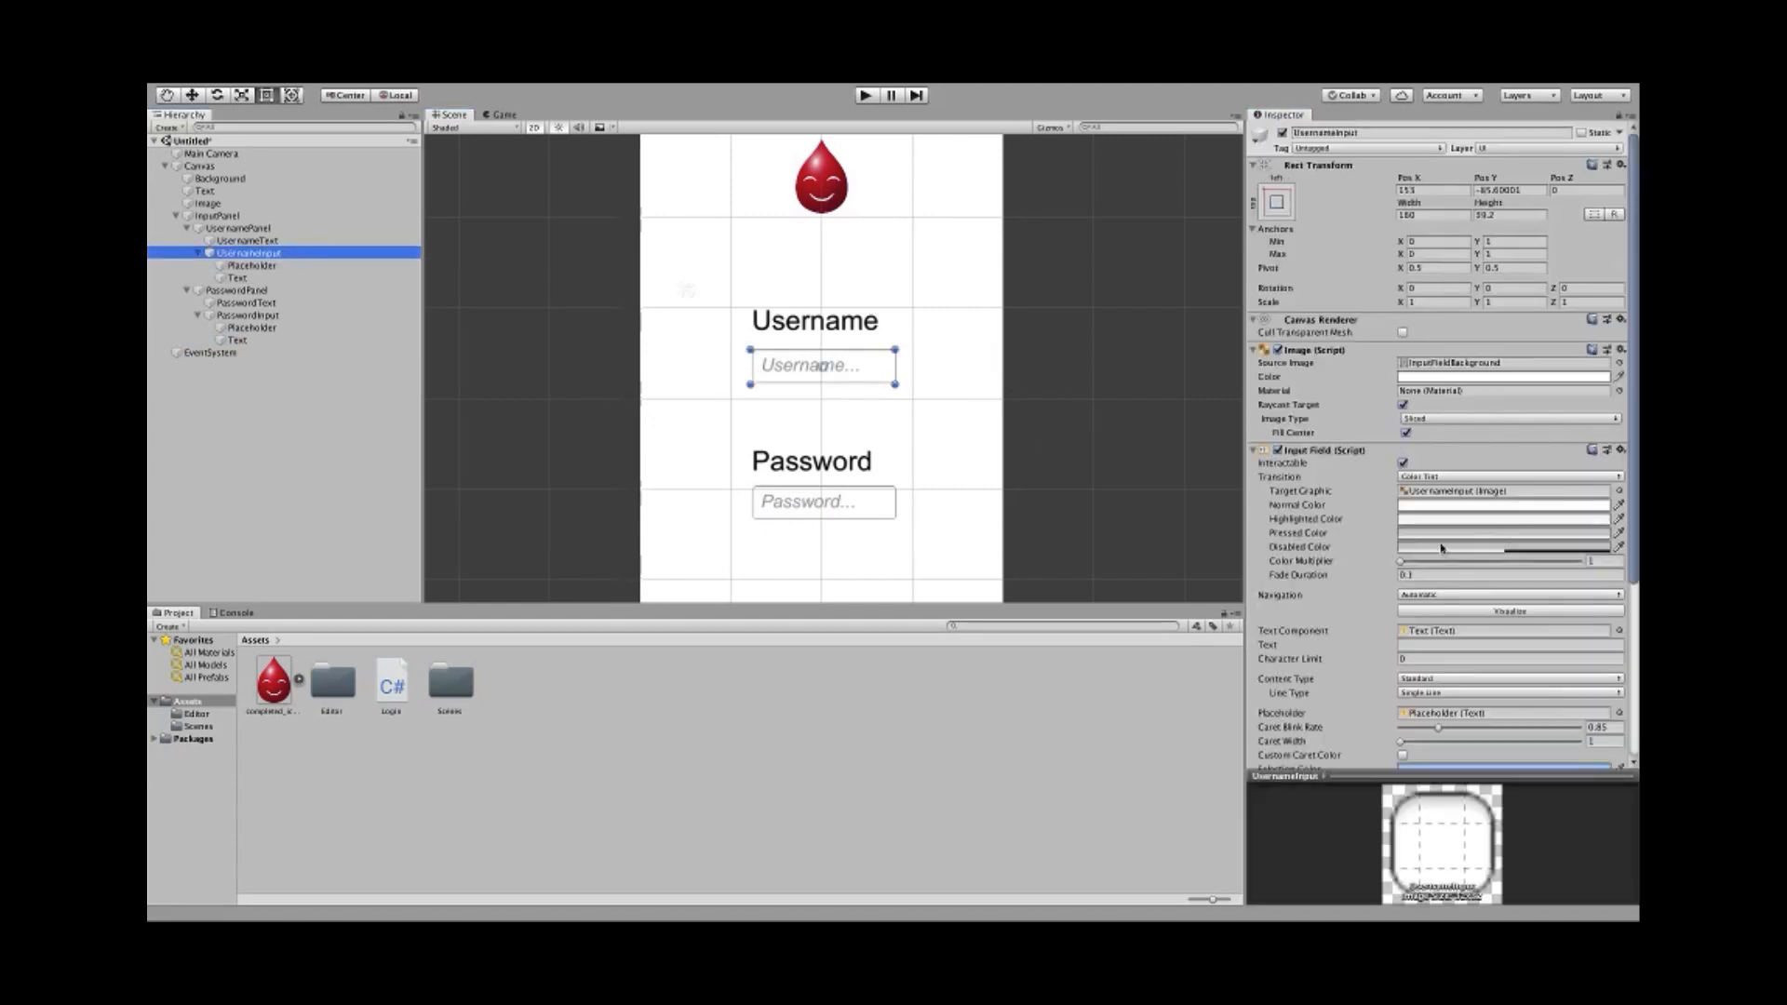
- Set UsernameInput's Content Type to Email Address with a Character Limit of 50
scroll(1422, 566, down, 5)
scroll(1421, 558, up, 1)
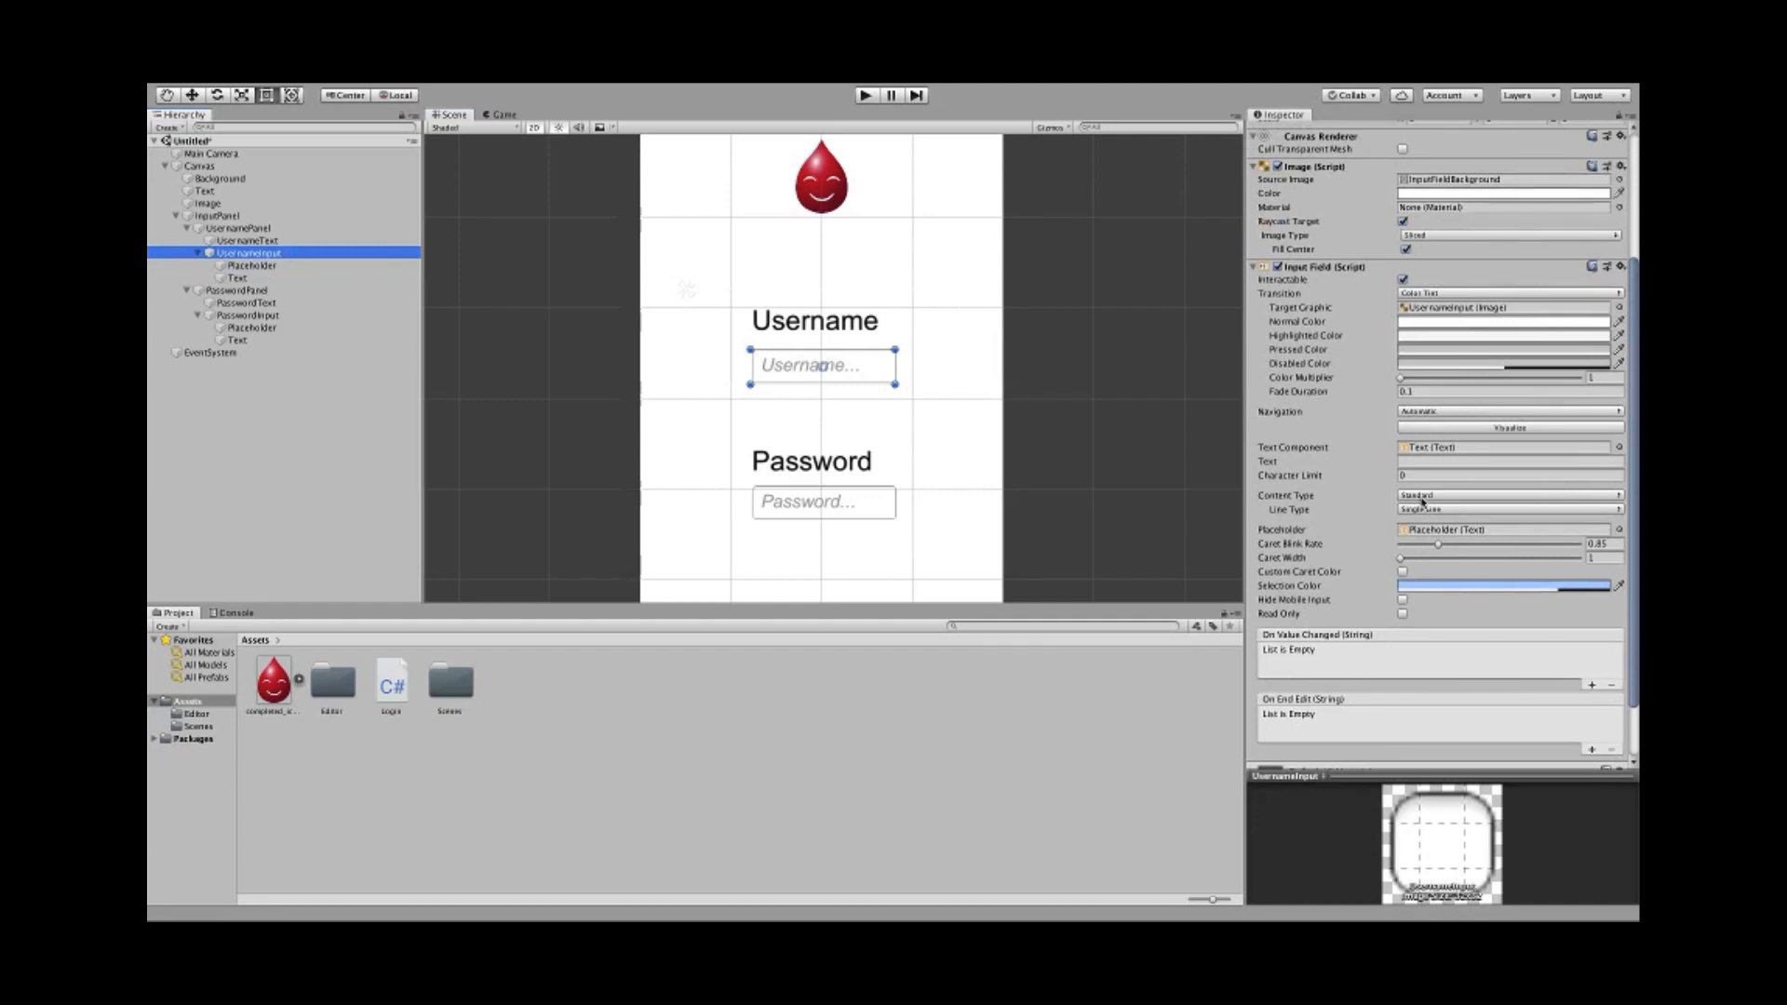
click(1421, 496)
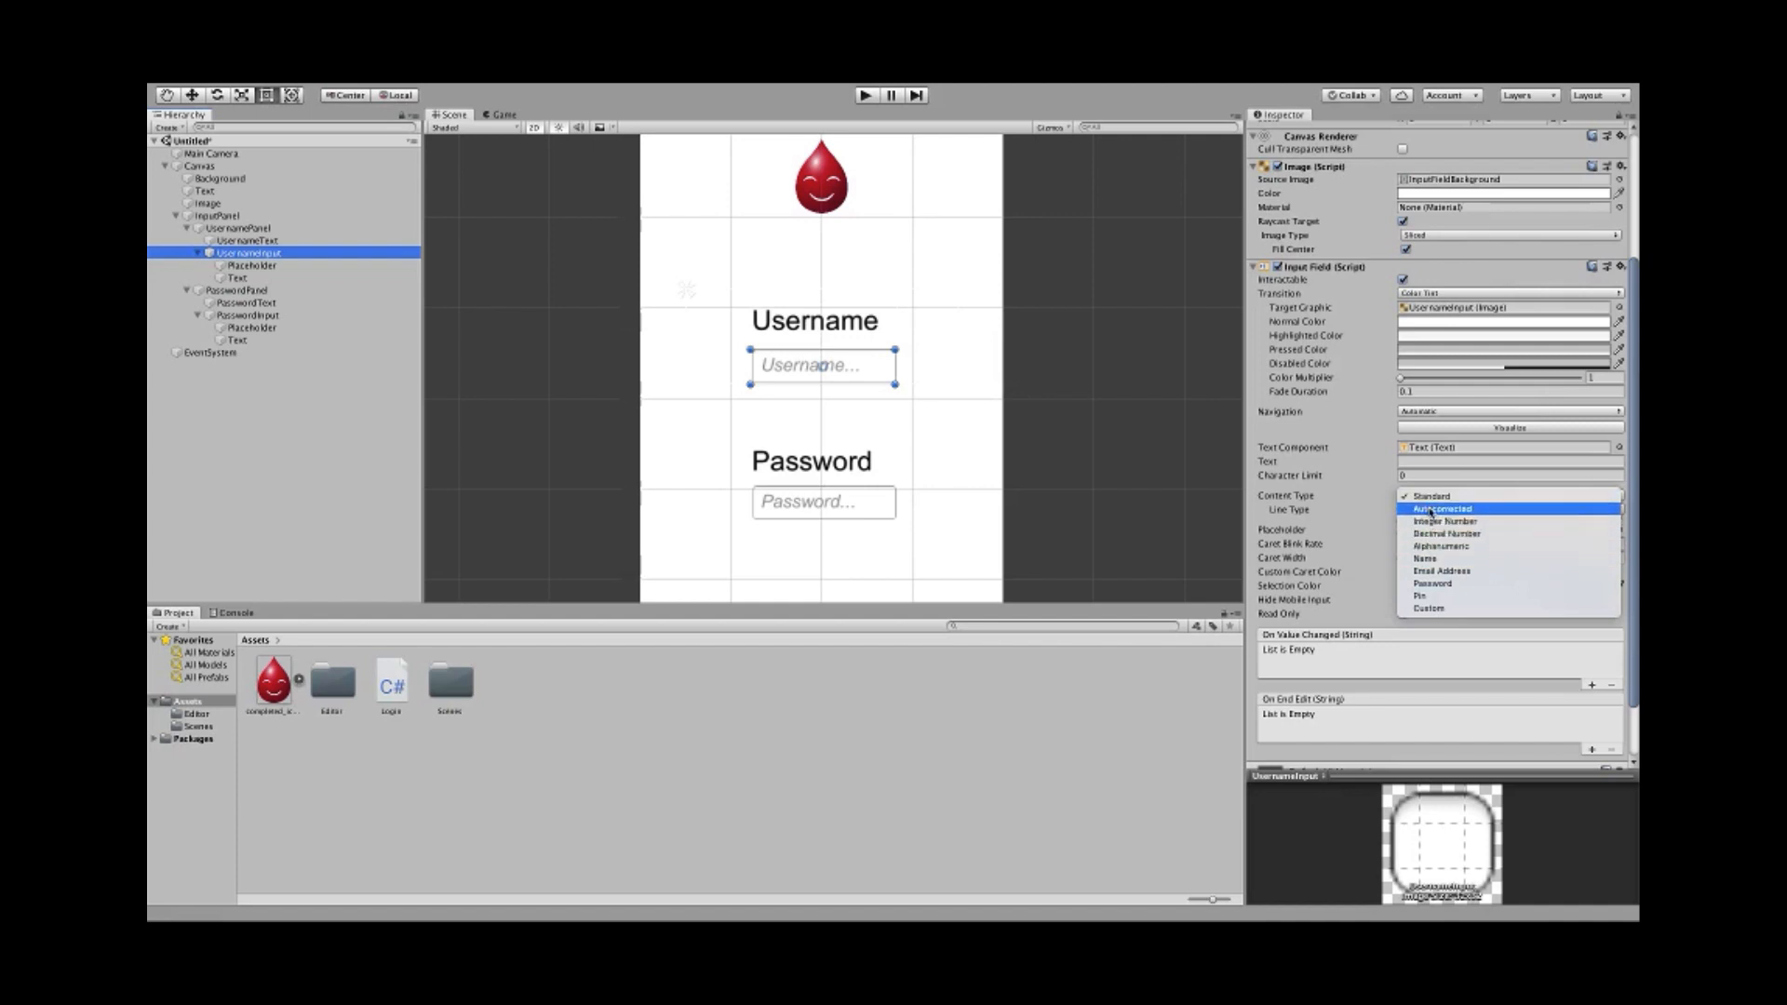
click(1346, 500)
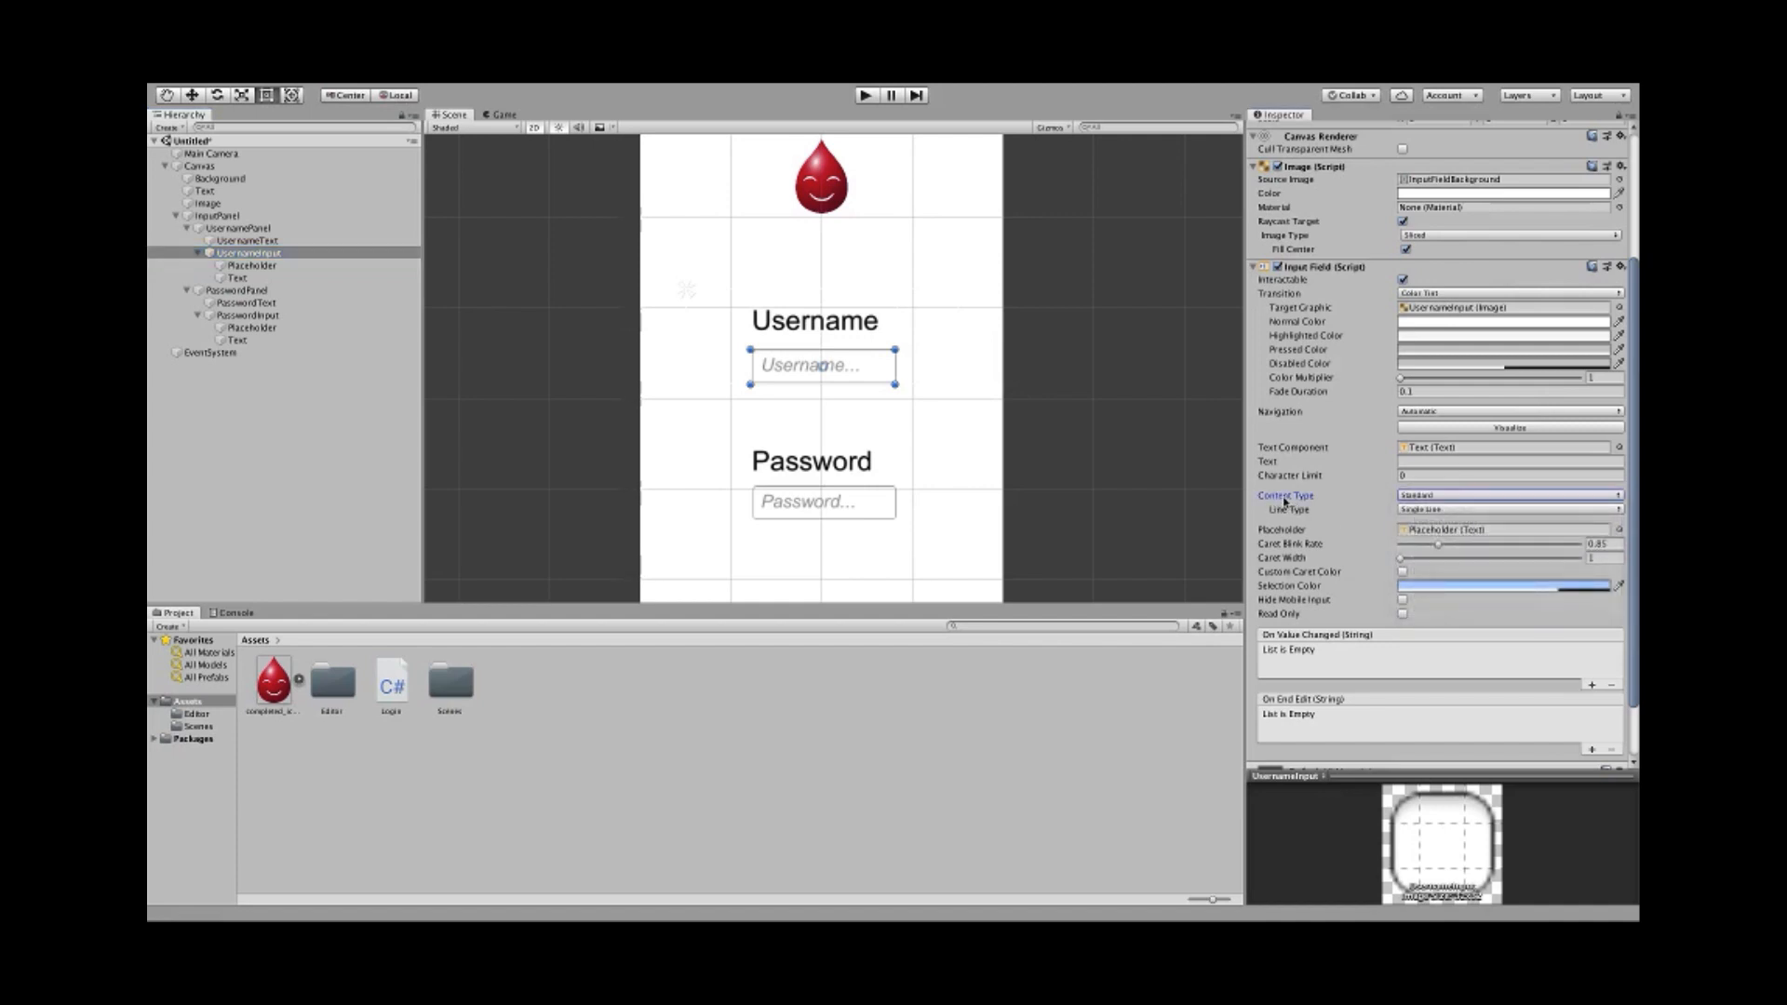
click(1404, 498)
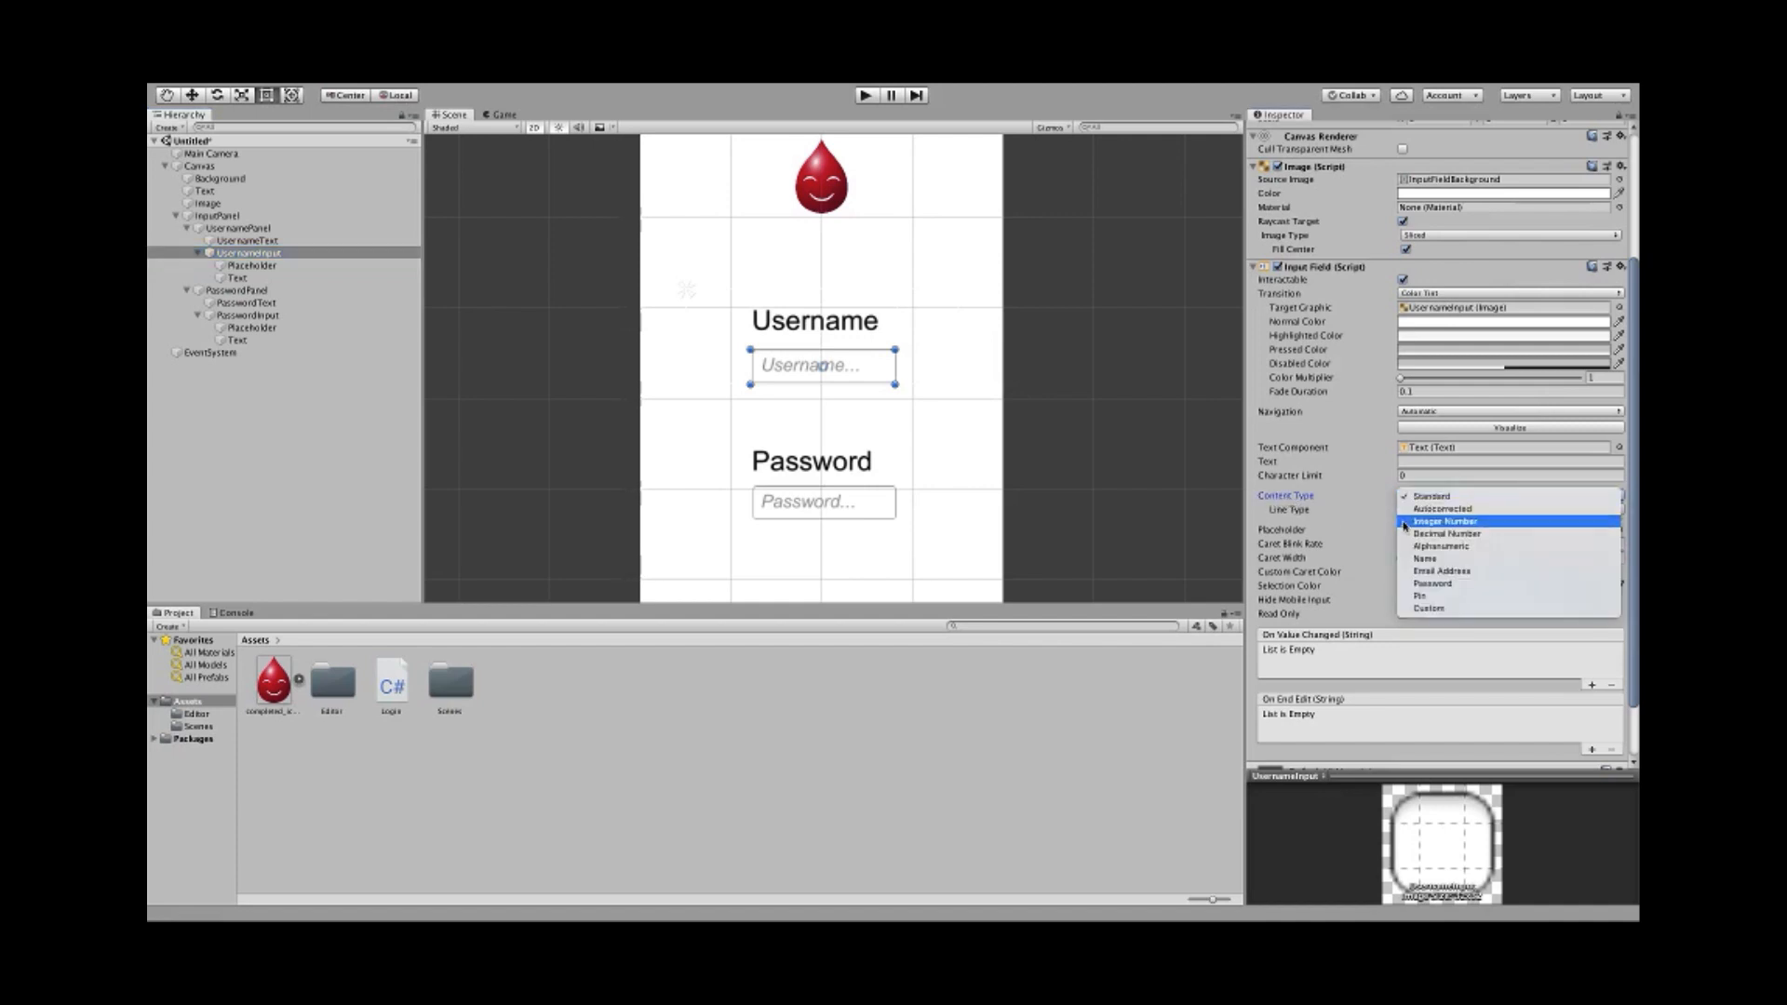
click(1462, 577)
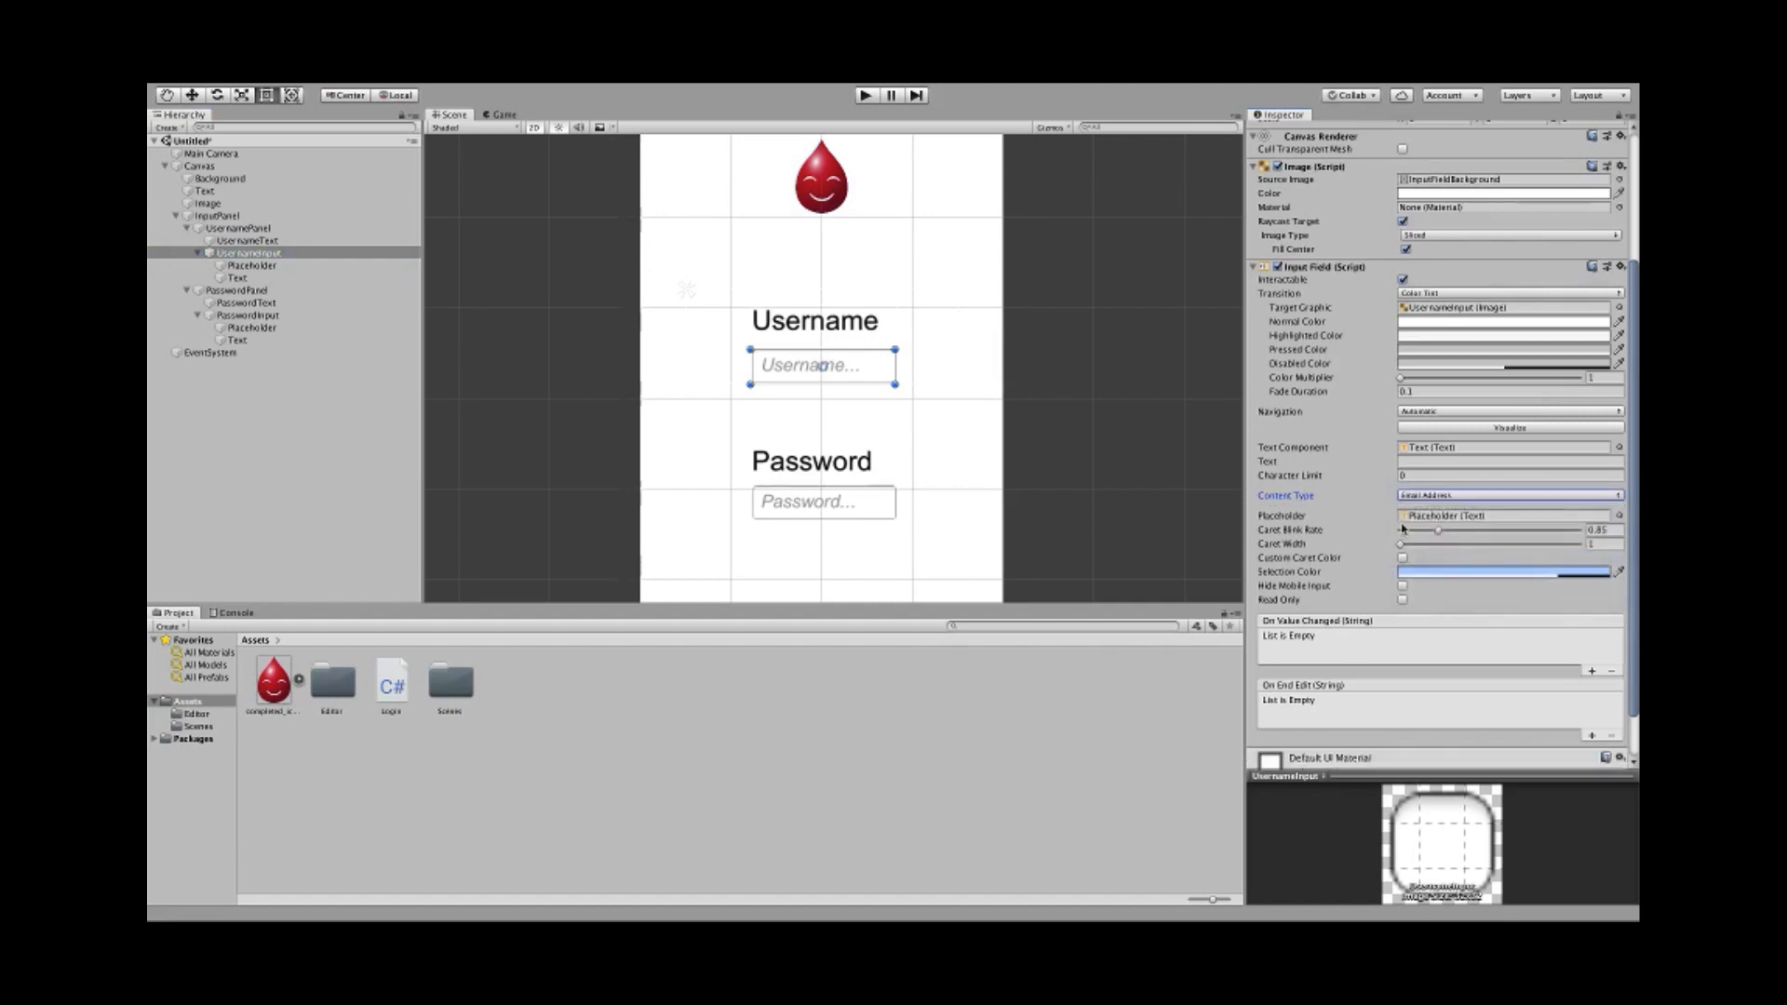
click(1431, 476)
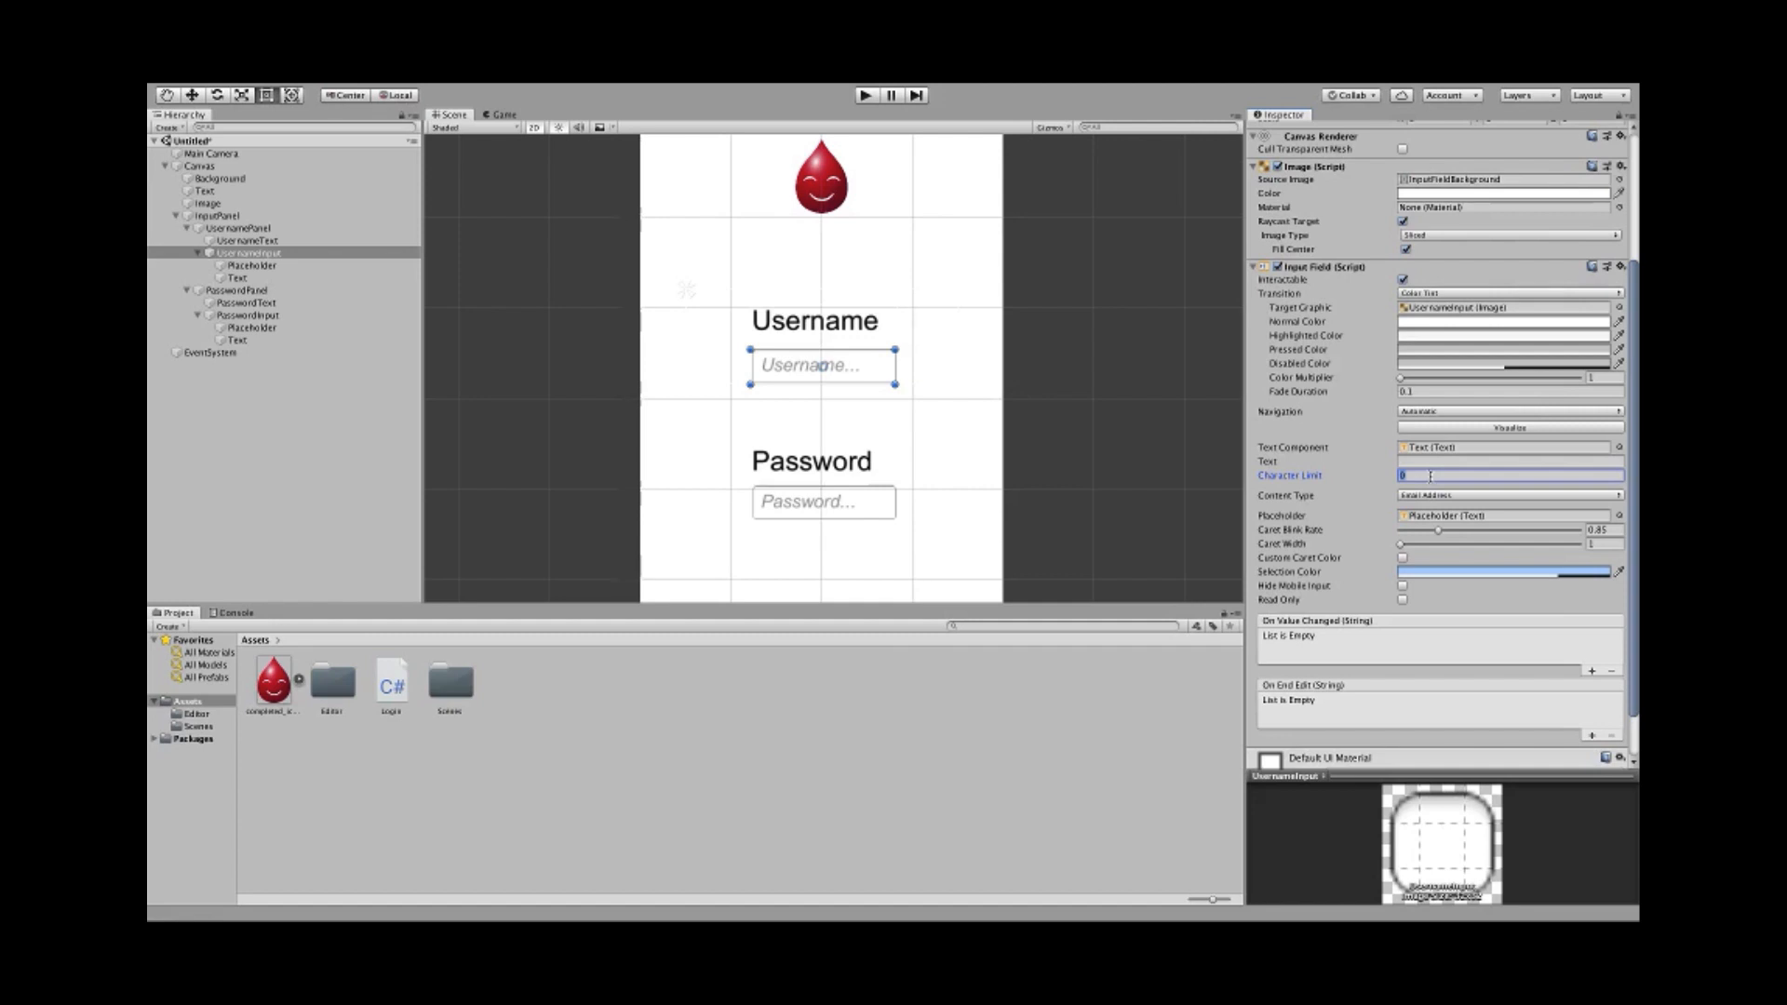
text(50)
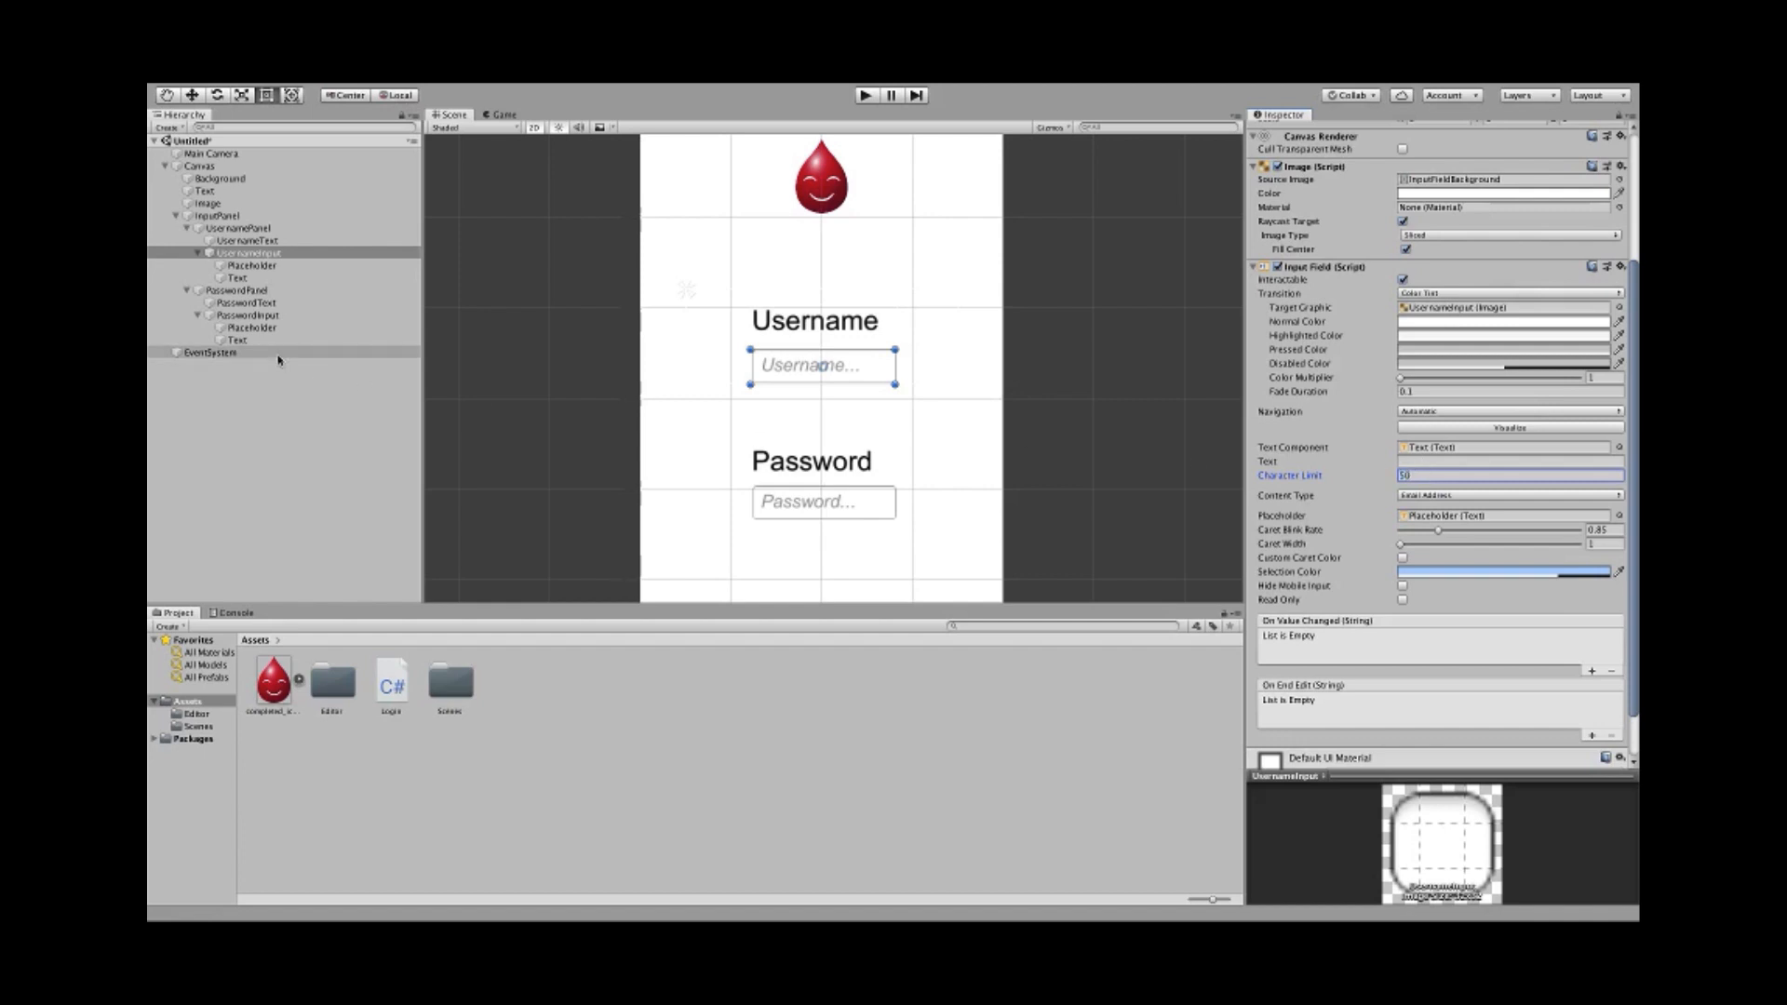
- Set PasswordInput's Content Type to Password with a Character Limit of 10
click(249, 316)
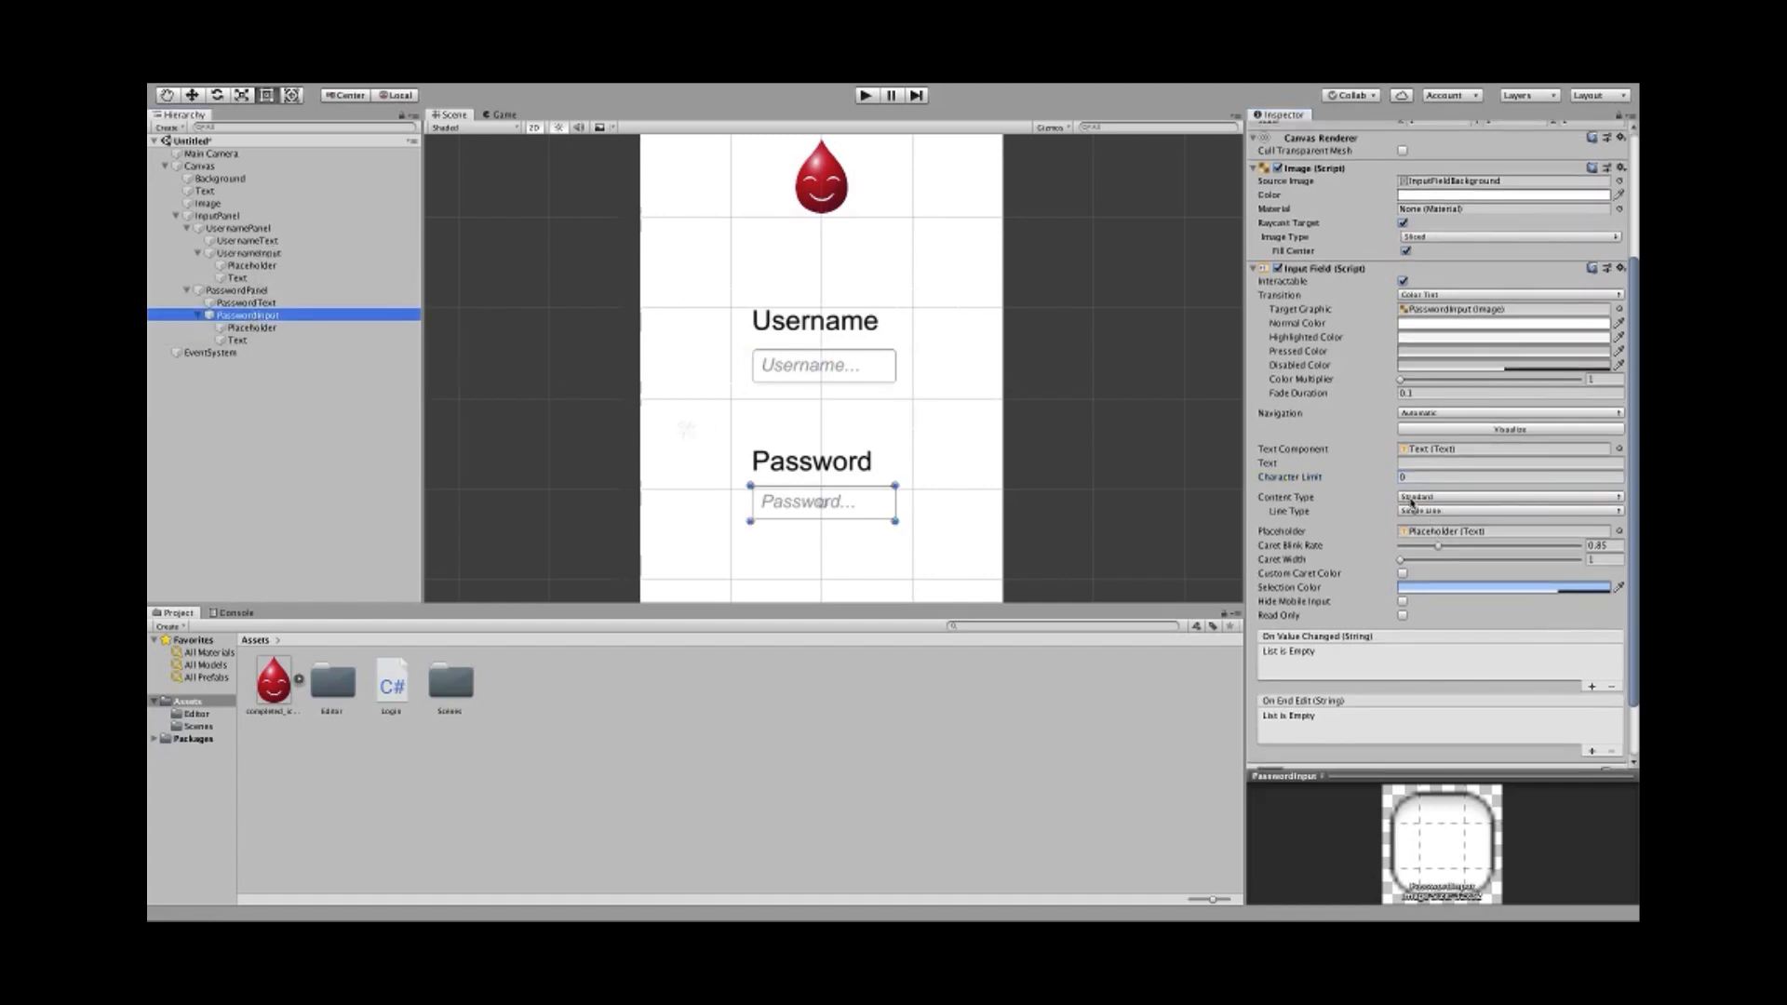
click(1411, 498)
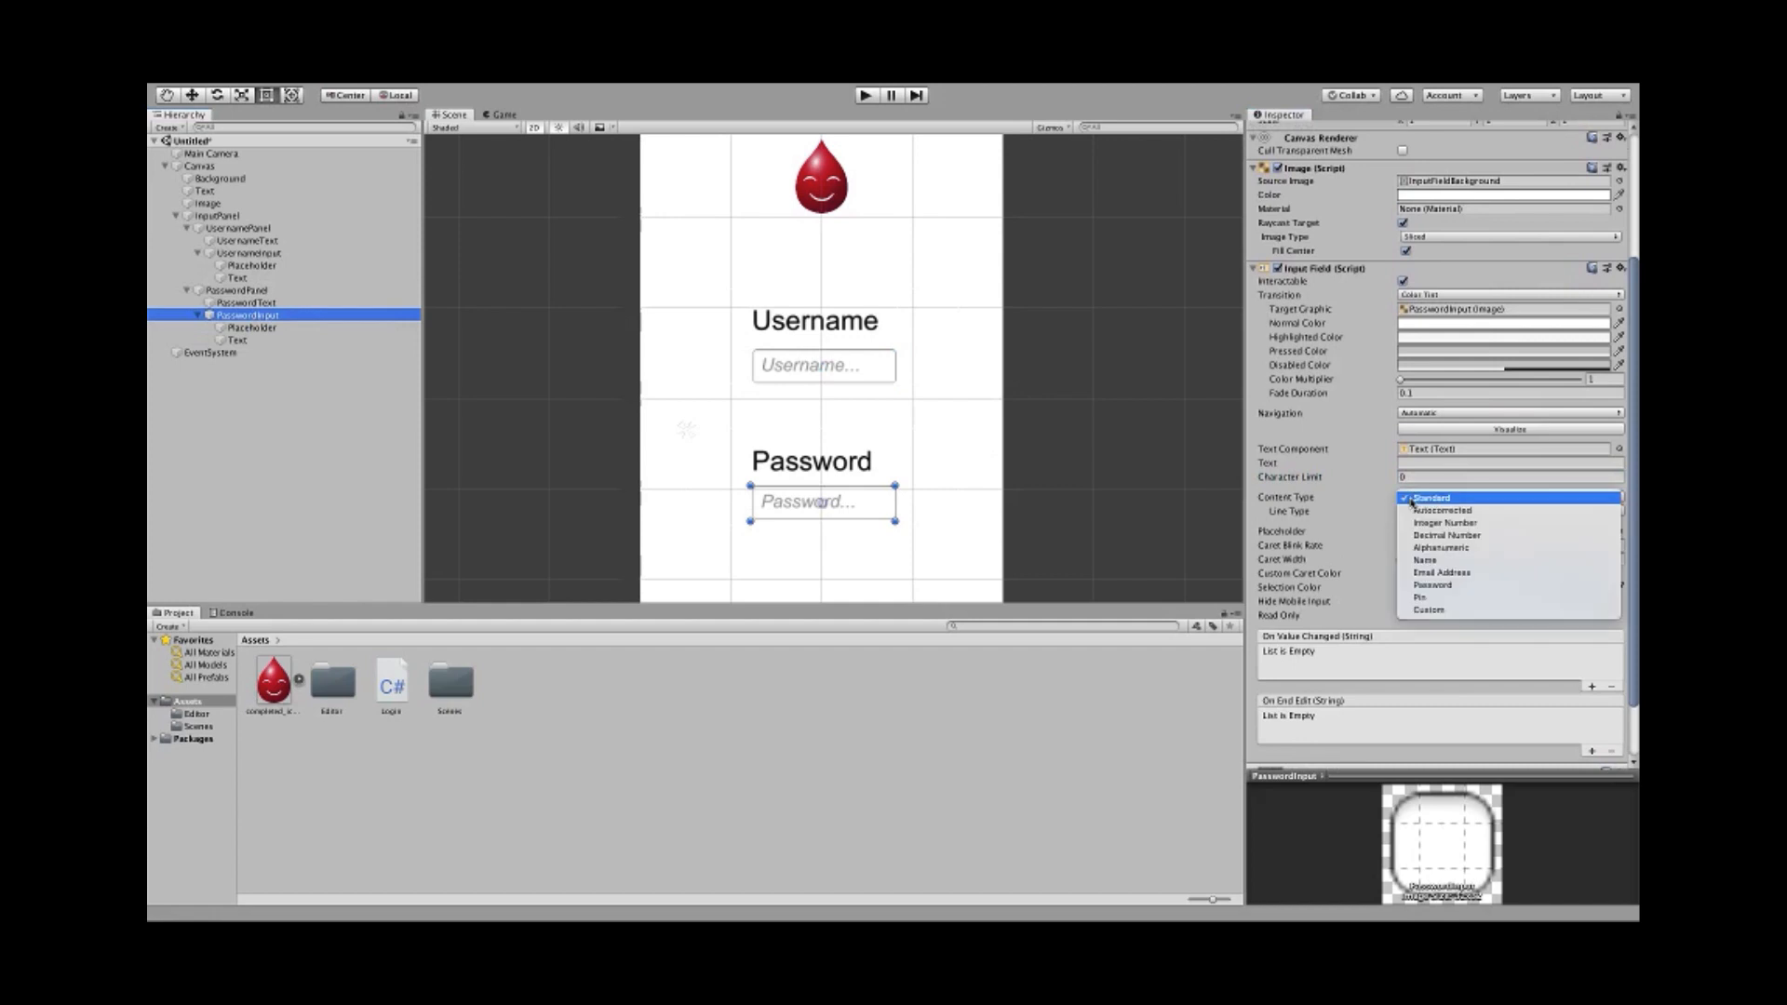
click(1438, 586)
click(1402, 477)
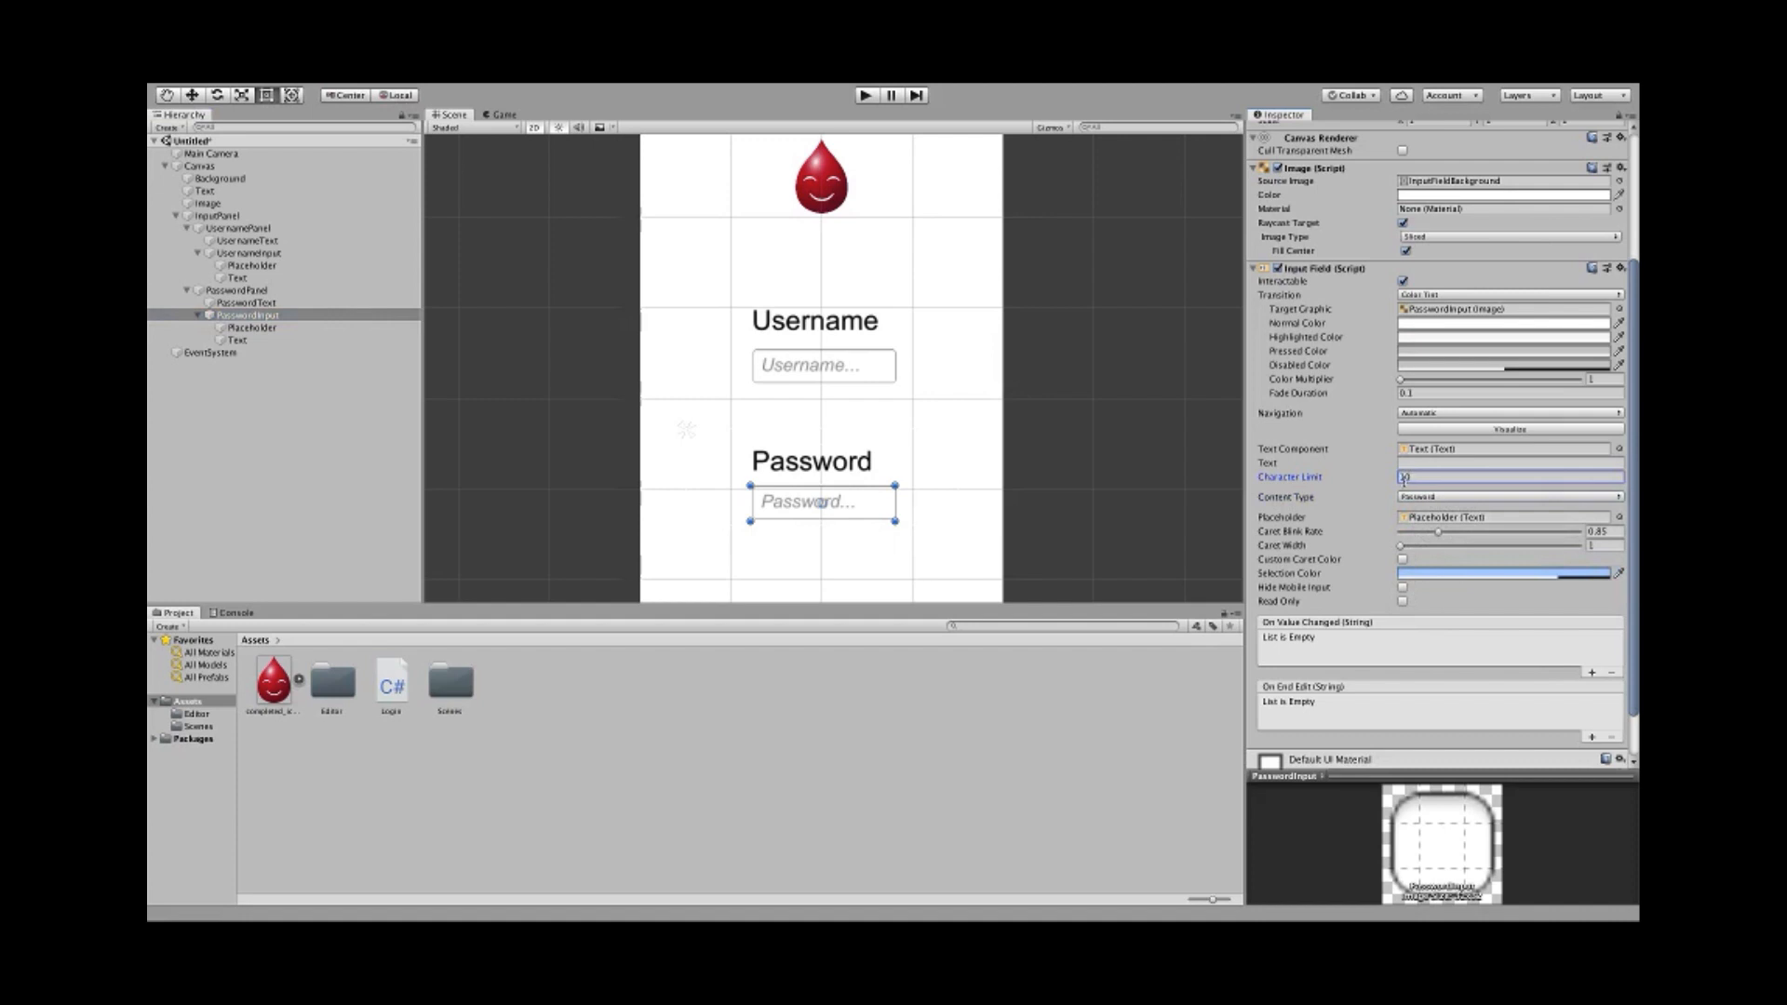
text(10)
- Frame the whole login page in the Scene view and enter Play mode
scroll(590, 327, down, 3)
middle_drag(555, 348, 584, 372)
scroll(586, 352, down, 2)
click(867, 95)
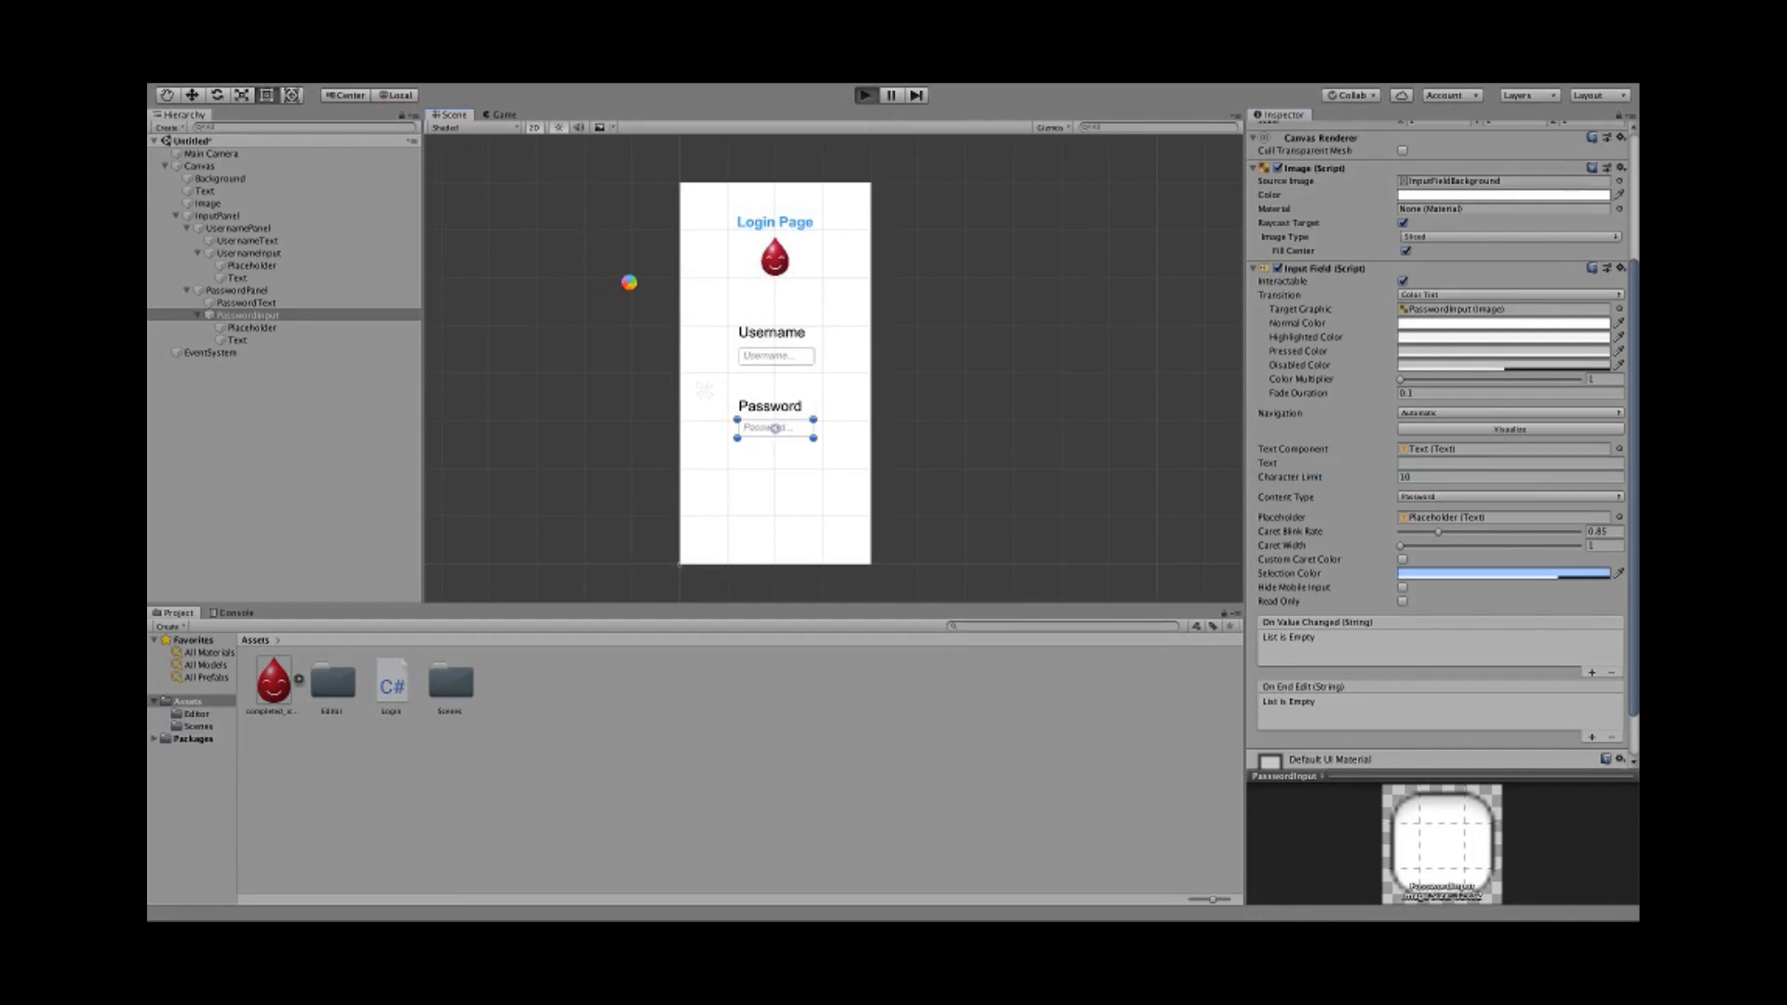
- Enter a test e-mail address in Username and a test password in Password, then backspace over it
click(818, 355)
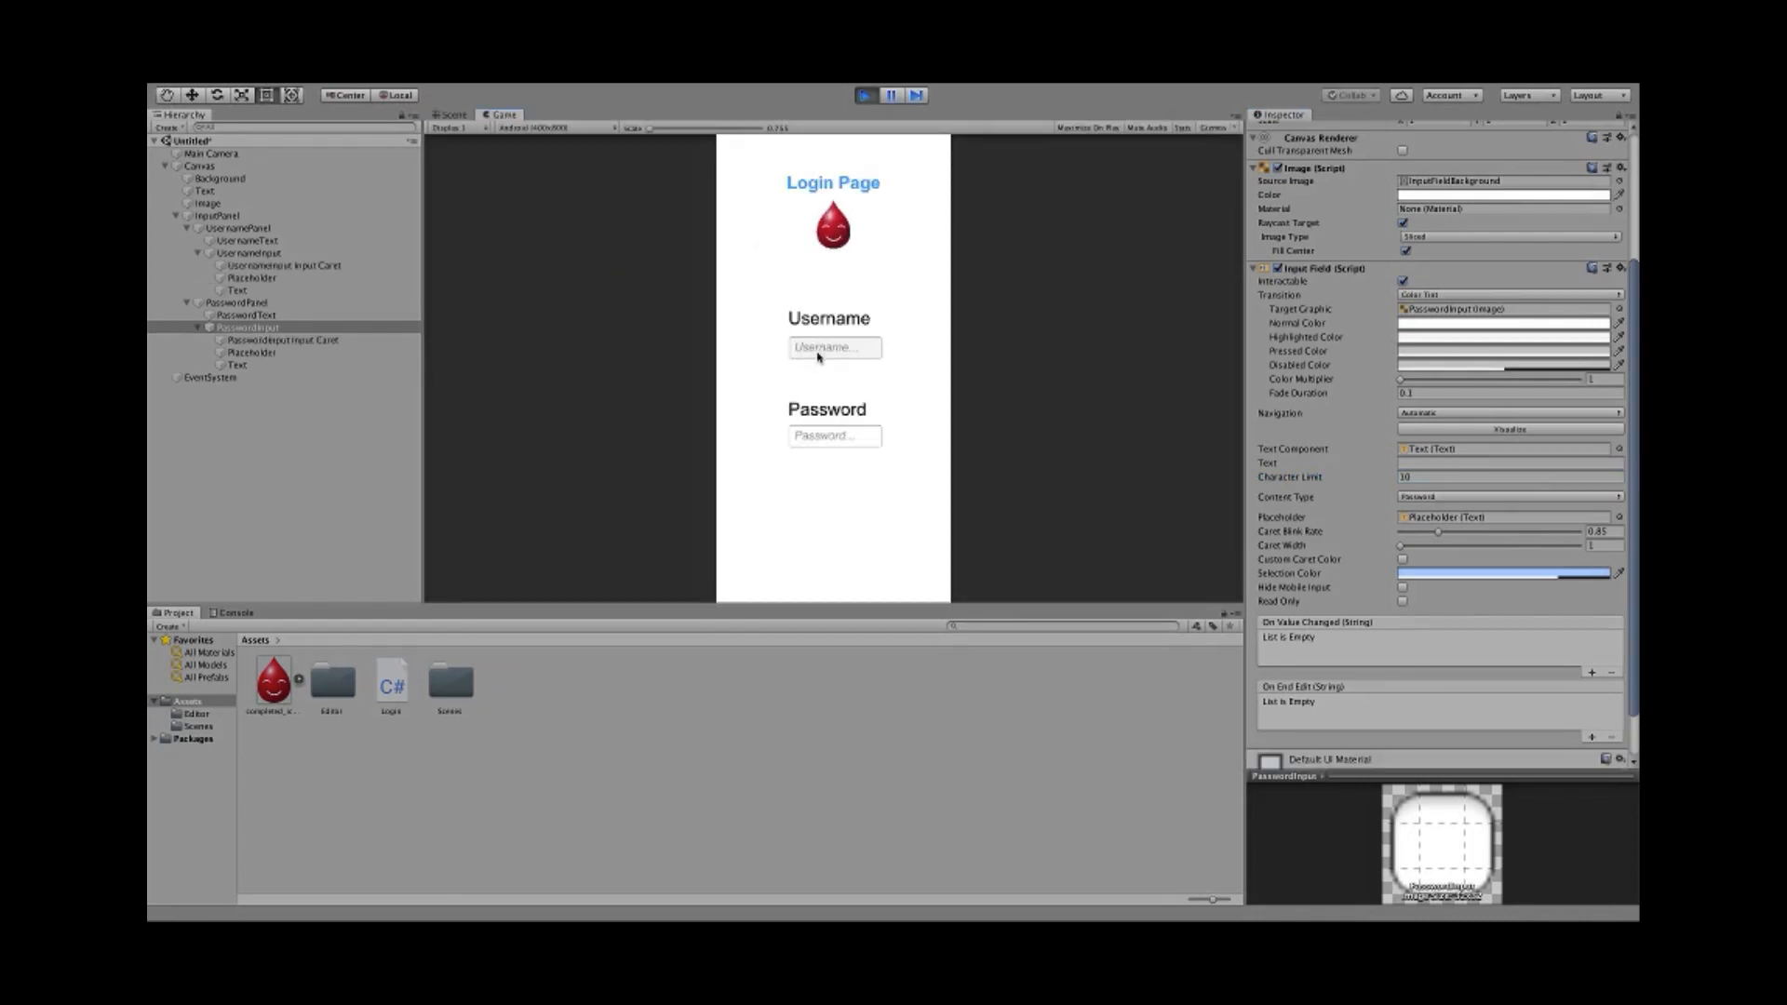
click(822, 437)
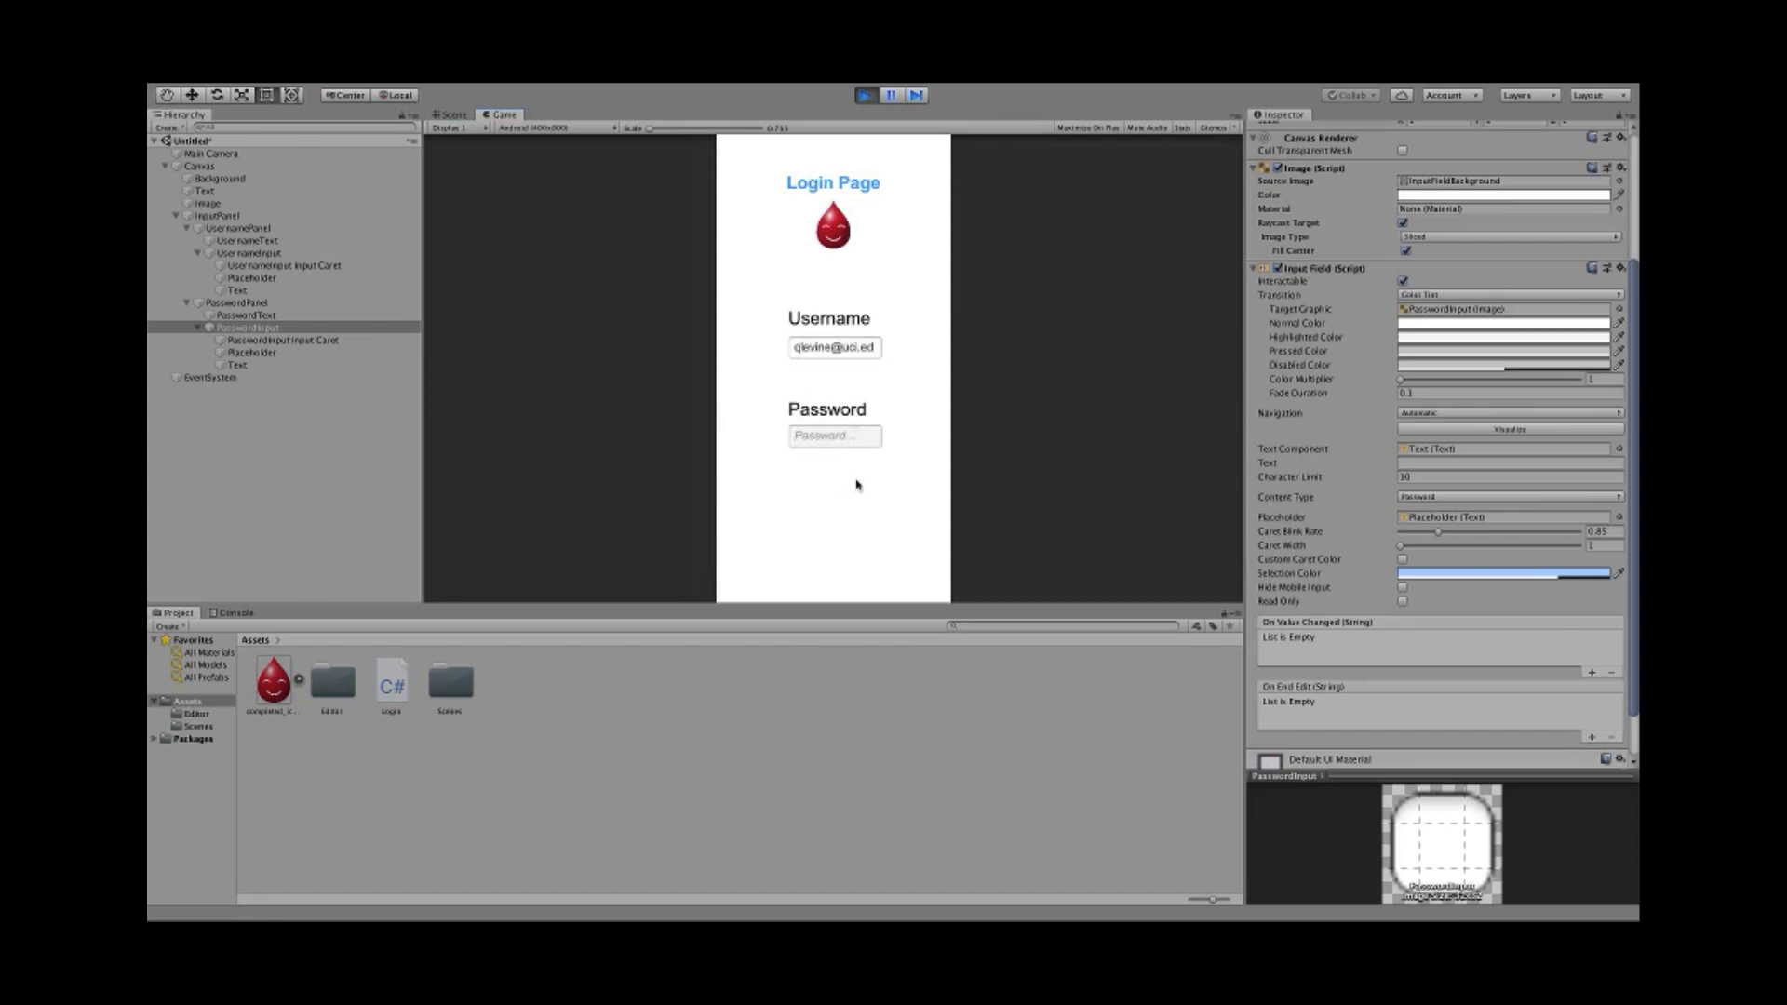
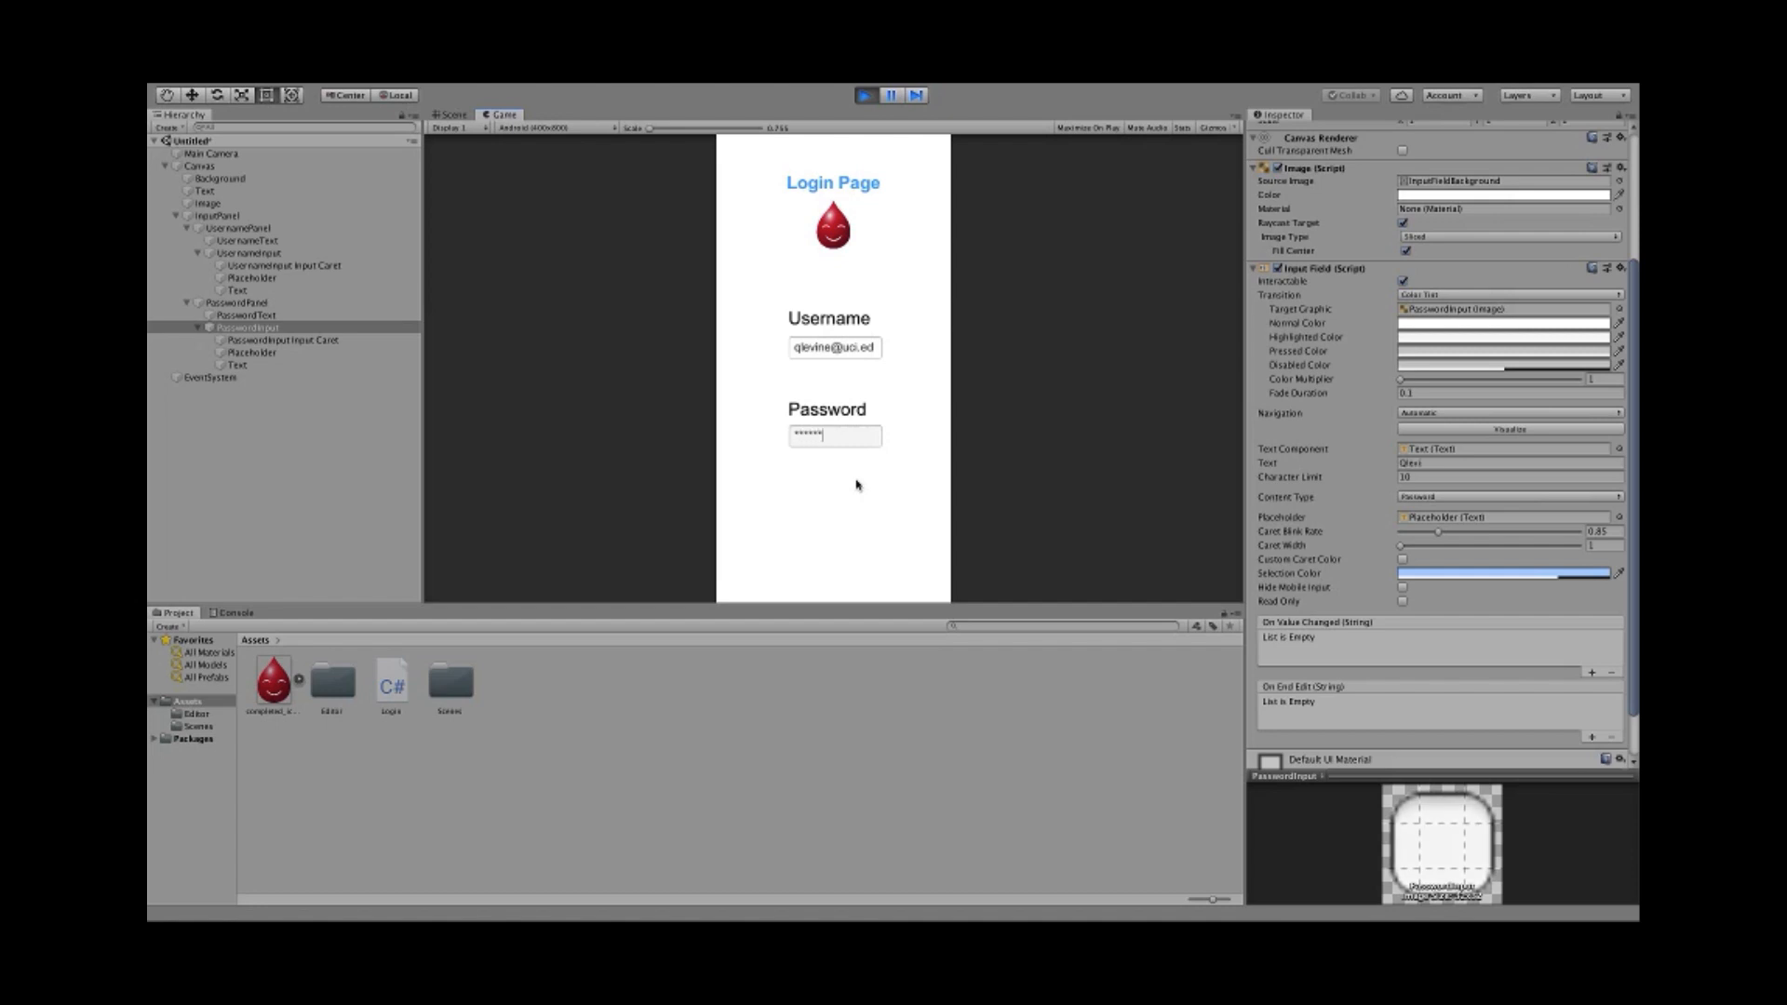
key(BackSpace)
key(BackSpace)
key(BackSpace)
key(BackSpace)
key(BackSpace)
key(BackSpace)
key(BackSpace)
key(BackSpace)
key(BackSpace)
- Stop Play mode and frame the login page in the Scene view
click(865, 95)
scroll(622, 406, down, 5)
scroll(627, 399, up, 6)
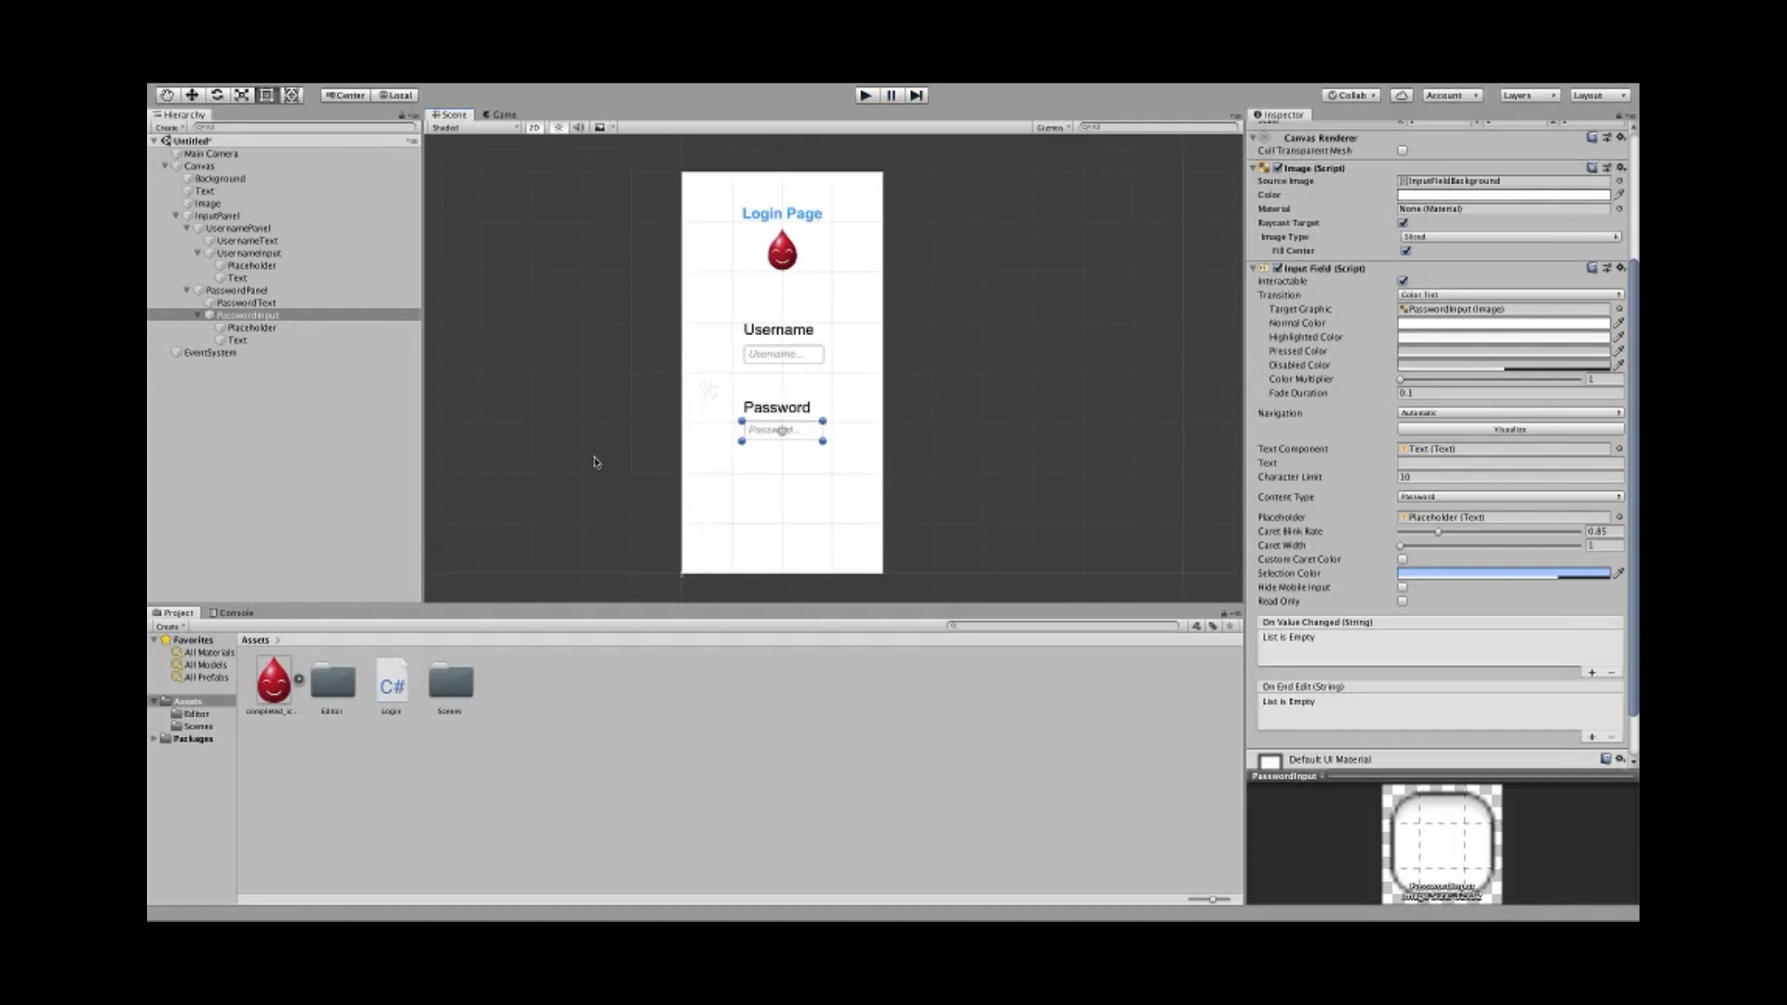
middle_drag(594, 457, 625, 436)
scroll(625, 436, up, 2)
scroll(625, 436, down, 2)
scroll(658, 410, up, 3)
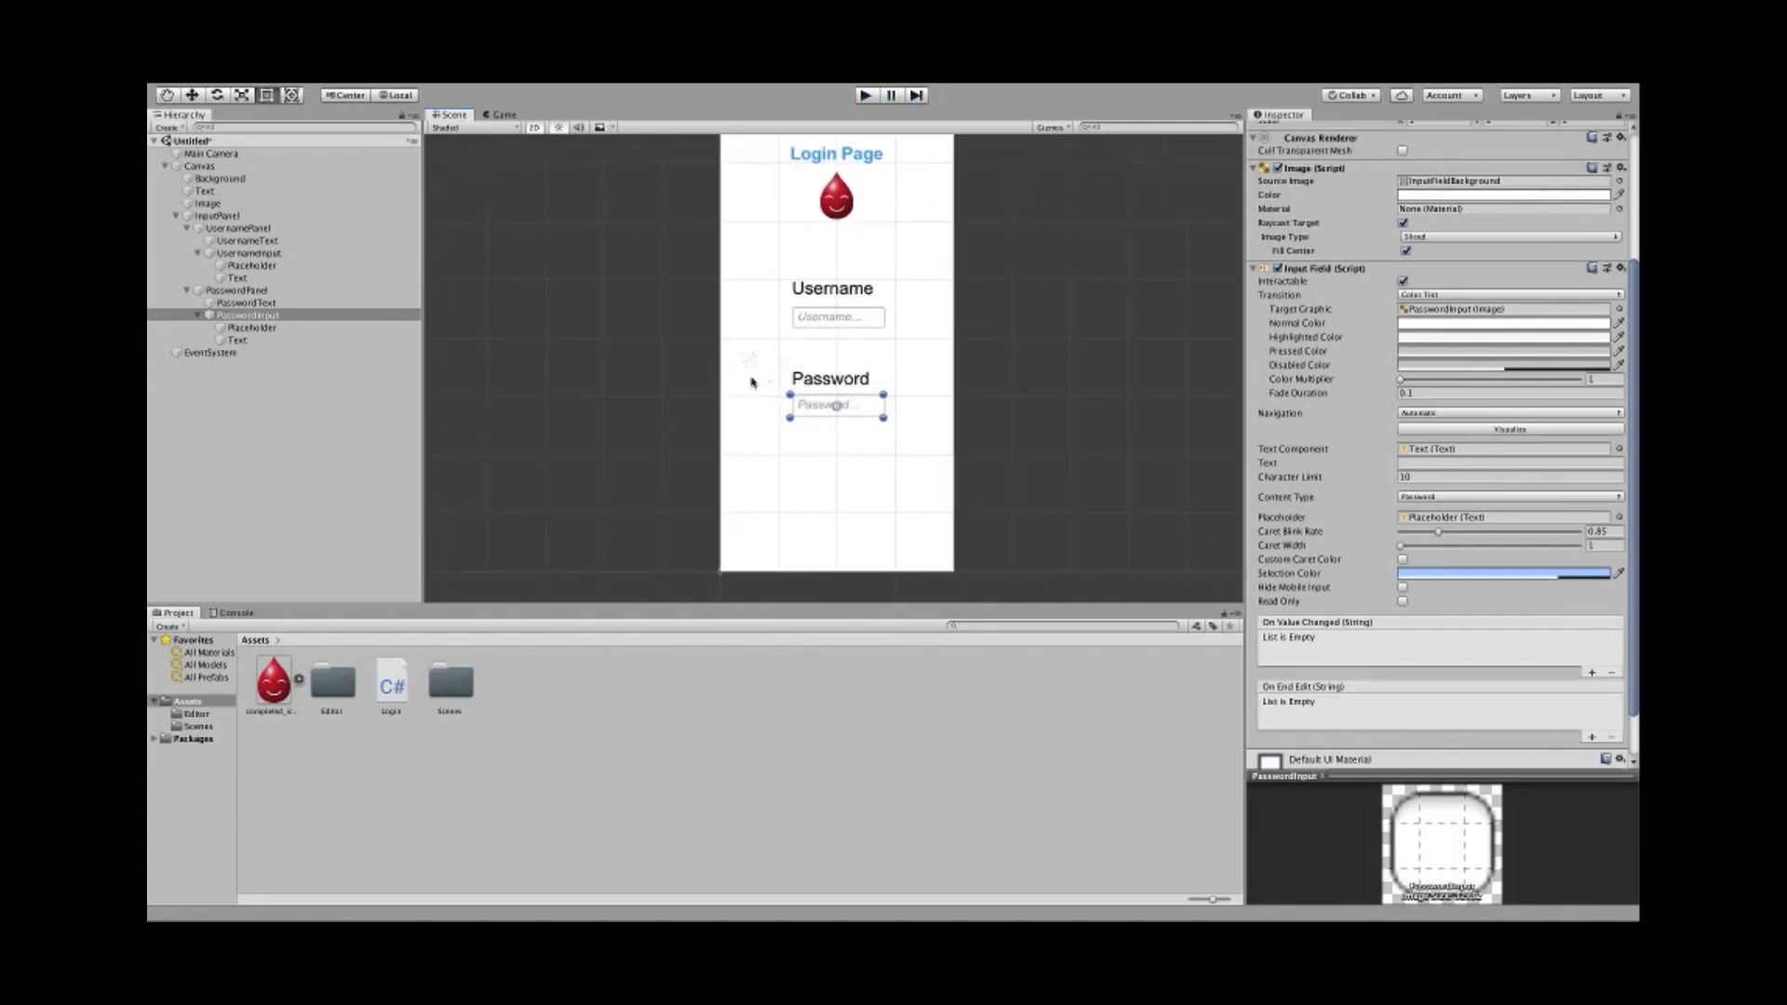
scroll(754, 384, up, 2)
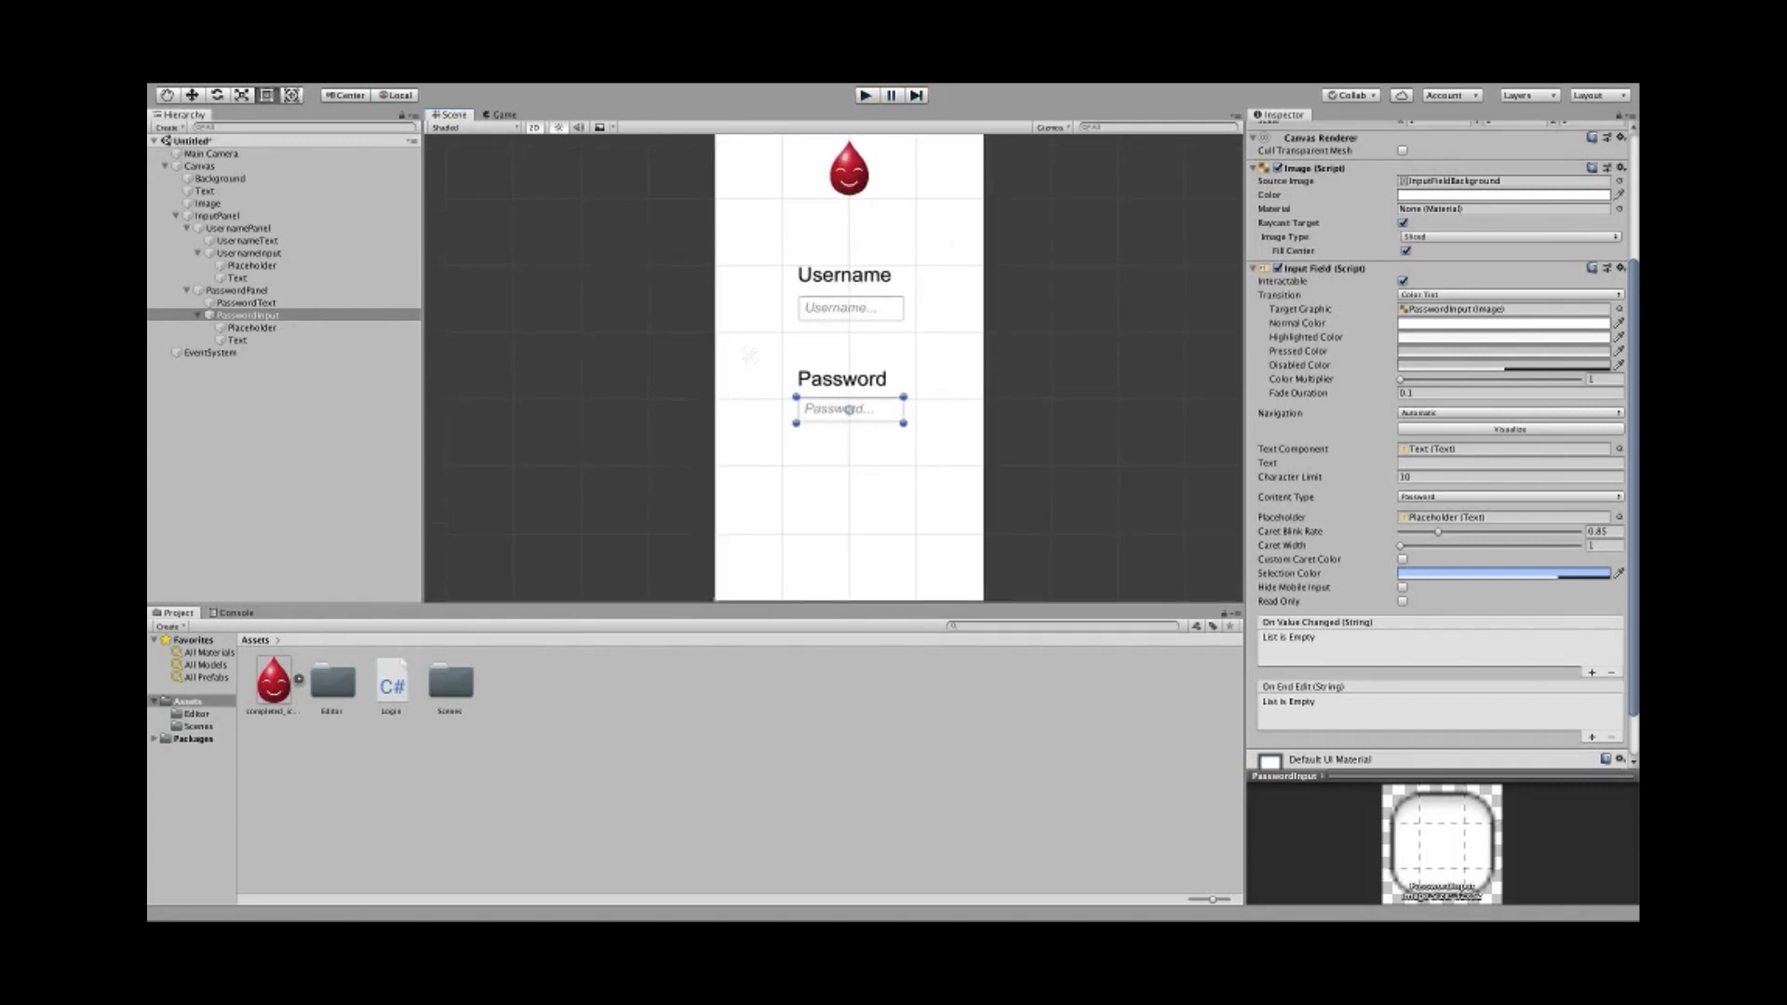
- Snap PasswordInput's anchors to its corners with uGUI Anchors to Corners
click(238, 302)
click(226, 316)
click(231, 292)
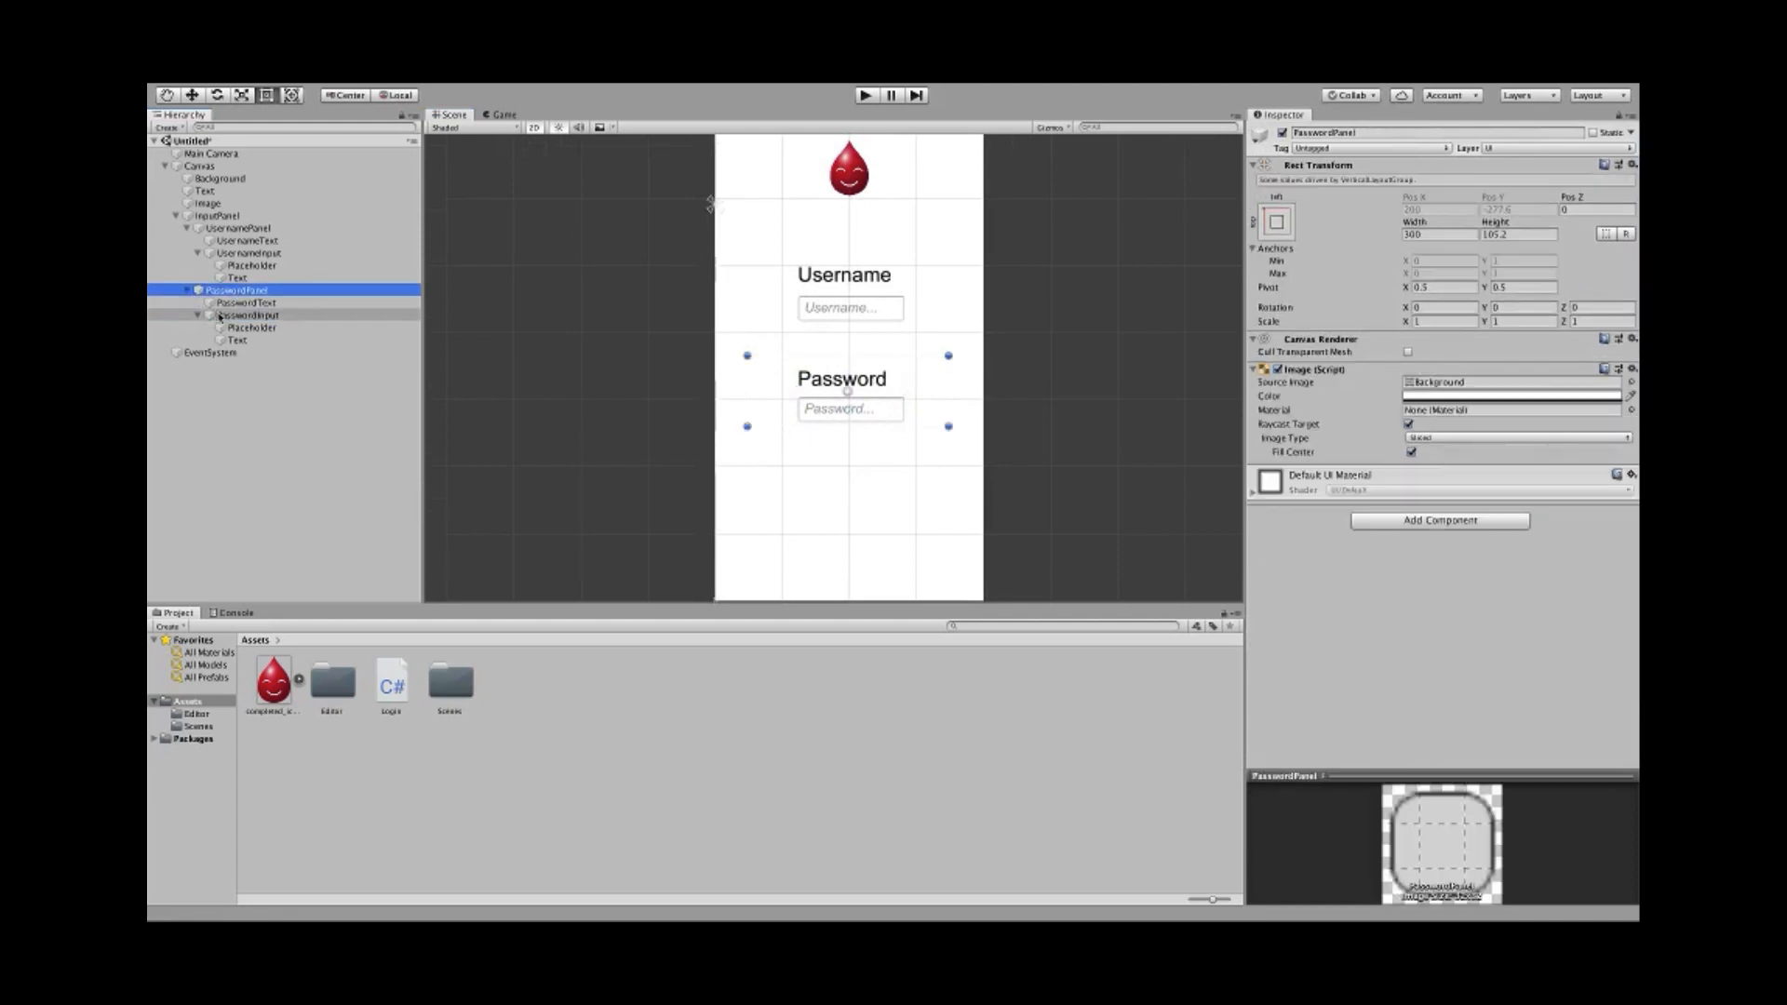
click(221, 317)
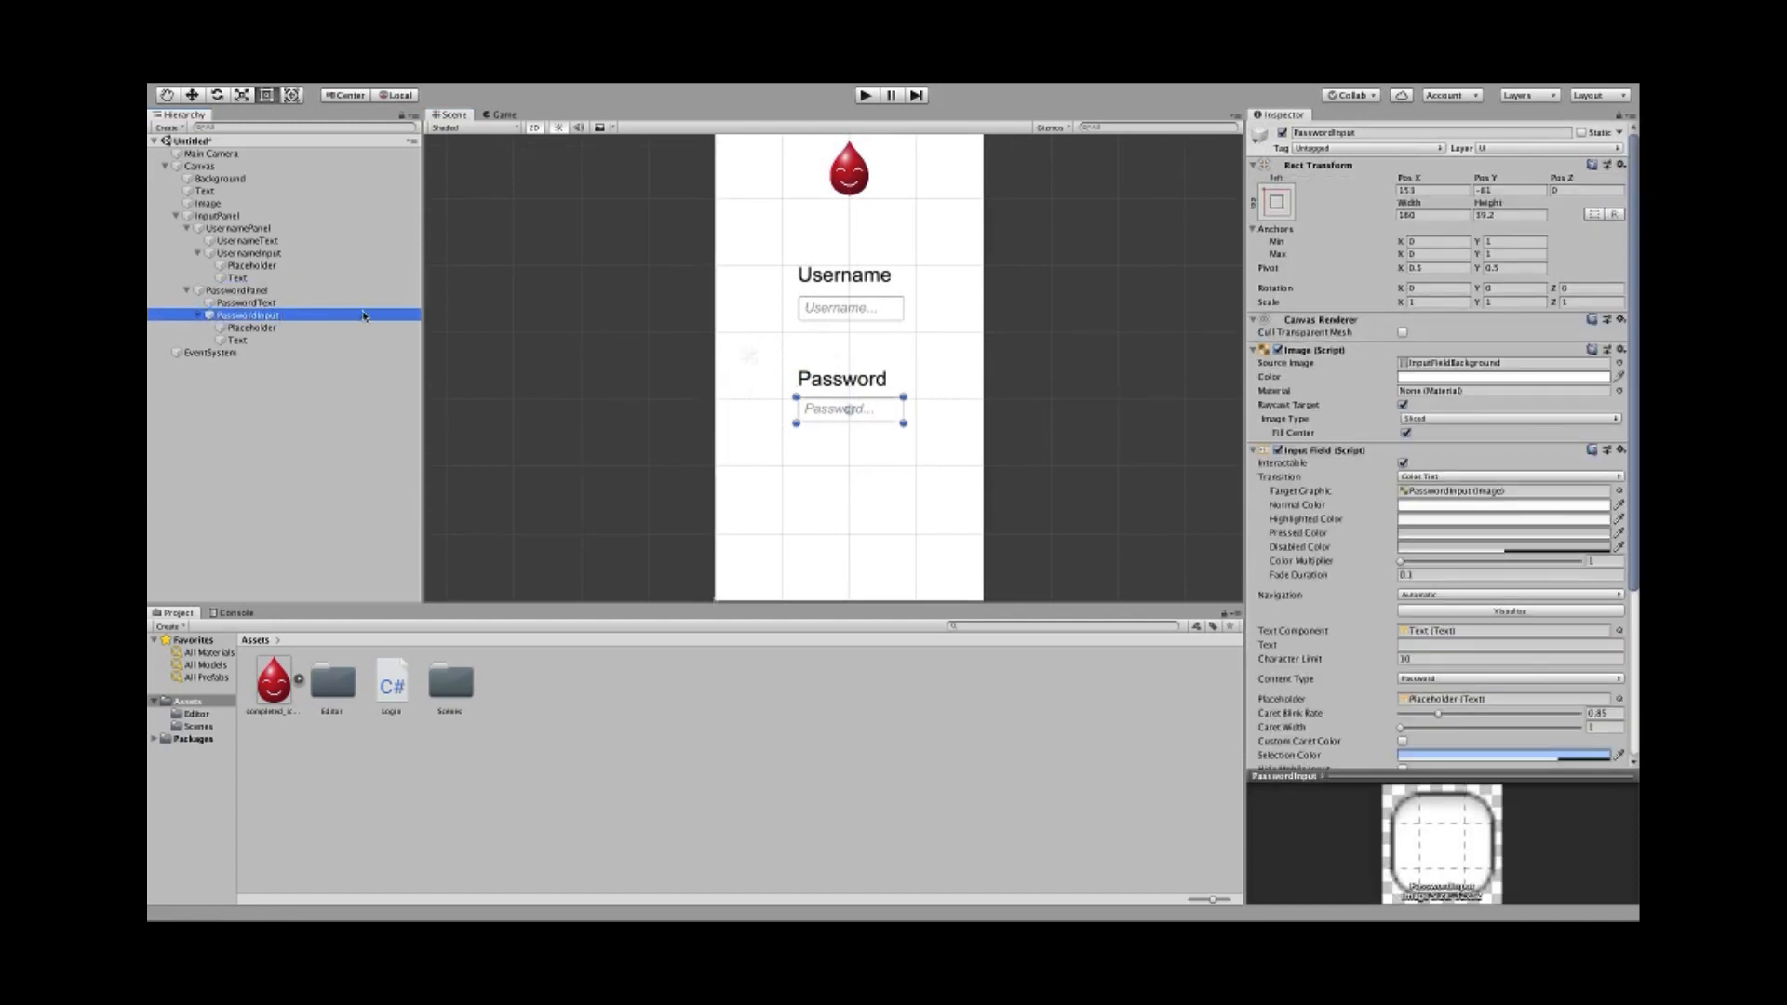
scroll(578, 259, down, 3)
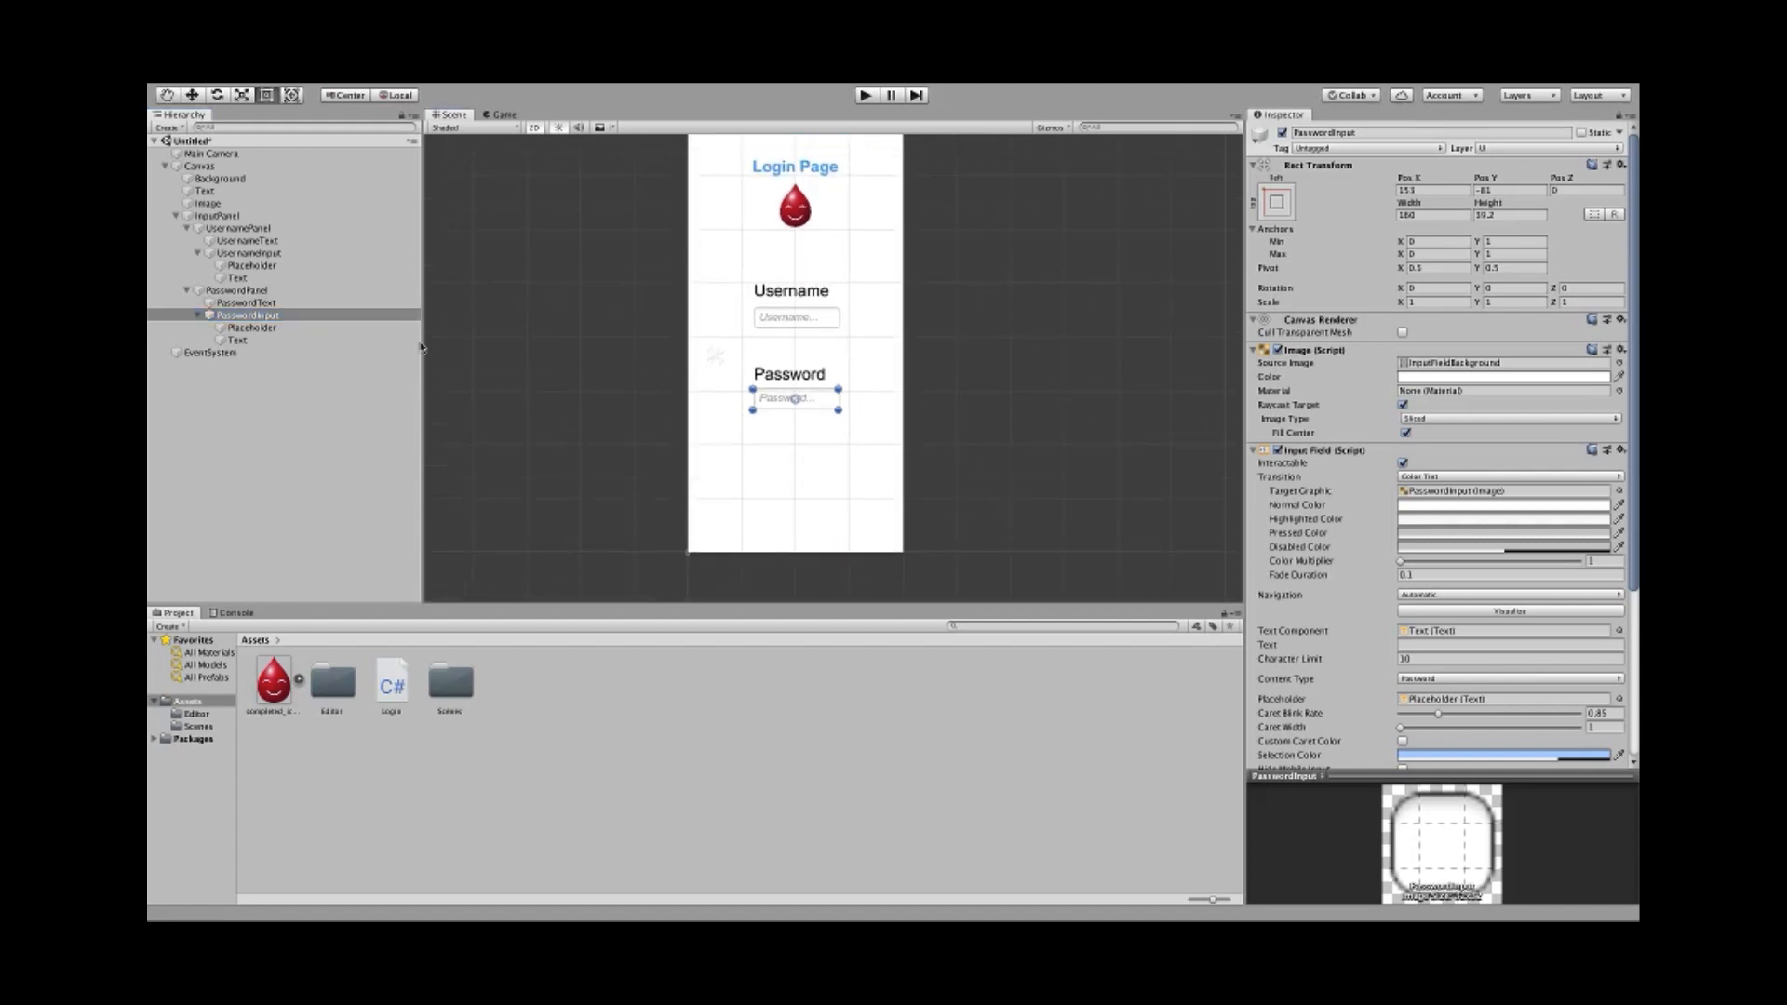
click(252, 327)
click(197, 317)
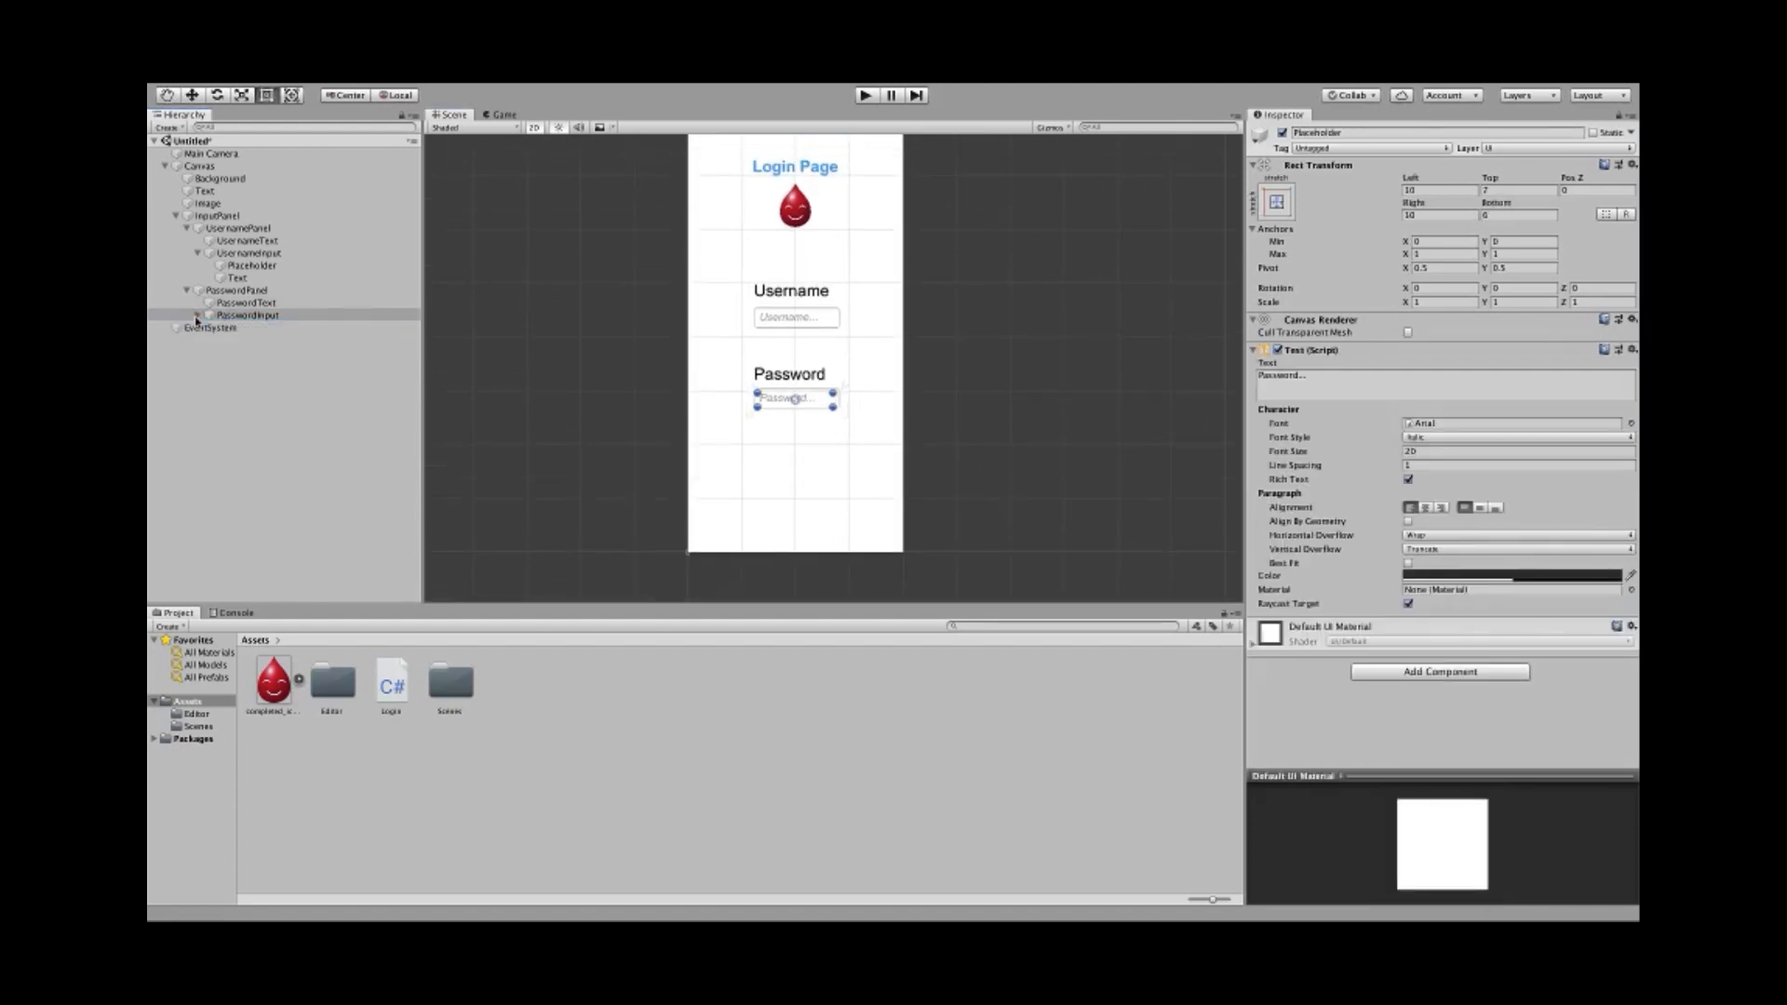
click(233, 316)
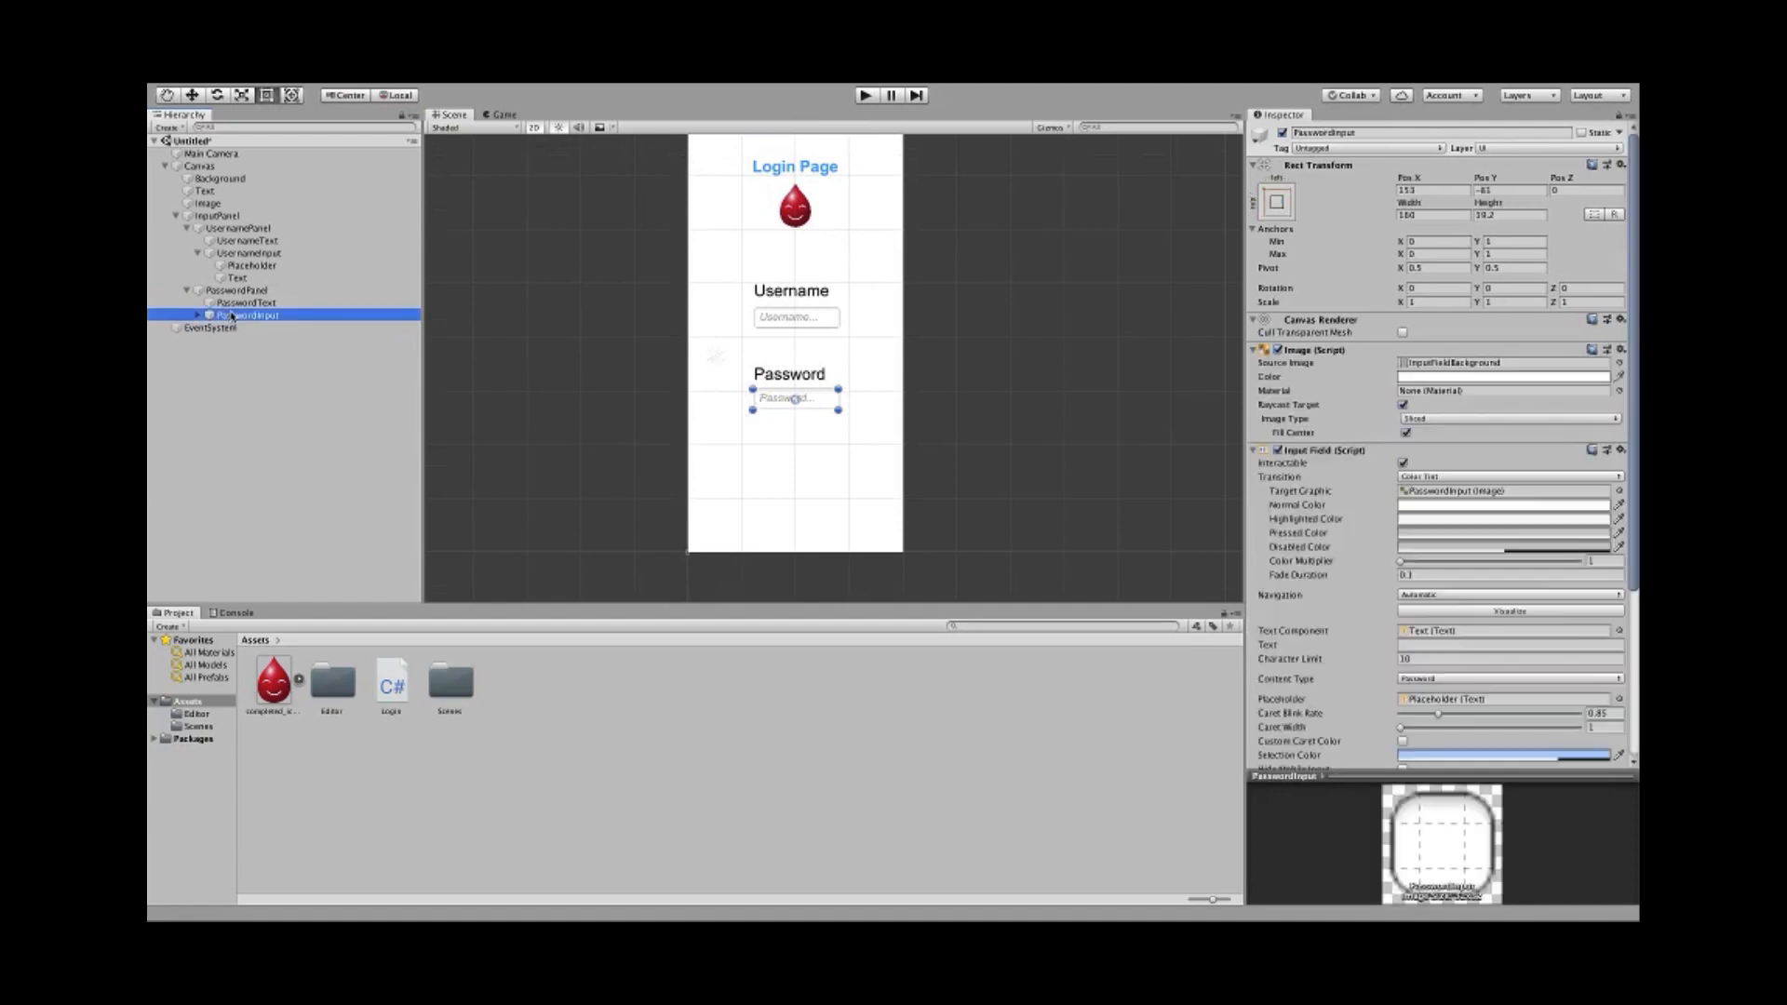
mouse_move(419, 85)
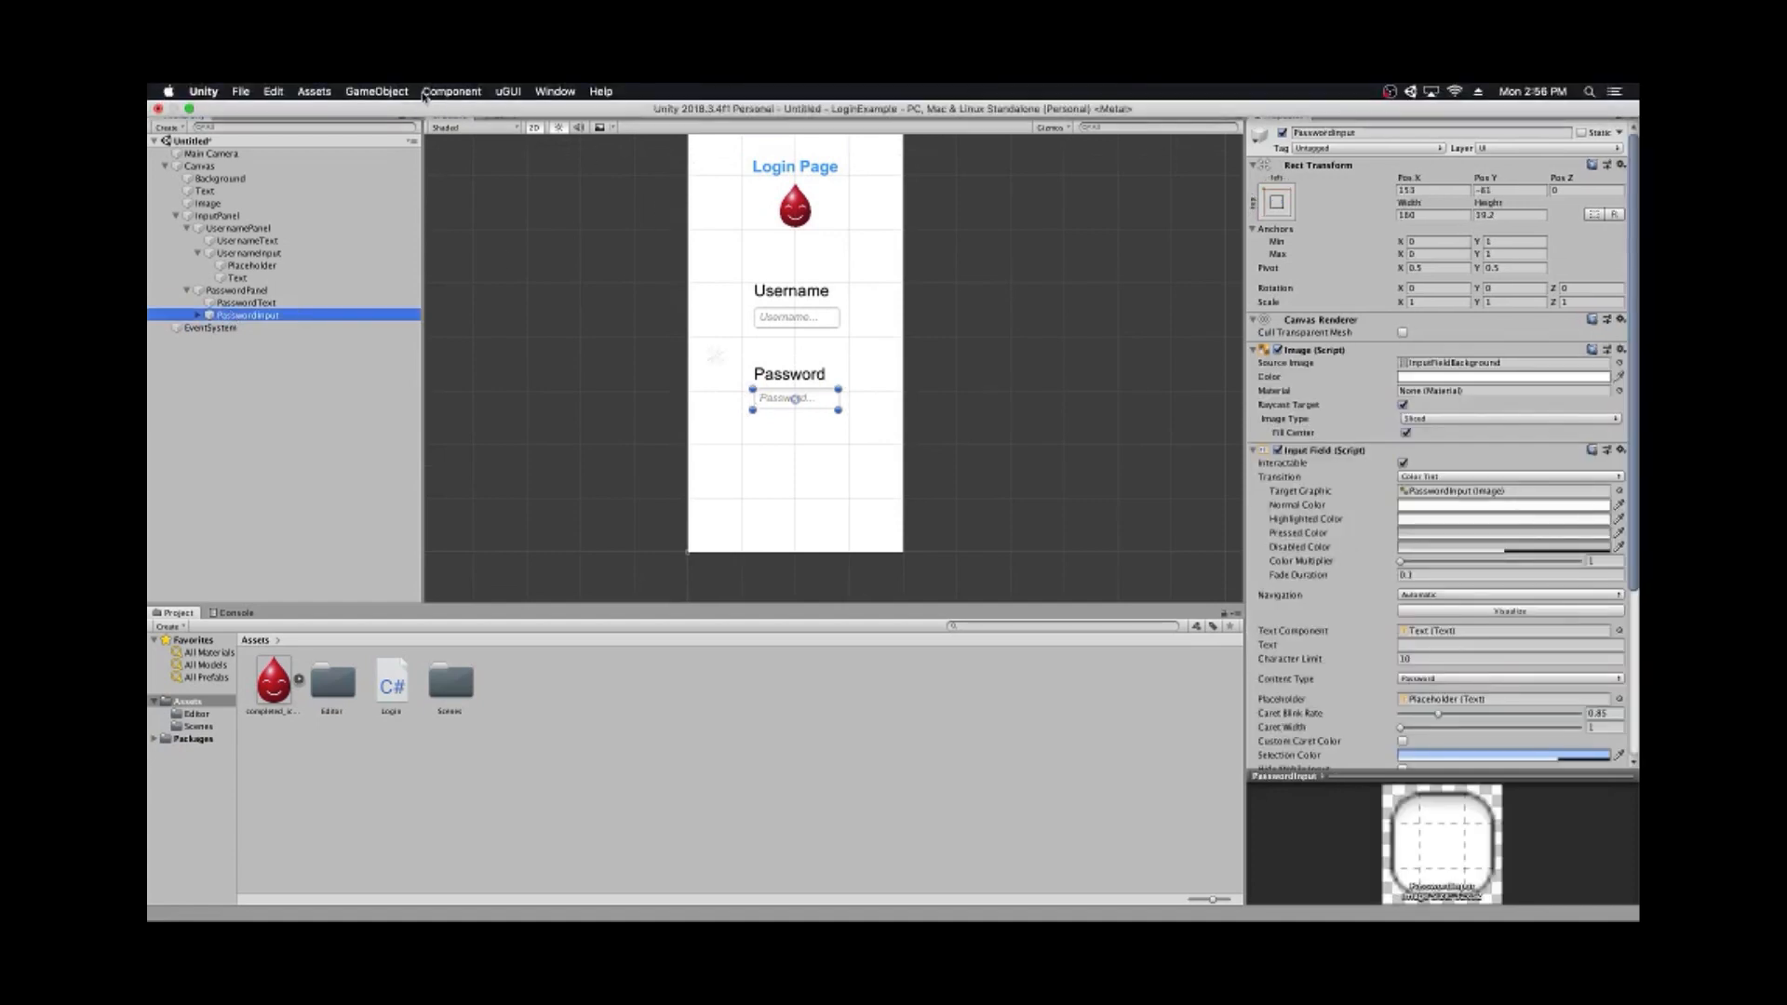
click(509, 90)
click(509, 109)
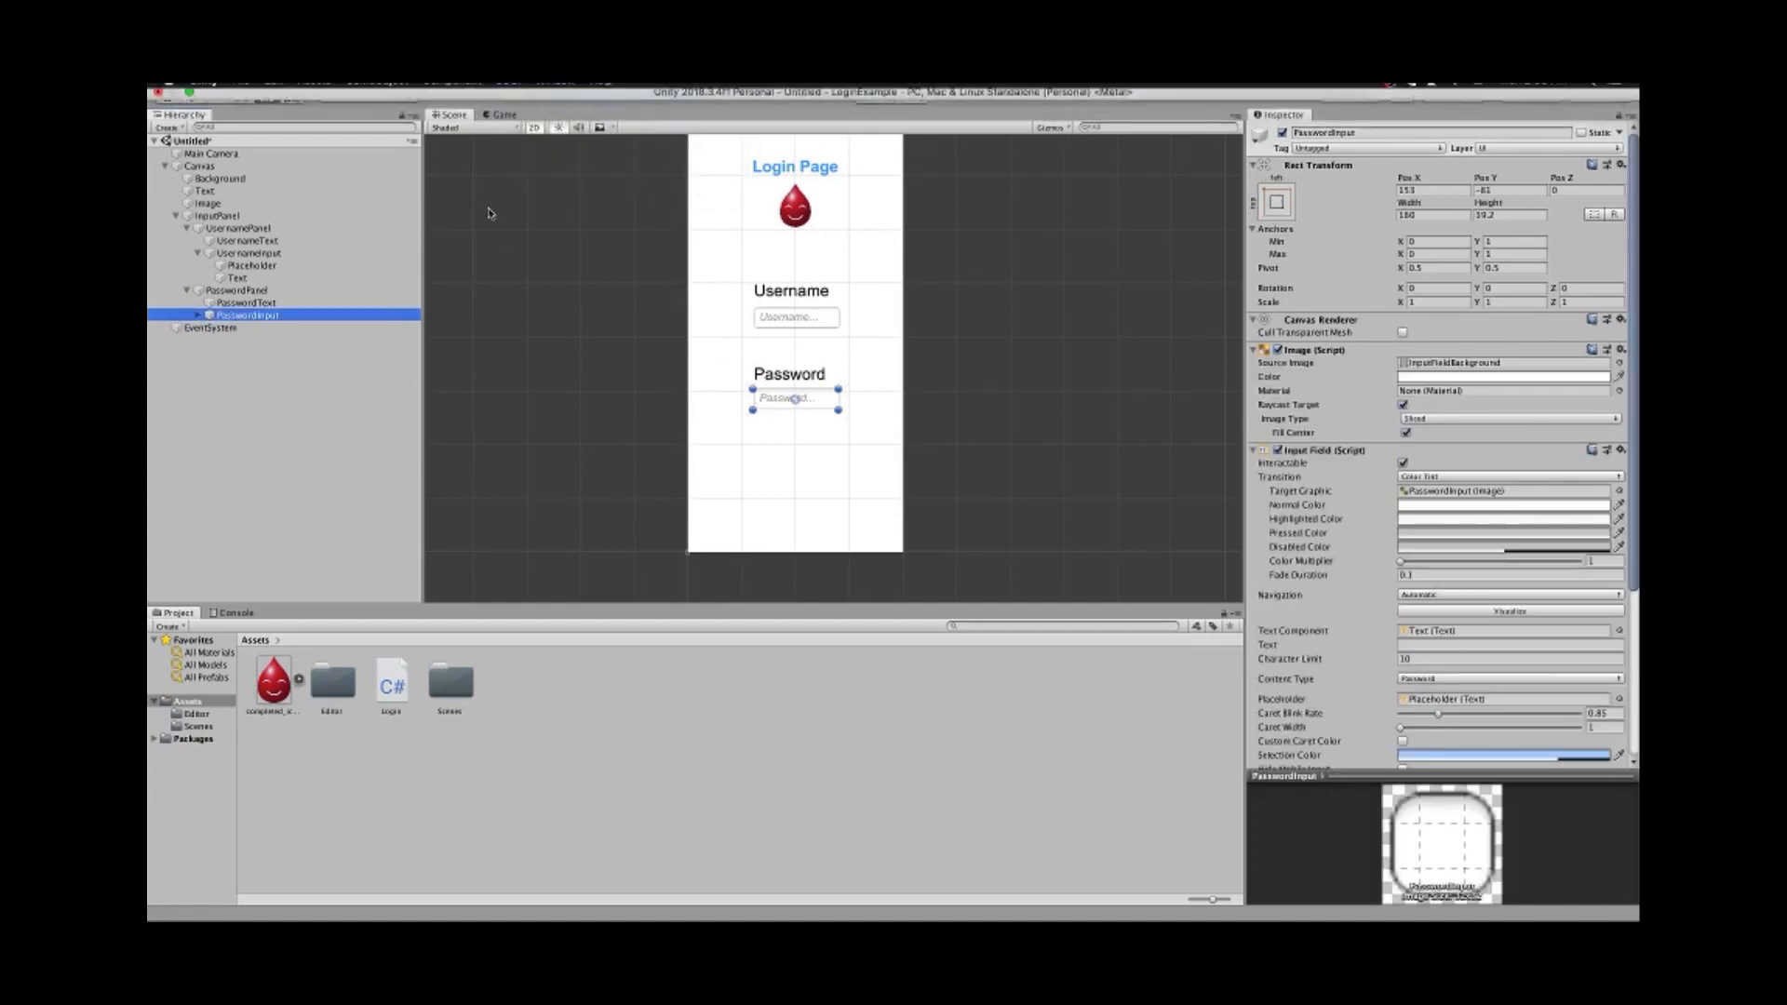
- Snap the anchors of PasswordText and the username Text object to their corners
click(246, 302)
mouse_move(433, 85)
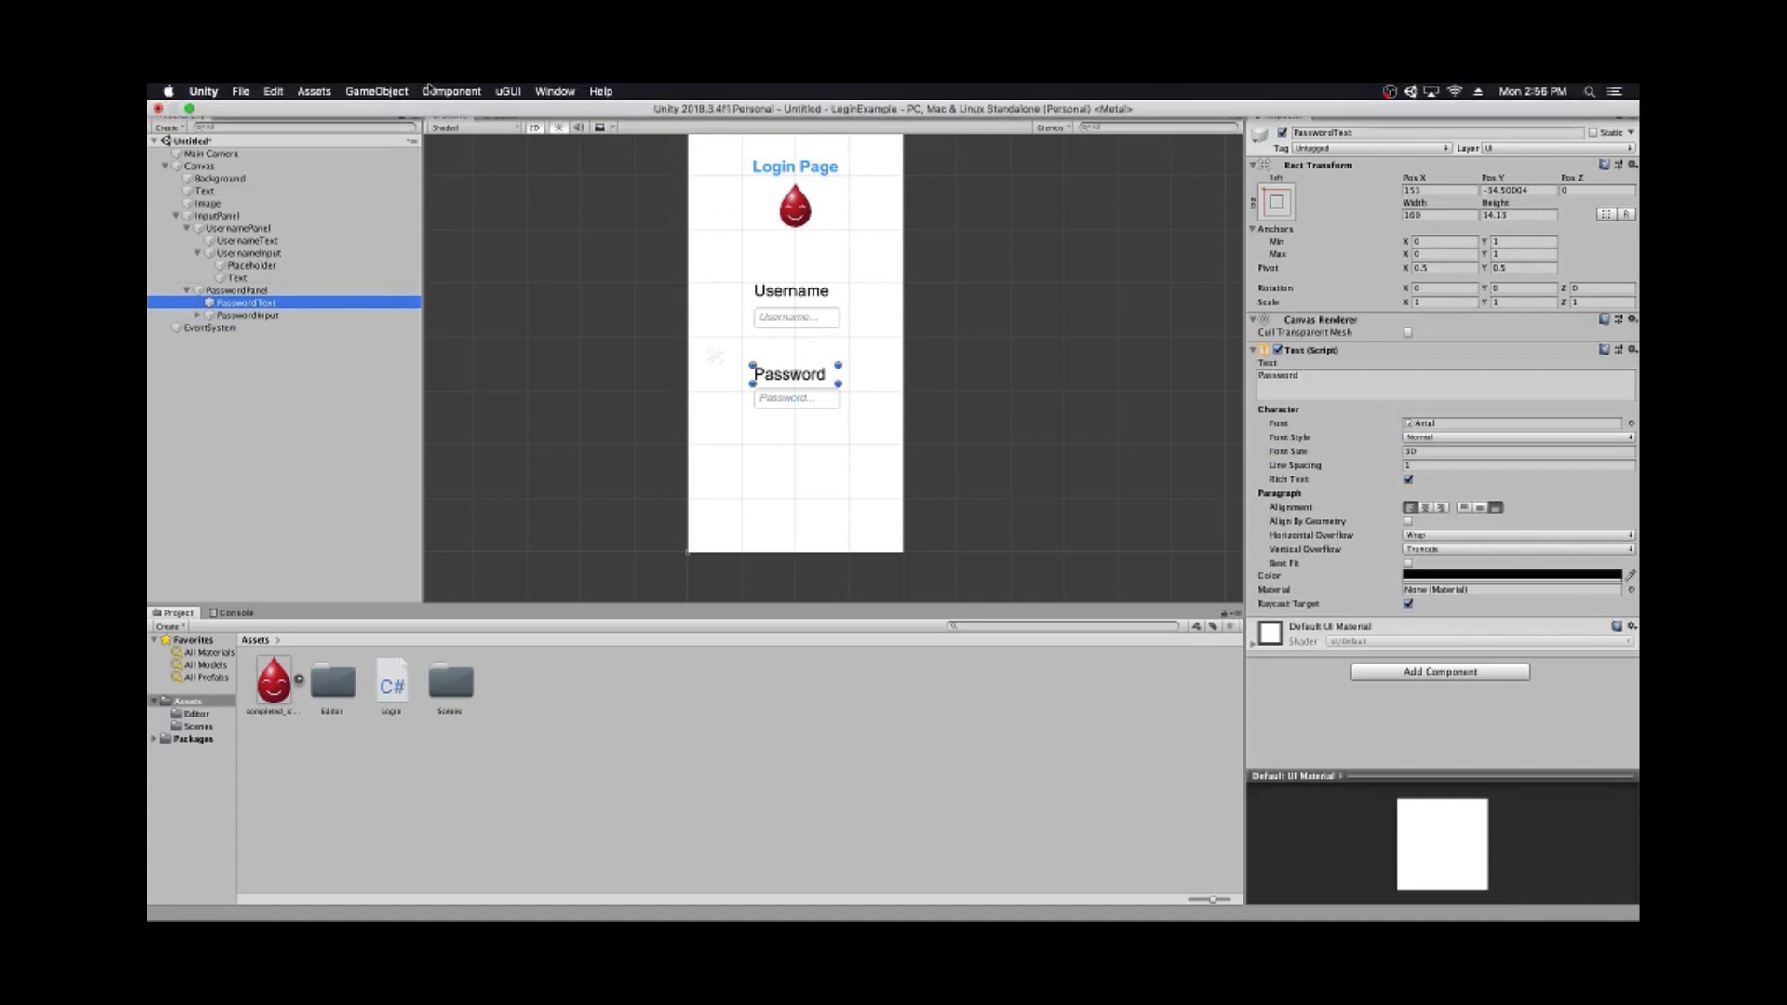
click(508, 91)
click(510, 111)
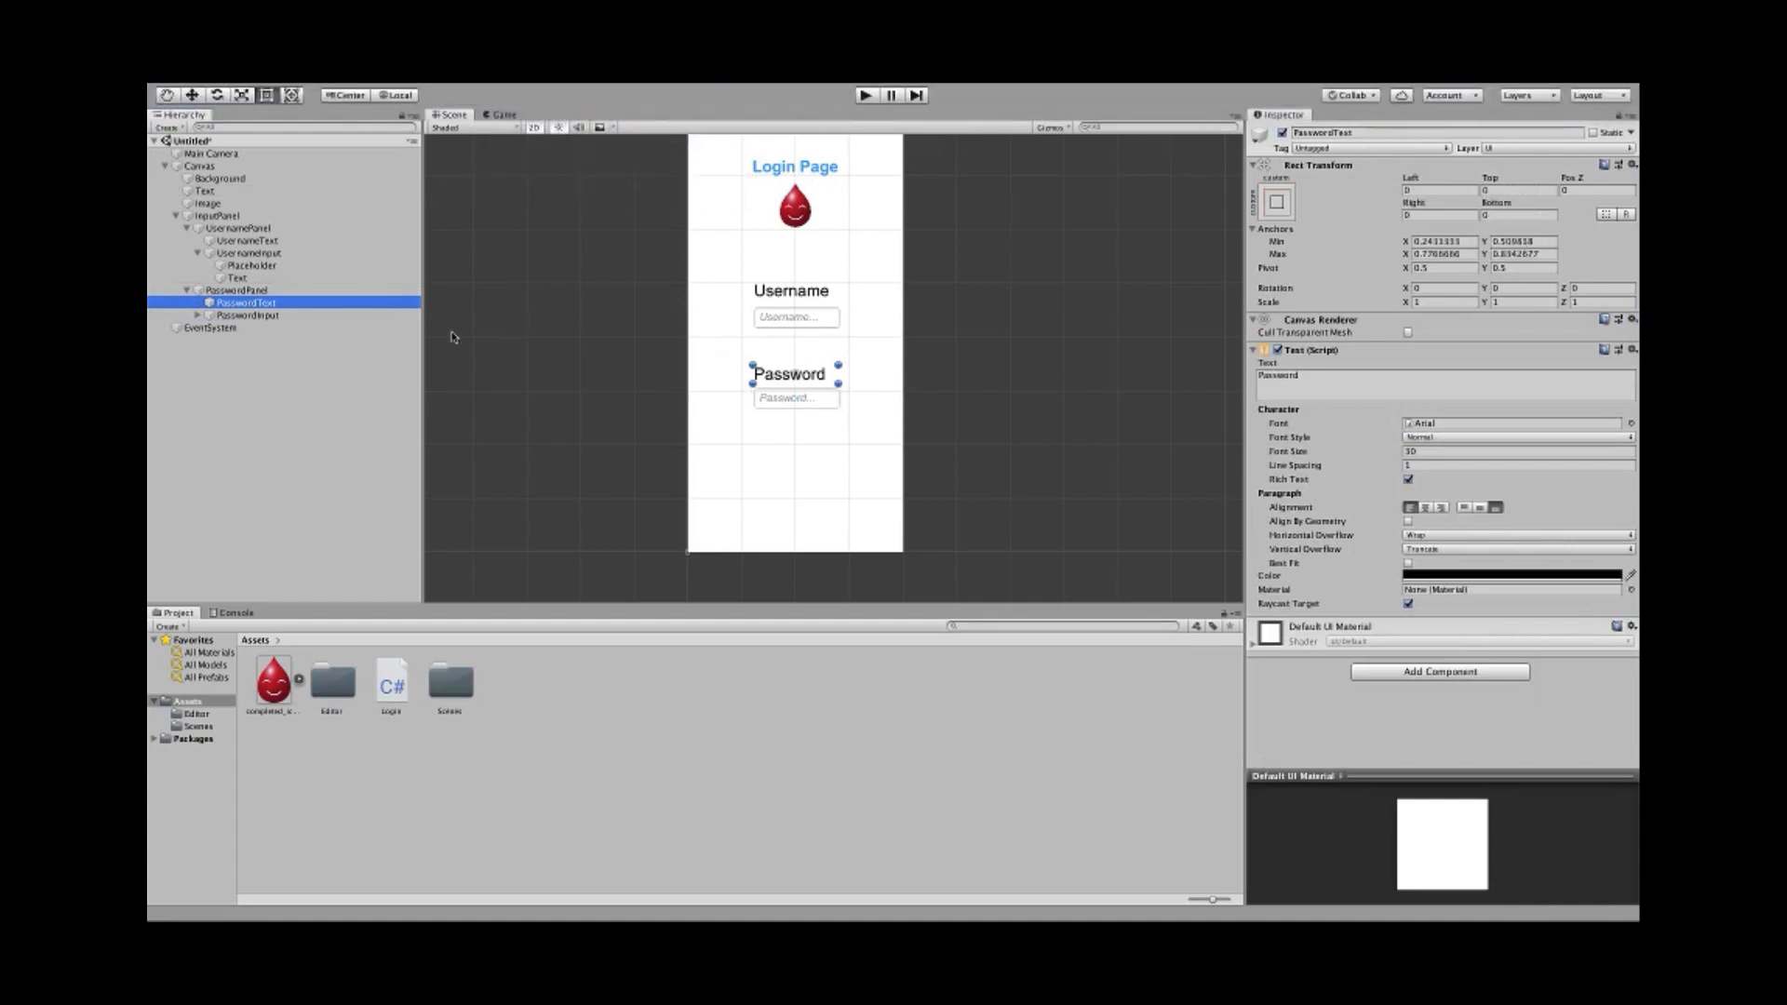
click(222, 291)
click(233, 277)
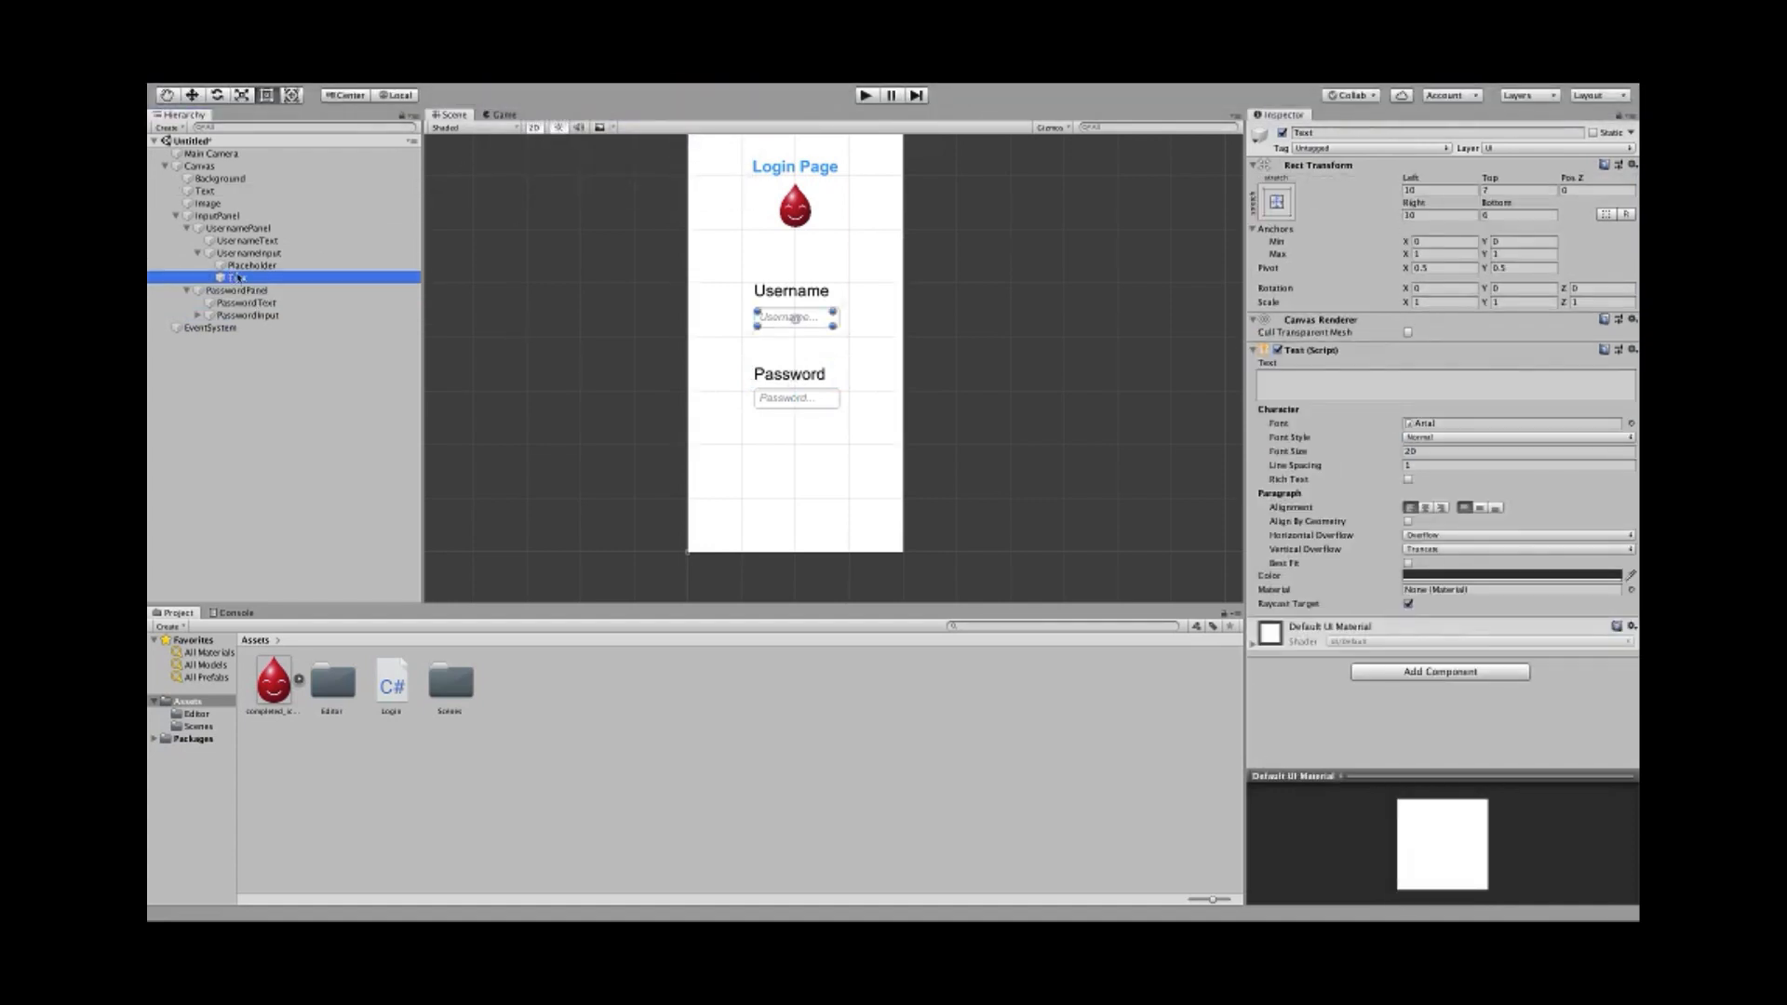
click(509, 90)
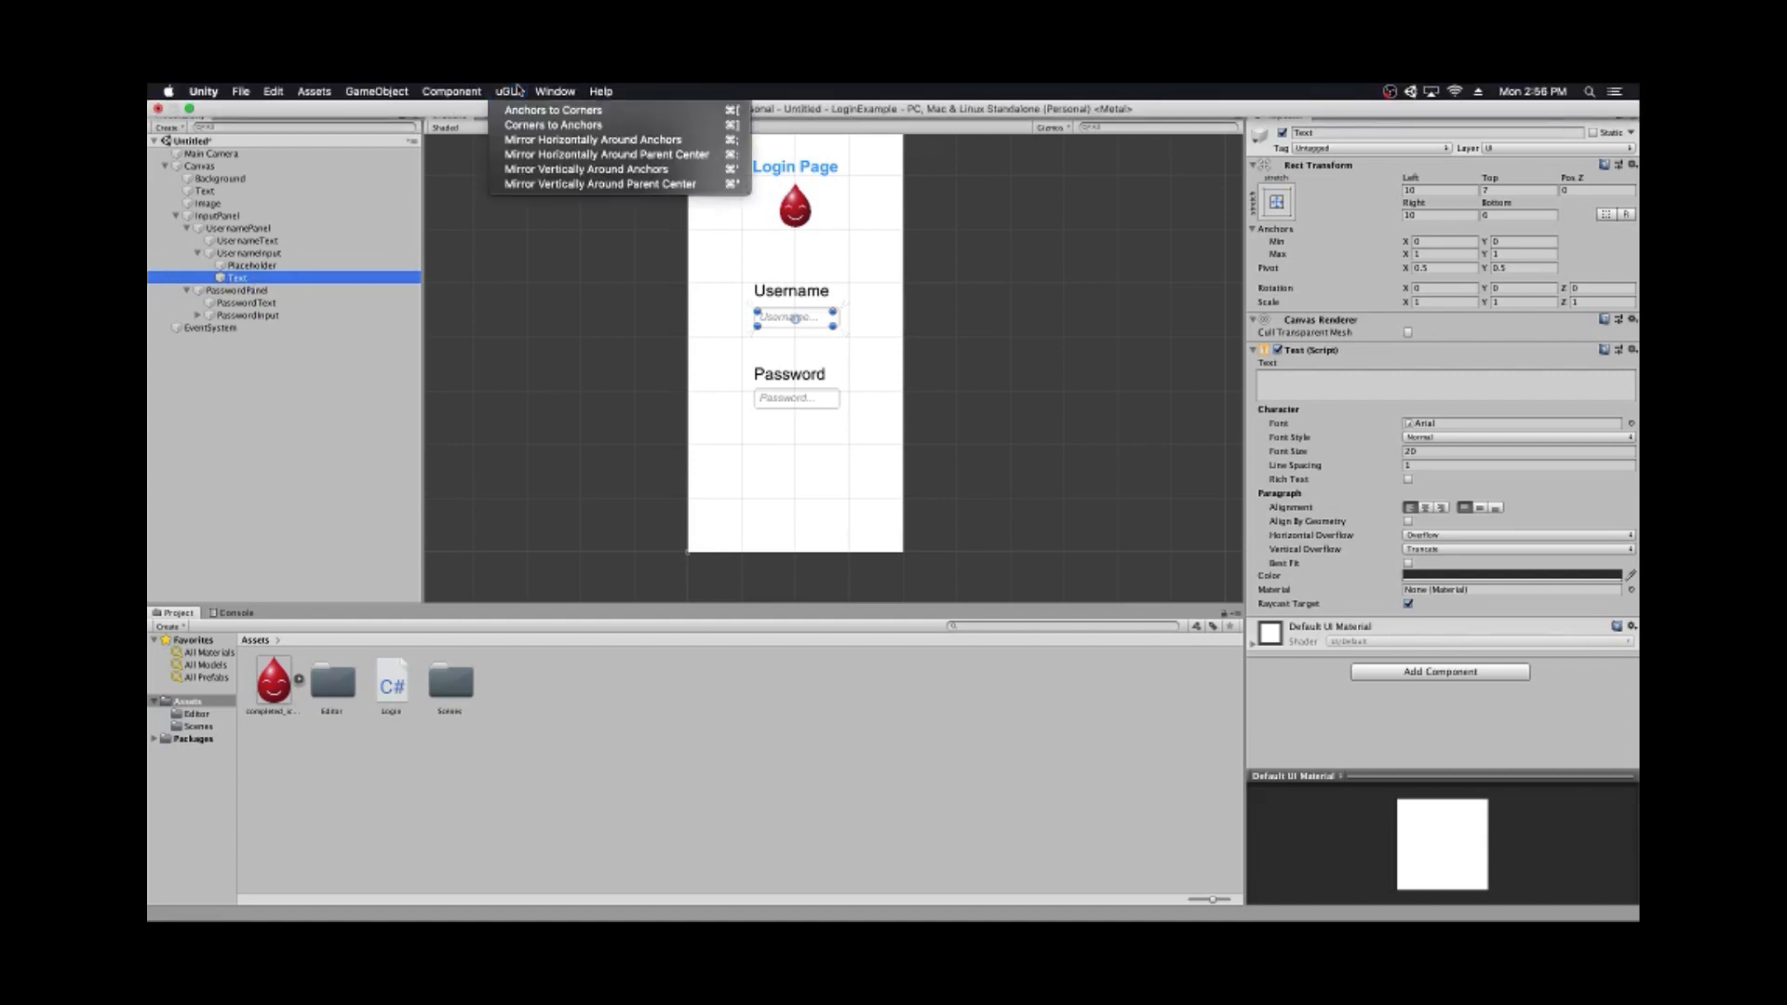
click(510, 111)
- Snap the anchors of the username Placeholder, UsernameInput and UsernameText to their corners
click(290, 267)
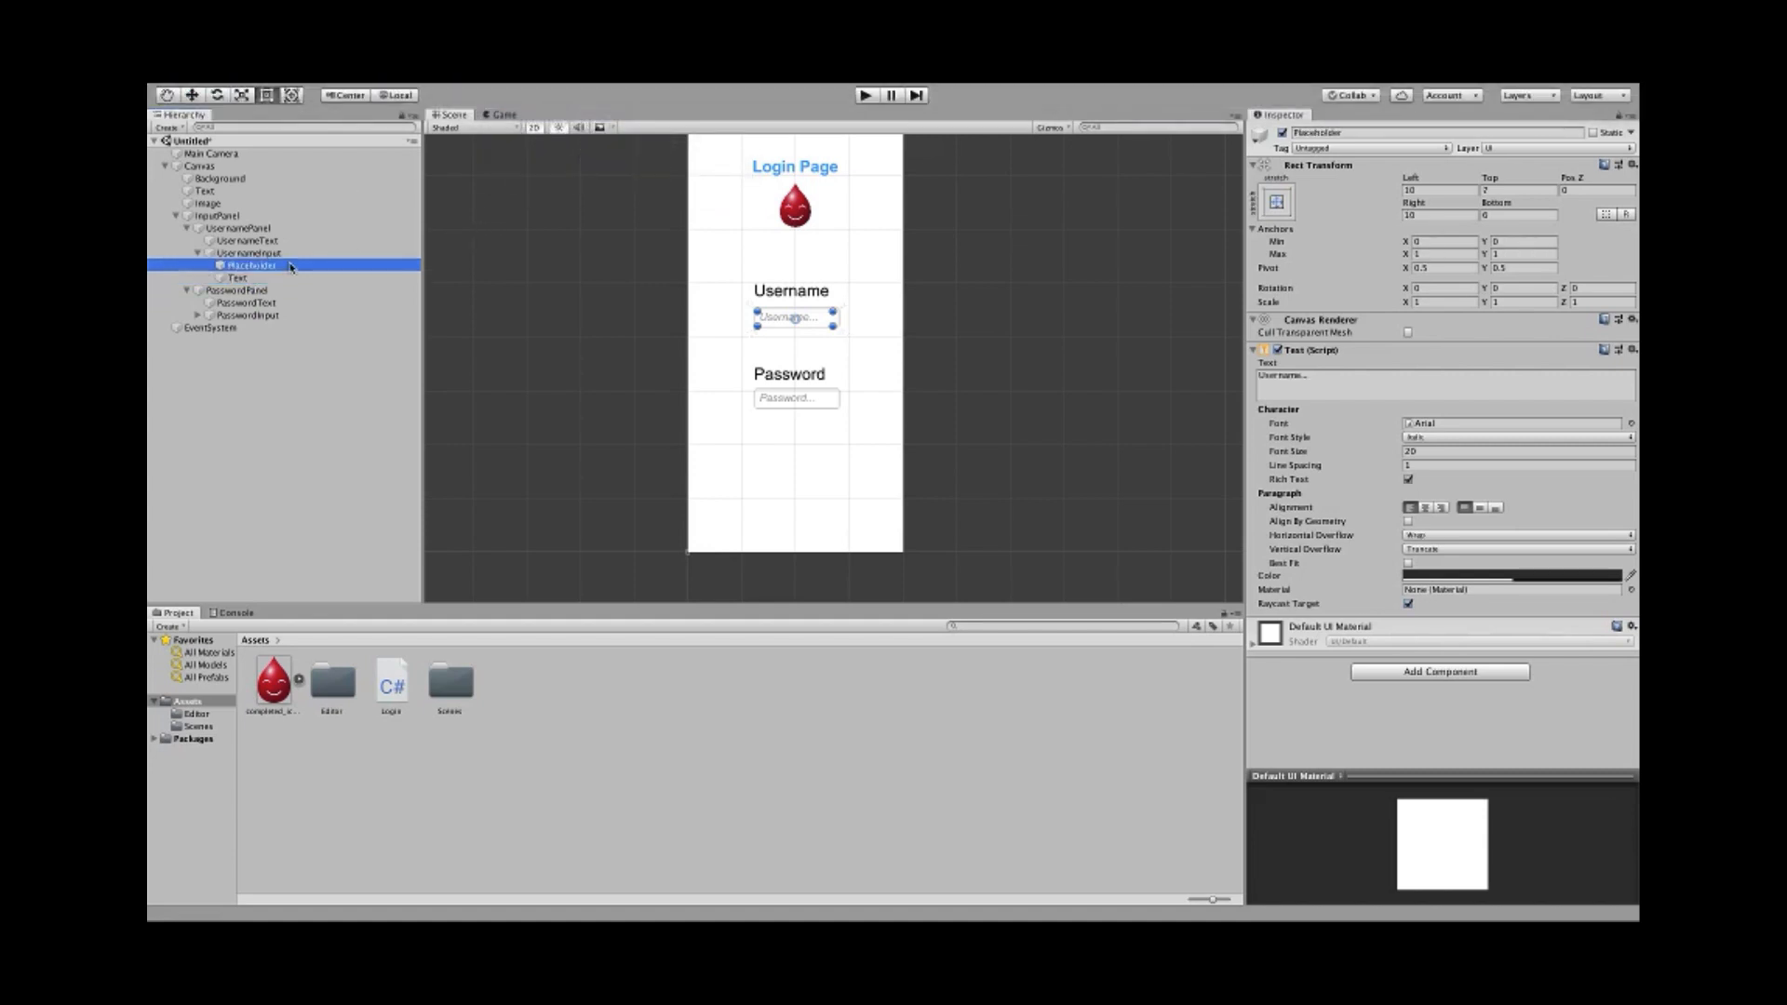
super+click(290, 253)
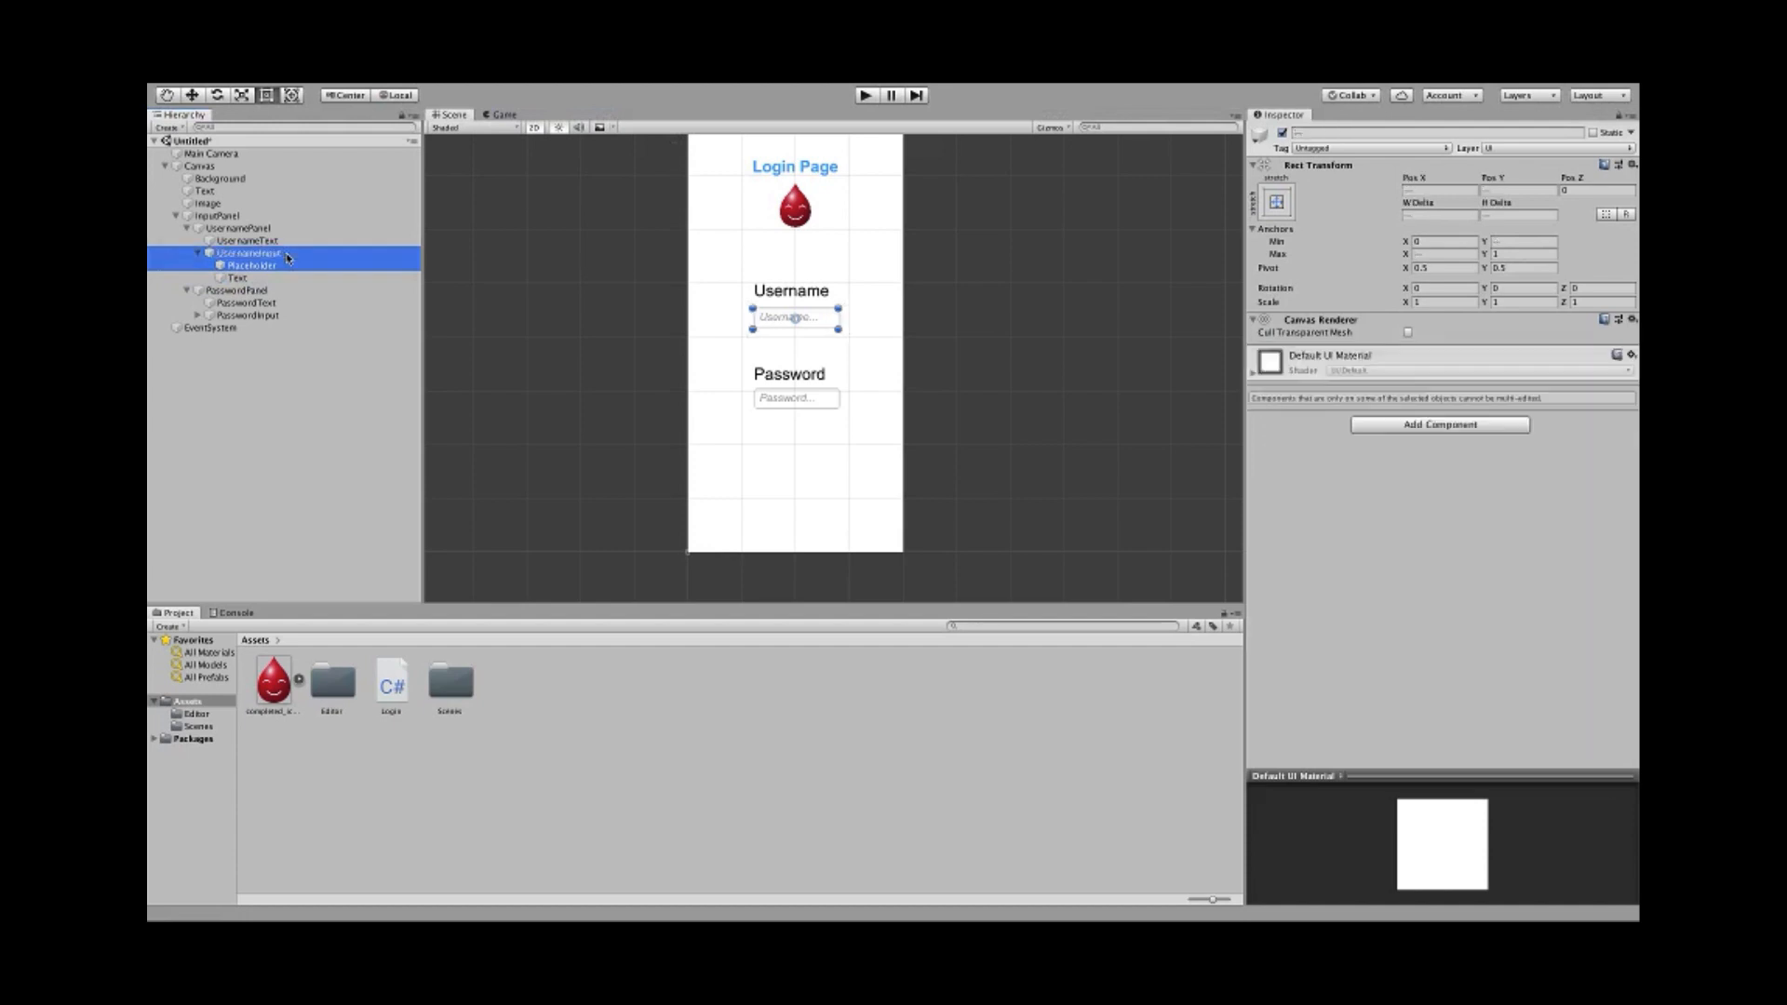
super+click(290, 241)
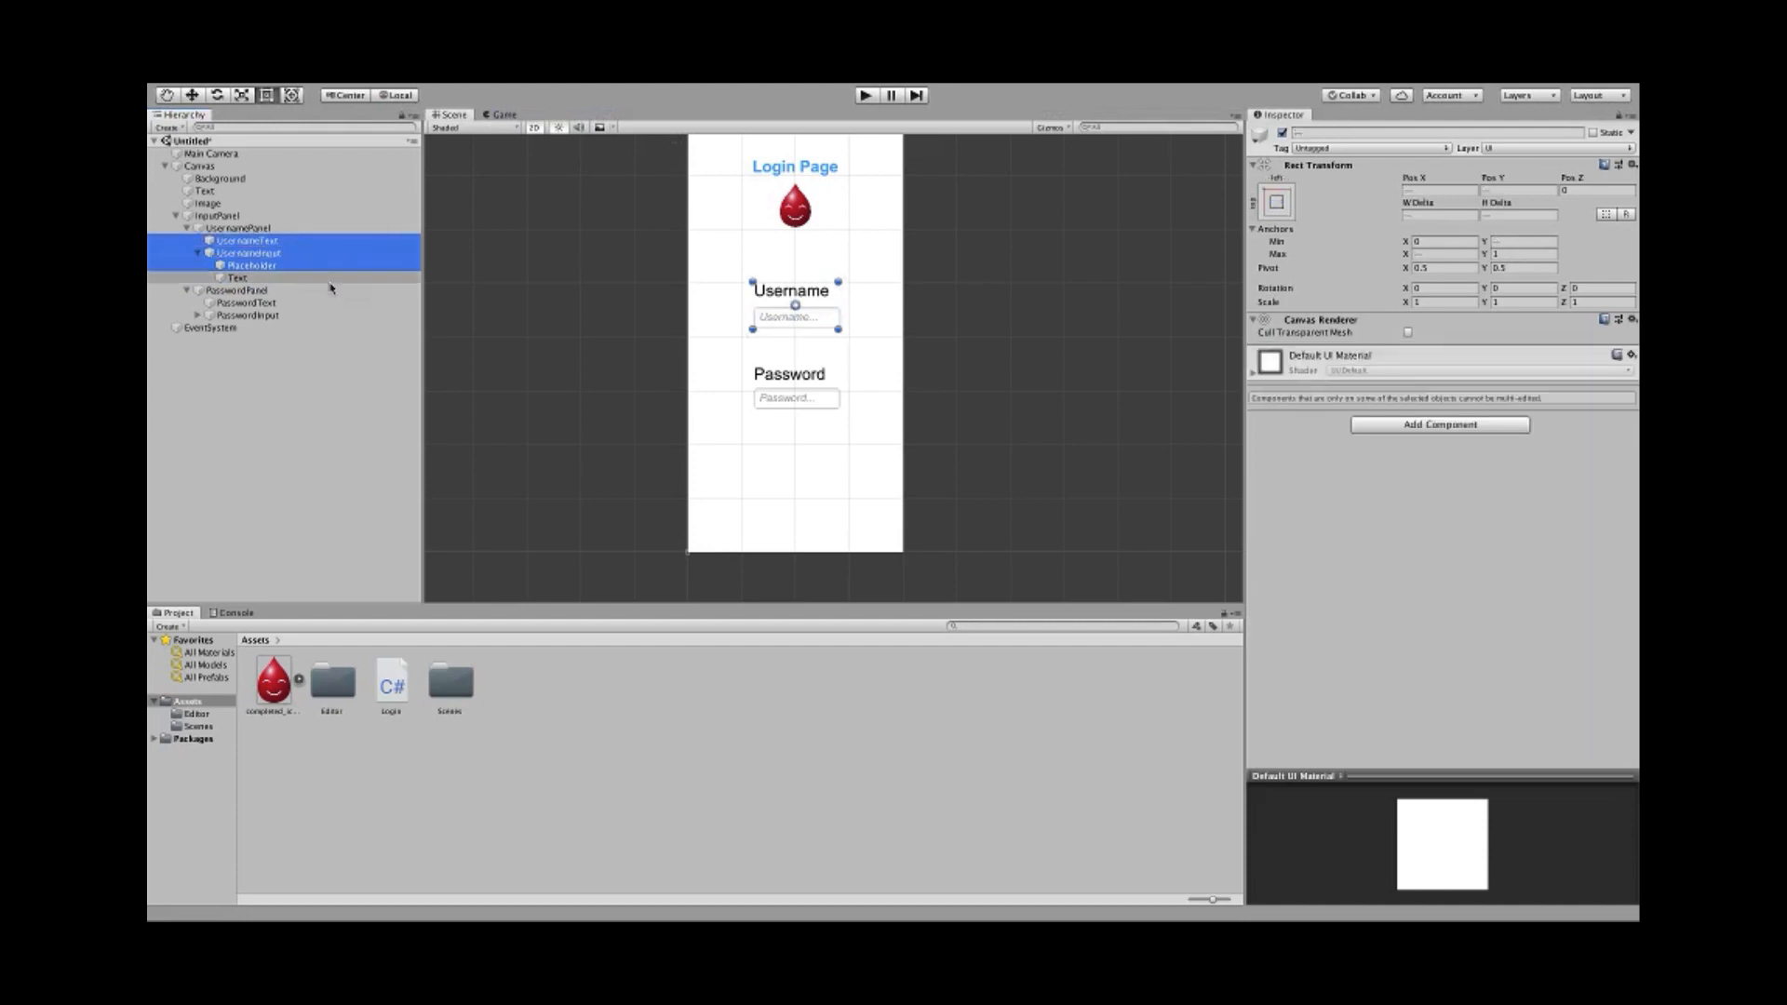
click(275, 267)
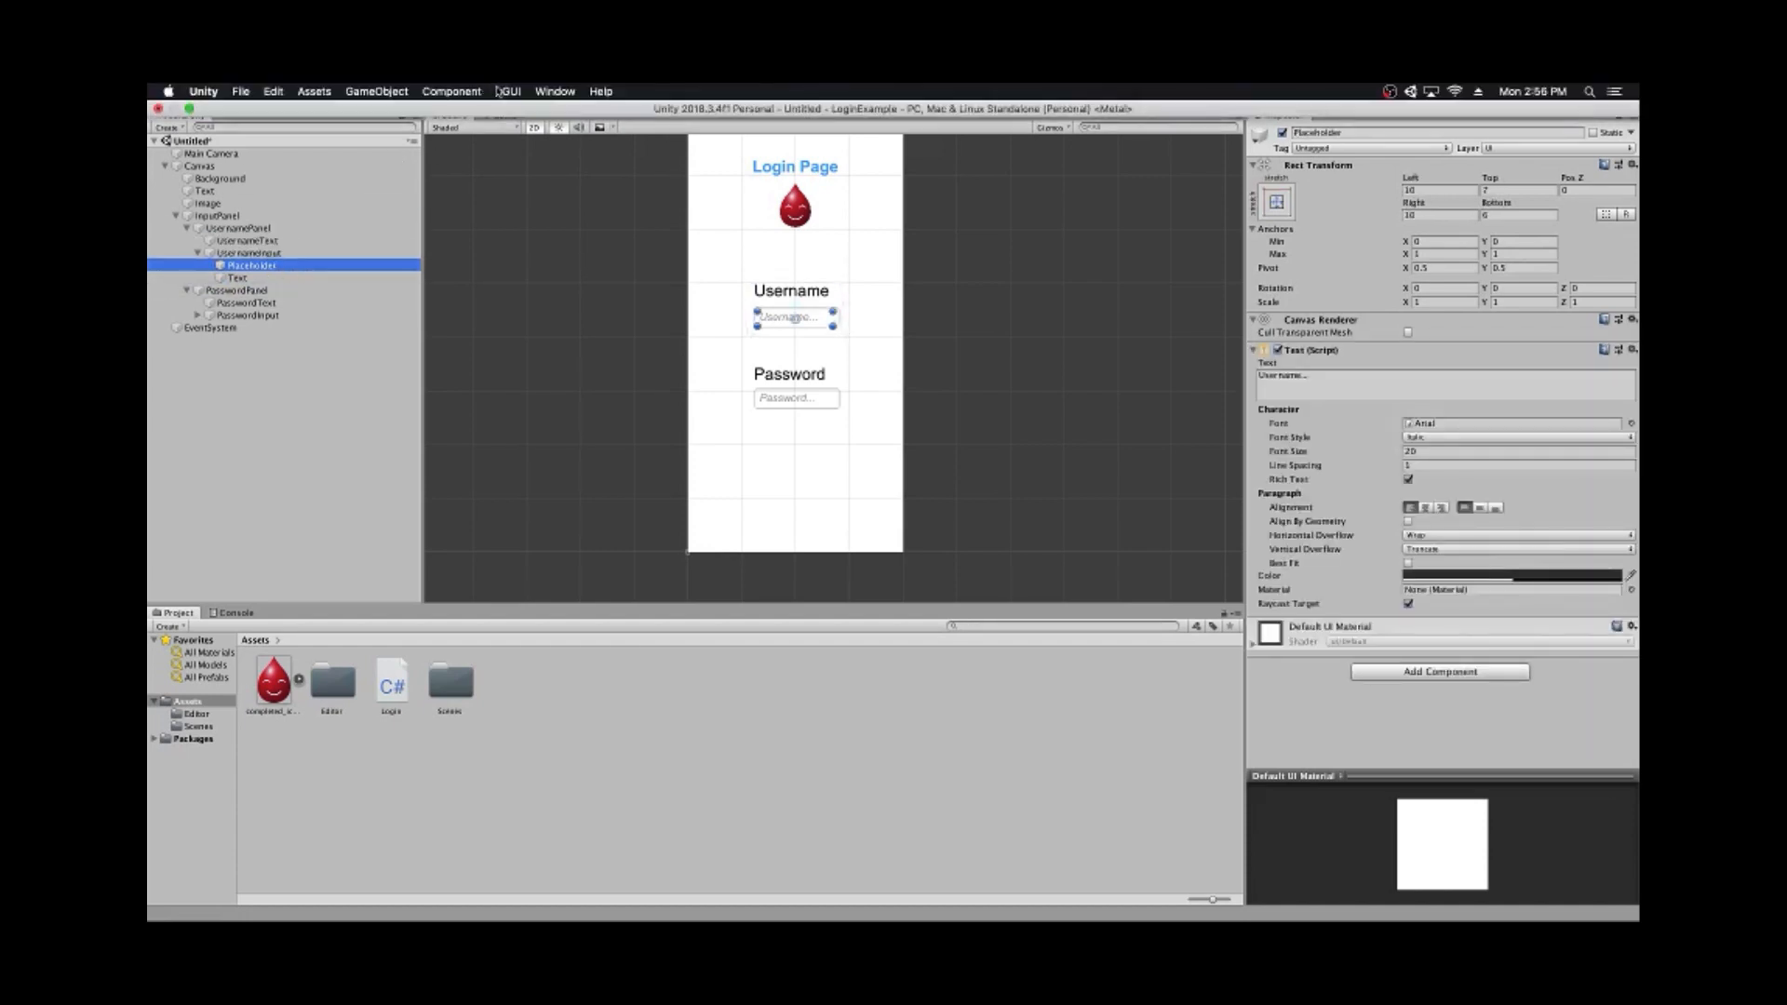
click(500, 90)
click(507, 112)
click(271, 255)
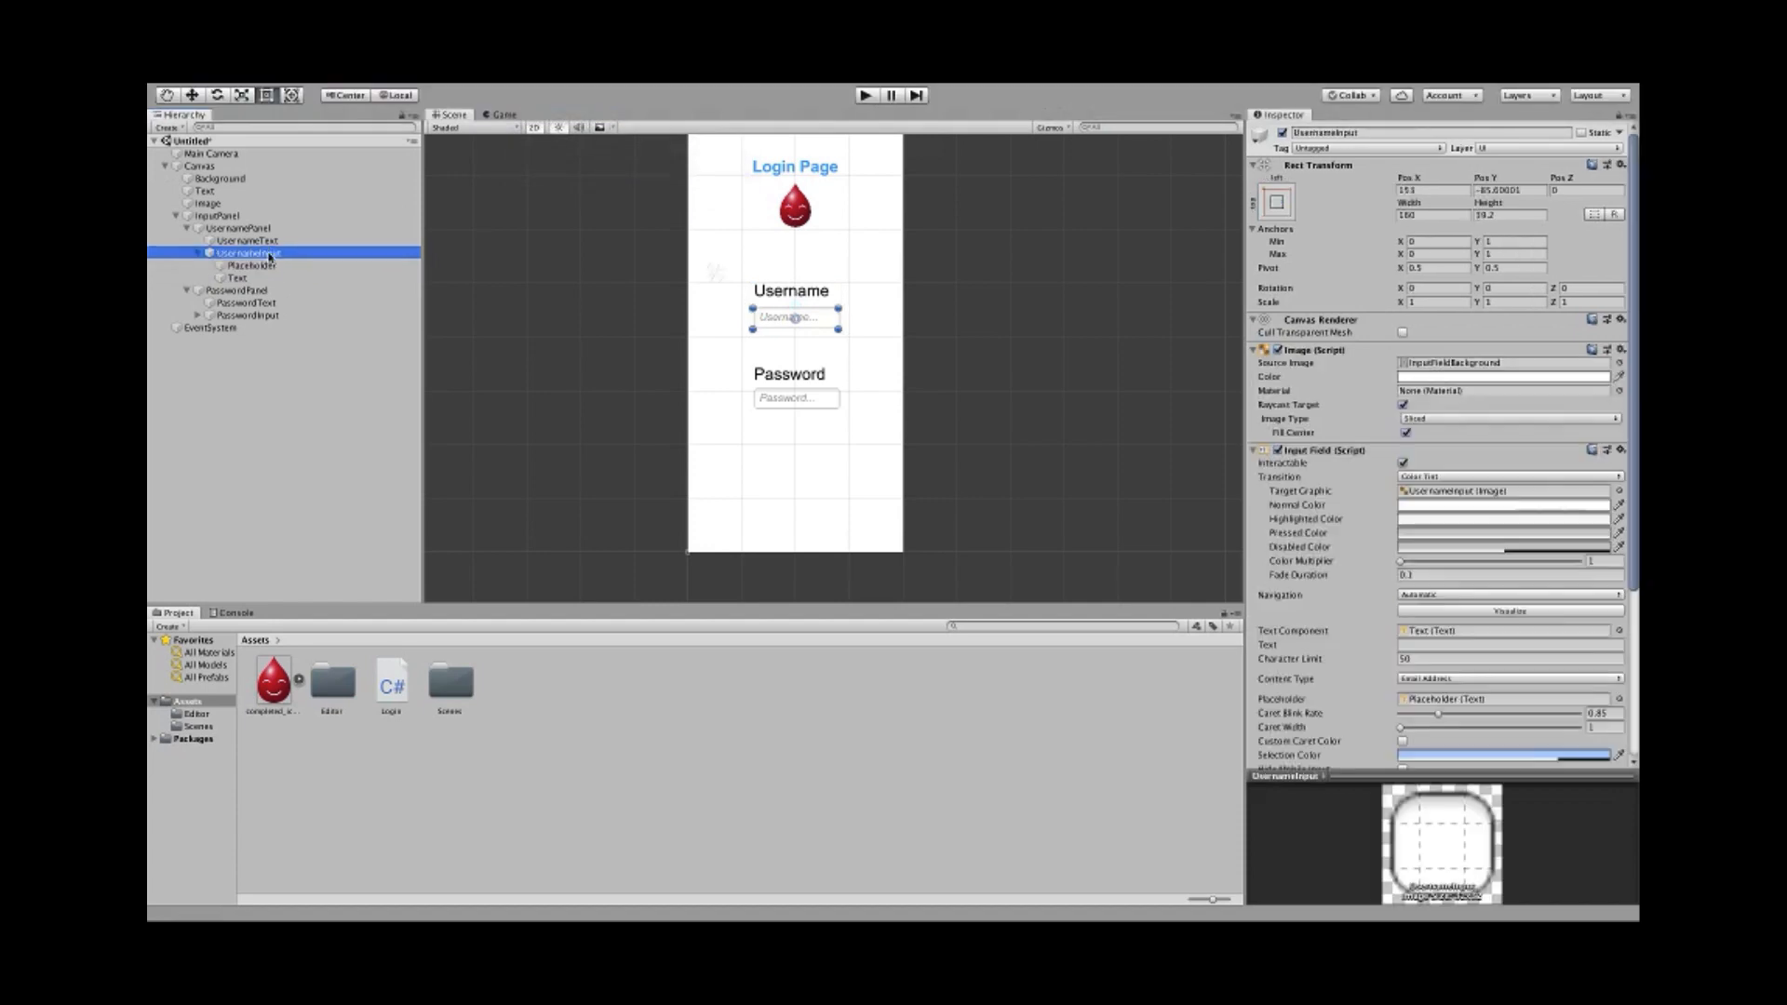
click(499, 89)
click(508, 113)
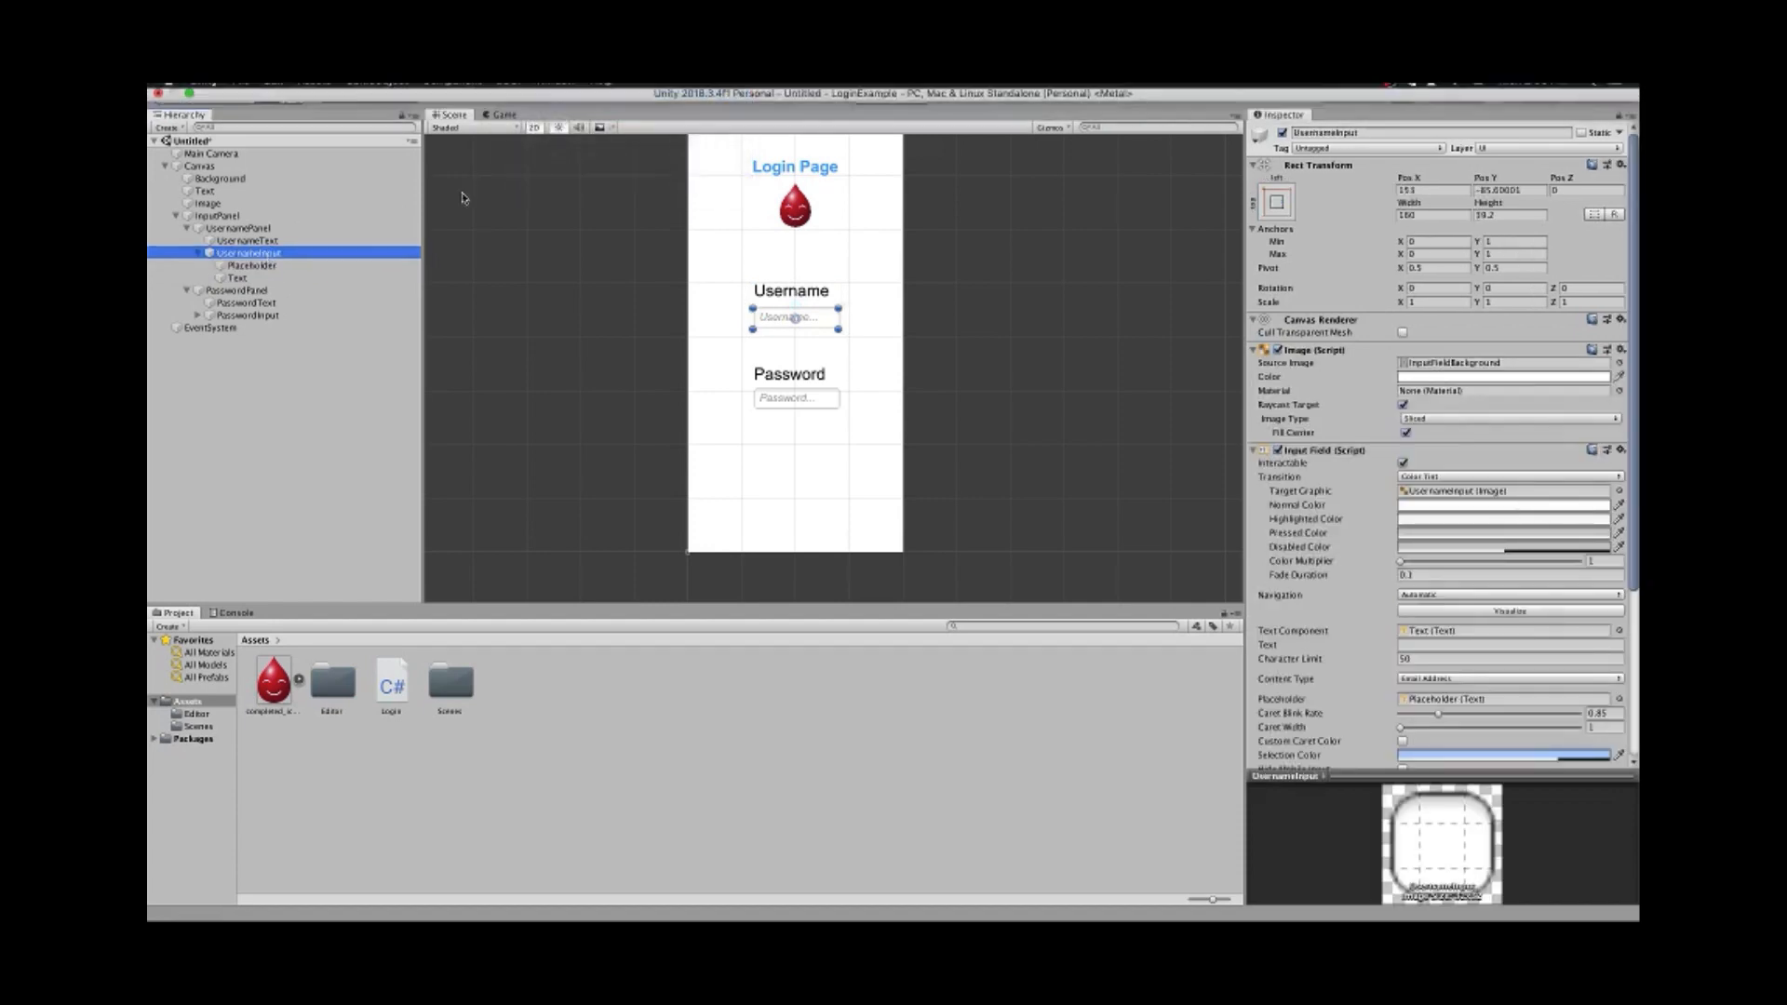
click(400, 240)
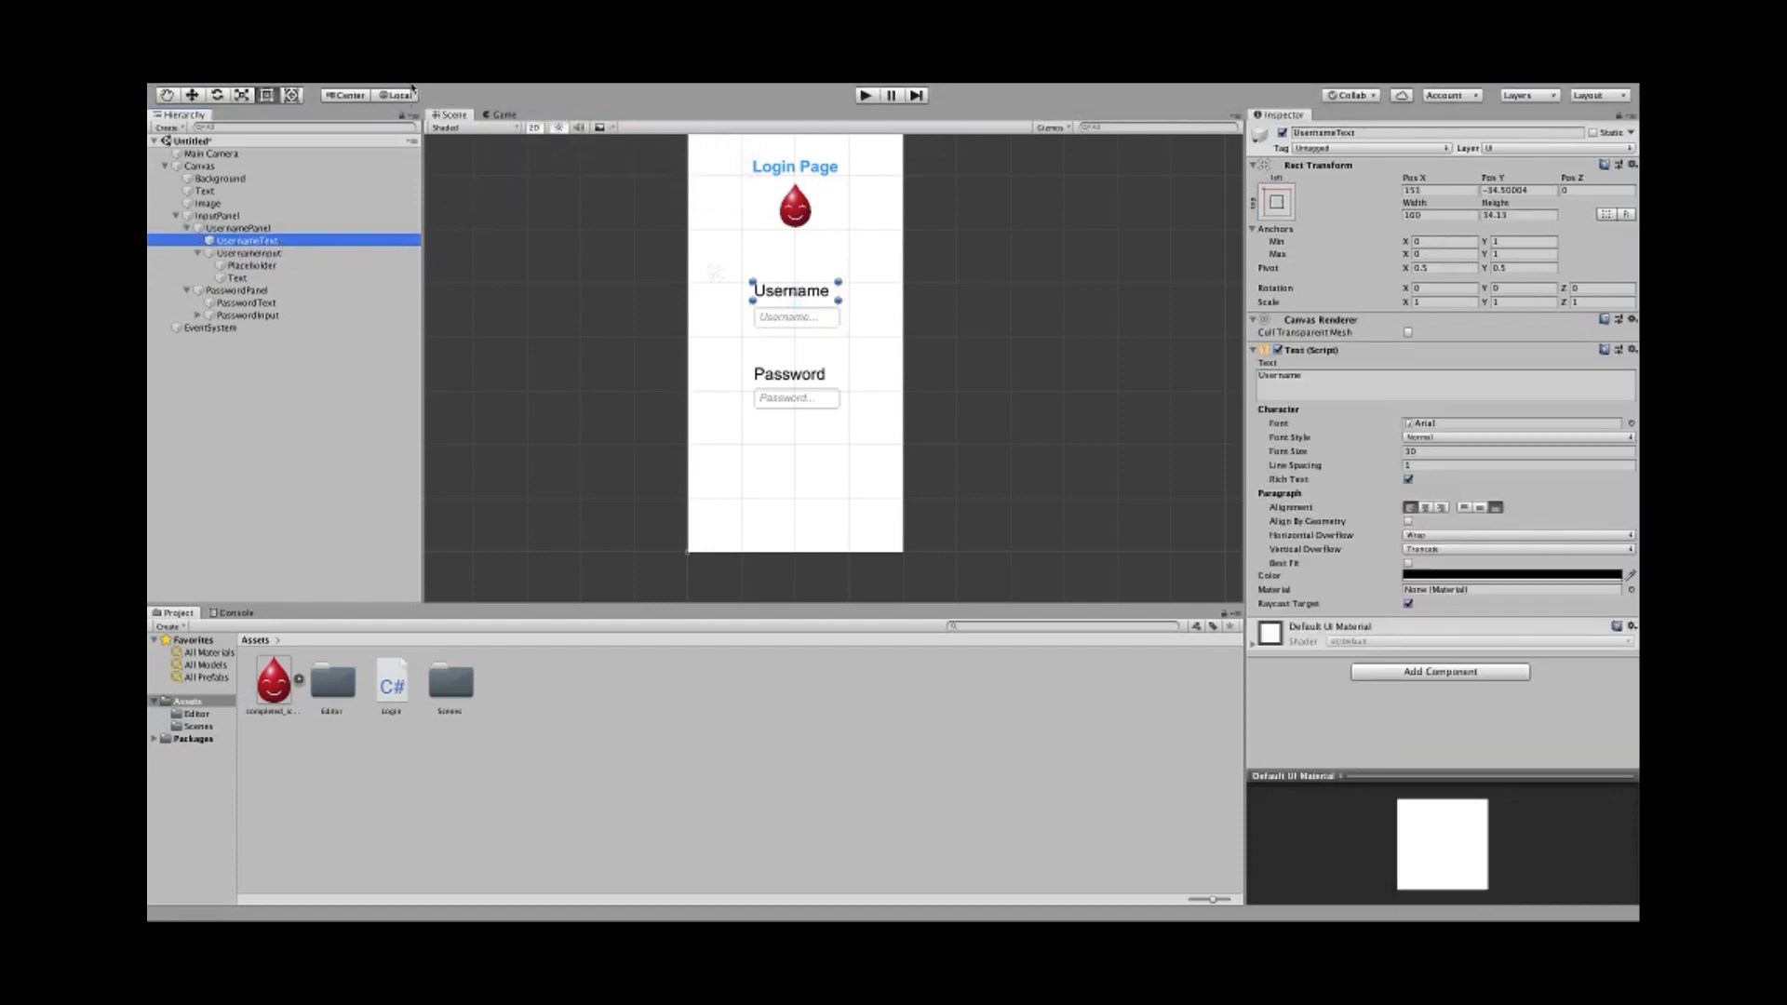
click(507, 91)
click(510, 112)
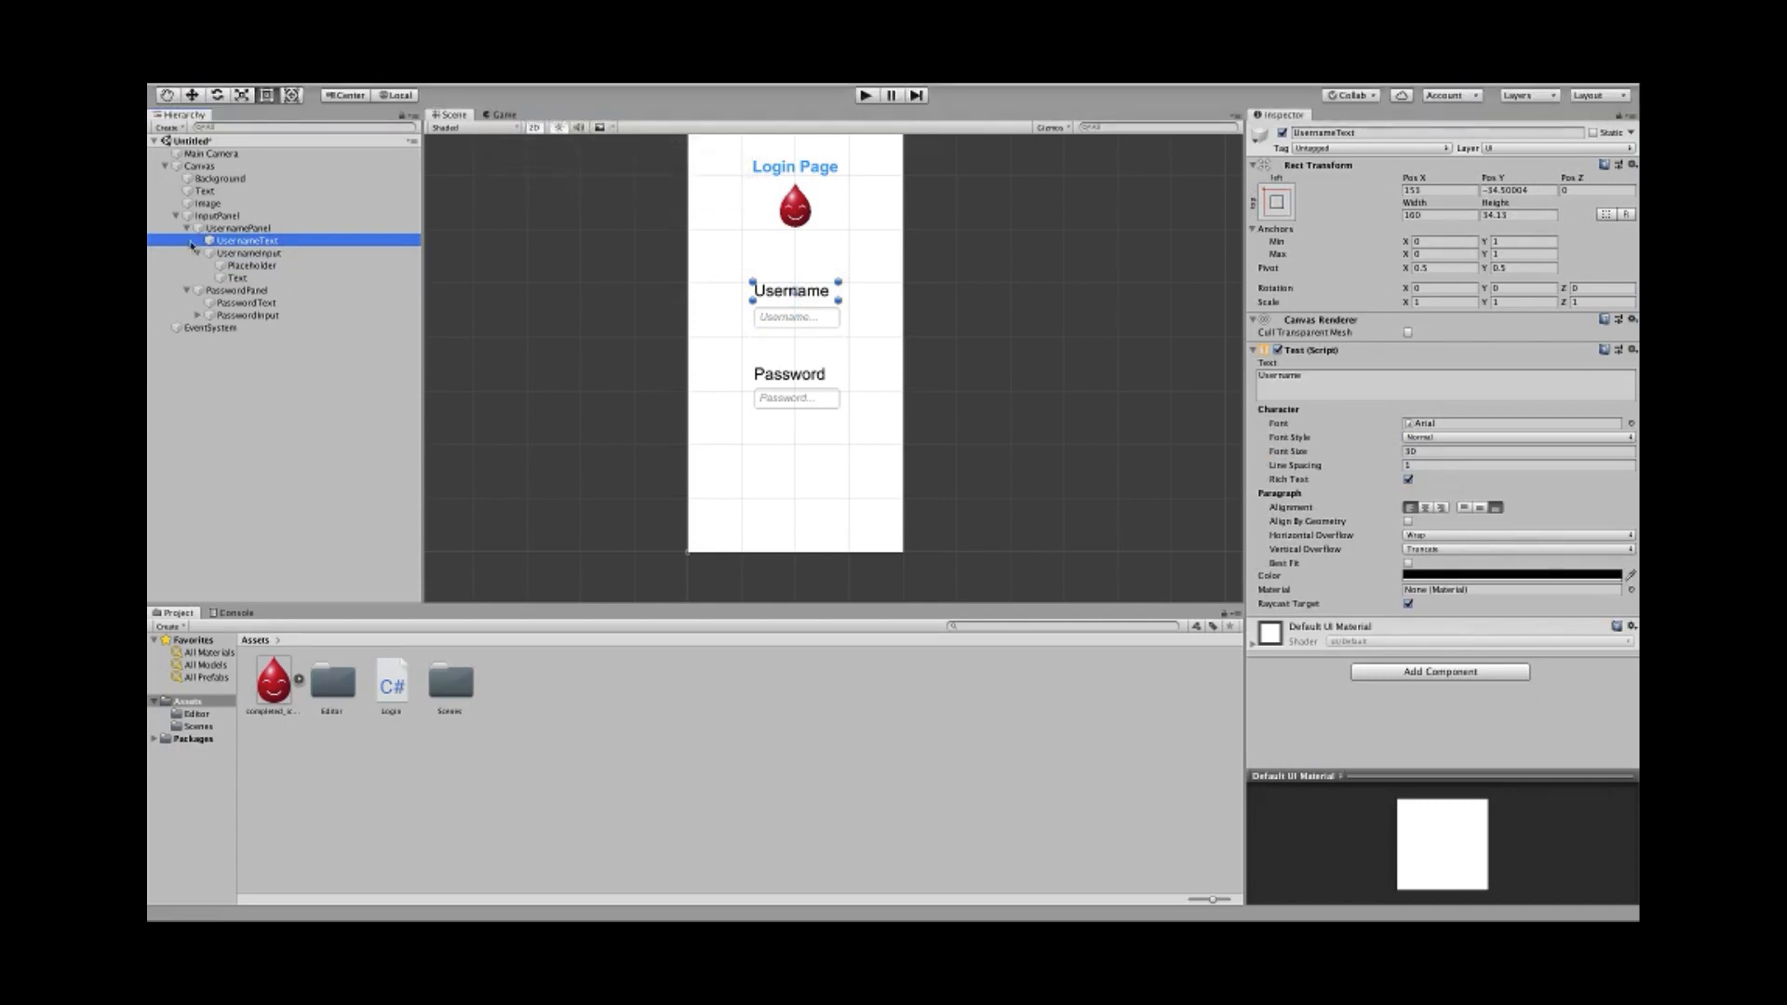
- Preview the login layout at two other phone resolutions in the Game view, then return to the Scene view
click(210, 229)
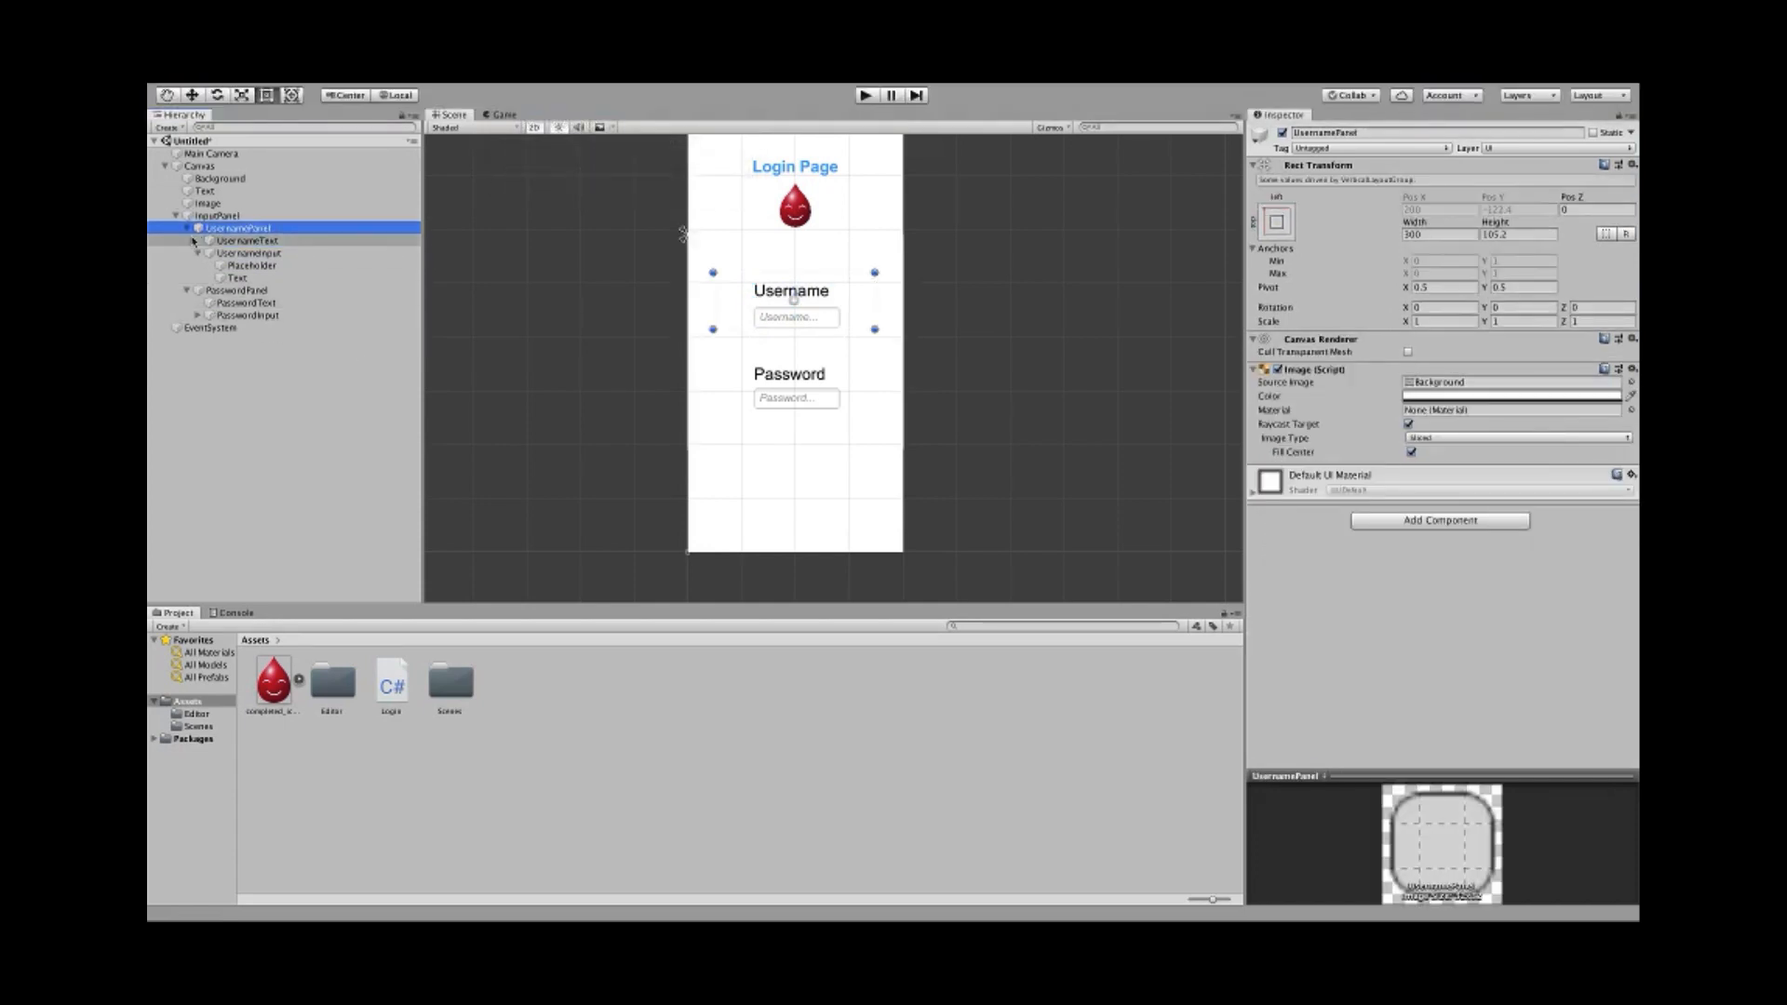
click(189, 228)
click(507, 114)
click(540, 127)
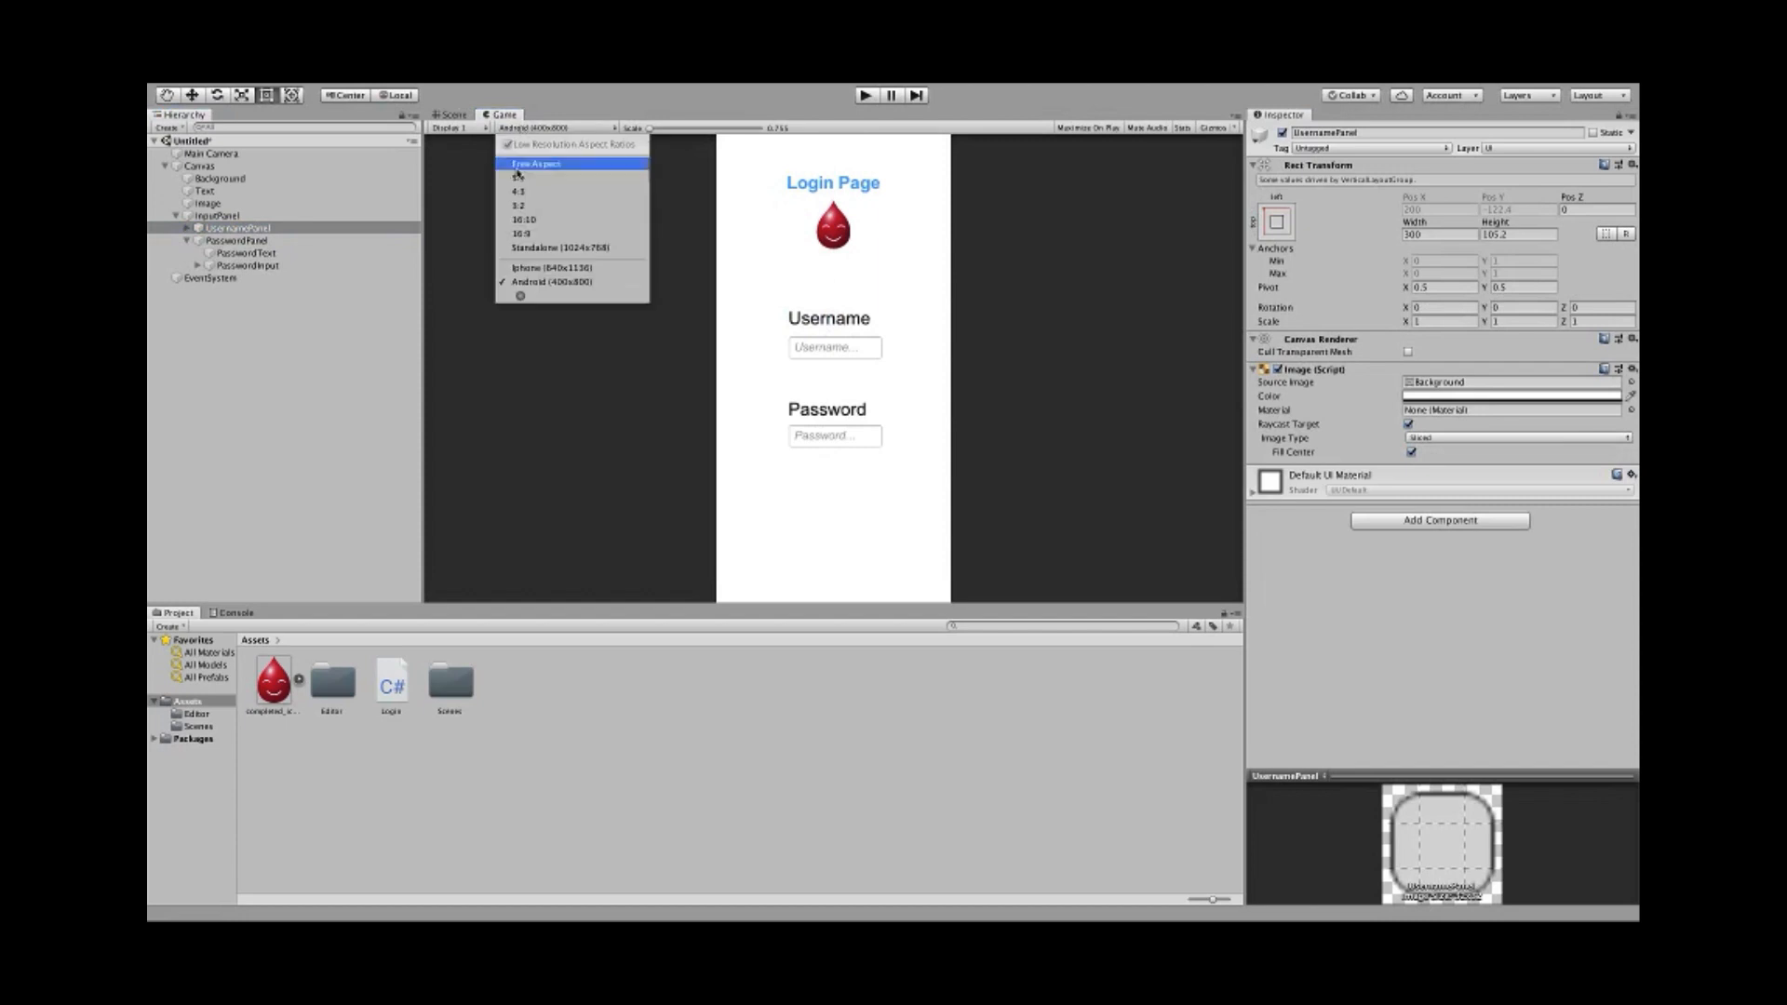
click(521, 268)
click(517, 127)
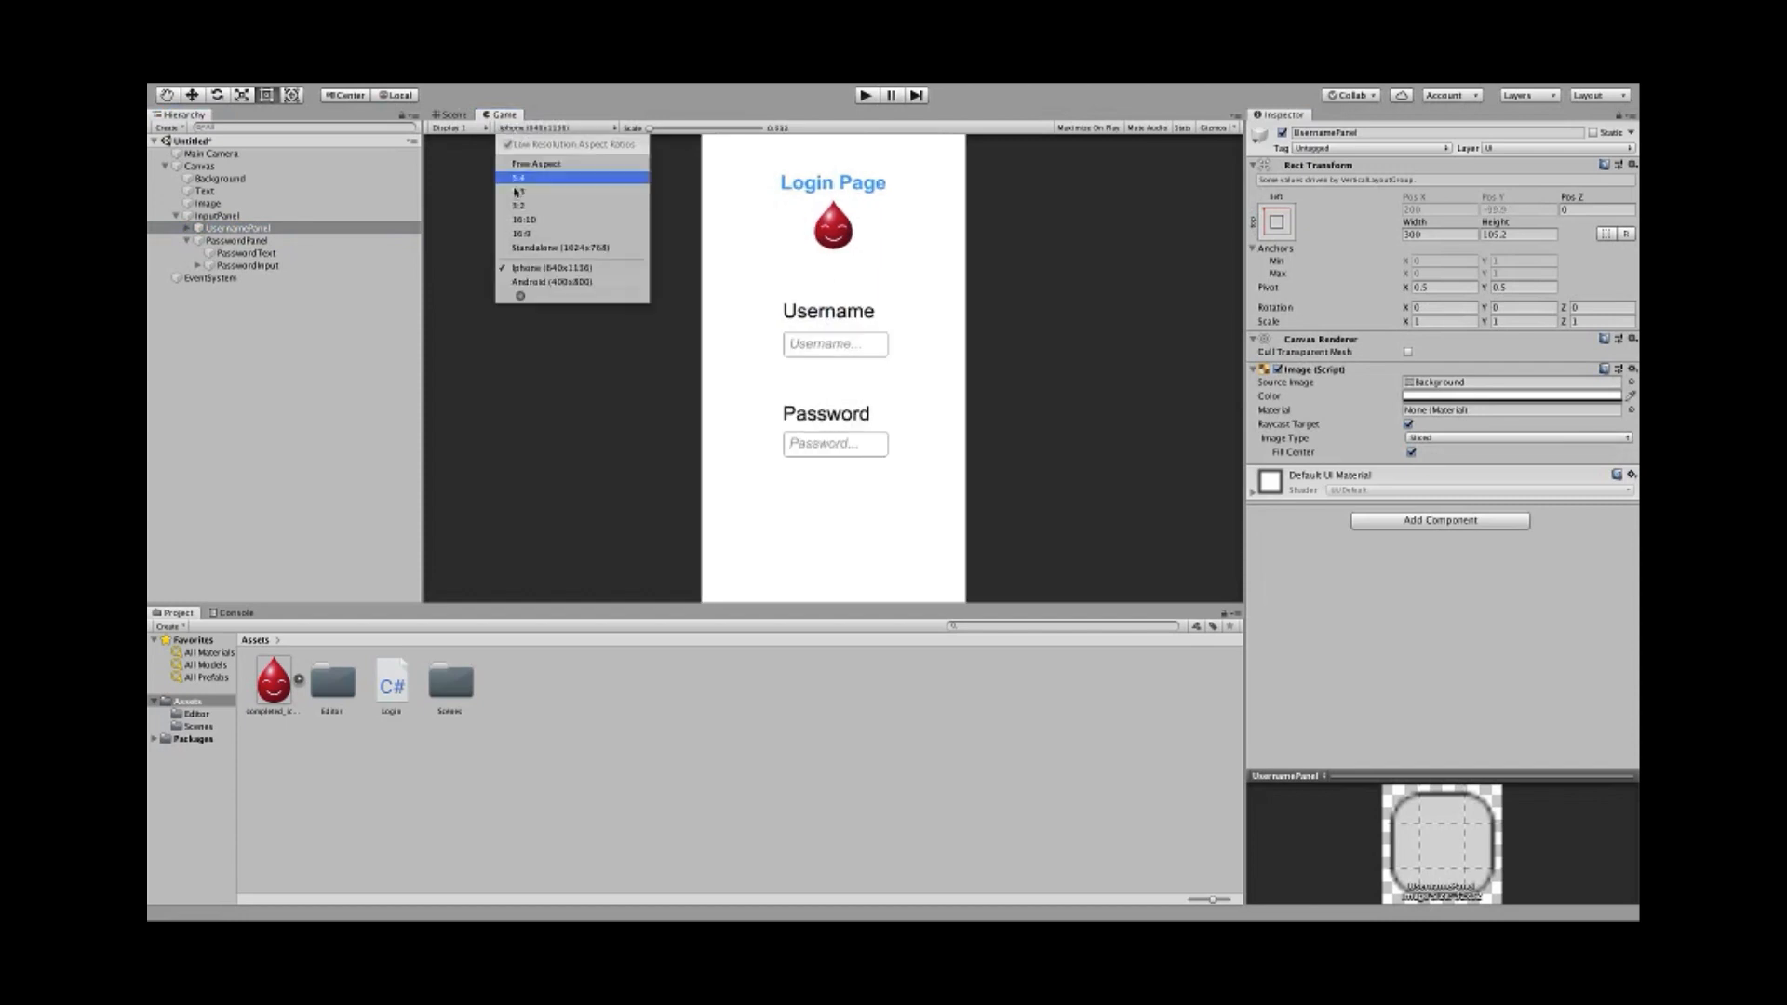
click(524, 285)
click(455, 114)
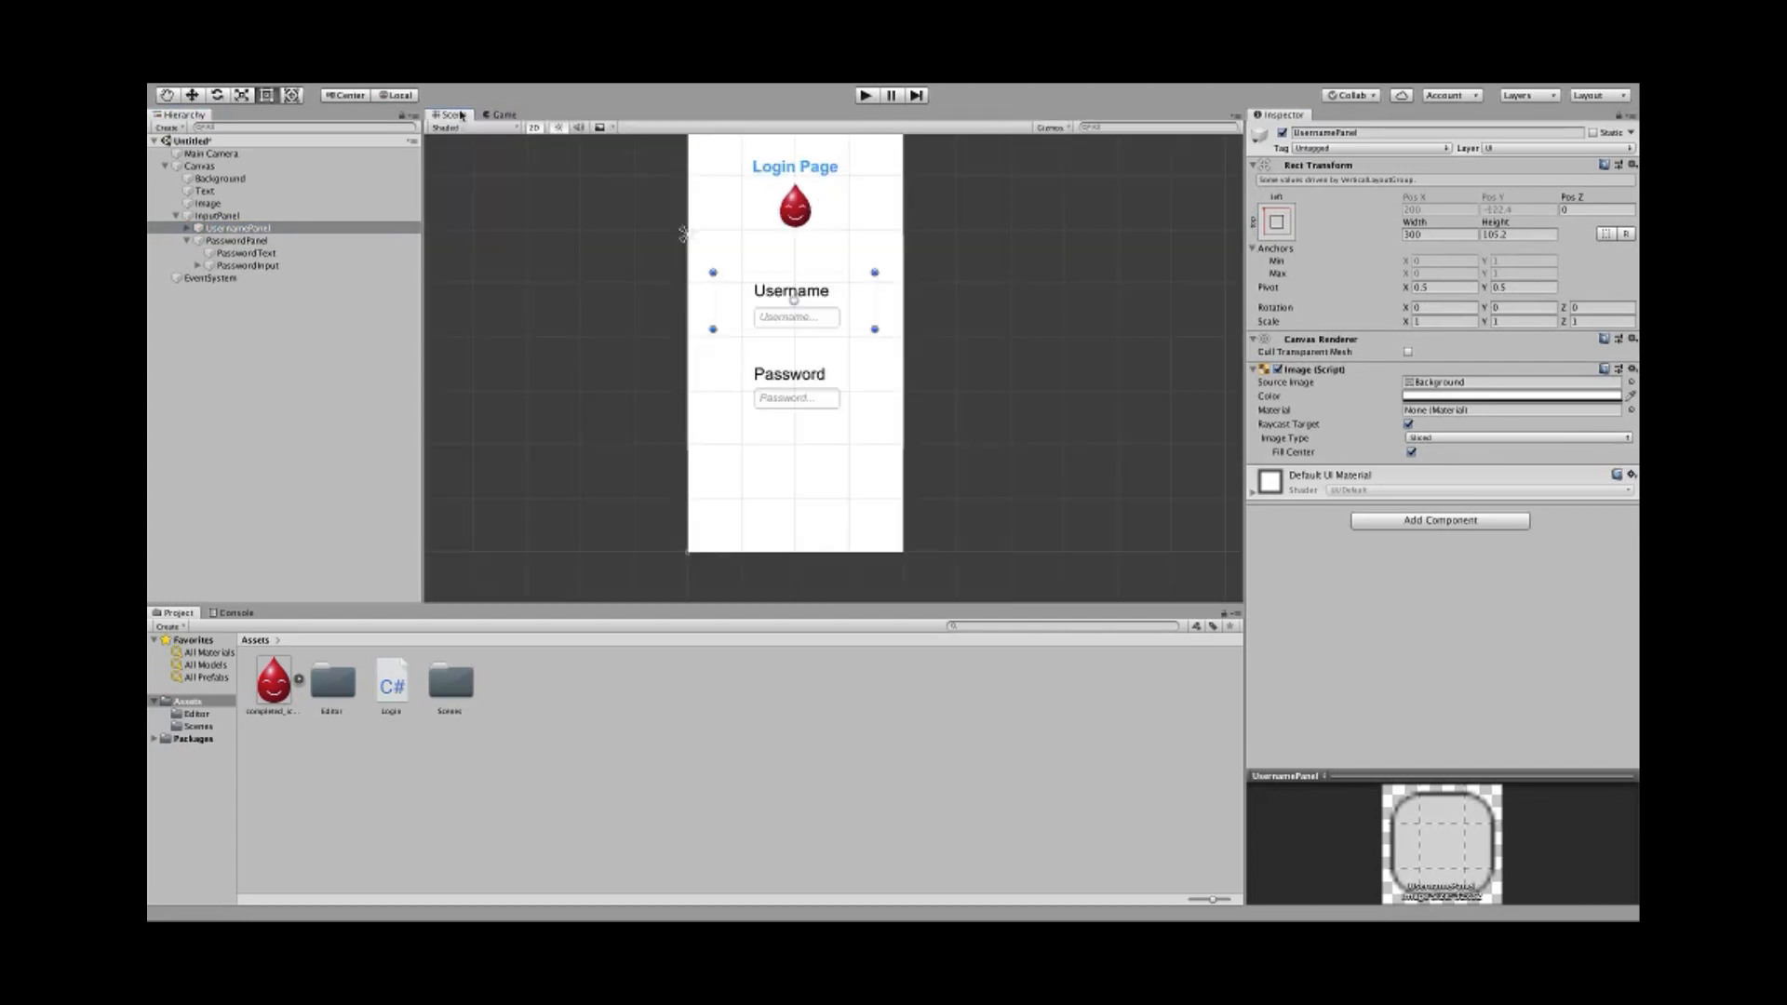
click(544, 372)
scroll(670, 456, up, 2)
middle_drag(670, 456, 633, 450)
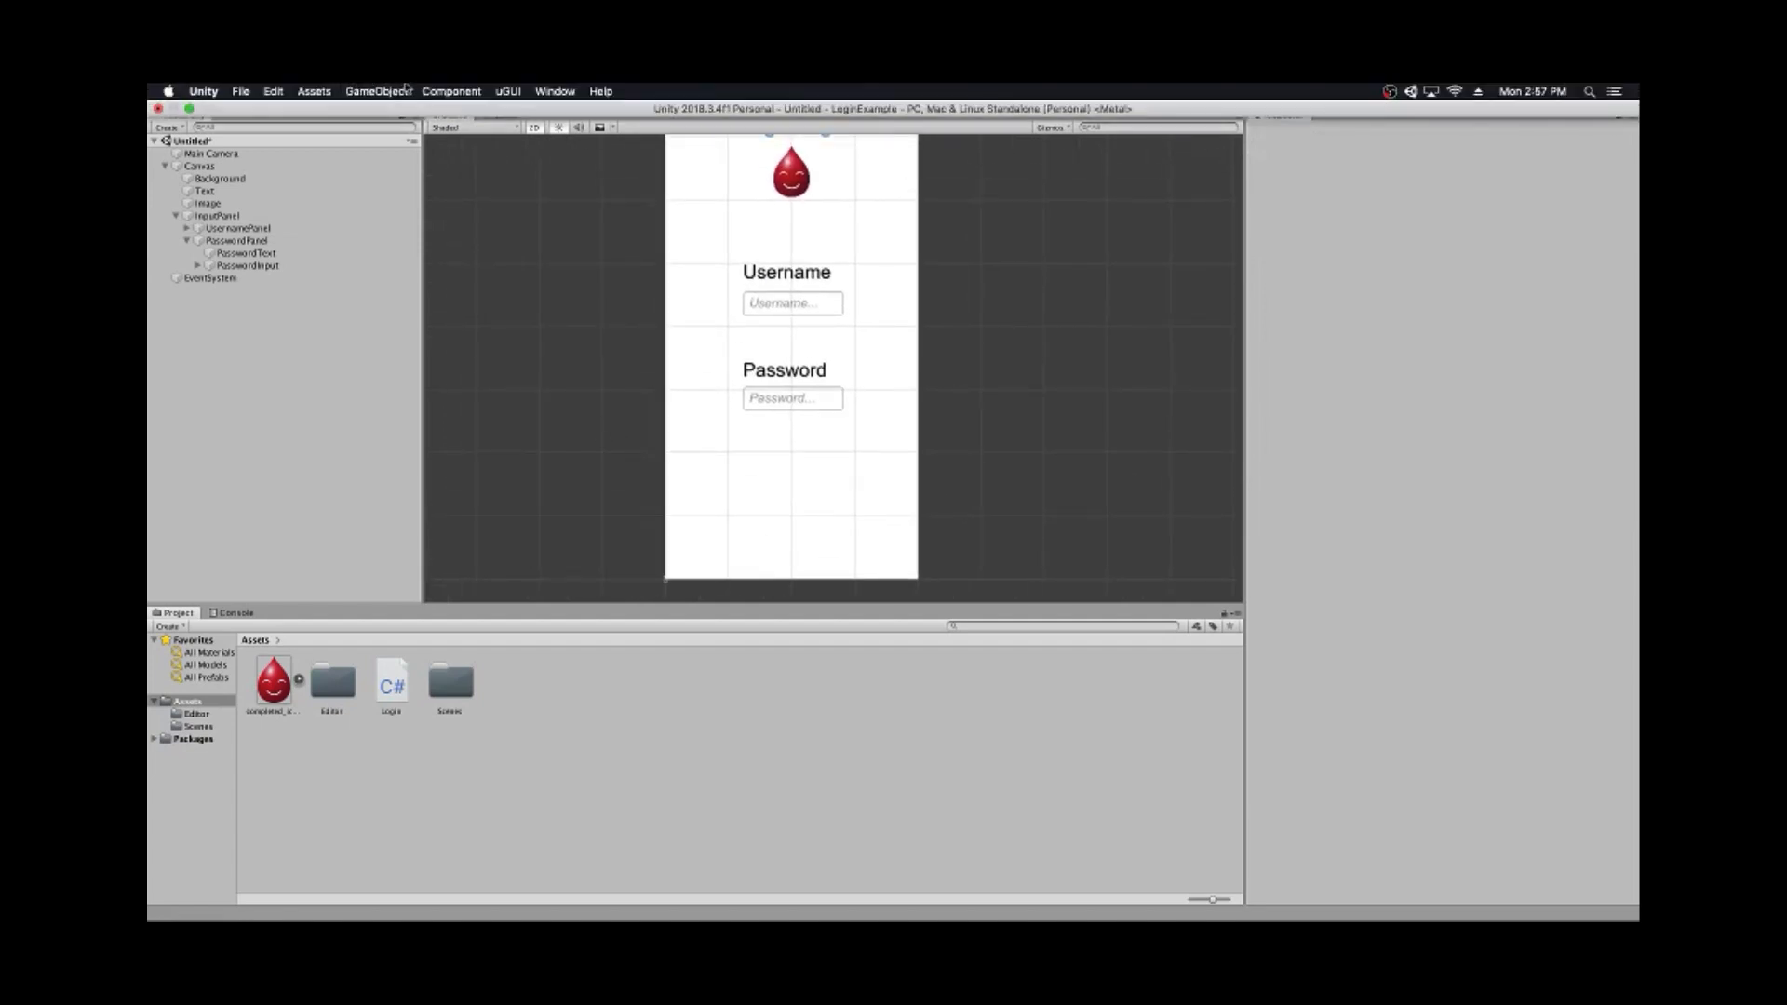
- Add a UI Button and place it below the Password field
click(391, 91)
mouse_move(377, 231)
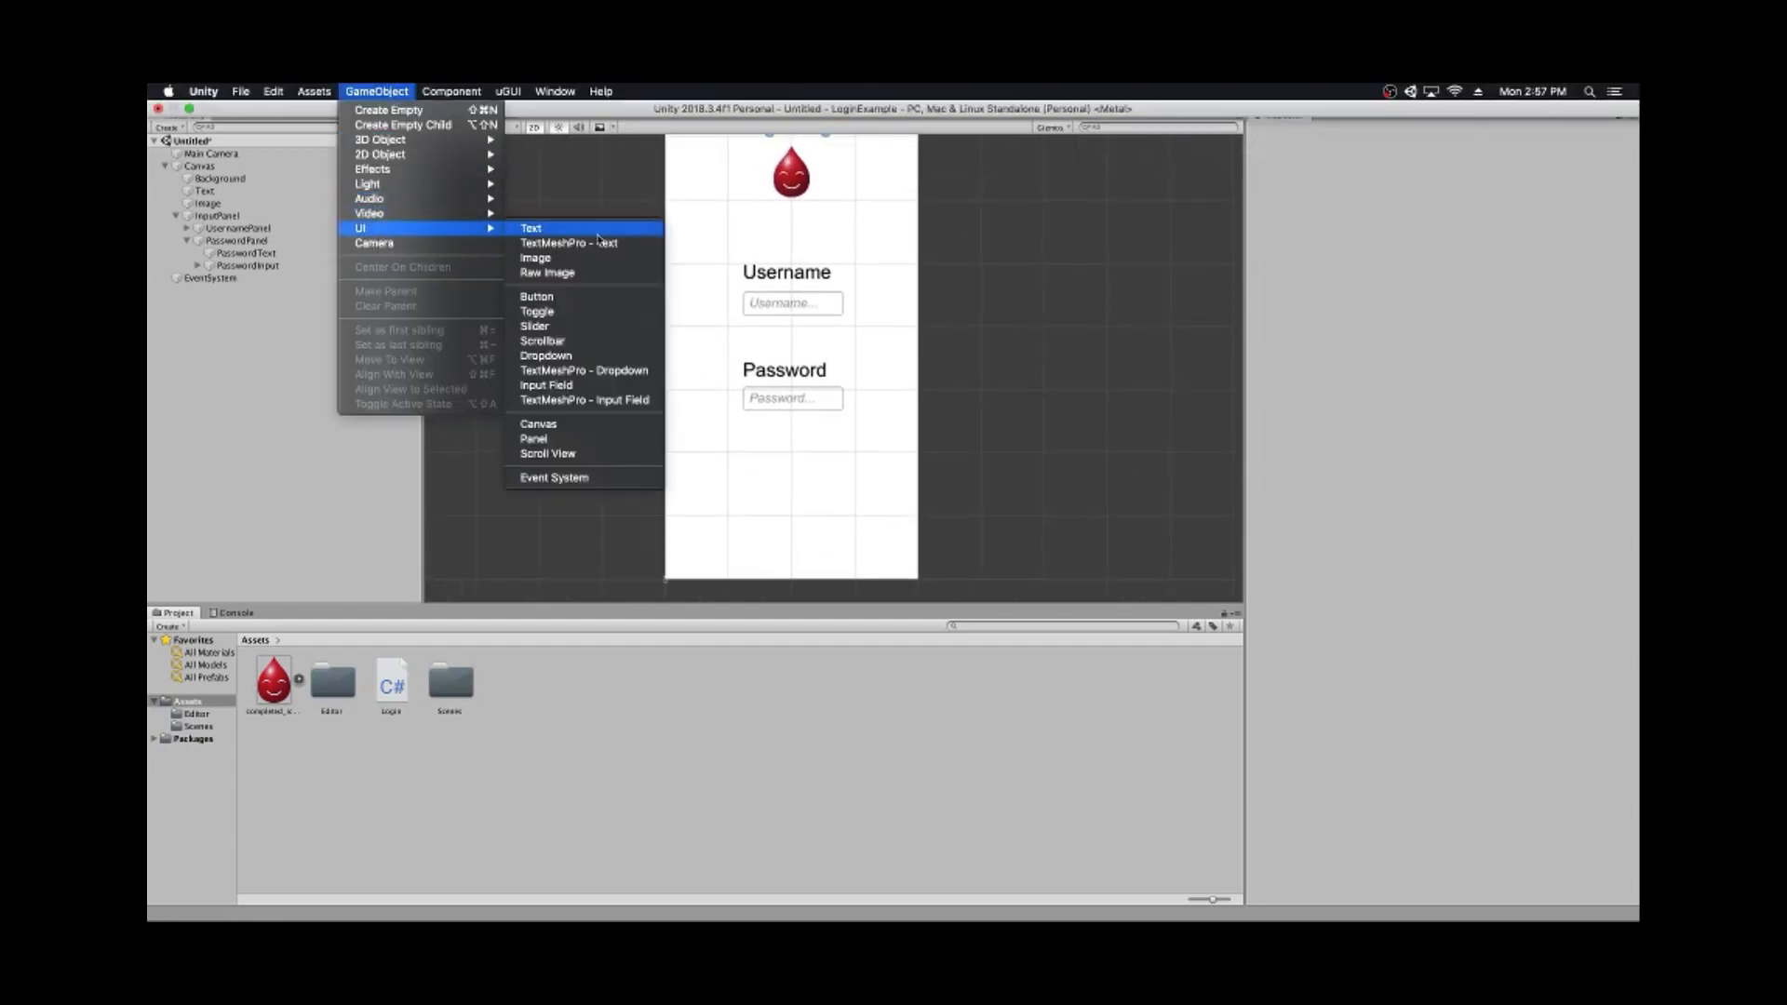
click(585, 296)
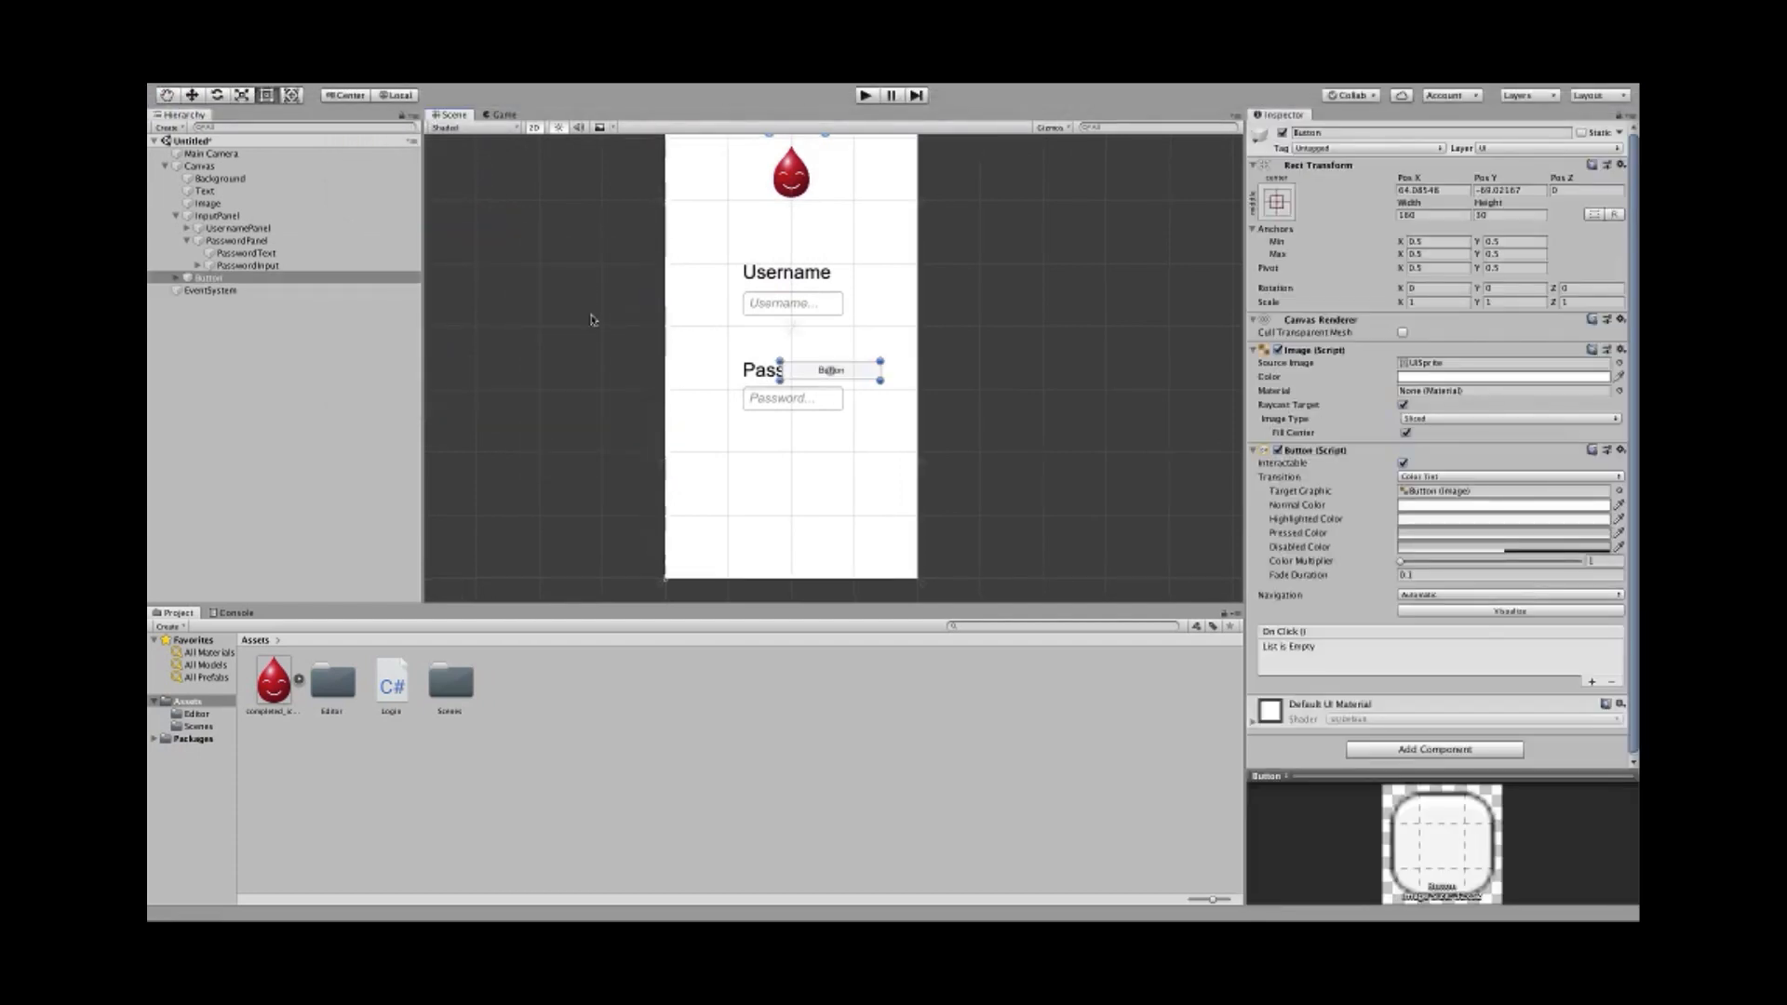
scroll(607, 368, up, 1)
drag(859, 369, 810, 480)
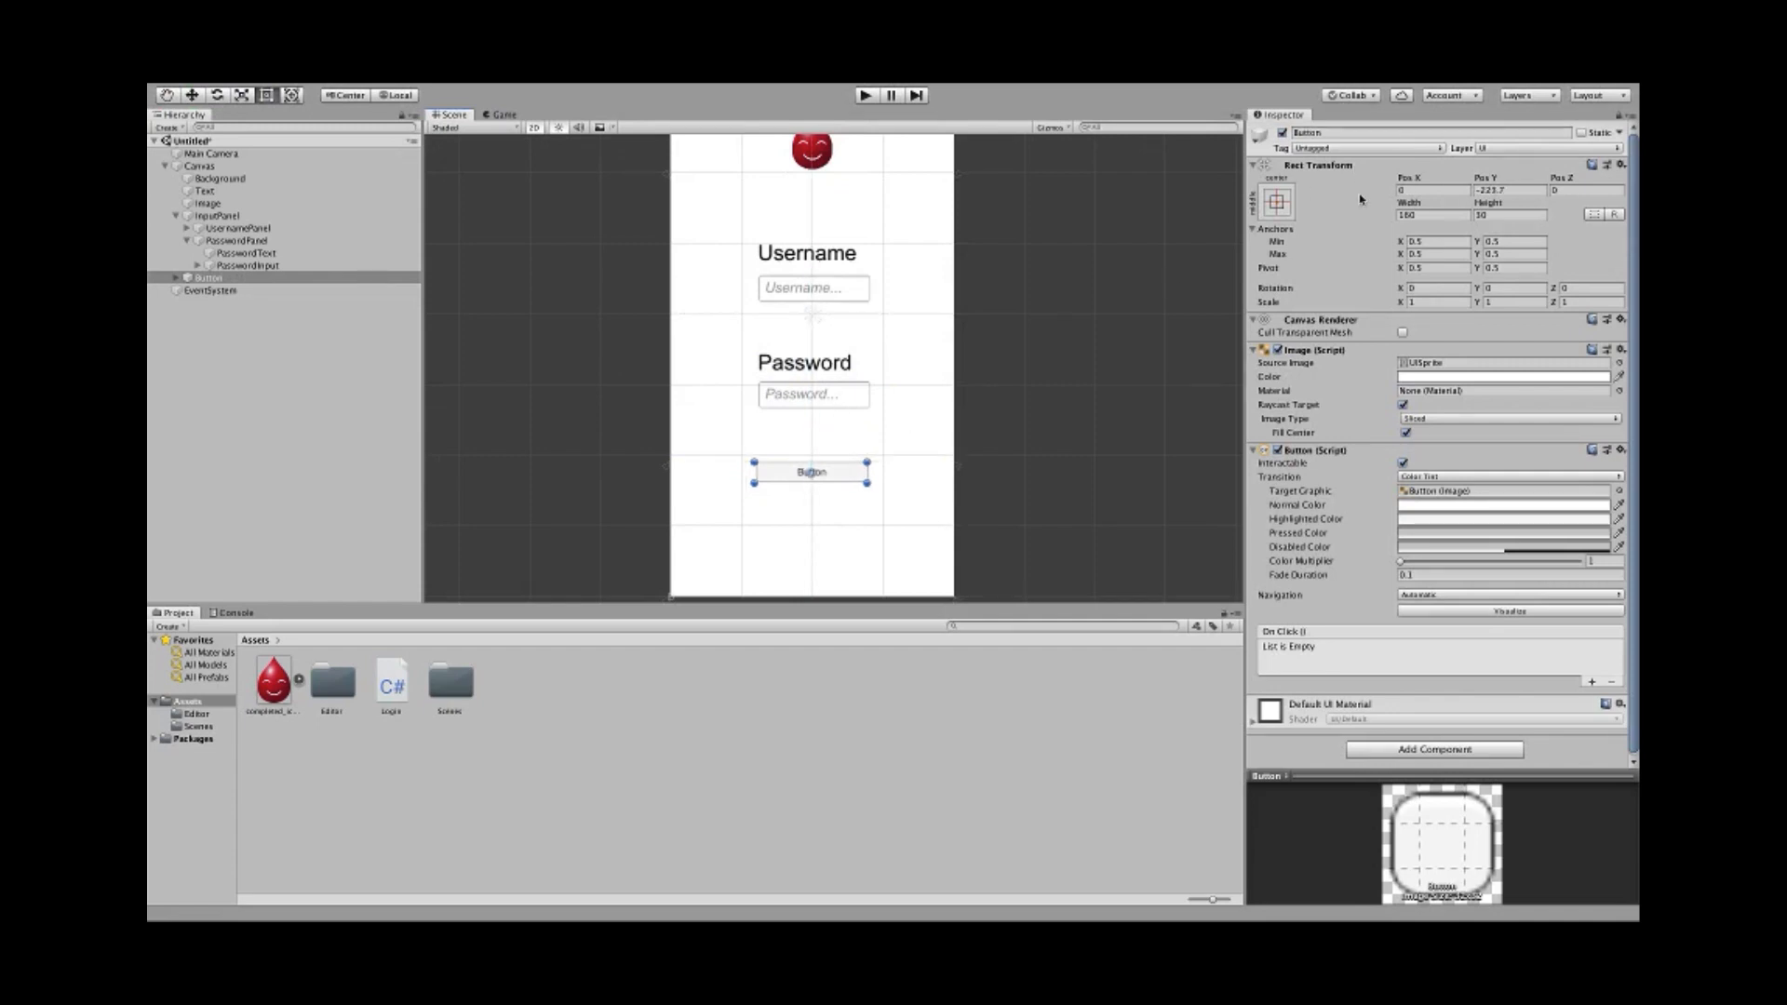
- Size the button to width 200 and height 60 and colour it bright green
click(1418, 215)
text(200)
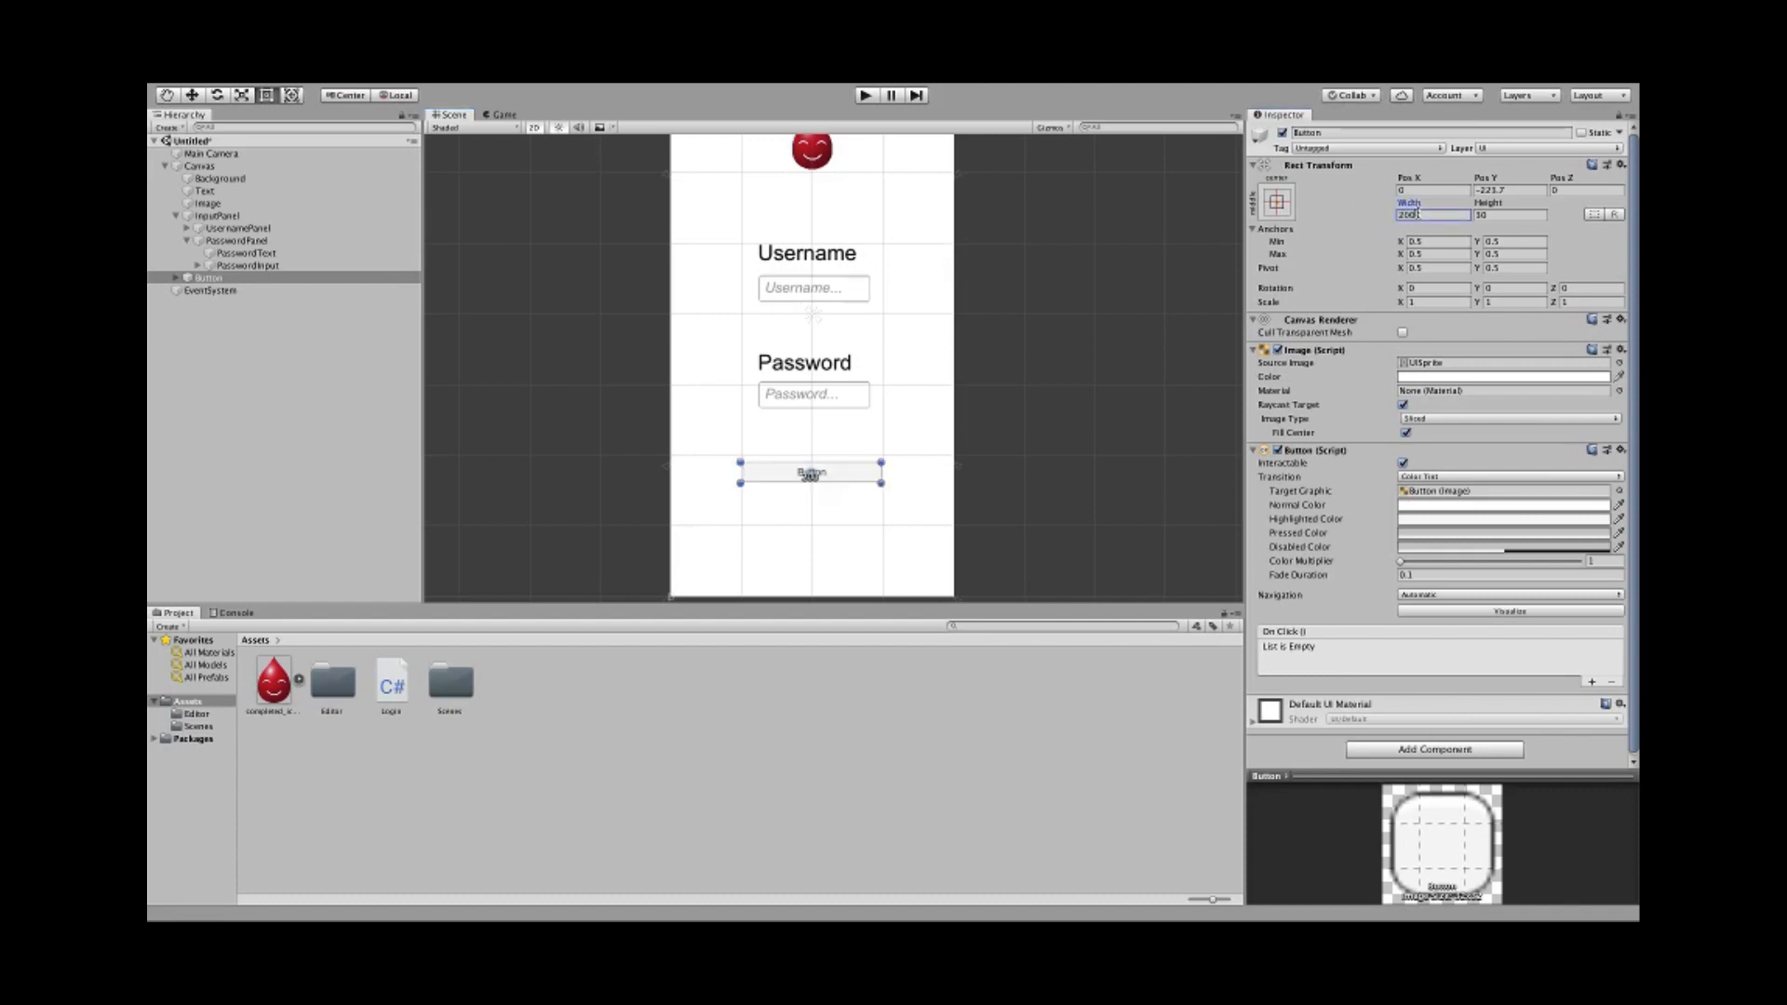
click(1491, 216)
text(60)
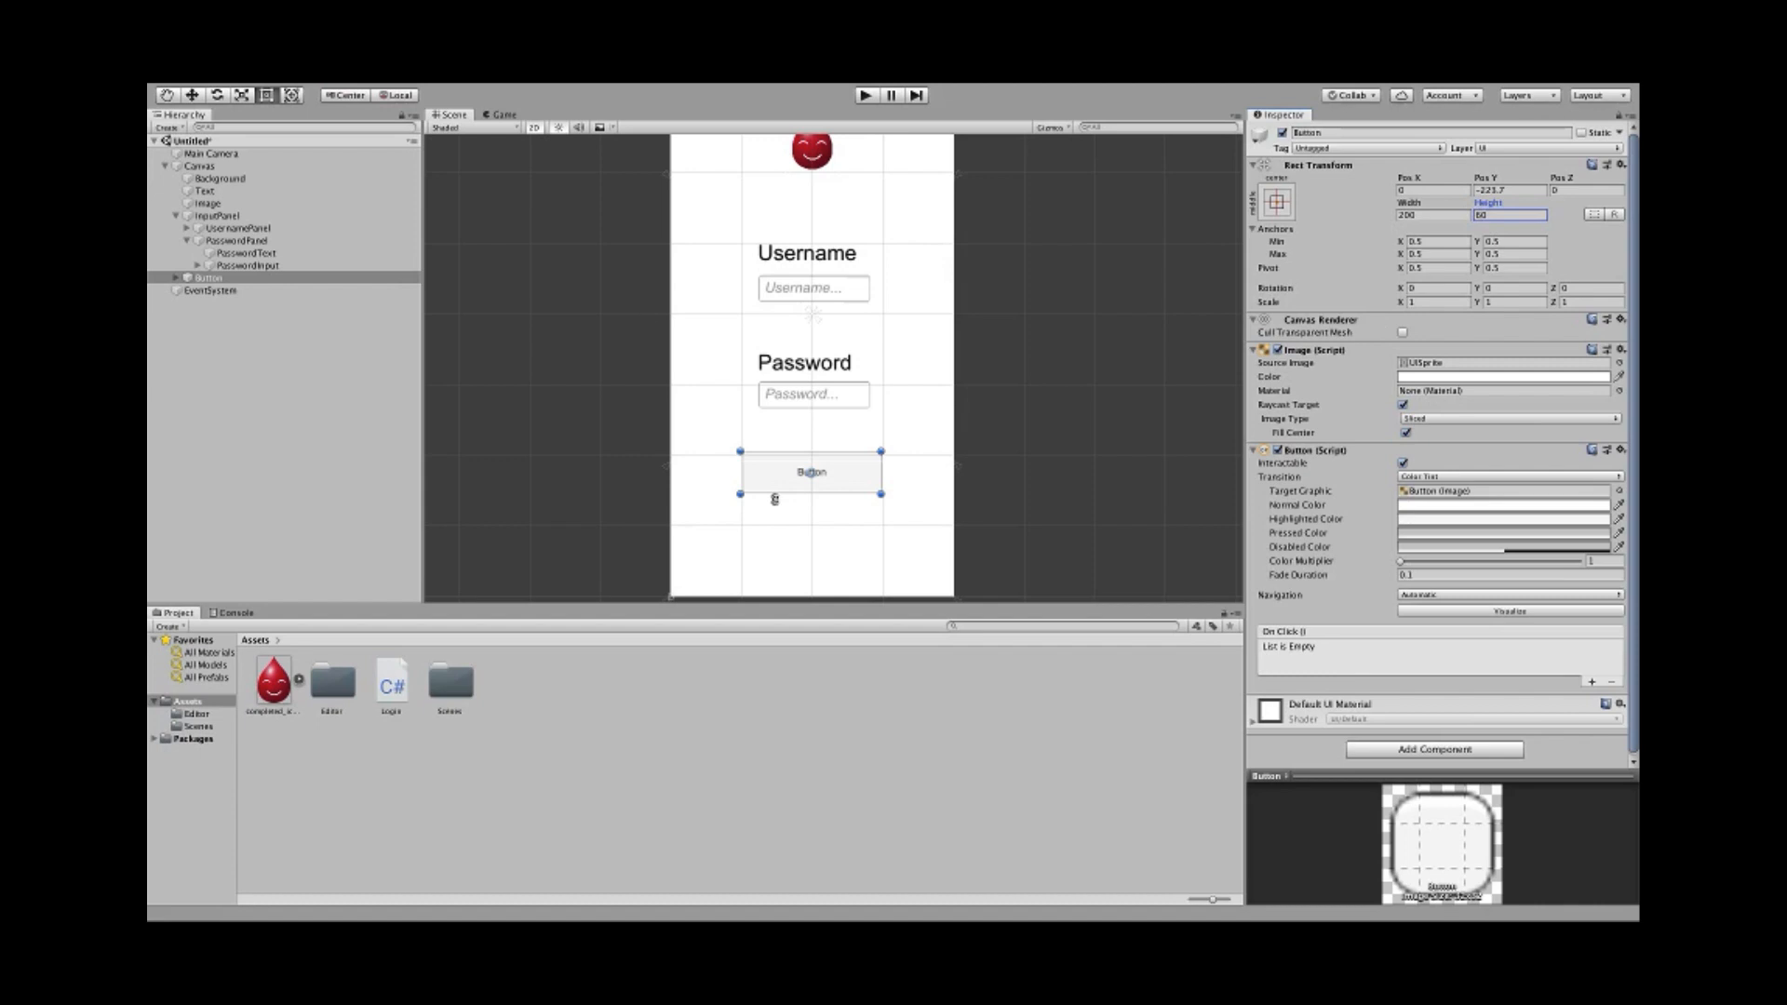
click(1467, 378)
click(480, 329)
drag(481, 330, 555, 368)
click(433, 268)
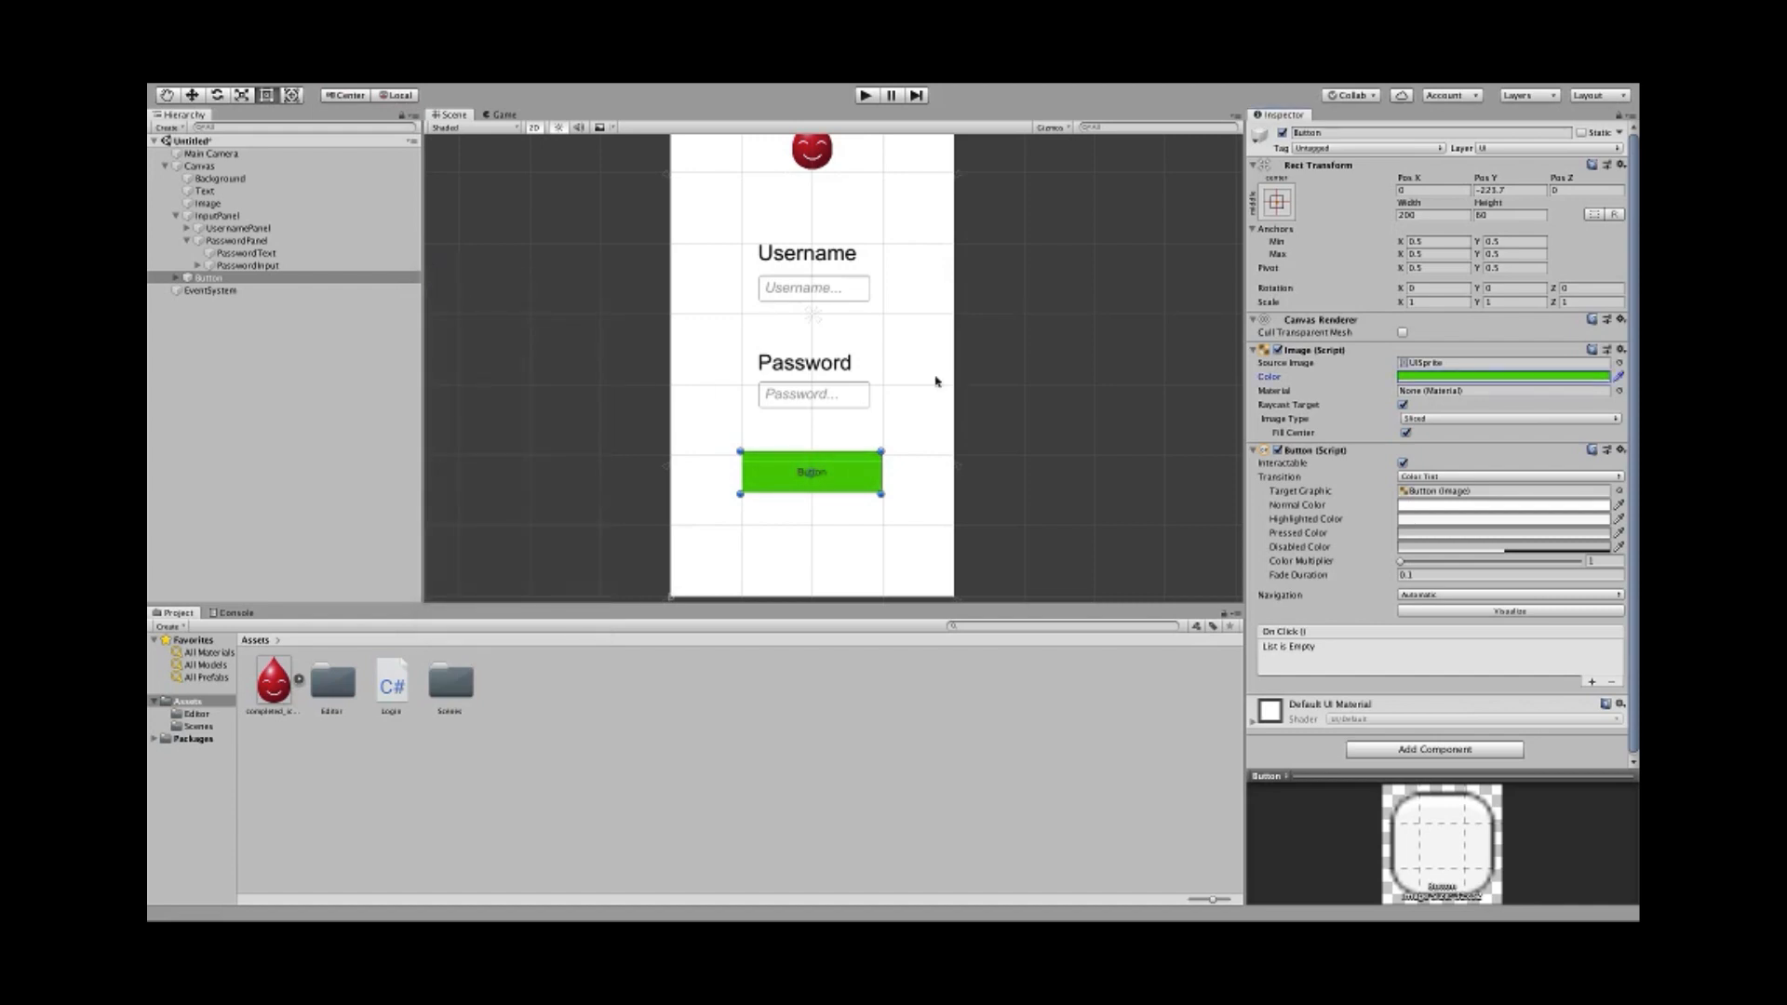
- Change the button's label text to 'Login' with font size 35
click(176, 277)
click(213, 289)
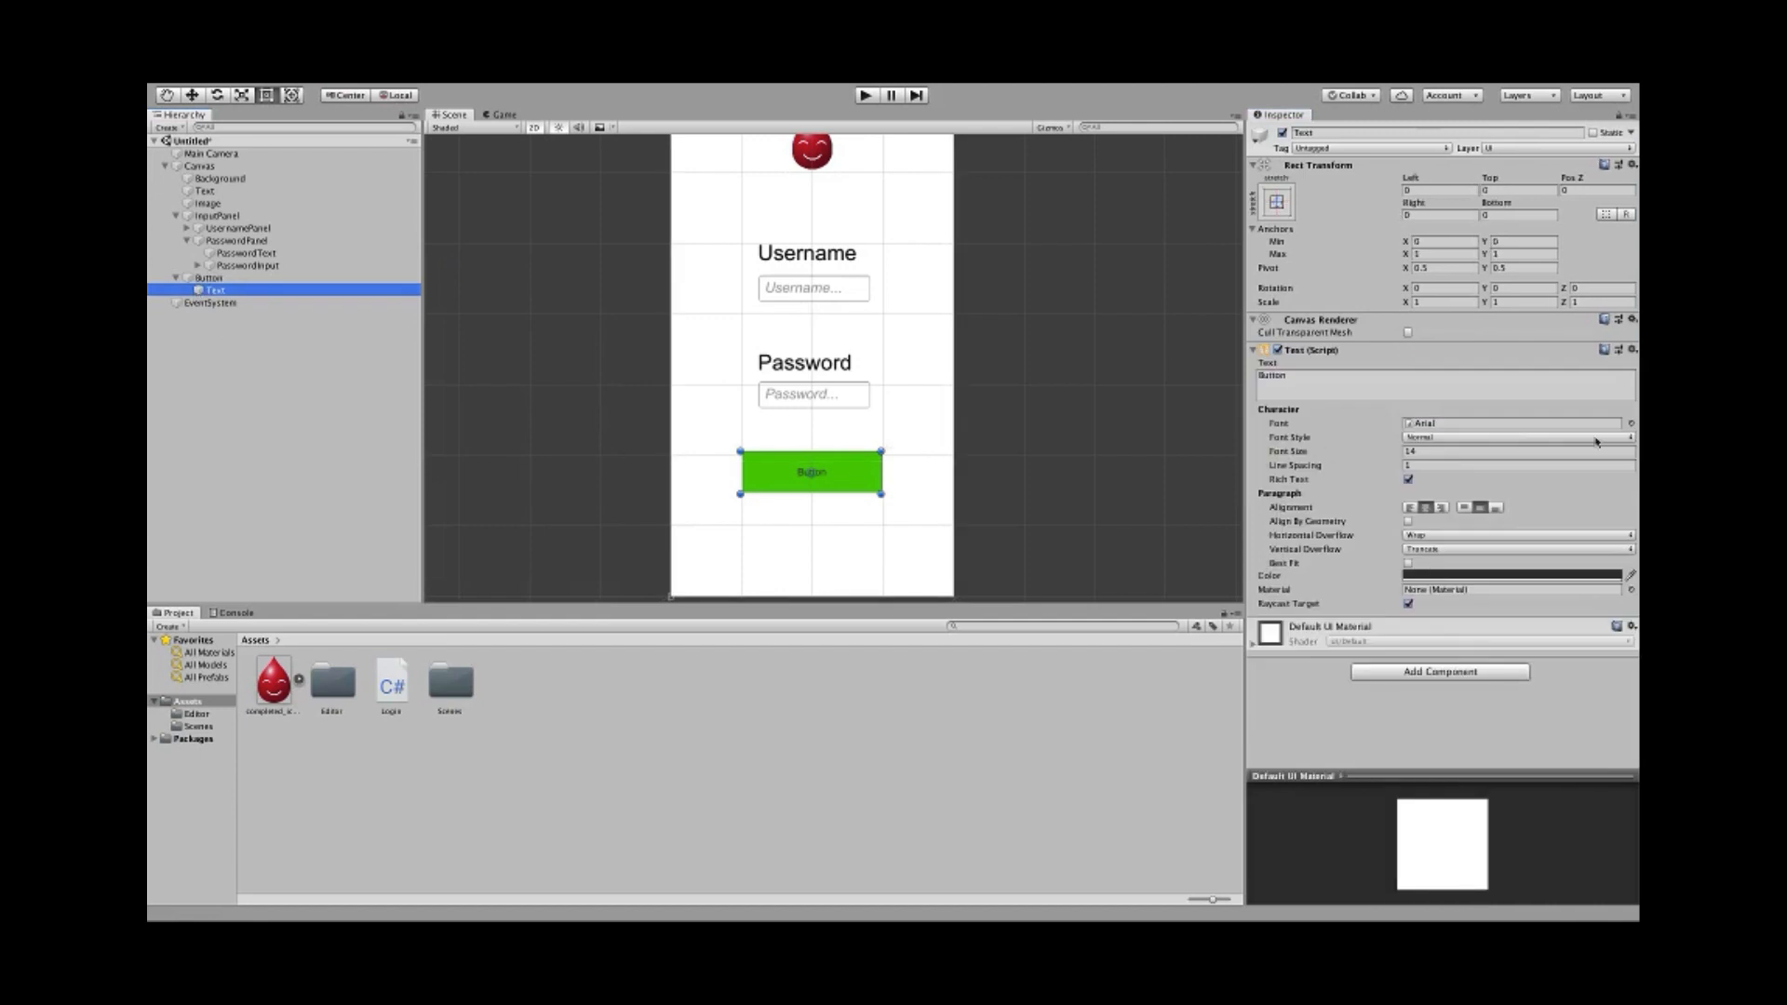
click(1475, 448)
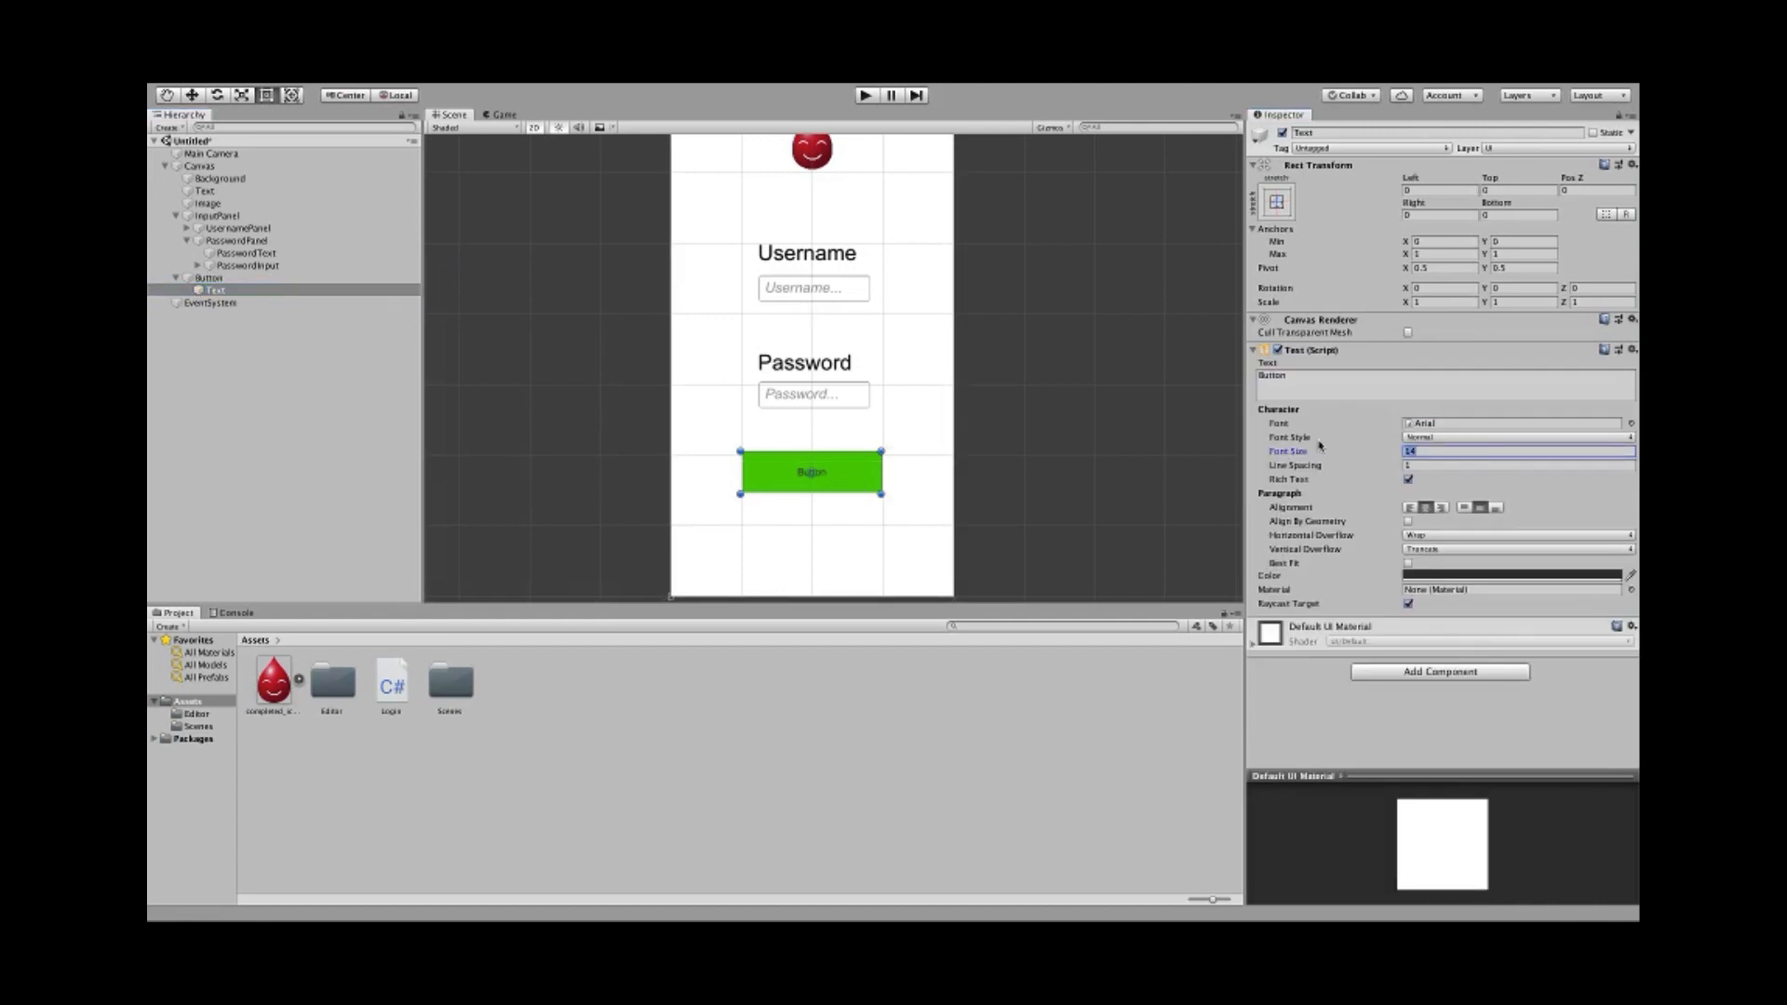
text(30)
key(BackSpace)
text(5)
click(1329, 380)
text(gin)
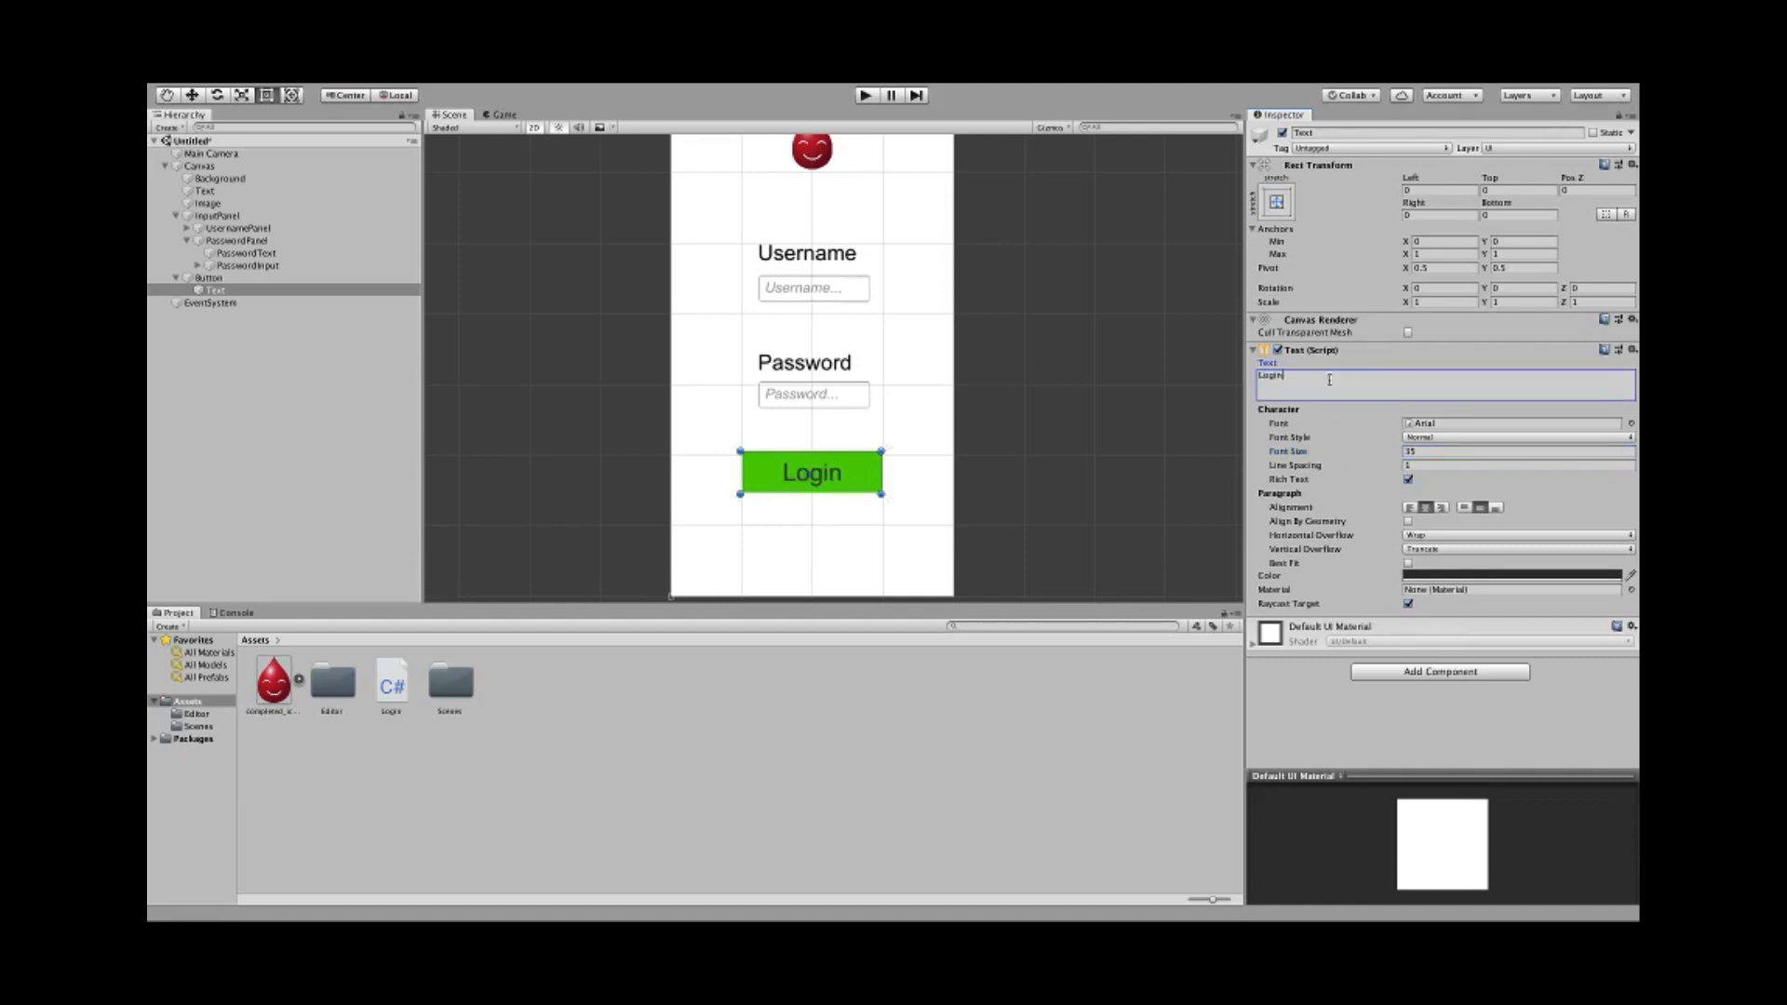
key(BackSpace)
- Make the Login label text colour white
click(1437, 577)
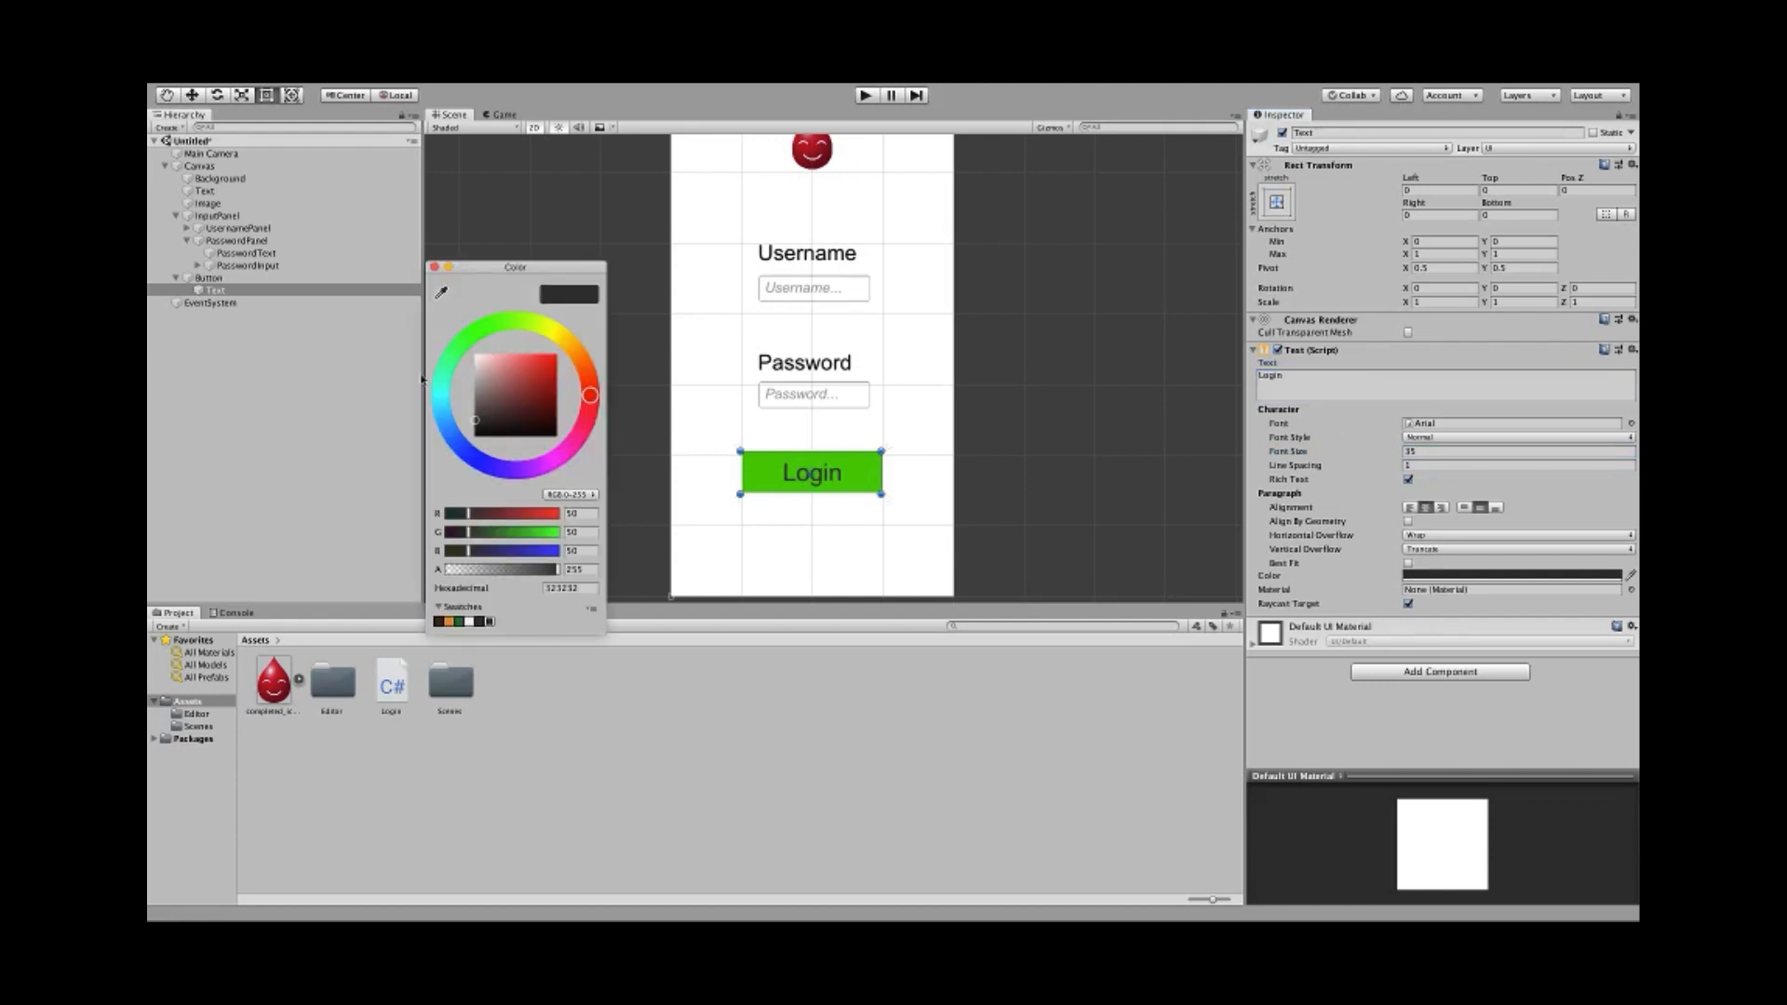
drag(497, 397, 425, 302)
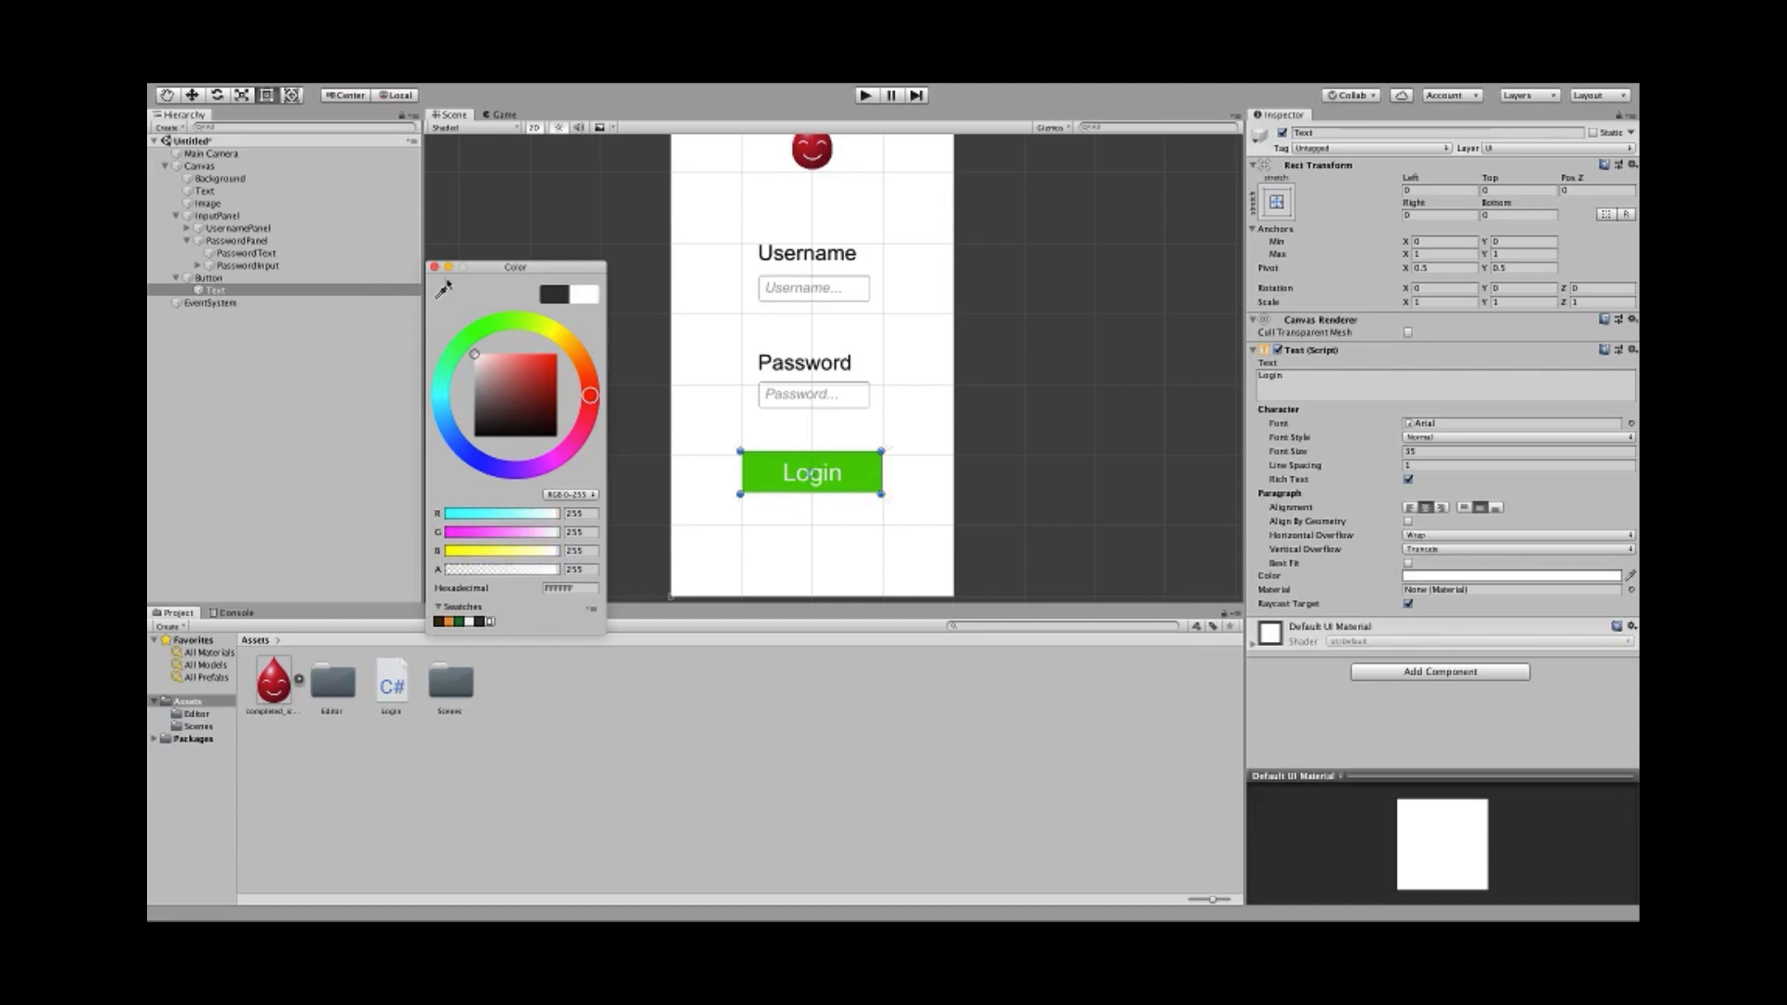
click(433, 268)
click(682, 391)
click(607, 403)
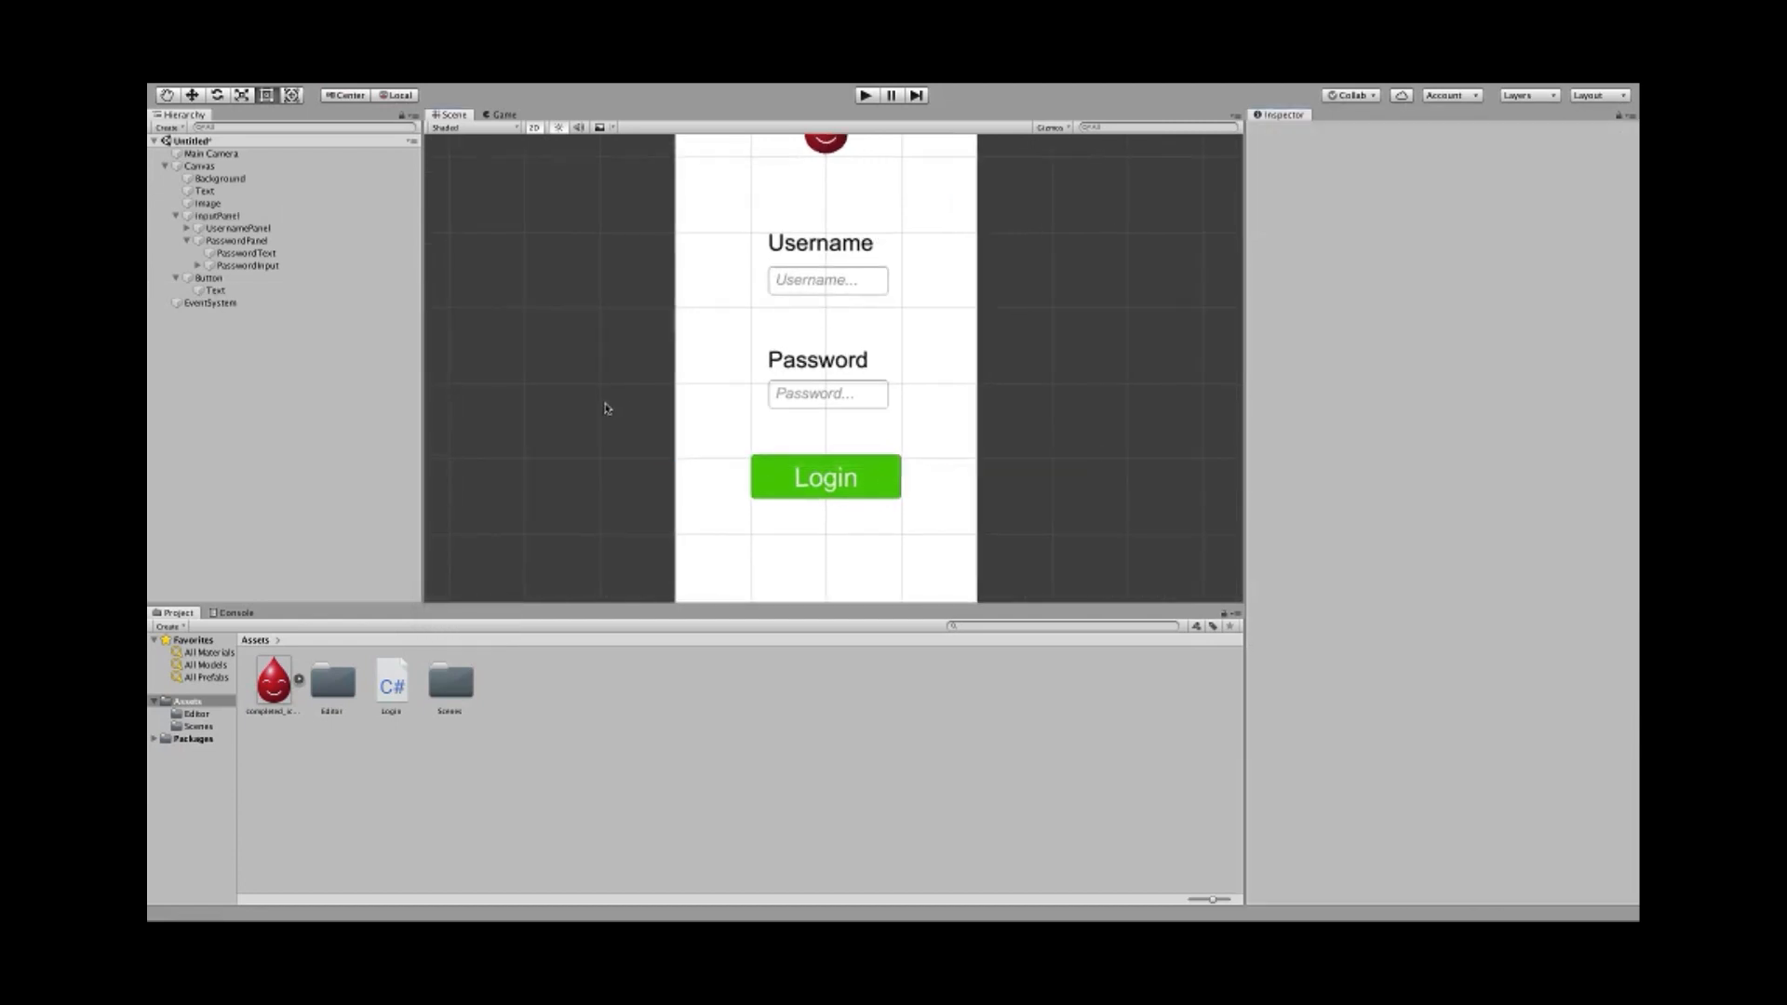
scroll(601, 405, down, 2)
scroll(596, 400, up, 3)
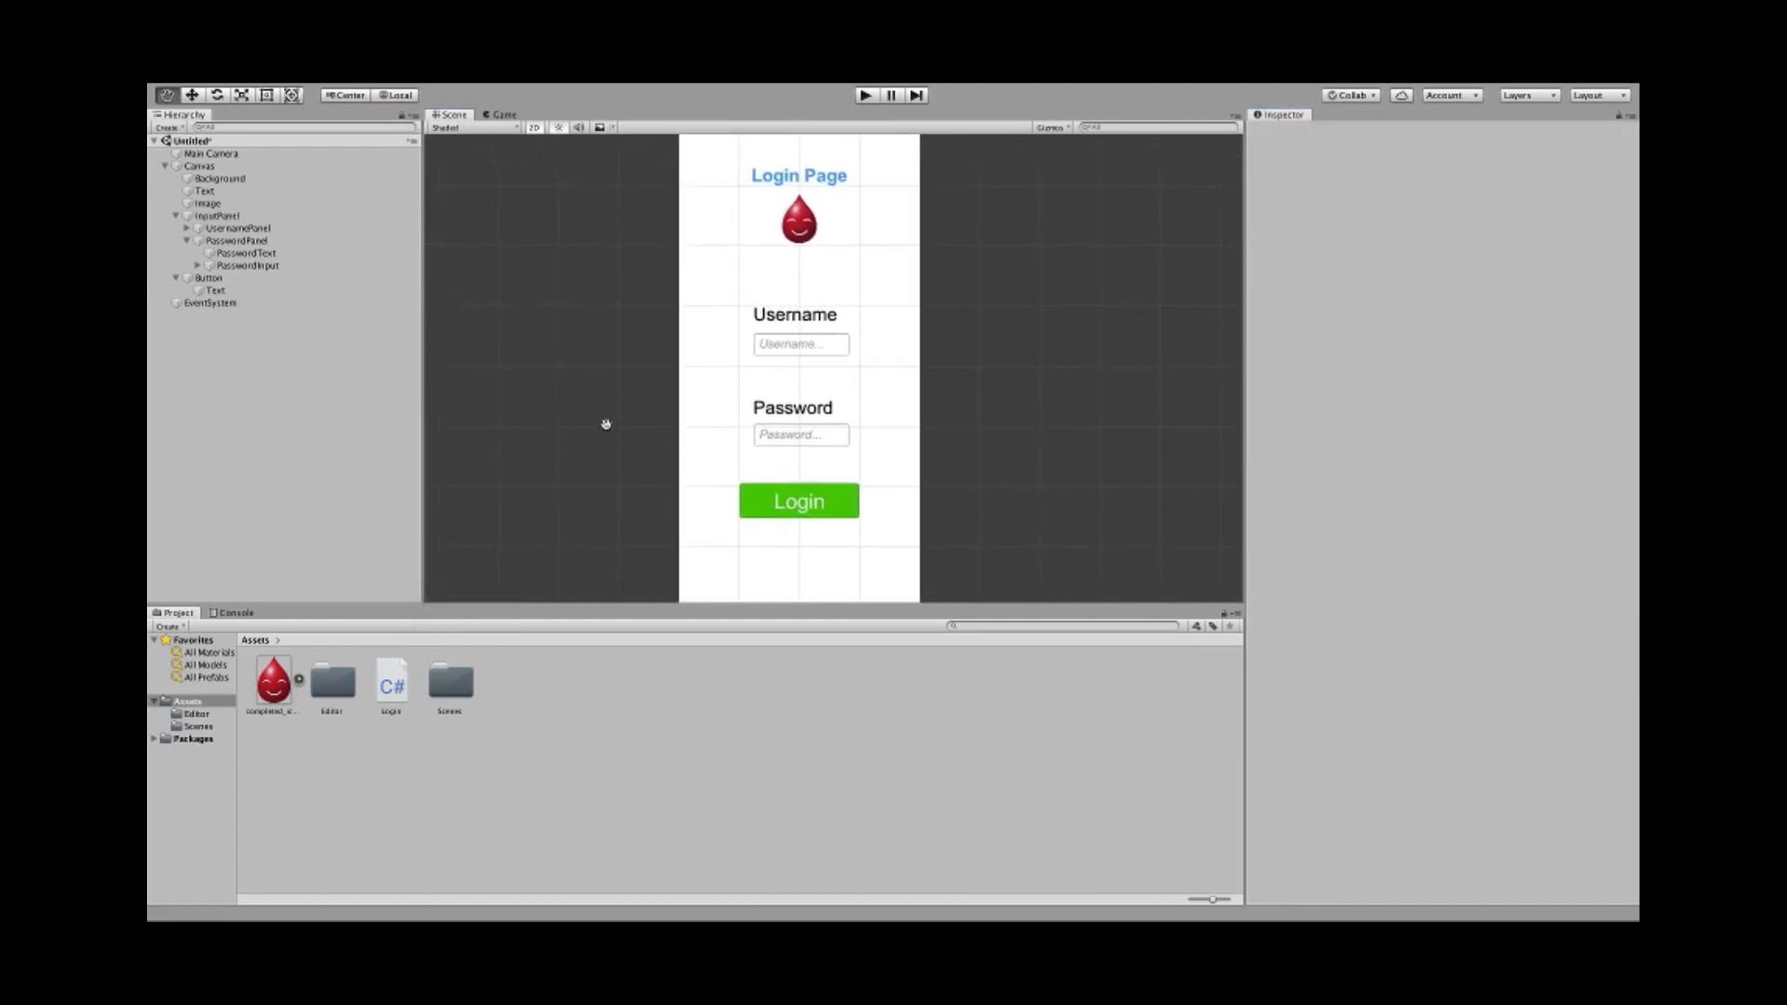
scroll(614, 436, down, 2)
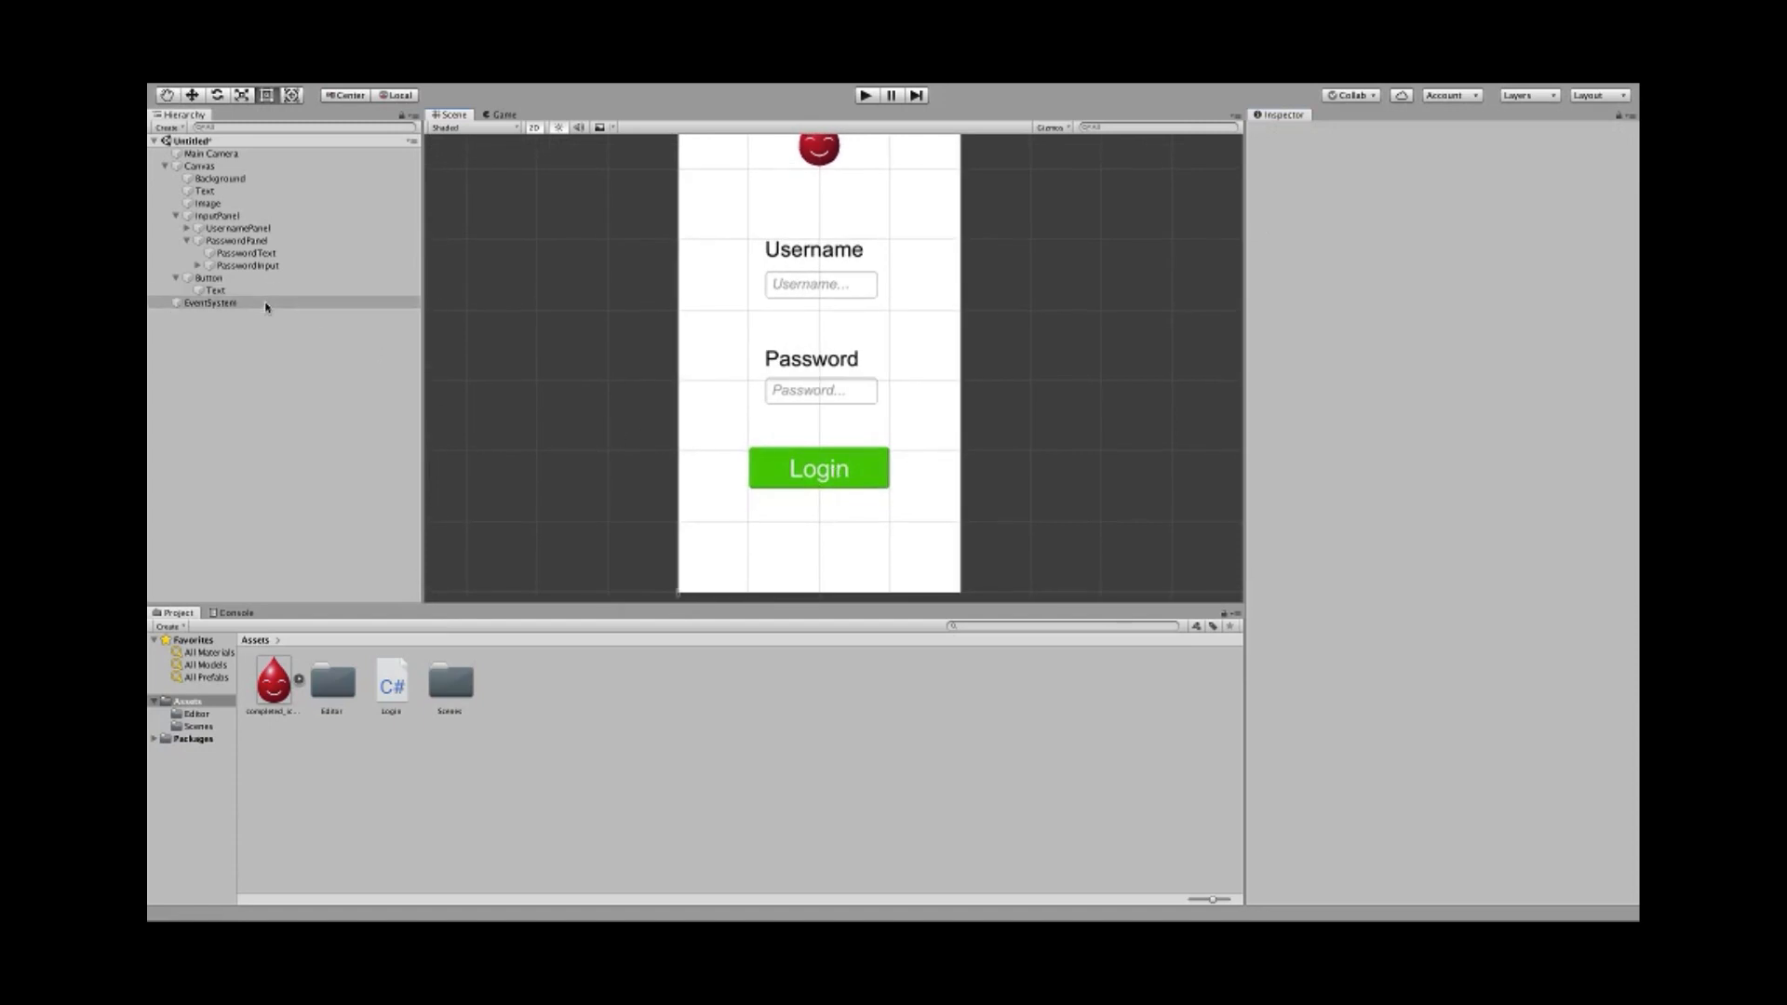
- Set the Login label's font style to Bold
click(270, 292)
click(1518, 437)
click(1422, 451)
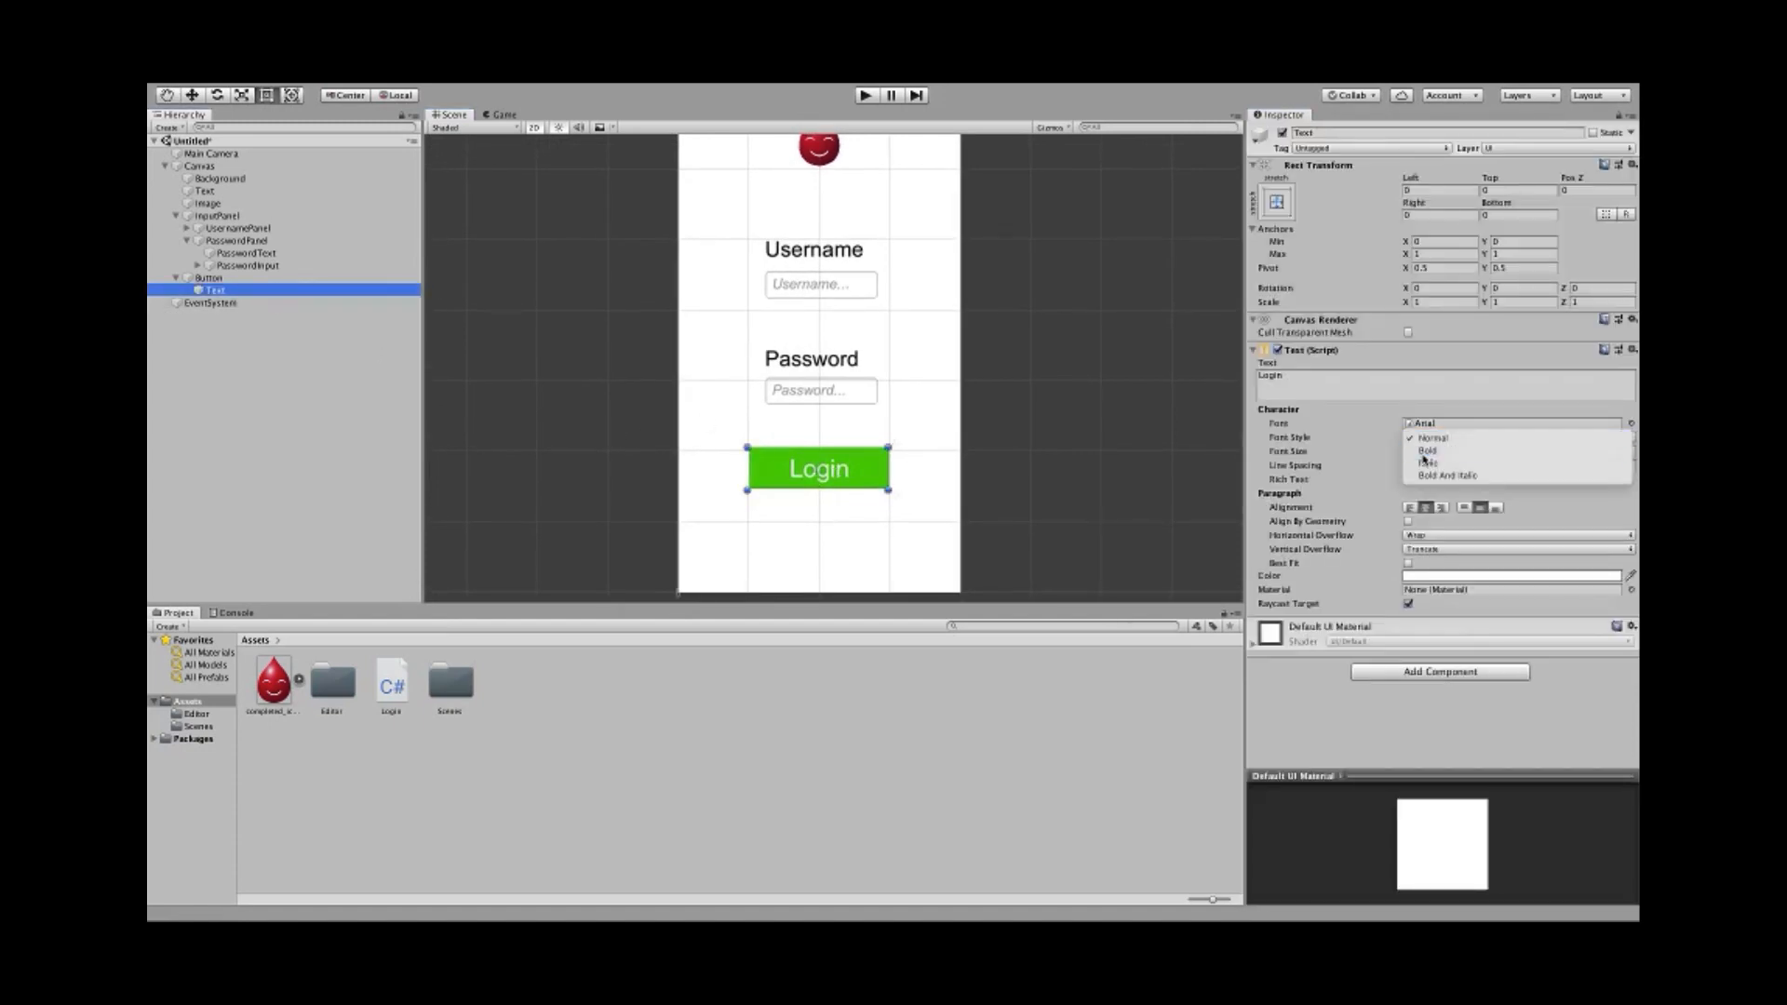
click(1109, 431)
scroll(646, 391, down, 2)
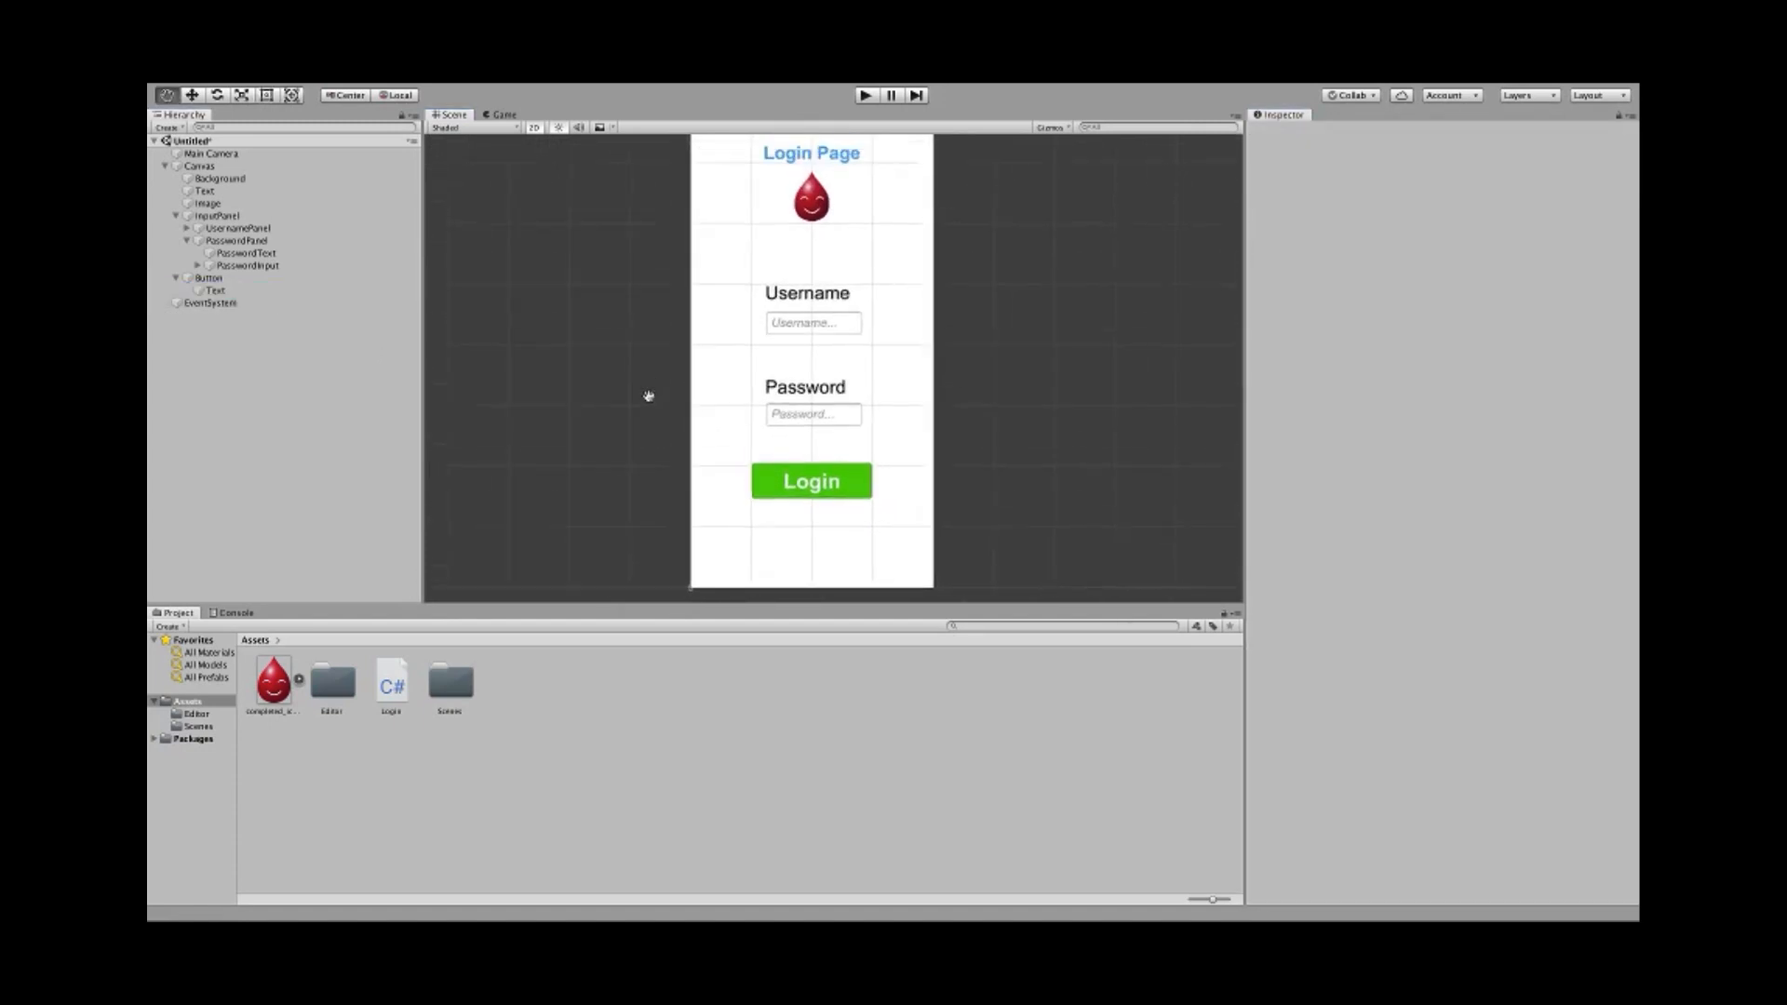
scroll(631, 487, down, 2)
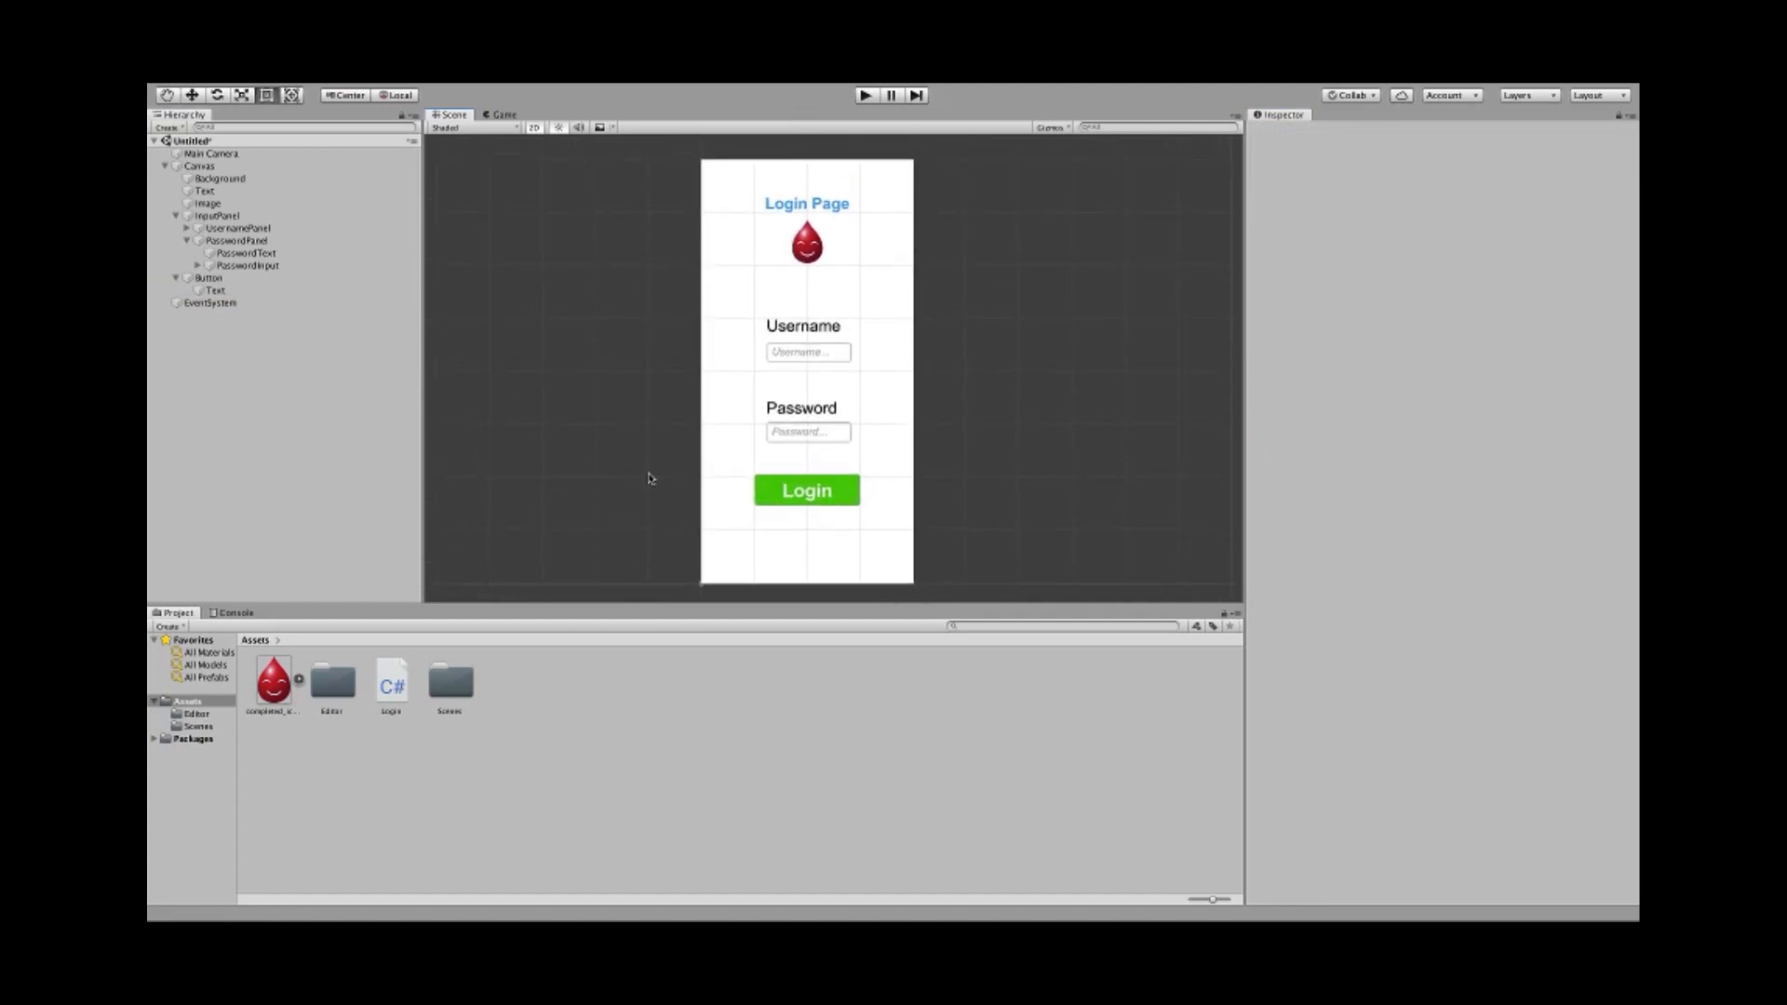
scroll(655, 486, up, 1)
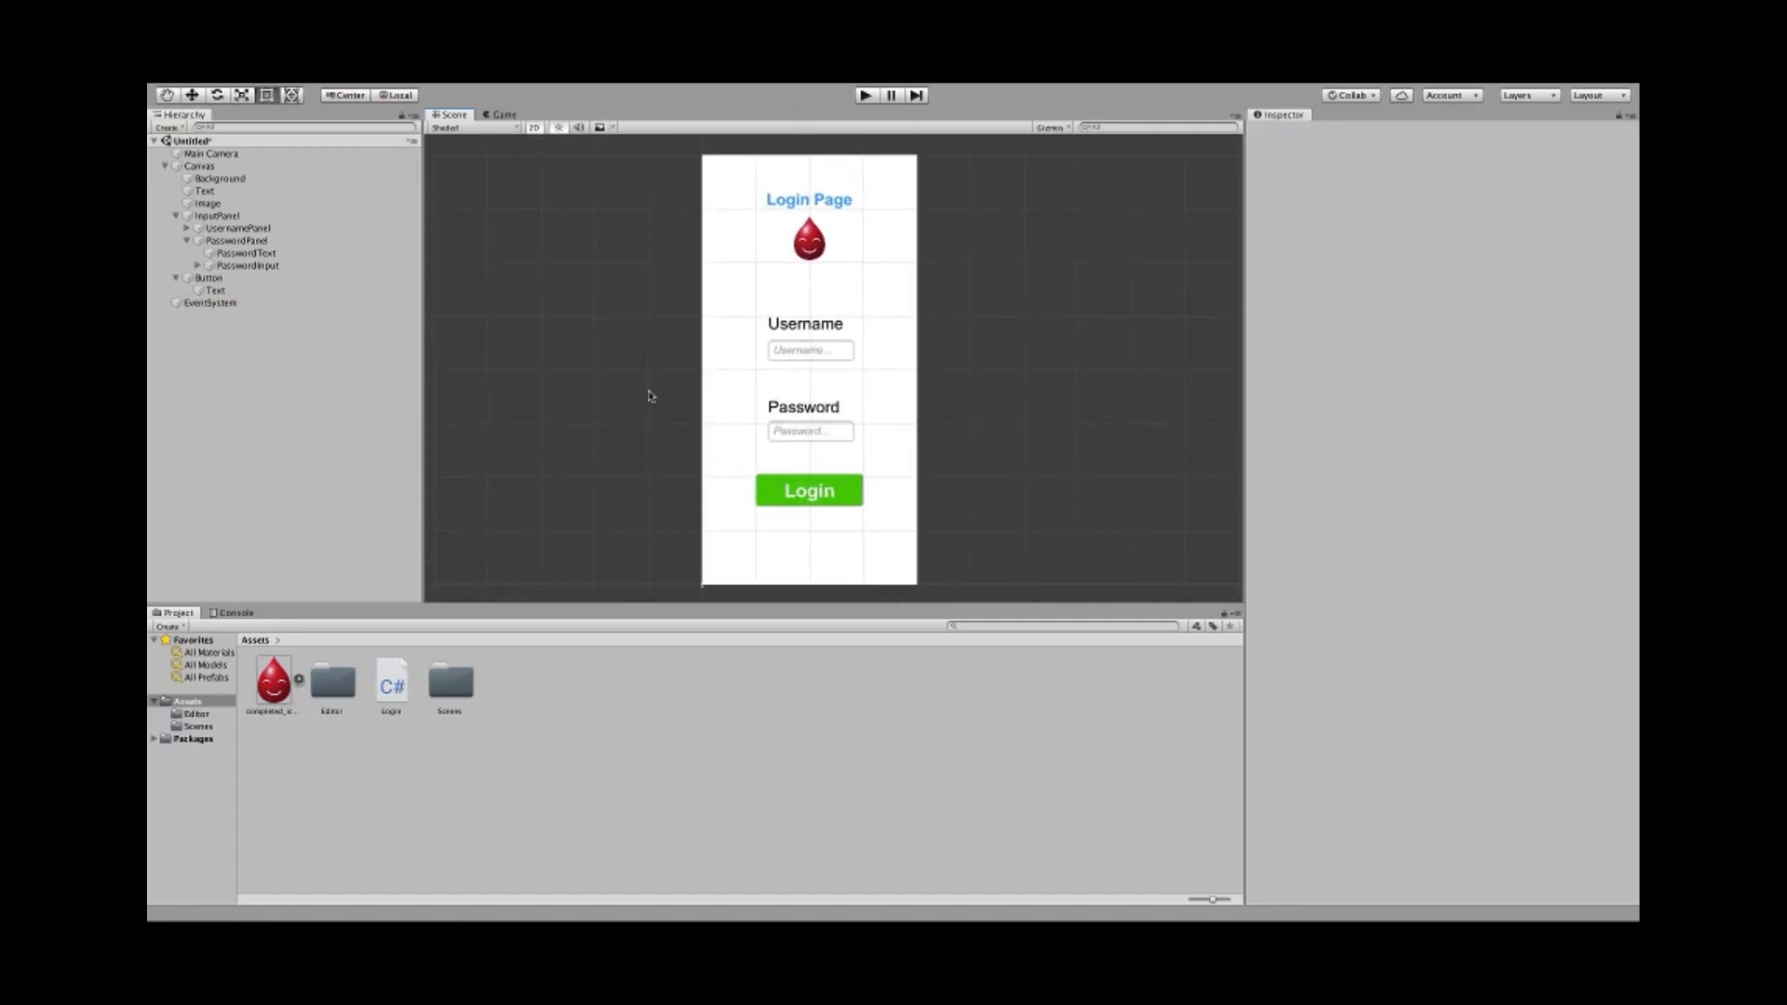
click(777, 491)
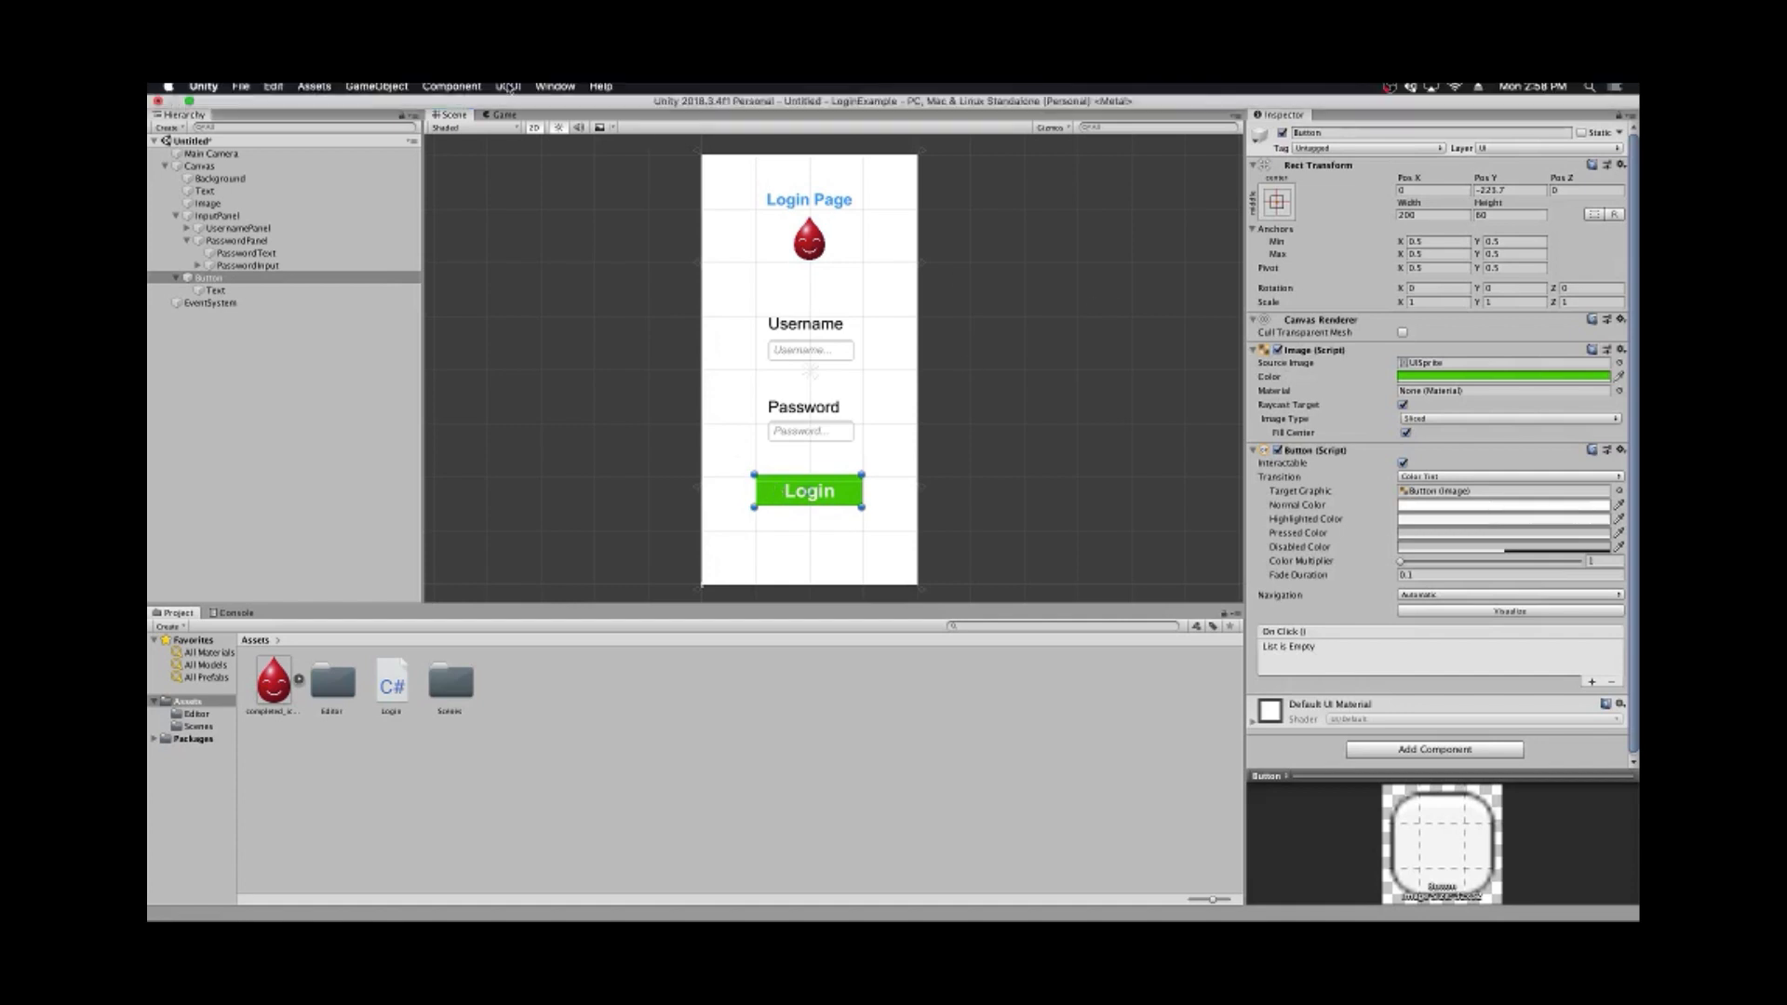
- Snap the Login button's anchors to its corners with uGUI Anchors to Corners
click(503, 92)
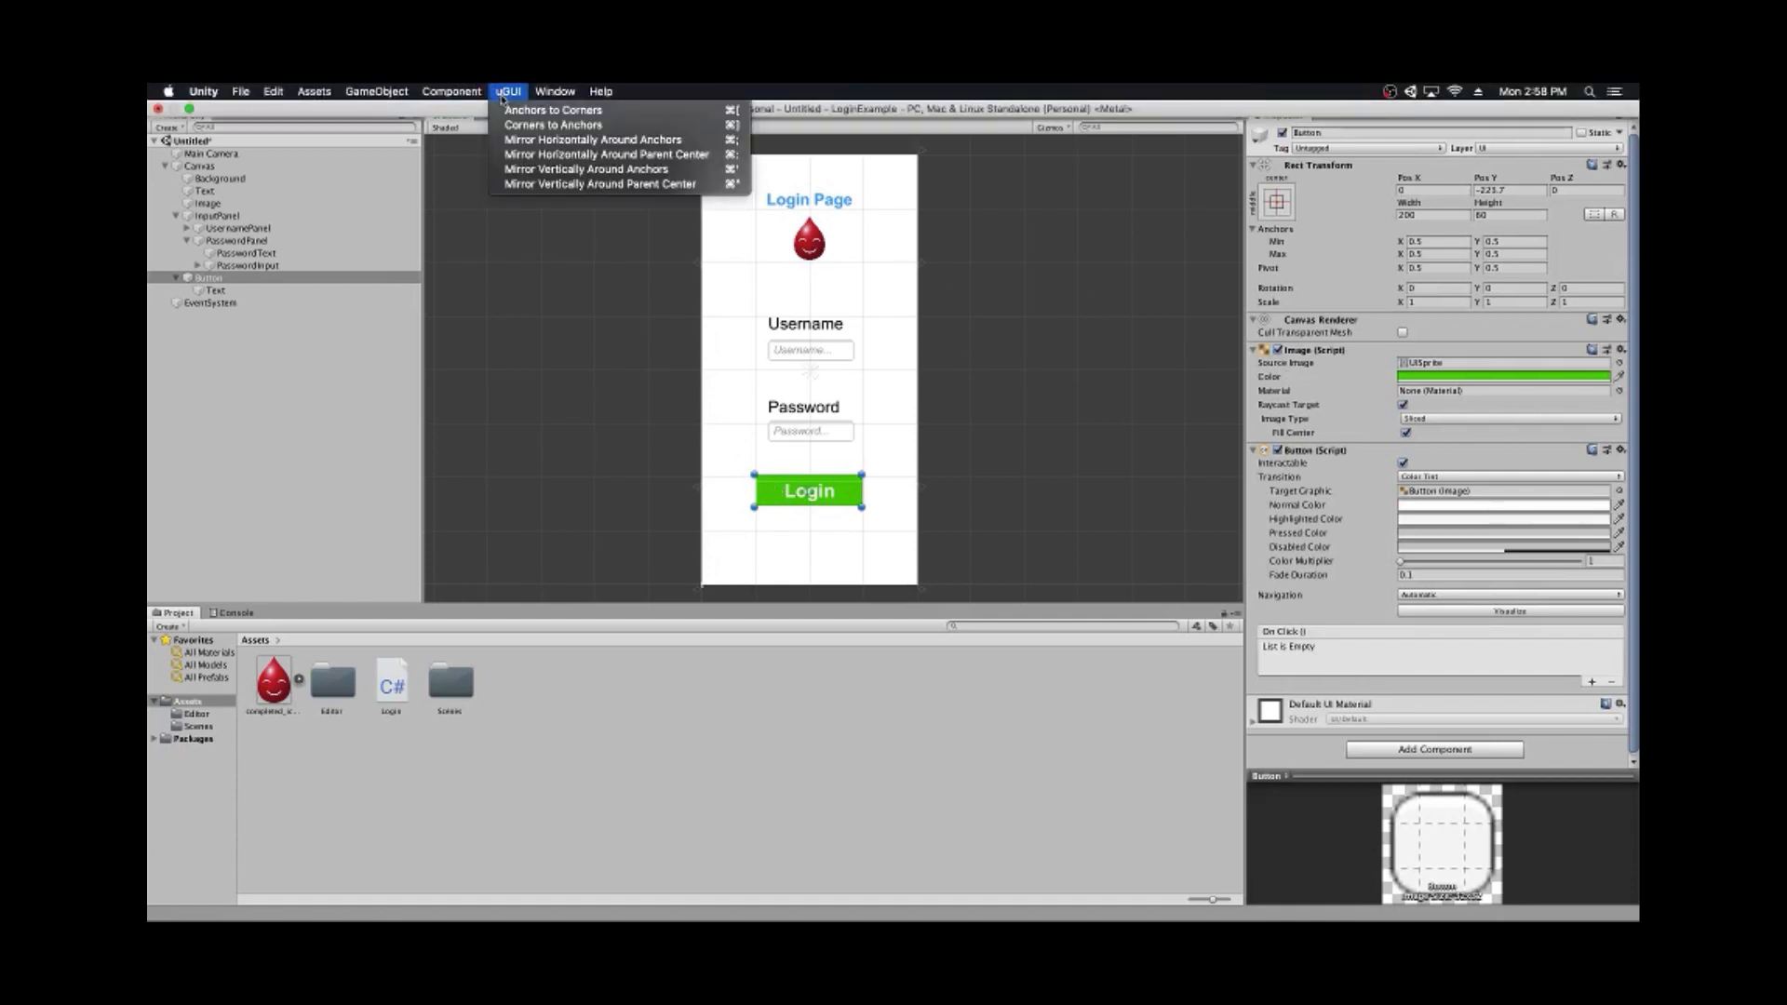
click(552, 110)
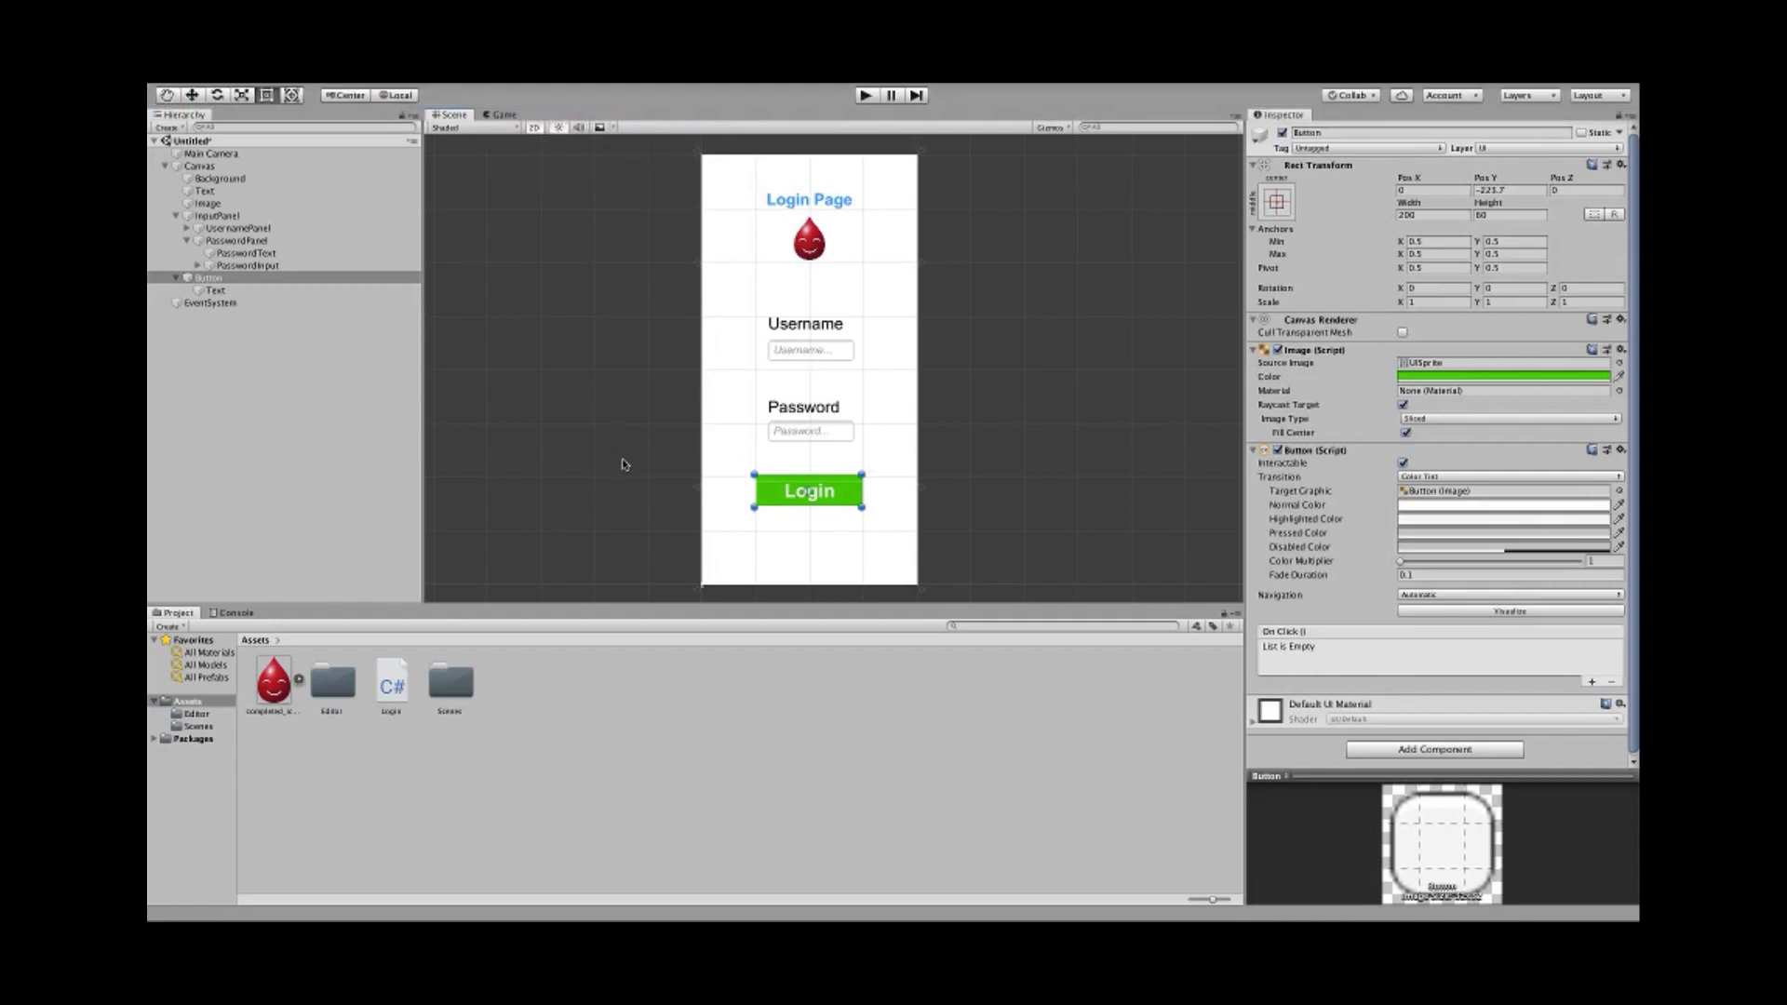
click(694, 453)
scroll(707, 438, up, 1)
scroll(610, 439, up, 1)
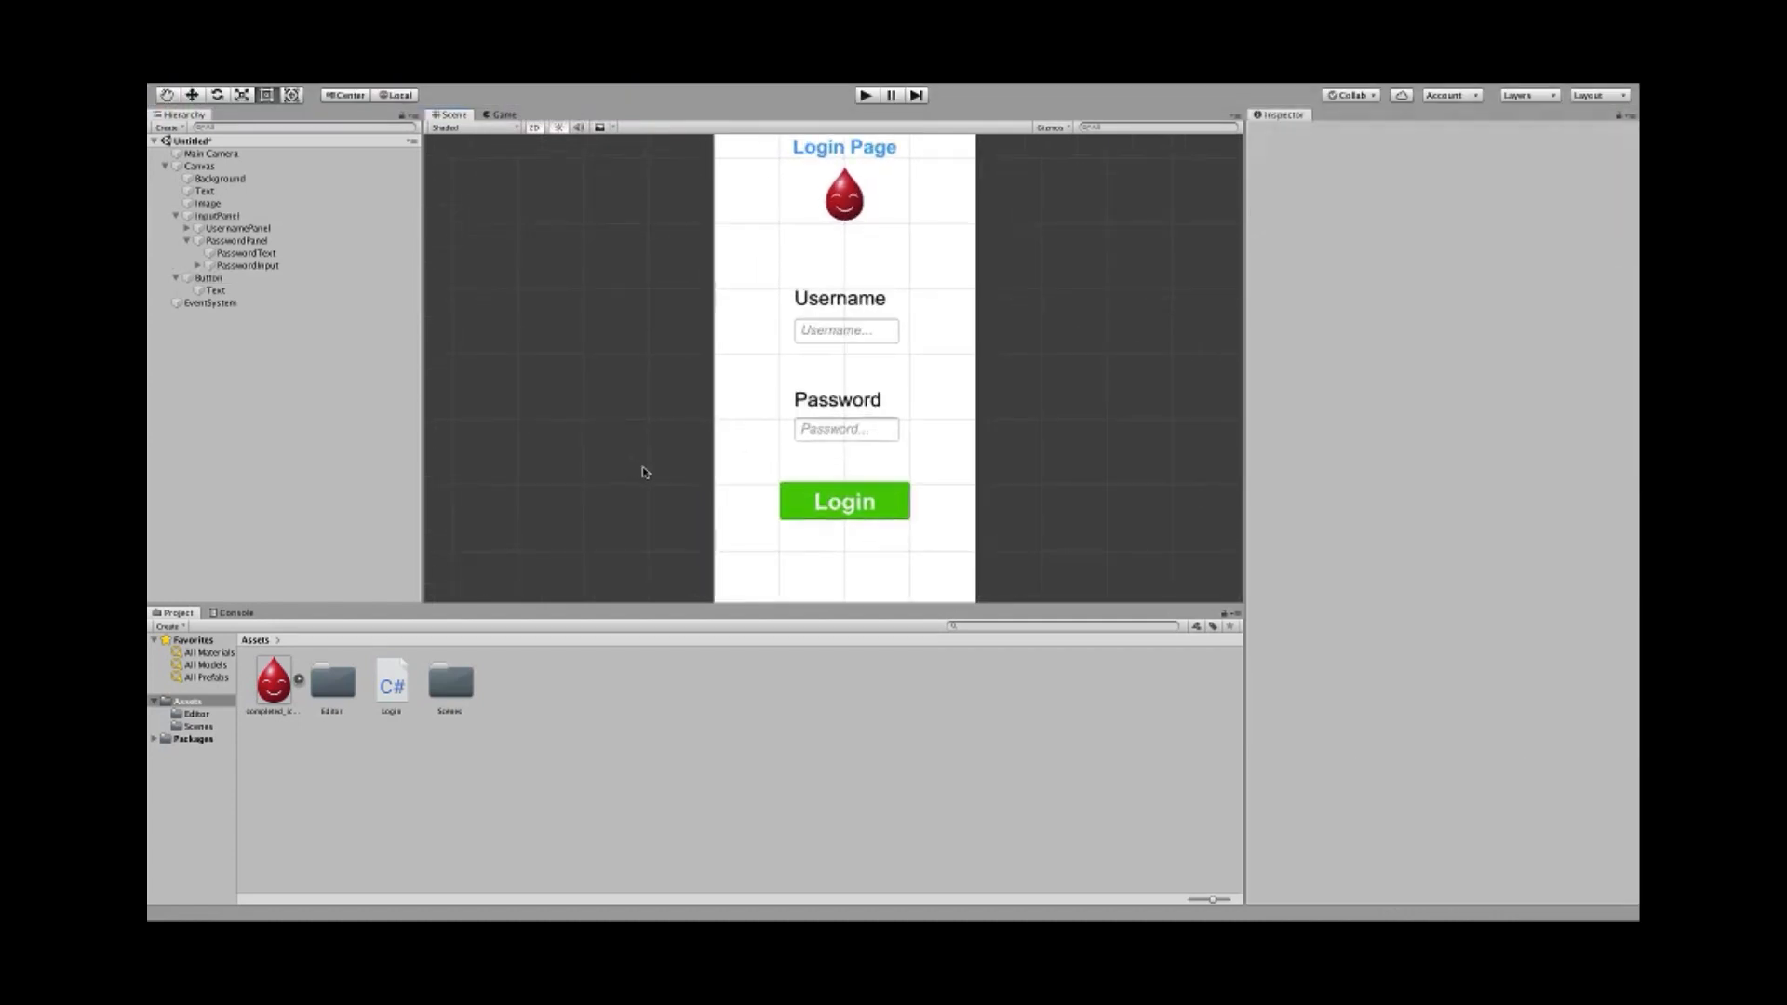
click(810, 498)
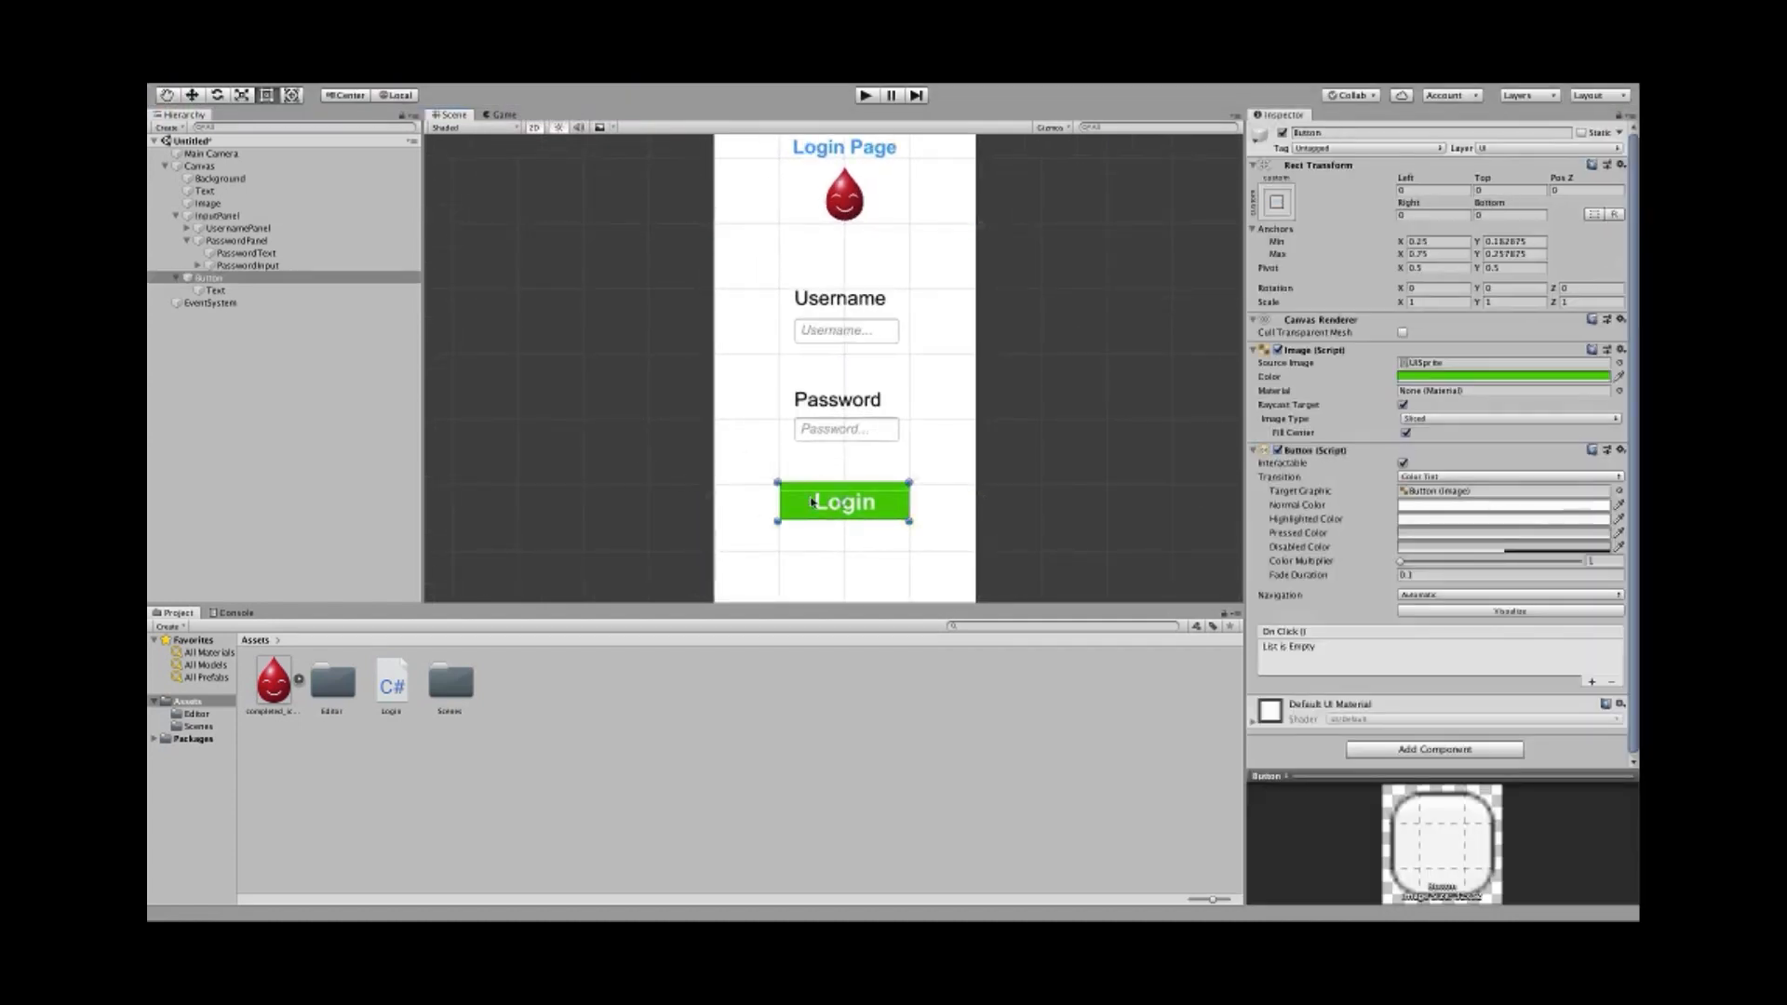
- Move the Login button slightly lower and snap its anchors to the new corners
key(w)
drag(848, 449, 847, 476)
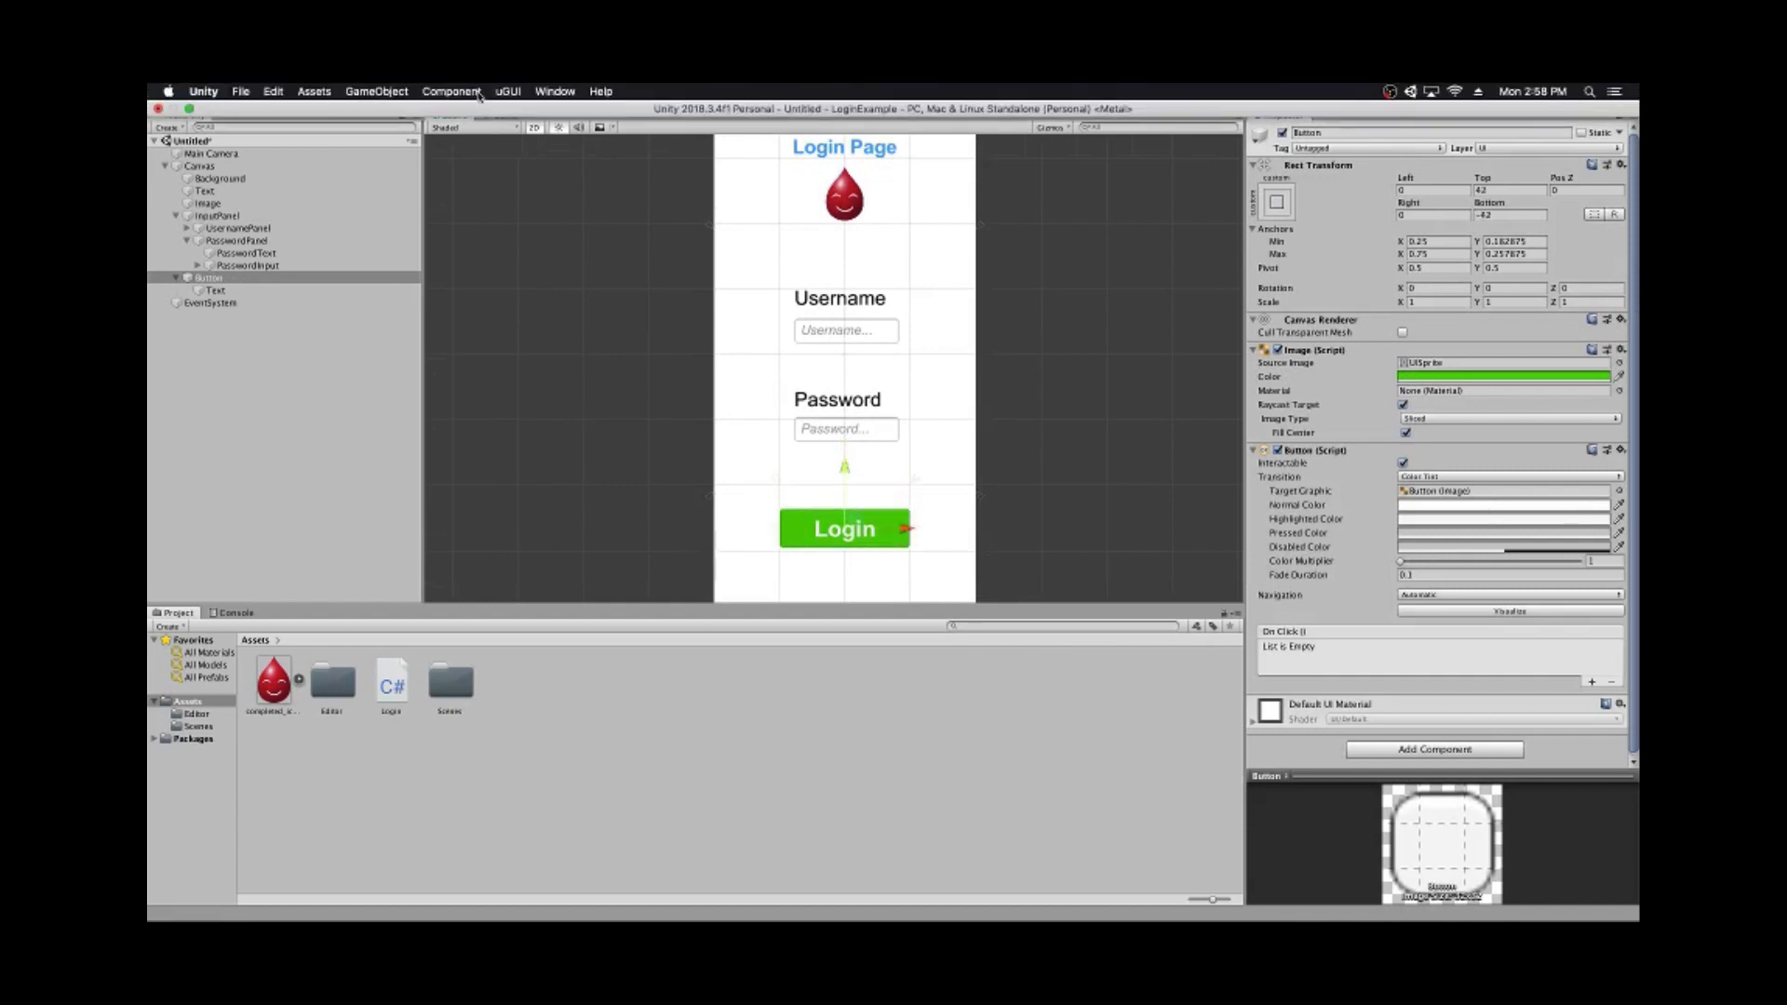
click(504, 89)
click(506, 110)
click(591, 352)
scroll(595, 372, down, 2)
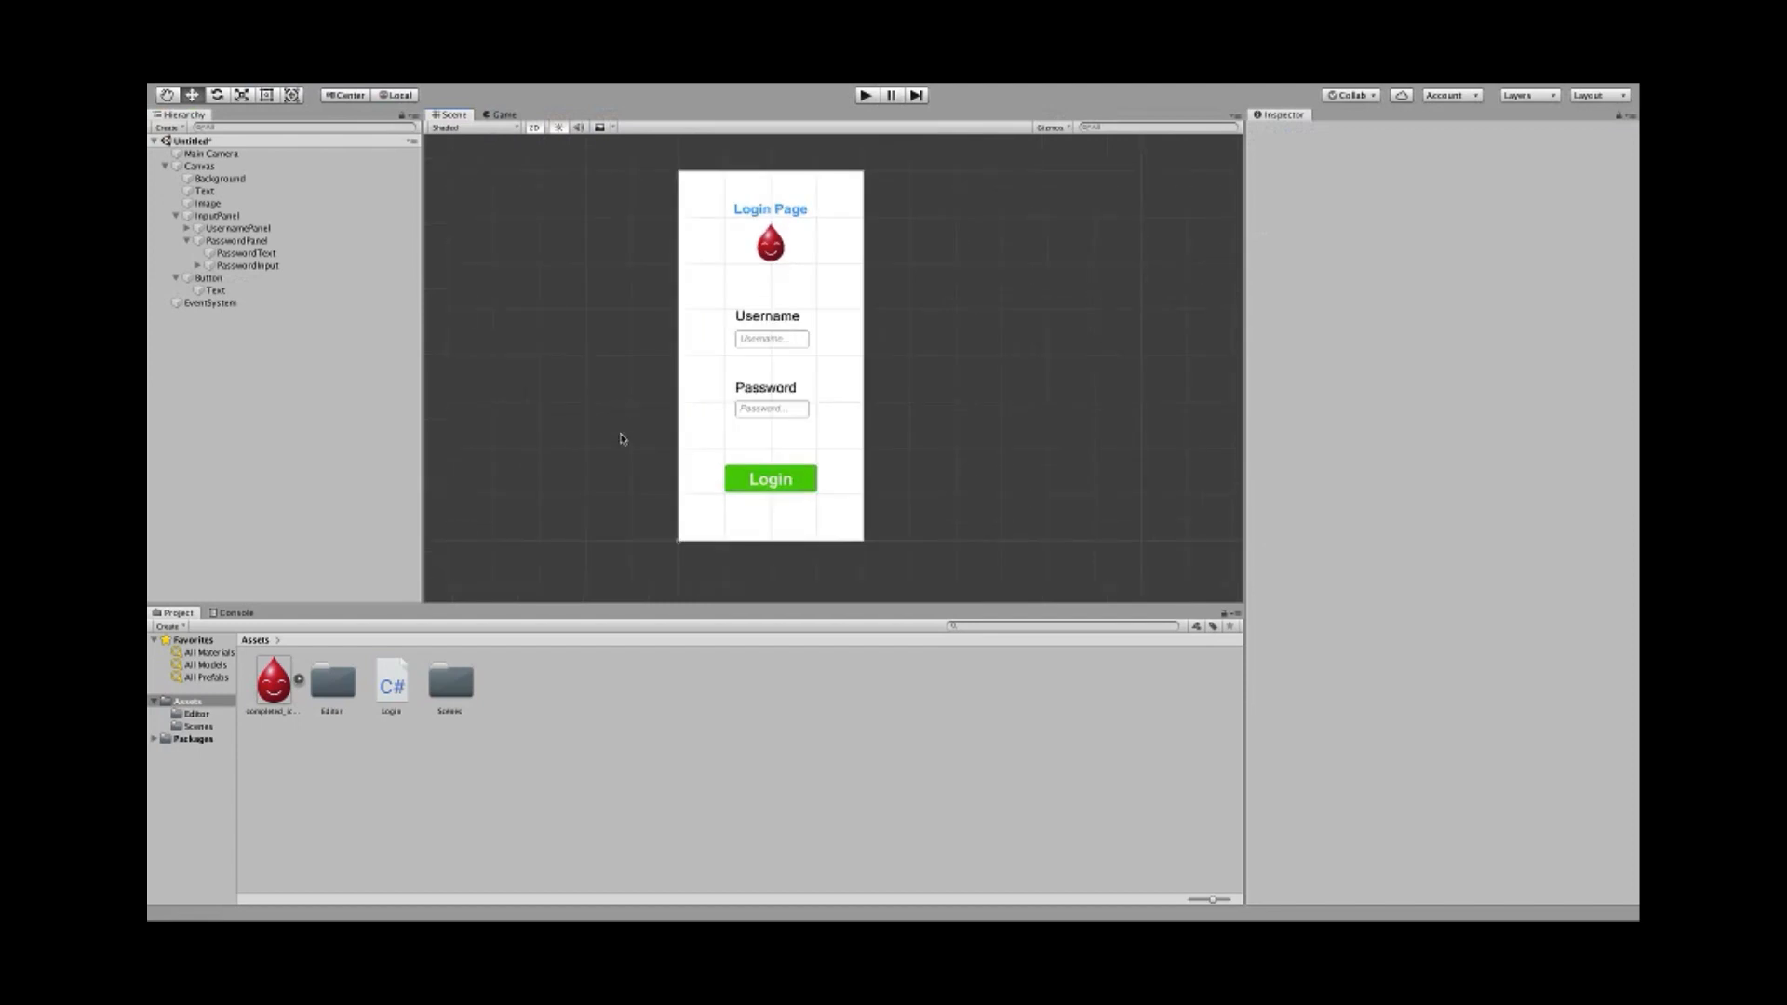
- Rename the Button object to LoginButton in the Inspector
click(211, 278)
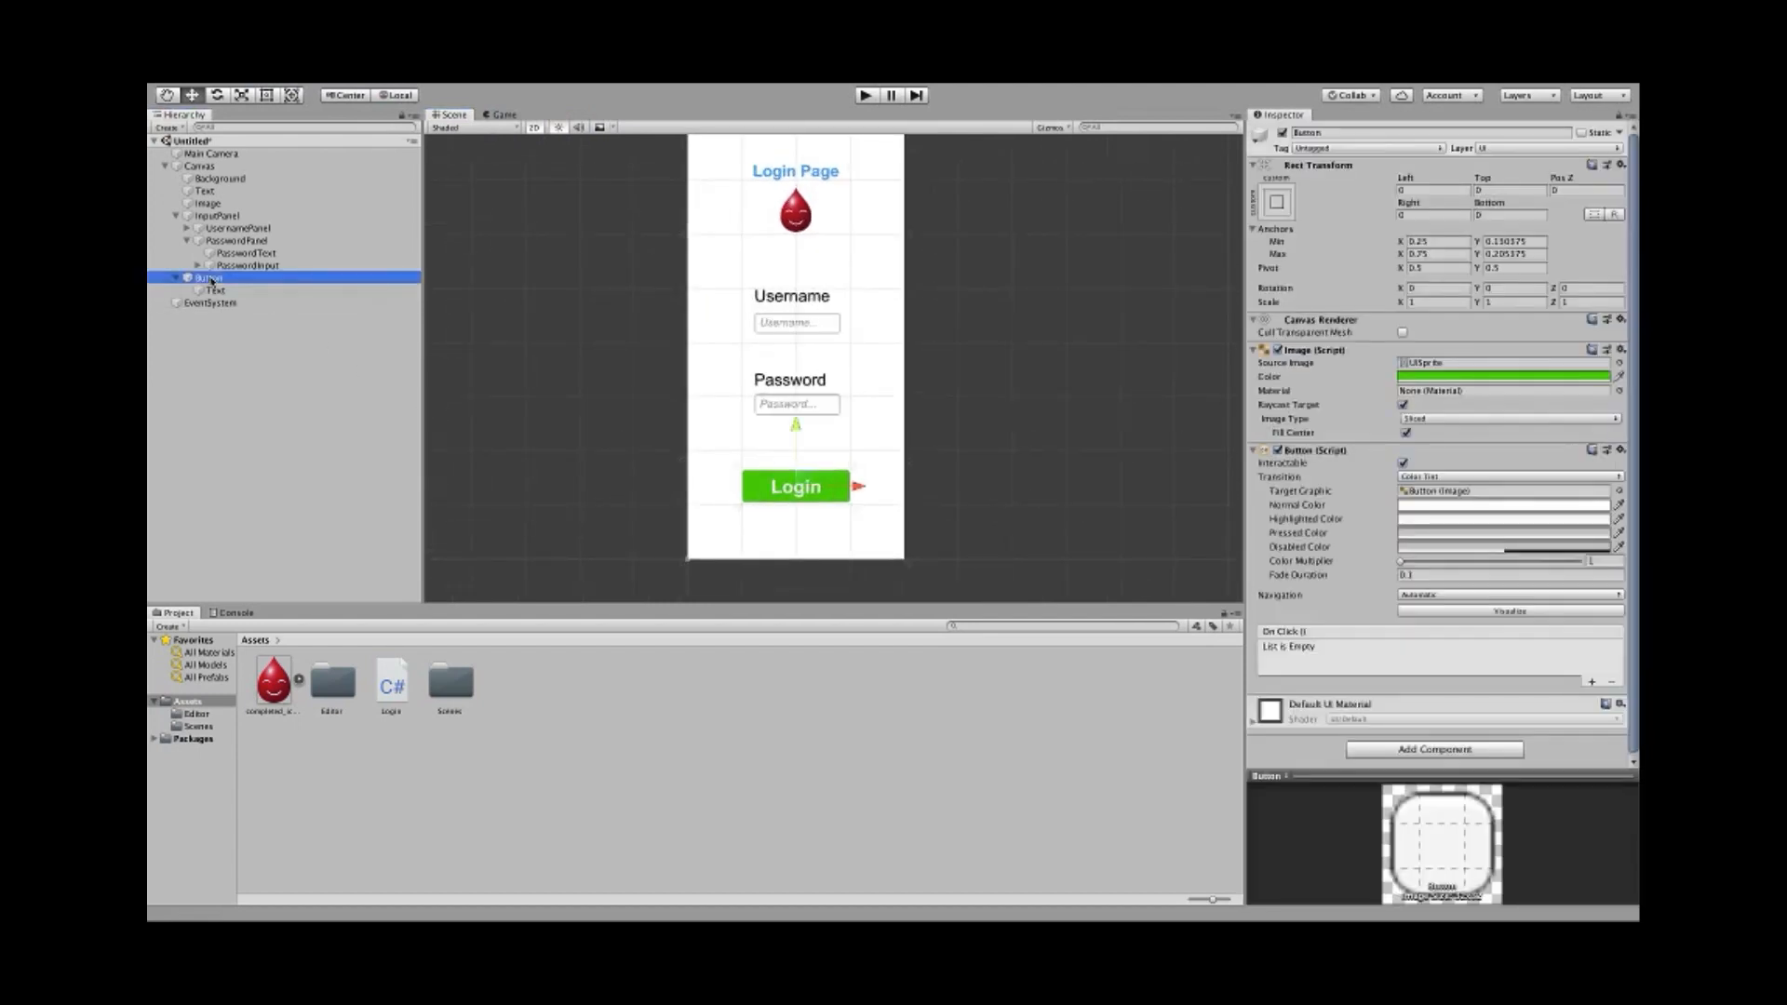
click(176, 216)
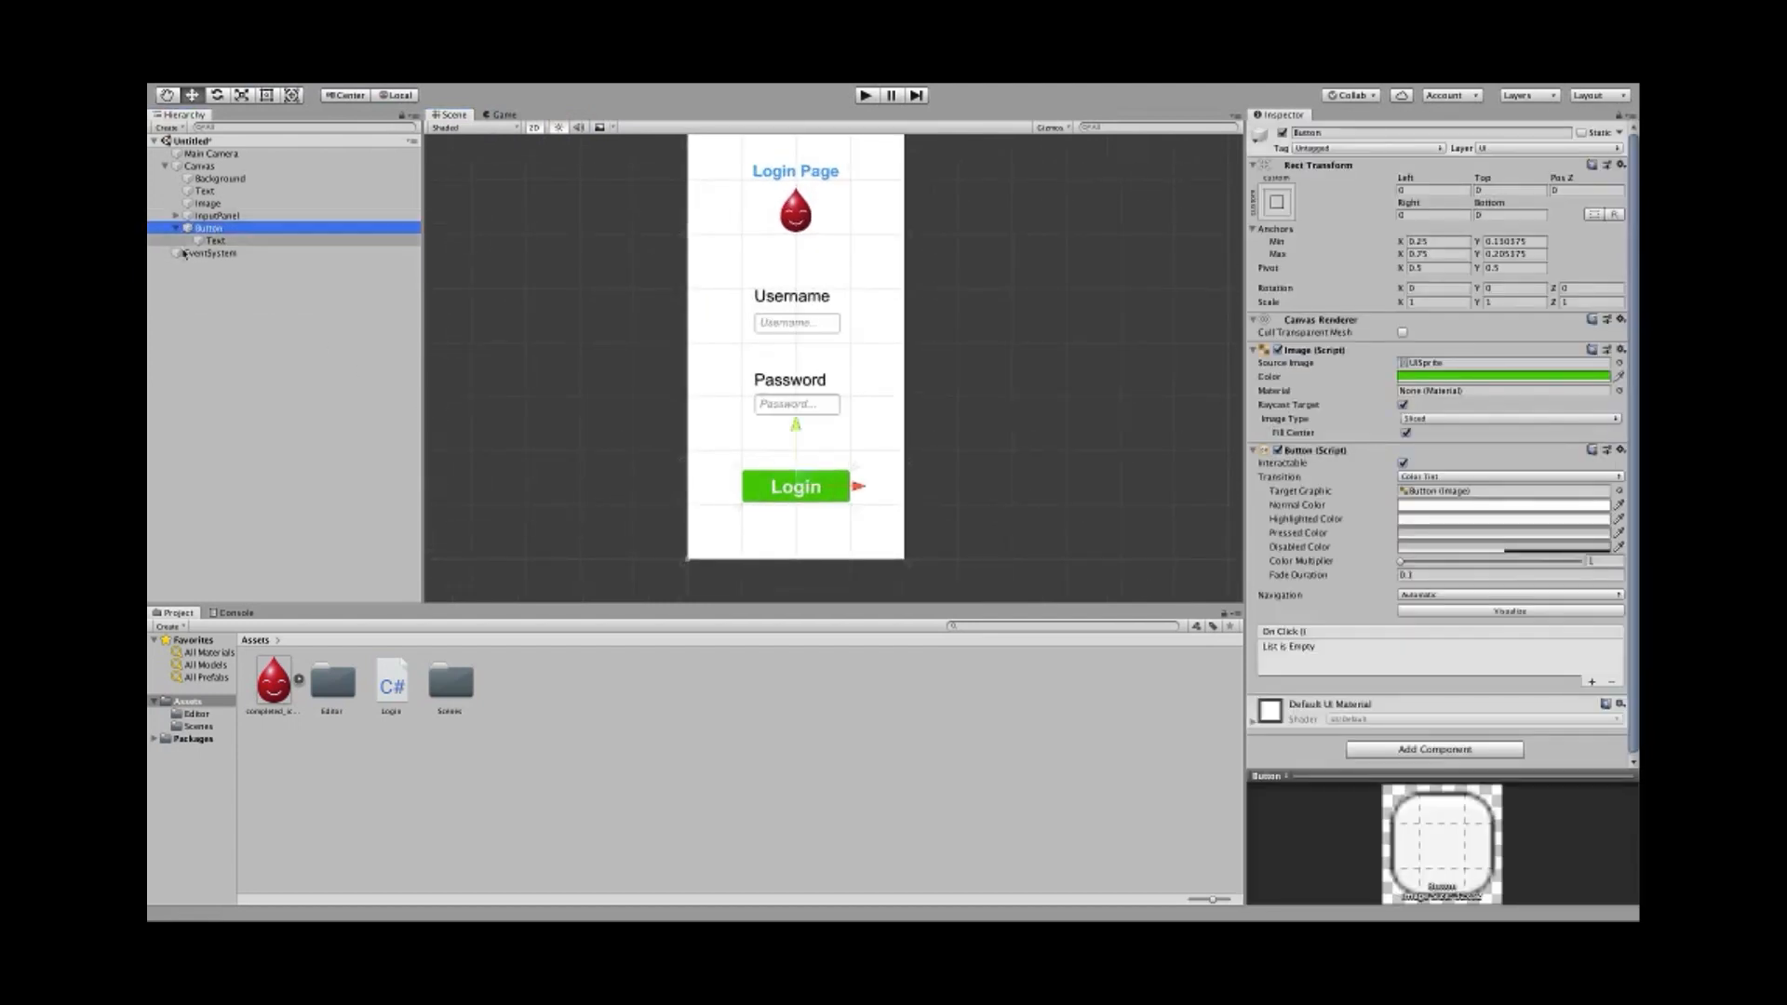
click(176, 229)
click(1331, 133)
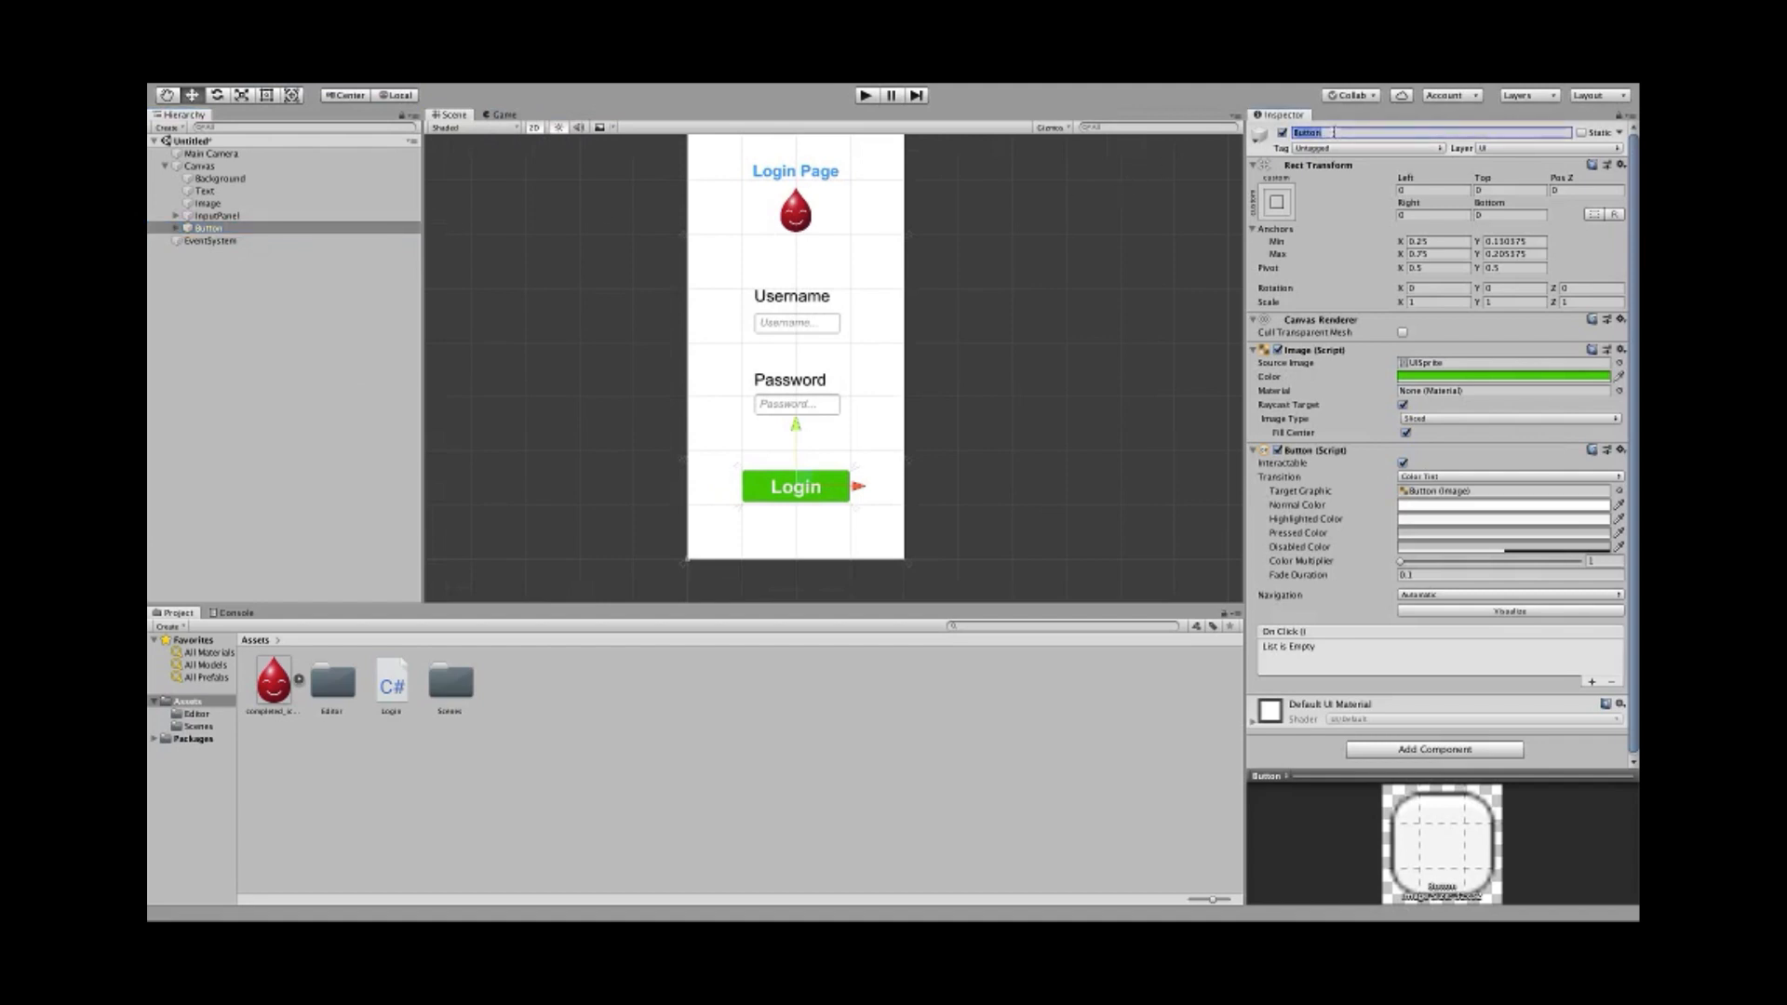
text(LoginButton)
key(Return)
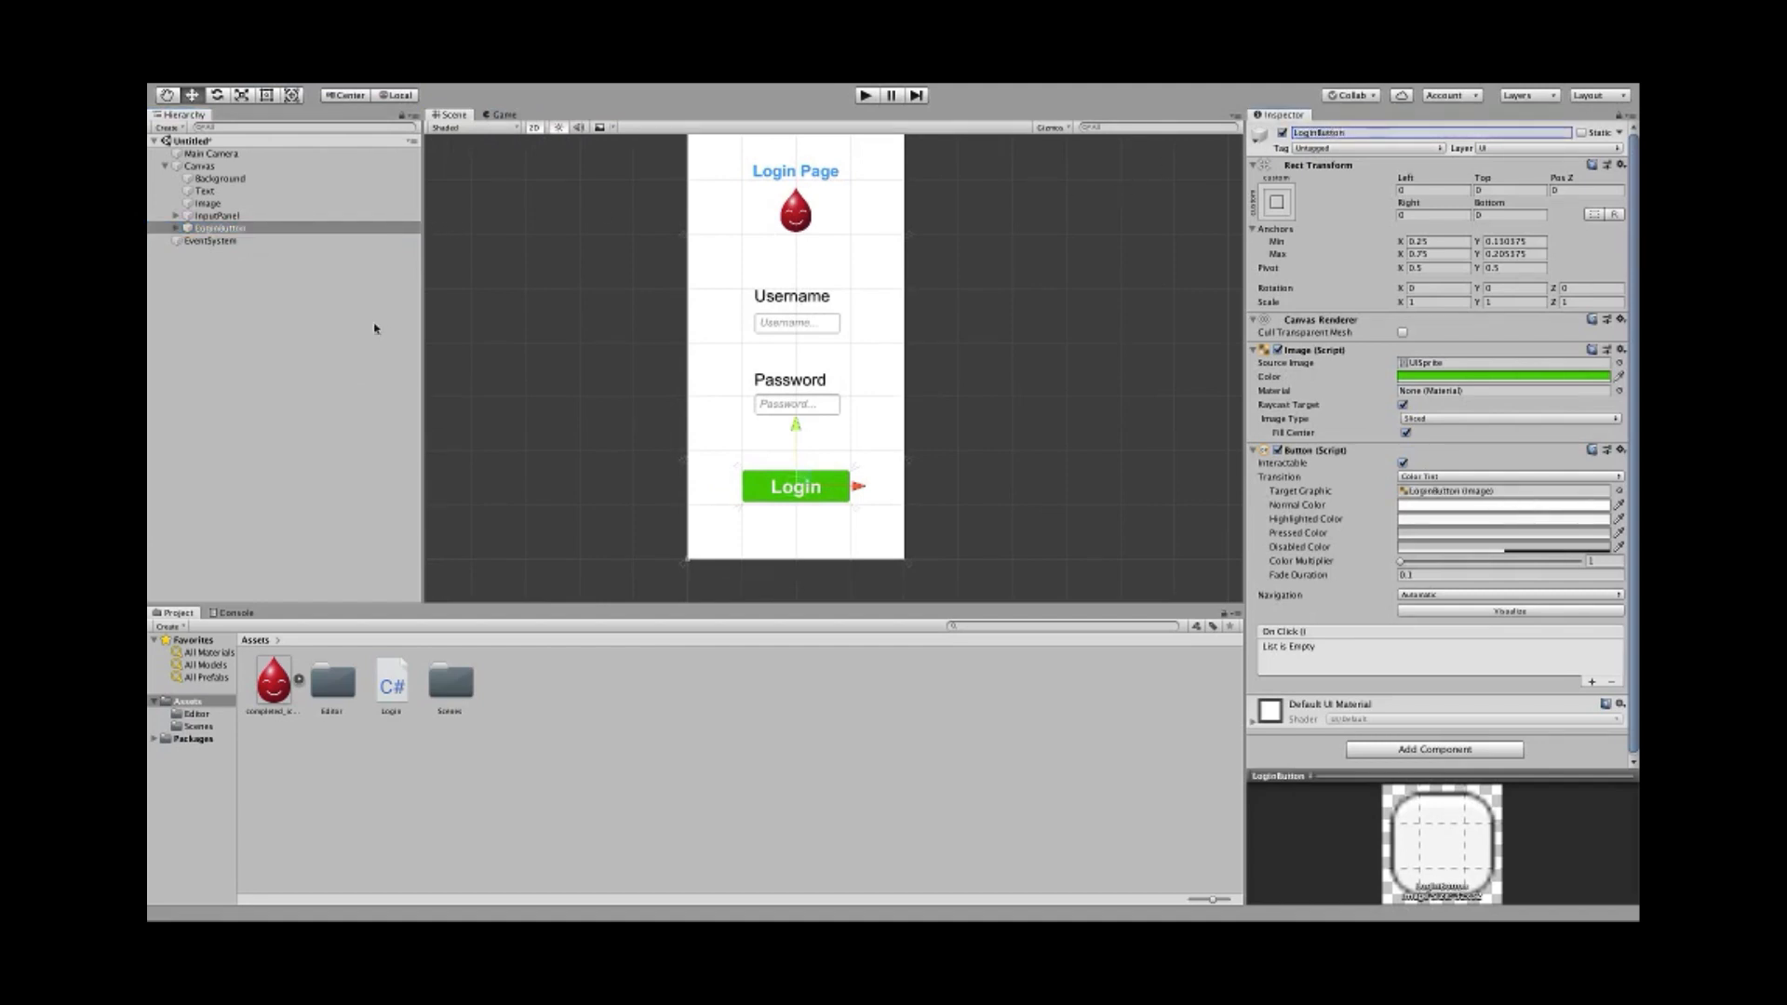
- Review the InputPanel, logo Image, title Text and Background objects on the login canvas
click(250, 215)
click(250, 203)
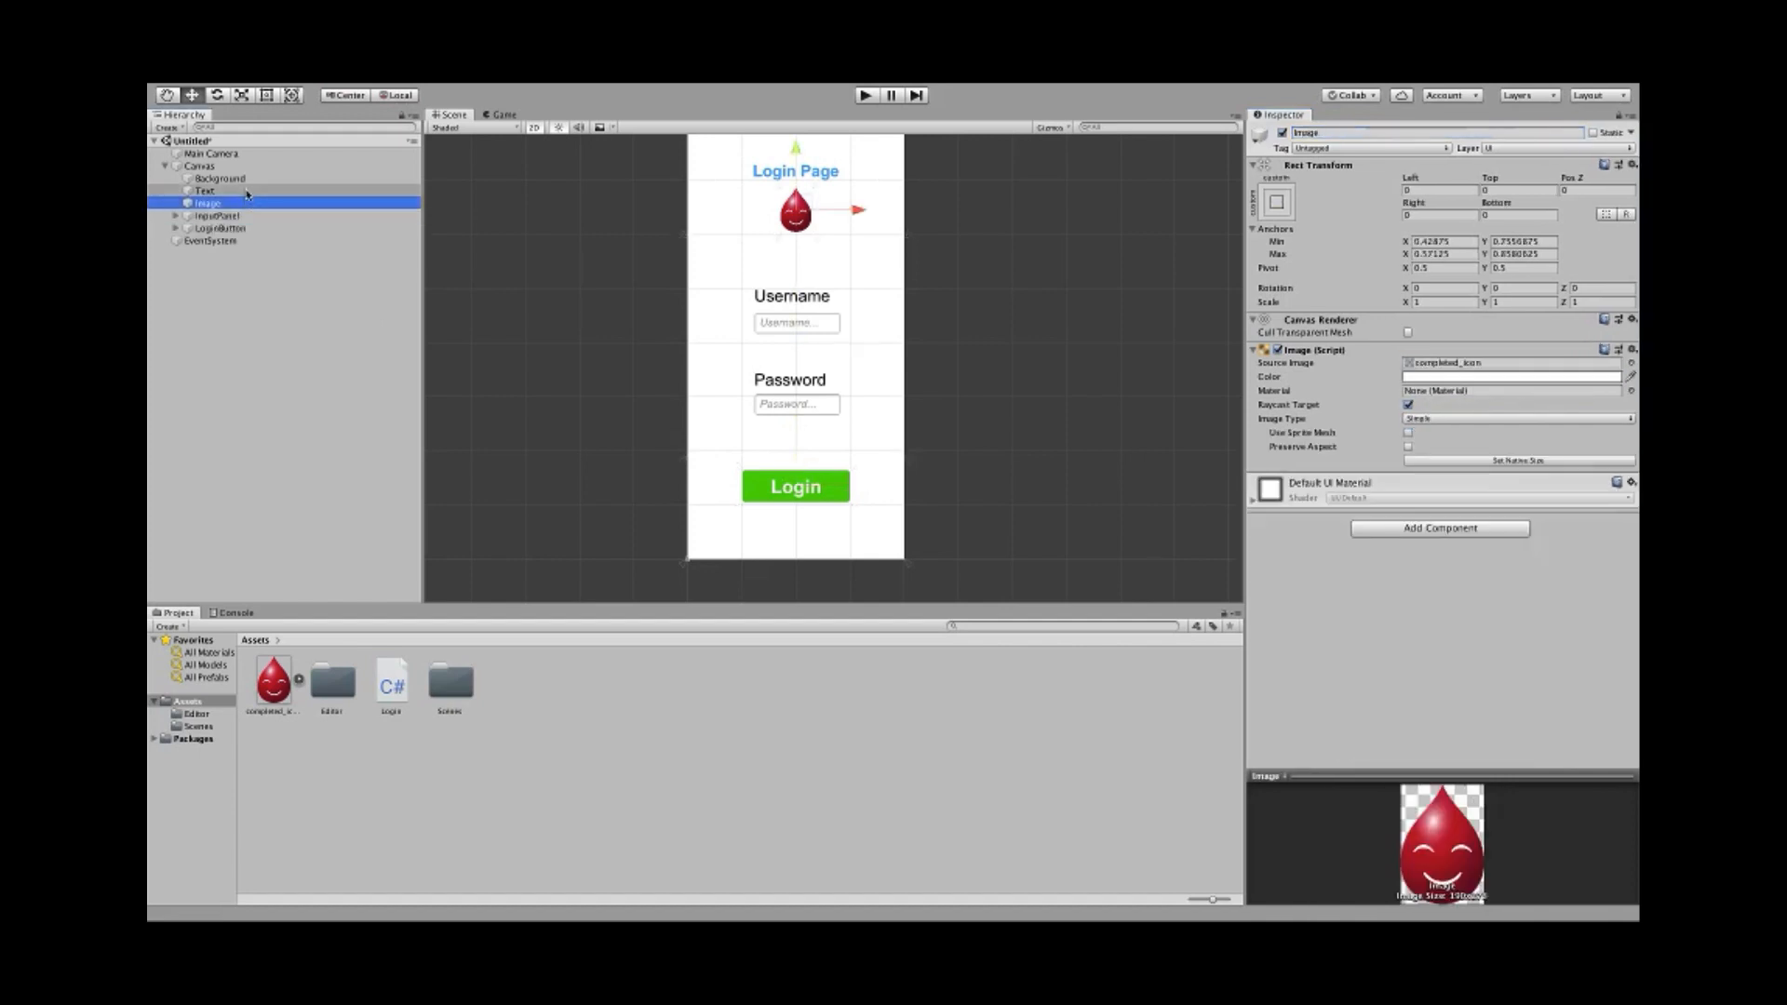
click(249, 191)
click(249, 178)
scroll(574, 242, down, 1)
middle_drag(574, 242, 611, 288)
scroll(611, 288, down, 2)
scroll(606, 283, up, 2)
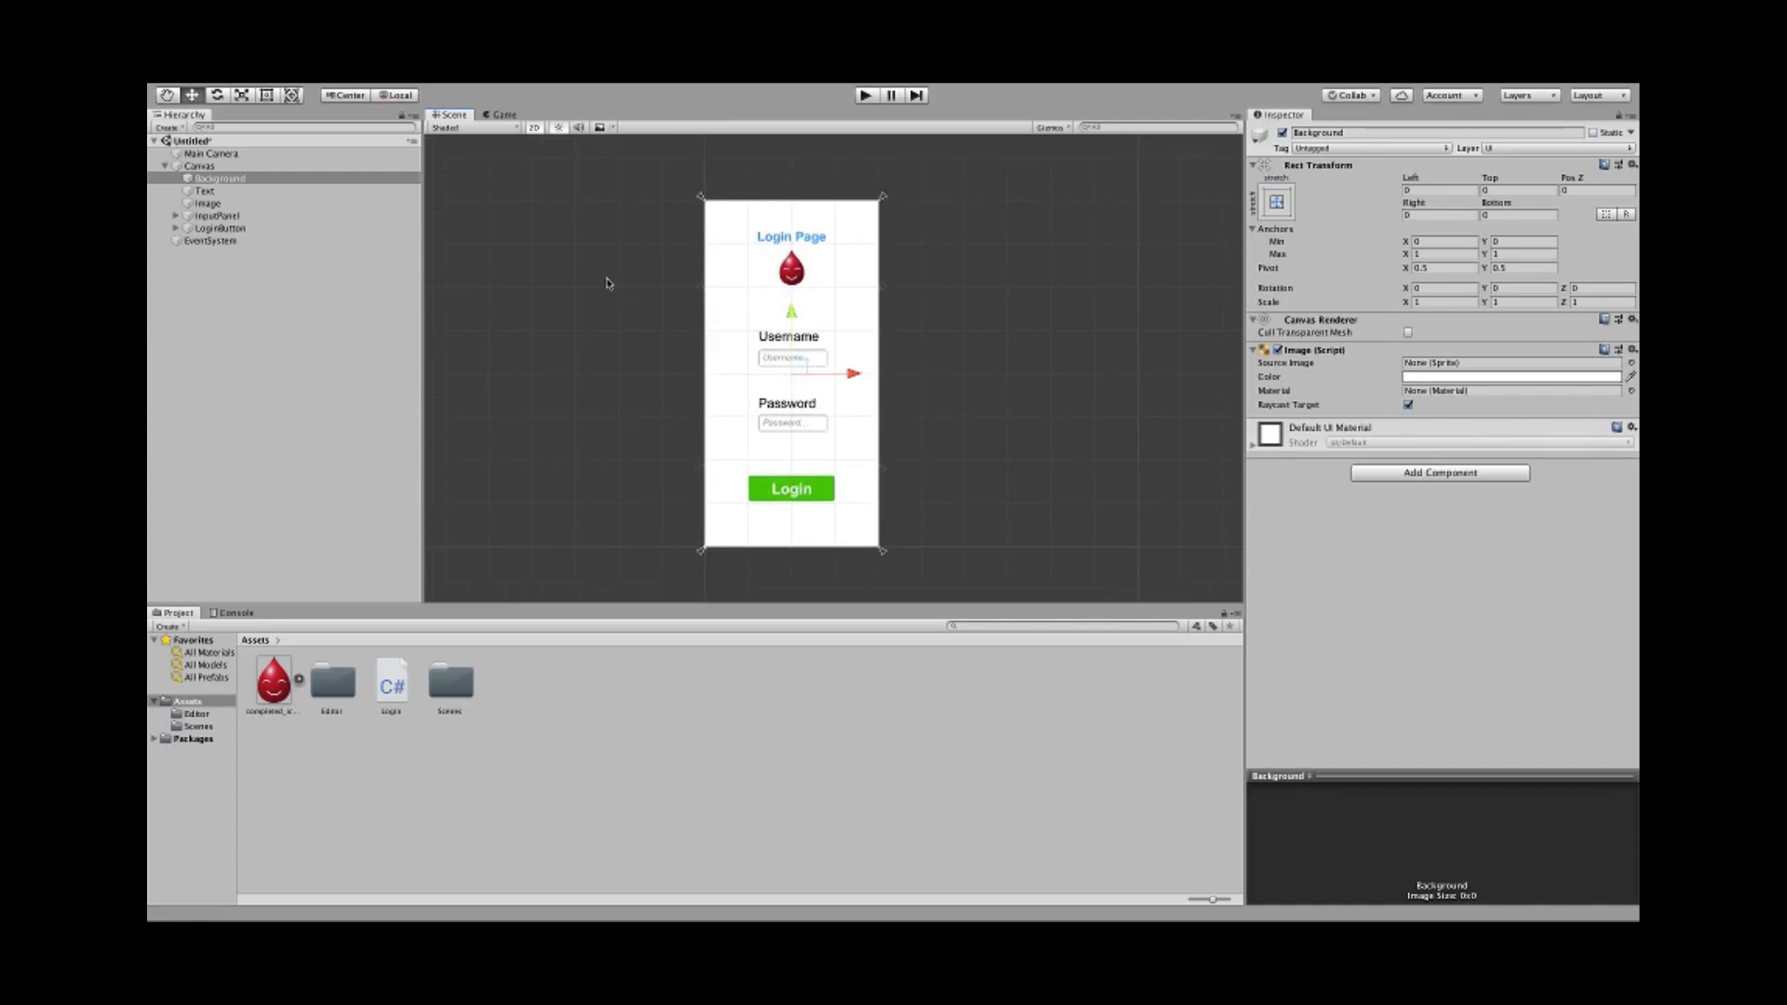
scroll(606, 283, up, 2)
click(602, 276)
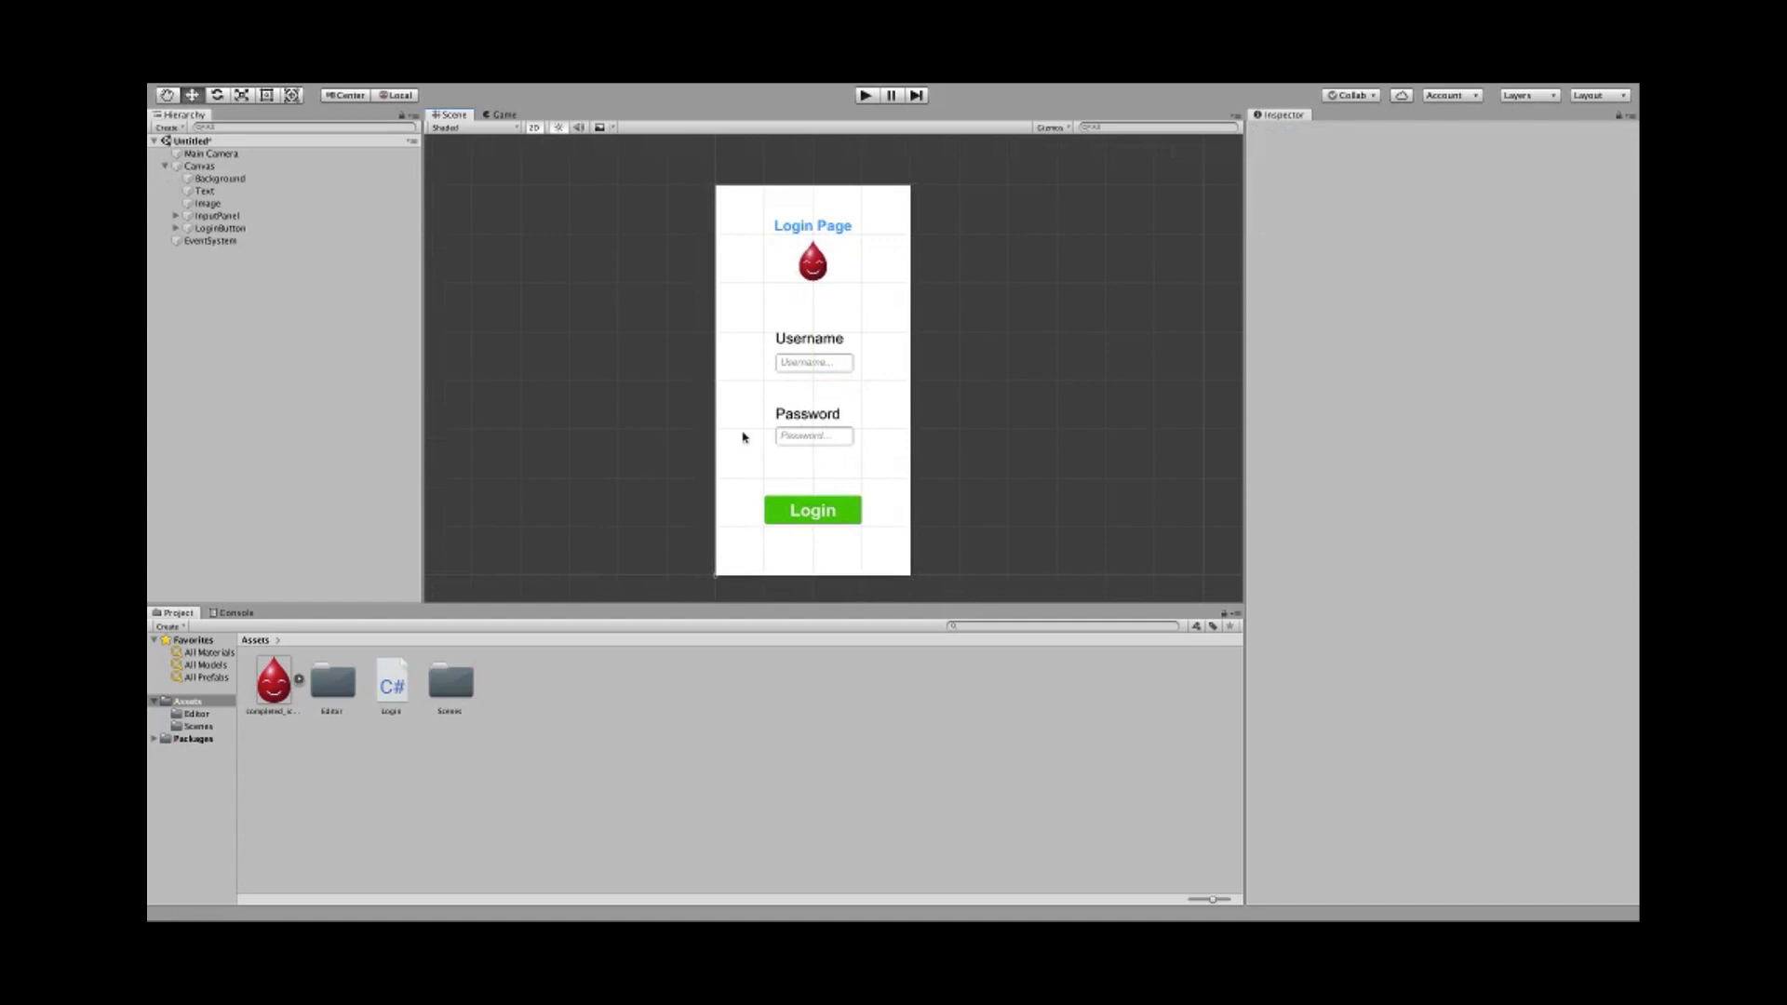
click(387, 679)
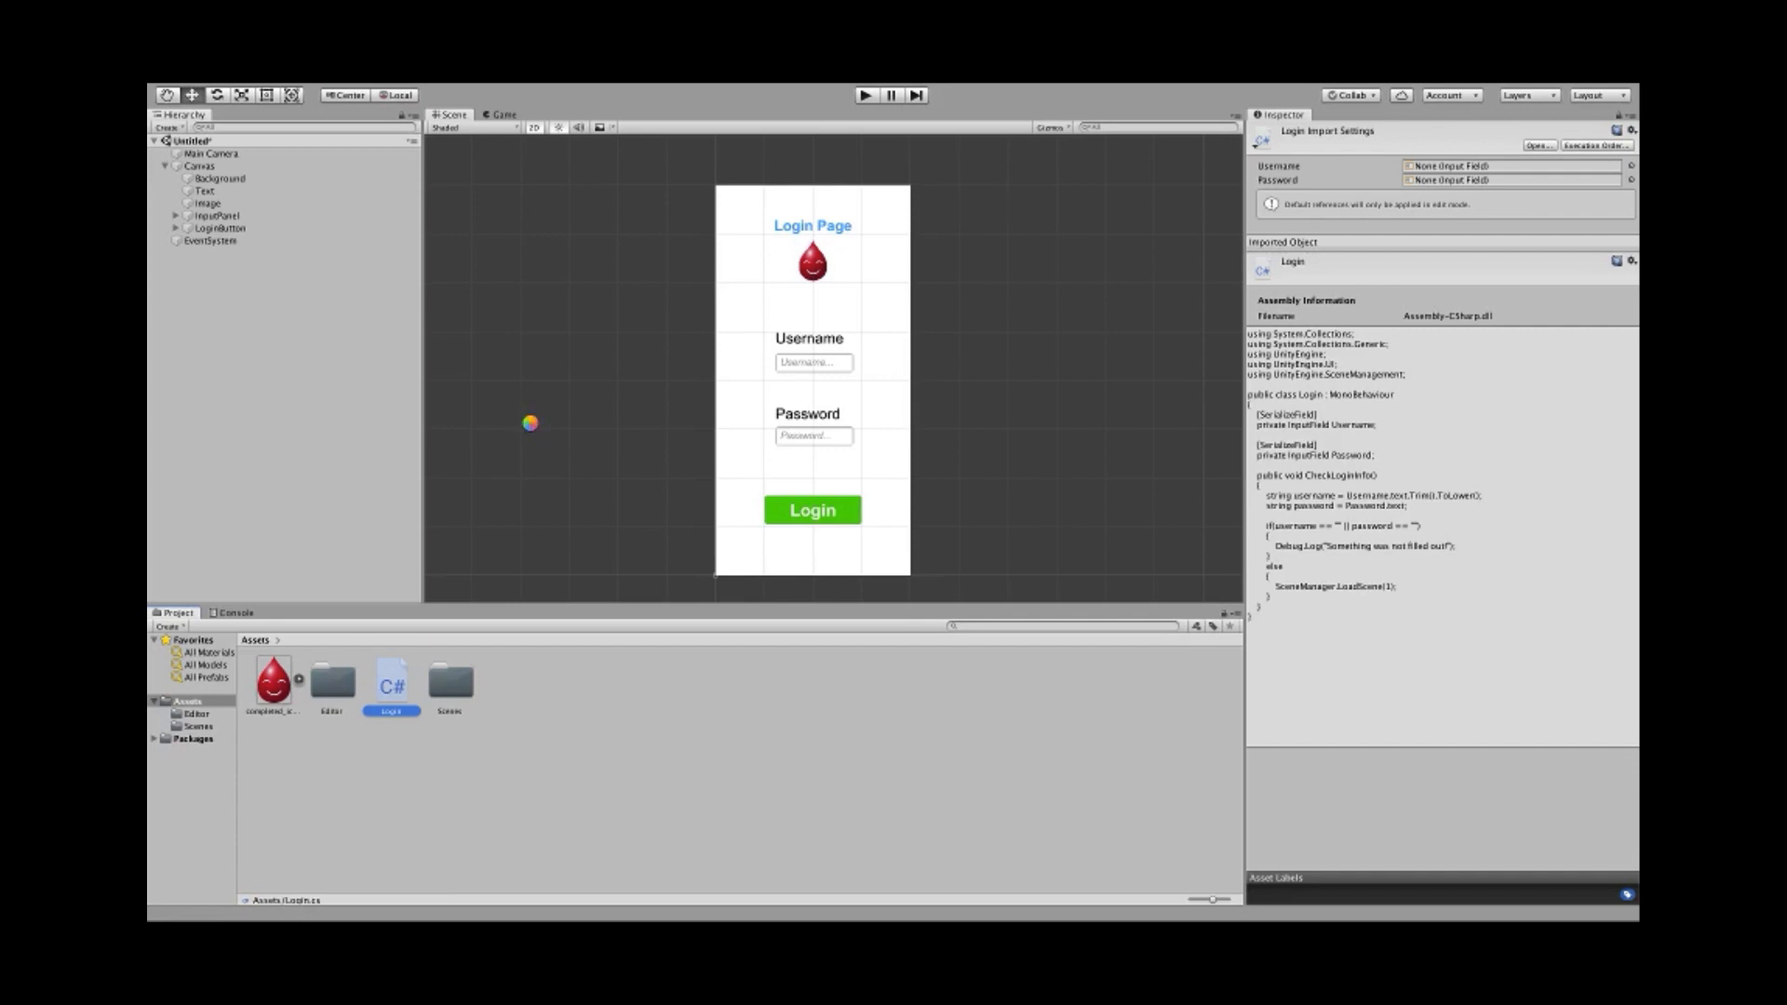
click(351, 399)
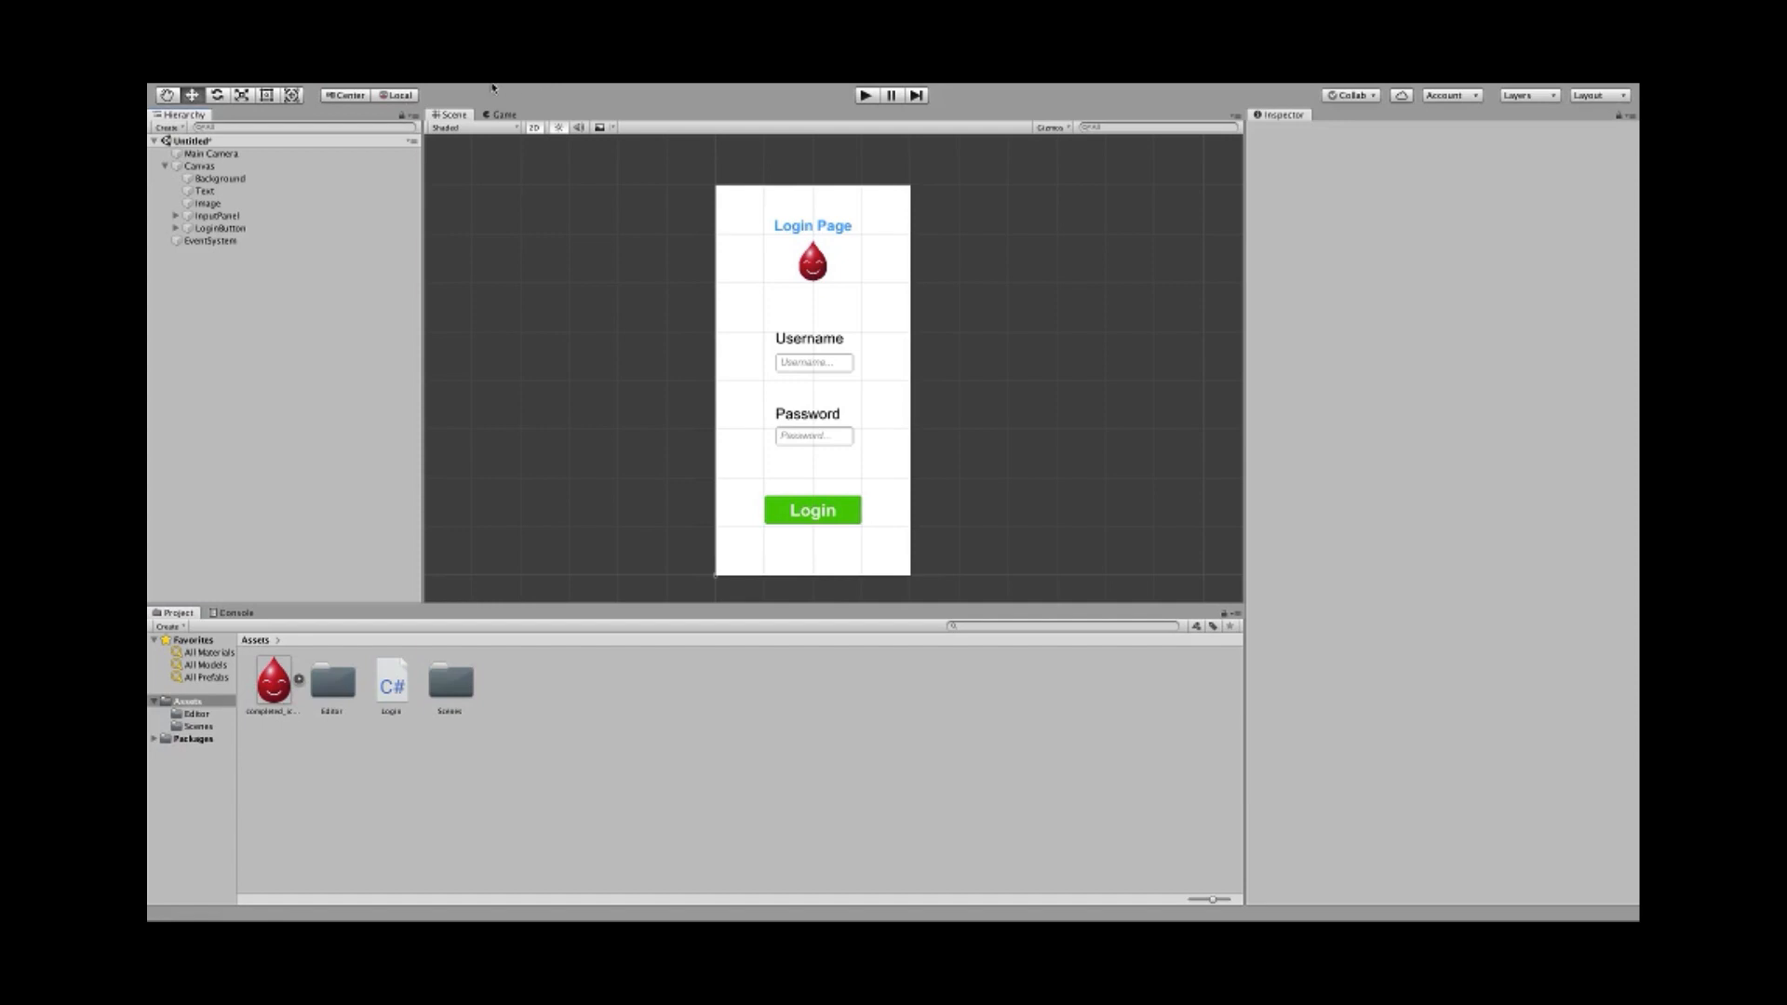
mouse_move(262, 105)
click(189, 108)
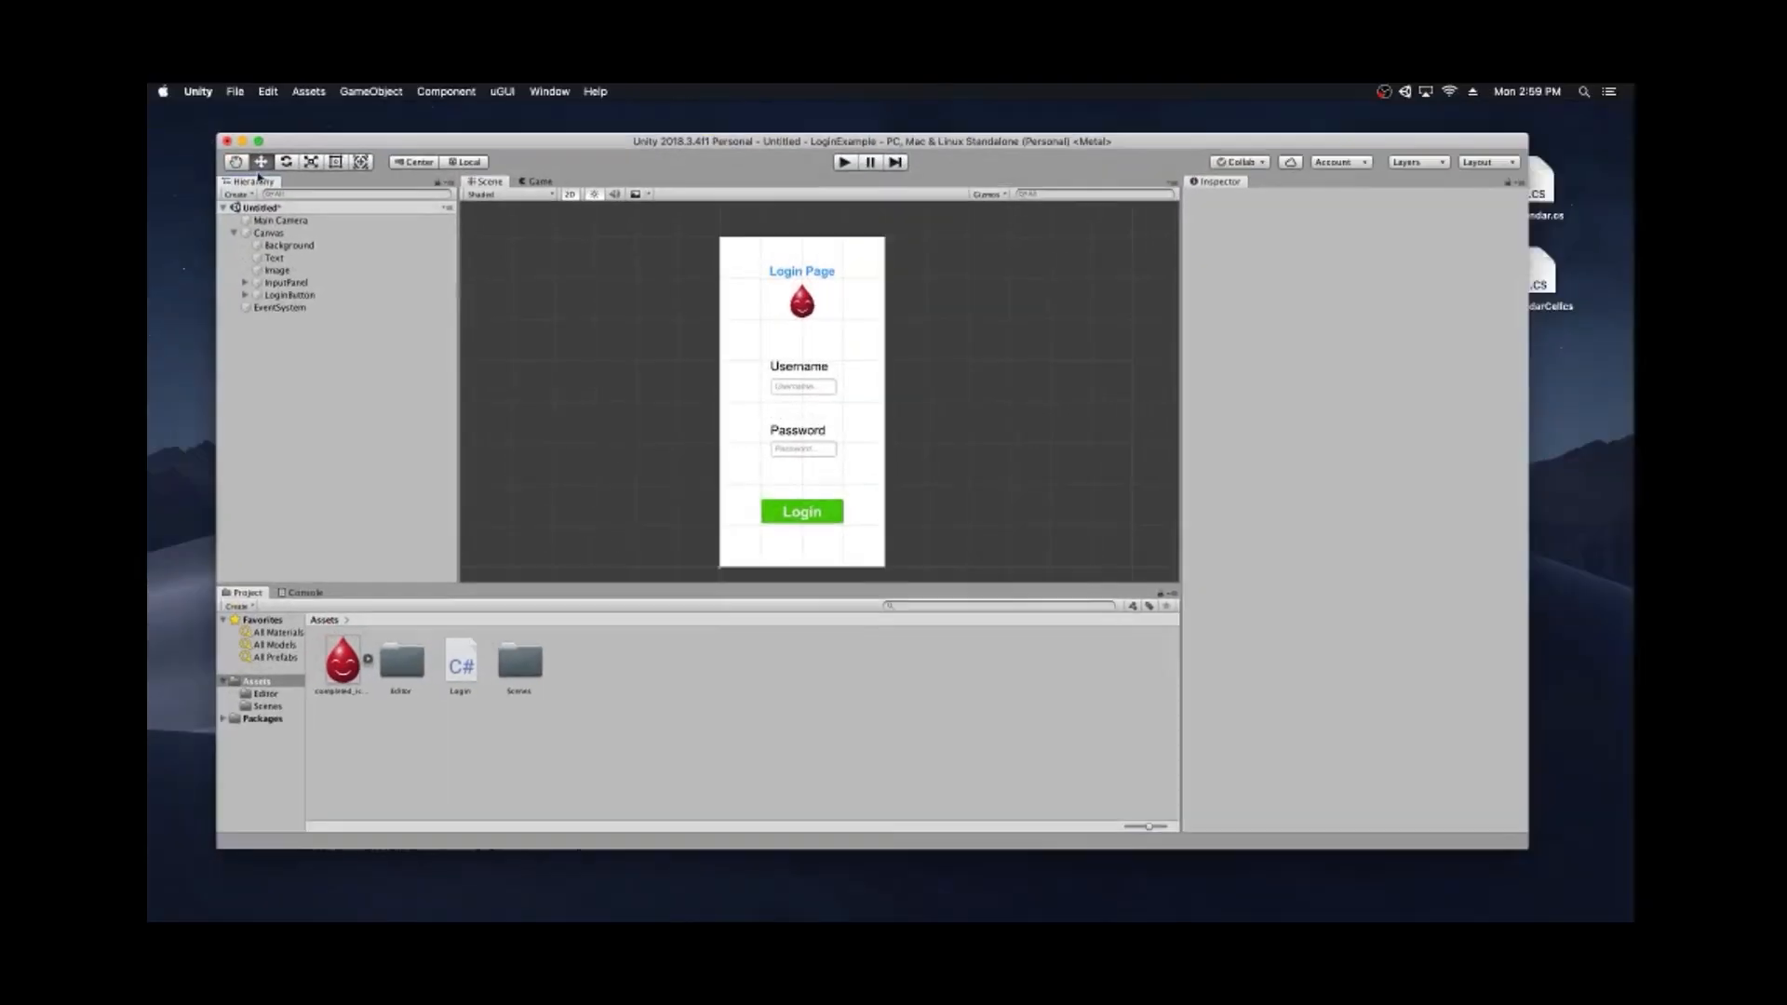
drag(149, 270, 480, 150)
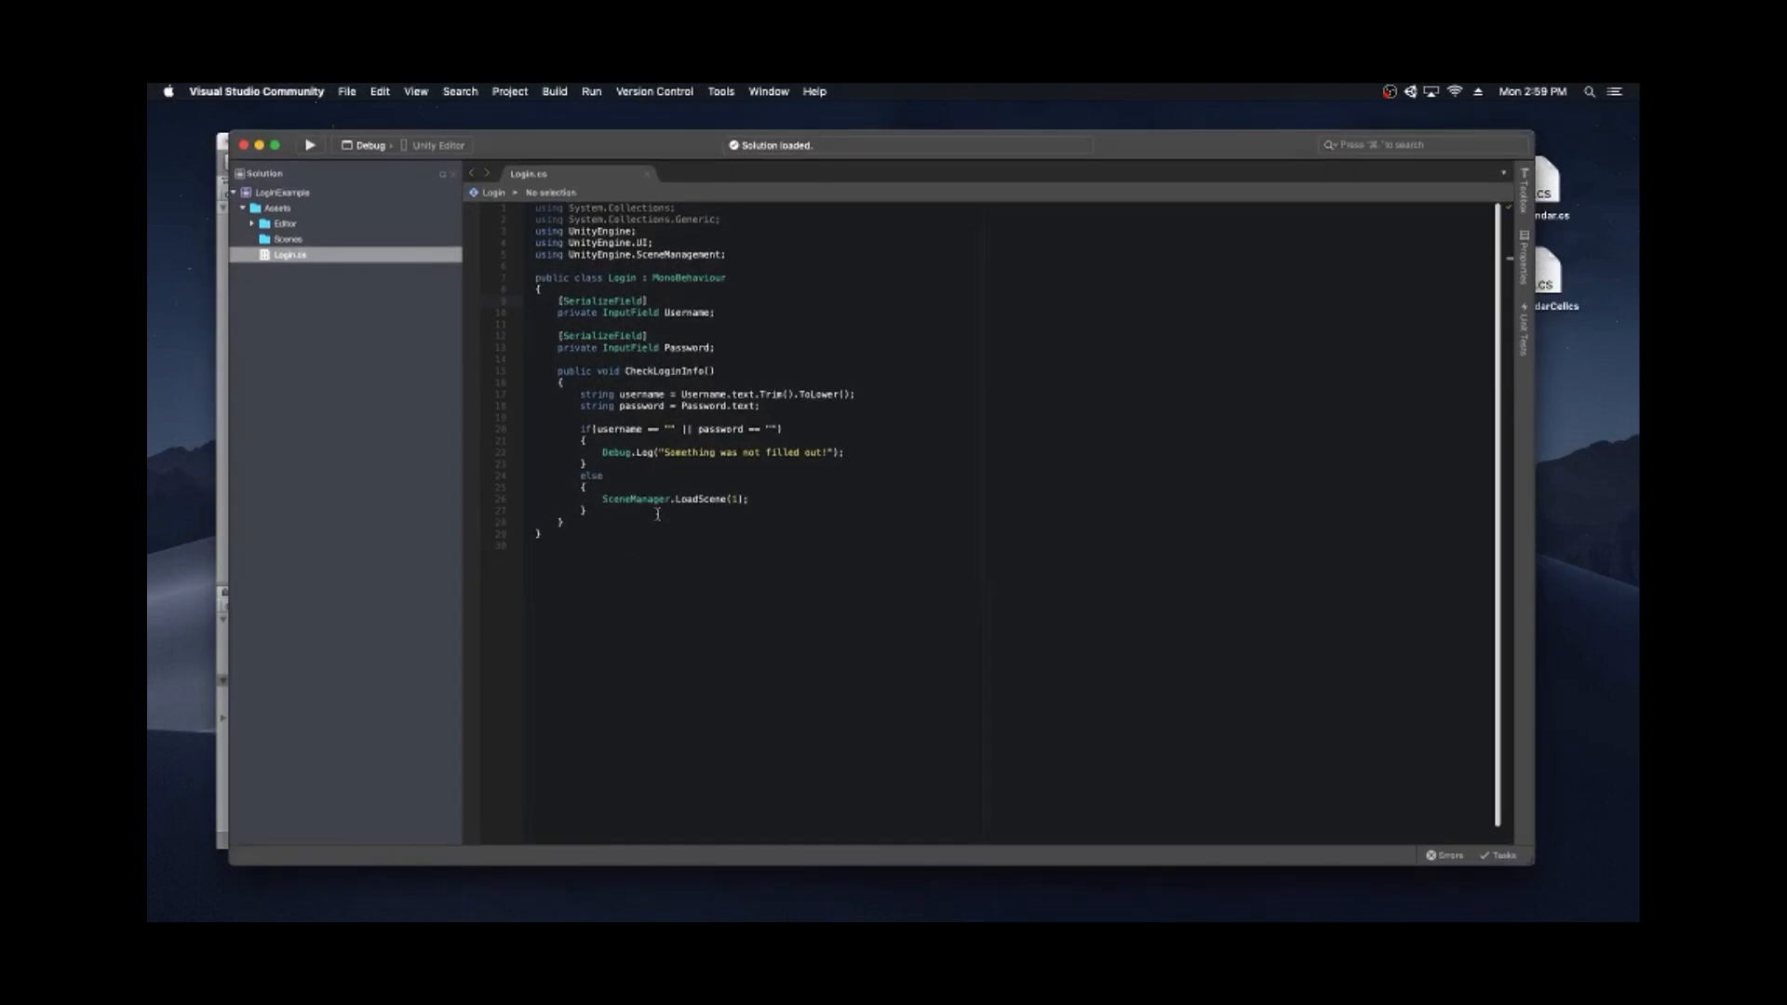
click(763, 312)
mouse_move(557, 300)
mouse_down()
mouse_move(659, 299)
mouse_move(559, 299)
mouse_up()
click(659, 299)
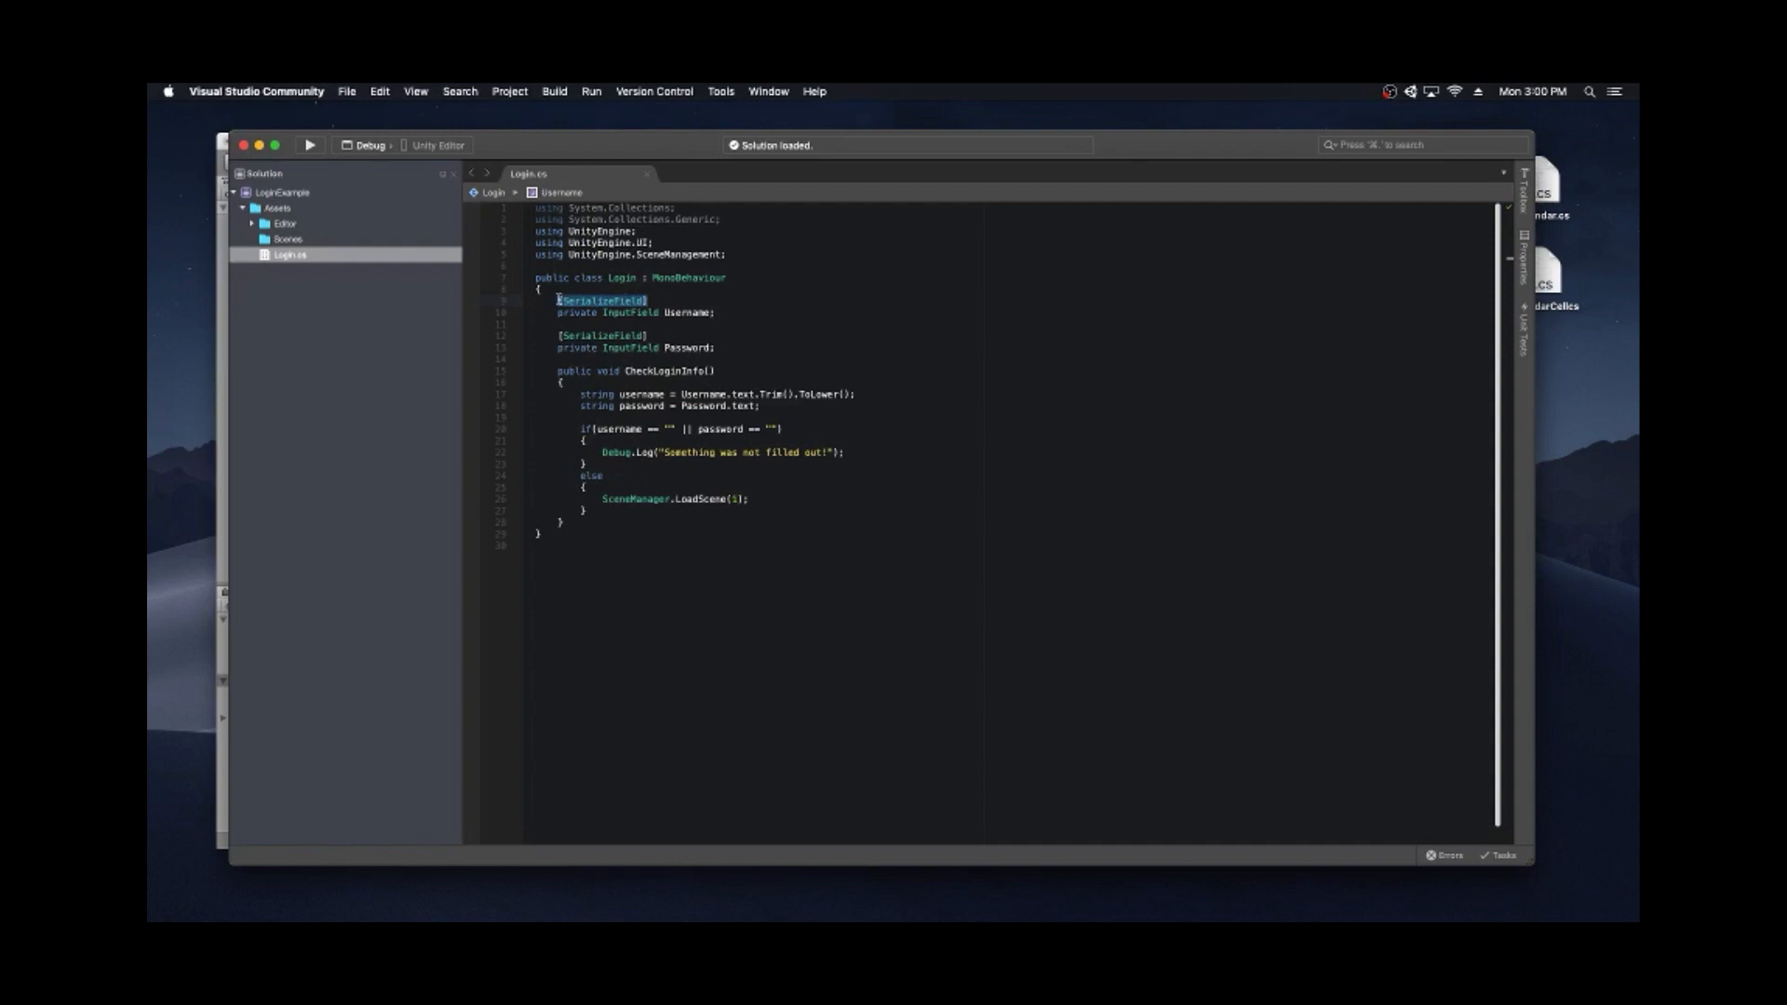
click(715, 315)
click(717, 349)
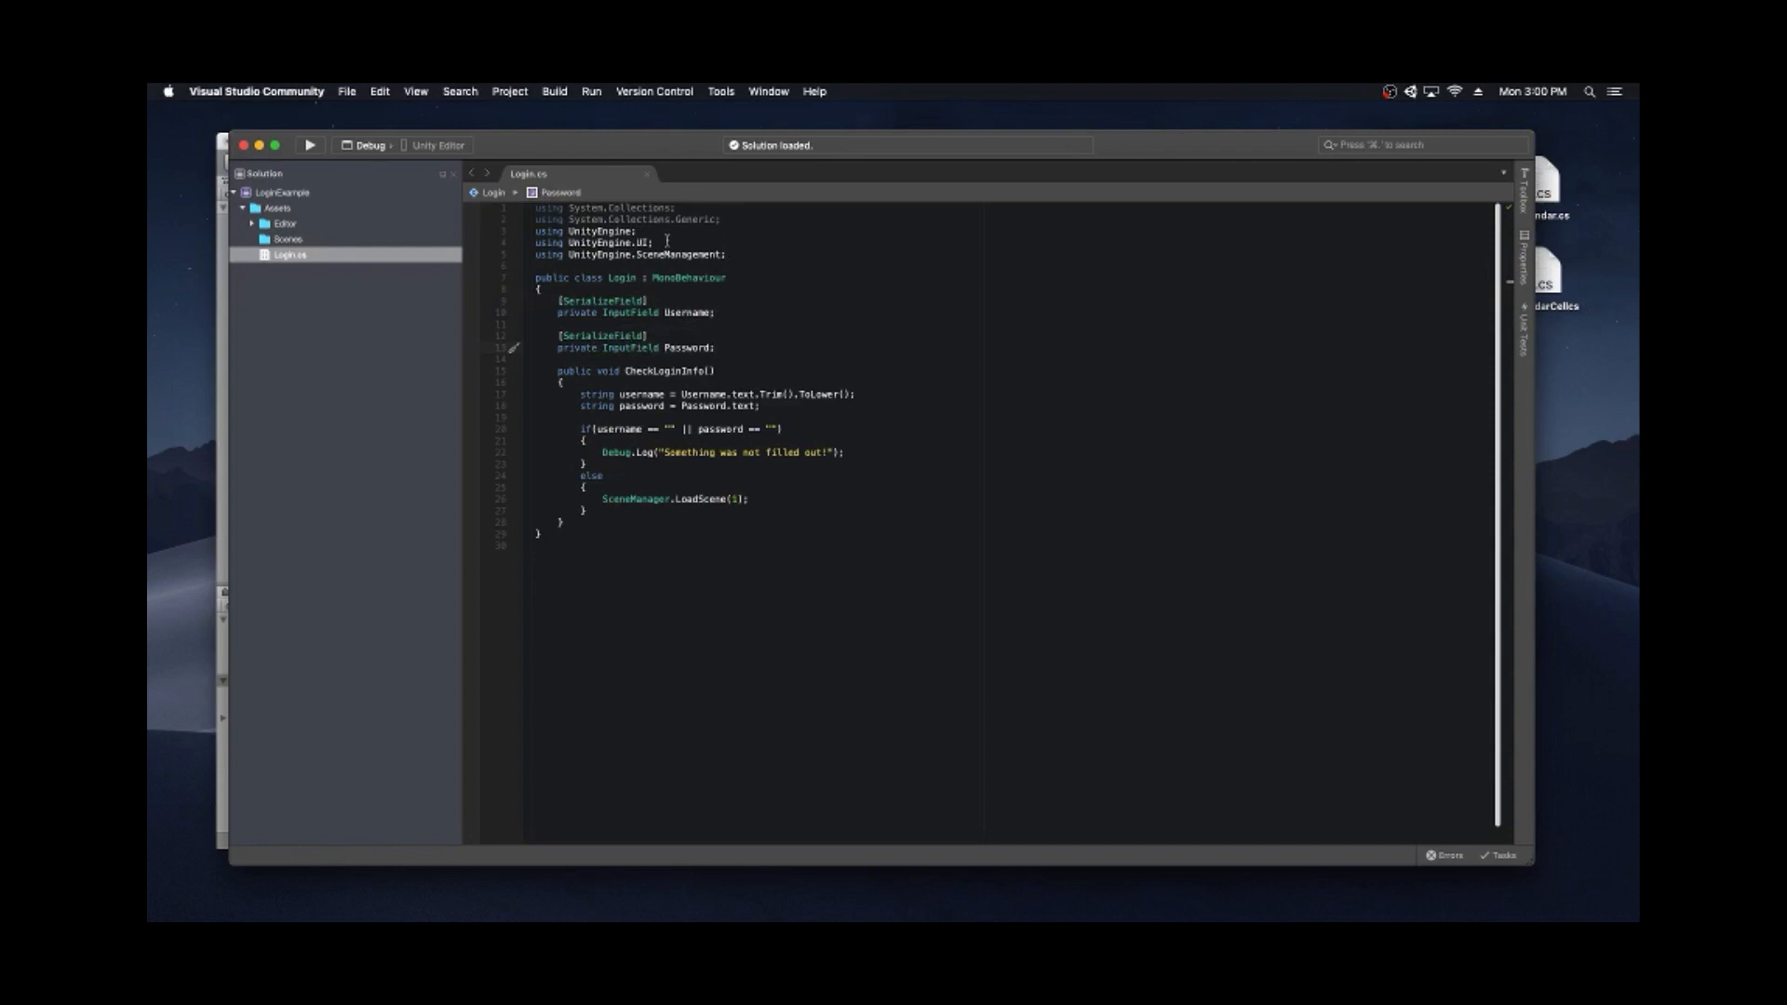
drag(655, 243, 536, 243)
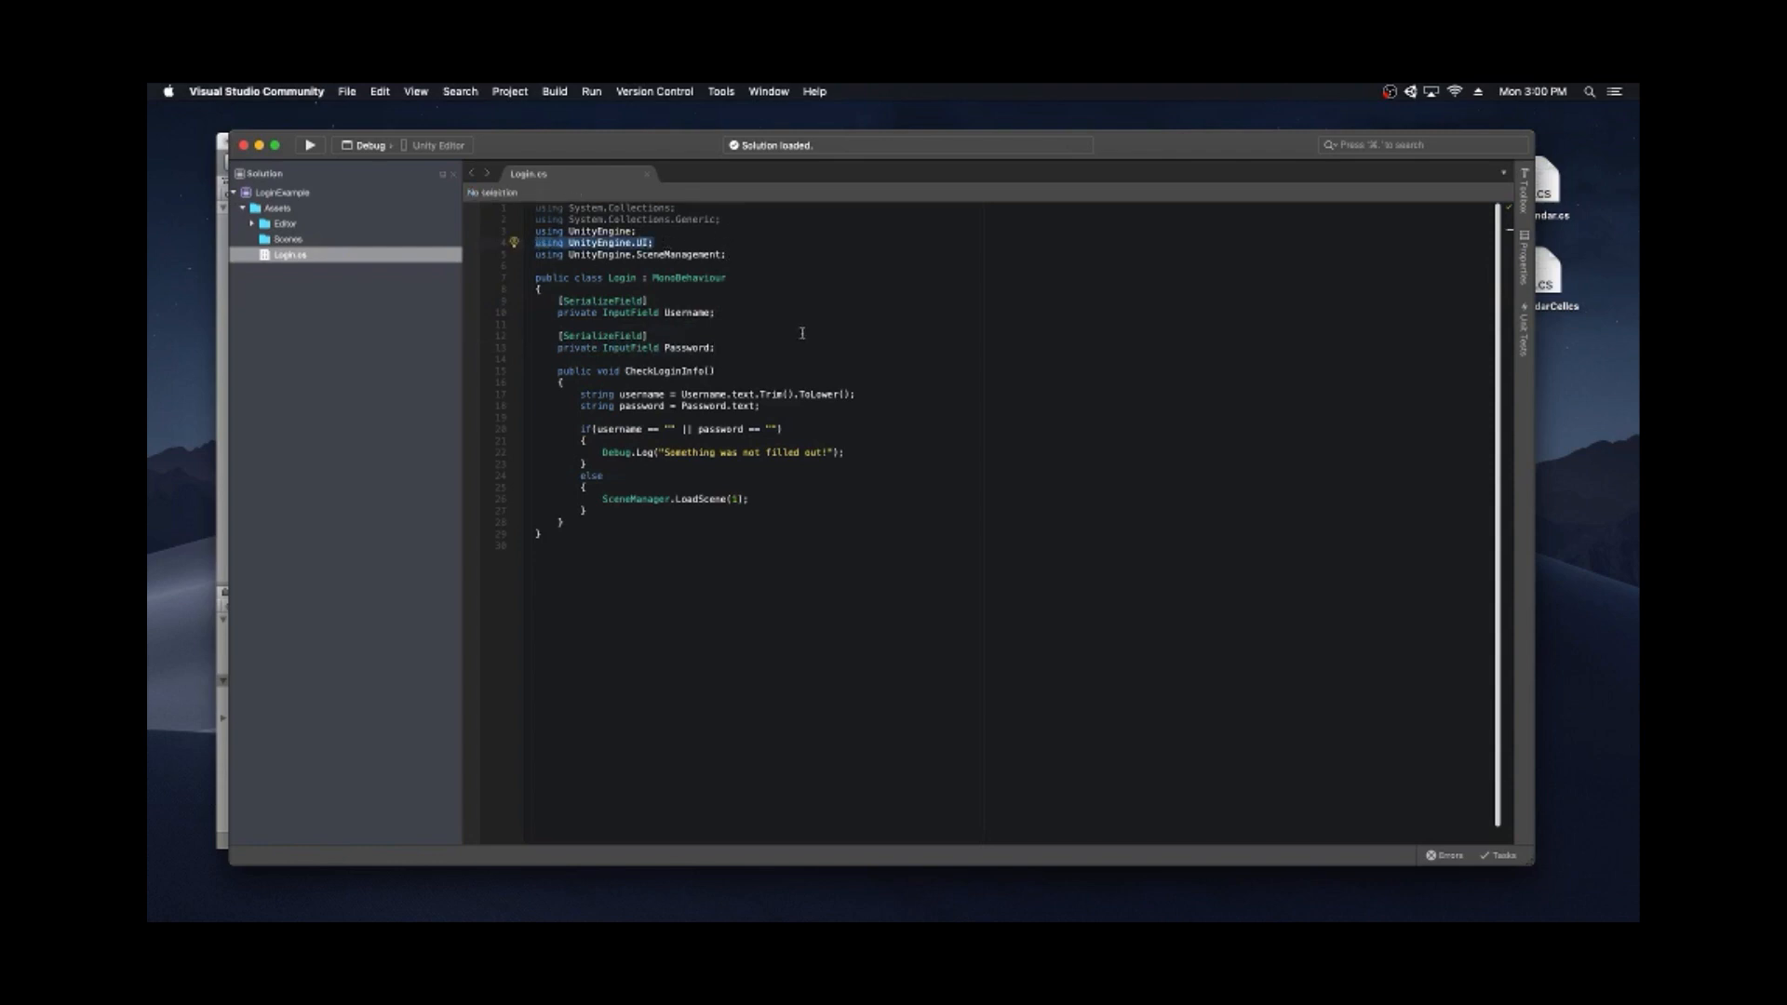
drag(655, 243, 530, 242)
click(664, 241)
click(715, 373)
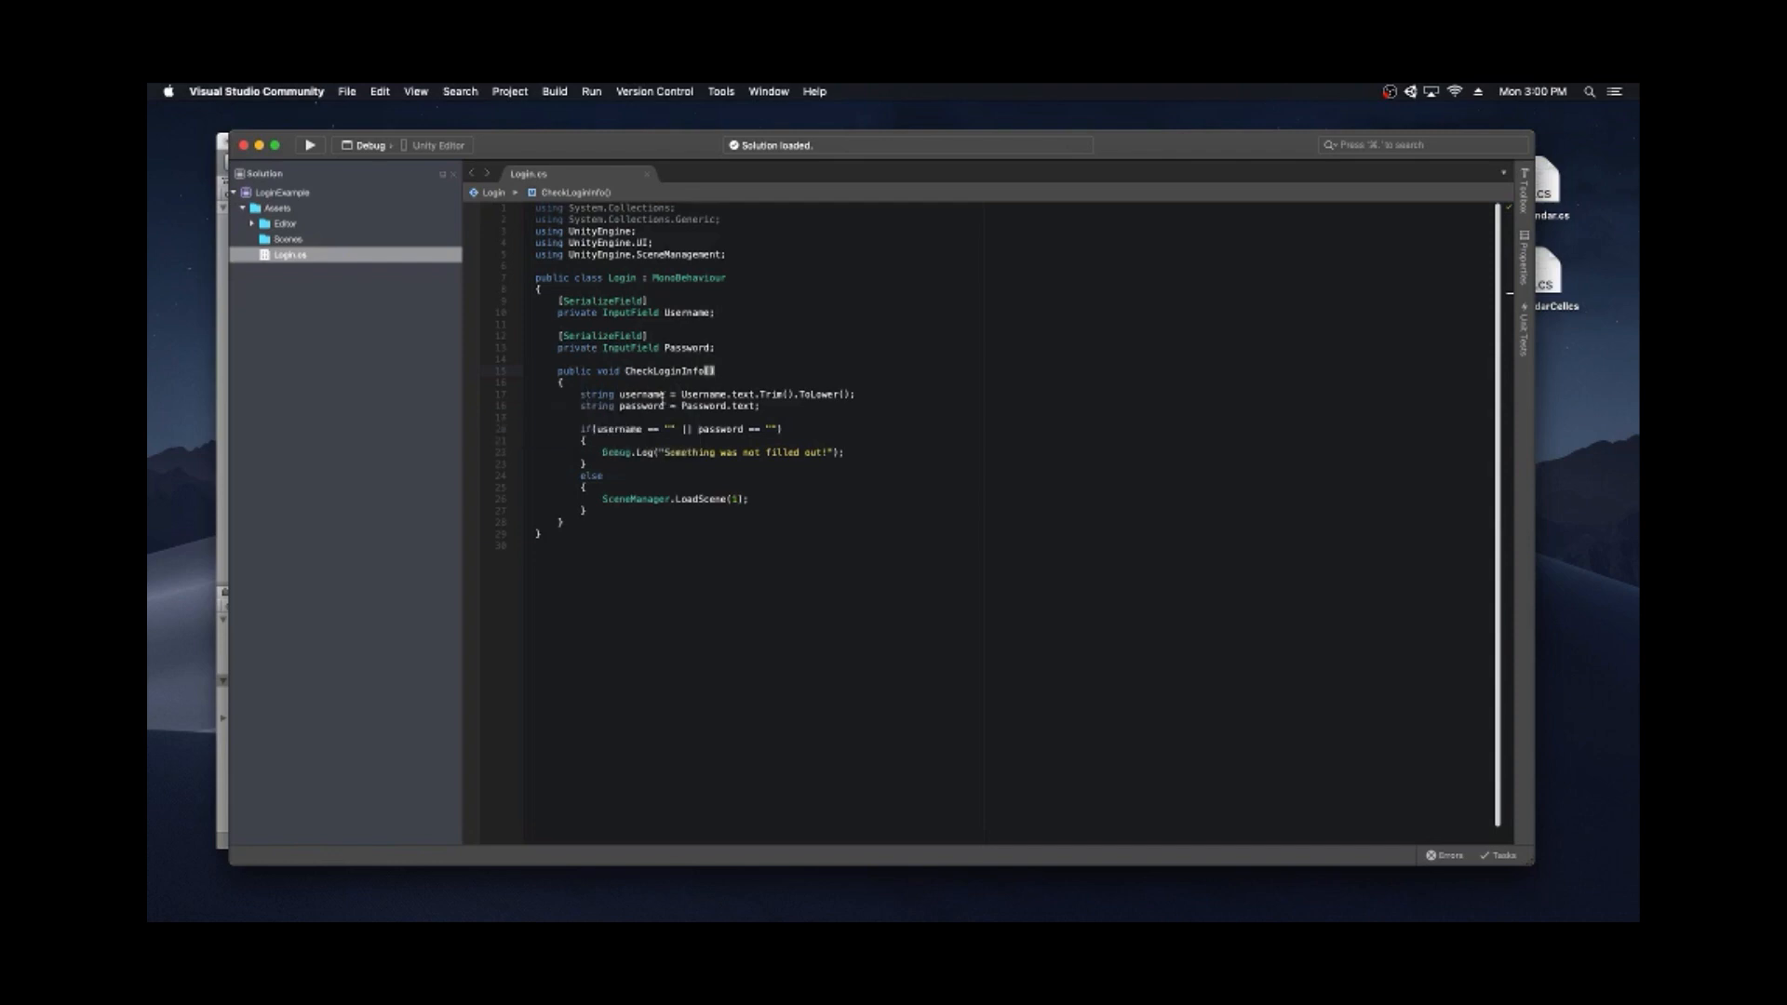
- Highlight Username.text and the SceneManager.LoadScene(1) call in the Login script
drag(680, 394, 756, 389)
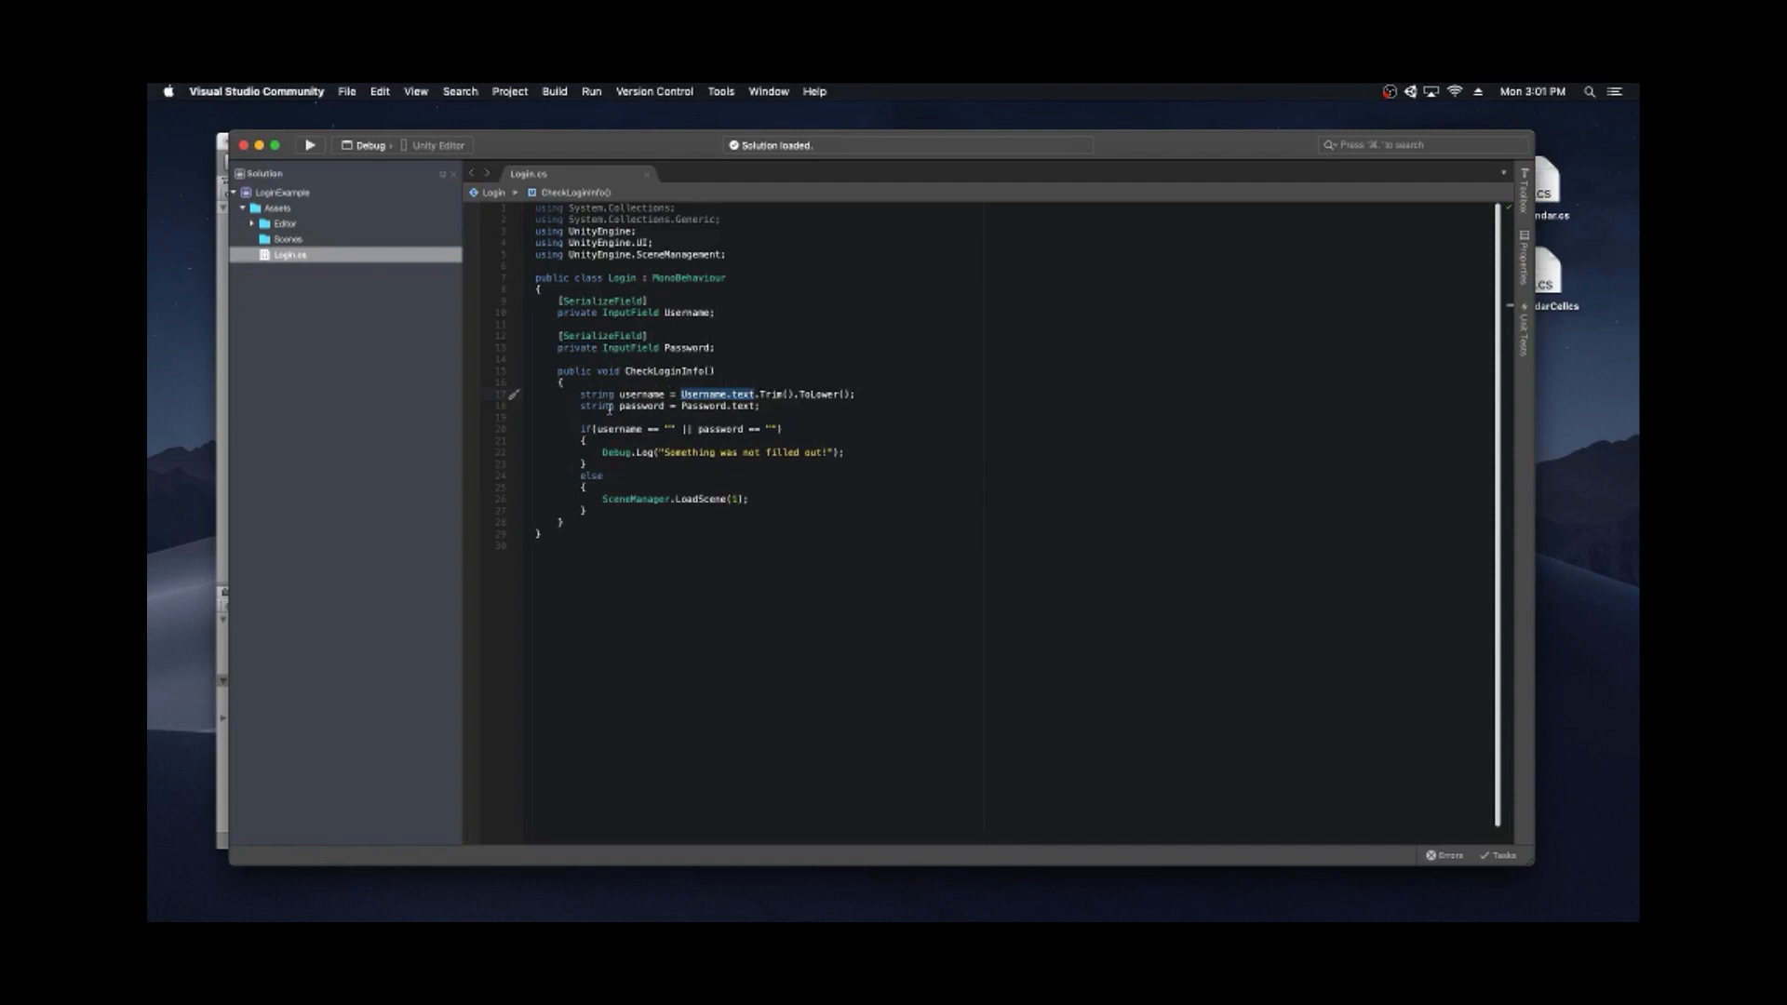
click(762, 406)
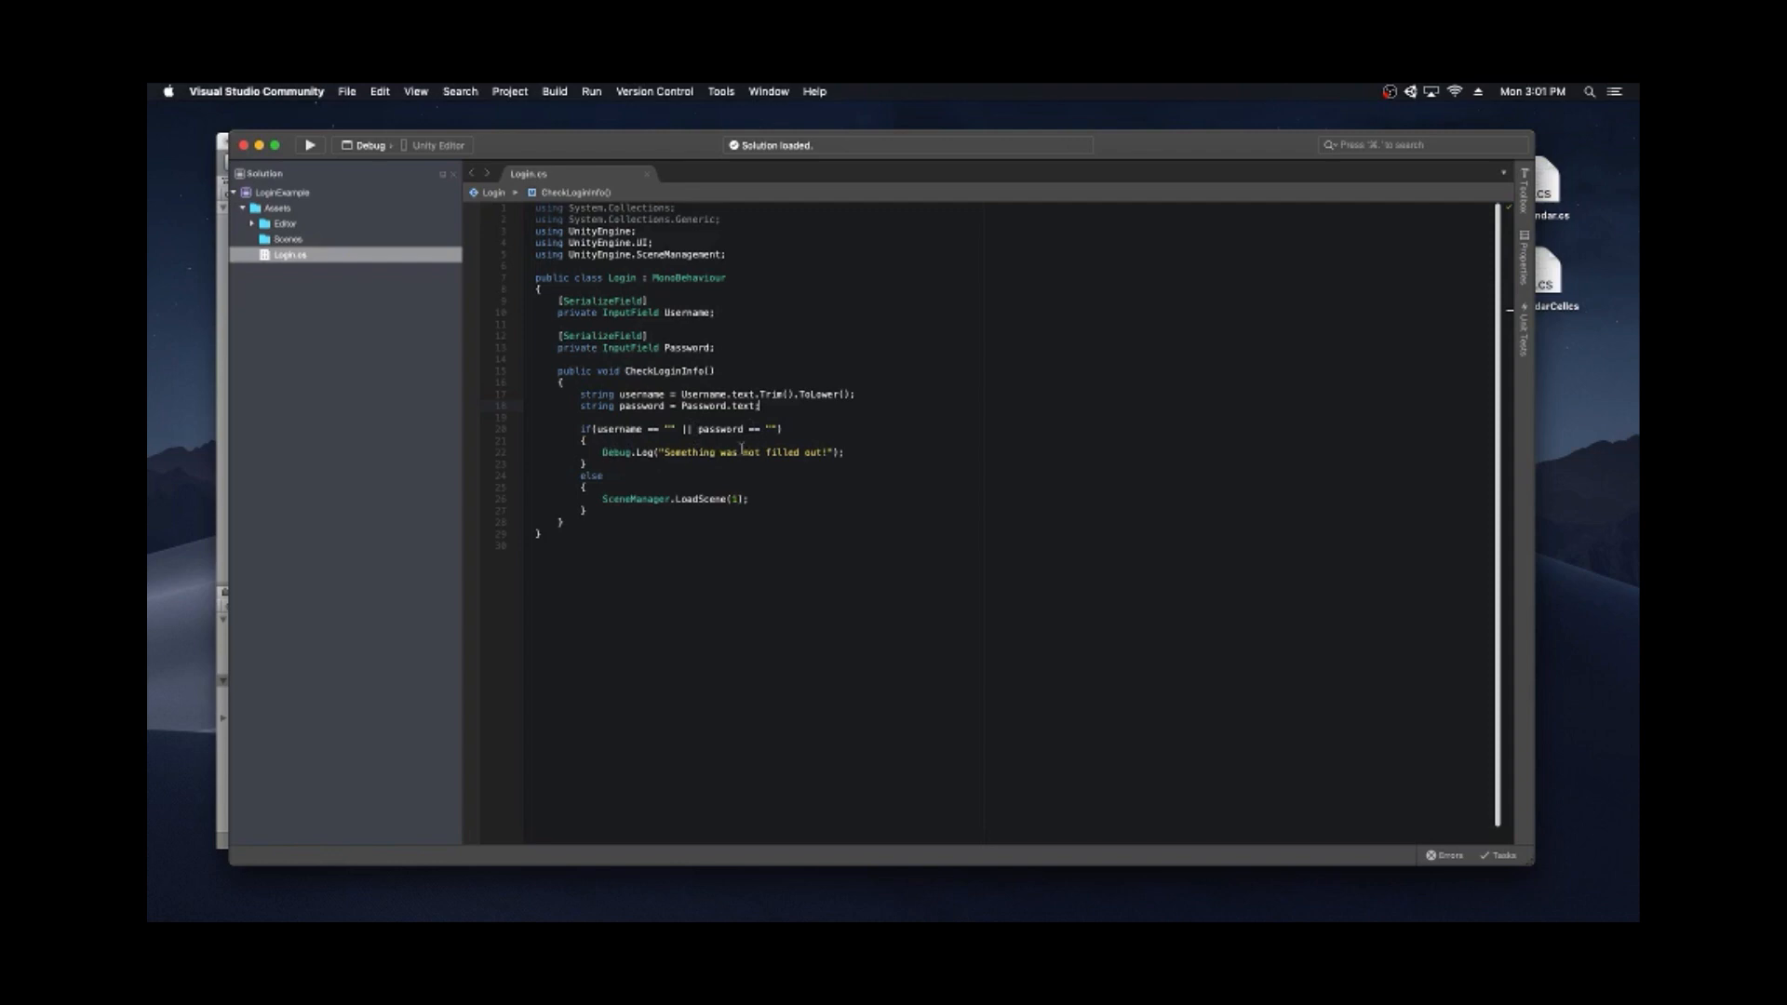
mouse_move(654, 453)
click(603, 499)
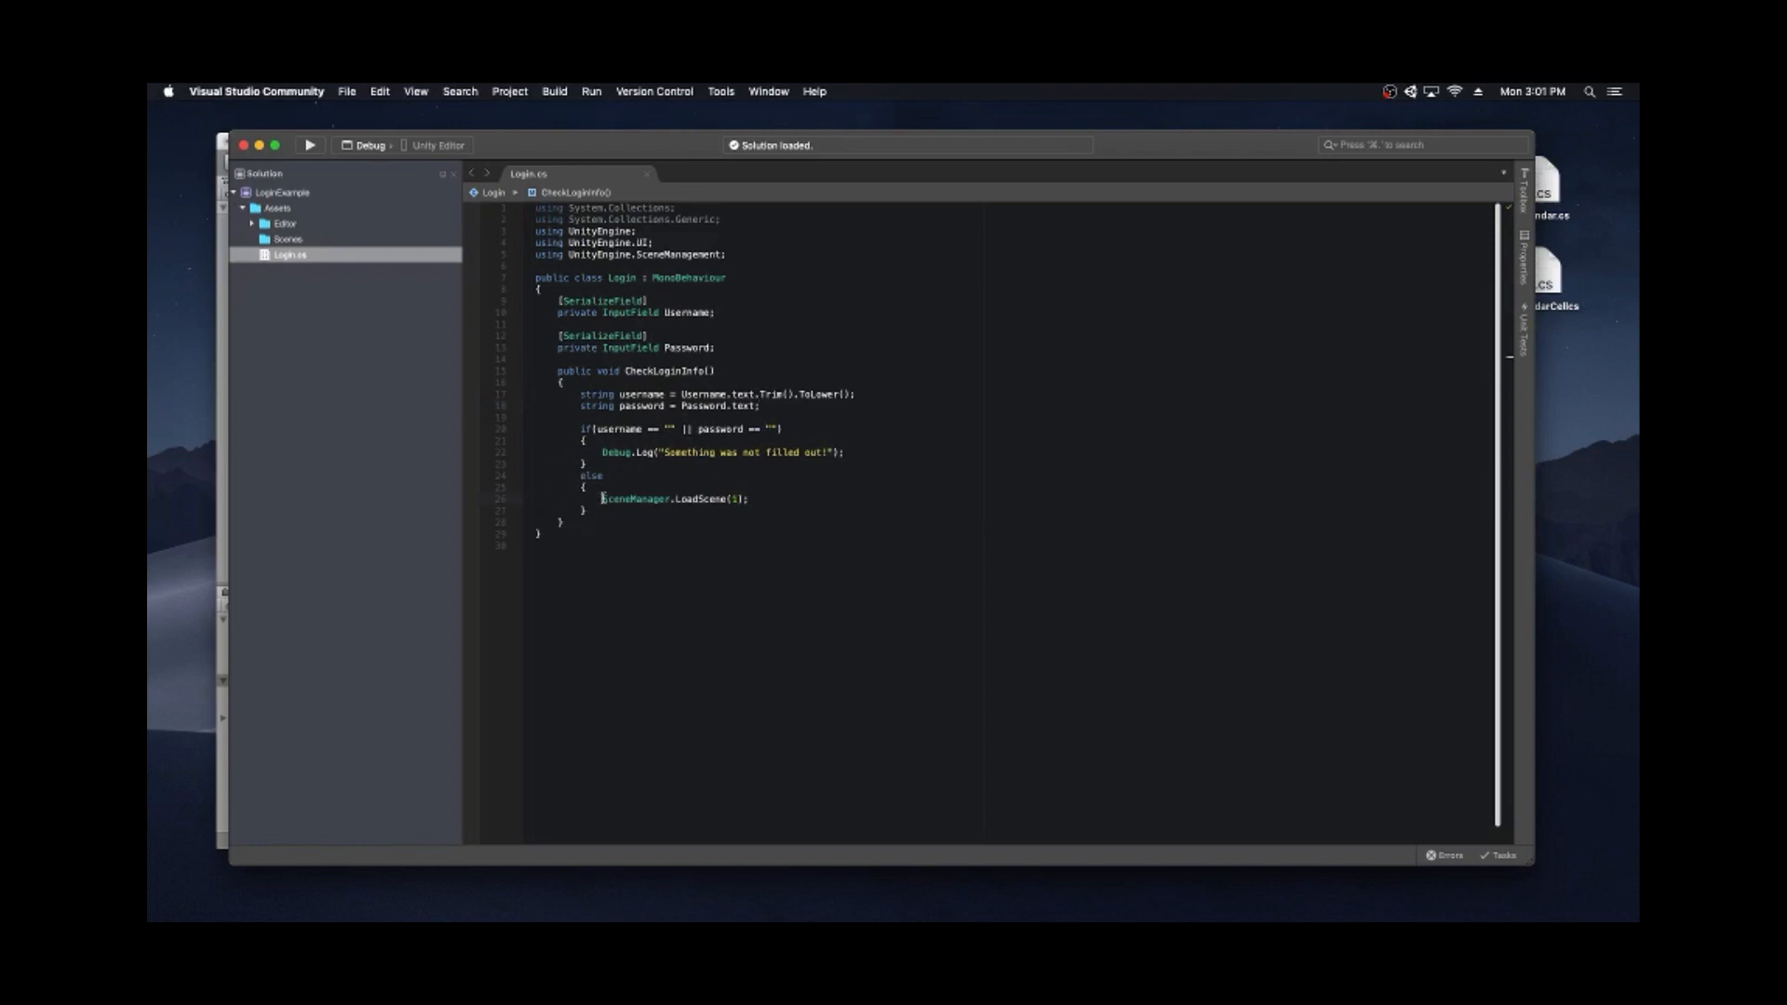
click(773, 494)
drag(601, 494, 761, 499)
click(762, 499)
- Highlight the UI and SceneManagement using lines, then return to the Unity editor
drag(728, 252, 534, 248)
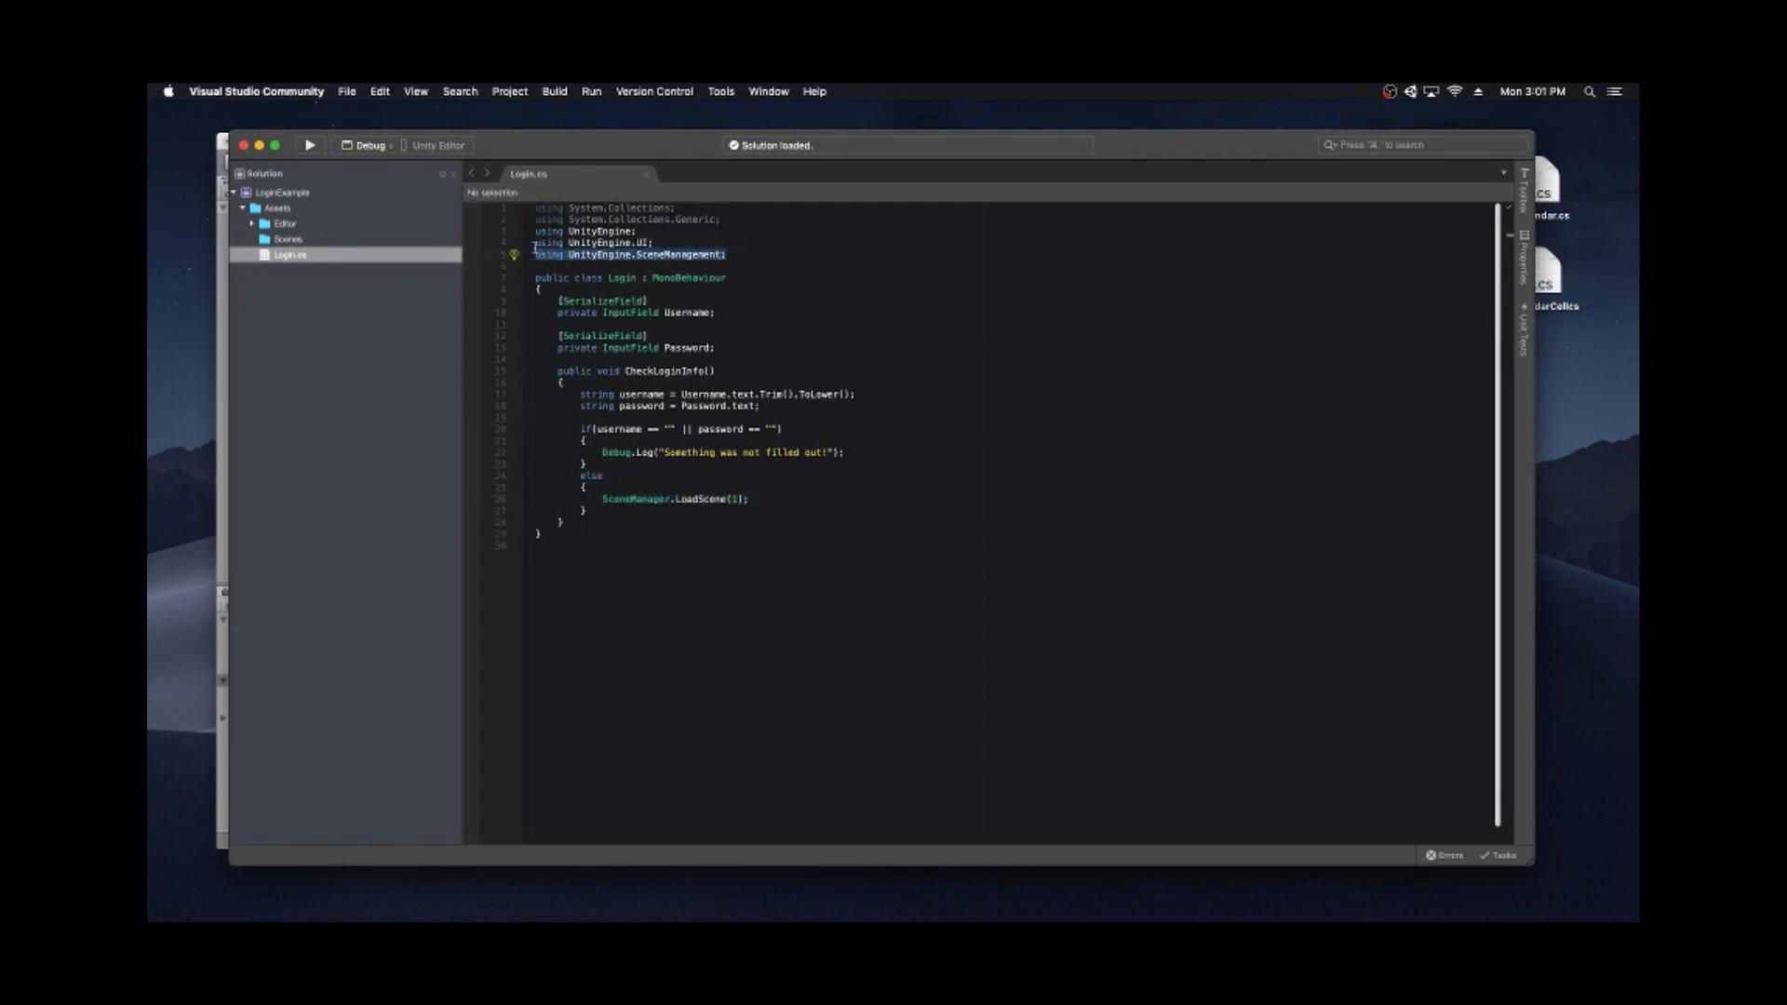
click(535, 244)
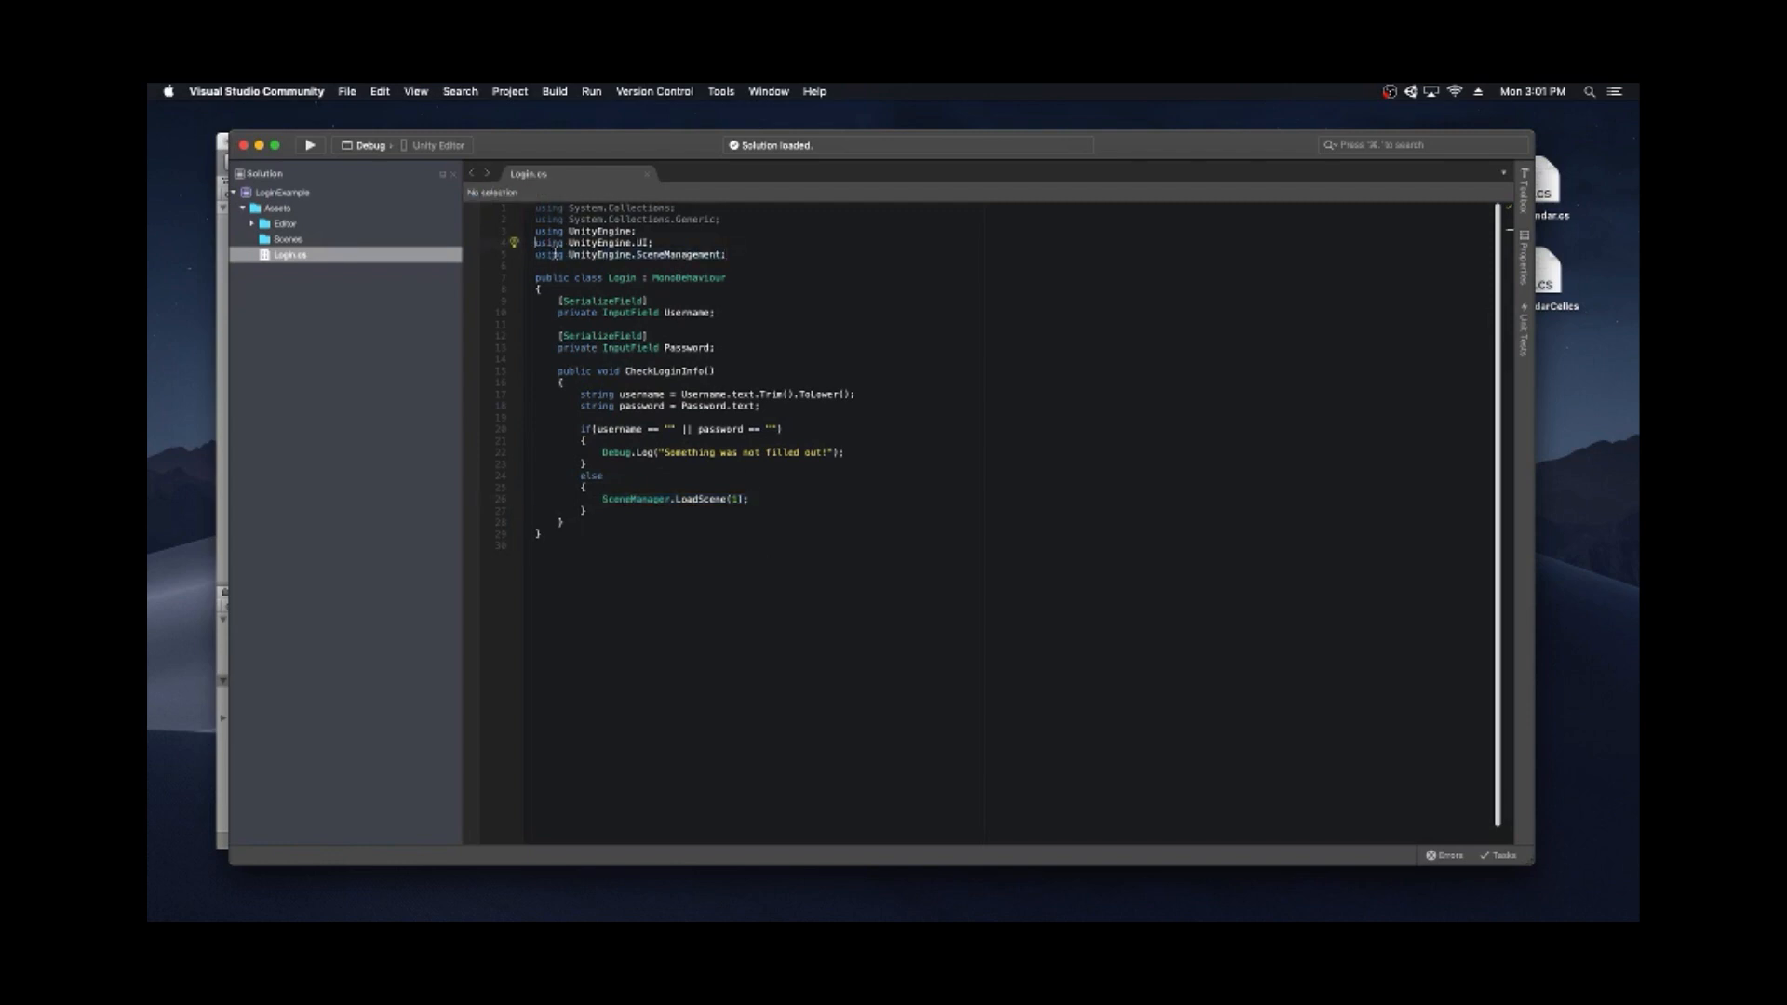
drag(535, 247, 777, 252)
click(778, 252)
click(259, 146)
click(577, 196)
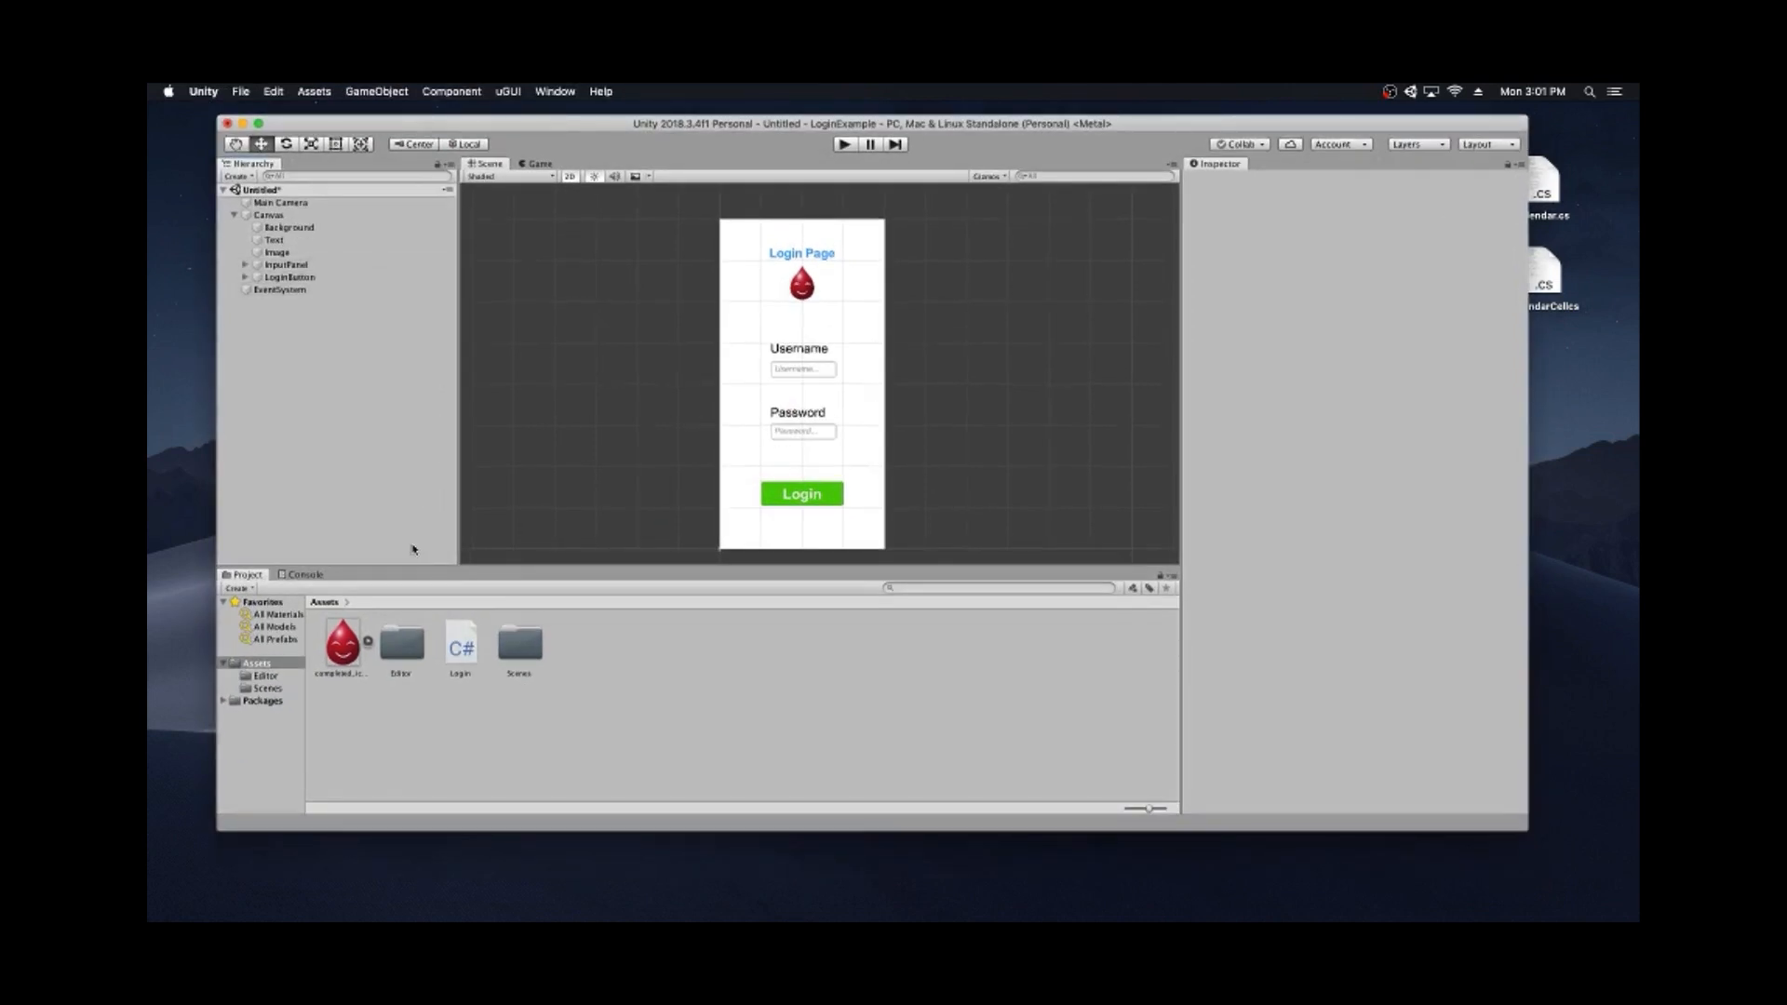
- Add an empty On Click() entry to LoginButton's Button component
click(312, 279)
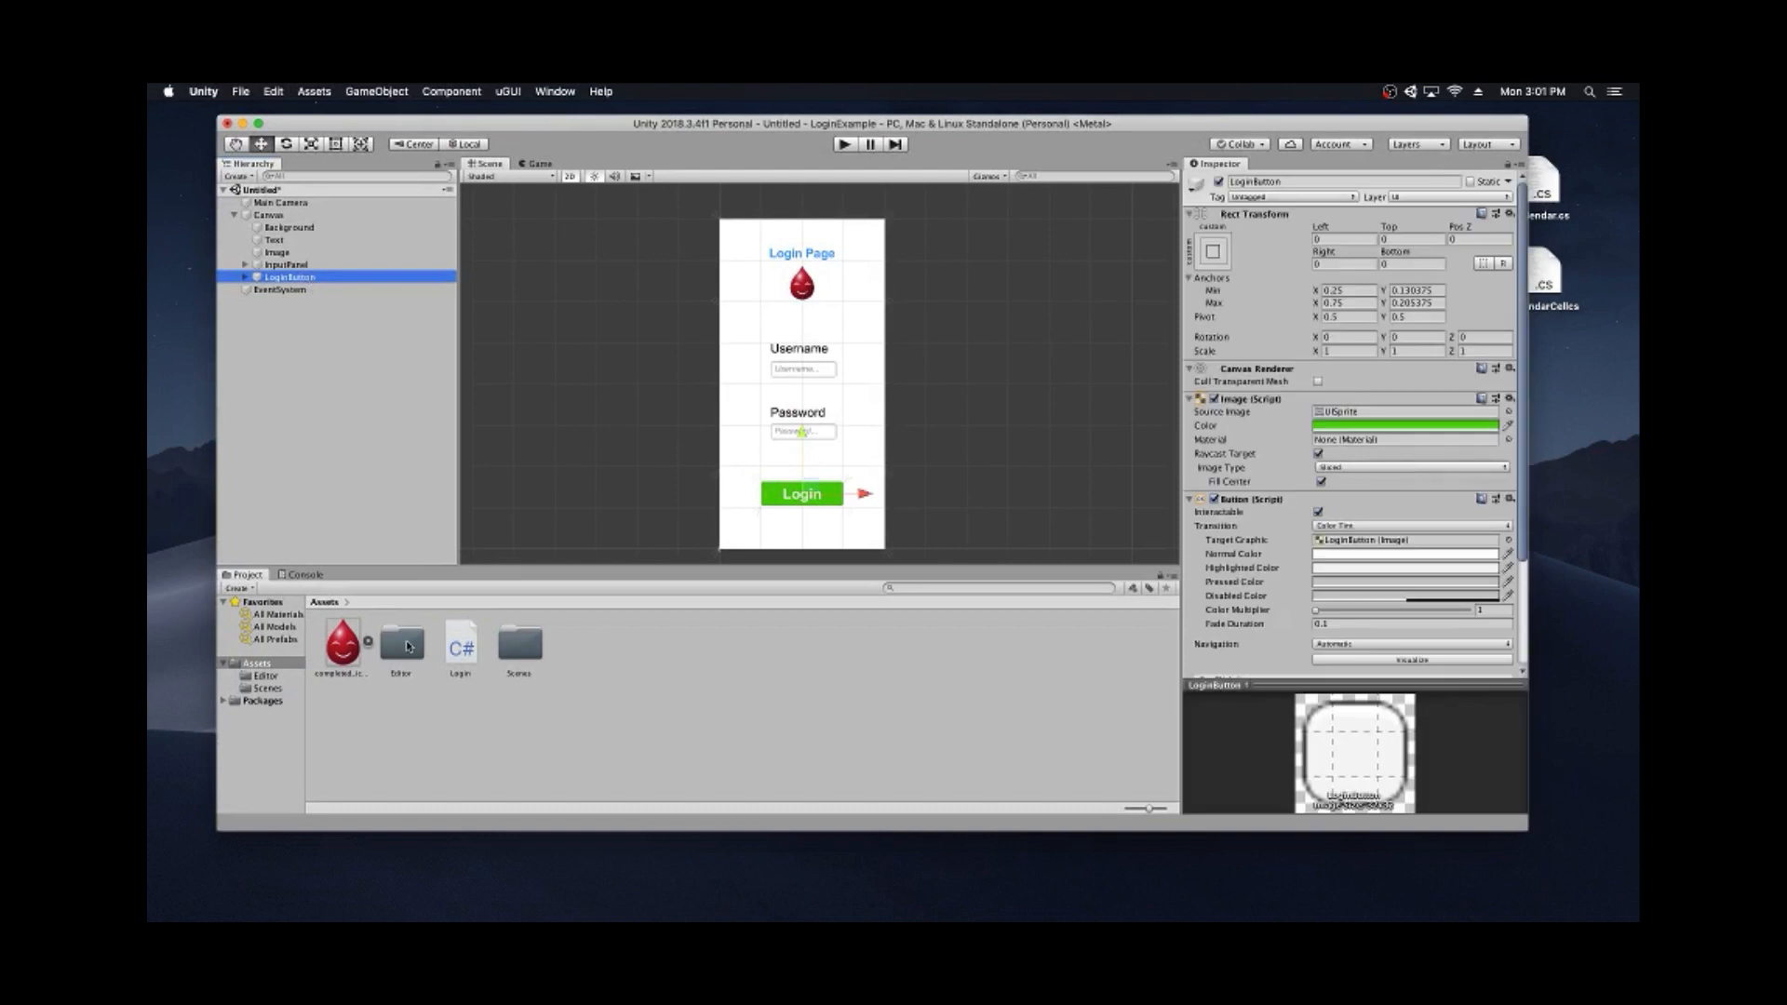
scroll(1275, 481, down, 3)
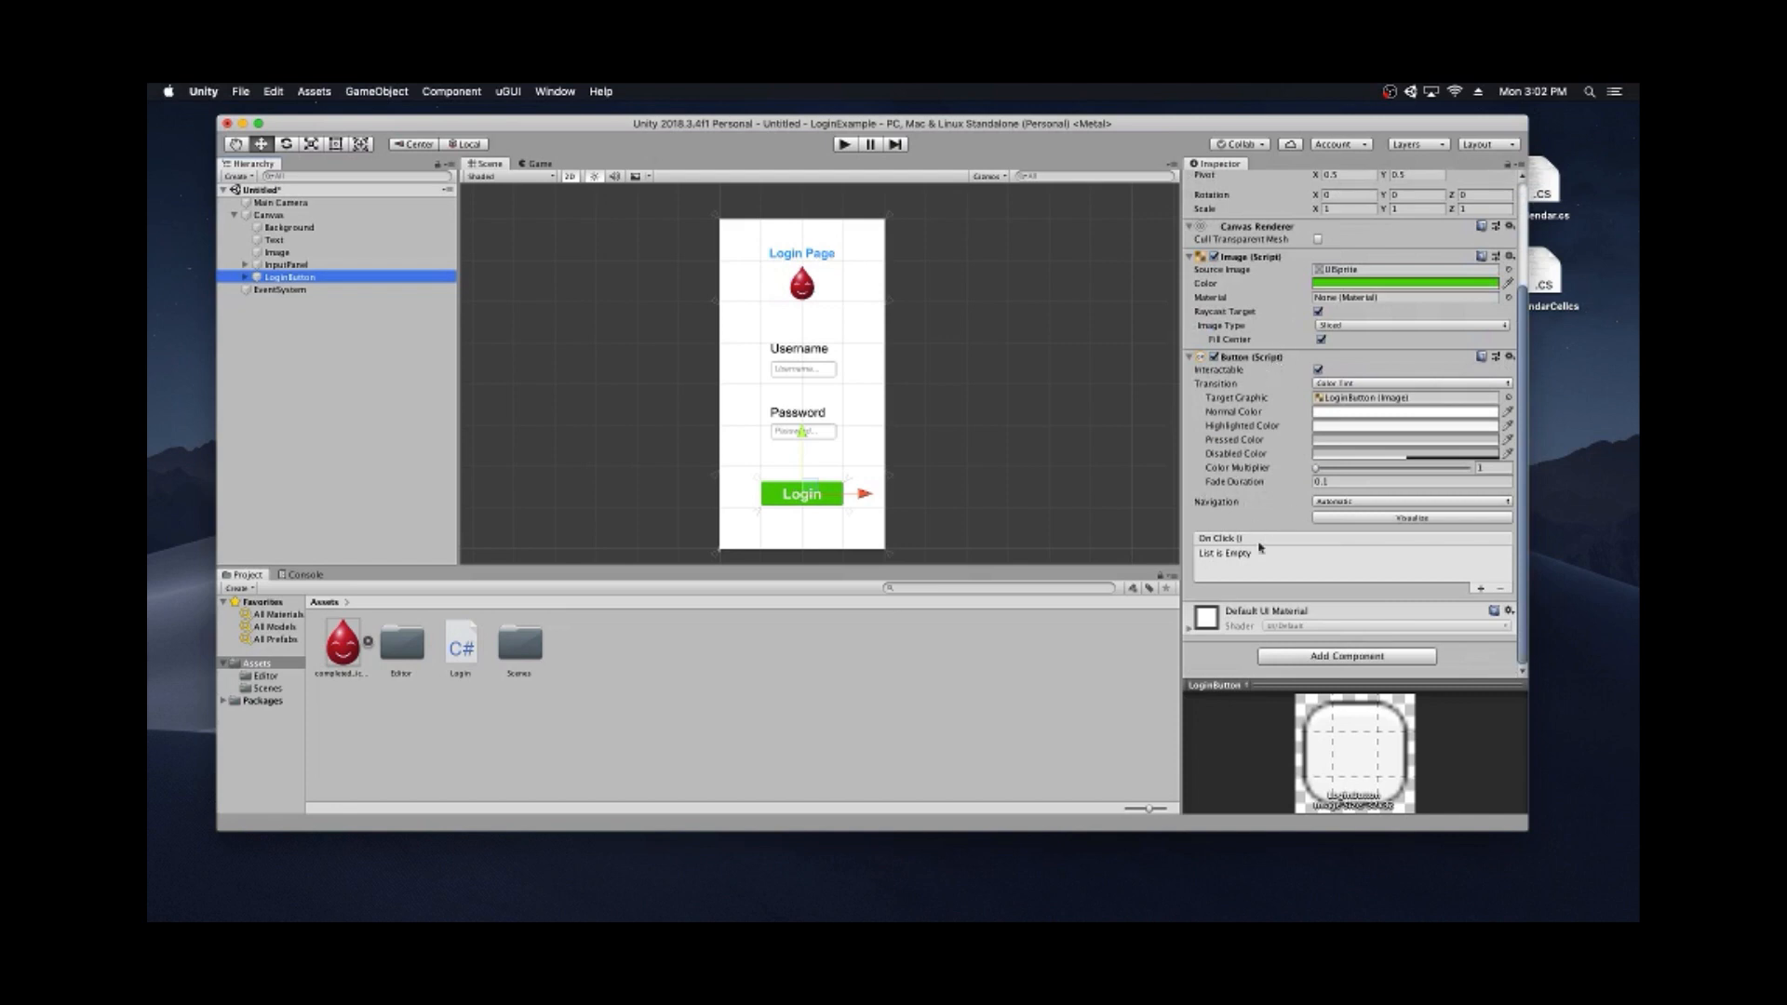
click(1482, 589)
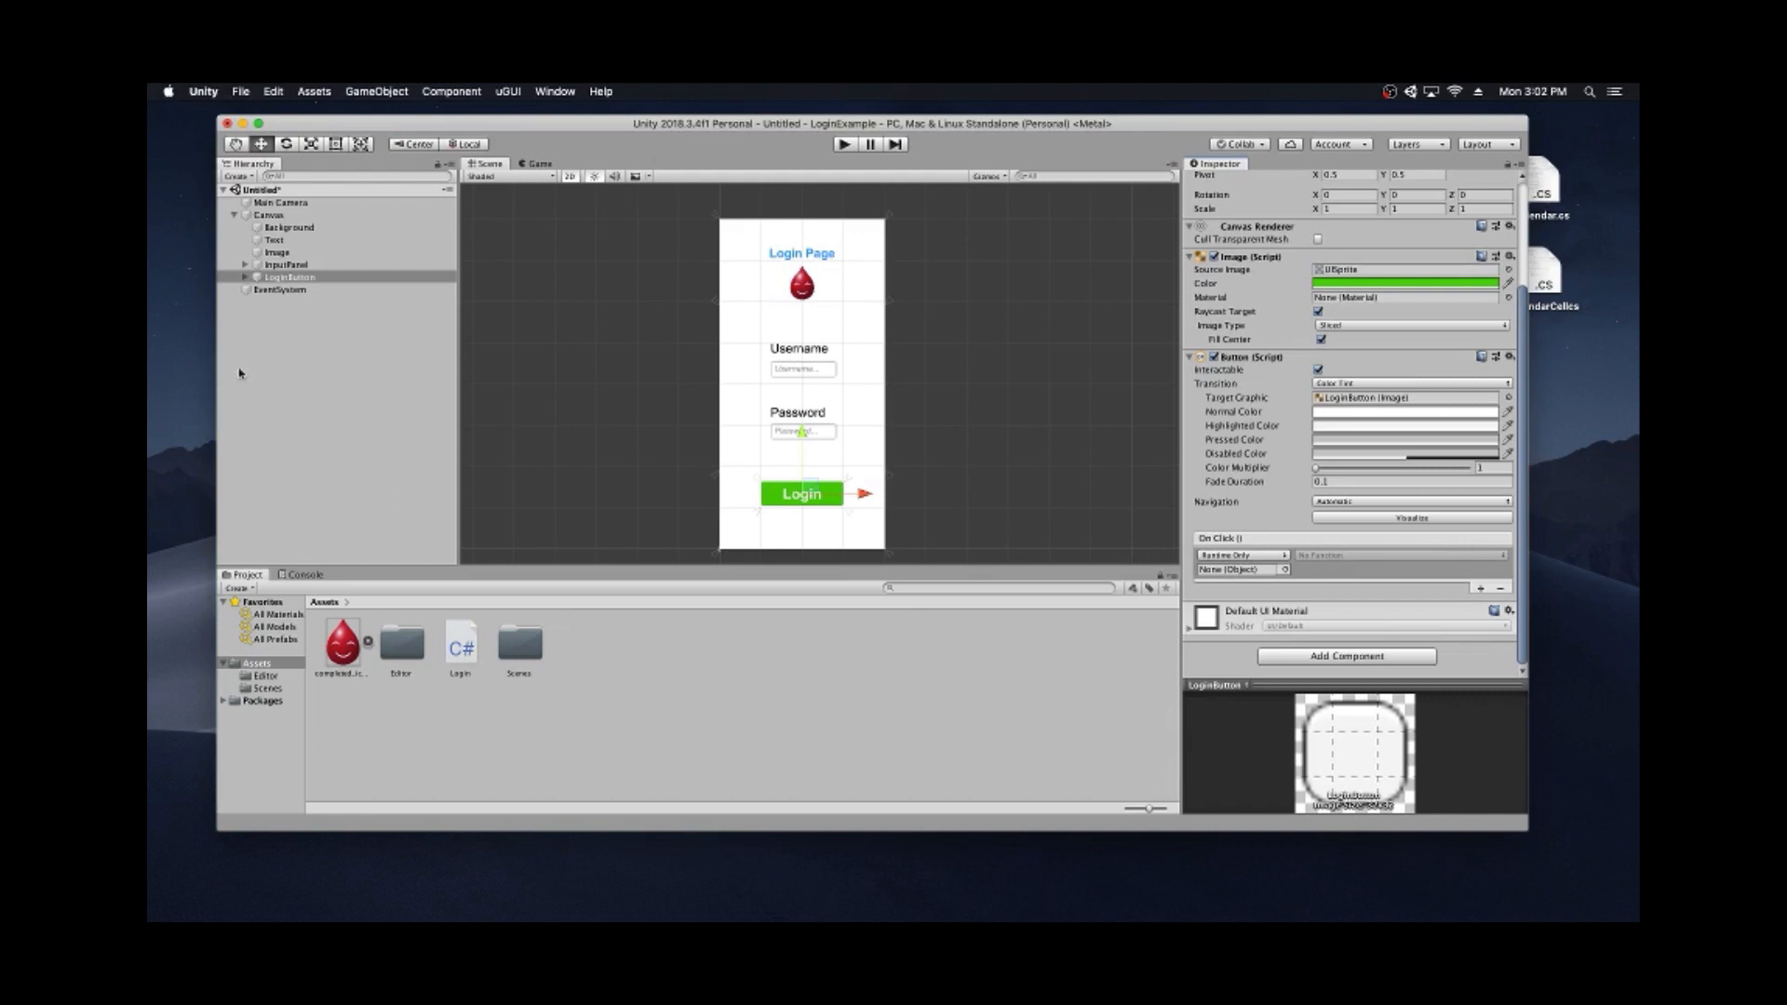
- Create an empty GameObject in the Hierarchy named LoginManager
right_click(281, 342)
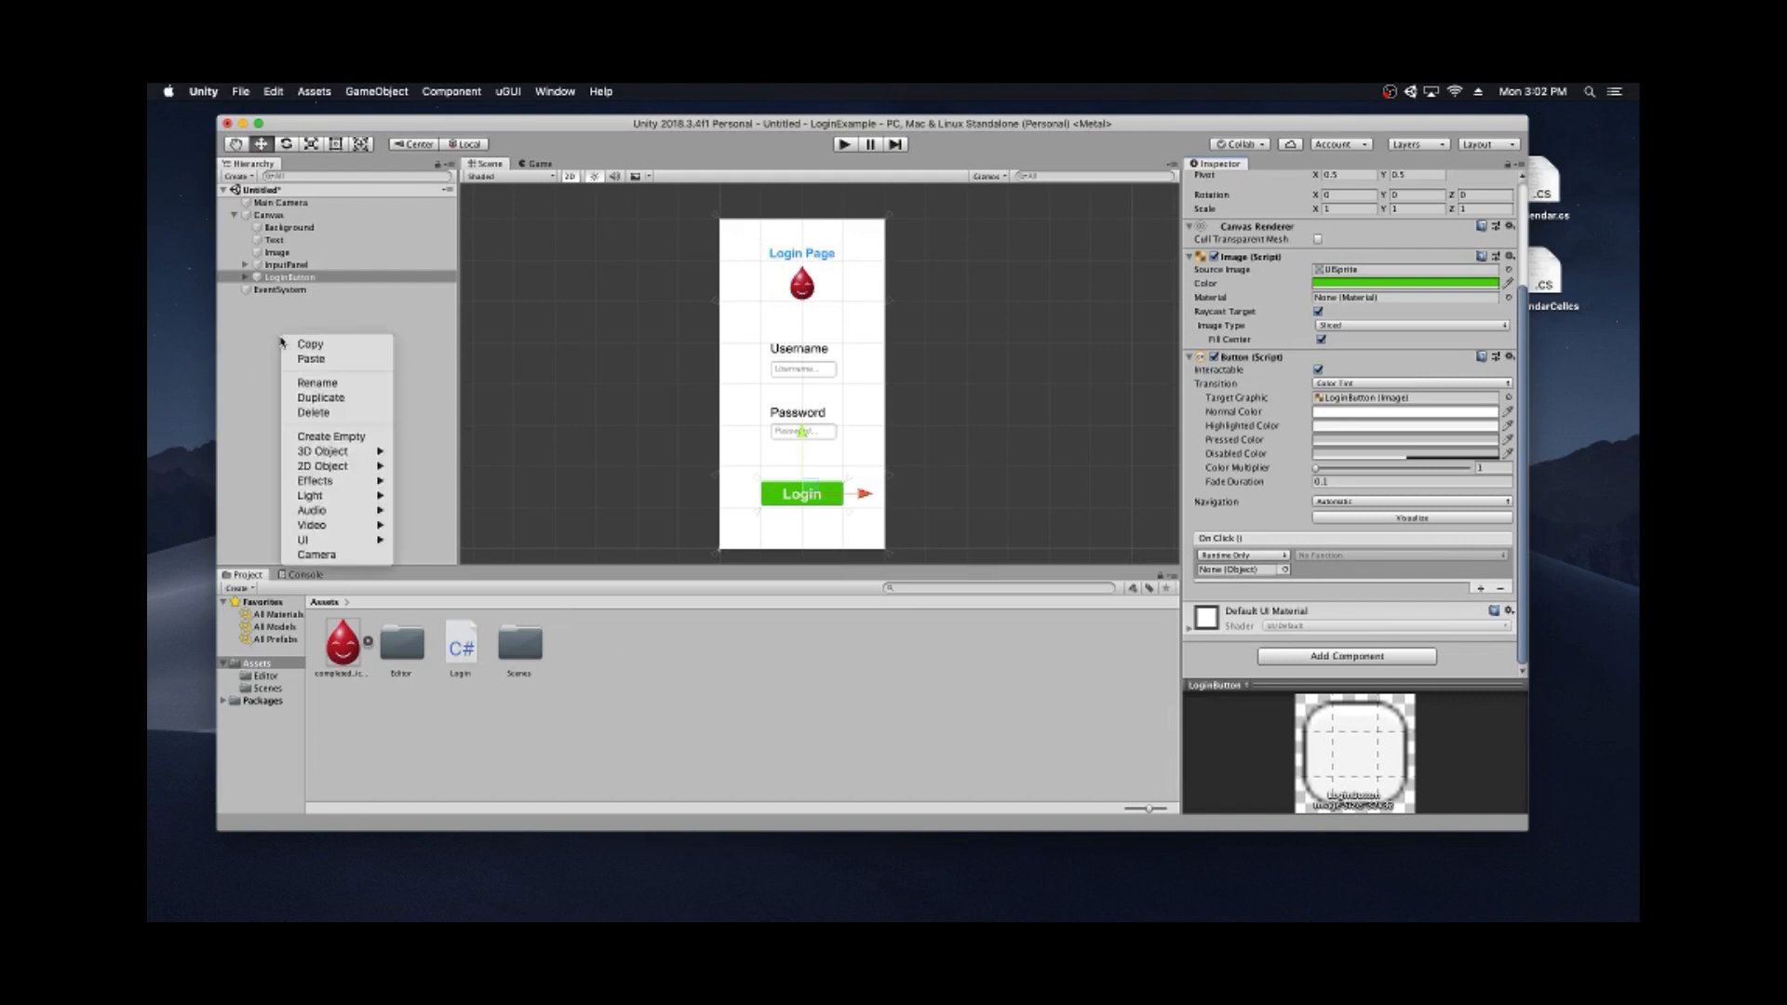
click(299, 443)
click(1263, 182)
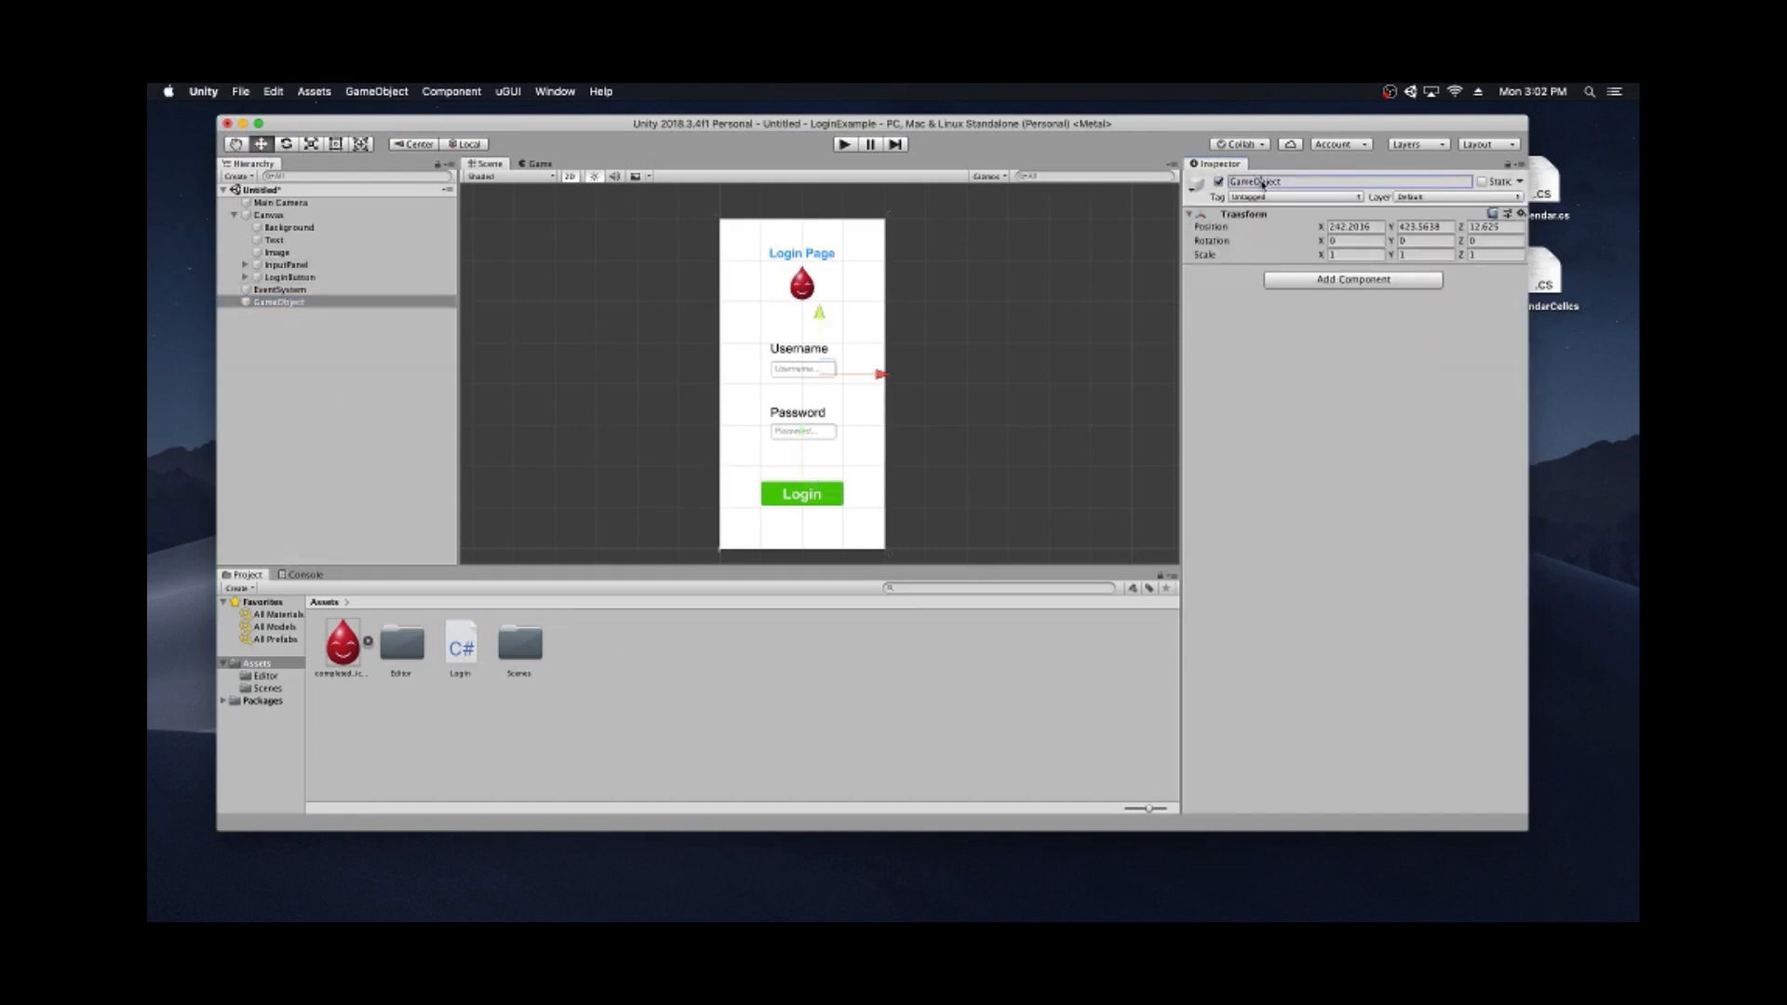
double_click(1263, 183)
text(LoginManager)
key(Return)
- Reset LoginManager's Transform to 0,0,0 and attach the Login script to it
click(1522, 214)
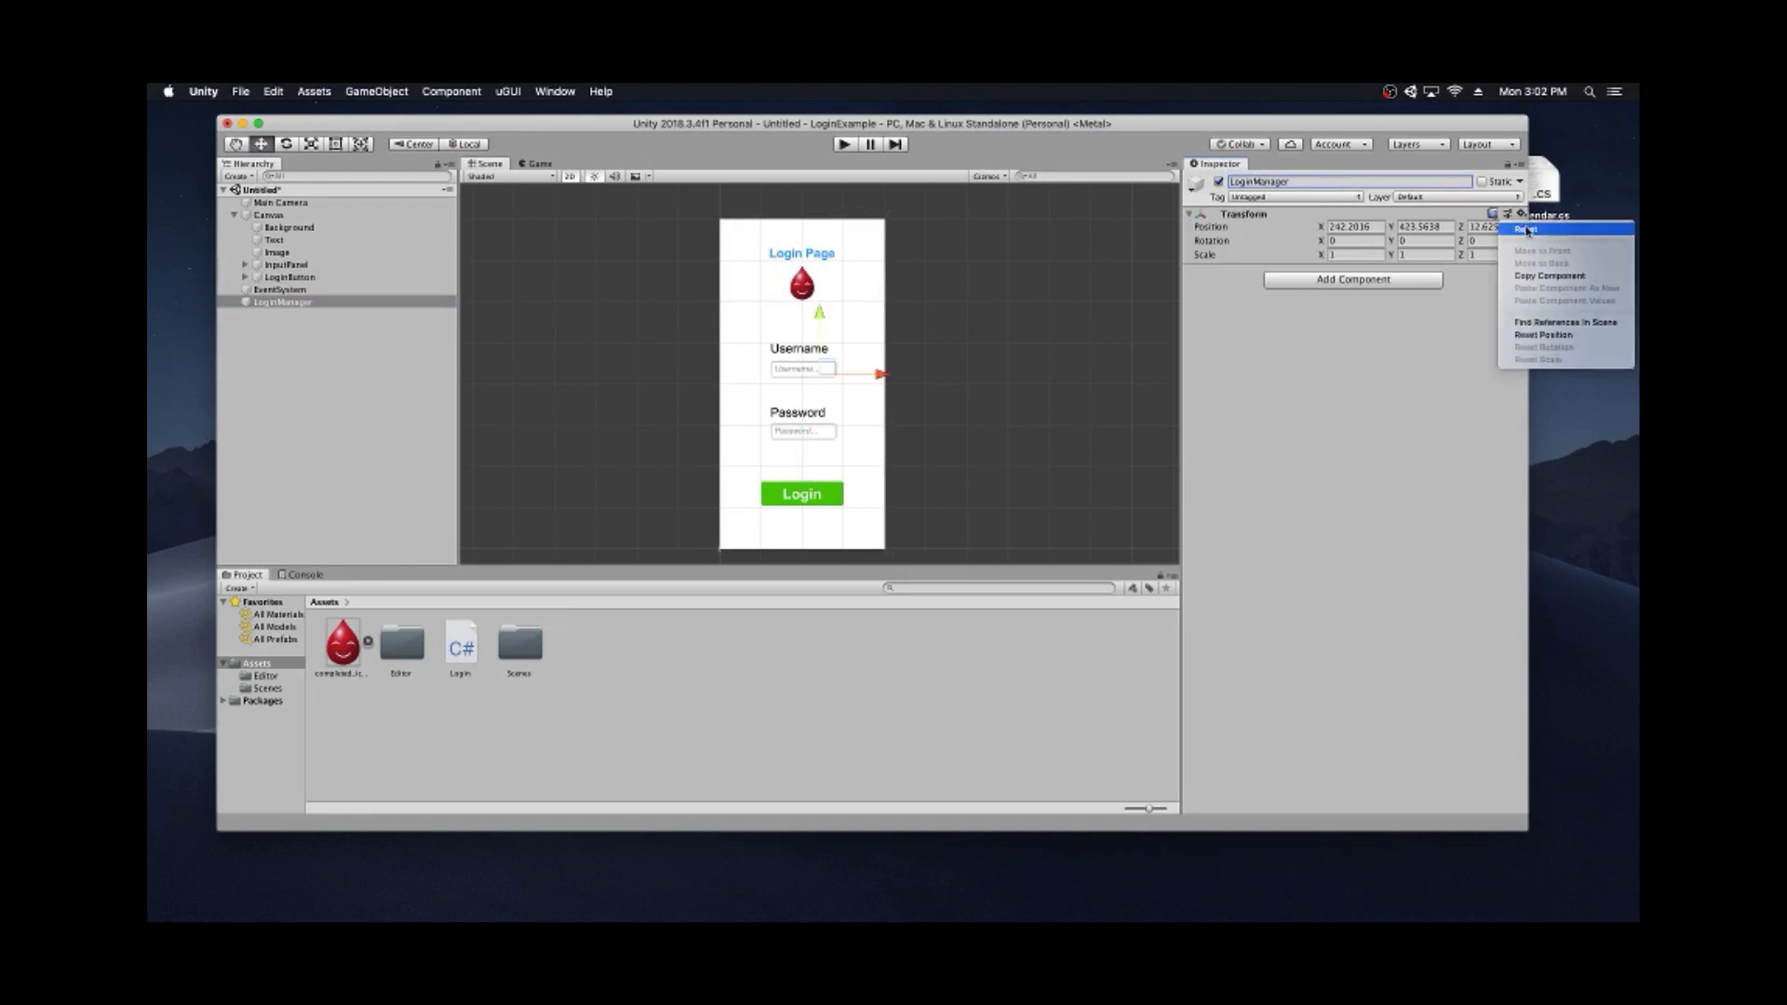
click(1526, 230)
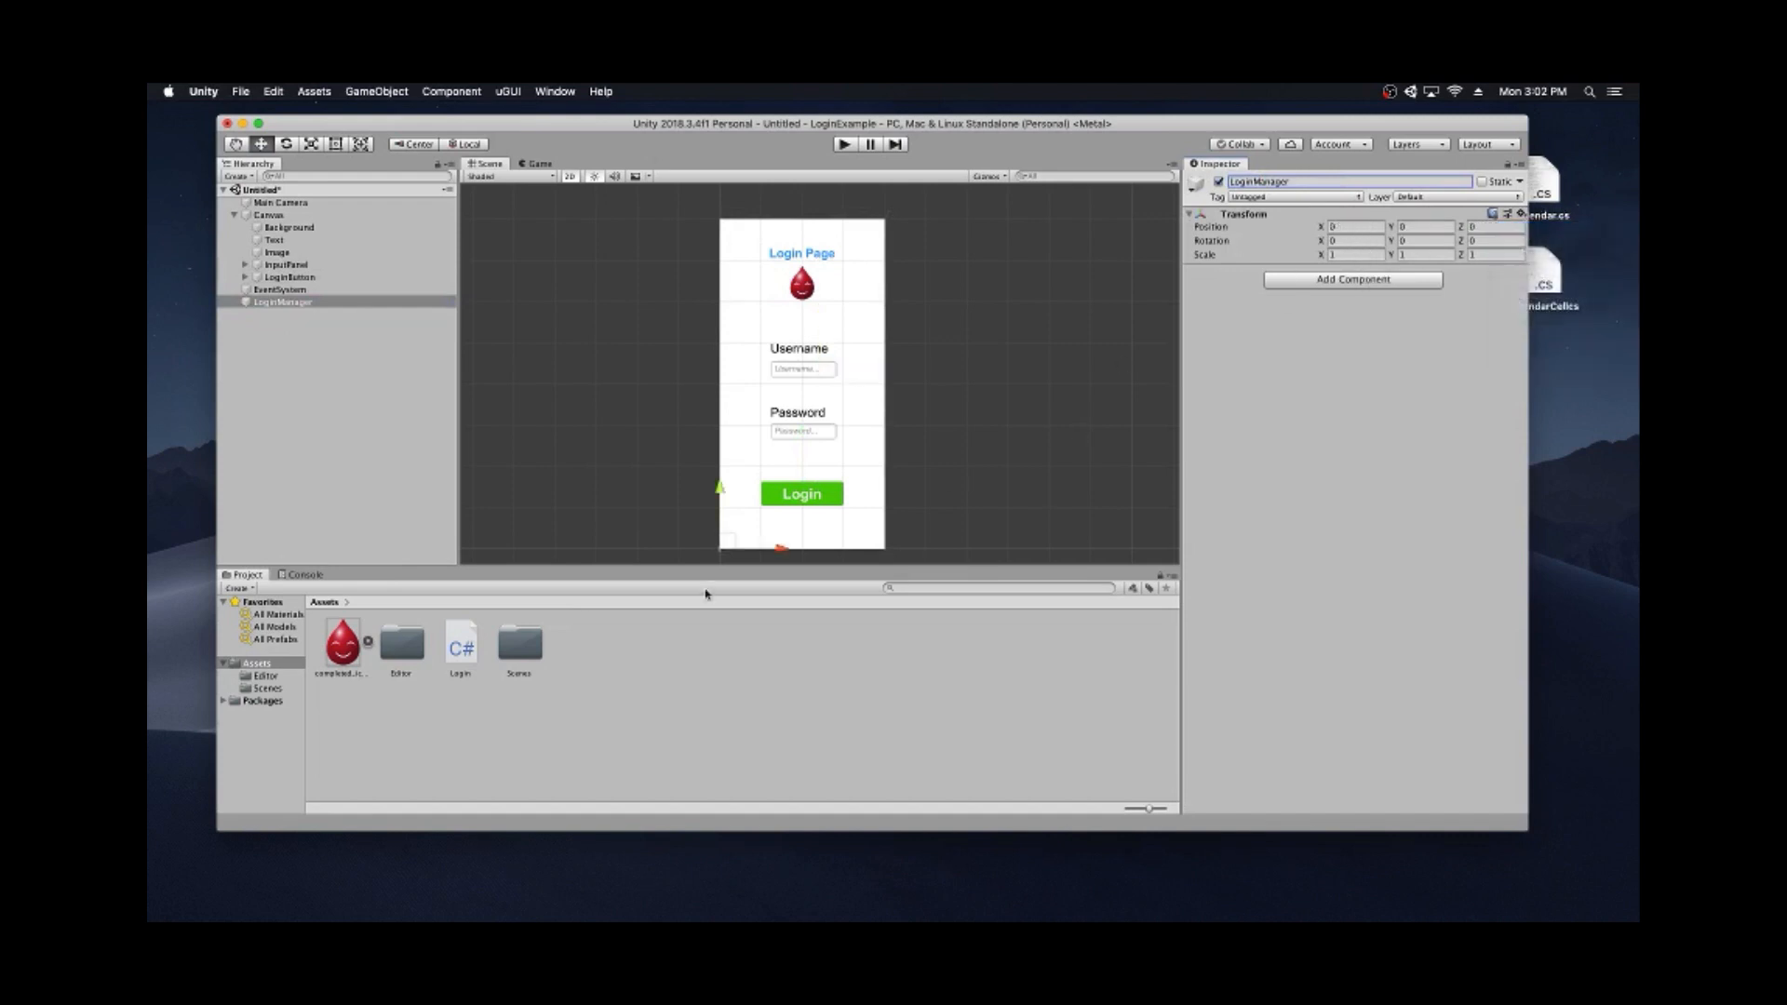
click(1521, 214)
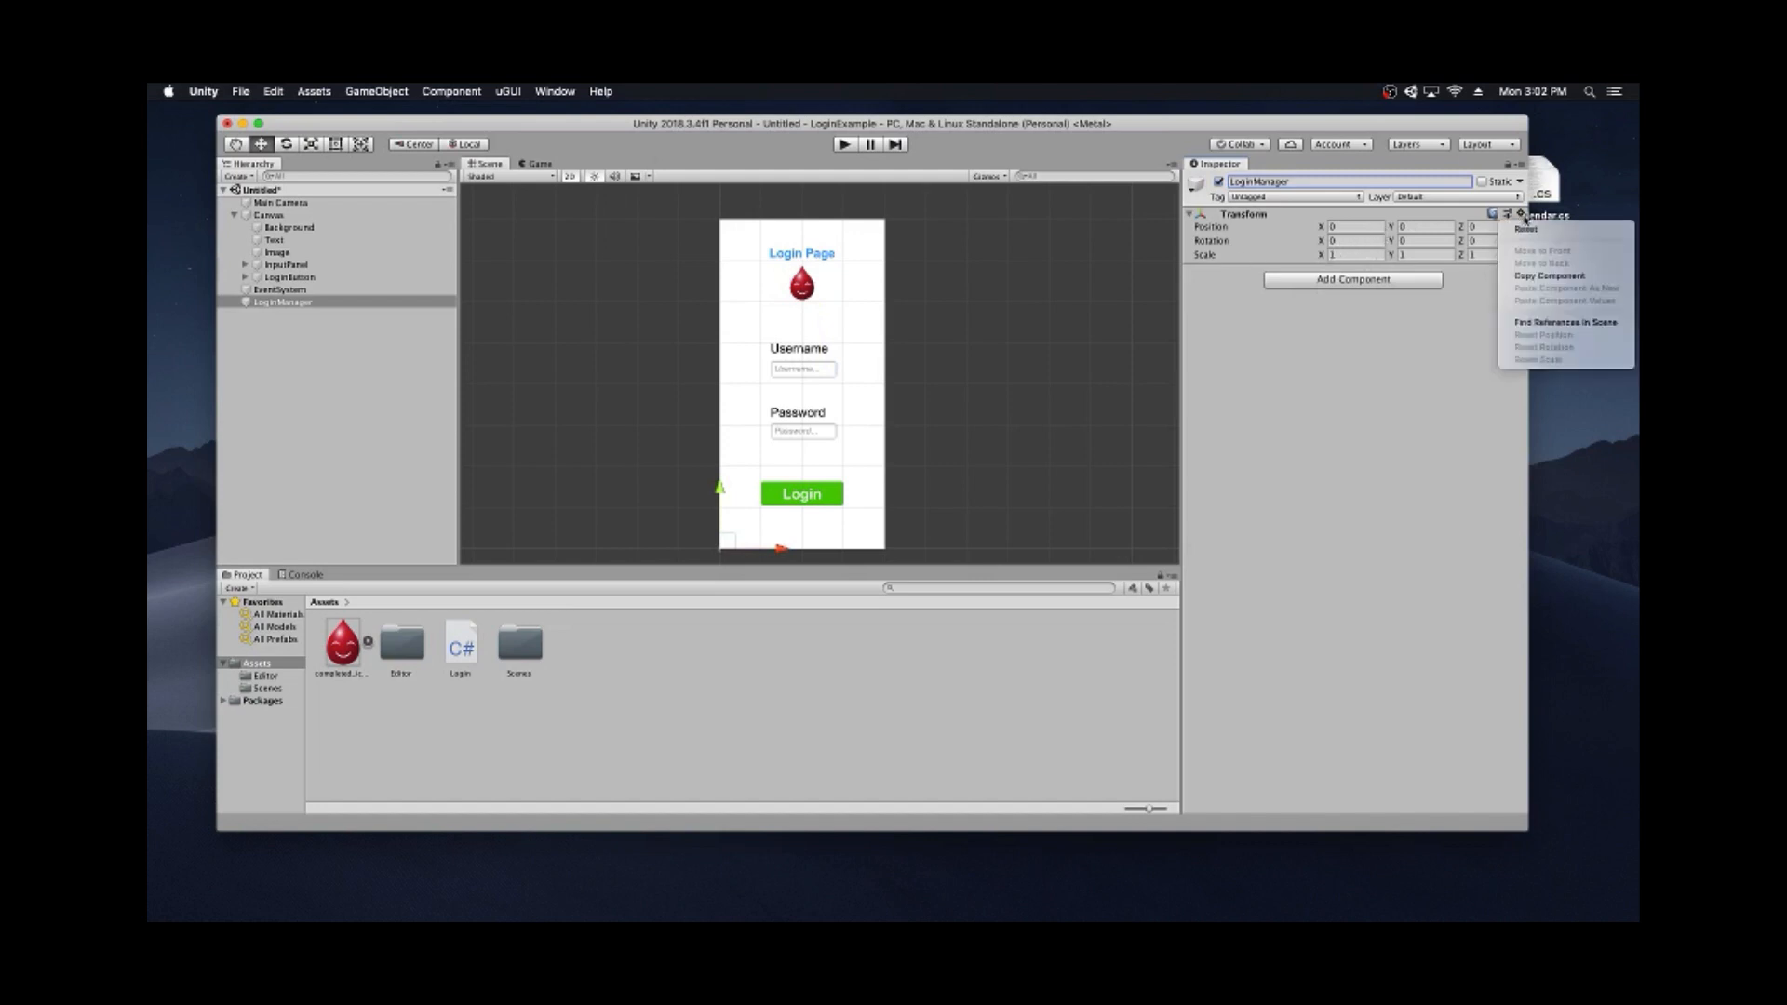
click(1525, 220)
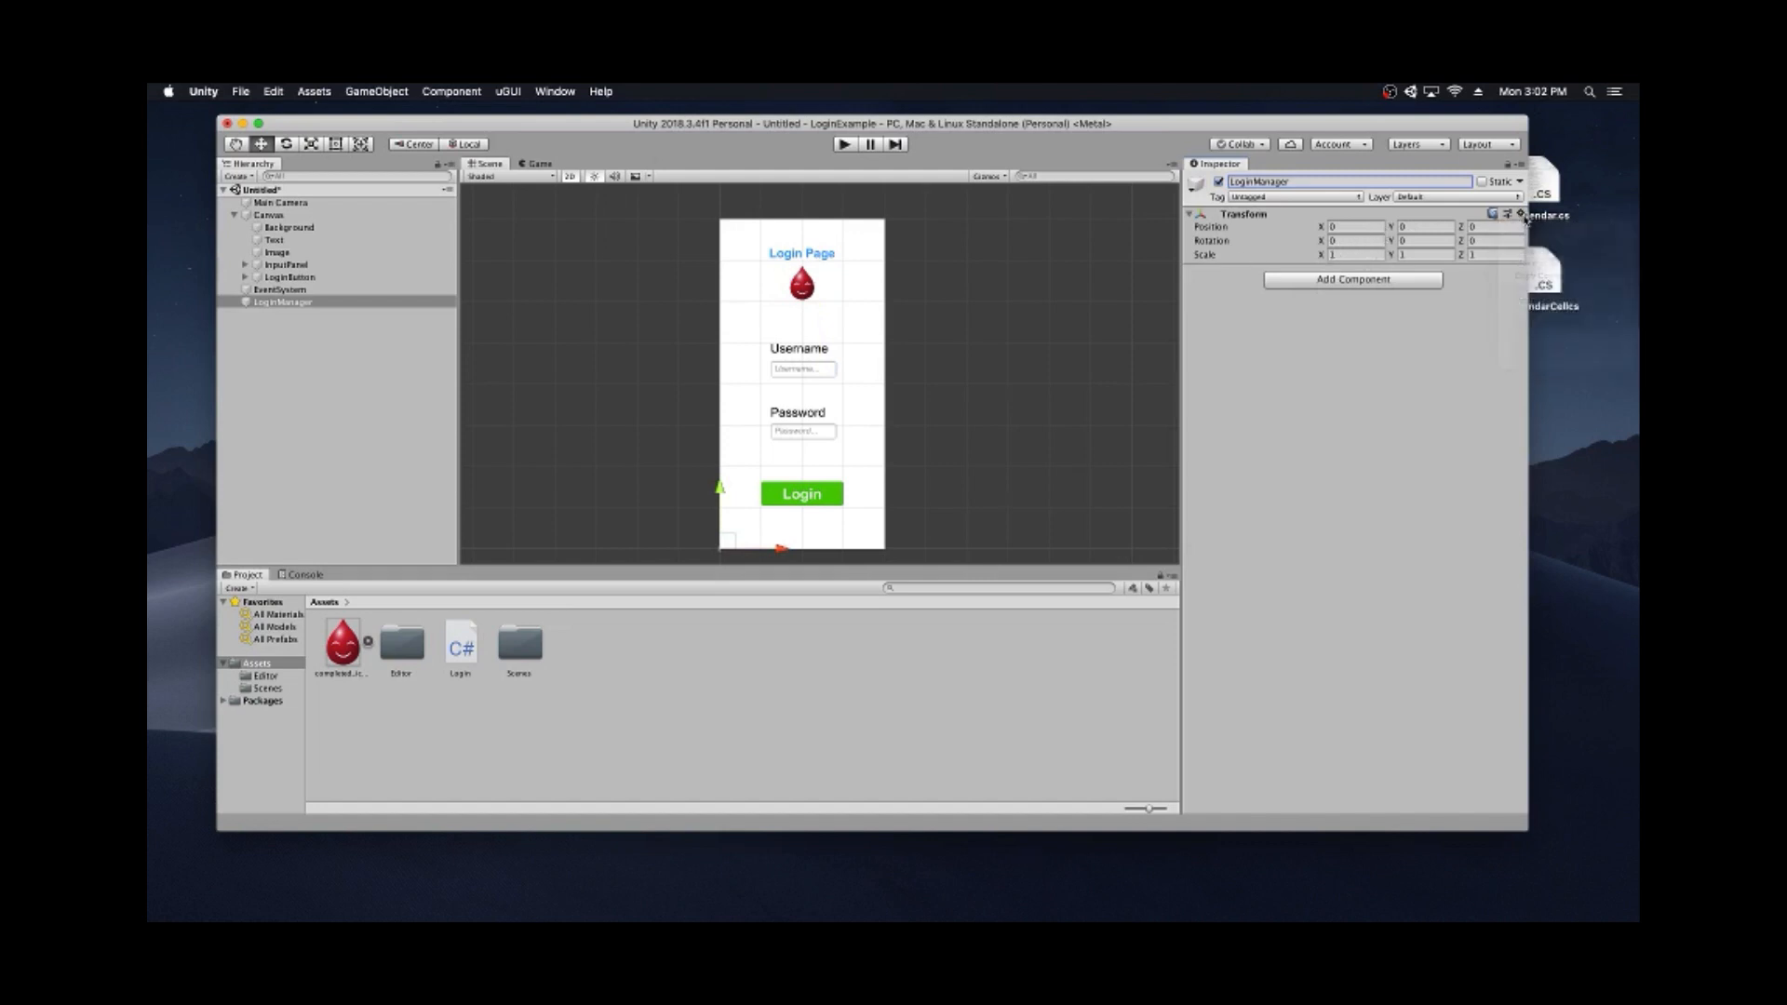
click(342, 304)
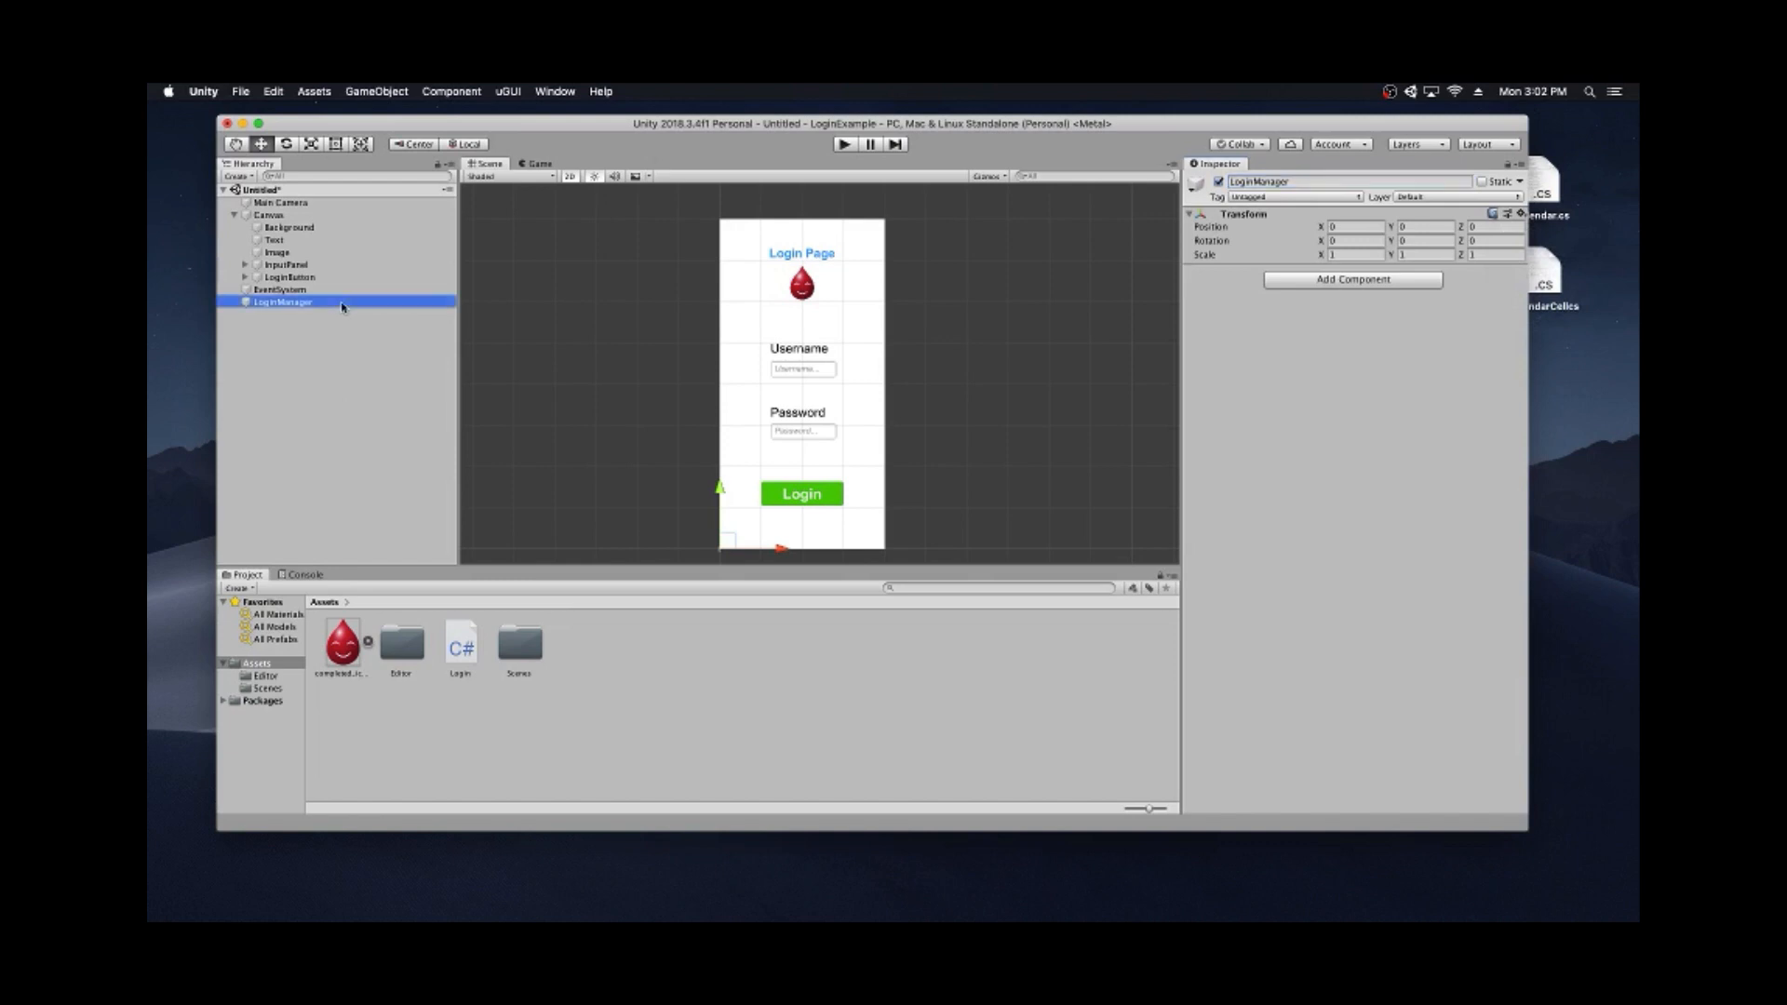
drag(460, 650, 1340, 361)
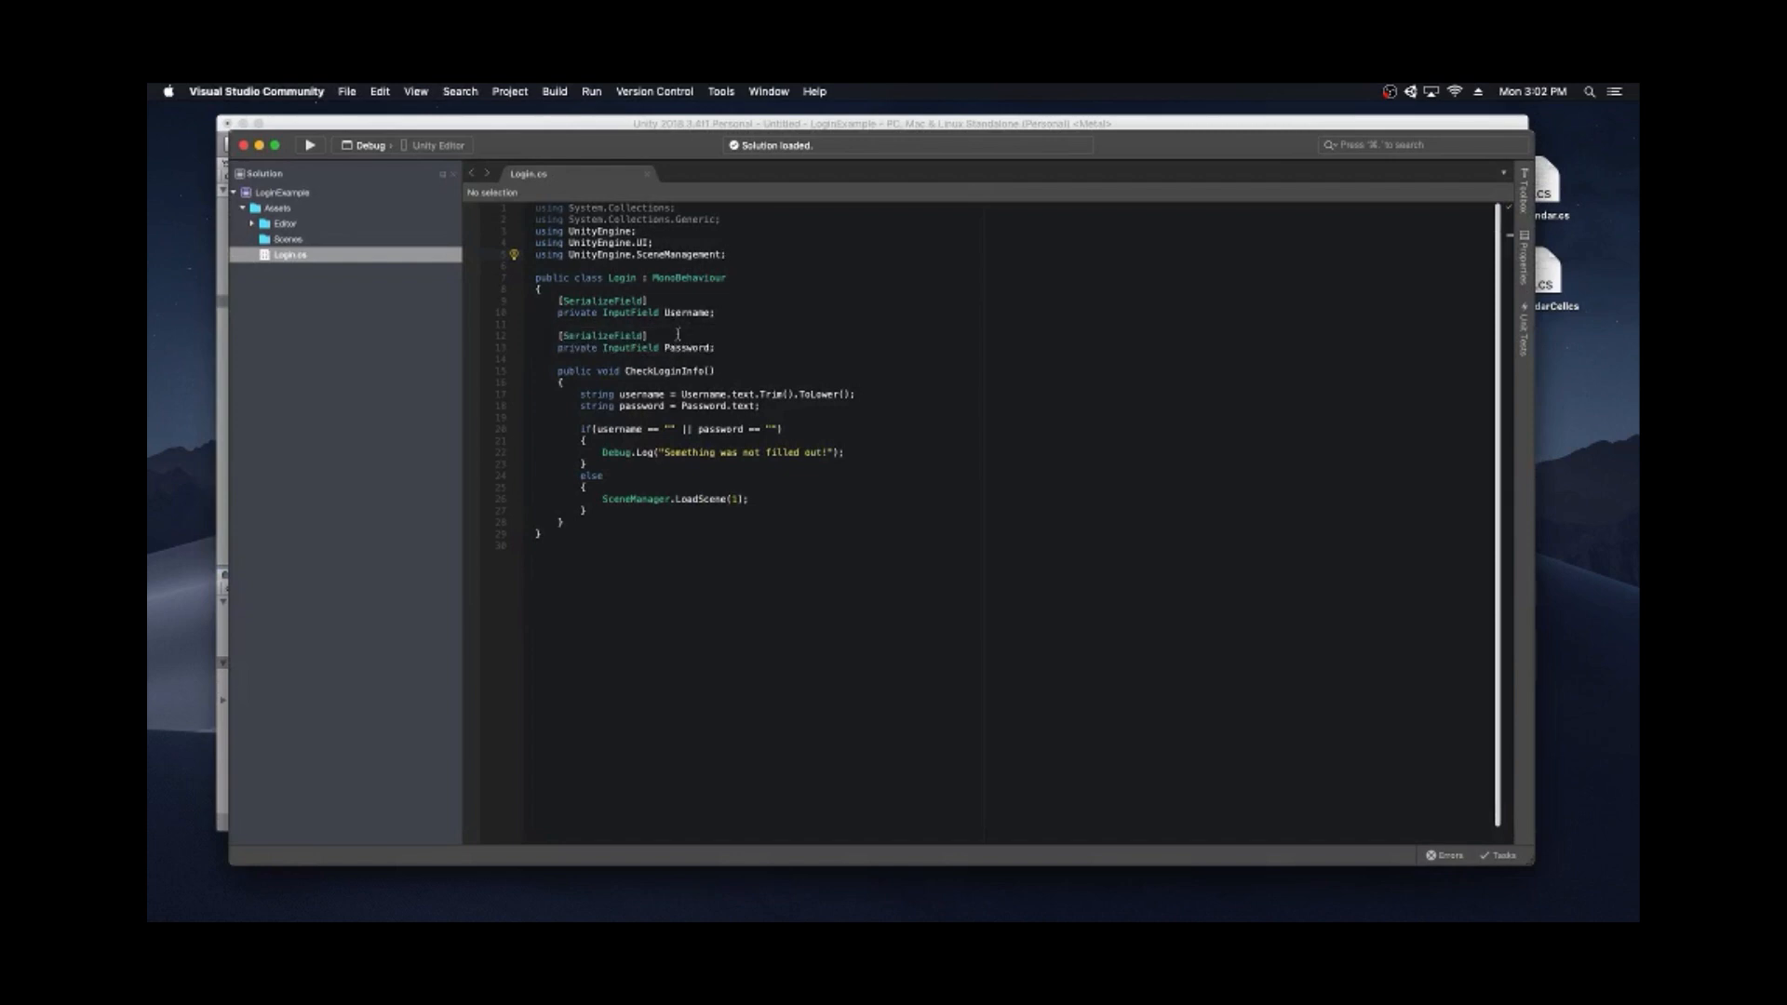
- Close Visual Studio Community to get back to Unity
click(246, 146)
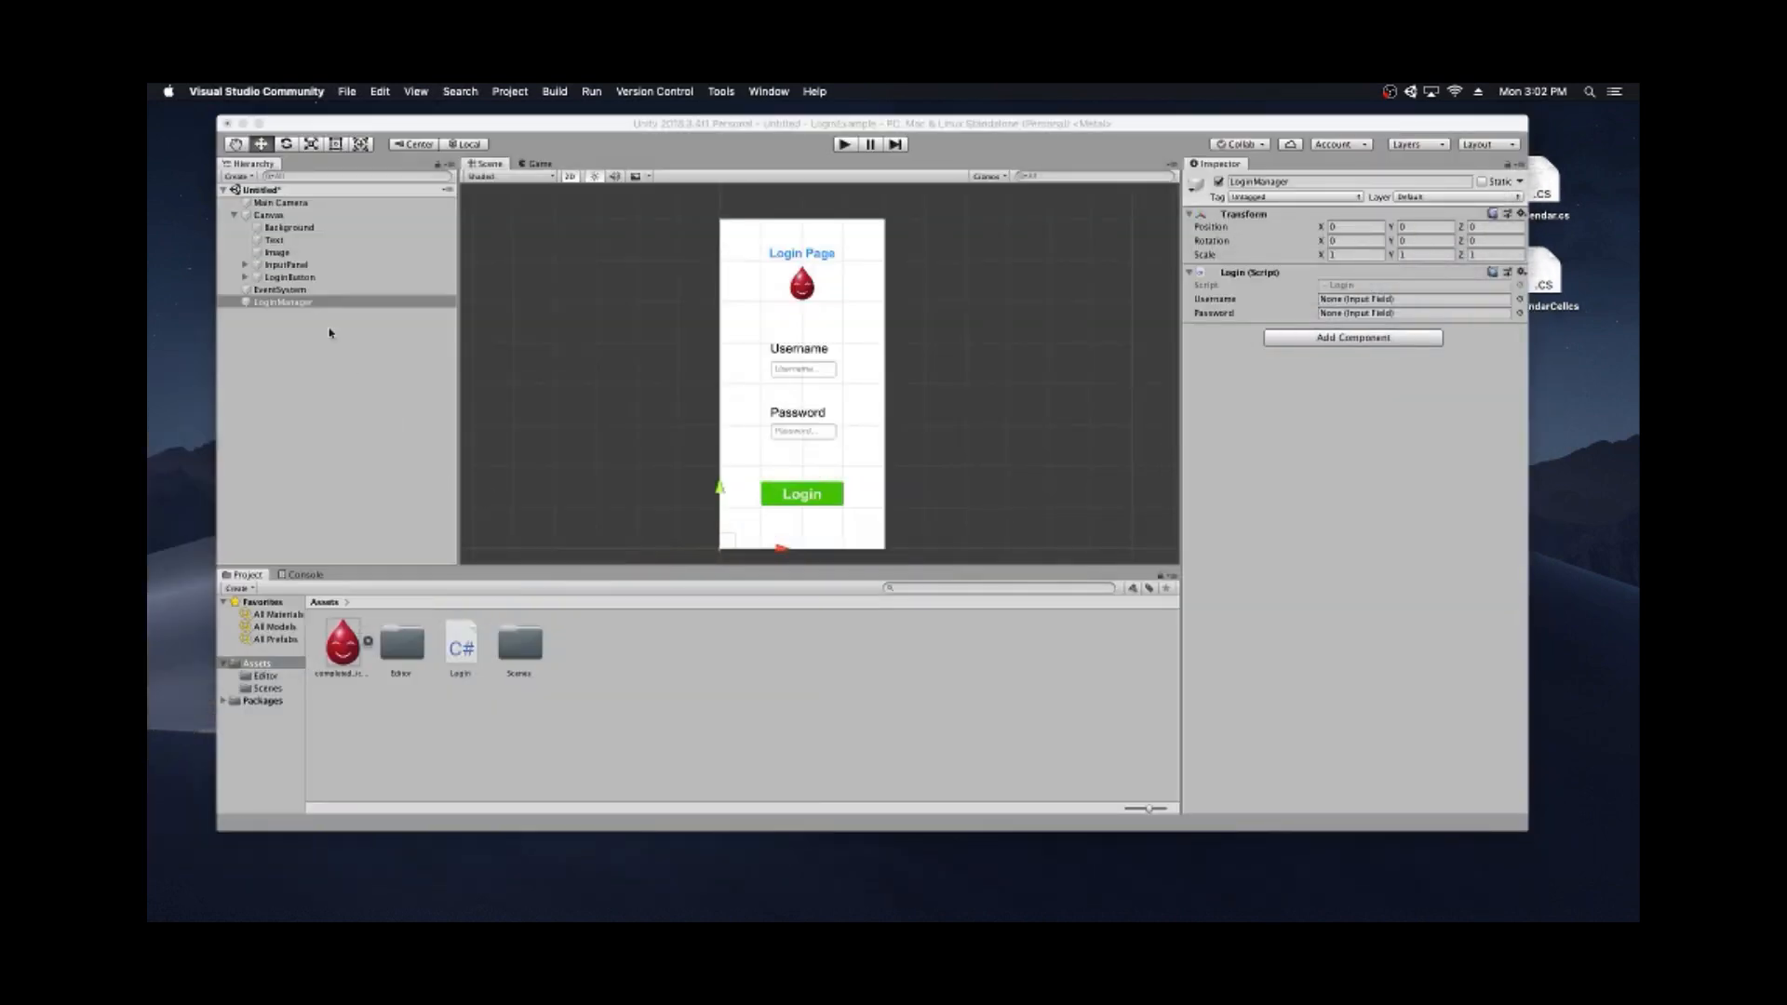
- Assign UsernameInput to the Login script's Username slot and PasswordInput to Password
click(245, 266)
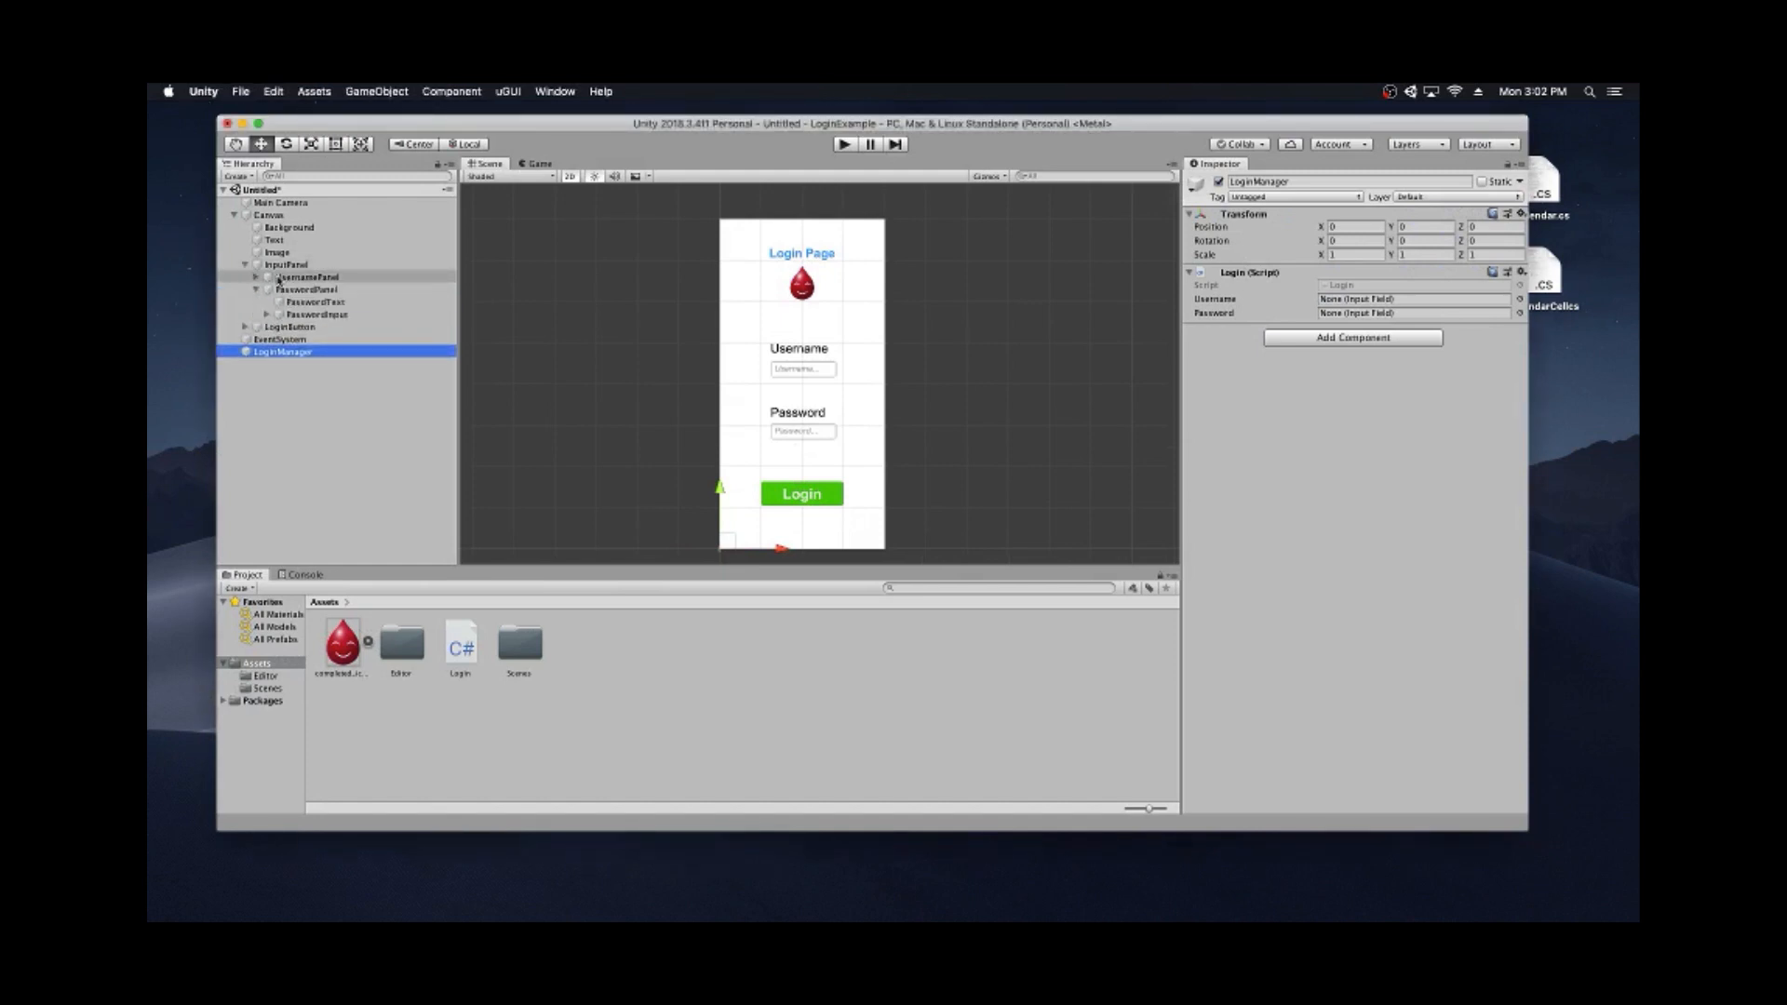
drag(282, 277, 1407, 309)
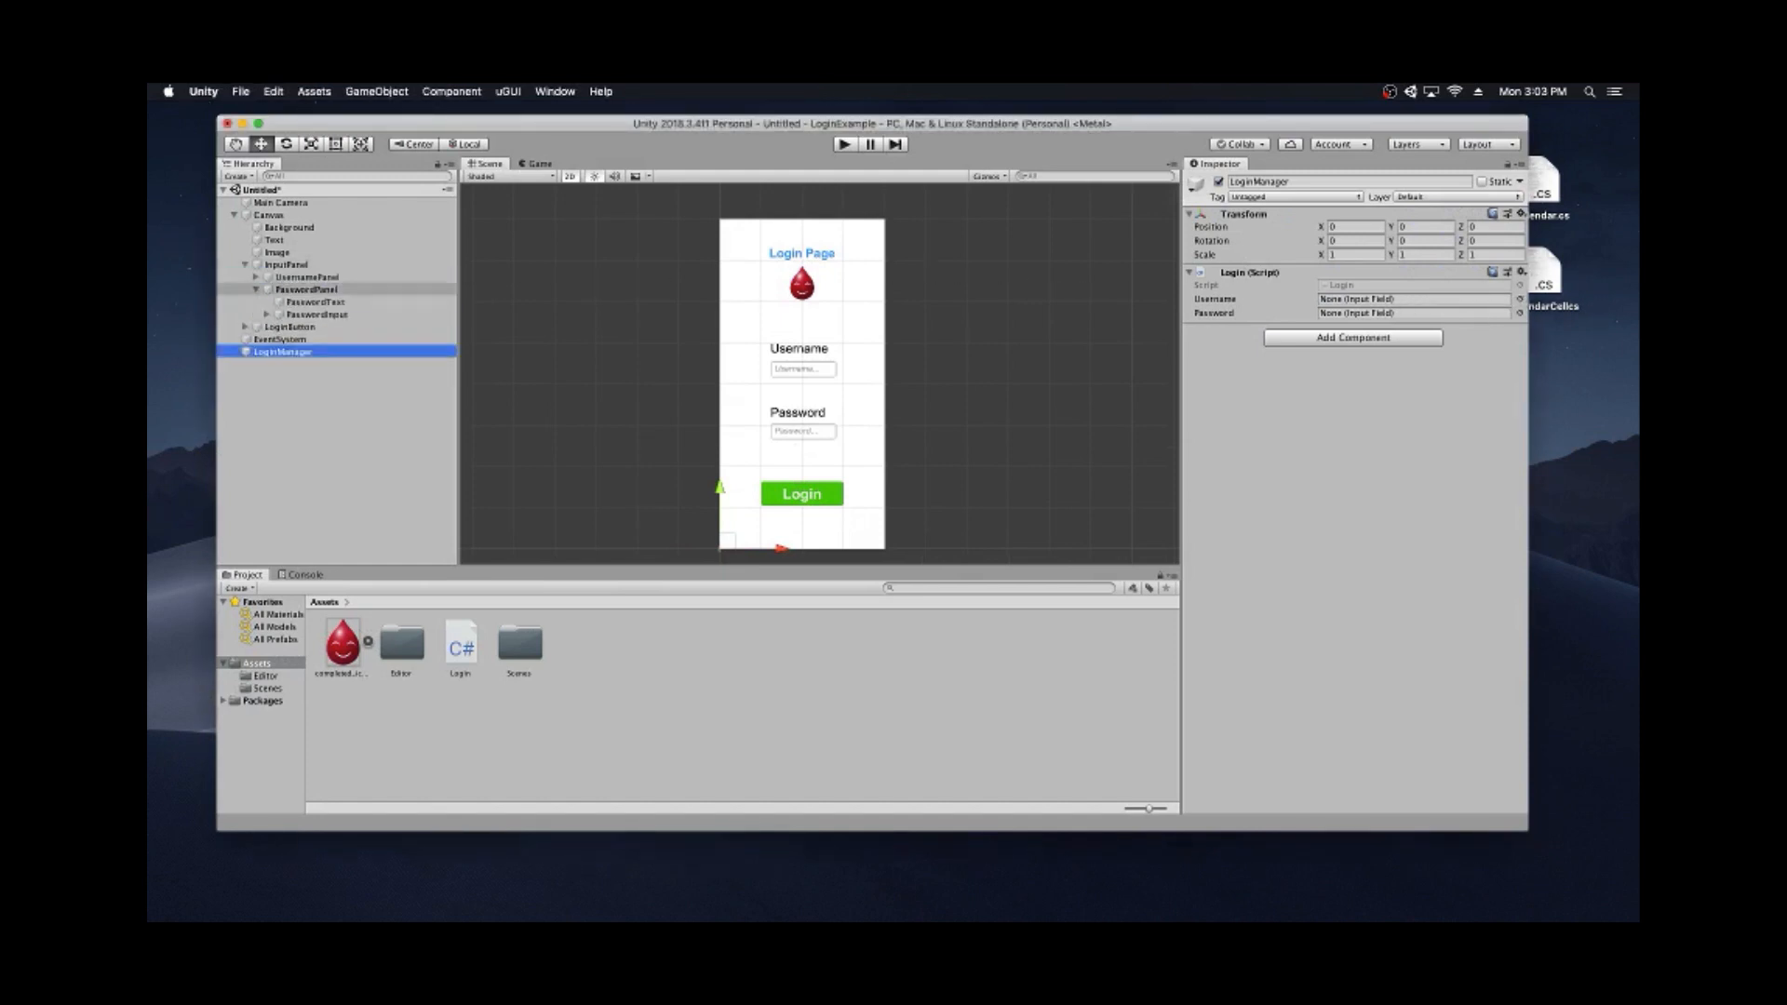
click(256, 279)
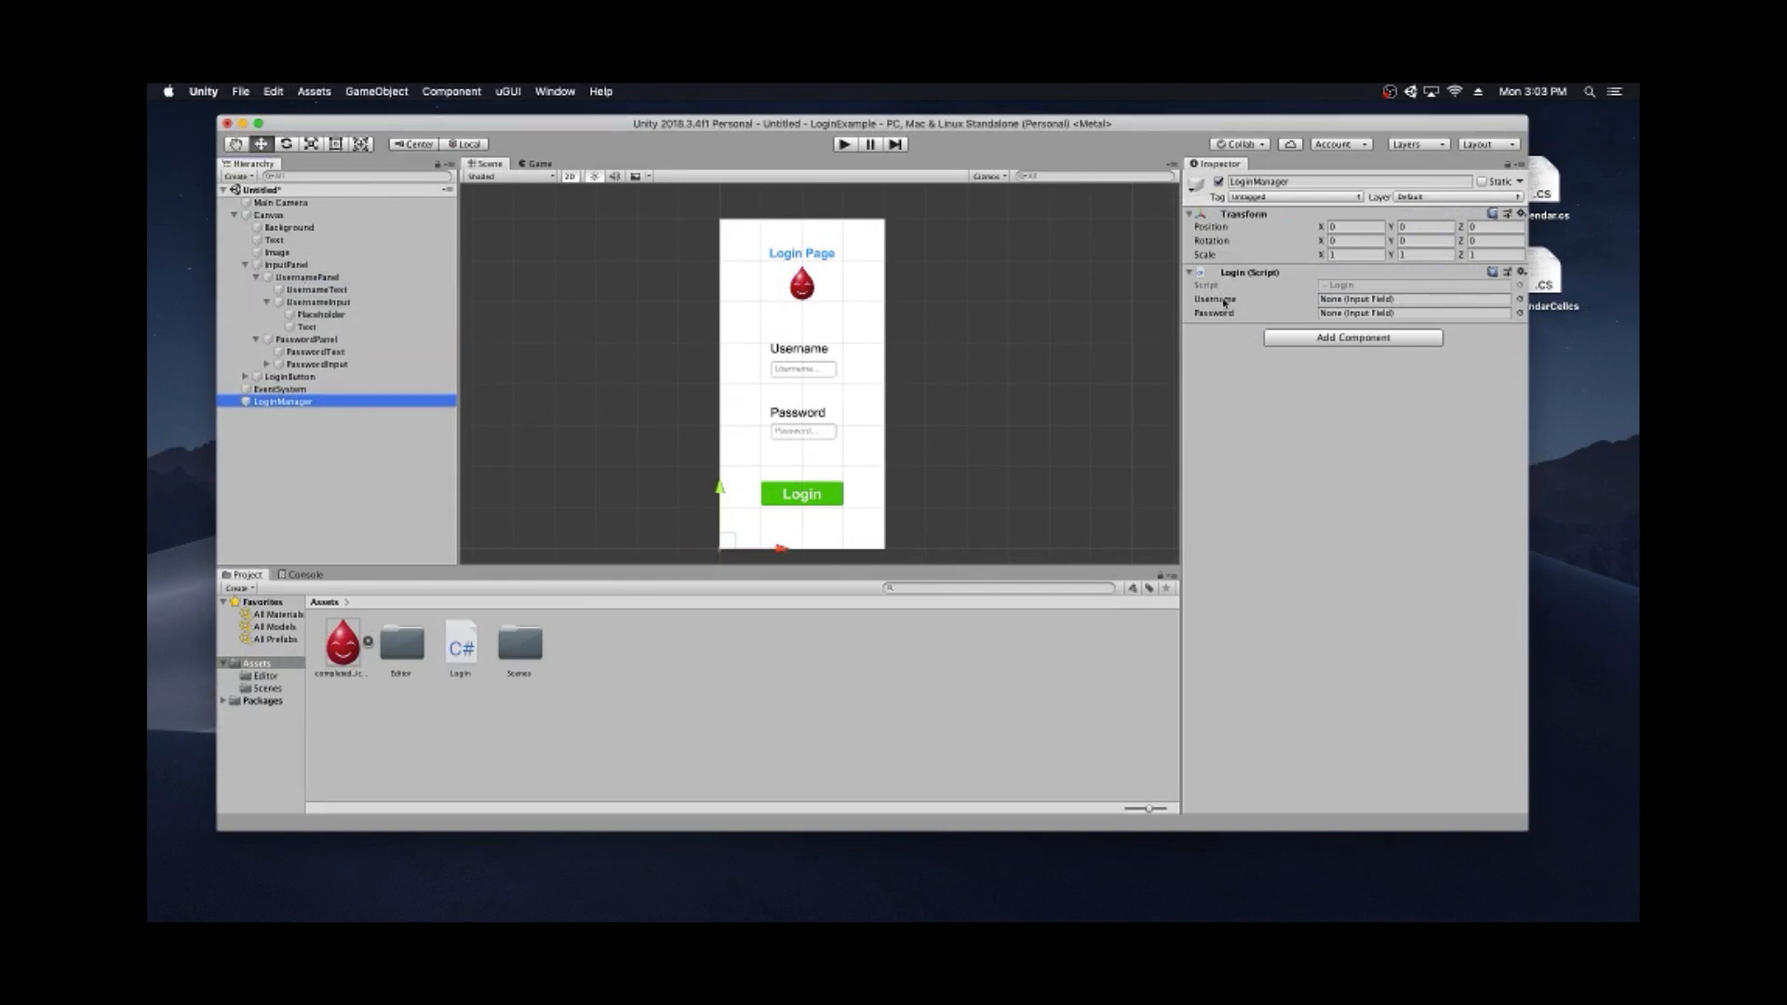
drag(318, 302, 1386, 301)
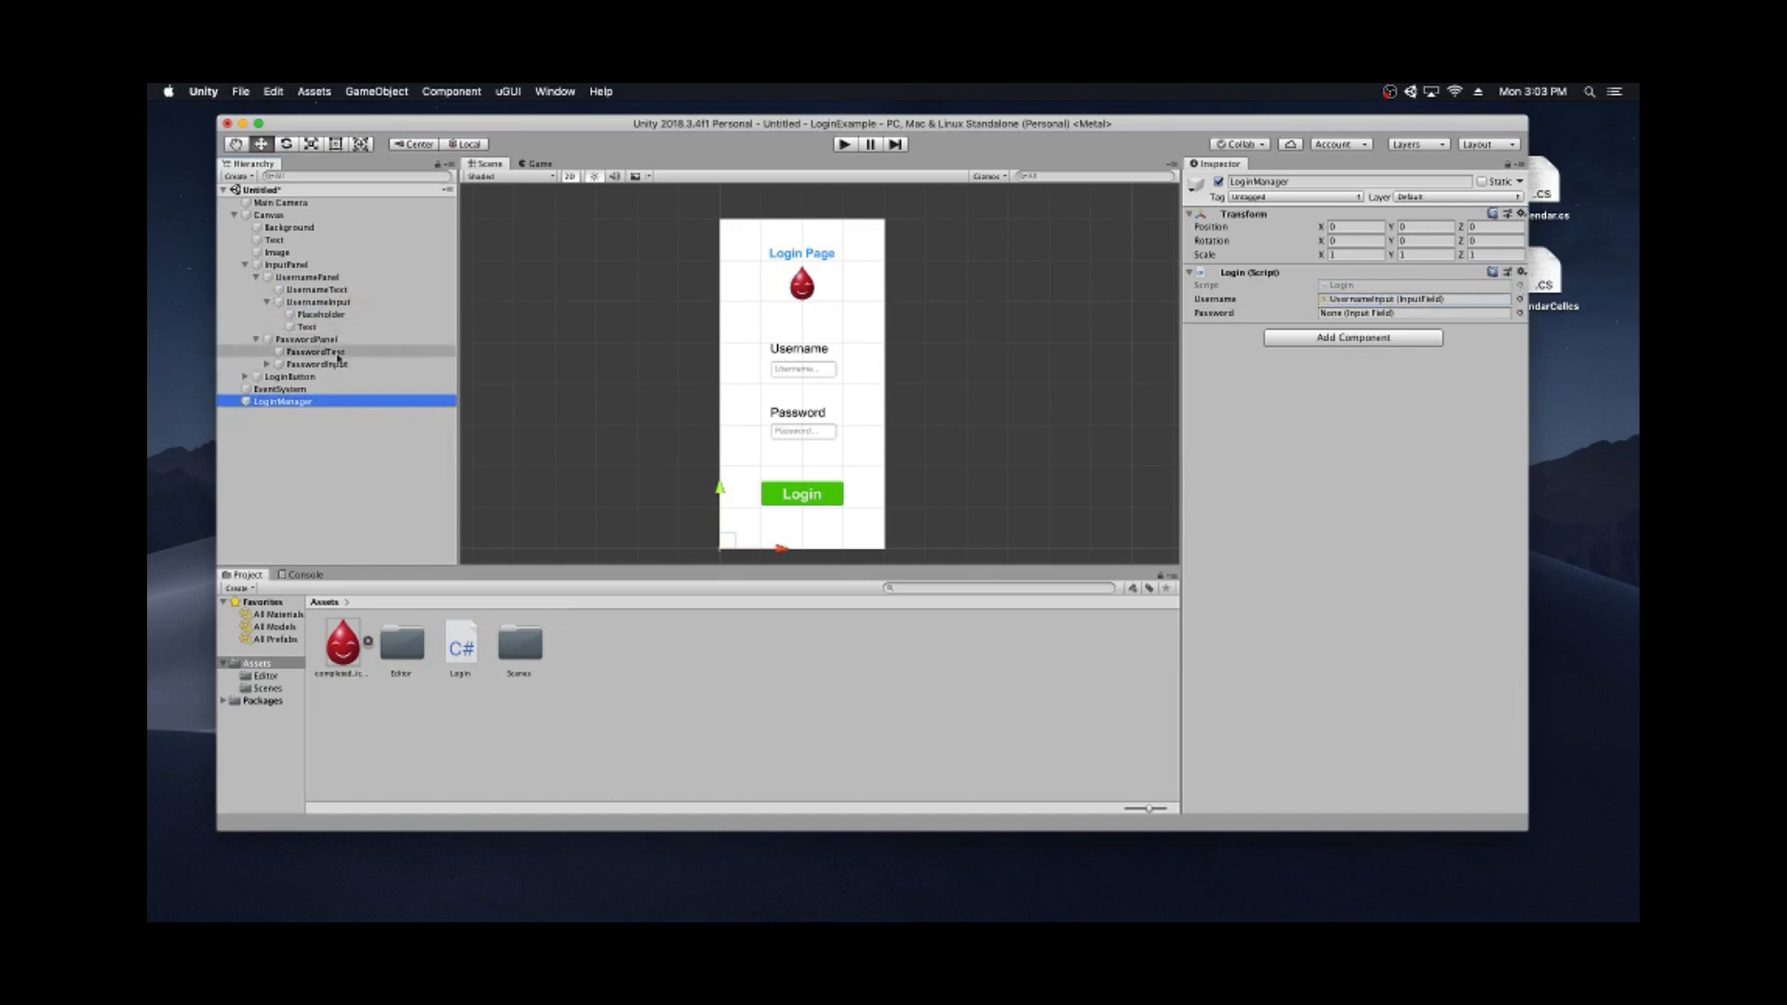
drag(317, 364, 1387, 314)
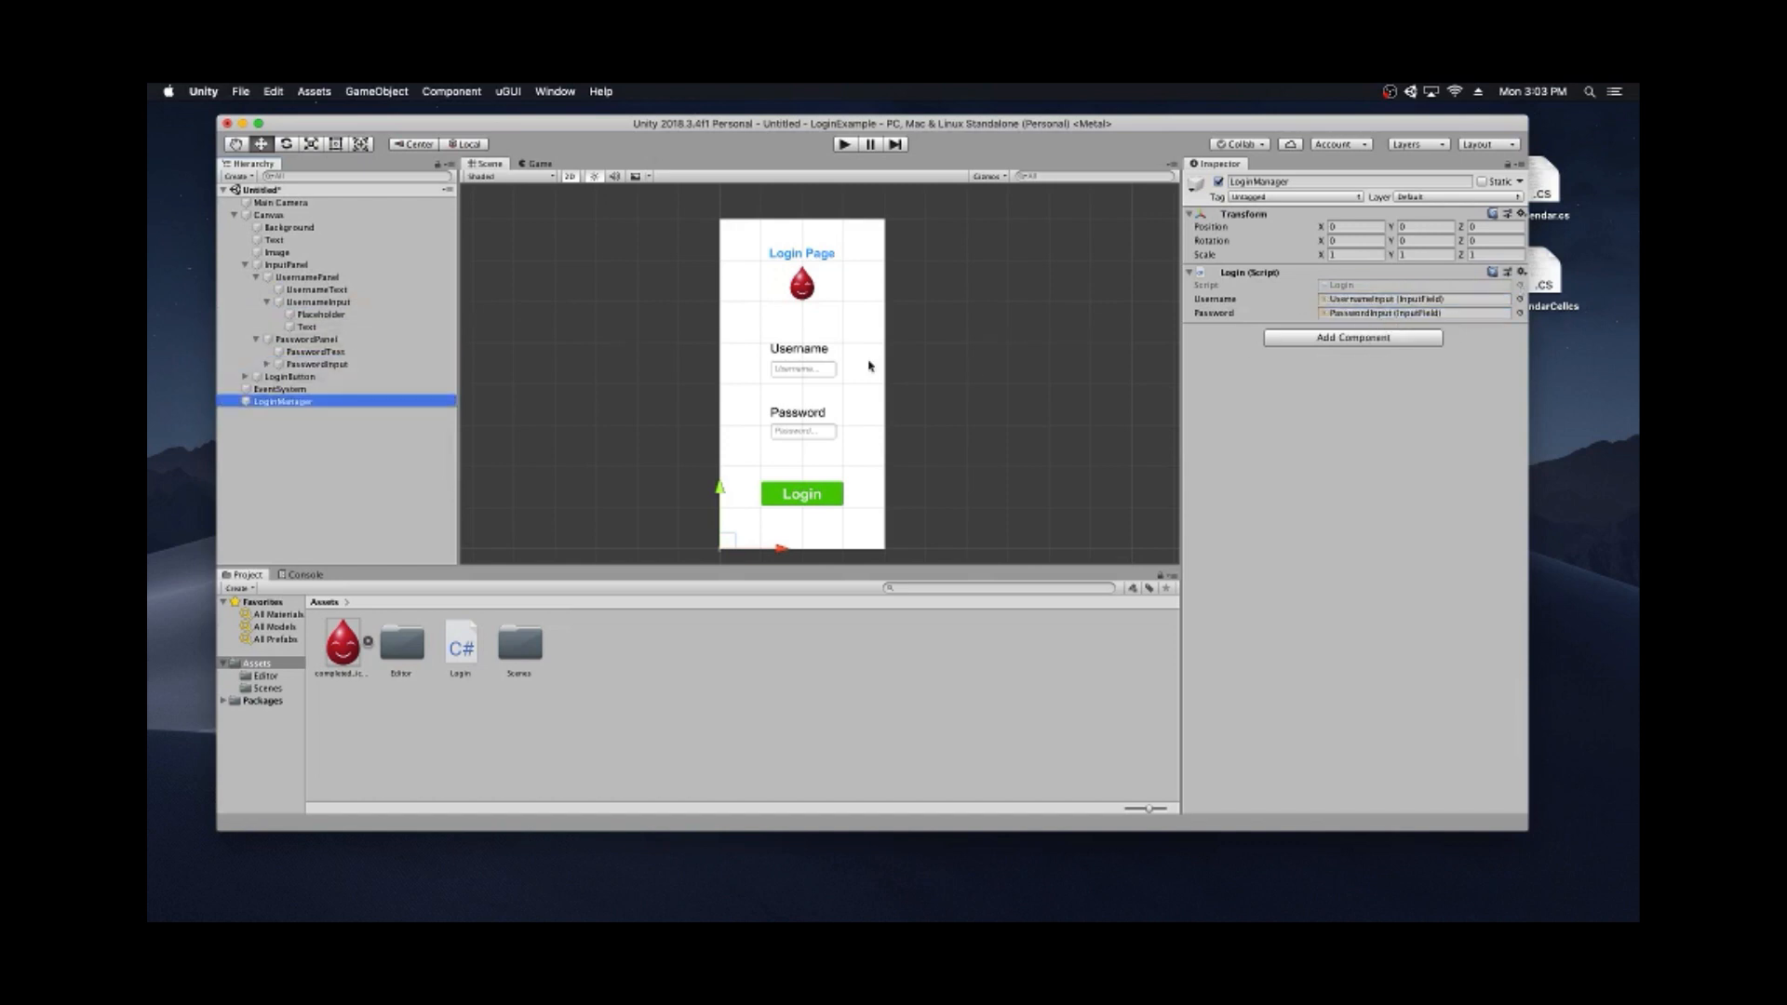
click(245, 265)
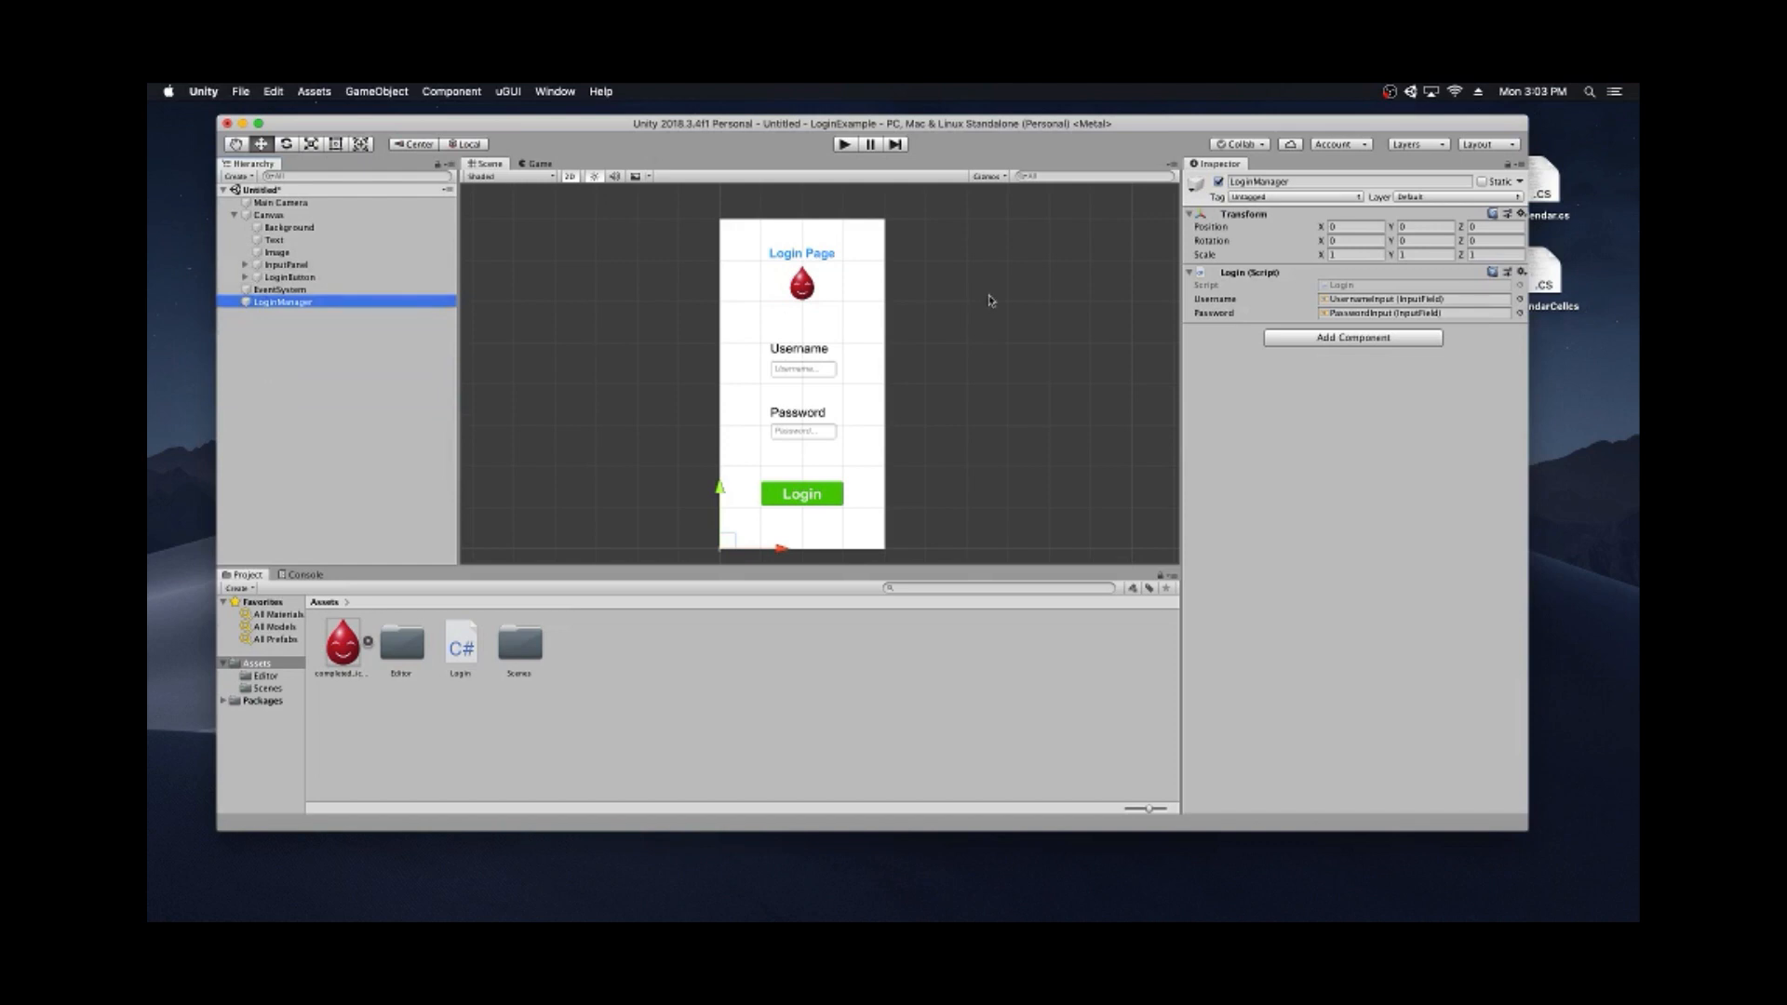
click(978, 326)
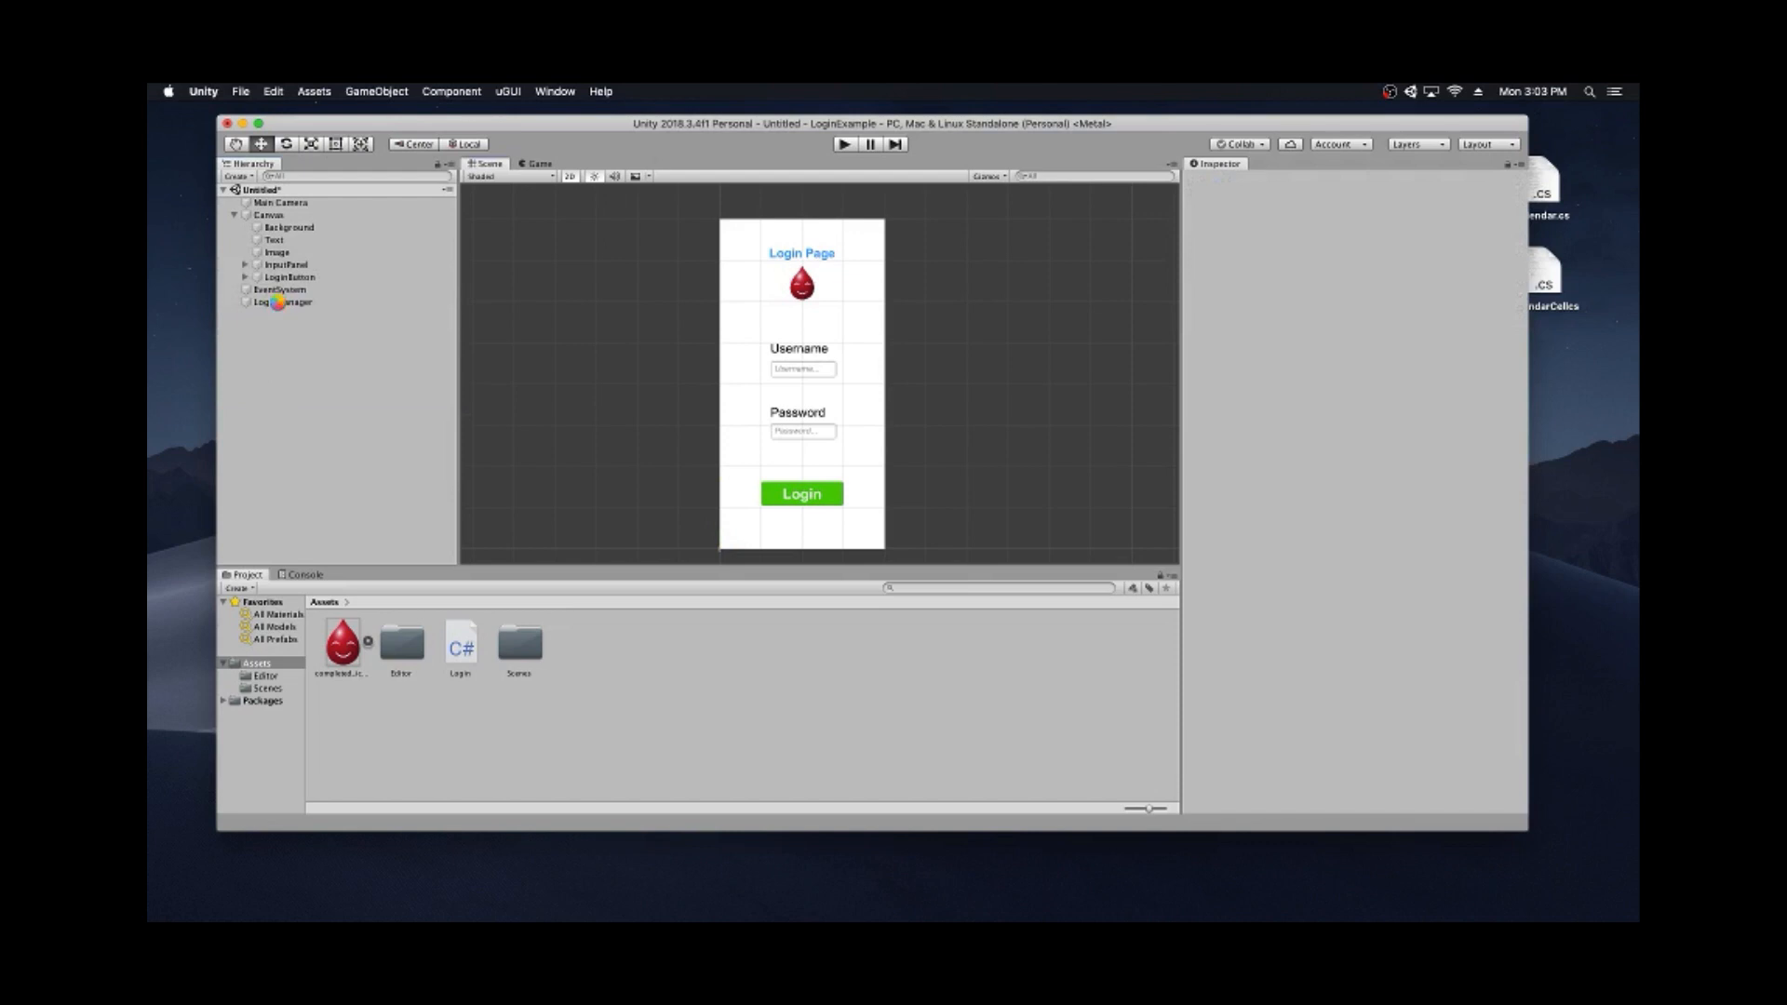
- Start saving the scene with Cmd+S, cancel, and reselect LoginManager
key(super+s)
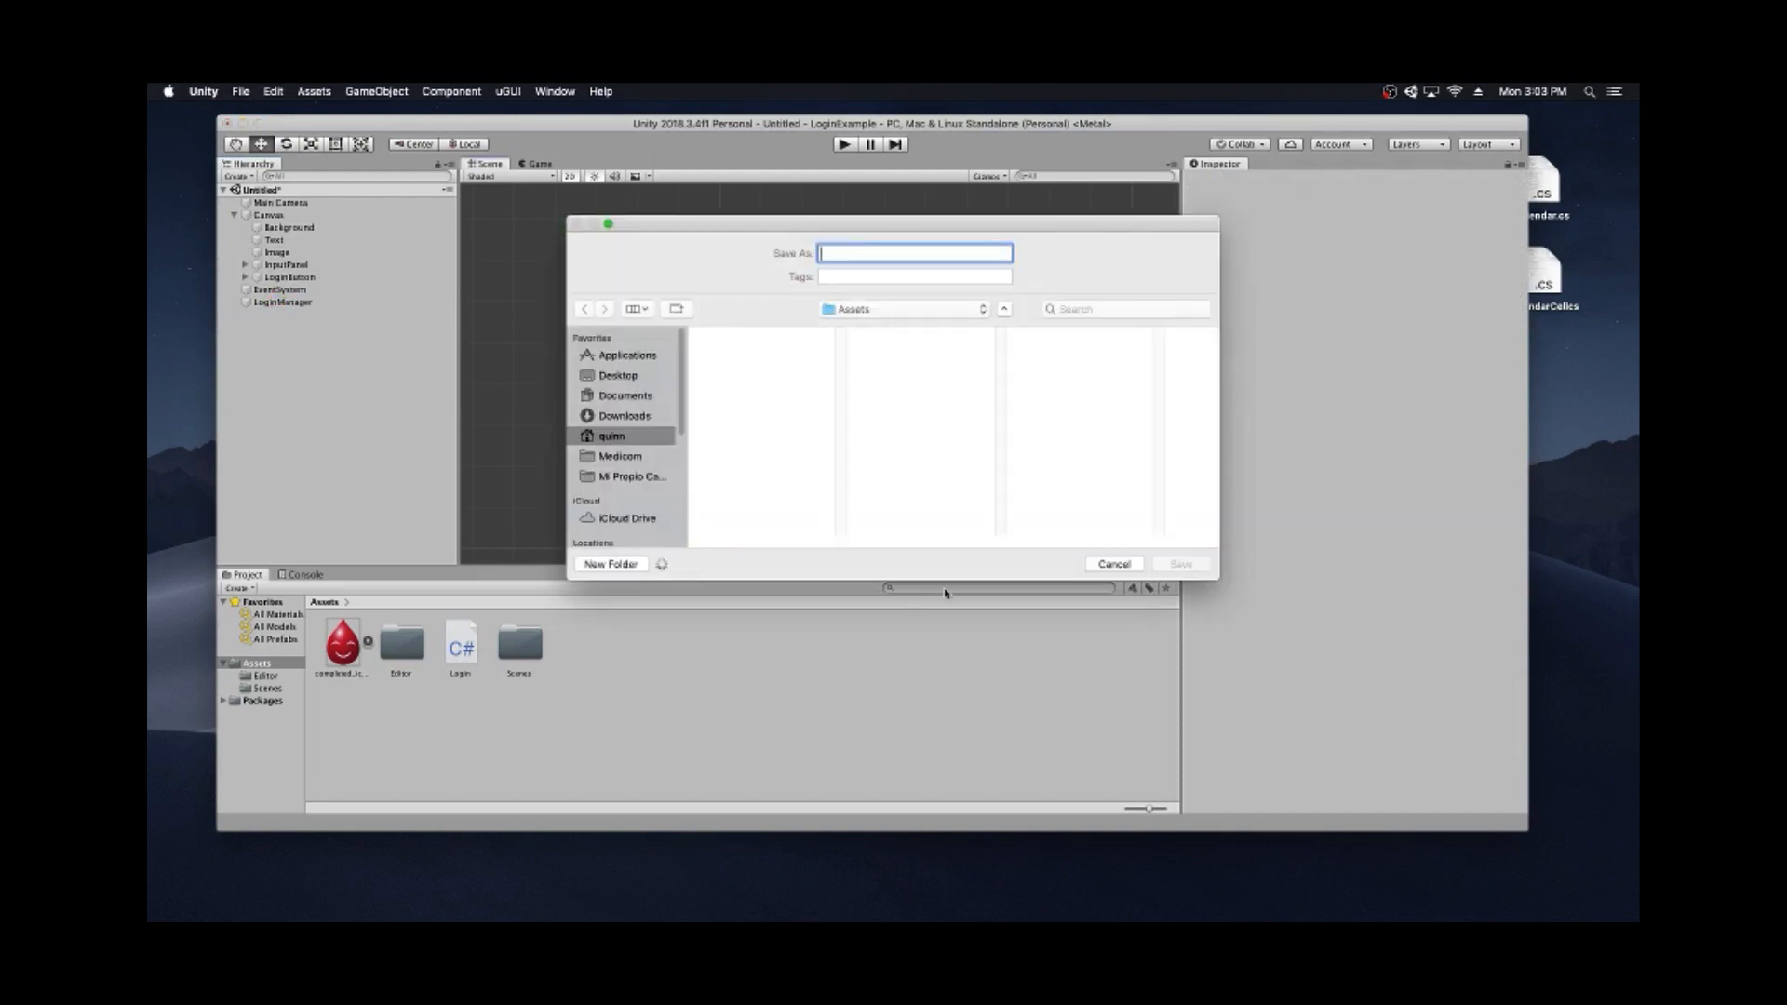
click(1112, 565)
click(280, 302)
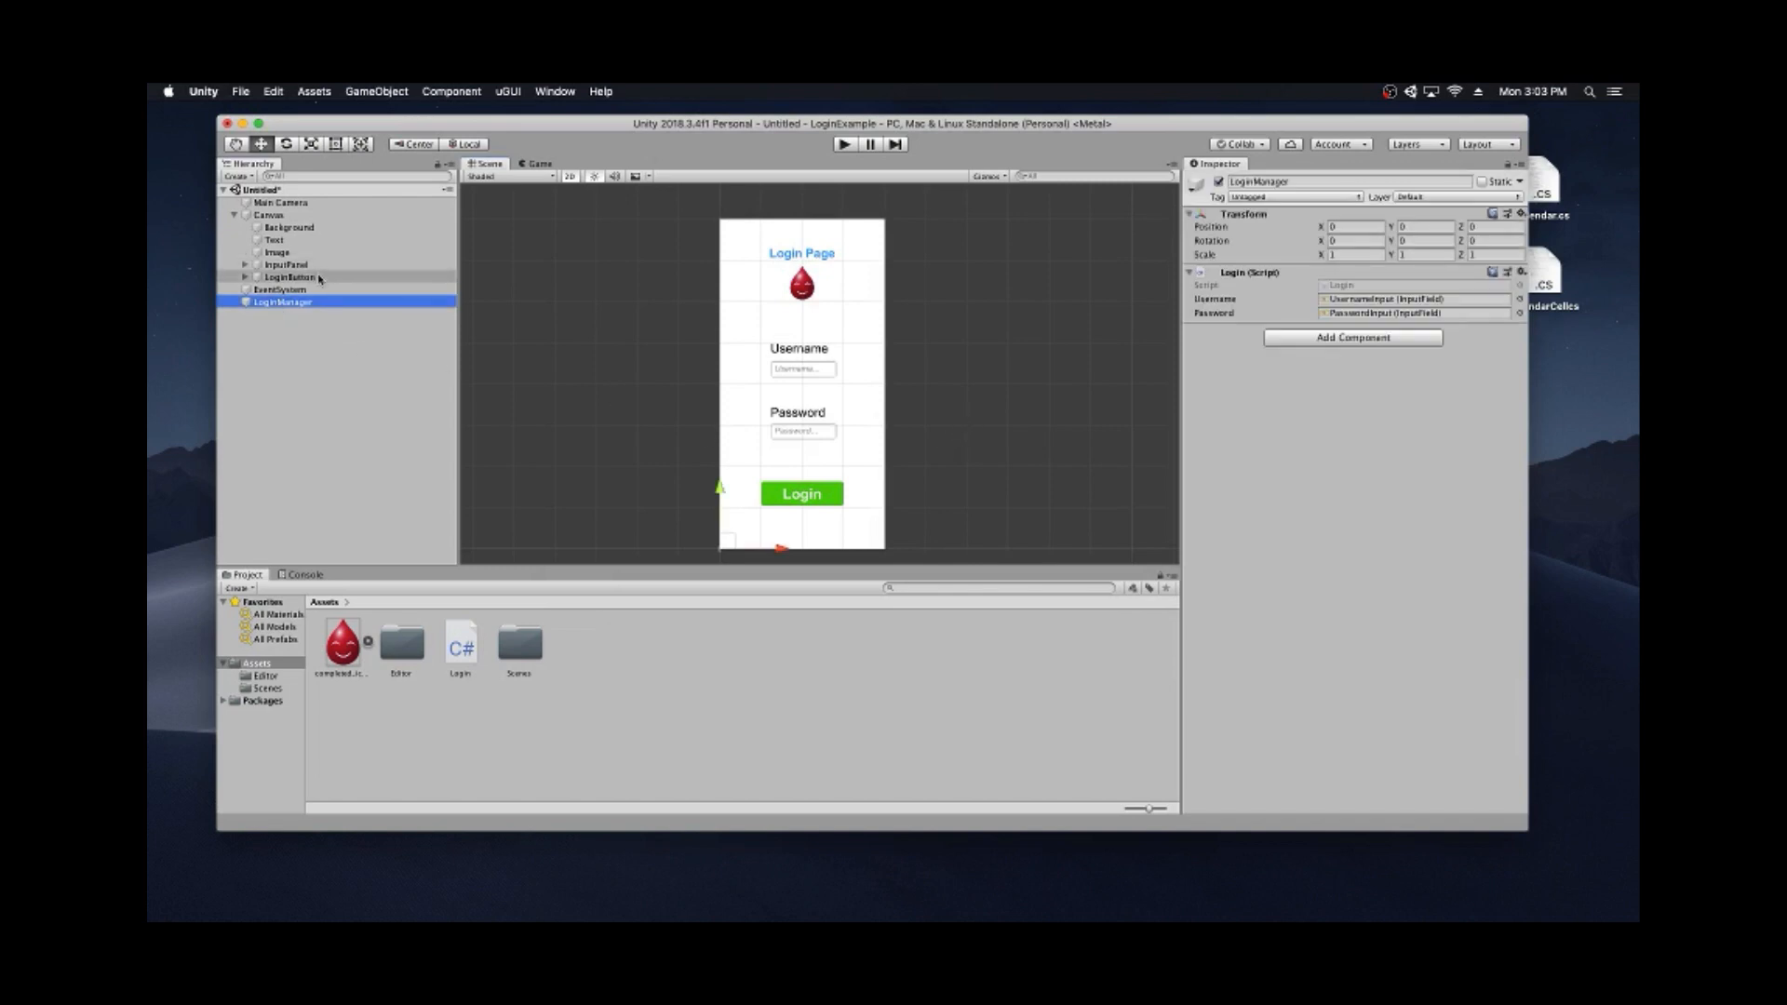
- Set LoginButton's On Click to call Login.CheckLoginInfo on the LoginManager object
click(318, 276)
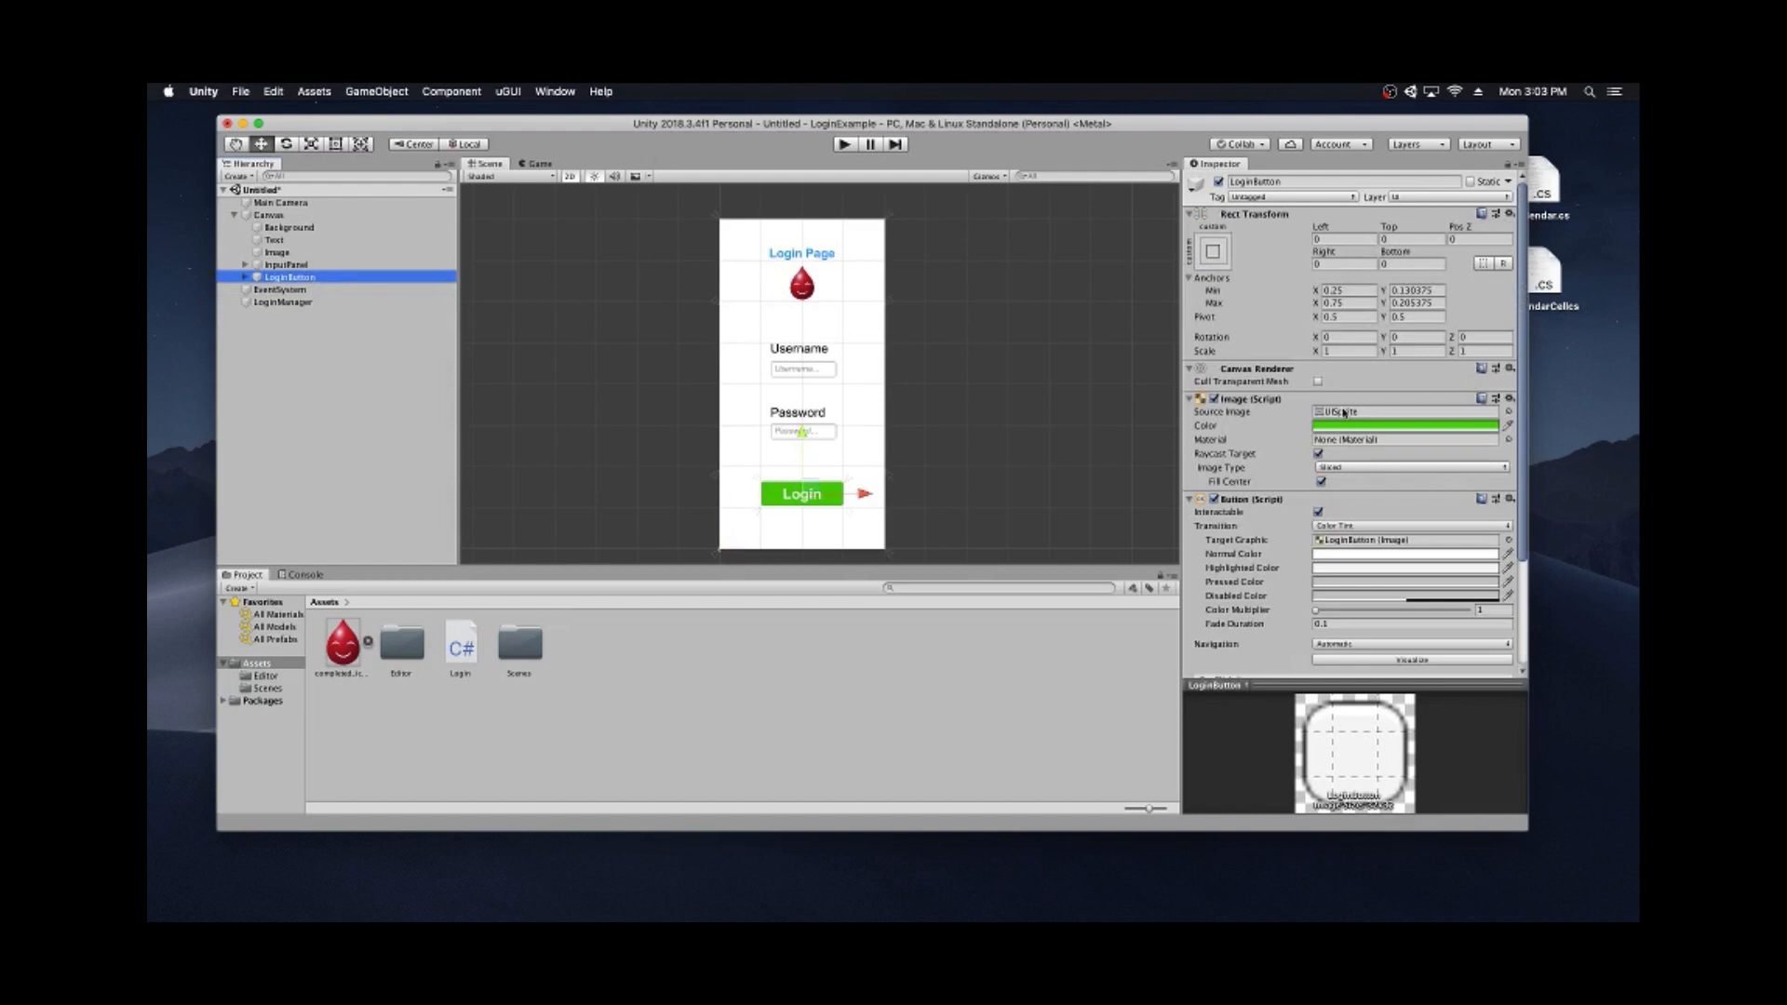
scroll(1326, 434, down, 3)
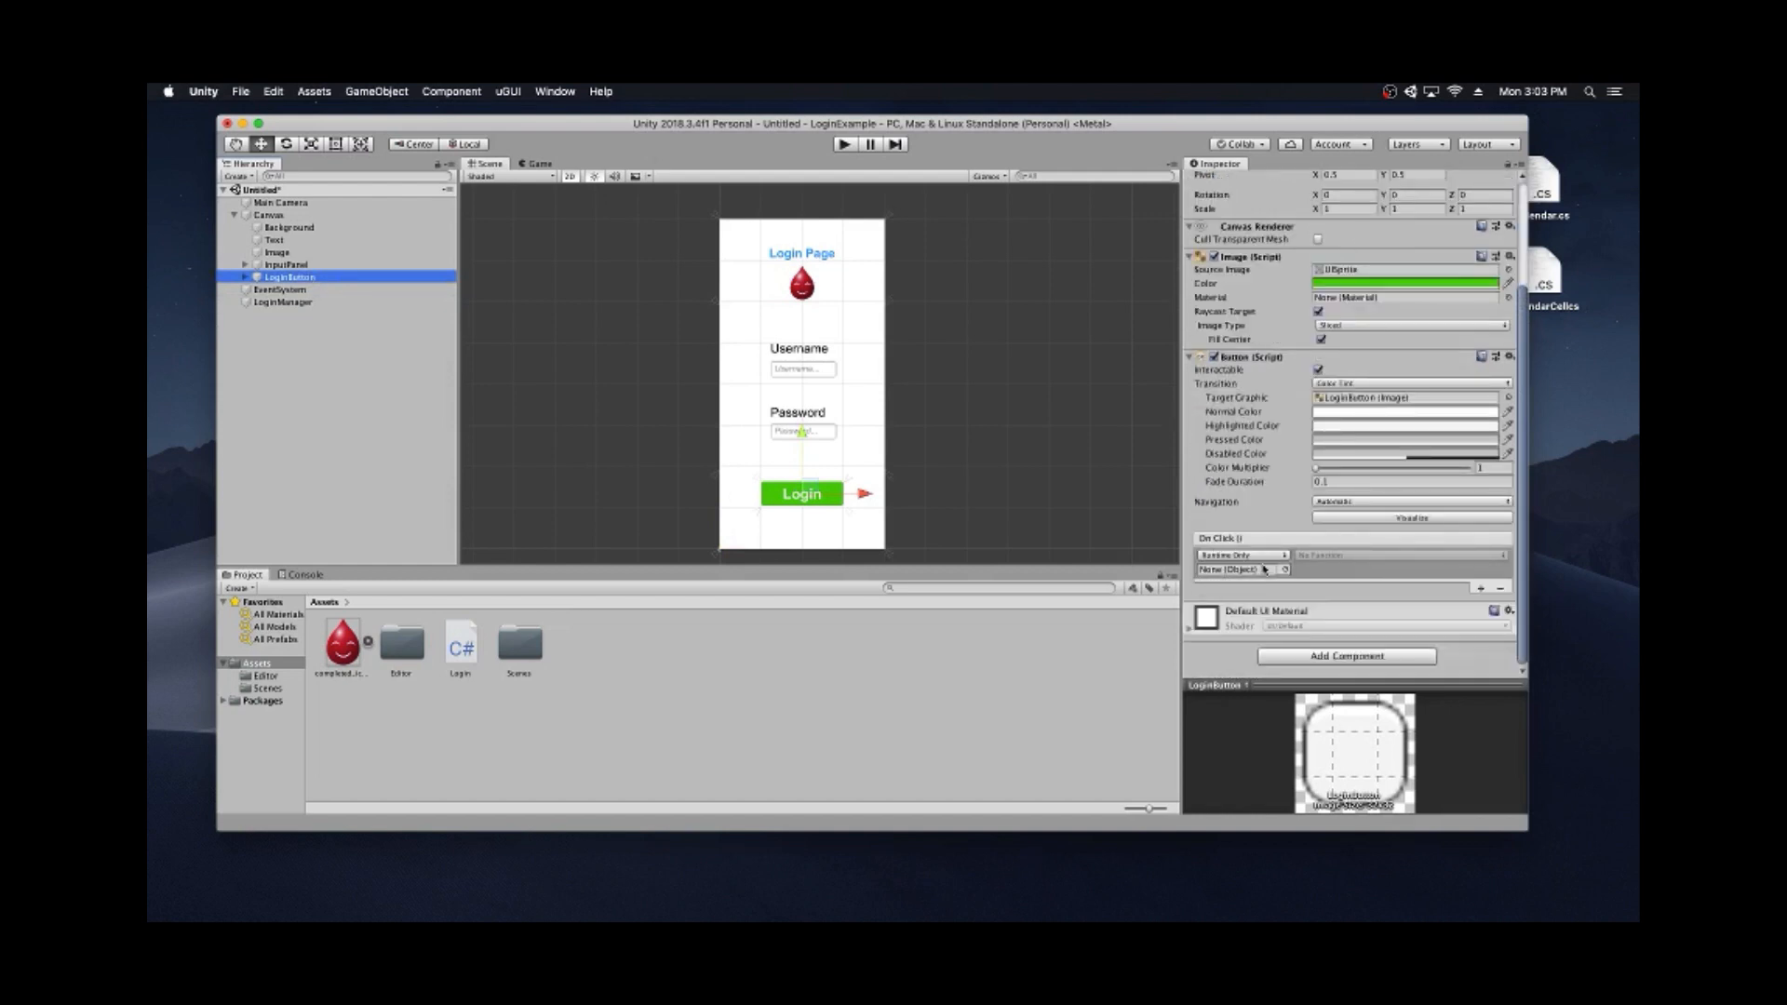
drag(283, 301, 1315, 570)
click(1318, 556)
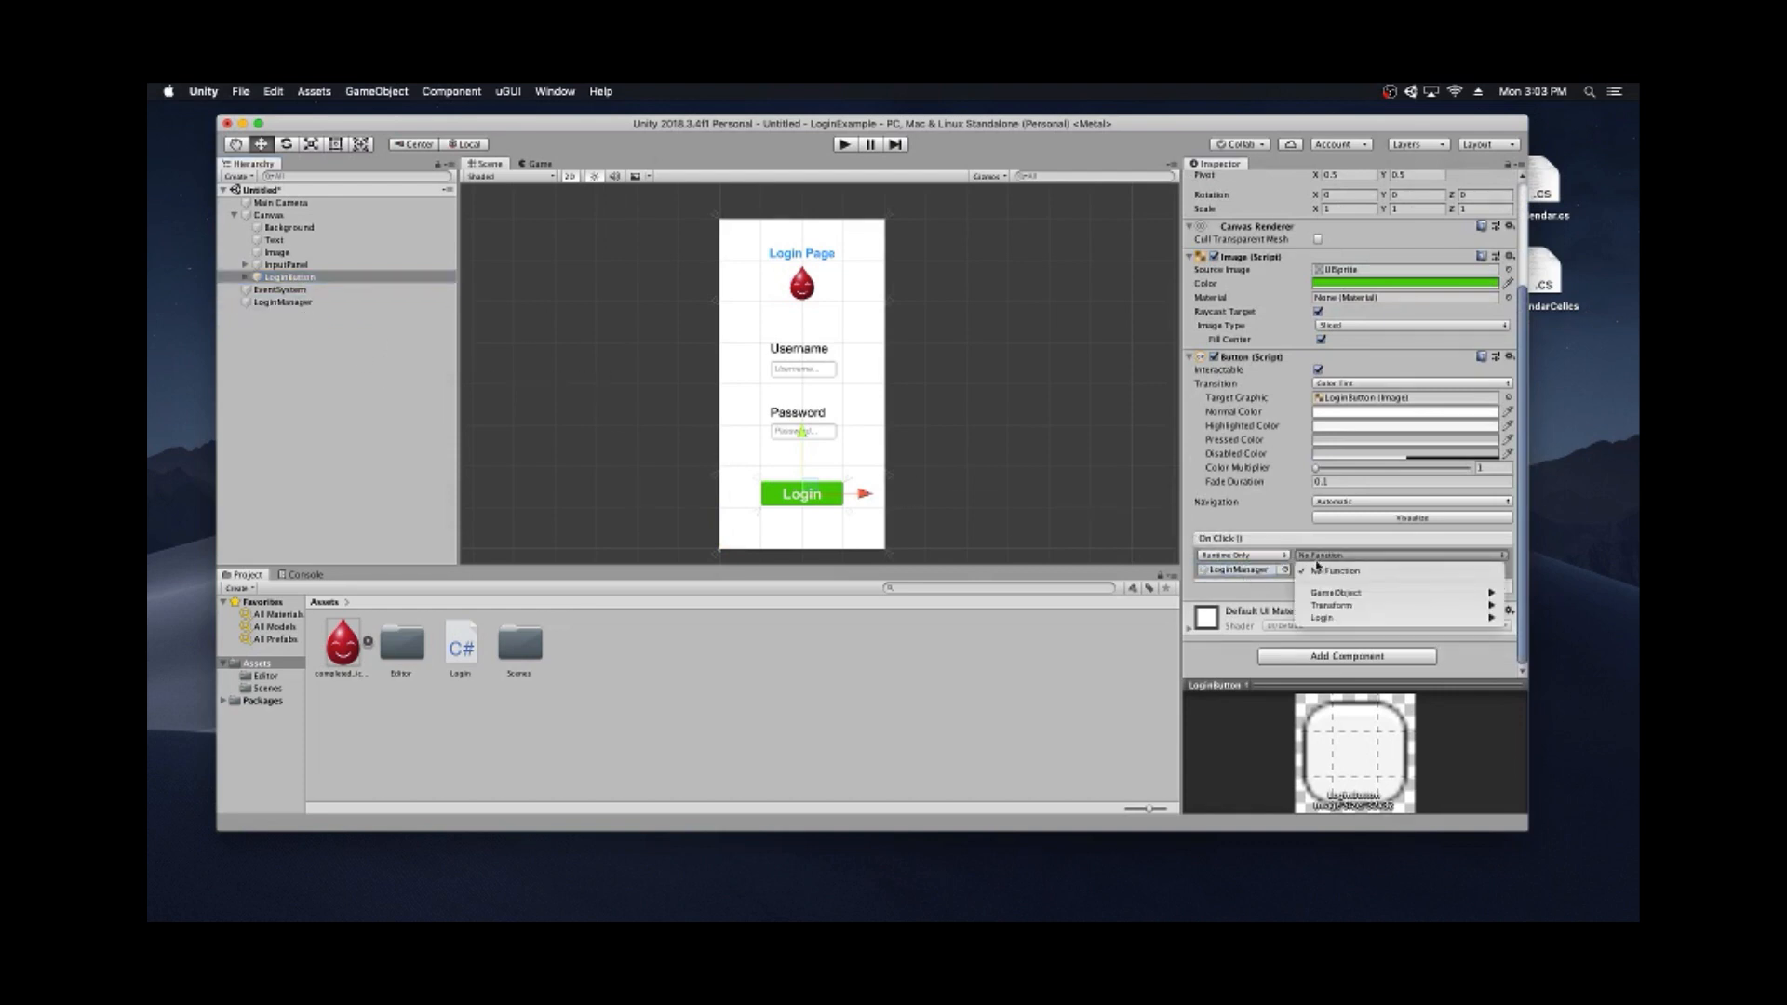
mouse_move(1324, 621)
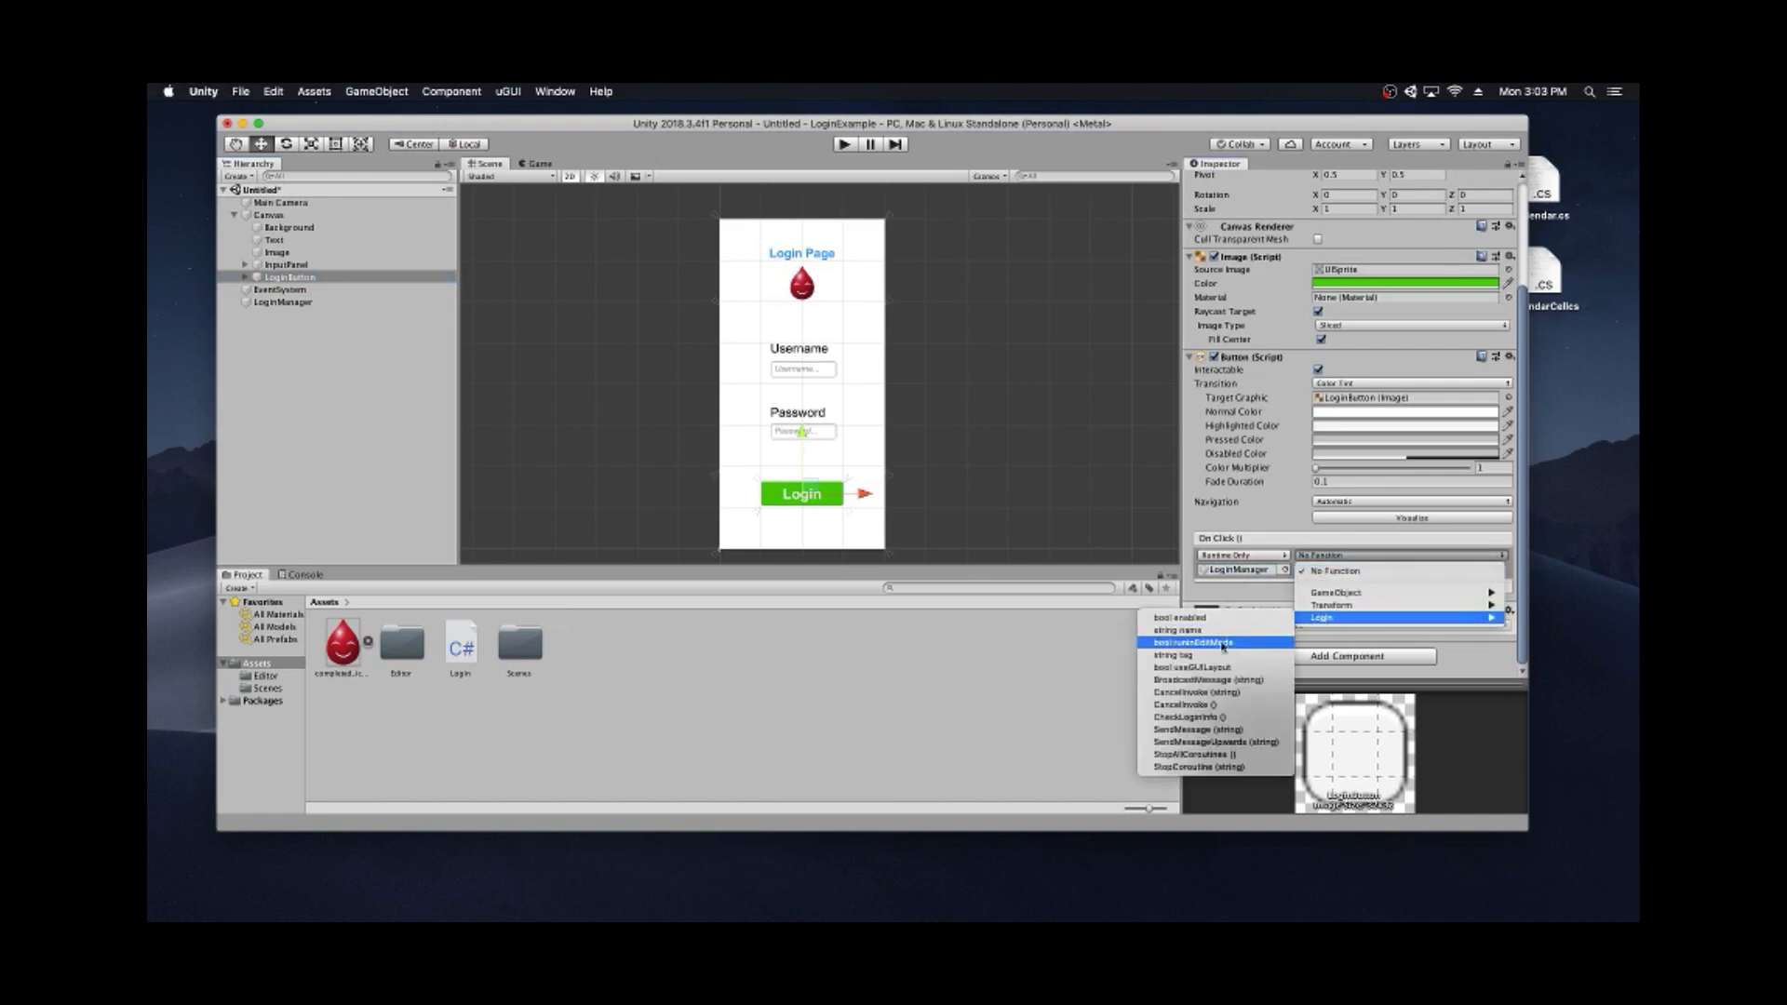
click(1195, 719)
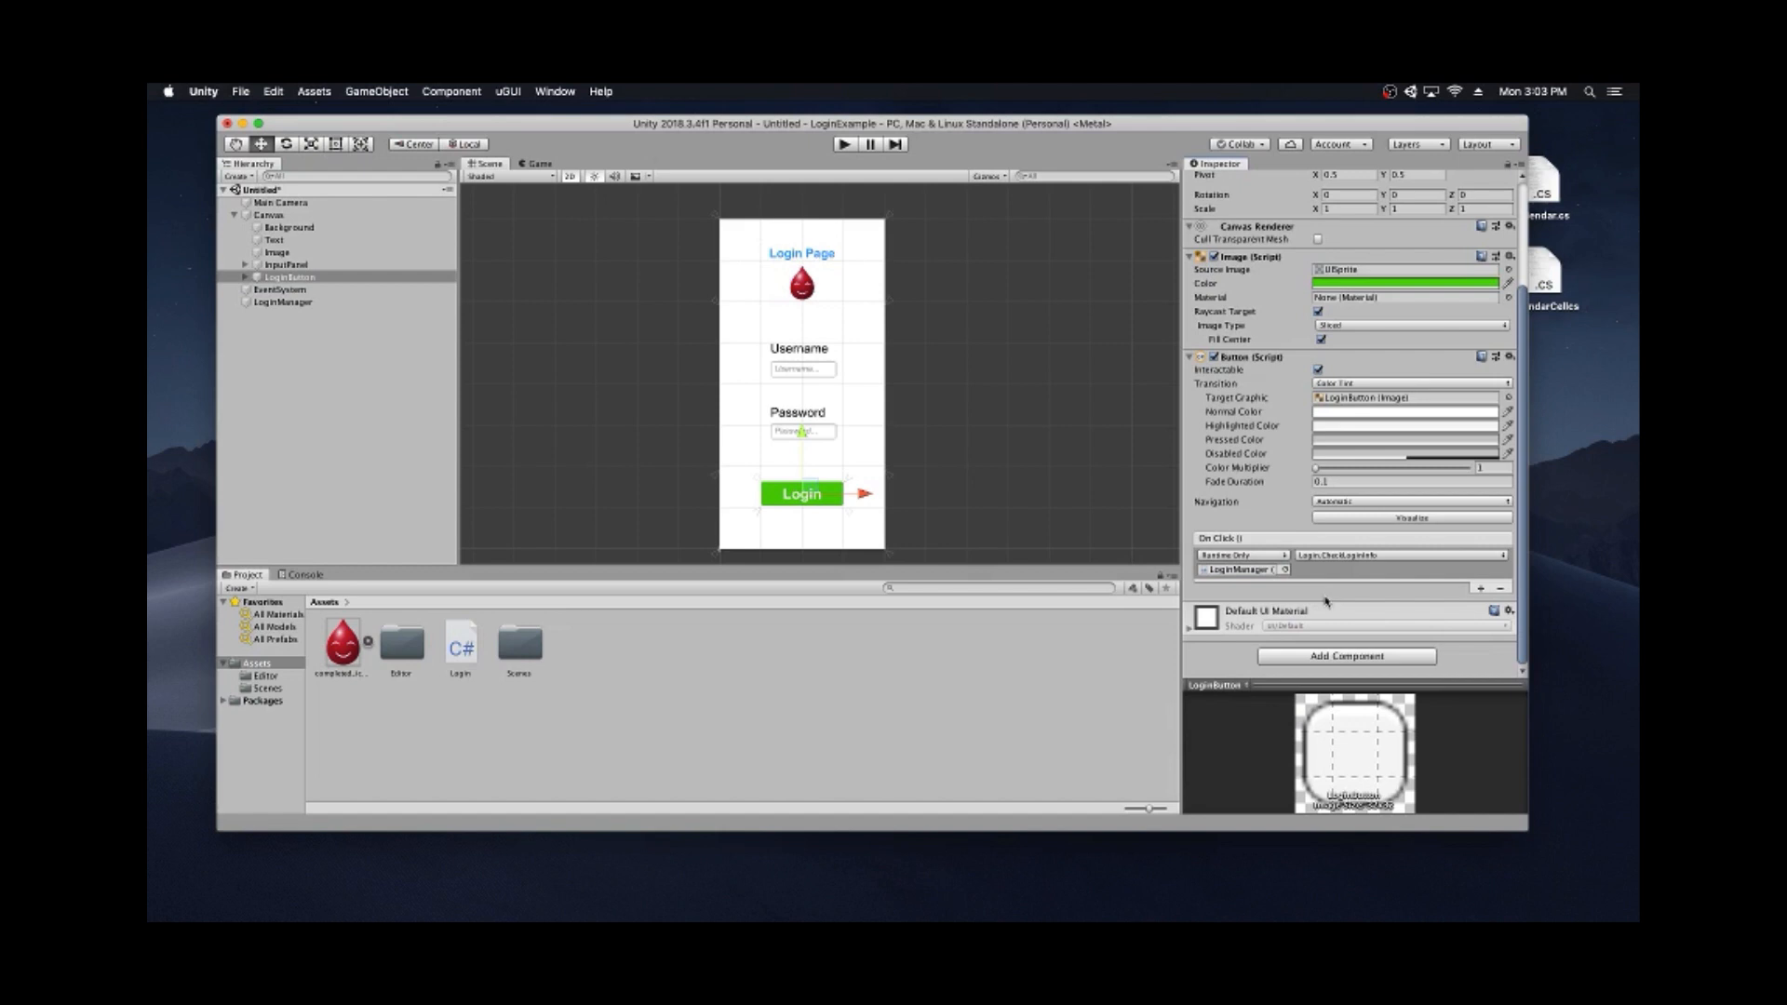
scroll(1014, 433, down, 3)
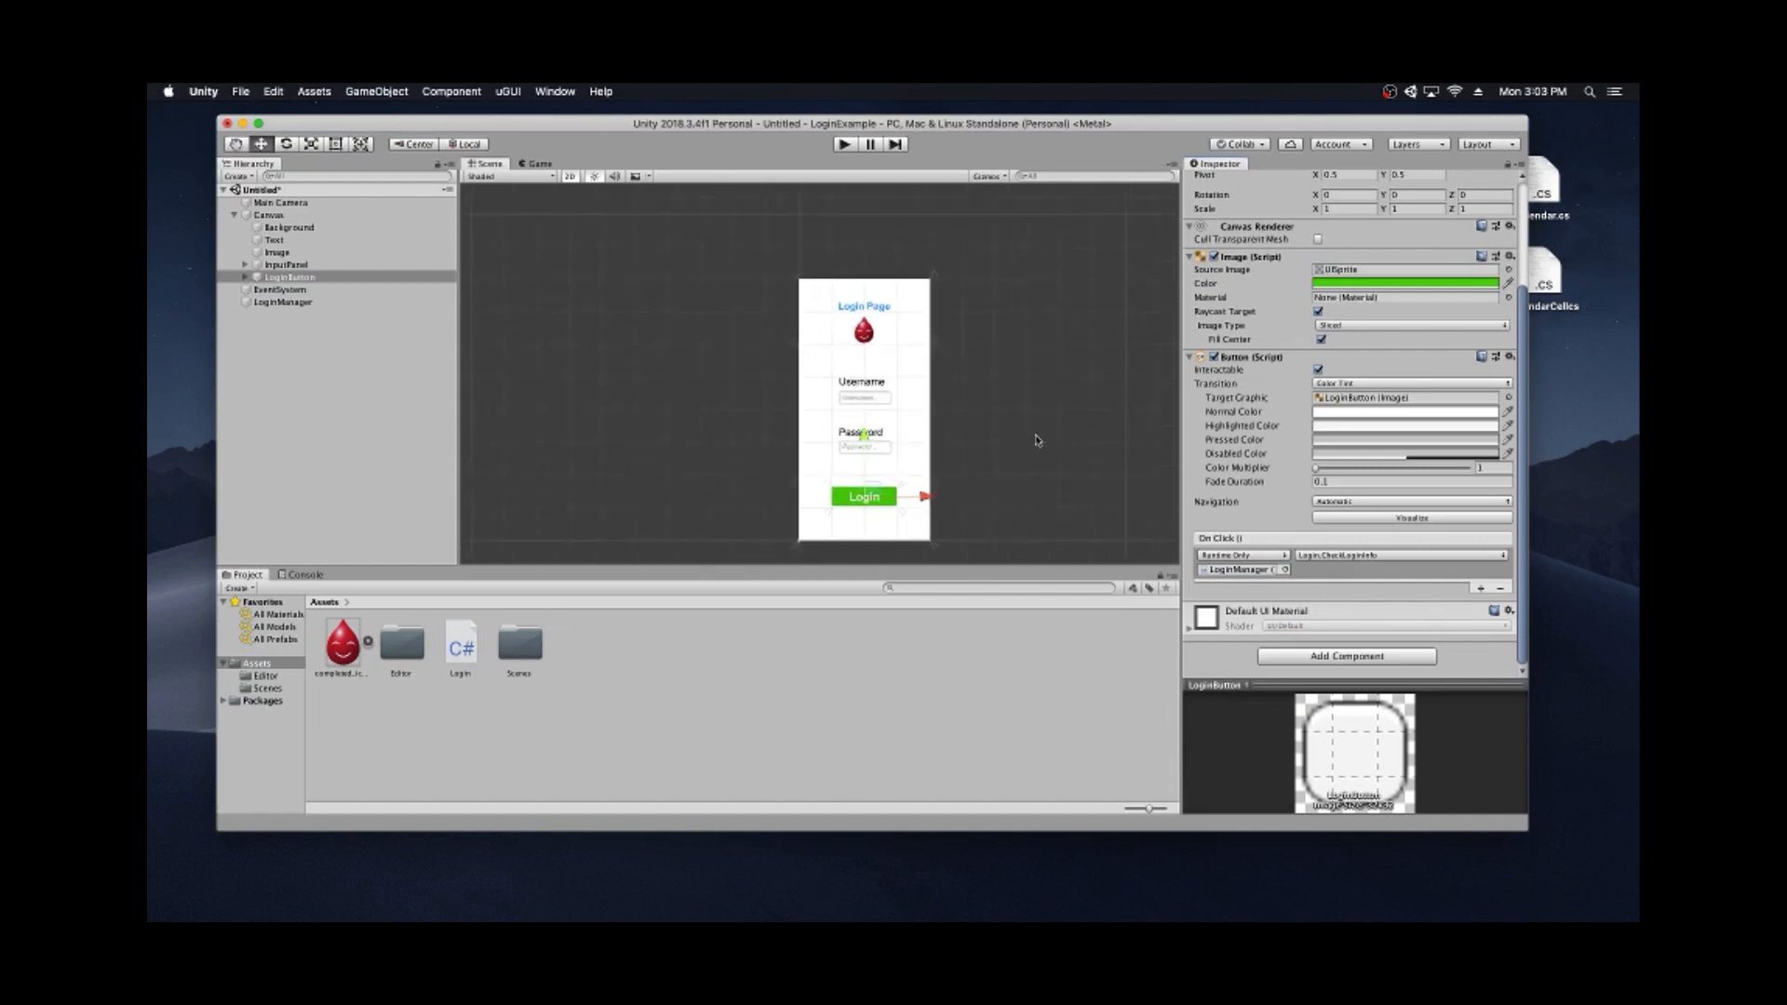
scroll(1034, 446, up, 2)
scroll(1201, 475, up, 5)
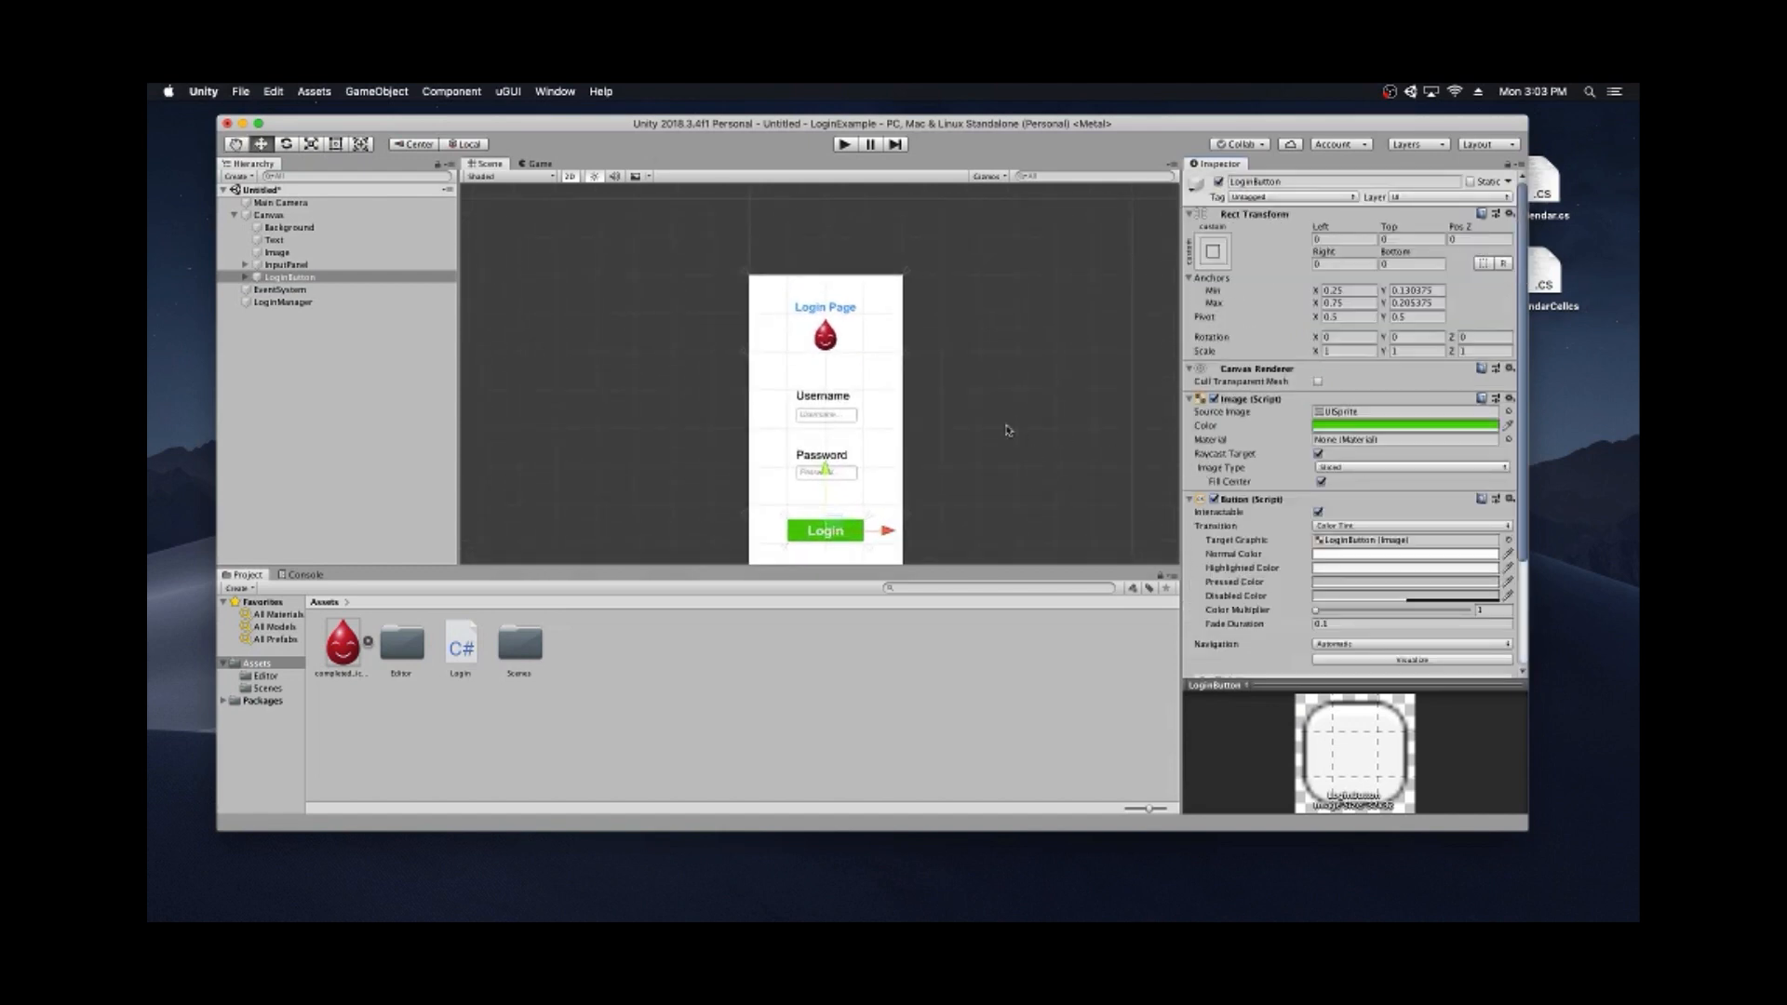
scroll(948, 439, down, 2)
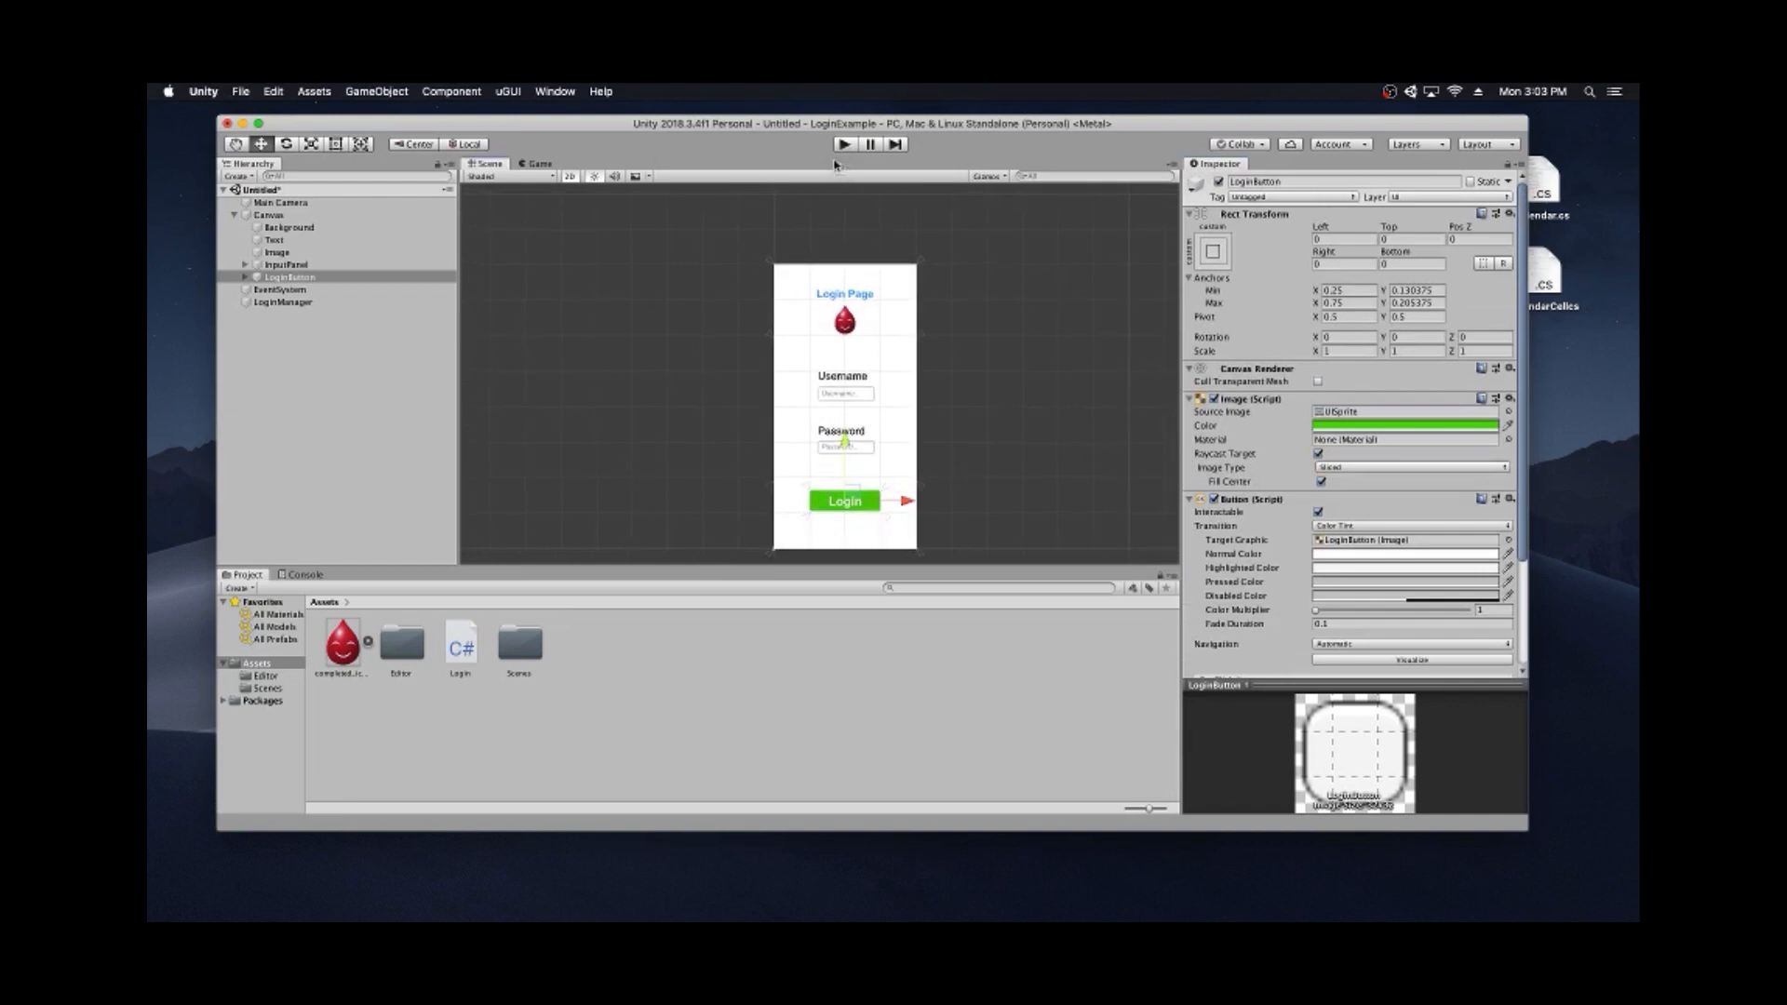
click(245, 92)
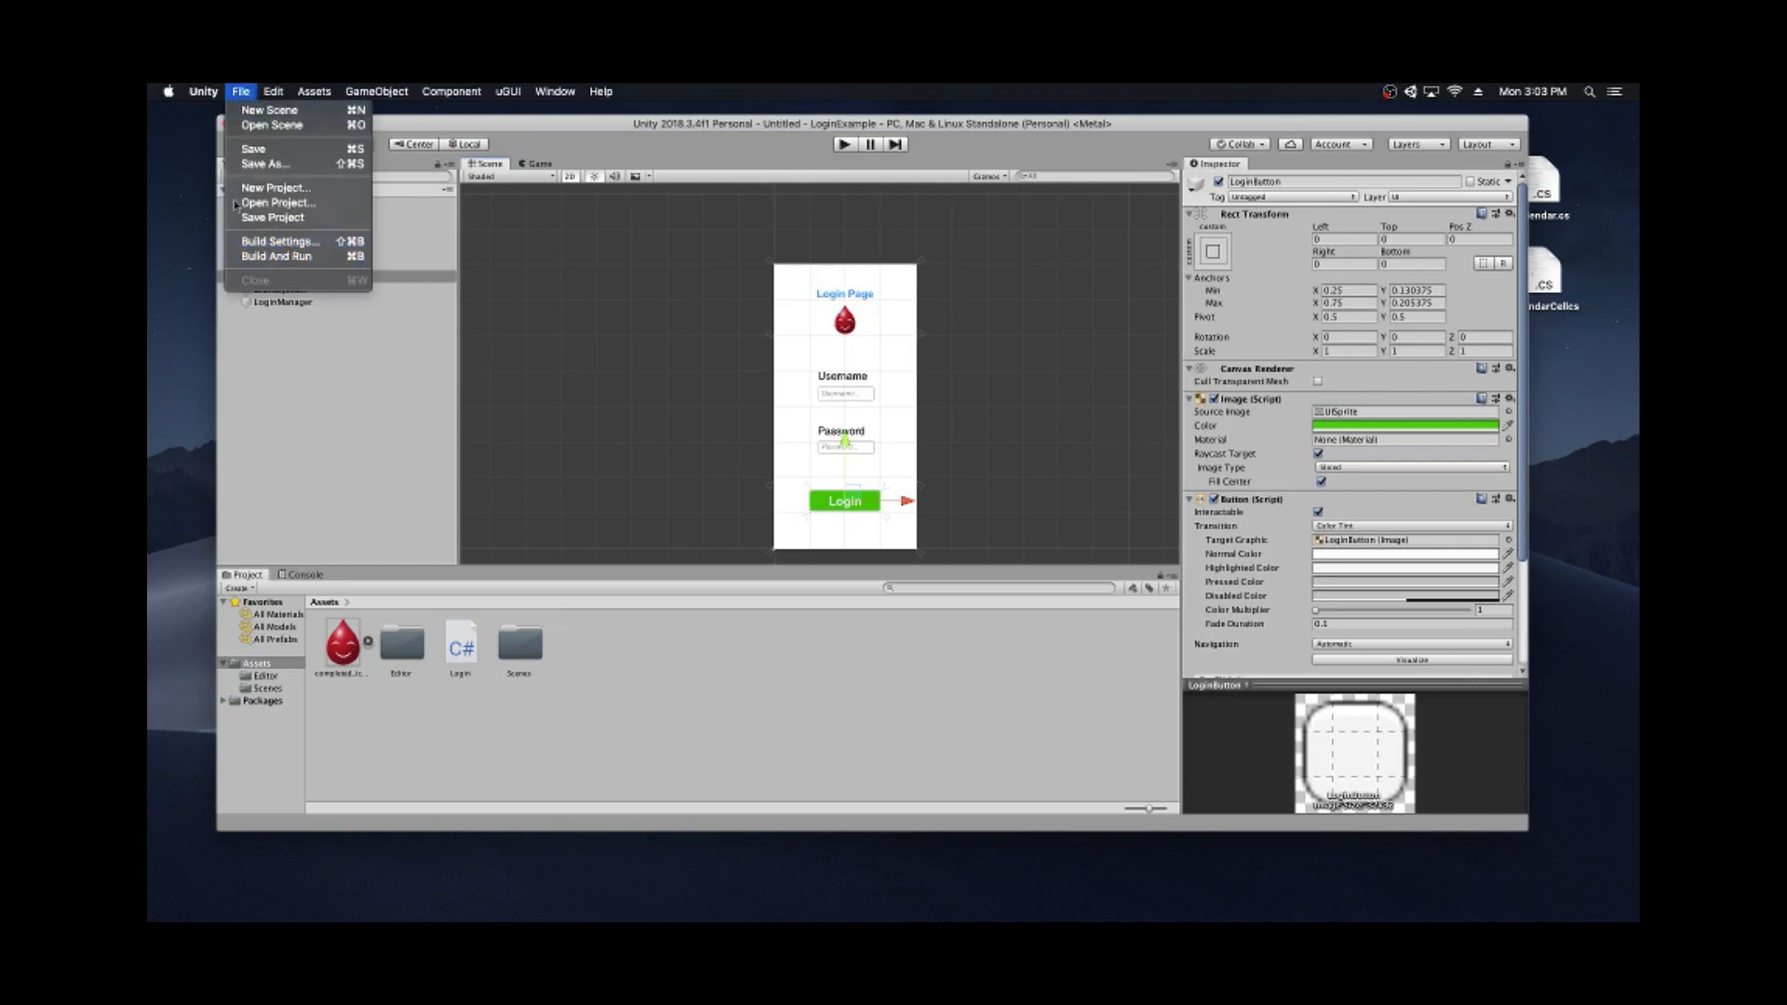
- In Build Settings, exclude Scenes/Login and add the open scene, saved as Login2 in Scenes
click(280, 242)
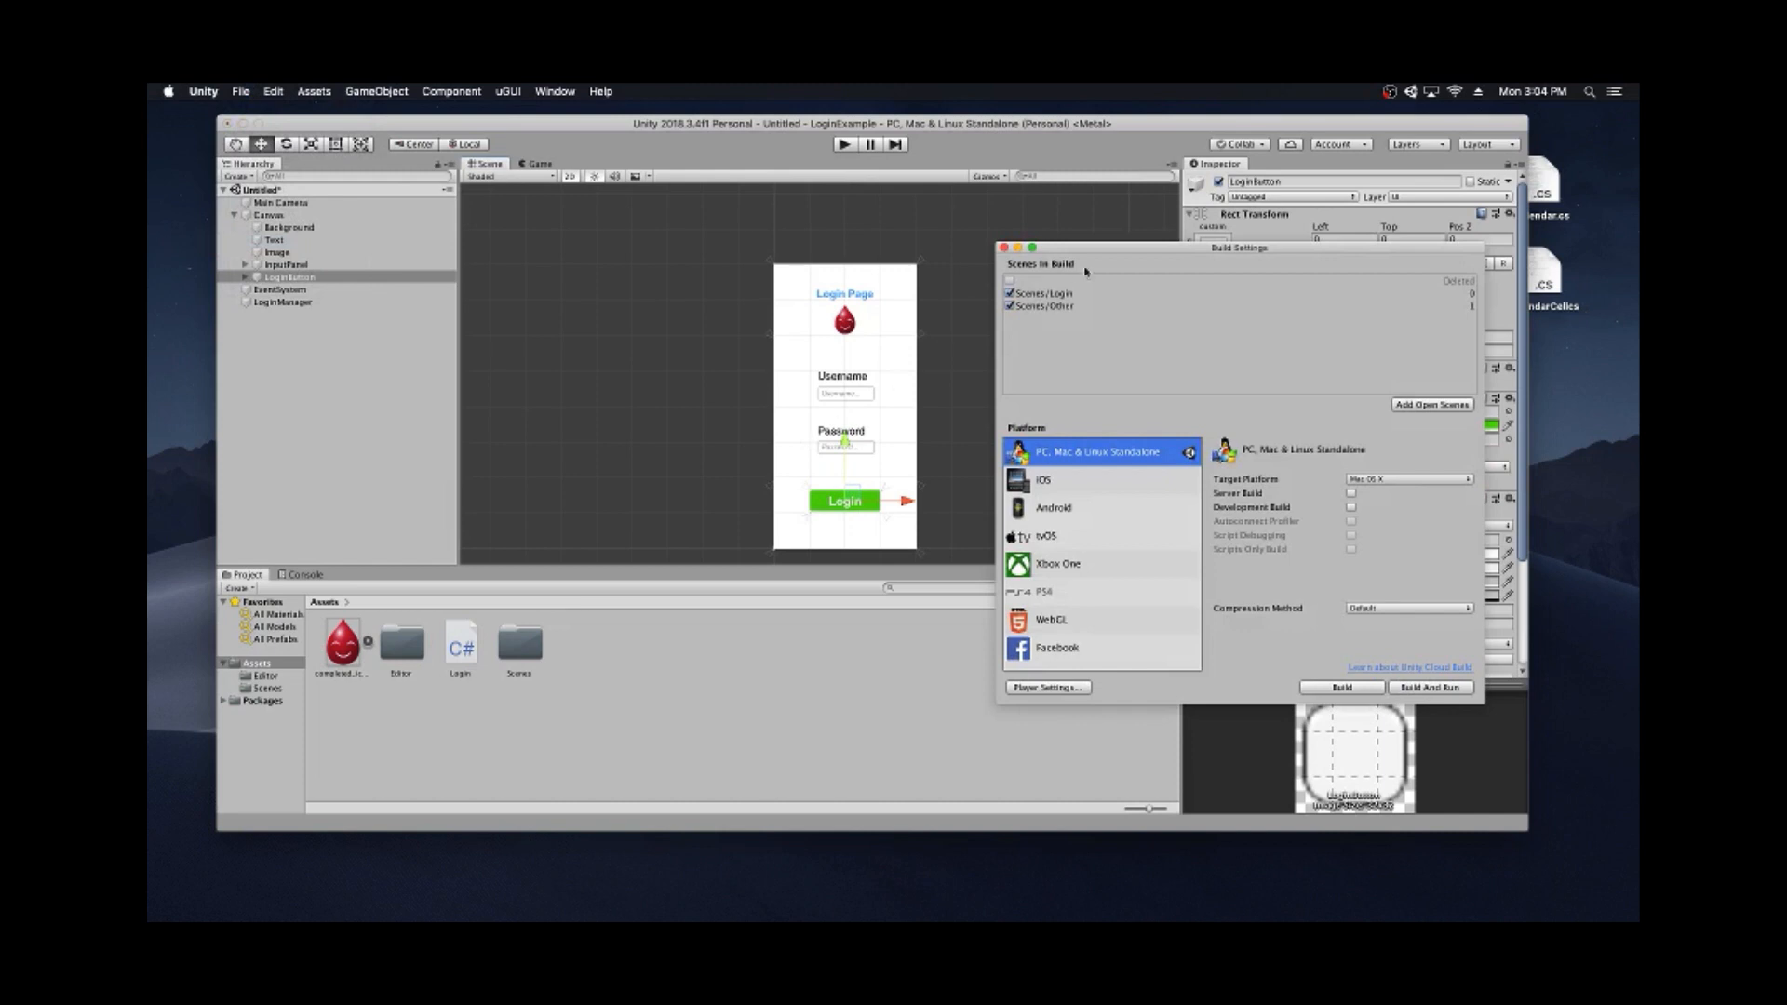
drag(1102, 216, 960, 217)
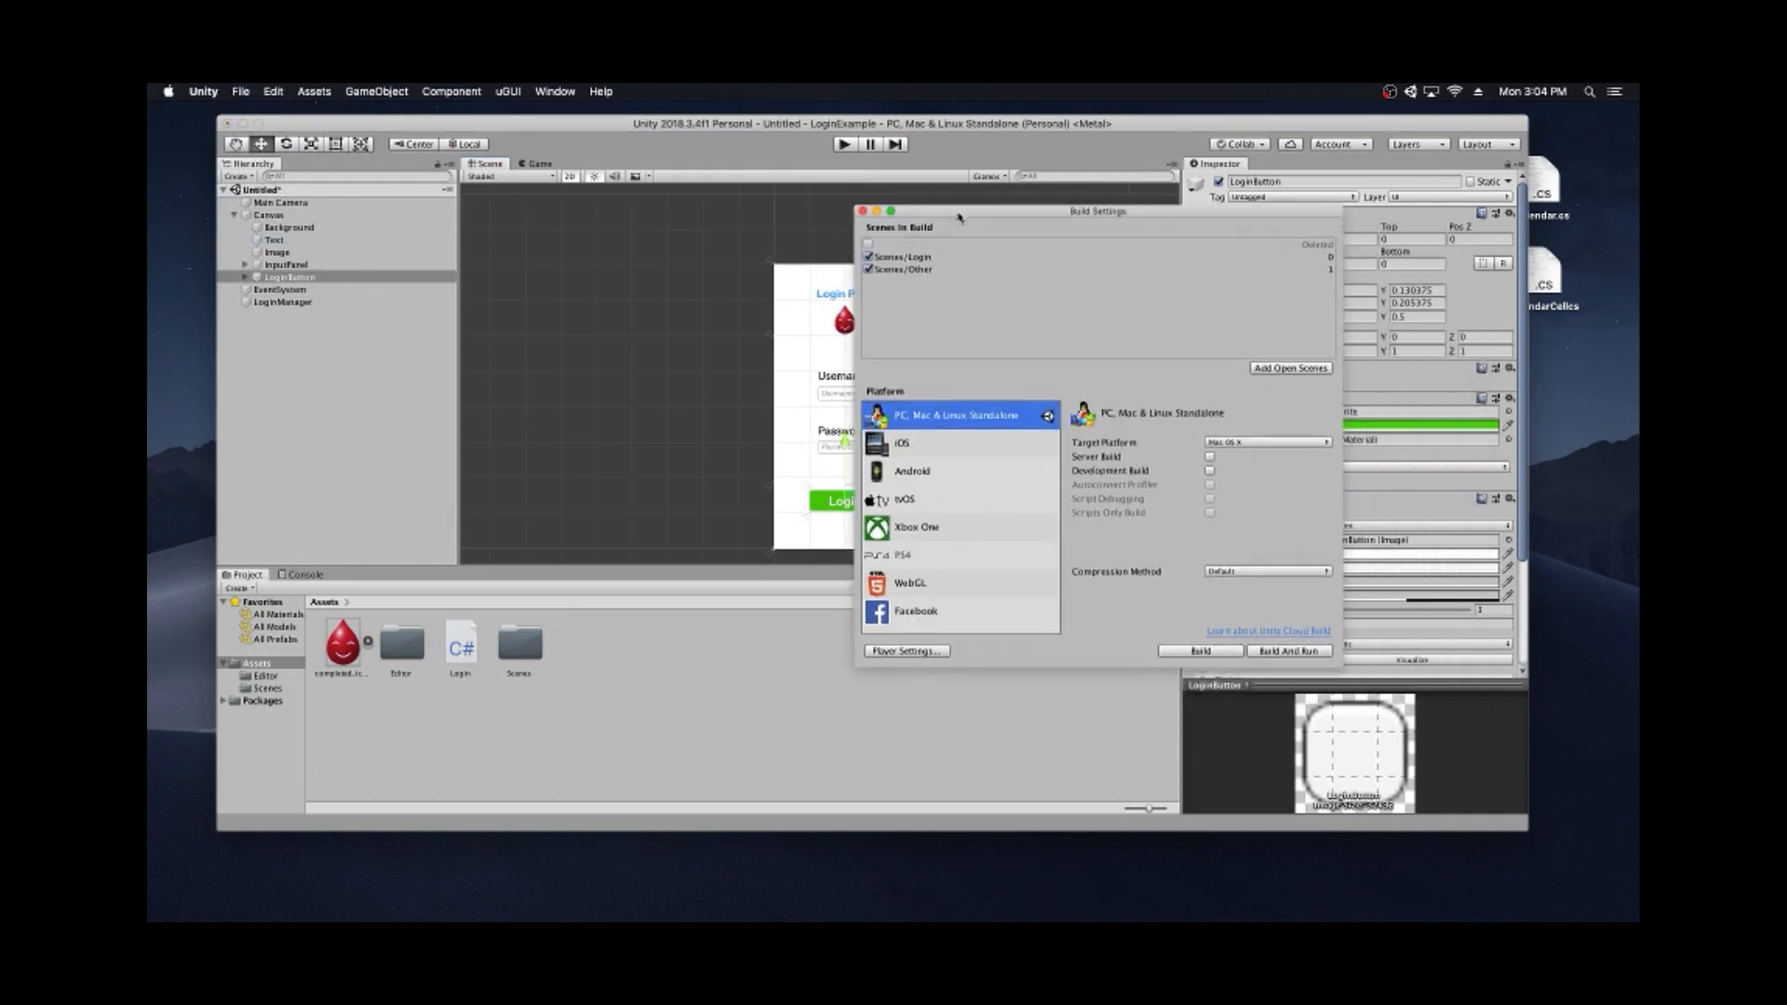
click(870, 258)
click(1281, 369)
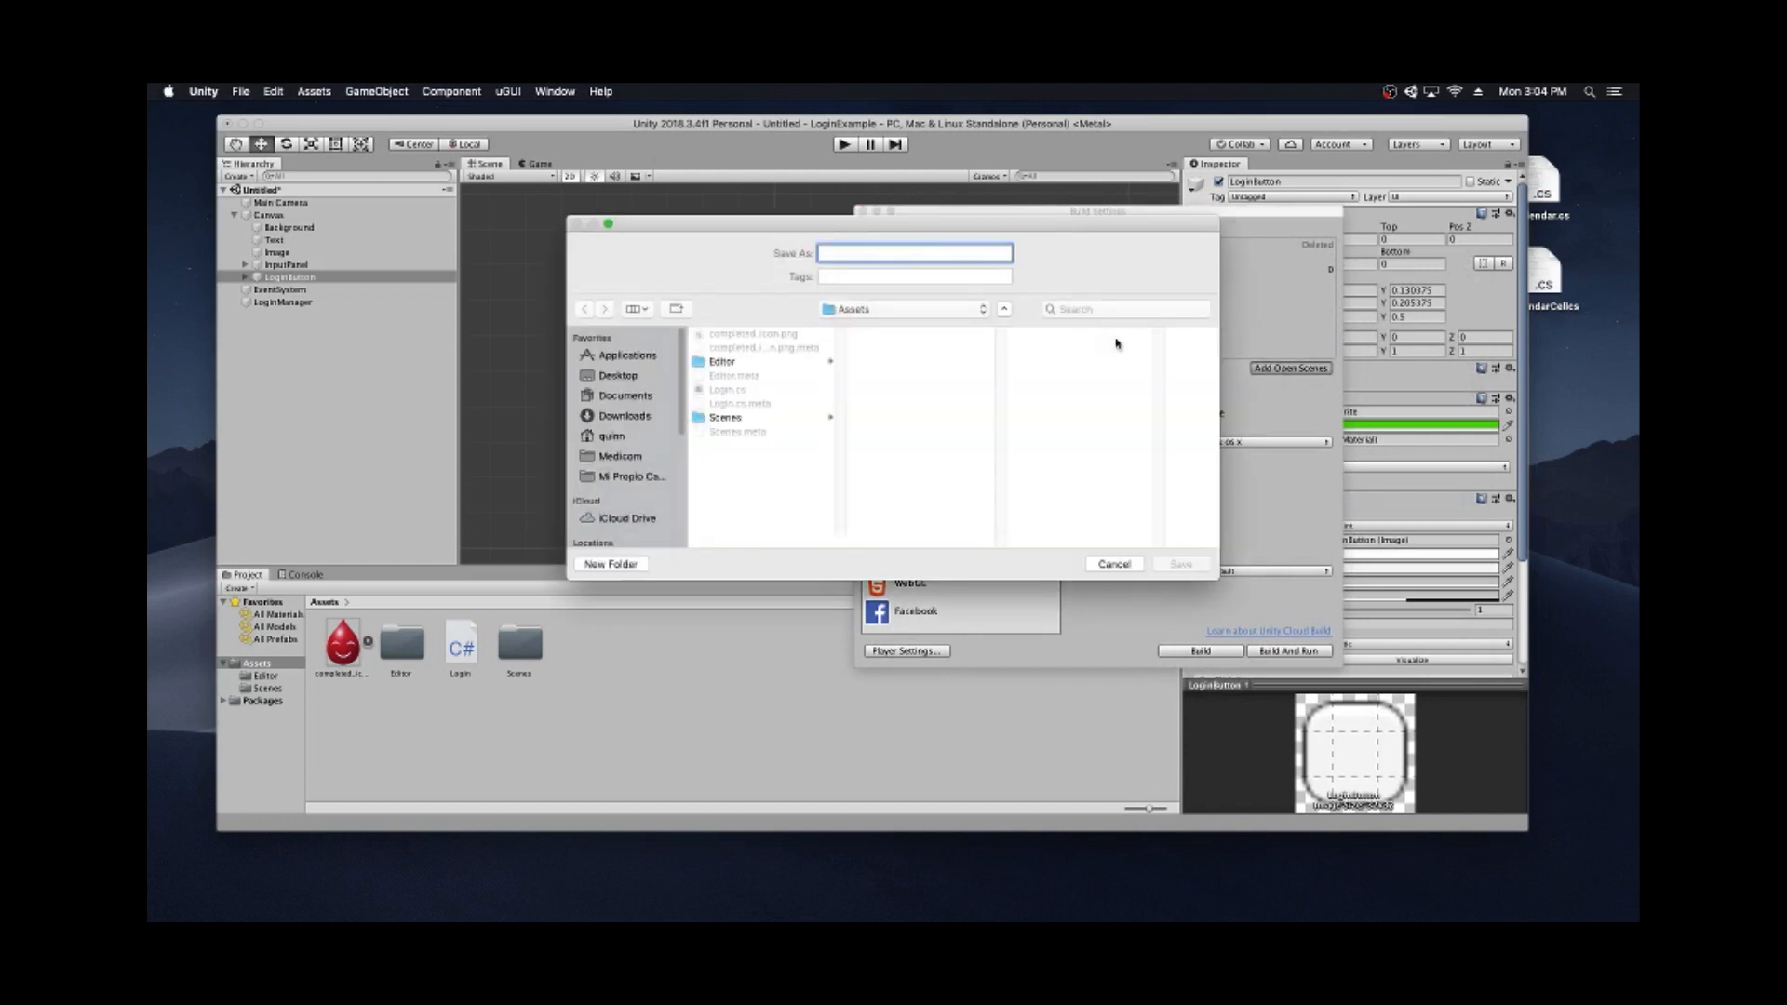
click(766, 420)
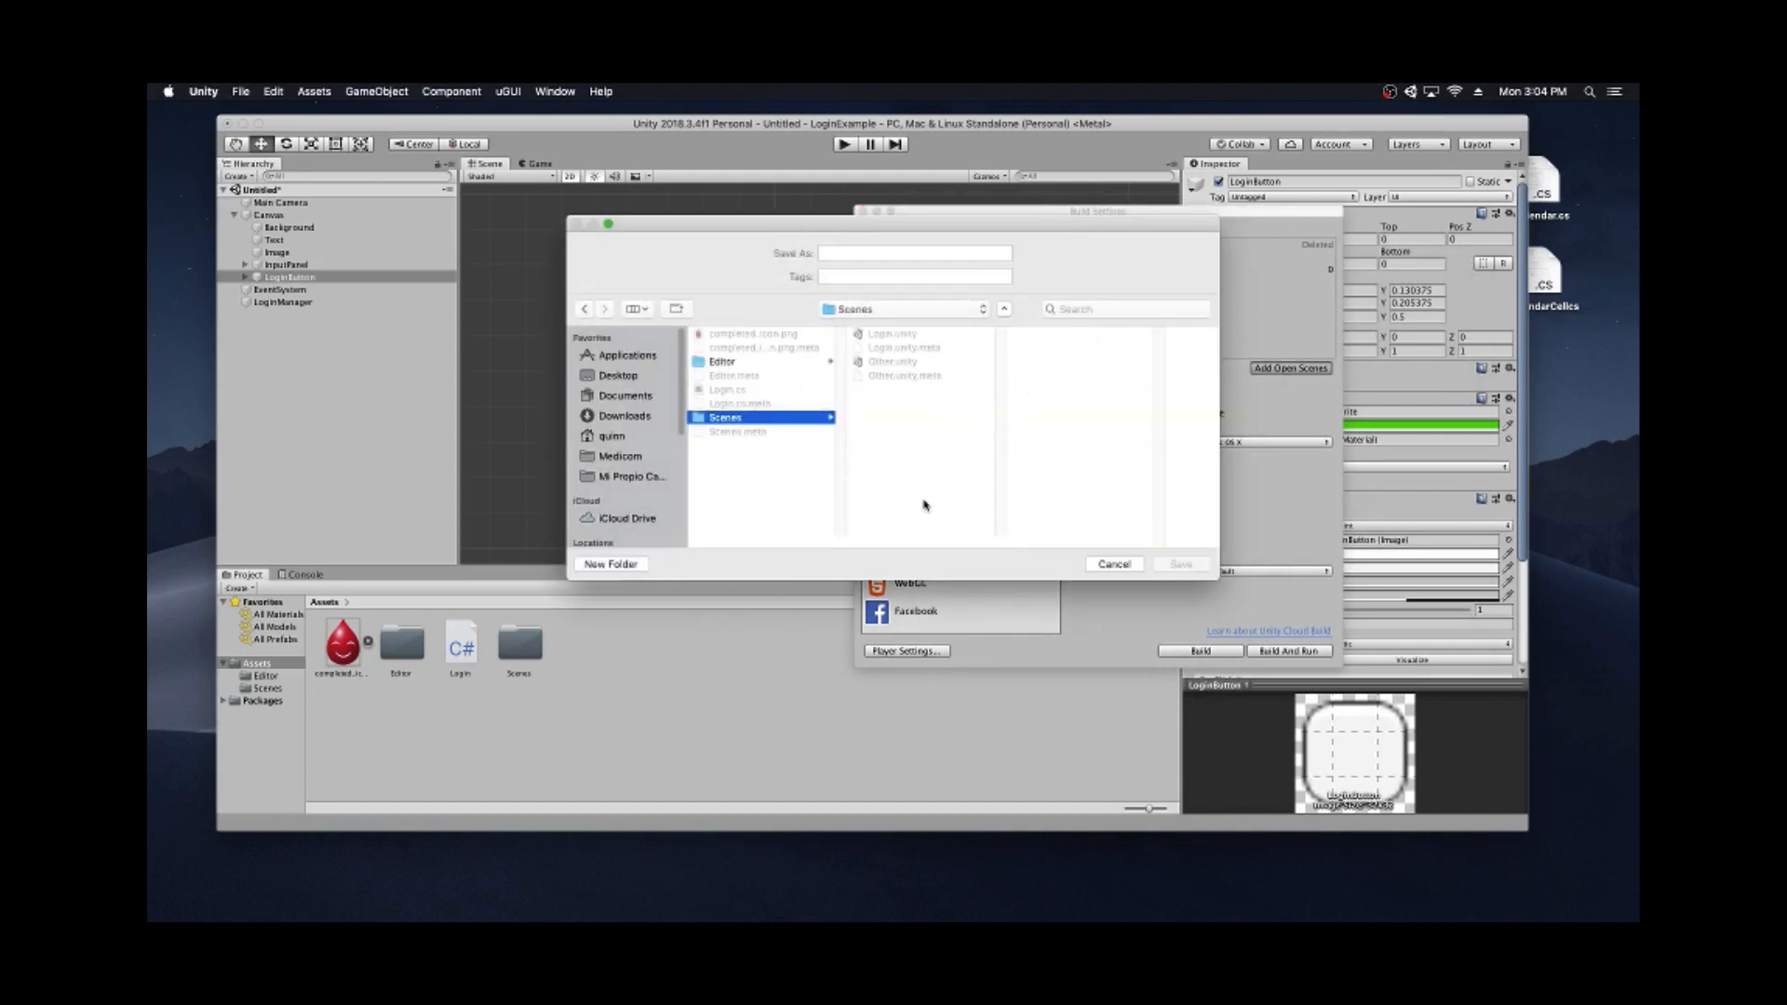
click(867, 251)
text(L)
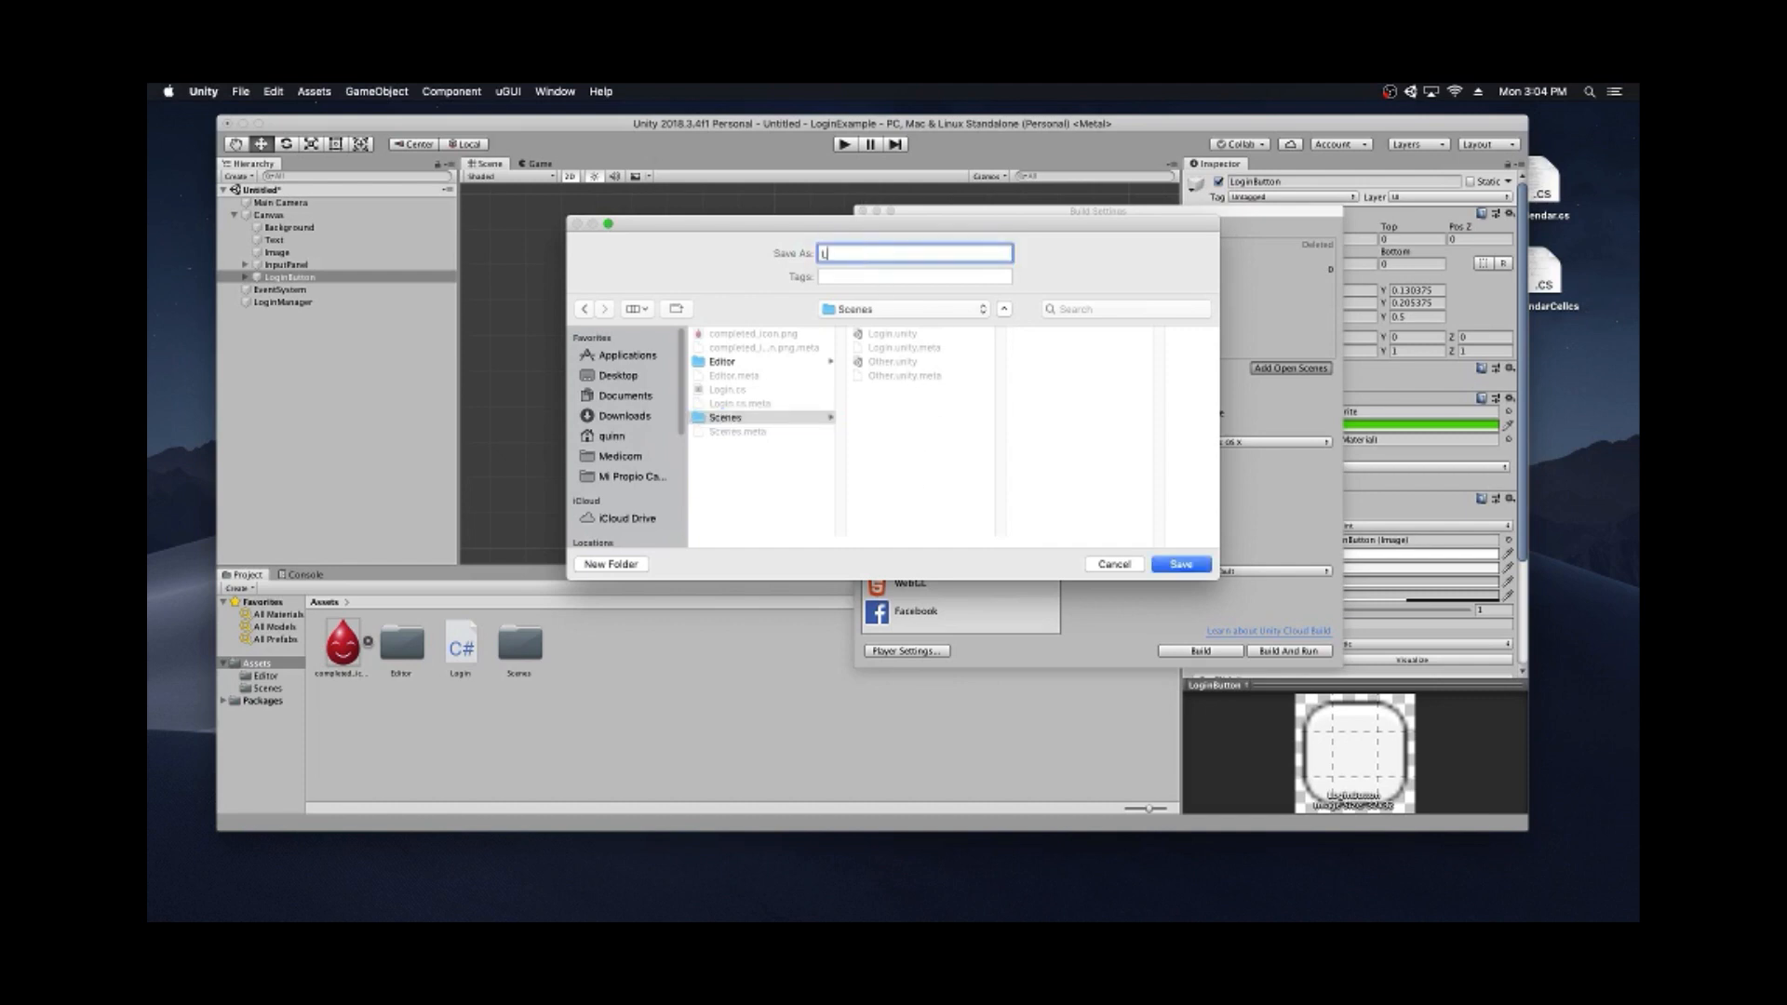
text(ogin2)
click(1163, 564)
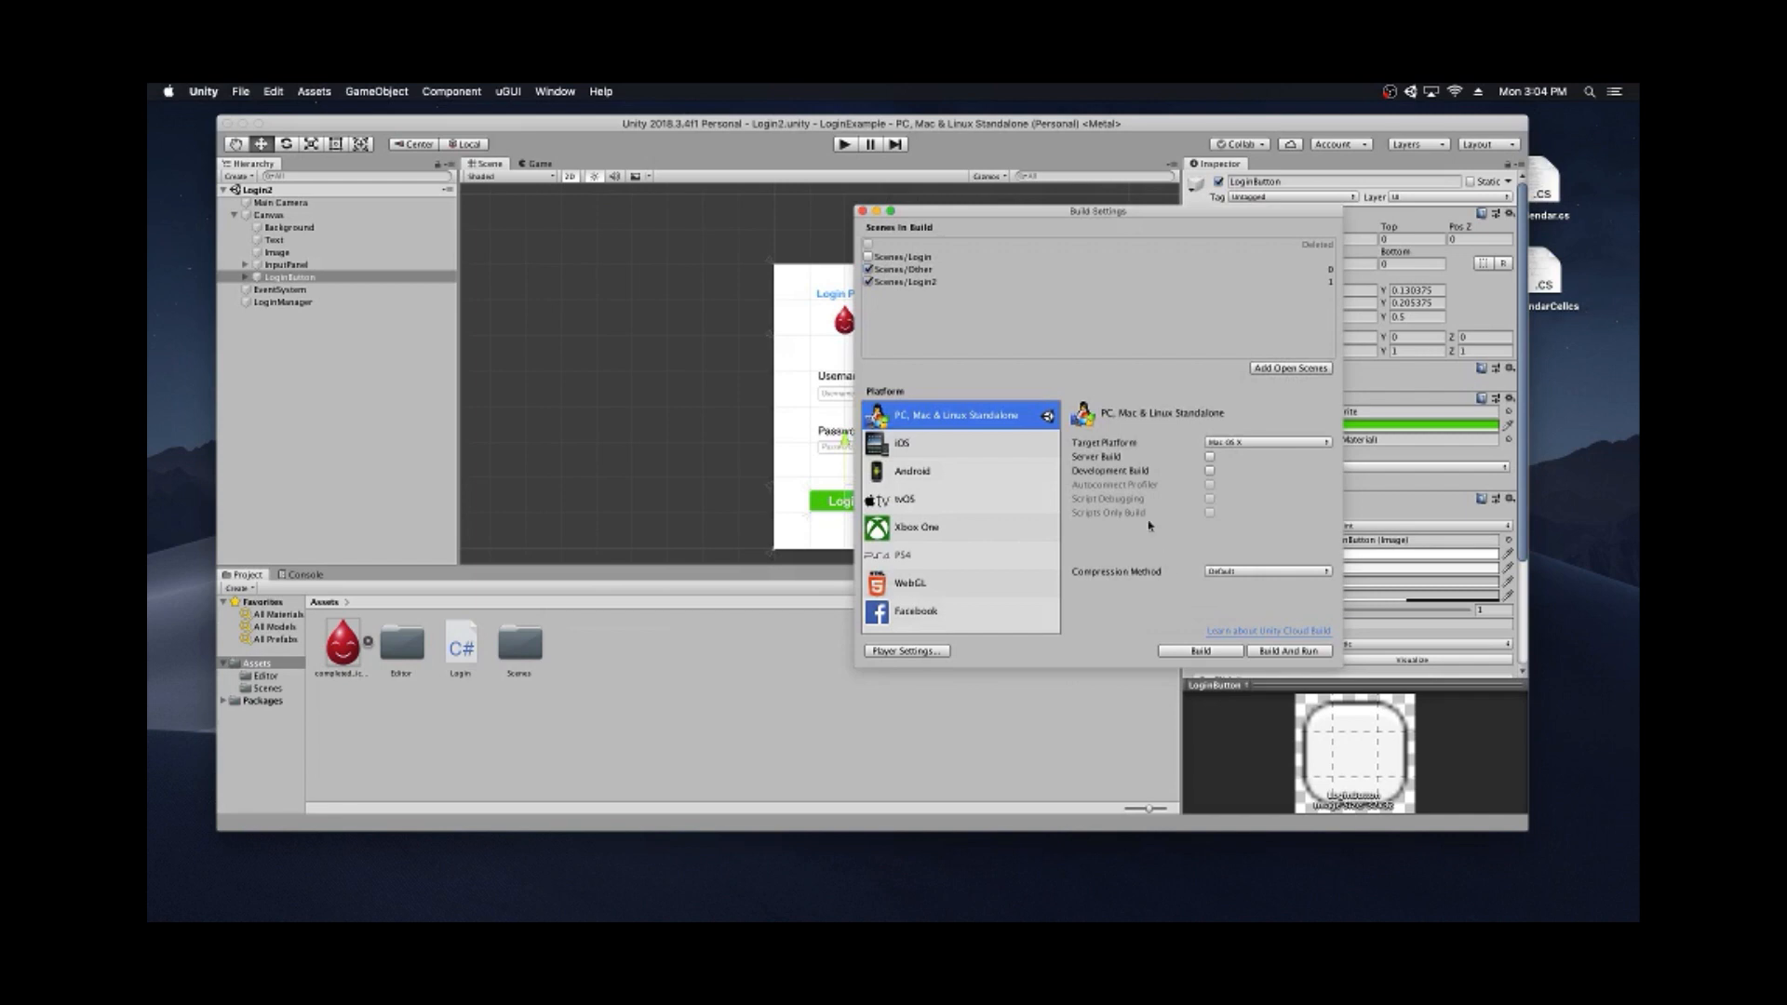
- Remove Scenes/Login from the build list and move Login2 to scene 0, above Other
click(885, 260)
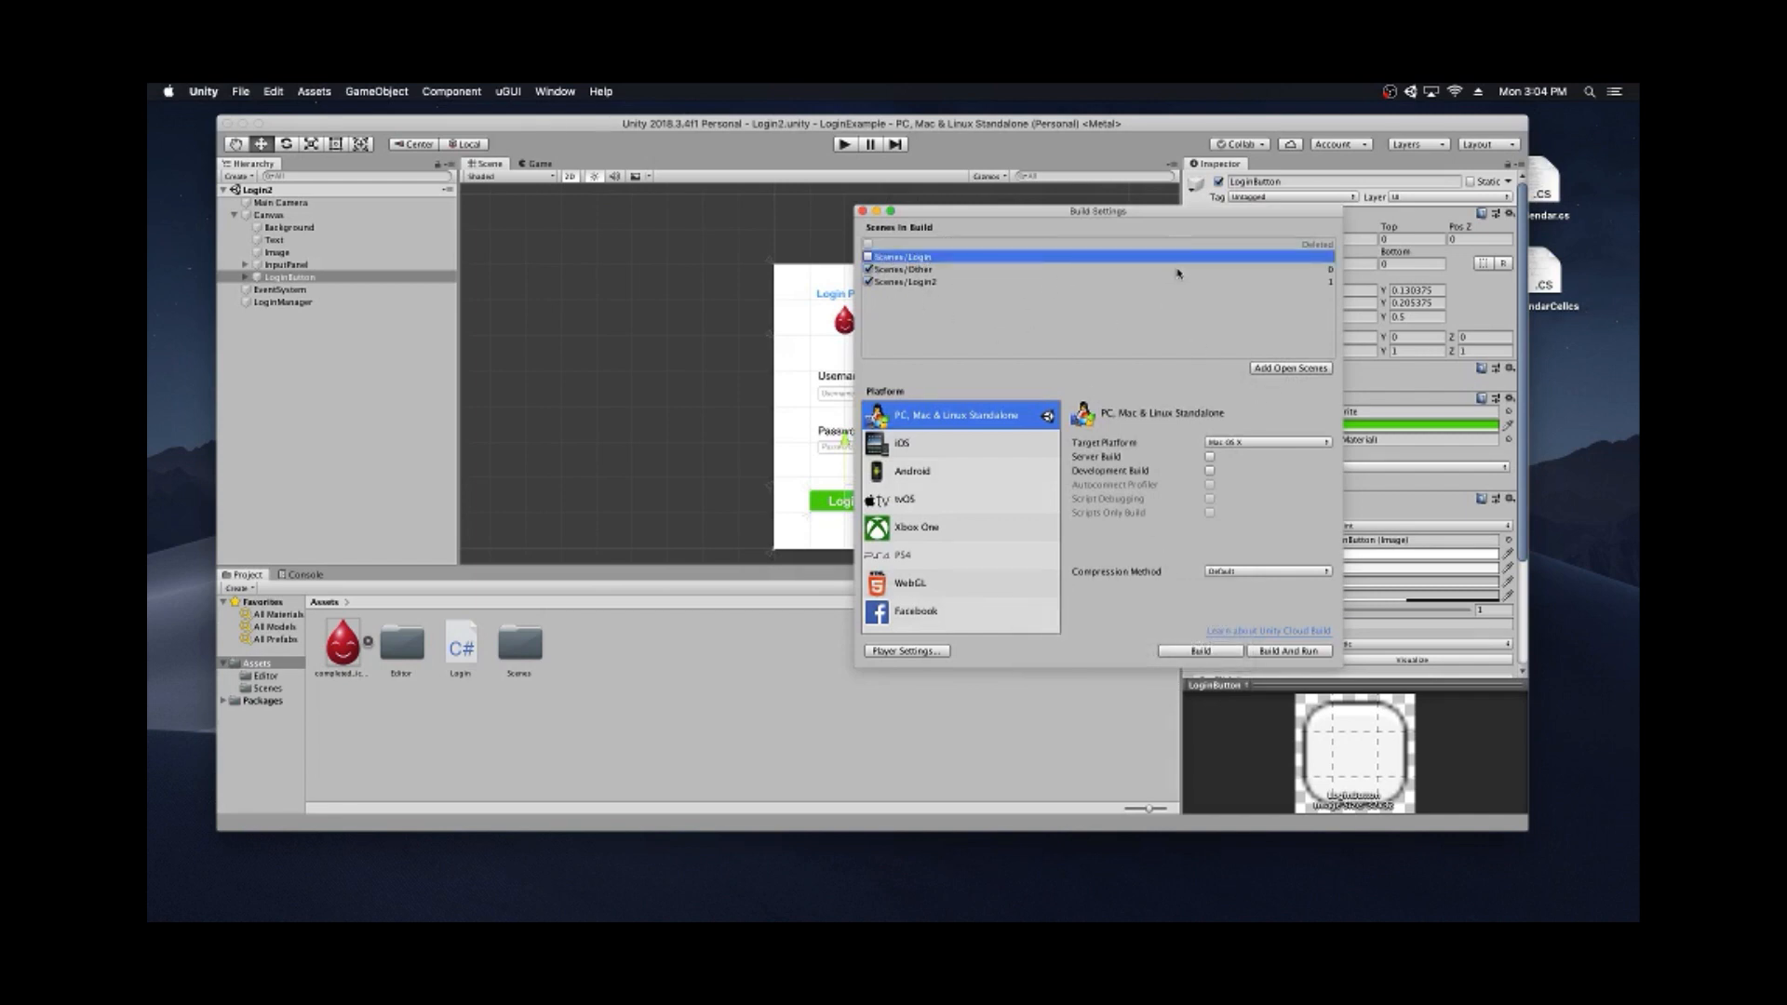
right_click(1124, 259)
click(1219, 267)
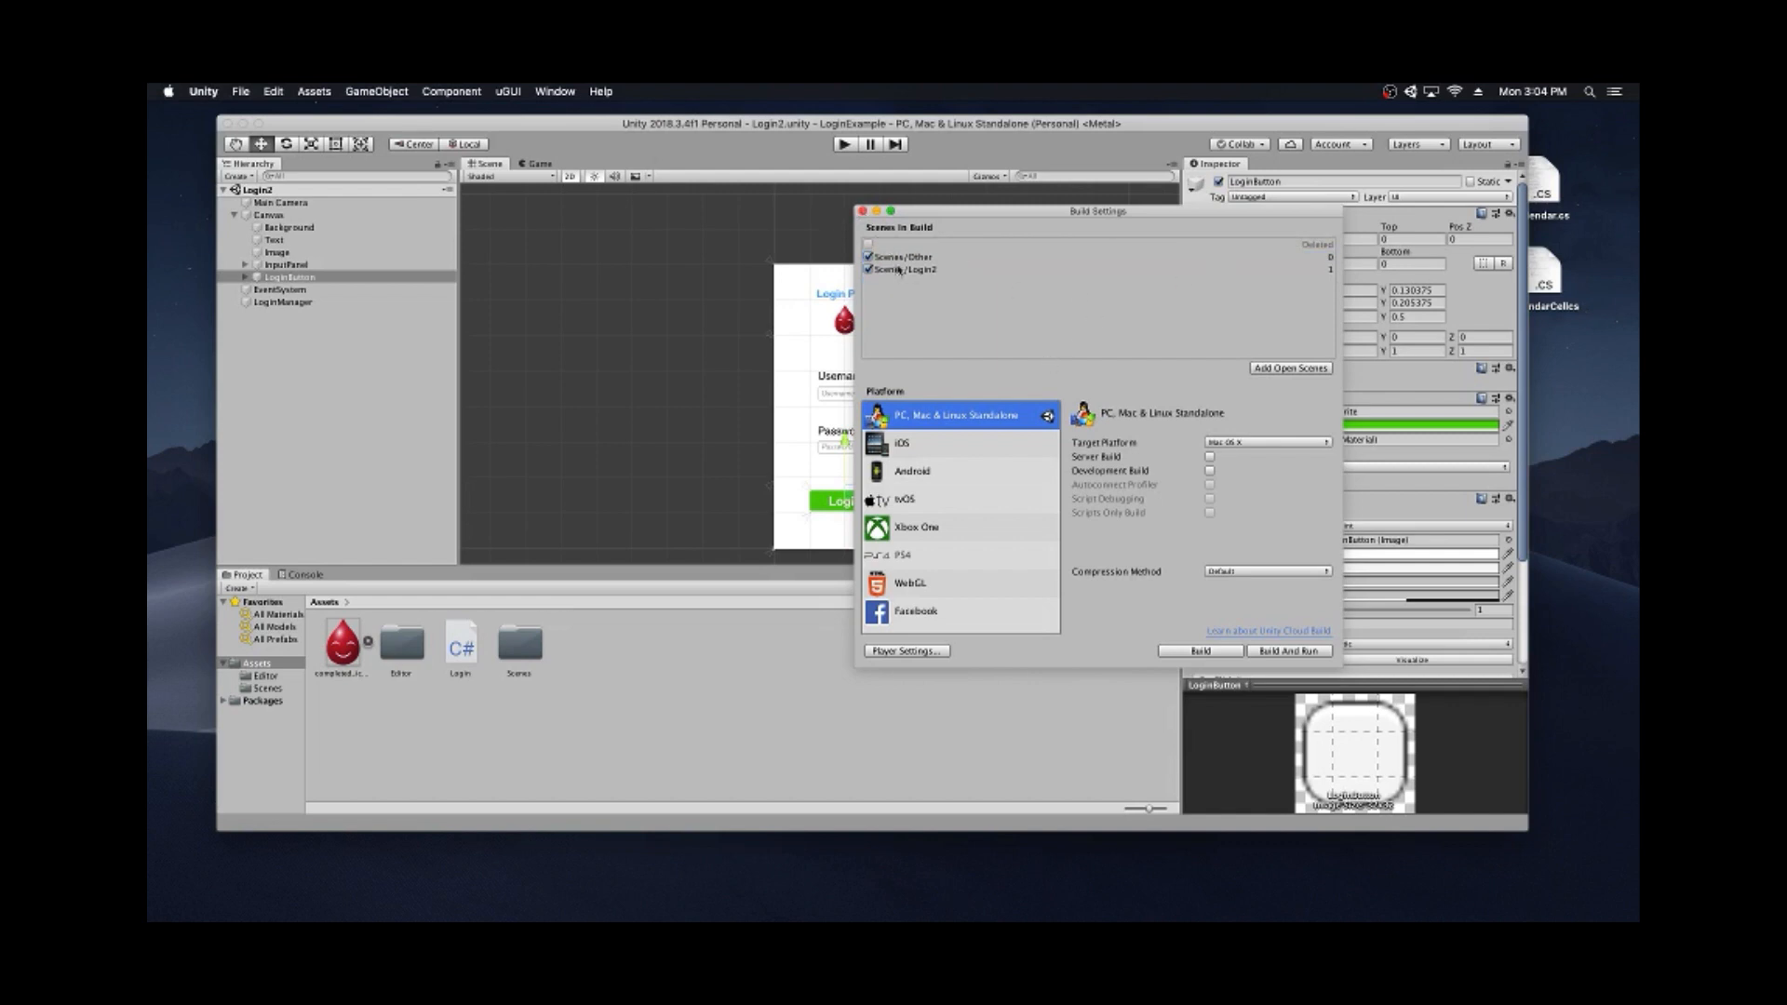
drag(899, 269, 903, 254)
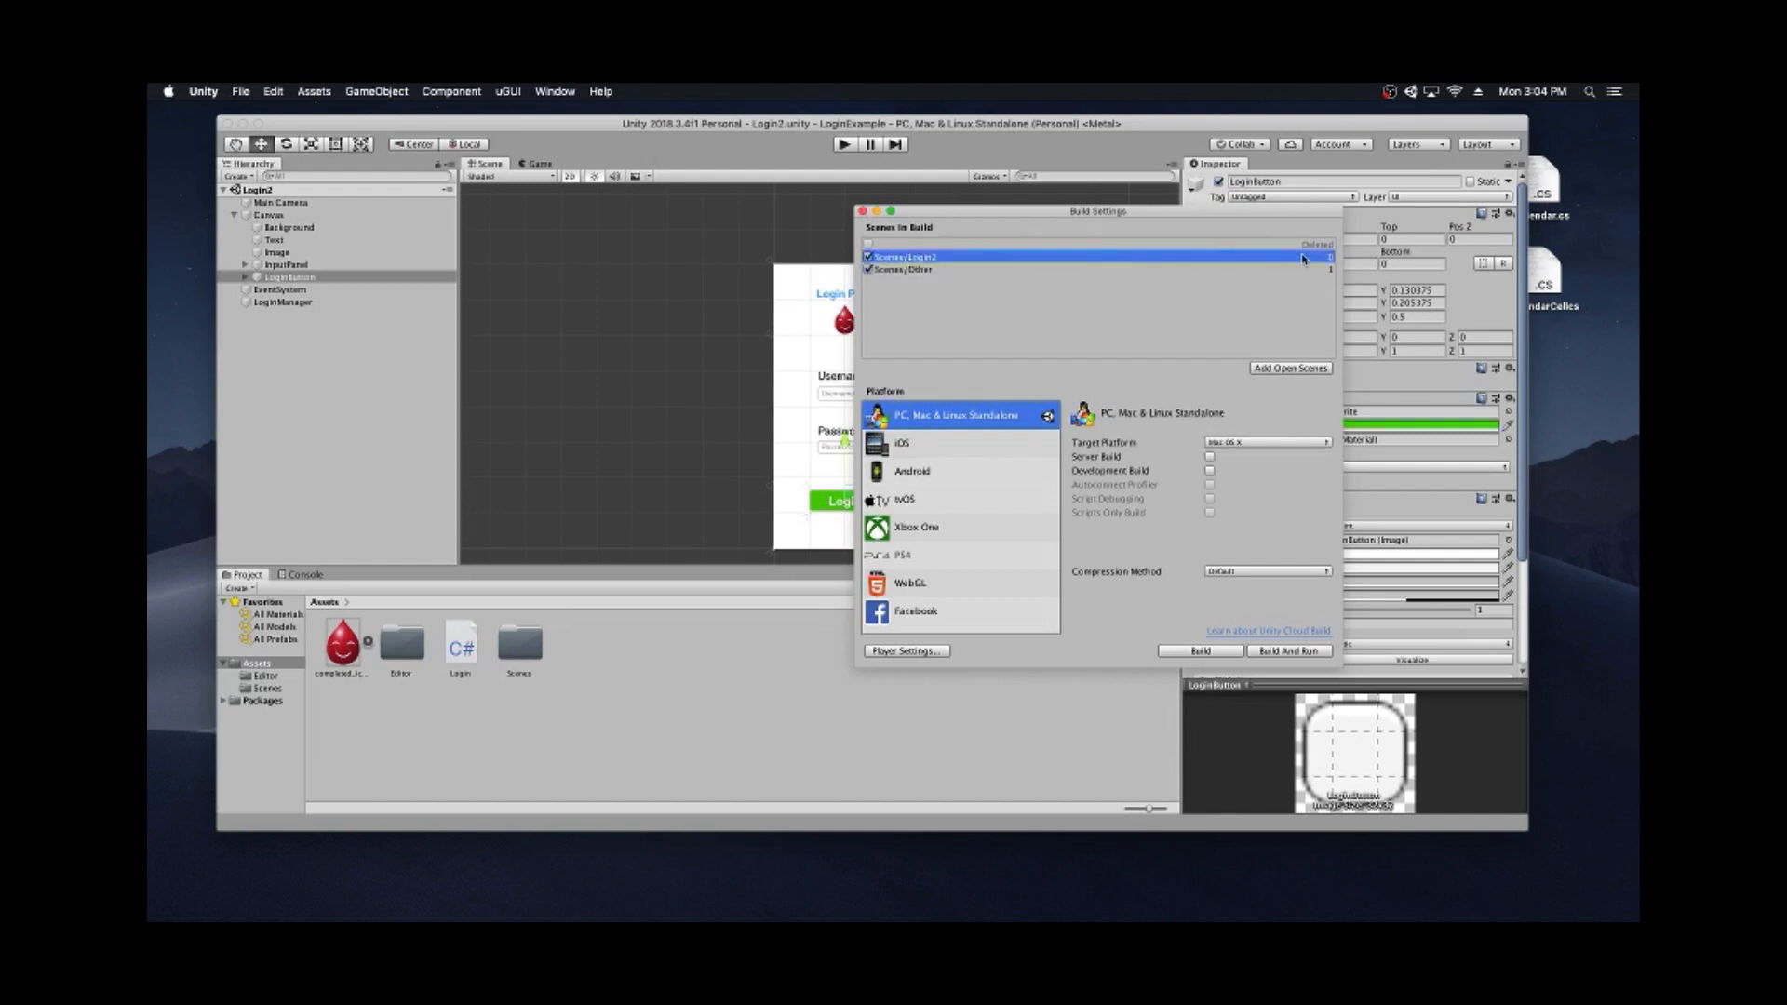
click(916, 271)
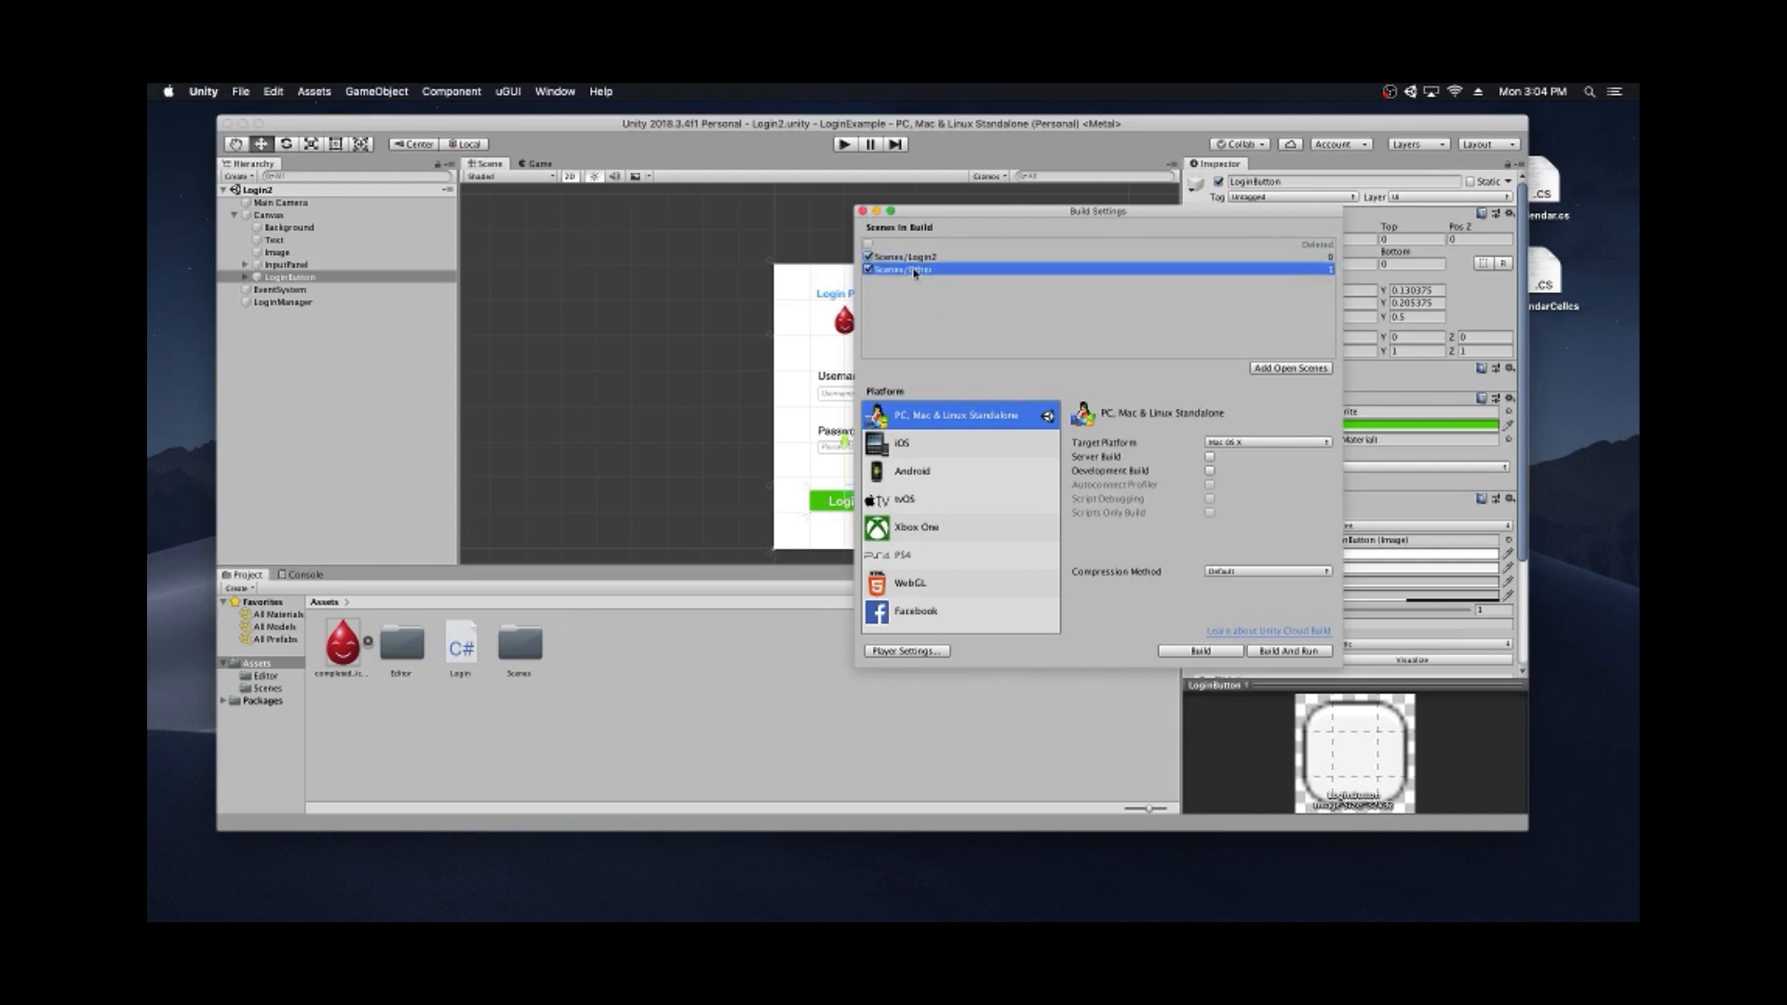
click(862, 211)
click(718, 232)
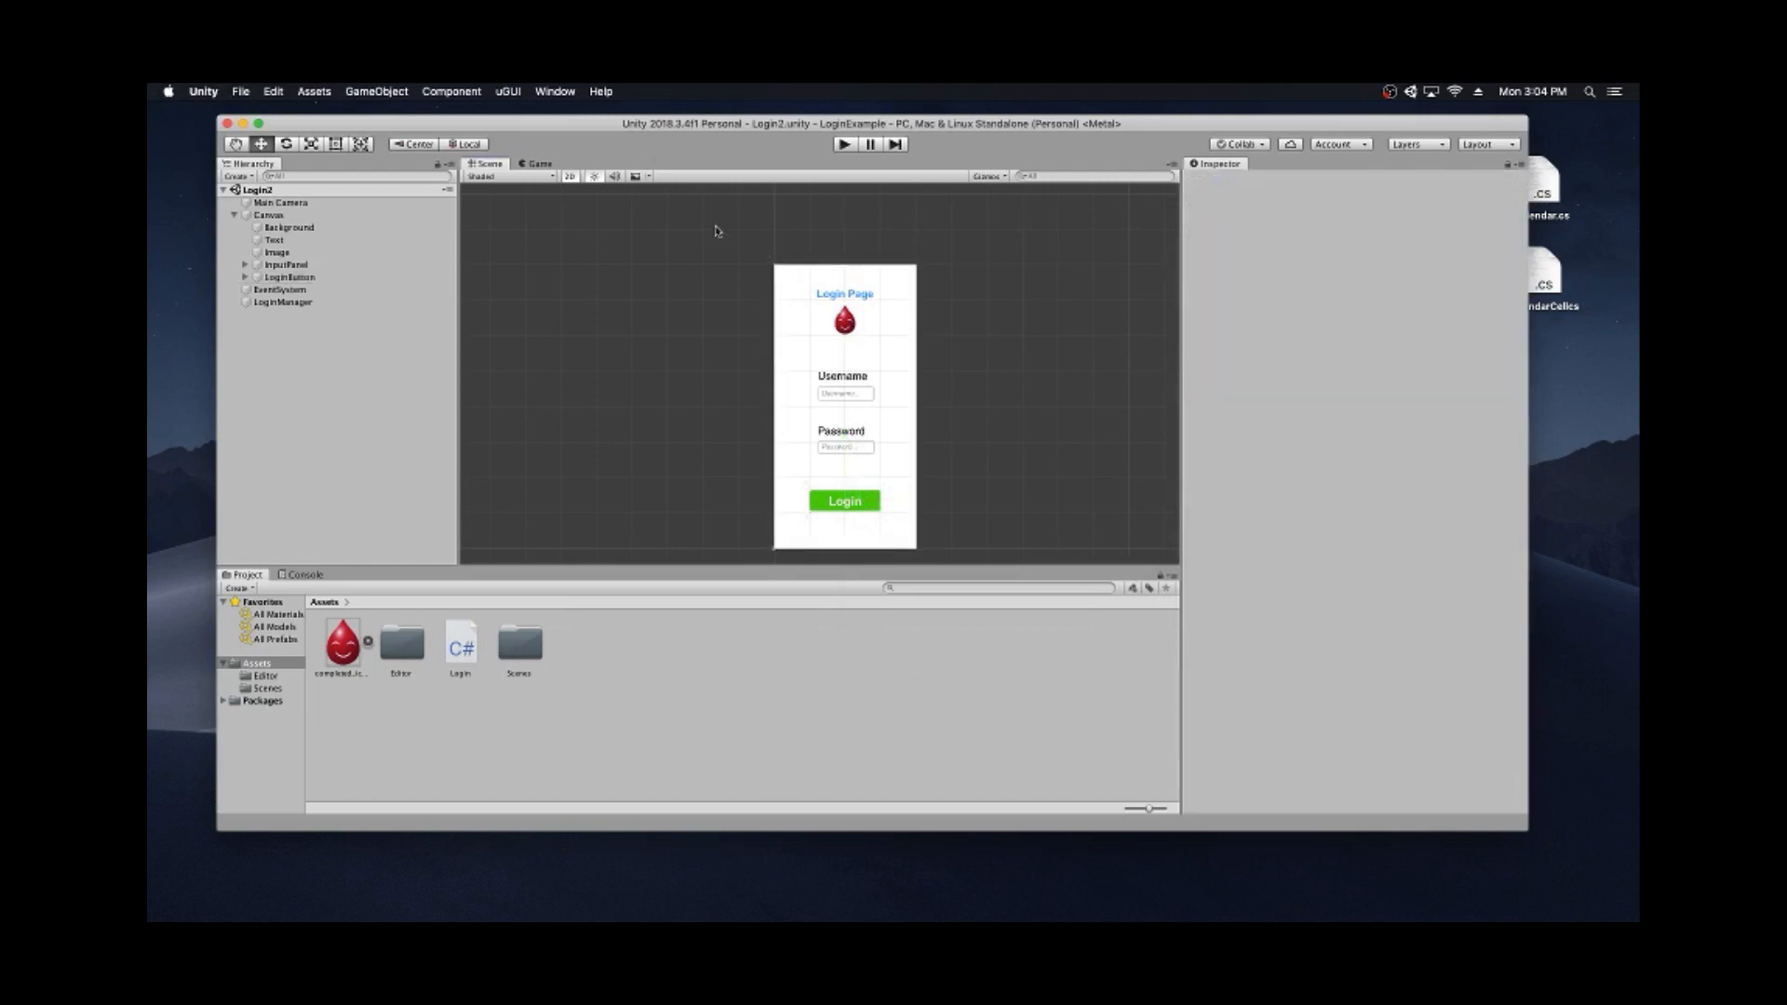
- In Play mode, log in with empty fields and check the Console for "Something was not filled out!"
click(844, 144)
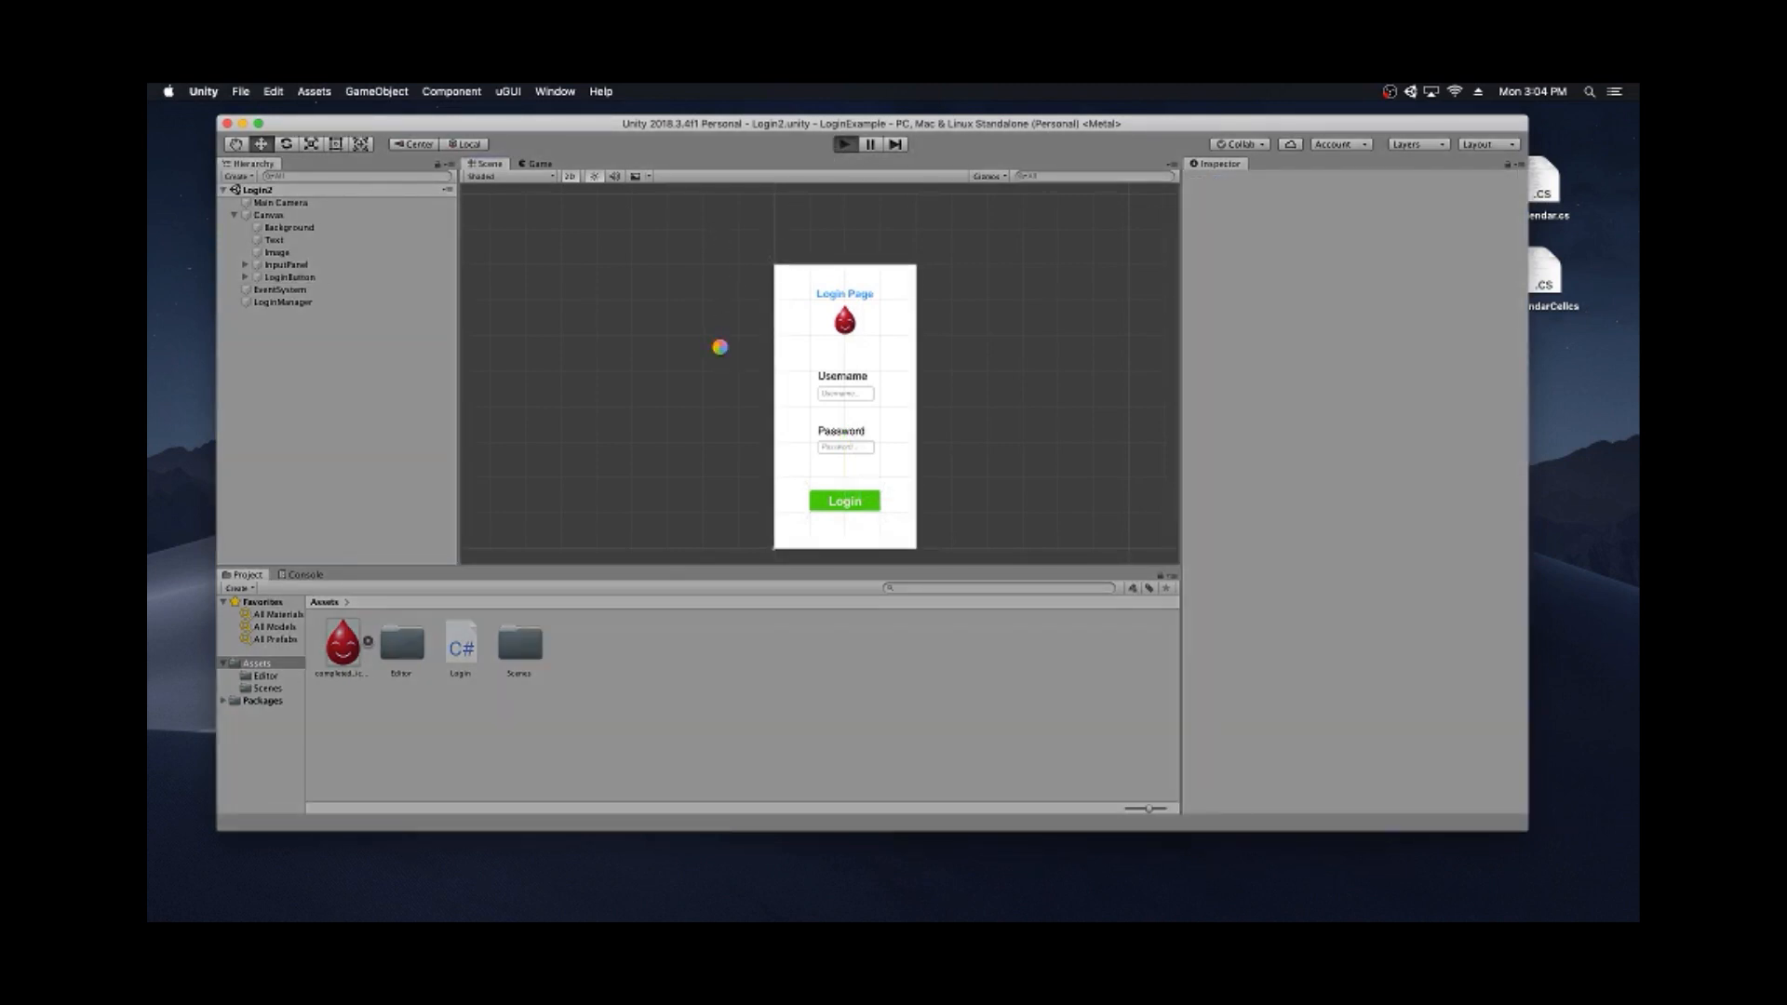
click(297, 577)
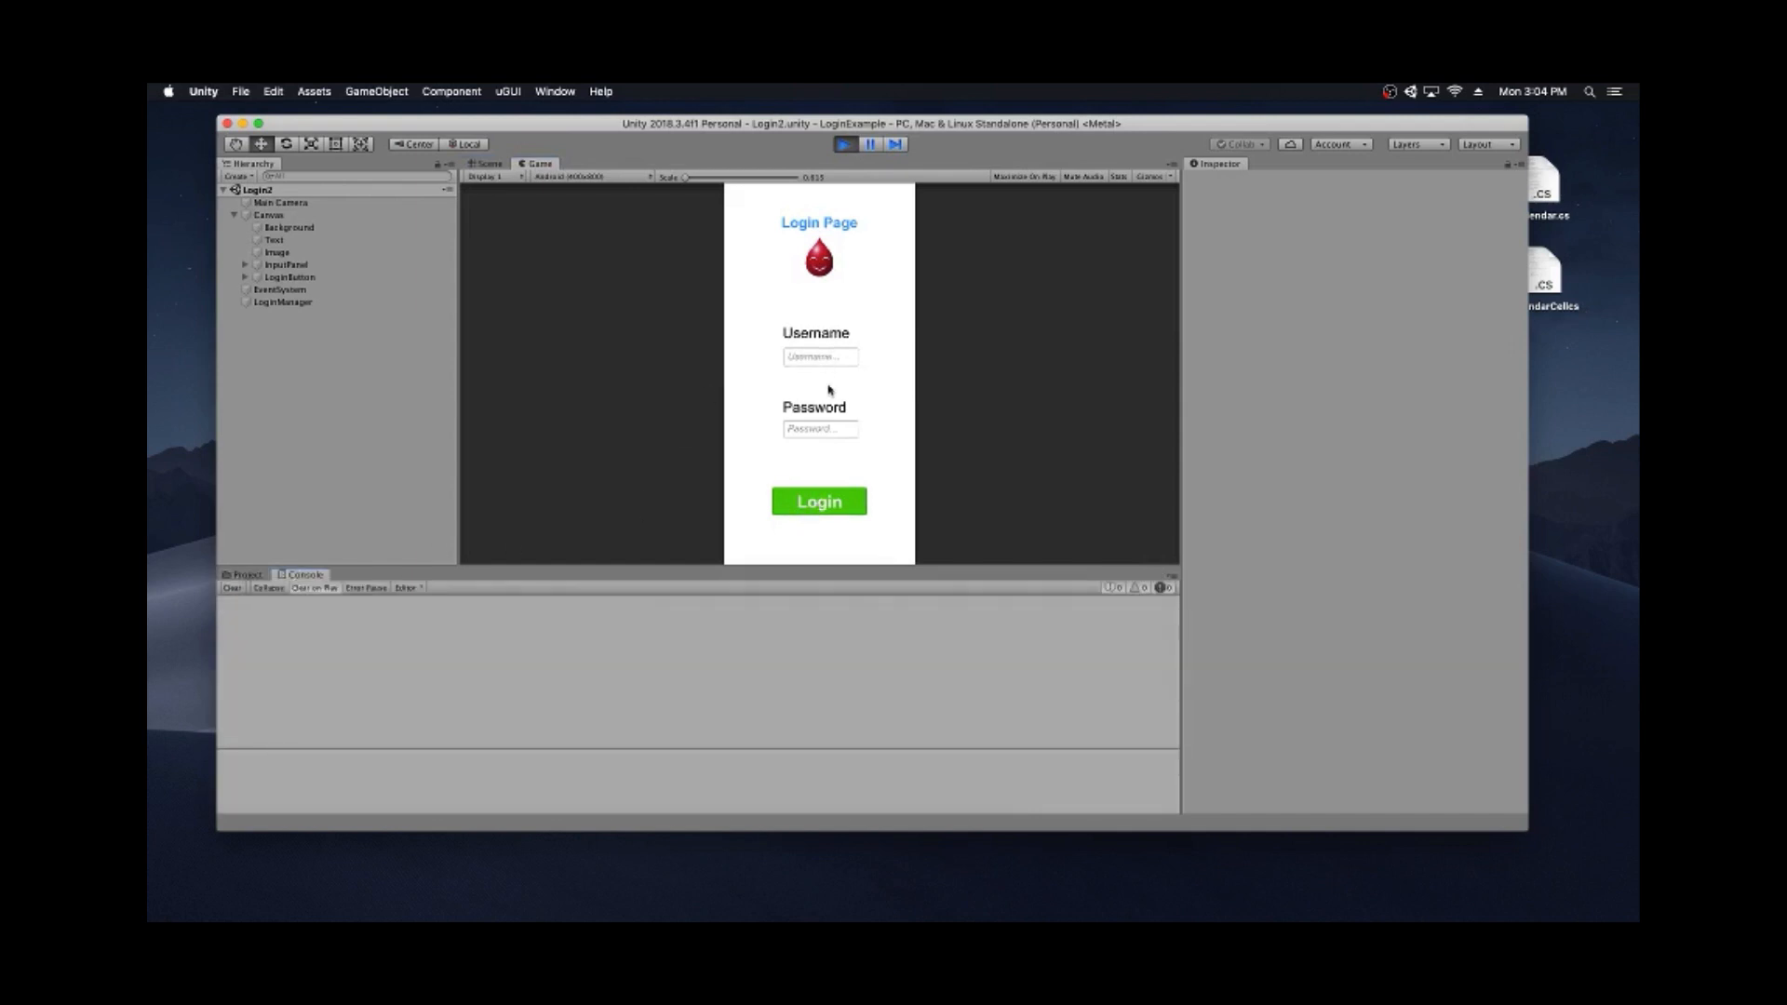
click(819, 503)
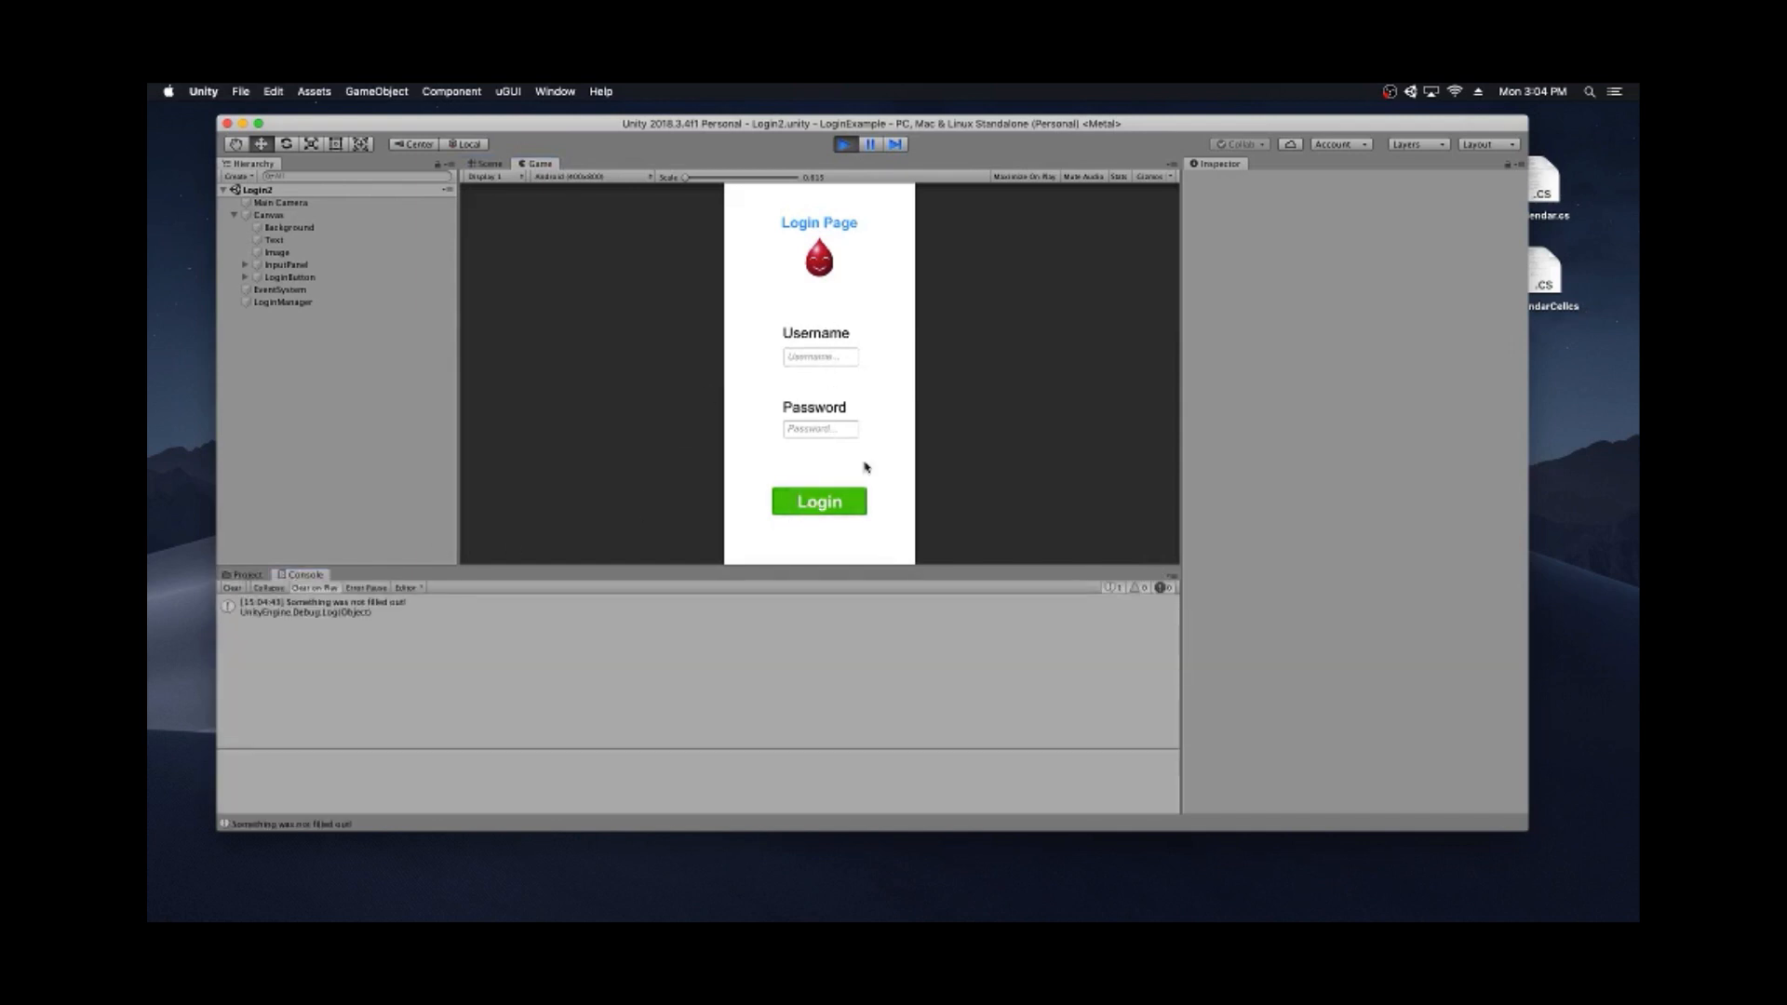
click(401, 610)
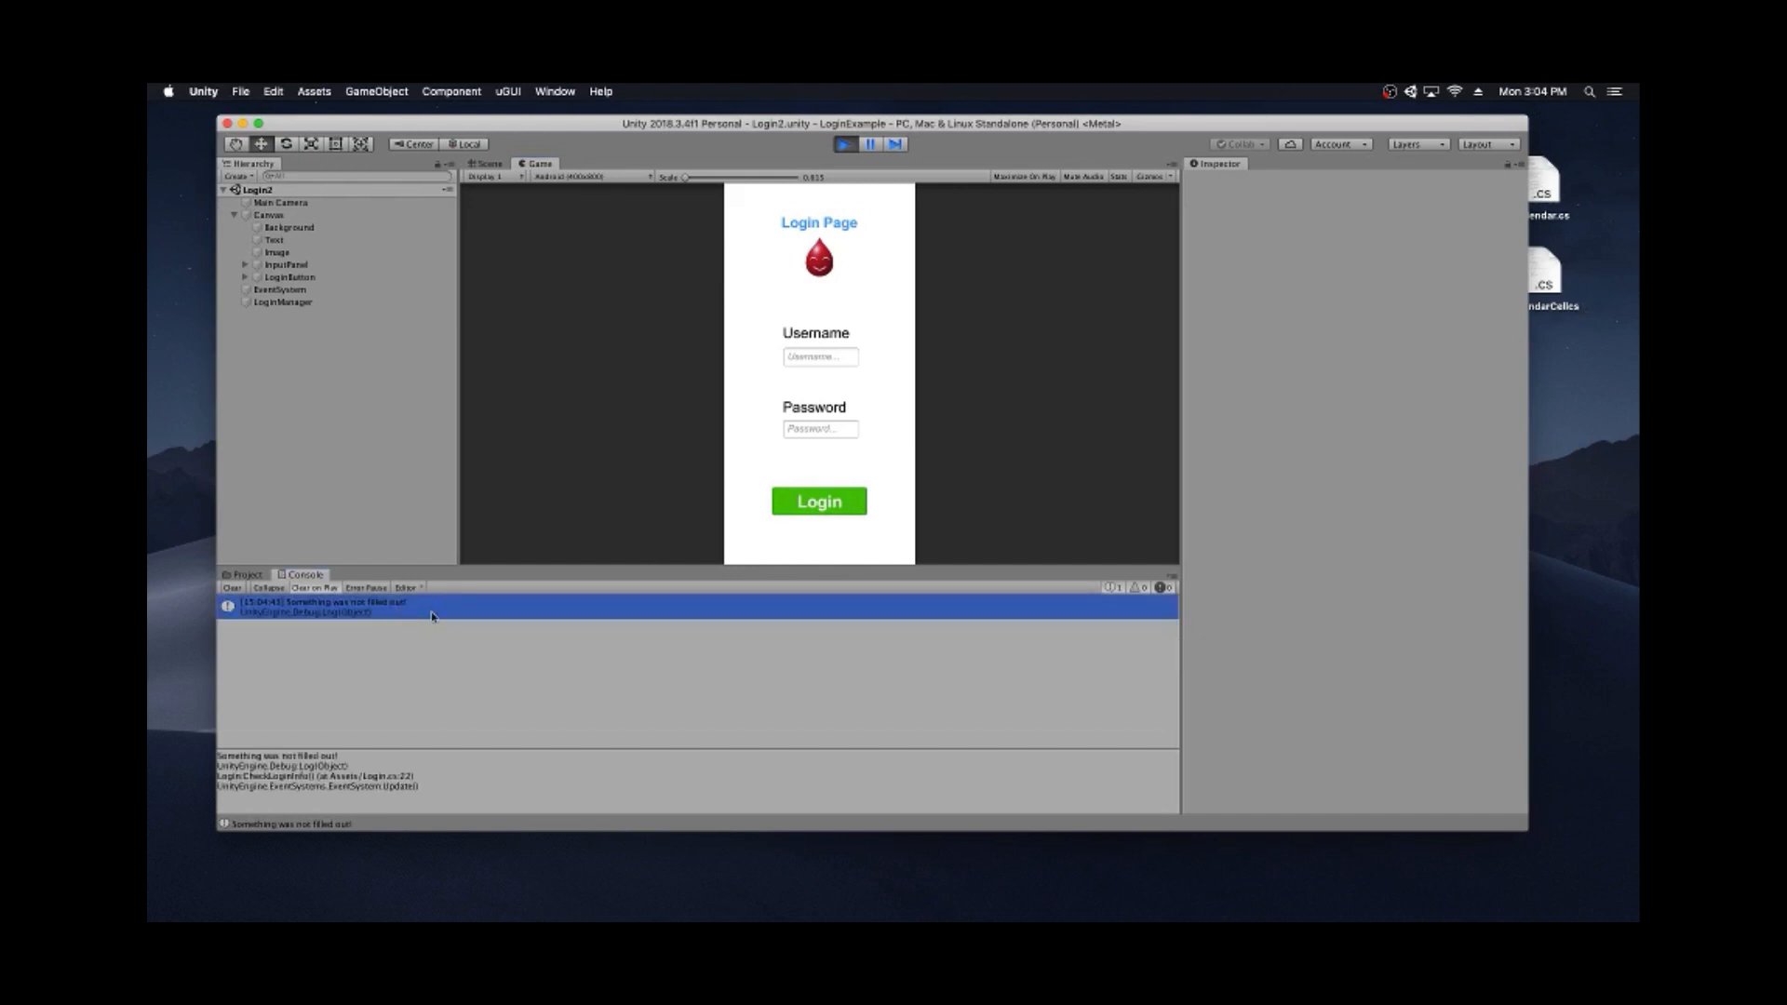
- Enter a user's e-mail as username plus a password and log in to load the Other scene
click(813, 359)
click(829, 434)
text(**********)
click(812, 508)
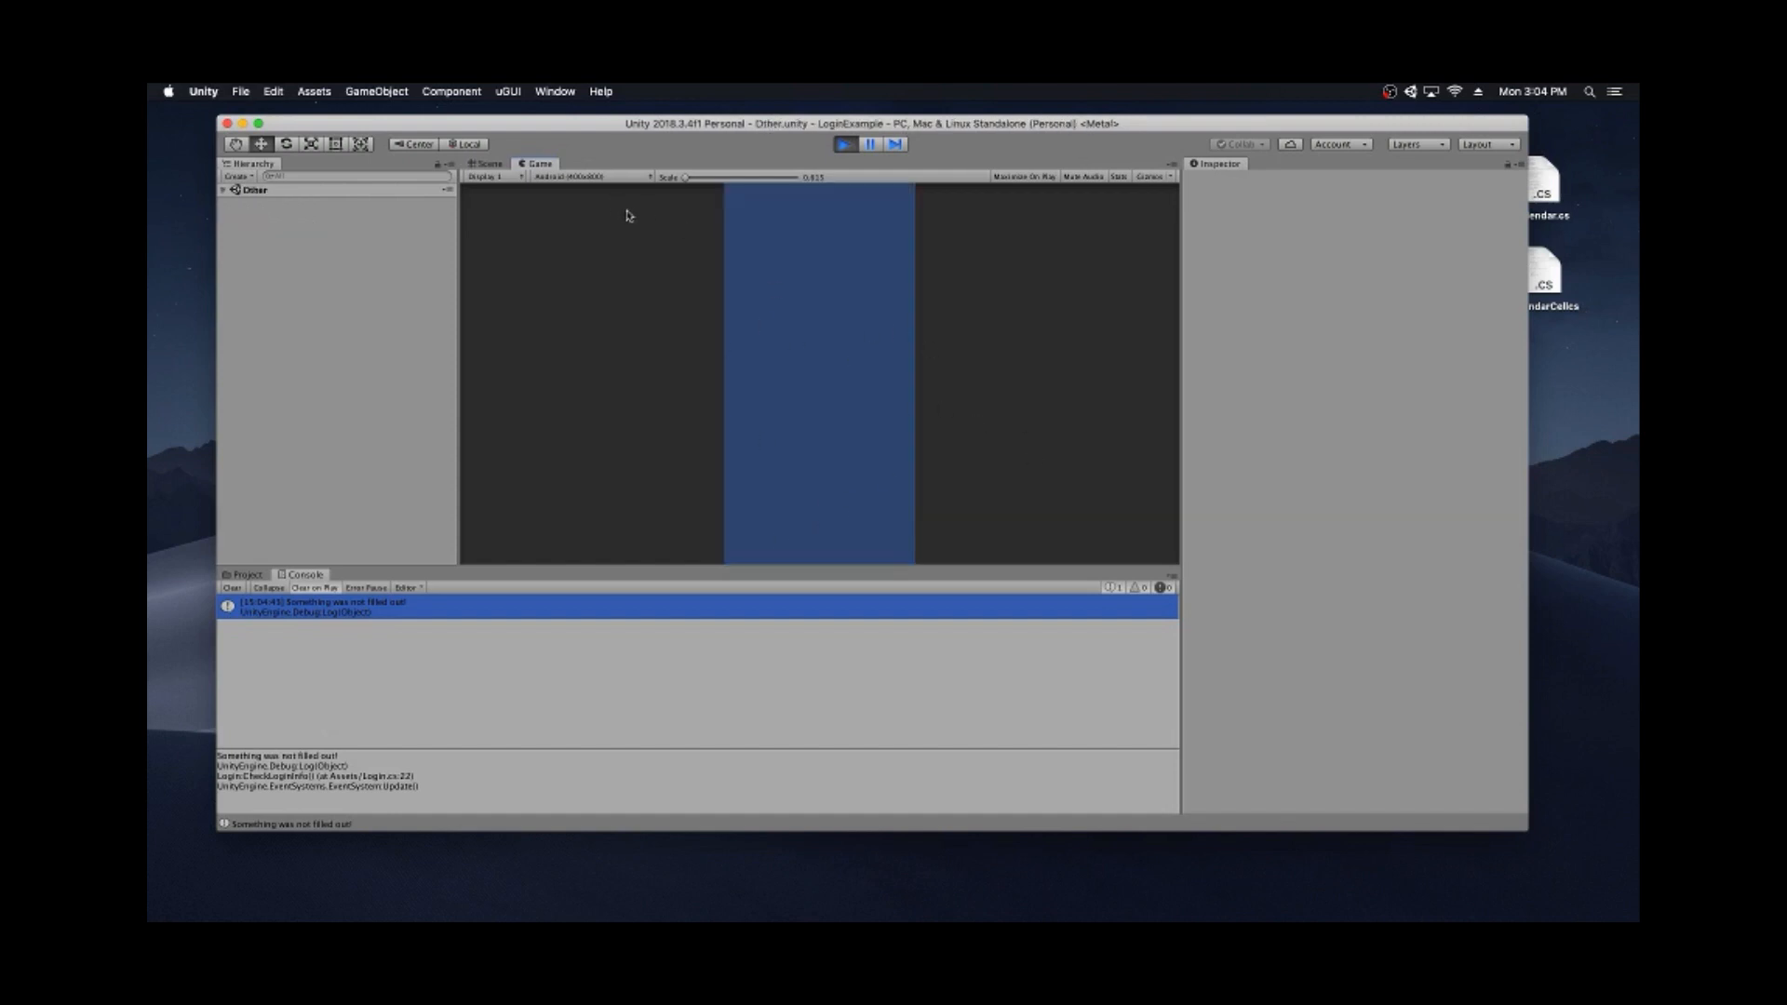
- Stop Play mode and recentre the Scene view on the login panel
click(846, 147)
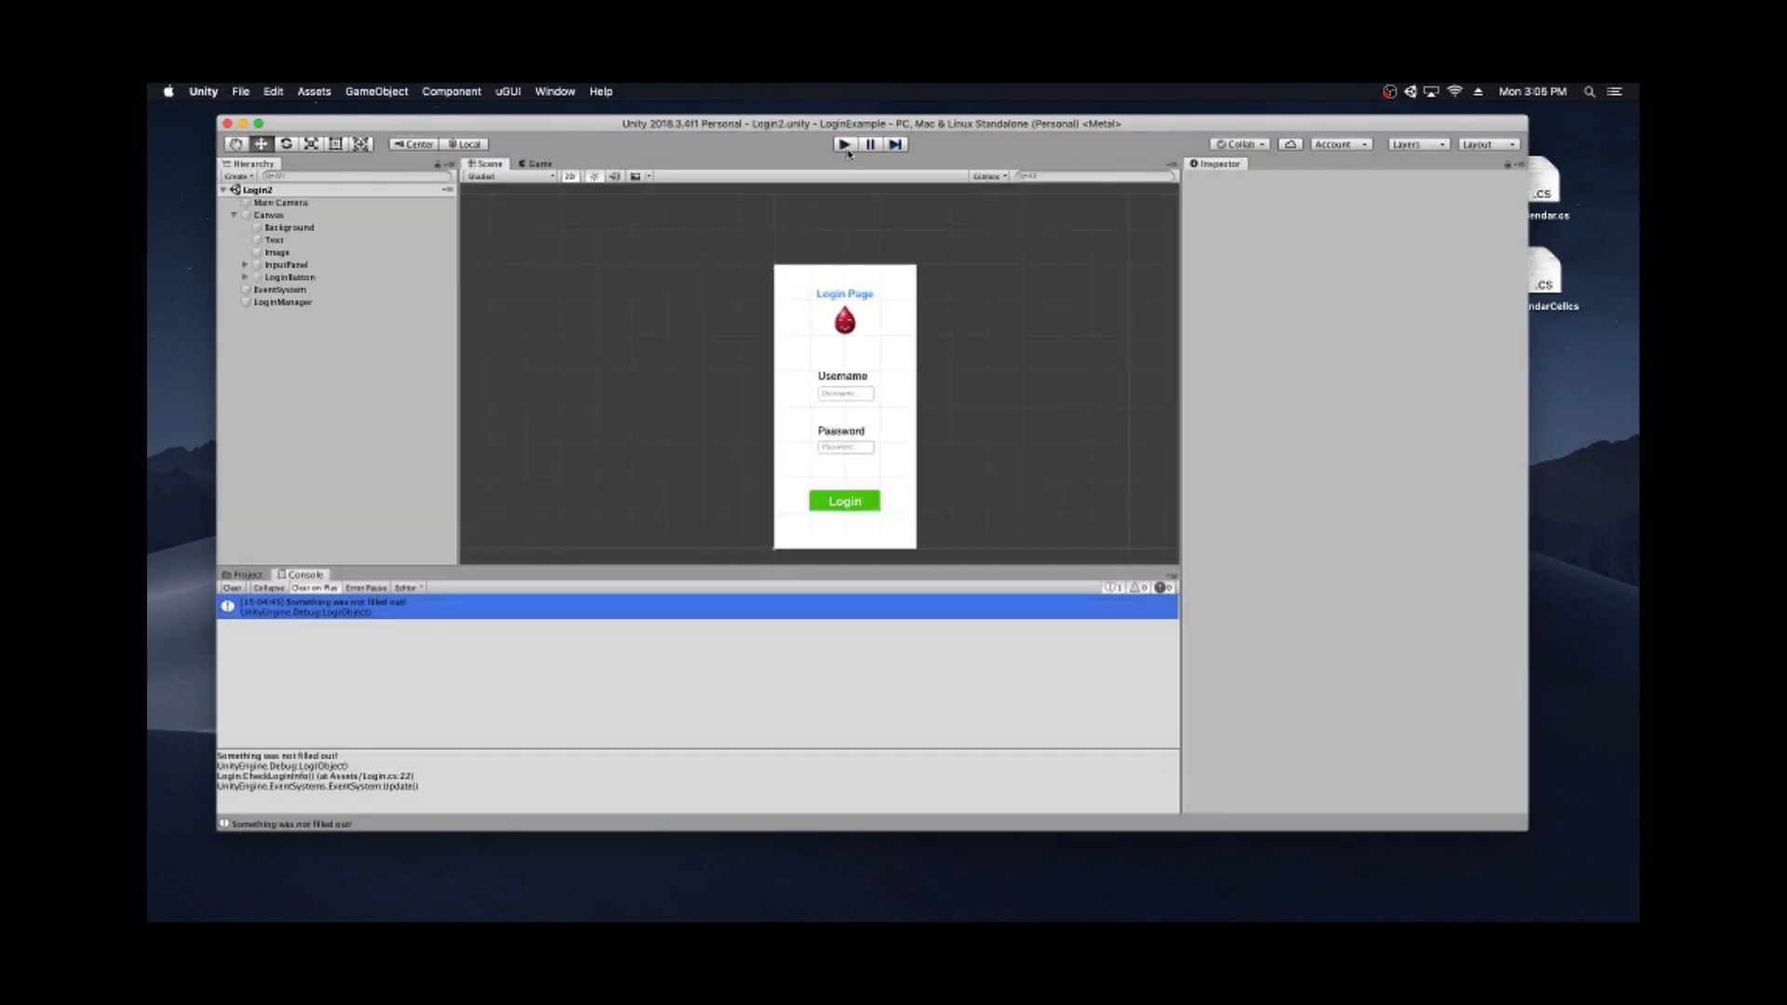
scroll(691, 371, down, 2)
scroll(703, 384, up, 3)
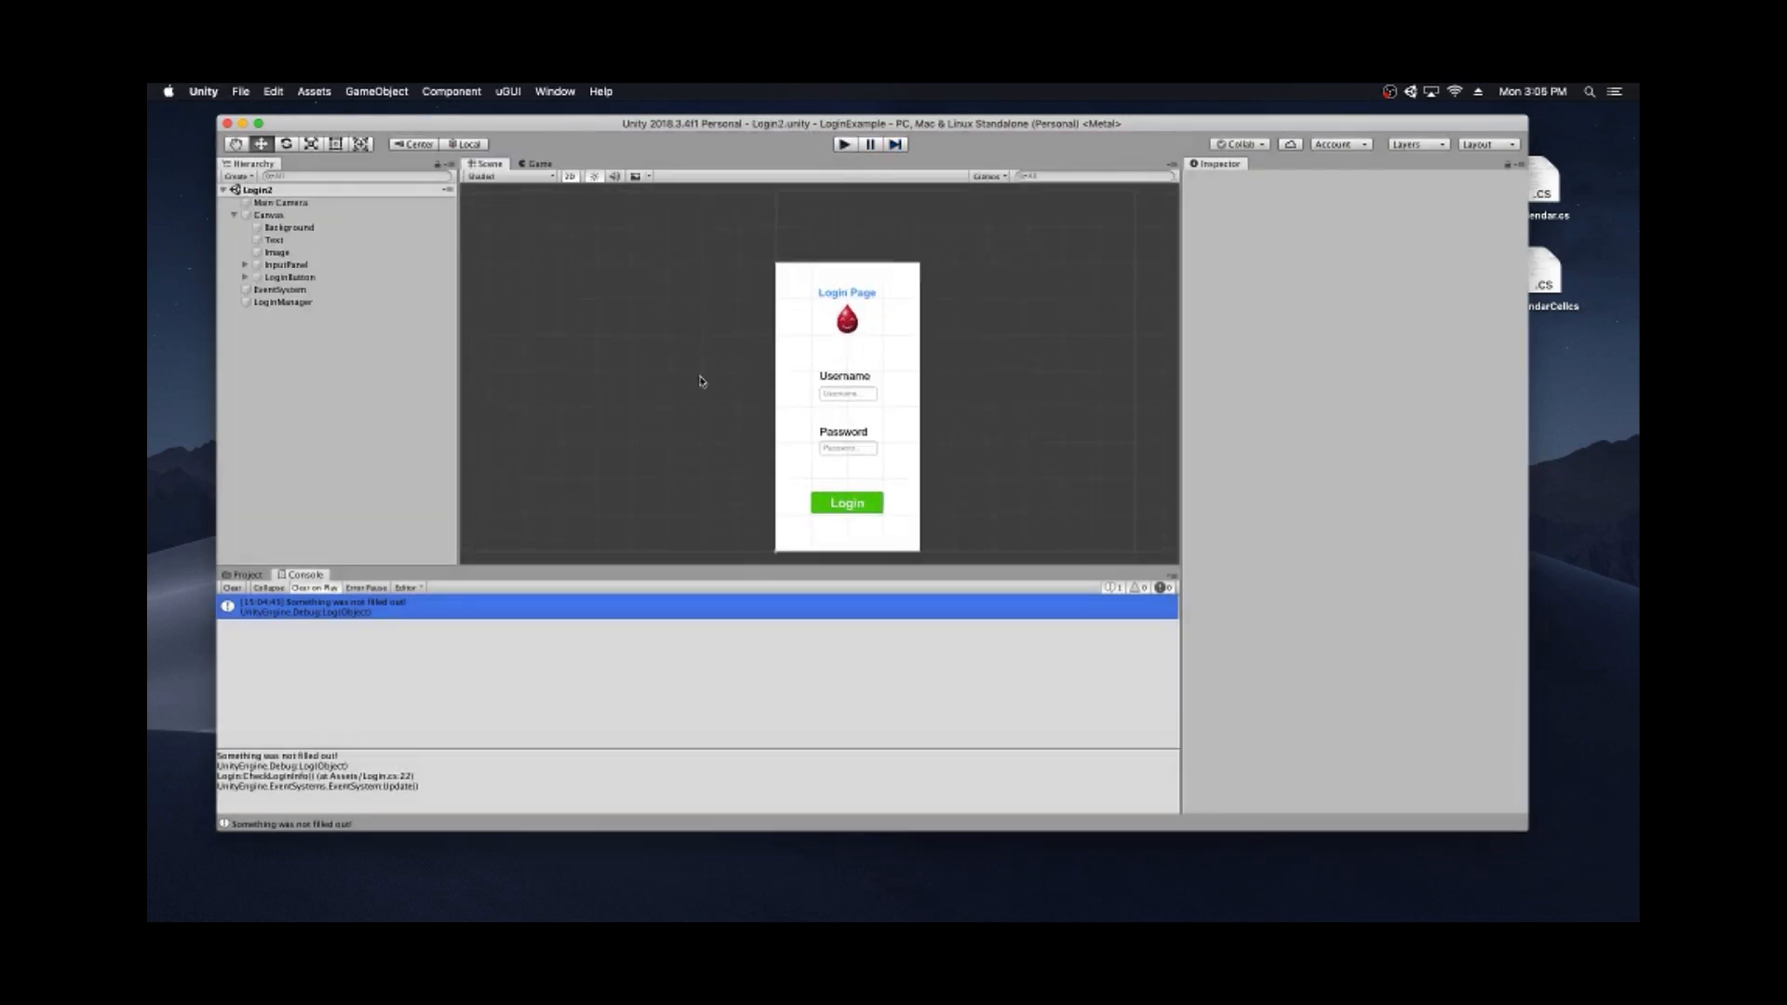
middle_drag(714, 432, 704, 410)
scroll(873, 374, up, 1)
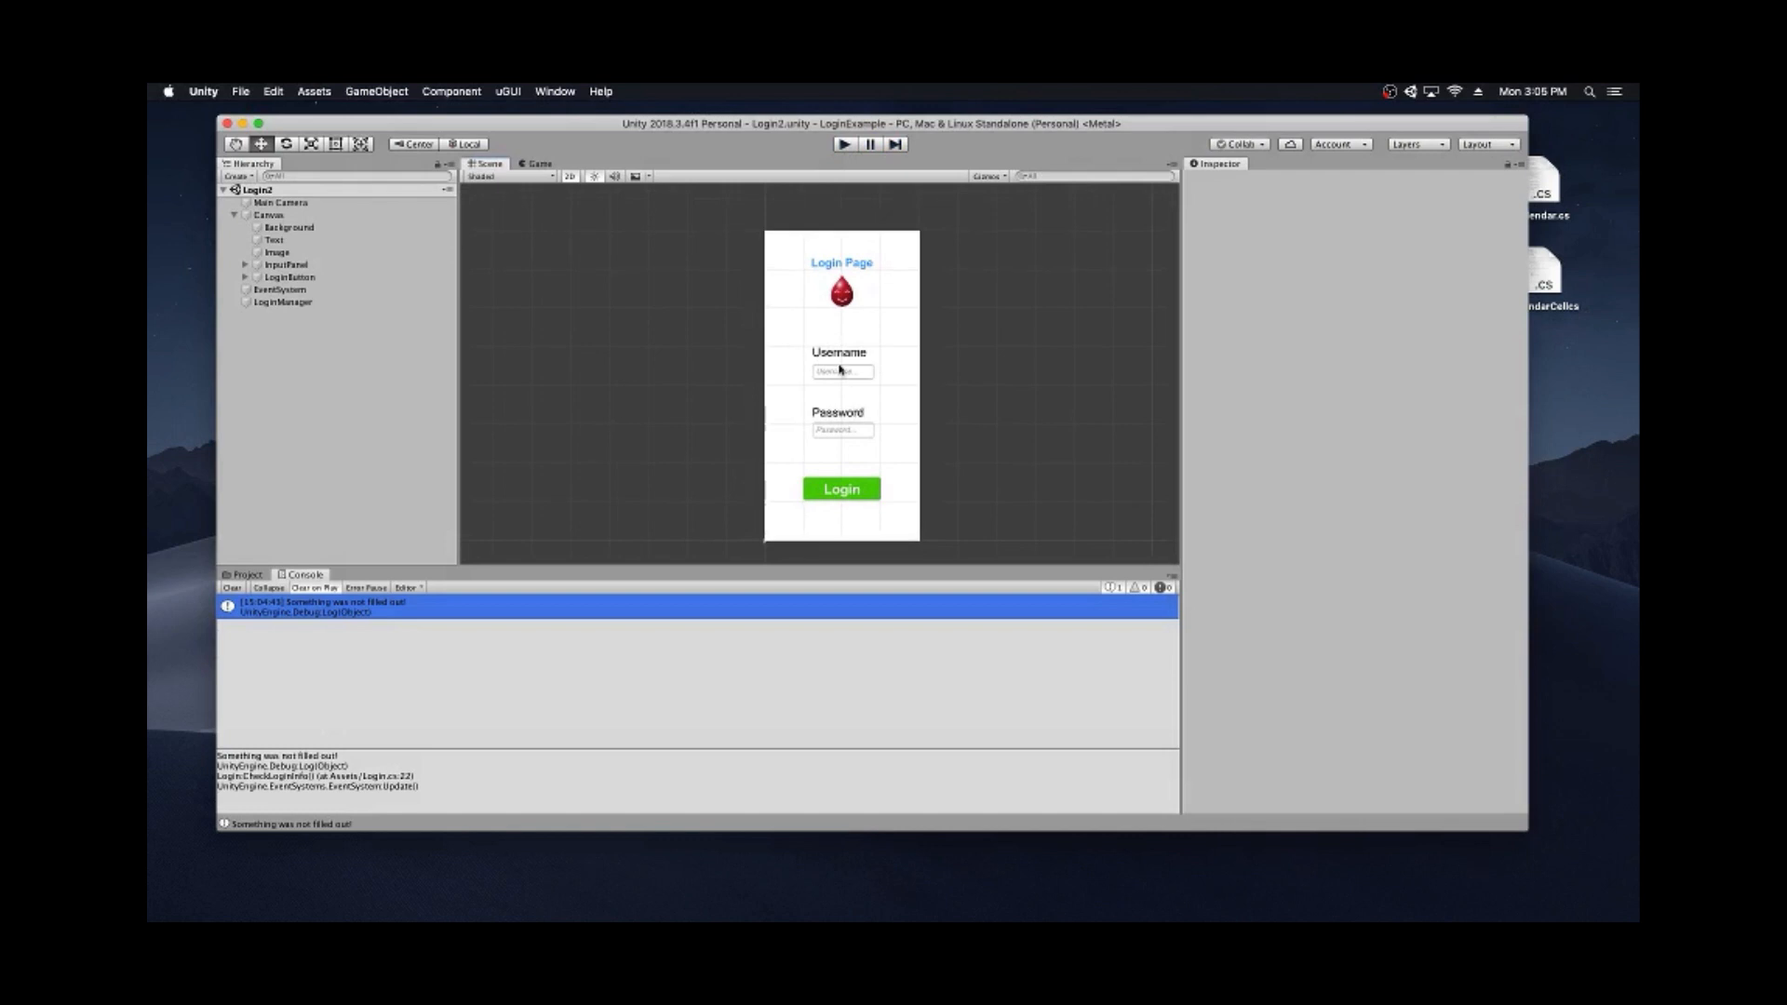